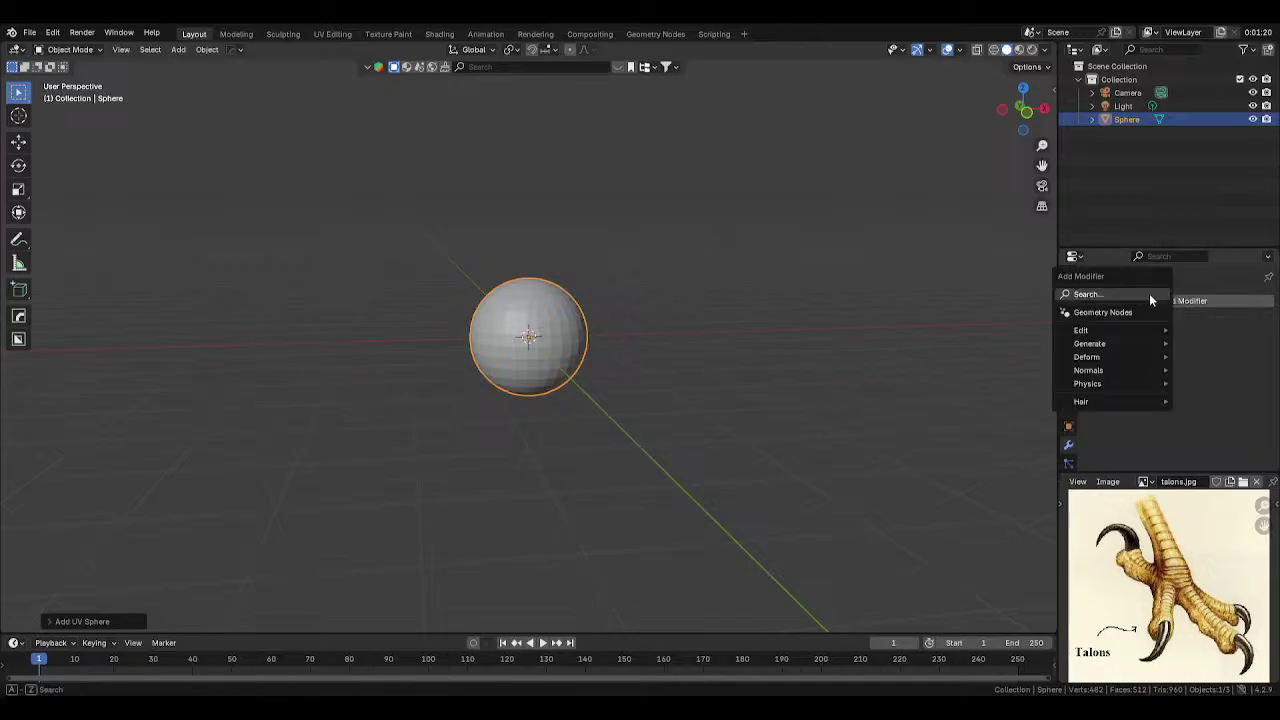
- Add a Subdivision Surface modifier to the sphere and set its viewport level to 2
mouse_move(1108, 343)
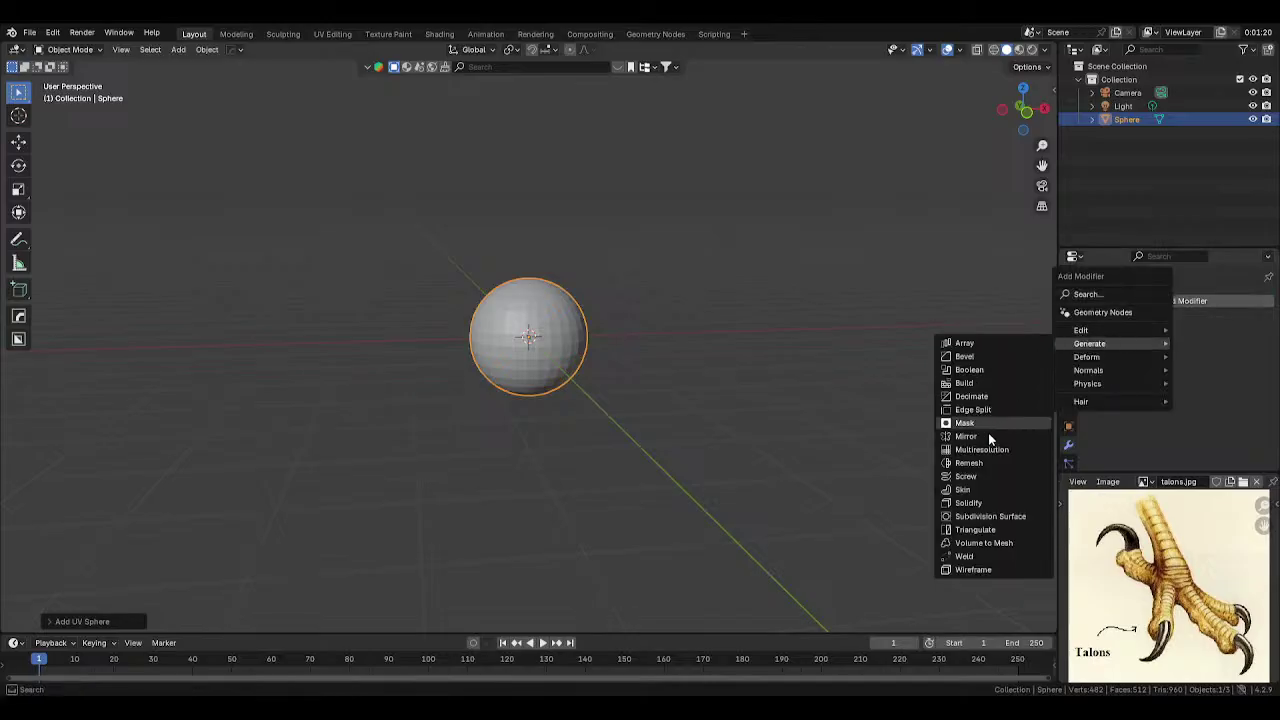
click(990, 516)
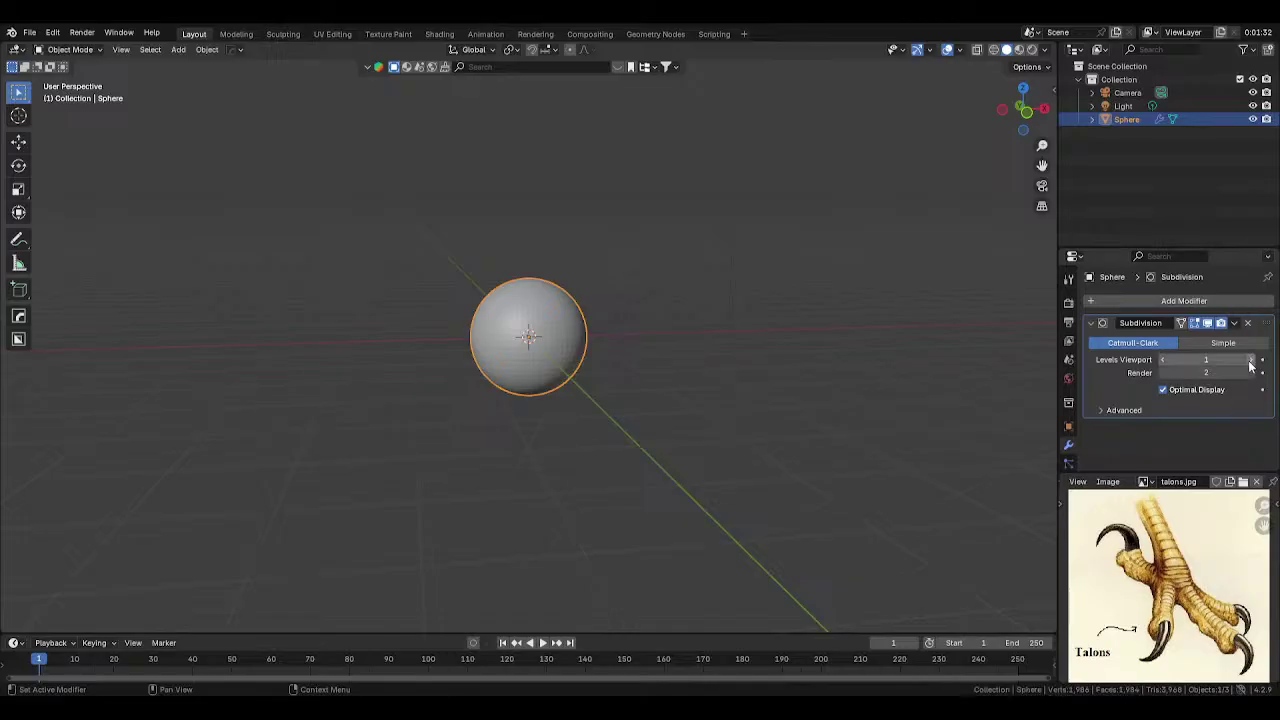
click(1252, 360)
- Move the sphere up along the Z axis by about 2.34 m and view it from the front
key(g)
key(z)
click(681, 275)
scroll(710, 300, down, 4)
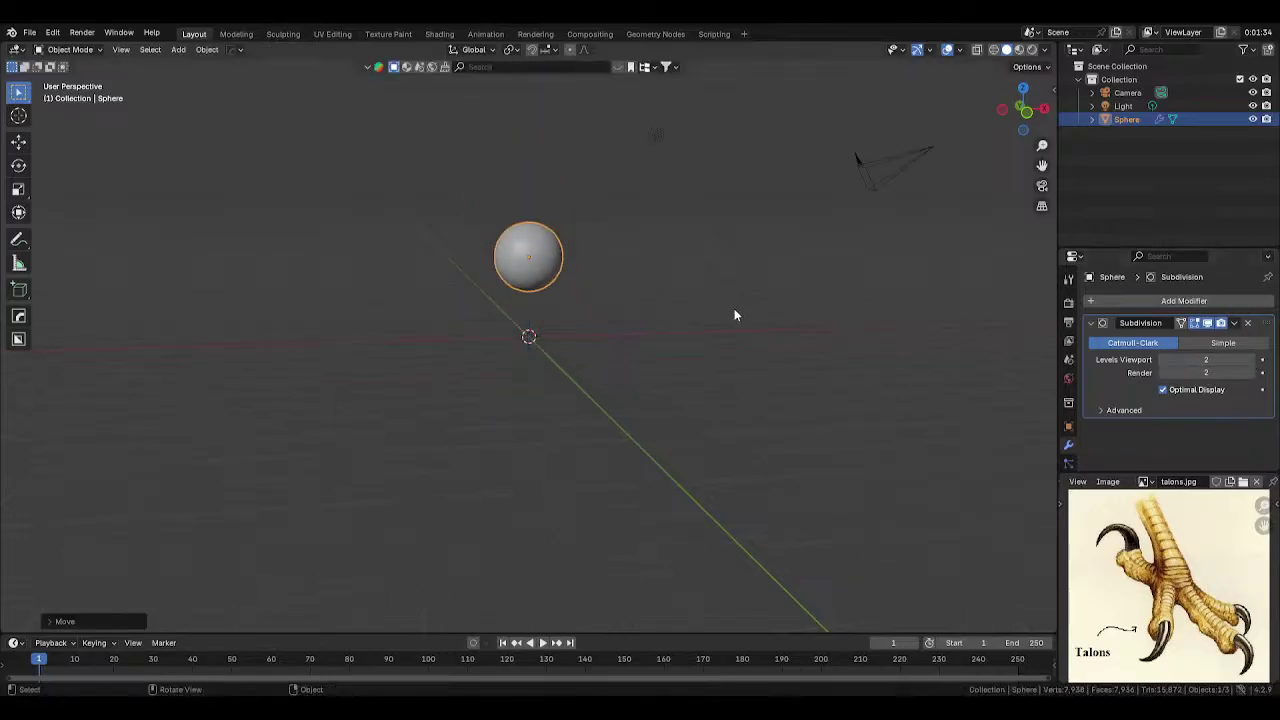
key(KP_1)
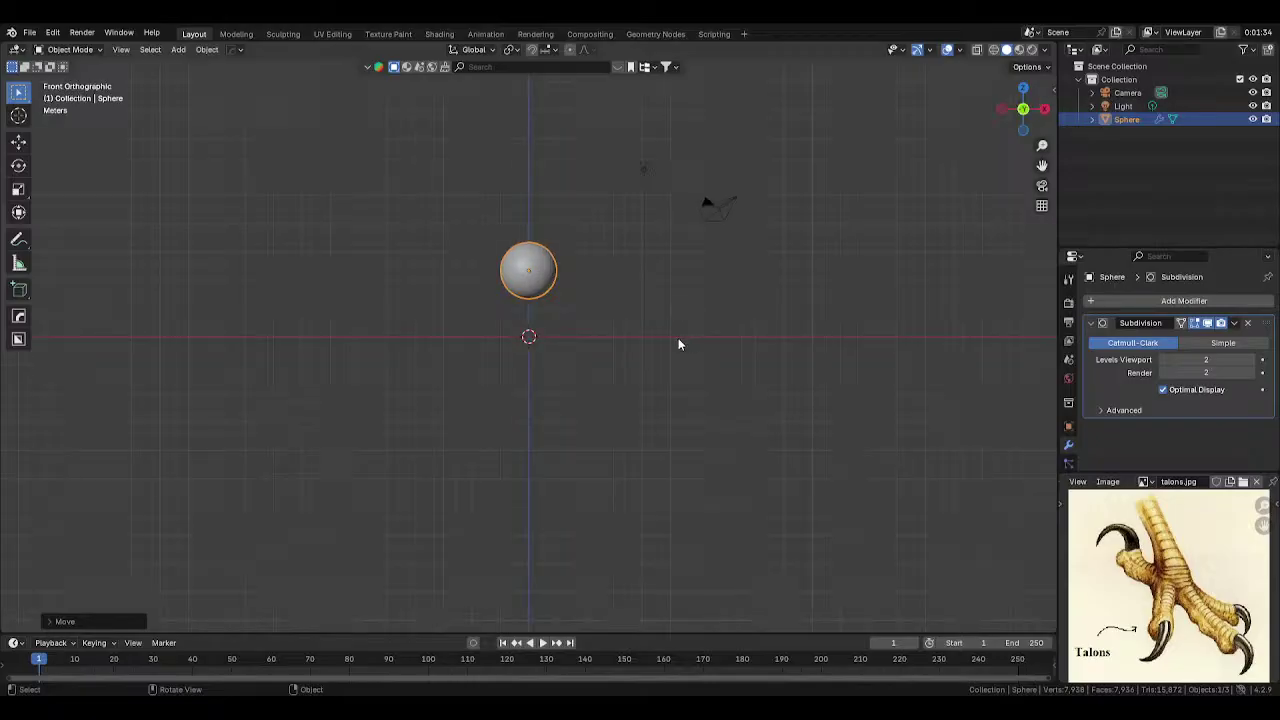
scroll(705, 330, up, 2)
key(g)
key(z)
key(Escape)
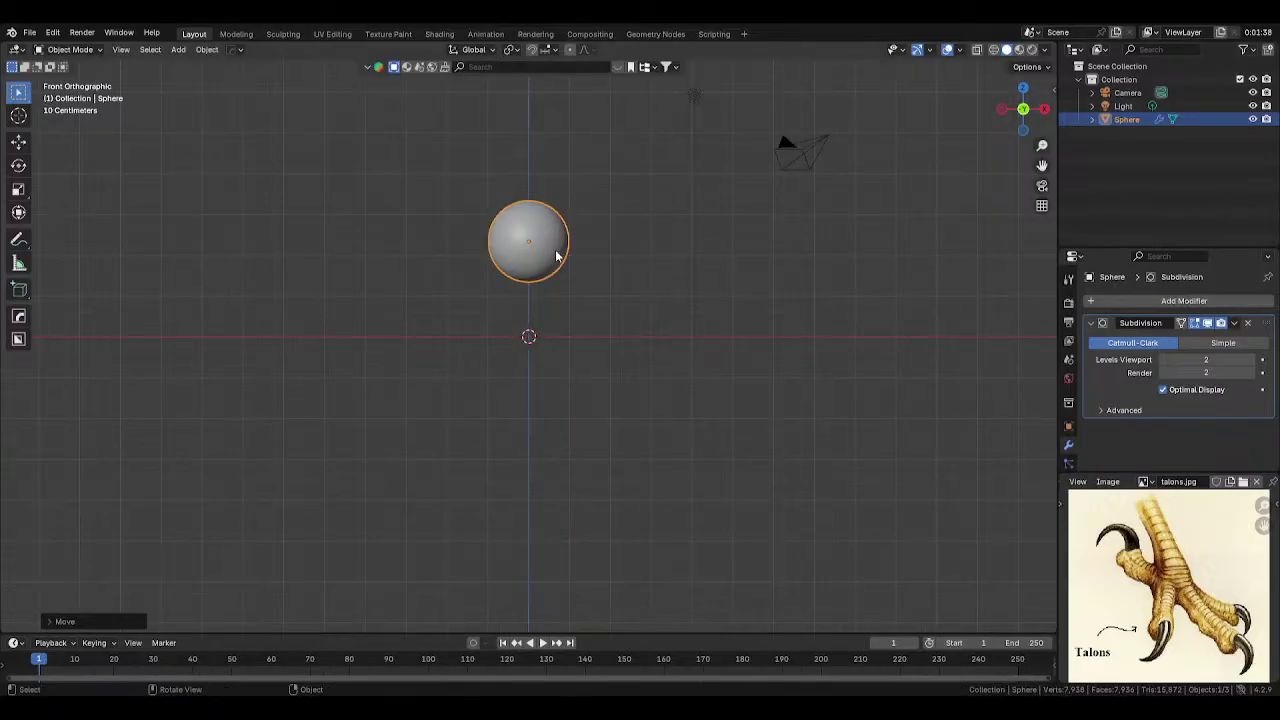
- Turn on the Screencast Keys display for the 3D viewport
click(1052, 91)
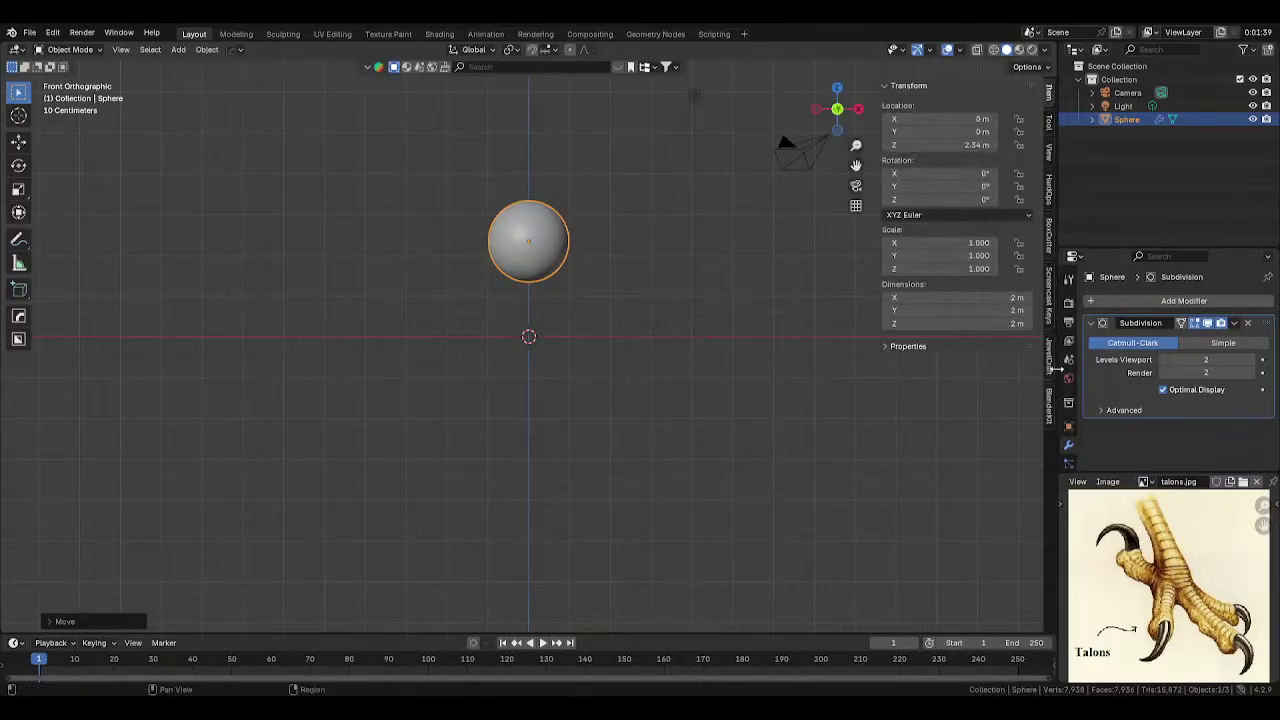
click(1050, 290)
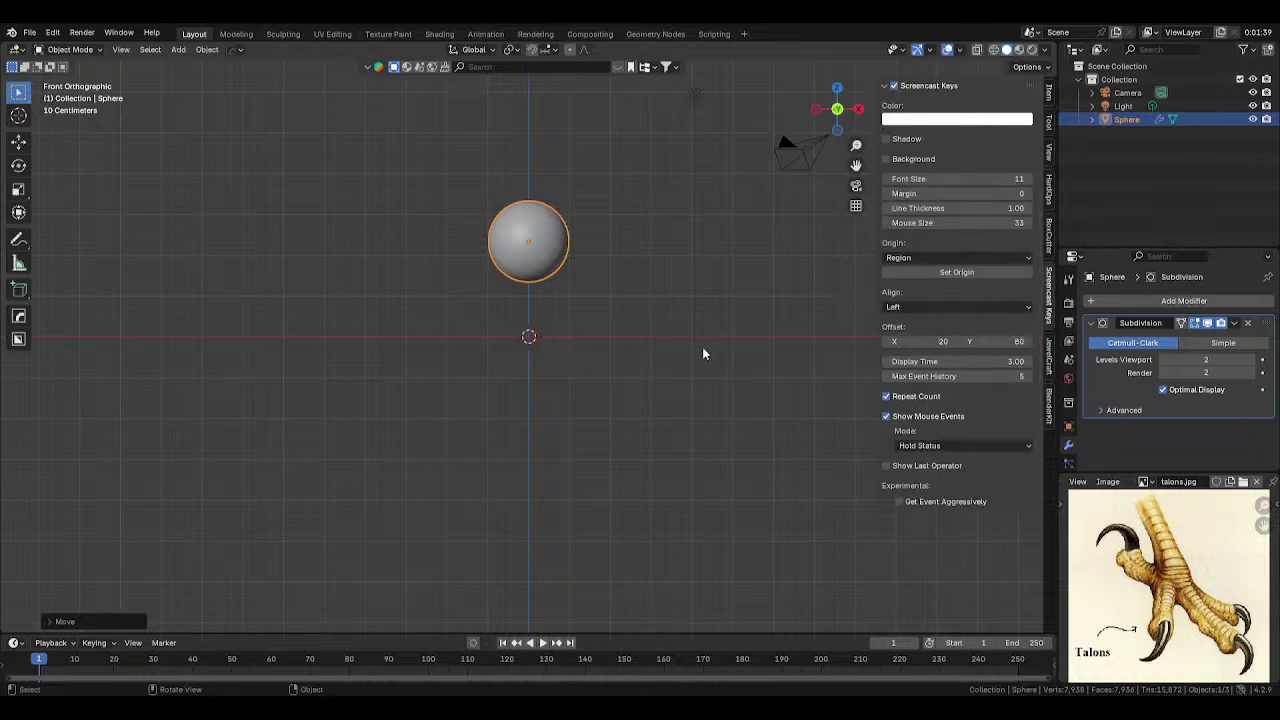
key(shift+a)
mouse_move(705, 347)
click(755, 391)
key(g)
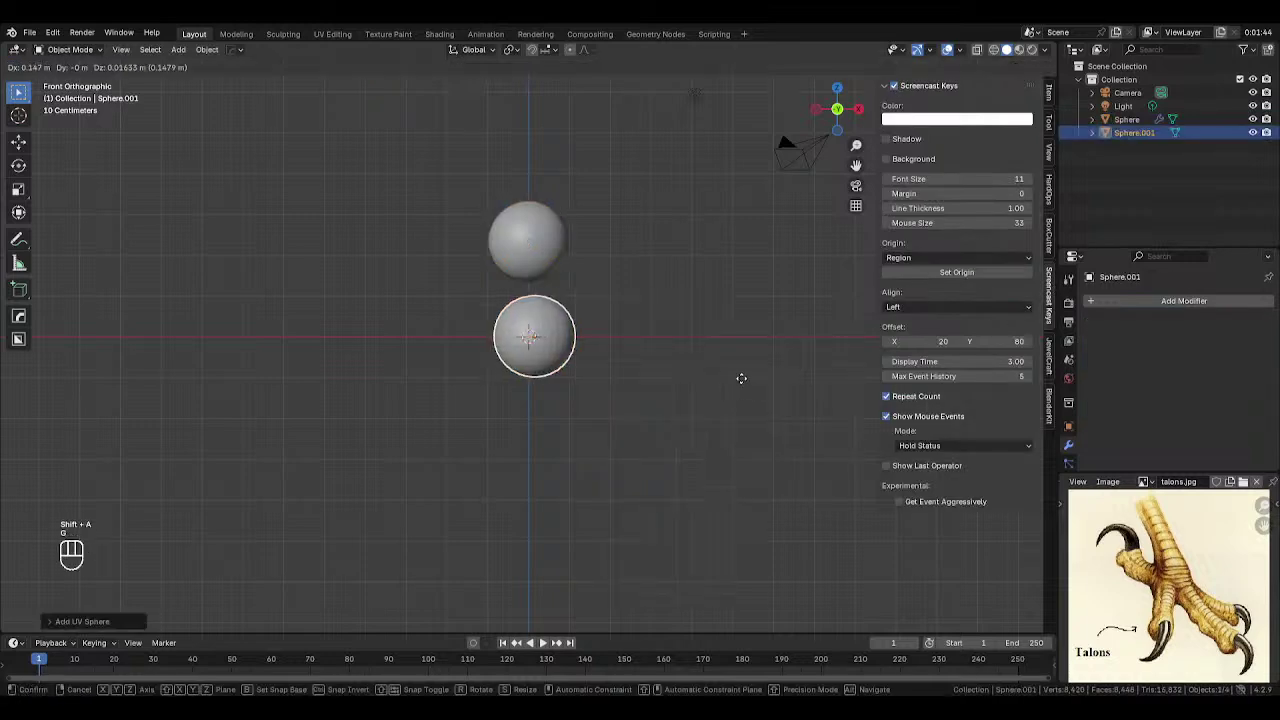
click(722, 387)
key(Delete)
click(526, 235)
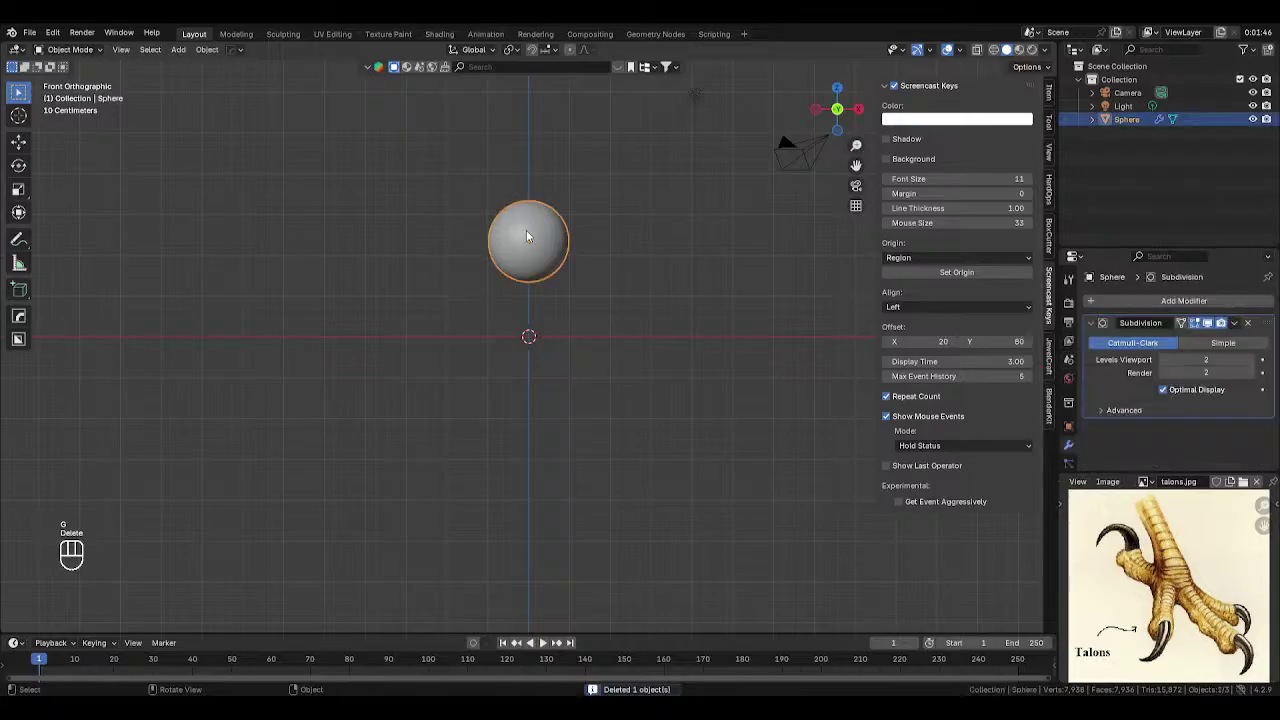
key(g)
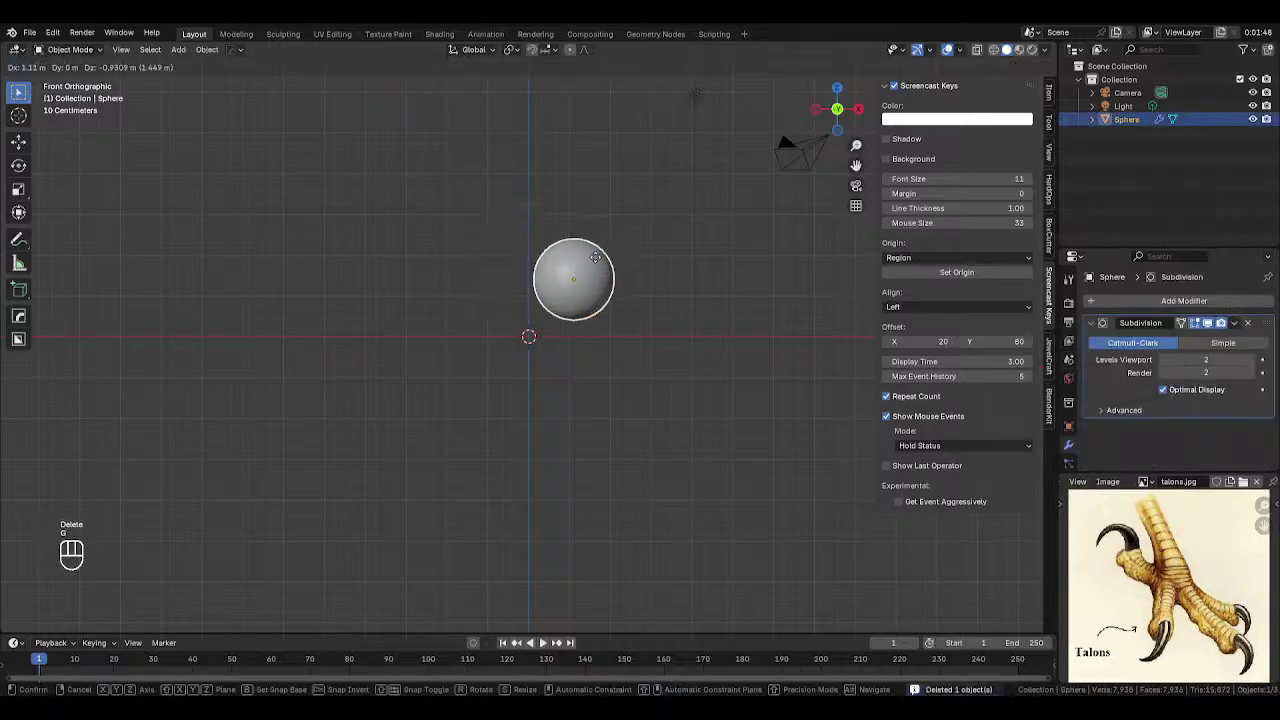
right_click(701, 245)
click(722, 308)
key(g)
key(z)
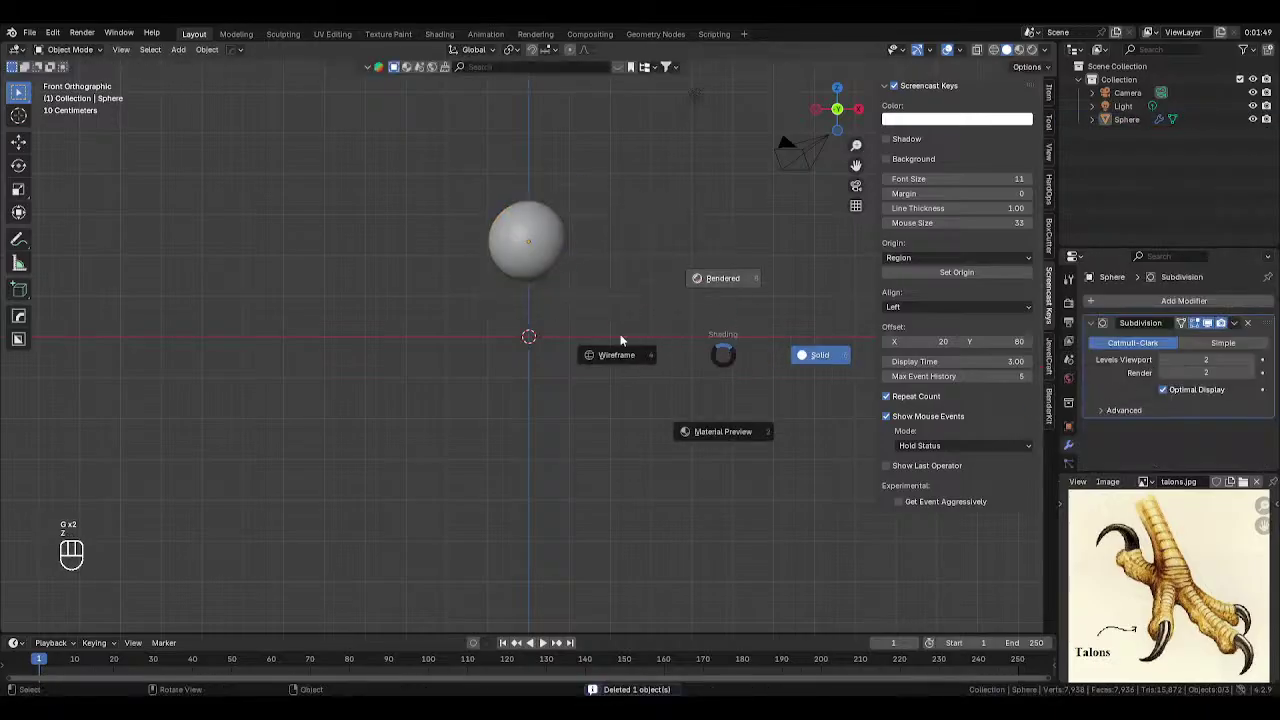
click(722, 279)
right_click(602, 311)
key(z)
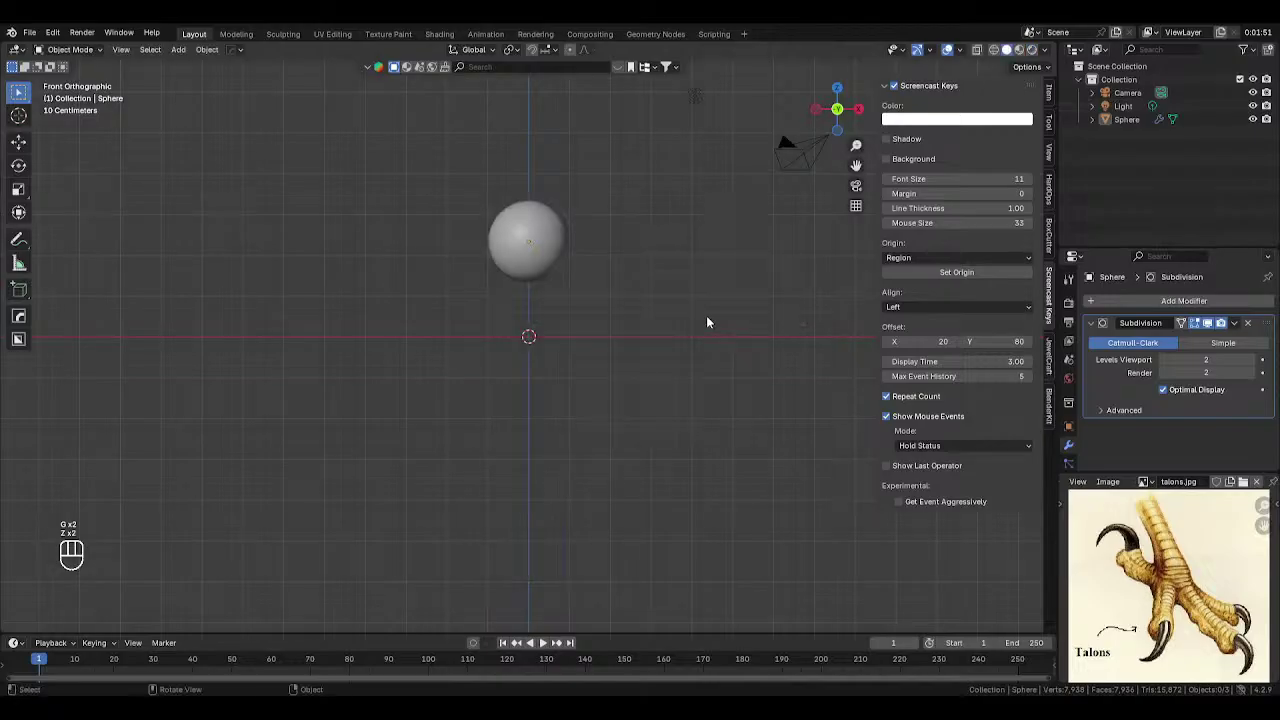
- Add a cube at the world origin, below the sphere
key(shift+a)
mouse_move(706, 318)
click(762, 332)
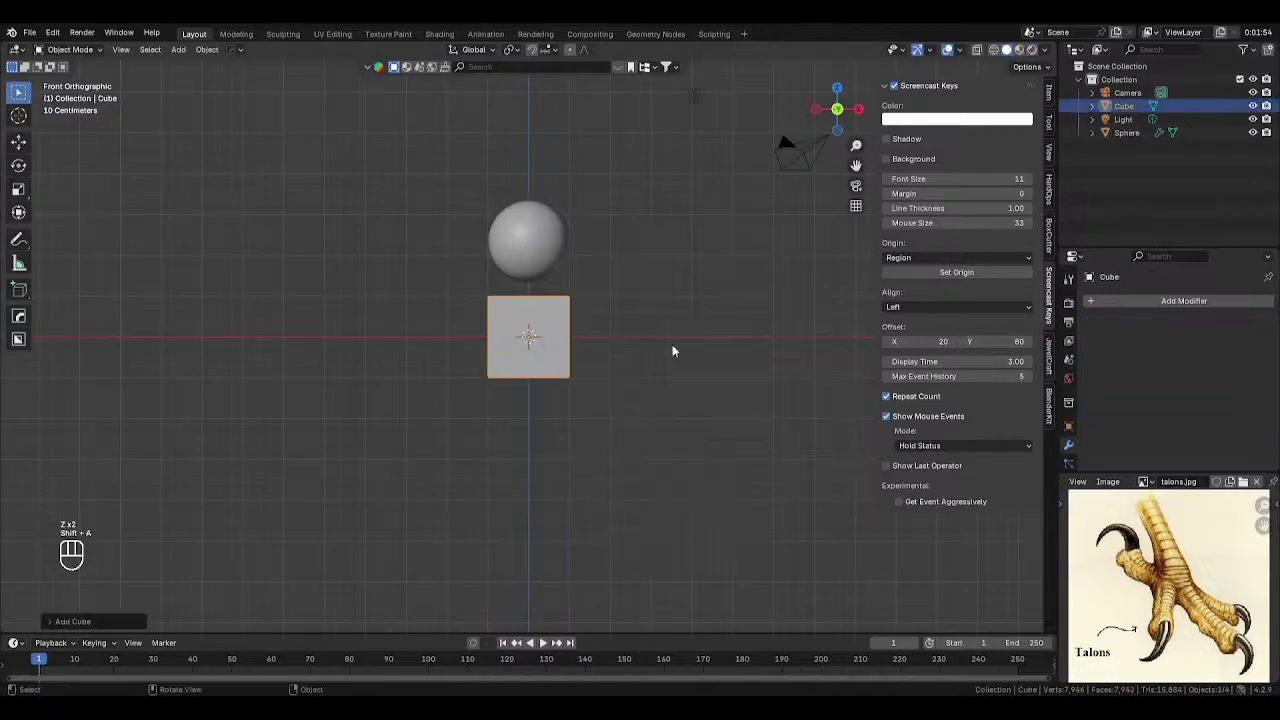
middle_drag(589, 384, 700, 388)
- Import the Cryoengineer STL figure and move it closer beside the cube and sphere in front view
click(30, 32)
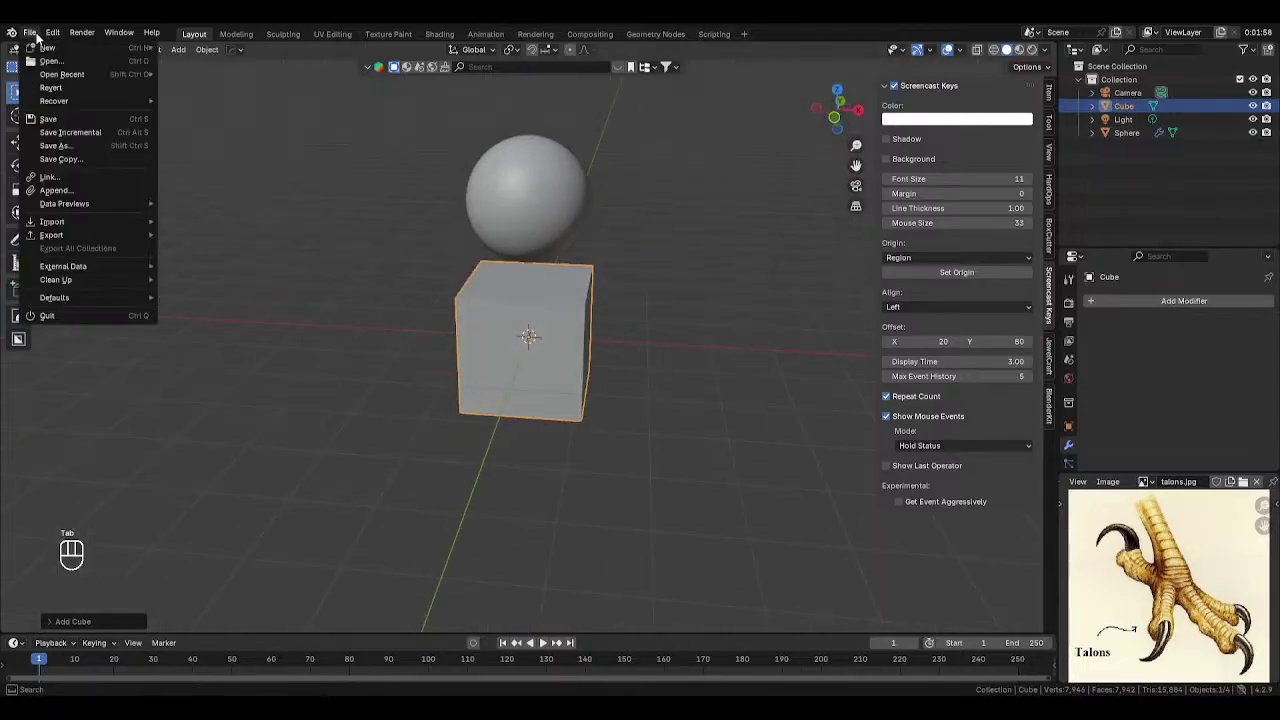
mouse_move(68, 220)
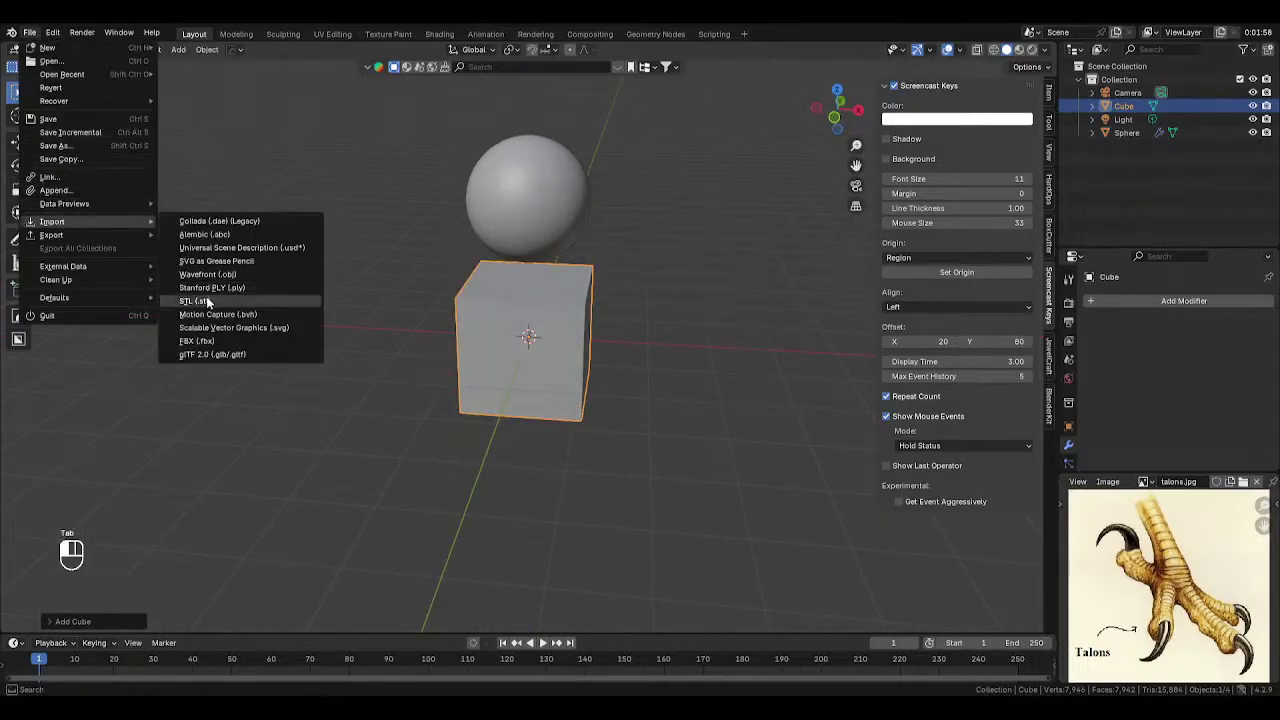
click(207, 299)
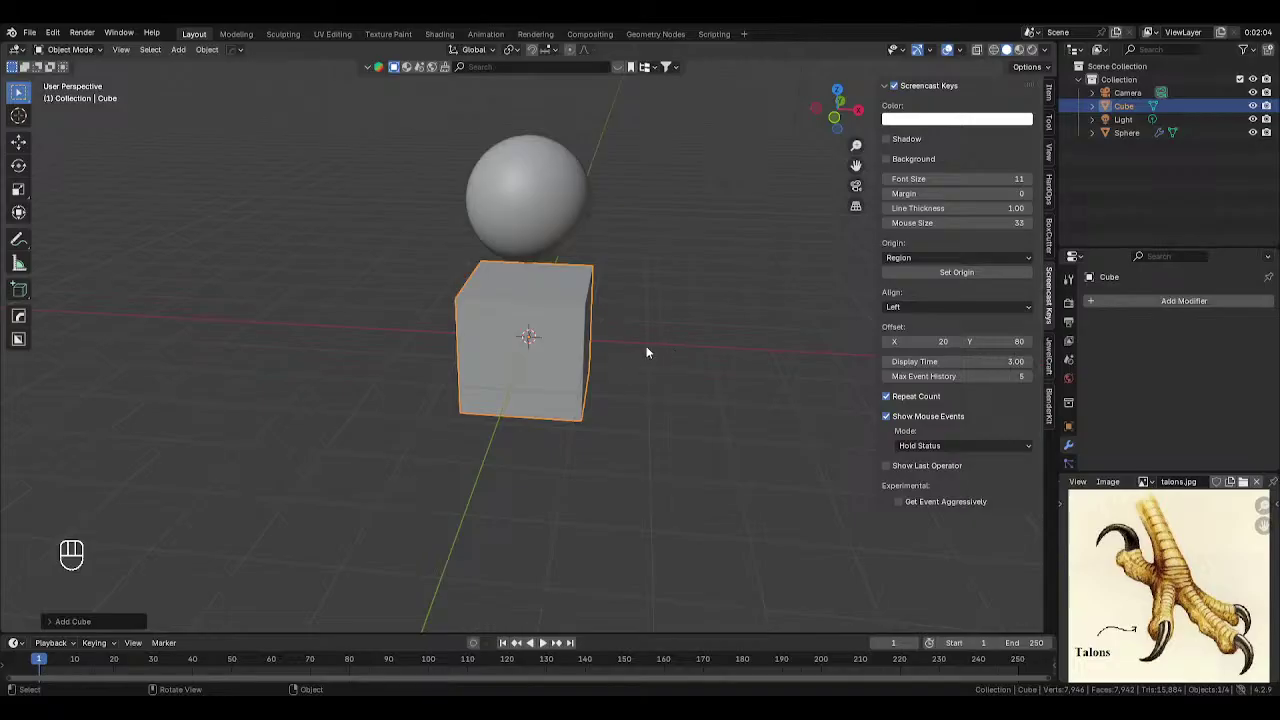
scroll(628, 340, down, 10)
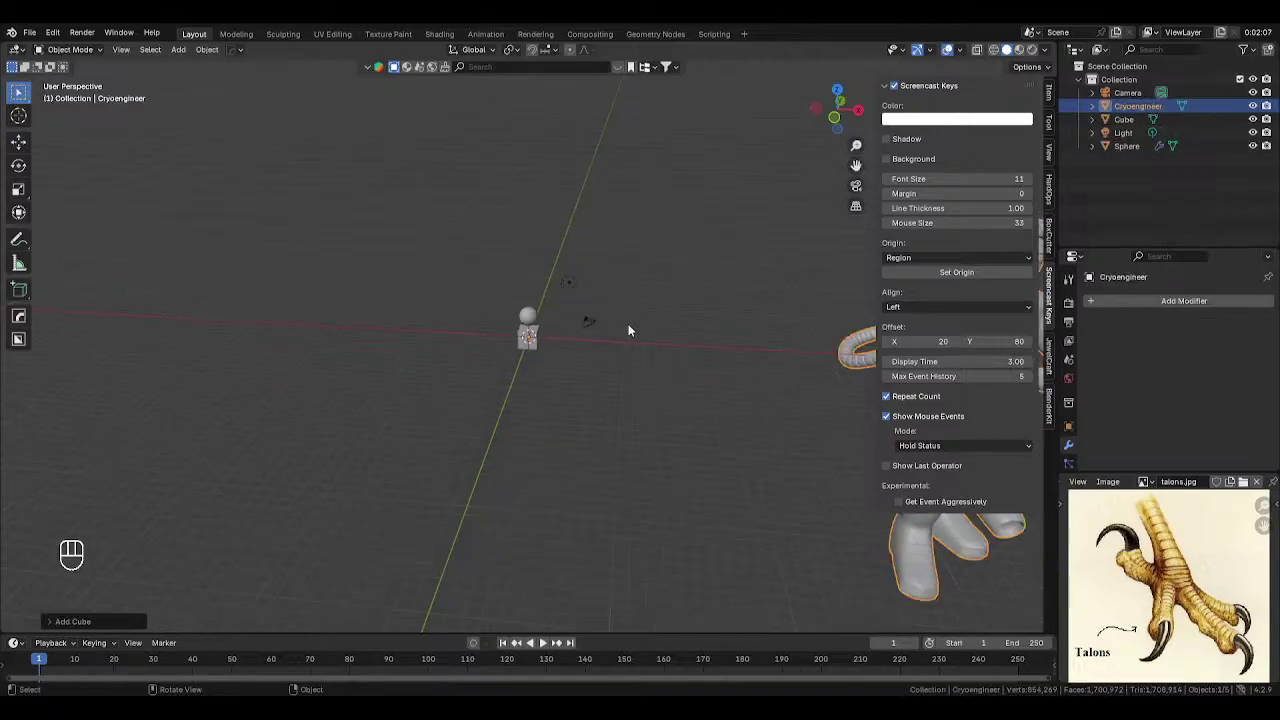
key(KP_1)
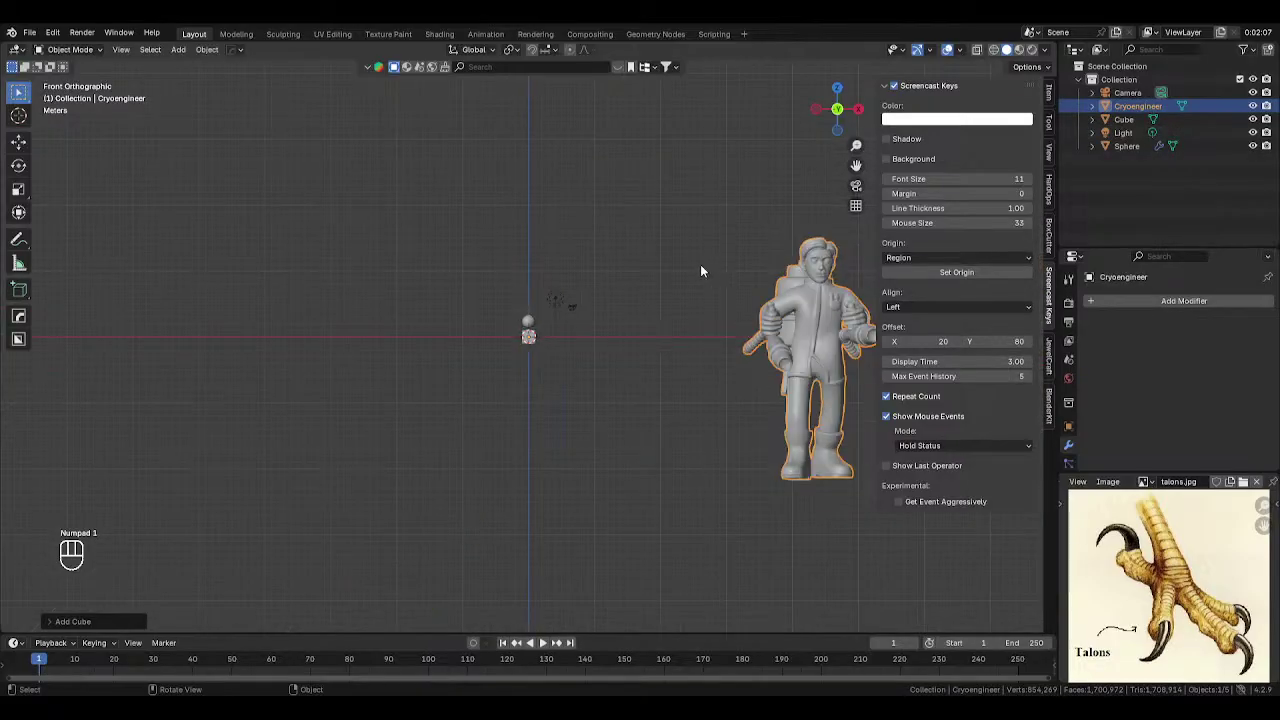
key(g)
- Scale up the cube and sphere together to suit the figure's size, and raise both along the Z axis
drag(530, 358, 530, 358)
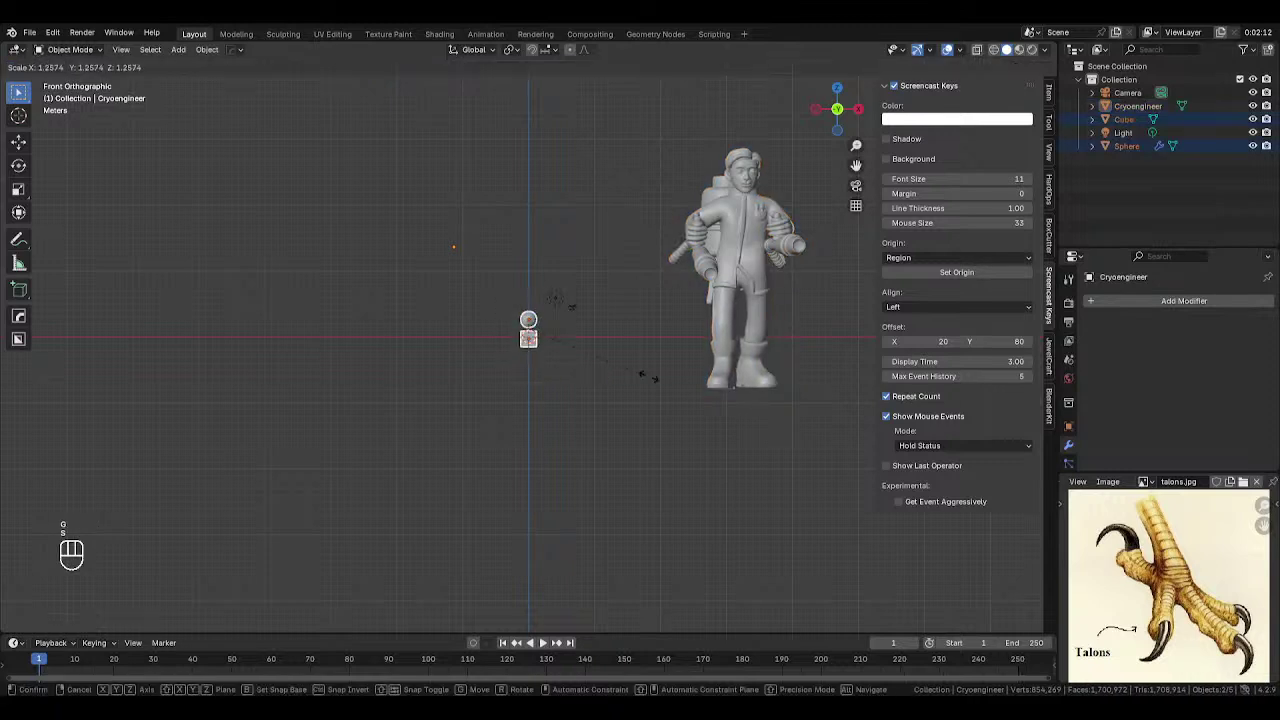
key(s)
click(211, 487)
key(g)
key(z)
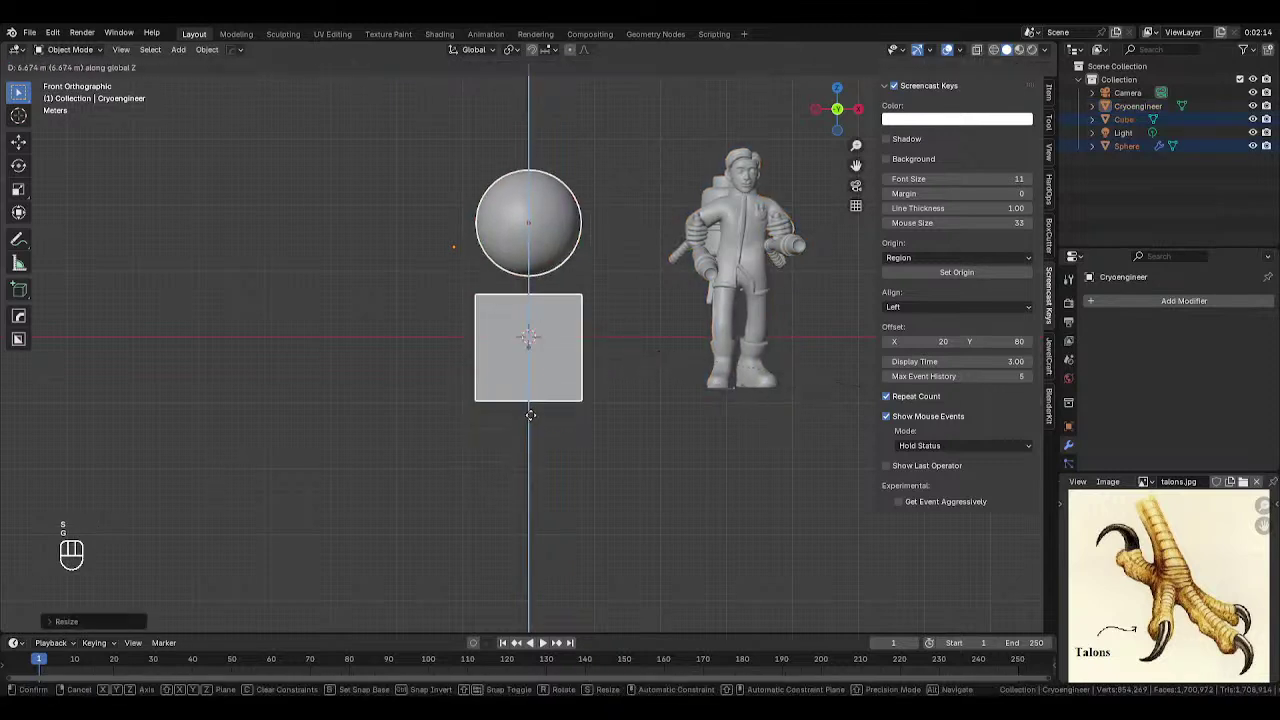
click(534, 351)
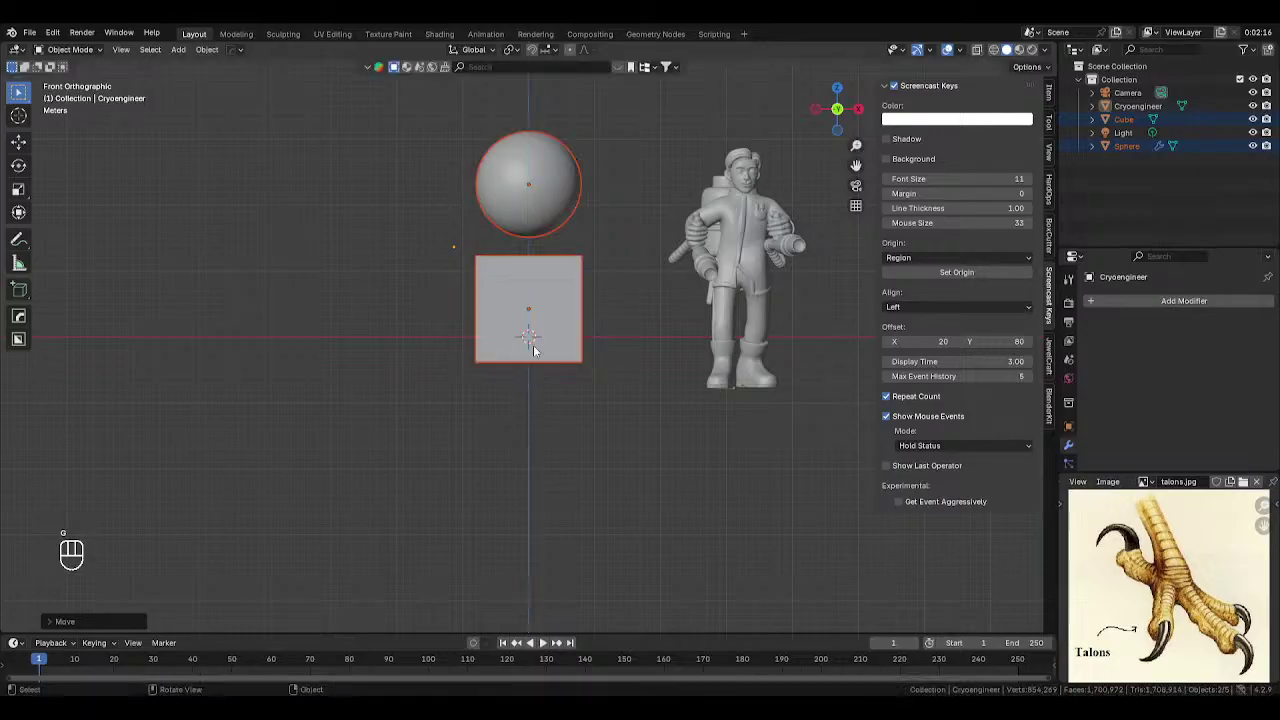
- Hide the imported Cryoengineer figure
click(534, 345)
key(Tab)
click(669, 304)
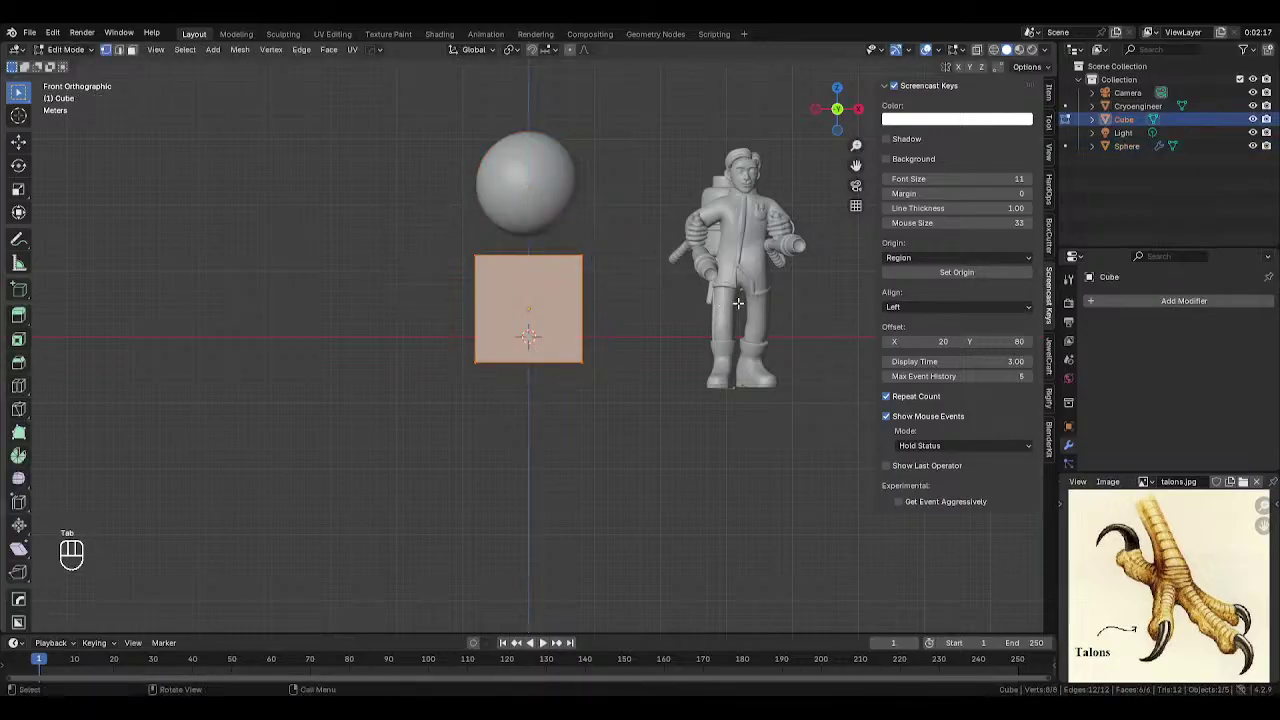
key(Tab)
click(703, 265)
key(h)
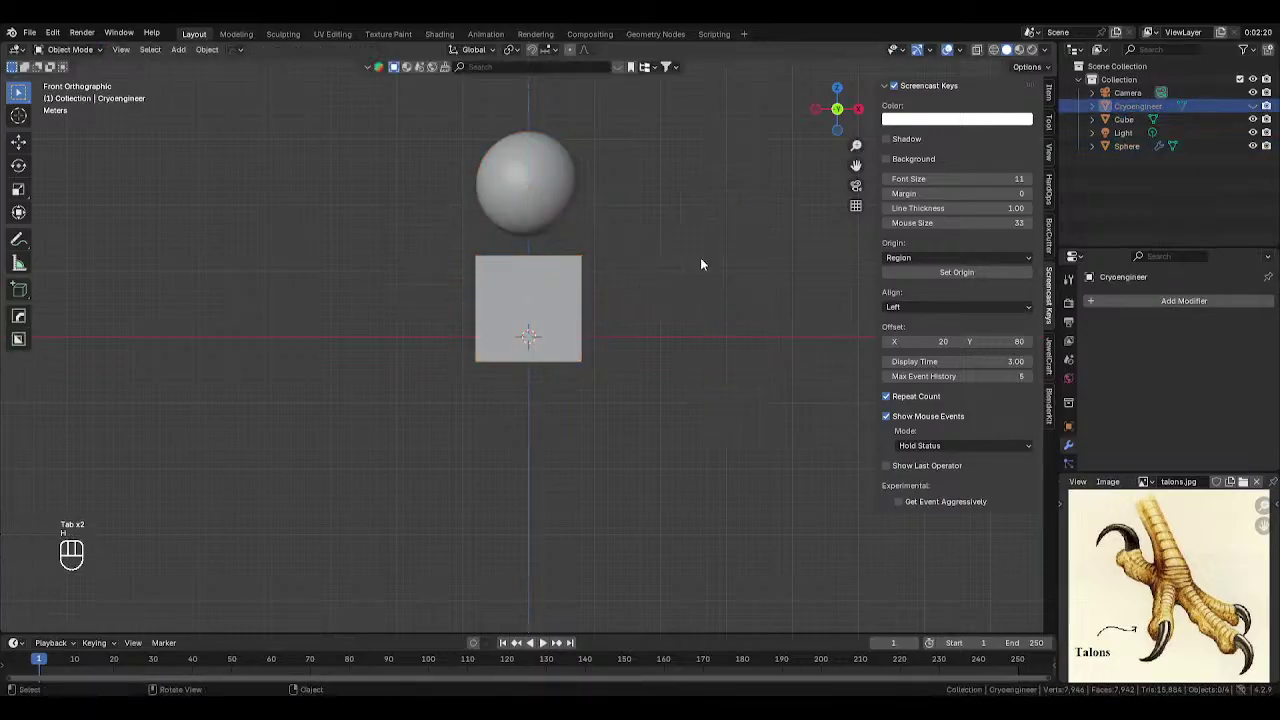
- Merge all of the cube's vertices into a single vertex at their center
click(577, 288)
key(Tab)
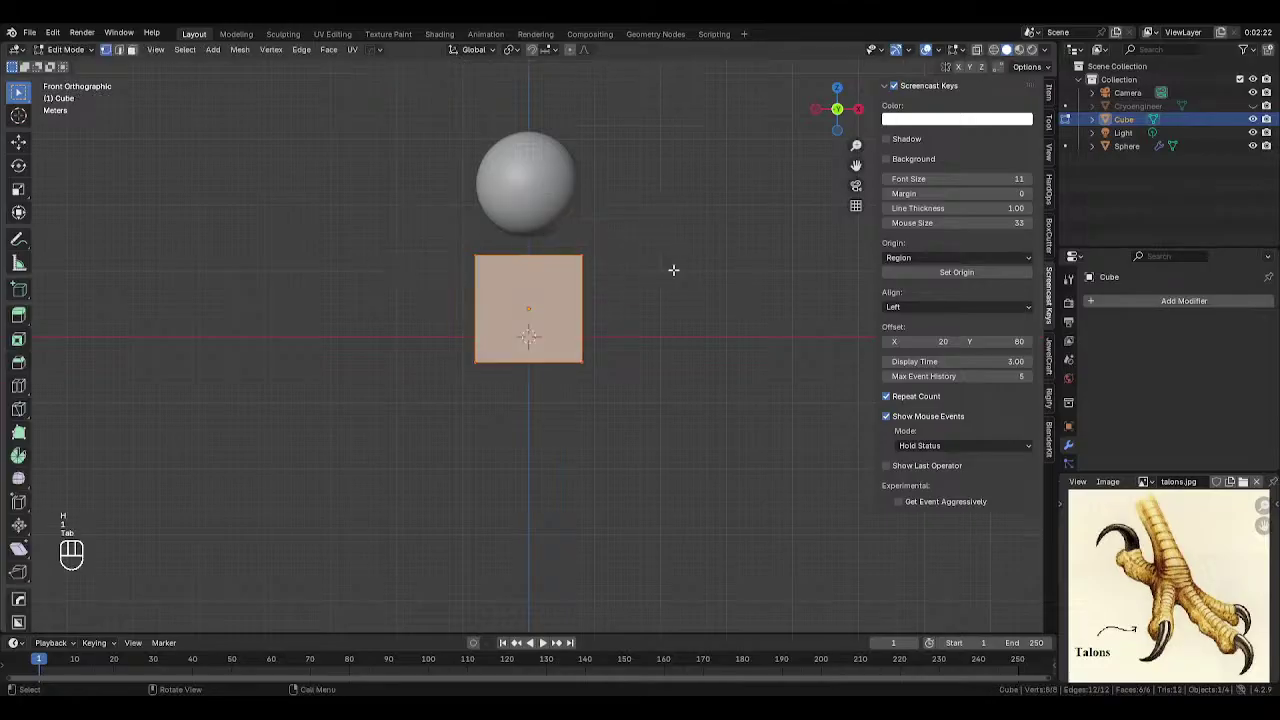
key(alt+a)
drag(412, 228, 790, 526)
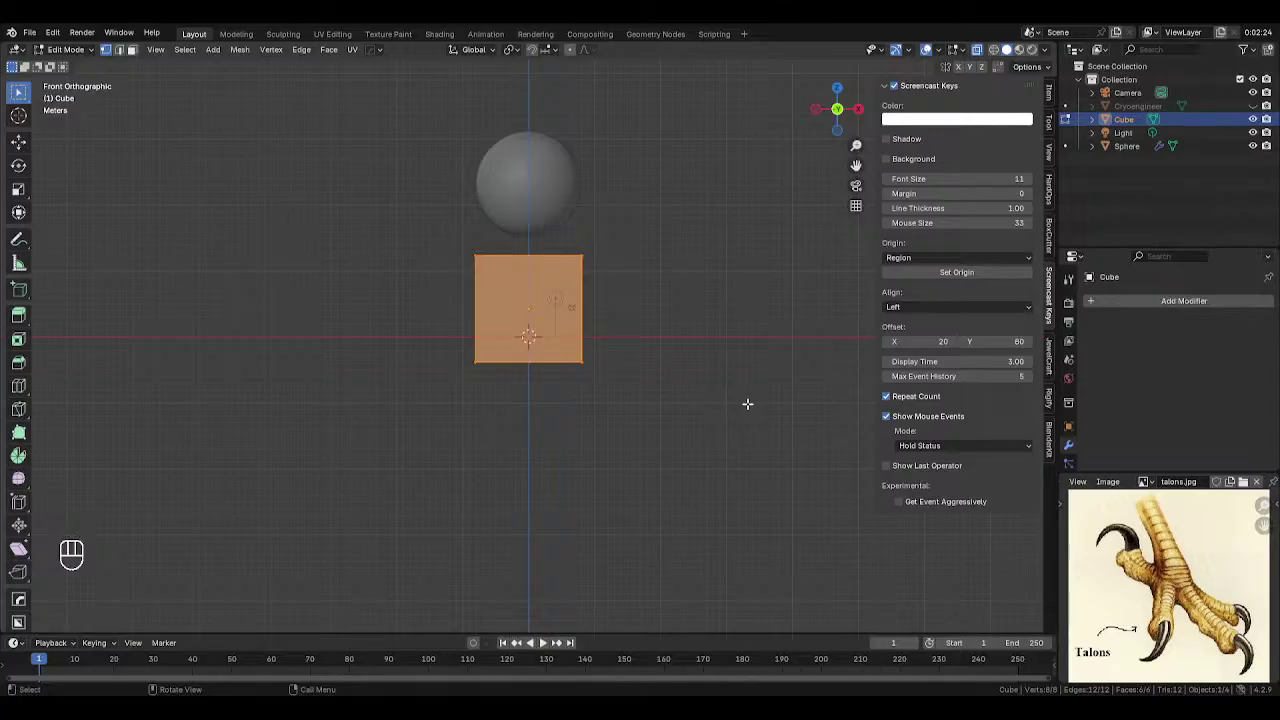
right_click(693, 365)
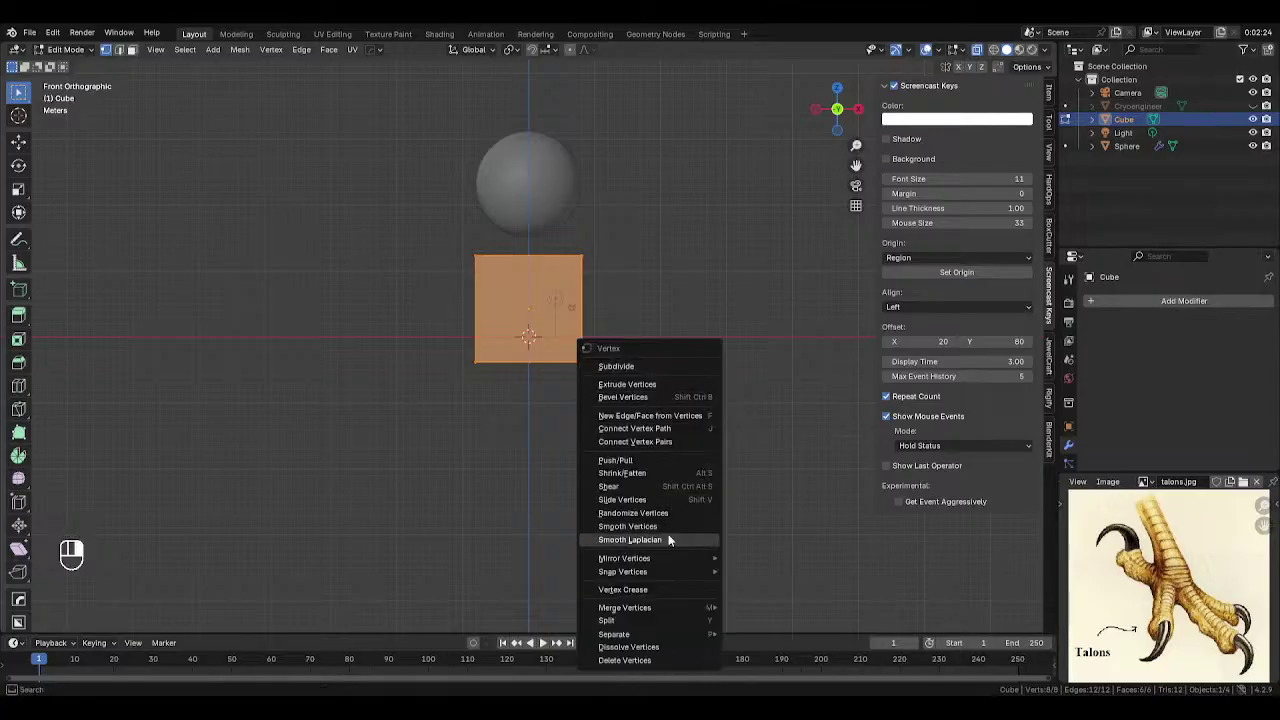
mouse_move(654, 606)
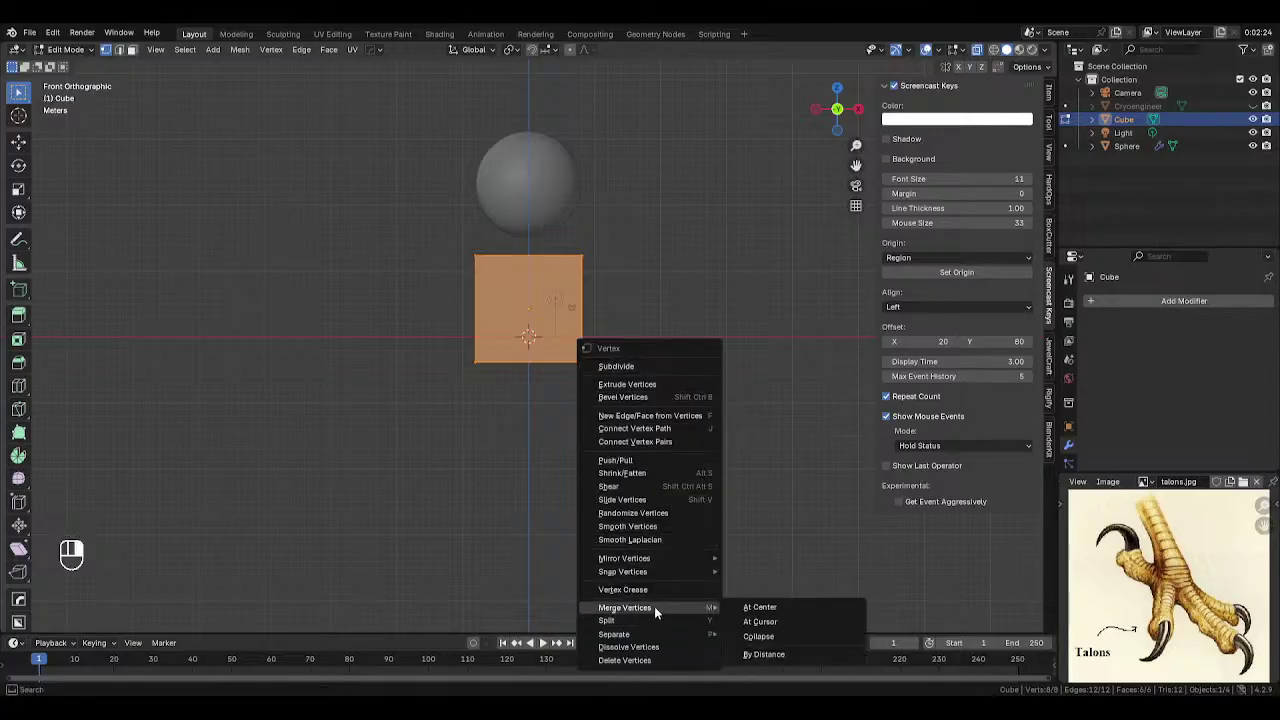
click(762, 621)
scroll(698, 232, up, 3)
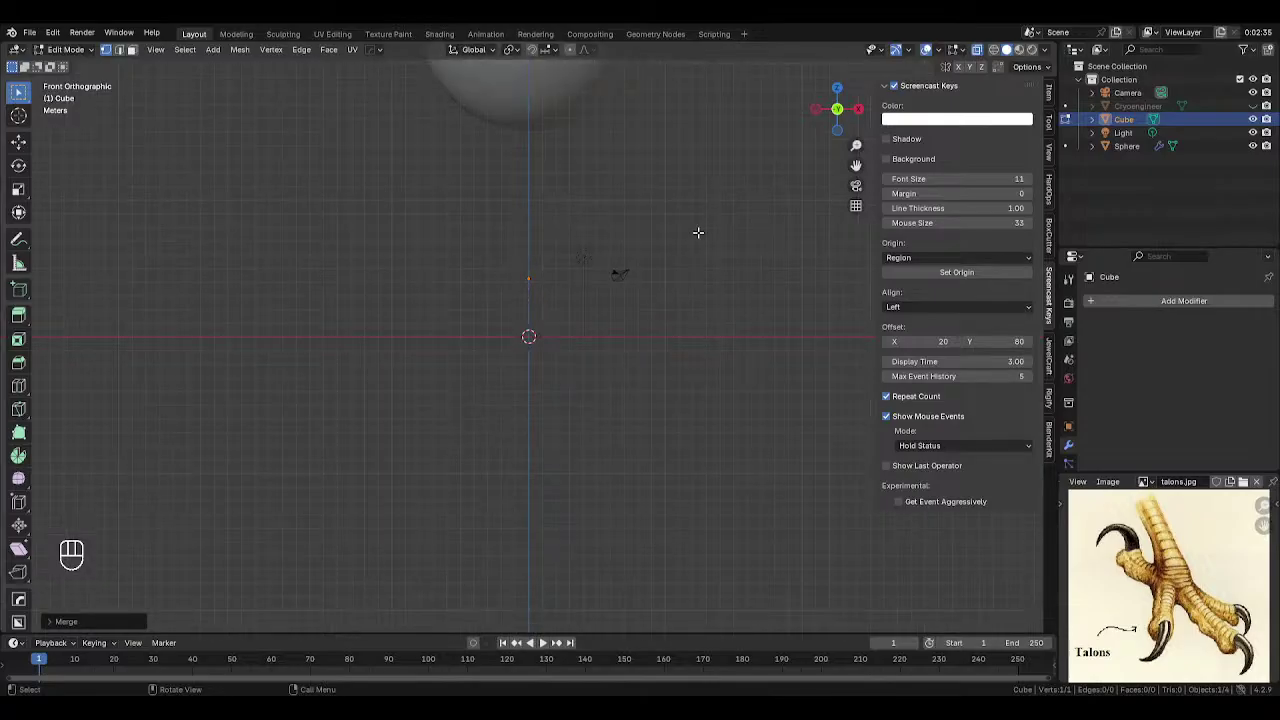
- Return to Object Mode and move the merged-vertex cube object down along Z to the world origin
key(Tab)
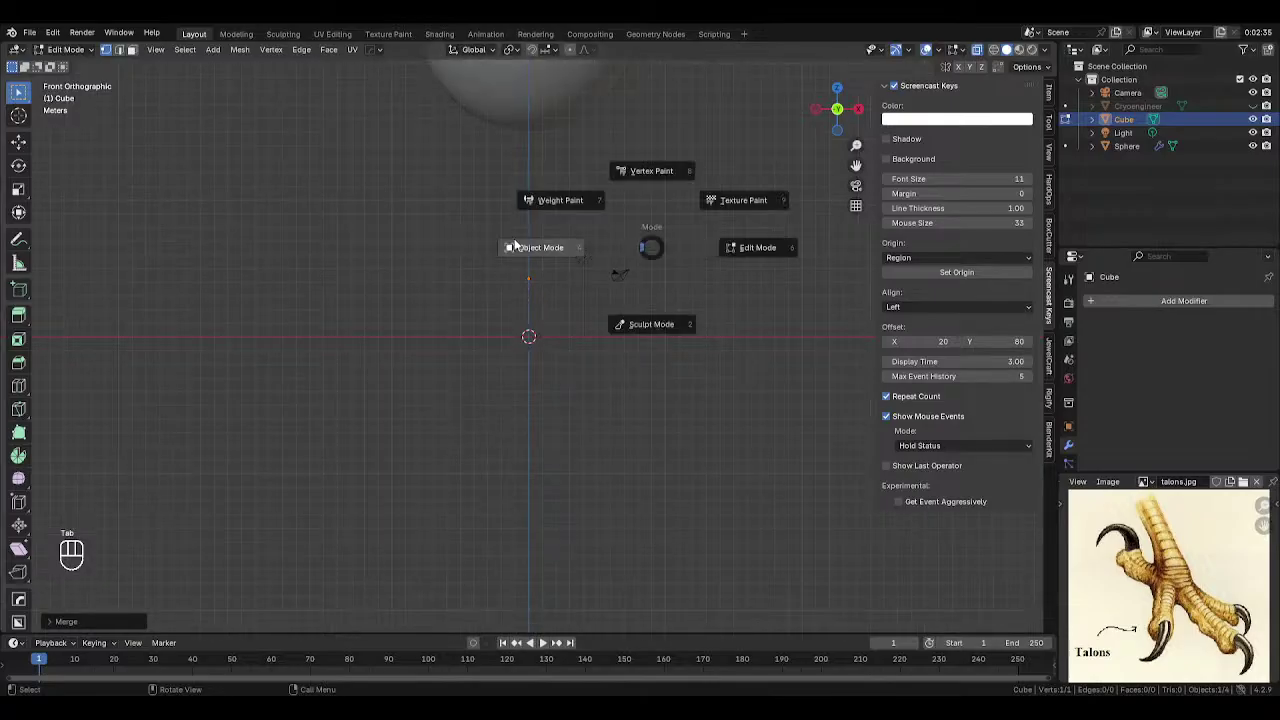
key(g)
key(z)
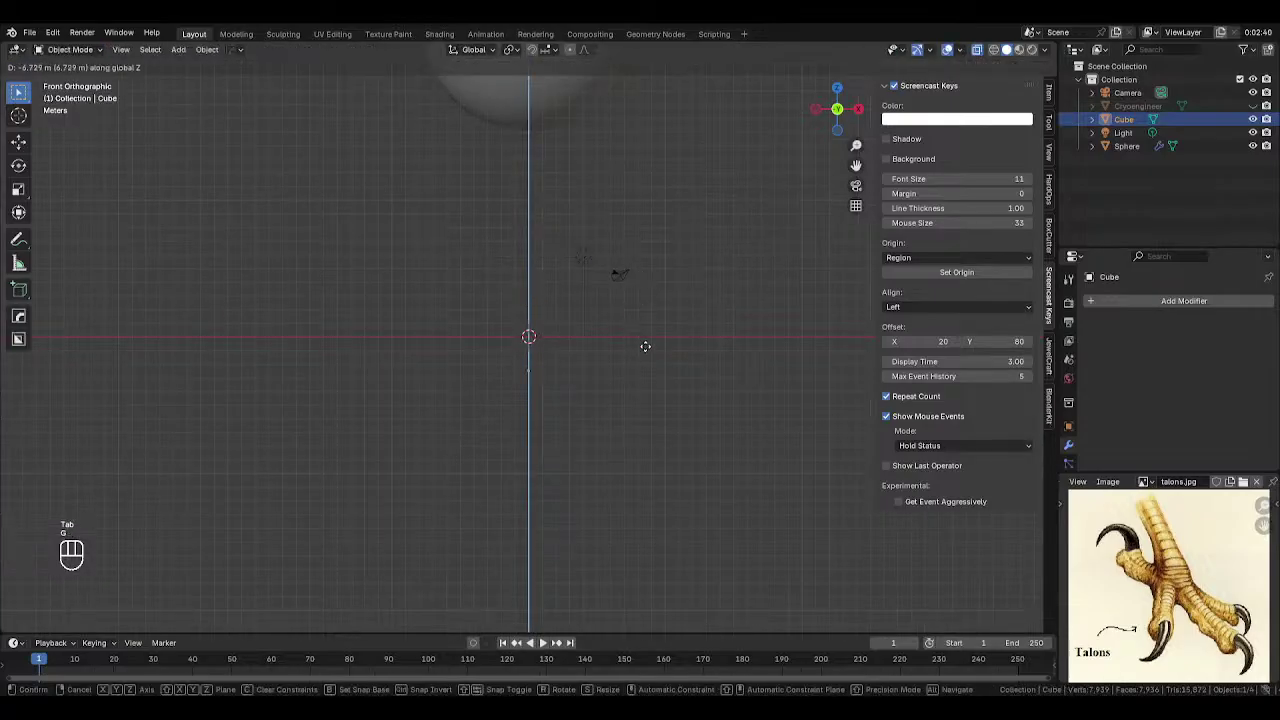
key(g)
click(681, 312)
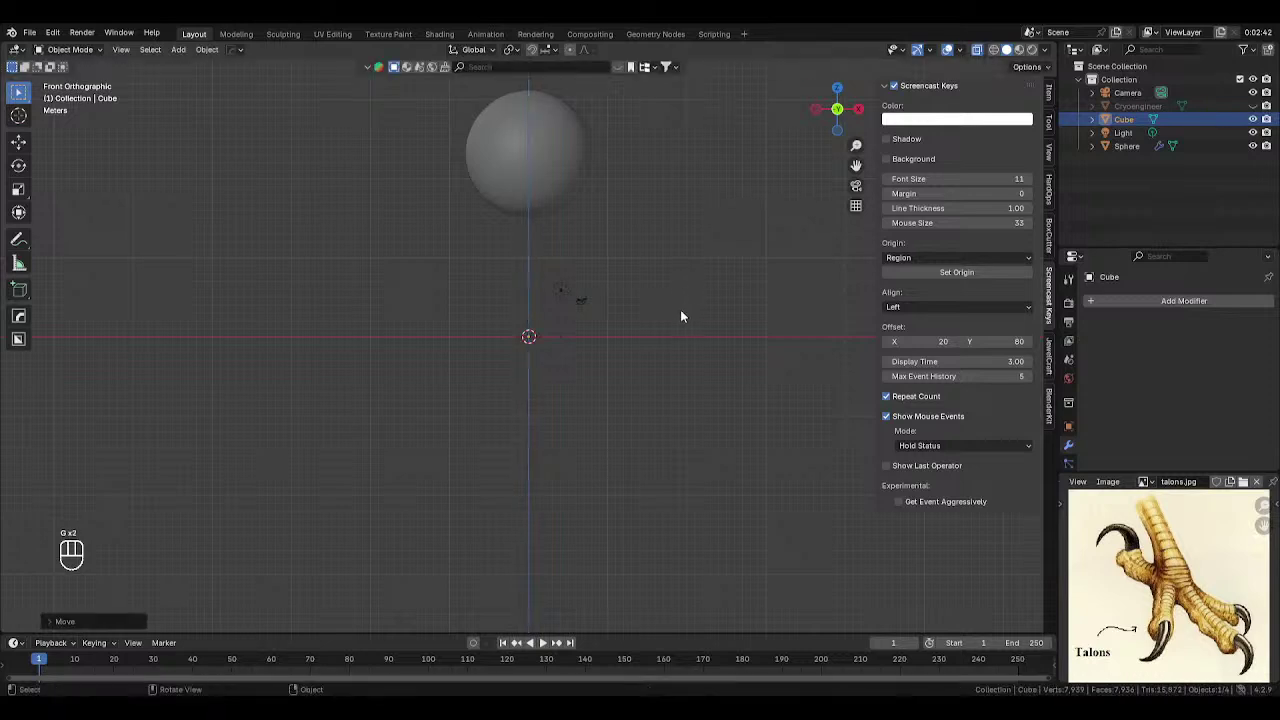
- Add a Skin modifier and a Subdivision Surface modifier to the single-vertex cube object
scroll(700, 315, down, 4)
click(1135, 300)
mouse_move(1135, 297)
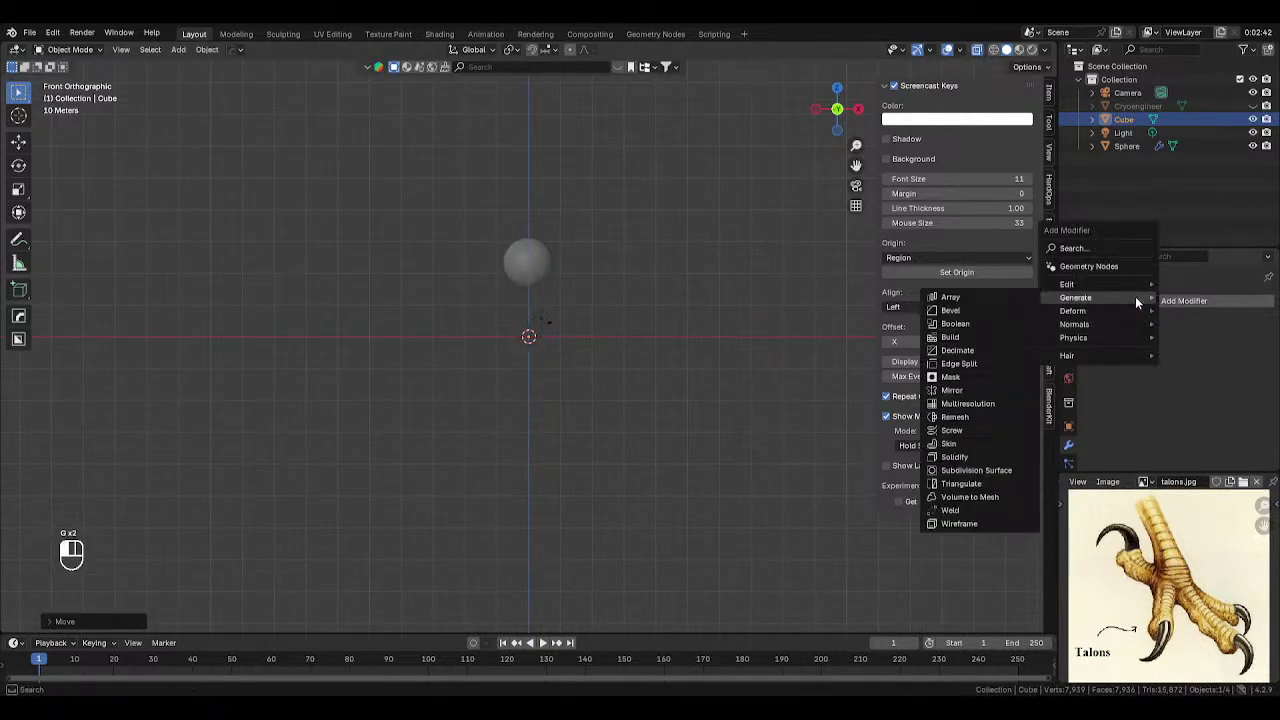
click(980, 443)
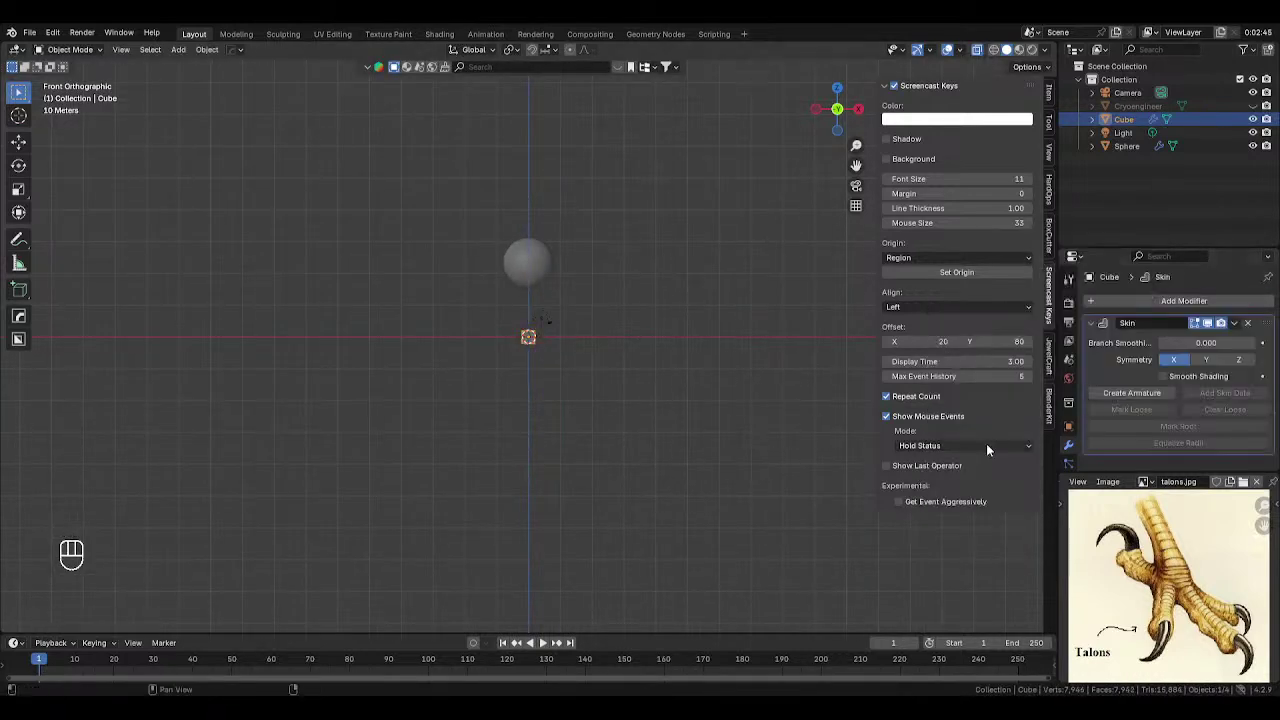
click(1180, 303)
mouse_move(1125, 316)
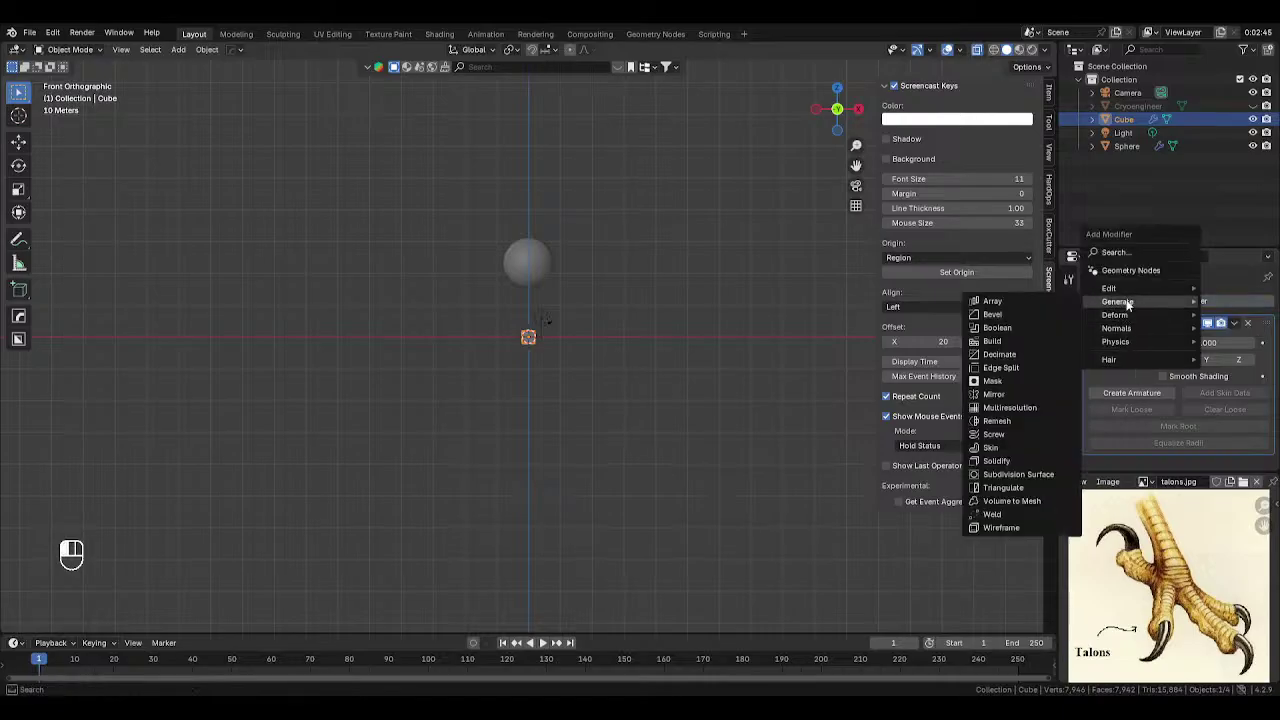
click(1036, 474)
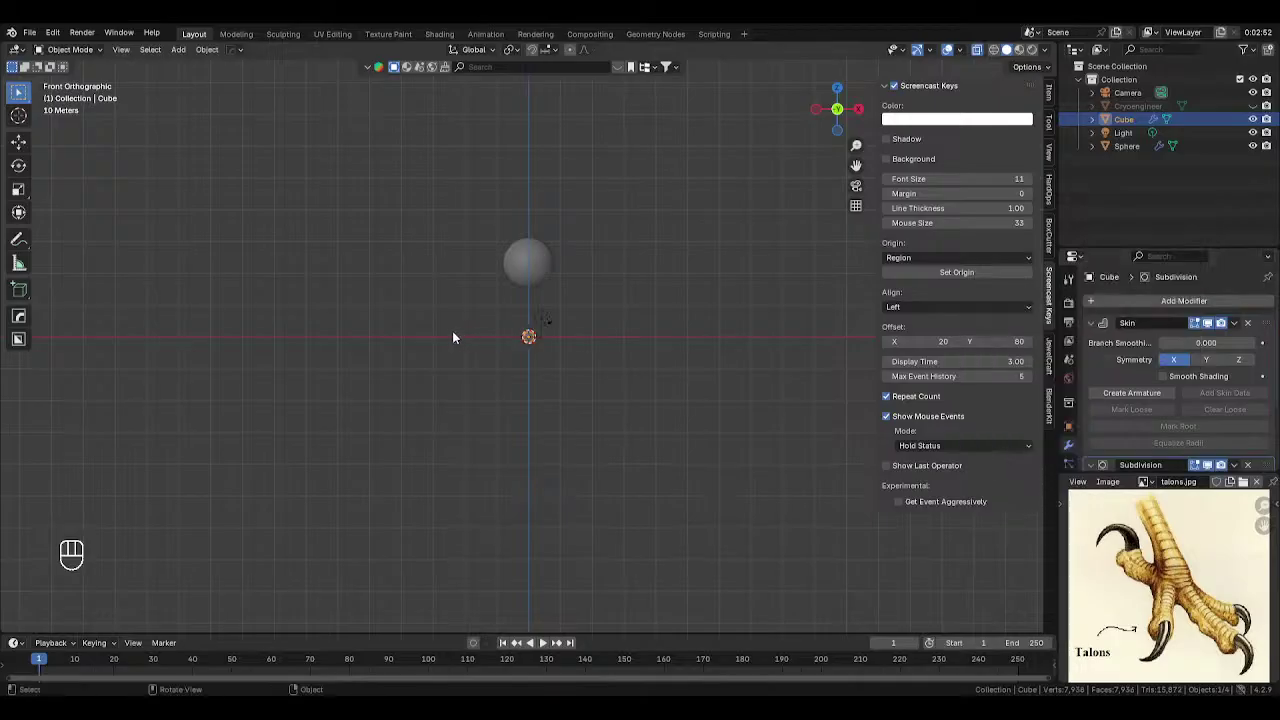
- Enter Edit Mode on the cube's single vertex and enlarge its skin radius
scroll(541, 330, up, 3)
key(Tab)
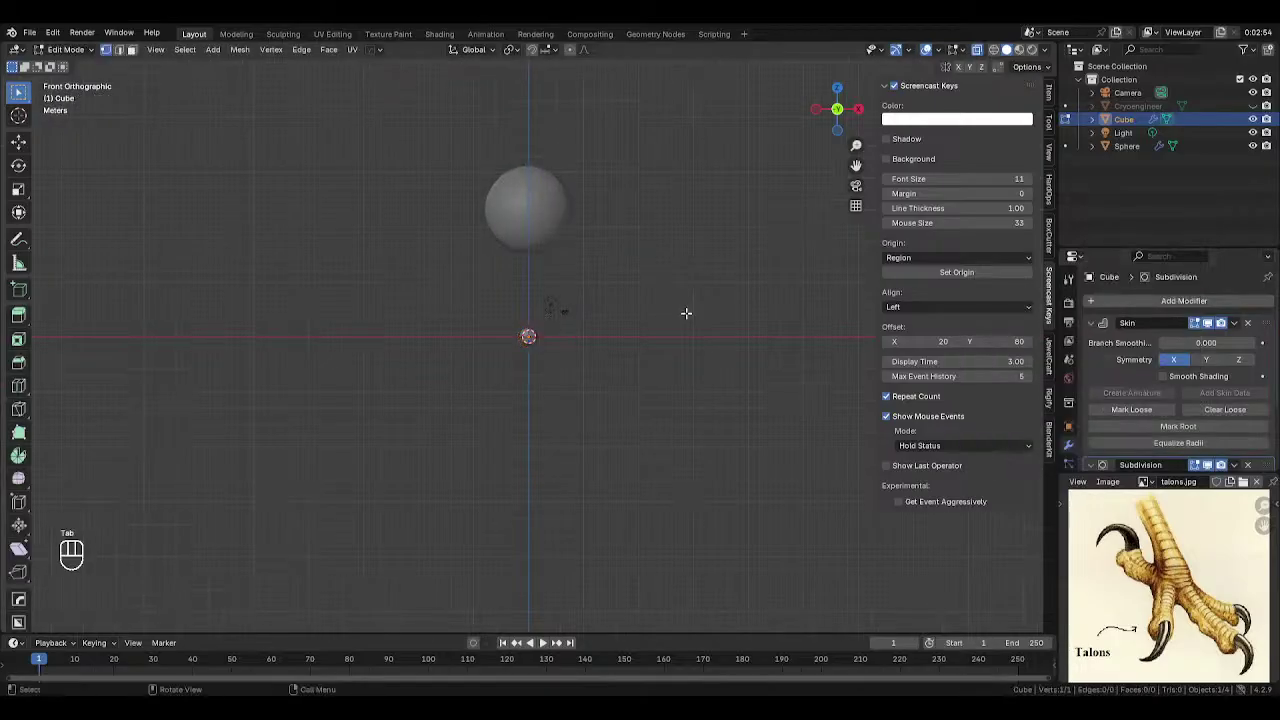
key(s)
click(32, 303)
scroll(466, 326, up, 2)
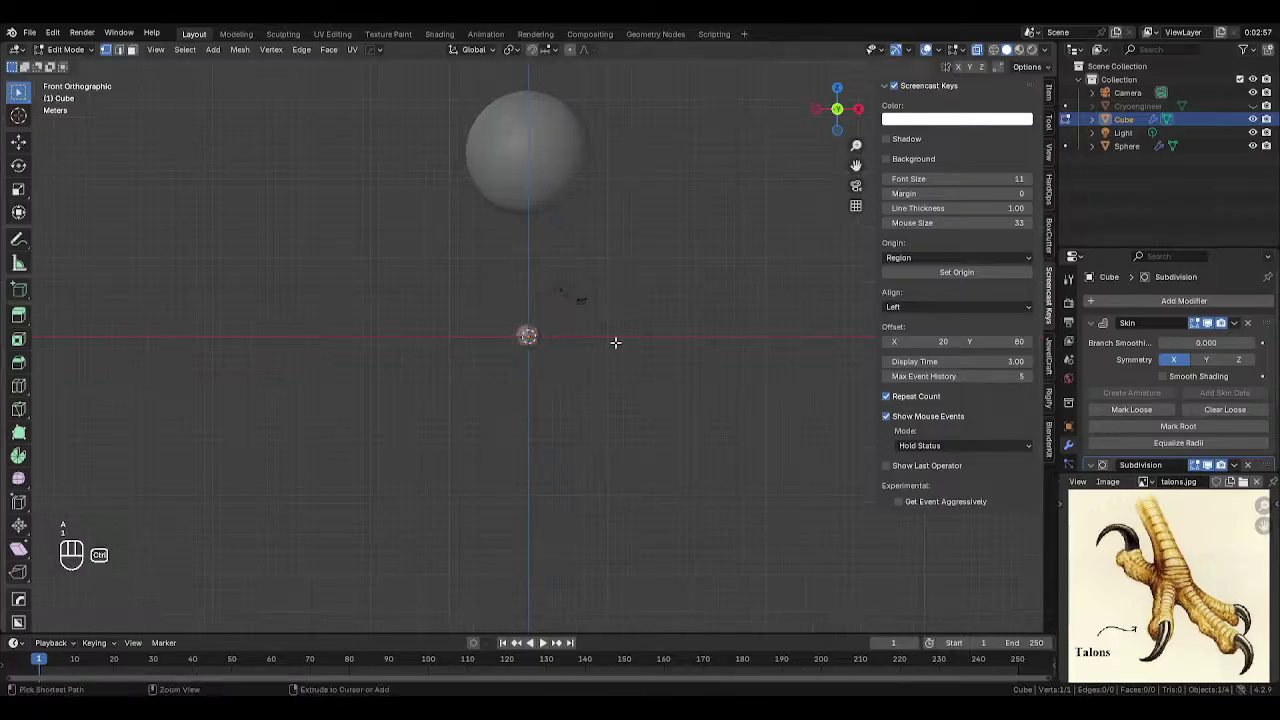
key(ctrl+a)
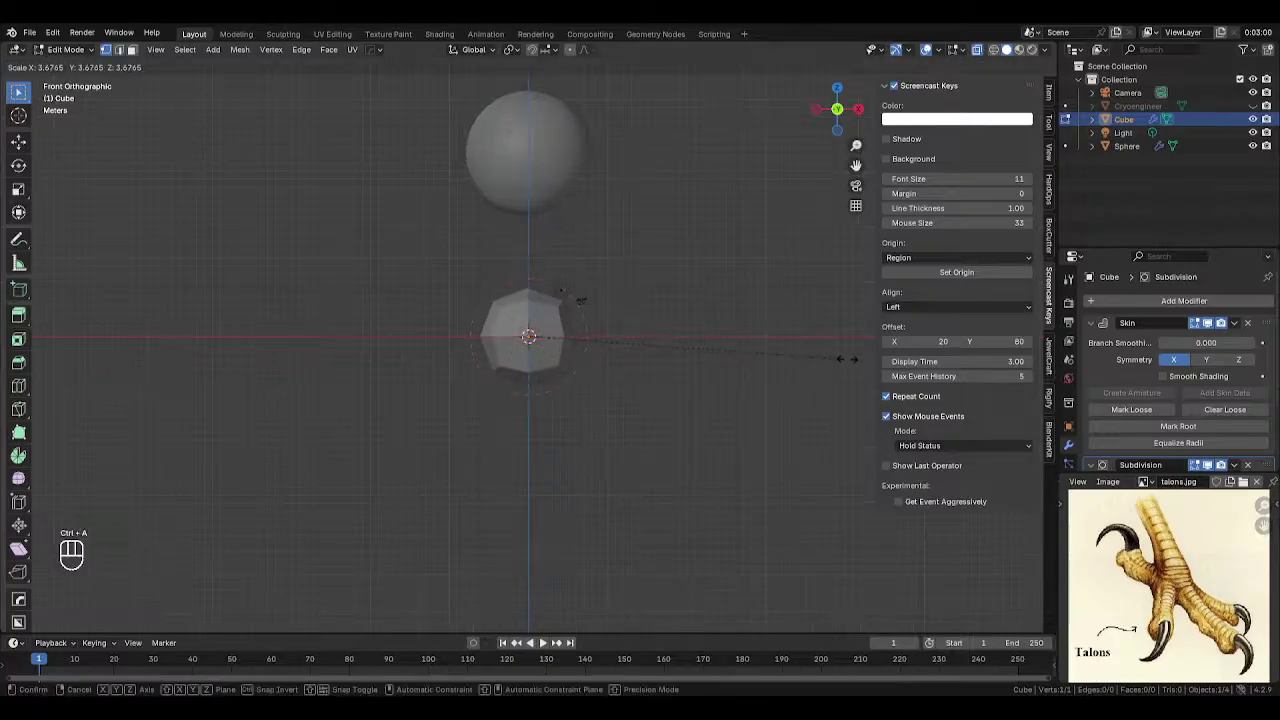
click(727, 353)
- Check the vertex's skin with X-ray off, fine-tune its radius, and turn X-ray back on
key(Tab)
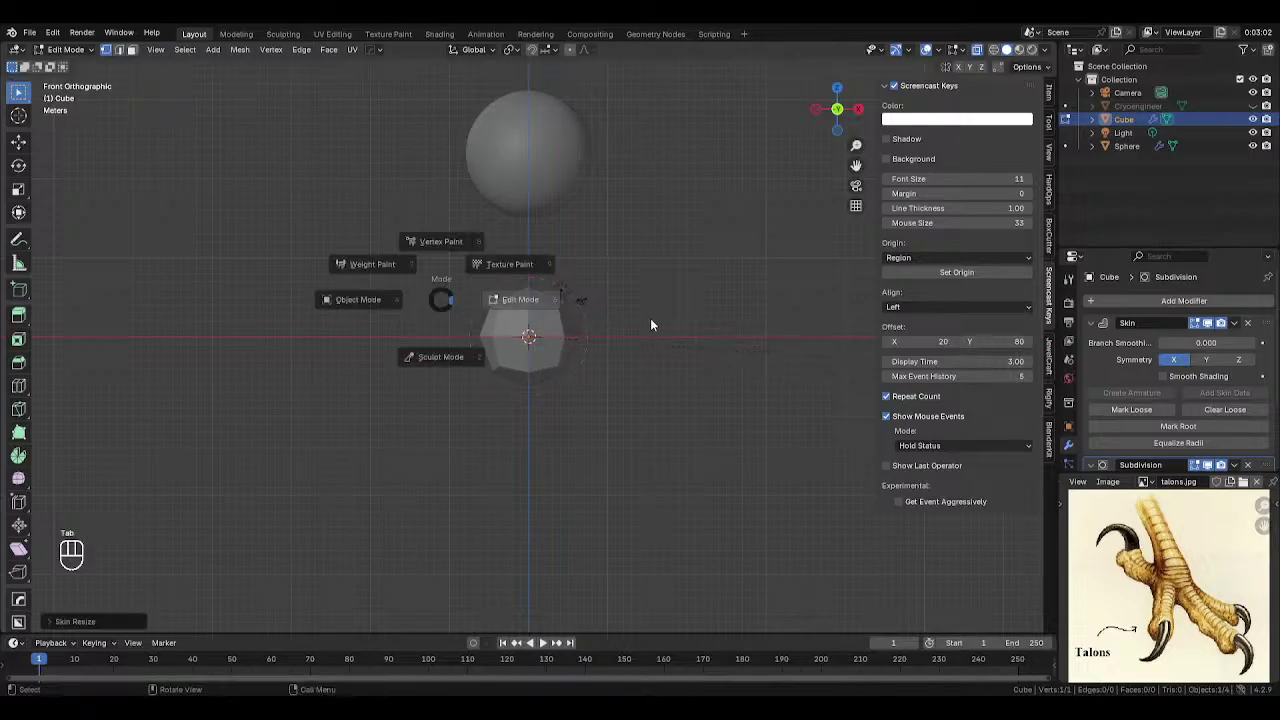
scroll(590, 308, up, 1)
key(alt+z)
key(ctrl+a)
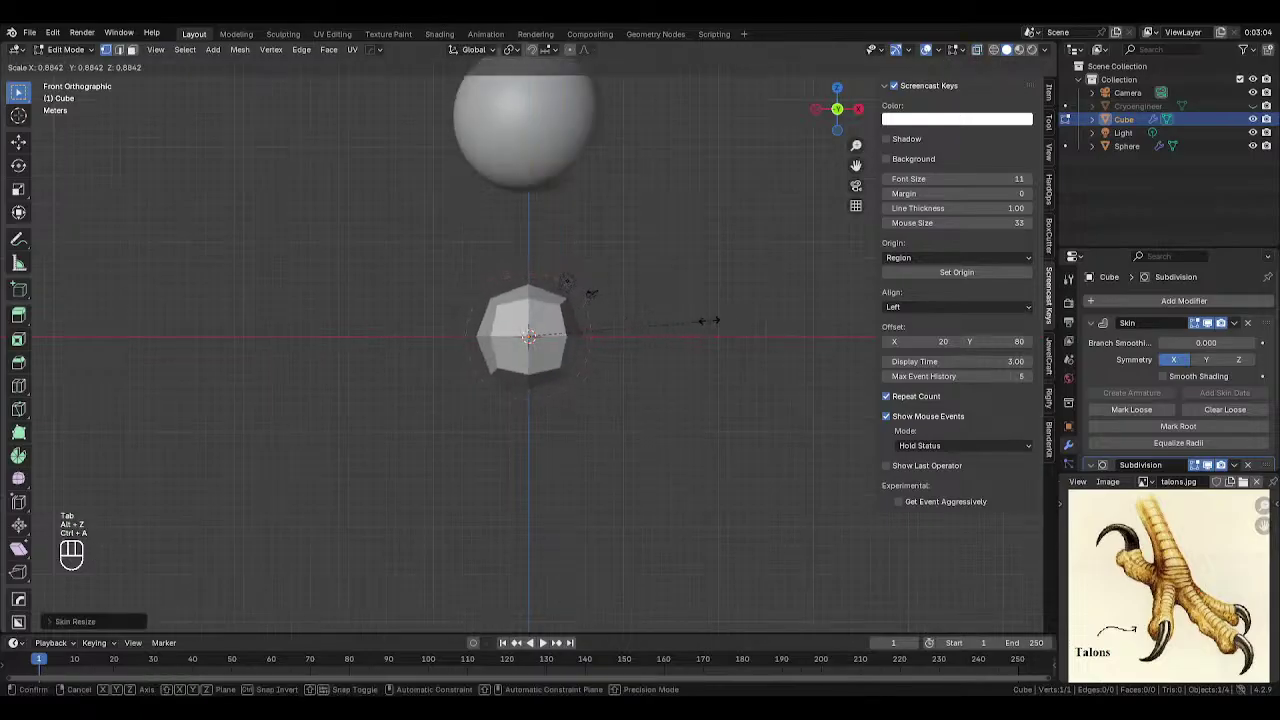
click(706, 321)
key(alt+z)
- Extrude the vertex upward into a body column and adjust the lower vertex along Z to ground level, returning to Object Mode
key(e)
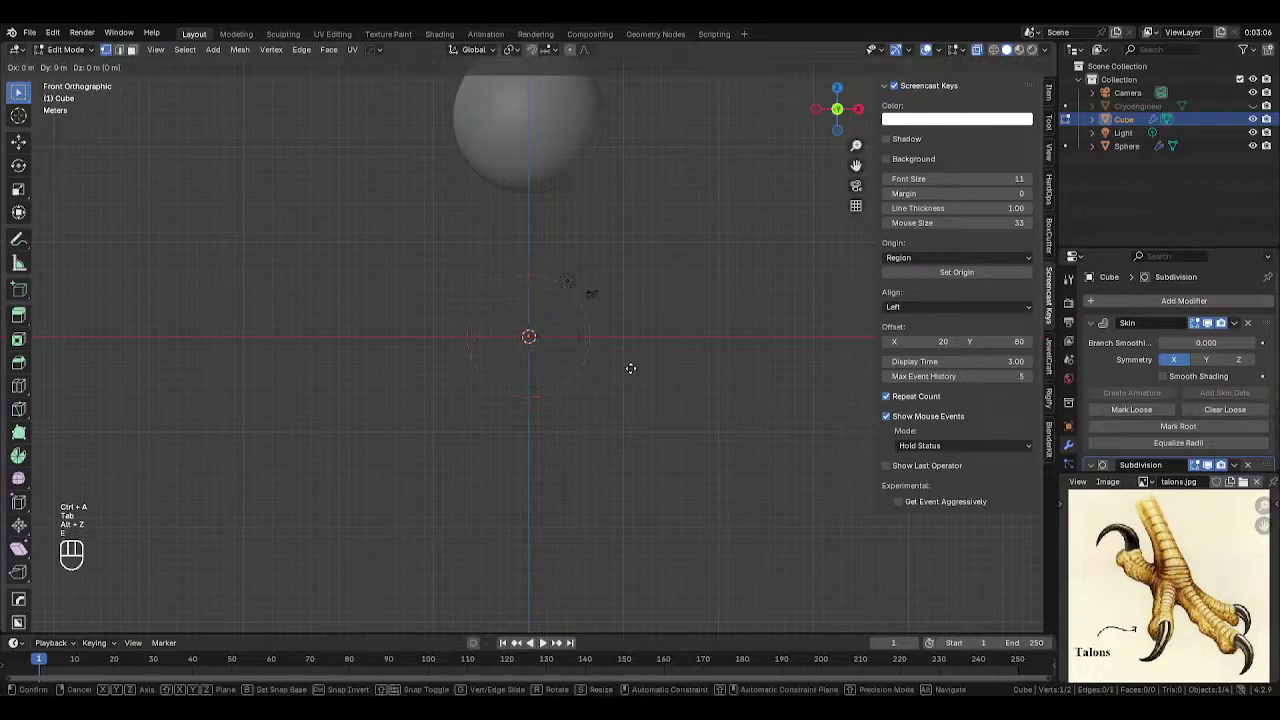
click(615, 206)
drag(480, 297, 546, 373)
key(g)
key(z)
click(610, 360)
key(Tab)
click(528, 354)
key(alt+z)
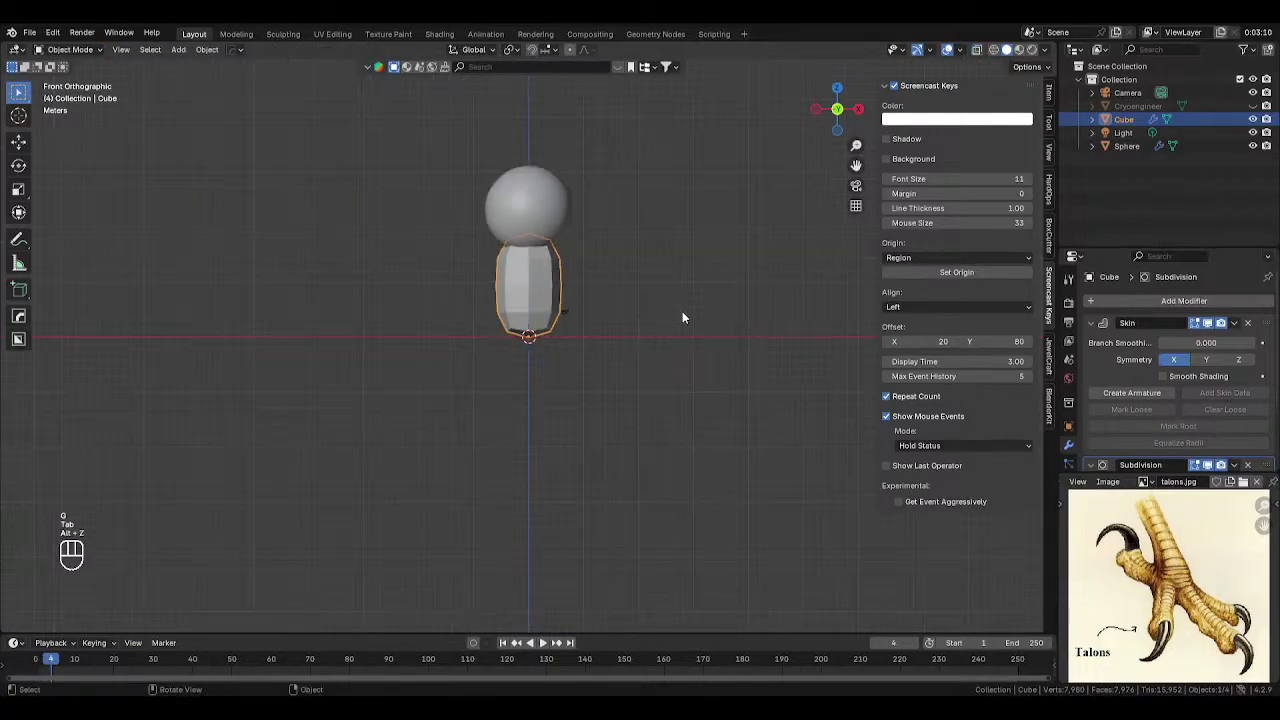
- Shrink the skin radius of all the body's vertices in Edit Mode to slim the column
key(ctrl+a)
key(Tab)
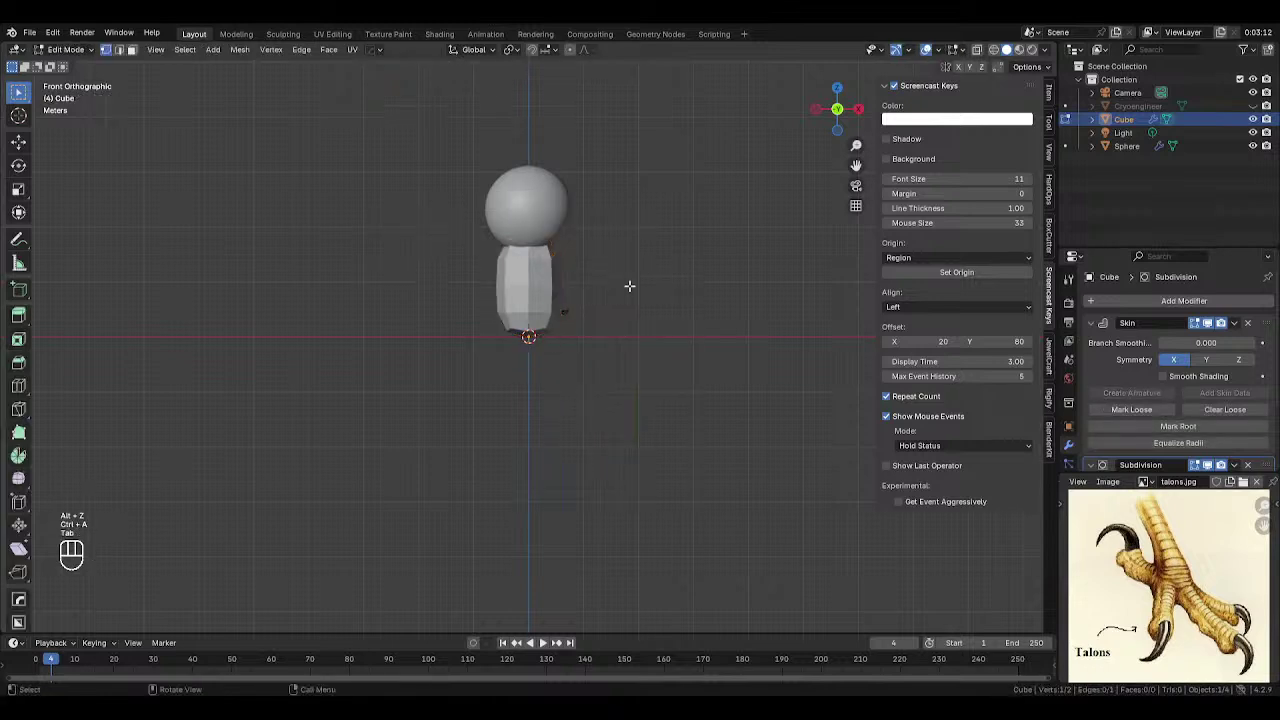
key(ctrl+a)
click(668, 292)
key(alt+z)
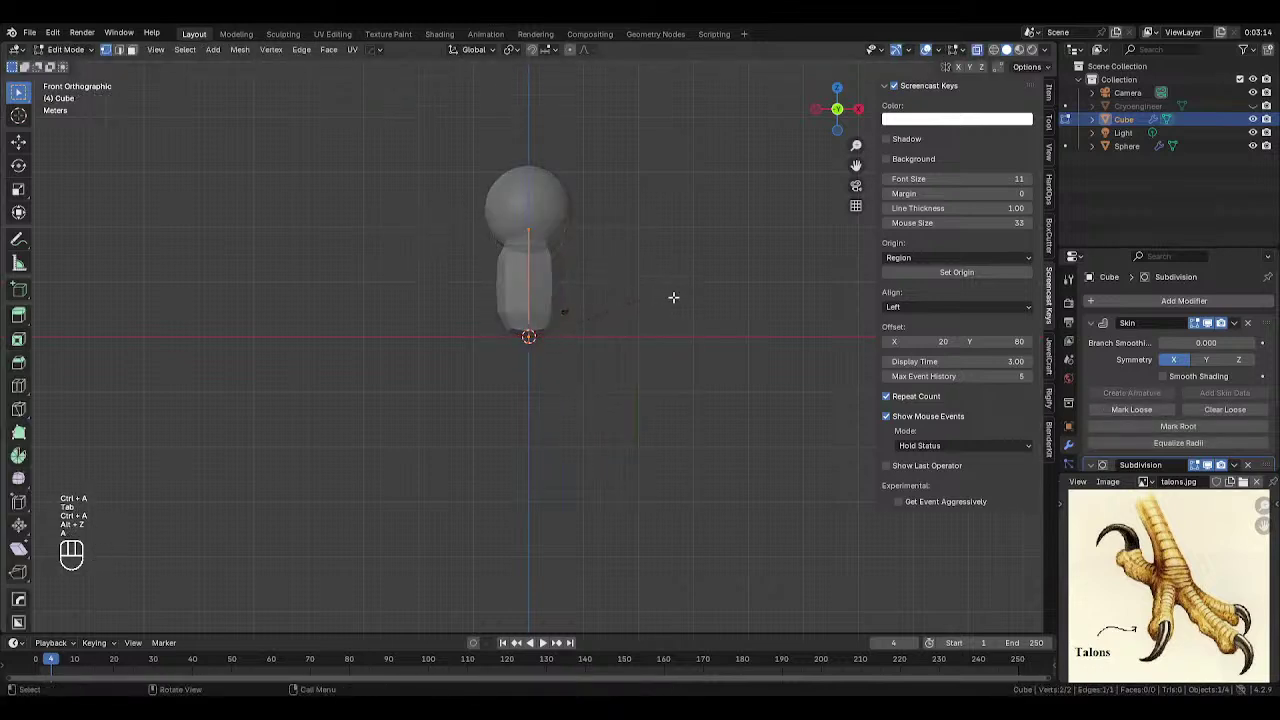
key(ctrl+a)
click(651, 294)
key(alt+z)
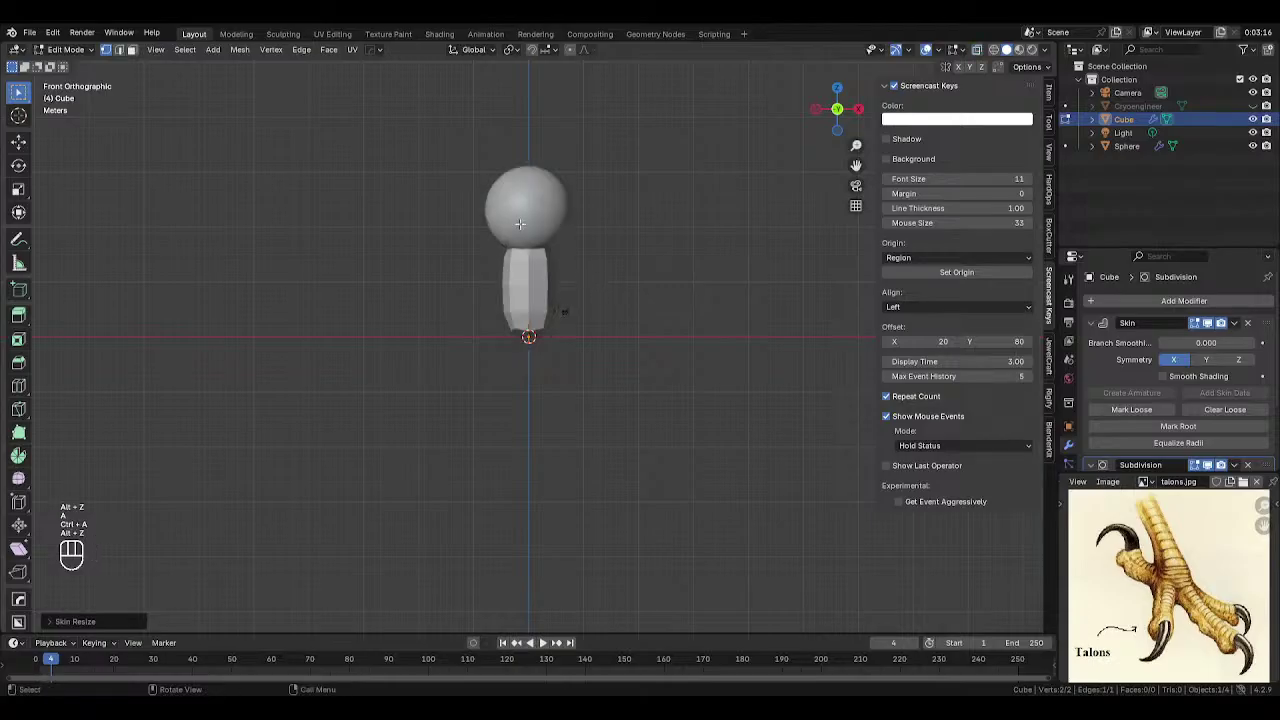
- Lower the body's top vertex along Z so the column clears the head sphere
key(g)
key(z)
click(563, 309)
- Set the body's Subdivision modifier to 4 viewport levels and 4 render levels, and return to Object Mode
scroll(1163, 410, down, 3)
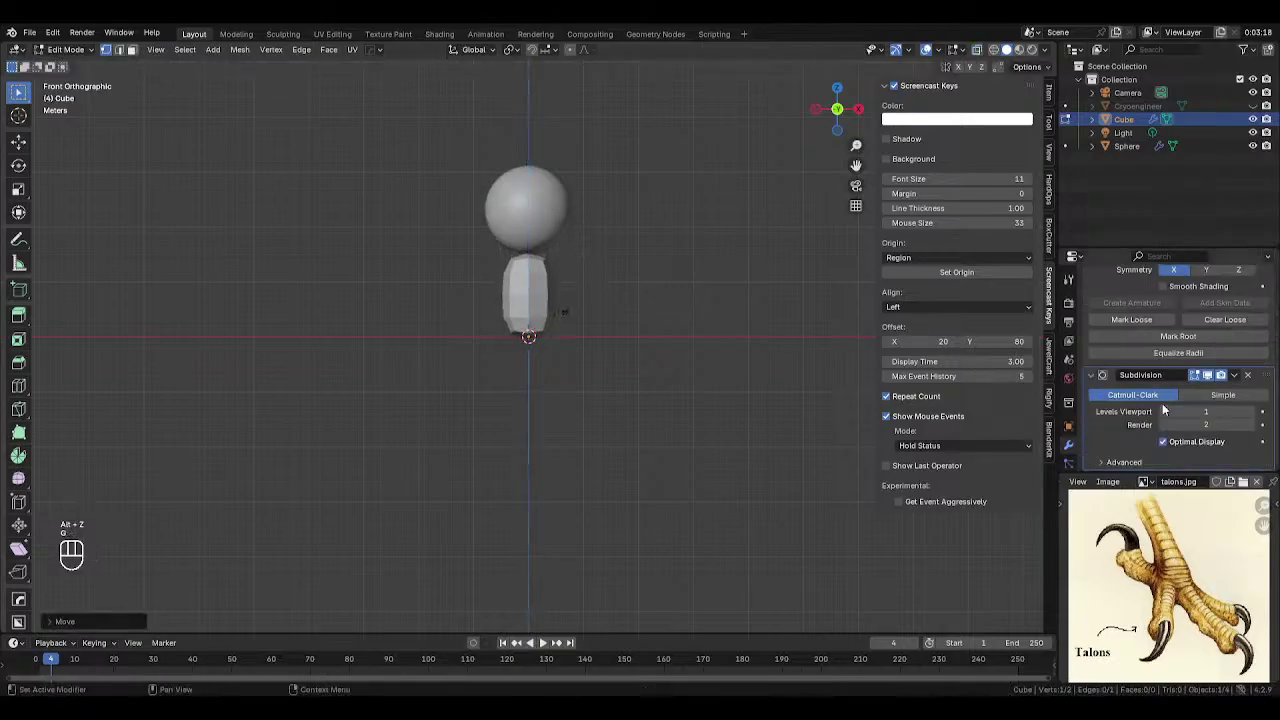
drag(1163, 411, 1250, 412)
click(1250, 425)
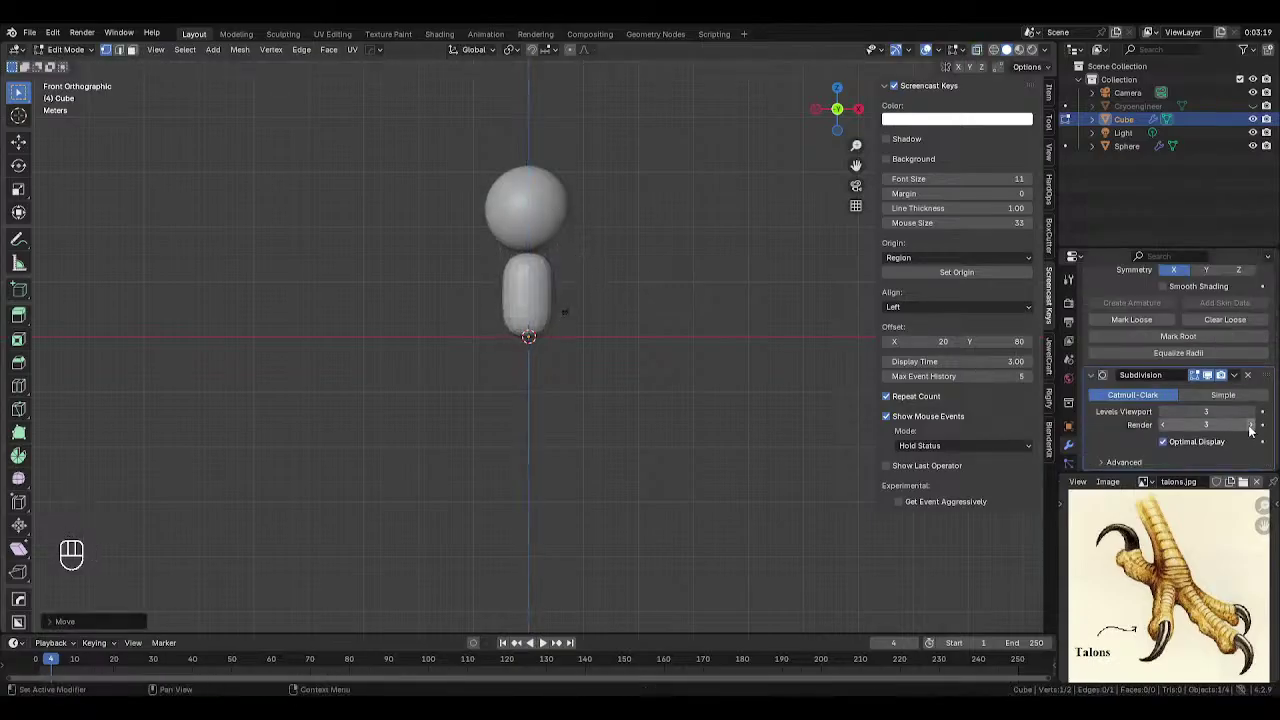
click(1250, 411)
click(1250, 425)
key(Tab)
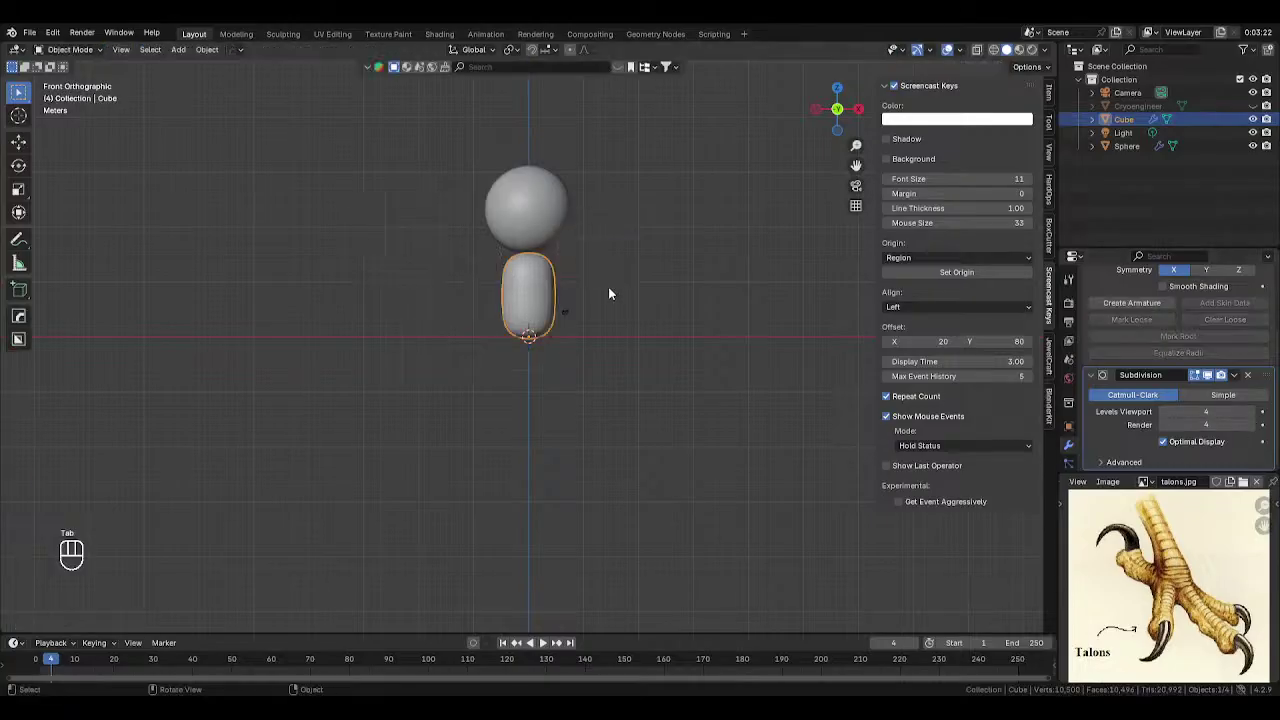
- Check the smoothed body from an angle, and reopen it in Edit Mode from the front with X-ray on
key(alt+z)
middle_drag(660, 331, 600, 343)
key(alt+z)
scroll(626, 340, up, 4)
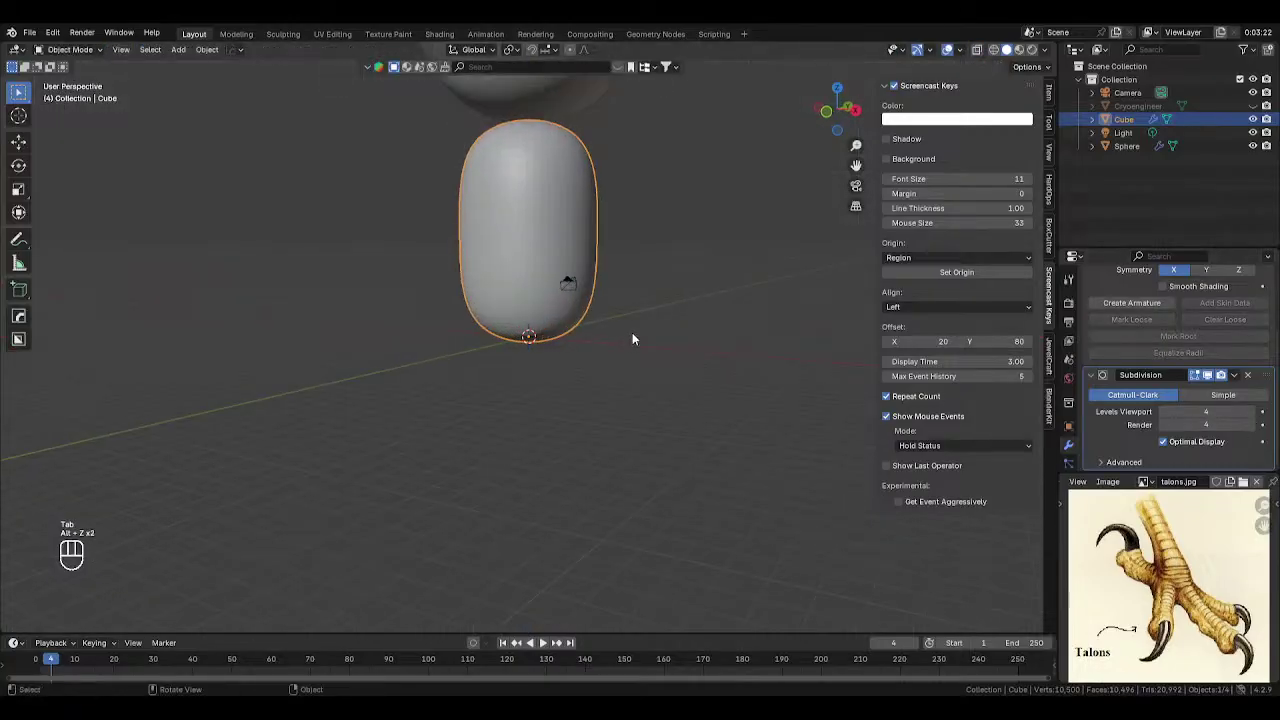
key(KP_1)
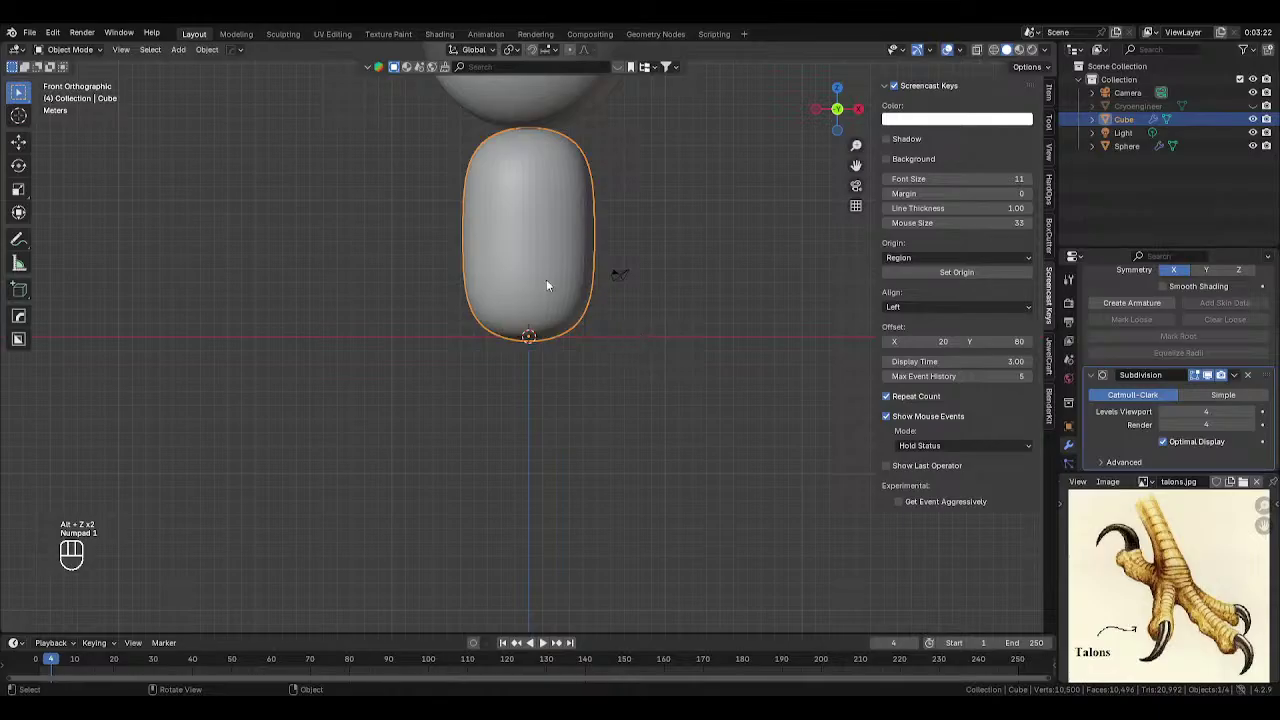
scroll(543, 262, down, 2)
key(alt+z)
key(Tab)
scroll(517, 293, up, 2)
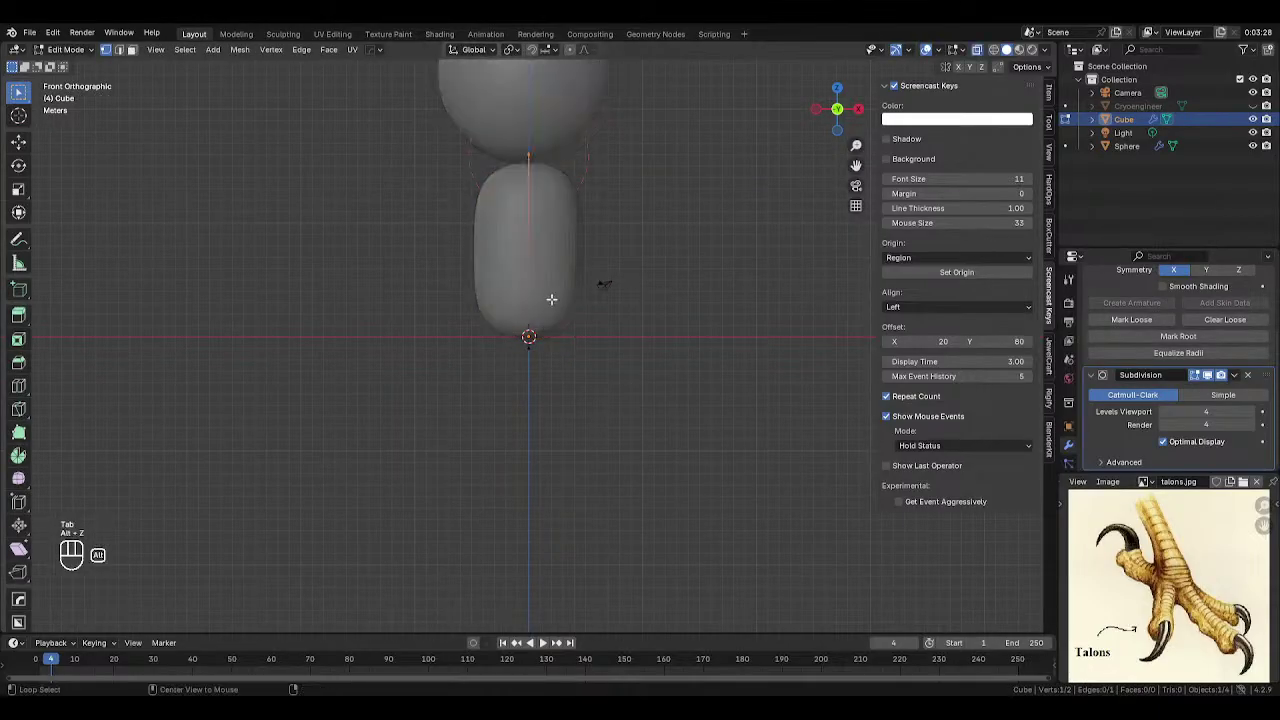
drag(481, 311, 636, 399)
key(ctrl+a)
click(648, 312)
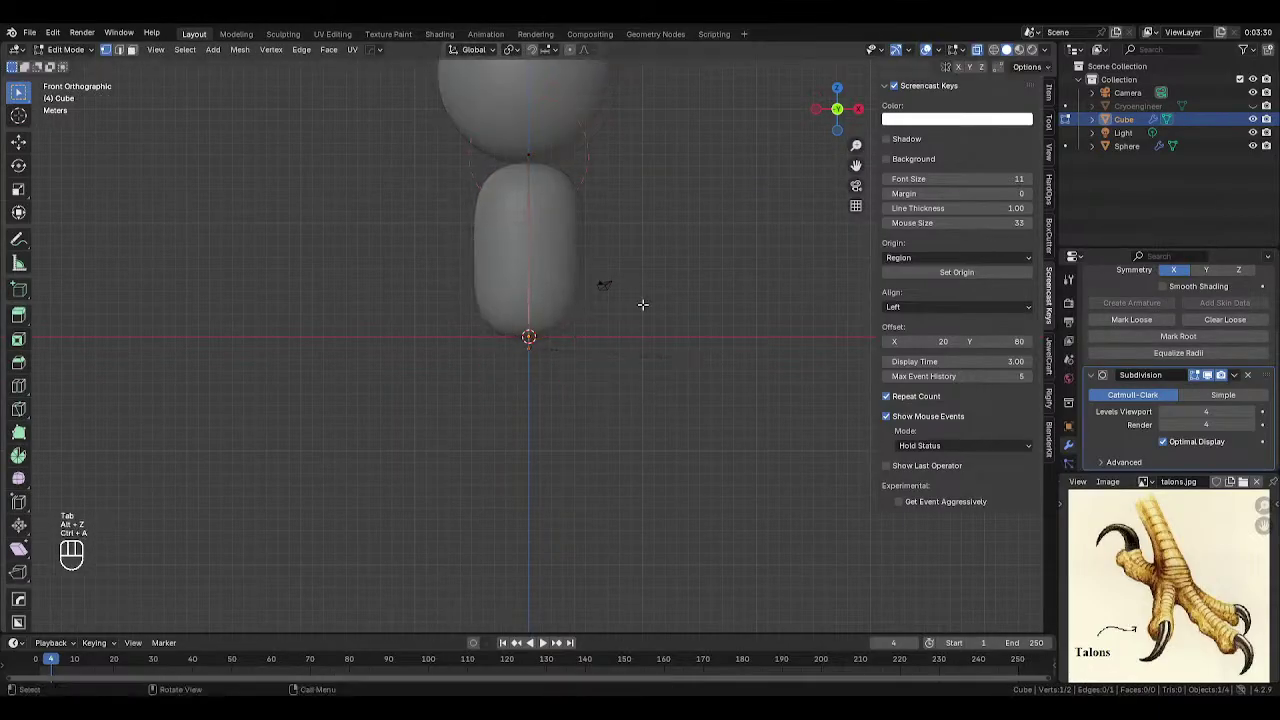
- Subdivide the body's central edge and move the new middle vertex down toward the base
right_click(654, 272)
click(654, 274)
click(526, 249)
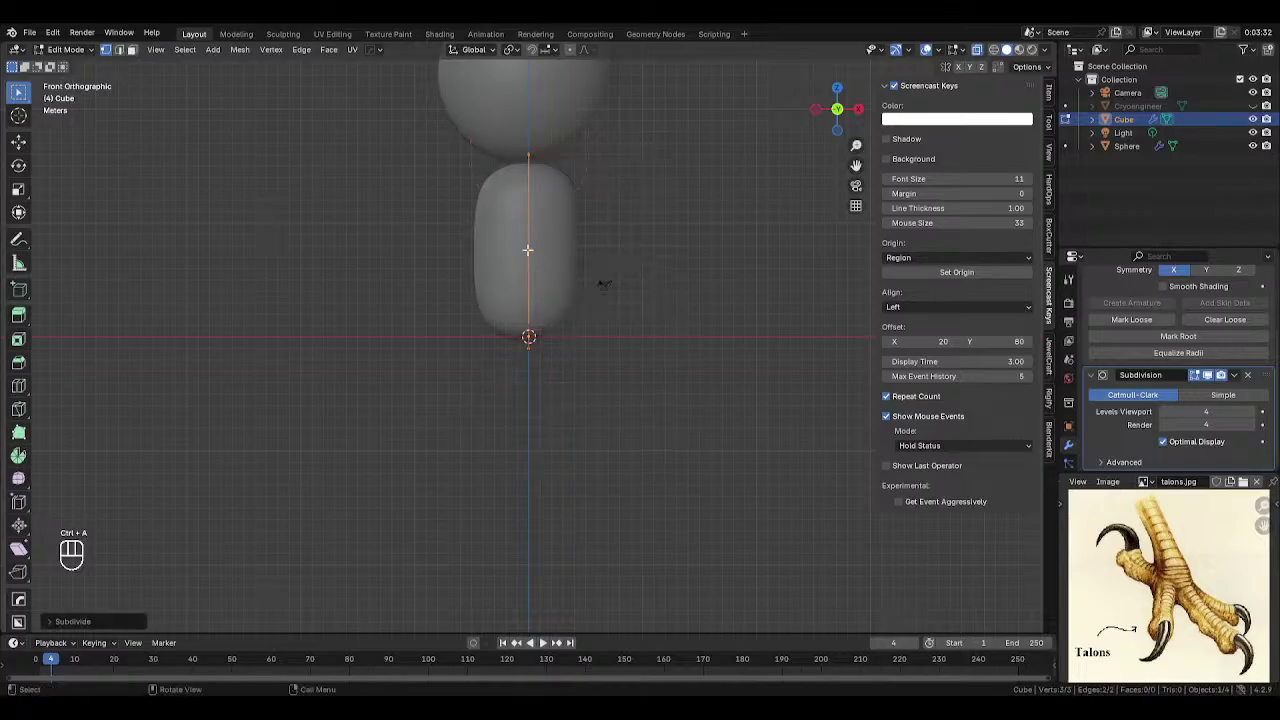
key(g)
click(551, 280)
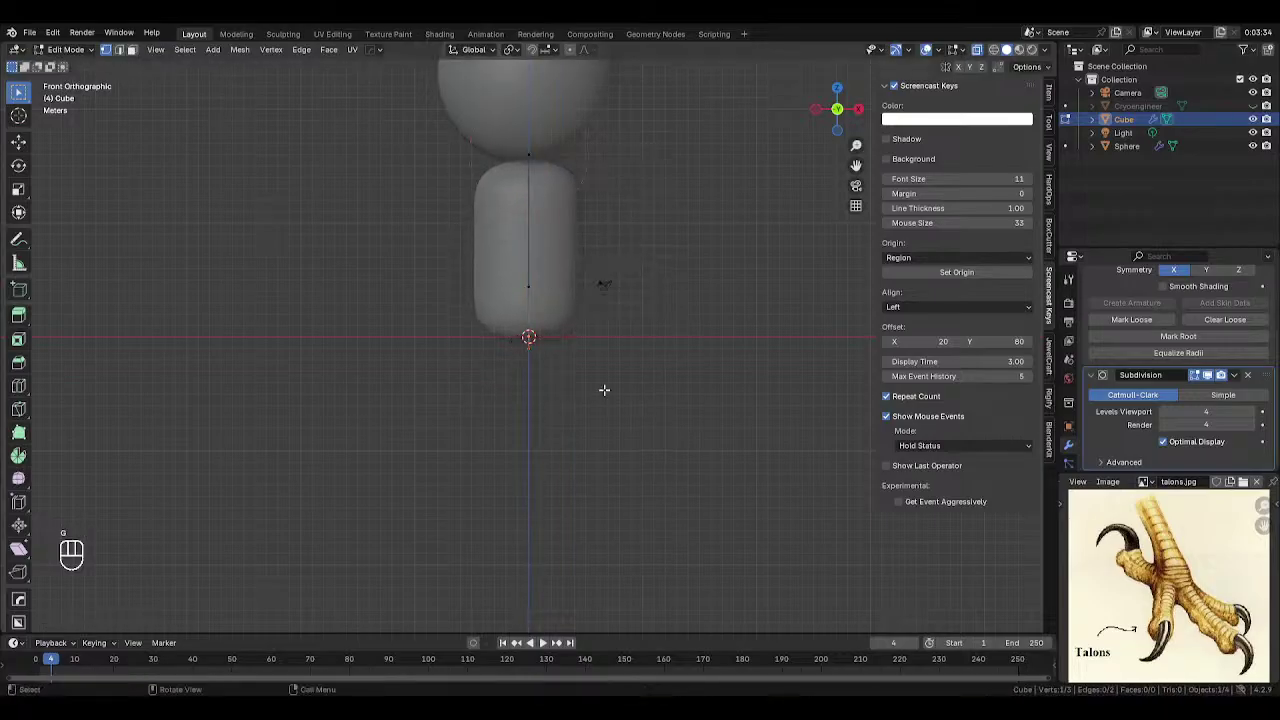
- Enlarge the skin radius at the body's bottom vertex to flare the base, and return to Object Mode
key(ctrl+a)
click(697, 376)
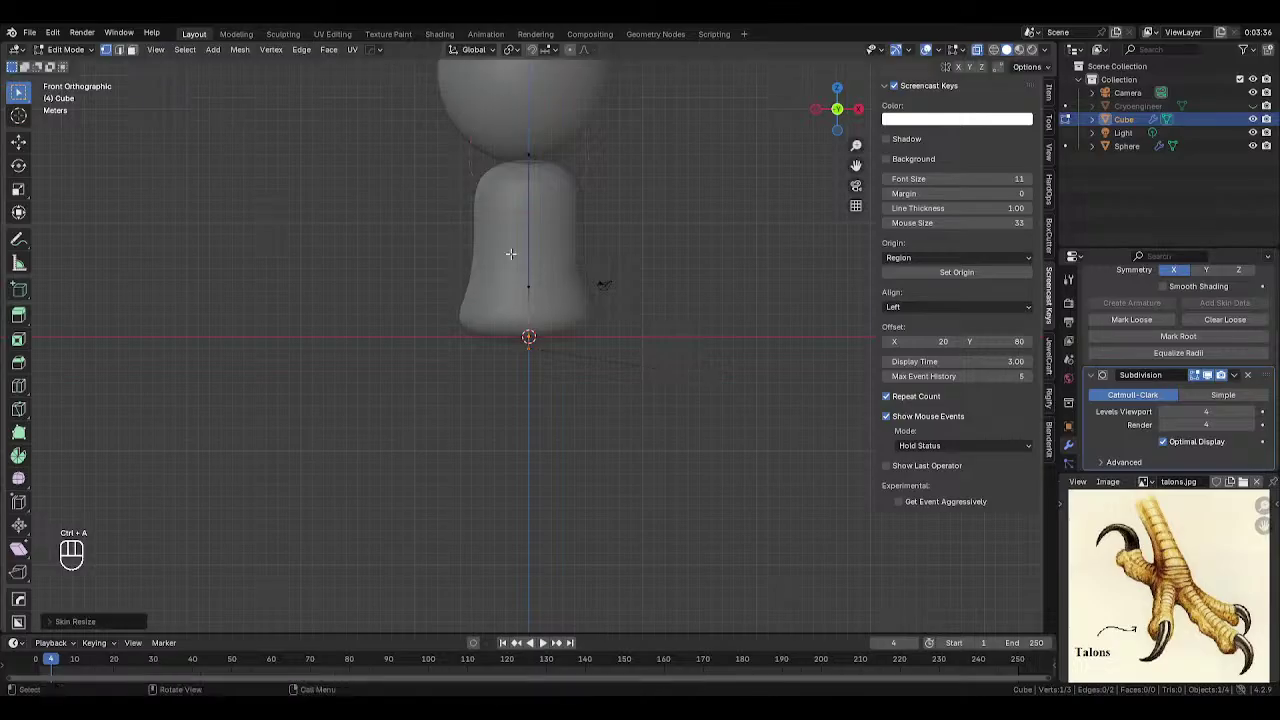
key(Tab)
key(alt+z)
scroll(670, 310, down, 2)
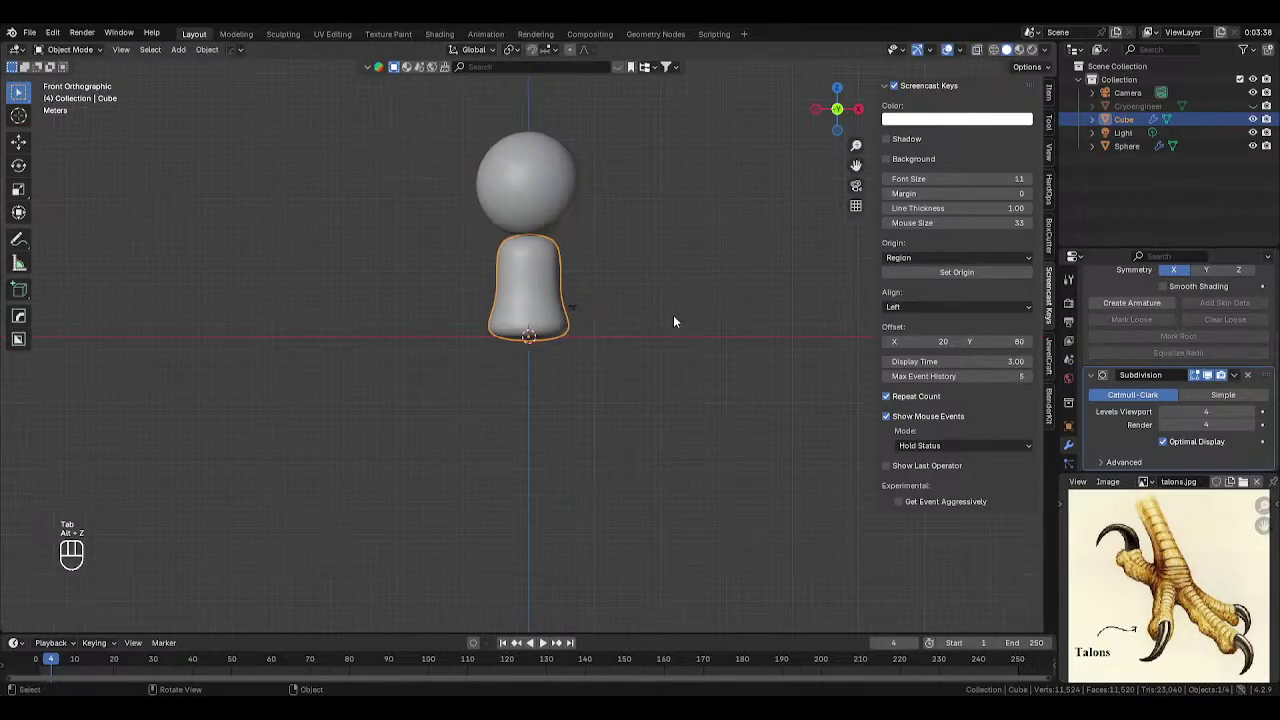
- Duplicate the body and move the copy up along Z to the head sphere's height
middle_drag(674, 320, 560, 294)
click(560, 294)
key(KP_1)
scroll(606, 297, up, 2)
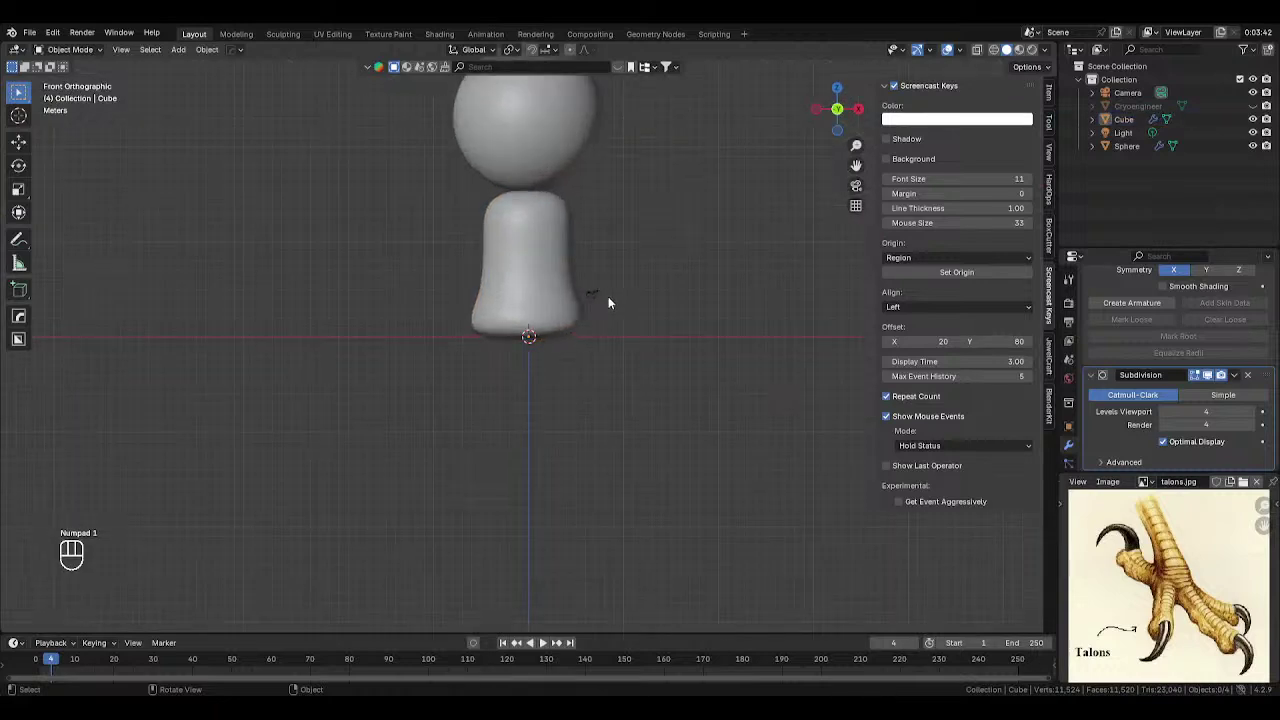
key(shift+d)
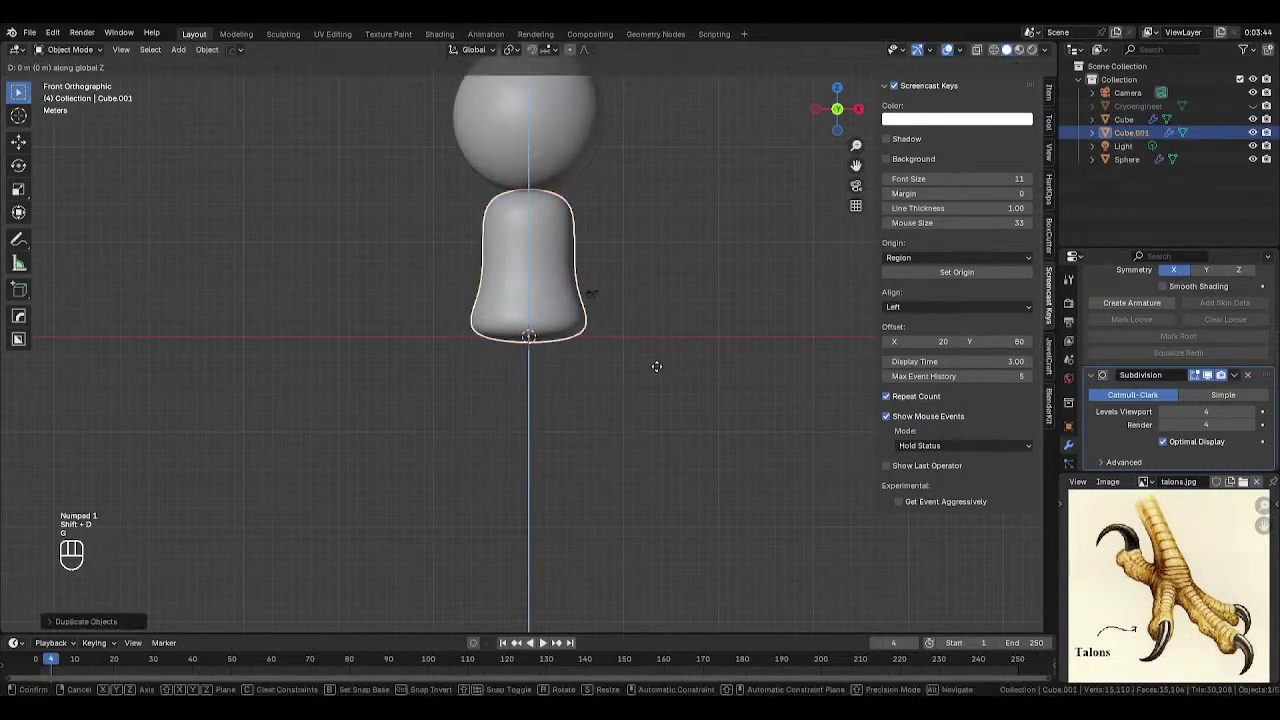
click(622, 263)
- From the right side view, move the duplicated body in front of the sphere and tilt it so its base points toward the torso
middle_drag(708, 239, 650, 252)
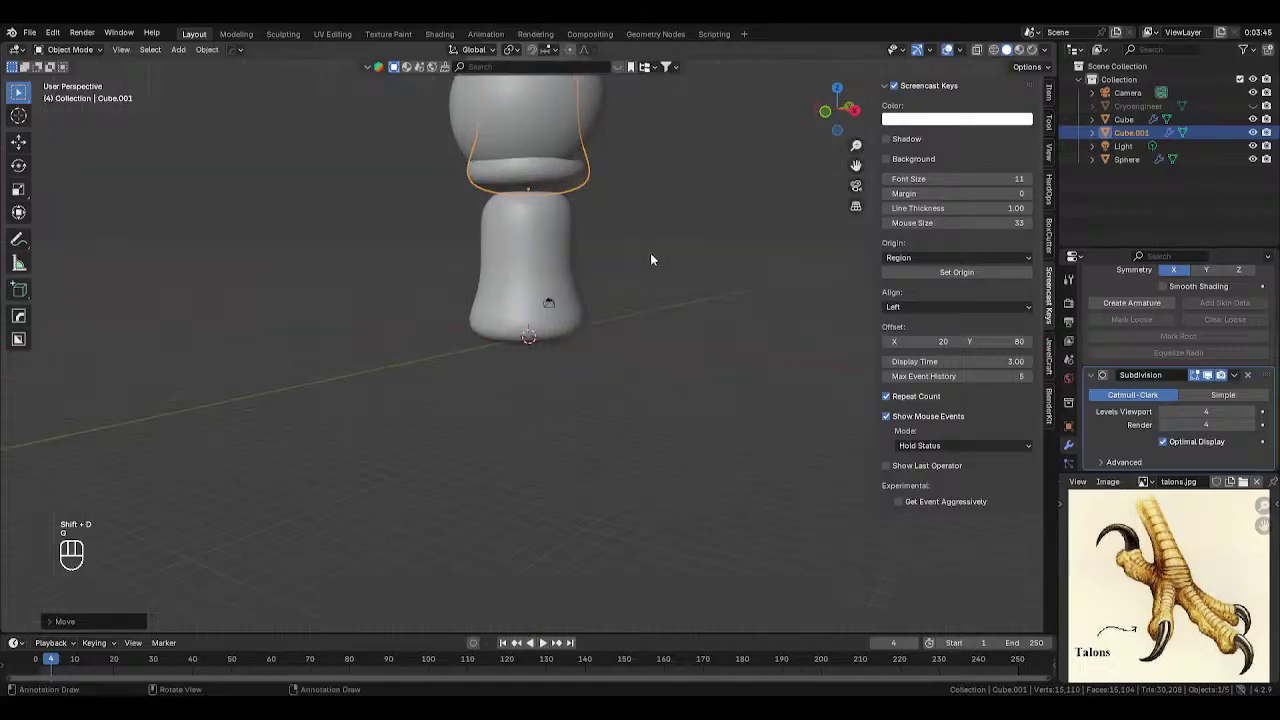
key(KP_1)
key(KP_3)
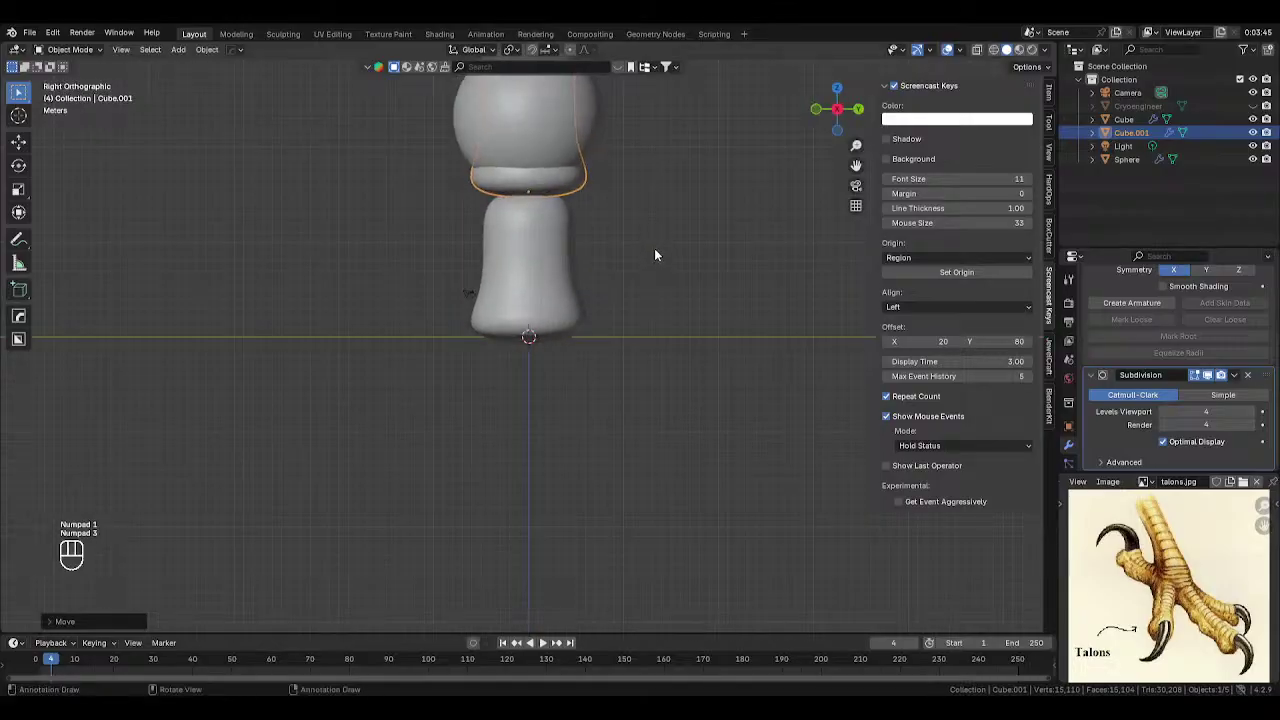
key(g)
key(r)
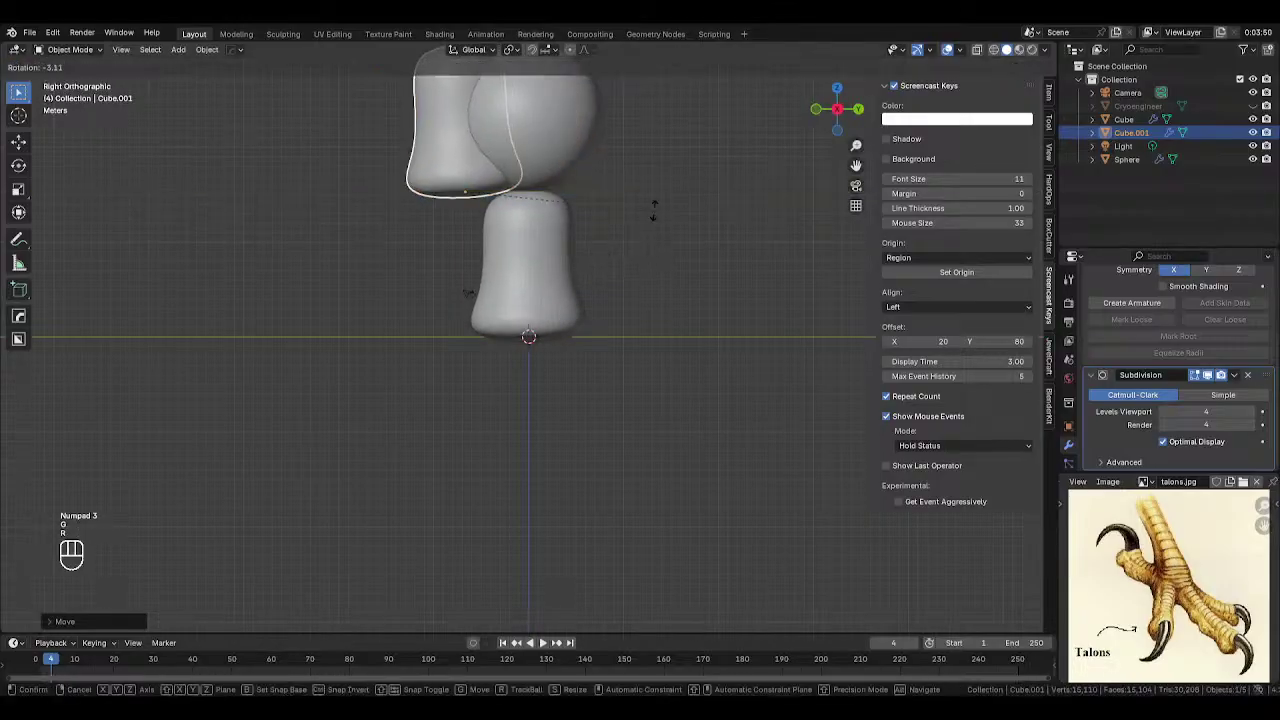
click(580, 168)
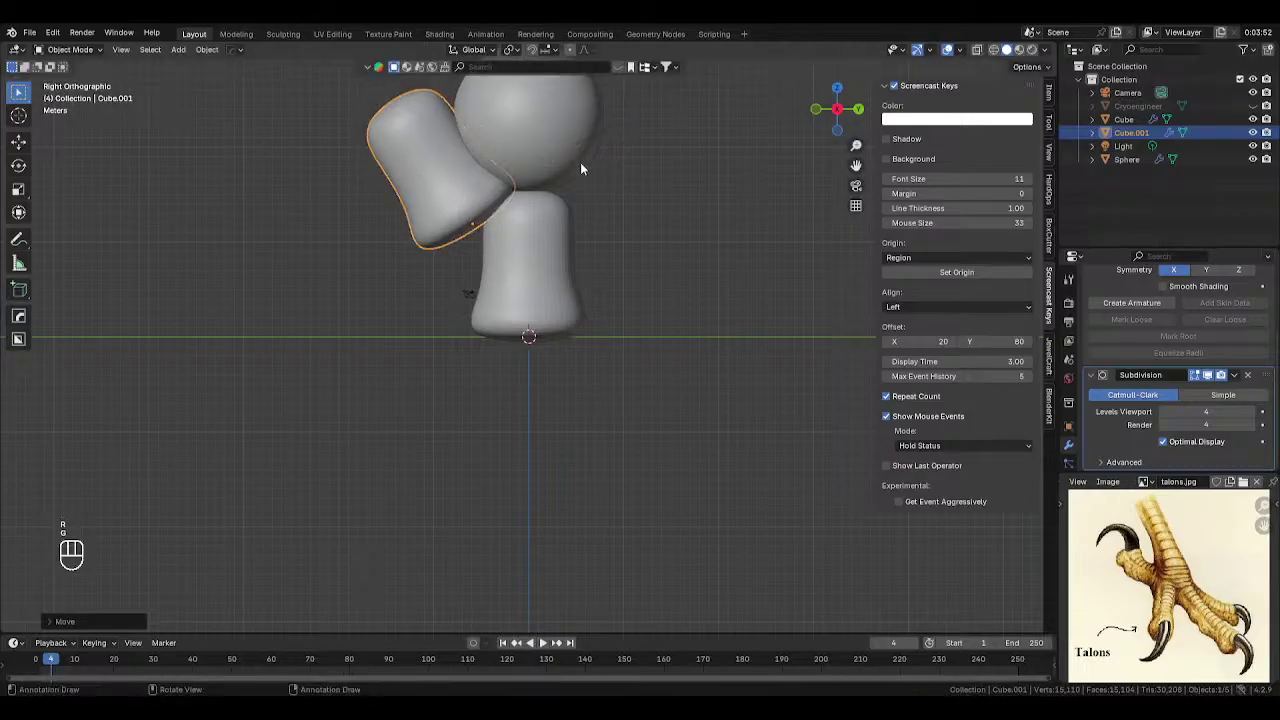
- Shrink the skin radius of all the duplicate's vertices in Edit Mode to thin it into an arm
middle_drag(580, 168, 586, 172)
key(Tab)
key(a)
key(s)
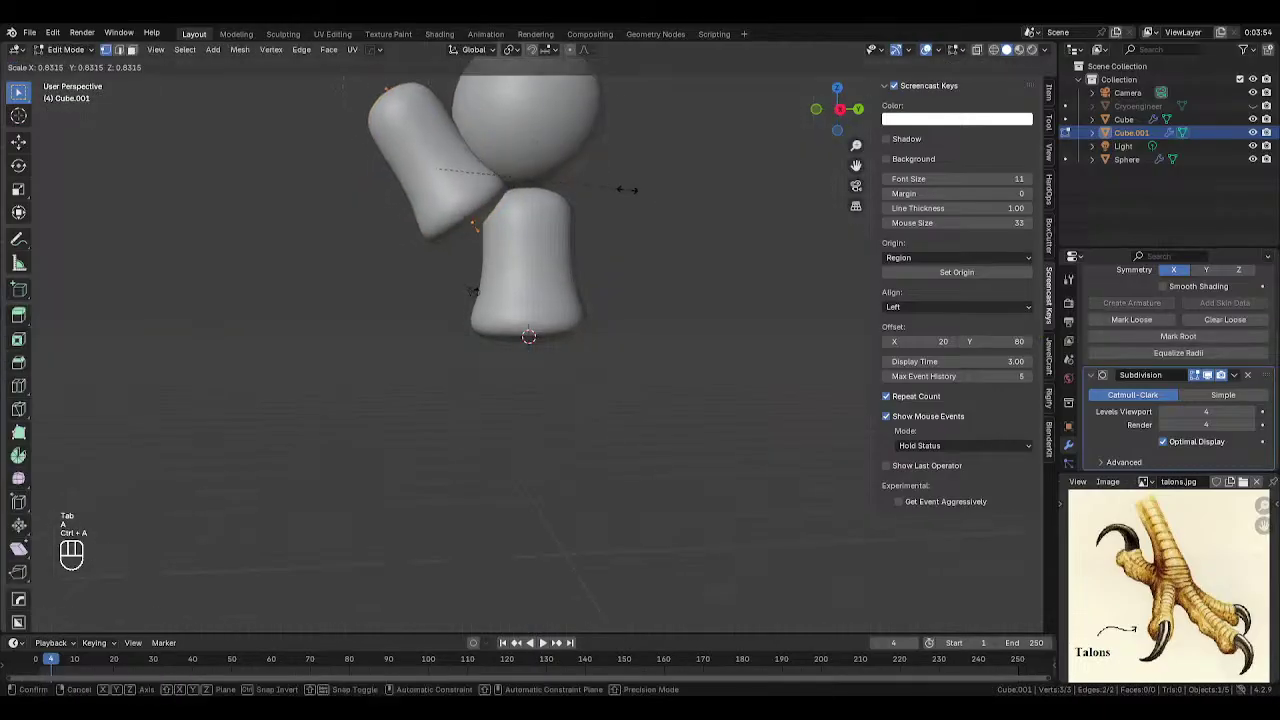
click(563, 193)
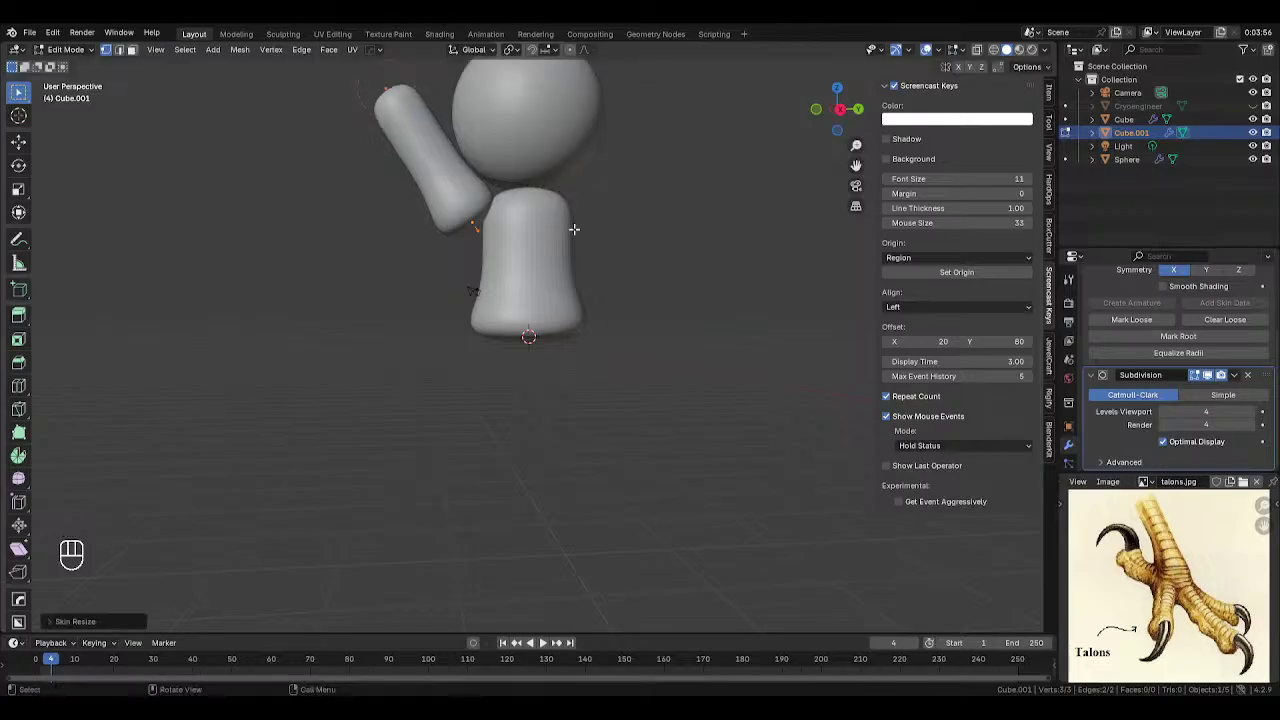
- Delete the arm's lowest vertex, nearest the torso, in the right side view with X-ray on
key(KP_1)
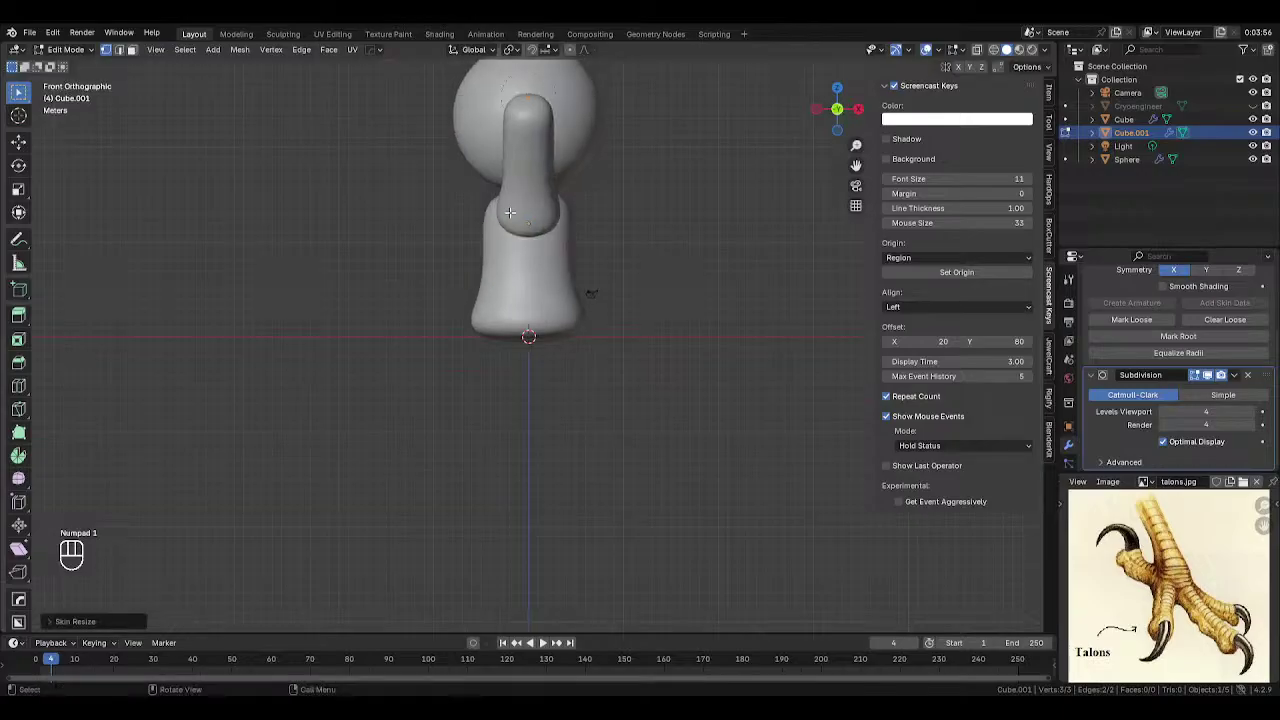
key(KP_3)
key(alt+z)
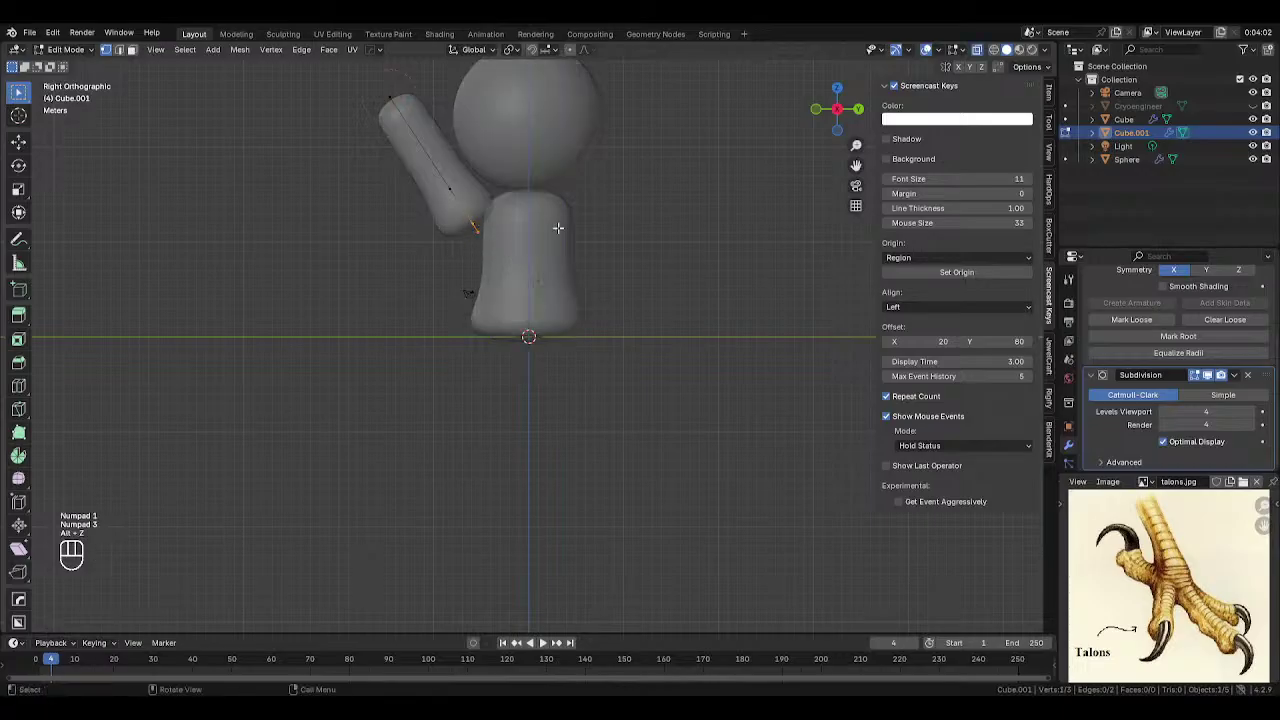
right_click(587, 213)
key(Delete)
click(683, 248)
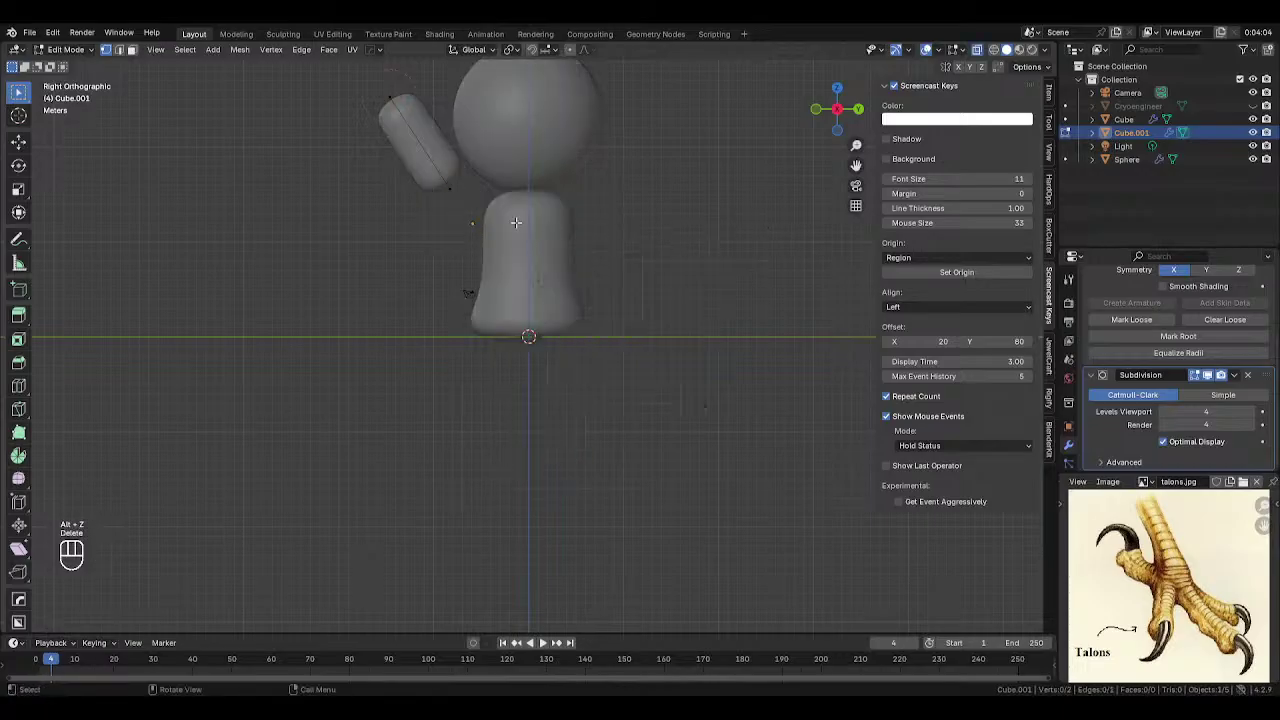
- Extrude the arm's lower vertex into the upper torso as a shoulder and move the arm's tip vertex closer to the head
click(450, 190)
key(e)
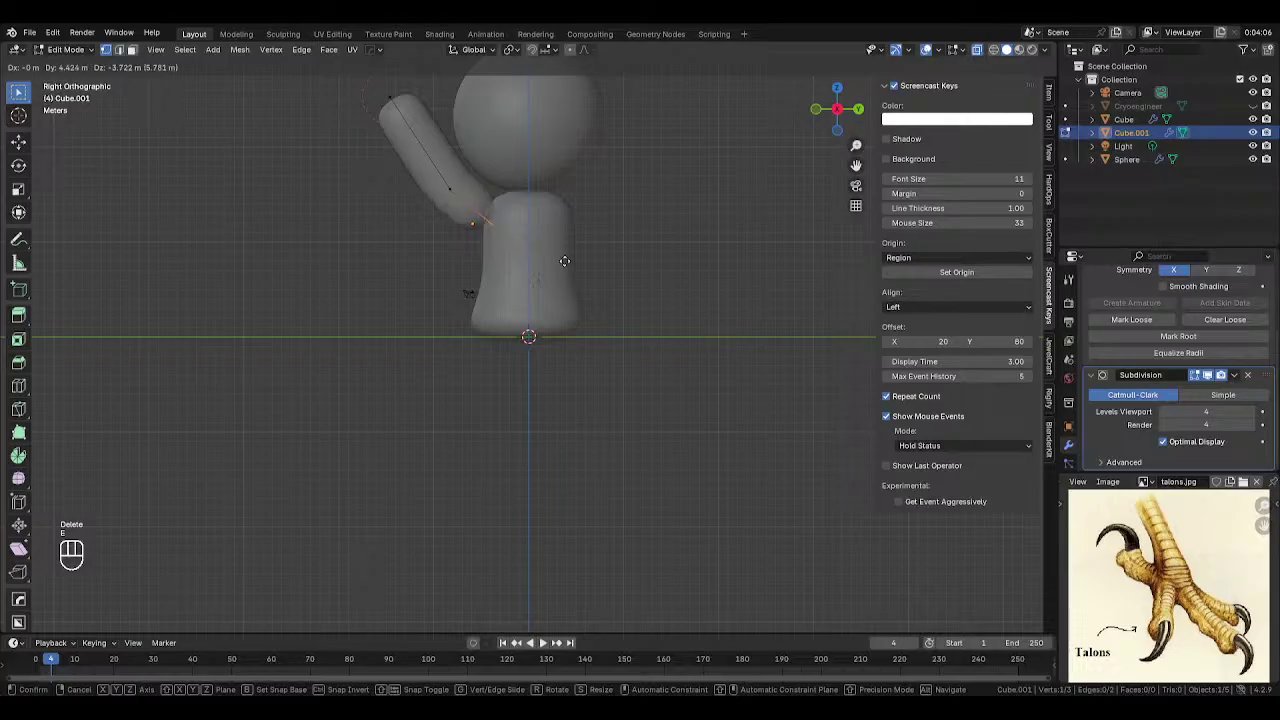
click(586, 260)
shift+middle_drag(445, 125, 451, 146)
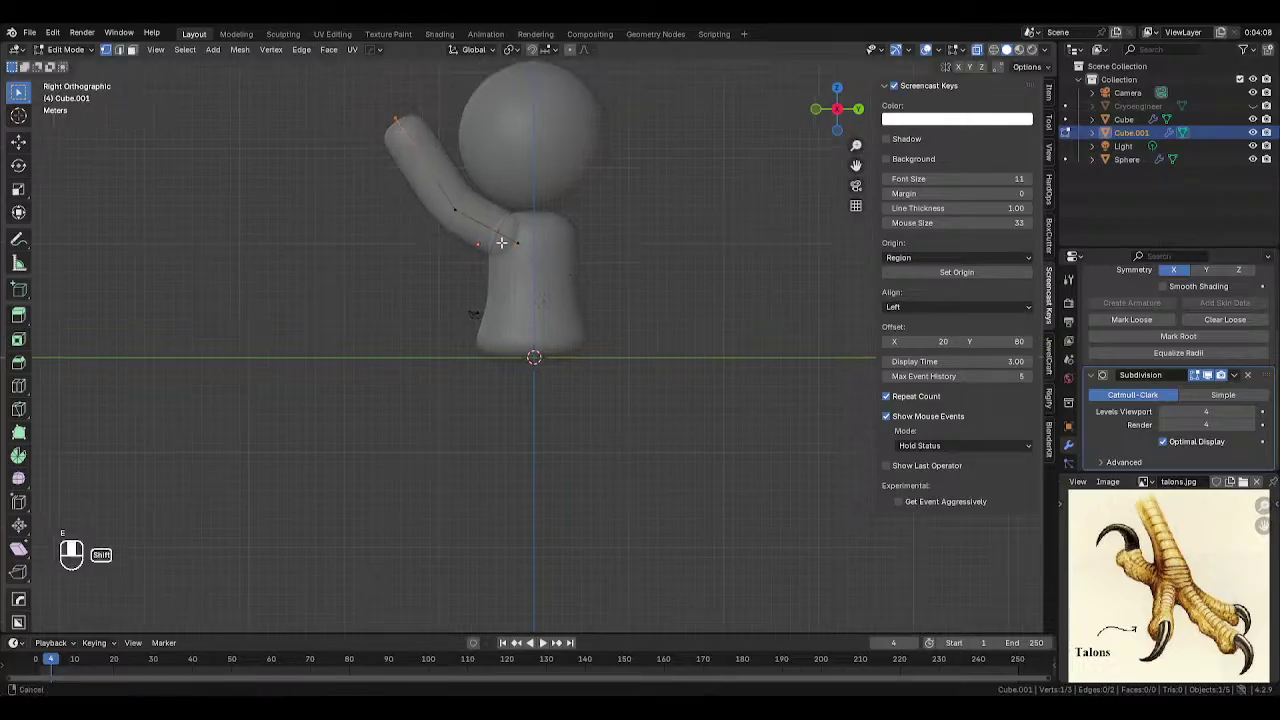
key(g)
click(541, 141)
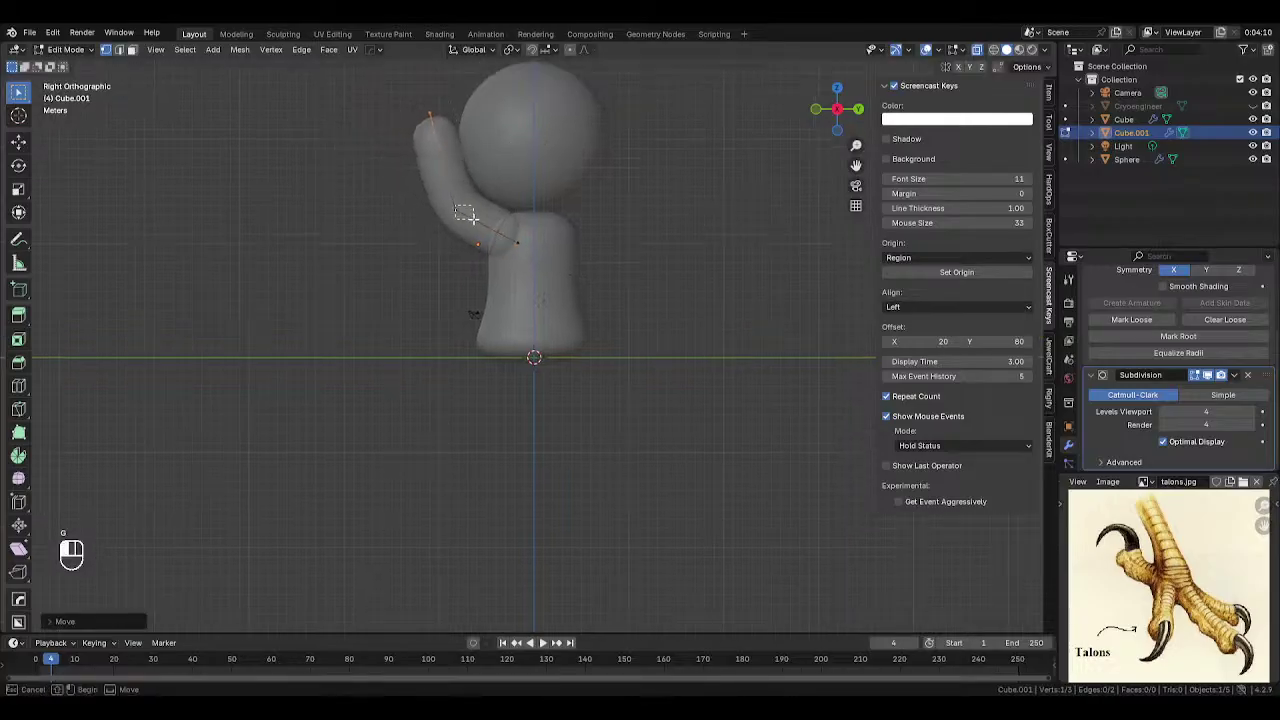
- Move the arm's middle vertex slightly to refine the bend, and return to Object Mode with X-ray off
drag(414, 180, 552, 286)
key(g)
click(563, 283)
key(Tab)
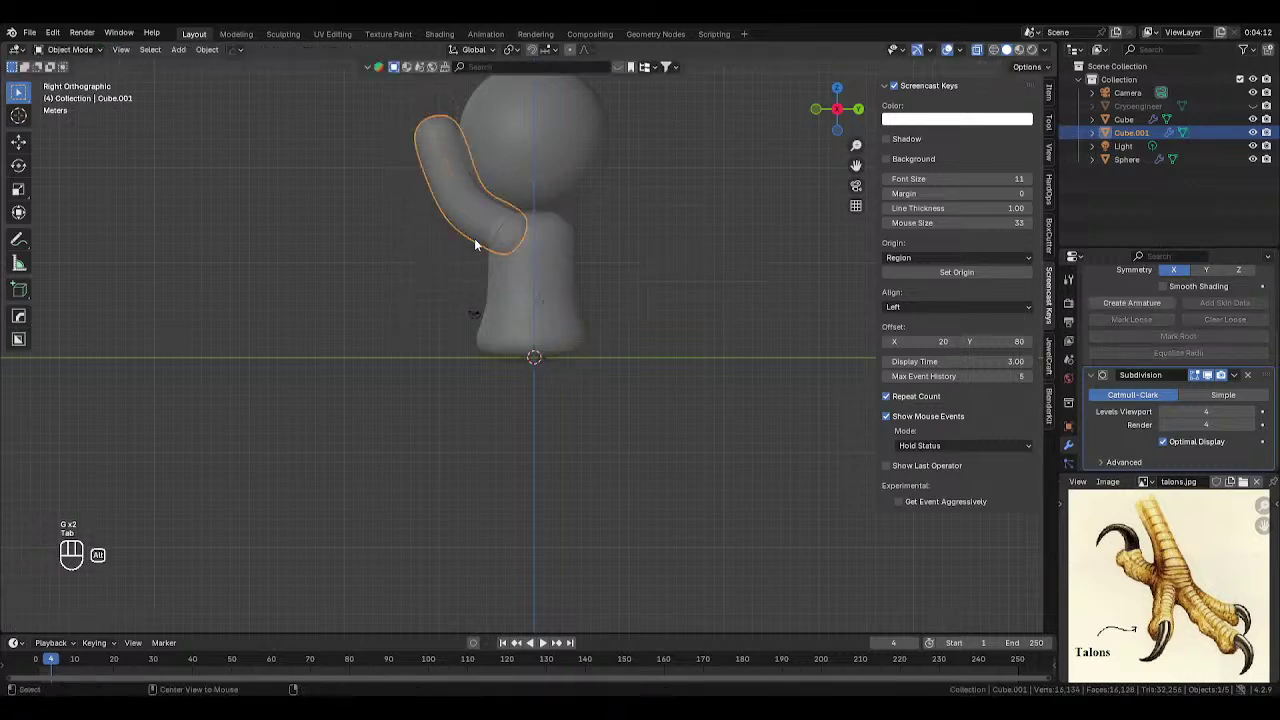
key(alt+z)
- Duplicate the arm in place from the front view
middle_drag(474, 240, 614, 263)
key(KP_1)
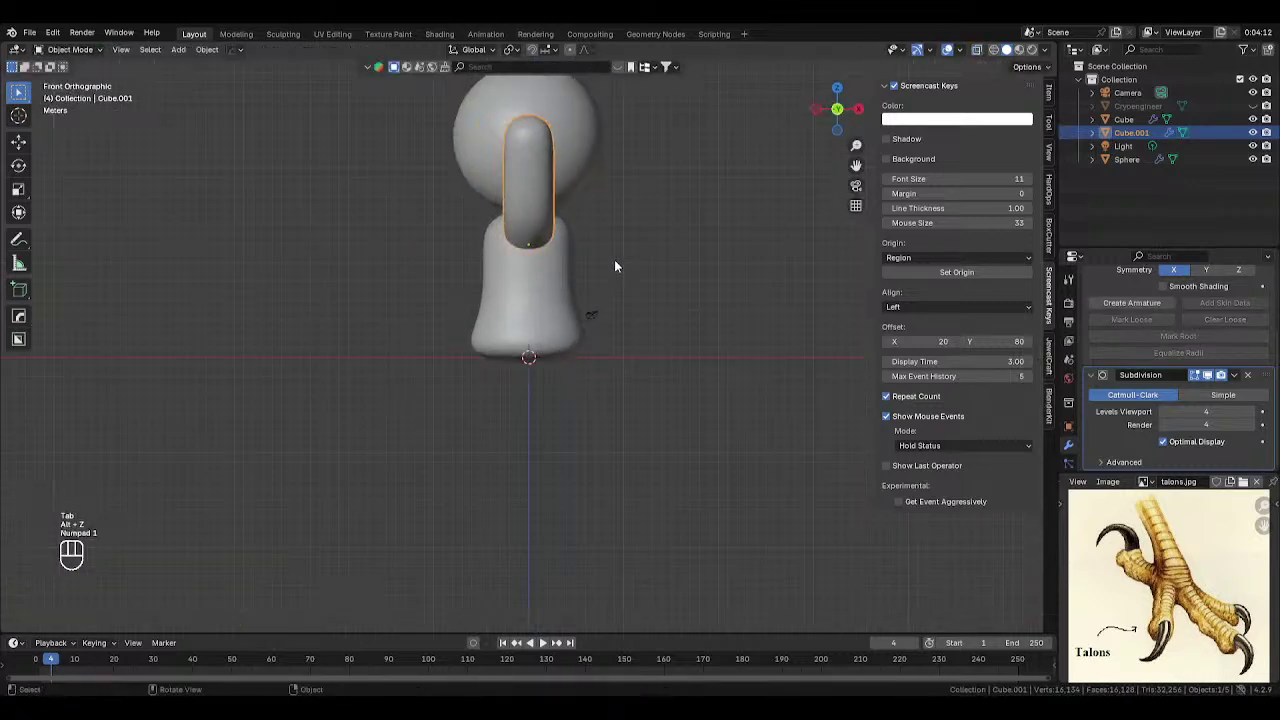
key(shift+d)
key(r)
right_click(640, 241)
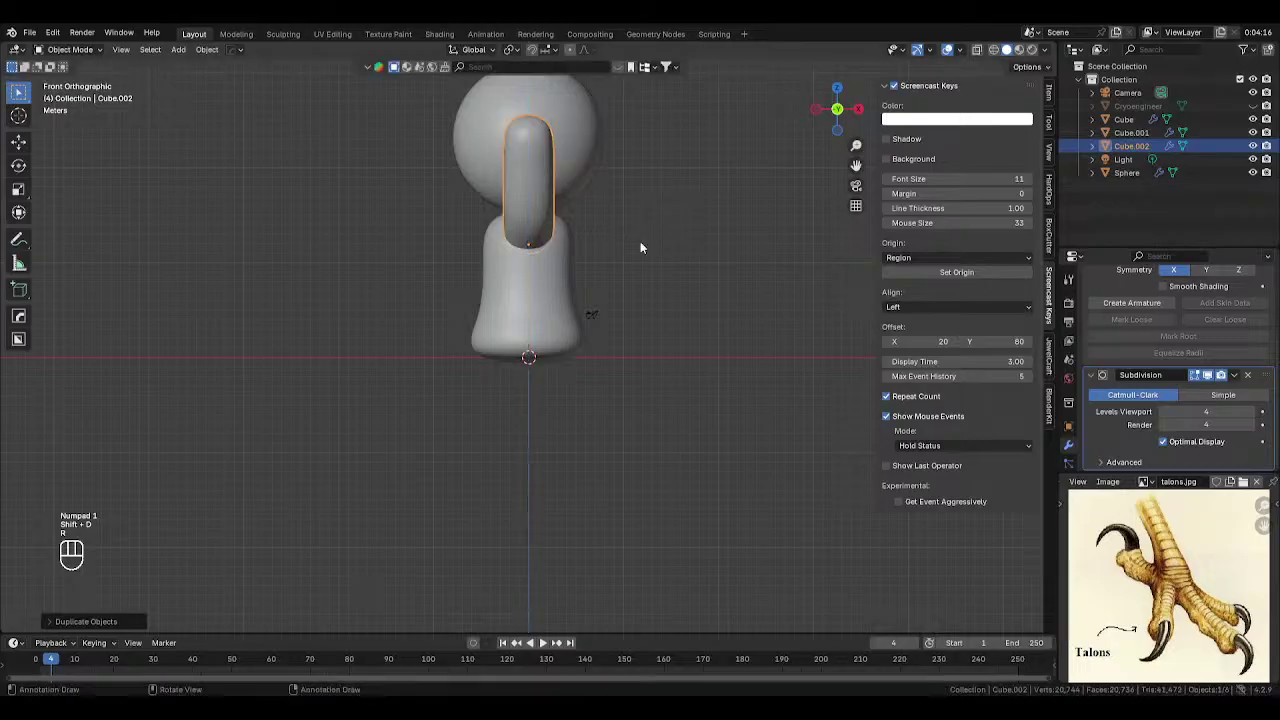
middle_drag(640, 241, 519, 270)
scroll(519, 270, down, 1)
key(r)
right_click(620, 264)
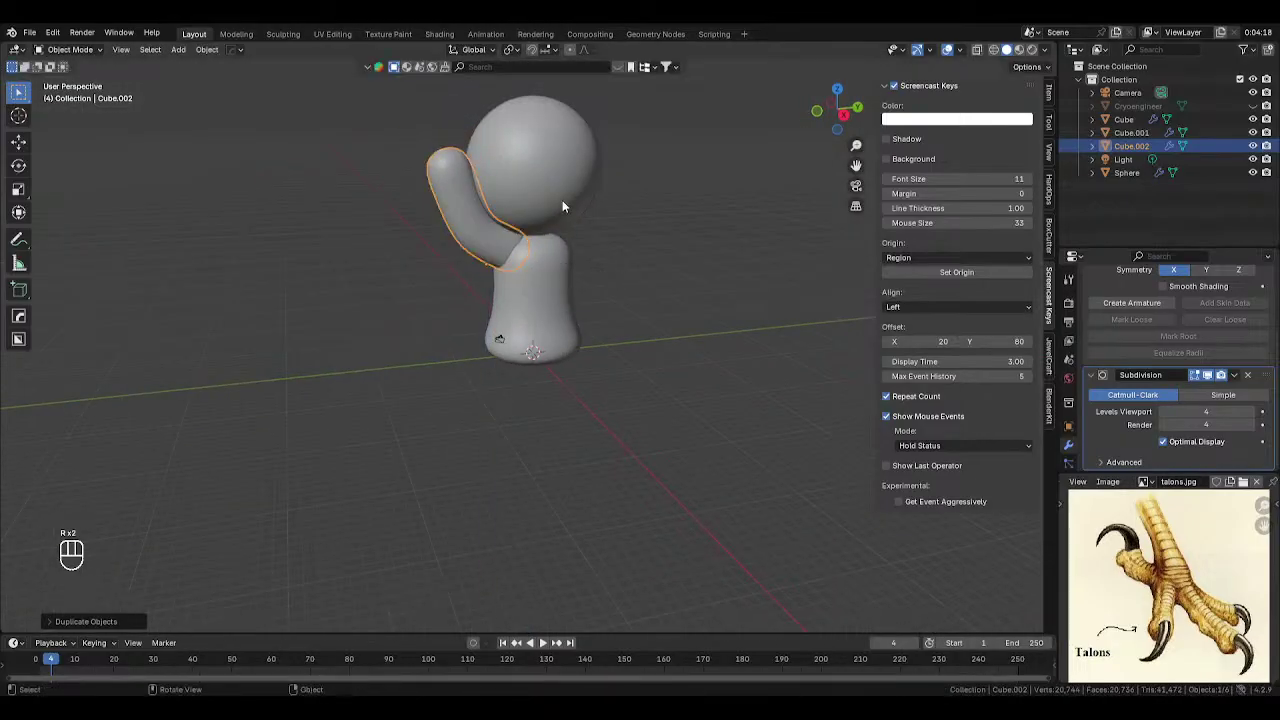
- Rotate the arm copy 180 degrees around the global Z axis and move it along Y to the opposite side of the torso
text(rz)
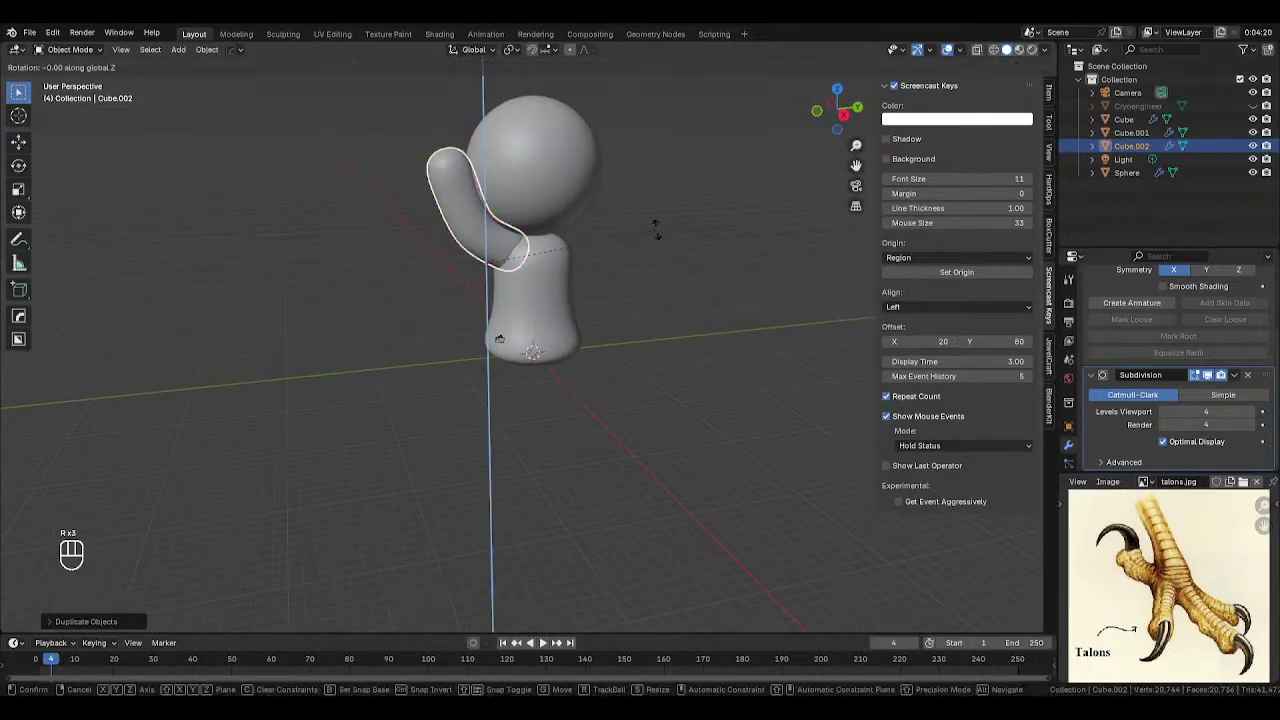
text(180)
key(Return)
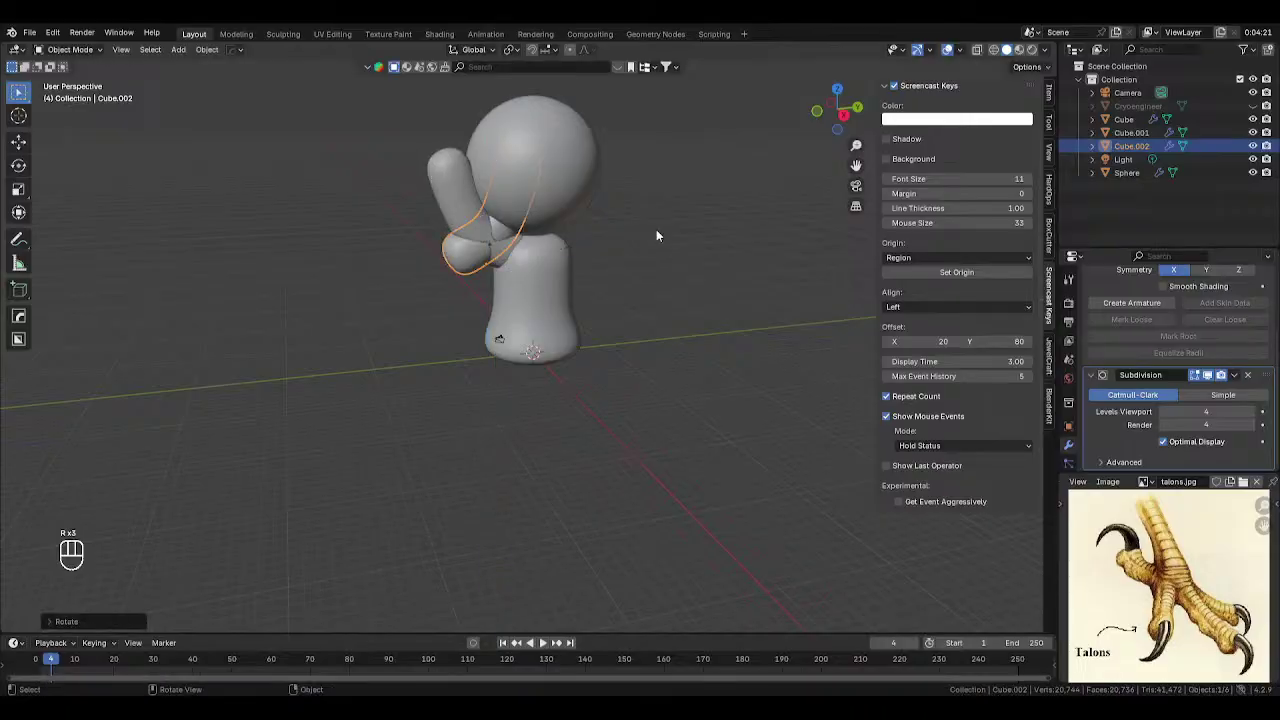
key(g)
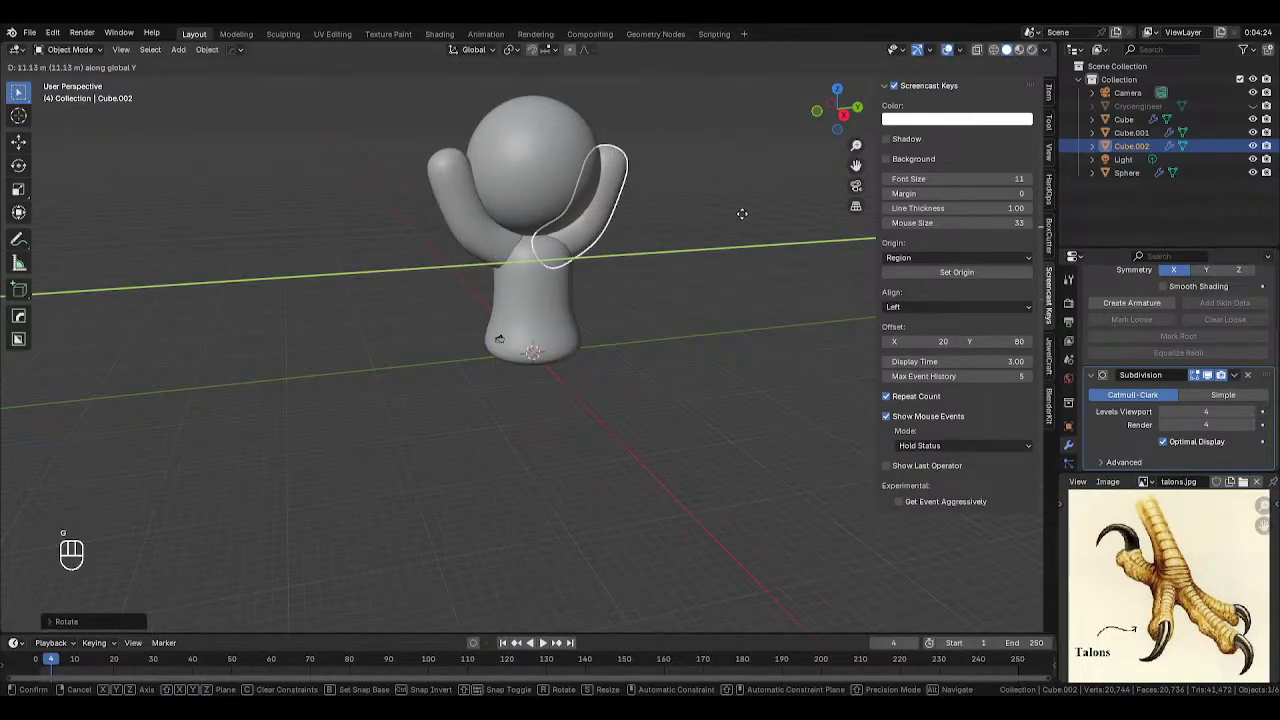
click(743, 214)
key(KP_1)
key(shift+d)
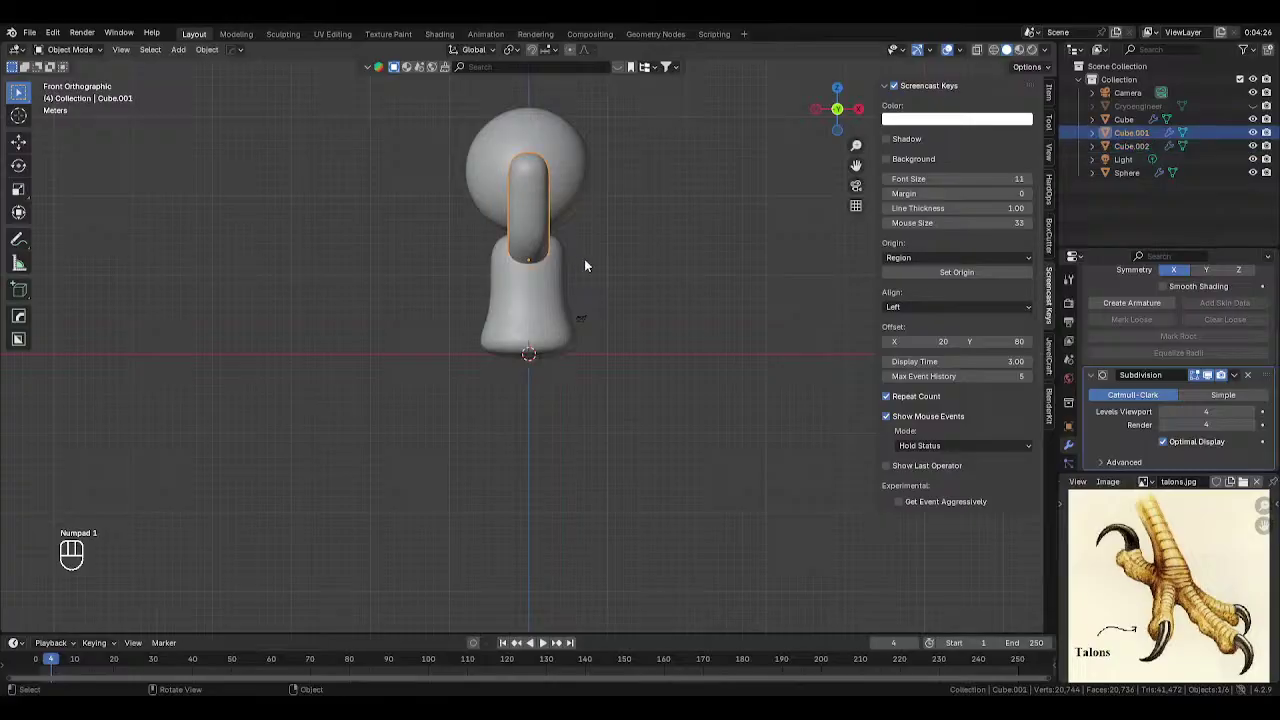
click(636, 259)
key(r)
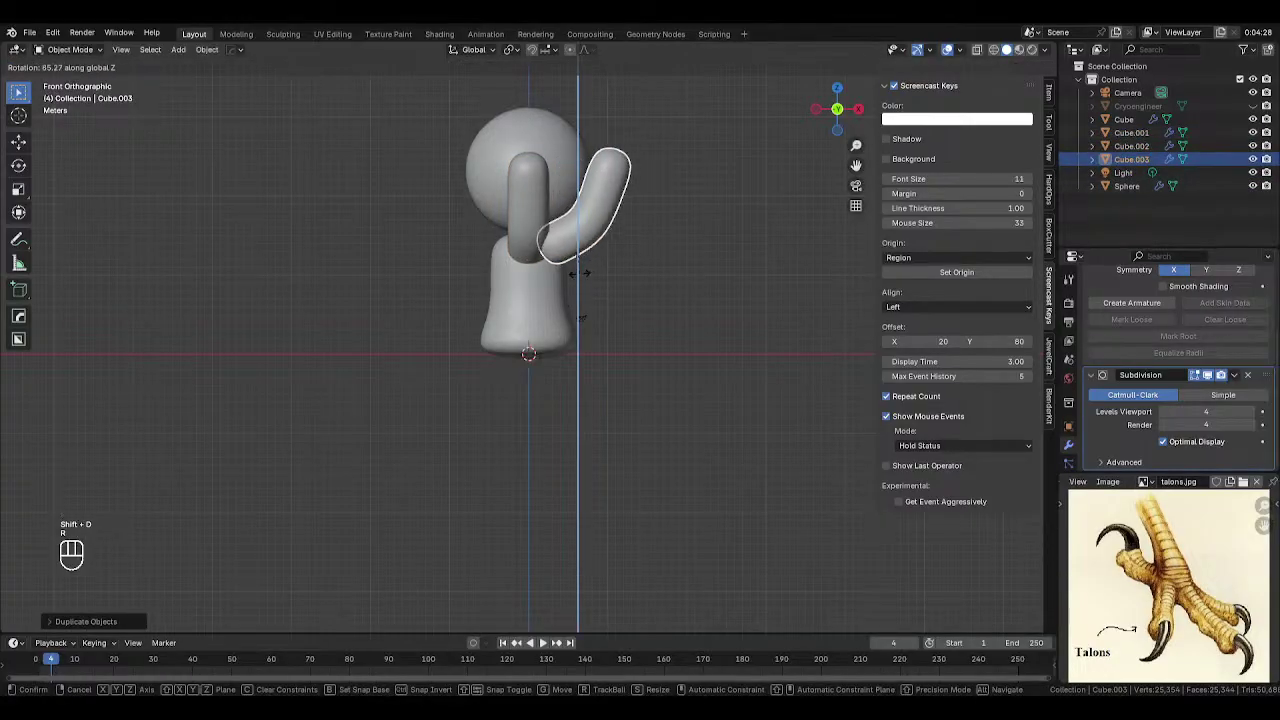
right_click(584, 275)
mouse_move(575, 280)
middle_down()
mouse_move(562, 285)
mouse_move(570, 300)
middle_up()
key(KP_7)
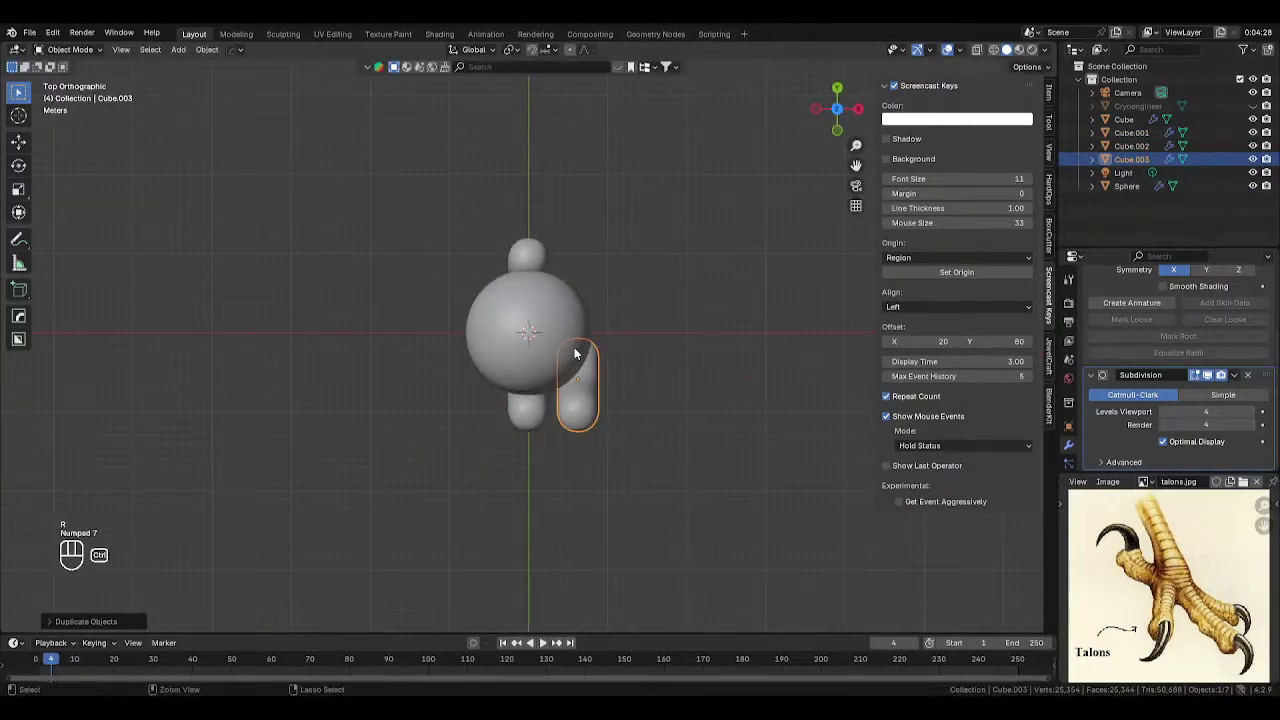
key(ctrl+z)
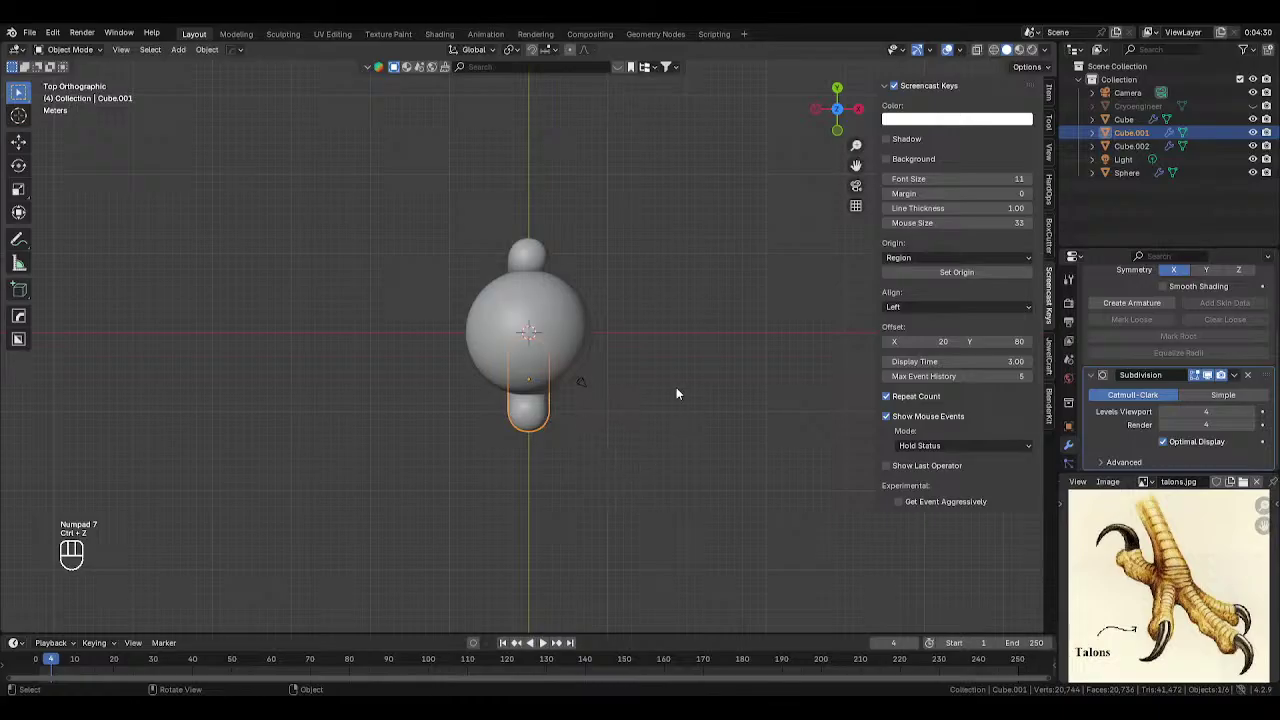
- With the 3D Cursor as pivot point, duplicate the front arm in top view and rotate the copy about 60 degrees around the head
key(period)
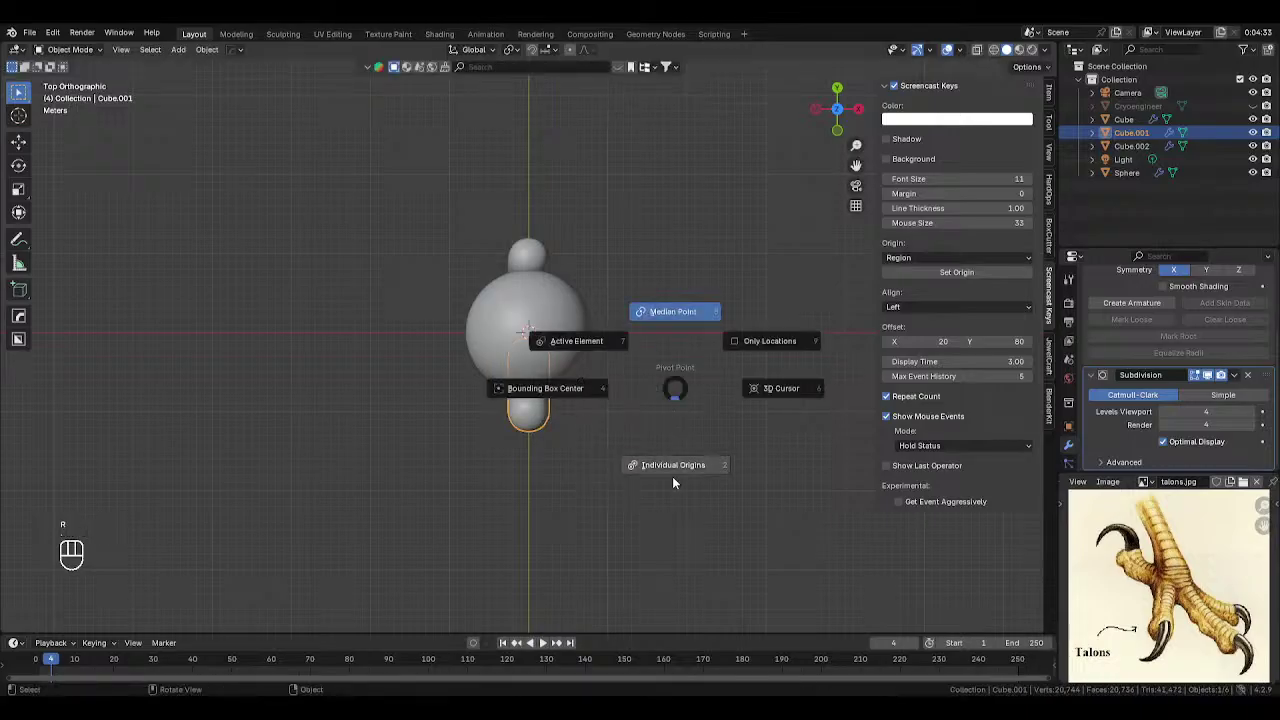
click(768, 400)
key(r)
right_click(688, 296)
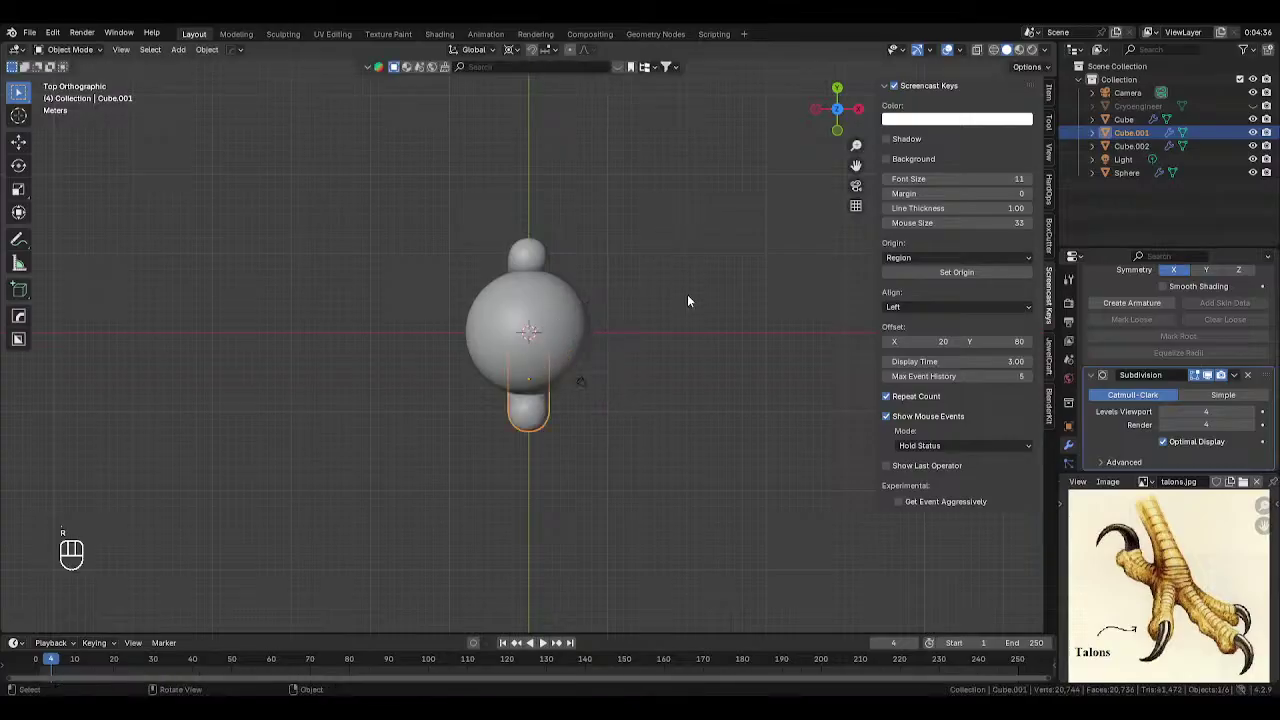
key(shift+d)
right_click(687, 294)
key(r)
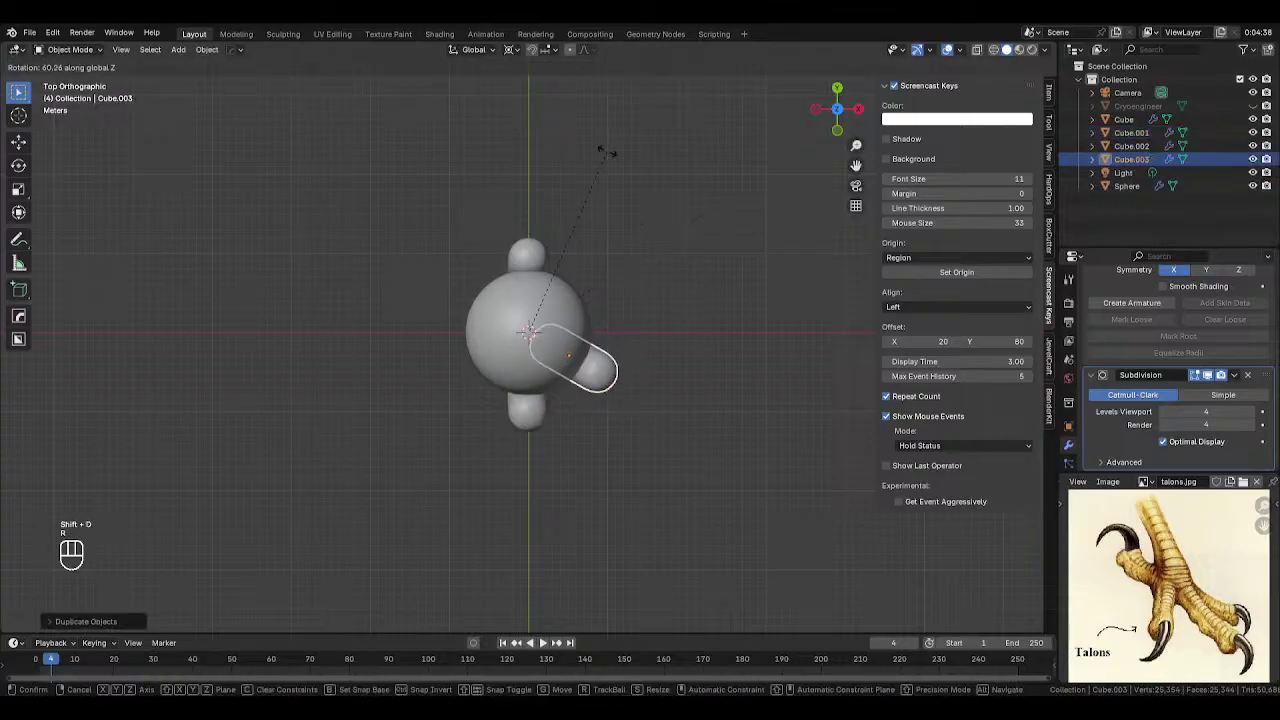
click(608, 153)
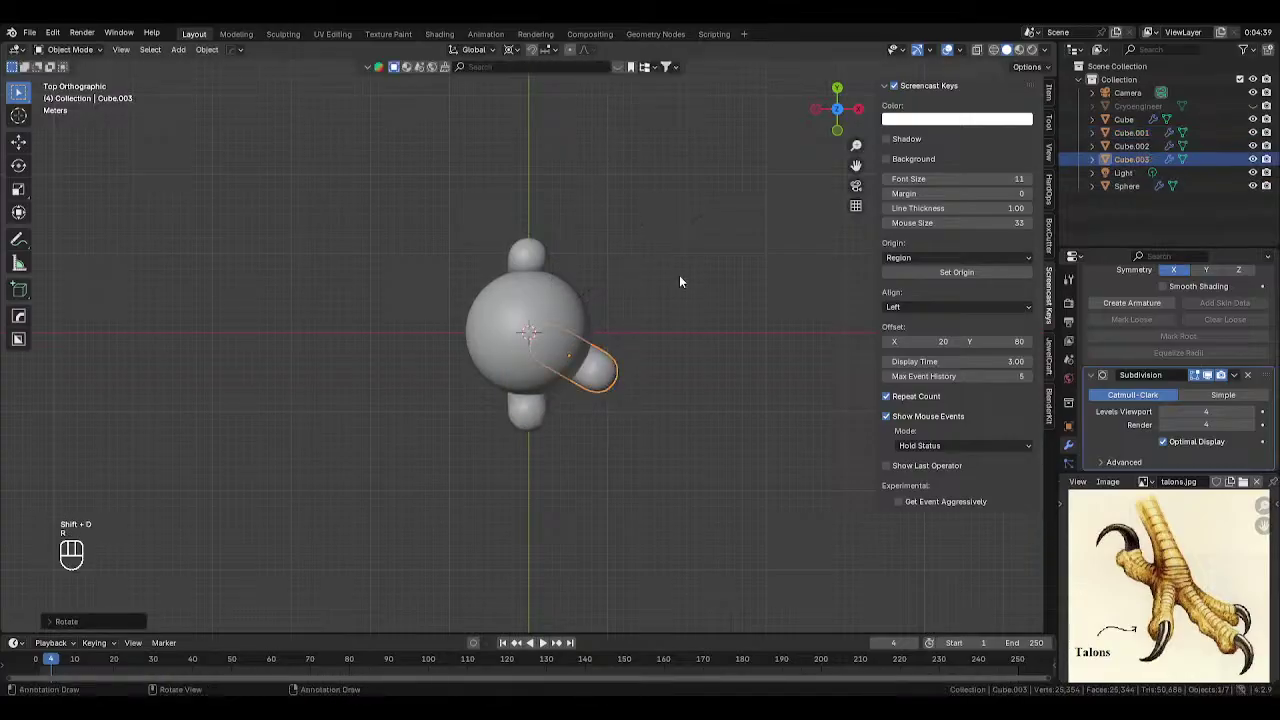
- Duplicate the new side arm and rotate the copy around the 3D cursor to the mirrored position on the other side of the front arm
key(shift+d)
right_click(668, 383)
key(r)
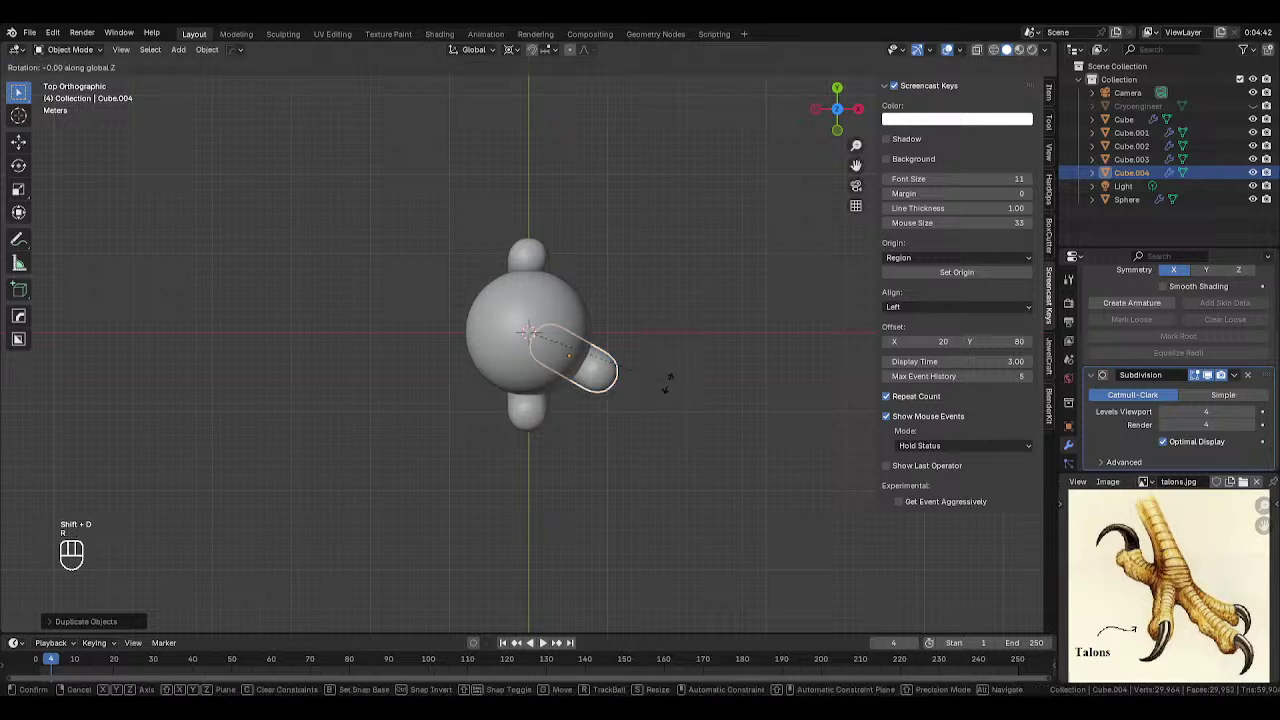
click(418, 432)
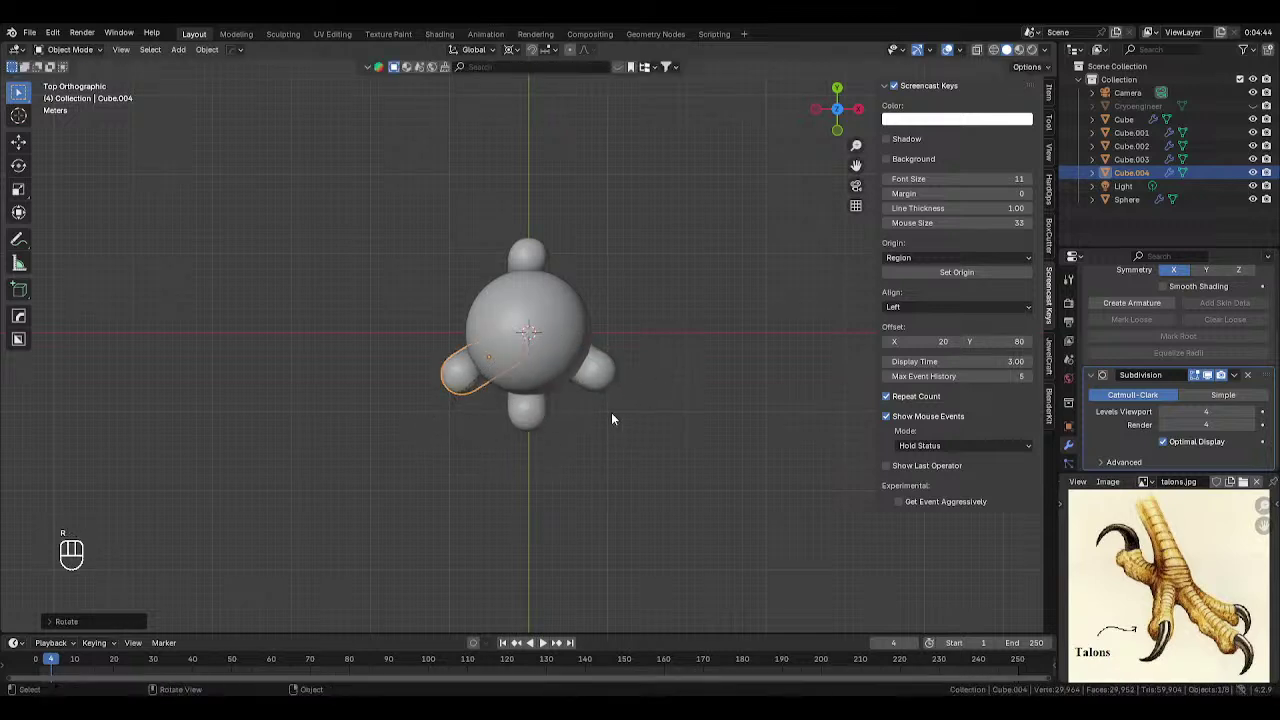
- Select the three front arms in front view and open them together in Edit Mode with X-ray on
middle_drag(610, 415, 572, 294)
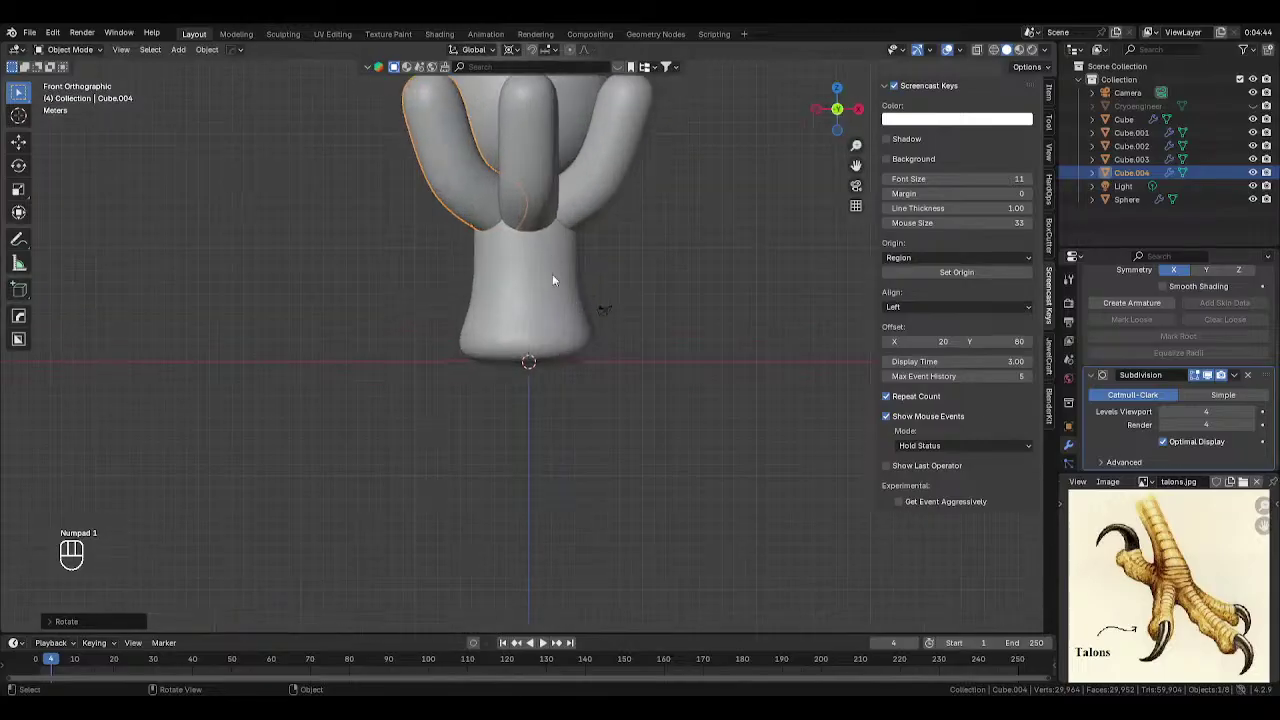
click(500, 343)
key(Tab)
key(Tab)
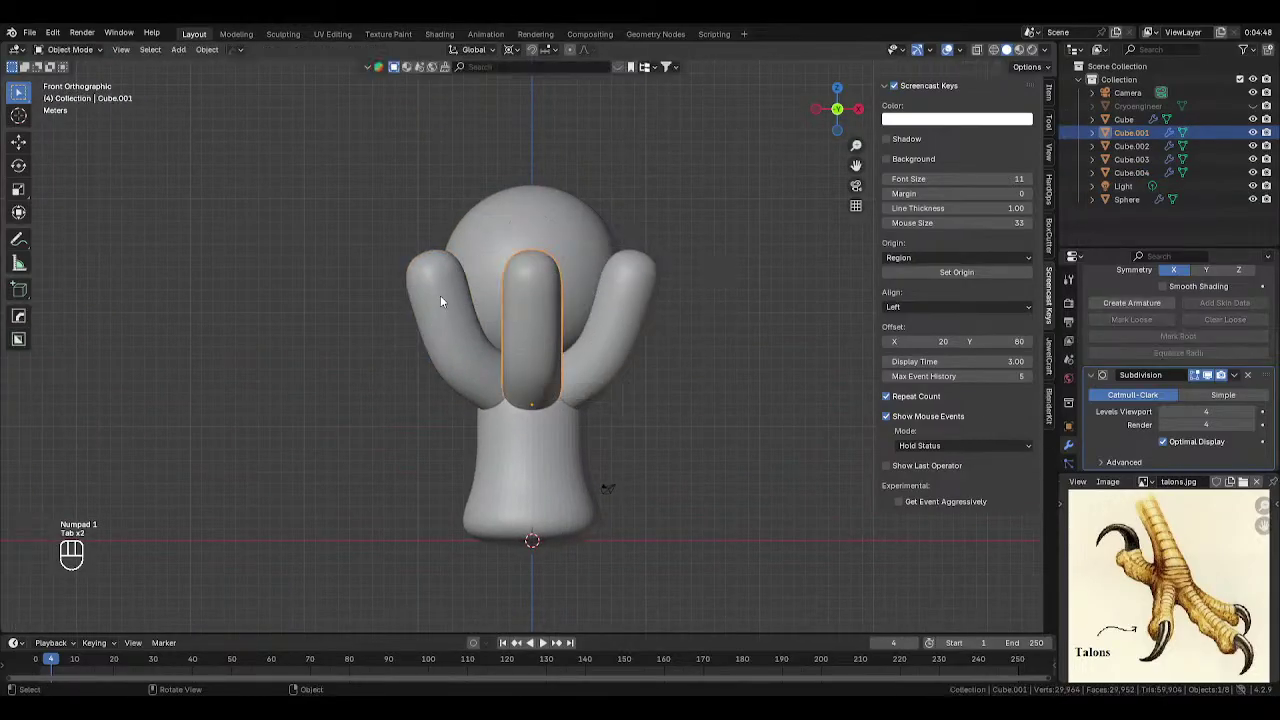
click(440, 295)
shift+click(608, 316)
key(Tab)
key(Tab)
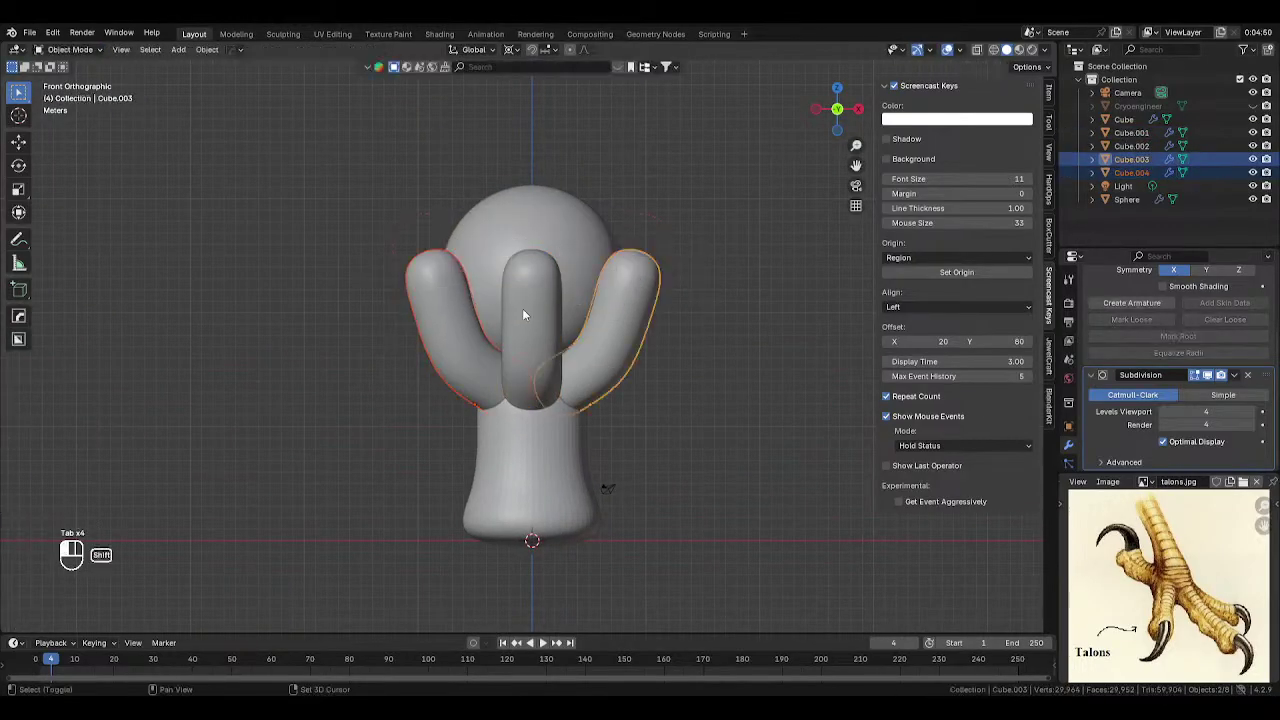
shift+click(522, 308)
key(Tab)
key(alt+z)
- Lower the tip vertices of the three front arms slightly along the Z axis
drag(427, 207, 691, 278)
drag(378, 207, 671, 297)
key(g)
key(z)
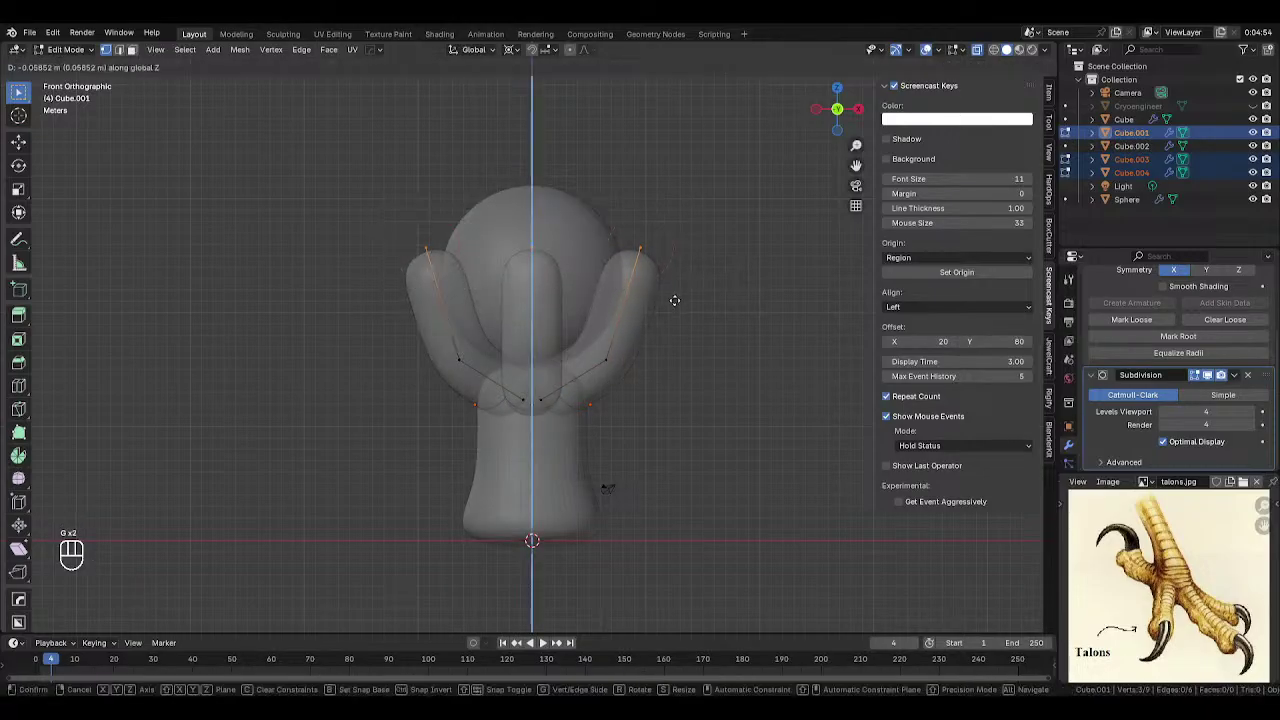
click(690, 311)
- Change the pivot point, scale the three arm tips inward around their common centre, and return to Object Mode with X-ray off
key(s)
right_click(688, 312)
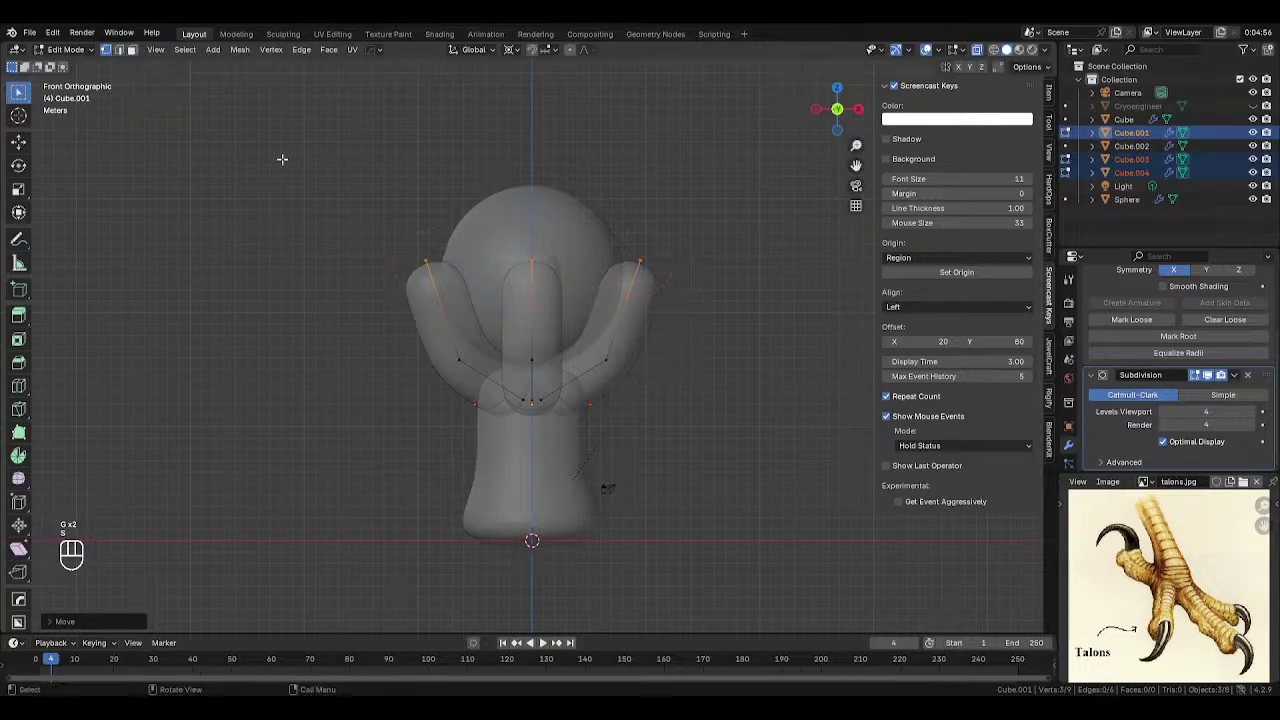
key(period)
click(720, 298)
key(s)
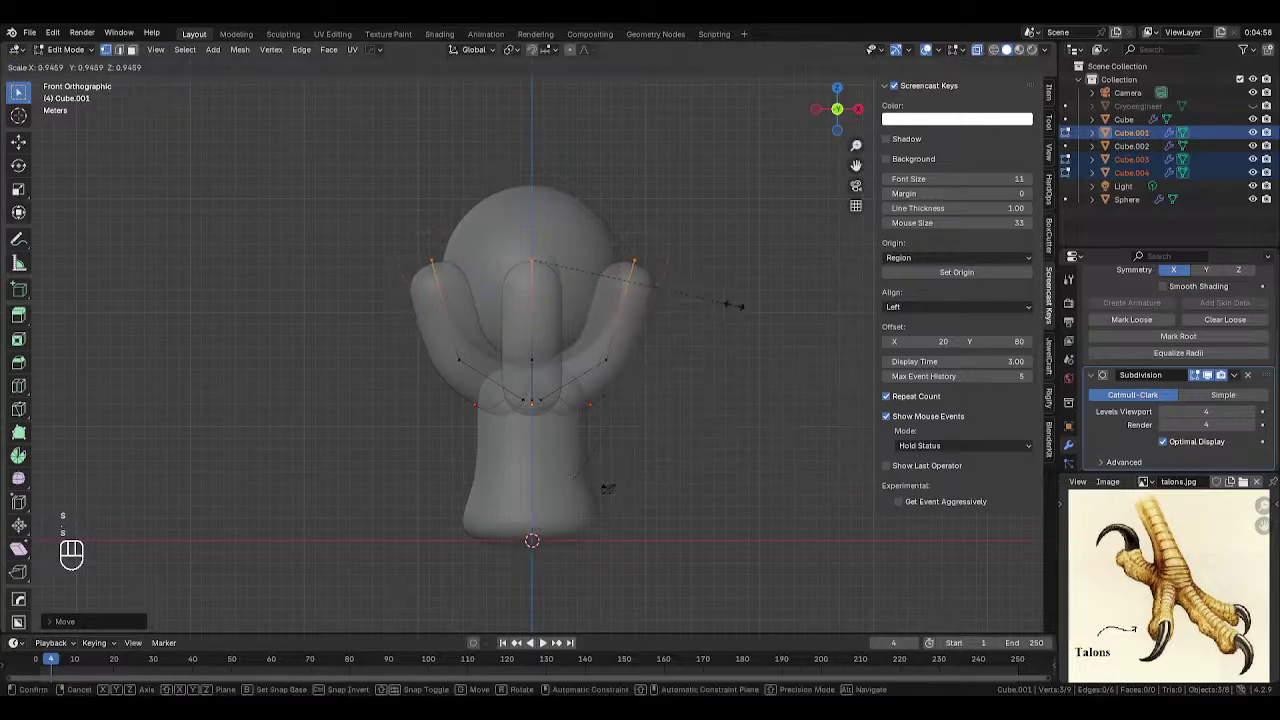
click(715, 302)
key(Tab)
key(alt+z)
middle_drag(651, 322, 672, 355)
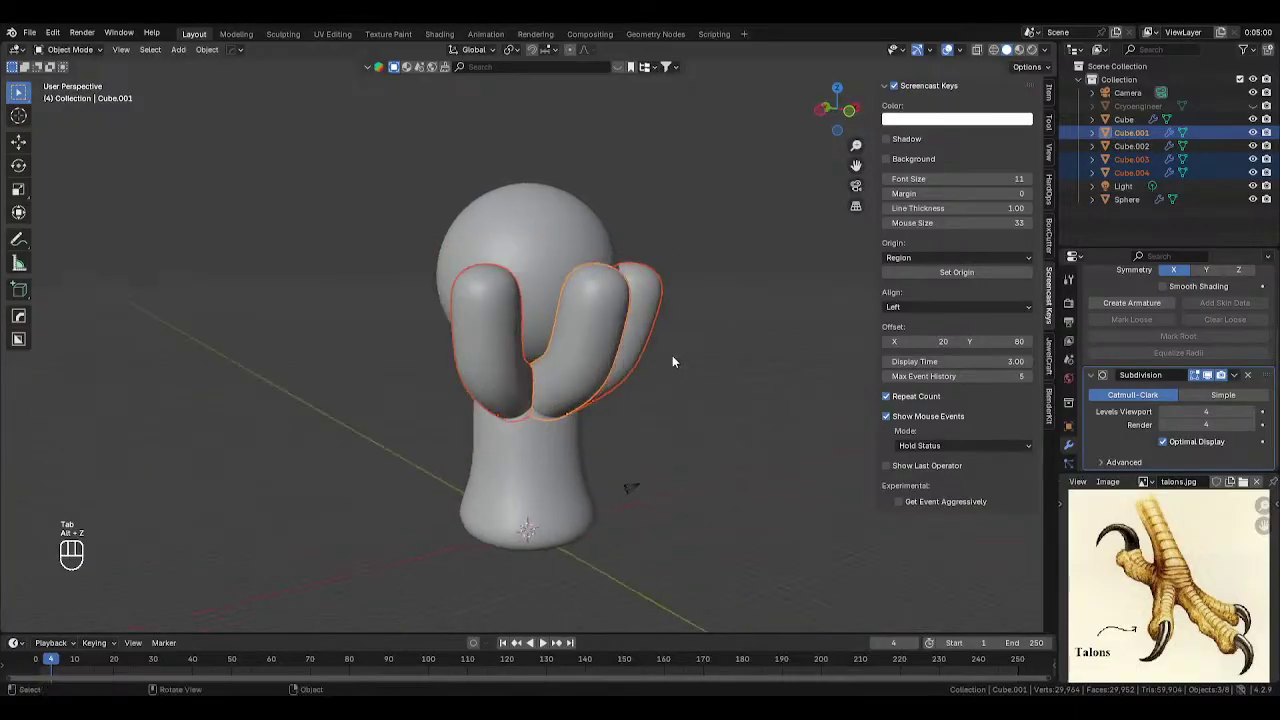
- Shrink the skin radius at the tip vertices of the three front arms so they taper
key(Tab)
middle_drag(617, 321, 613, 261)
drag(415, 225, 720, 280)
key(ctrl+a)
click(663, 286)
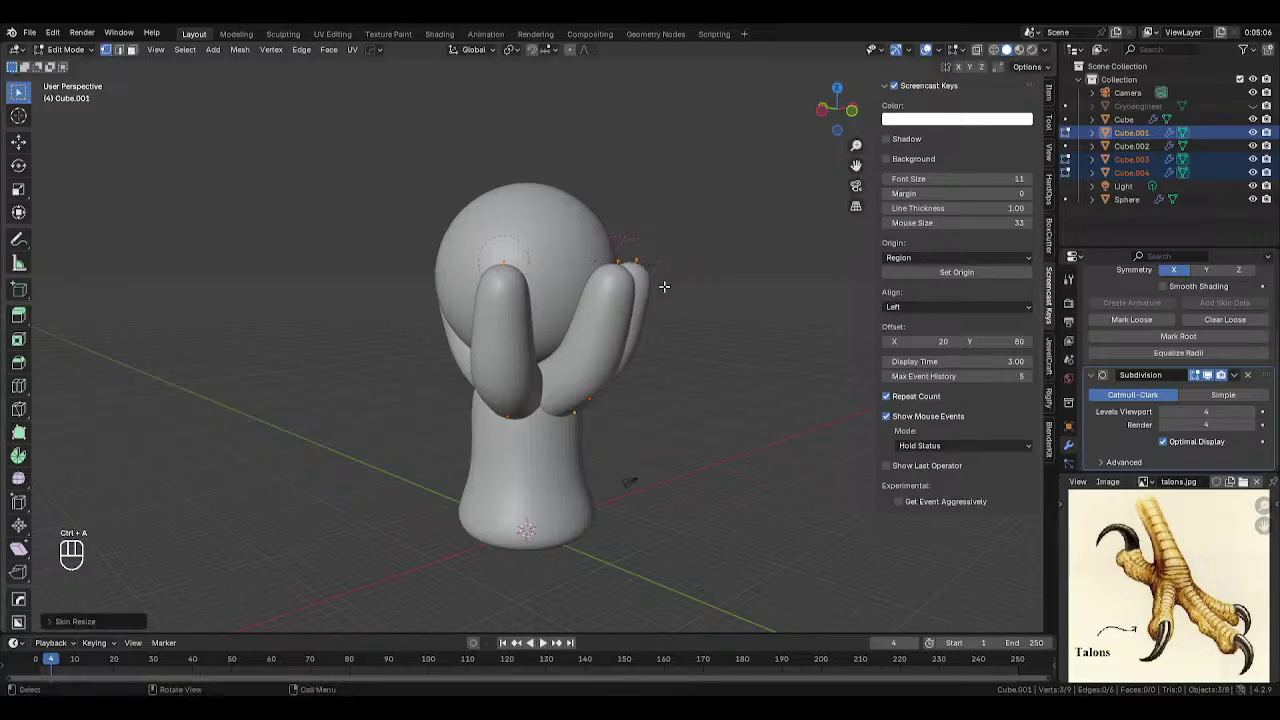
- From the right side view, scale the three arm tips closer together and move them toward the head
middle_drag(663, 286, 517, 289)
key(KP_1)
key(KP_3)
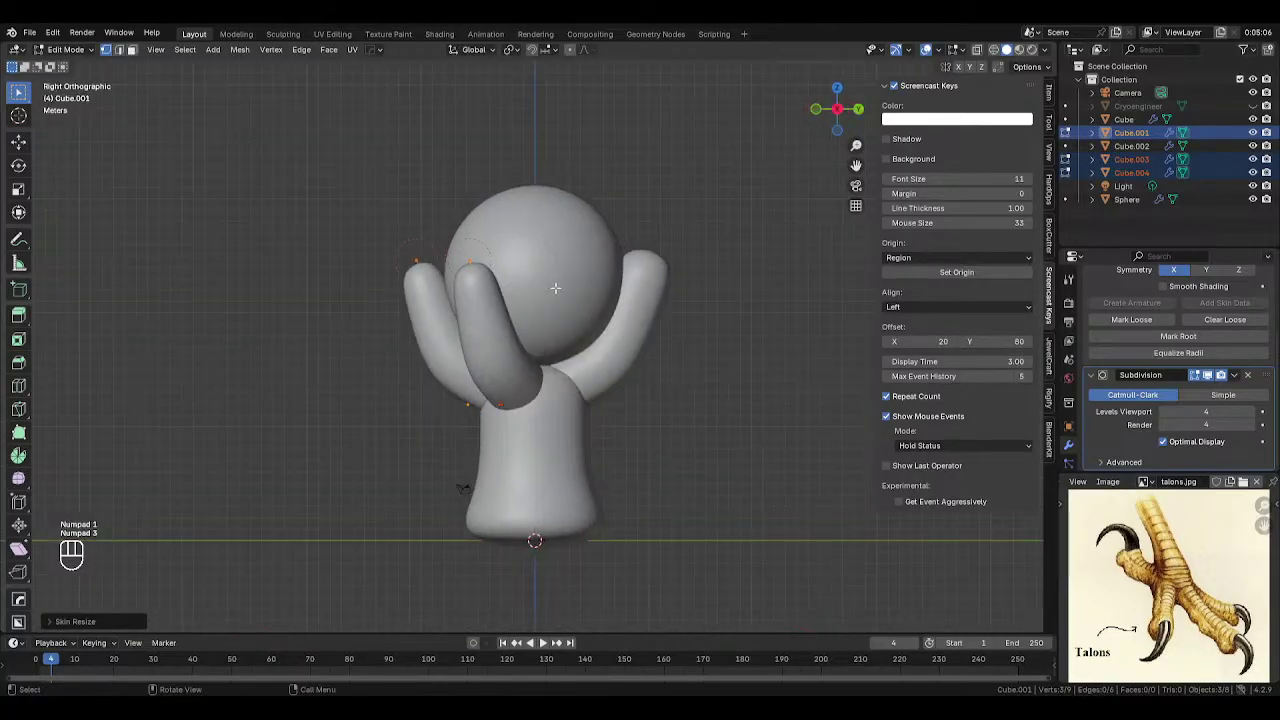
key(s)
click(598, 289)
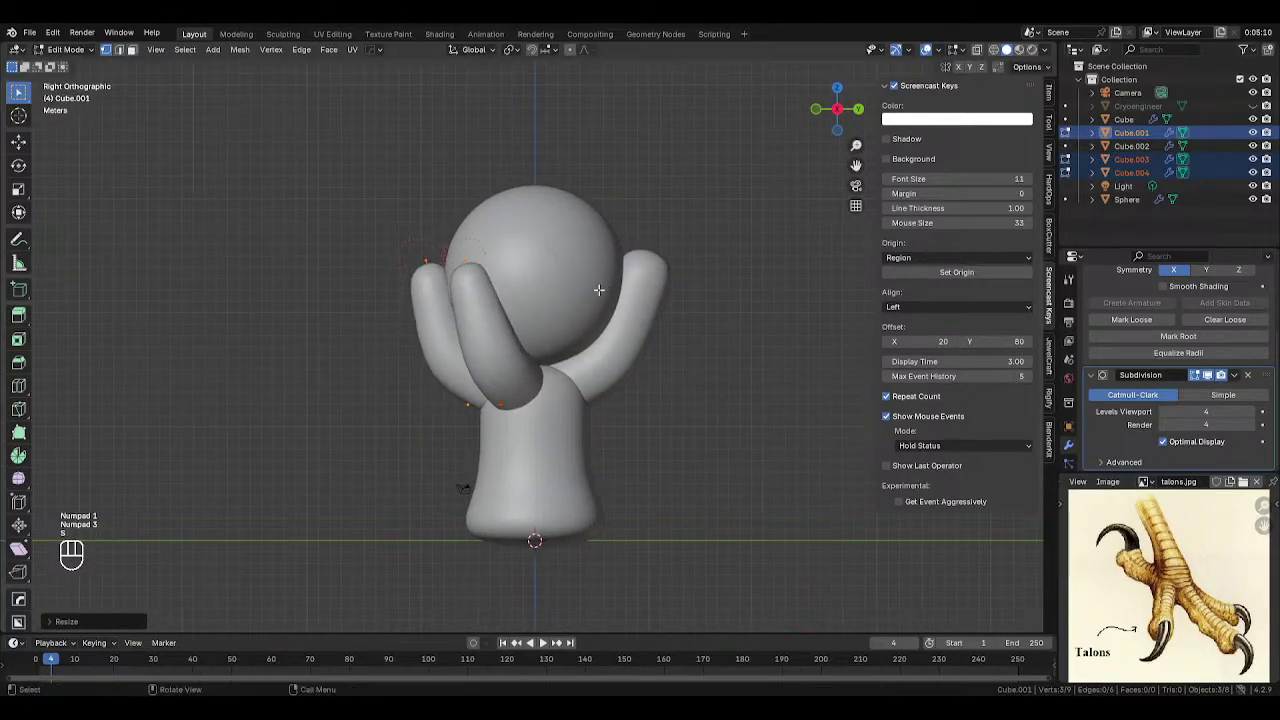
key(g)
click(606, 289)
middle_drag(606, 289, 723, 297)
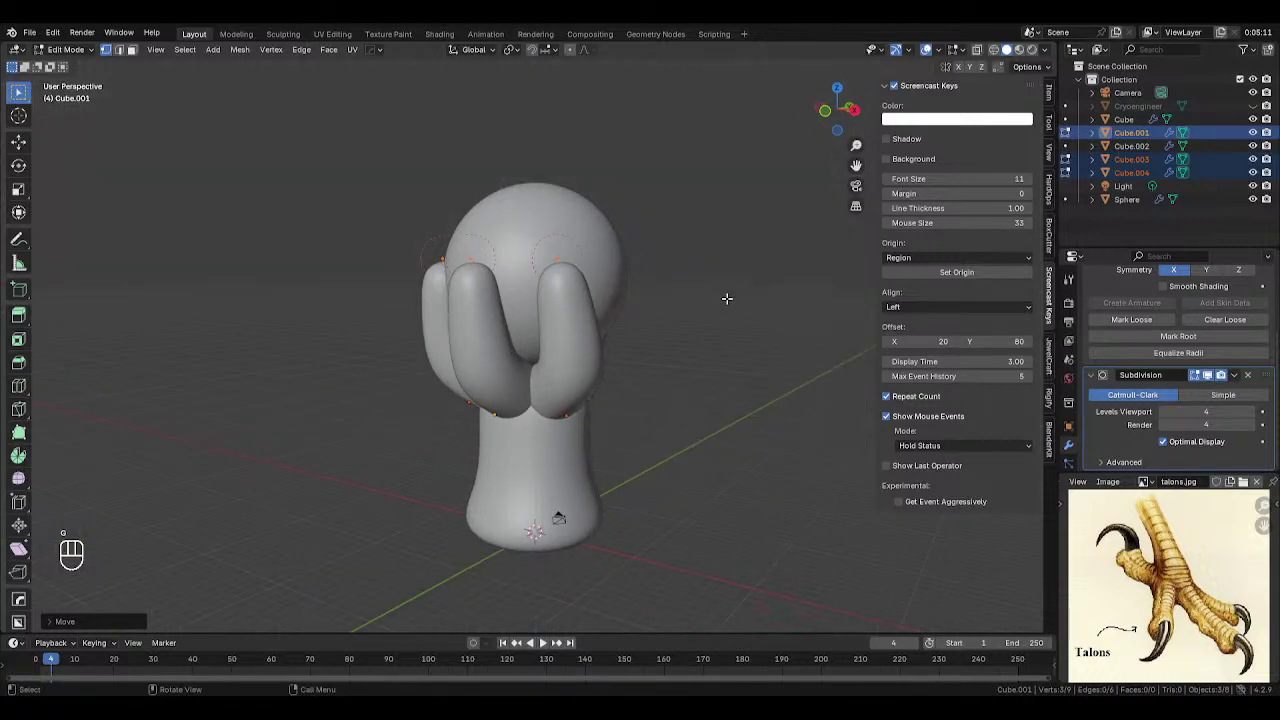
- Return to Object Mode in front view and switch the viewport to Rendered shading
key(KP_1)
key(Tab)
key(alt+z)
key(alt+z)
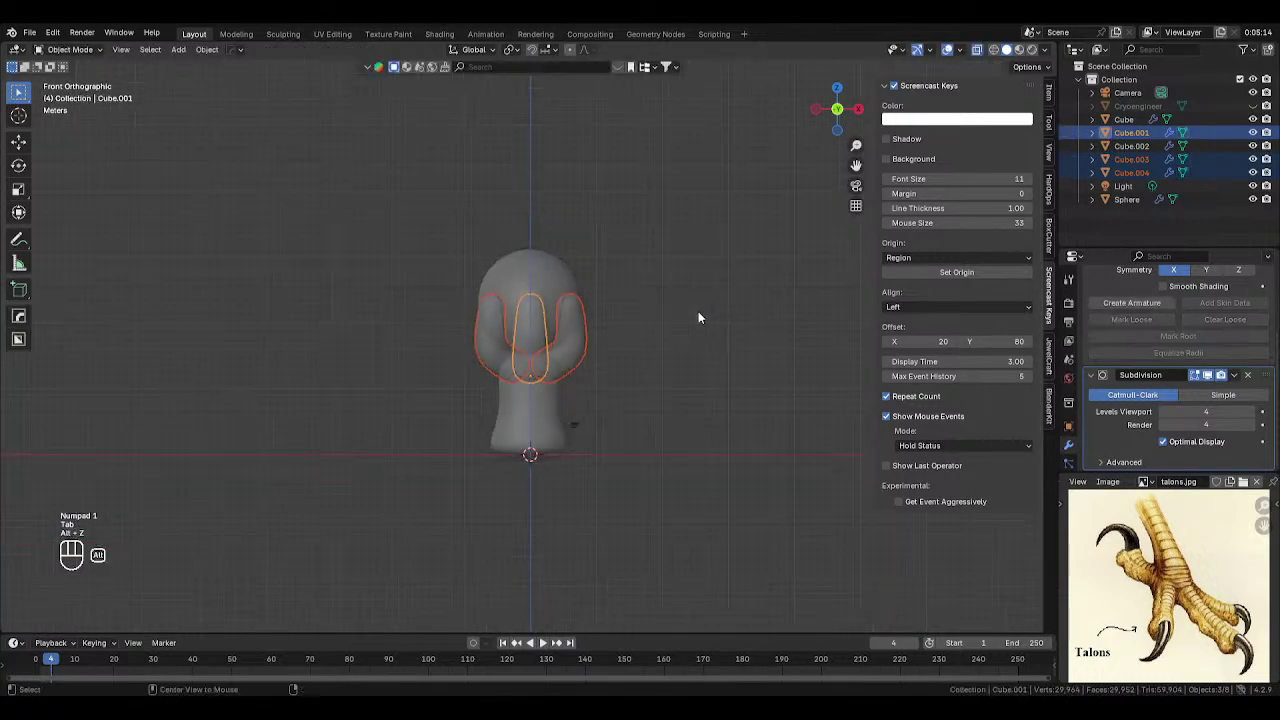
key(z)
key(z)
click(697, 302)
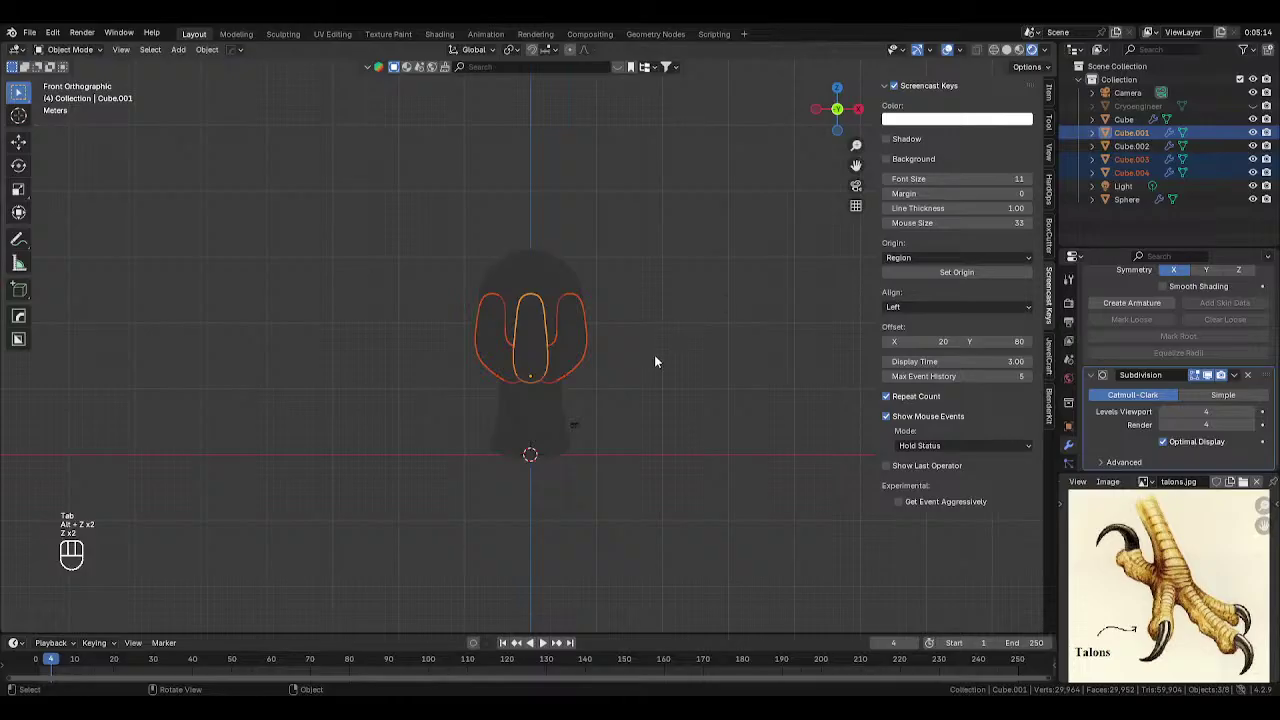
- Select the light beside the torso and move it up and away from the model
click(566, 410)
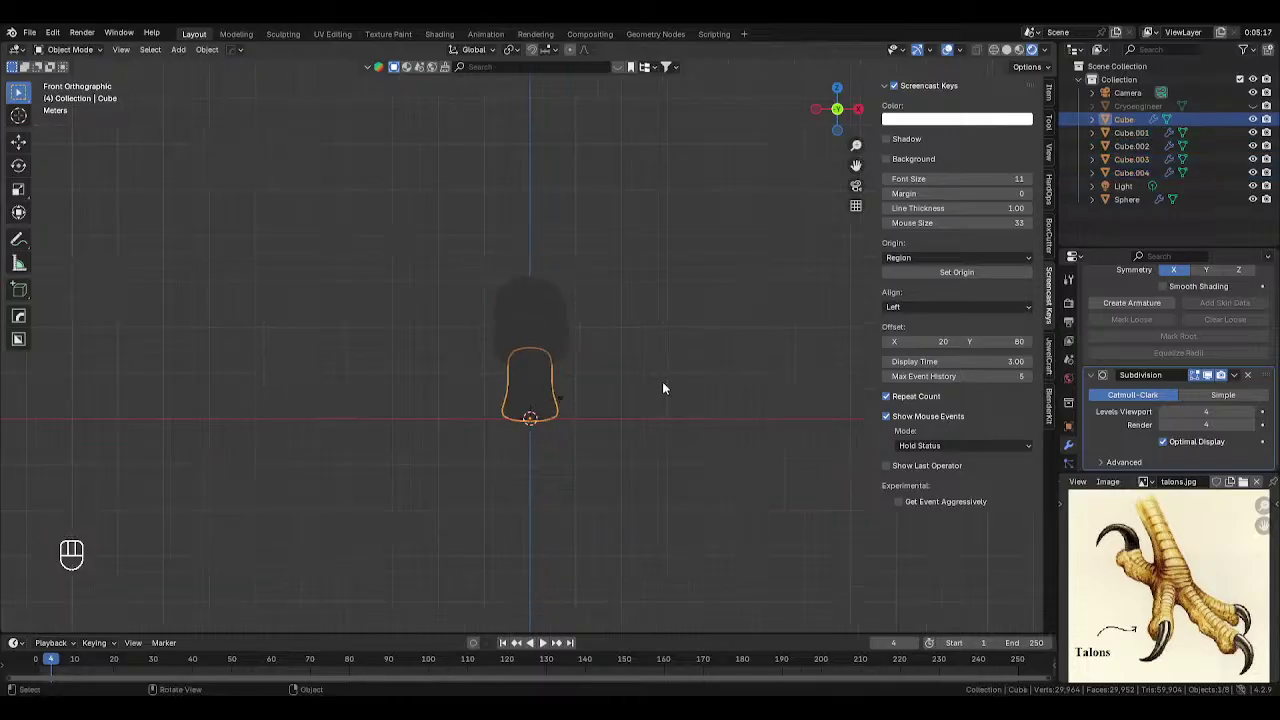
click(556, 395)
key(g)
click(765, 308)
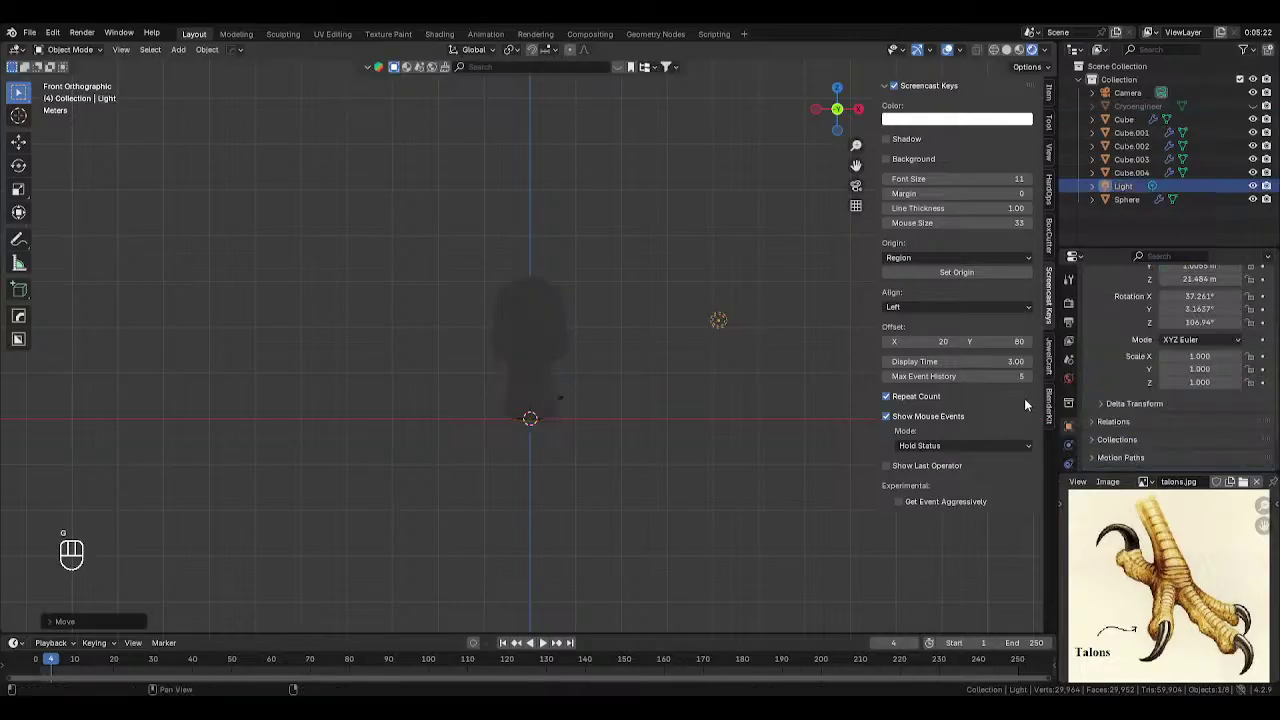
- Change the light type to Sun and set its strength to 5
click(1068, 434)
click(1160, 325)
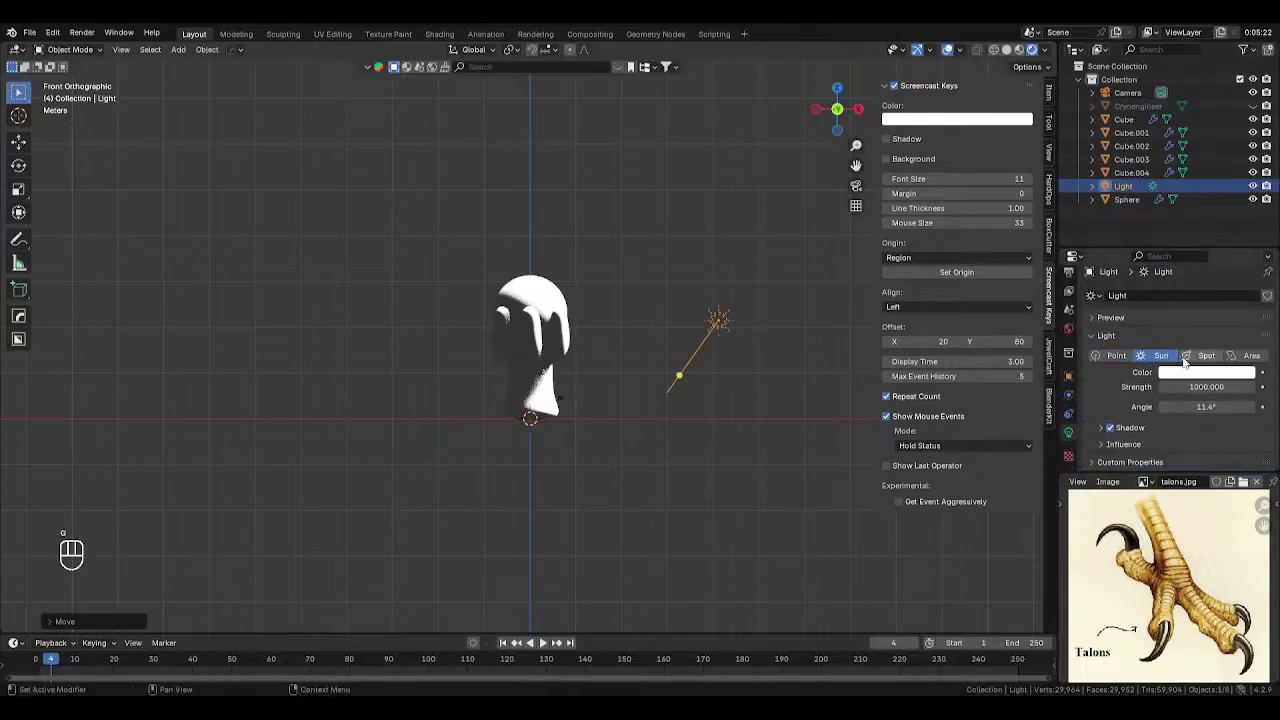
key(Return)
- Reposition the sun light along the Y and Z axes, and aim it so it lights the front of the model
middle_drag(567, 200, 498, 232)
key(g)
key(y)
click(401, 384)
key(g)
key(z)
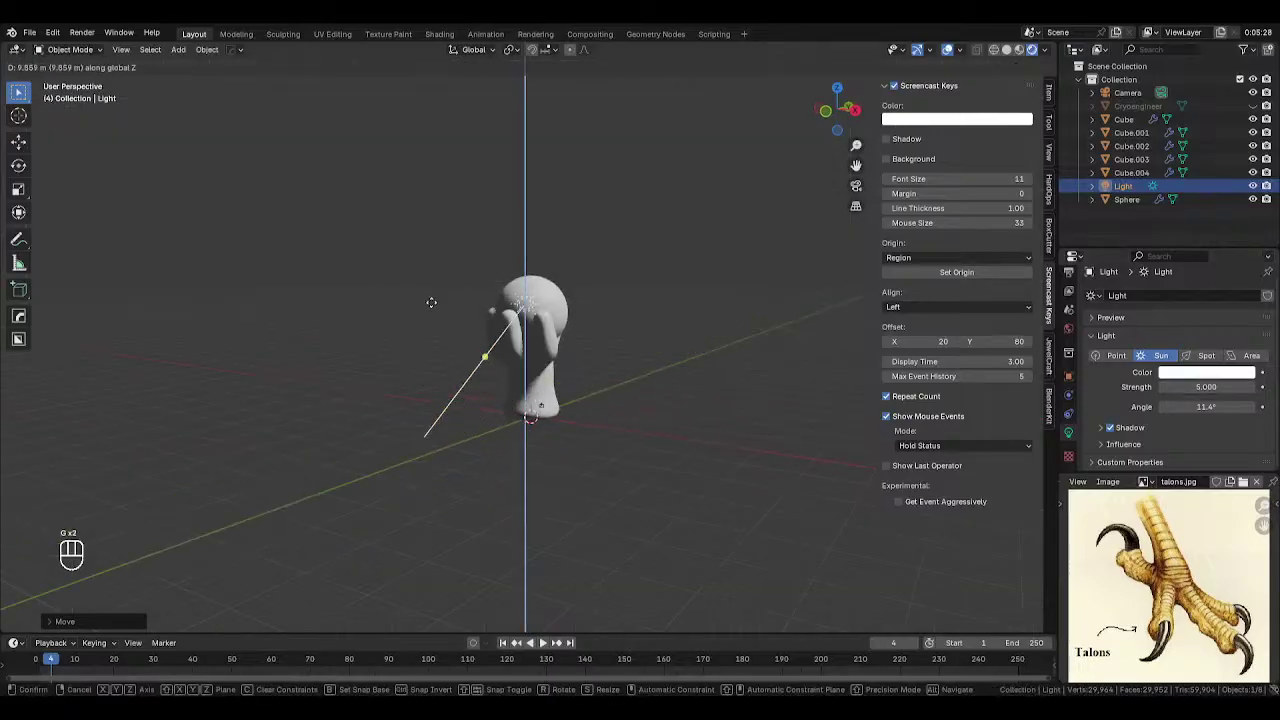
click(467, 341)
drag(486, 334, 670, 334)
click(670, 334)
- Add a Bézier curve and move it up along the Z axis, above the sphere
key(shift+a)
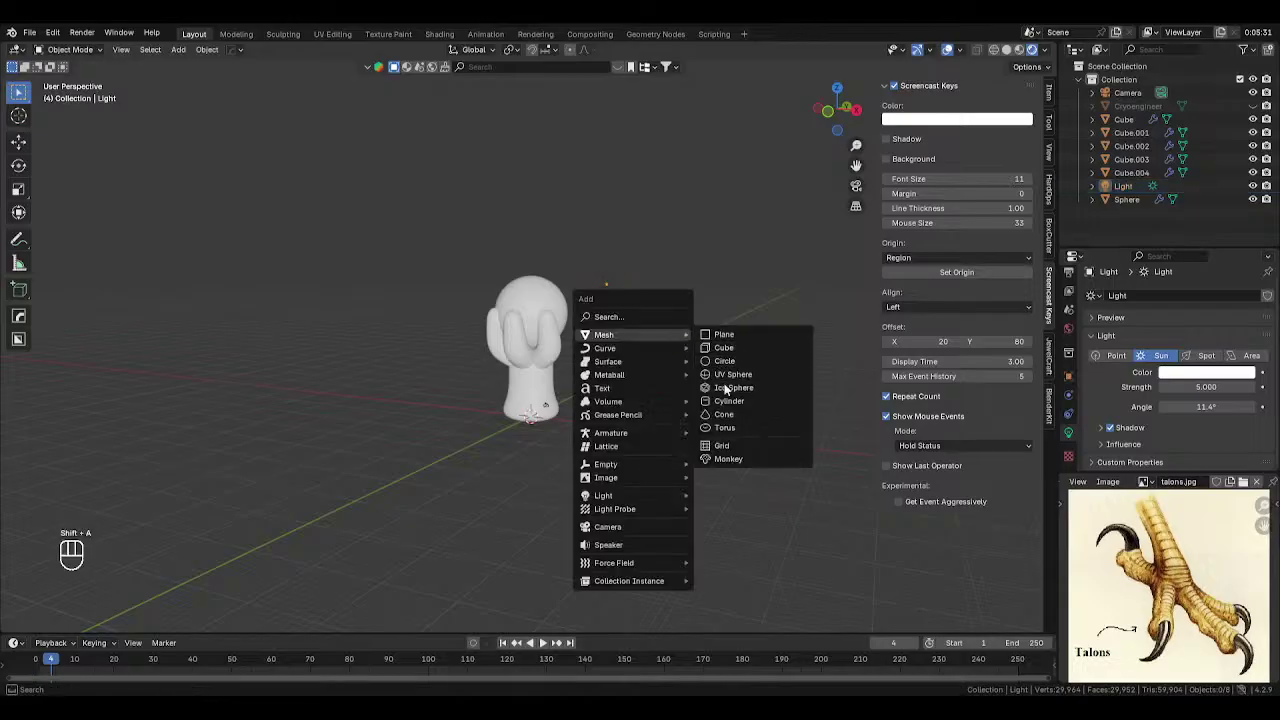
mouse_move(628, 347)
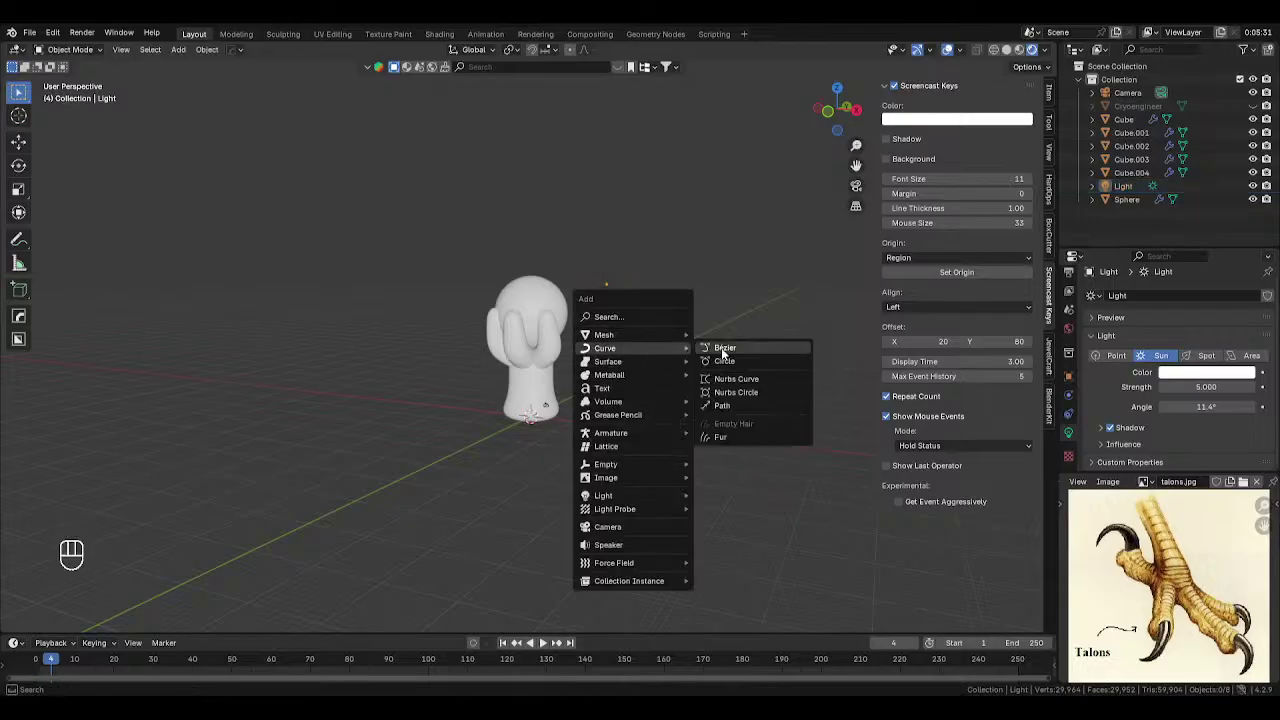
click(724, 348)
middle_drag(641, 395, 589, 391)
scroll(589, 391, up, 3)
key(g)
key(z)
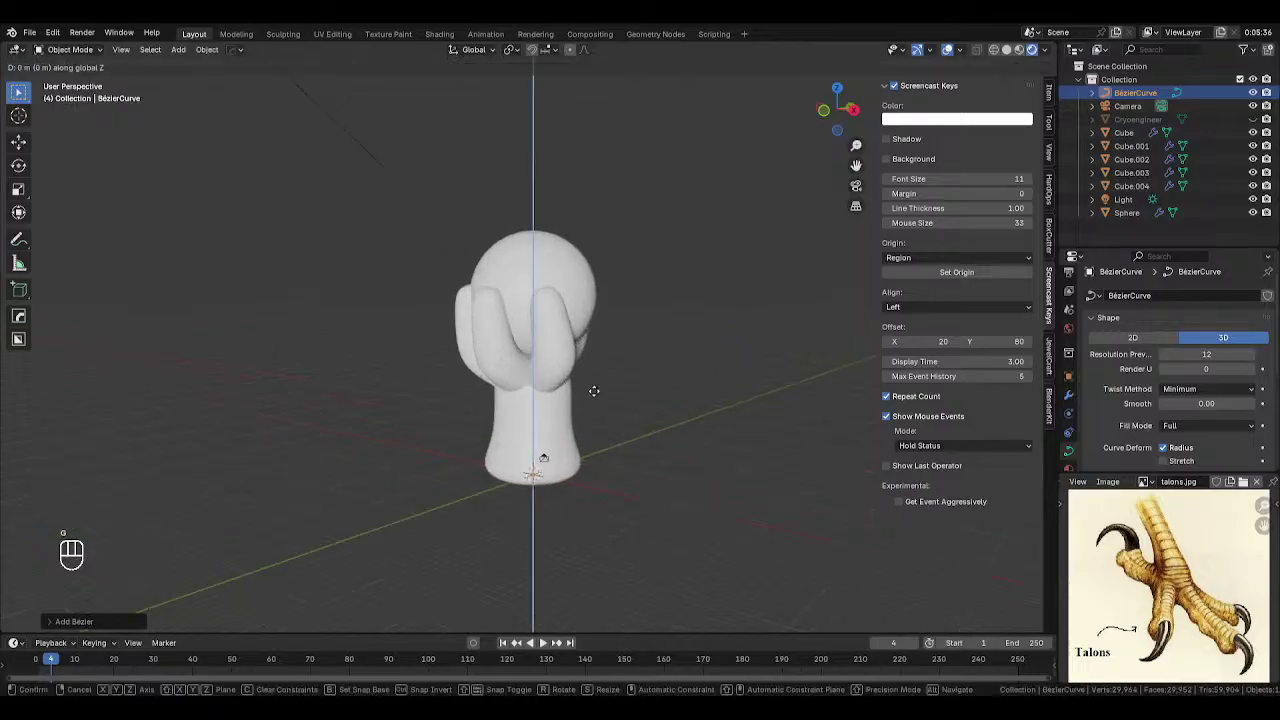
click(609, 68)
shift+middle_drag(535, 180, 512, 289)
middle_drag(512, 289, 612, 266)
key(Tab)
key(s)
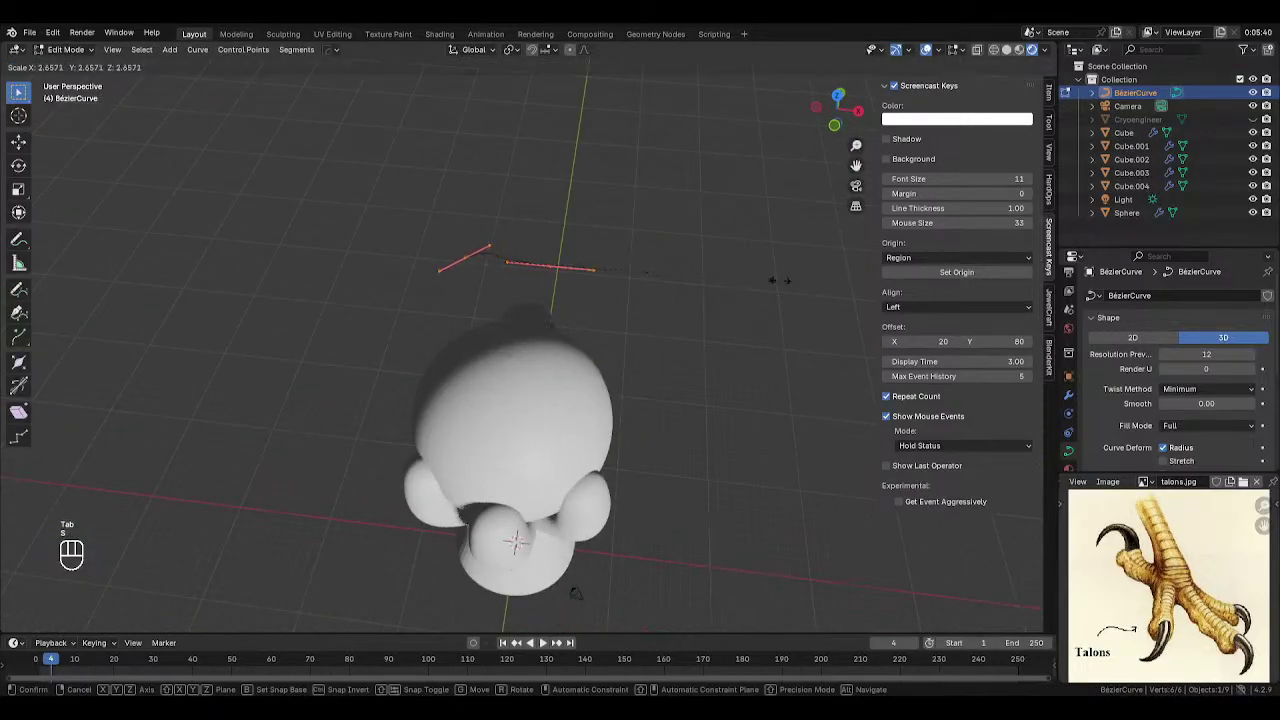
right_click(780, 281)
key(Tab)
key(ctrl+a)
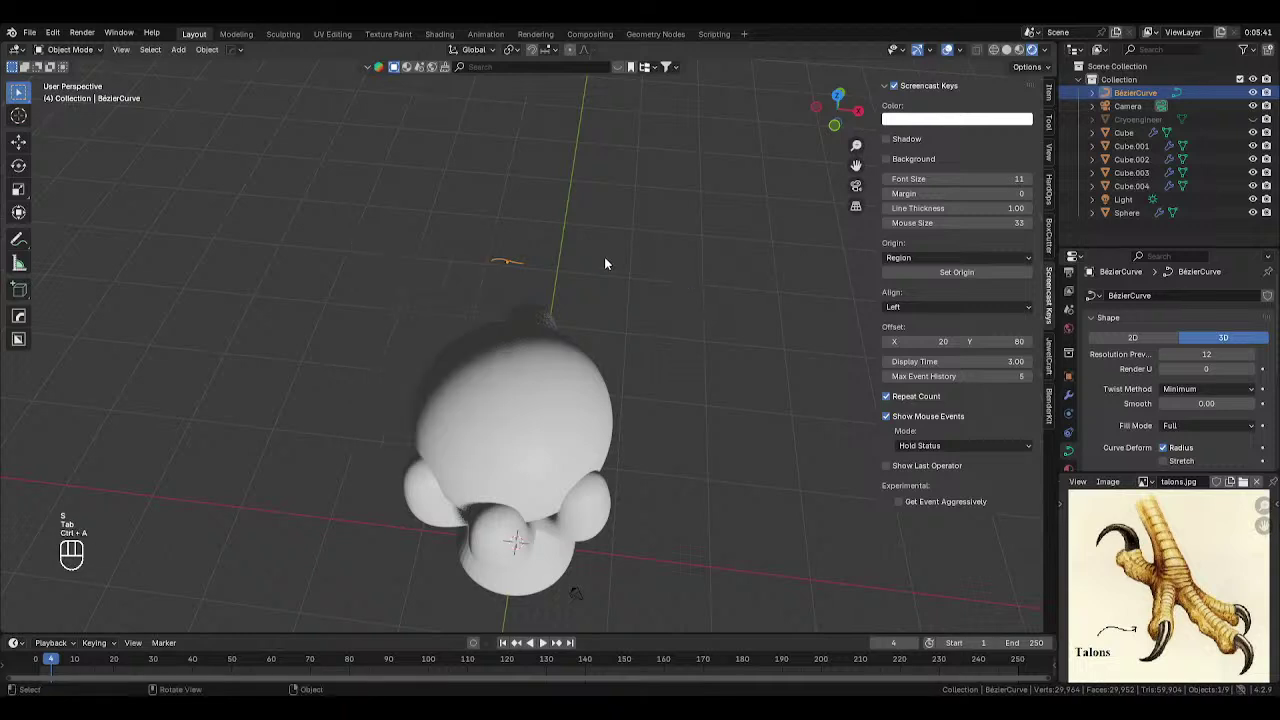
key(ctrl+a)
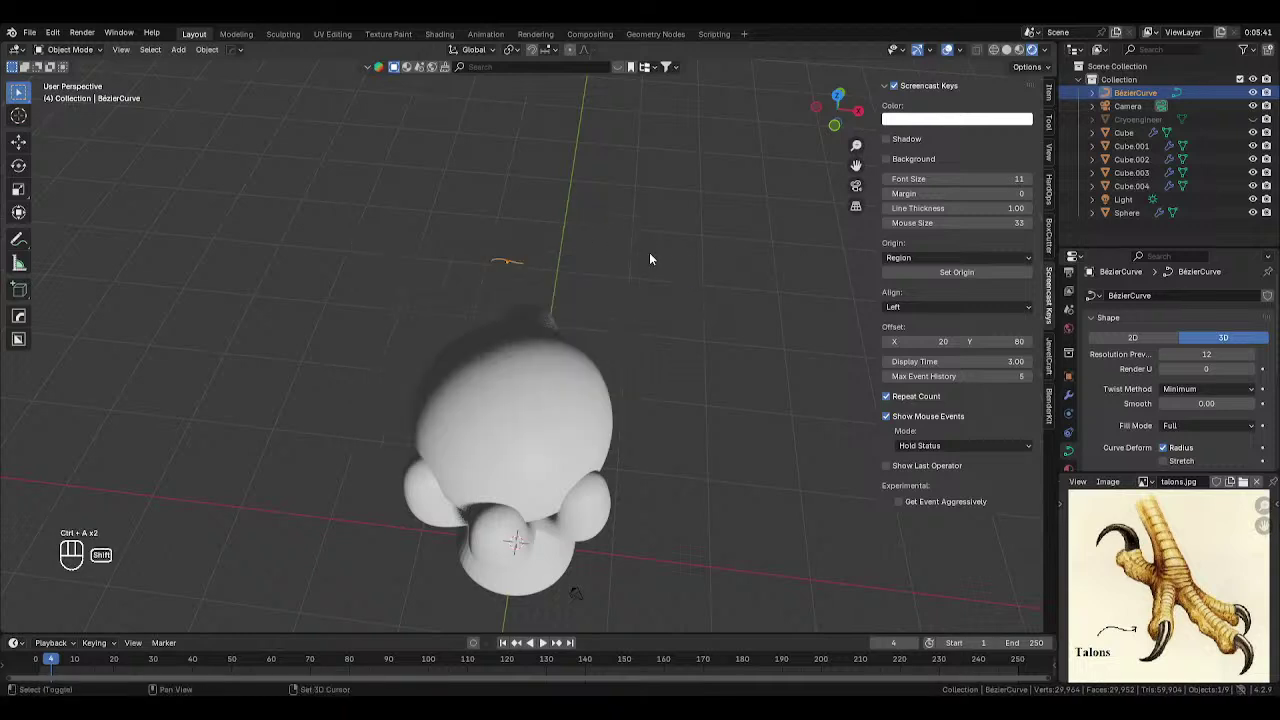
key(shift+a)
- Scale up all points of the Bézier curve in Edit Mode
key(Tab)
key(s)
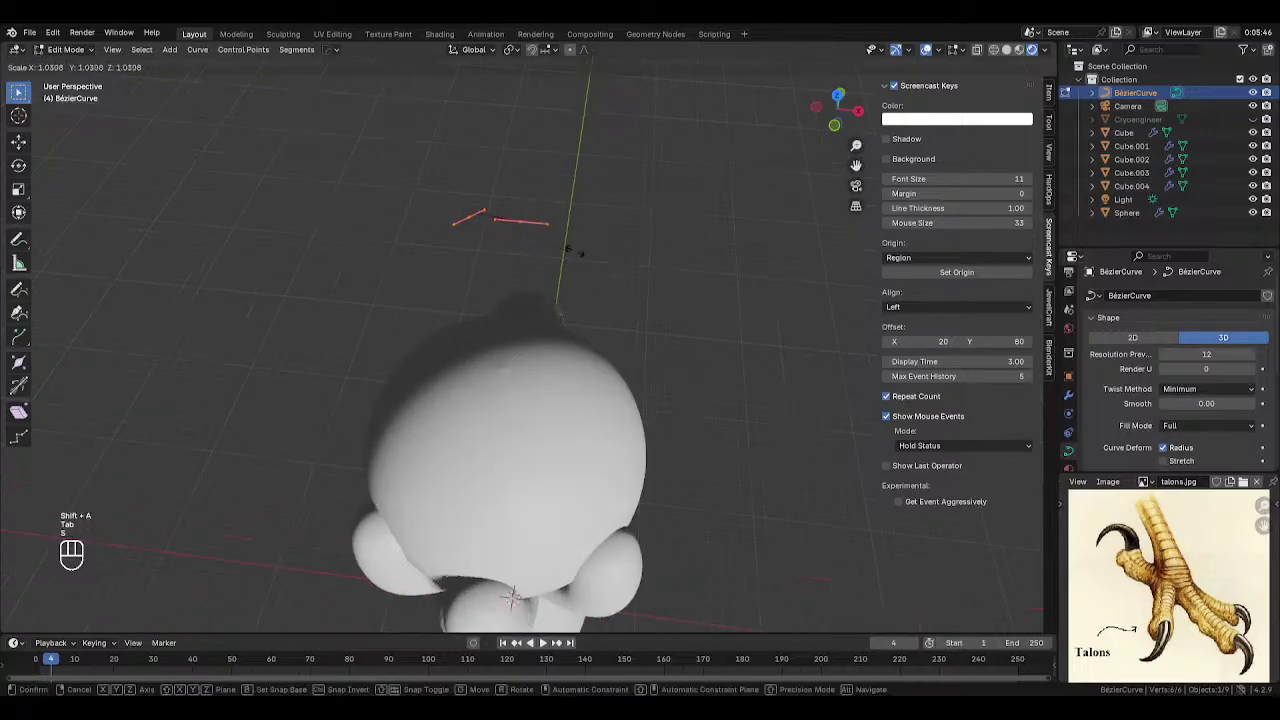
click(735, 291)
- Turn the curve into a tube with a round bevel depth of 1.26 m
scroll(1106, 420, down, 3)
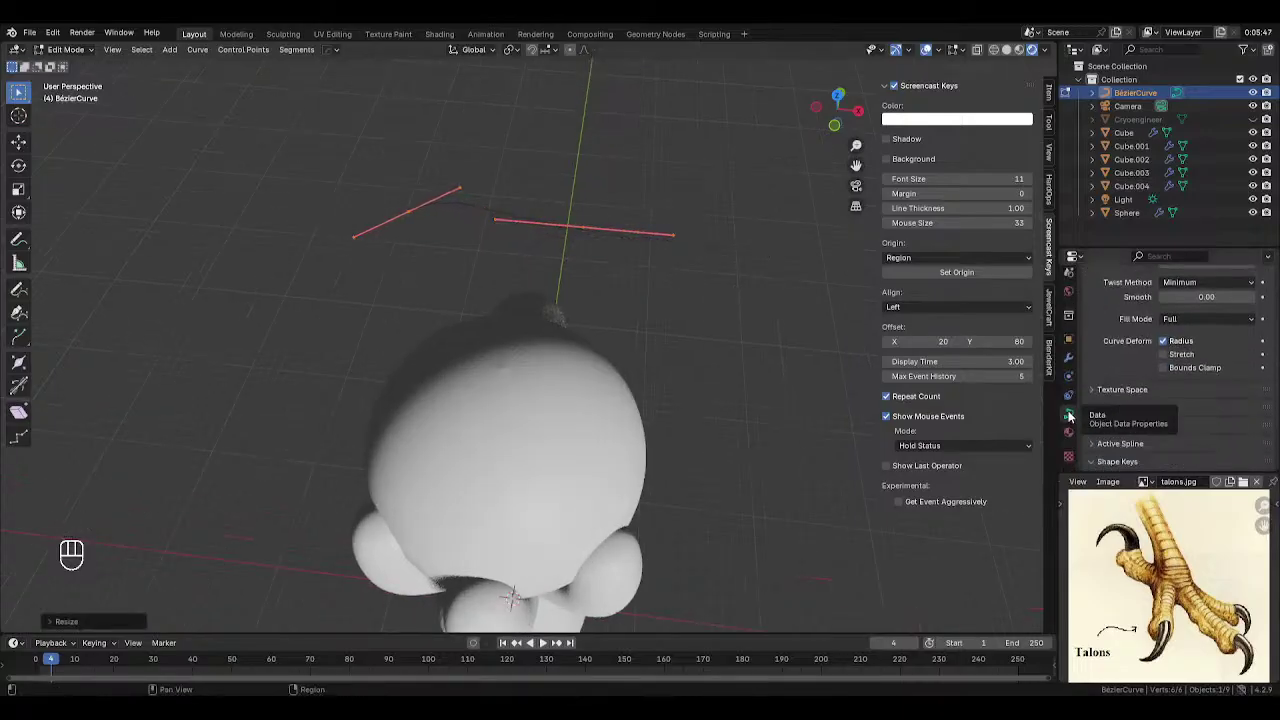
scroll(1068, 410, up, 4)
scroll(1153, 377, down, 2)
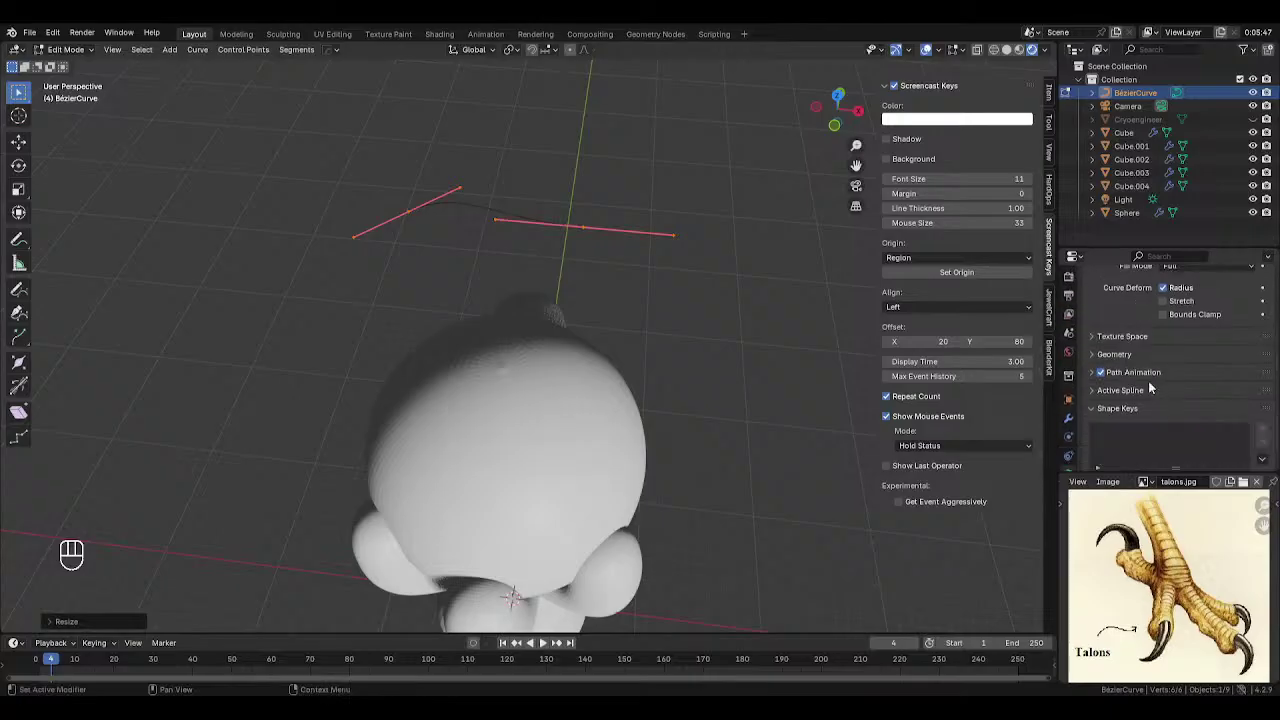
scroll(1153, 377, up, 5)
scroll(1116, 337, down, 5)
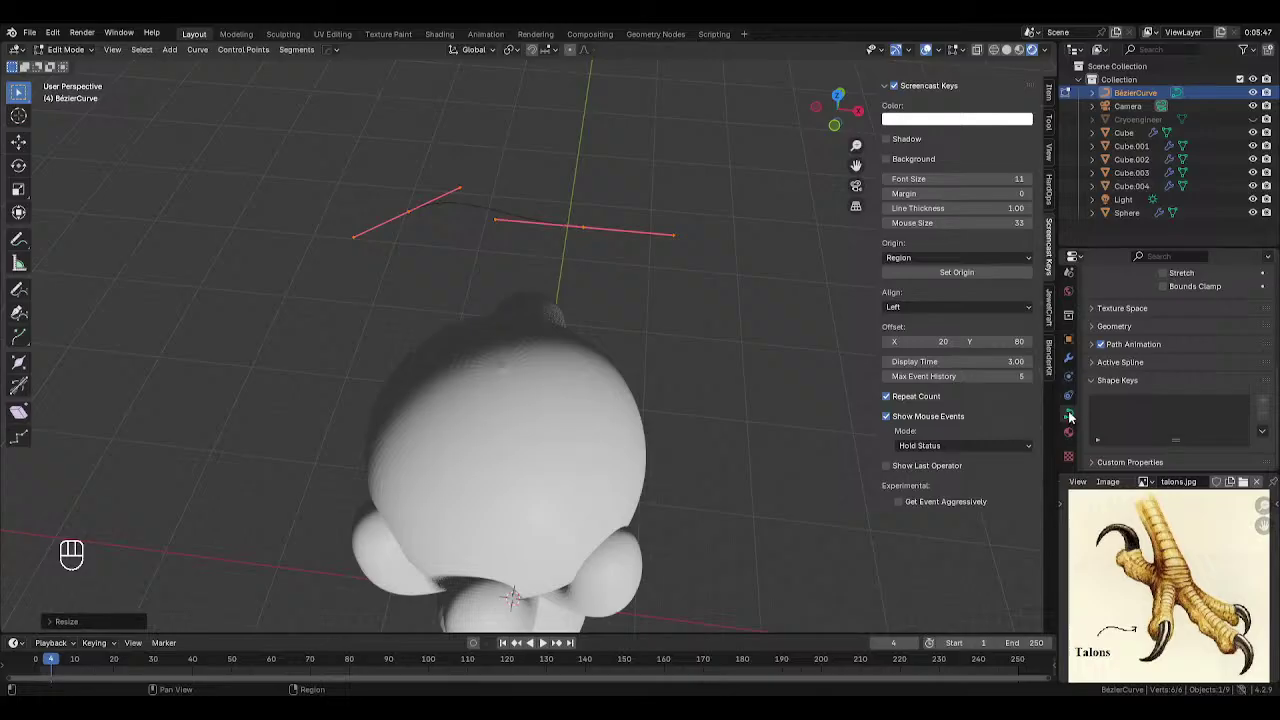
click(1112, 327)
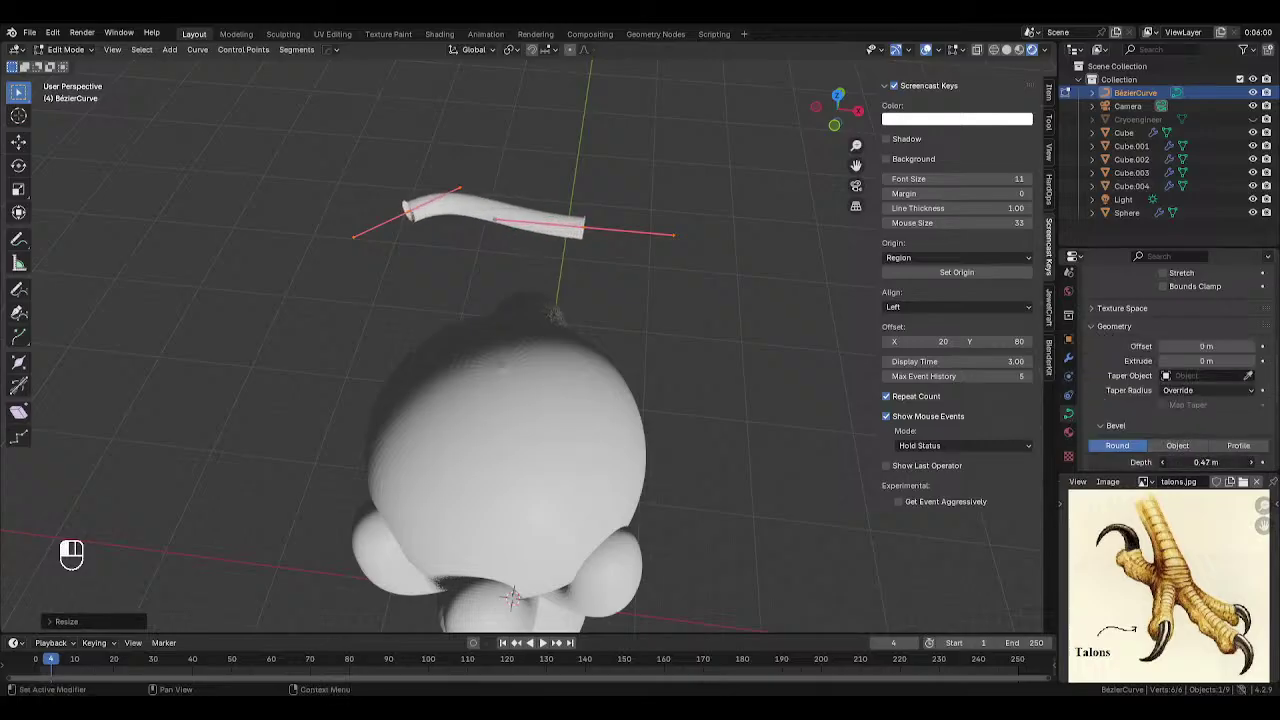
drag(1206, 462, 1246, 462)
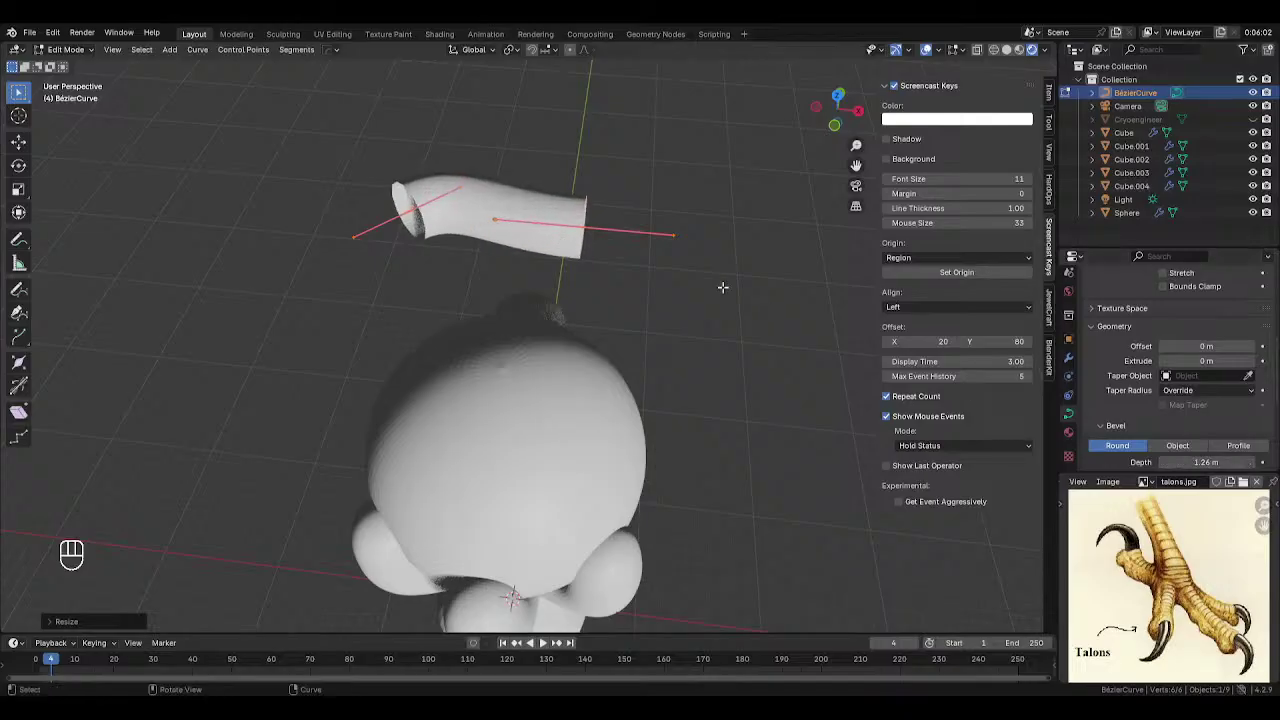
- Shrink the radius at one end point of the curve to taper the tube into a claw
click(587, 230)
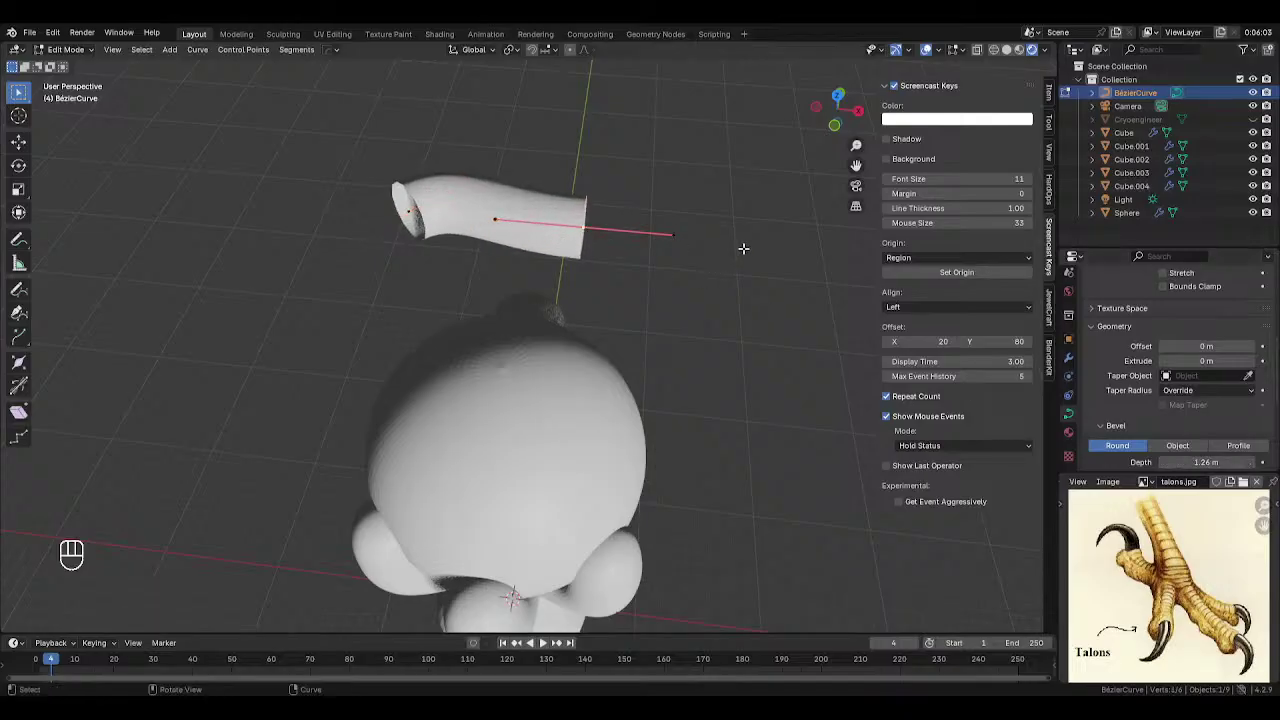
key(alt+s)
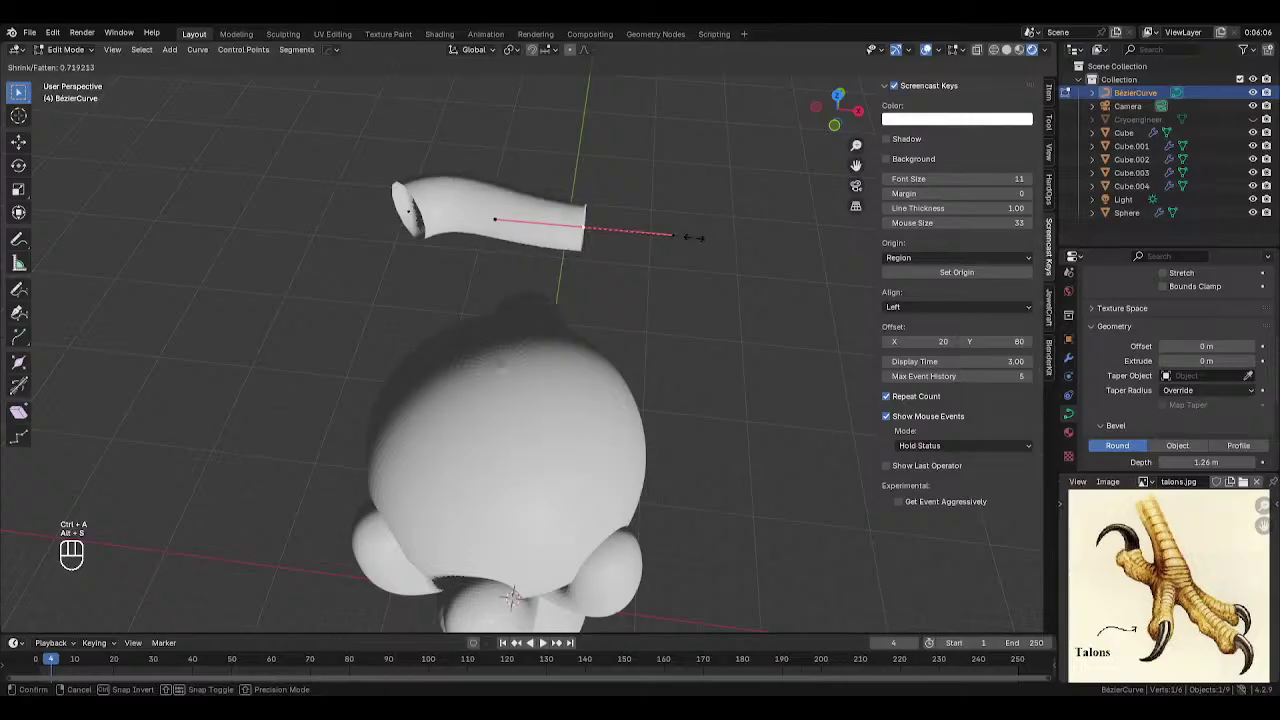
click(623, 228)
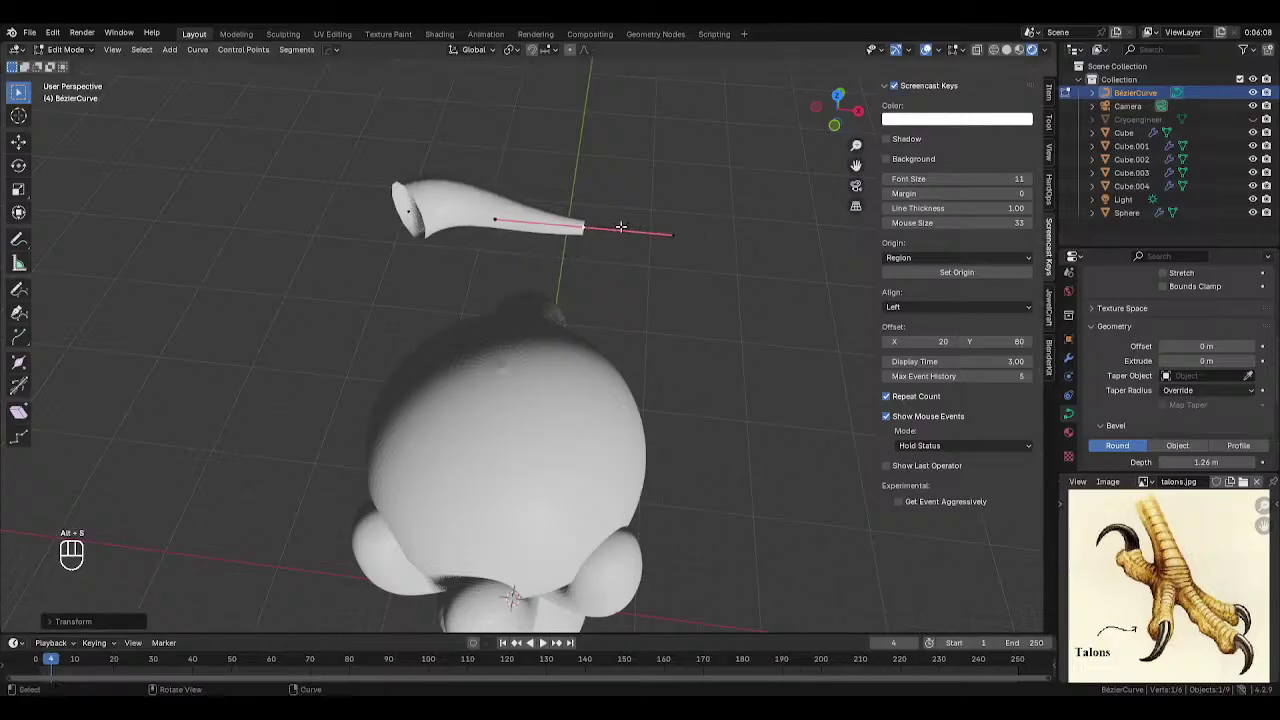
- Adjust the position and rotation of the claw's narrow end point, and return to Object Mode
key(g)
middle_drag(676, 232, 620, 250)
click(621, 229)
key(KP_7)
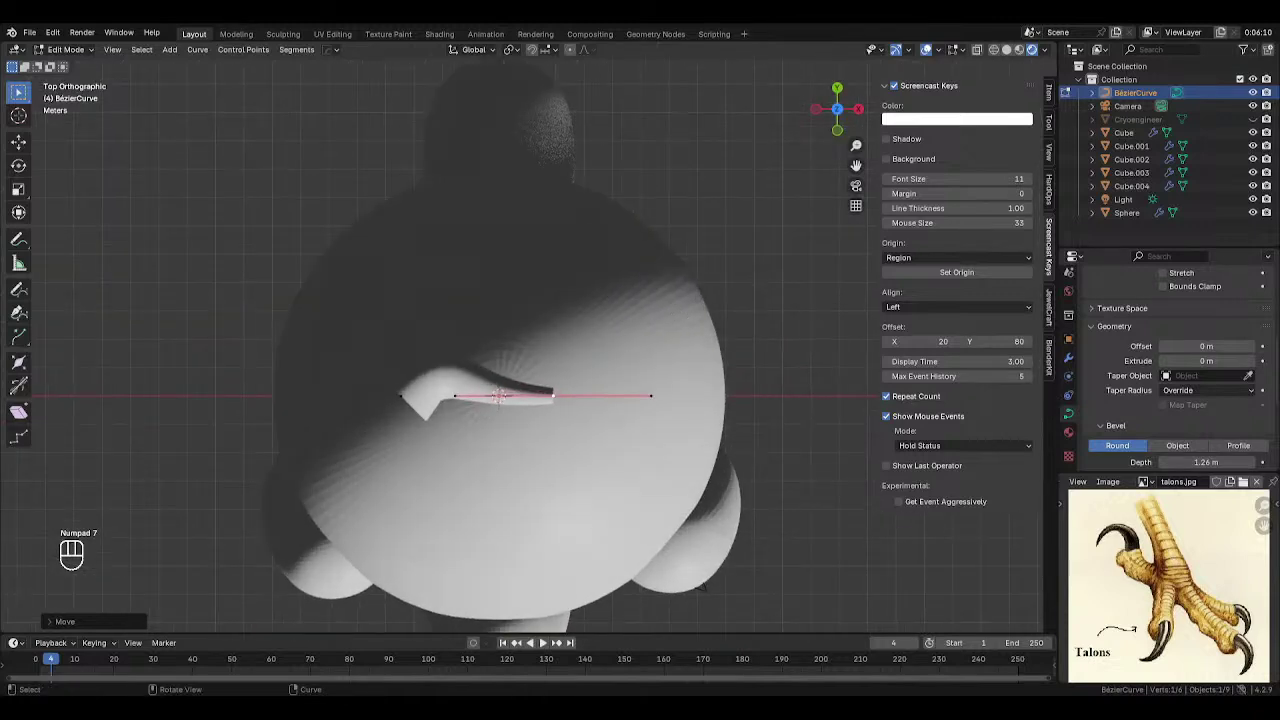
key(r)
click(577, 372)
key(Tab)
key(alt+z)
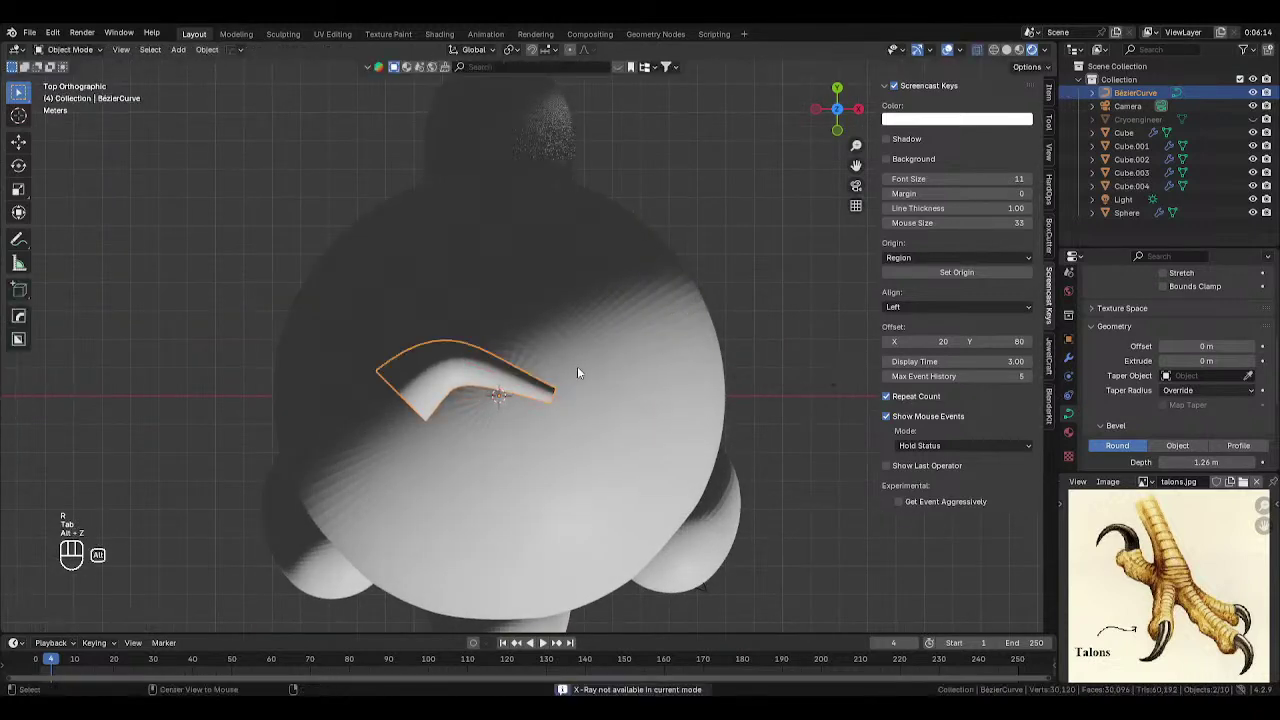
- Move the claw down beside the sphere, near the tip of a front arm
middle_drag(577, 372, 470, 291)
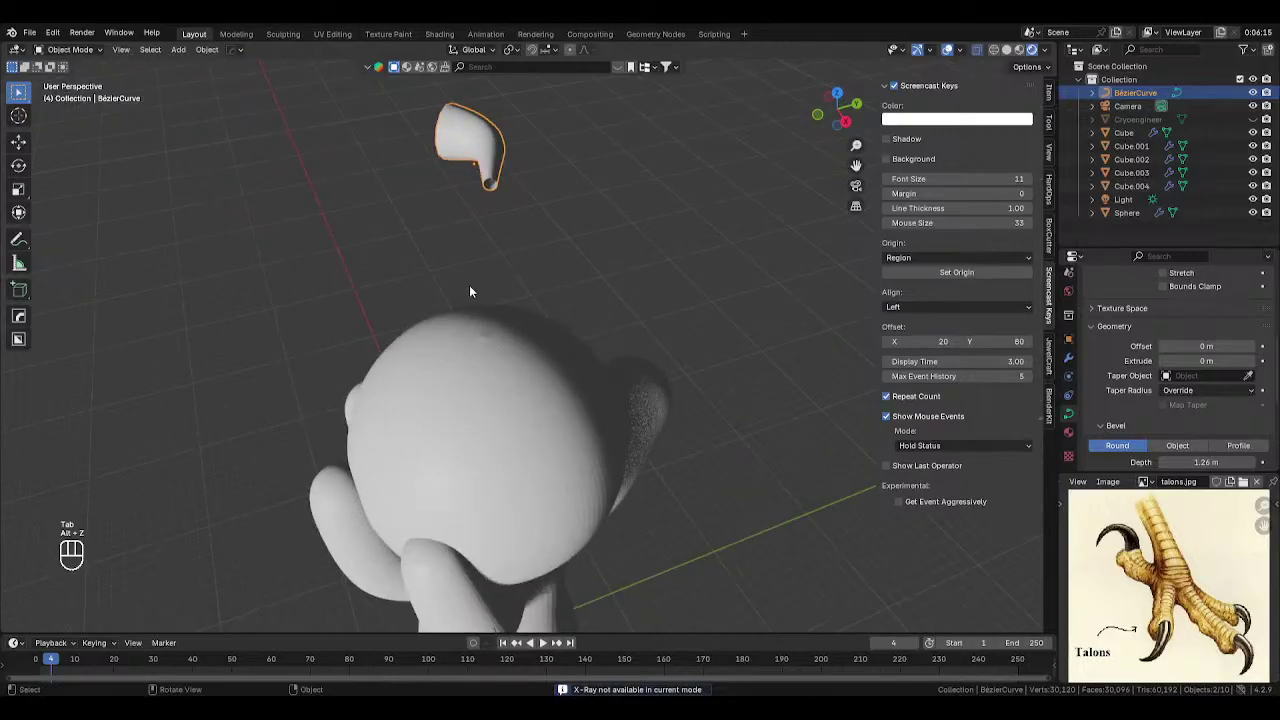
key(g)
click(396, 502)
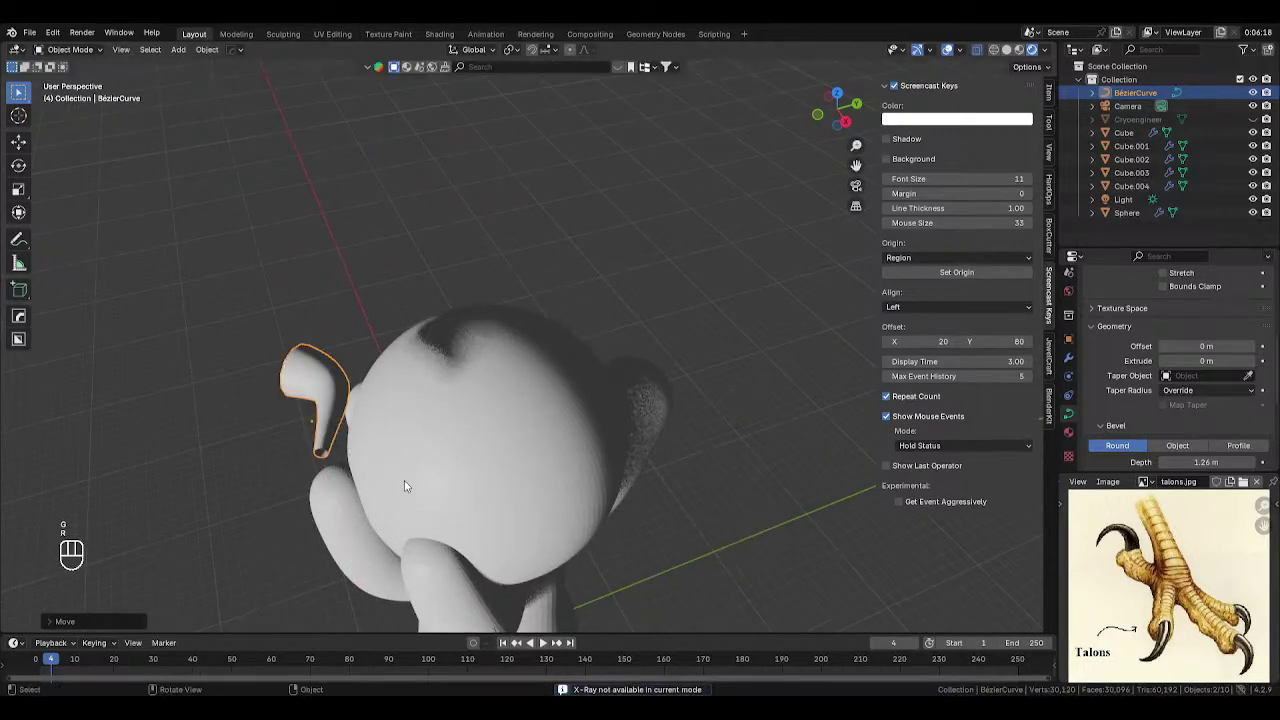
- Orient the claw with its tip upward by rotating it 90° about X, 90° about Z and 90° about X again
text(rx)
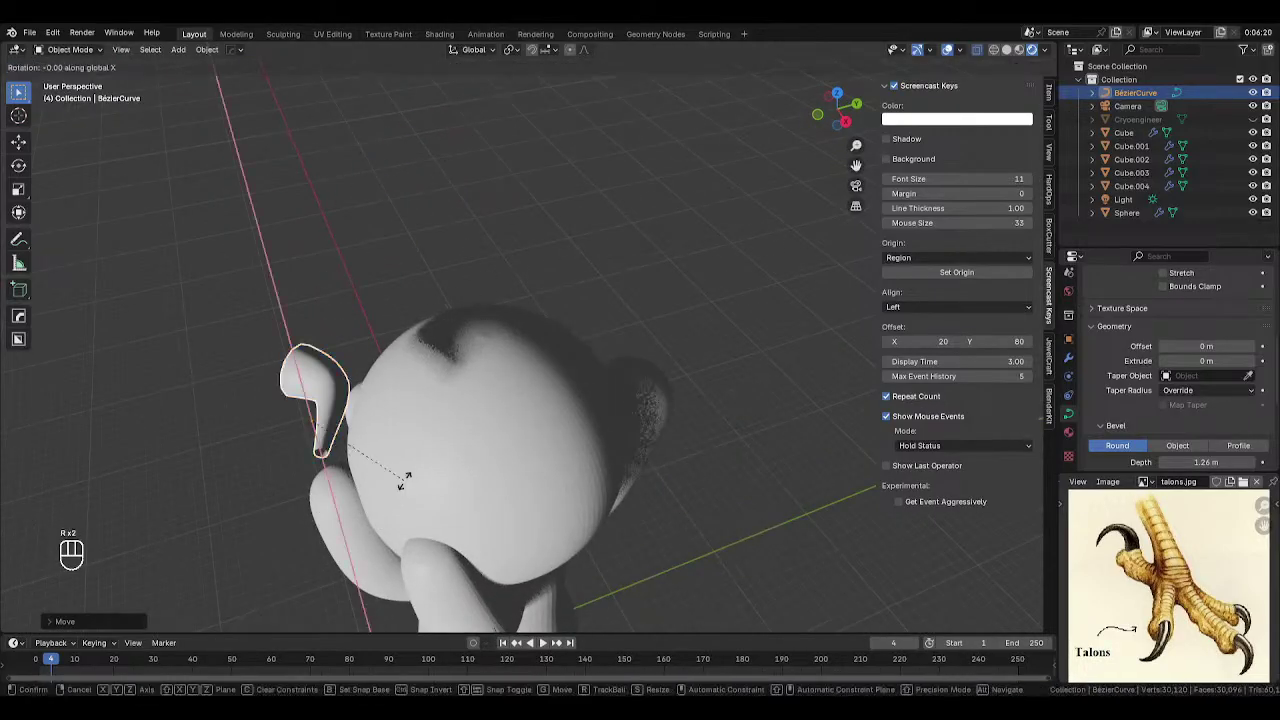
text(90)
click(406, 486)
key(r)
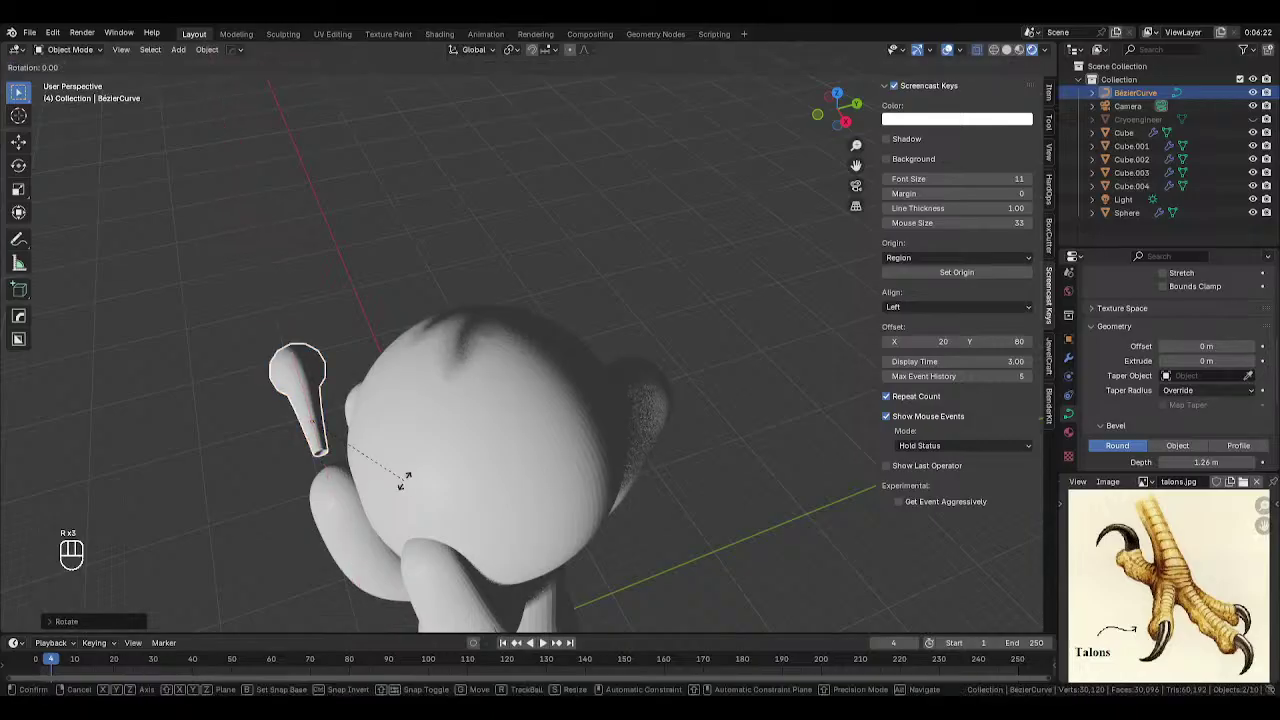
key(z)
key(Escape)
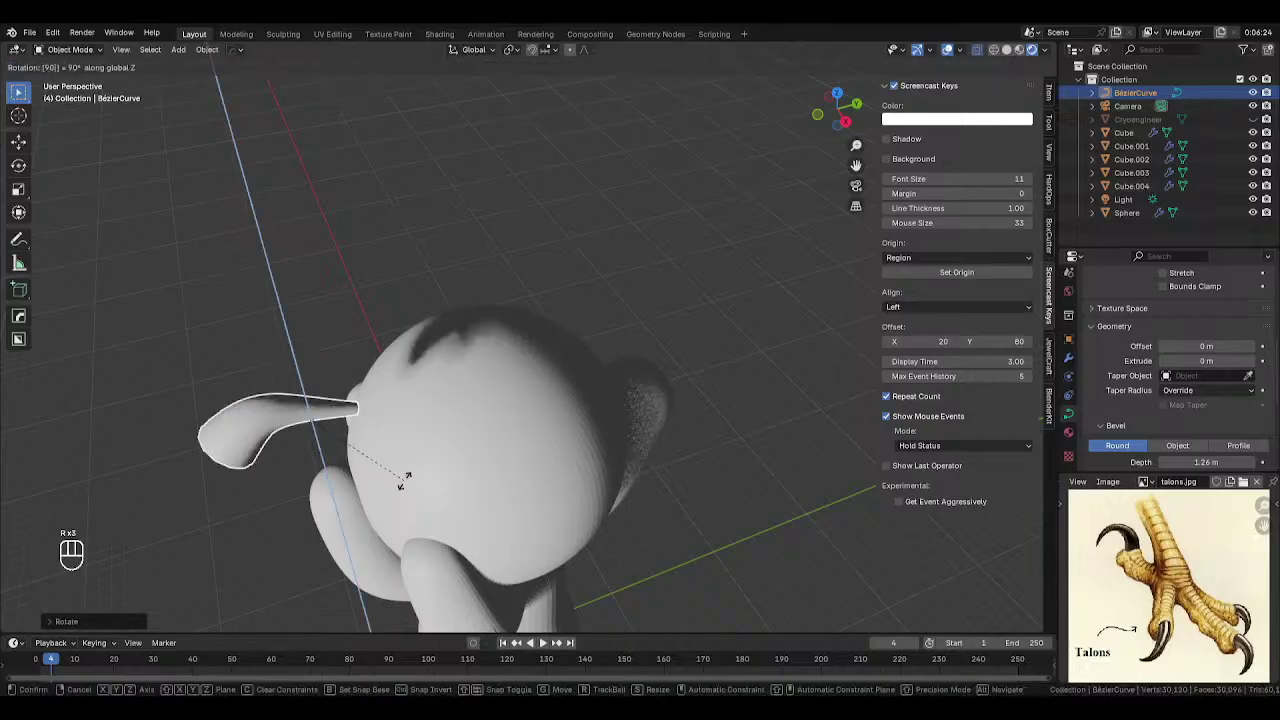
key(r)
key(x)
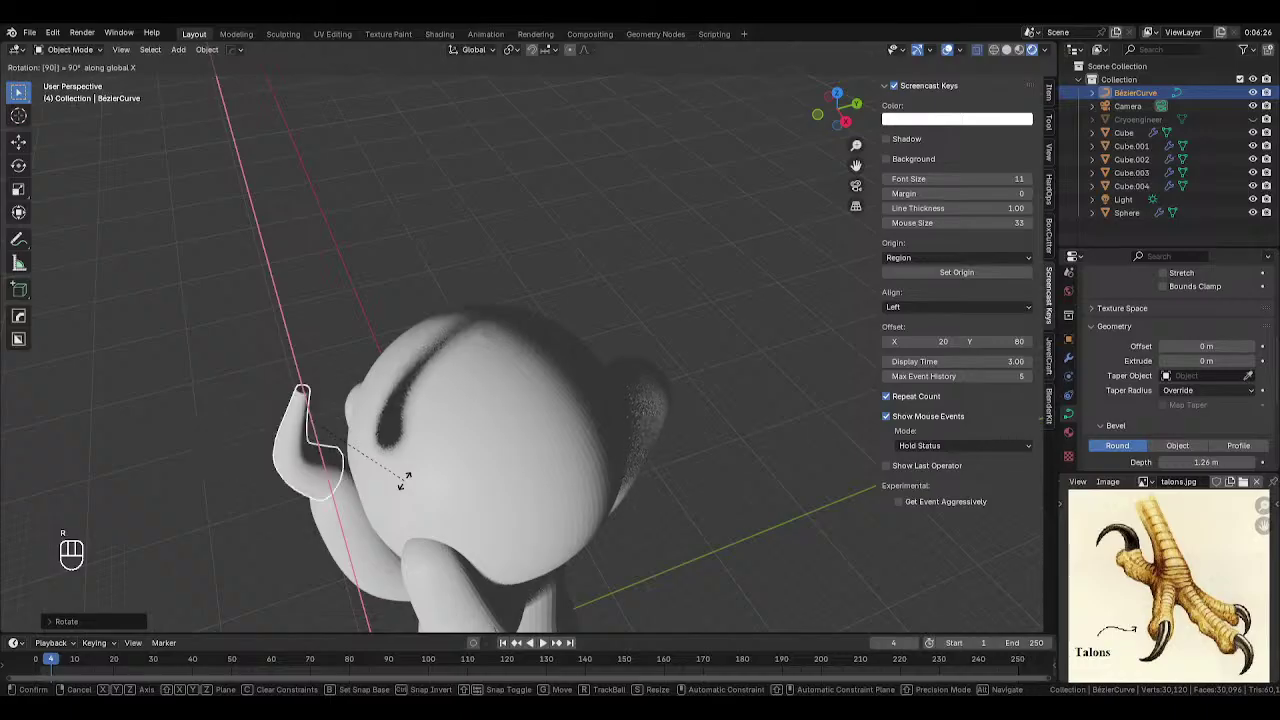
click(405, 476)
- Lower the claw in right view so its base overlaps the tip of the front arm
middle_drag(405, 476, 366, 334)
key(KP_1)
key(KP_3)
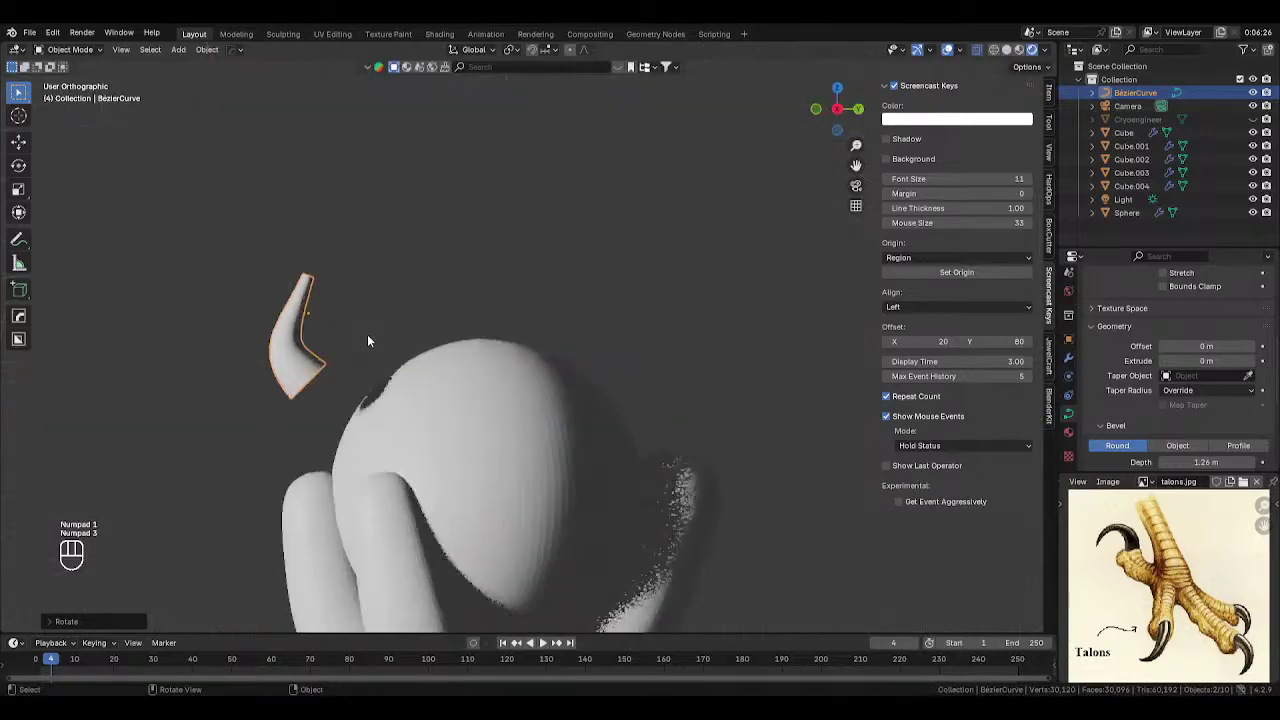
key(g)
click(355, 514)
- Align the claw sideways with the front arm and slide it along the Y axis into the arm's tip
middle_drag(430, 506, 697, 487)
key(g)
middle_click(688, 488)
click(598, 499)
middle_drag(598, 499, 450, 473)
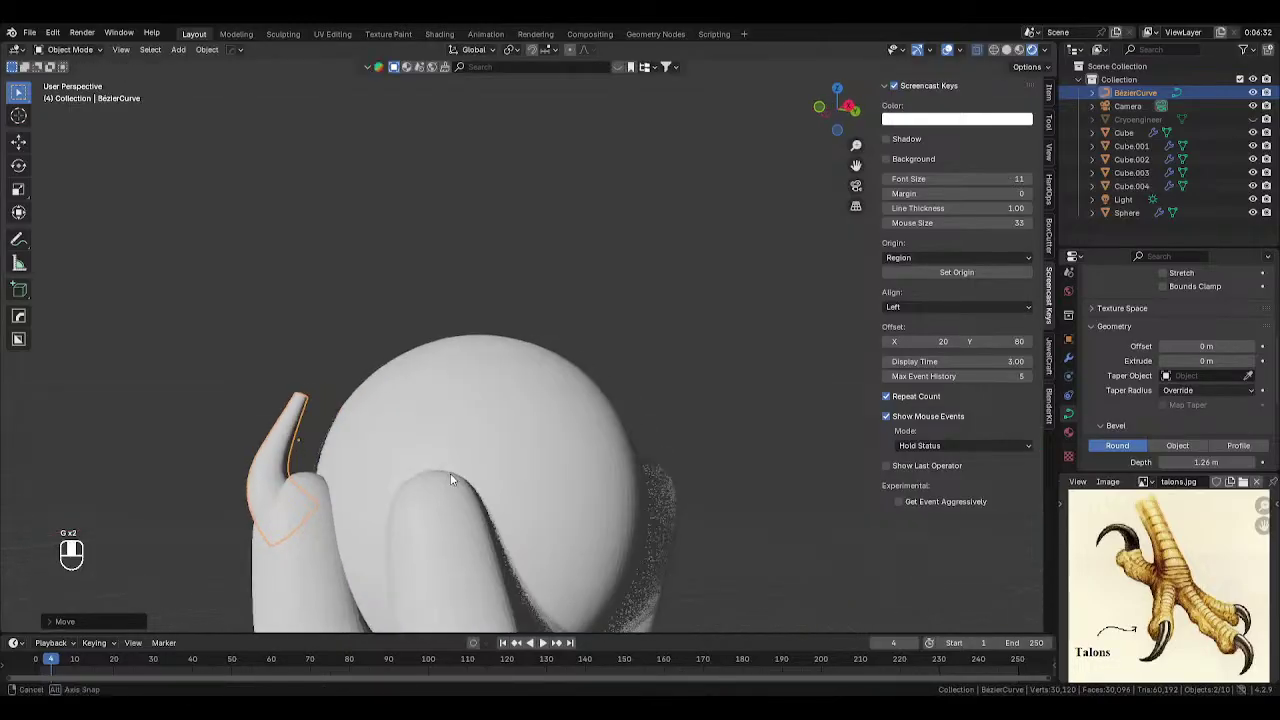
key(g)
key(y)
click(506, 454)
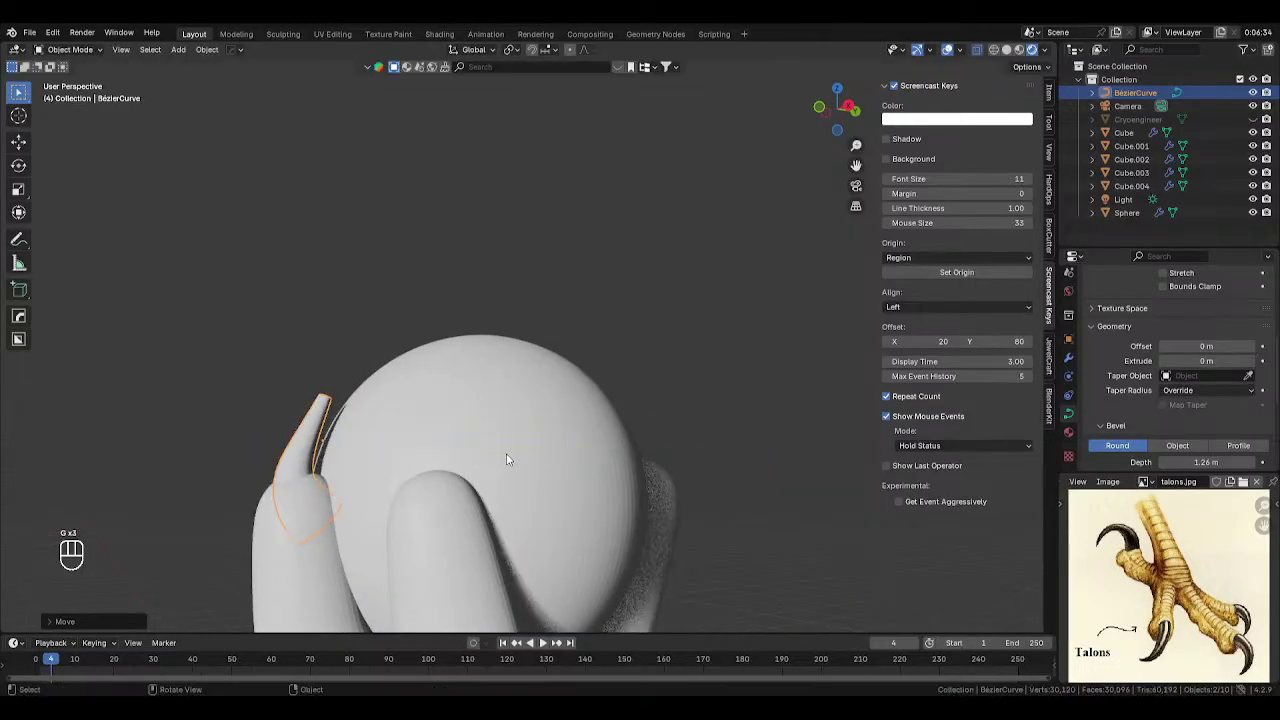
- Move and rotate the claw's tip control point in right view so the claw curves over the sphere
key(KP_3)
key(Tab)
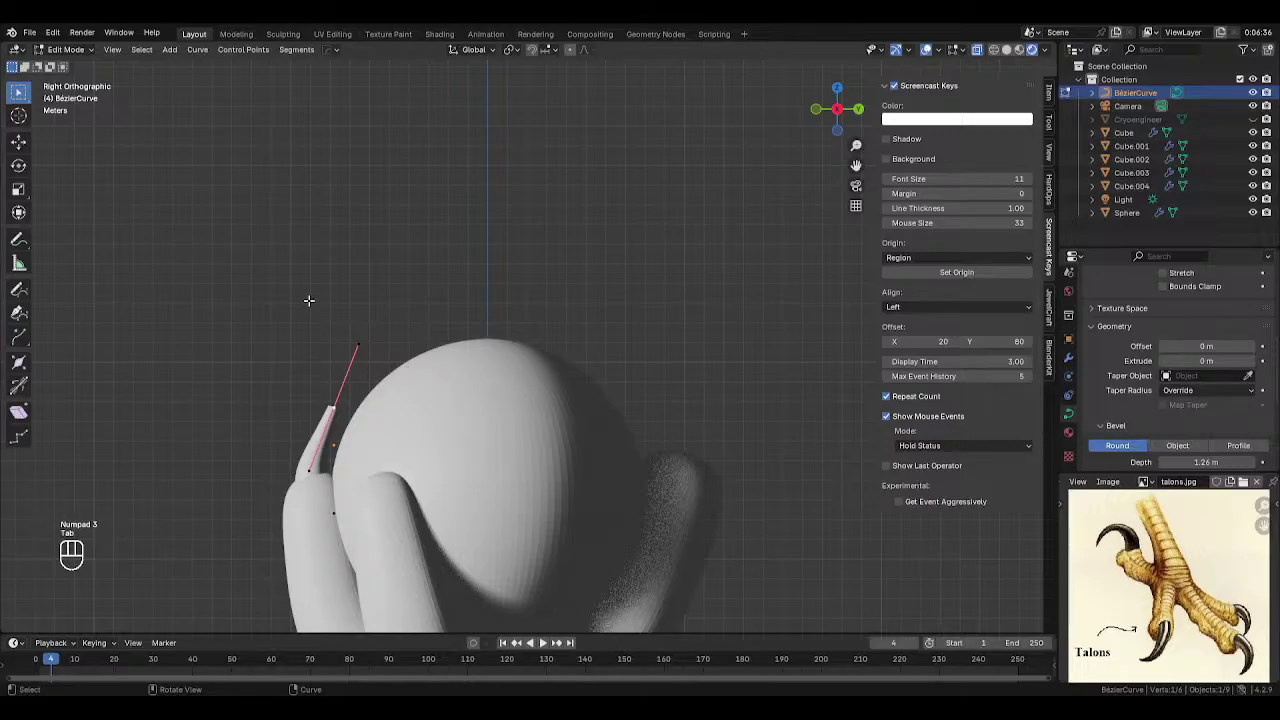
drag(309, 300, 402, 392)
drag(268, 325, 392, 421)
key(g)
click(450, 407)
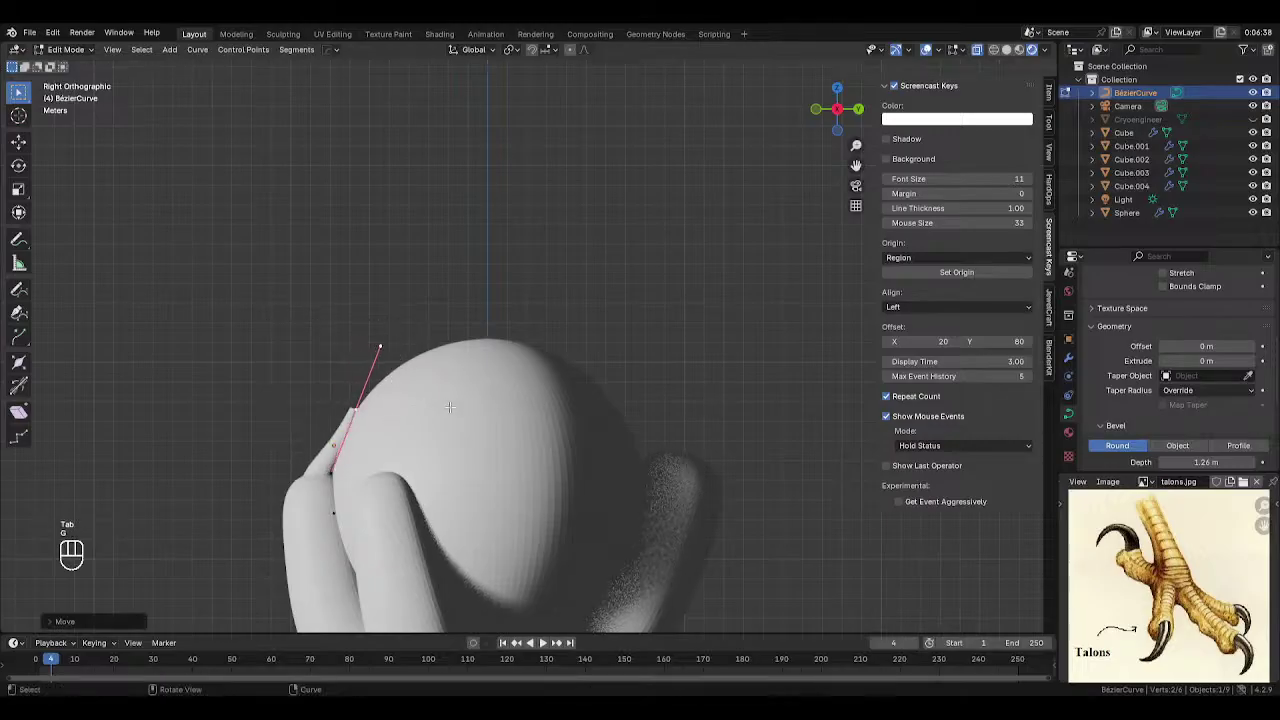
key(r)
key(g)
click(462, 449)
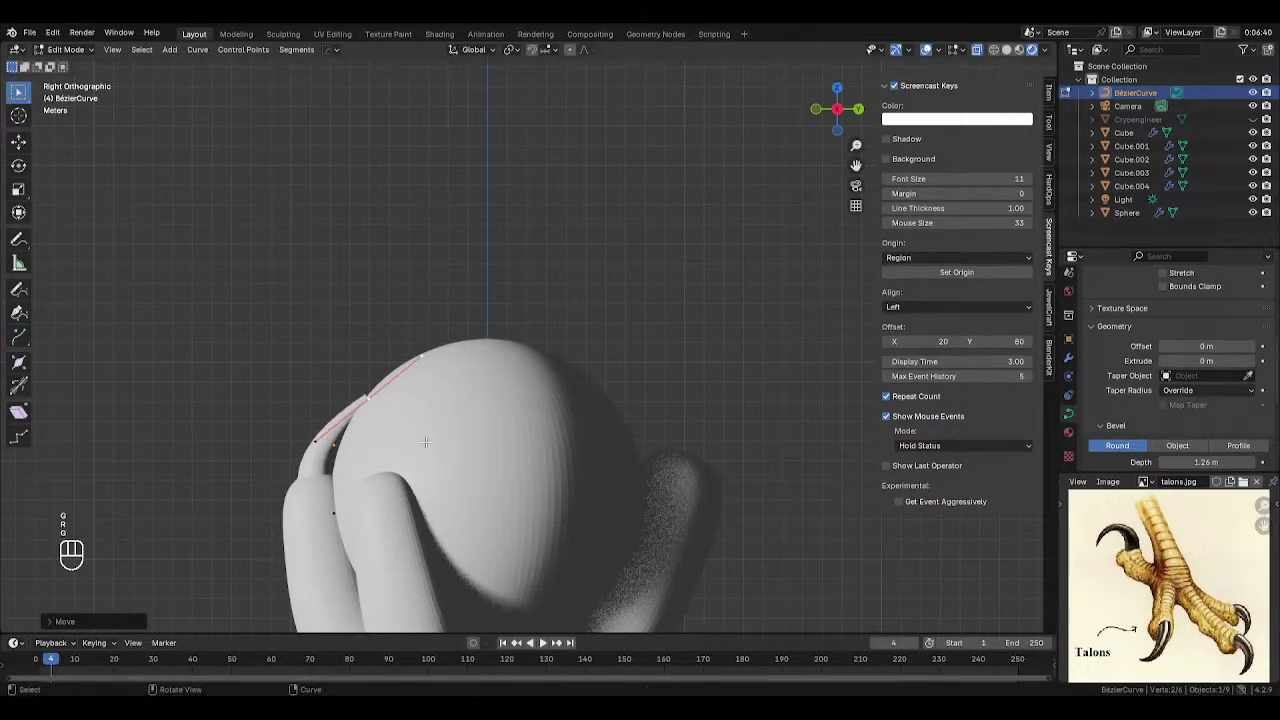
- Thicken the claw by setting its bevel depth to 1.62 m, and return to Object Mode
key(Tab)
key(Tab)
scroll(1112, 410, down, 1)
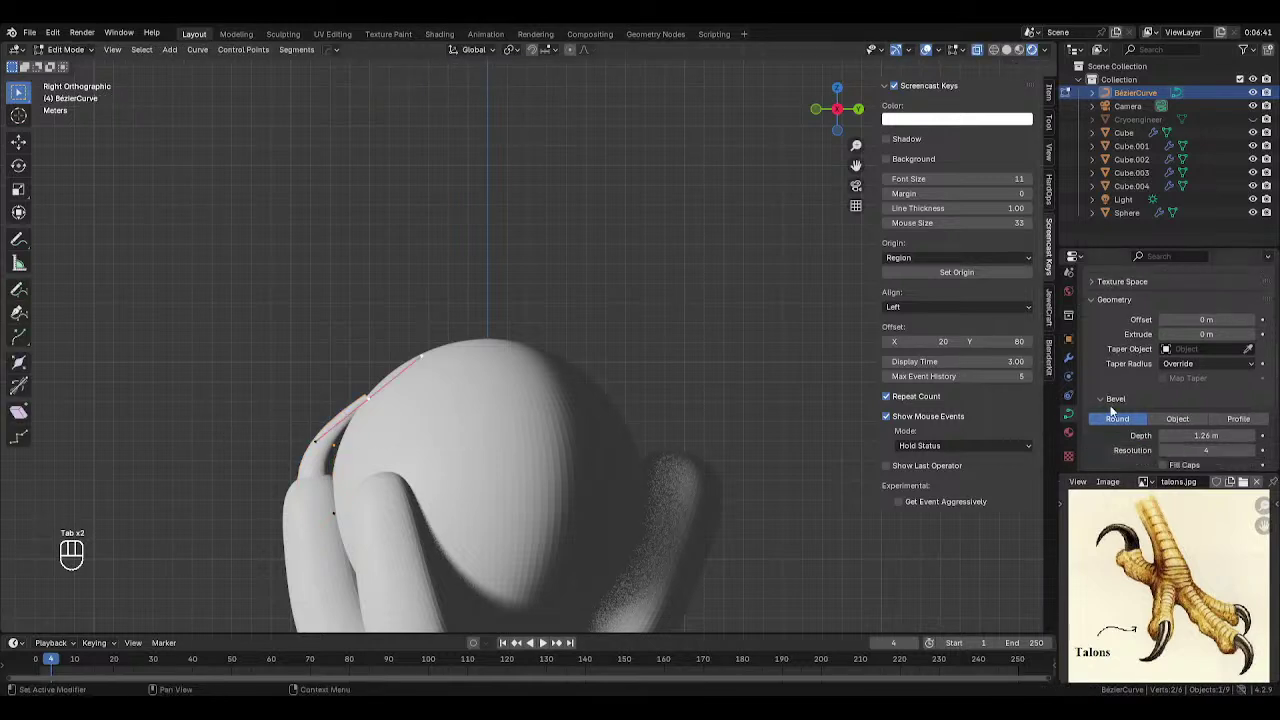
scroll(1112, 410, down, 3)
drag(1205, 328, 1221, 328)
key(Tab)
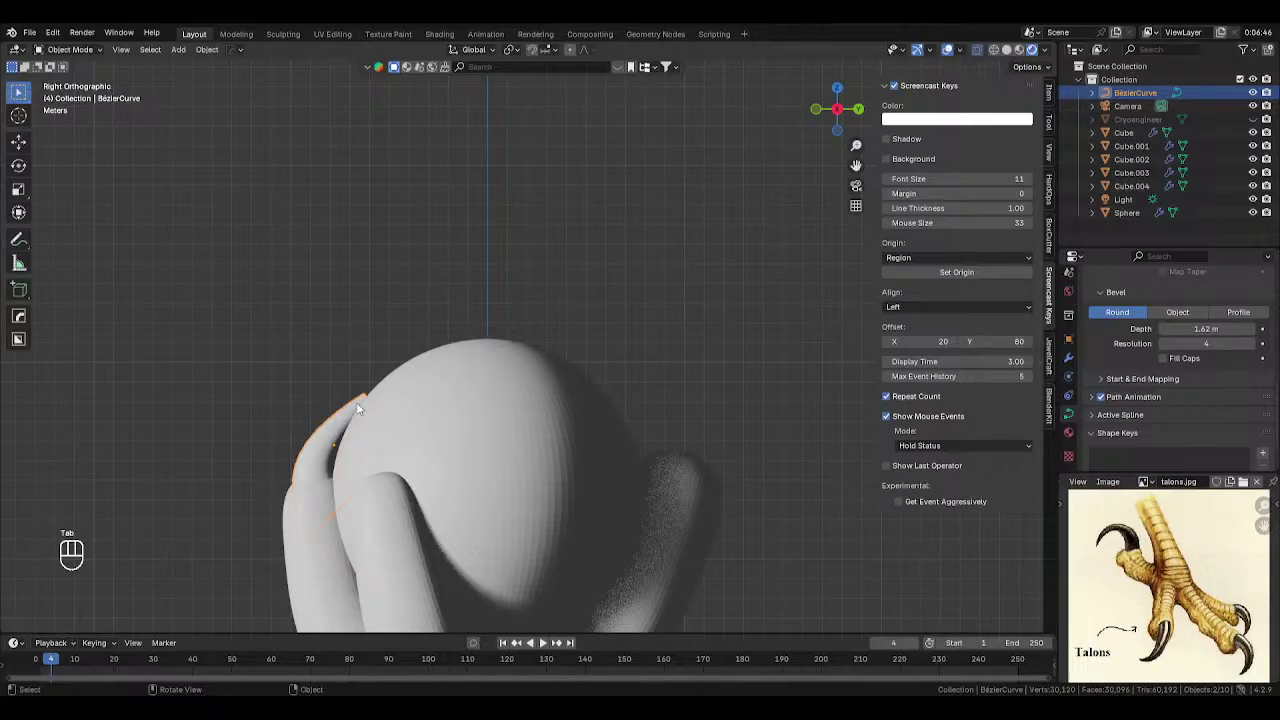
- Create a new material for the claw and darken its base color to black
middle_drag(356, 402, 452, 430)
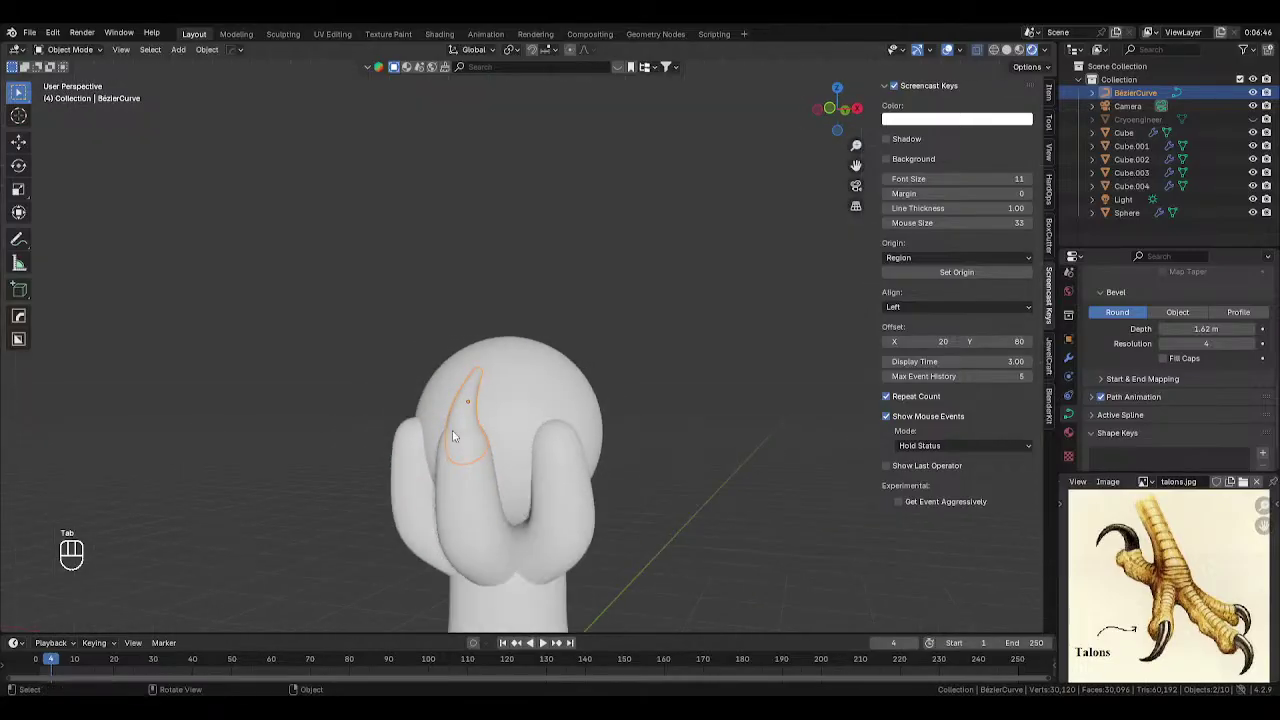
click(1067, 433)
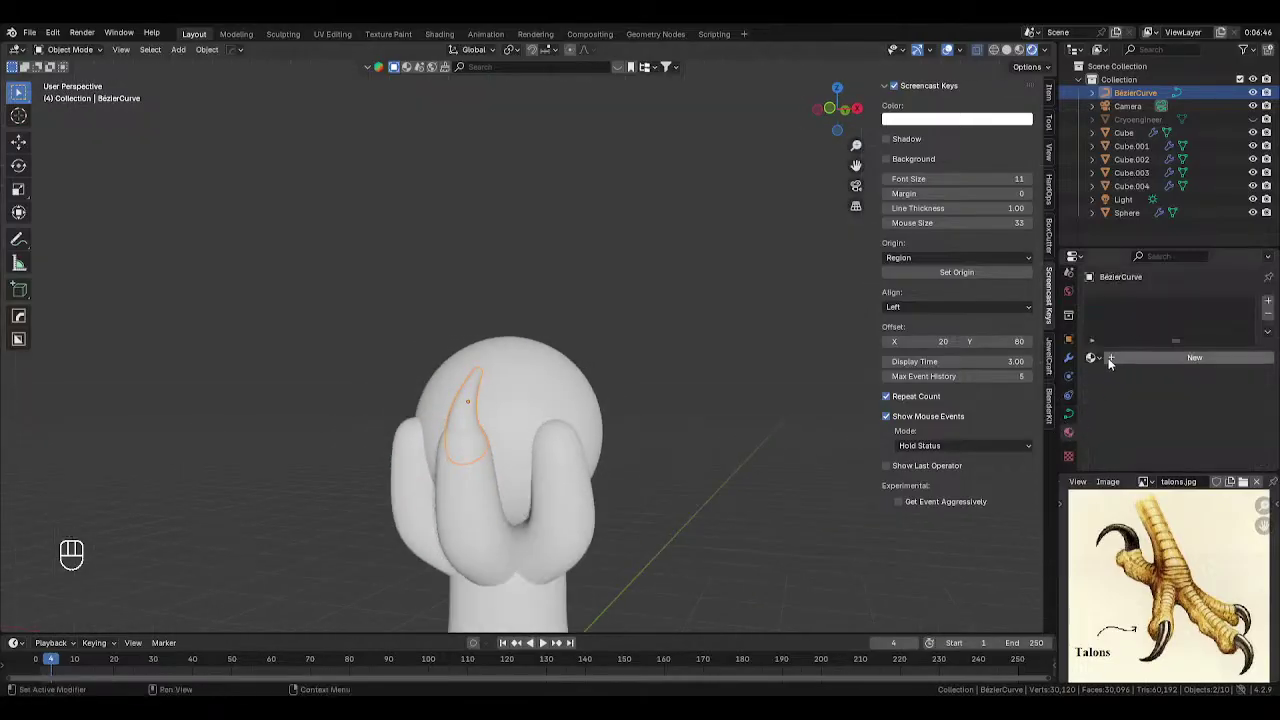
click(1164, 357)
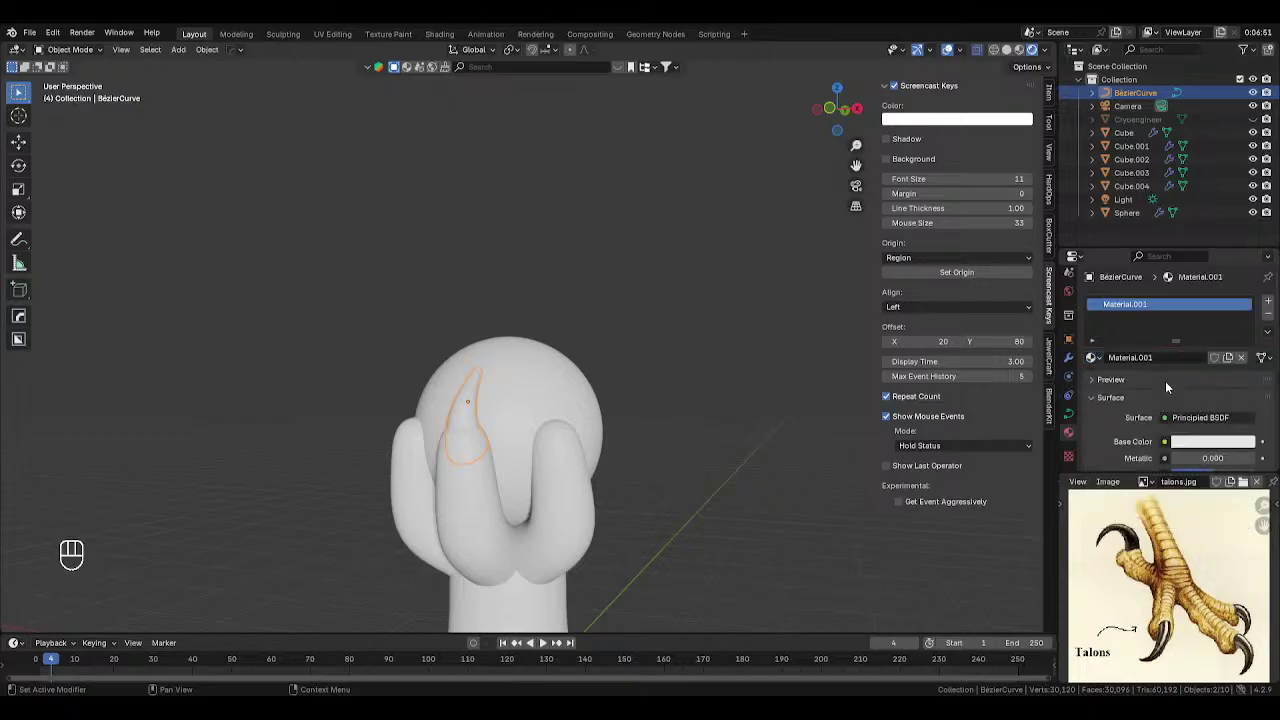
click(1205, 442)
drag(1244, 248, 1244, 335)
- Create a new material for the sphere and set its base color to a saturated red
click(500, 495)
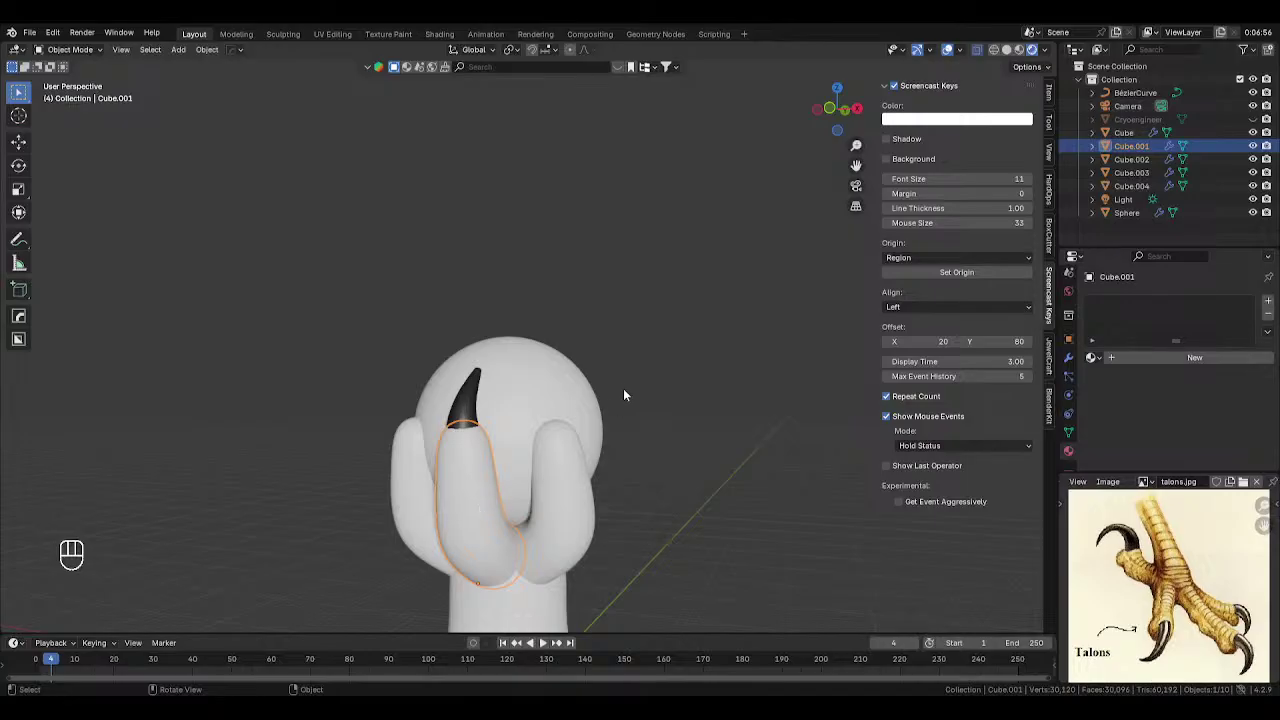
click(548, 413)
click(1165, 357)
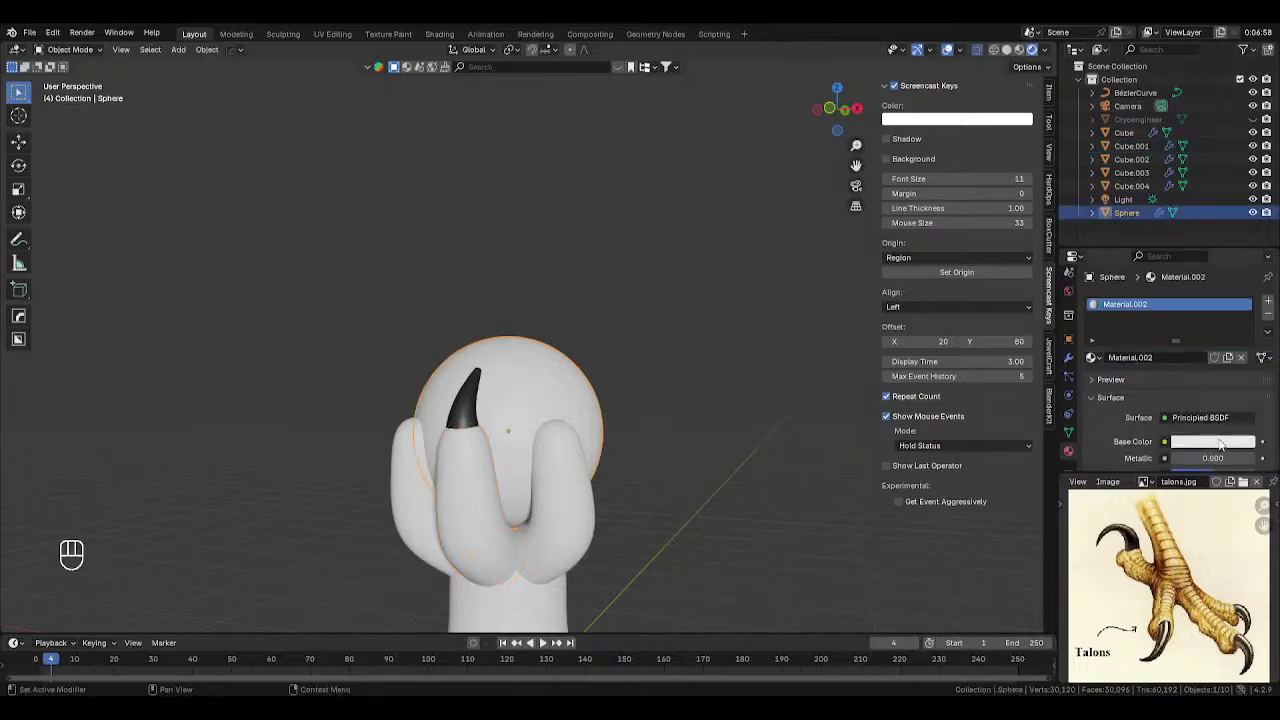
click(1220, 443)
drag(1175, 288, 1175, 343)
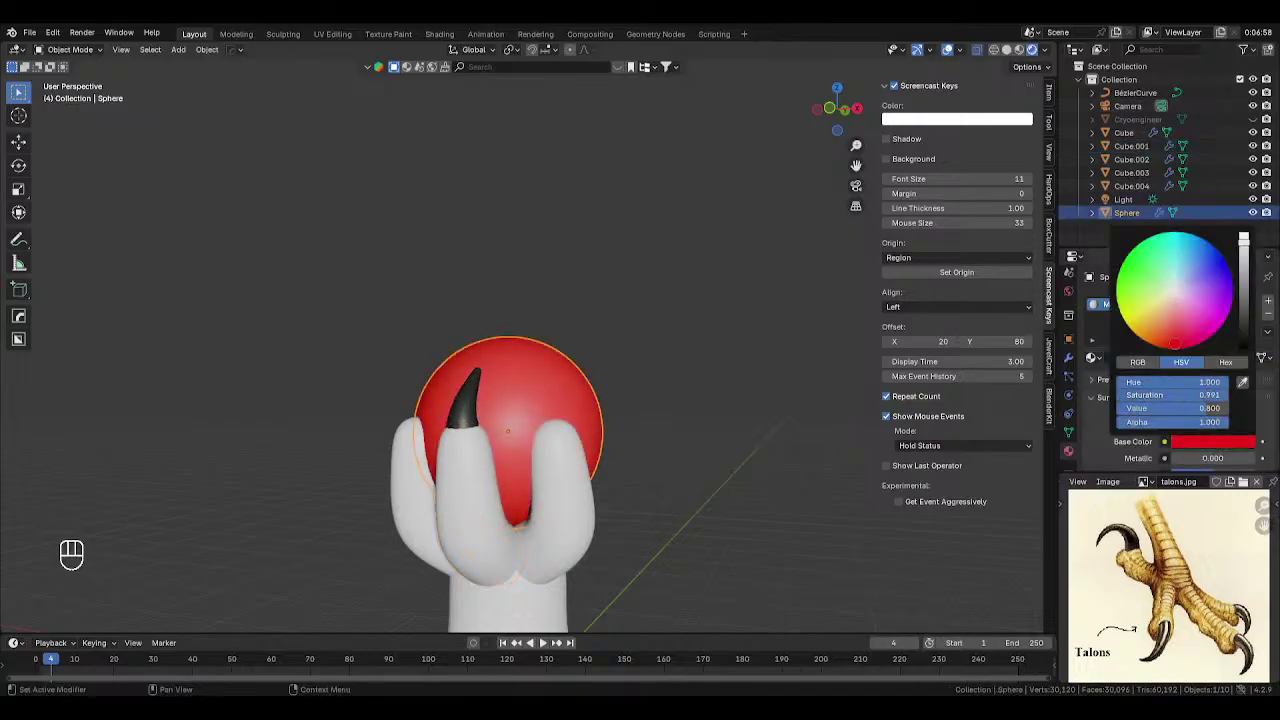
- Create a new material for the right arm and sample its tan base color from the talon reference image
click(515, 501)
click(1092, 357)
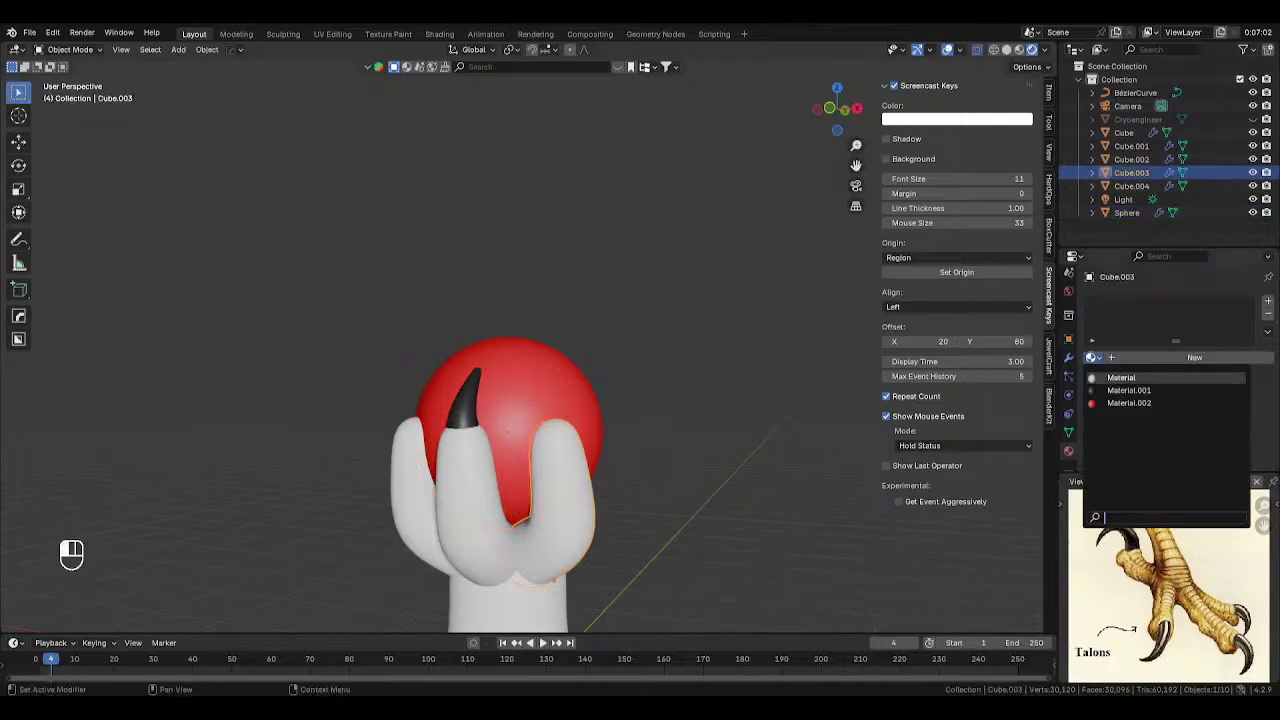
click(1162, 355)
click(1213, 445)
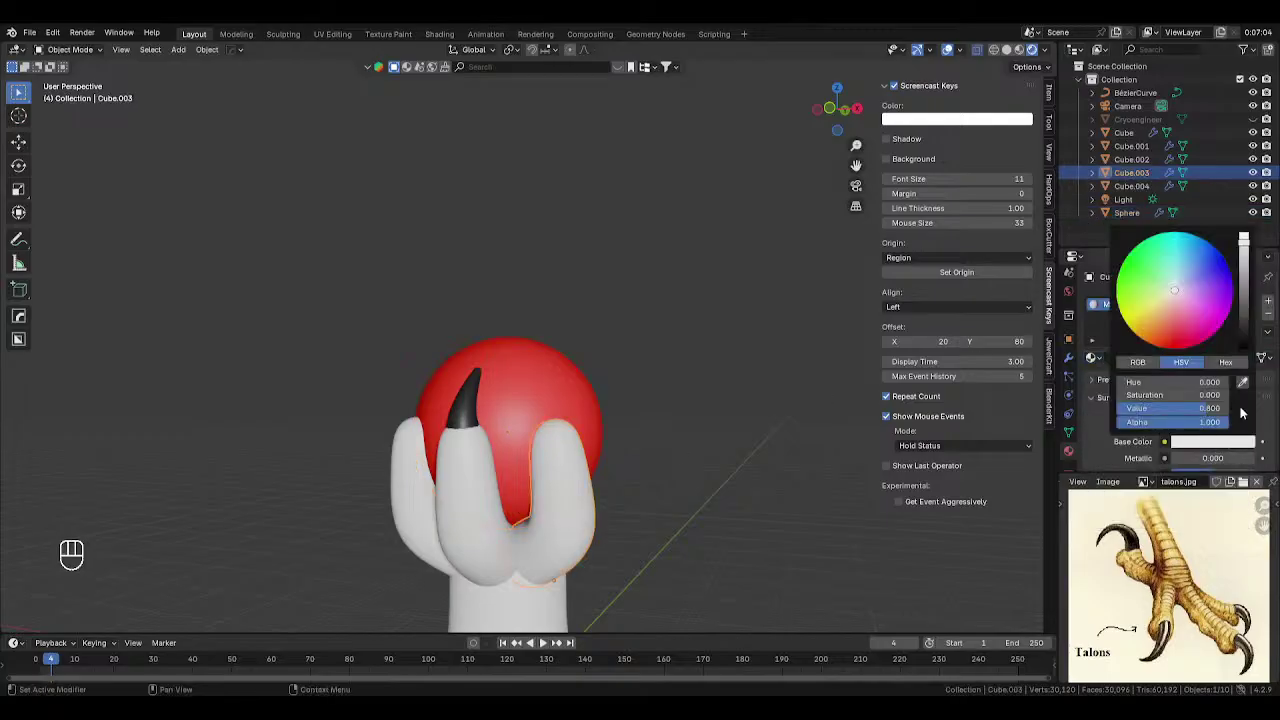
click(1243, 413)
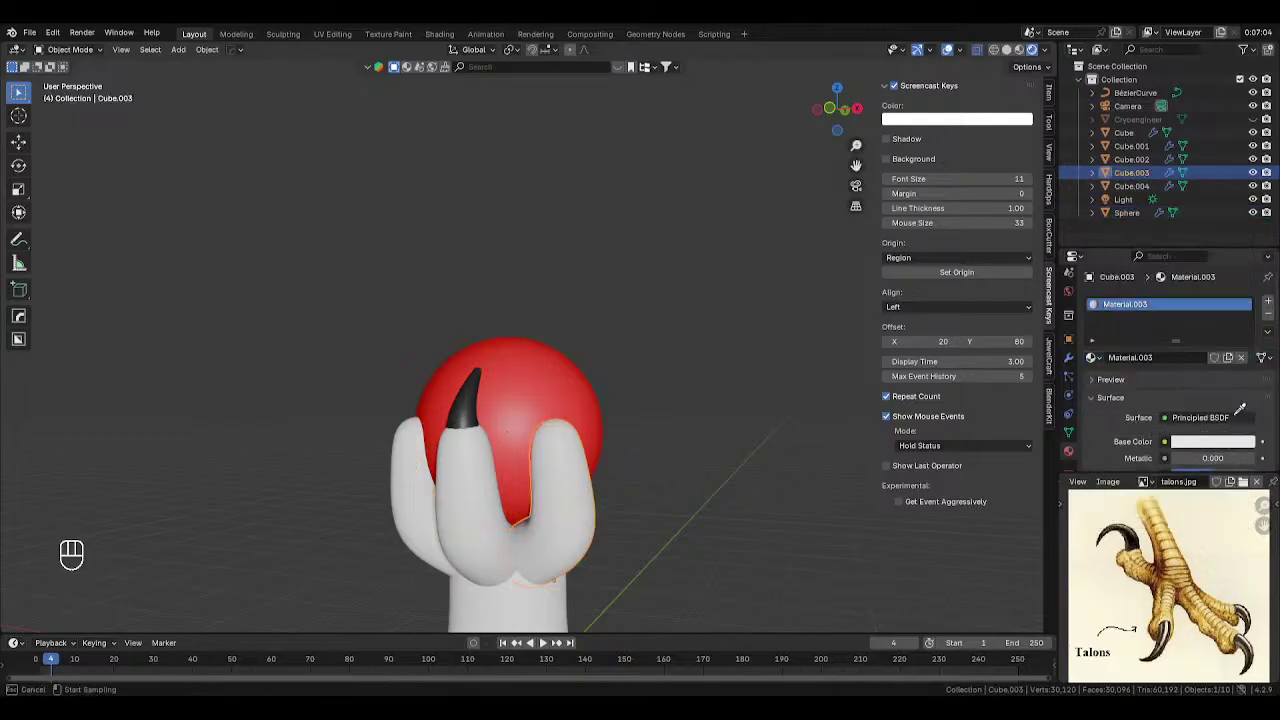
click(1183, 546)
- Assign the existing tan Material.003 to the front arm and the left arm
click(465, 520)
click(1092, 357)
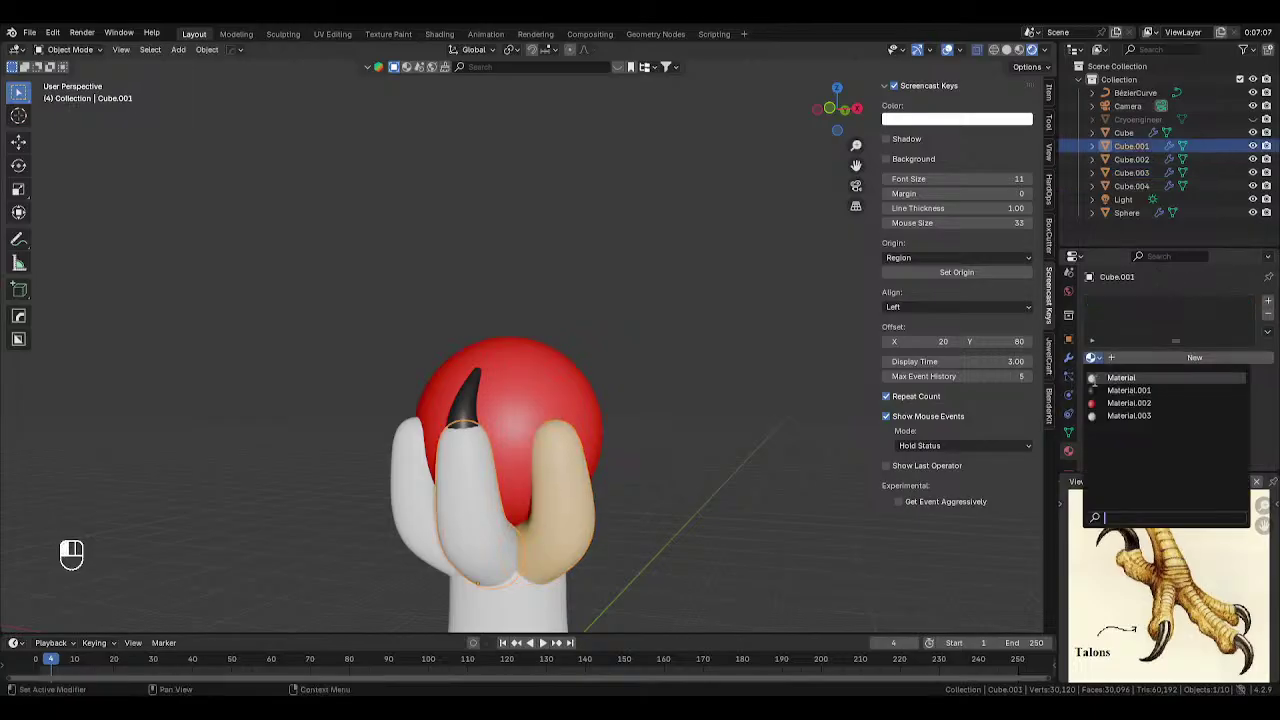
click(1112, 414)
click(410, 514)
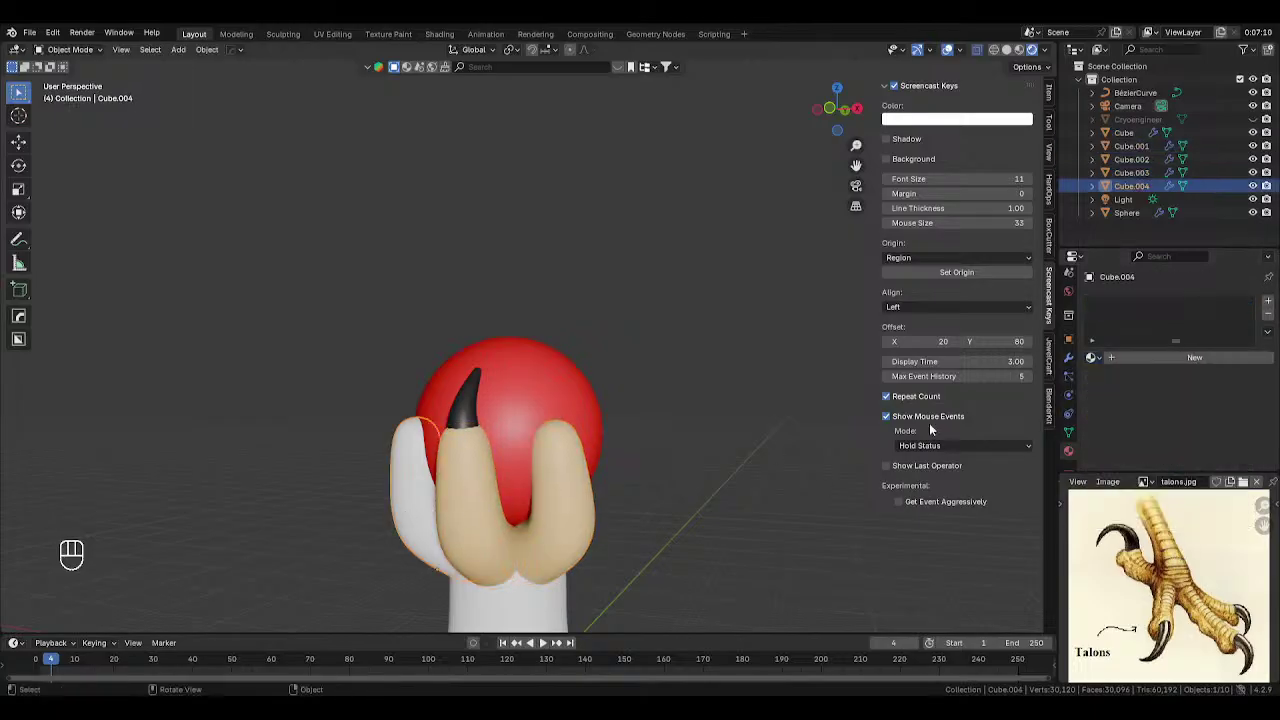
click(1092, 357)
click(1116, 416)
- Assign Material.003 to the rear arm and to the base column under the arms
middle_drag(690, 457, 560, 457)
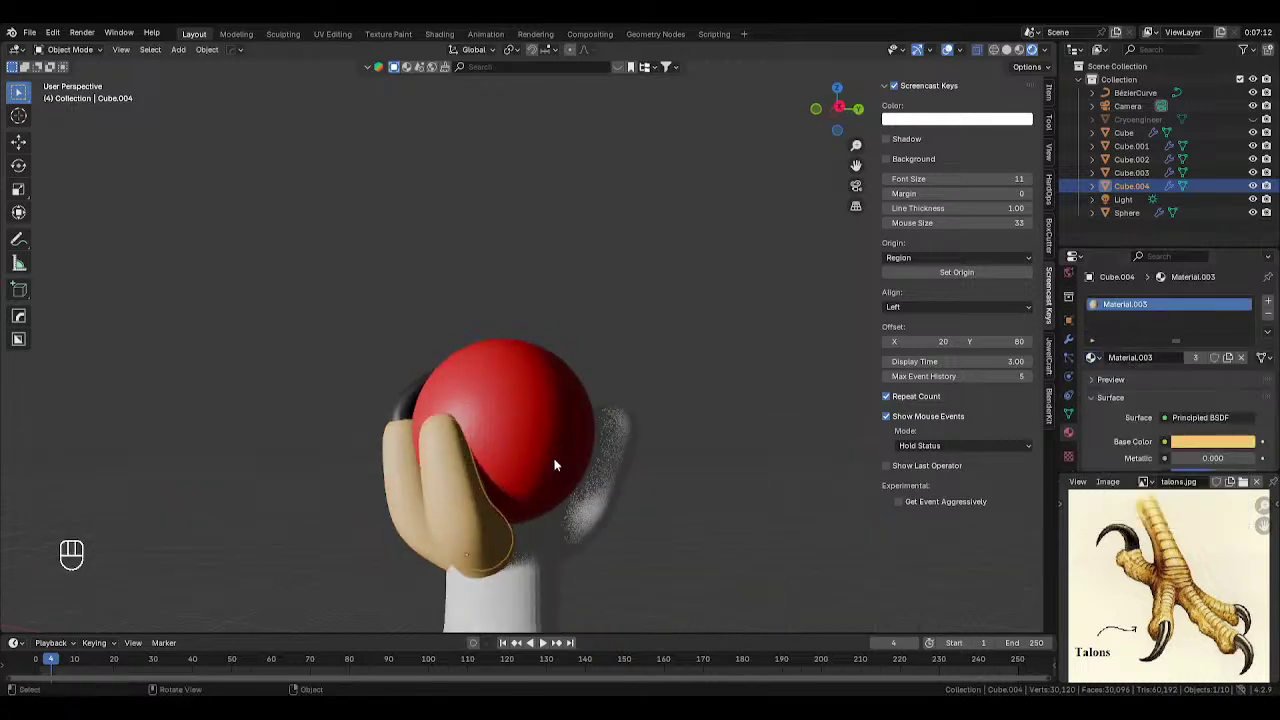
click(620, 478)
click(1092, 357)
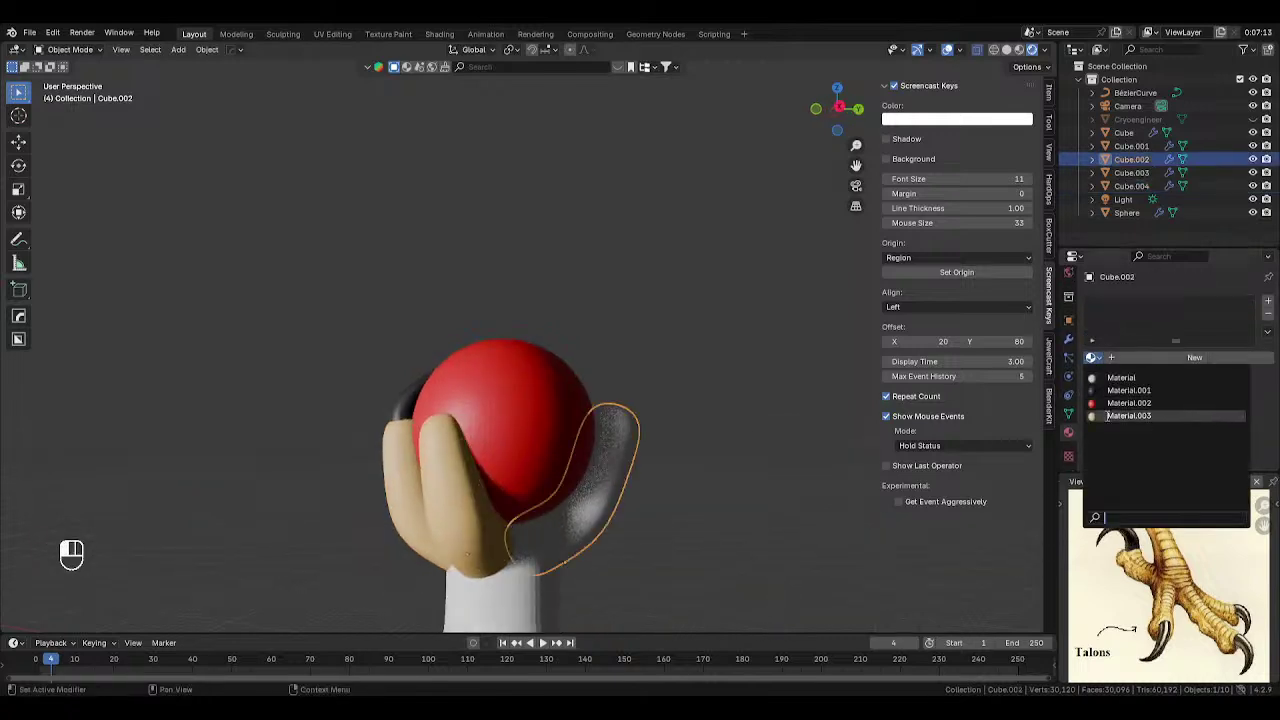
click(1114, 414)
scroll(597, 370, down, 3)
click(513, 500)
click(1092, 357)
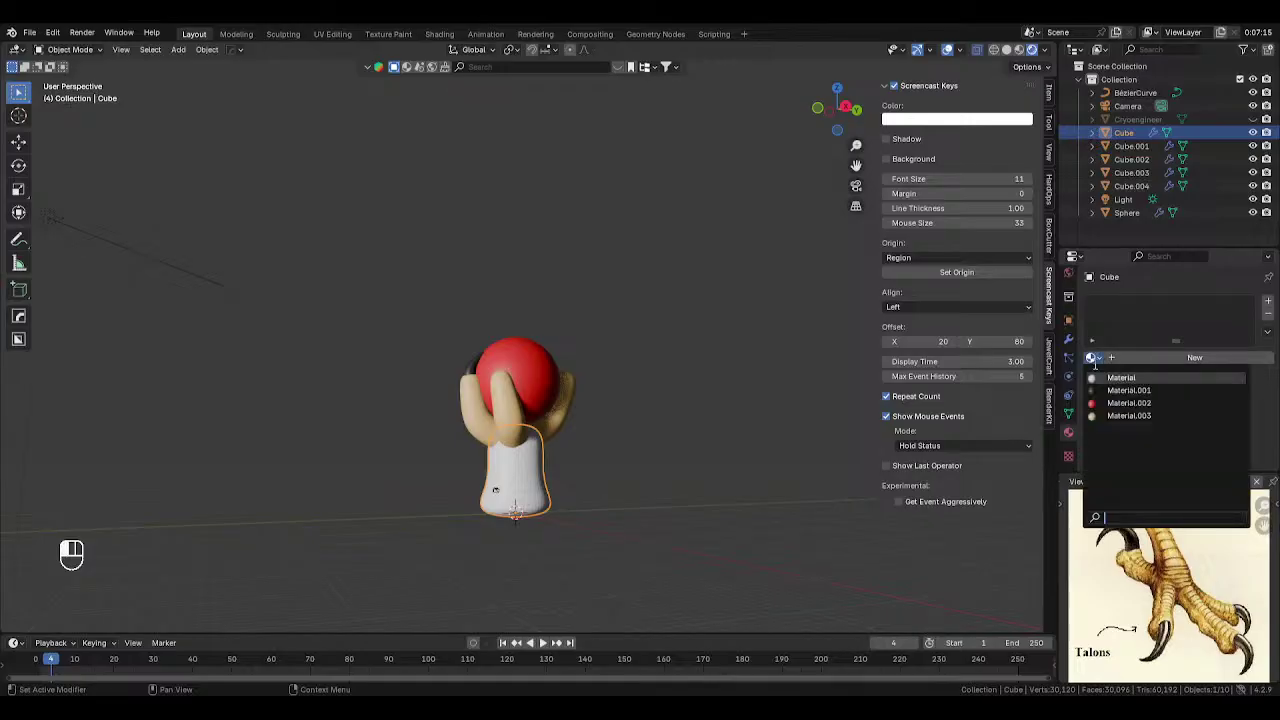
click(1116, 416)
click(700, 375)
- Duplicate the front claw and rotate the copy about -49 degrees around the 3D cursor on Z, onto the left arm's tip
scroll(591, 379, up, 1)
key(KP_1)
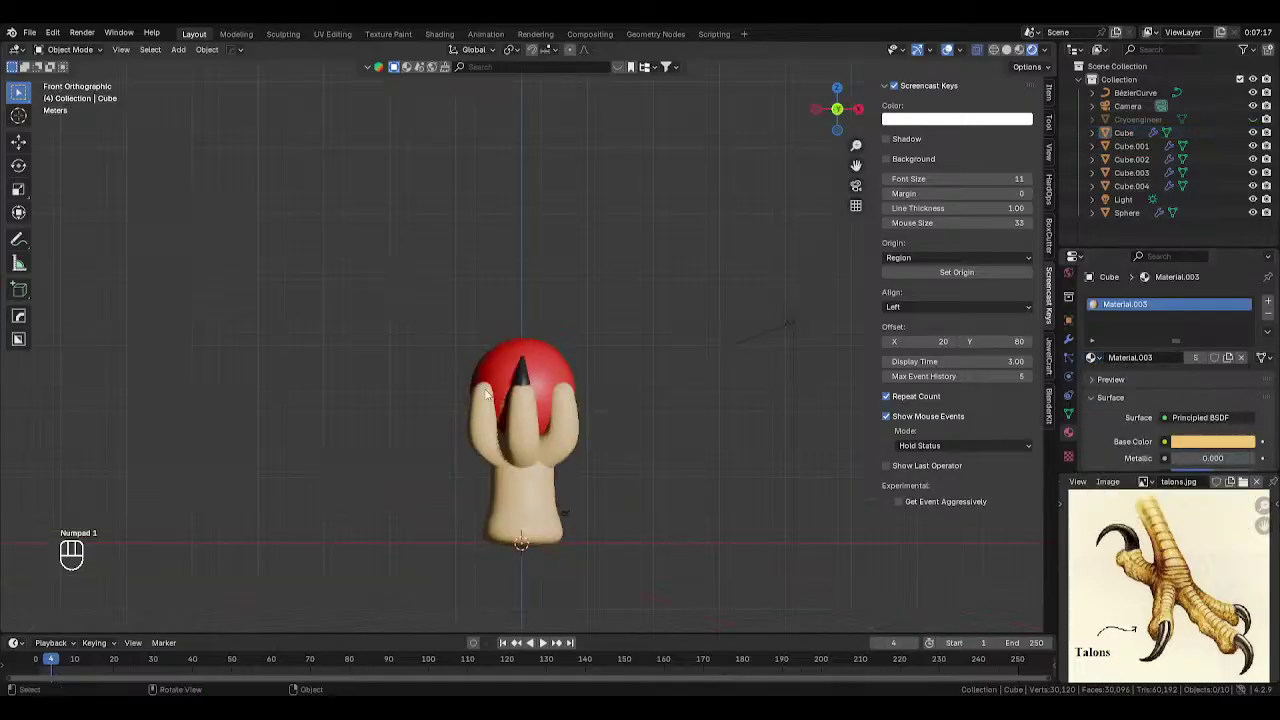
click(520, 374)
scroll(613, 374, up, 2)
scroll(613, 378, up, 1)
key(shift+d)
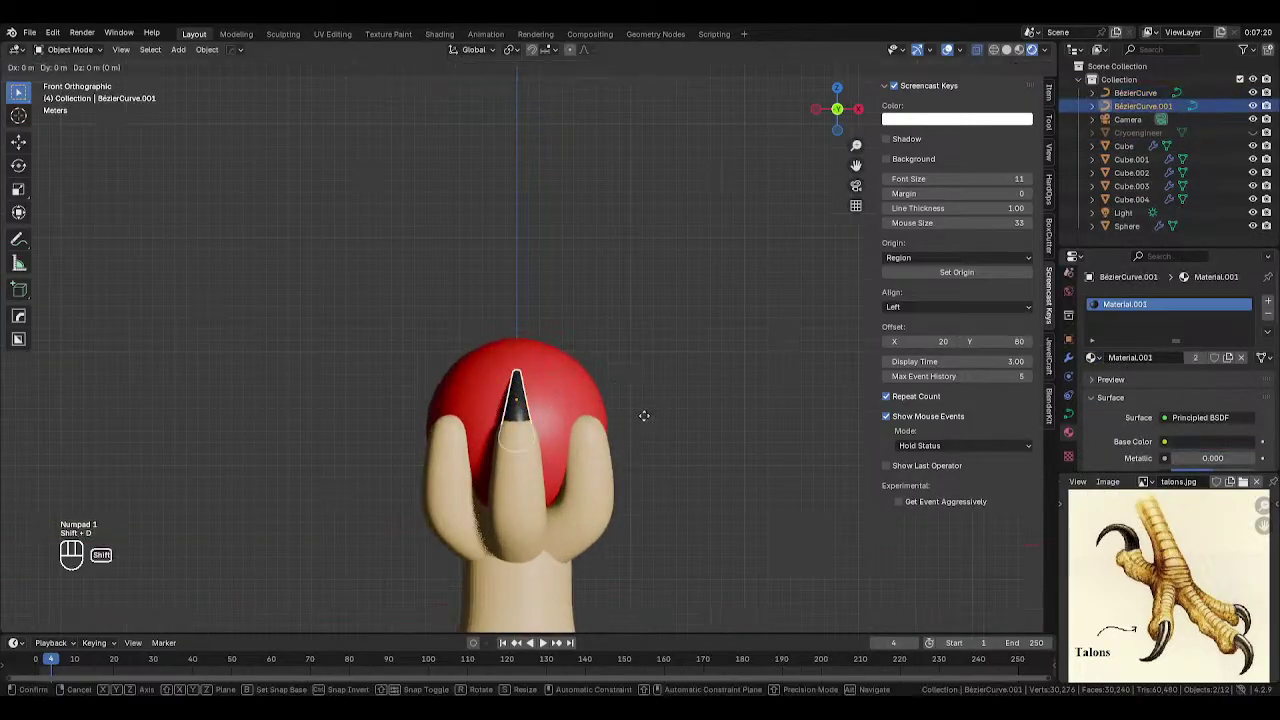
right_click(644, 415)
key(period)
click(740, 430)
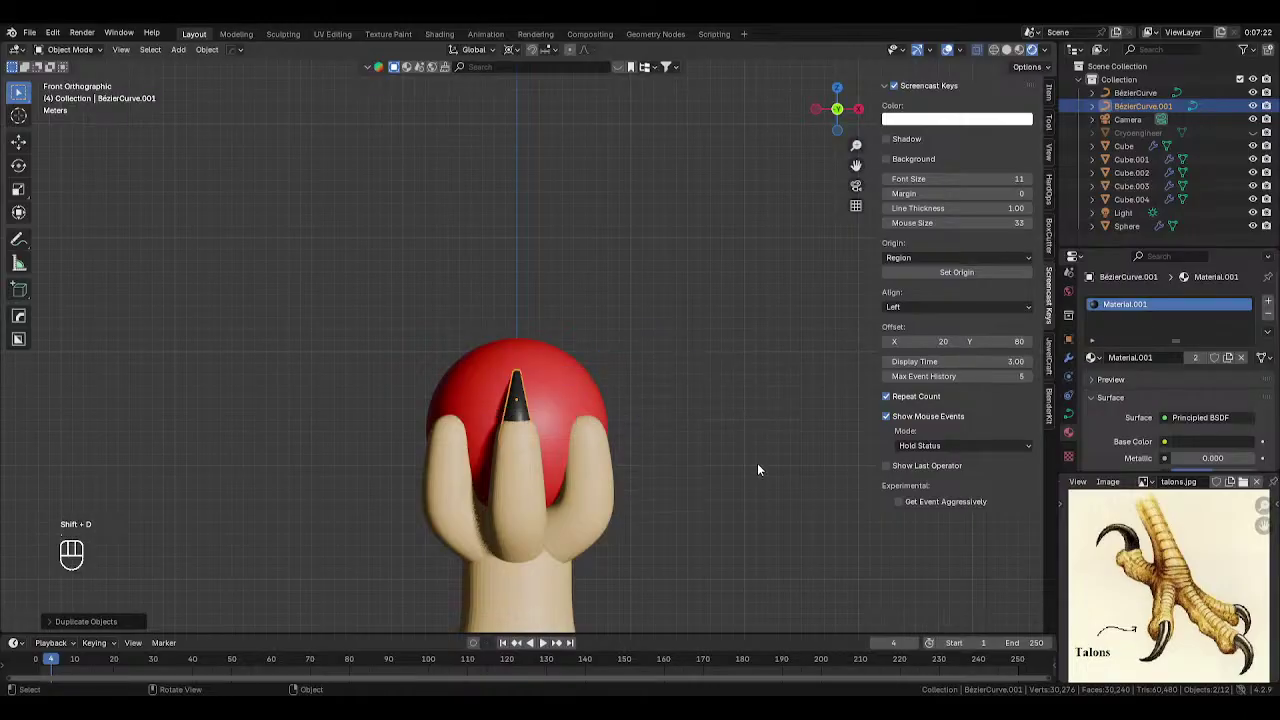
key(r)
key(z)
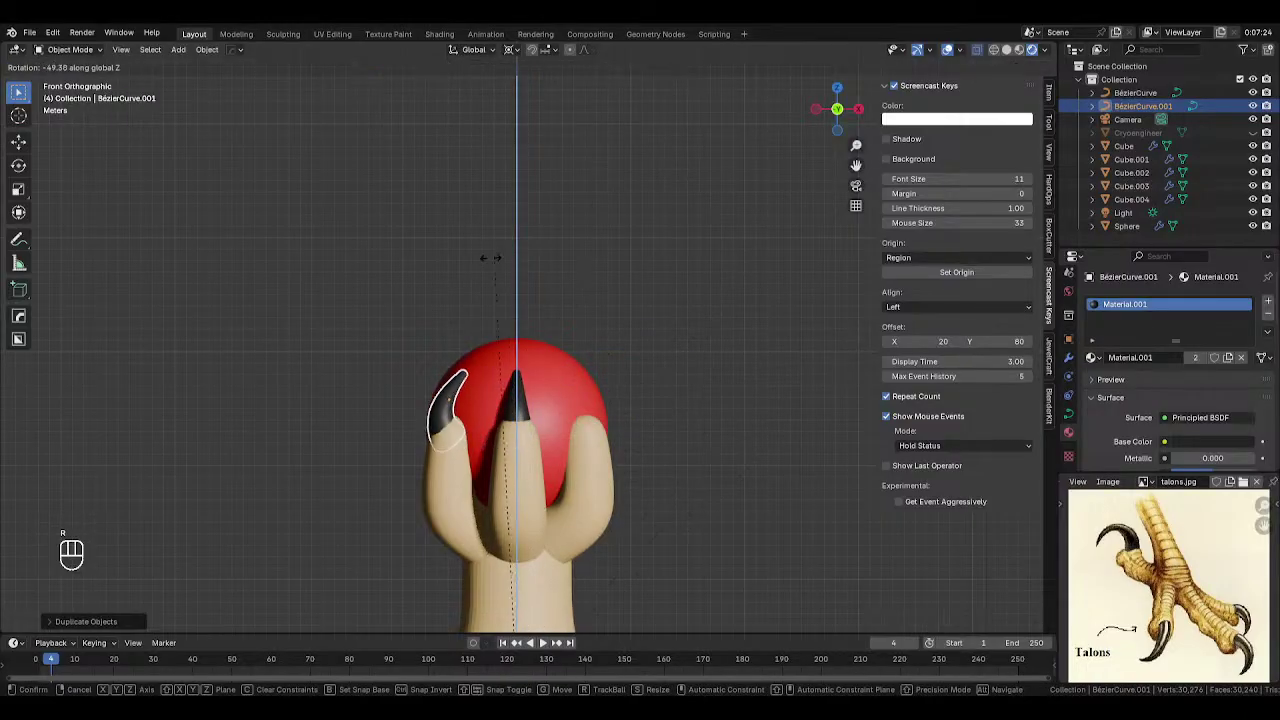
click(492, 262)
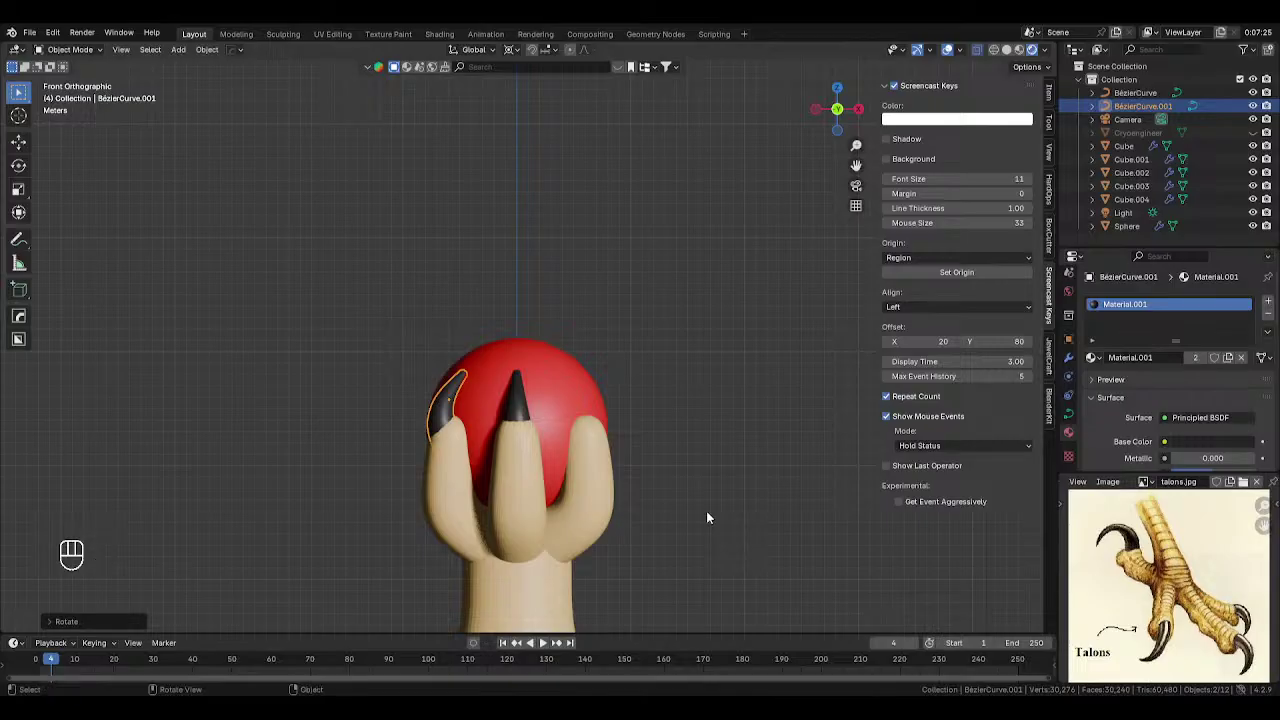
- Duplicate the left claw in place and try rotating the copy around the Z axis
key(shift+d)
key(r)
key(z)
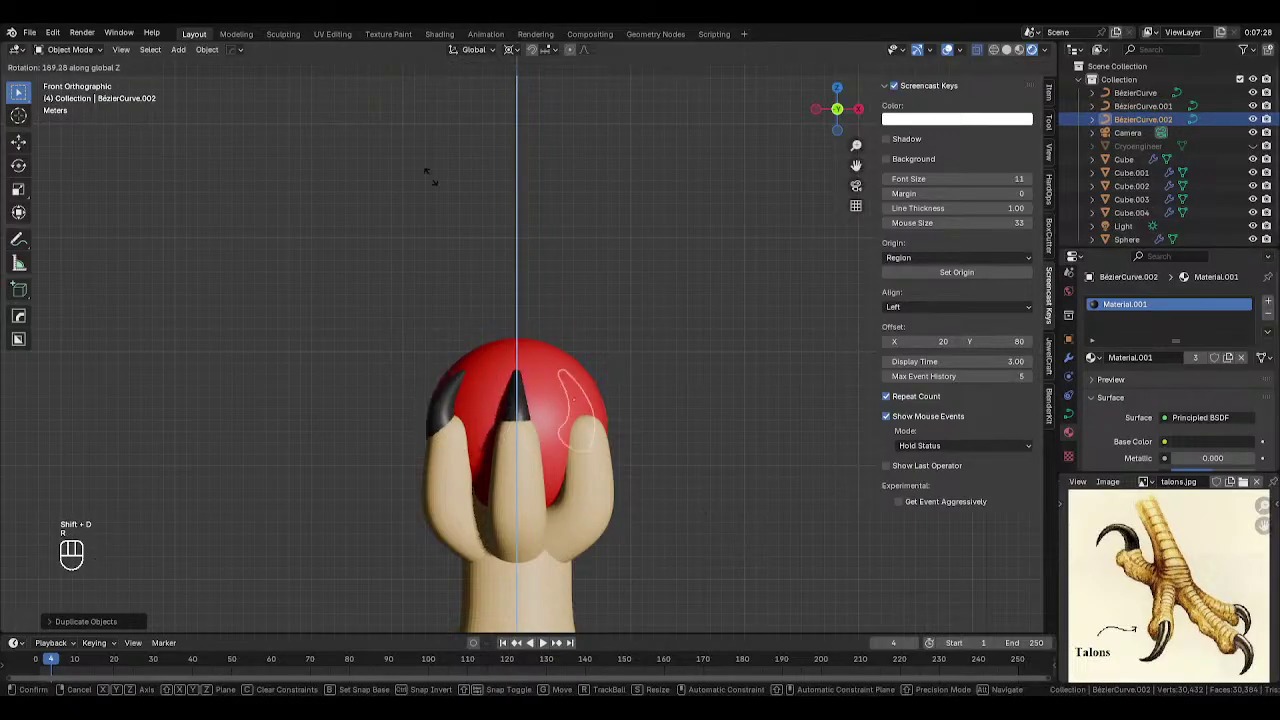
click(767, 482)
key(r)
key(z)
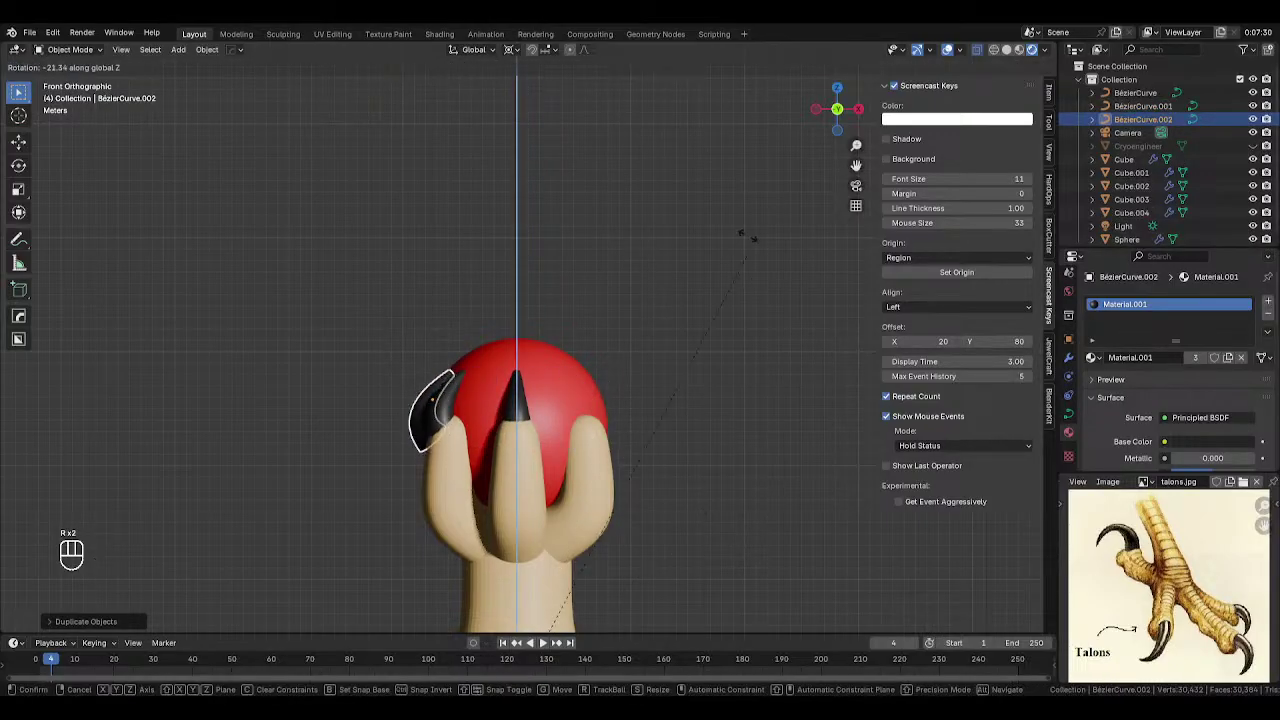
right_click(613, 518)
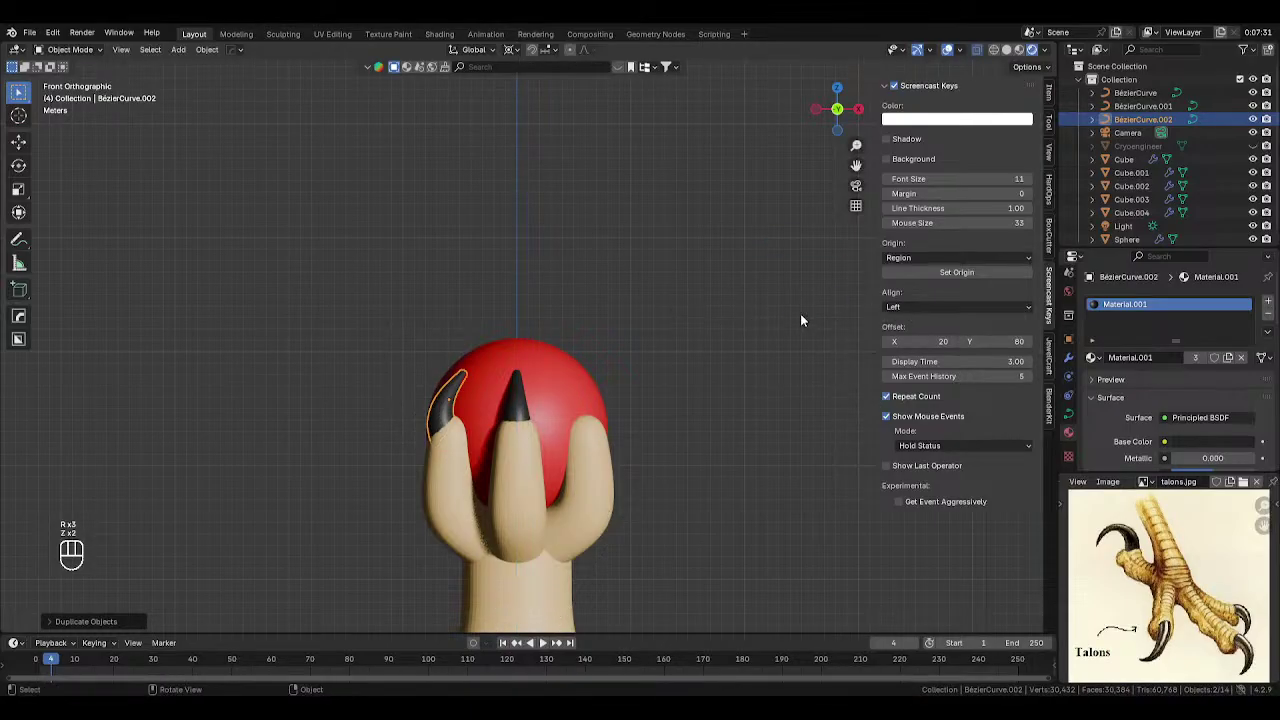
key(r)
key(z)
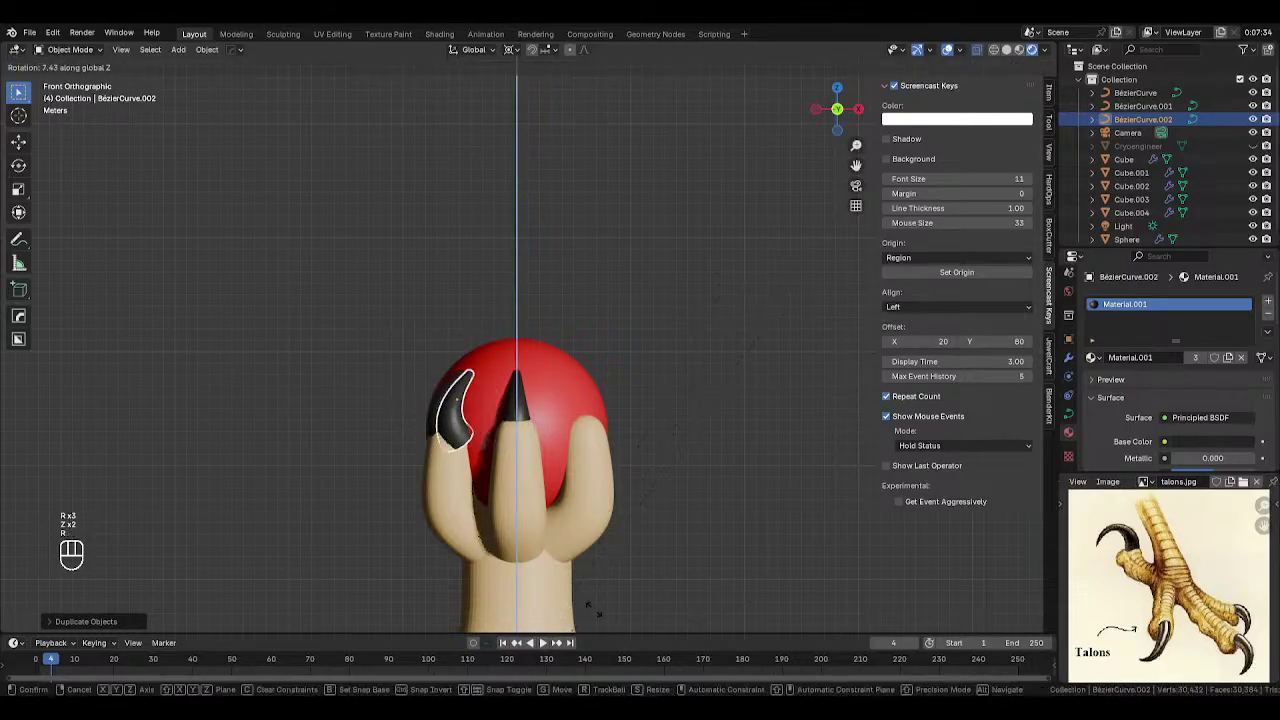
right_click(590, 607)
key(r)
key(z)
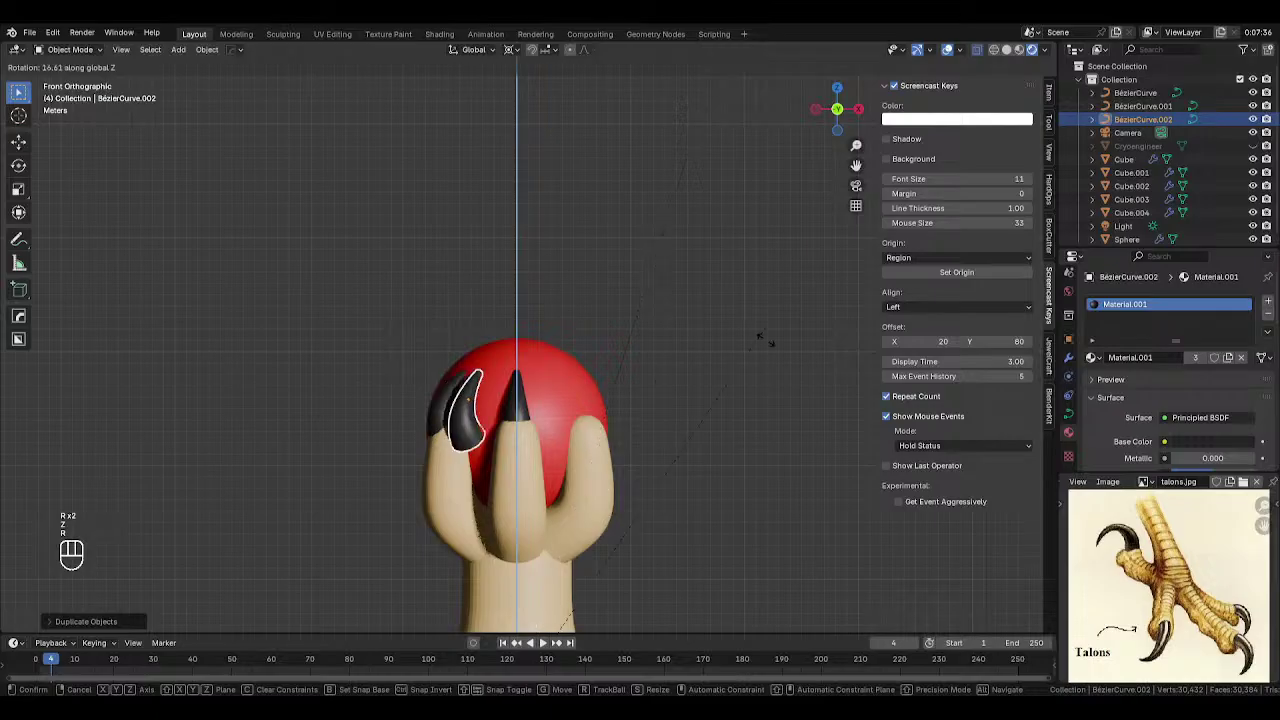
click(325, 475)
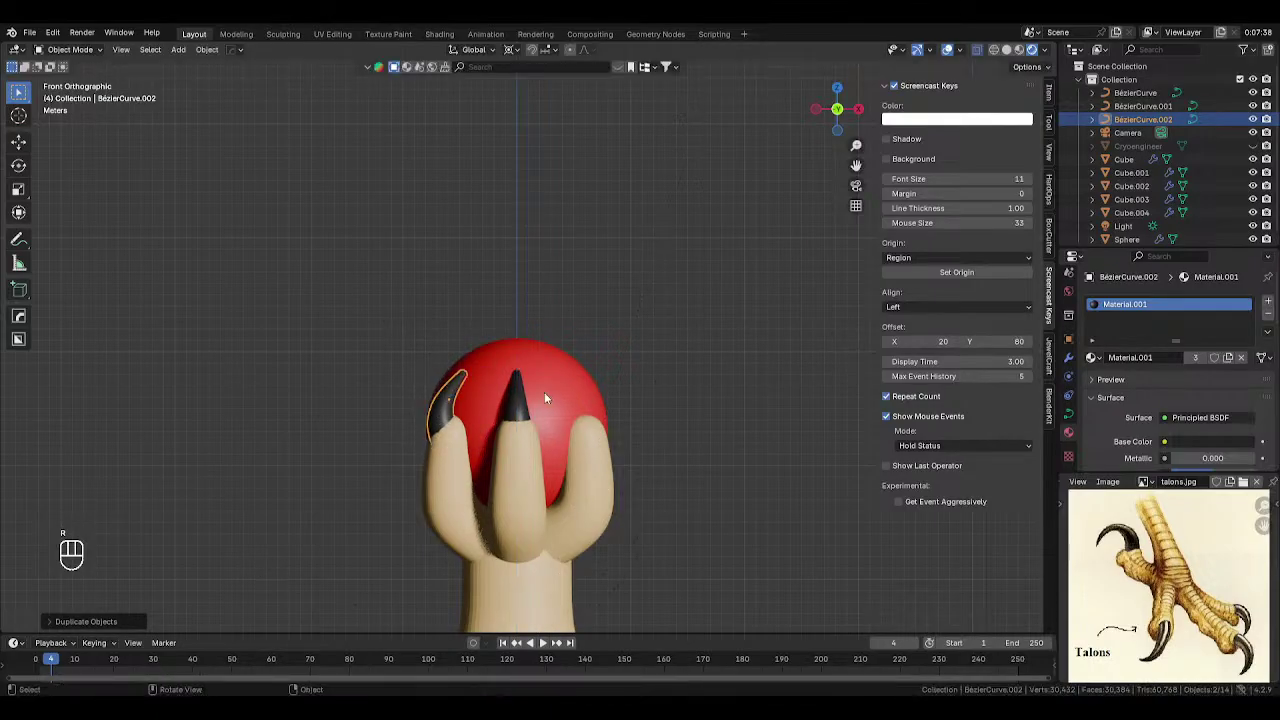
- Rotate the newest claw copy about 98 degrees around Z onto the right arm's tip
scroll(600, 386, down, 3)
key(r)
key(z)
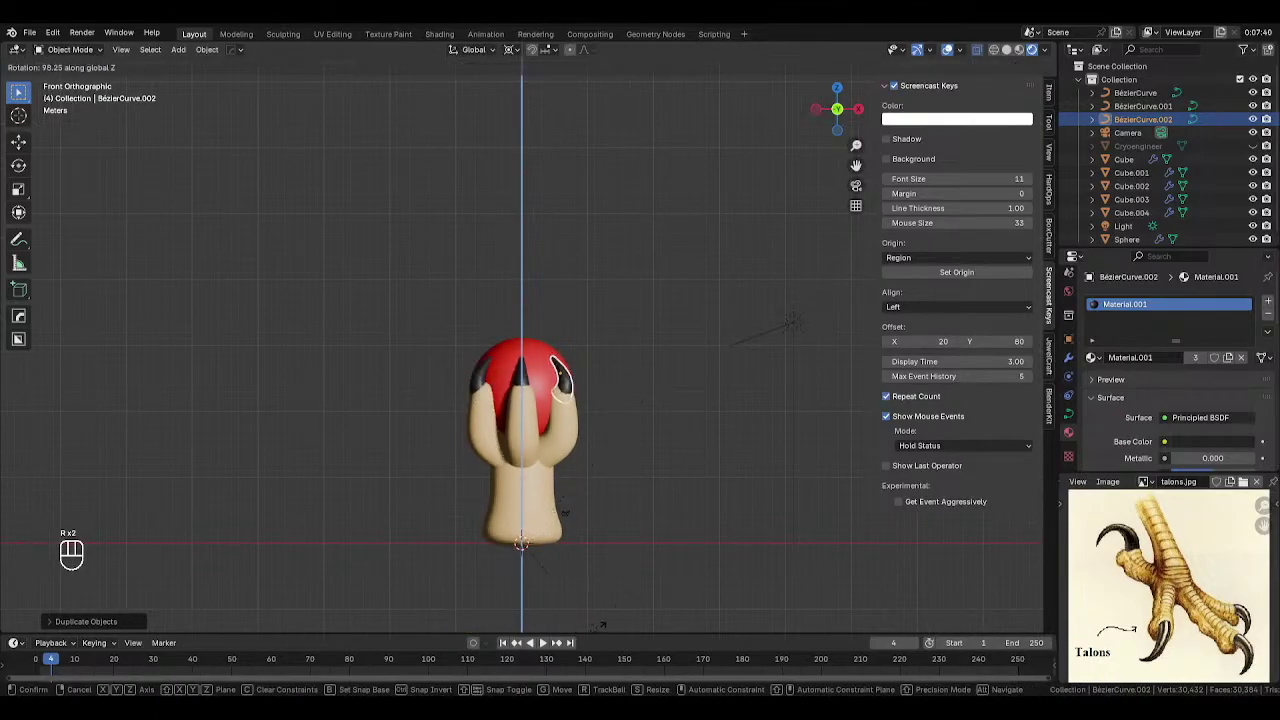
click(690, 400)
- Edit the front, left and right arms together and lower their tip vertices along the Z axis, then return to Object Mode
mouse_move(711, 367)
middle_down()
mouse_move(660, 354)
mouse_move(669, 344)
middle_up()
key(KP_1)
scroll(610, 374, up, 3)
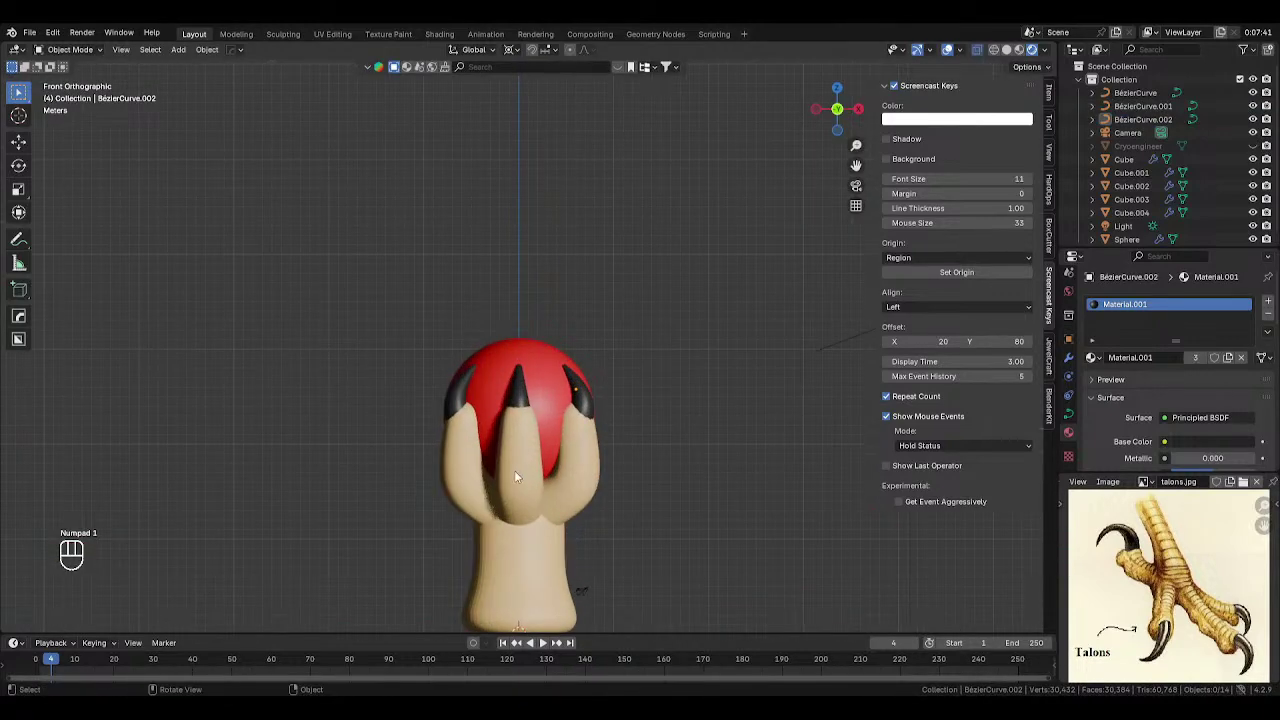
click(514, 470)
key(Tab)
click(721, 452)
key(Tab)
shift+click(452, 455)
shift+click(604, 443)
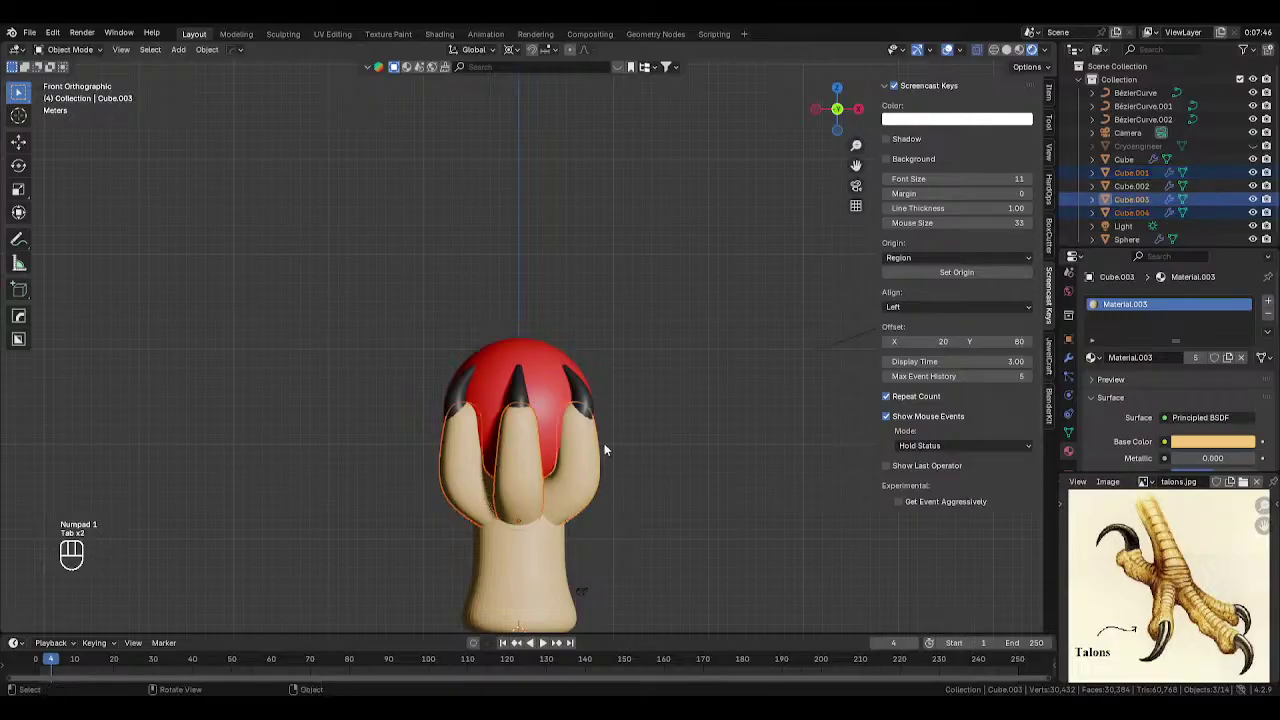
key(Tab)
key(alt+z)
key(alt+z)
scroll(680, 367, up, 2)
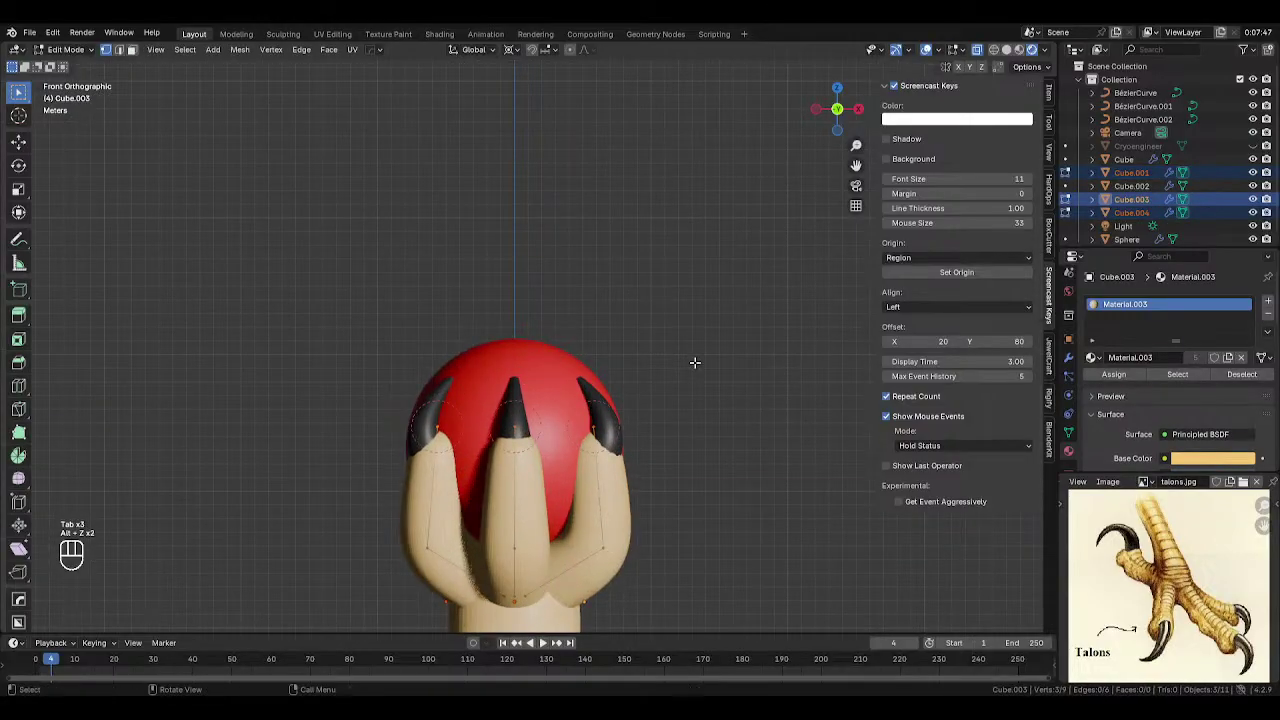
key(g)
key(z)
click(691, 383)
middle_drag(691, 383, 559, 429)
key(g)
right_click(551, 366)
key(Tab)
- Select all three claws and move them down along Z into the arm tips
click(559, 430)
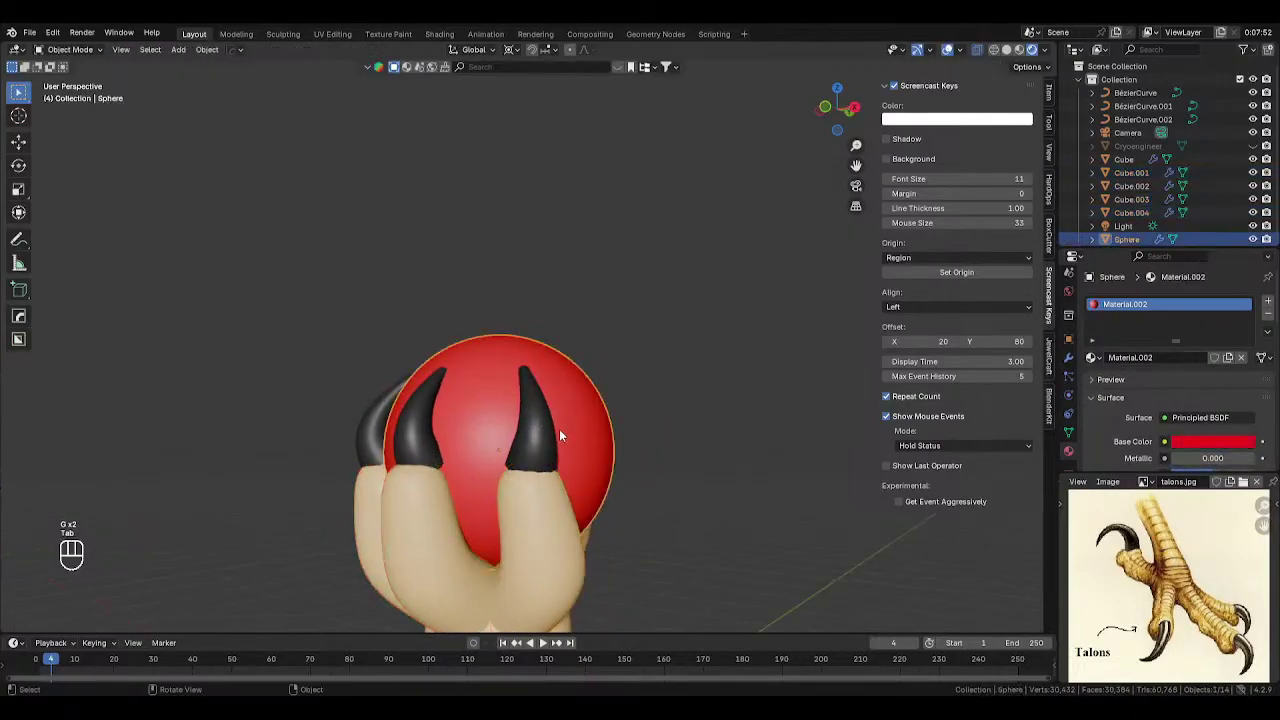
click(540, 431)
shift+click(391, 431)
shift+click(373, 437)
click(422, 415)
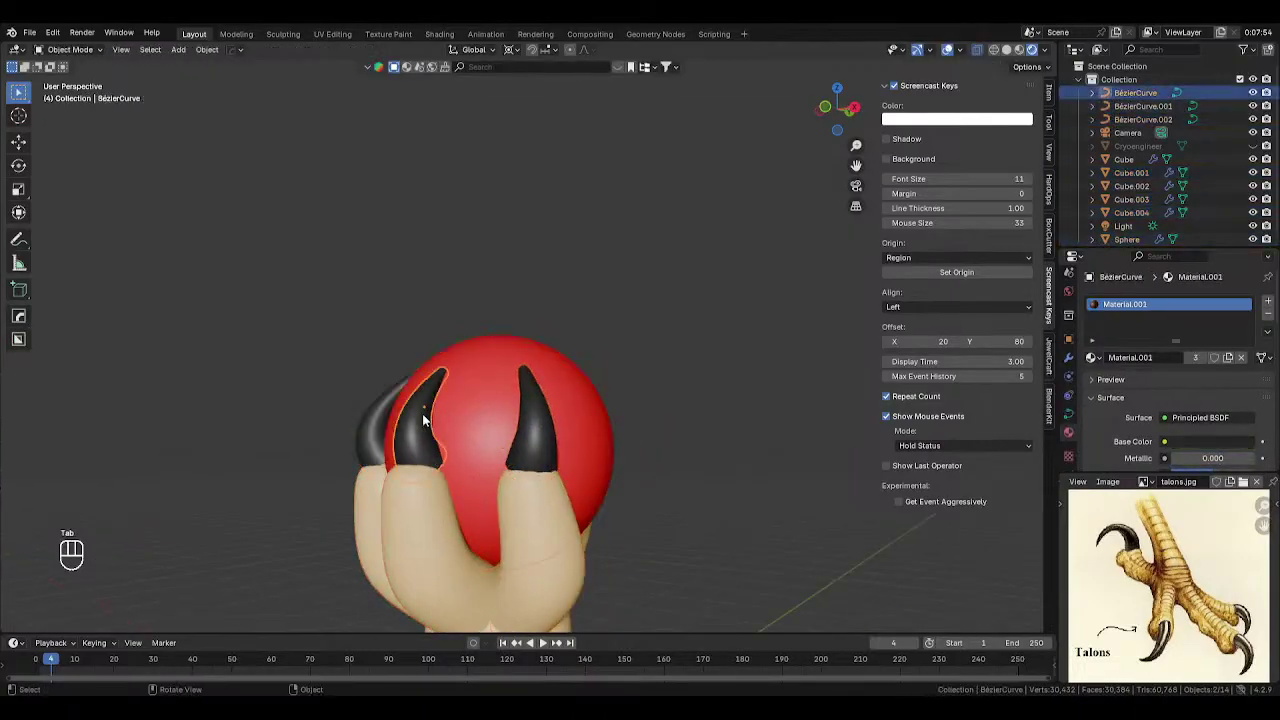
shift+click(378, 431)
shift+click(538, 443)
key(g)
key(z)
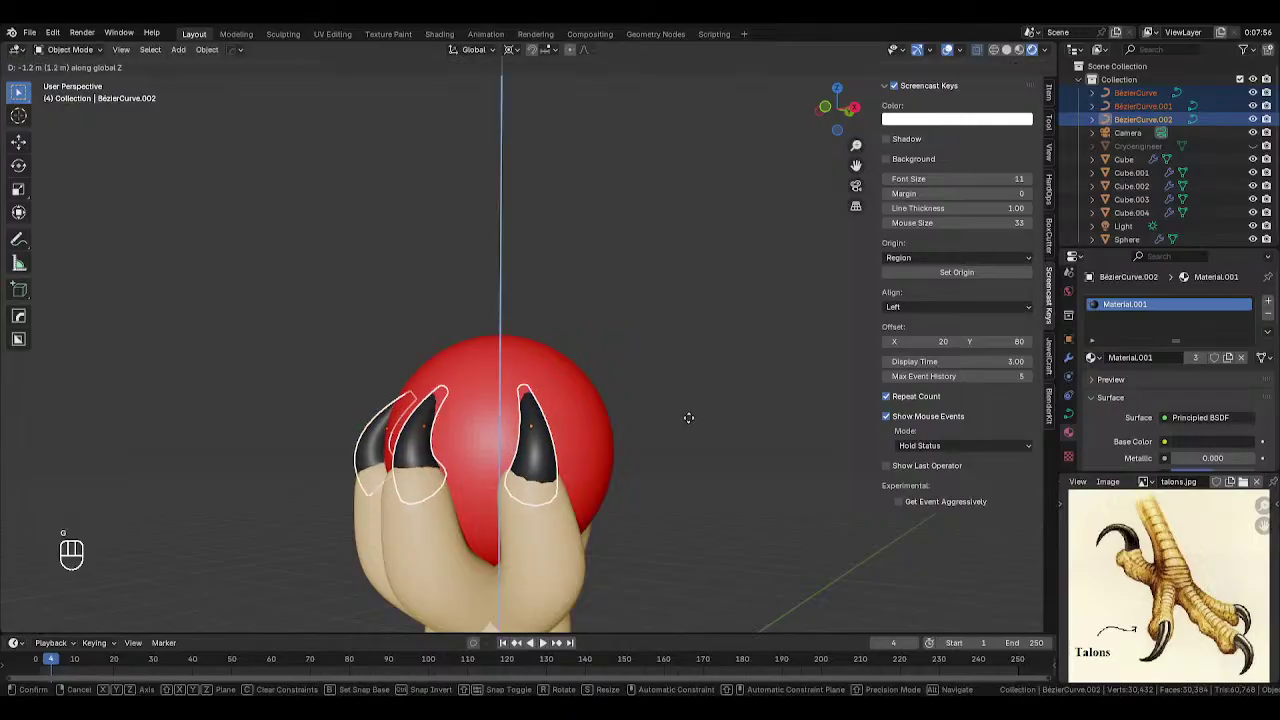
click(718, 406)
click(718, 401)
- Switch the viewport from rendered preview to solid shading
scroll(694, 362, down, 3)
middle_drag(692, 359, 748, 362)
key(KP_1)
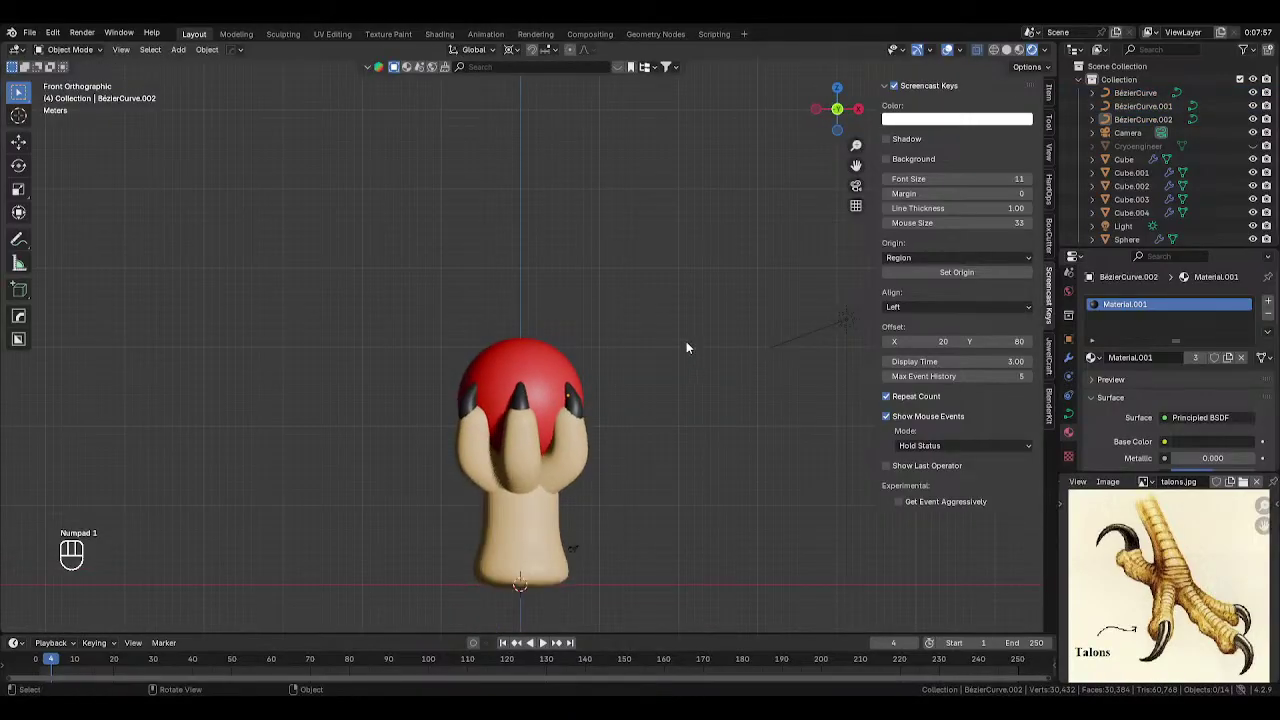
scroll(668, 380, down, 1)
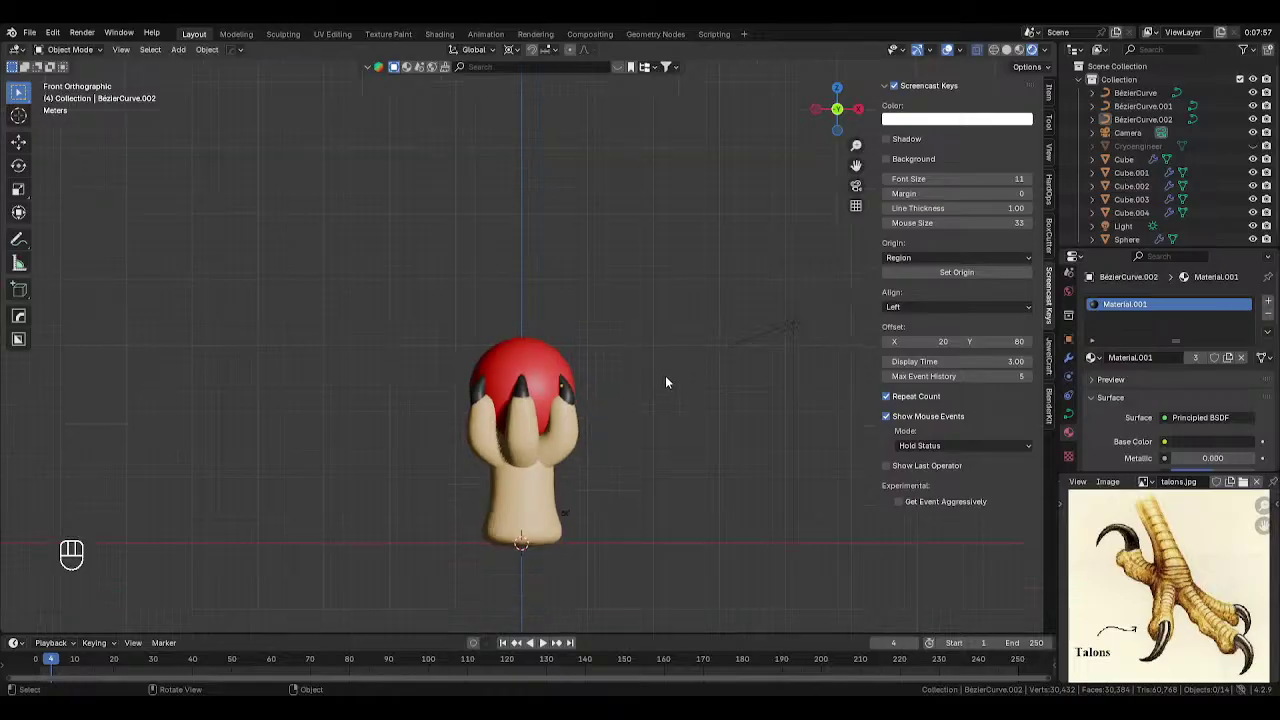
middle_drag(622, 354, 666, 361)
middle_drag(521, 364, 600, 366)
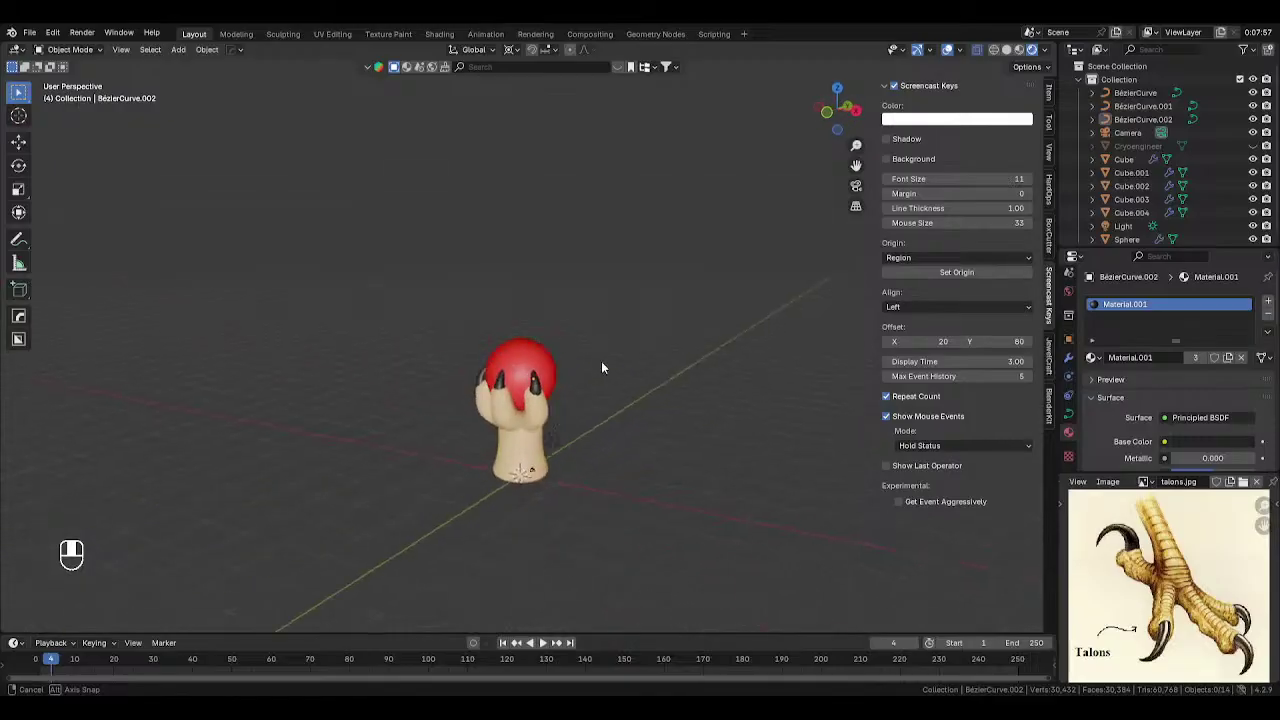
key(z)
key(alt+z)
middle_drag(625, 440, 706, 278)
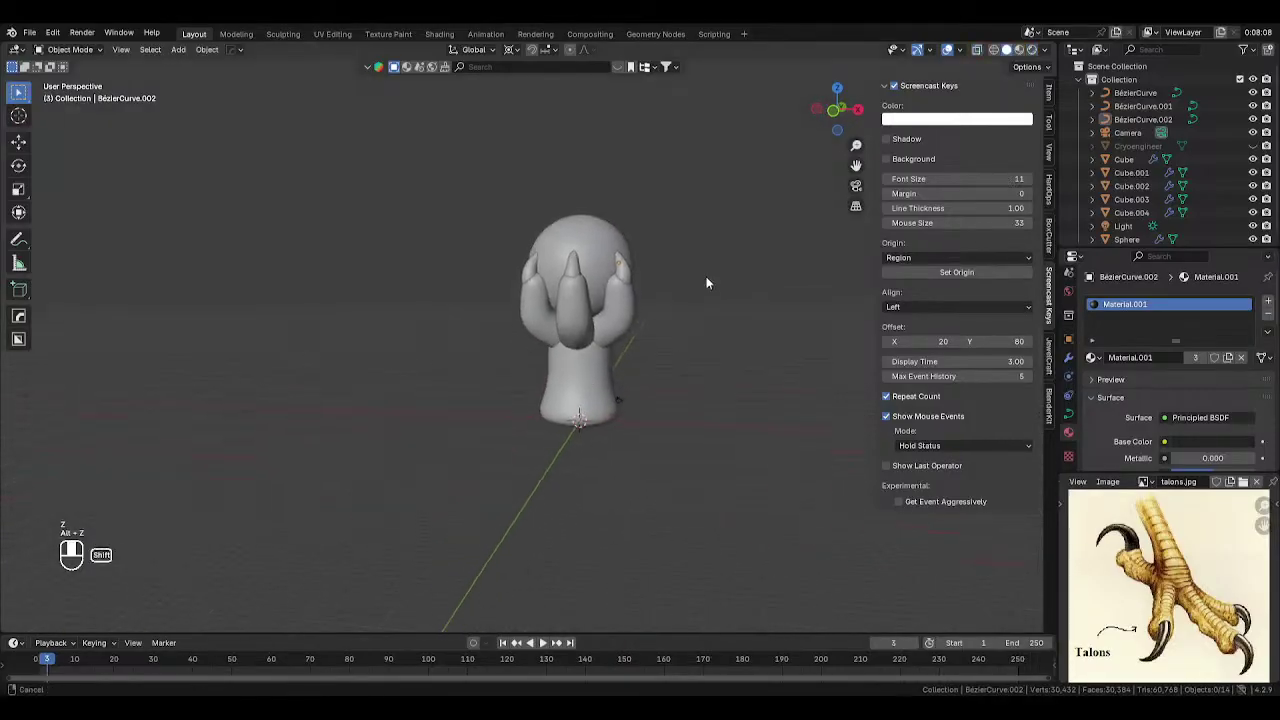
- Edit the base column in front X-ray view and subdivide the edge between its middle and top vertices
click(558, 405)
key(KP_1)
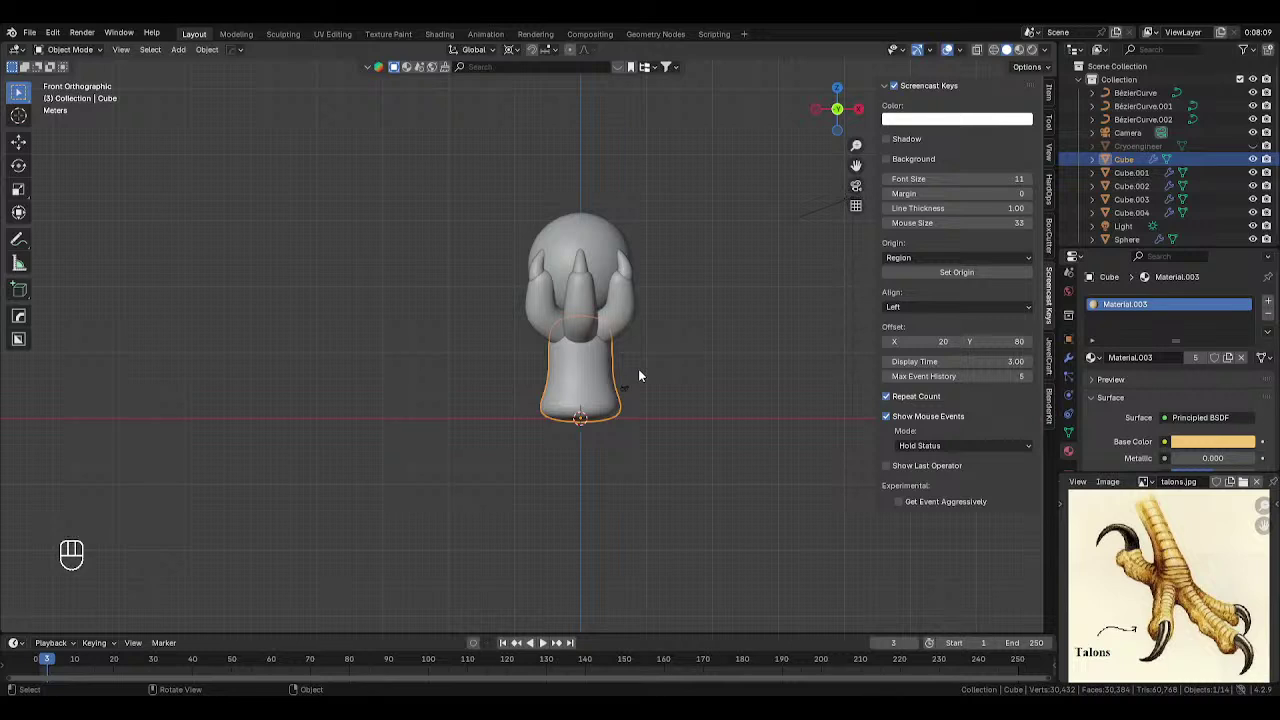
key(Tab)
scroll(588, 300, up, 3)
key(alt+z)
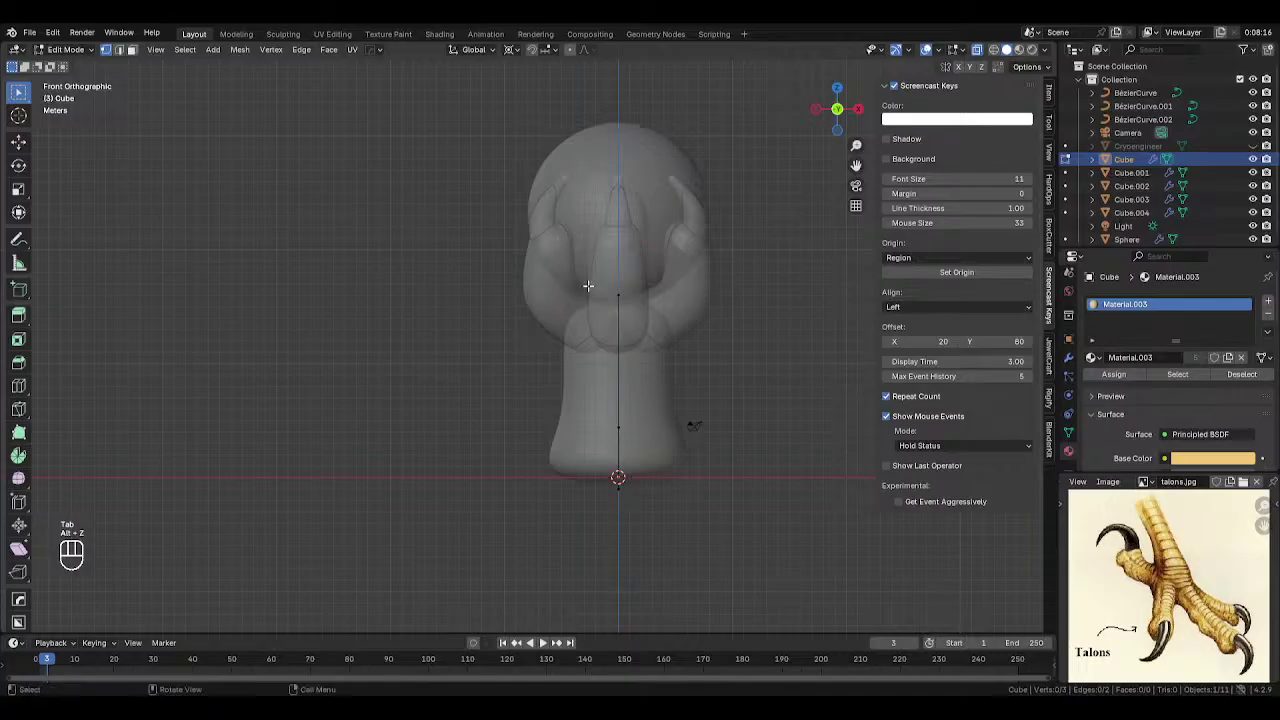
drag(586, 394, 660, 432)
drag(565, 224, 697, 429)
right_click(762, 345)
click(762, 345)
- Shrink the skin radius at the two middle vertices of the base column to slim its neck
drag(561, 346, 672, 435)
key(s)
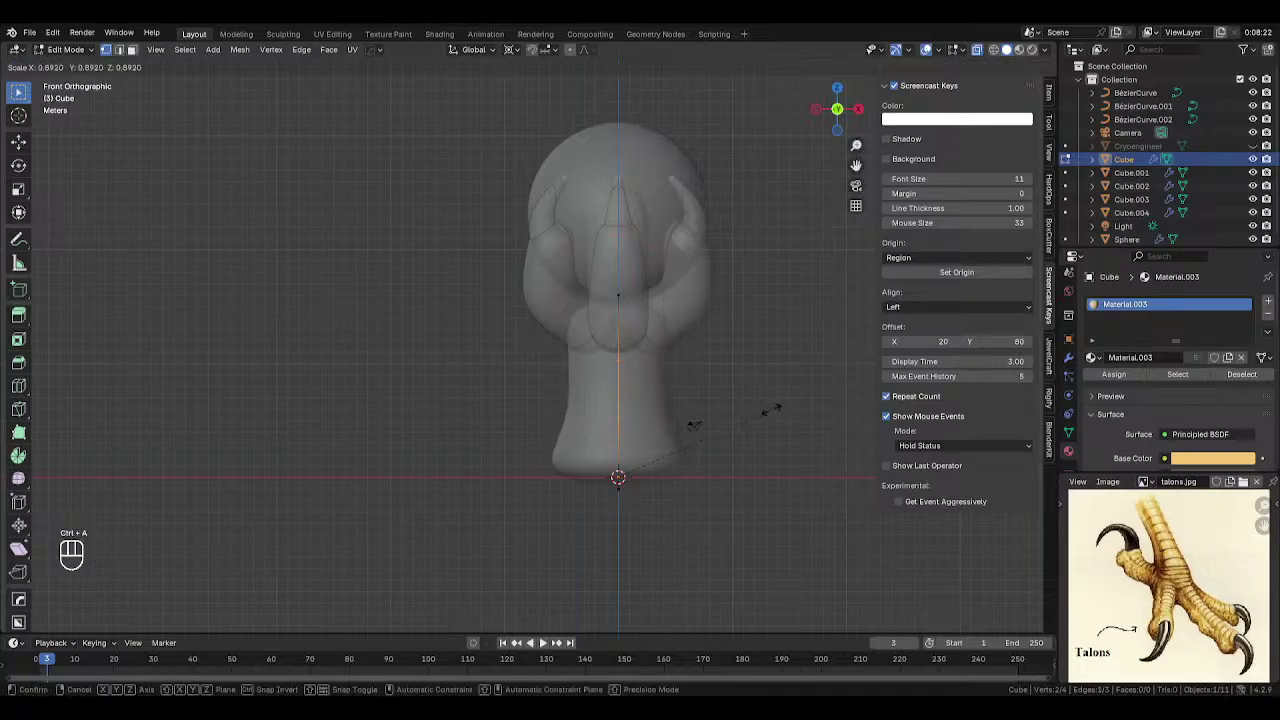
click(740, 417)
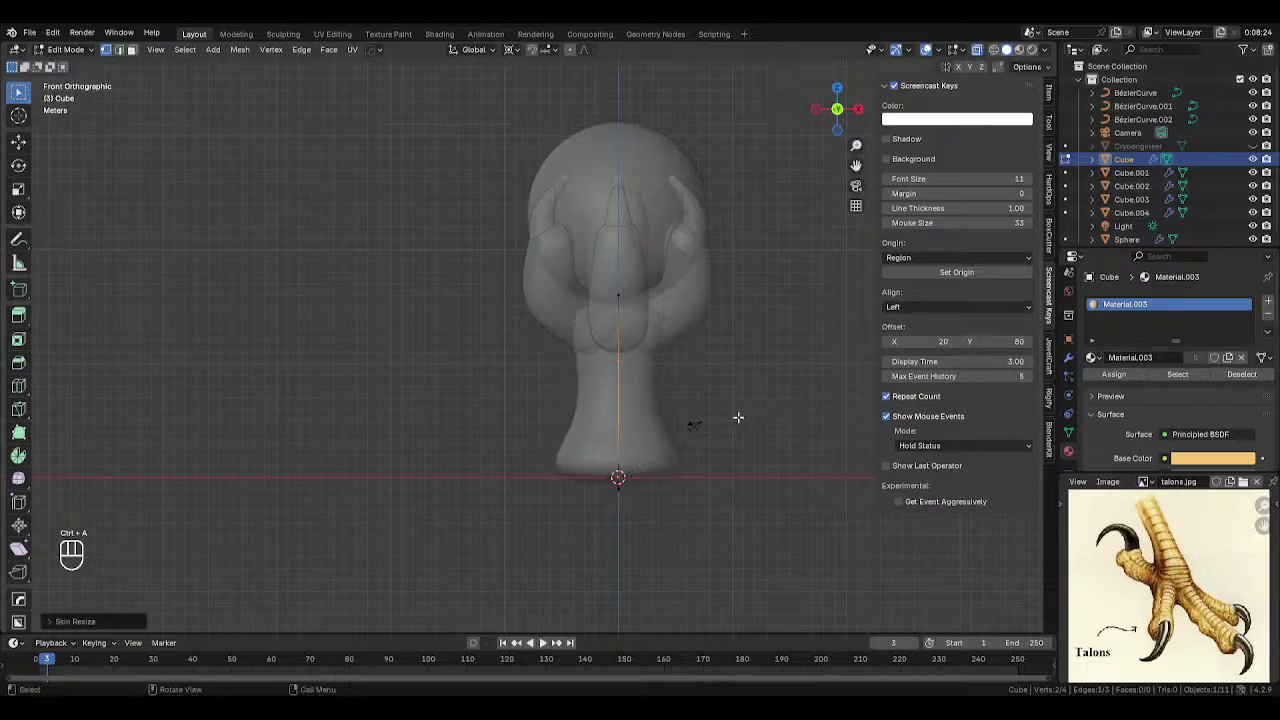
- Slightly reduce the skin radius at the column's bottom vertex, then return to Object Mode with X-ray off
drag(548, 477, 740, 516)
key(ctrl+a)
click(789, 514)
key(Tab)
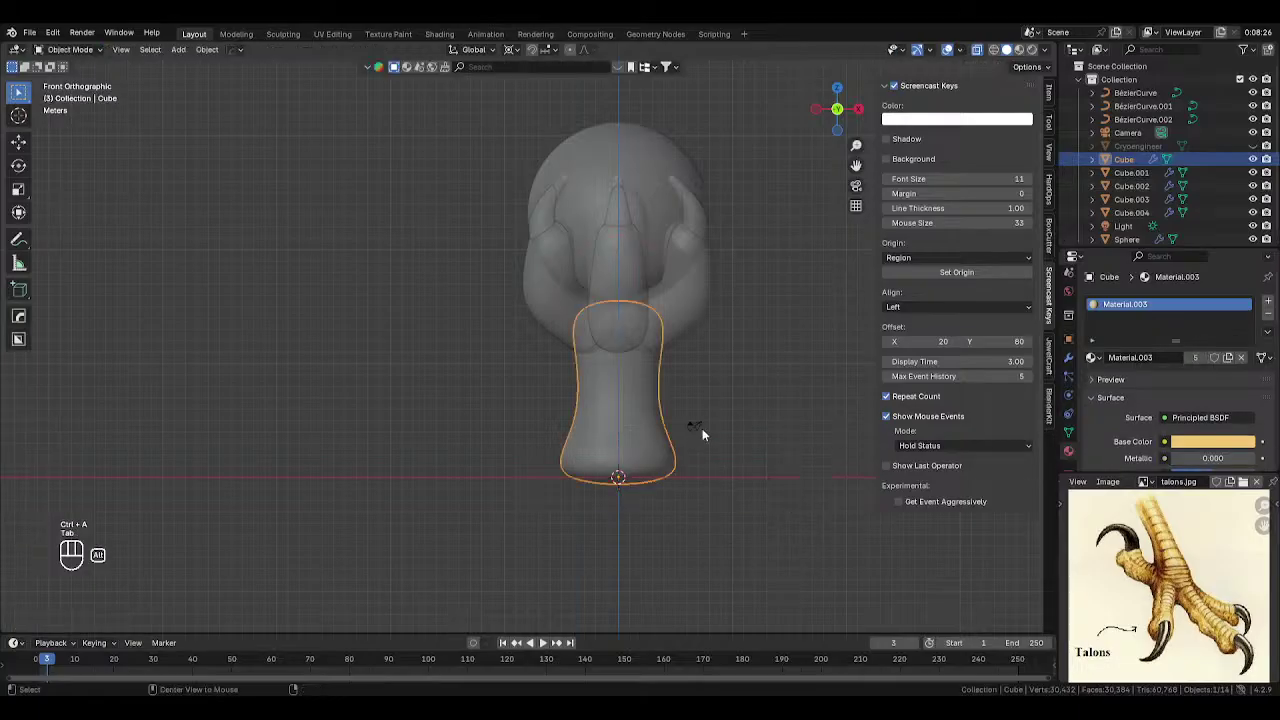
key(alt+z)
middle_drag(772, 378, 665, 362)
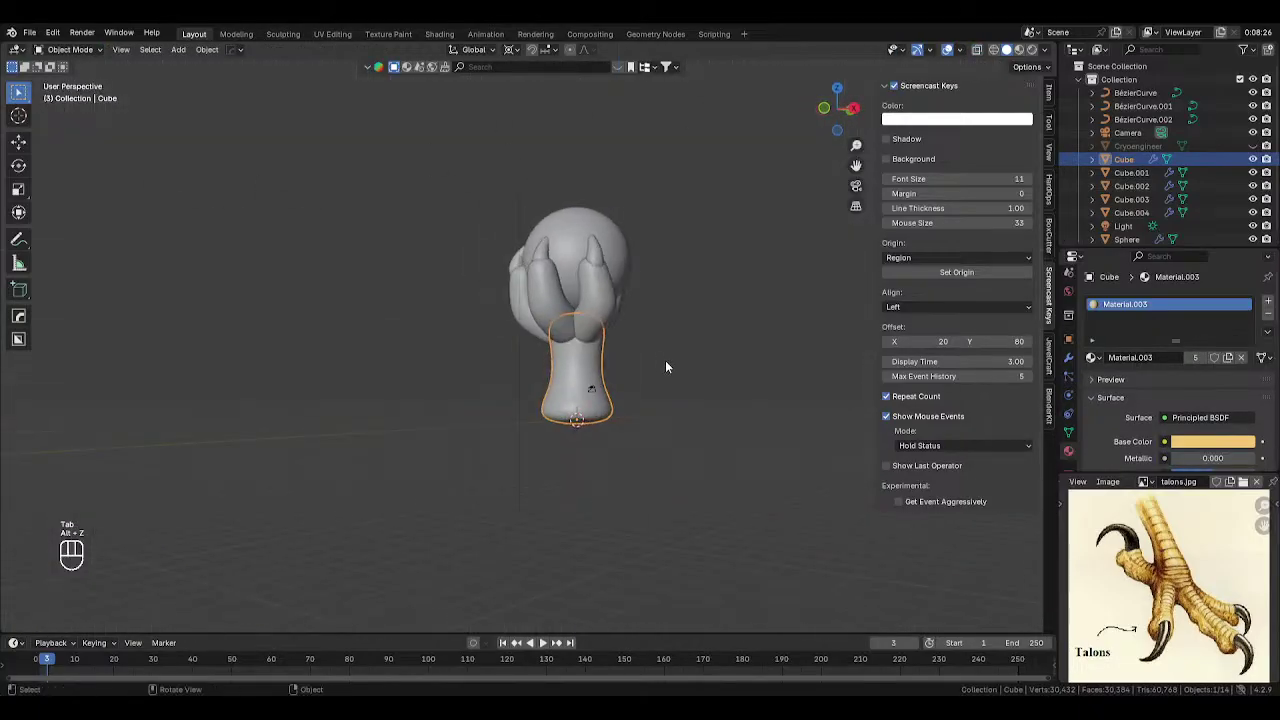
- Scale the skin radius at the column's top vertex to about 0.90 and return to solid Object Mode view
key(KP_1)
key(Tab)
key(alt+z)
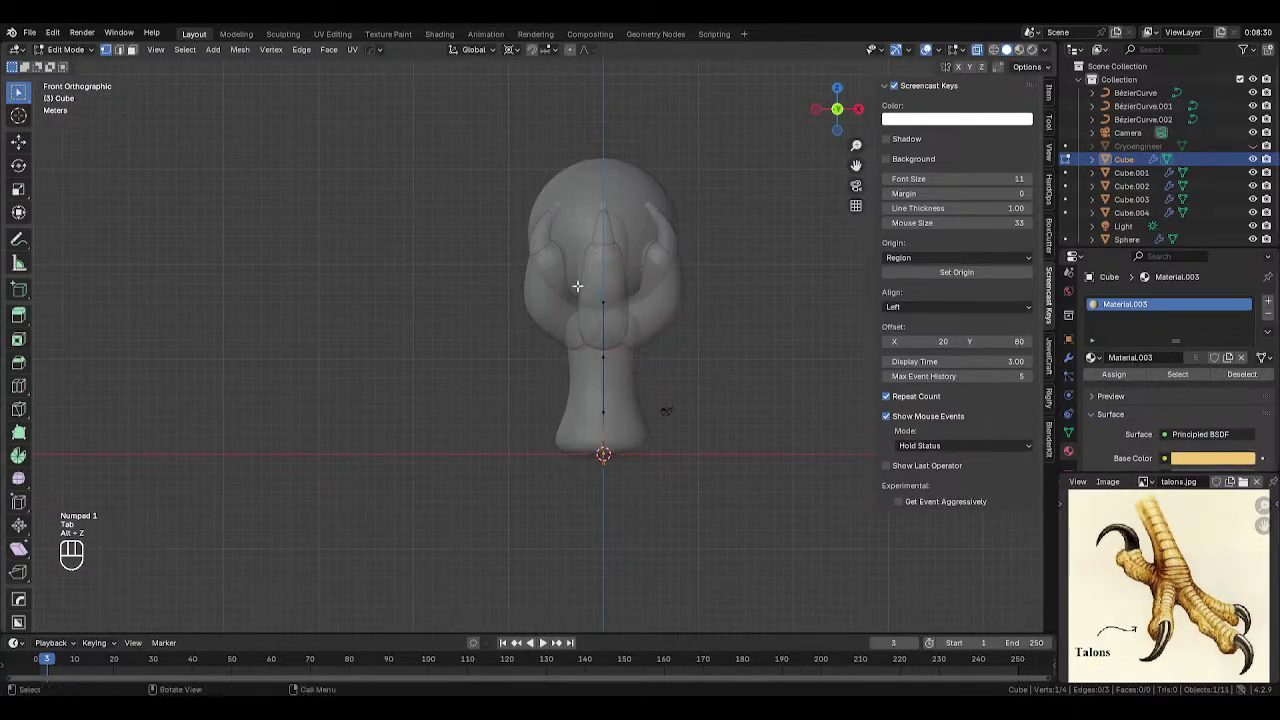
key(s)
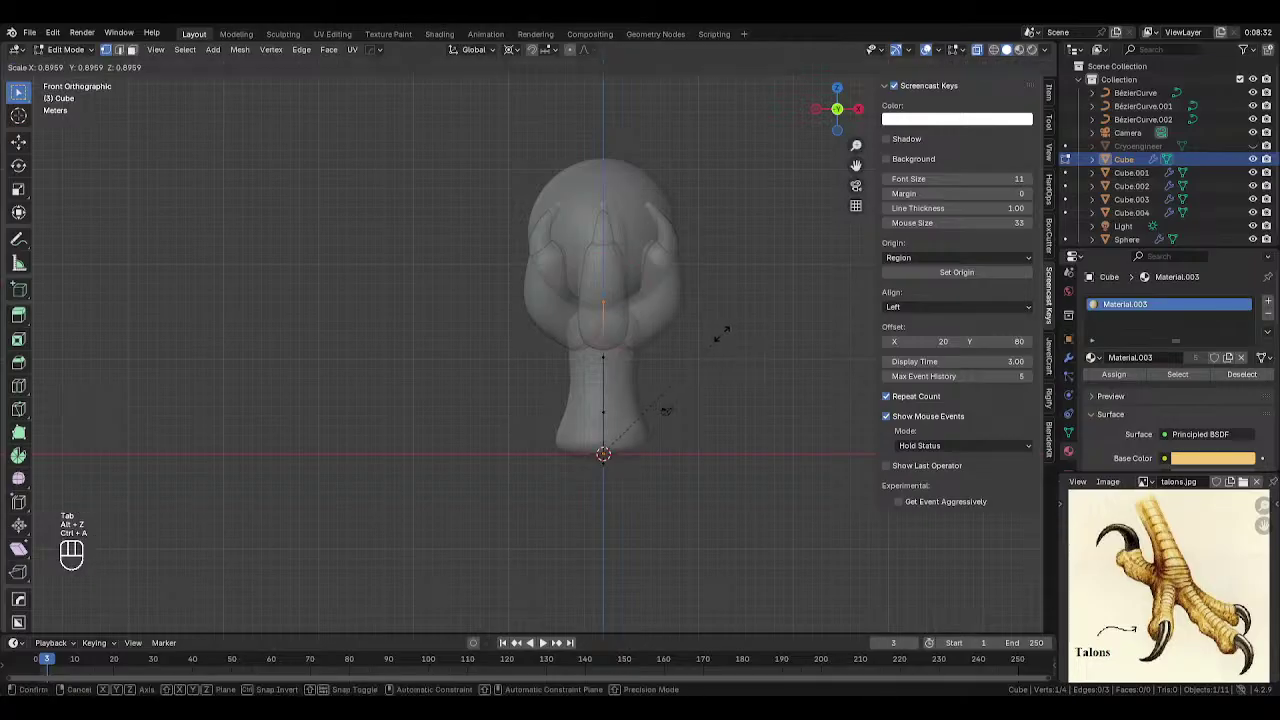
click(722, 333)
key(Tab)
key(alt+z)
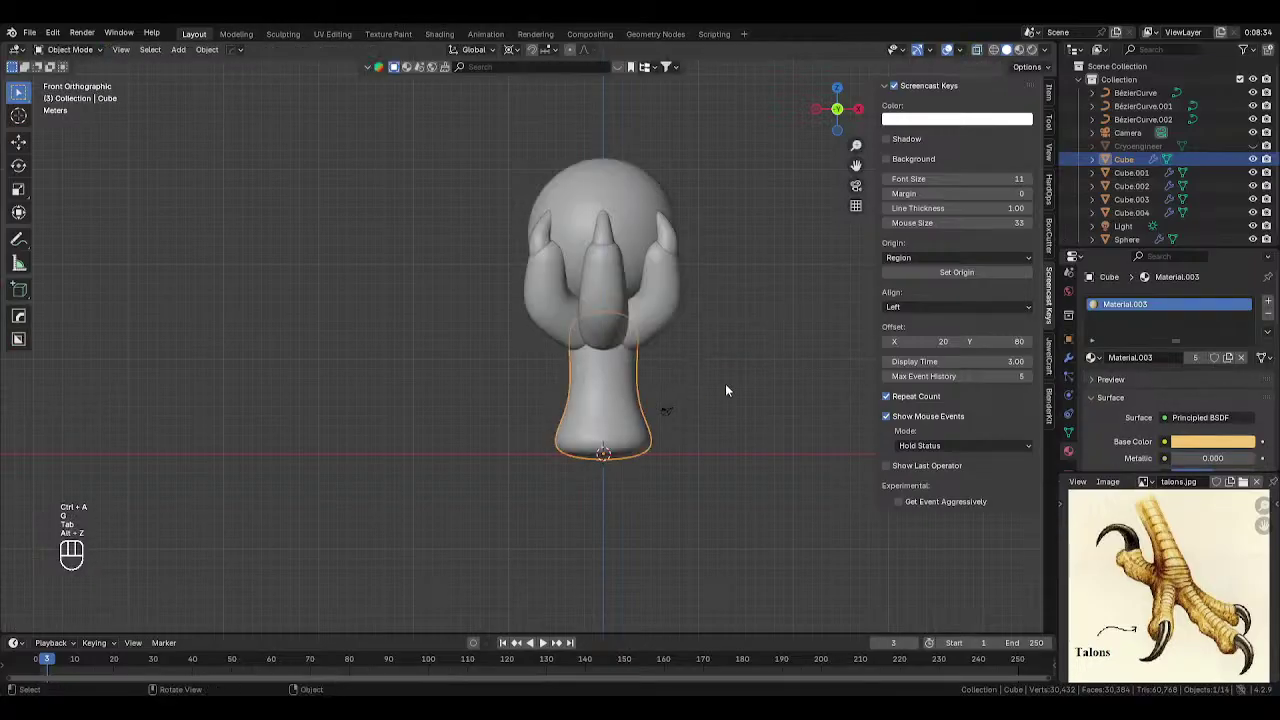
- Convert the base column with its Skin and Subdivision modifiers to a mesh and check its geometry in Edit Mode
mouse_move(725, 383)
middle_down()
mouse_move(556, 374)
mouse_move(724, 382)
middle_up()
key(Tab)
key(Tab)
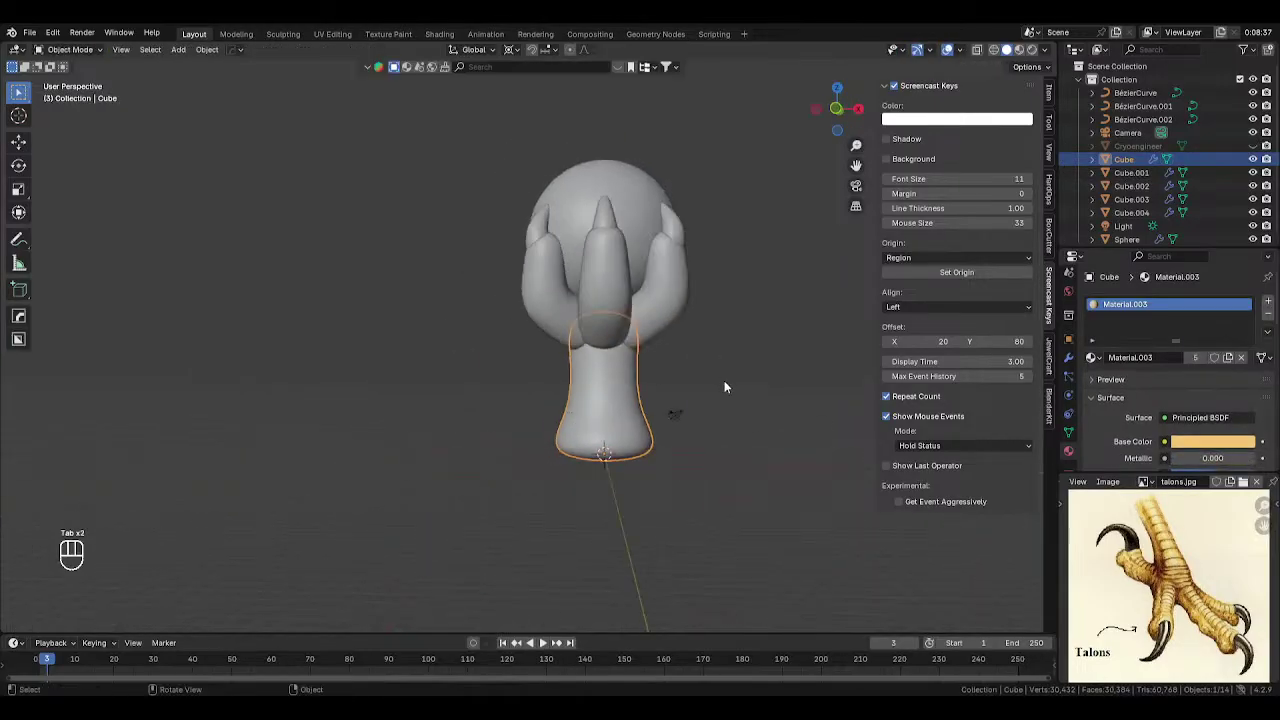
key(KP_1)
click(1068, 357)
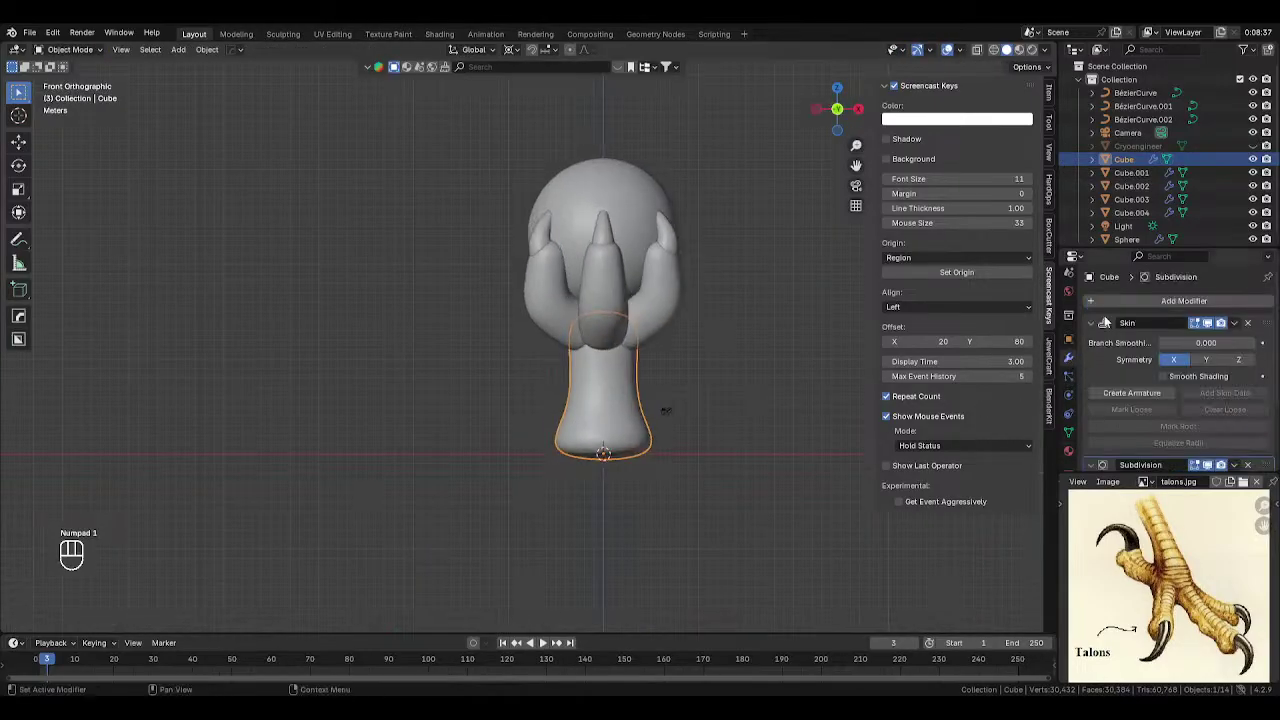
right_click(549, 334)
mouse_move(560, 380)
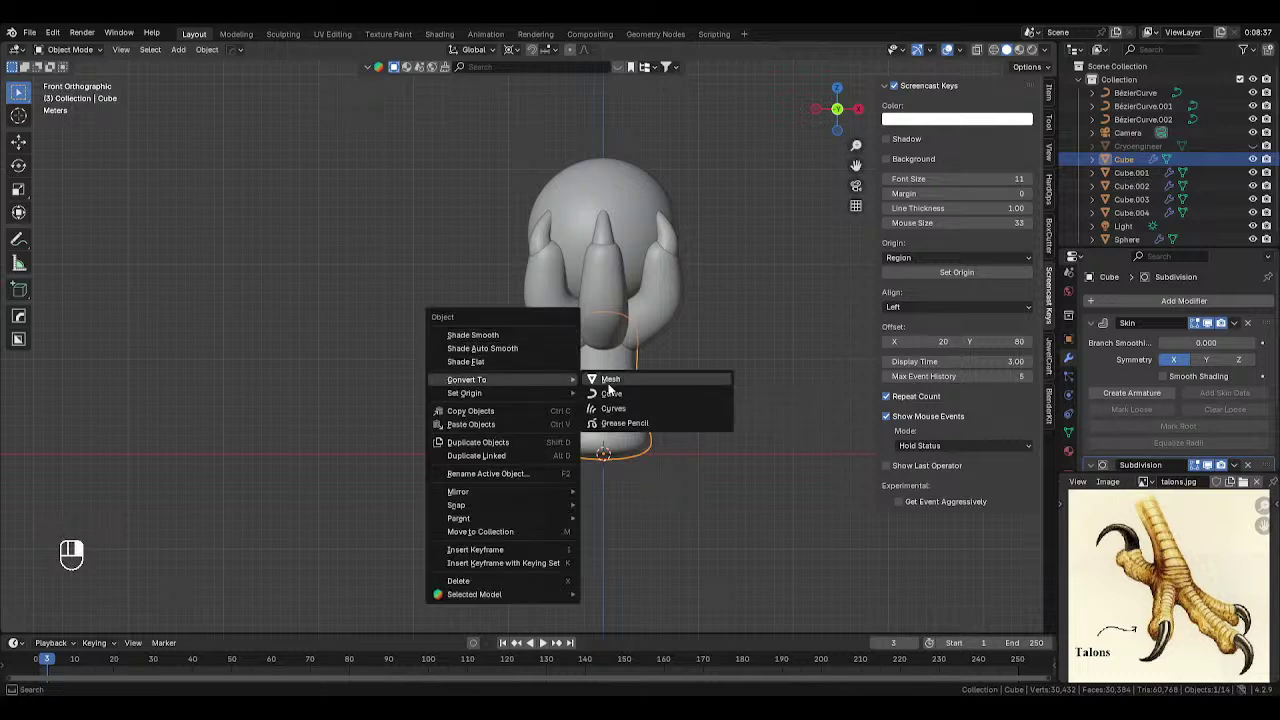
click(608, 381)
click(512, 348)
key(Tab)
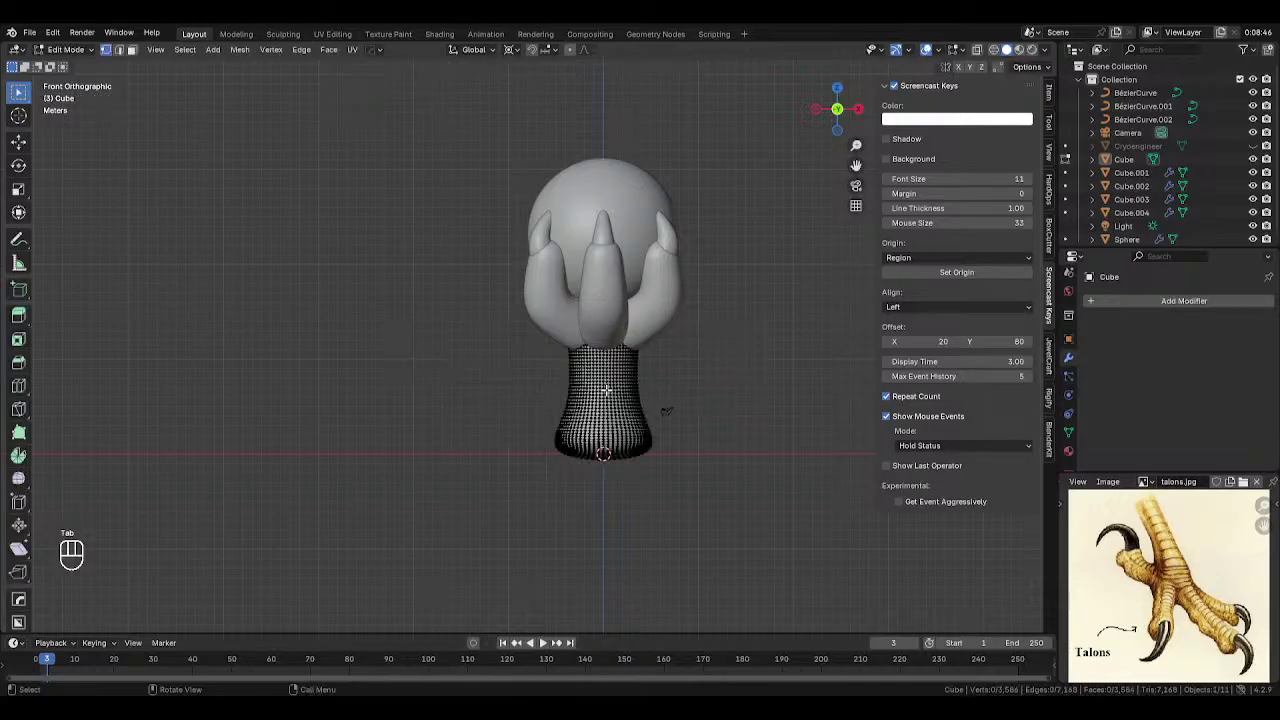
key(Tab)
- Apply the base column's rotation and scale, and set its origin to its geometry
shift+middle_drag(602, 401, 510, 400)
scroll(510, 396, up, 1)
click(502, 403)
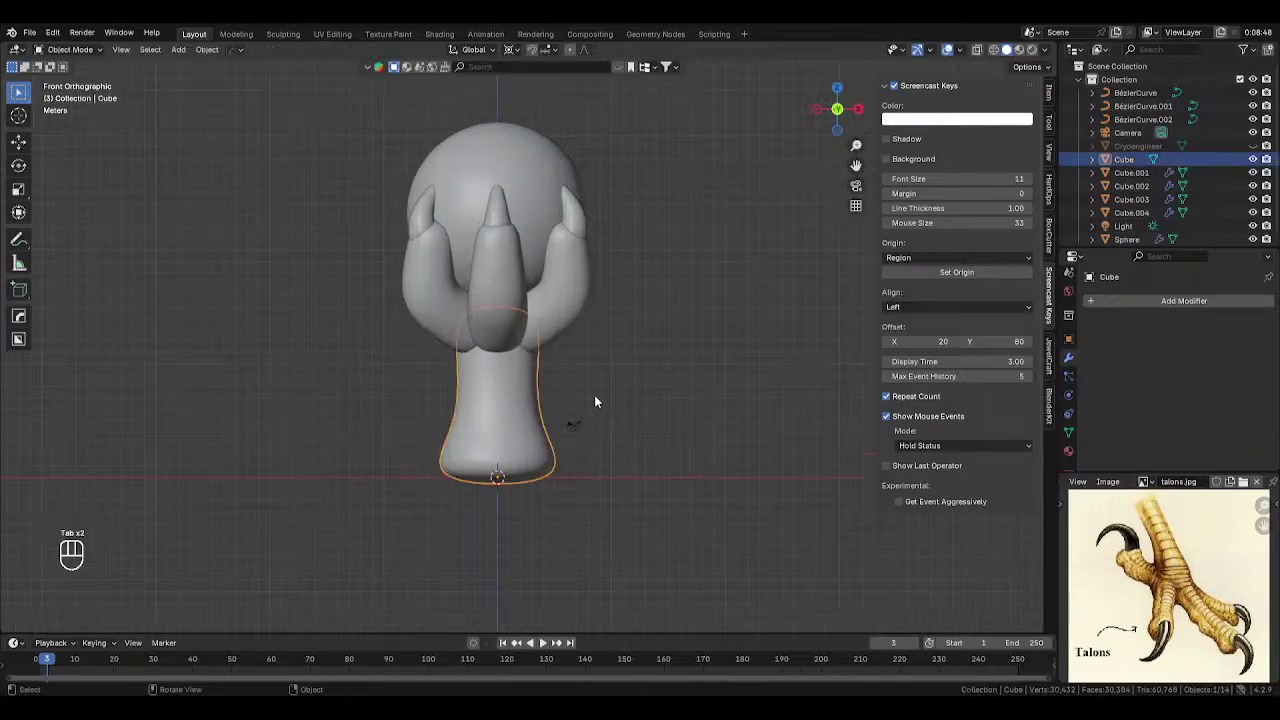
key(ctrl+a)
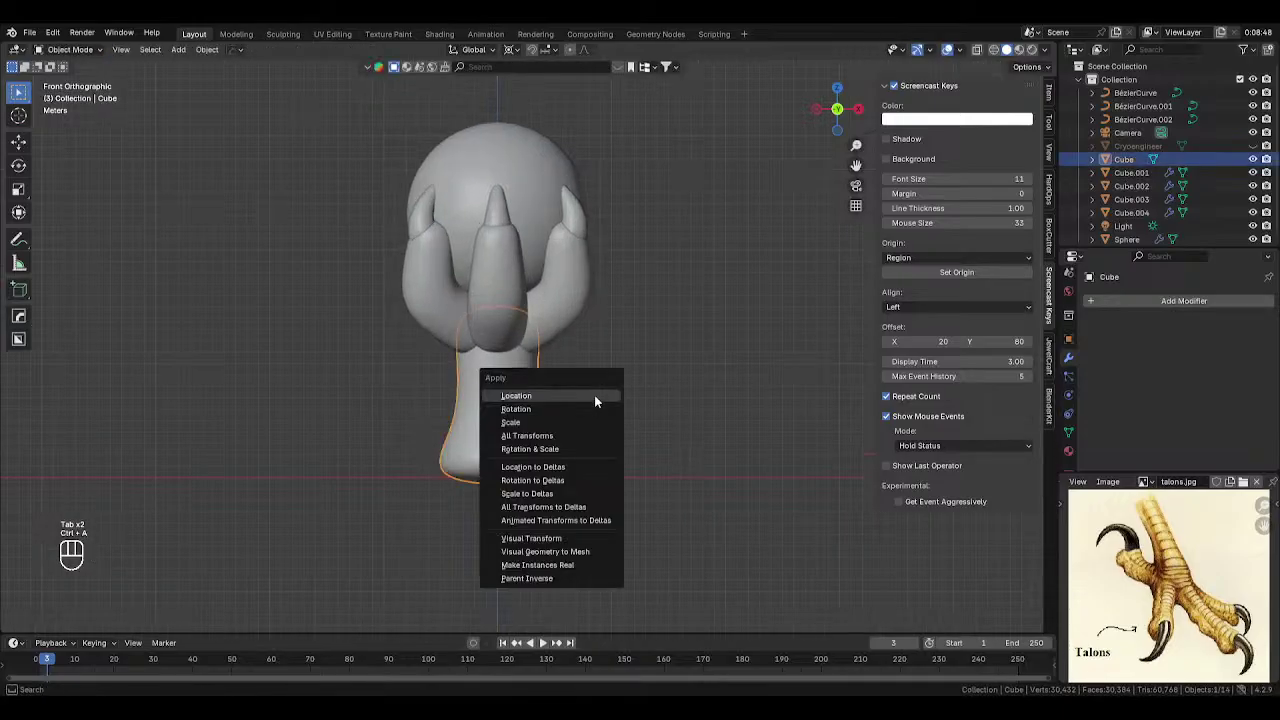
click(549, 449)
click(206, 51)
mouse_move(235, 78)
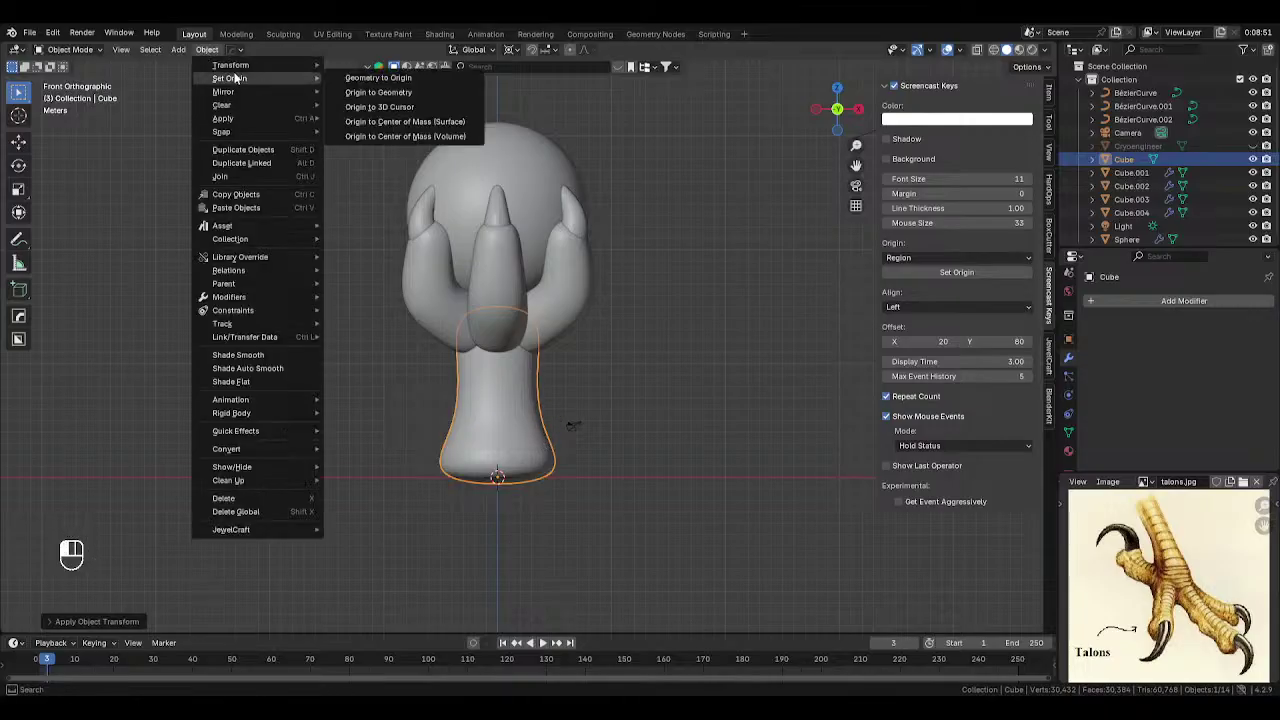
click(358, 95)
shift+middle_drag(480, 369, 517, 330)
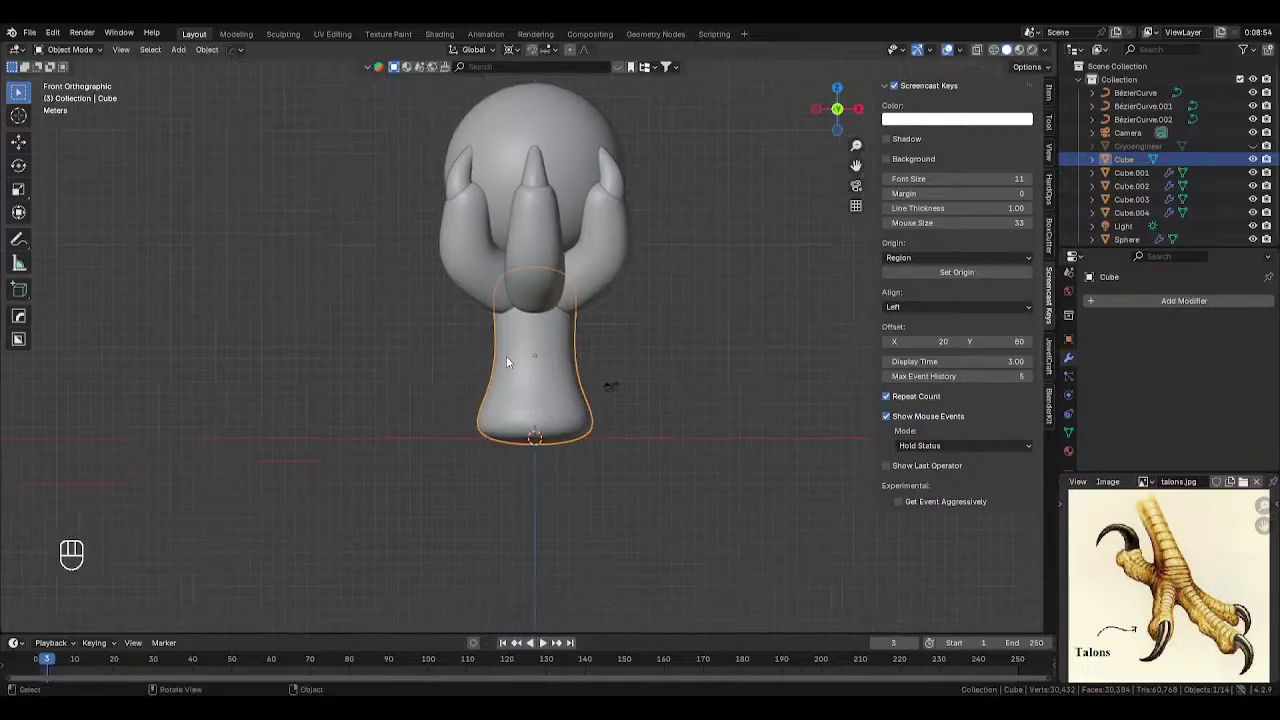
- Switch the base column to Sculpt Mode with mirror symmetry on X and Y
key(Tab)
key(Tab)
shift+middle_drag(697, 405, 697, 376)
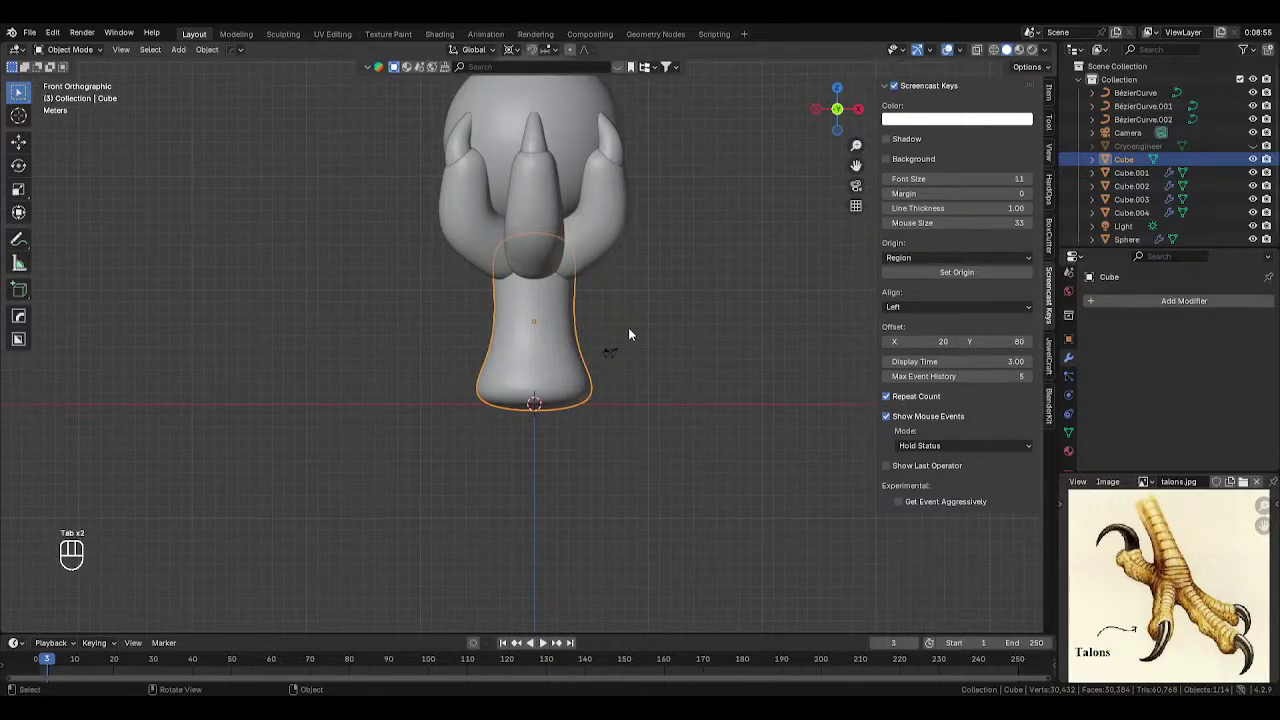
key(Tab)
click(606, 362)
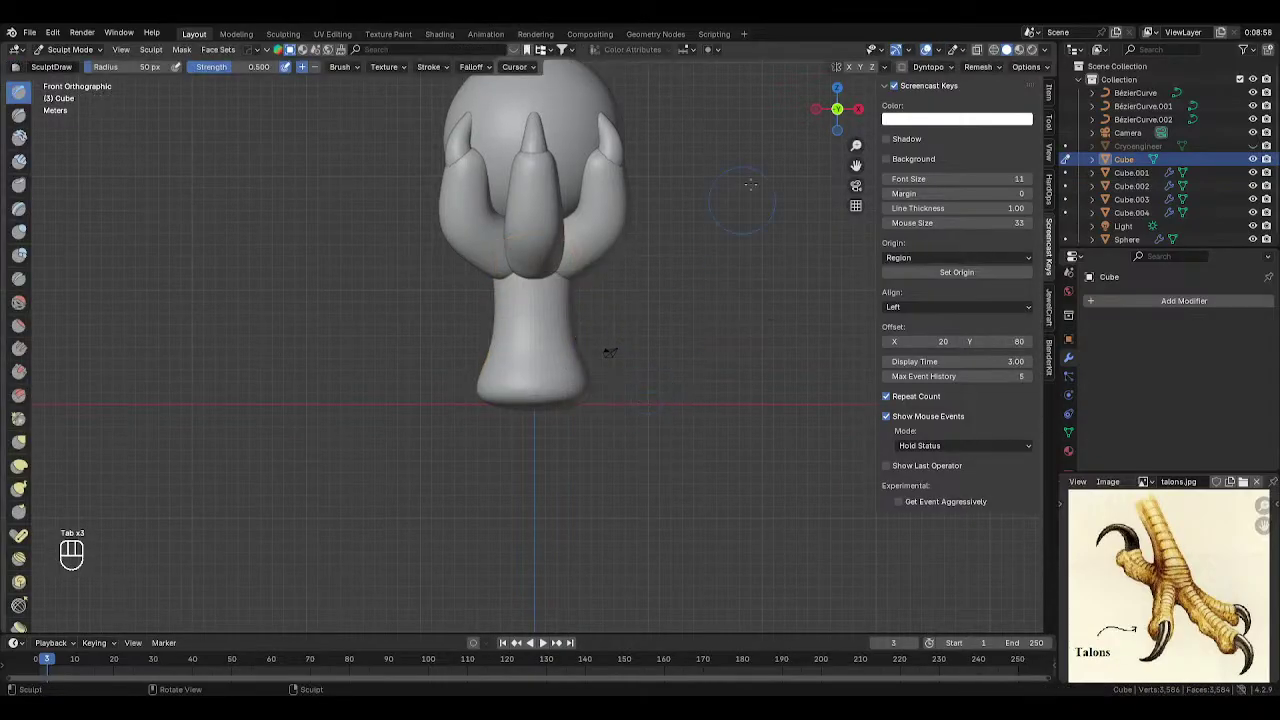
key(alt+z)
key(alt+z)
- Try flattening the column's rounded bottom with the Line Project tool, then undo the cut
scroll(18, 500, down, 10)
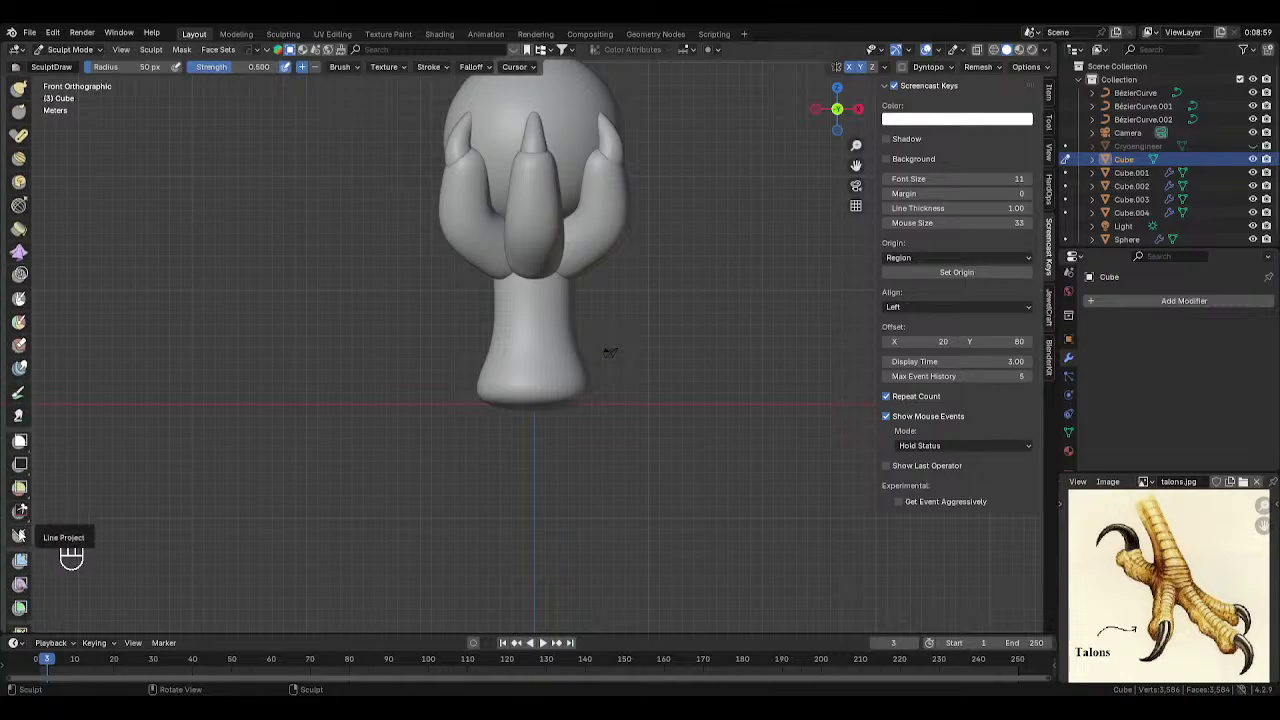
click(19, 535)
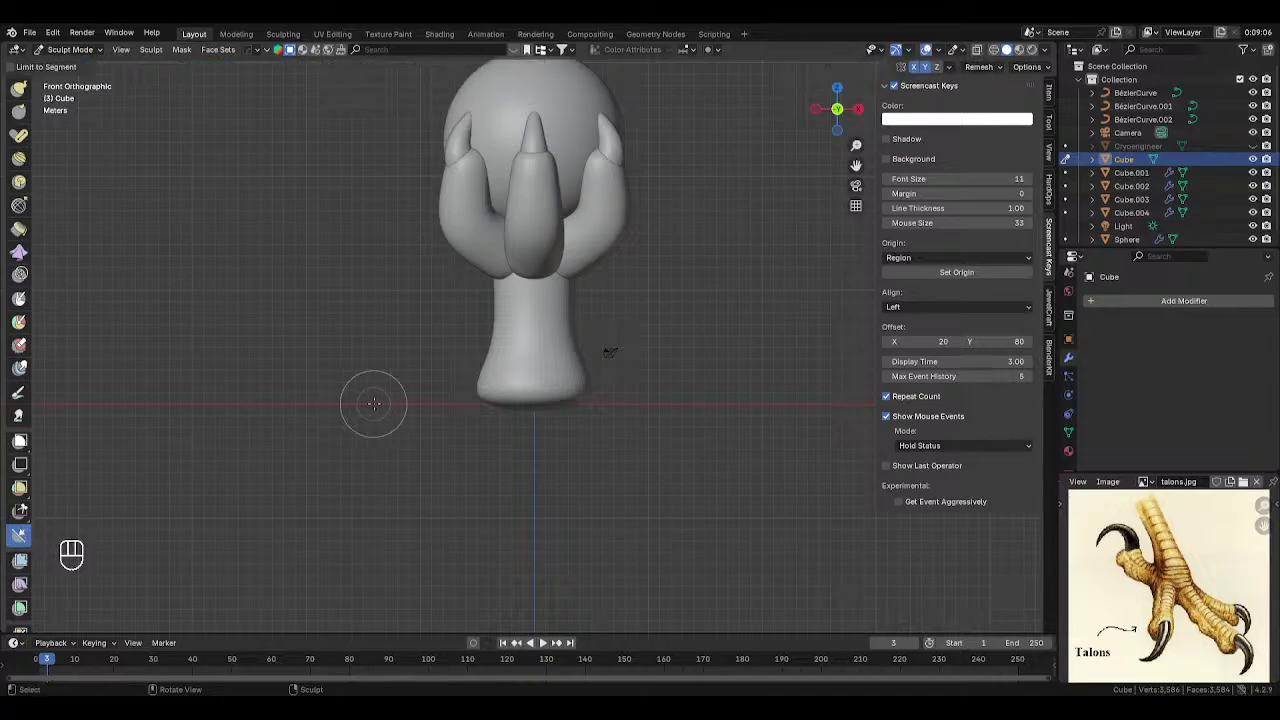
mouse_move(466, 386)
mouse_down()
mouse_move(628, 400)
mouse_move(712, 386)
mouse_move(720, 400)
mouse_up()
scroll(720, 400, up, 2)
middle_drag(720, 400, 654, 374)
key(KP_1)
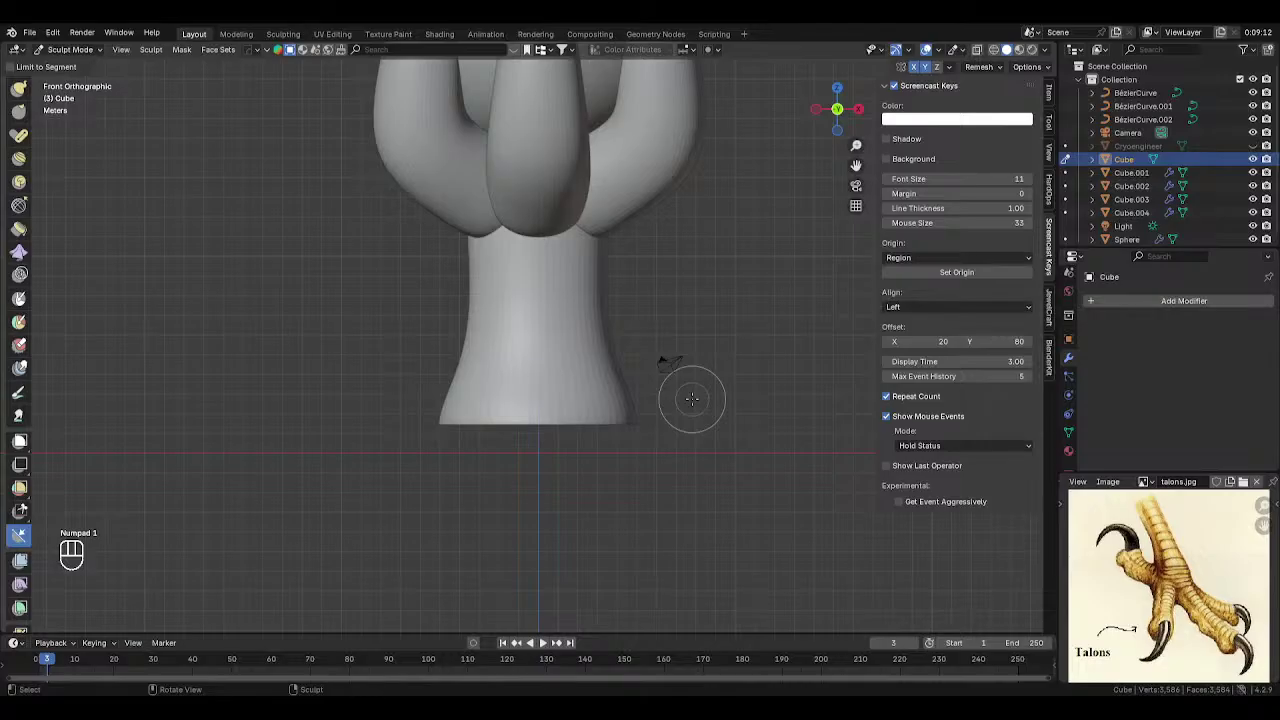
key(ctrl+z)
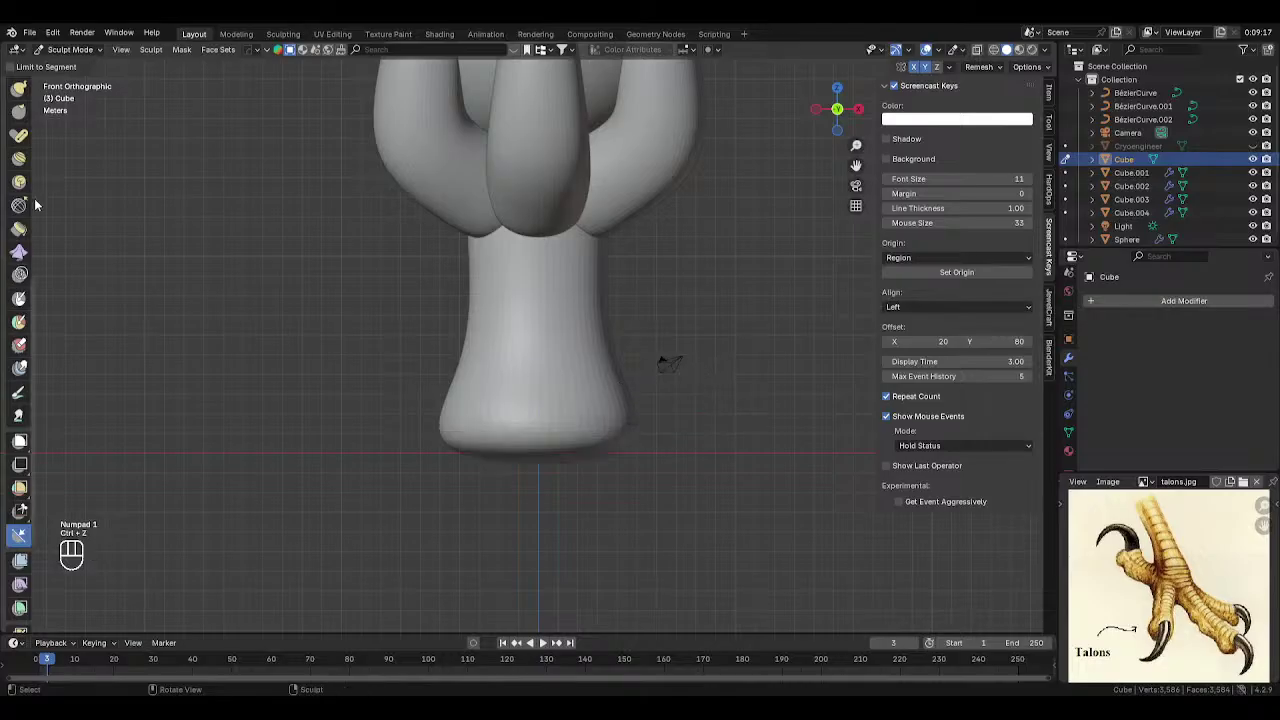
- Choose the Blob sculpt brush, set its strength to 0 and bring up the sculpting tool settings
scroll(11, 172, up, 3)
scroll(11, 172, up, 4)
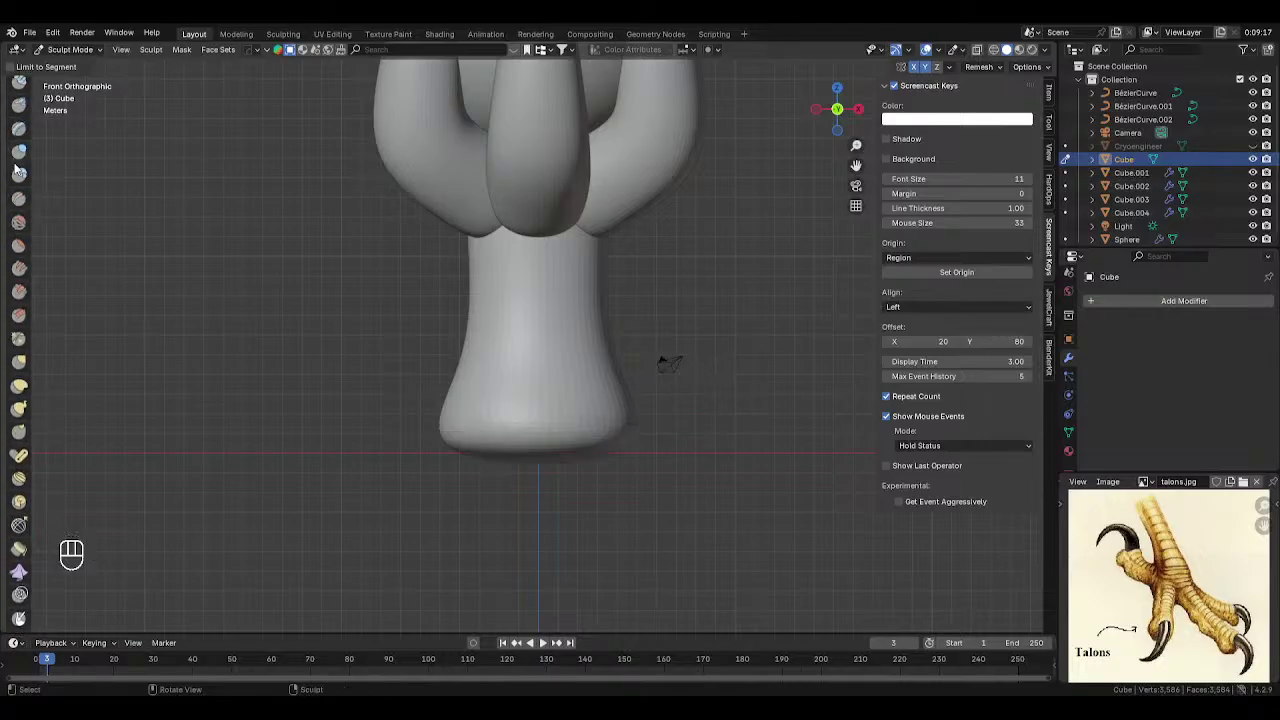
click(19, 174)
scroll(1068, 330, up, 3)
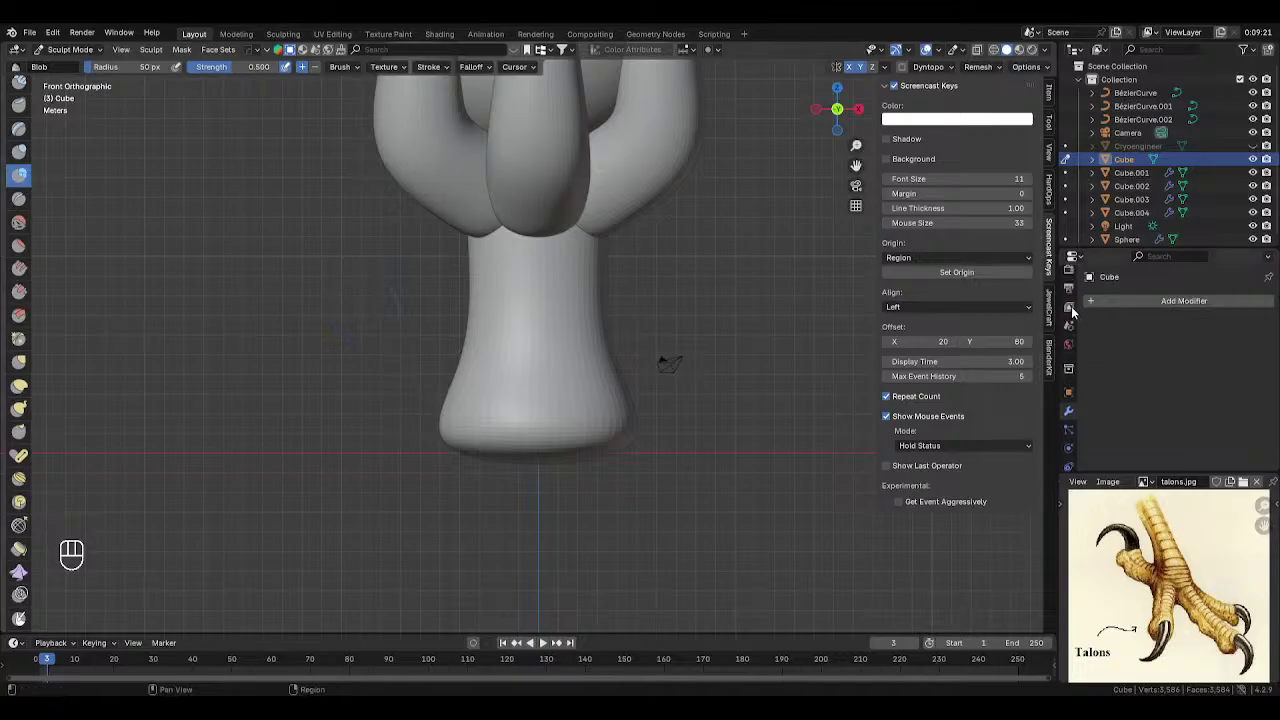
click(1068, 279)
scroll(1112, 392, down, 5)
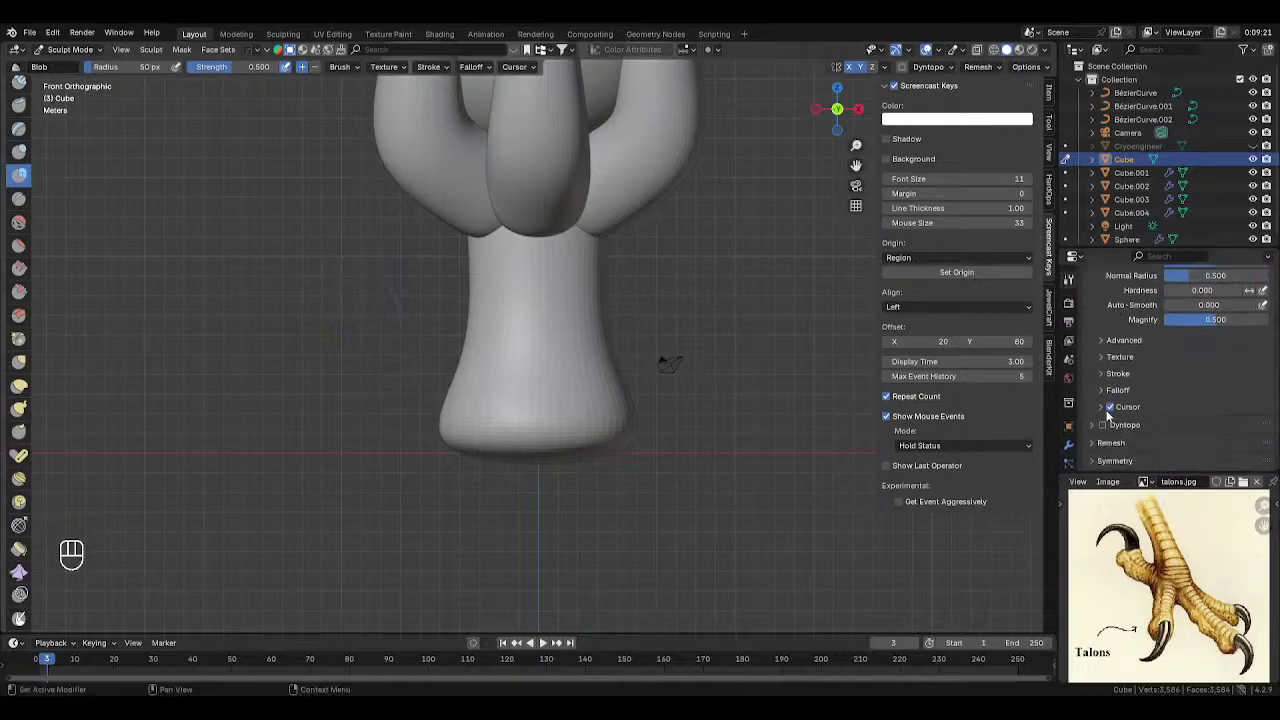
click(210, 65)
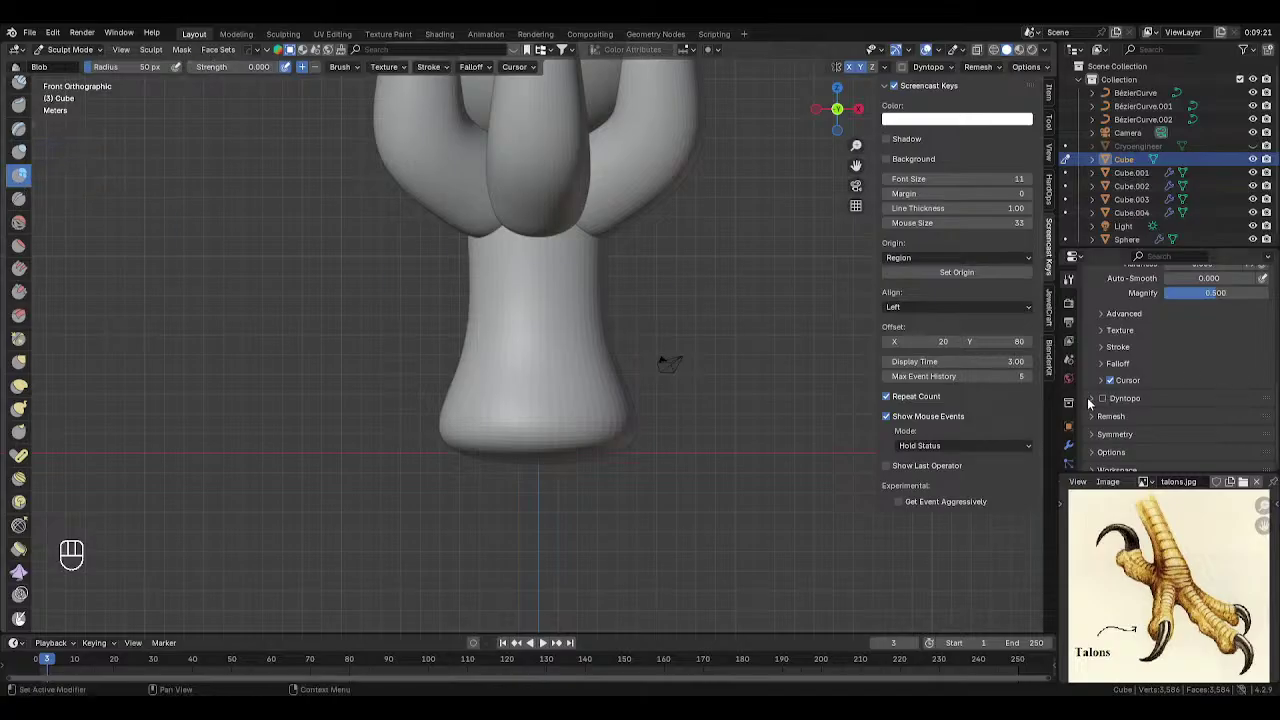
- Enable Dyntopo with Constant Detail and set its resolution to 5
click(1090, 400)
click(1103, 398)
click(1213, 463)
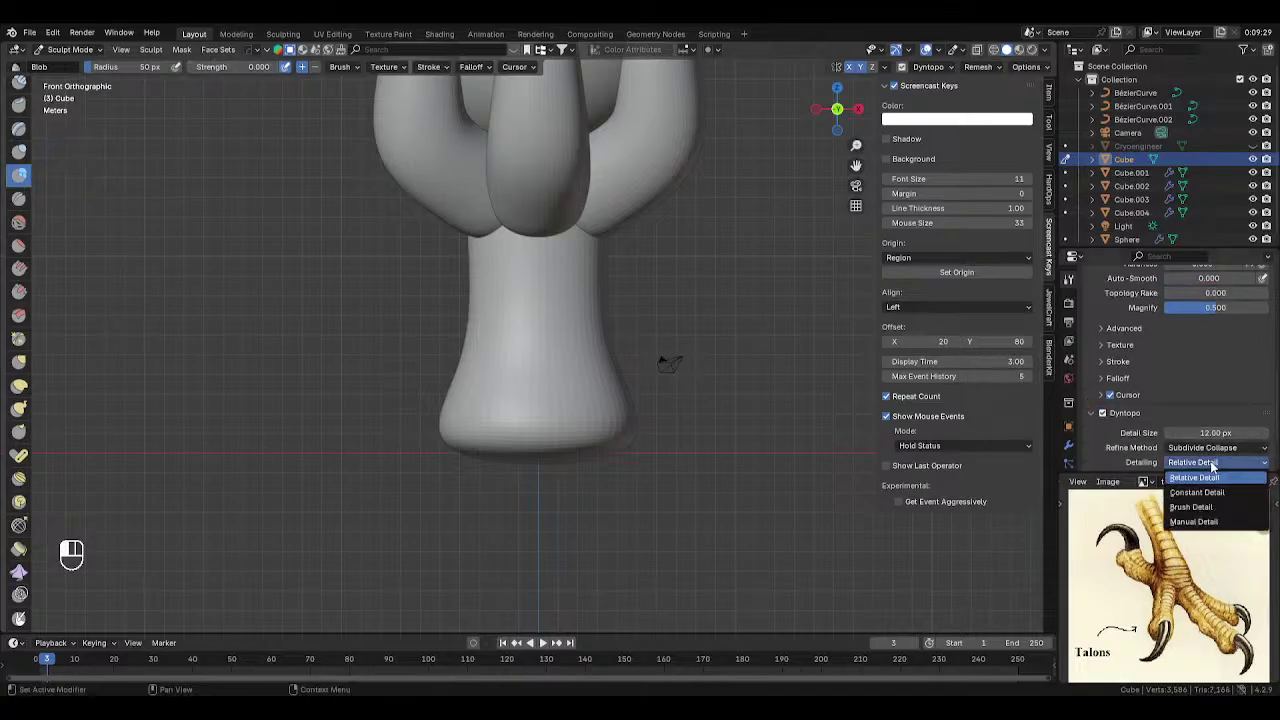
click(1208, 492)
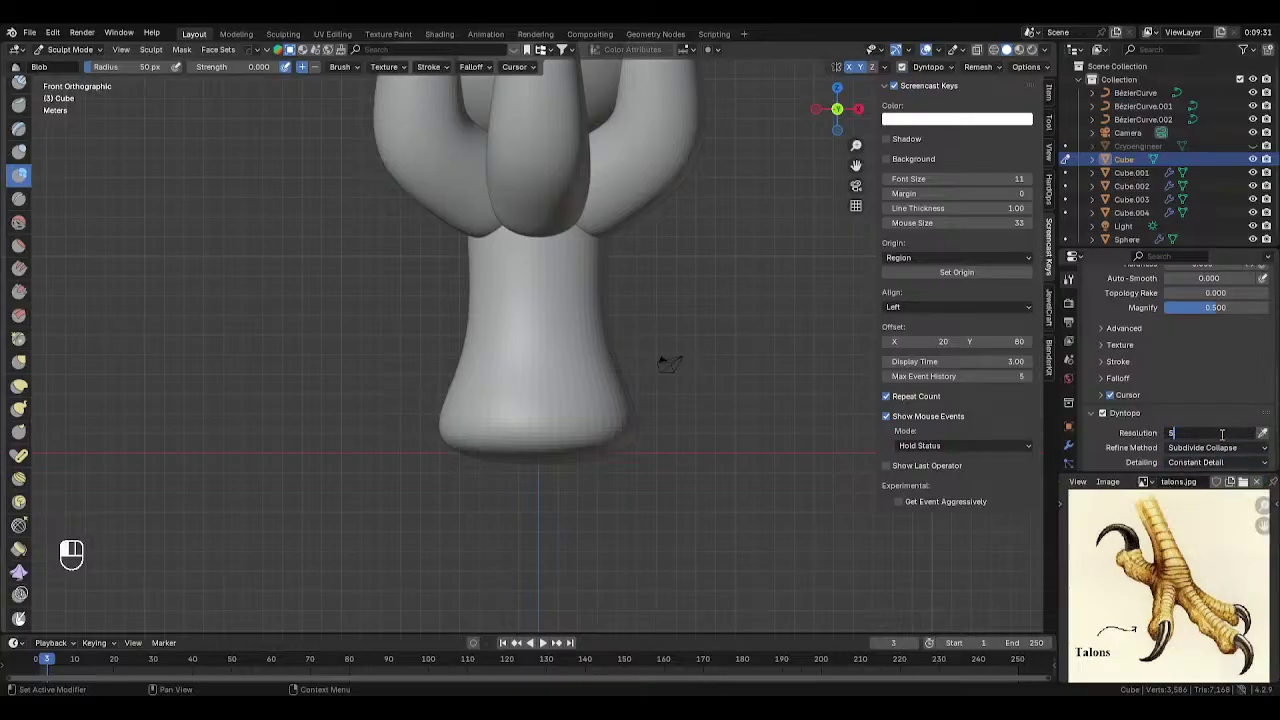
click(1221, 433)
text(5)
key(Return)
- Enlarge the Blob brush to about 119 px and brush around the whole column to refine its mesh density
key(f)
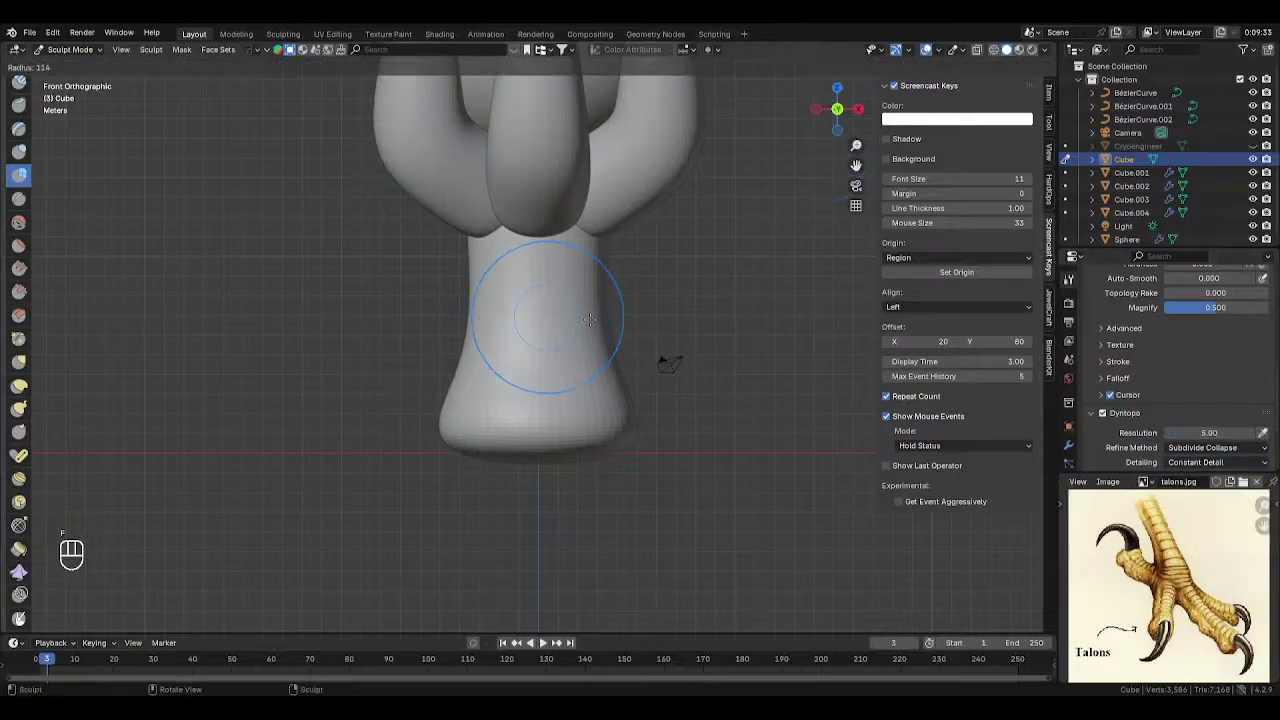
click(640, 340)
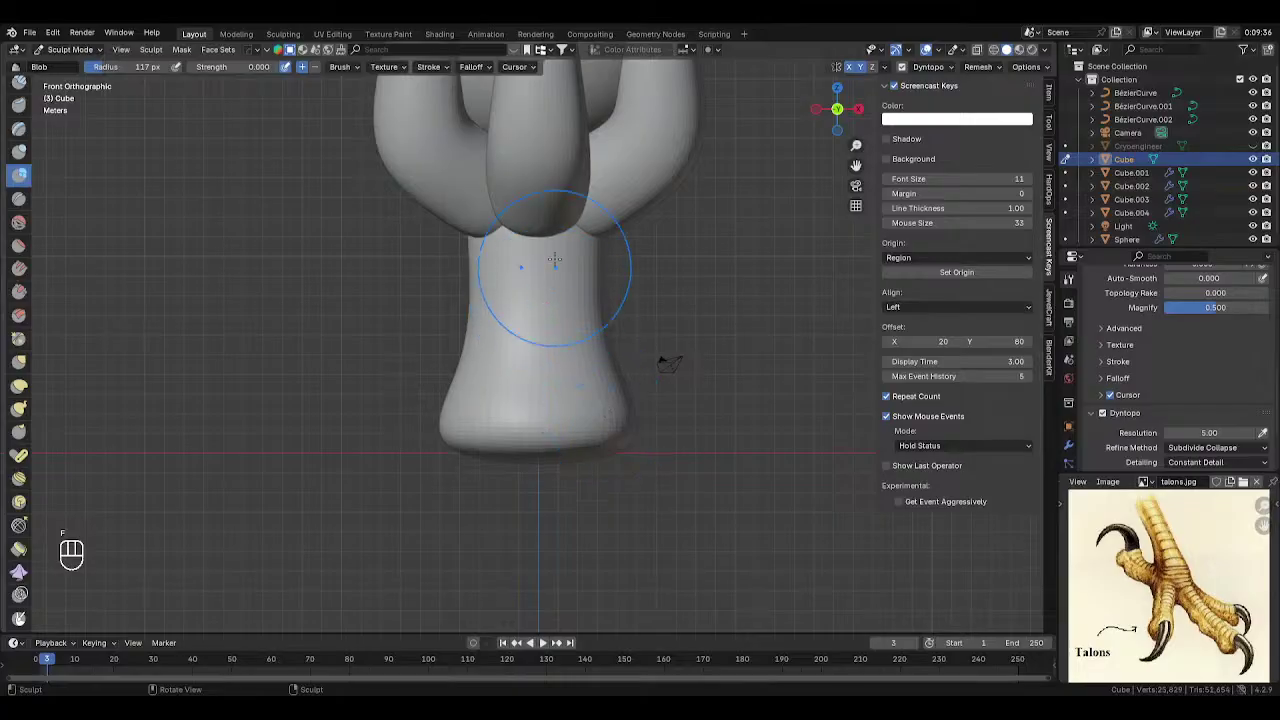
mouse_move(534, 265)
middle_down()
mouse_move(604, 285)
mouse_move(537, 243)
middle_up()
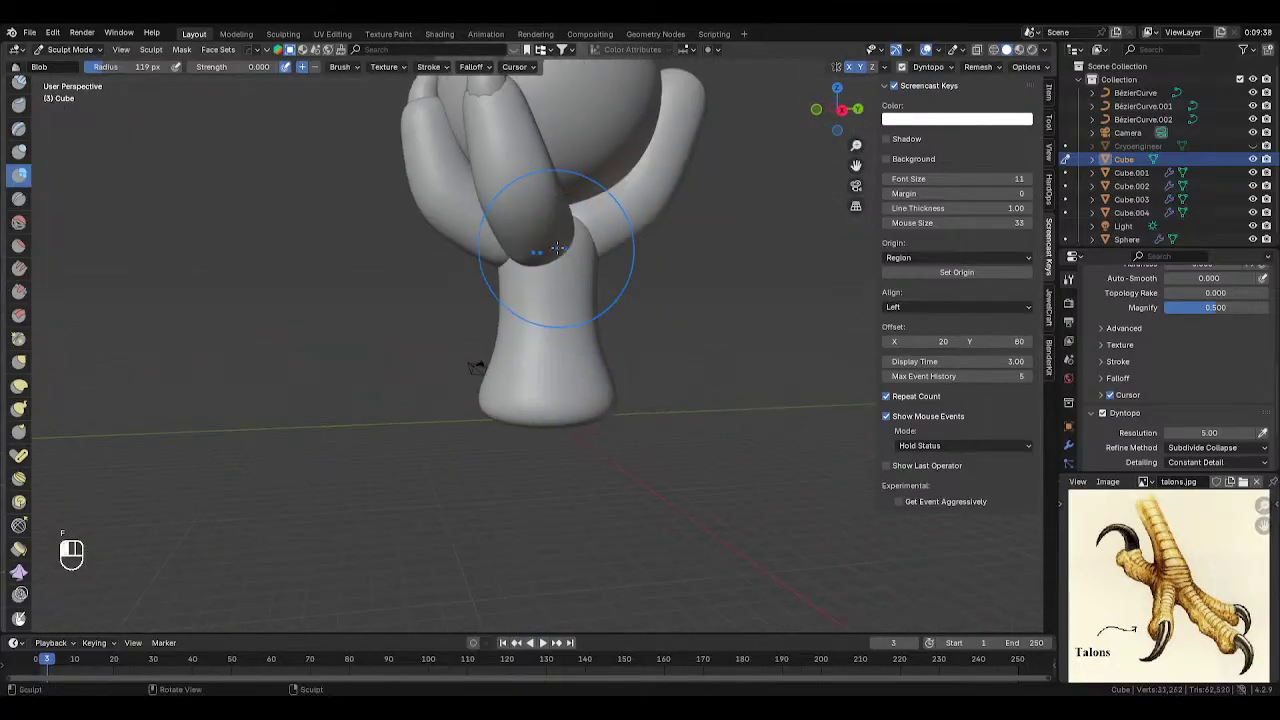
mouse_move(543, 366)
middle_down()
mouse_move(500, 374)
mouse_move(518, 390)
mouse_move(543, 257)
middle_up()
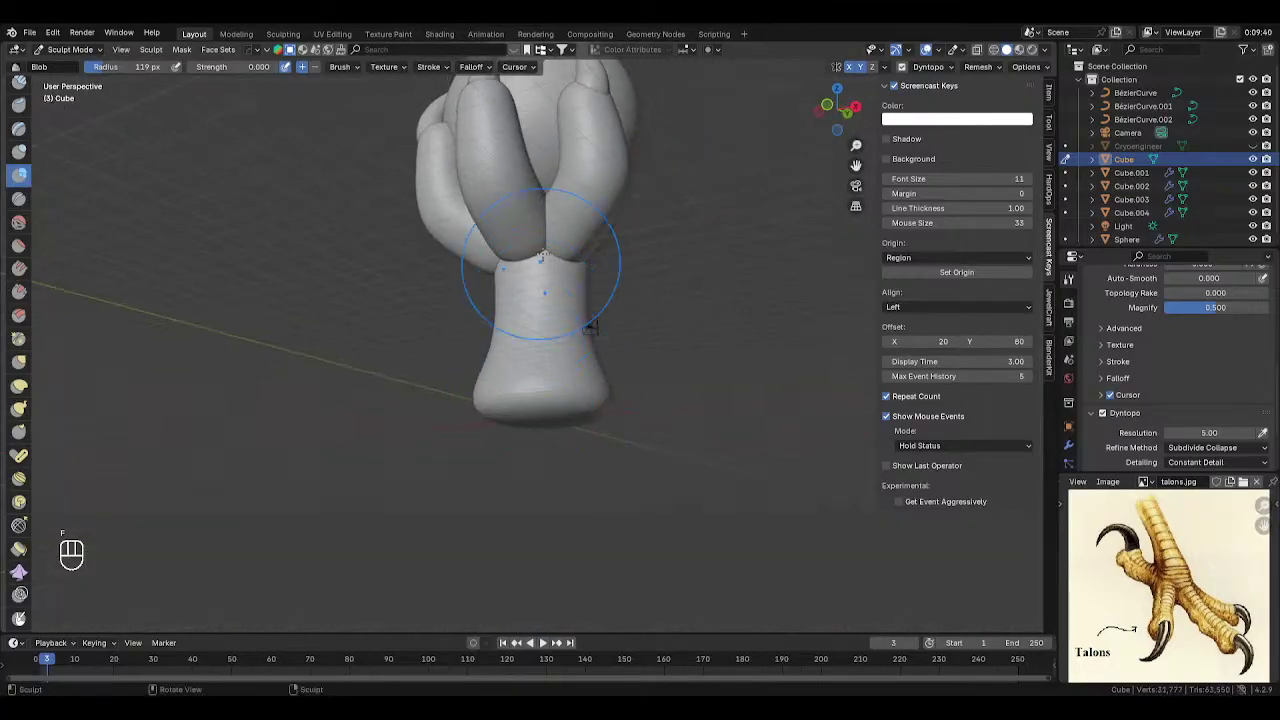
middle_drag(543, 329, 562, 268)
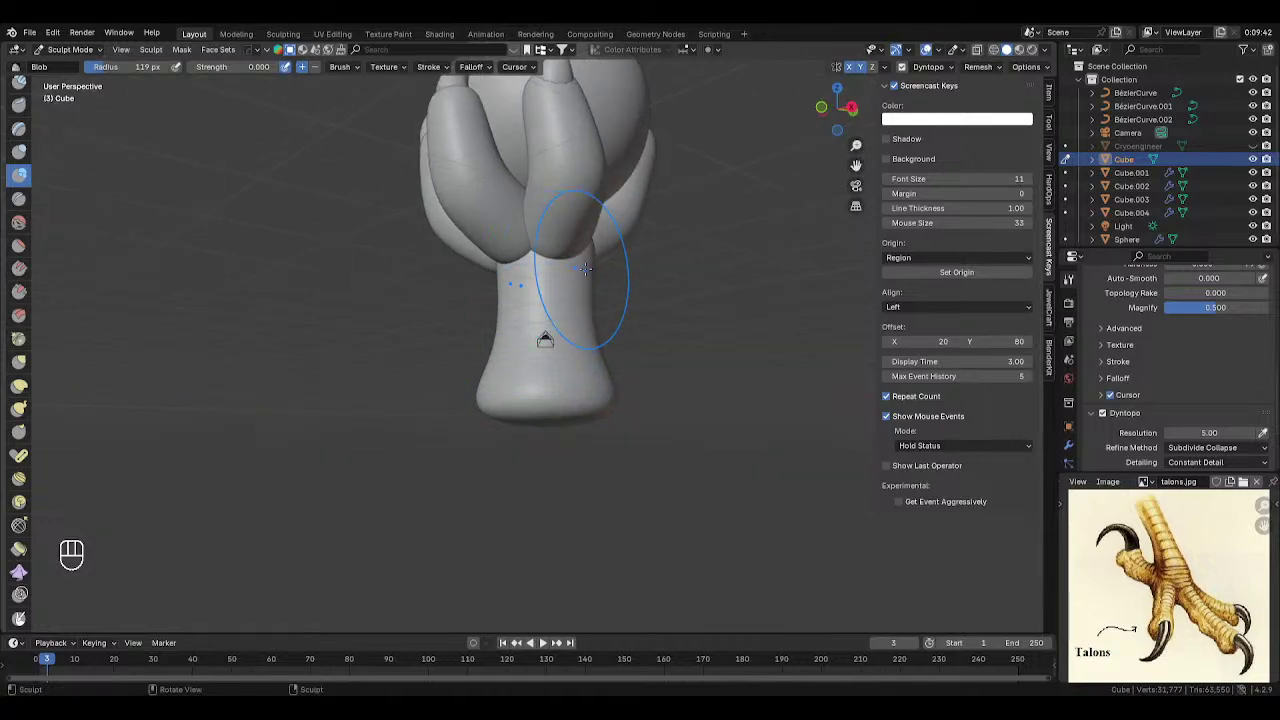
key(KP_1)
scroll(643, 357, up, 3)
scroll(614, 329, down, 2)
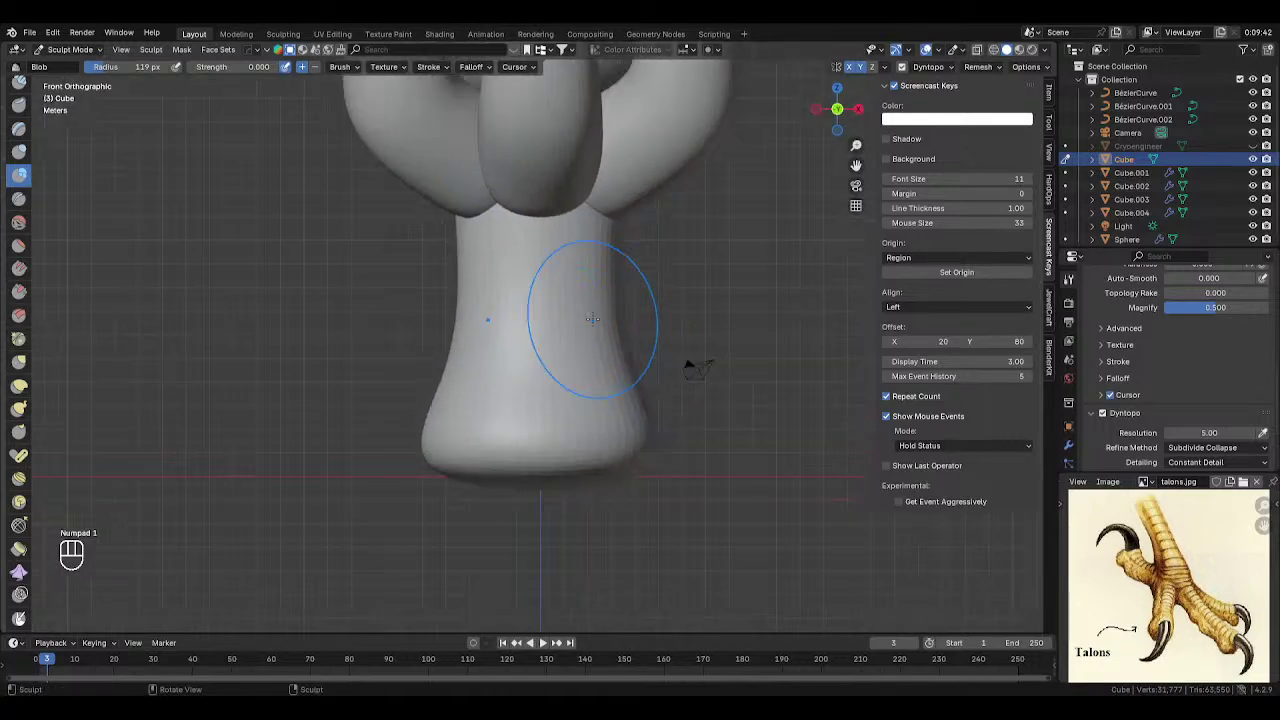
- Set the Dyntopo resolution to 7.5 and begin brushing the column with the Blob brush
click(1213, 432)
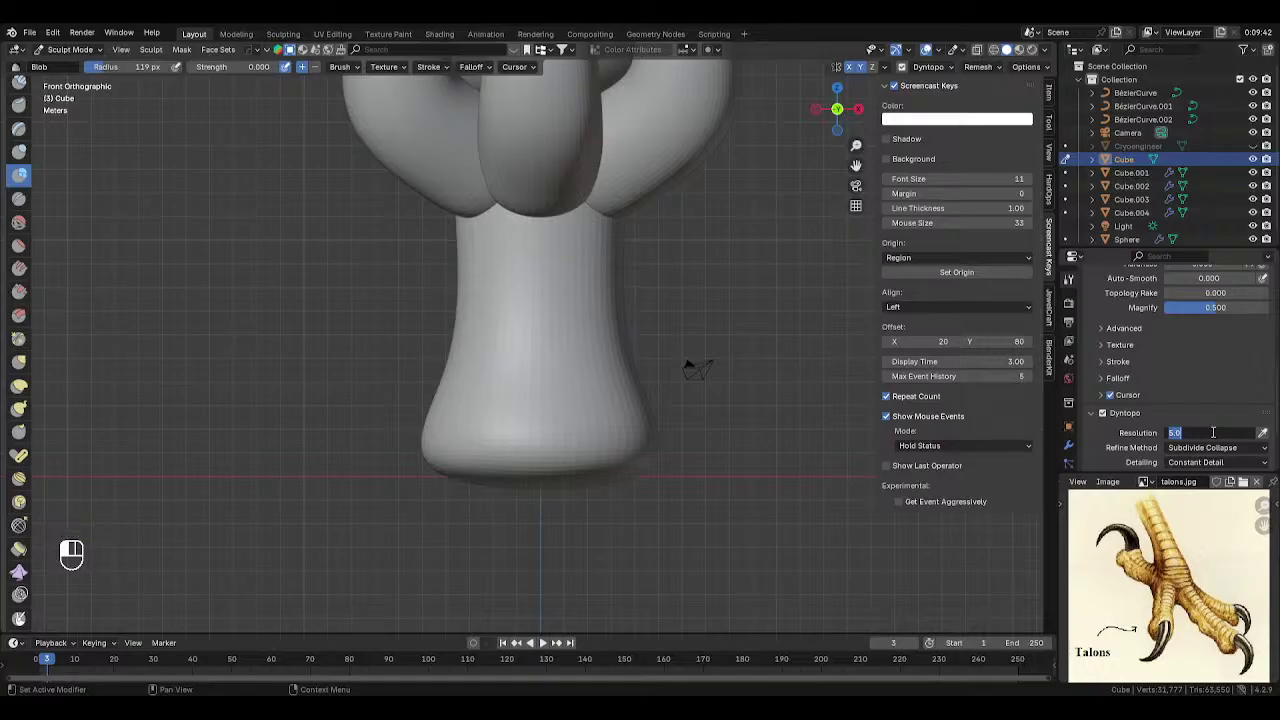
text(7.5)
key(Return)
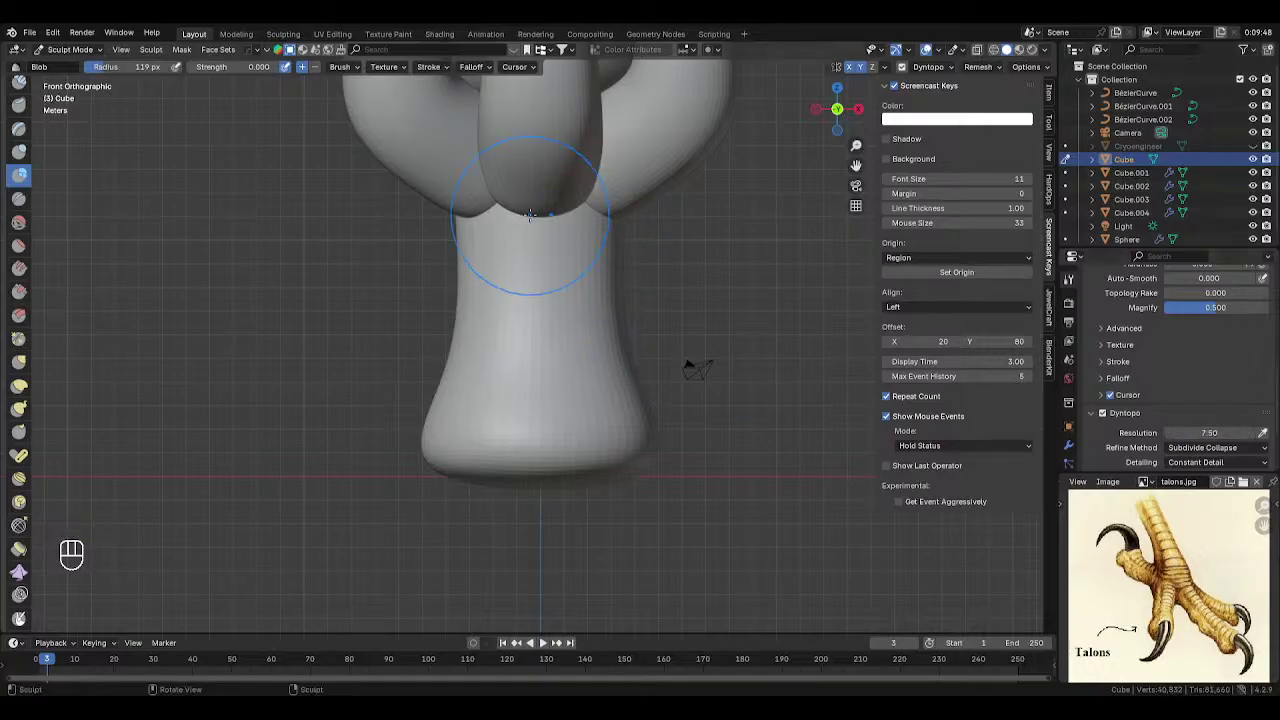
- Enlarge the Blob brush to 250 px and brush around the whole column to densify its mesh evenly
scroll(635, 415, down, 1)
middle_drag(635, 415, 610, 402)
key(f)
click(711, 355)
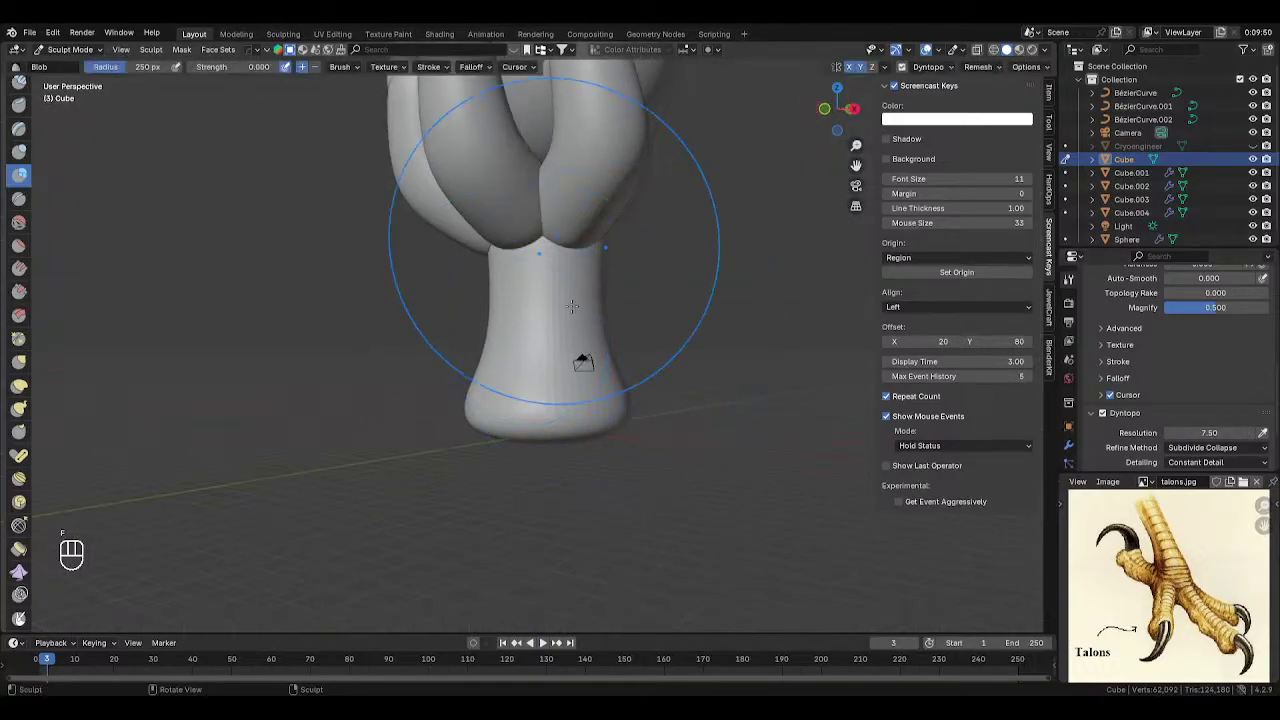
drag(571, 303, 601, 402)
mouse_move(601, 402)
middle_down()
mouse_move(500, 394)
mouse_move(543, 528)
mouse_move(551, 264)
middle_up()
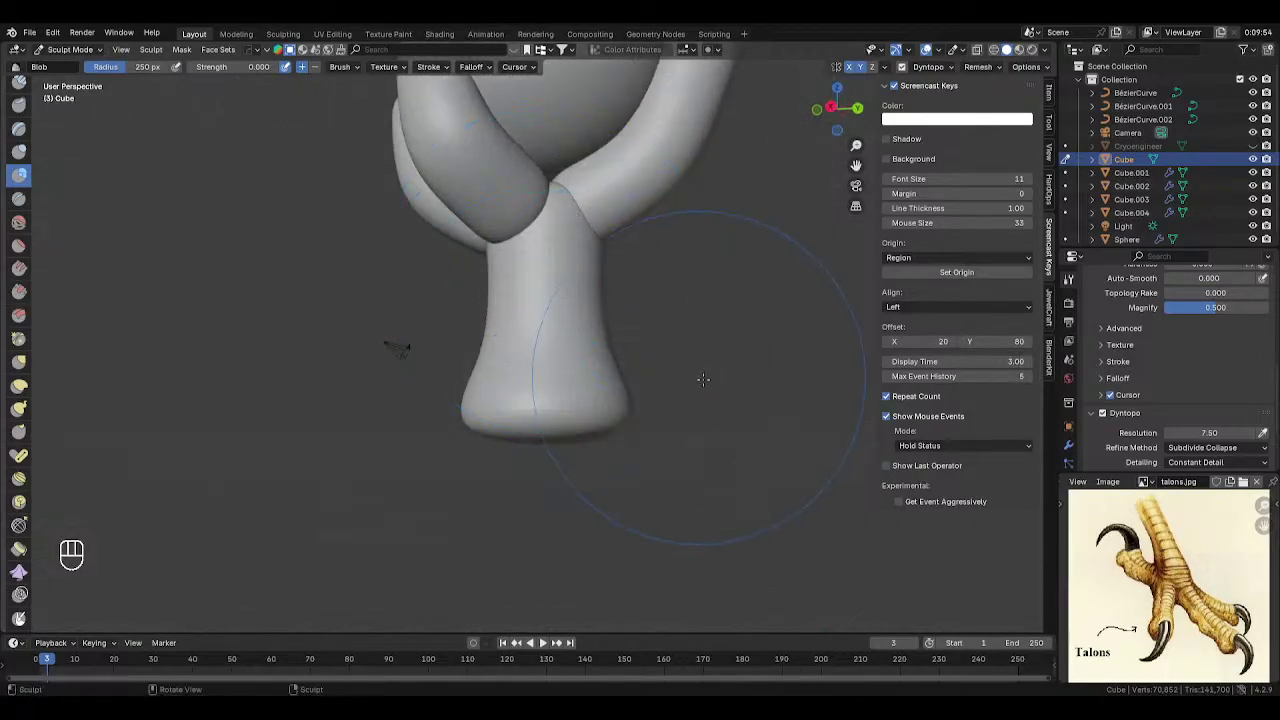
key(KP_1)
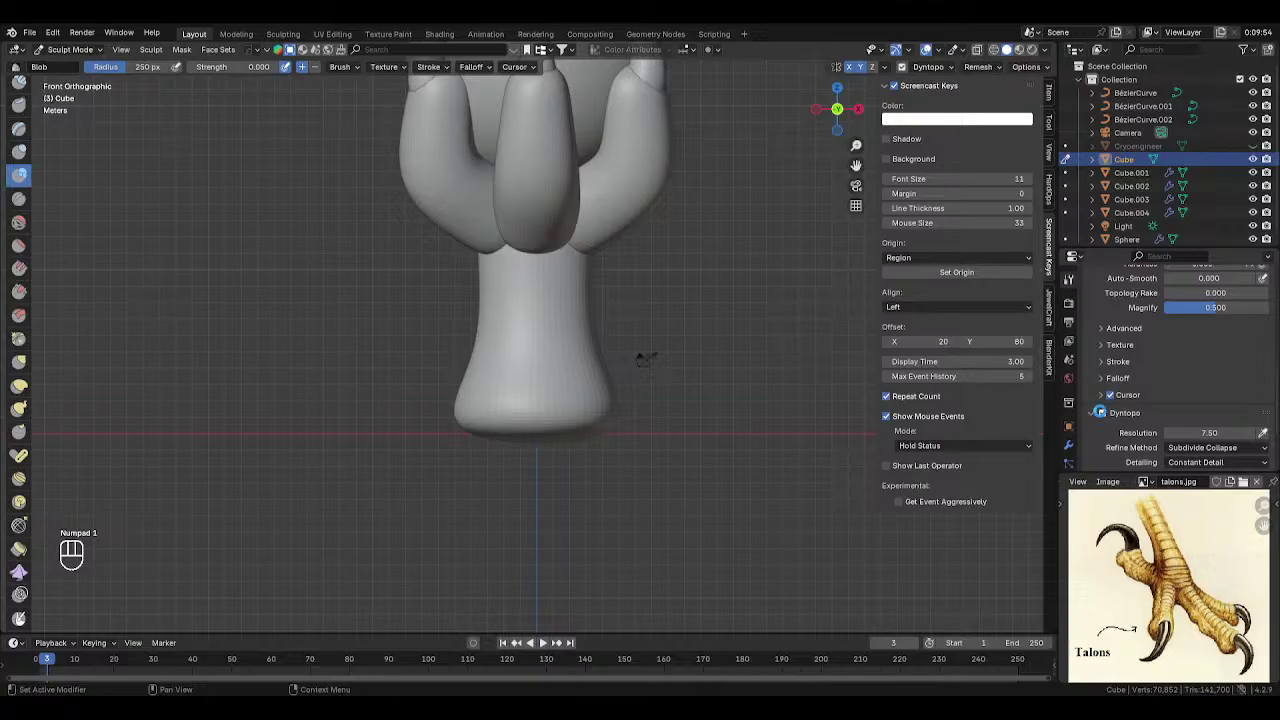
- Turn off Dyntopo and switch to the Smooth brush with a 100 px radius and 0.3 strength
click(1101, 412)
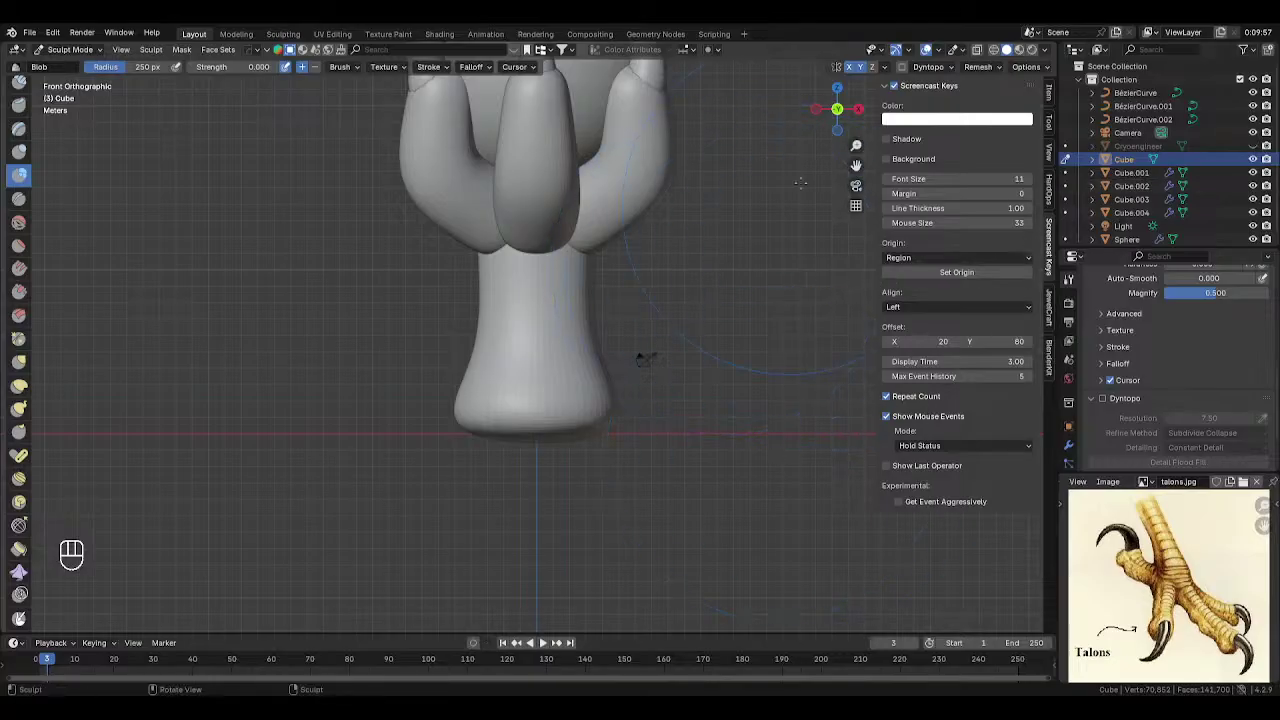
key(f)
click(630, 232)
key(s)
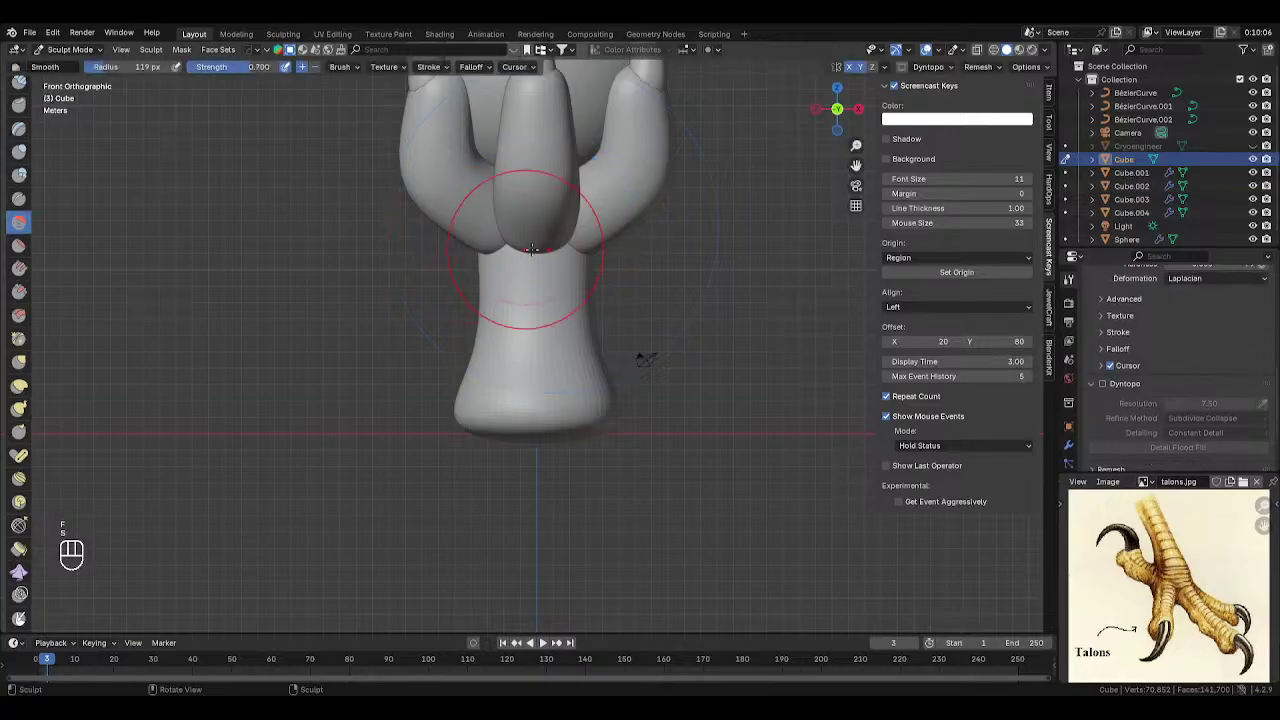
key(f)
click(517, 247)
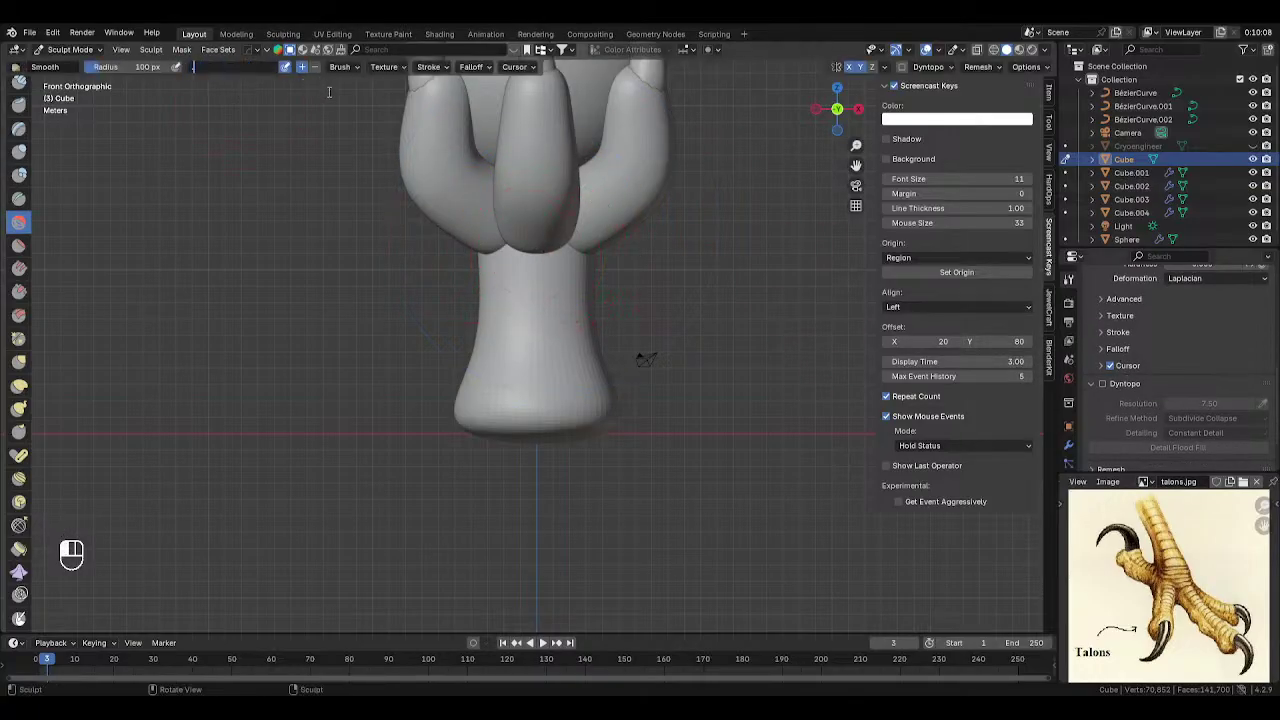
text(.3)
key(Return)
- Smooth the faceted surface of the column from its top down to the flared base
mouse_move(517, 234)
mouse_down()
mouse_move(529, 371)
mouse_move(506, 343)
mouse_move(575, 252)
mouse_move(613, 457)
mouse_up()
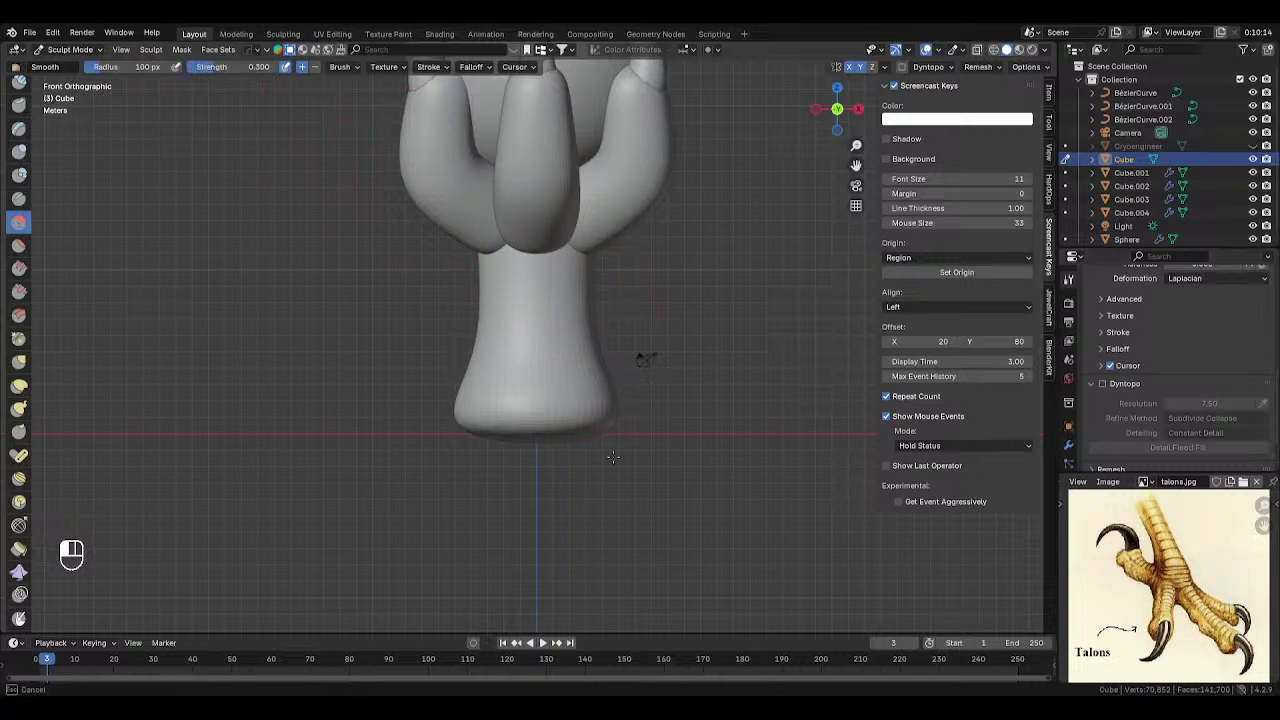
mouse_move(530, 405)
mouse_down()
mouse_move(549, 346)
mouse_move(590, 360)
mouse_move(588, 394)
mouse_up()
middle_drag(577, 352, 418, 356)
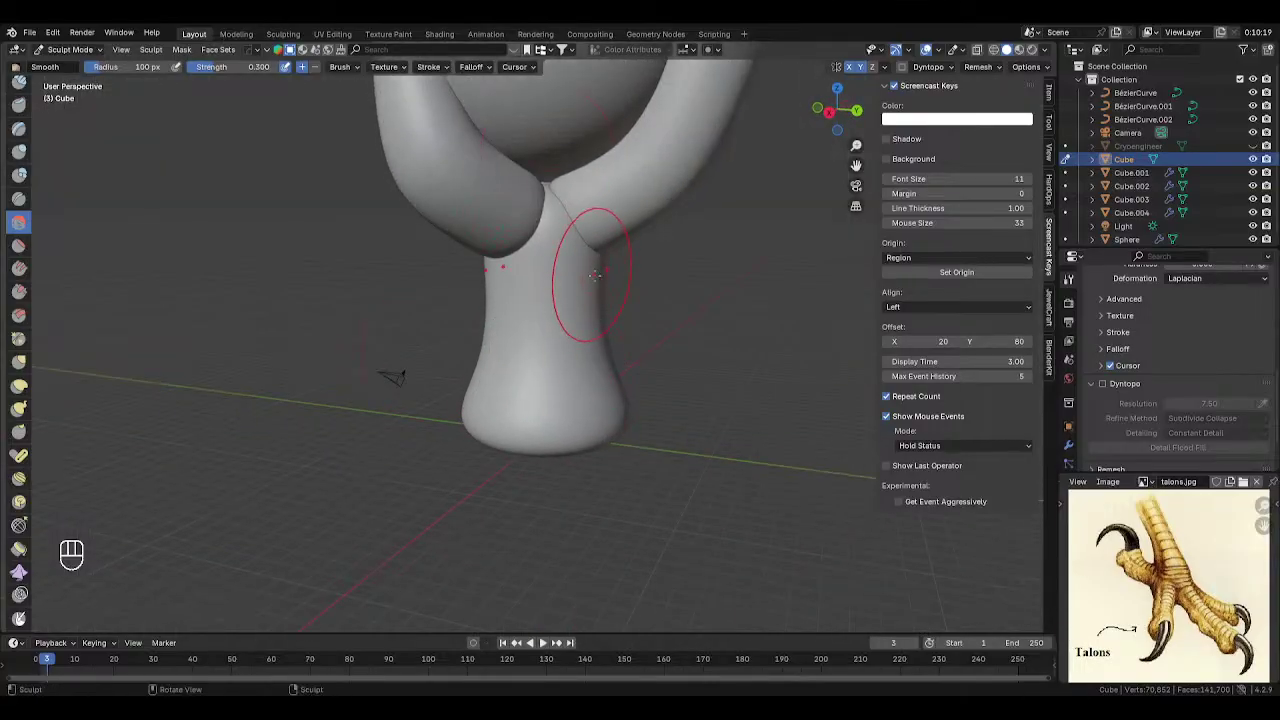
- In the right side view, pull the upper part of the column toward the front with the Snake Hook brush
key(KP_1)
key(KP_3)
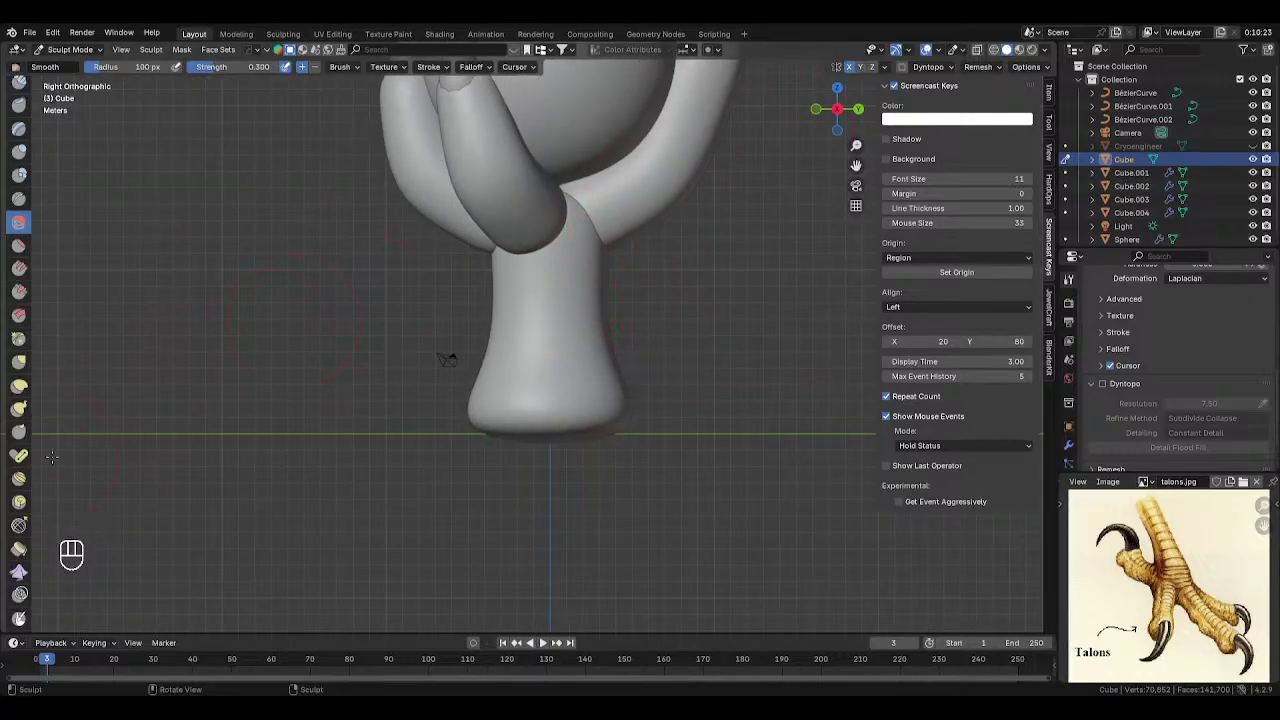
click(18, 408)
key(f)
key(f)
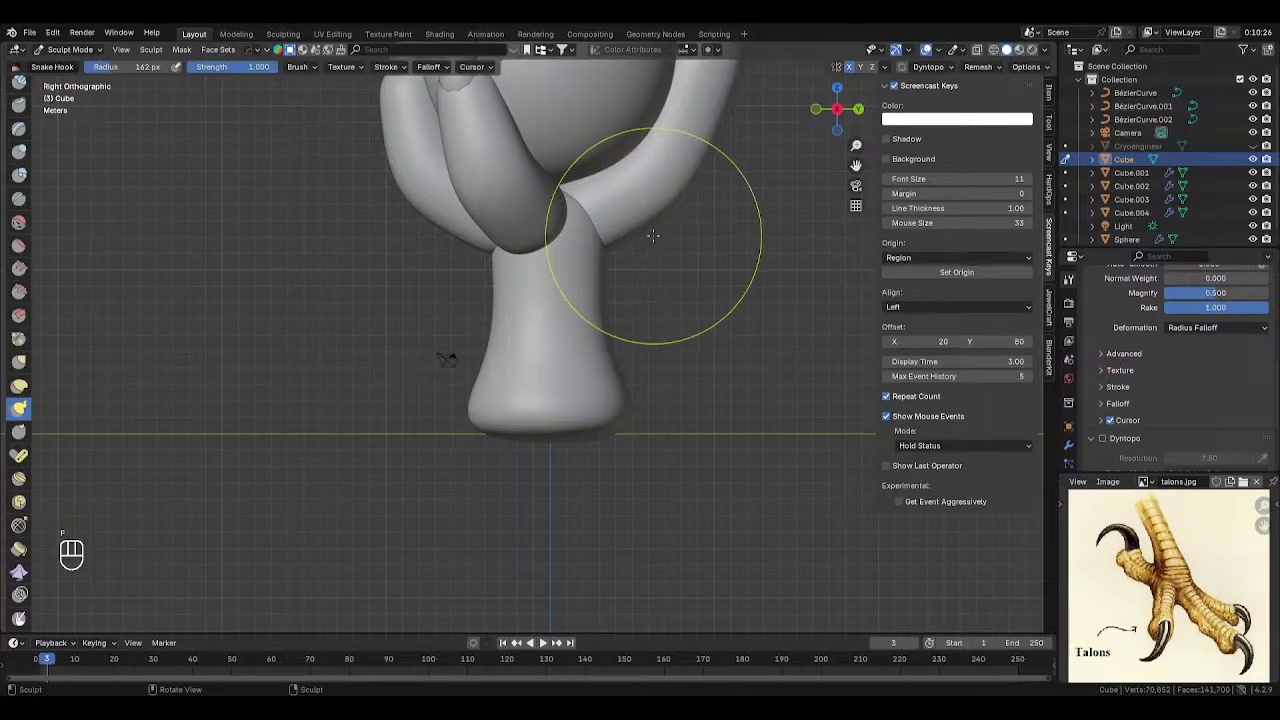
drag(645, 240, 594, 247)
key(f)
click(567, 314)
drag(529, 222, 505, 222)
- Resize the Snake Hook brush to 170 px and pull the column's back edge inward above the flared base
key(f)
key(f)
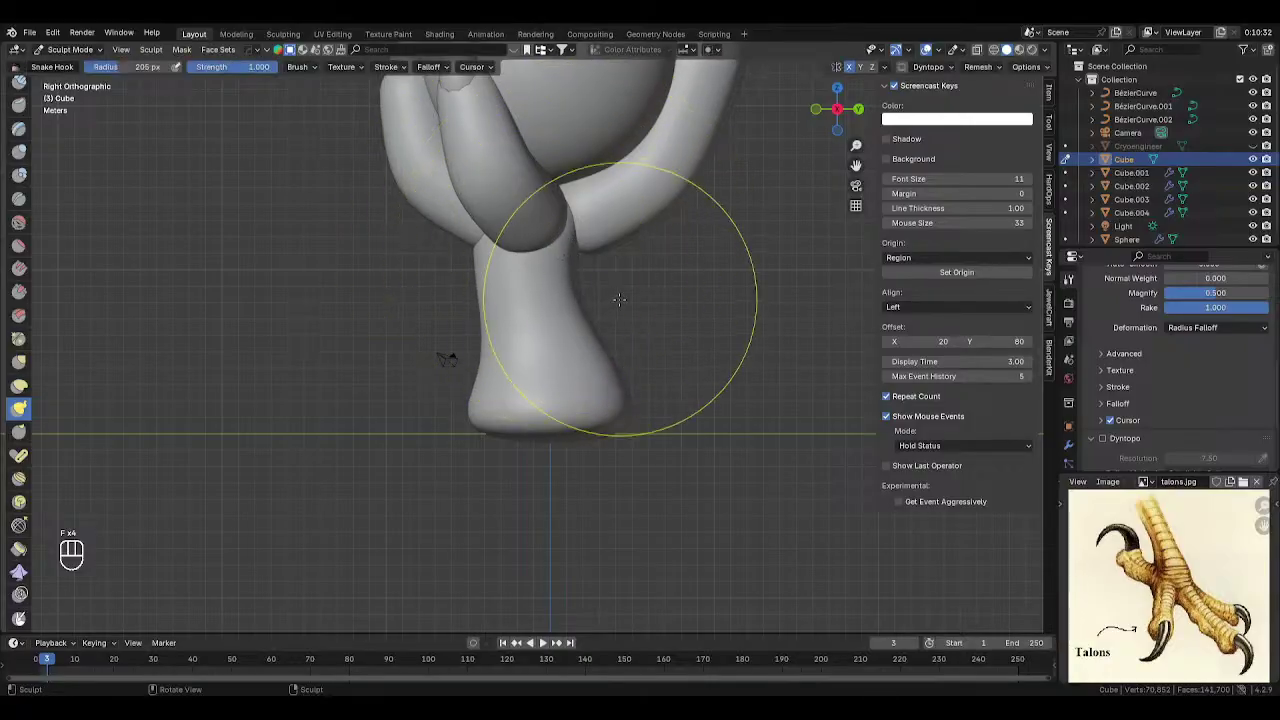
click(610, 318)
drag(610, 318, 588, 328)
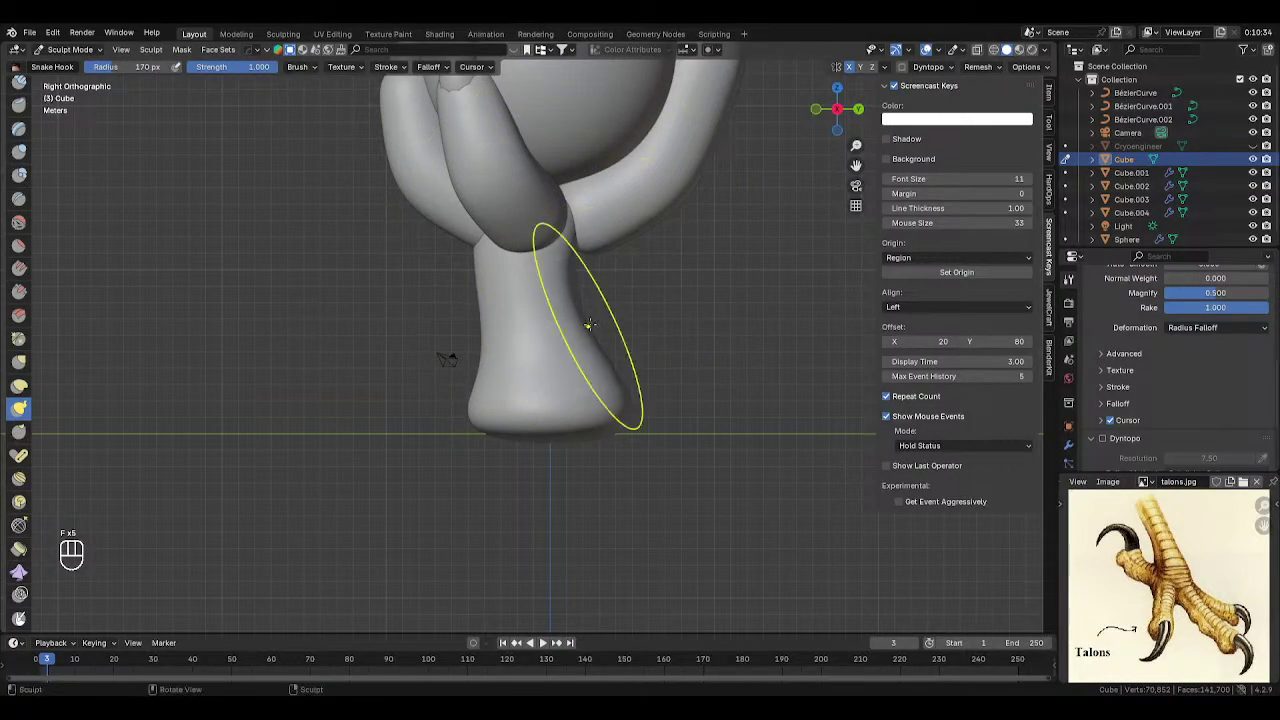
- Reduce the Snake Hook brush to 122 px and nudge the column's contours inward from several angles
mouse_move(588, 328)
middle_down()
mouse_move(486, 351)
mouse_move(468, 330)
mouse_move(431, 346)
middle_up()
key(f)
key(f)
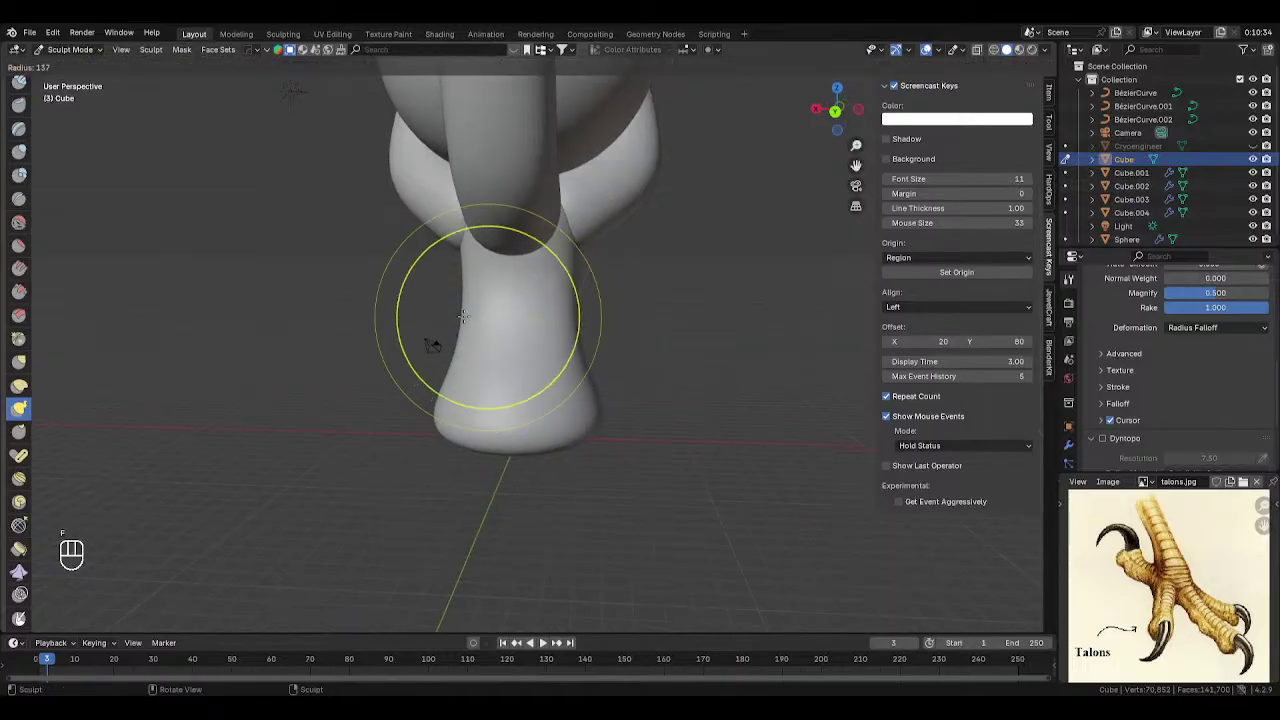
drag(453, 346, 453, 346)
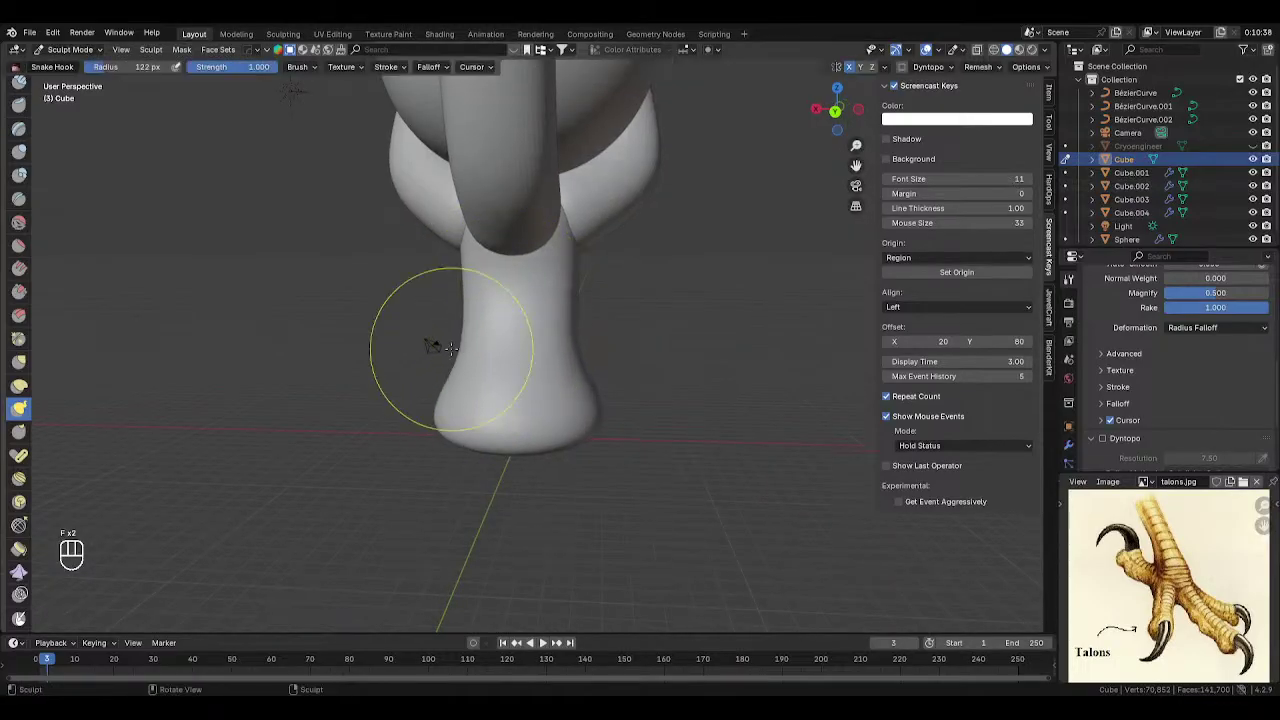
middle_drag(434, 346, 671, 309)
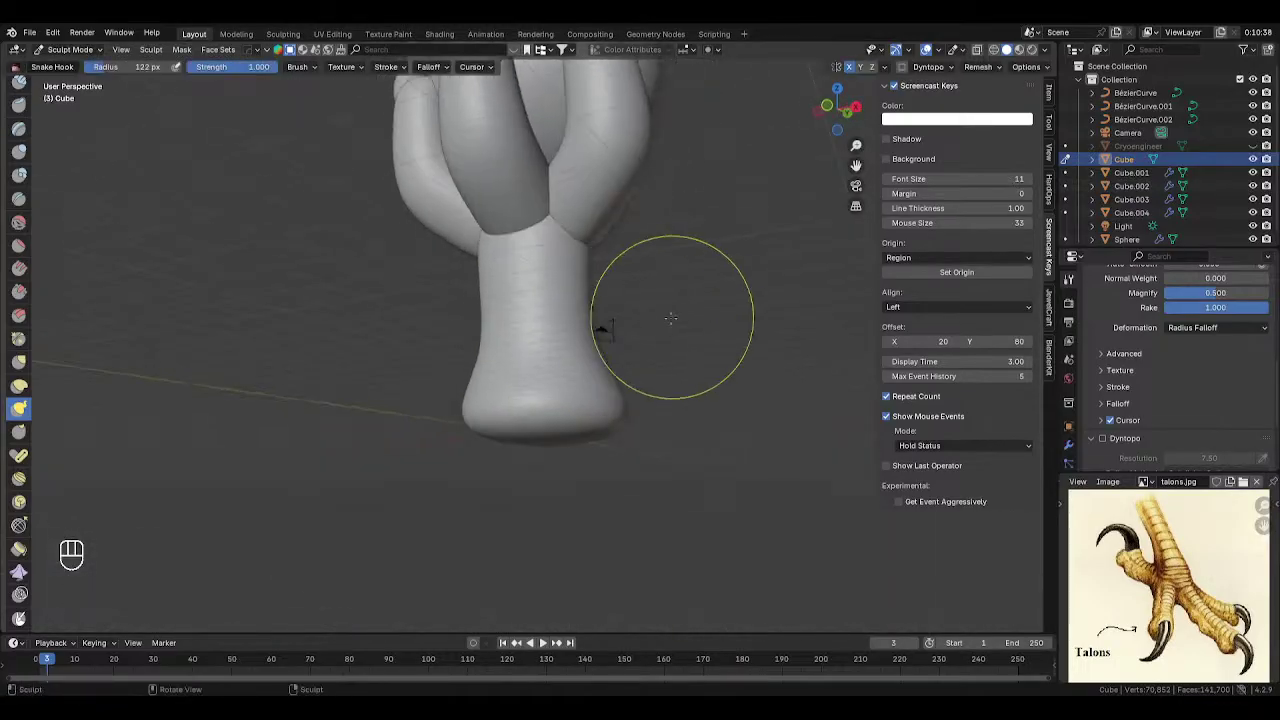
middle_drag(601, 327, 601, 327)
drag(591, 327, 589, 326)
middle_drag(614, 322, 492, 370)
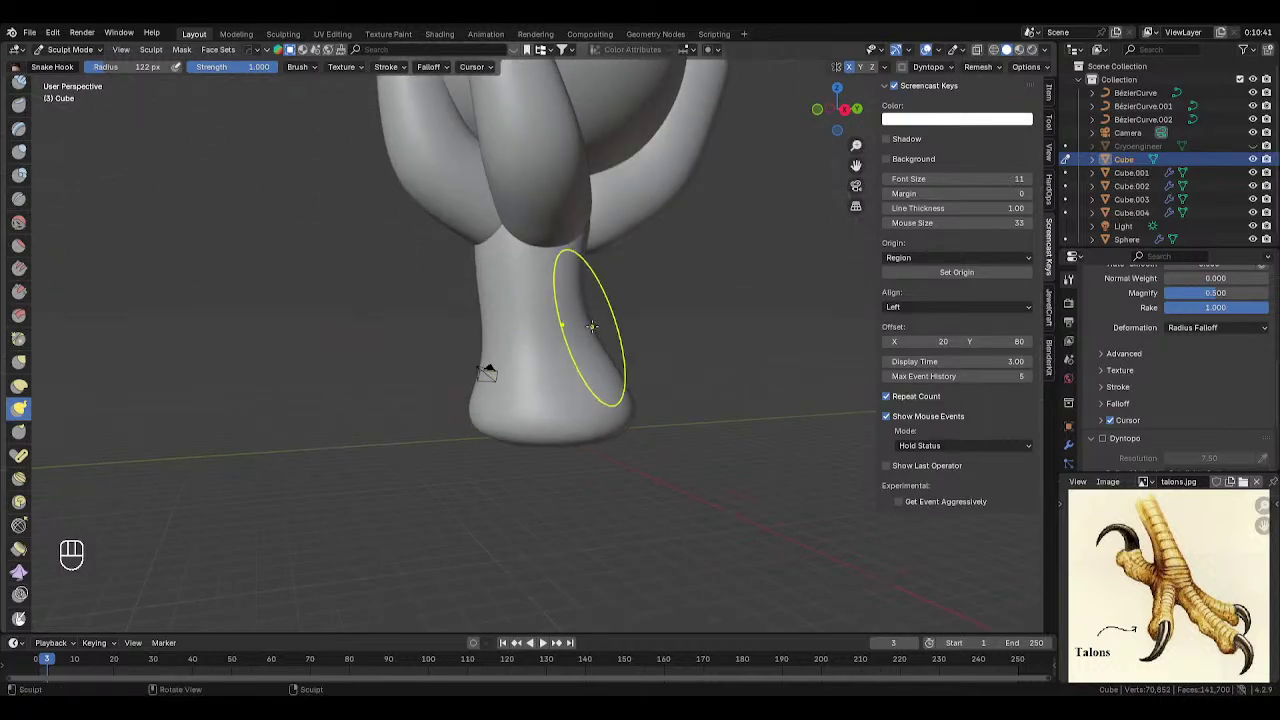
drag(591, 325, 584, 323)
mouse_move(598, 318)
middle_down()
mouse_move(563, 314)
mouse_move(575, 350)
middle_up()
- Smooth the reshaped column all around with the Smooth brush at 98 px
key(s)
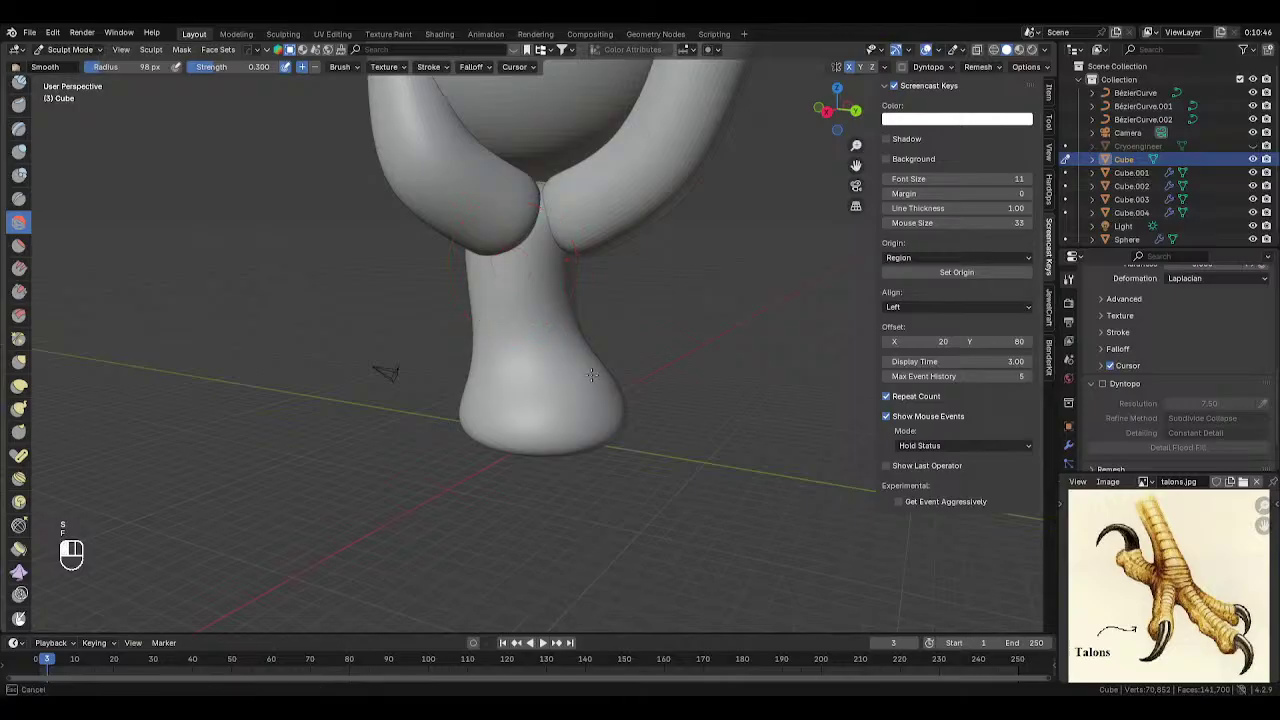
middle_drag(596, 377, 622, 326)
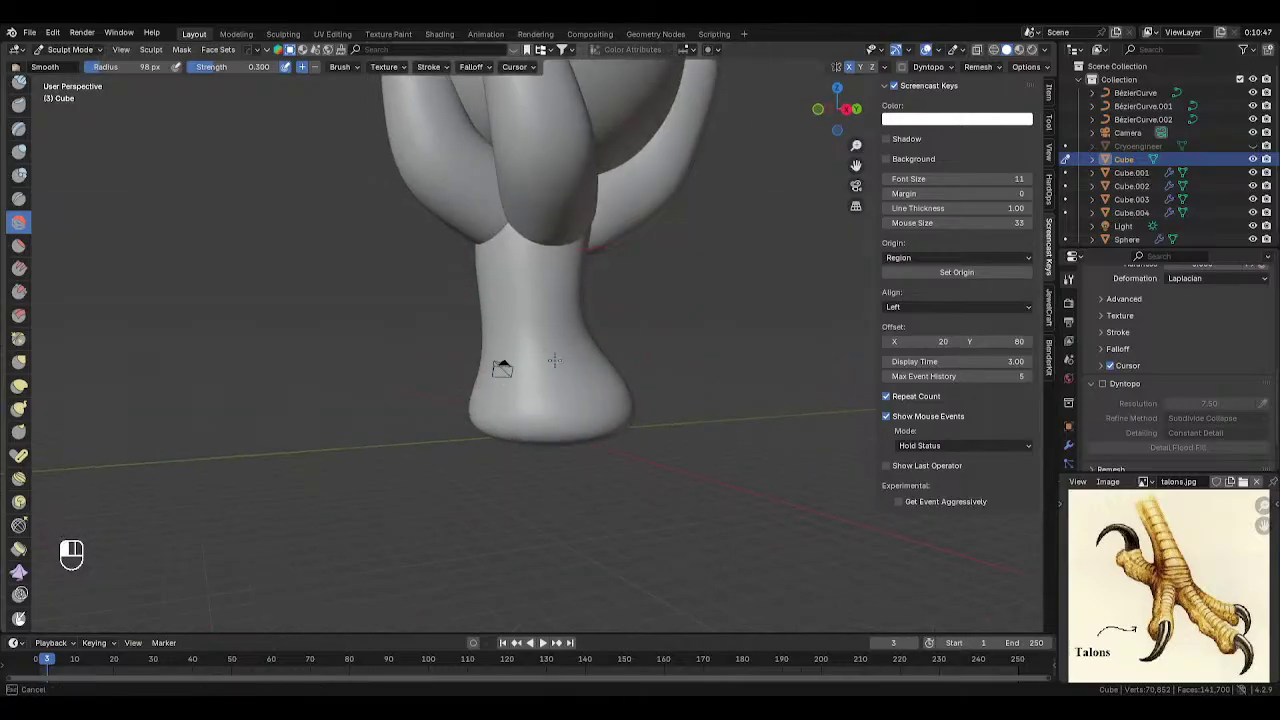
middle_drag(505, 370, 655, 356)
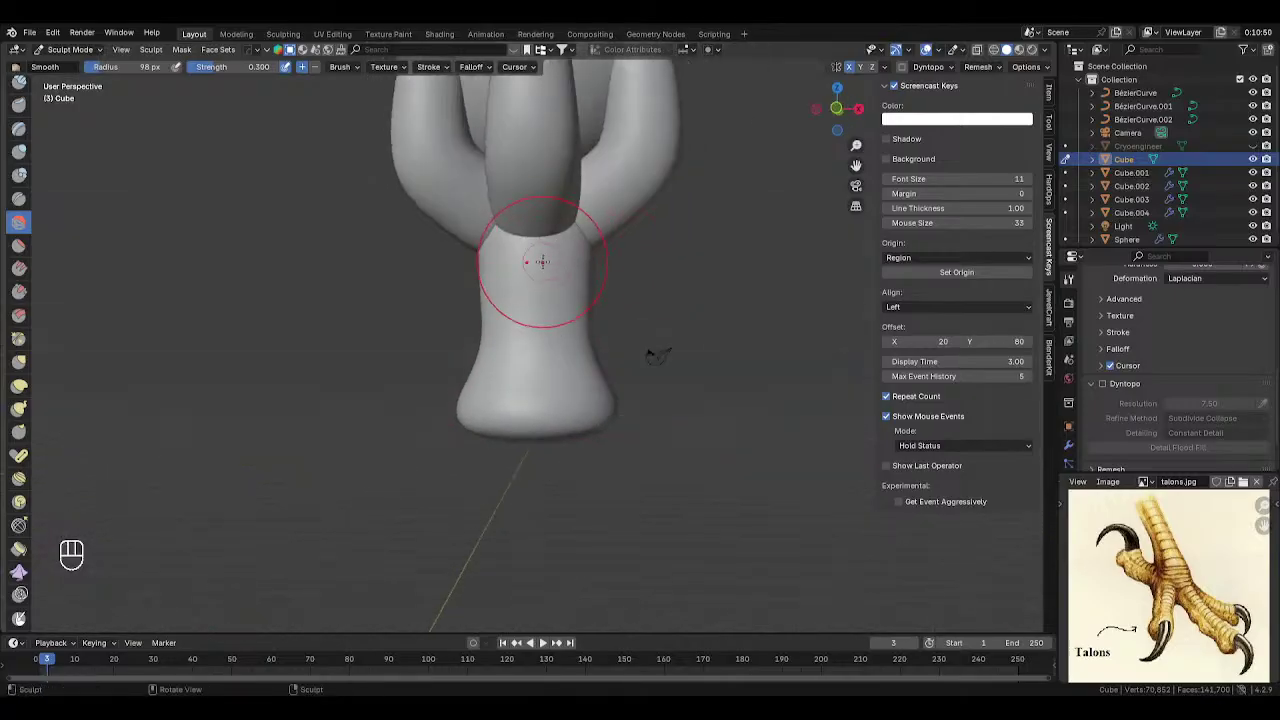
- In the front view, narrow the column's waist symmetrically with the Snake Hook brush and undo the excess strokes
key(KP_1)
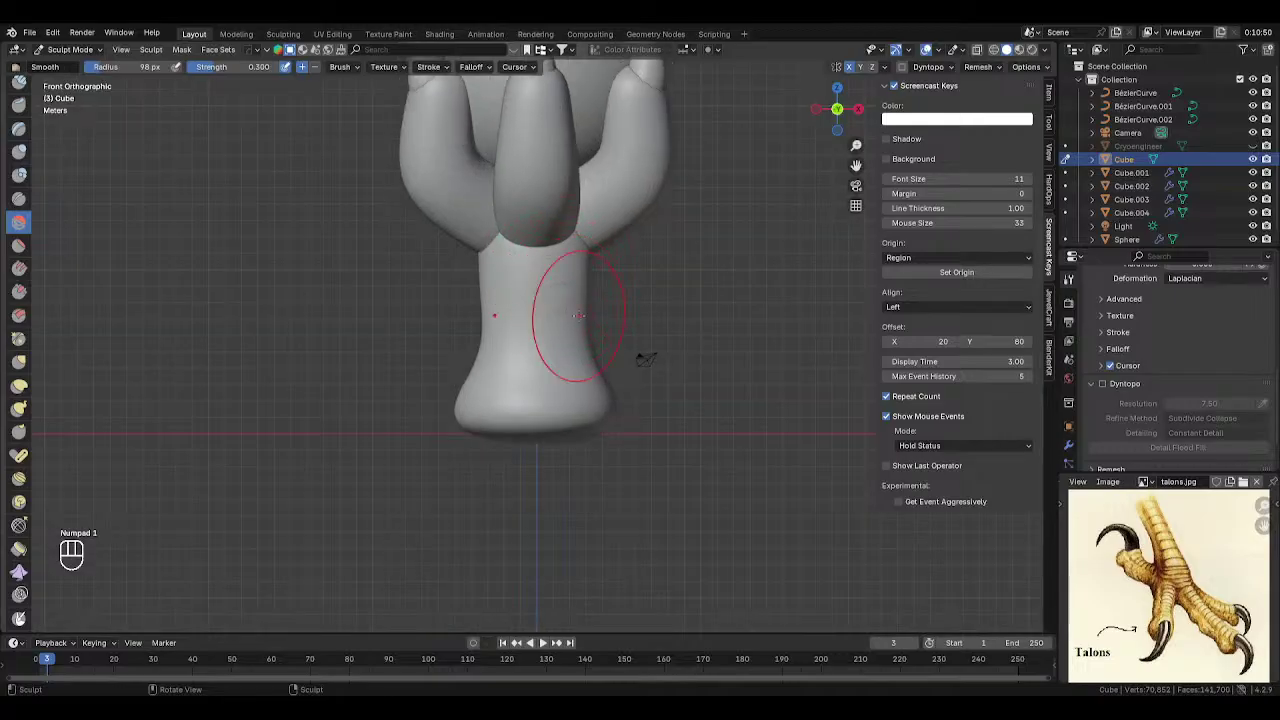
click(18, 408)
drag(603, 294, 595, 315)
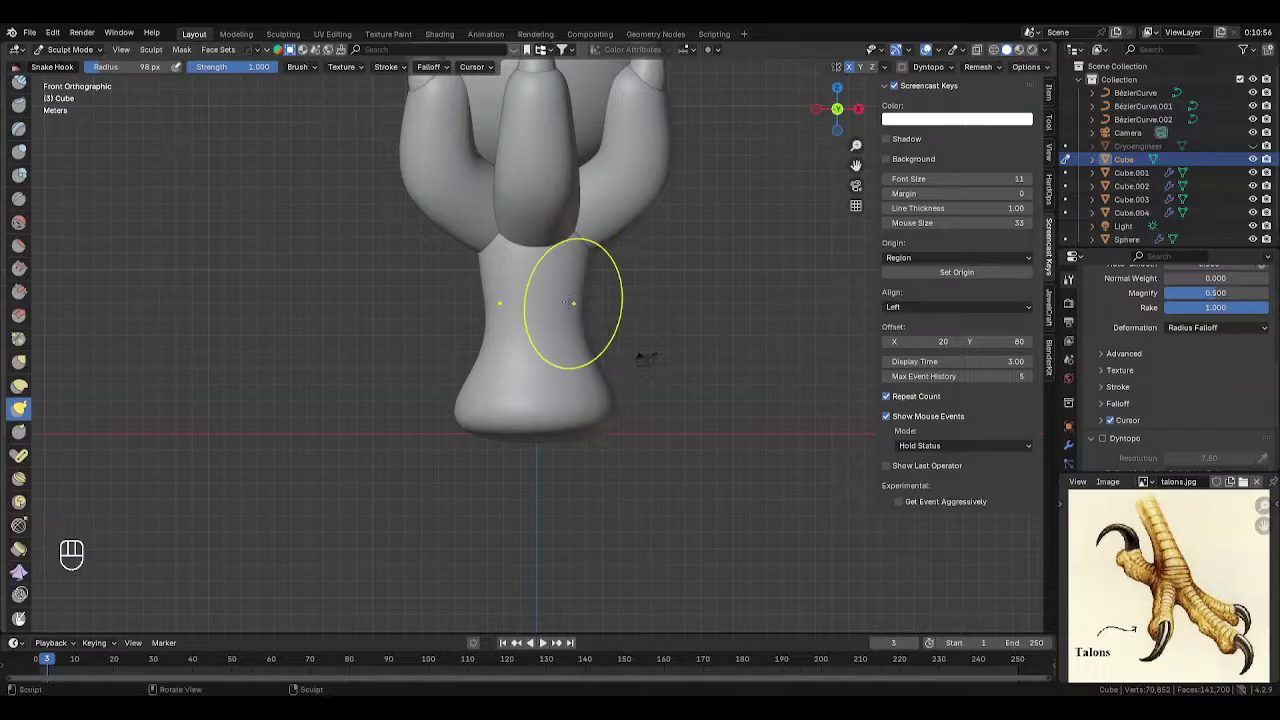
mouse_move(609, 334)
middle_down()
mouse_move(437, 383)
mouse_move(322, 338)
mouse_move(506, 289)
mouse_move(586, 323)
middle_up()
key(KP_1)
drag(583, 317, 589, 332)
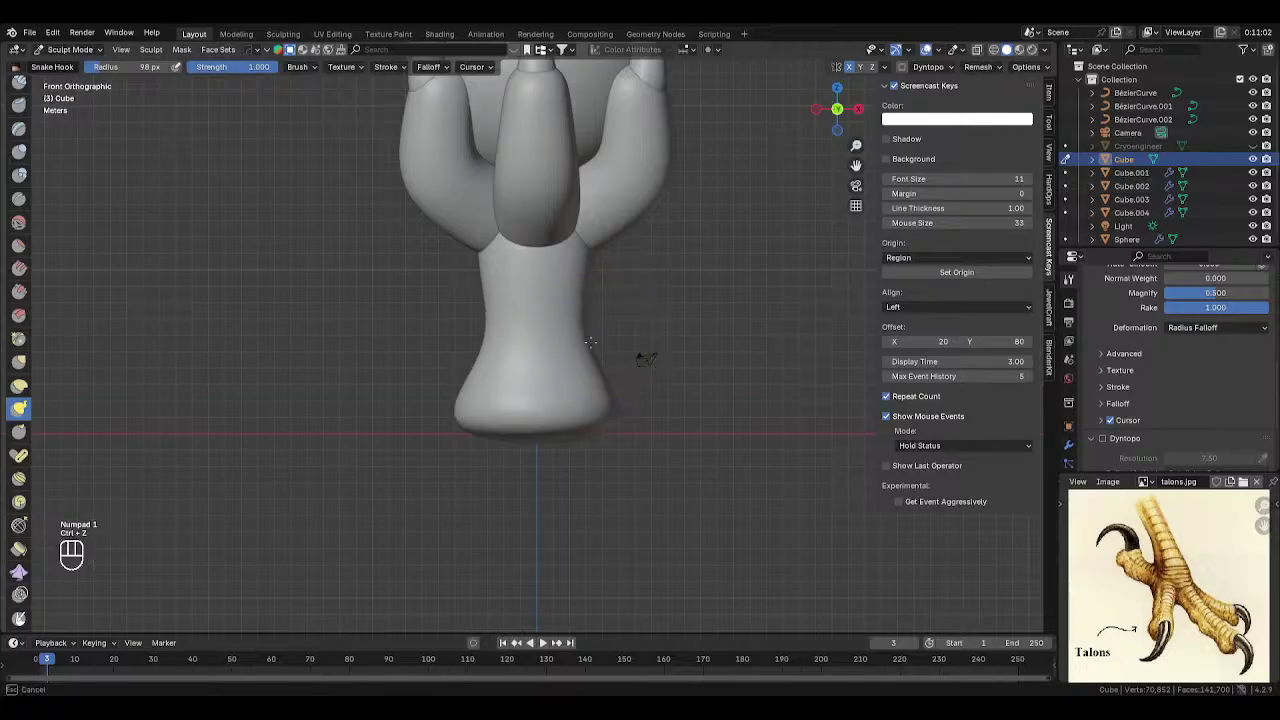
key(ctrl+z)
key(ctrl+z)
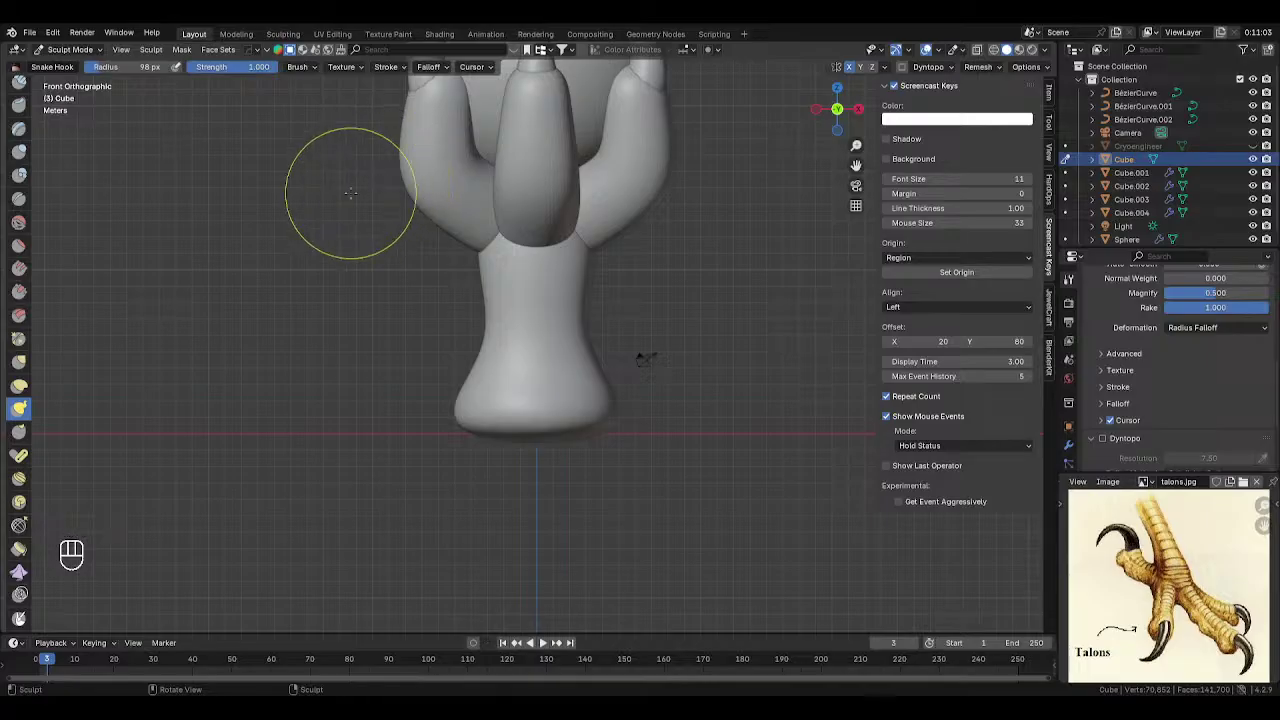
- Switch to the Mask brush and shrink its radius to 32 px
key(m)
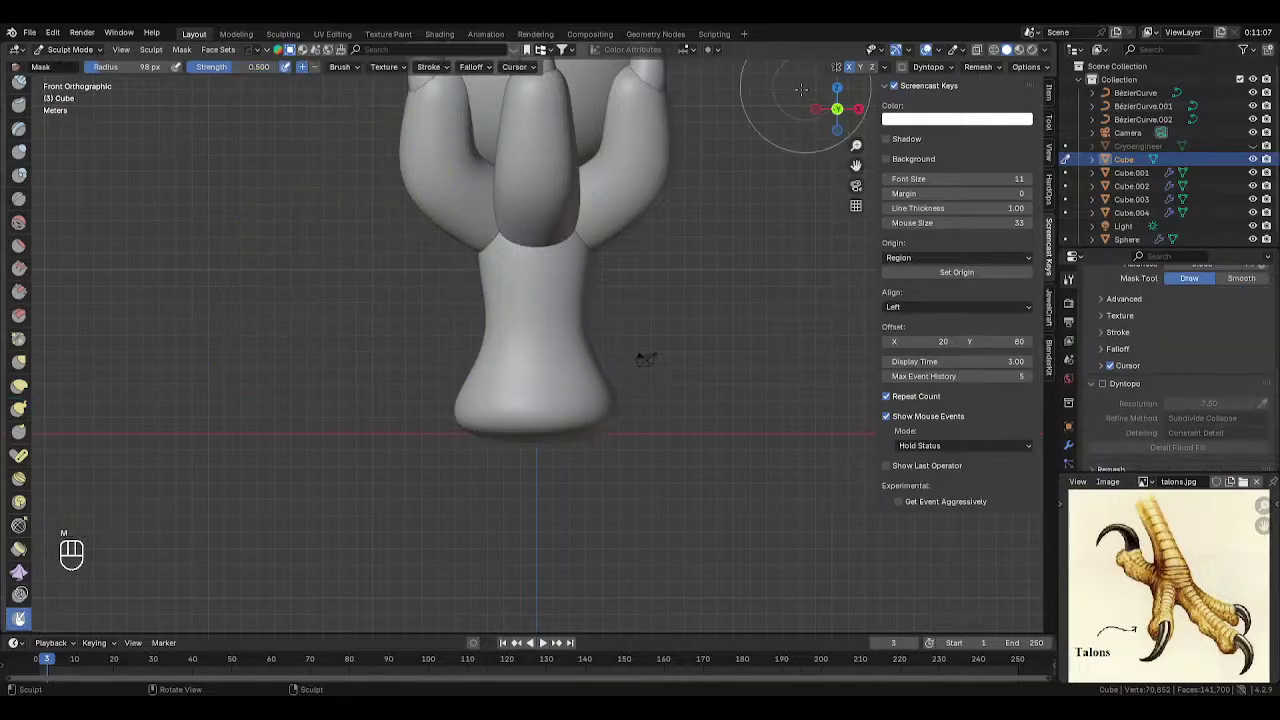
scroll(12, 200, up, 1)
scroll(14, 310, up, 3)
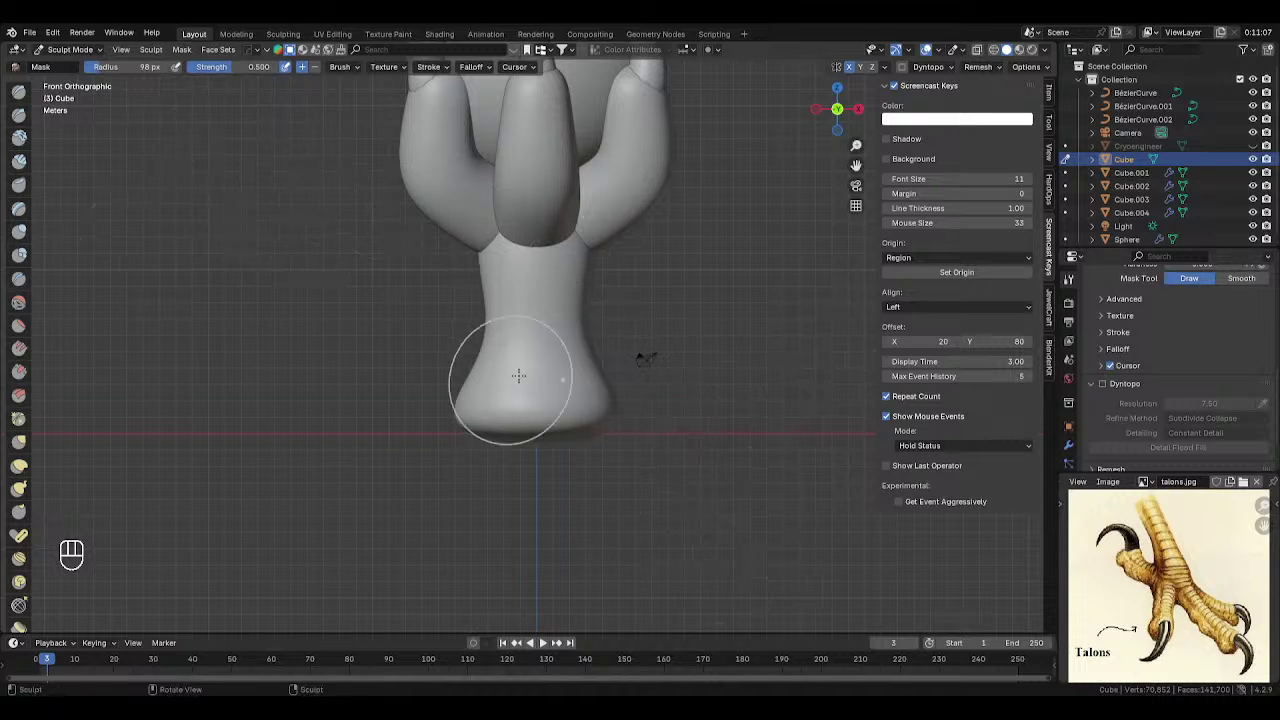
key(f)
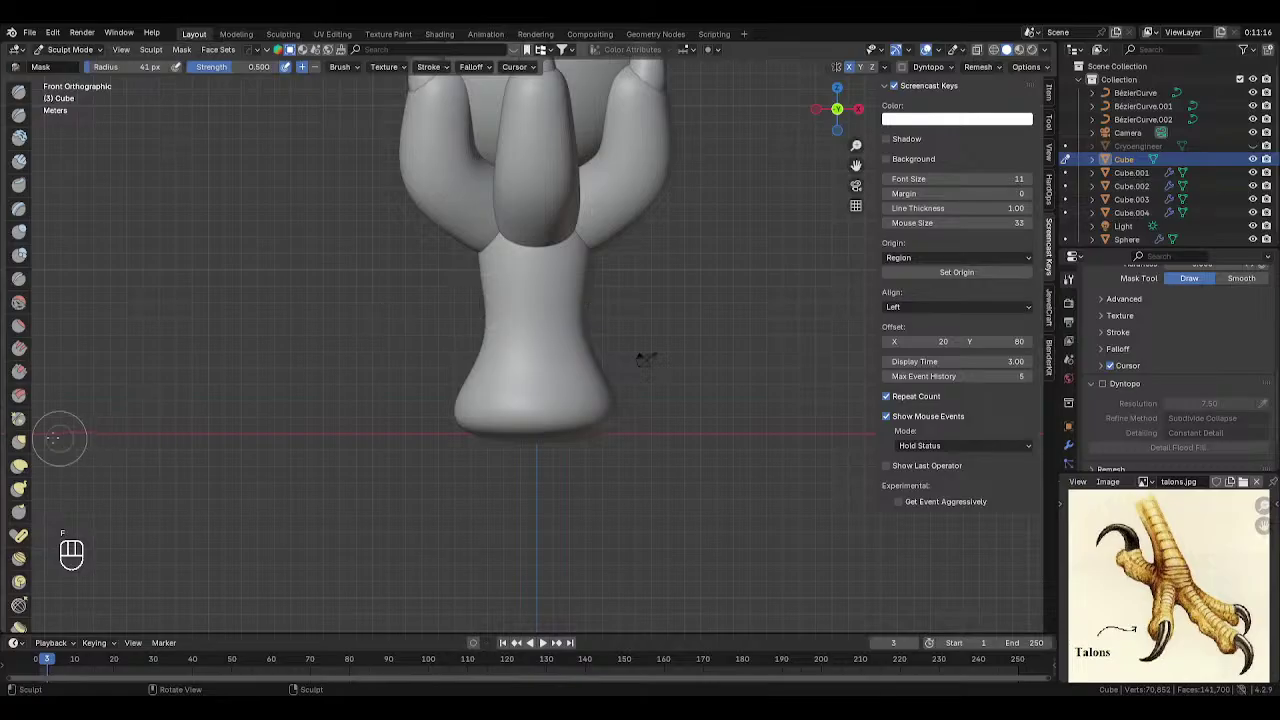
key(f)
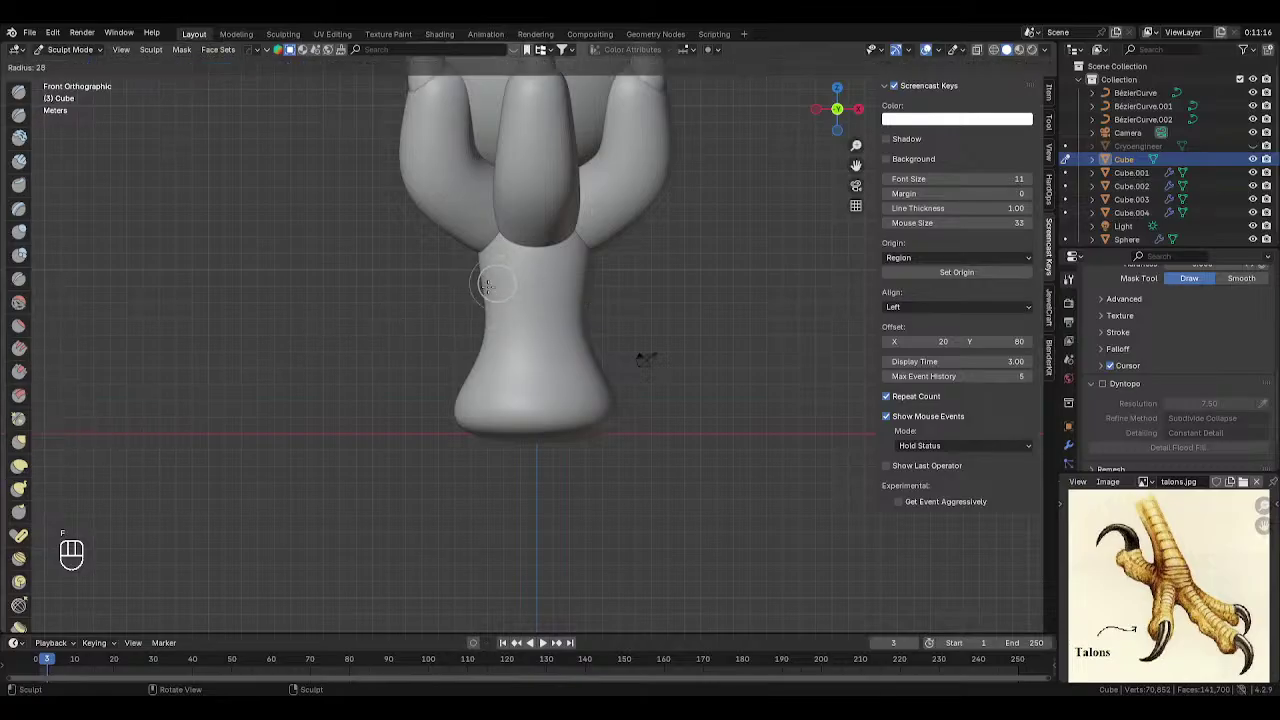
click(512, 283)
- Set the Mask brush's strength to 1 and reduce its radius to 21 px
click(258, 66)
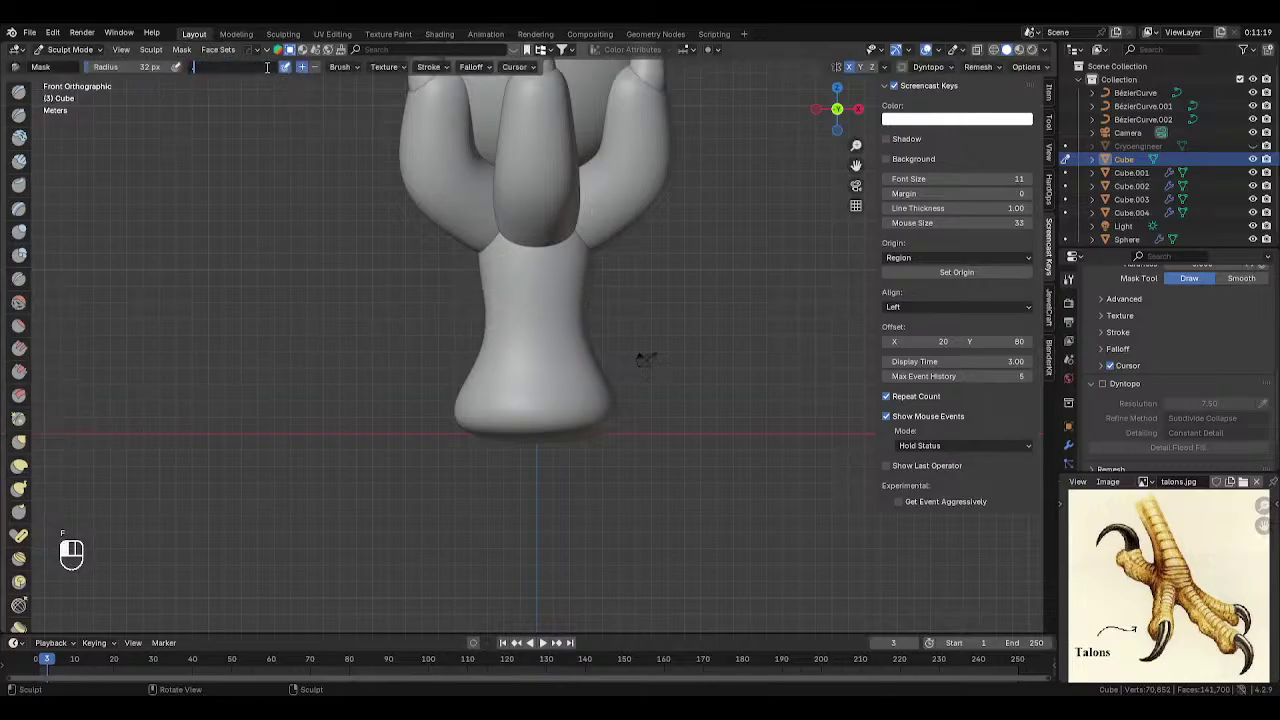
text(0.1)
key(Return)
click(256, 67)
text(1)
key(Return)
key(f)
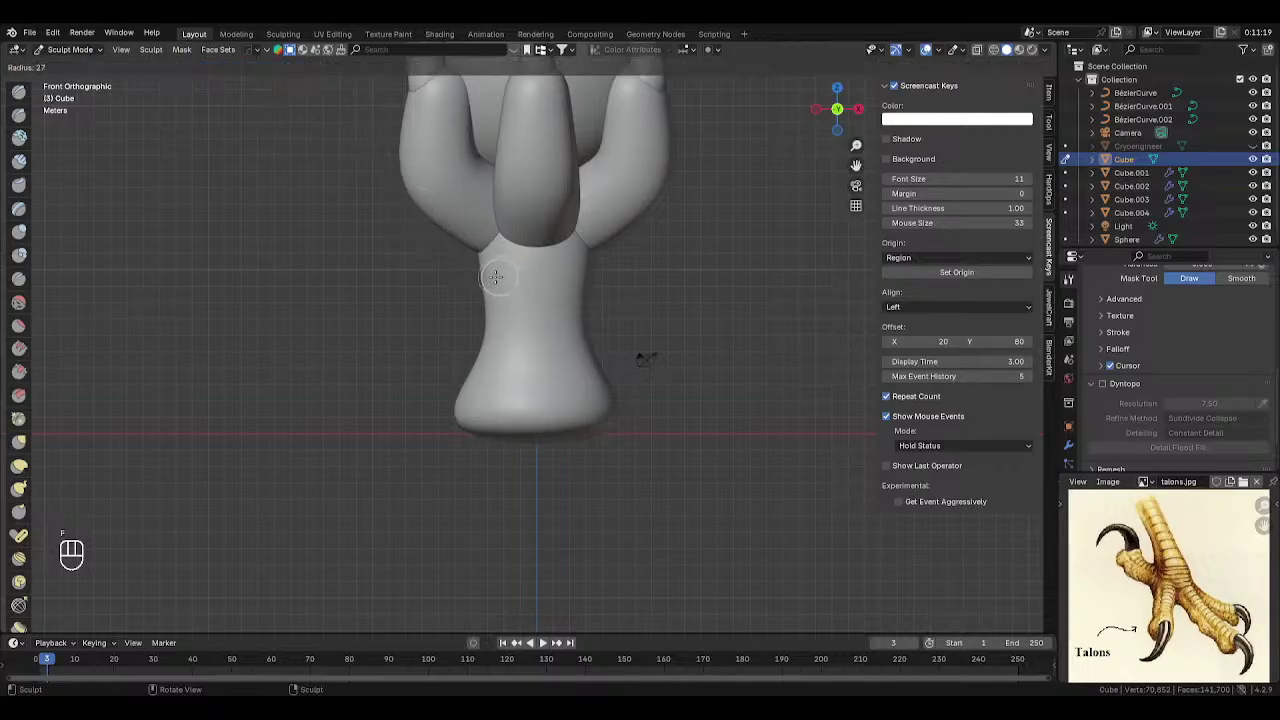
click(495, 276)
- Enable Stabilize Stroke, shrink the Mask brush to 16 px and paint a mask band across the column just below the arms
click(468, 68)
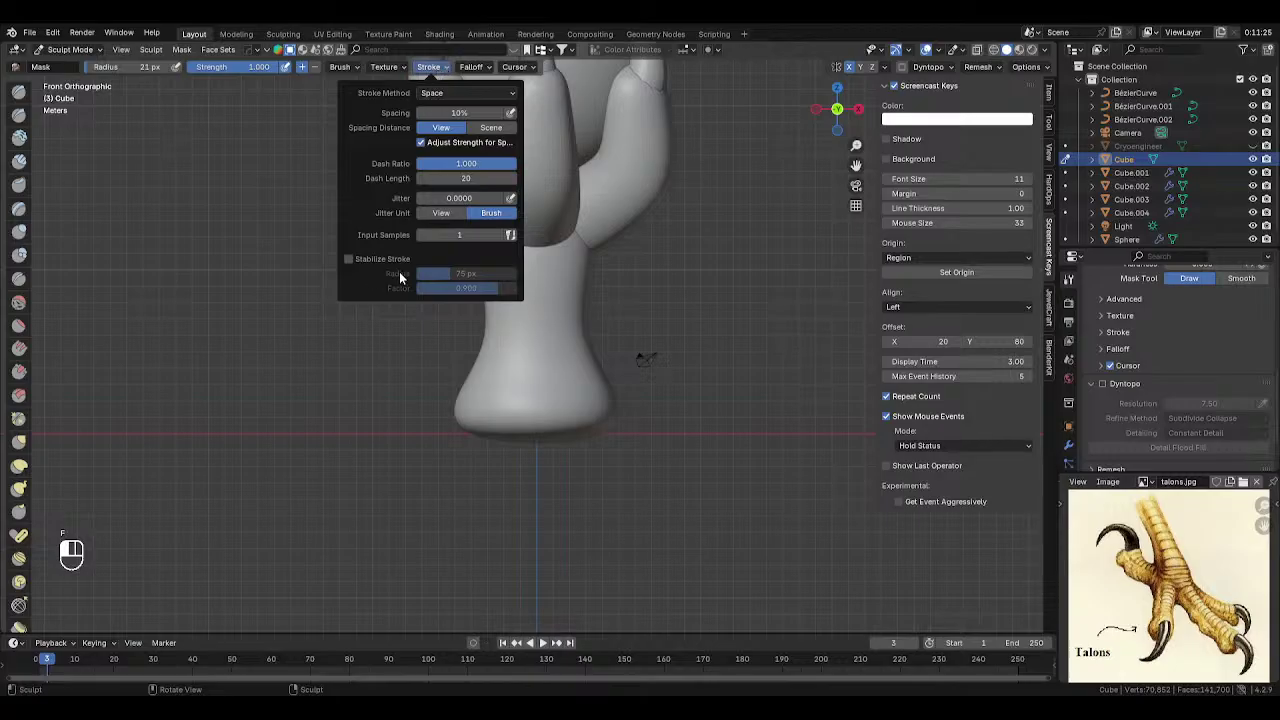
click(347, 259)
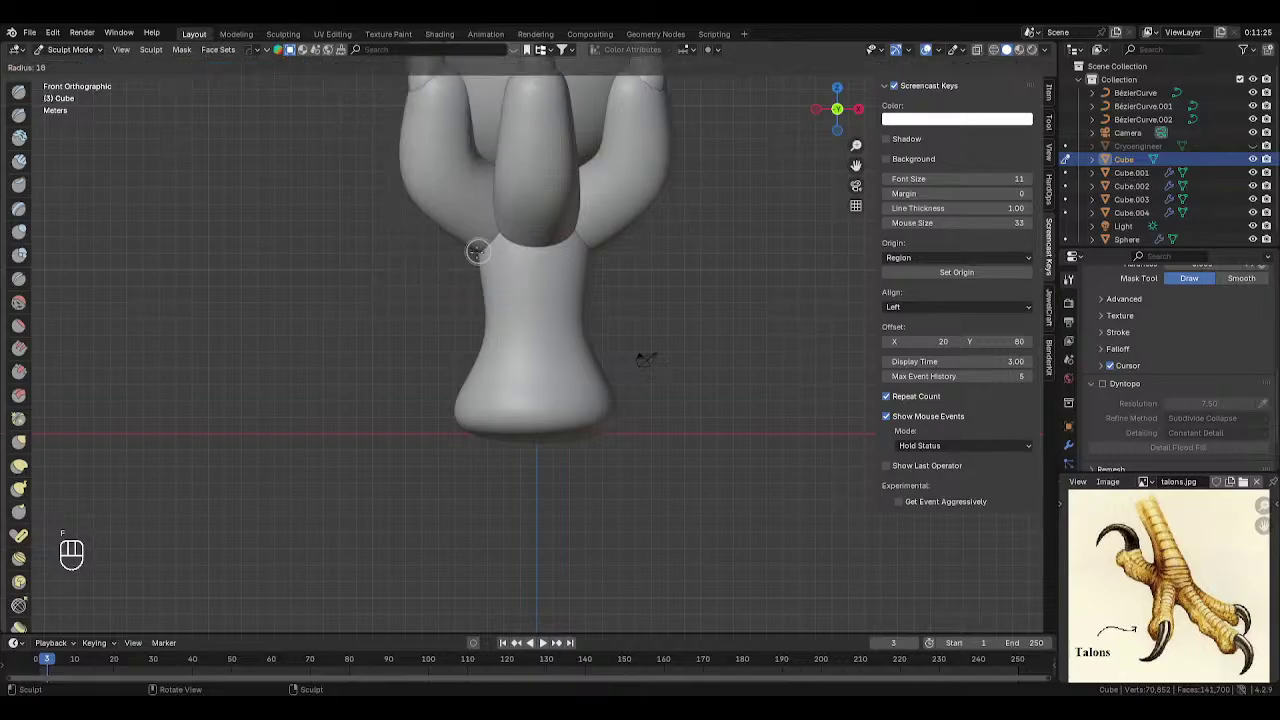
key(f)
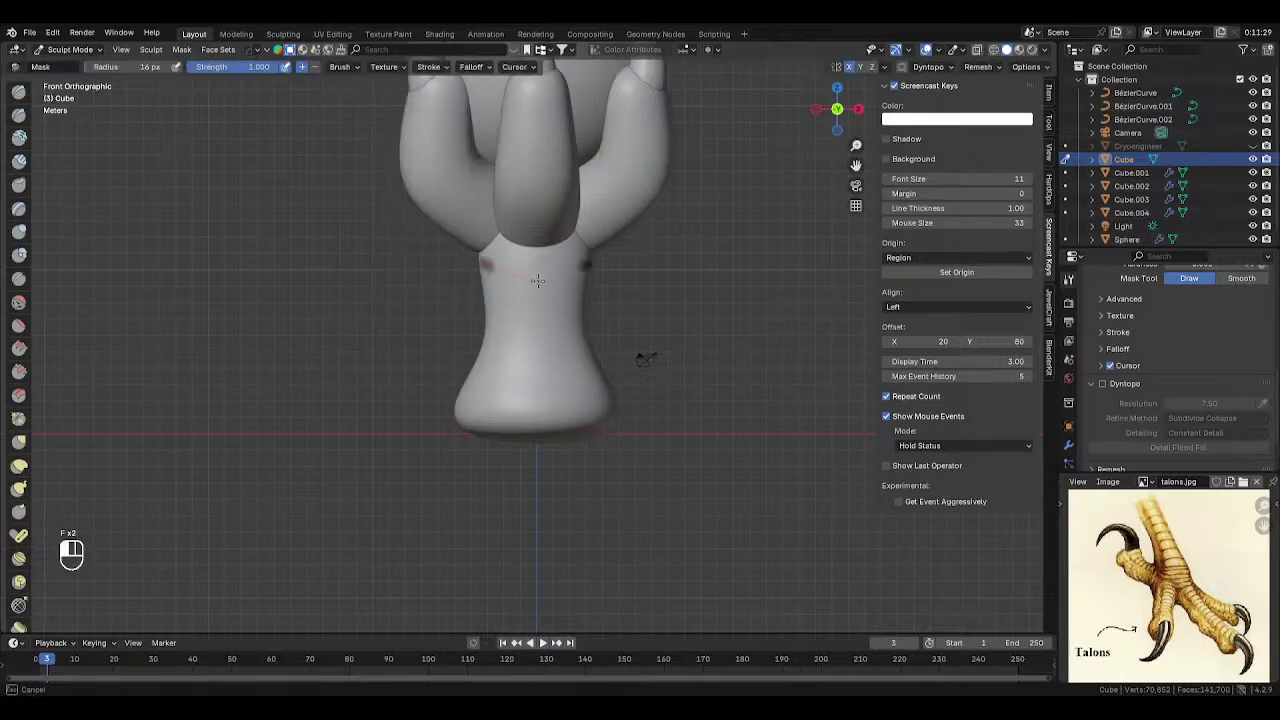
mouse_move(538, 281)
mouse_down()
mouse_move(603, 269)
mouse_move(640, 240)
mouse_up()
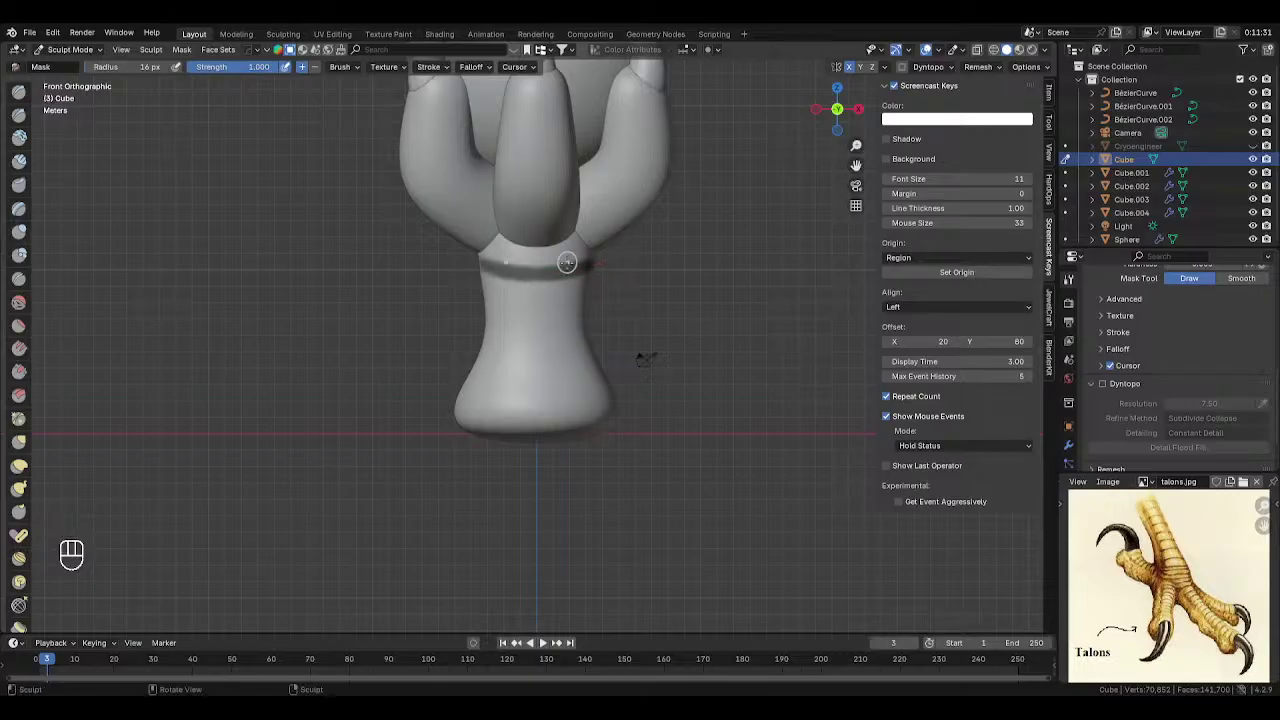
- Undo the last mask band, shrink the Mask brush to 10 px and paint a thinner band across the column below the arms
key(ctrl+z)
key(f)
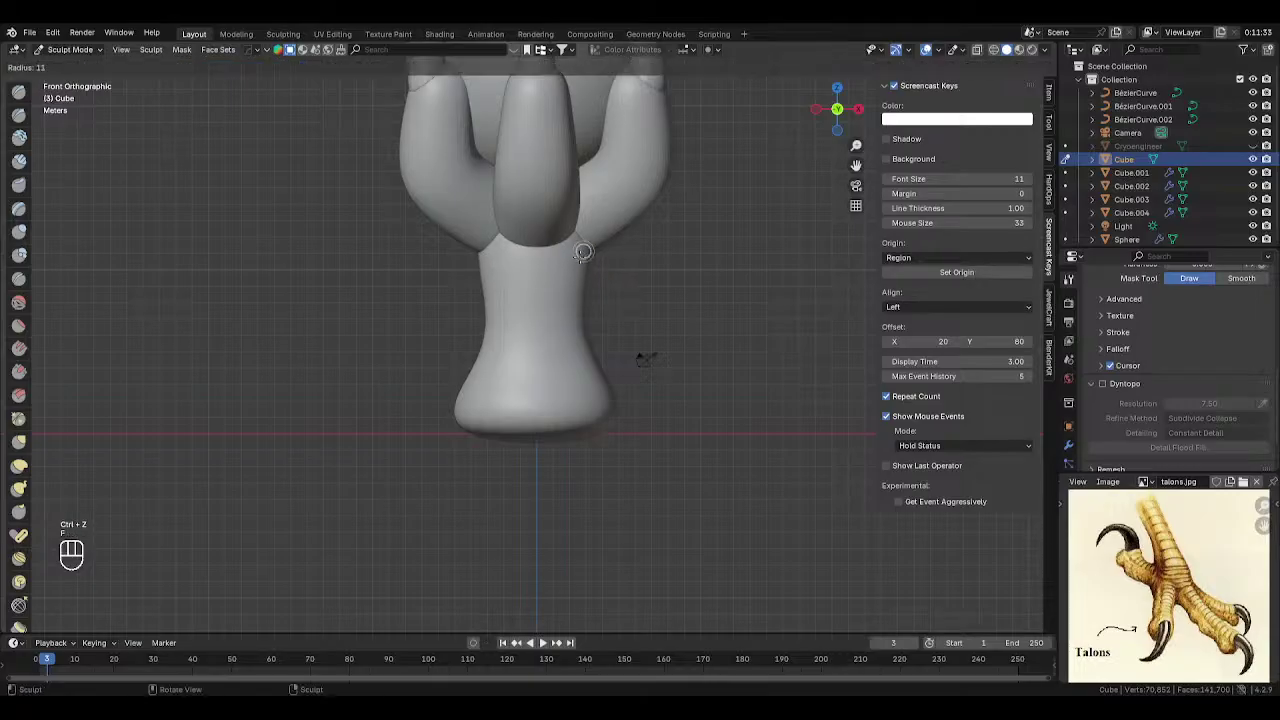
click(593, 256)
drag(595, 254, 589, 258)
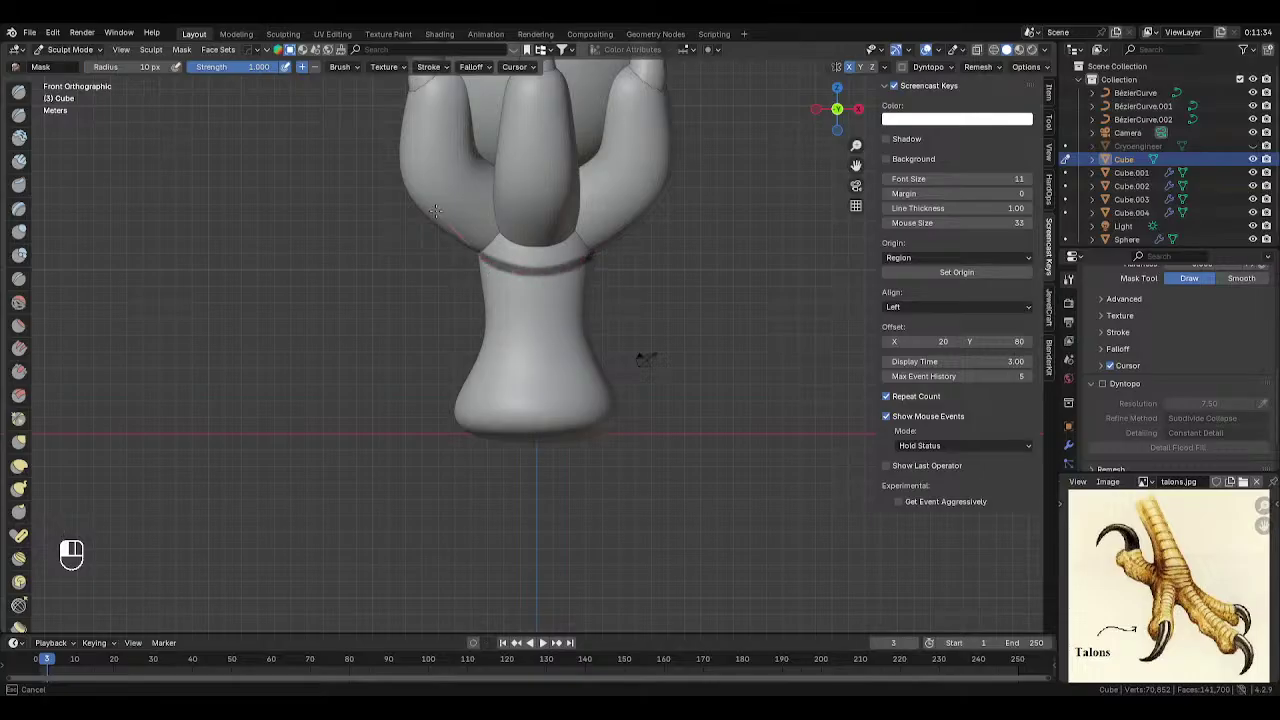
- Paint five more curved mask bands at regular spacing down the column's front to the flared foot
drag(435, 210, 584, 287)
mouse_move(438, 241)
mouse_down()
mouse_move(592, 335)
mouse_move(578, 318)
mouse_up()
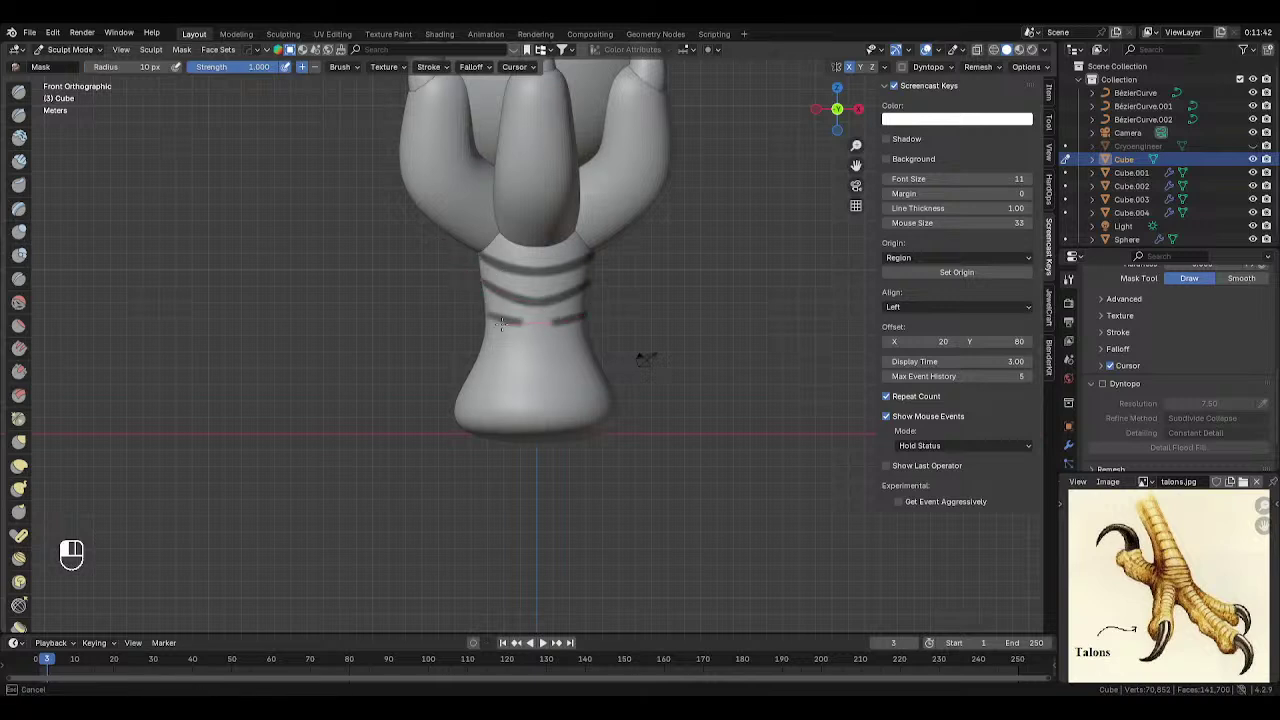
drag(501, 322, 484, 308)
key(ctrl+z)
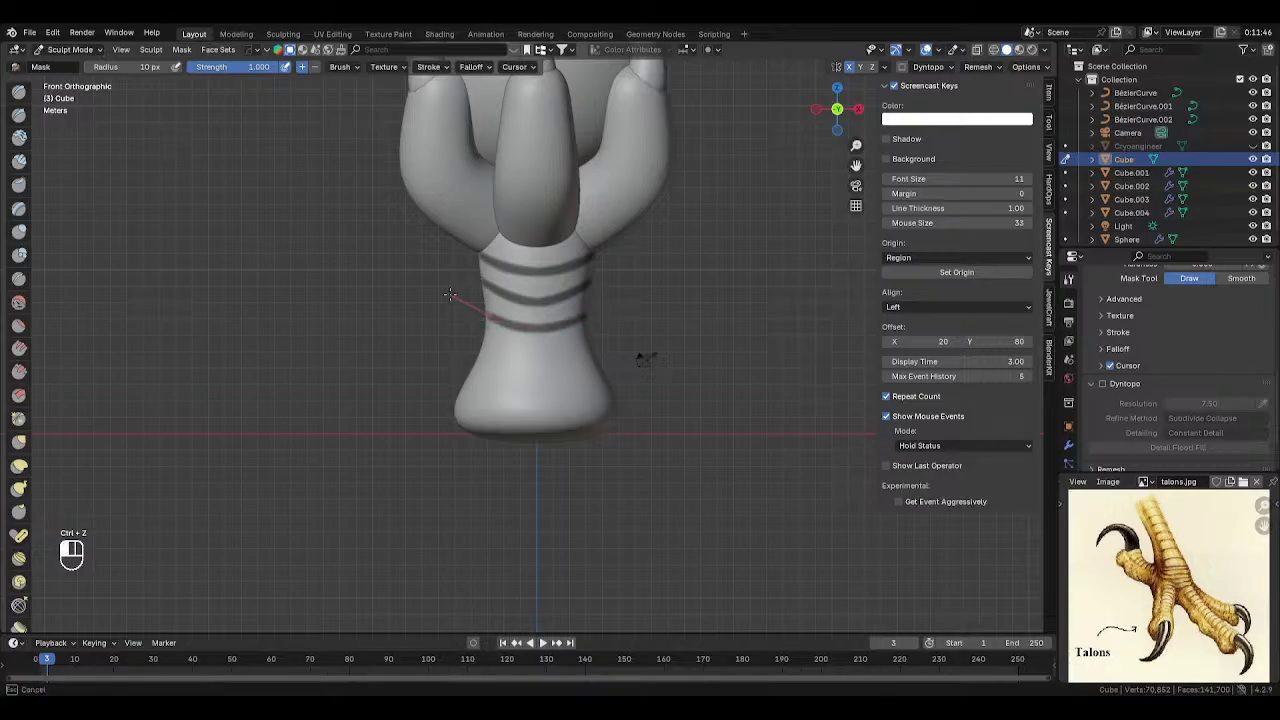
drag(450, 295, 466, 296)
drag(609, 343, 489, 359)
mouse_move(420, 307)
mouse_down()
mouse_move(612, 365)
mouse_move(590, 380)
mouse_up()
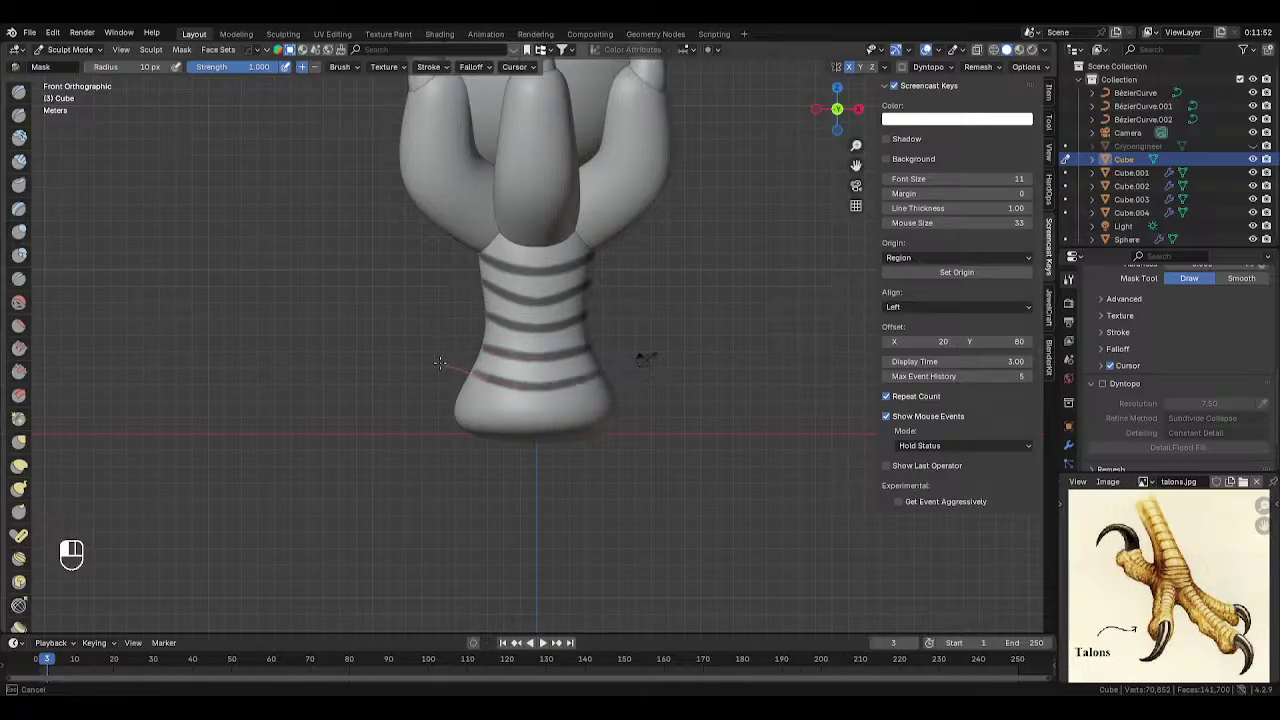
mouse_move(411, 323)
mouse_down()
mouse_move(611, 391)
mouse_move(620, 376)
mouse_up()
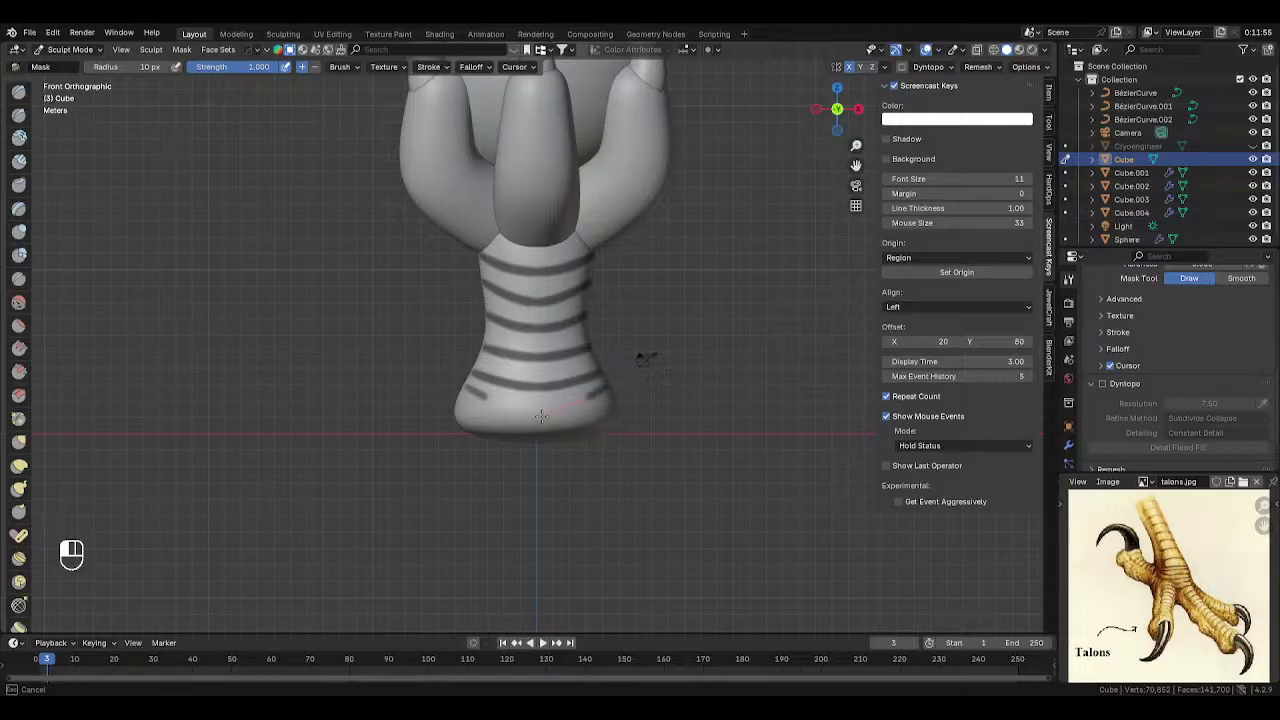
- Retouch the upper mask bands from a slightly turned angle, undoing the misplaced strokes
middle_drag(422, 331, 566, 276)
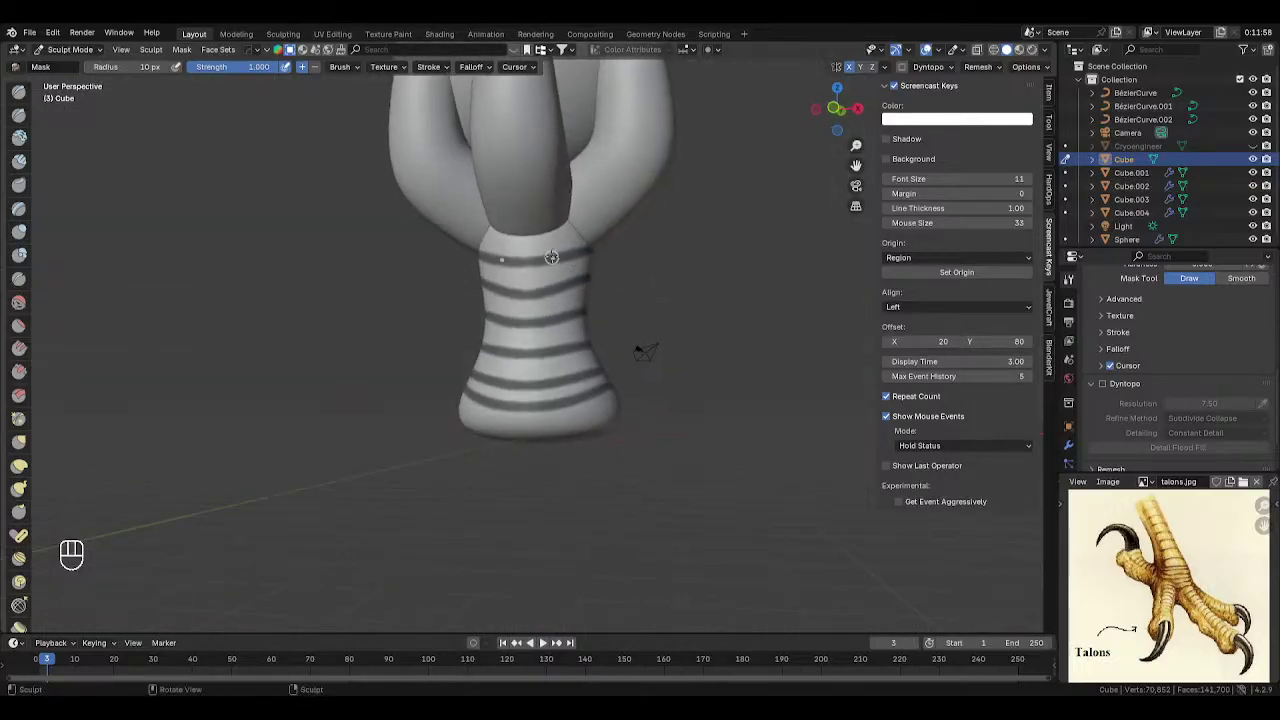
drag(551, 257, 462, 257)
key(ctrl+z)
drag(560, 289, 552, 289)
mouse_move(474, 296)
mouse_down()
mouse_move(527, 320)
mouse_move(491, 327)
mouse_move(545, 320)
mouse_move(496, 357)
mouse_move(466, 356)
mouse_up()
key(ctrl+z)
key(ctrl+z)
key(ctrl+z)
mouse_move(550, 350)
mouse_down()
mouse_move(500, 362)
mouse_move(468, 354)
mouse_move(524, 356)
mouse_move(476, 351)
mouse_up()
key(ctrl+z)
key(ctrl+z)
- Repaint the middle and lower mask bands toward the column's side, undoing the strokes that stray
mouse_move(562, 433)
middle_down()
mouse_move(629, 360)
mouse_move(608, 386)
mouse_move(520, 357)
middle_up()
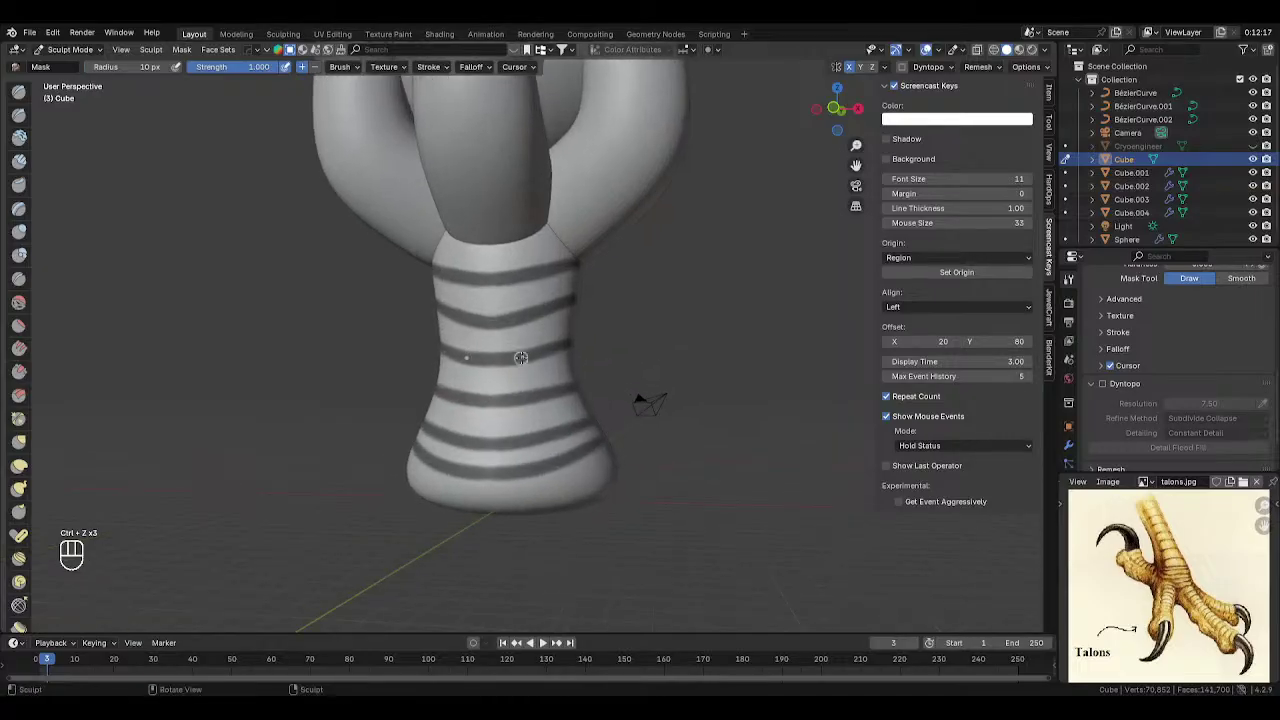
drag(516, 359, 443, 362)
drag(537, 401, 448, 402)
key(ctrl+z)
key(ctrl+z)
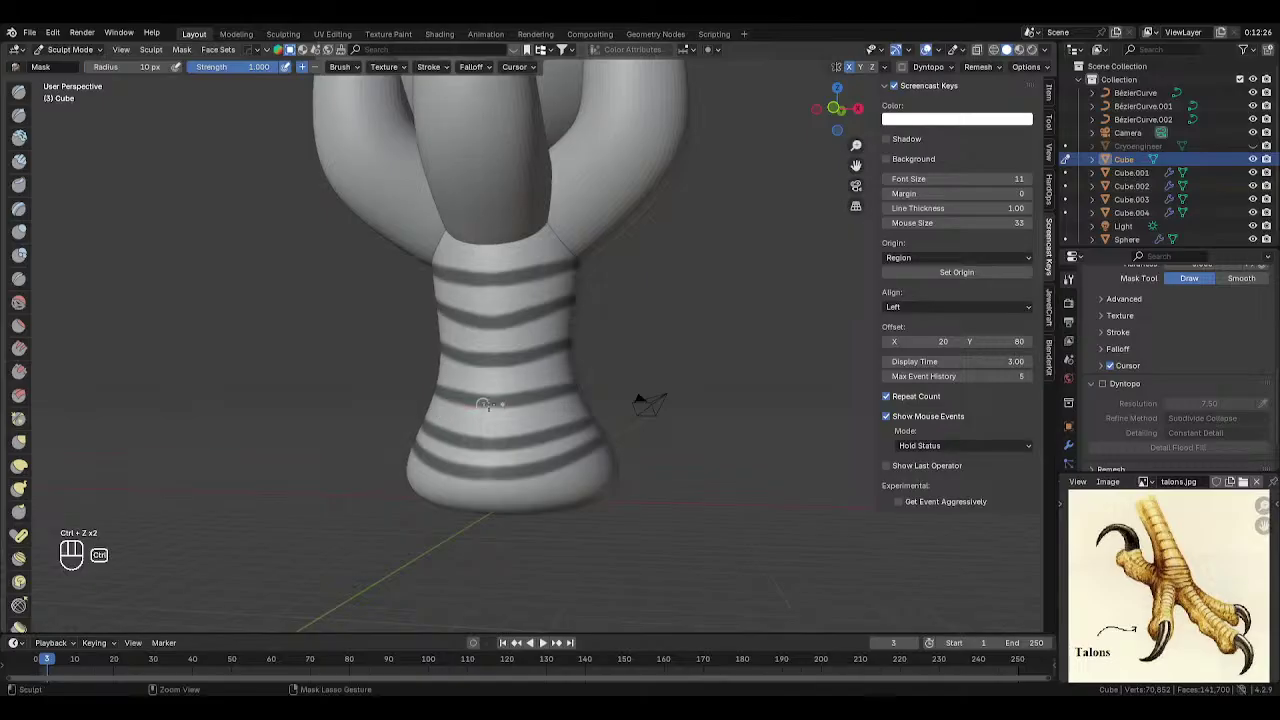
drag(429, 398, 427, 398)
drag(519, 441, 422, 440)
mouse_move(512, 471)
mouse_down()
mouse_move(452, 482)
mouse_move(390, 457)
mouse_up()
key(ctrl+z)
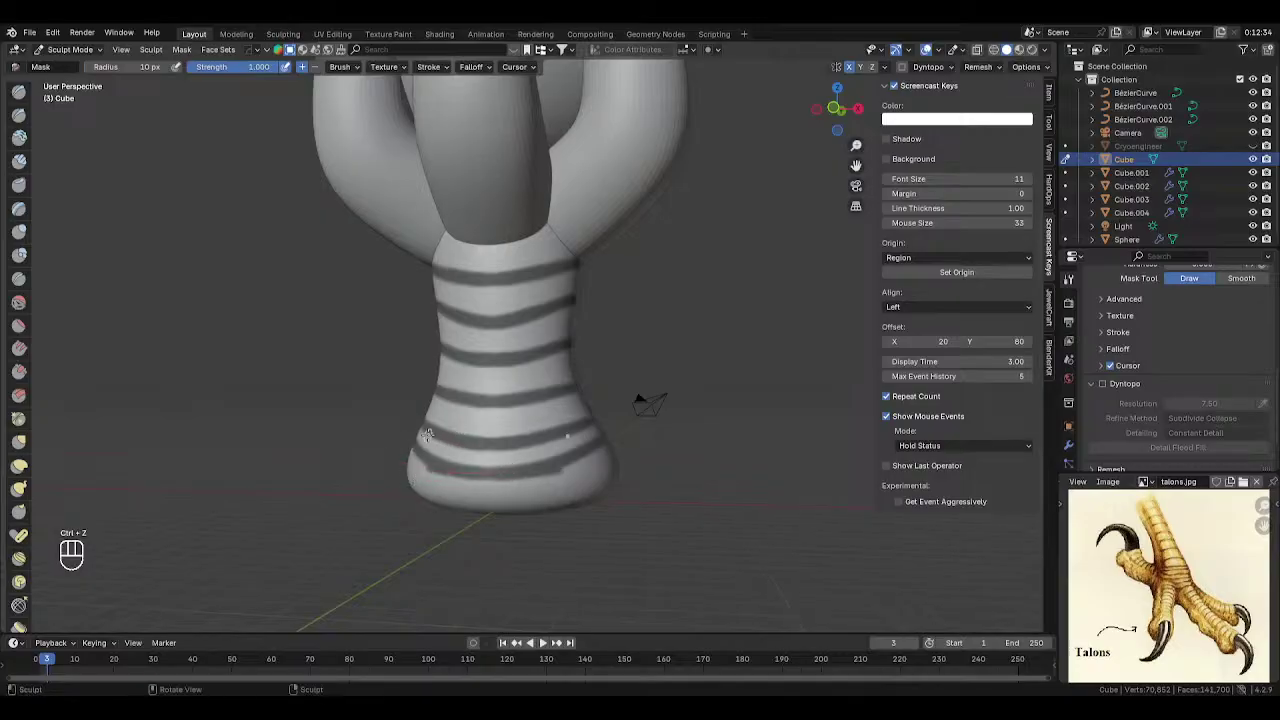
- Strengthen and even out the ends of all the mask bands on the column's side
mouse_move(535, 391)
middle_down()
mouse_move(512, 406)
mouse_move(634, 420)
mouse_move(686, 400)
mouse_move(668, 398)
middle_up()
key(ctrl+z)
drag(468, 454, 535, 470)
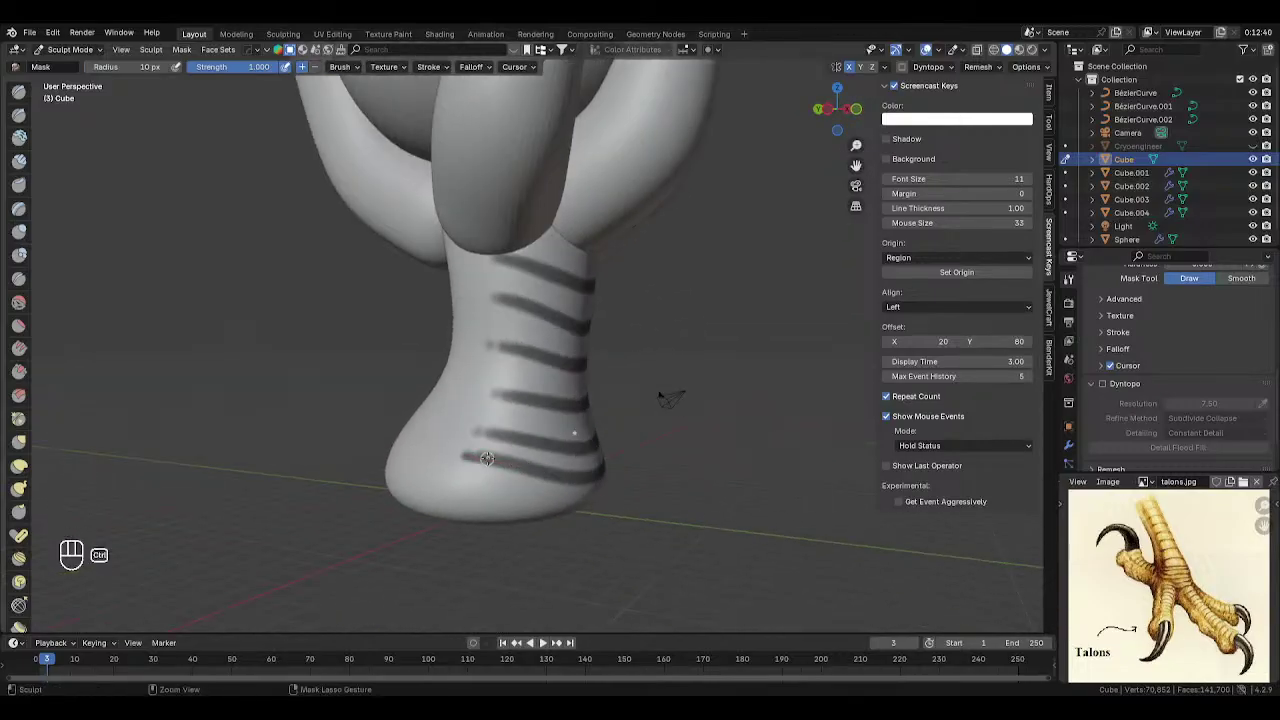
key(ctrl+z)
drag(416, 441, 560, 437)
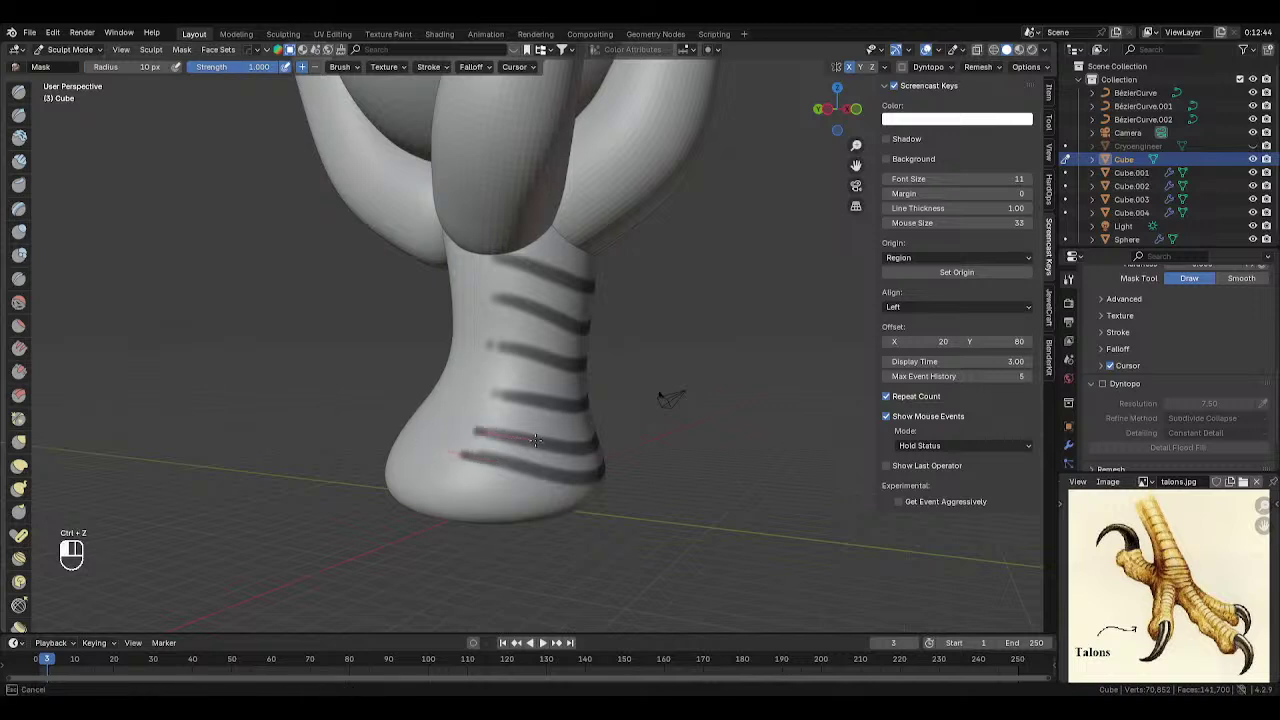
drag(498, 394, 566, 403)
drag(490, 345, 553, 357)
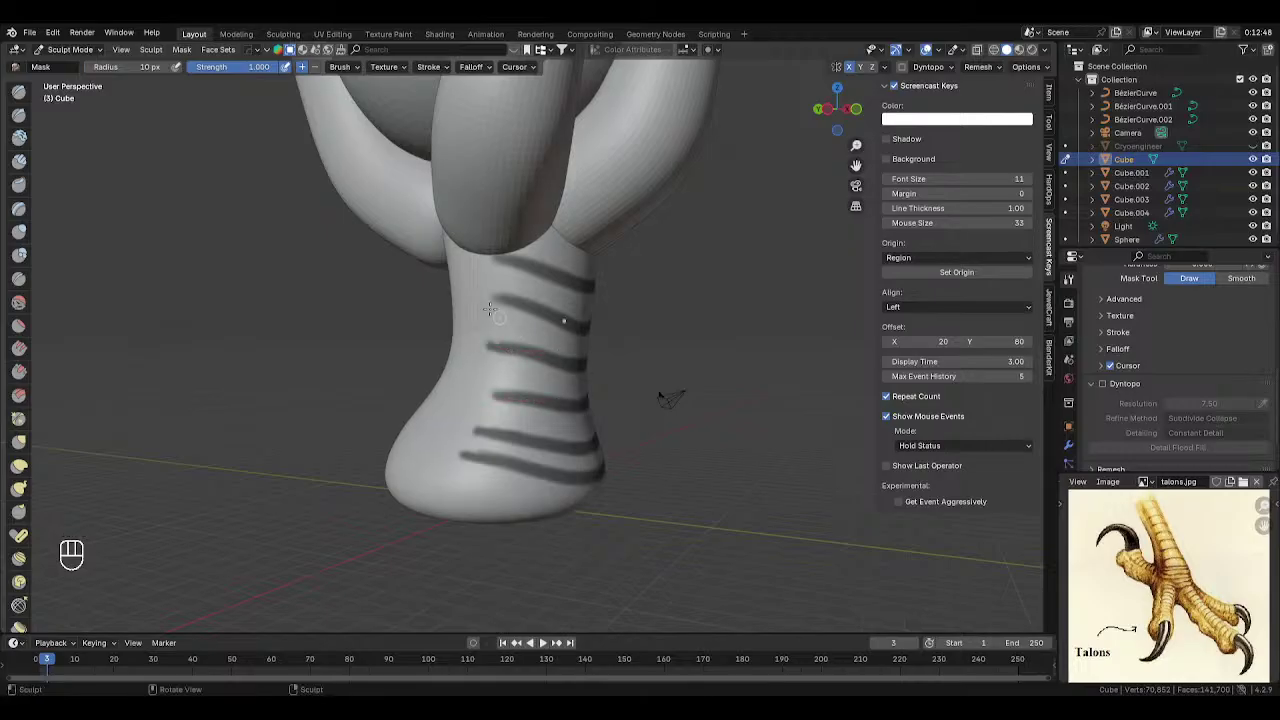
drag(495, 298, 562, 312)
drag(487, 344, 540, 349)
drag(493, 275, 486, 321)
key(ctrl+i)
middle_drag(398, 351, 271, 342)
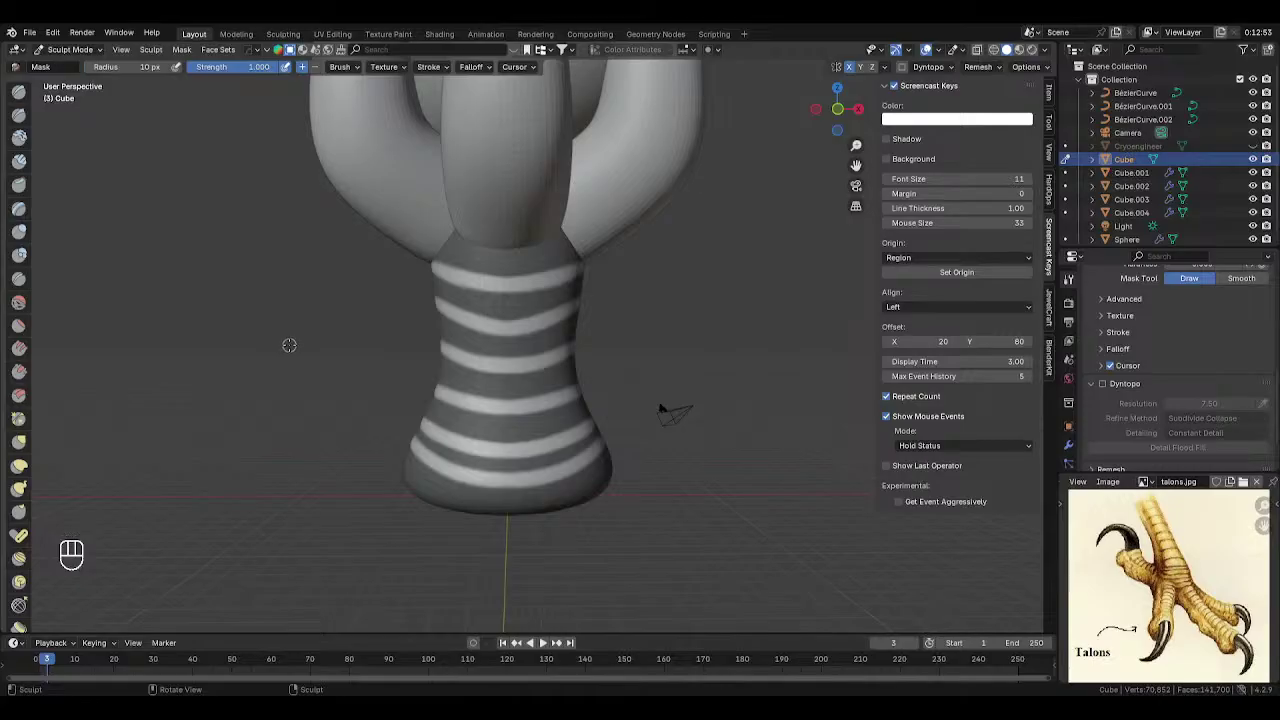
key(ctrl+i)
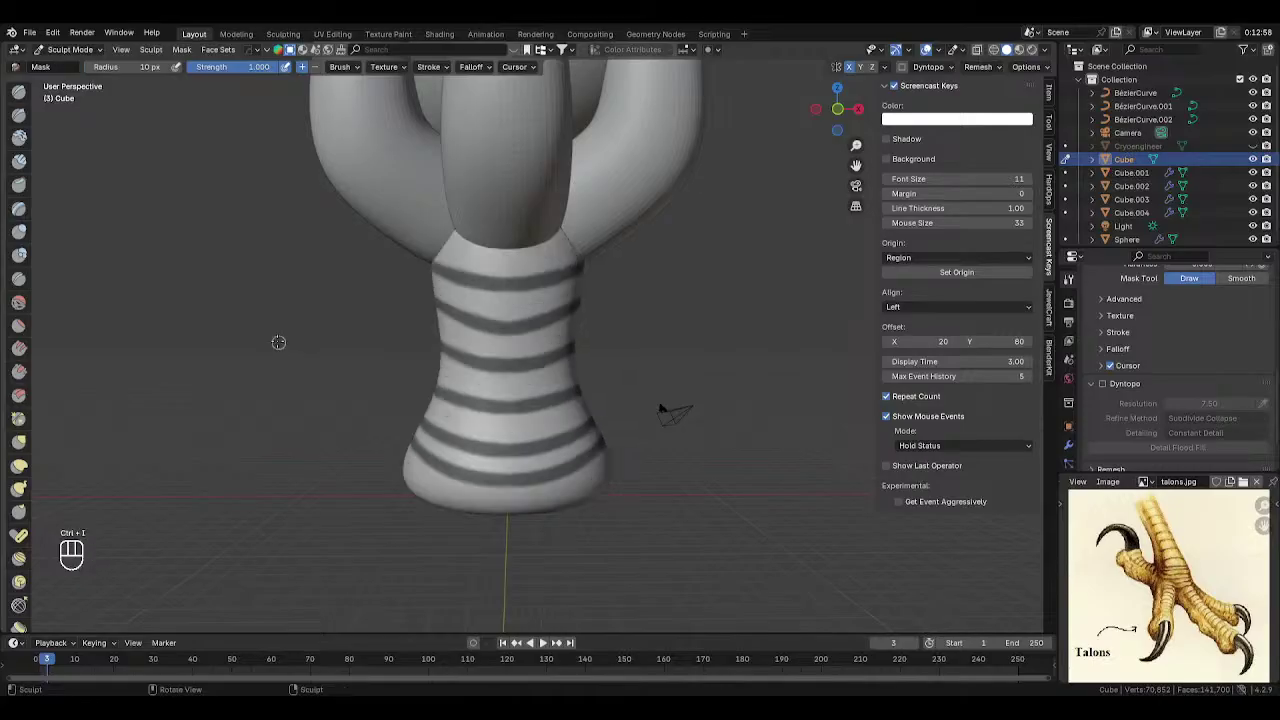
- Switch to the Draw brush and enlarge its radius
click(18, 91)
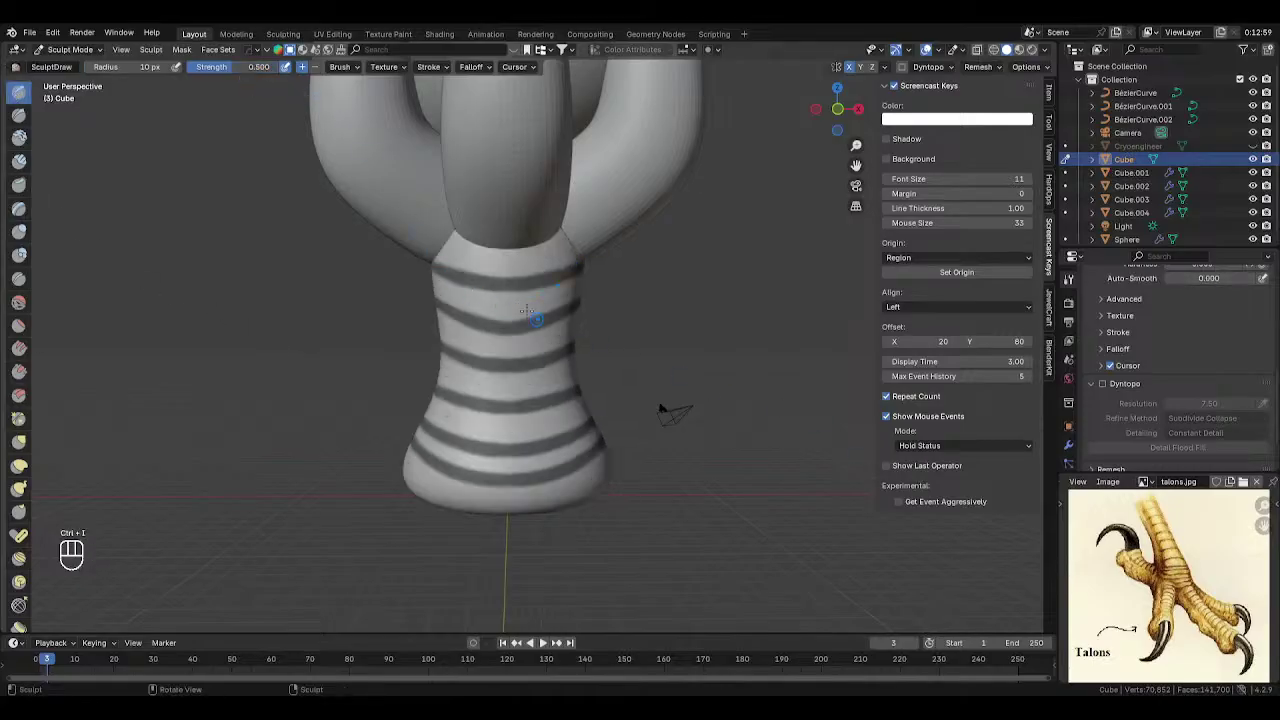
key(f)
key(f)
- Try to raise the unmasked rings of the column with the Draw brush at 0.5 strength and 111 px radius
mouse_move(507, 250)
mouse_down()
mouse_move(554, 254)
mouse_move(534, 260)
mouse_move(523, 317)
mouse_move(563, 443)
mouse_move(545, 480)
mouse_move(504, 486)
mouse_up()
key(f)
click(479, 486)
key(f)
click(575, 486)
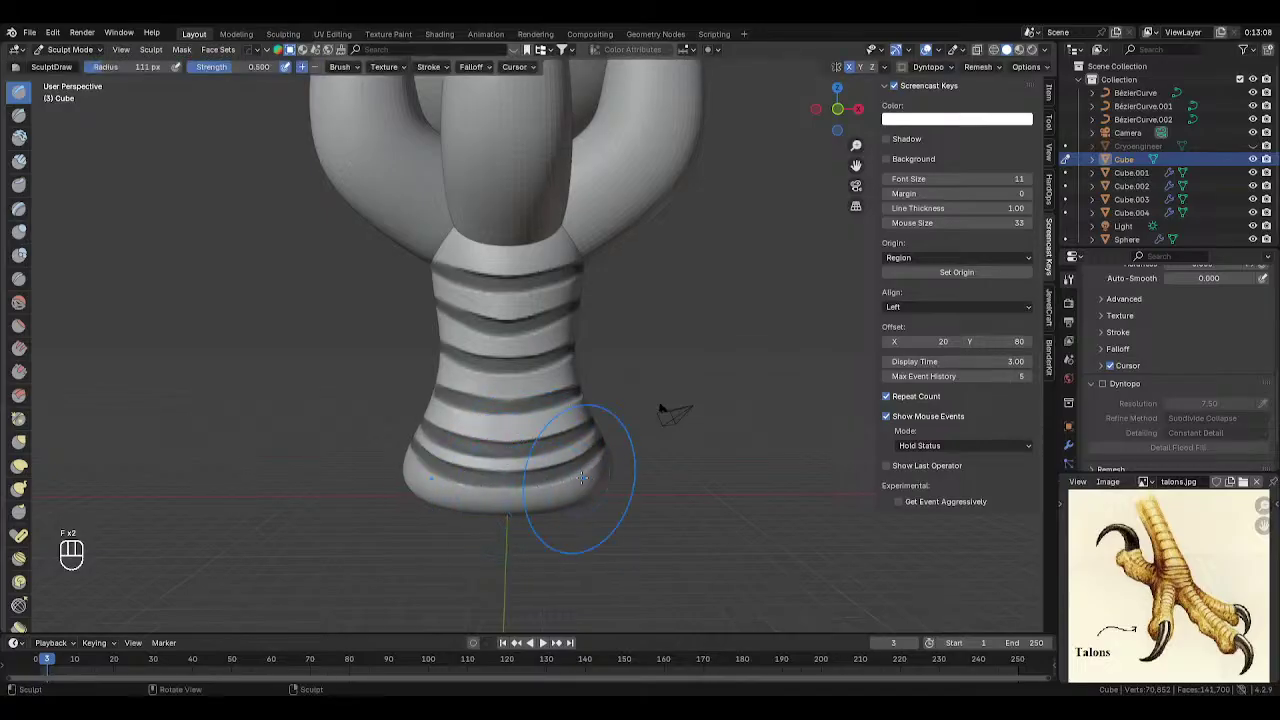
drag(582, 479, 550, 408)
mouse_move(545, 400)
mouse_down()
mouse_move(520, 391)
mouse_move(530, 360)
mouse_move(510, 386)
mouse_move(522, 398)
mouse_up()
- Check the column from the side and enlarge the Draw brush's radius to 145 px
middle_drag(514, 245, 580, 275)
key(f)
click(553, 337)
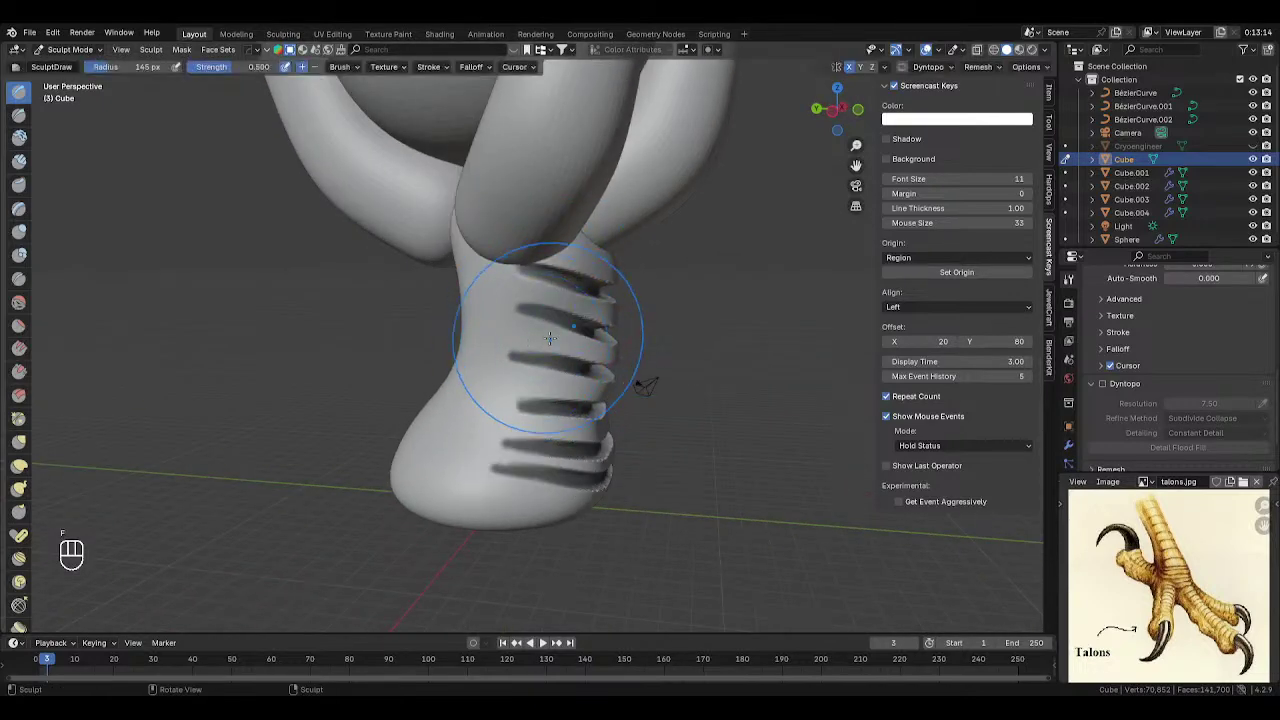
- Undo all the Draw brush strokes on the column while keeping the painted mask bands
key(ctrl+z)
key(ctrl+z)
key(ctrl+z)
key(ctrl+z)
key(ctrl+z)
key(ctrl+z)
key(ctrl+z)
key(ctrl+z)
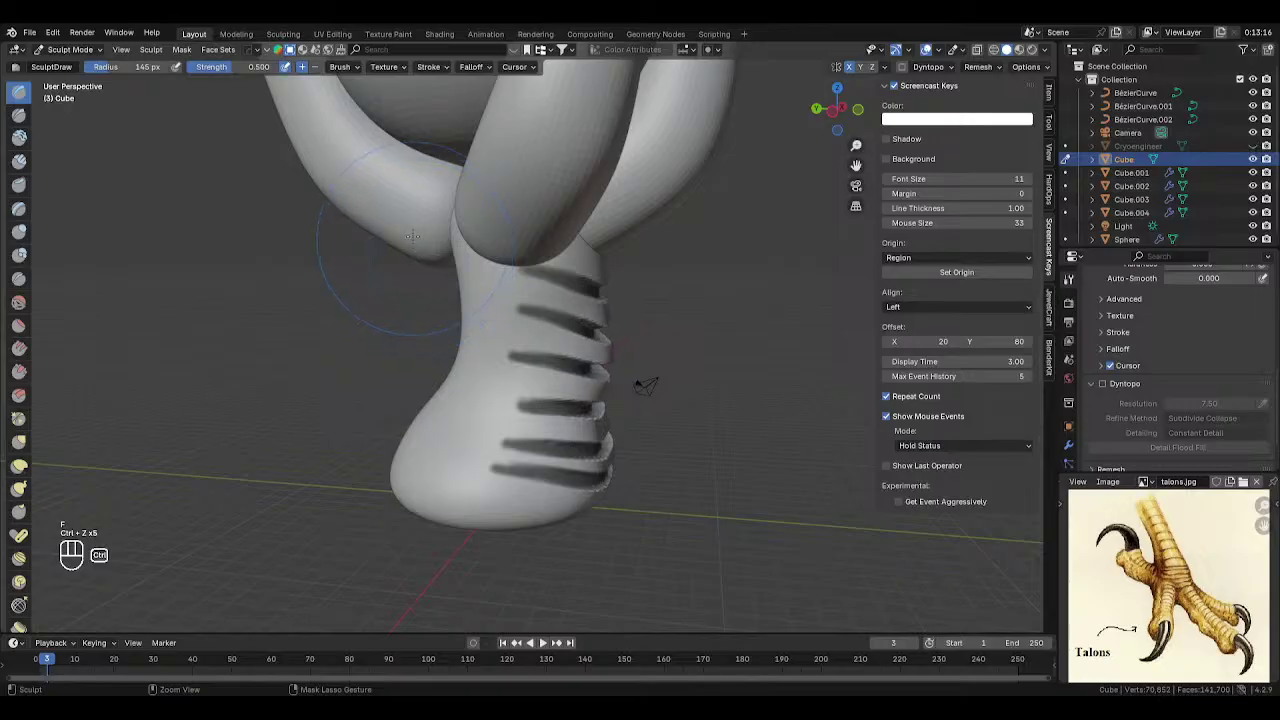
key(ctrl+z)
key(ctrl+z)
key(ctrl+z)
key(ctrl+z)
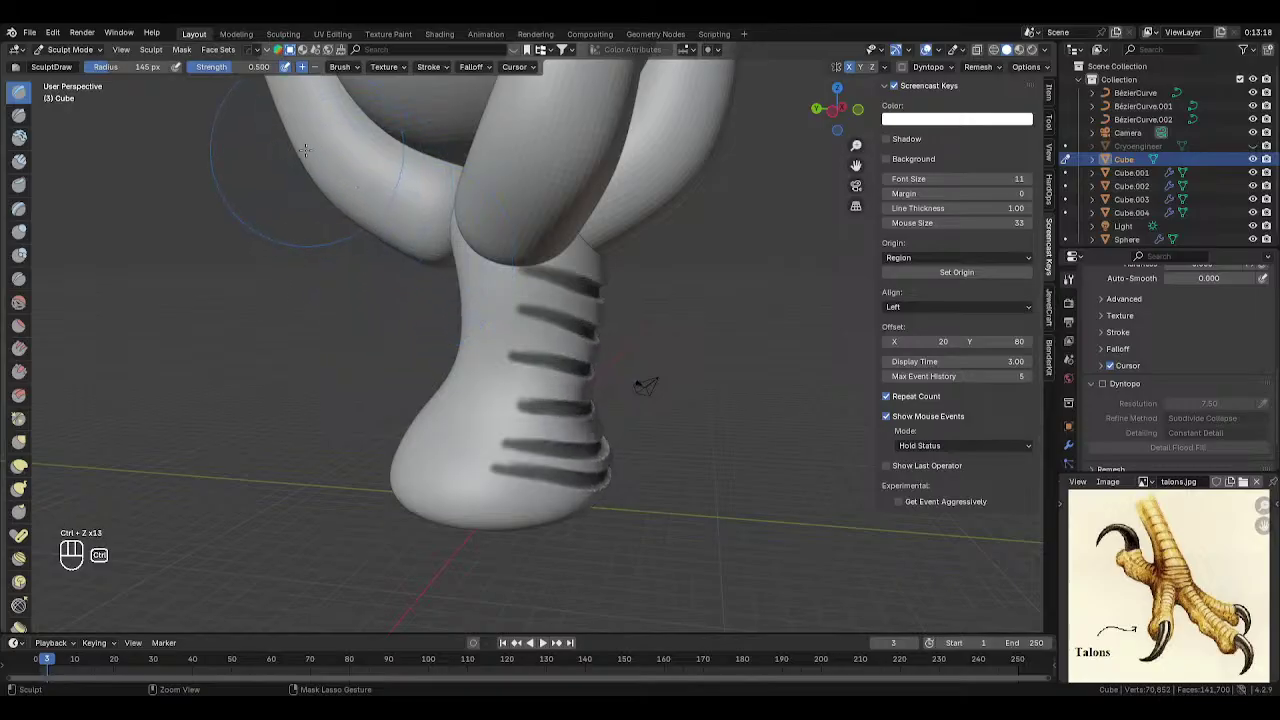
key(ctrl+z)
key(ctrl+z)
key(ctrl+z)
key(ctrl+z)
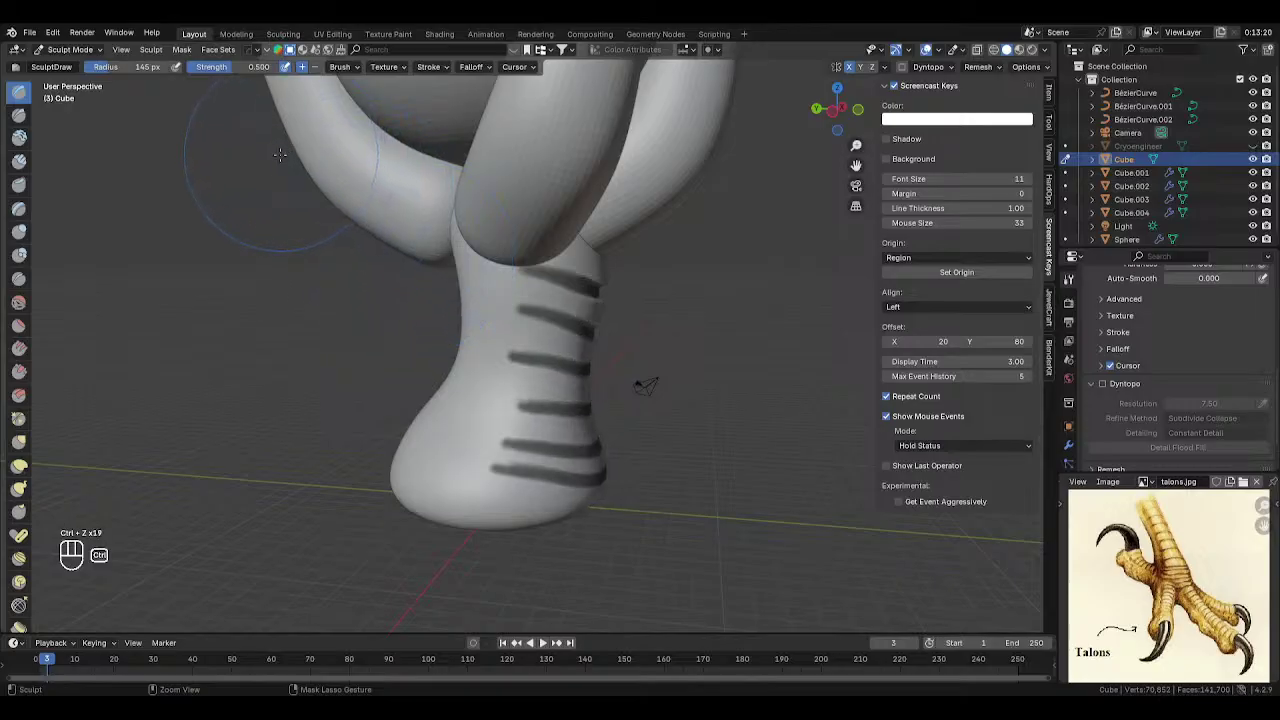
key(ctrl+z)
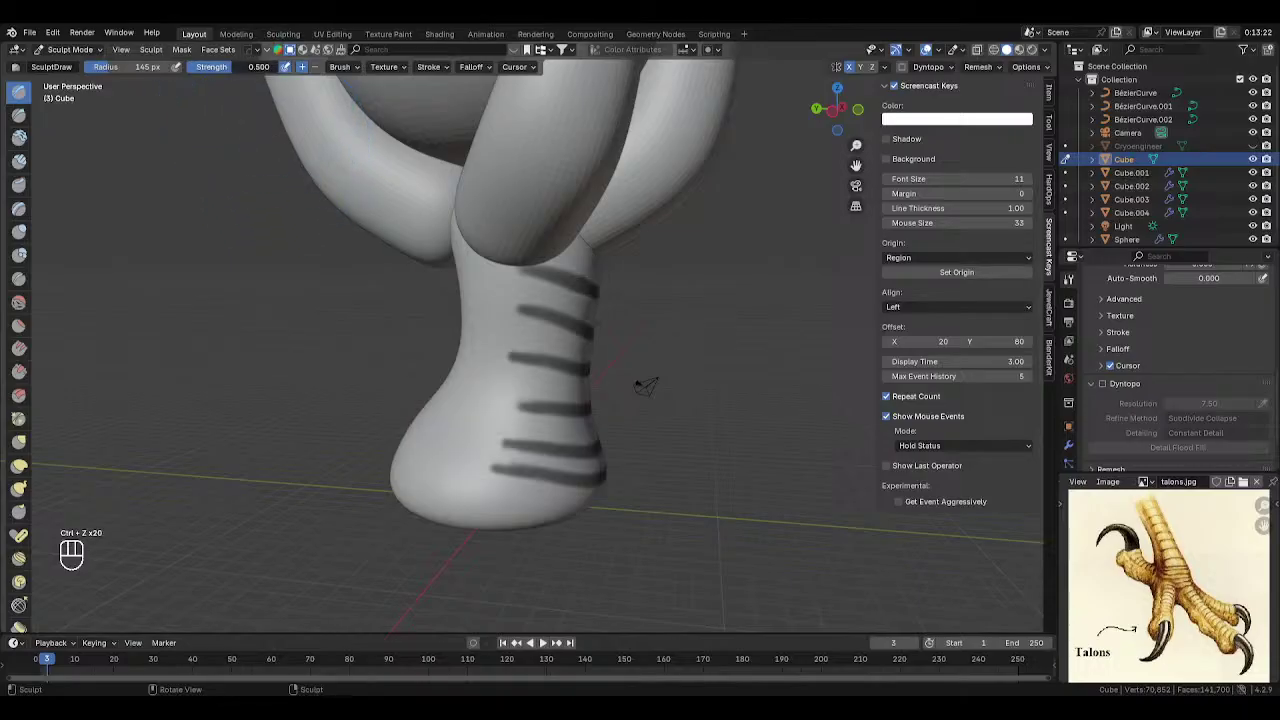
- Set the Draw brush's strength to 0.25 and raise the unmasked areas between the bands along the whole column
click(250, 67)
text(0.25)
key(Return)
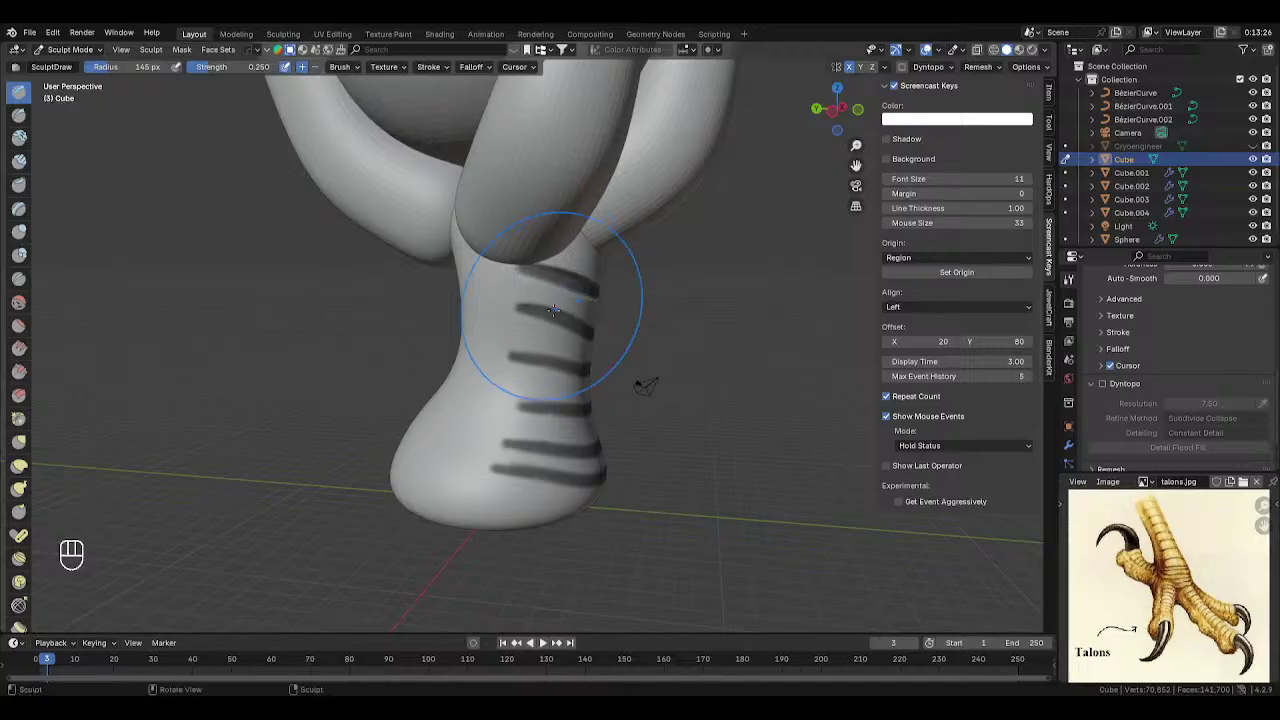
middle_drag(543, 300, 506, 300)
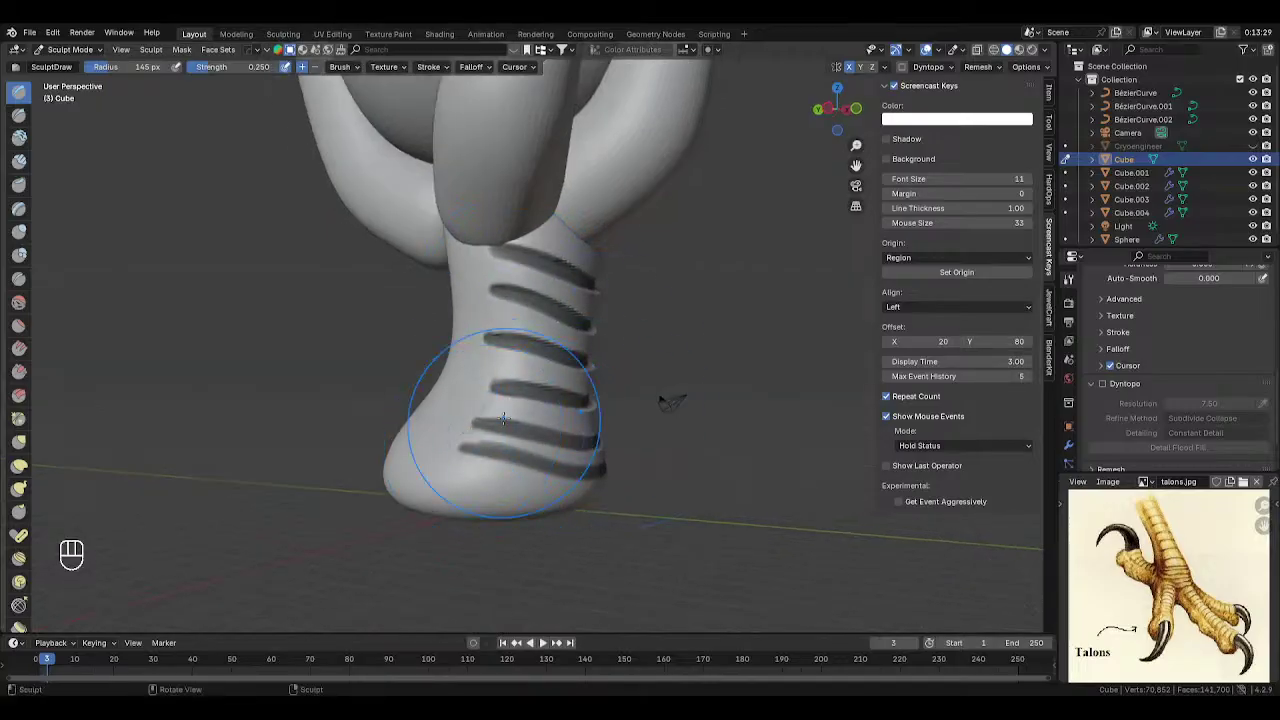
mouse_move(602, 486)
mouse_down()
mouse_move(627, 501)
mouse_move(615, 443)
mouse_up()
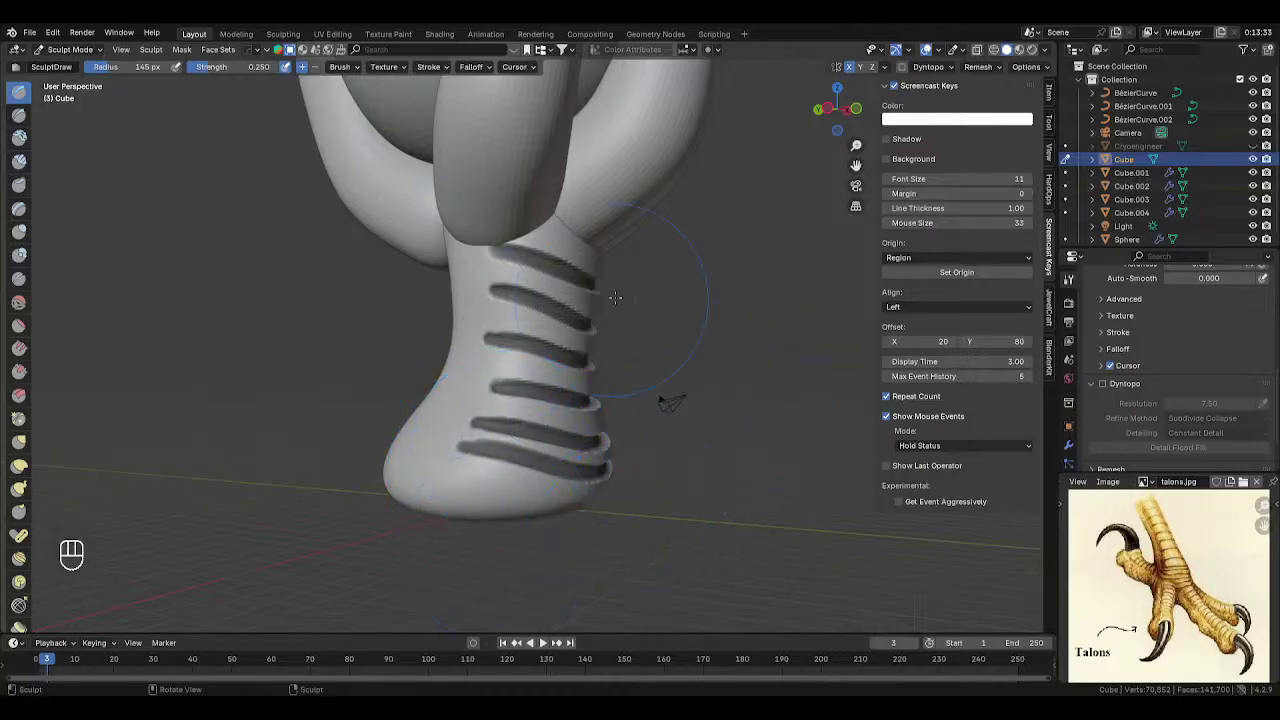
drag(530, 292, 532, 250)
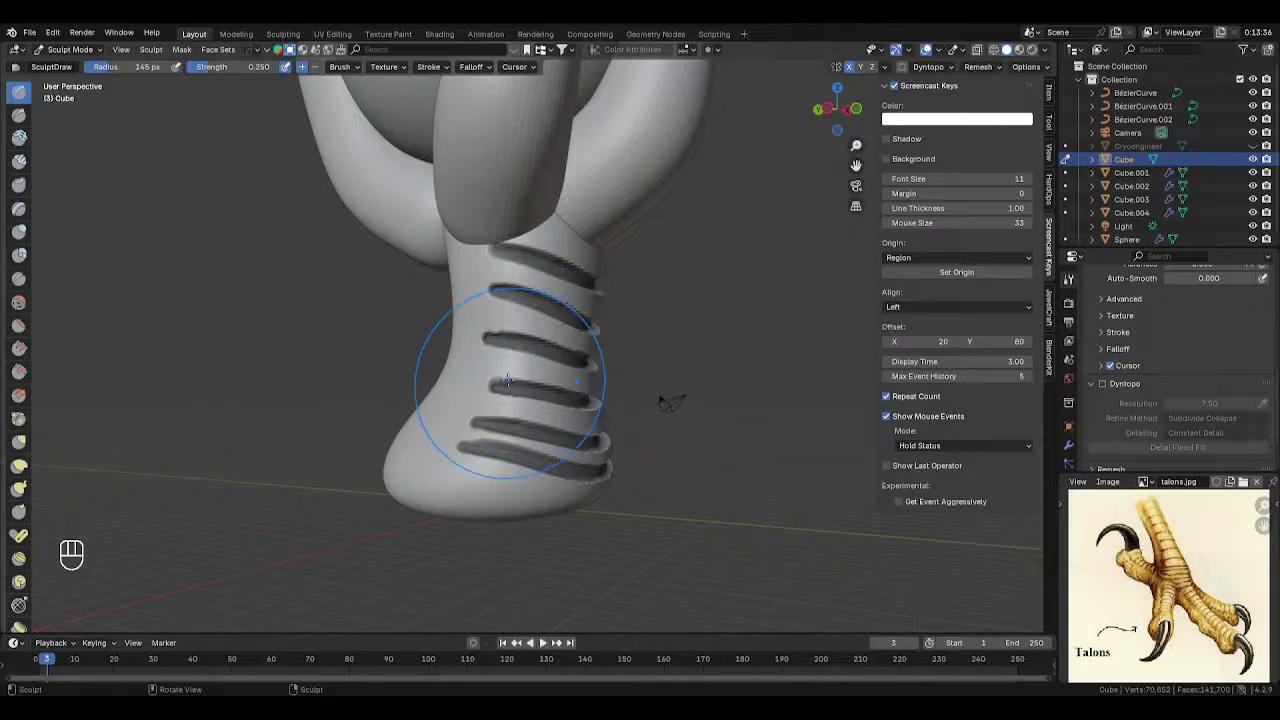
- In the front view, clear the mask from the column and shrink the brush radius to 43 px
key(KP_1)
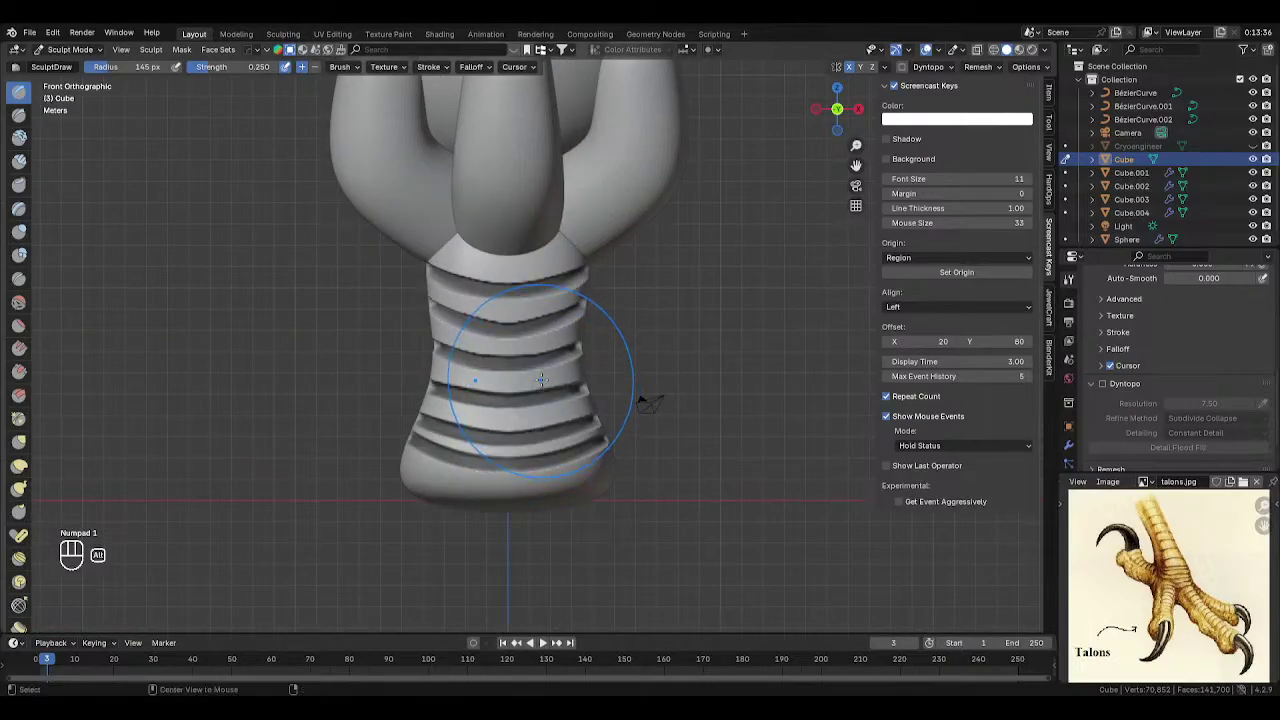
key(alt+m)
key(f)
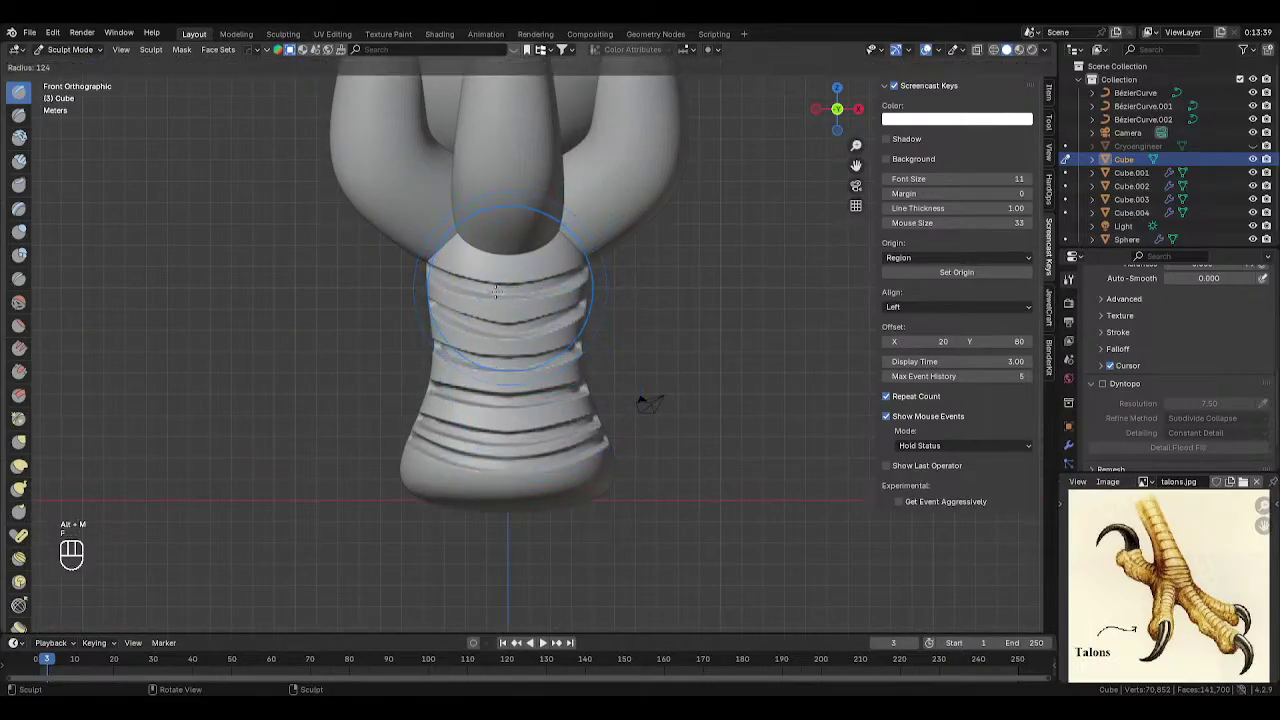
click(445, 312)
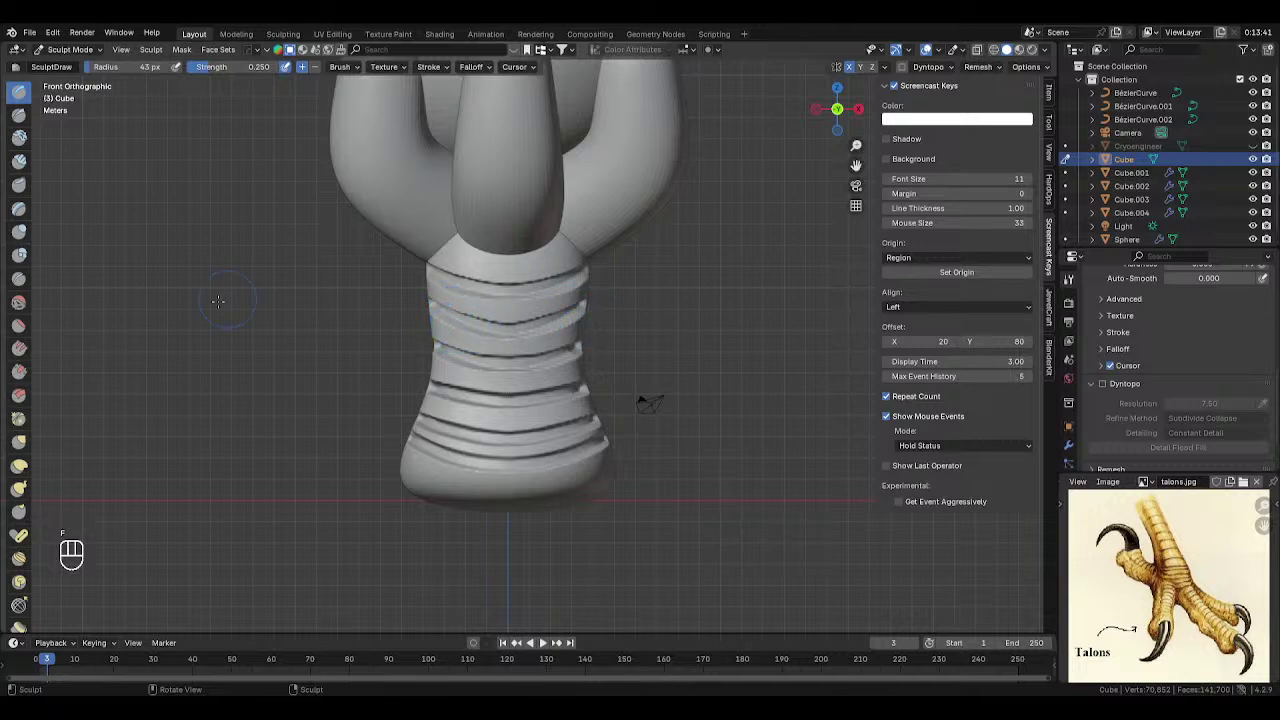
- Soften the ring edges and grooves across the column's front and sides with the Smooth brush
key(s)
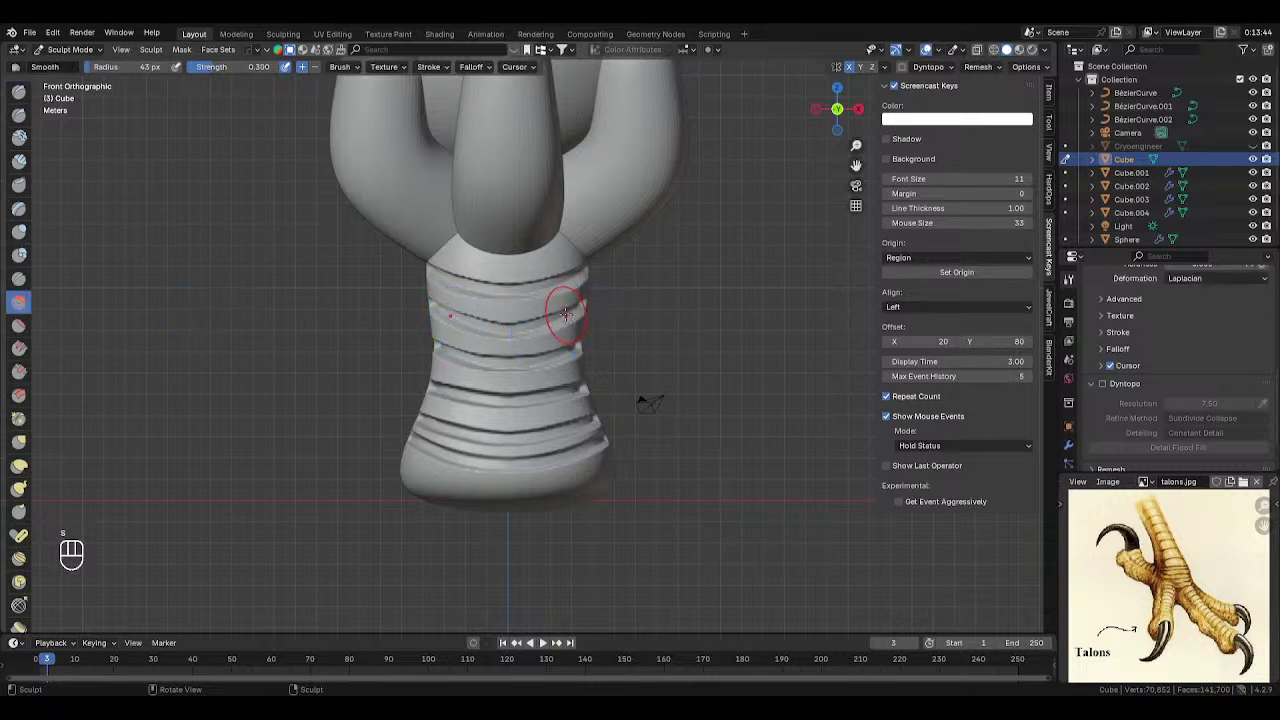
mouse_move(555, 274)
mouse_down()
mouse_move(590, 278)
mouse_move(455, 280)
mouse_move(590, 290)
mouse_move(509, 291)
mouse_move(434, 349)
mouse_move(540, 355)
mouse_move(458, 378)
mouse_move(540, 370)
mouse_move(520, 380)
mouse_move(560, 382)
mouse_move(608, 338)
mouse_move(550, 340)
mouse_move(570, 364)
mouse_up()
mouse_move(480, 437)
mouse_down()
mouse_move(550, 437)
mouse_move(636, 397)
mouse_up()
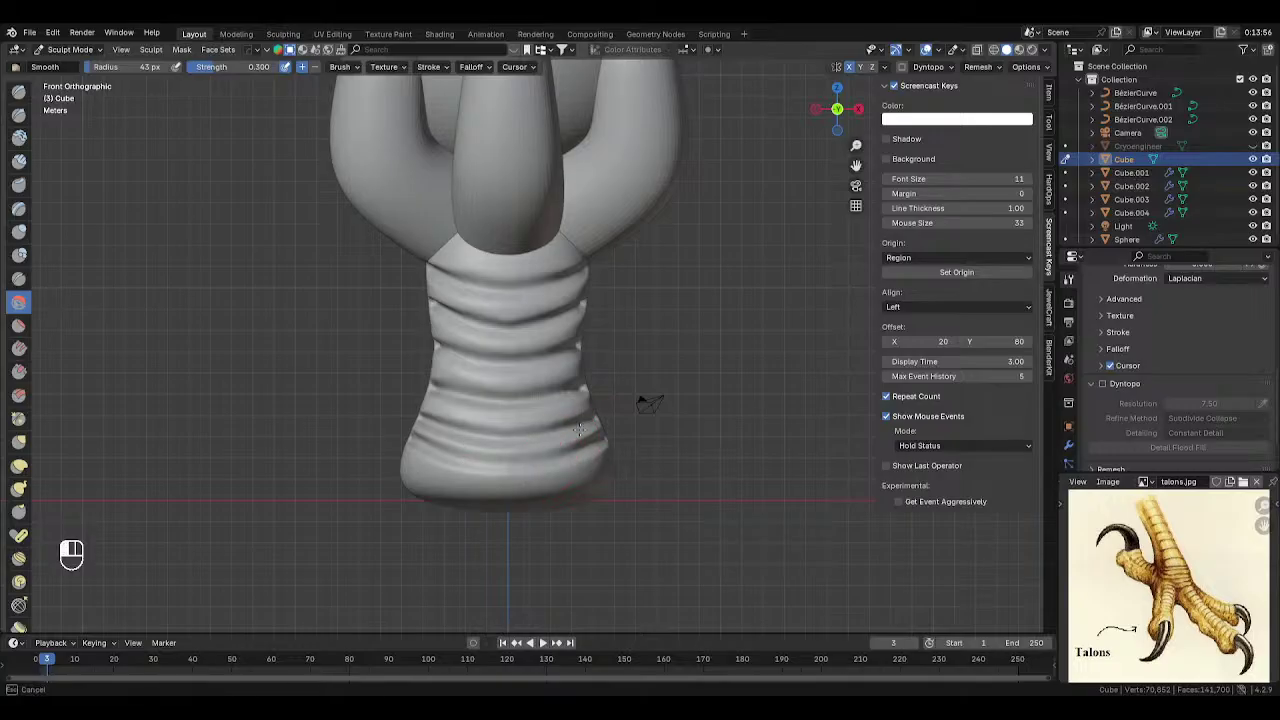
middle_drag(503, 422, 538, 257)
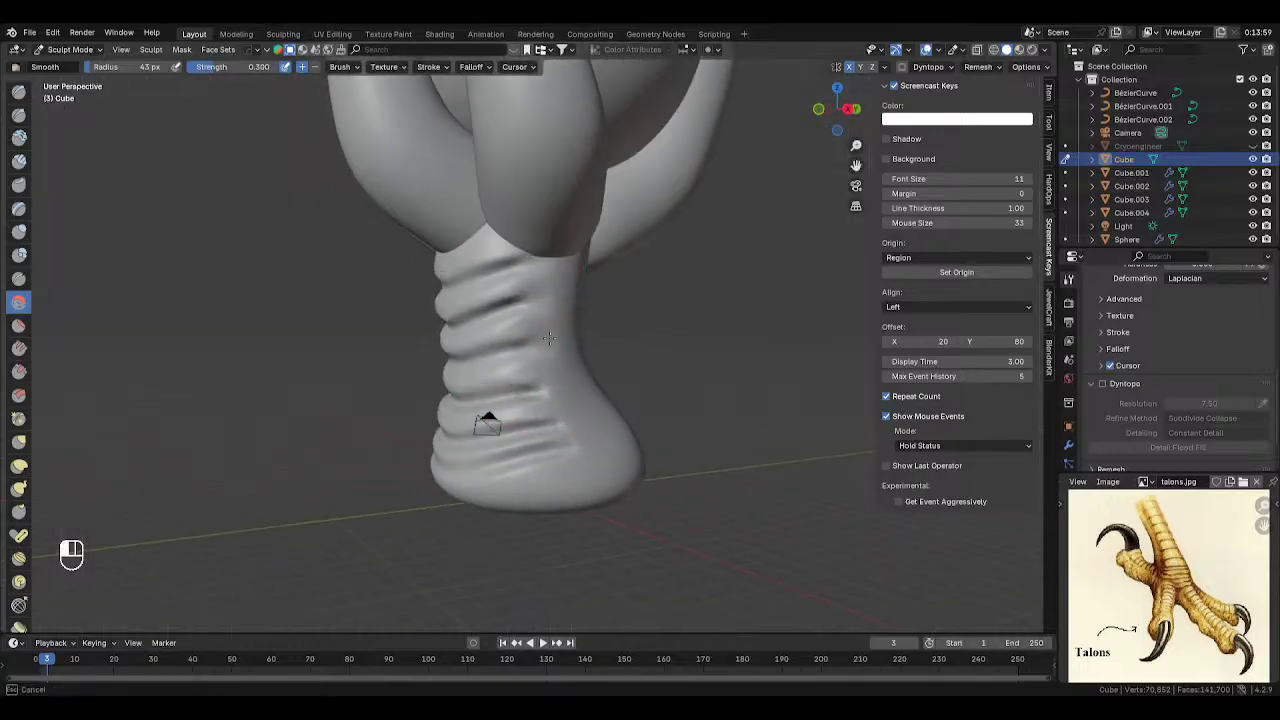
mouse_move(557, 463)
middle_down()
mouse_move(701, 461)
mouse_move(491, 400)
middle_up()
mouse_move(531, 451)
middle_down()
mouse_move(357, 484)
mouse_move(437, 344)
middle_up()
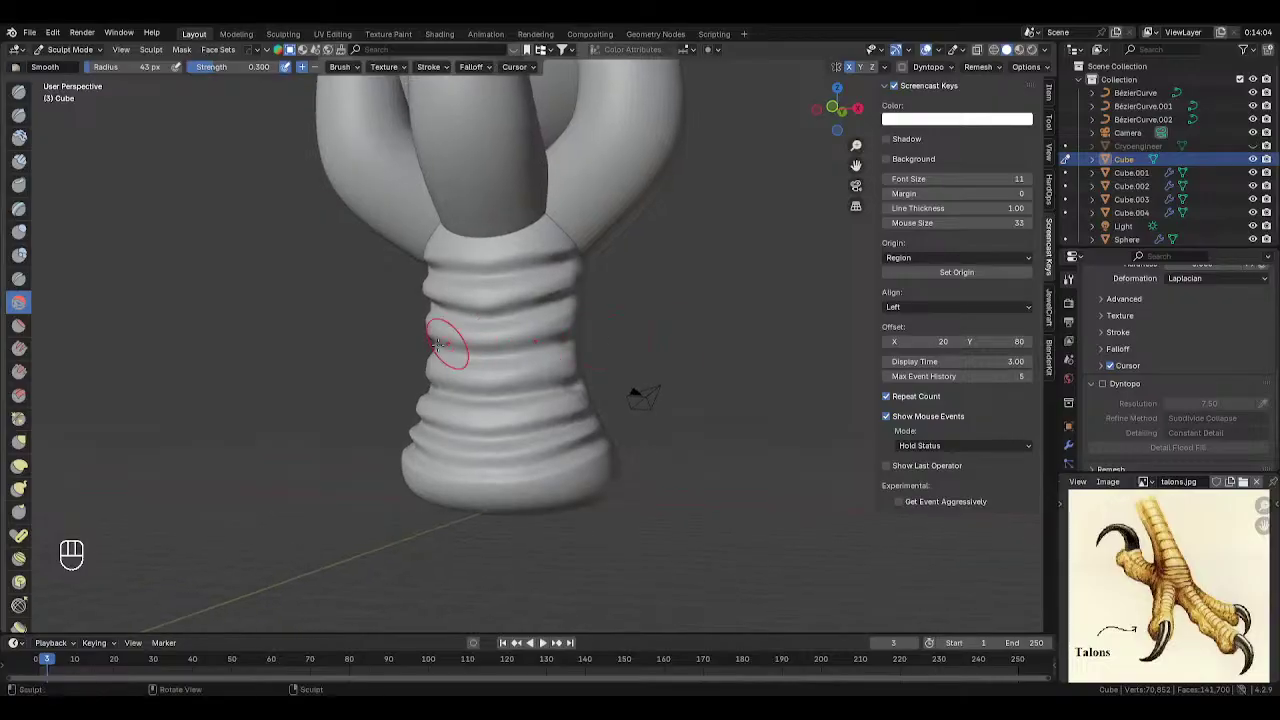
- Return to the front view, switch to the Pinch/Magnify brush and set its radius to 60 px
key(KP_1)
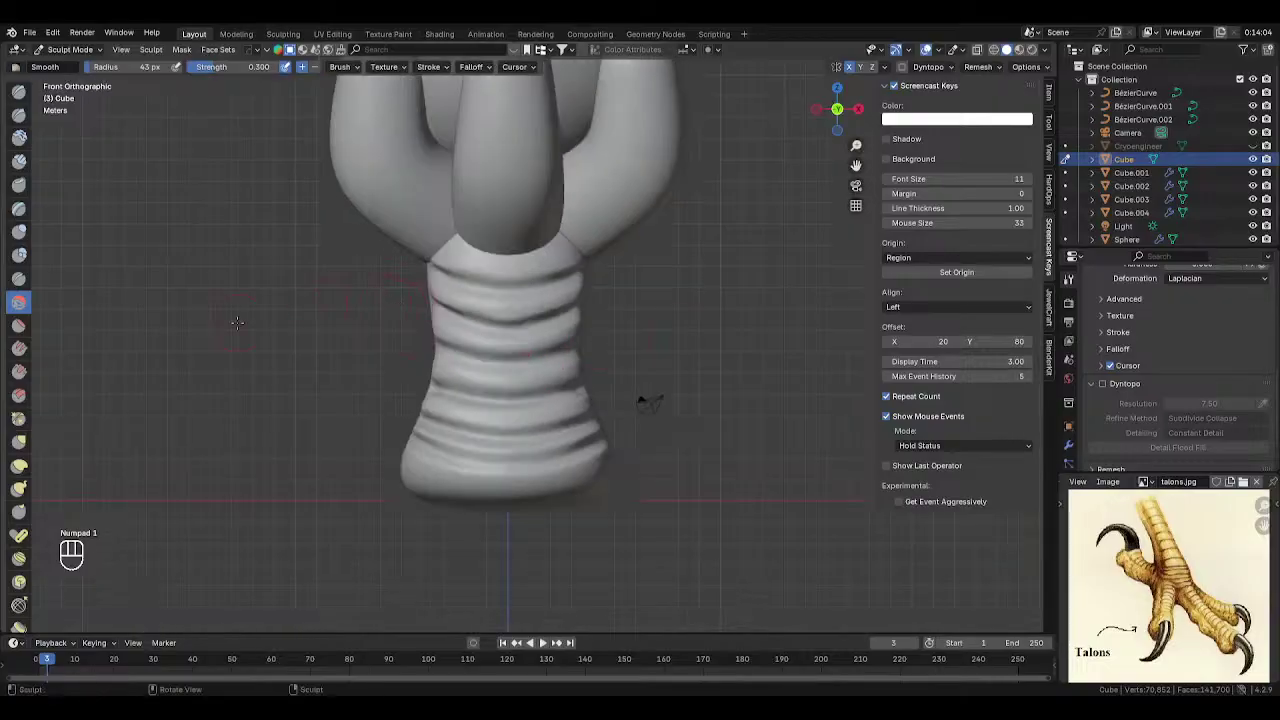
click(18, 418)
key(f)
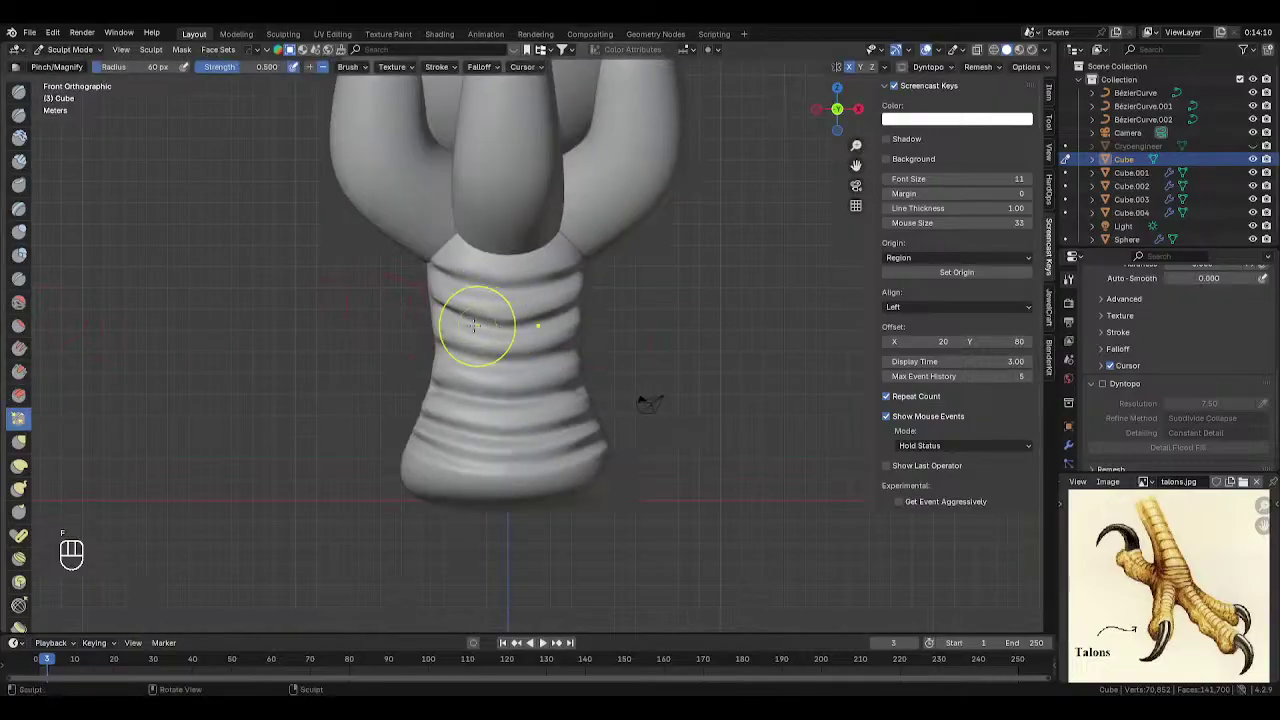
- Set the Pinch/Magnify brush's strength to 0.25 and pinch the grooves between the rings across the column's front and sides
drag(475, 325, 550, 325)
key(ctrl+z)
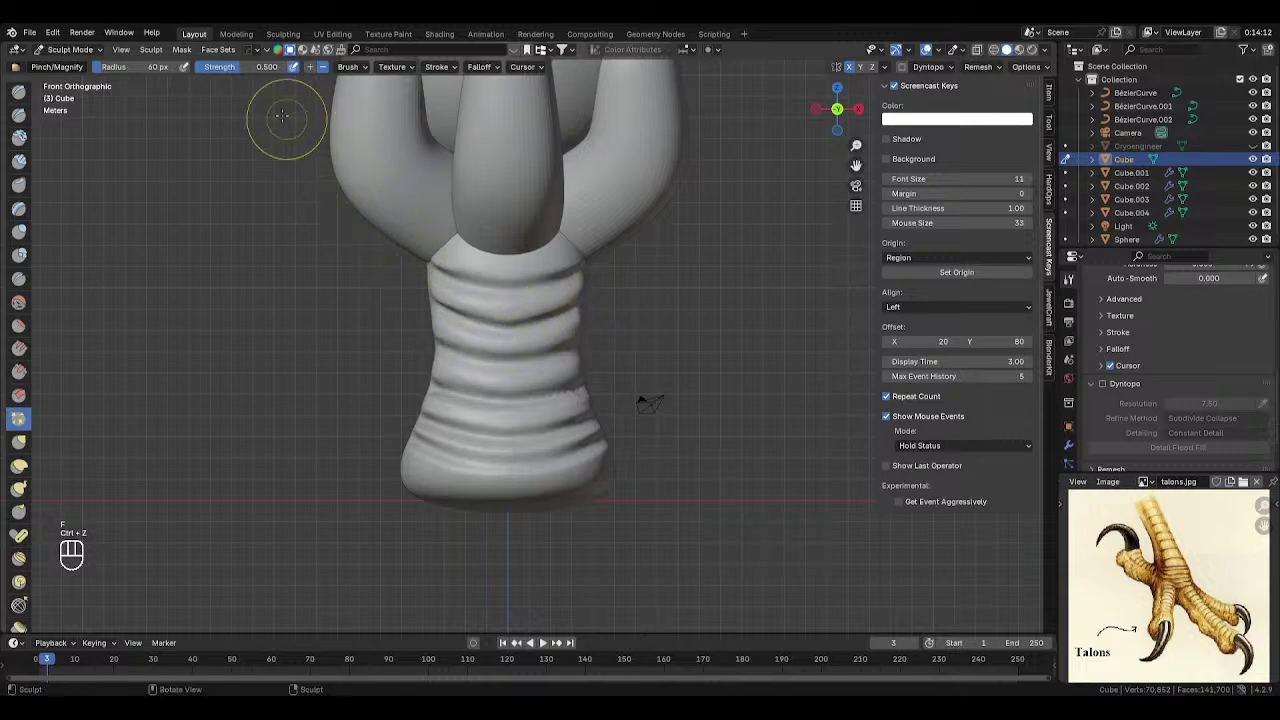
click(250, 69)
text(.2)
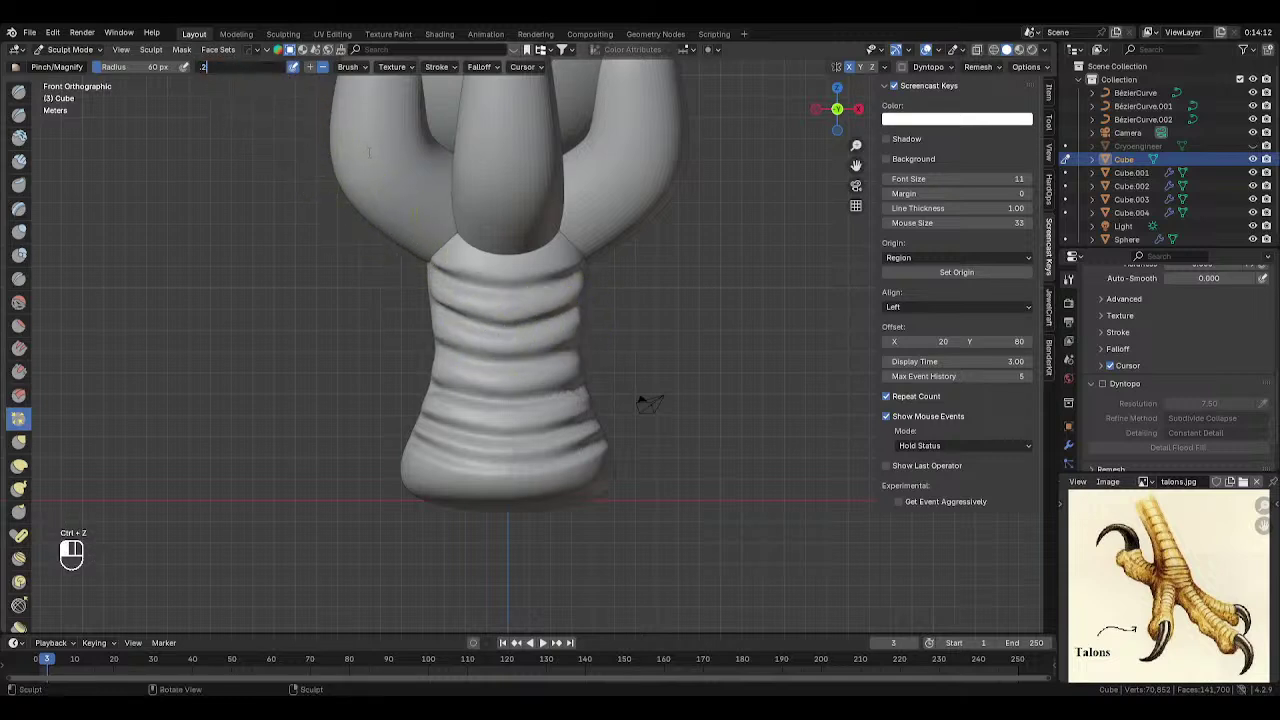
text(5)
key(Return)
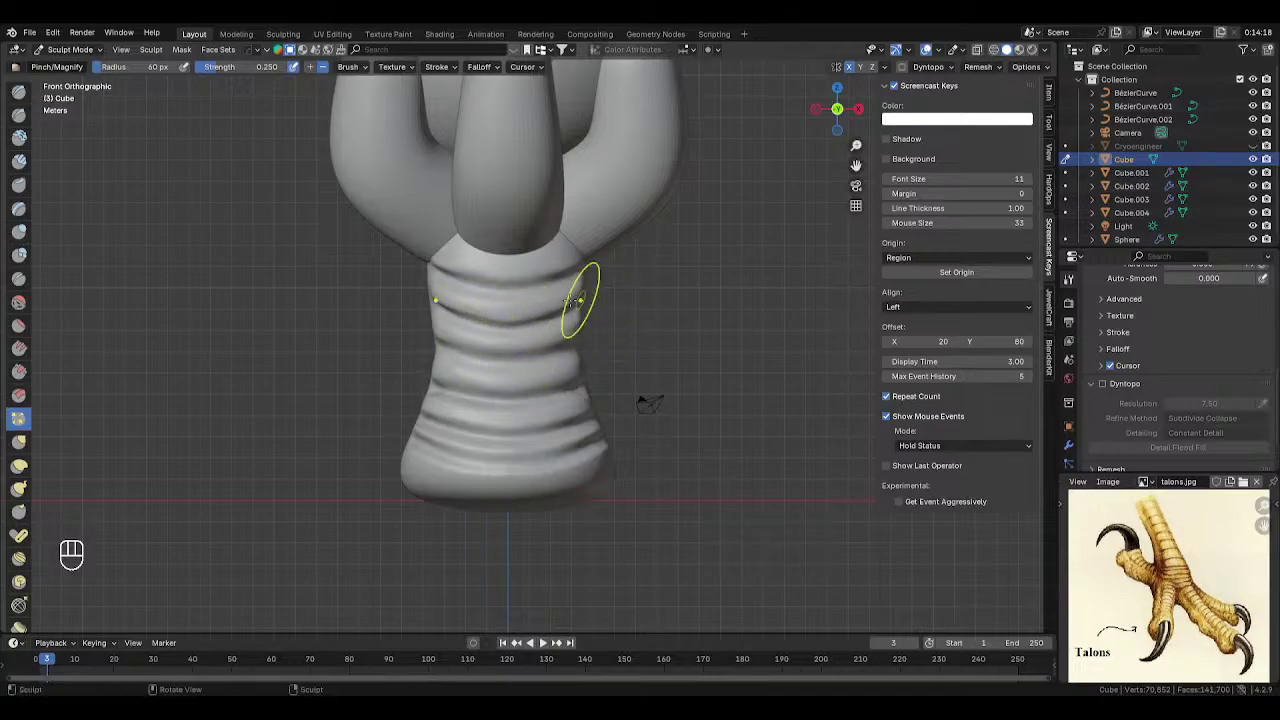
drag(505, 368, 595, 364)
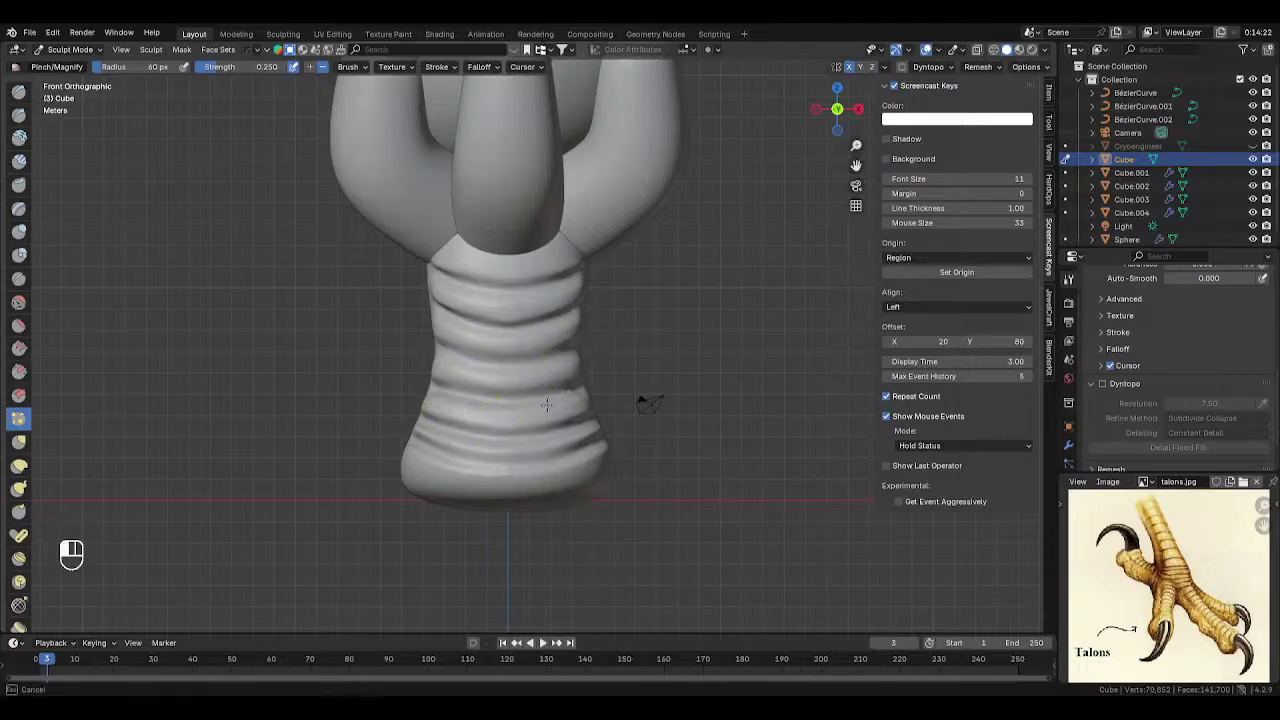
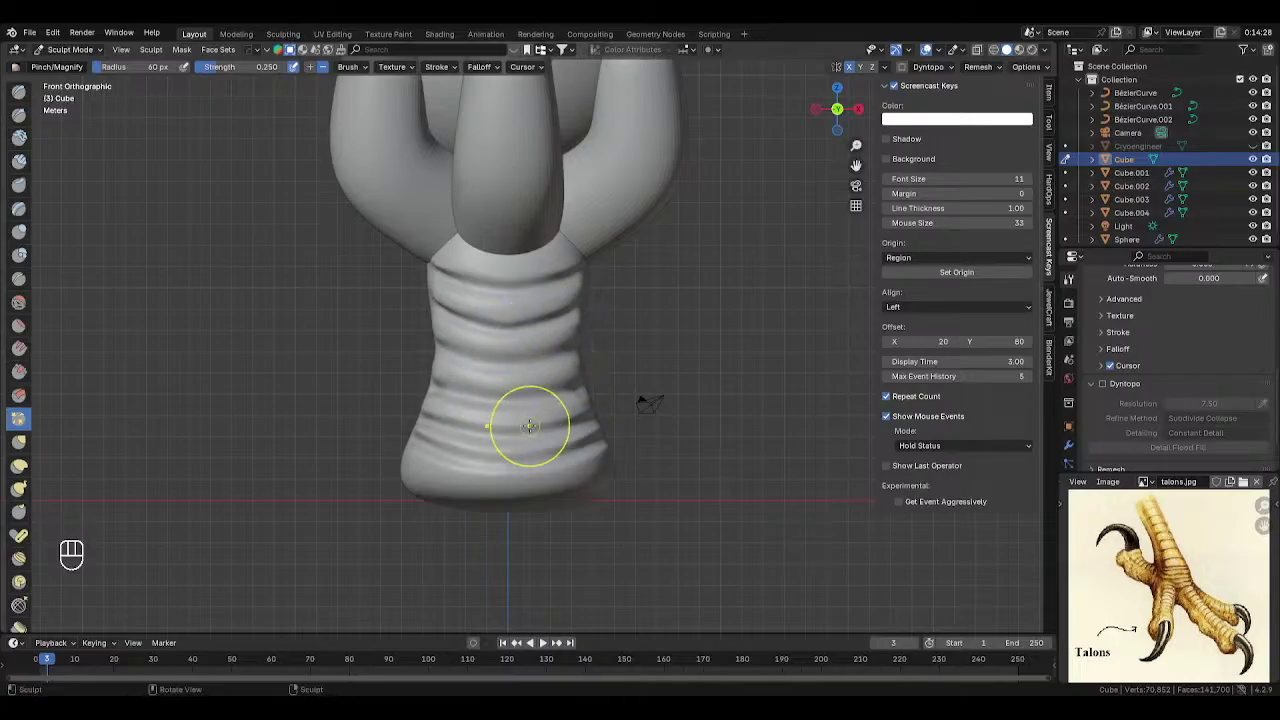
mouse_move(514, 409)
middle_down()
mouse_move(534, 407)
mouse_move(457, 414)
middle_up()
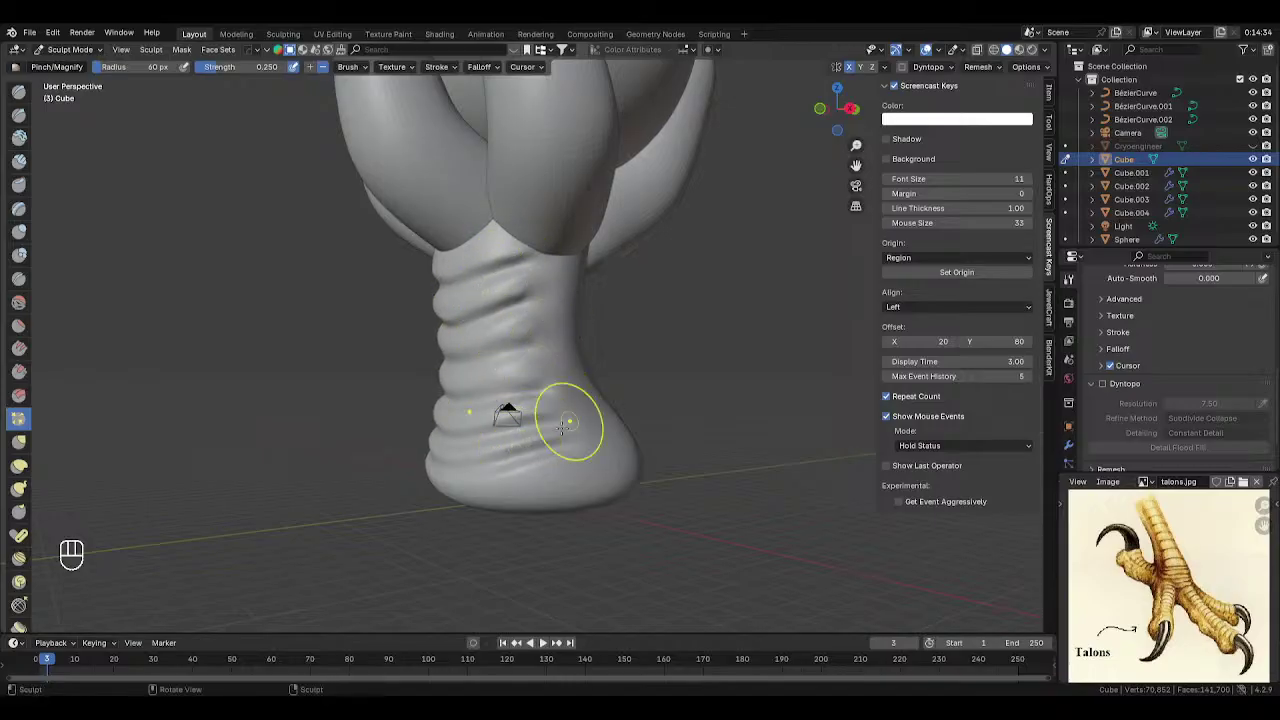
mouse_move(500, 413)
middle_down()
mouse_move(438, 365)
mouse_move(465, 355)
middle_up()
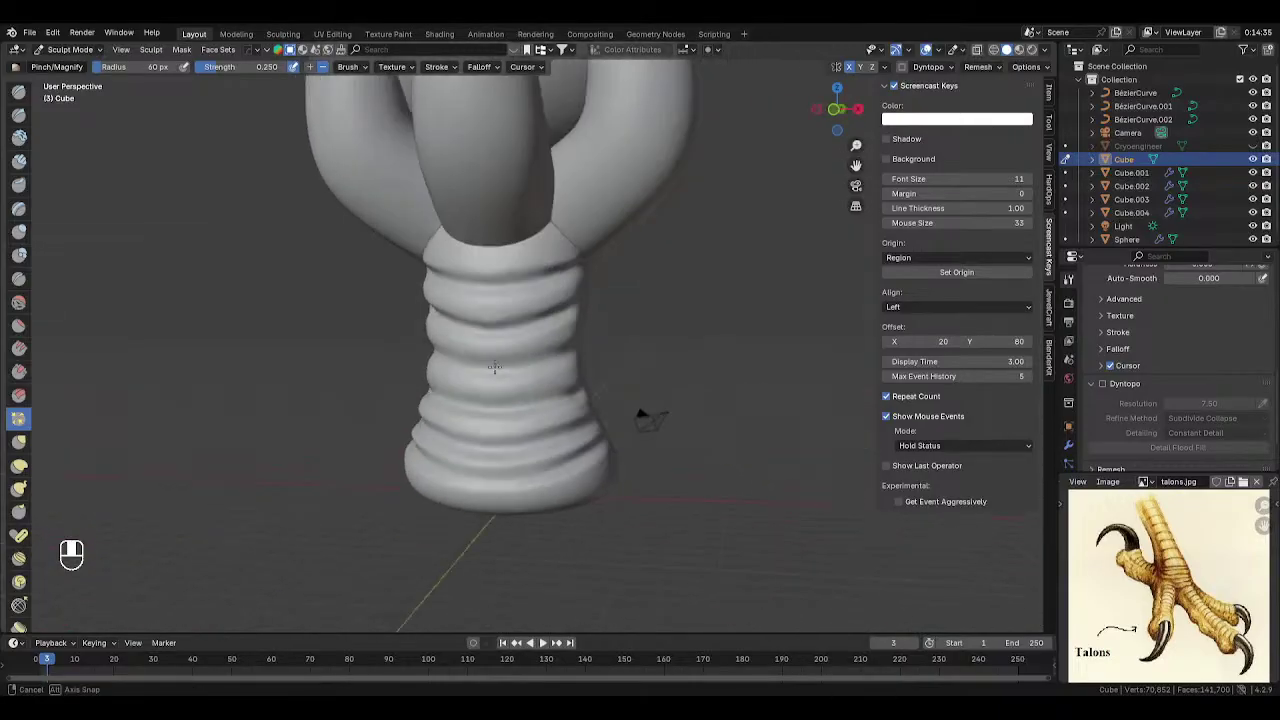
key(KP_1)
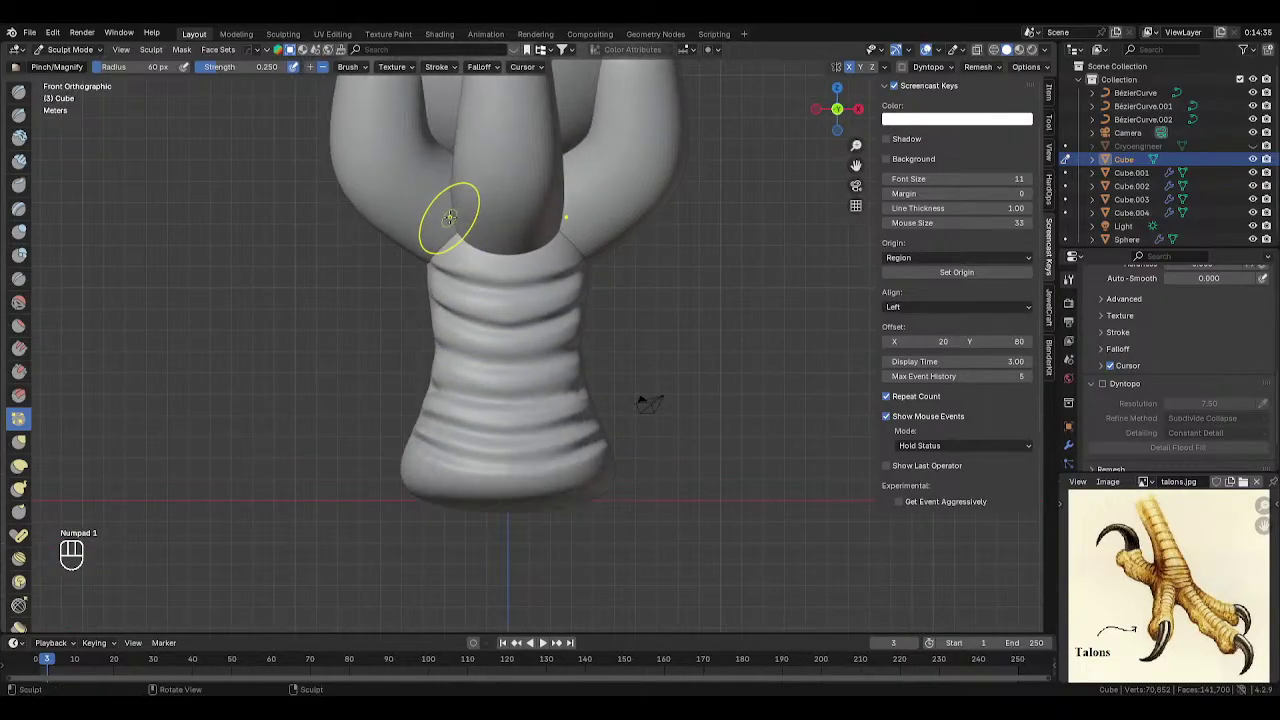
- Leave Sculpt Mode and examine the ringed column from the front, side and back in rendered shading, then return to solid shading
key(Tab)
key(z)
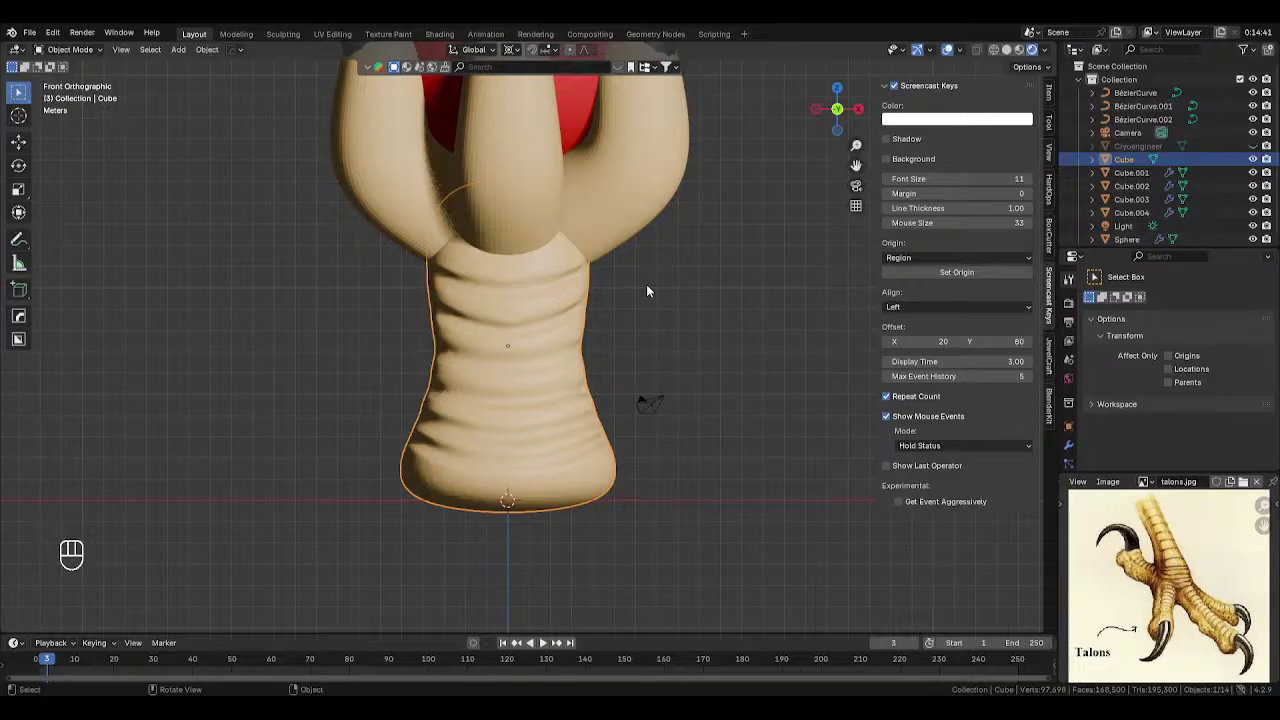
middle_drag(647, 291, 600, 300)
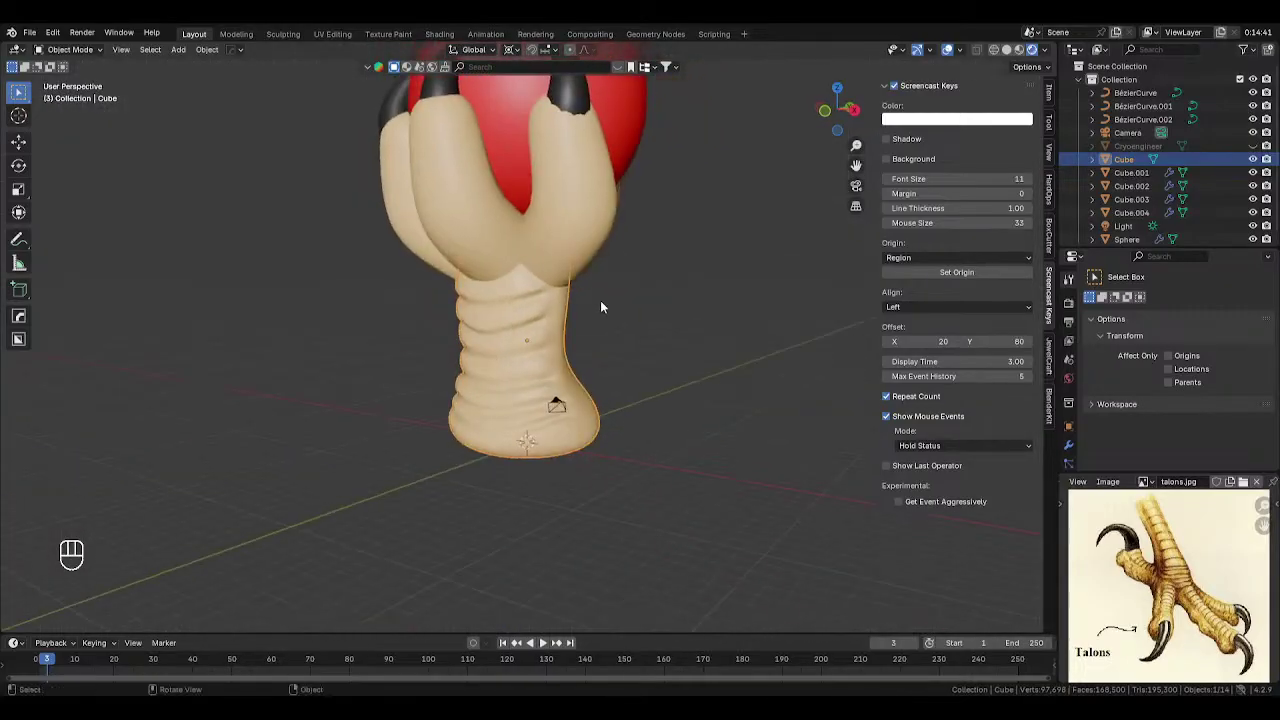
mouse_move(566, 343)
middle_down()
mouse_move(683, 324)
mouse_move(585, 326)
mouse_move(604, 315)
mouse_move(803, 326)
mouse_move(567, 325)
middle_up()
key(x)
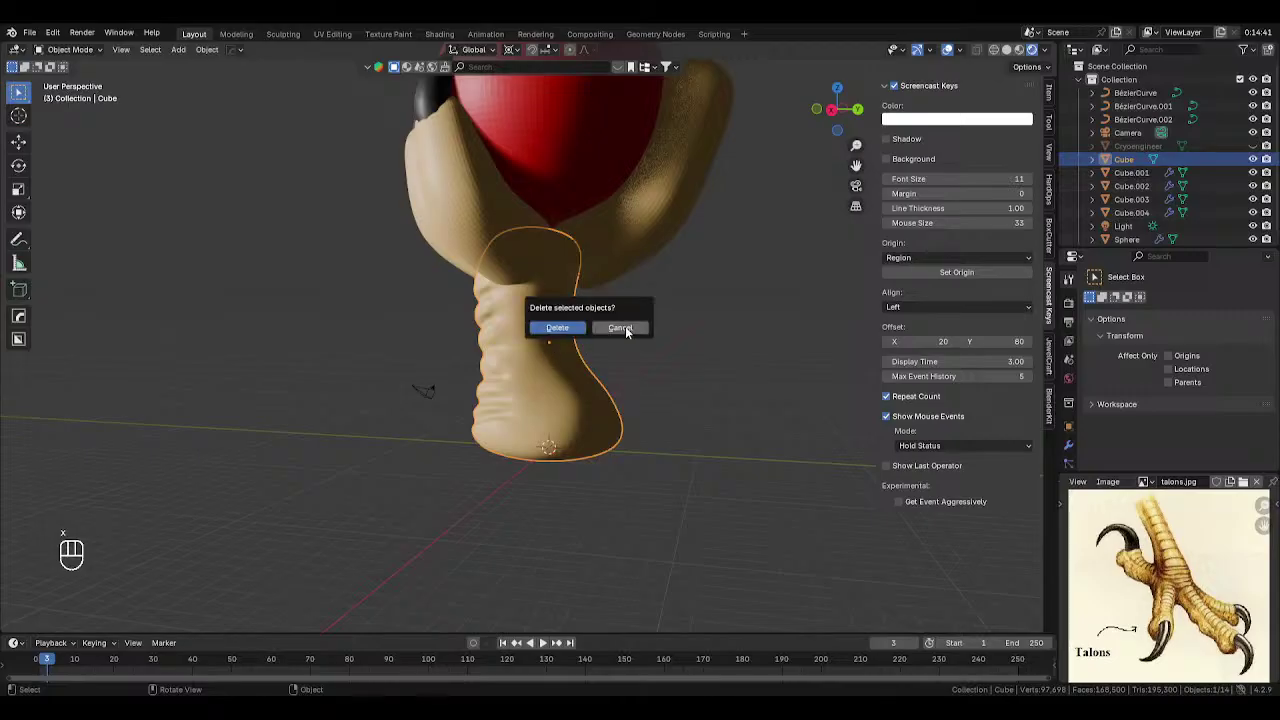
key(z)
scroll(592, 356, up, 2)
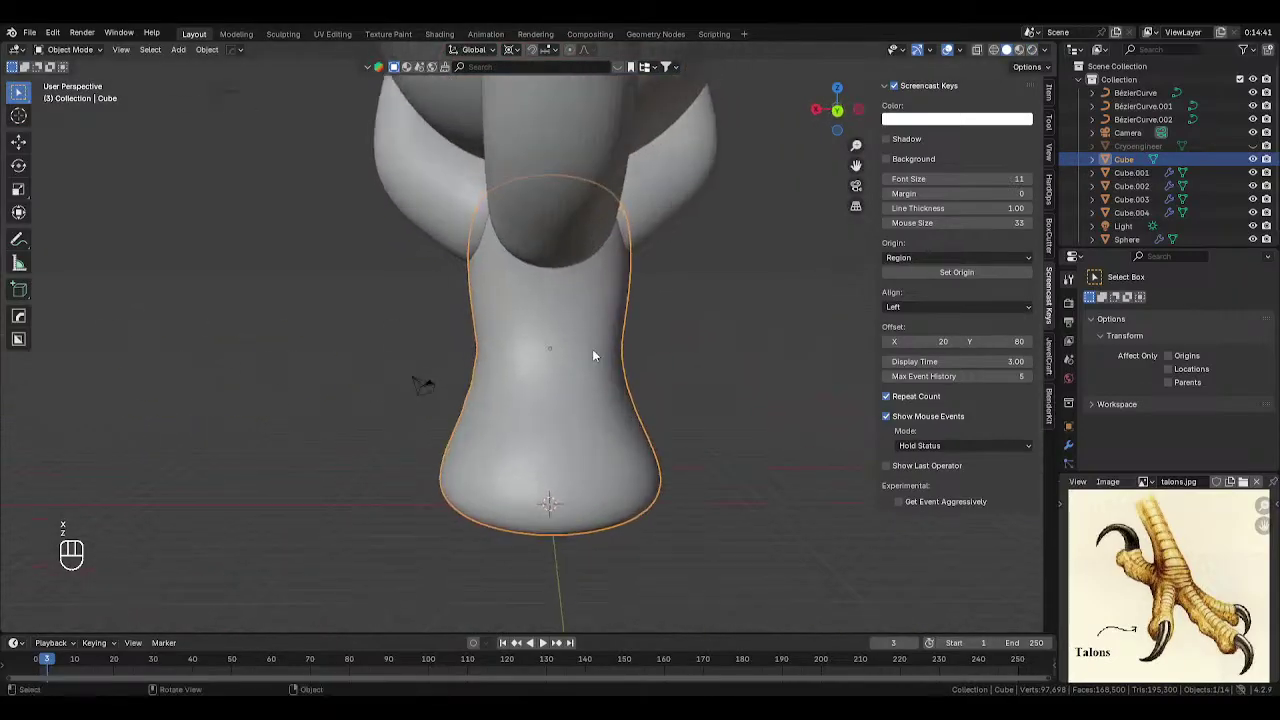
- In the back view, resume sculpting the column with the Clay Strips brush at a 25 px radius
key(KP_1)
key(KP_3)
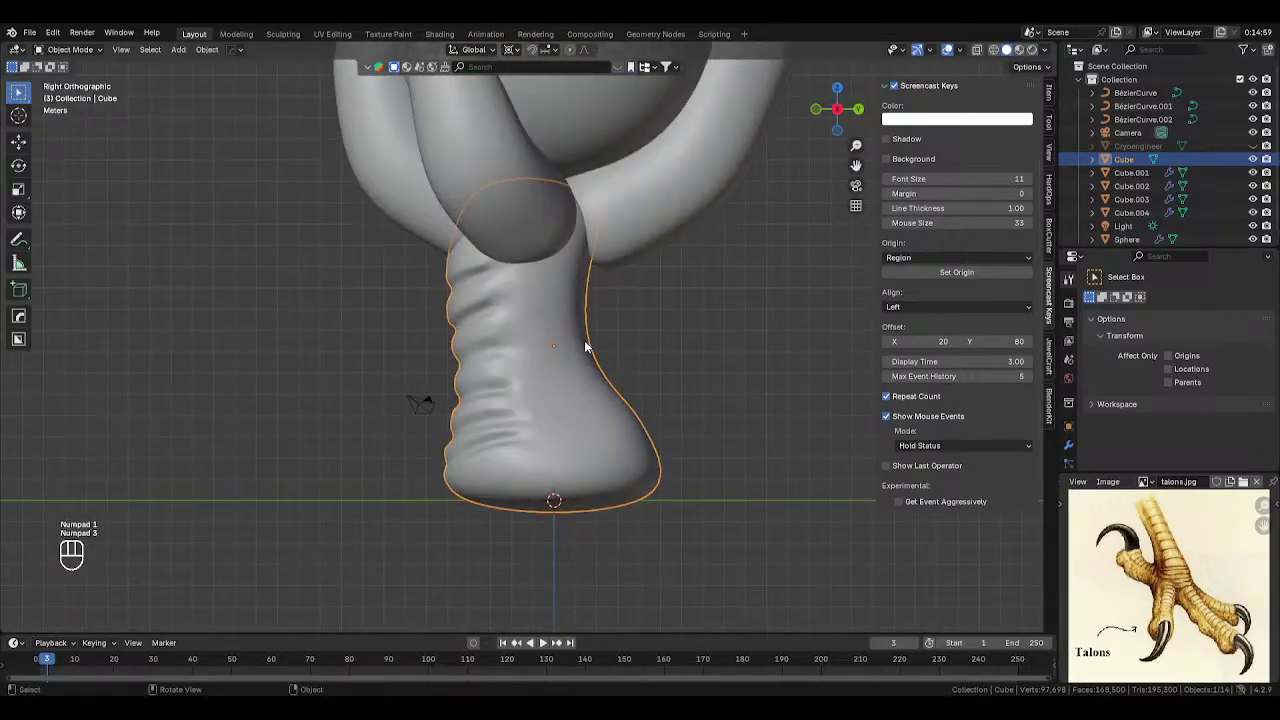
key(ctrl+KP_1)
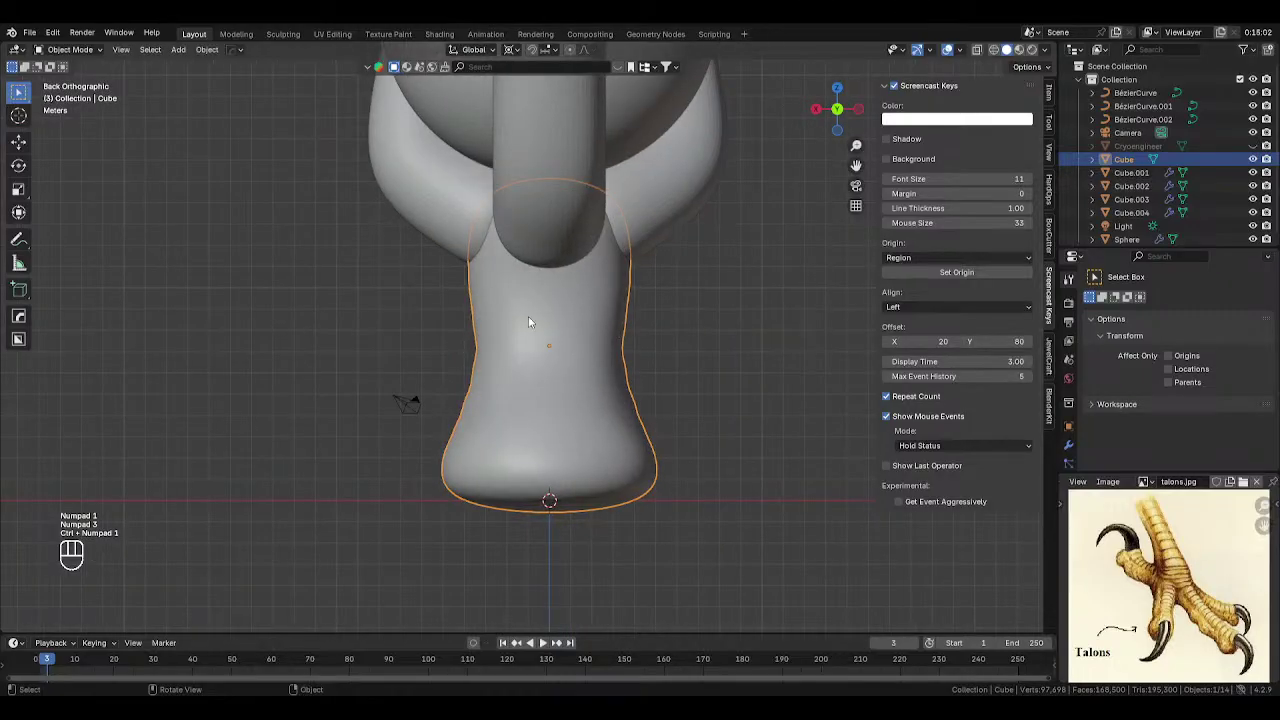
key(Tab)
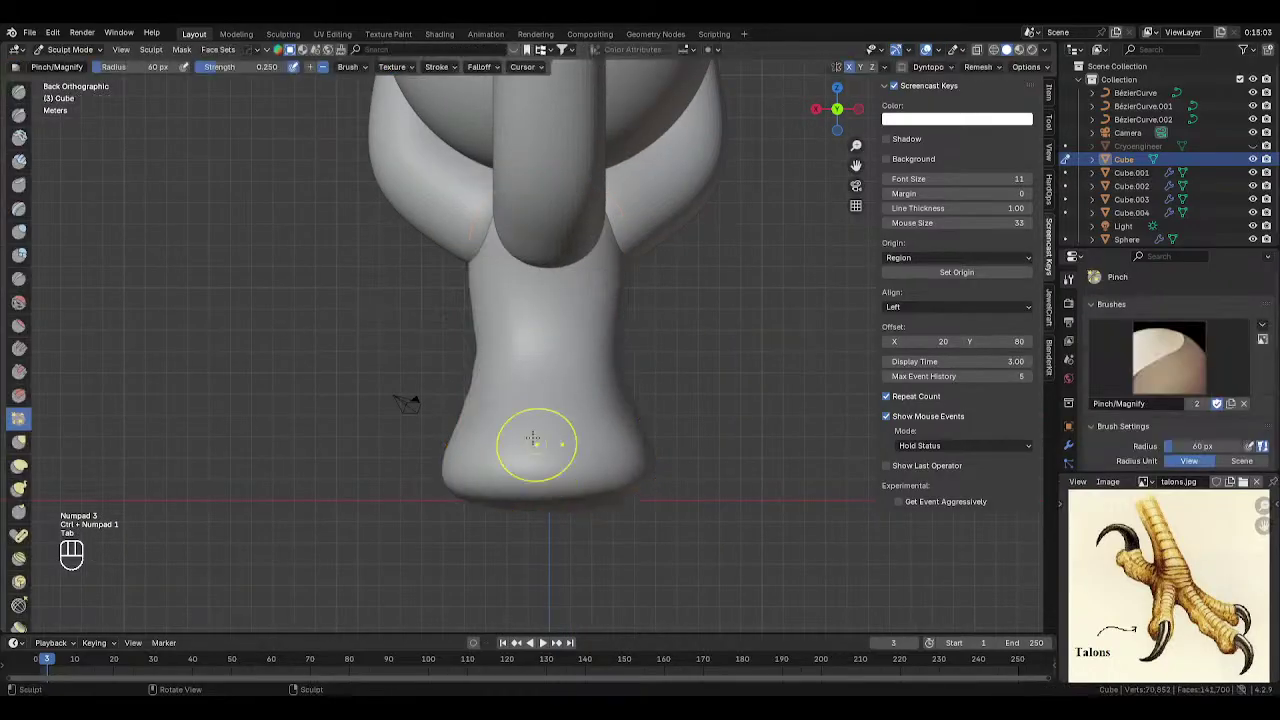
click(19, 160)
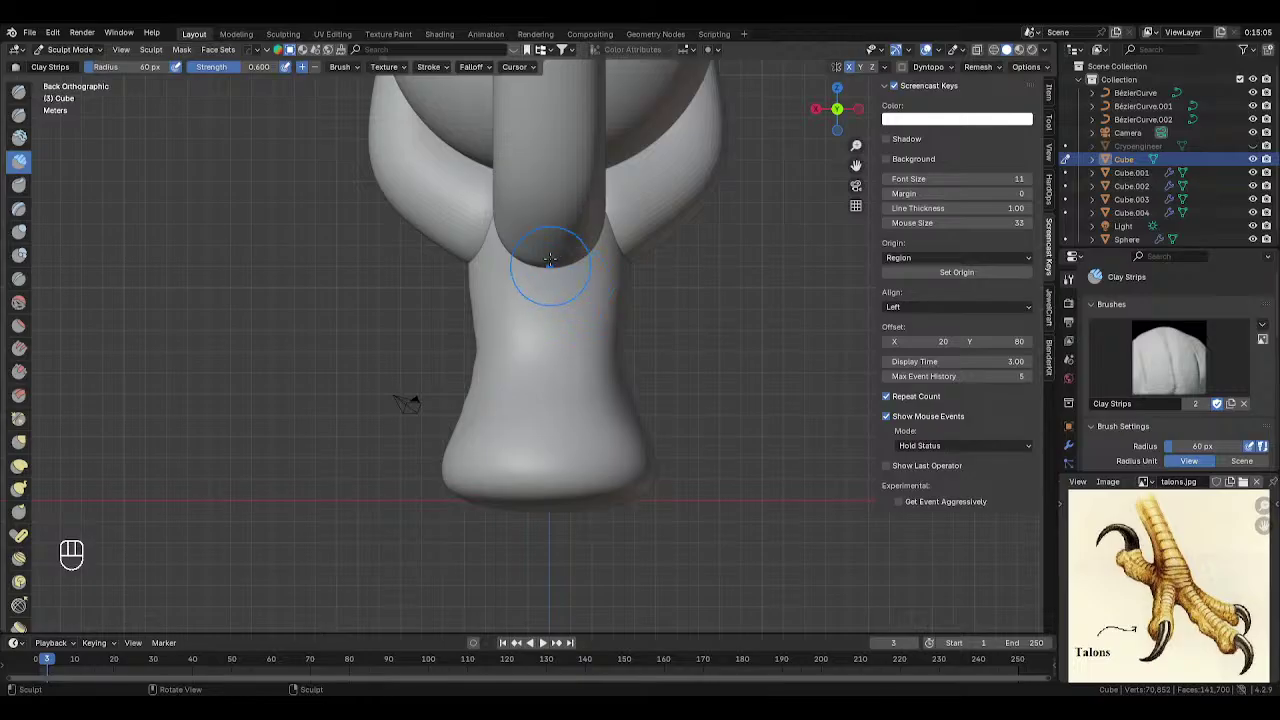
key(f)
click(586, 286)
key(f)
click(590, 280)
mouse_move(620, 264)
mouse_down()
mouse_move(572, 283)
mouse_move(606, 277)
mouse_up()
mouse_move(605, 330)
mouse_down()
mouse_move(545, 338)
mouse_move(598, 340)
mouse_move(600, 381)
mouse_move(553, 361)
mouse_up()
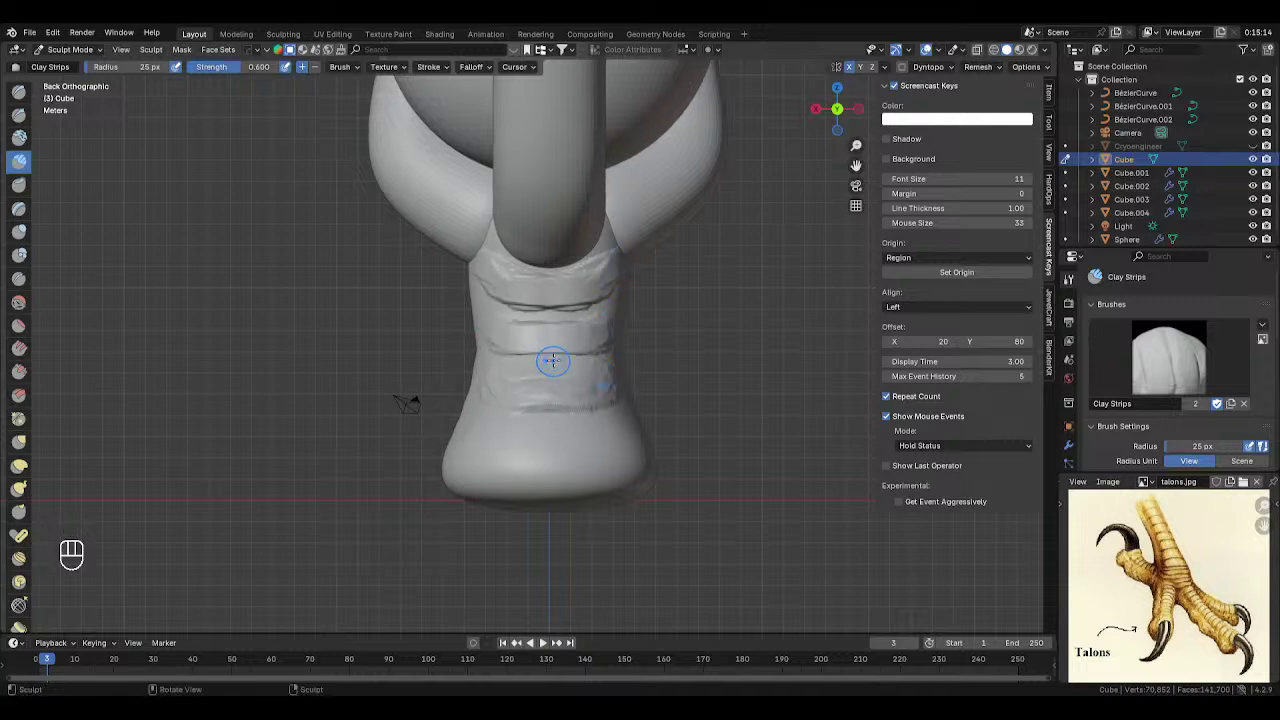
key(ctrl+z)
key(ctrl+z)
key(ctrl+z)
key(ctrl+z)
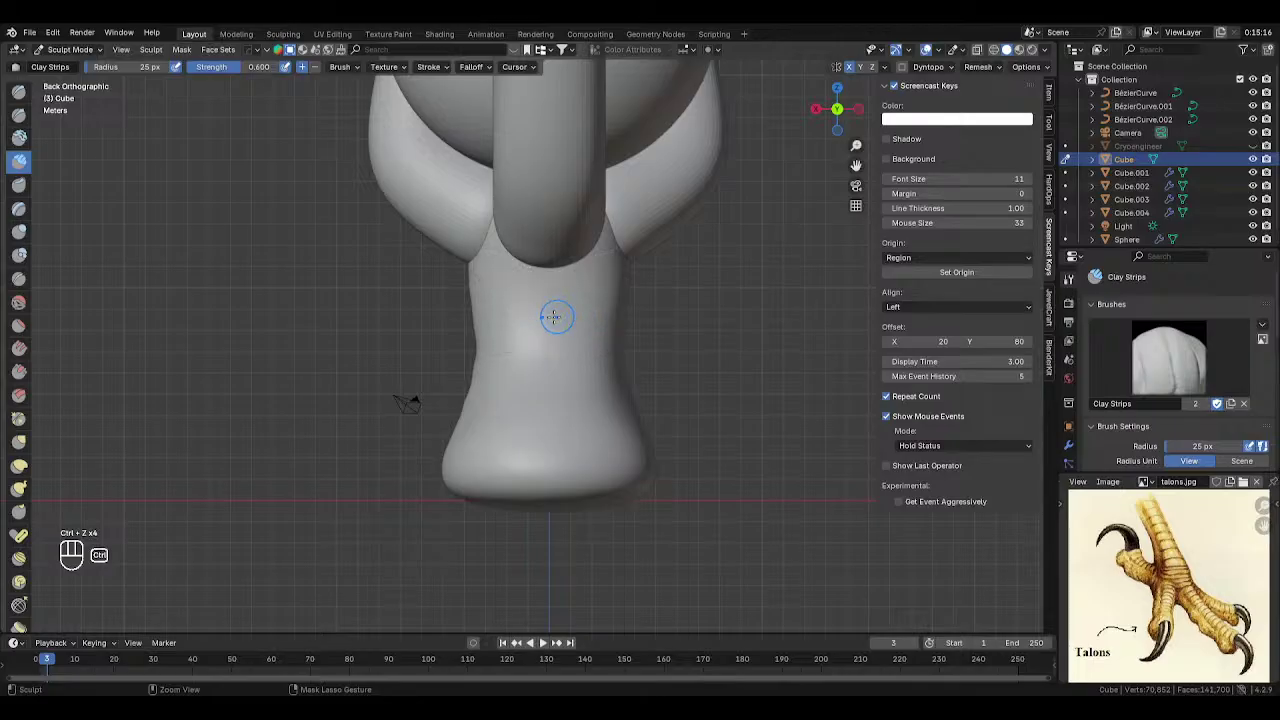
- Build up raised horizontal bands down the back of the column with the Clay Strips brush
mouse_move(525, 303)
mouse_down()
mouse_move(534, 363)
mouse_move(514, 420)
mouse_move(540, 434)
mouse_up()
mouse_move(575, 260)
mouse_down()
mouse_move(616, 278)
mouse_move(610, 452)
mouse_up()
drag(597, 360, 601, 386)
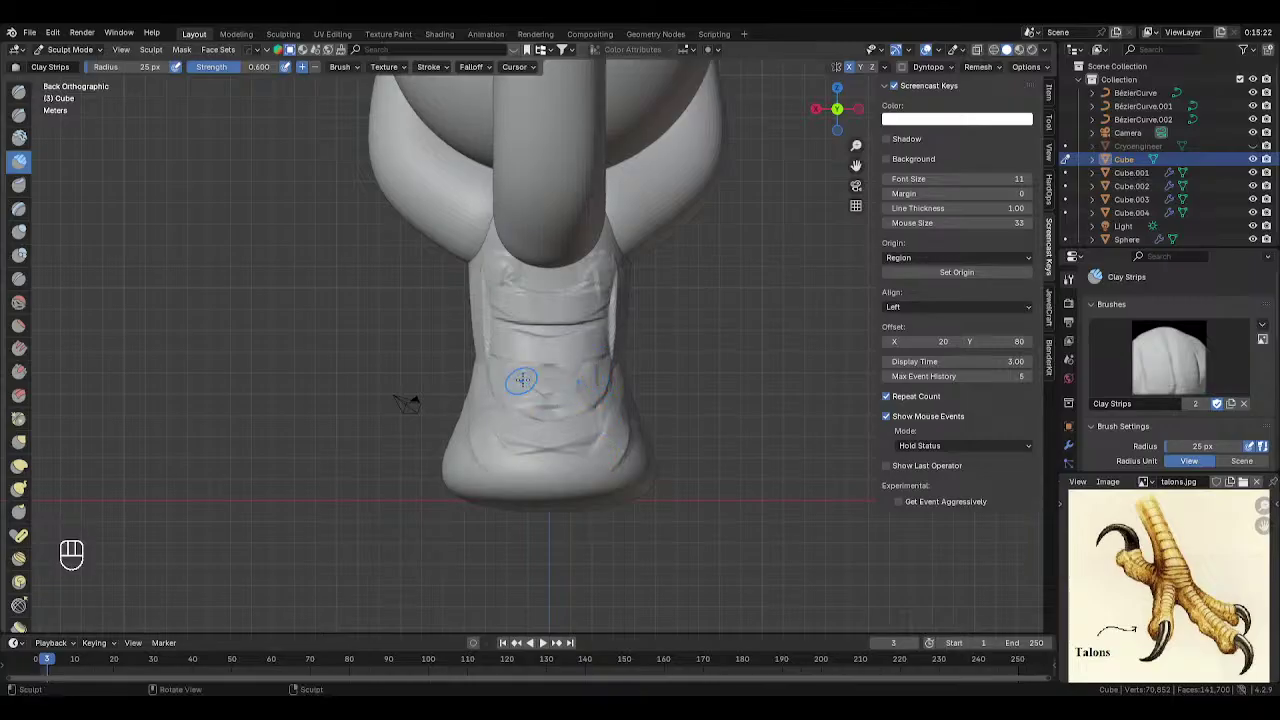
key(ctrl+z)
key(ctrl+z)
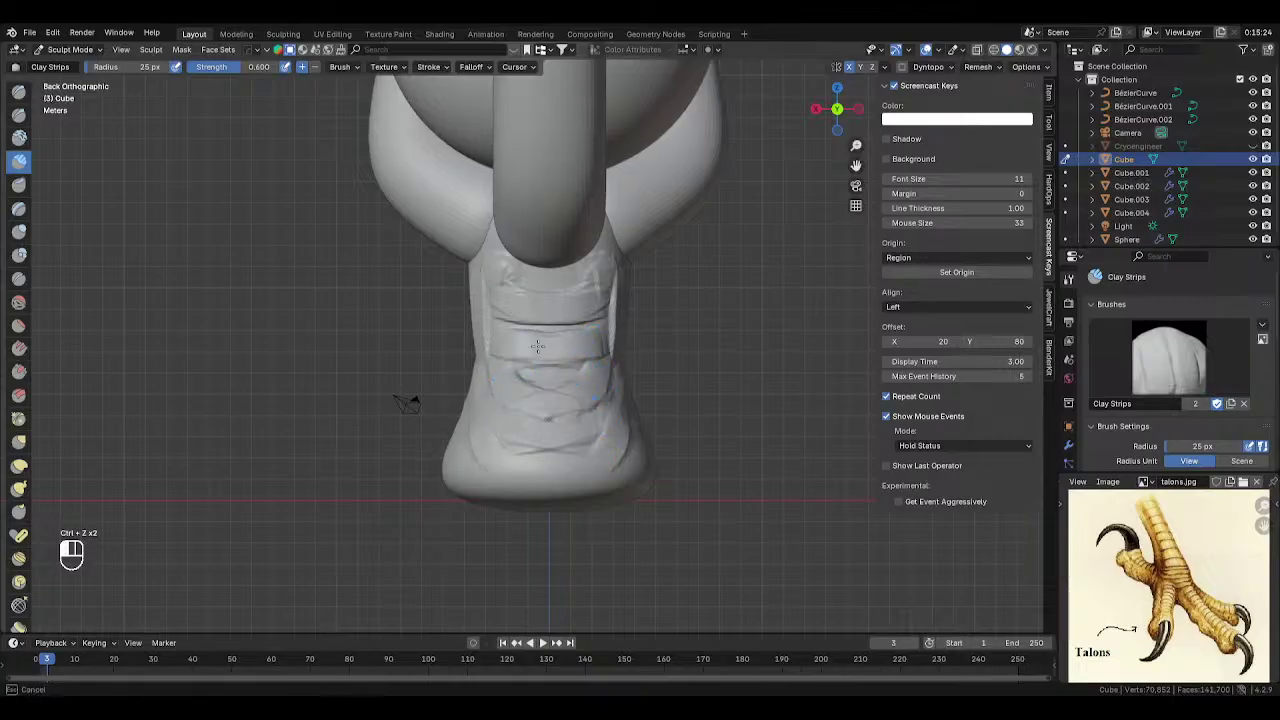
drag(590, 268, 540, 275)
drag(605, 226, 591, 246)
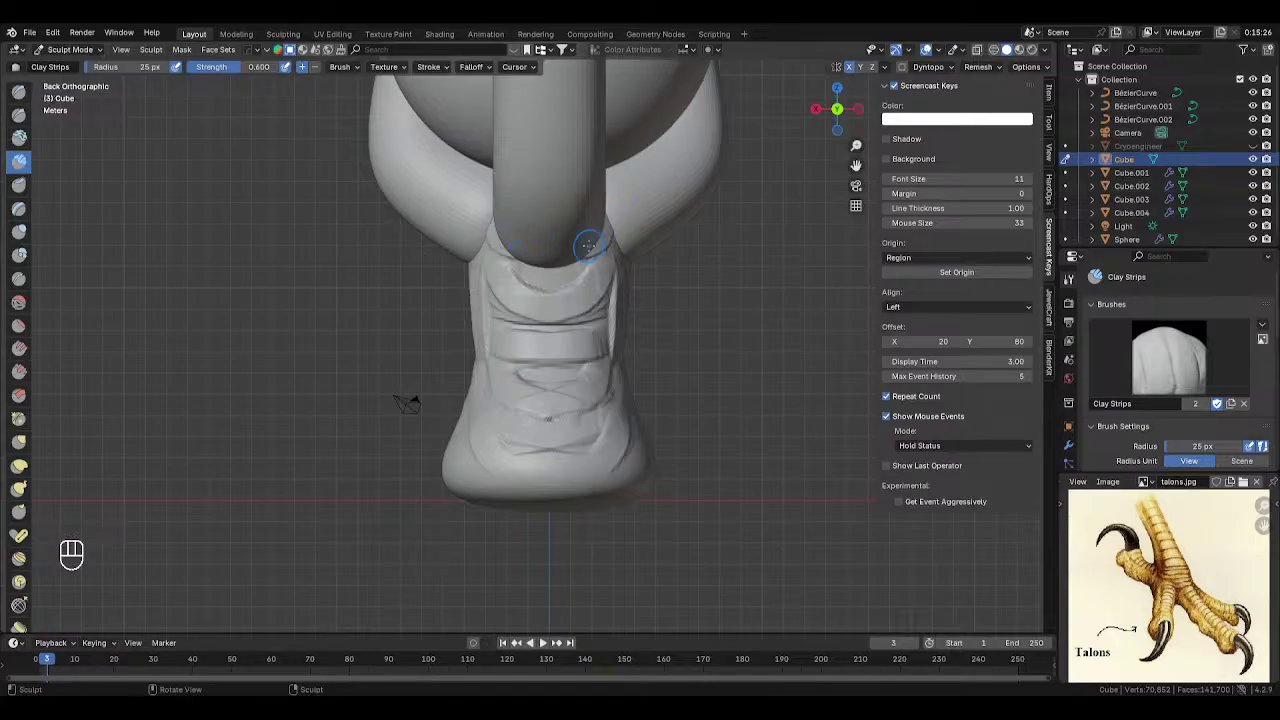
- Soften the clay bands on the column's back and sides with the Smooth brush at a 56 px radius
mouse_move(543, 291)
middle_down()
mouse_move(637, 354)
mouse_move(606, 310)
middle_up()
key(f)
key(f)
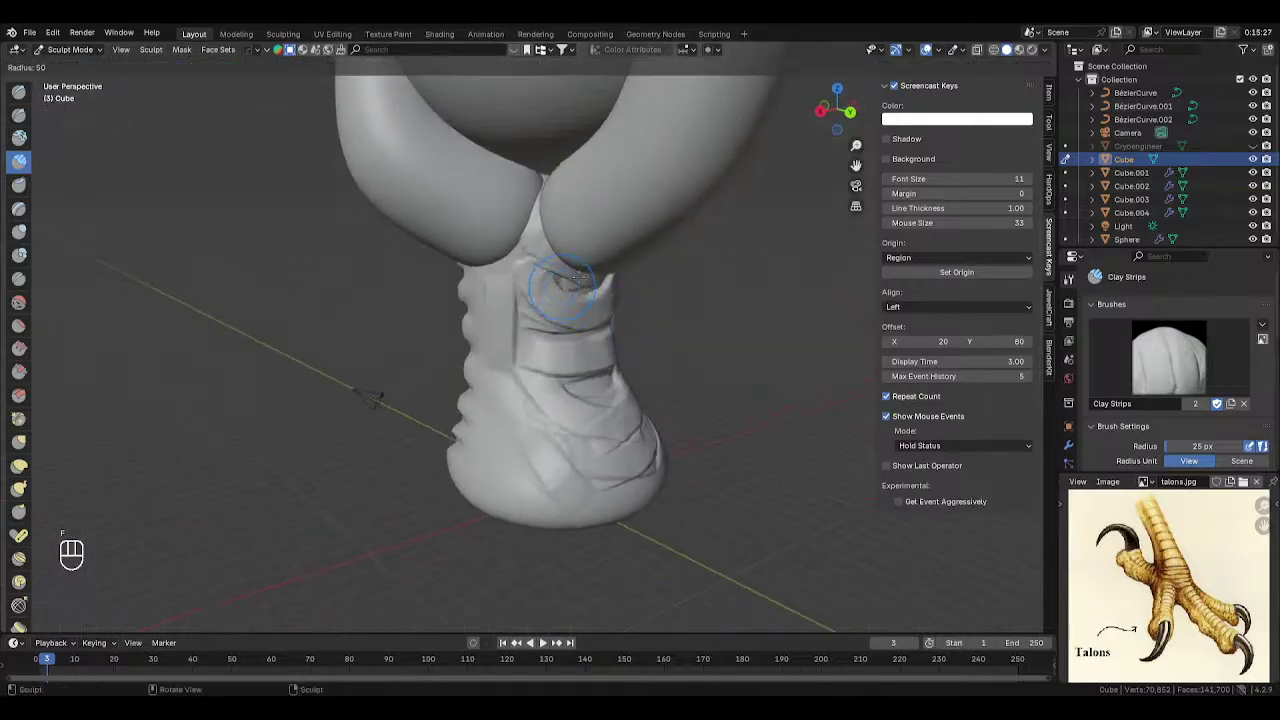
click(594, 260)
key(f)
click(588, 264)
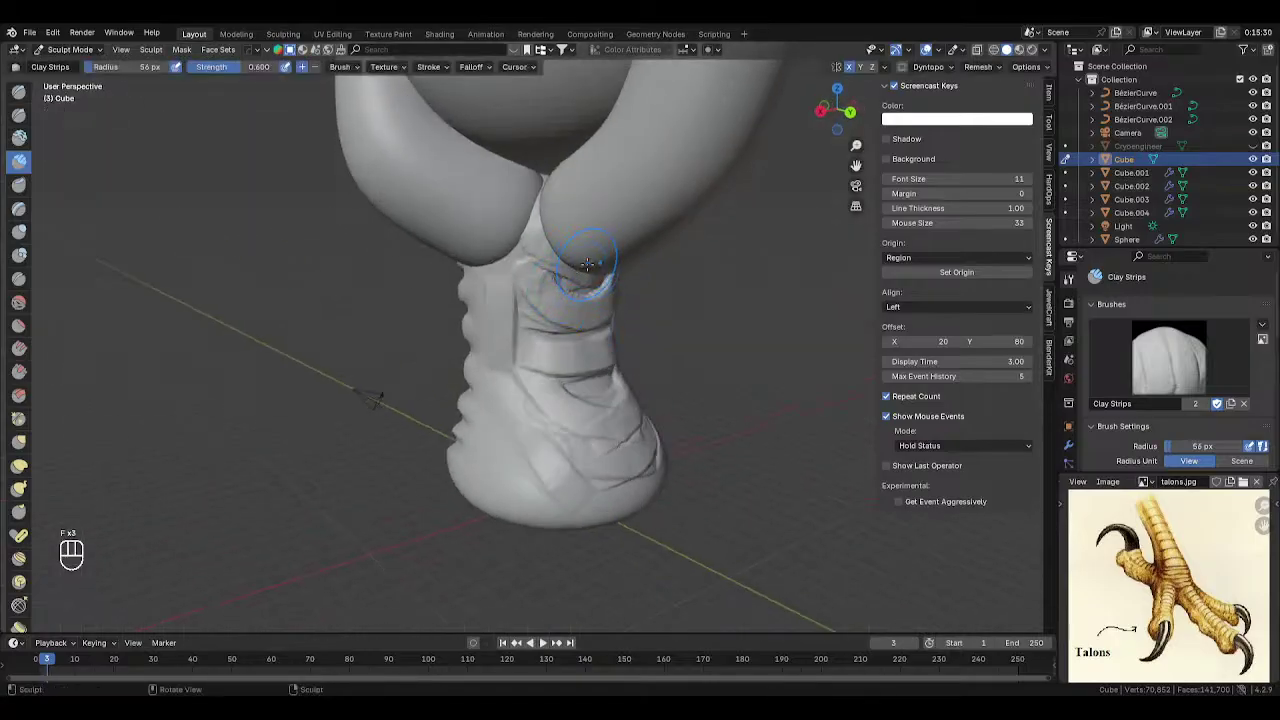
key(shift+s)
mouse_move(580, 265)
mouse_down()
mouse_move(543, 271)
mouse_move(511, 325)
mouse_up()
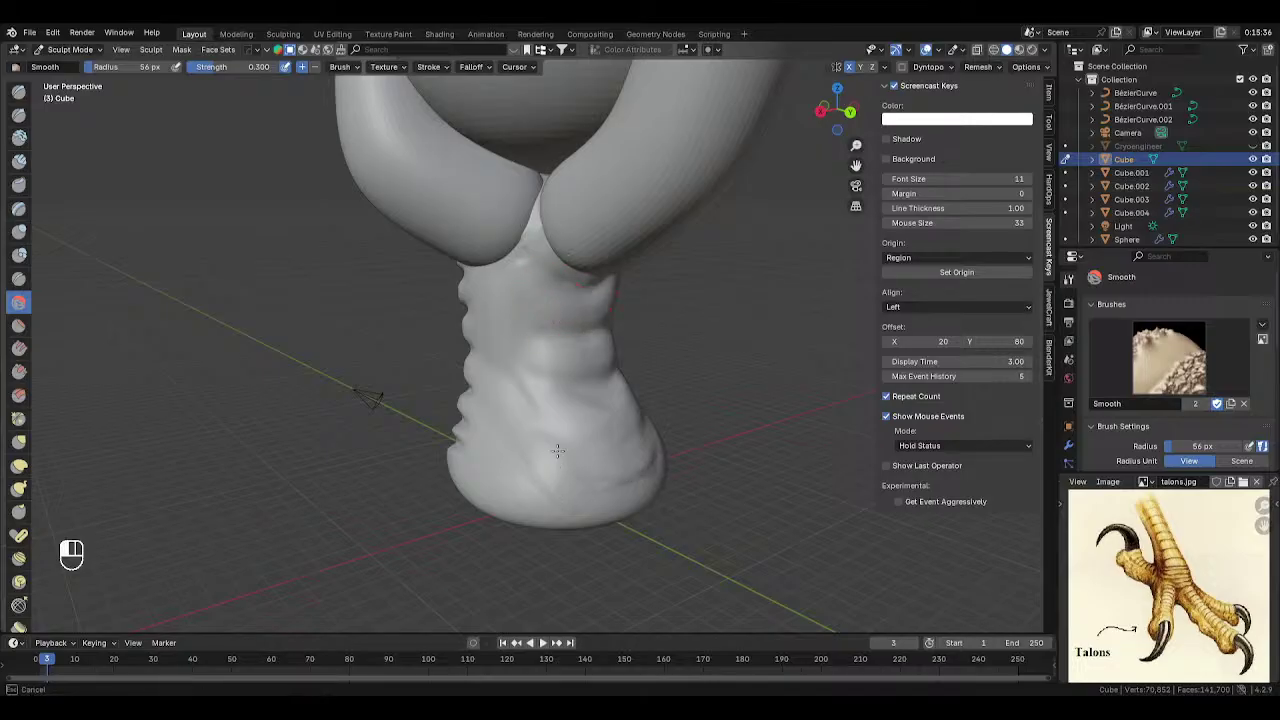
mouse_move(557, 451)
middle_down()
mouse_move(611, 402)
mouse_move(557, 371)
mouse_move(511, 483)
mouse_move(500, 451)
mouse_move(543, 449)
mouse_move(500, 434)
middle_up()
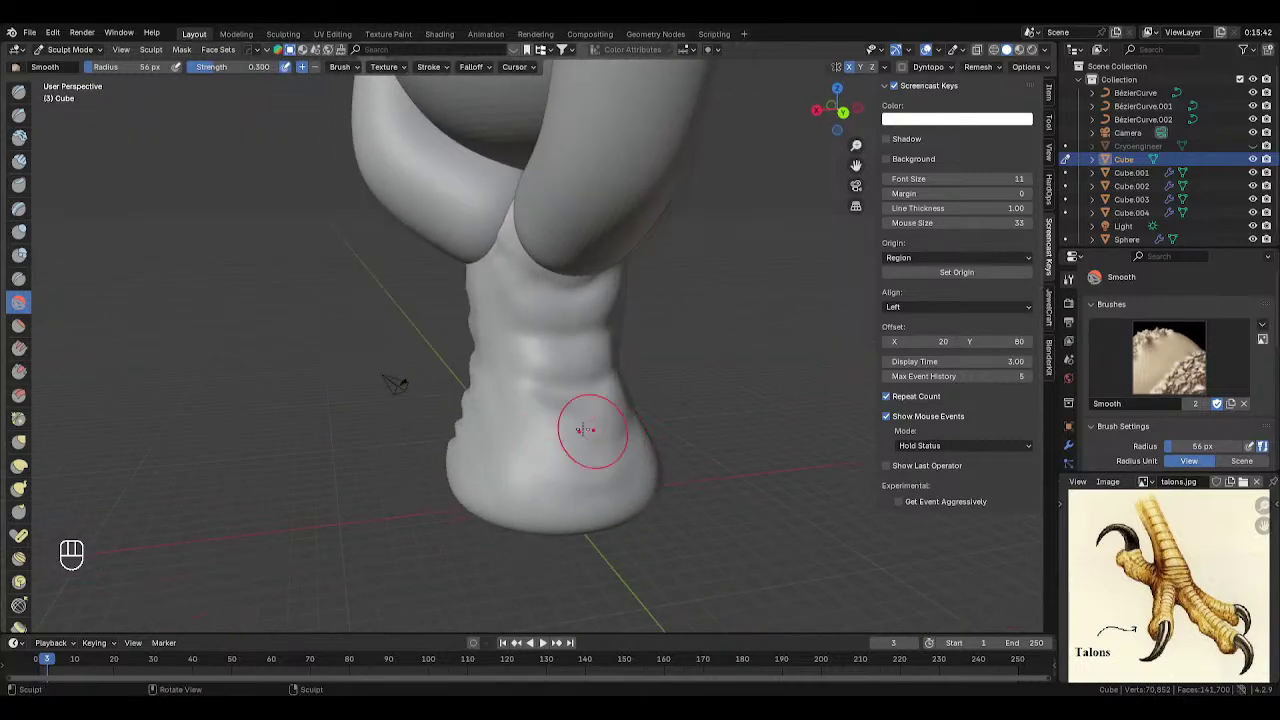
middle_drag(651, 398, 641, 373)
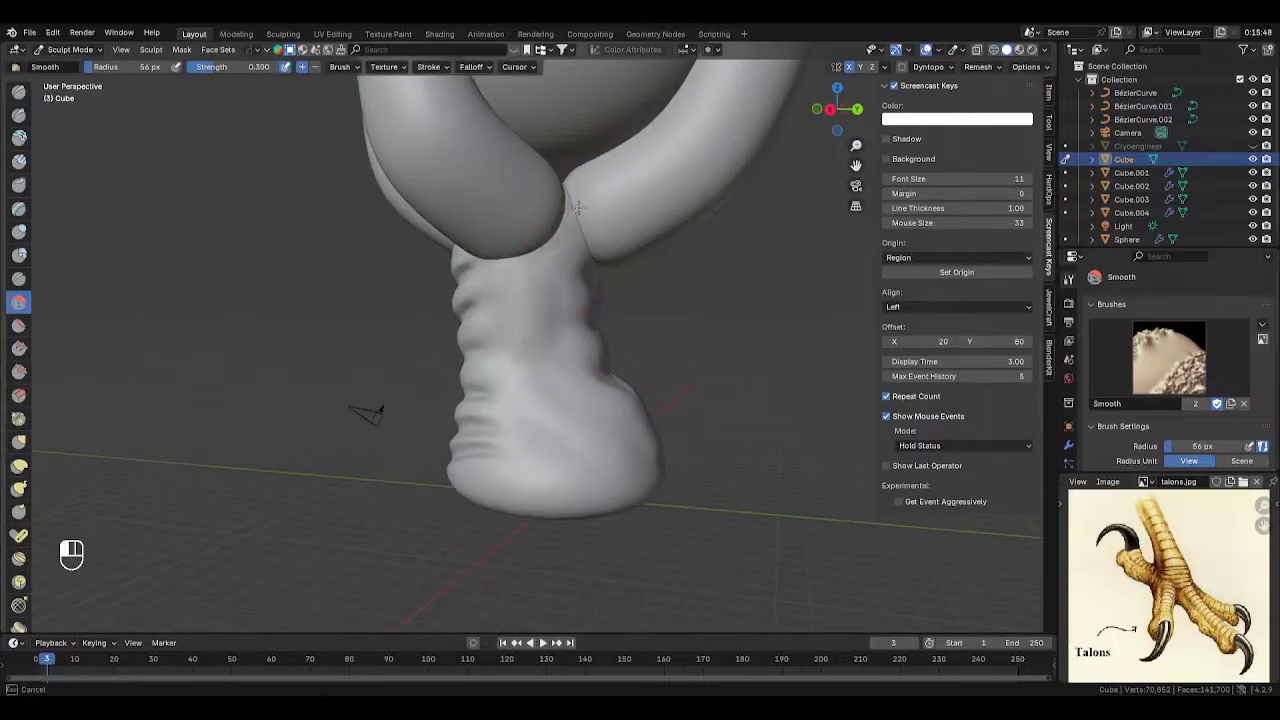
middle_drag(423, 359, 287, 408)
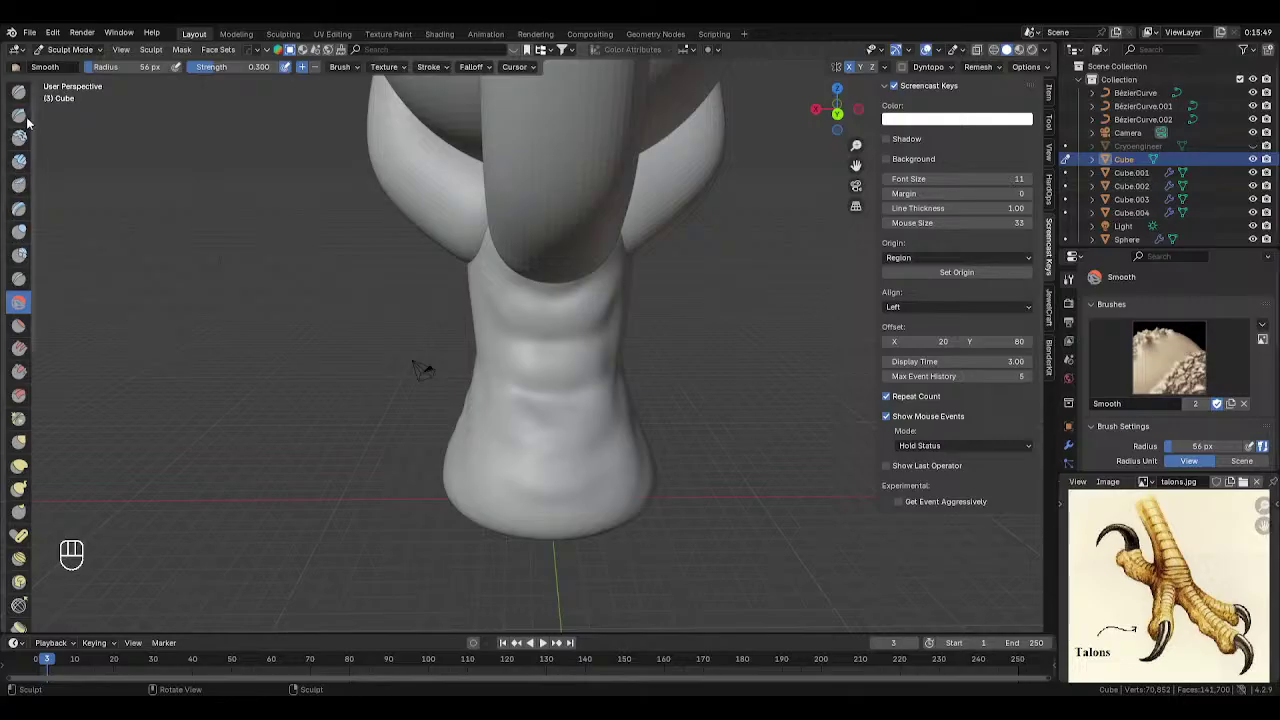
- Carve the grooves between the bands on the column's back with the Crease brush at a 43 px radius
click(18, 279)
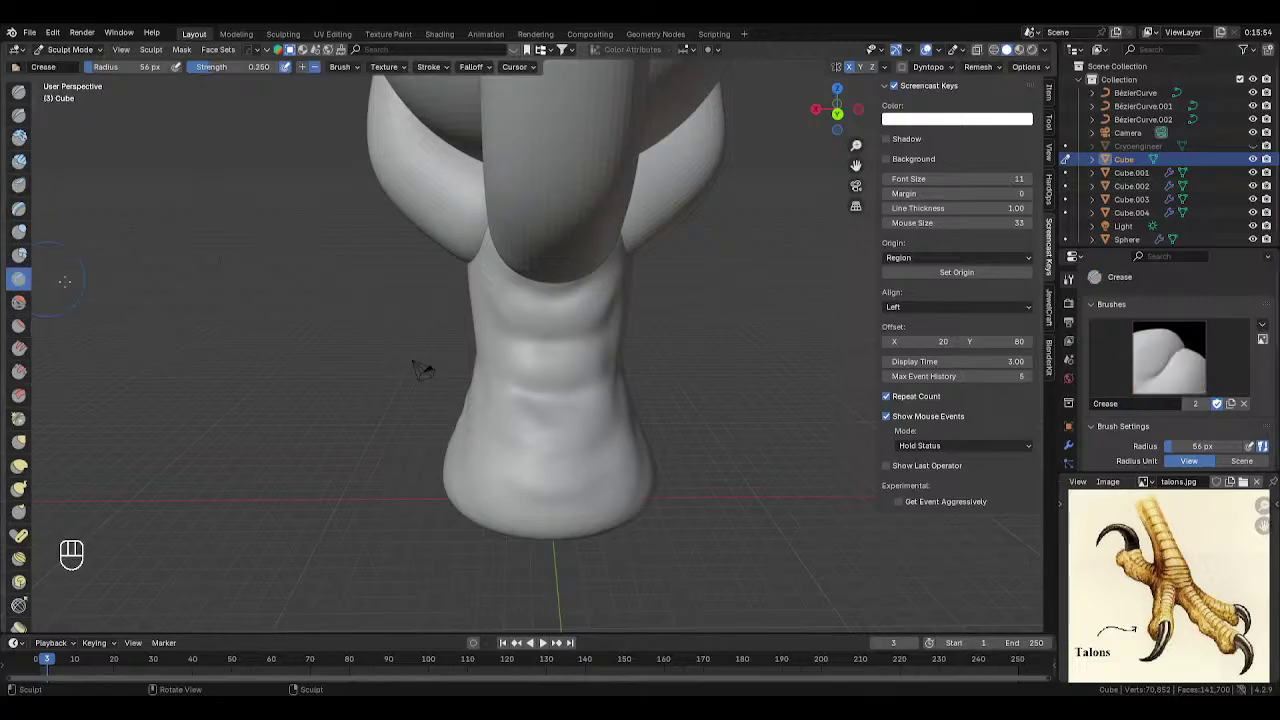
key(f)
click(575, 424)
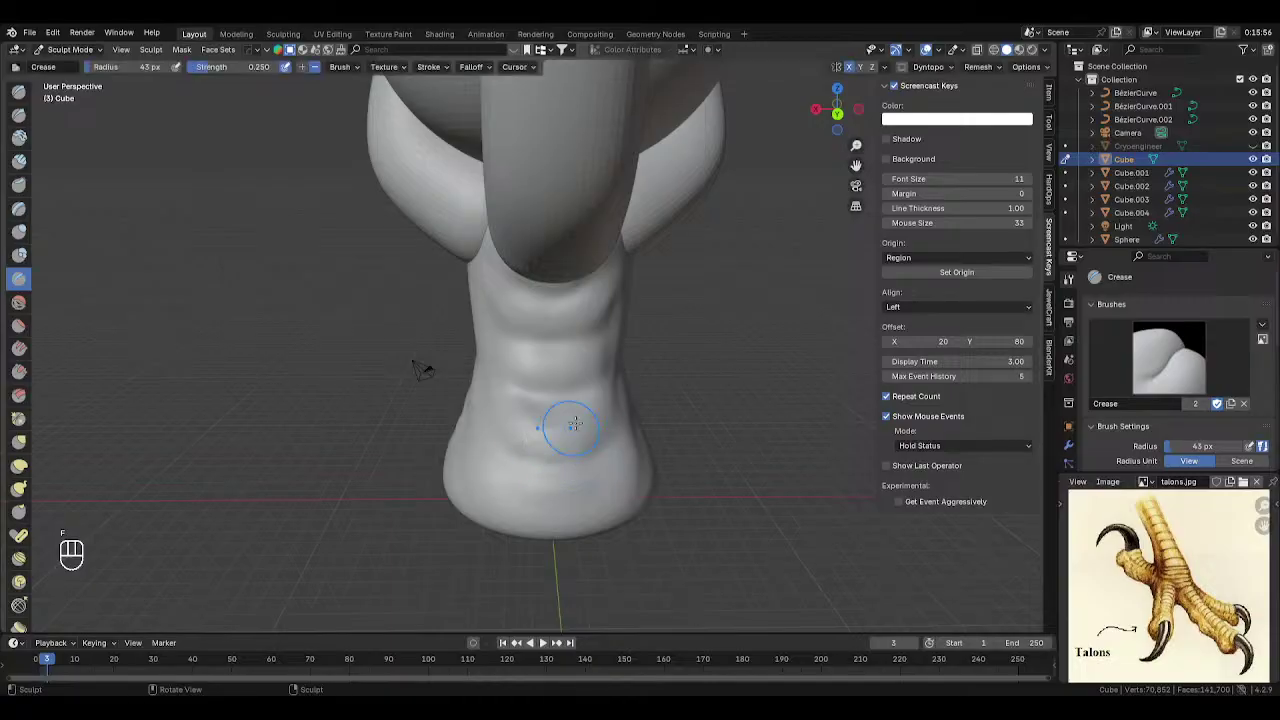
middle_drag(548, 300, 486, 437)
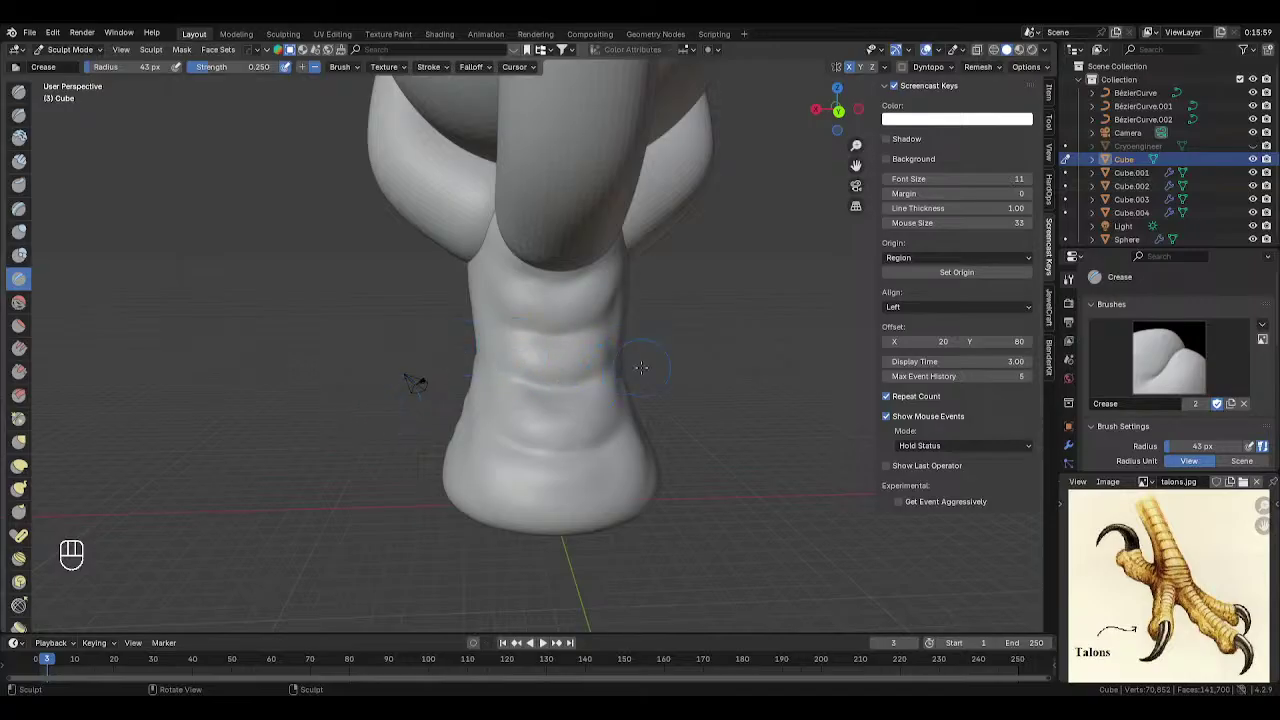
- Smooth the ring ends along the column's sides with the Smooth brush
mouse_move(370, 400)
middle_down()
mouse_move(699, 397)
mouse_move(578, 453)
middle_up()
key(s)
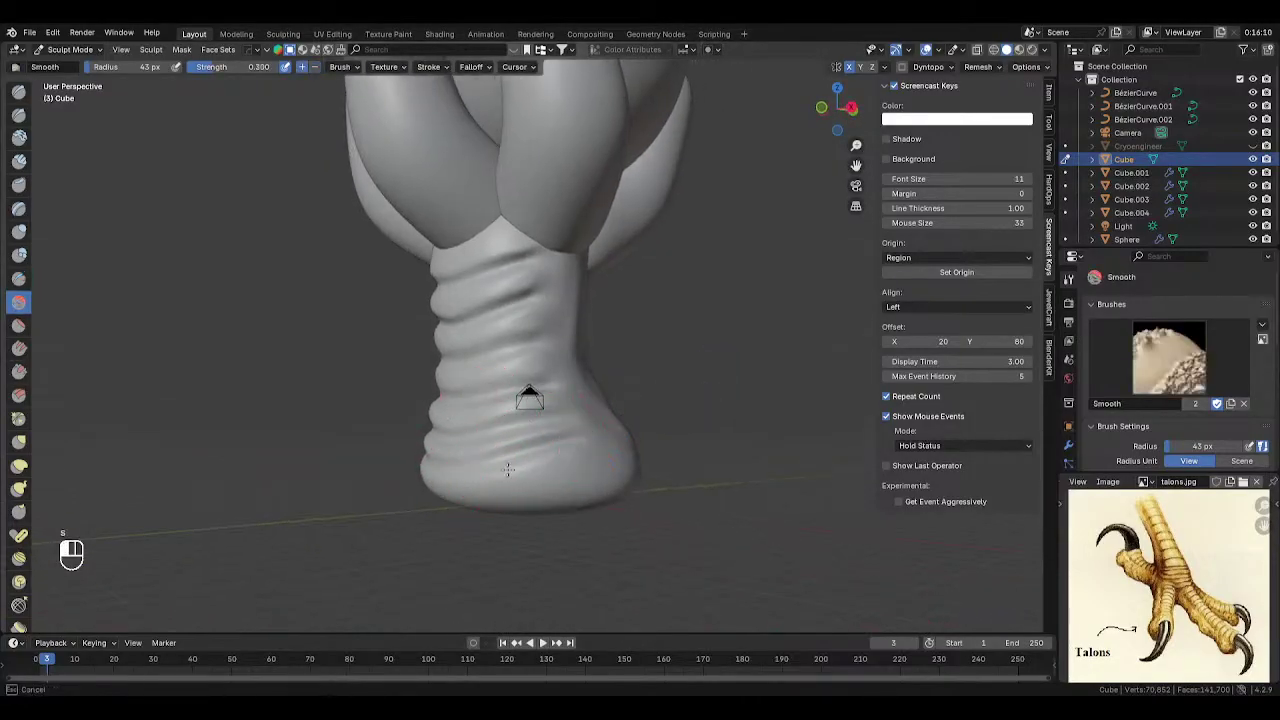
mouse_move(544, 410)
middle_down()
mouse_move(600, 312)
mouse_move(606, 394)
mouse_move(354, 397)
mouse_move(332, 413)
mouse_move(371, 400)
mouse_move(629, 415)
mouse_move(671, 394)
mouse_move(412, 405)
mouse_move(477, 373)
middle_up()
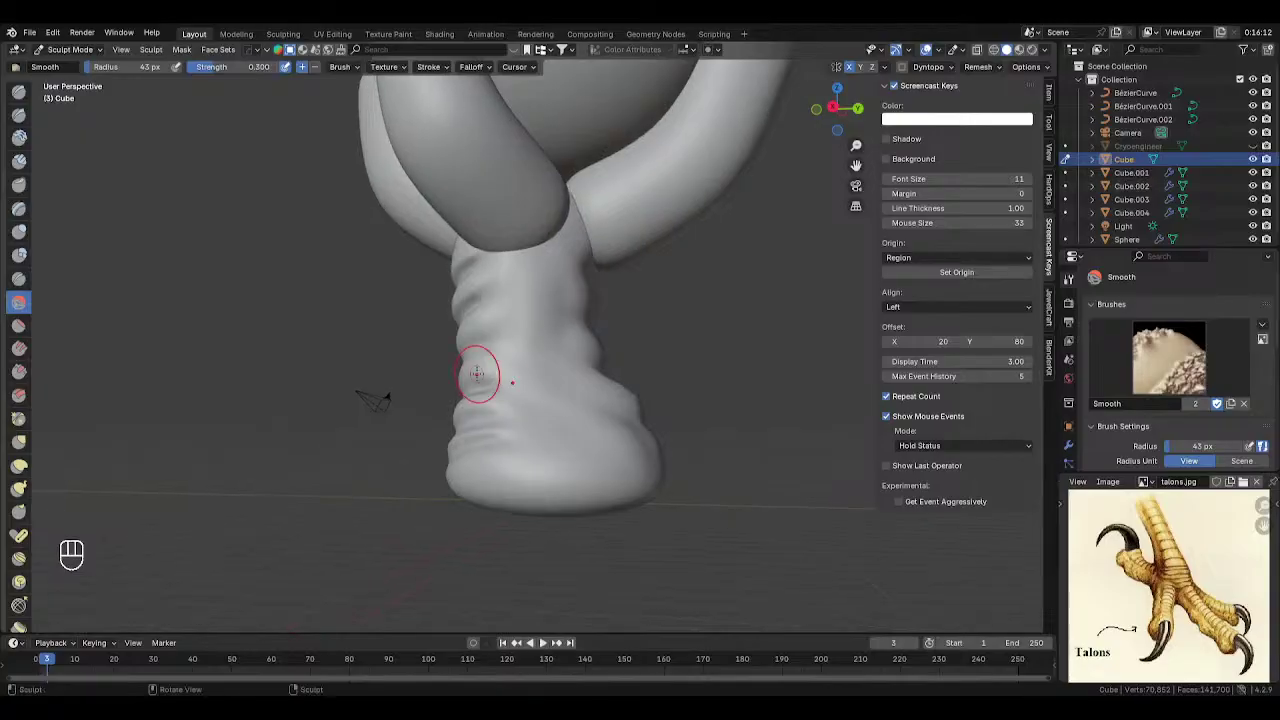
- Show the whole talon with its sphere in rendered shading
scroll(810, 416, down, 1)
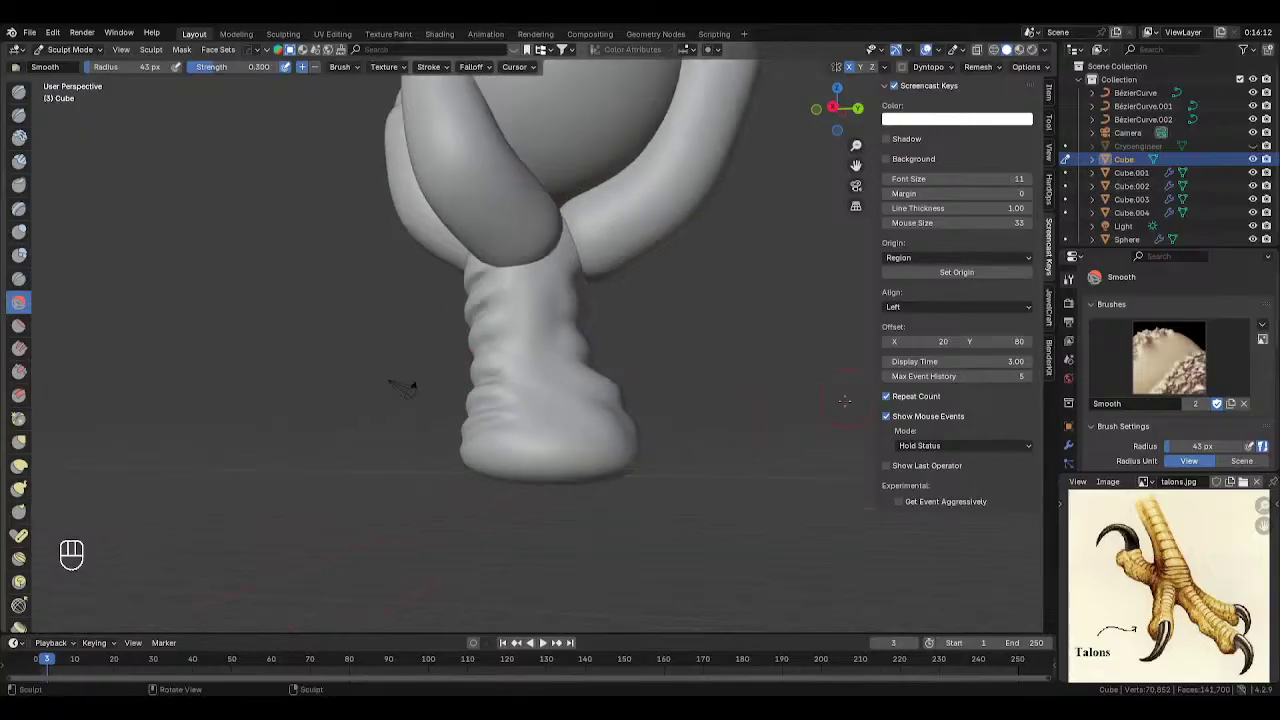
key(z)
click(793, 331)
mouse_move(740, 284)
middle_down()
mouse_move(650, 355)
mouse_move(711, 324)
middle_up()
scroll(668, 315, down, 5)
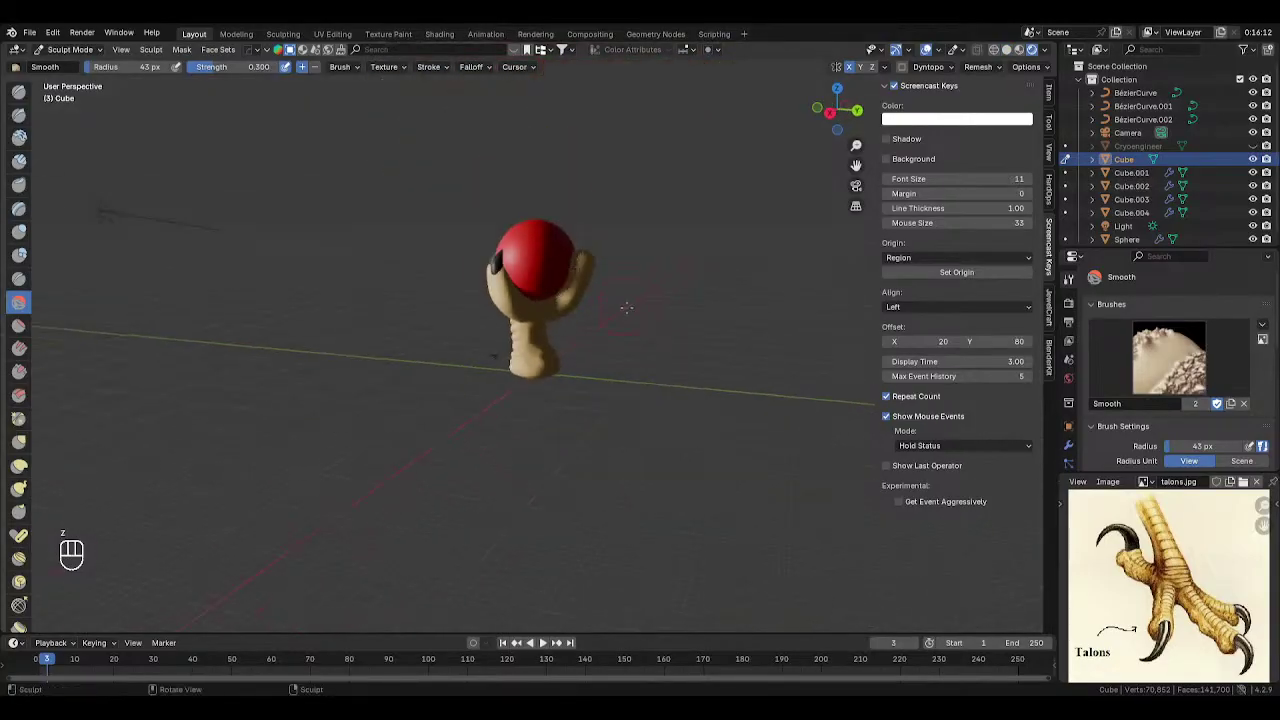
- In Object Mode, duplicate the light, place the copy on the opposite side of the sphere and aim it at the talon
key(Tab)
click(97, 218)
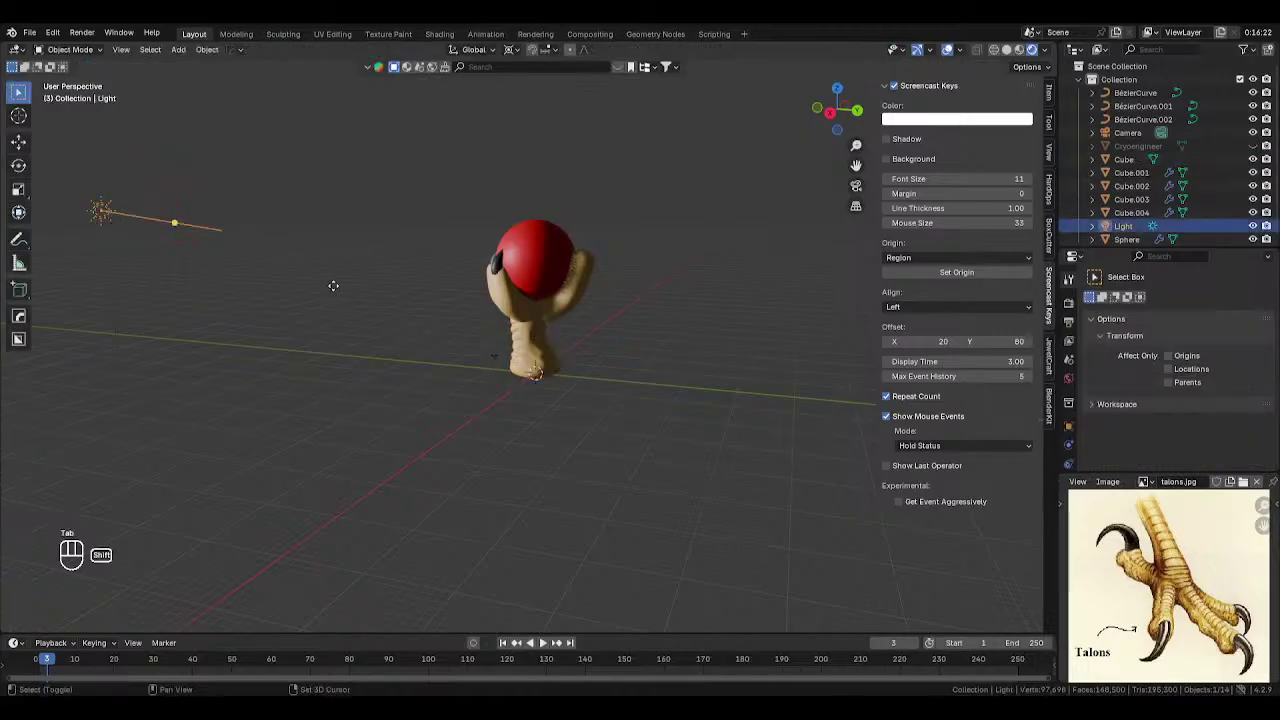
key(shift+d)
key(x)
key(y)
click(828, 313)
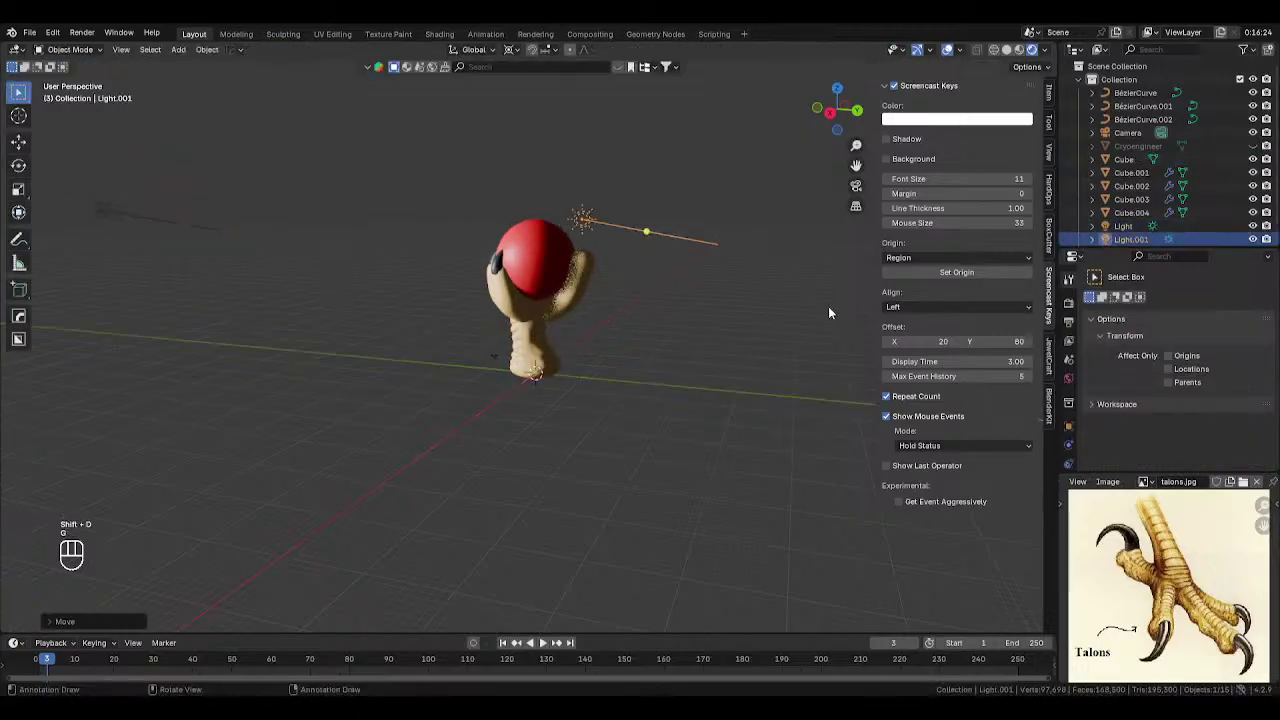
drag(662, 238, 577, 268)
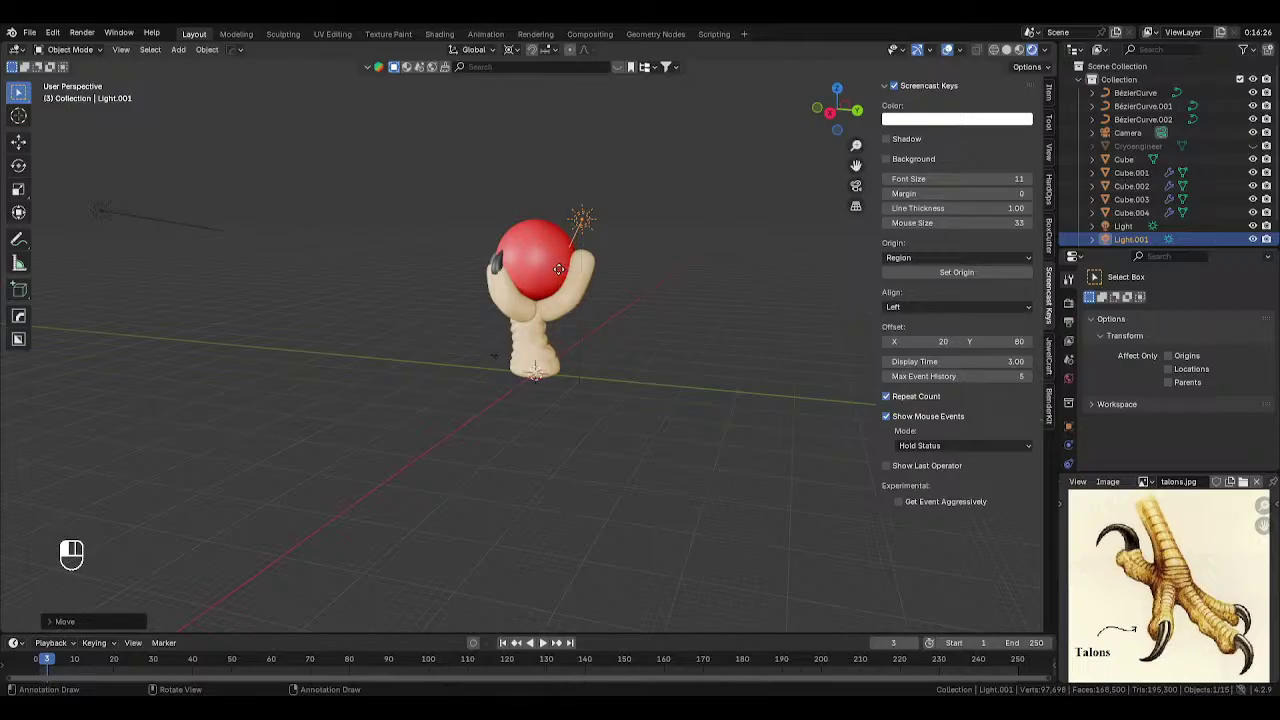
- Apply rotation and scale to the wrinkled leg mesh and save the file
middle_drag(558, 268, 626, 353)
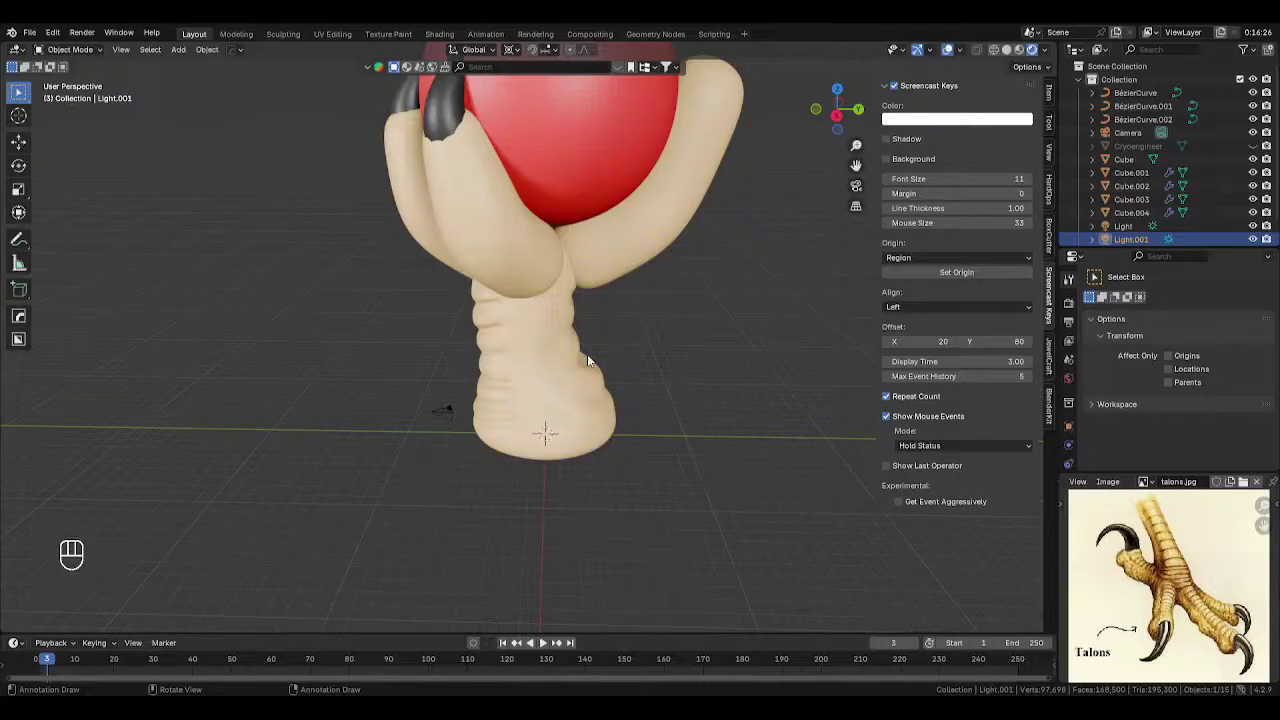
click(581, 362)
middle_drag(581, 362, 610, 327)
key(ctrl+a)
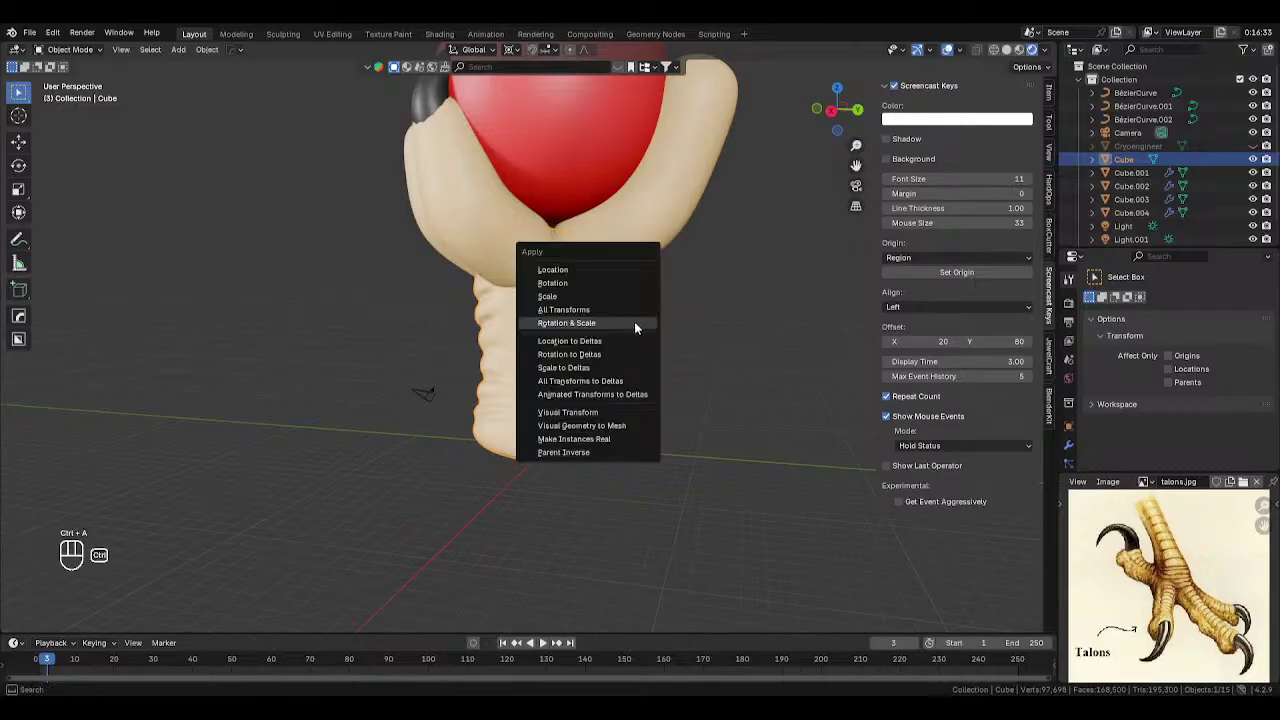
key(ctrl+s)
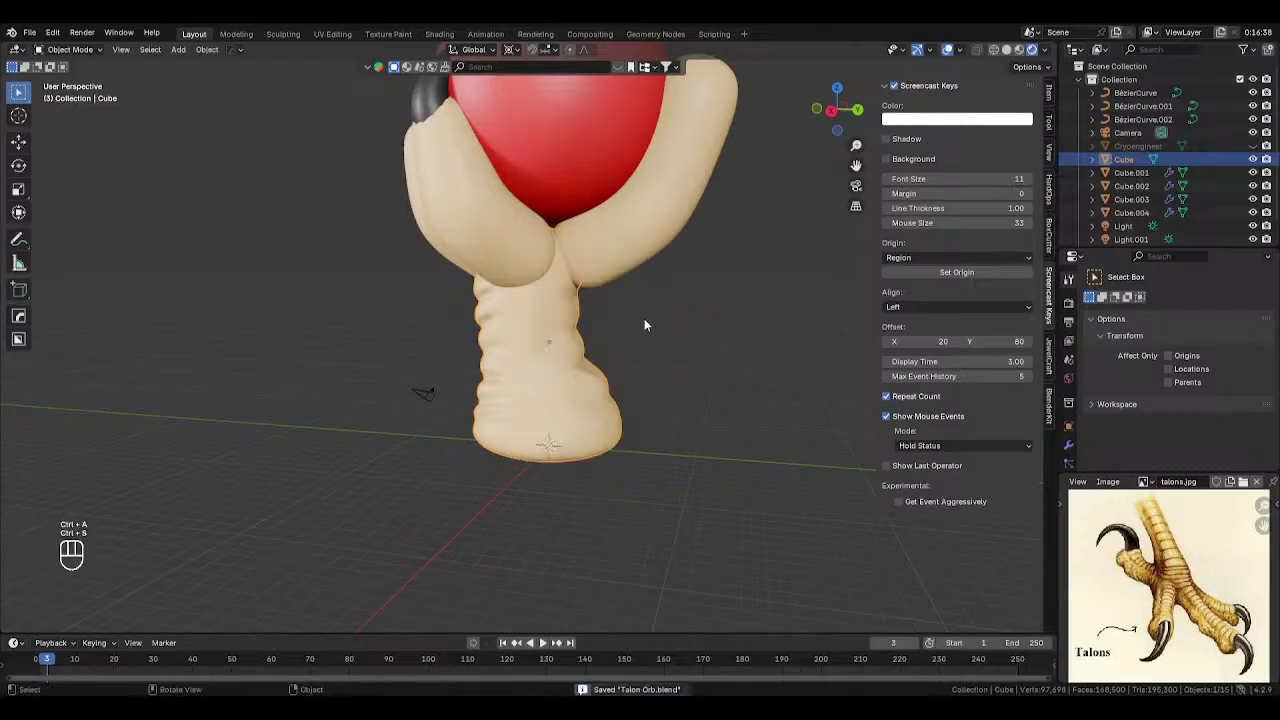
middle_drag(646, 320, 695, 315)
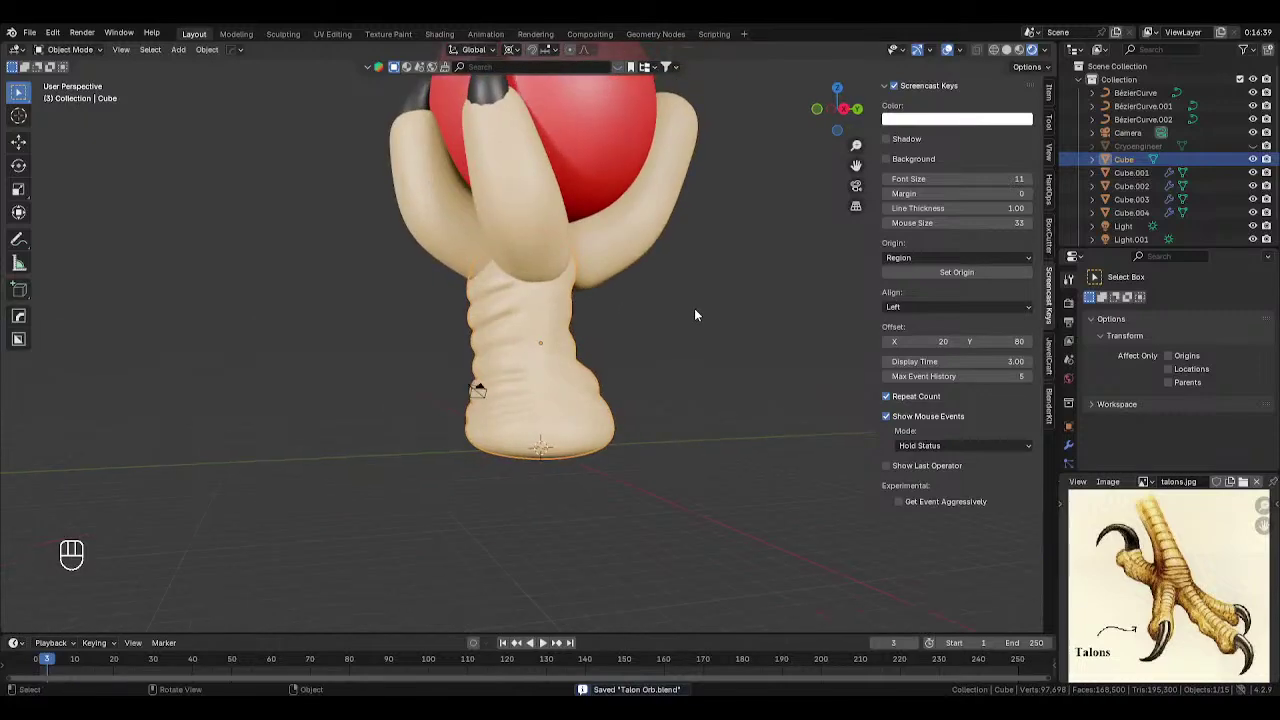
- Show the model in solid shading from the front orthographic view
key(KP_1)
key(z)
click(688, 293)
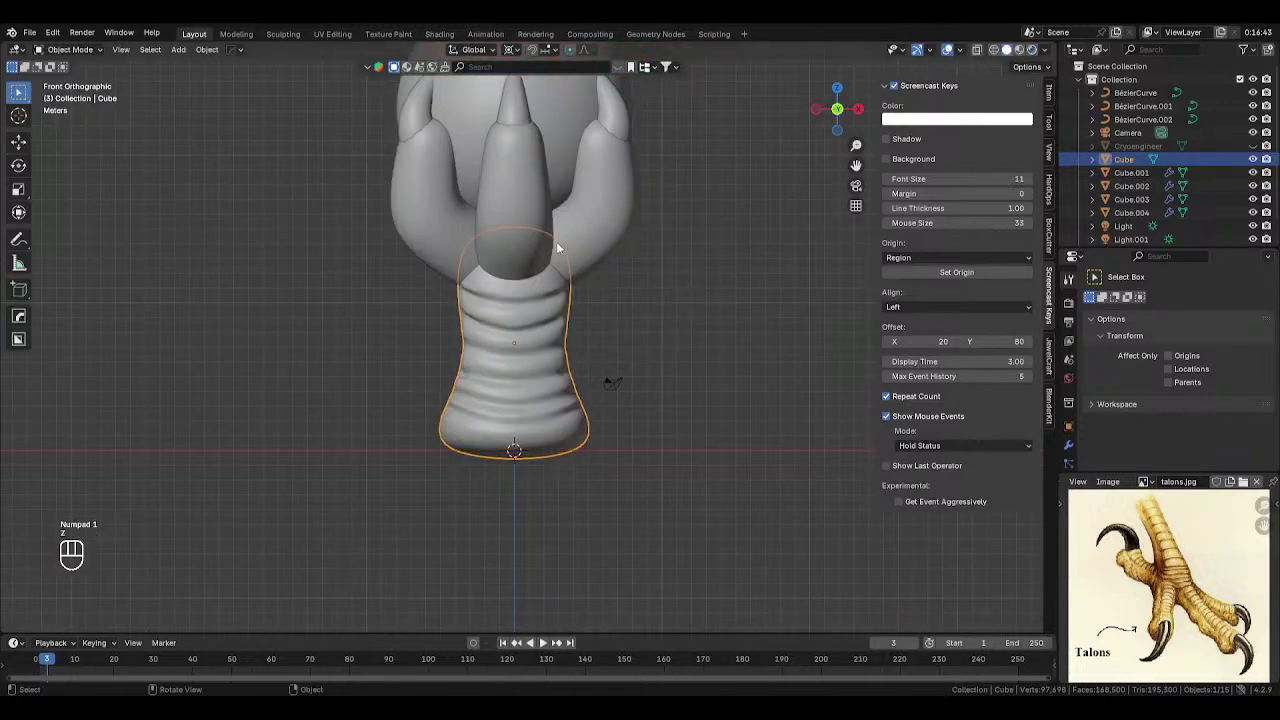
- Convert the front toe to a plain mesh, applying its modifiers
click(510, 245)
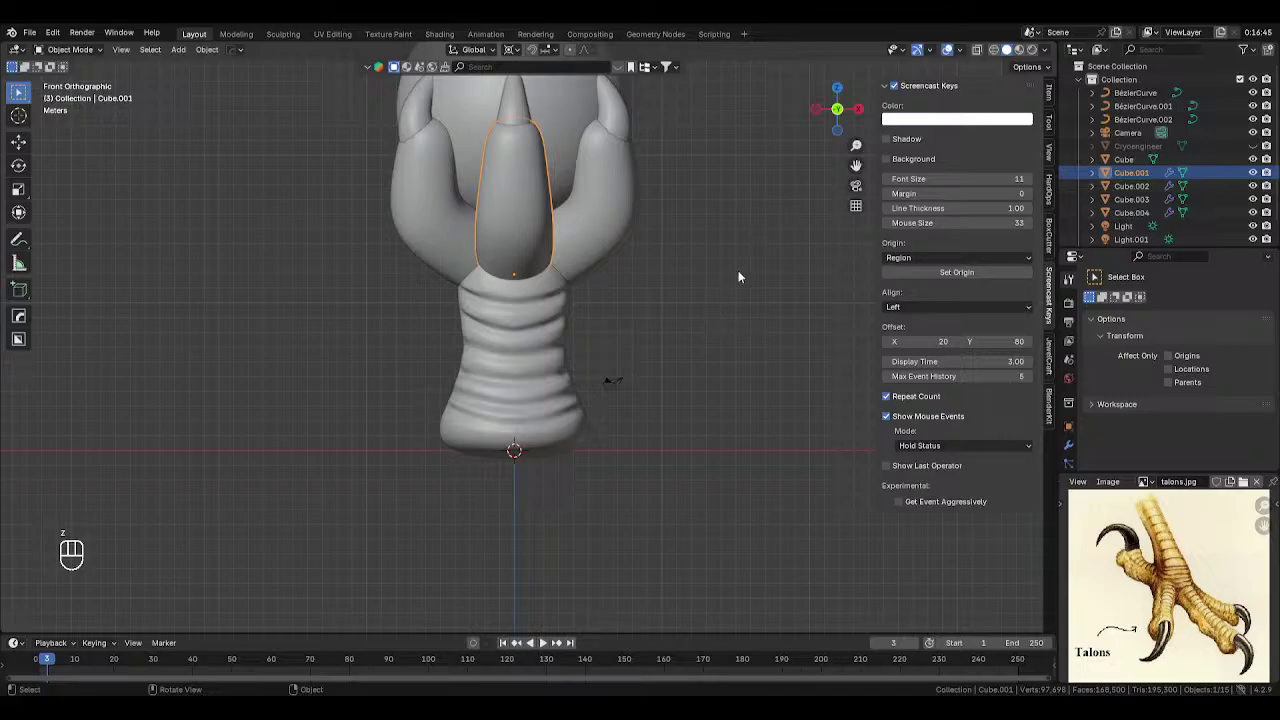
key(Tab)
click(737, 357)
key(Tab)
scroll(491, 308, up, 3)
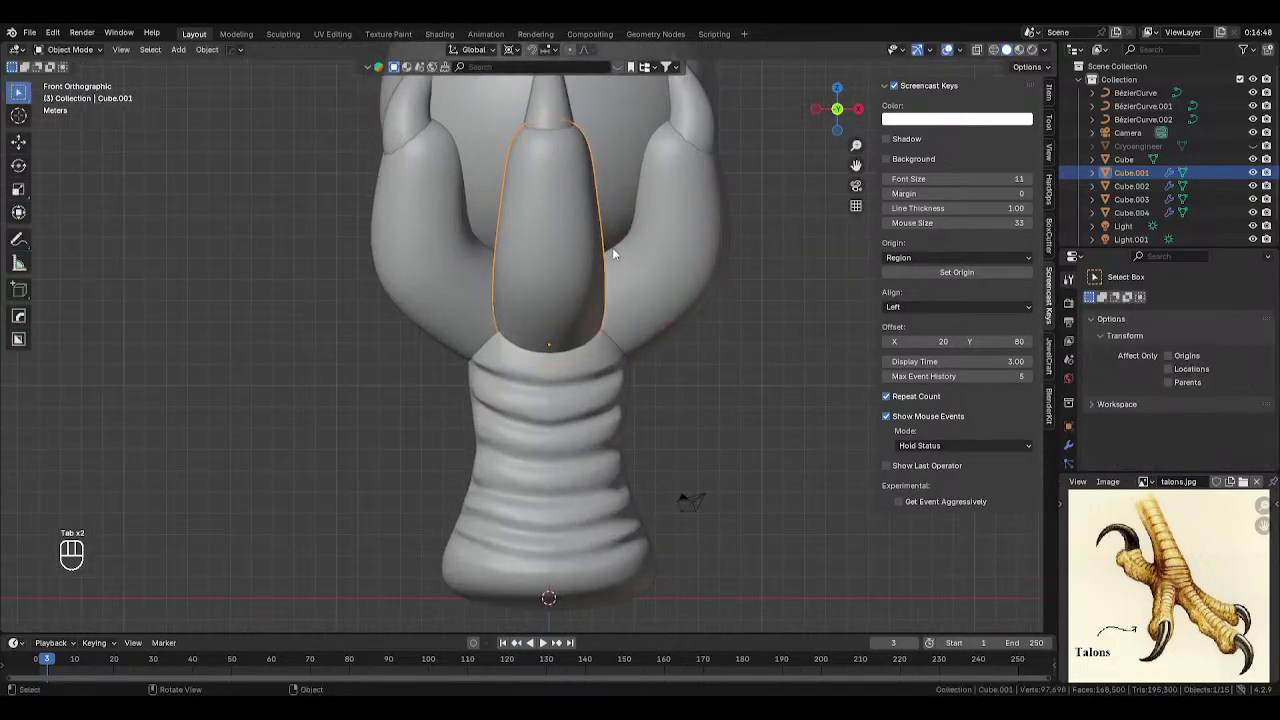
right_click(613, 247)
mouse_move(613, 247)
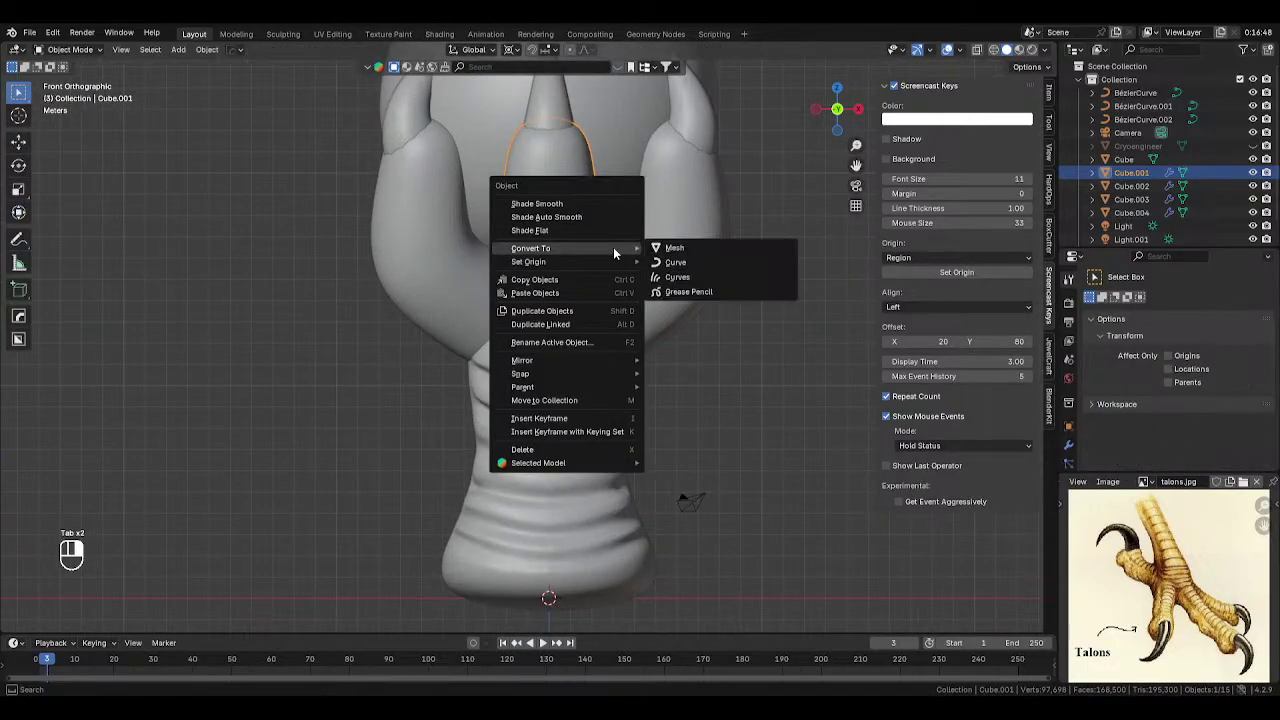
click(688, 257)
key(Tab)
key(Tab)
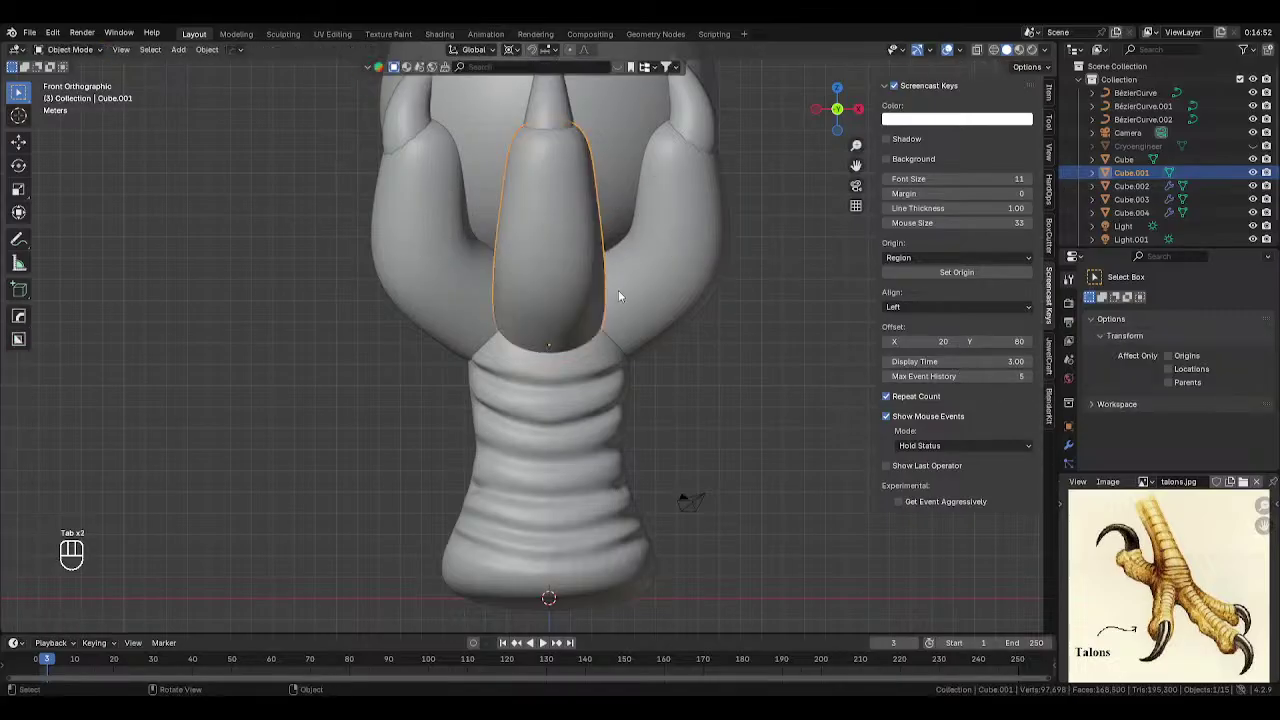
key(Tab)
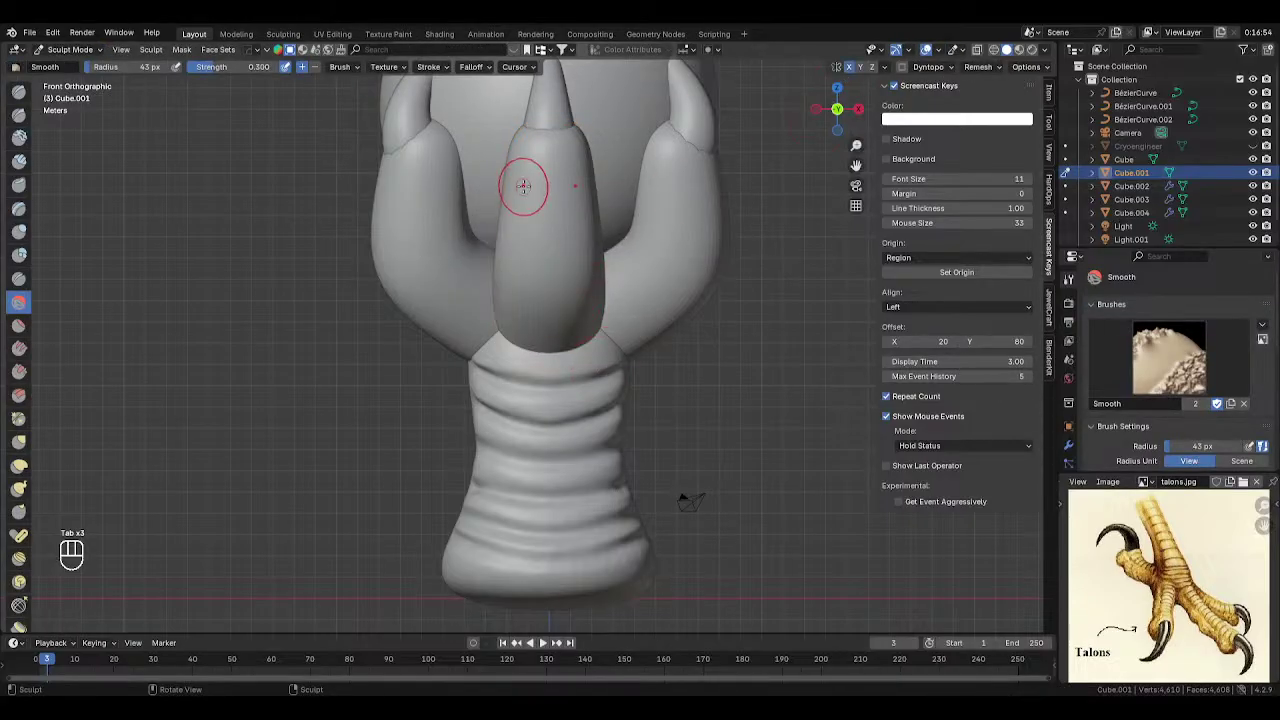
middle_drag(523, 186, 390, 277)
middle_drag(484, 287, 529, 300)
key(Tab)
click(490, 335)
key(alt+z)
key(alt+z)
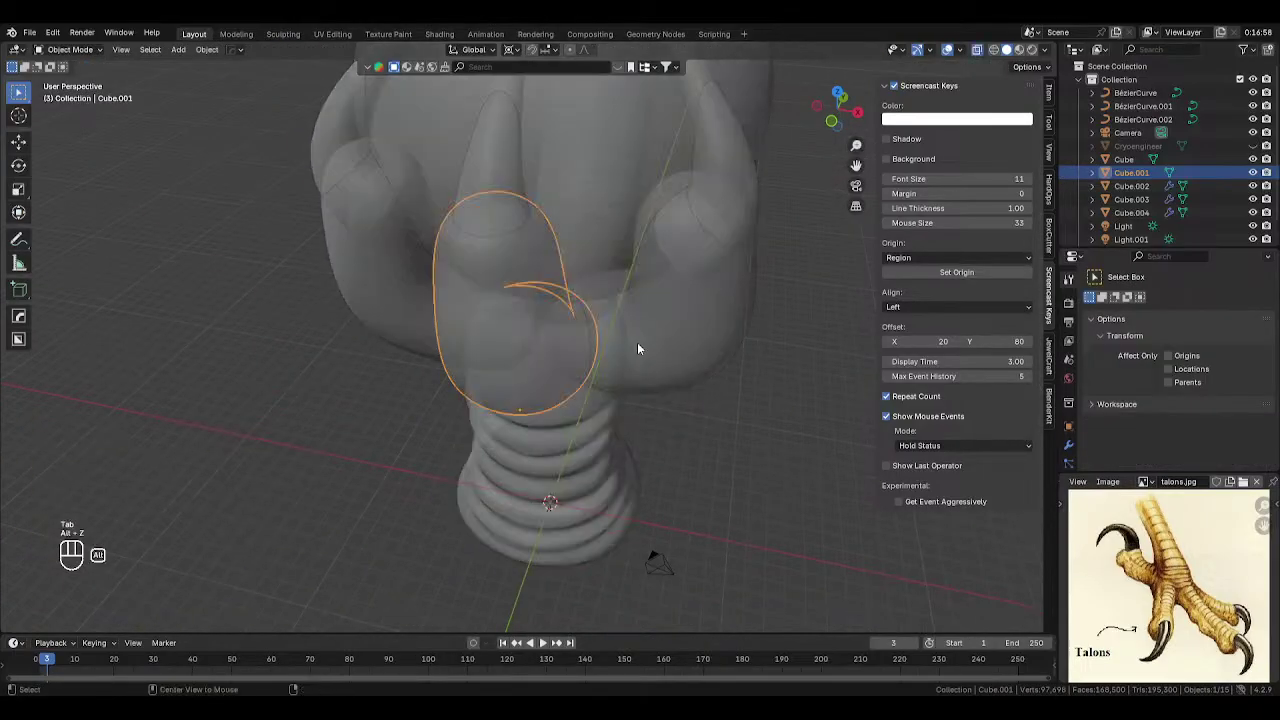
- Hide the other three toes so only the front toe remains with the leg and orb
click(679, 342)
key(h)
click(484, 327)
key(h)
middle_drag(484, 320, 728, 286)
click(728, 286)
key(h)
- Enter Sculpt Mode on the front toe in front view, choose the Blob brush and enable Dyntopo
click(382, 274)
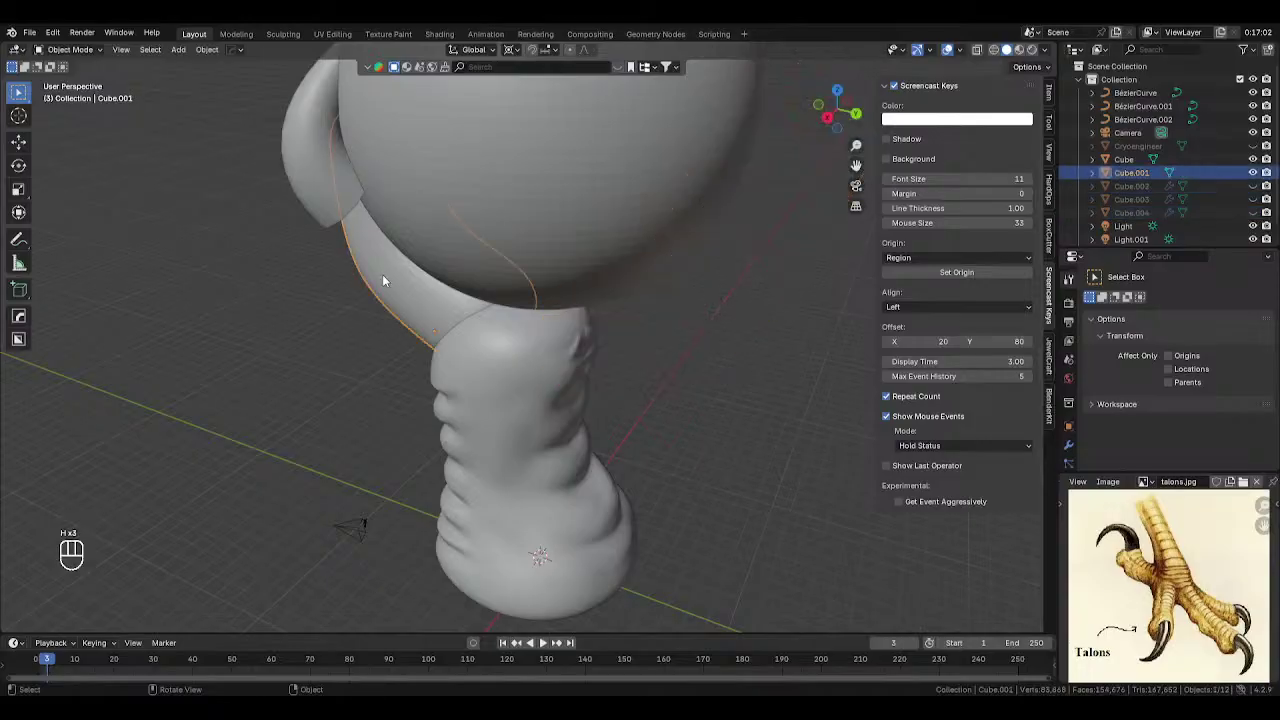
key(KP_1)
key(Tab)
click(569, 375)
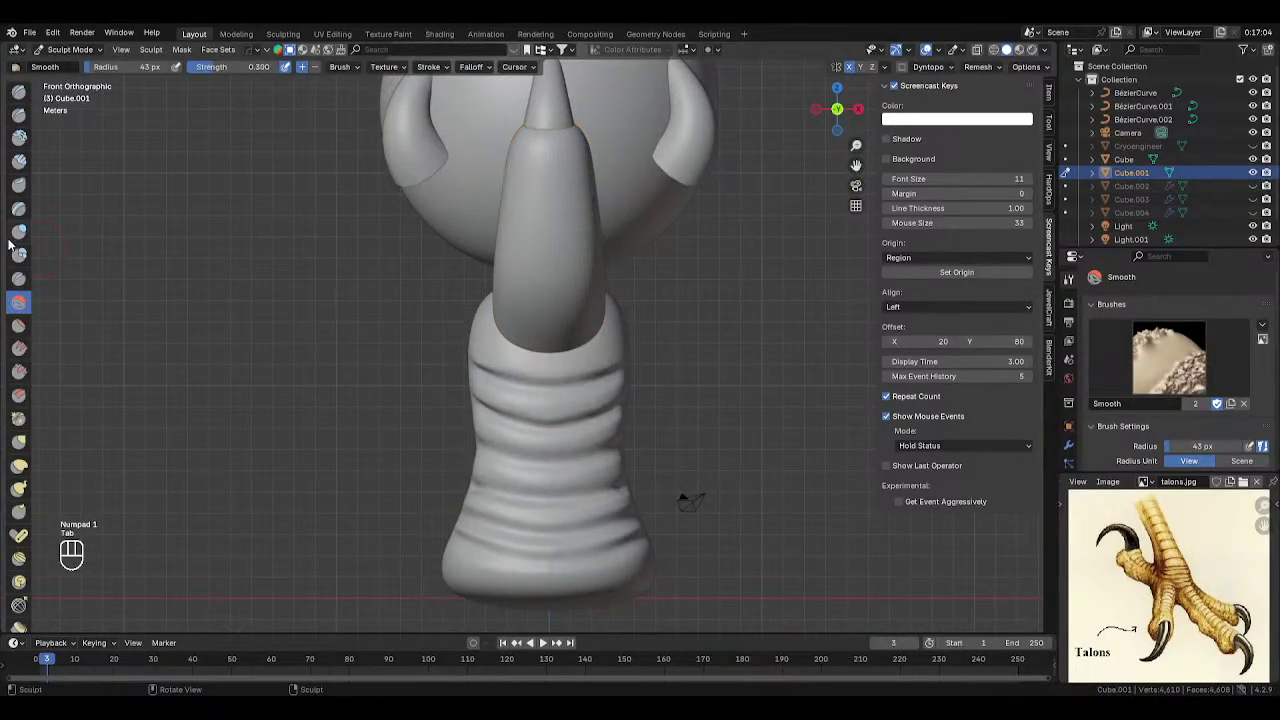
click(18, 254)
scroll(1110, 395, down, 5)
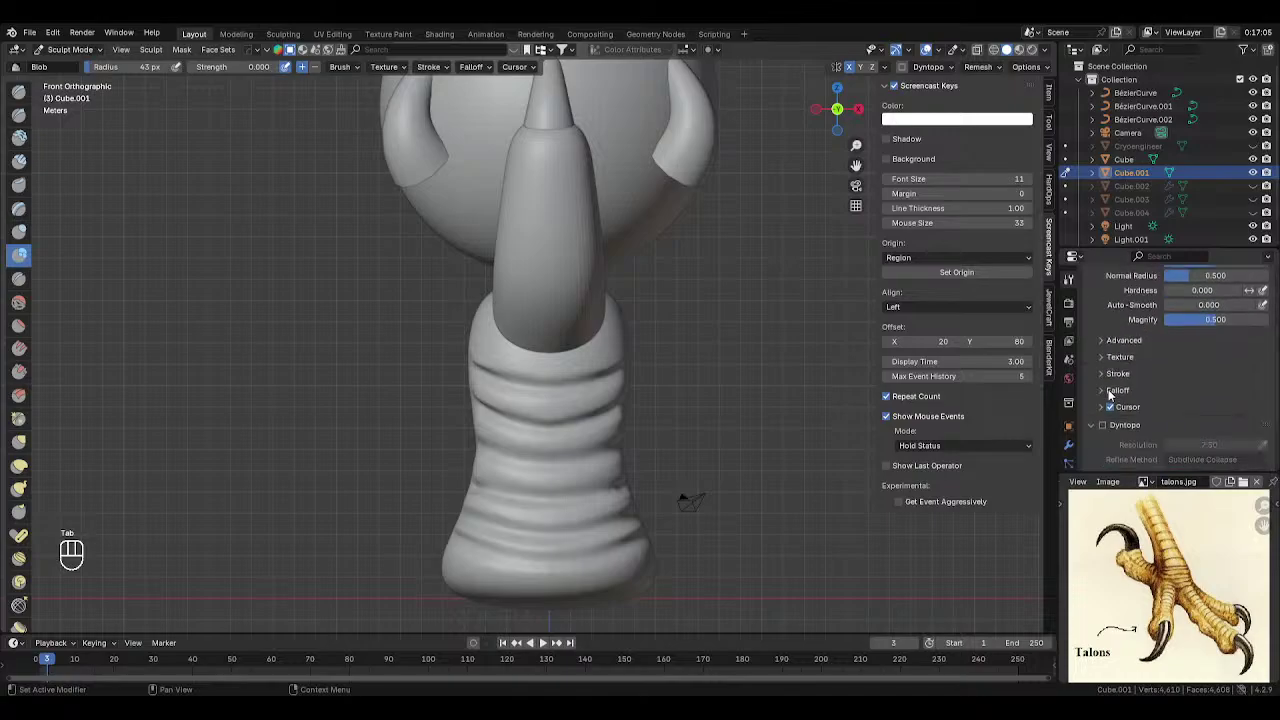
click(1101, 425)
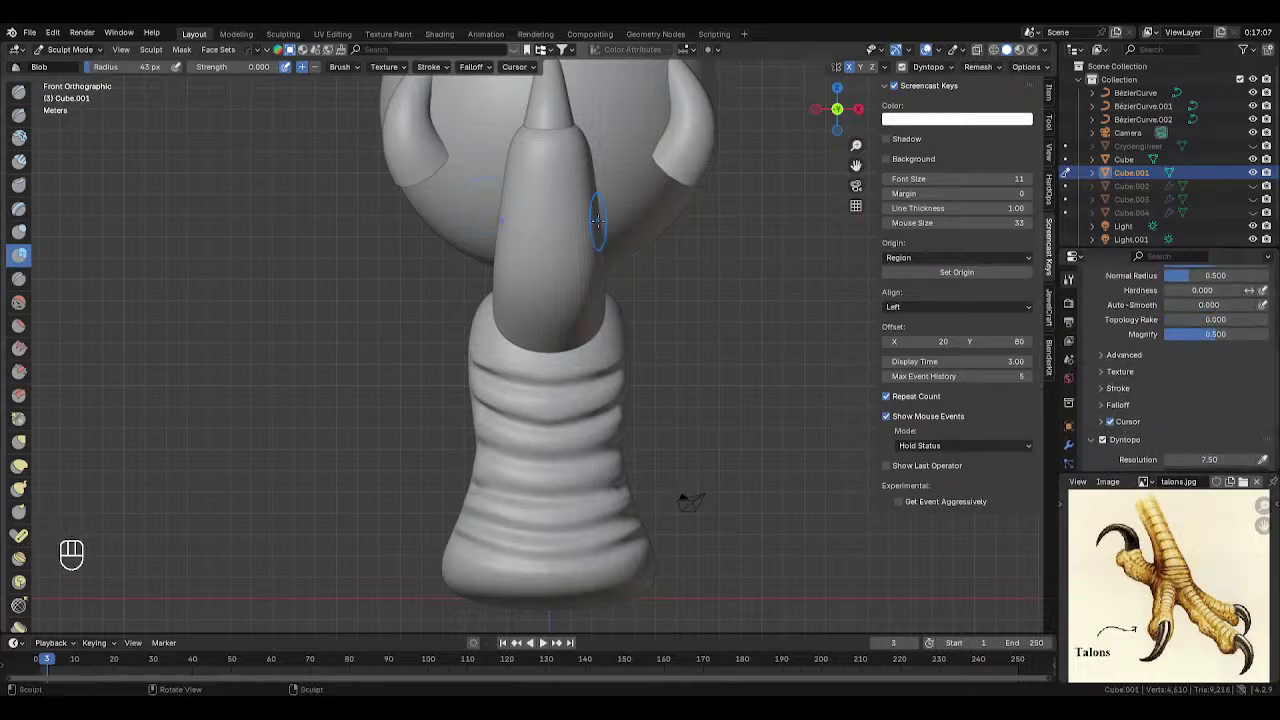
- Brush over the front toe with the Blob brush at a 94 px radius to add dynamic topology
key(f)
drag(514, 181, 587, 178)
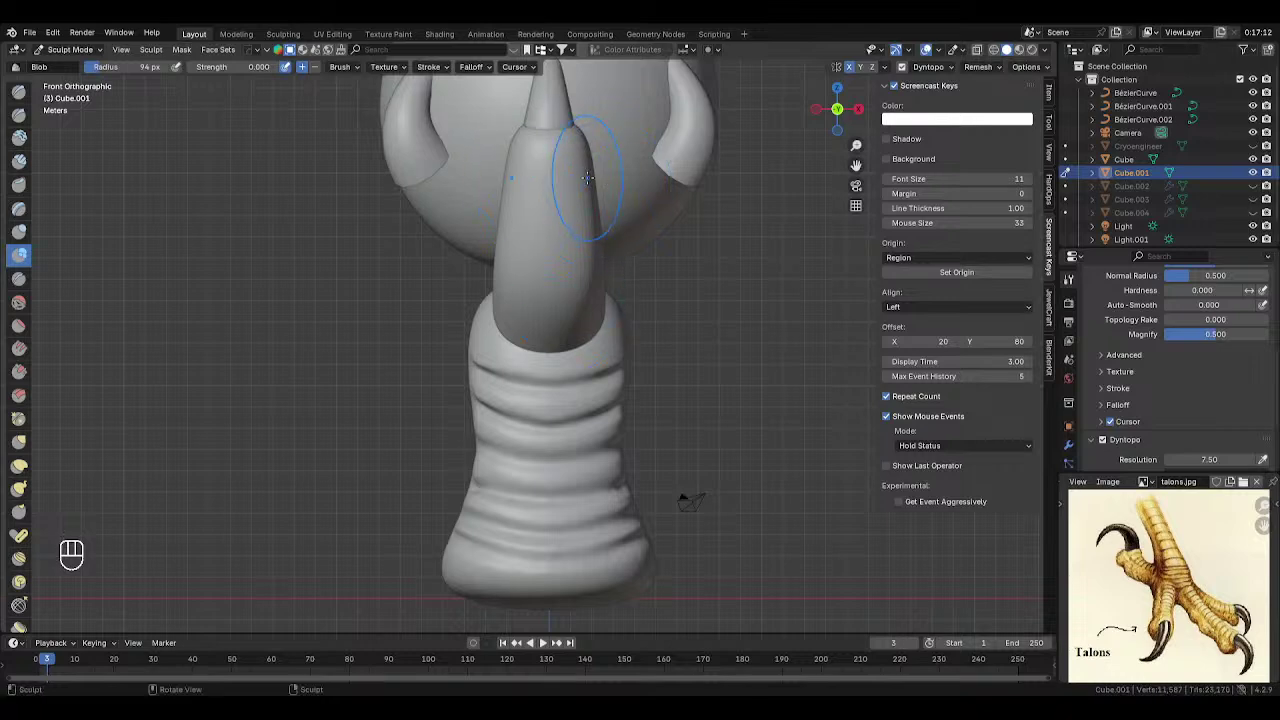
middle_drag(608, 226, 413, 210)
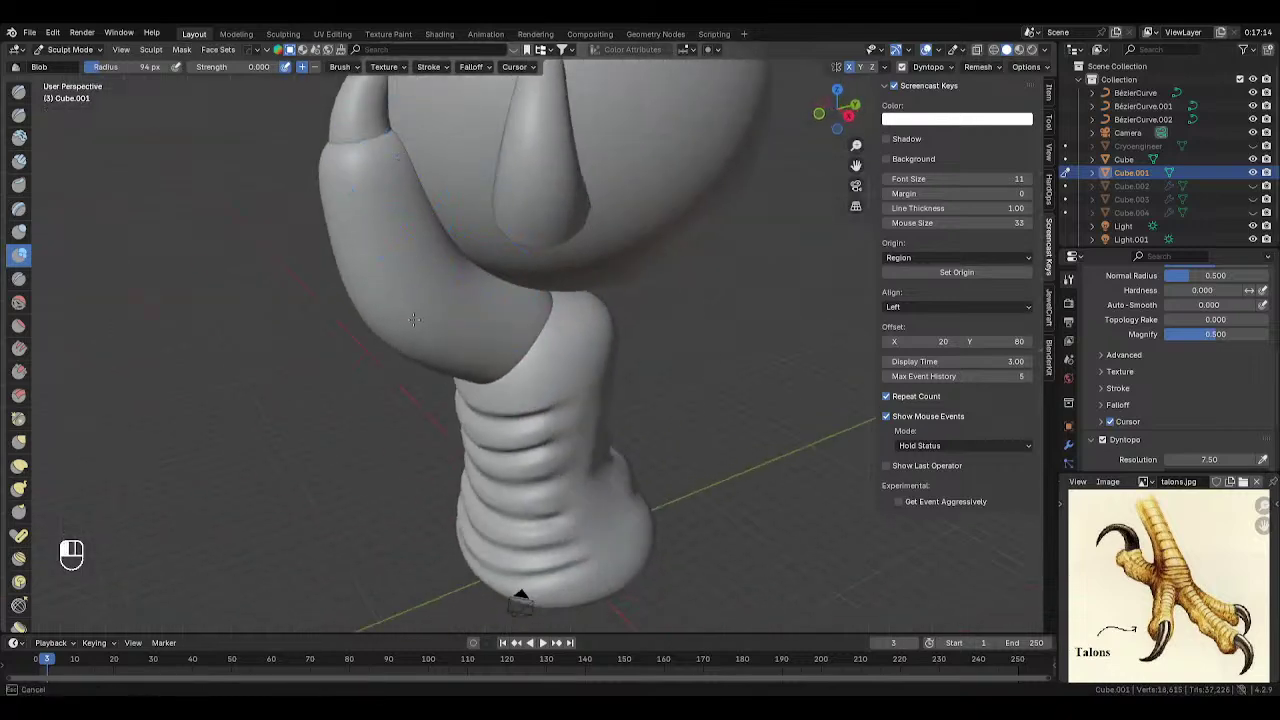
drag(414, 320, 442, 340)
middle_drag(521, 293, 515, 320)
- Enlarge the Blob brush to 126 px and cover the remaining base, inner and outer areas of the front toe
key(f)
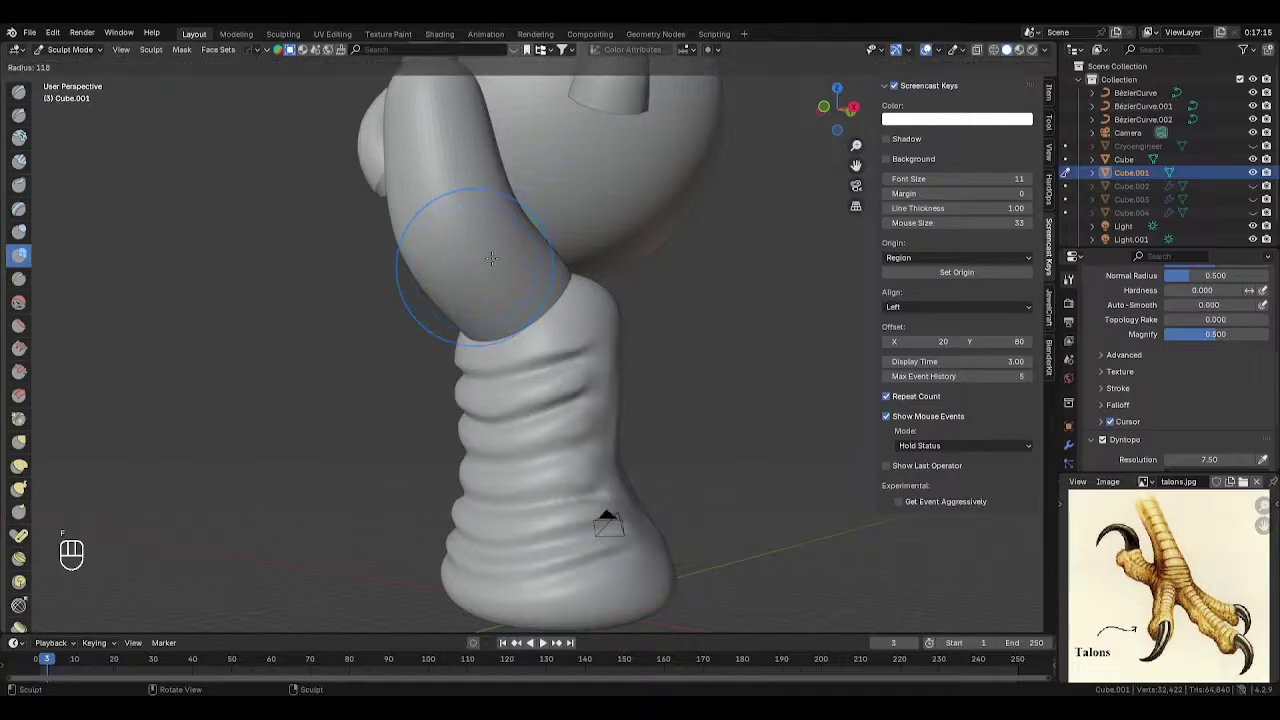
click(526, 226)
middle_drag(526, 226, 528, 357)
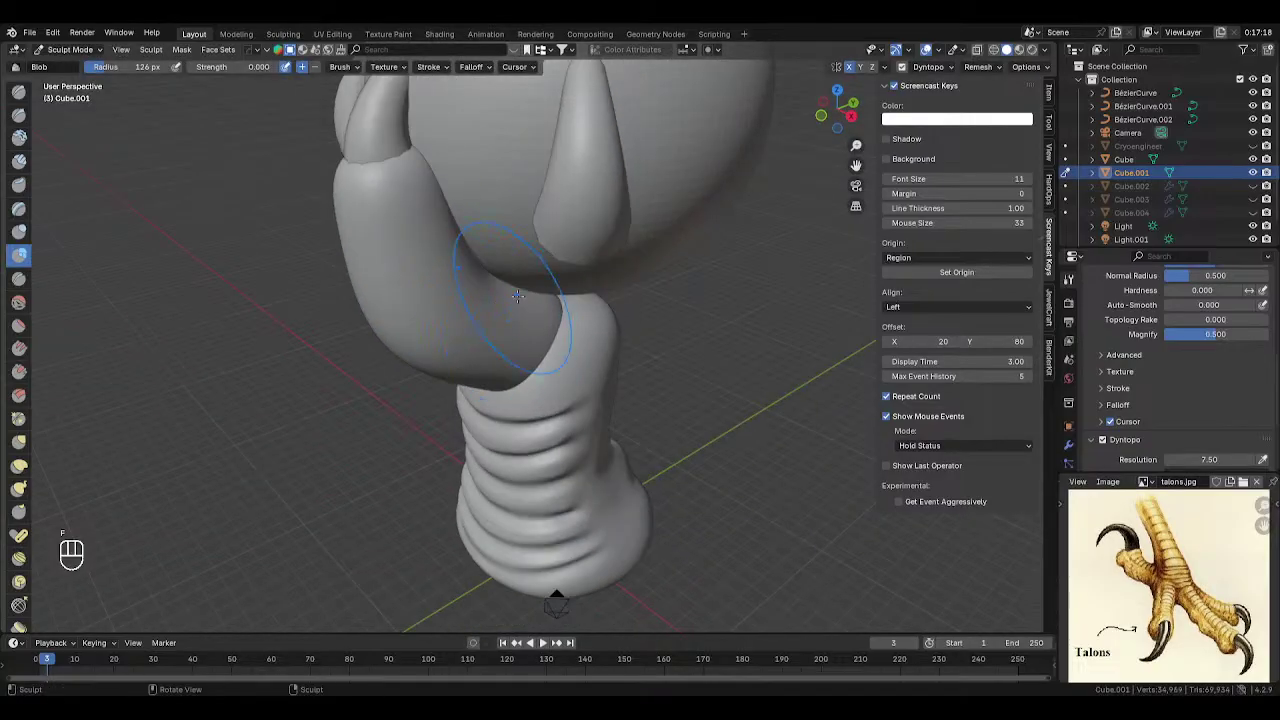
middle_drag(517, 296, 652, 264)
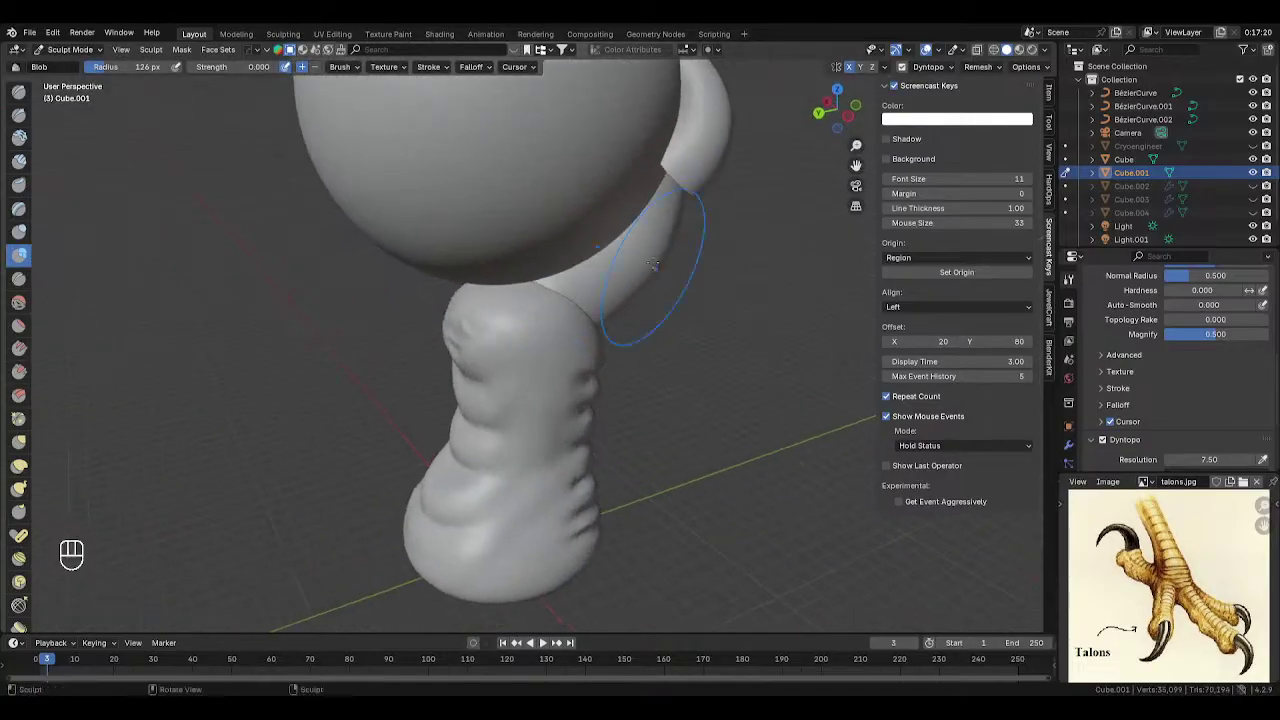
drag(652, 264, 614, 243)
middle_drag(679, 270, 572, 272)
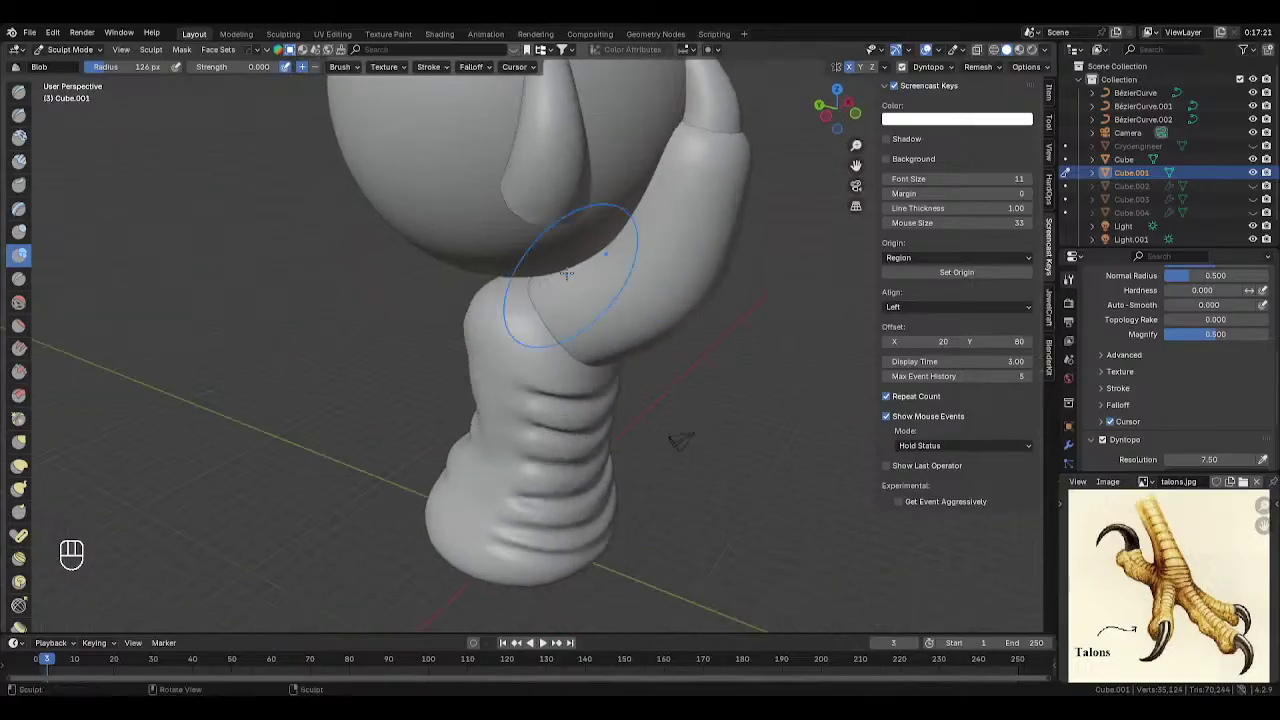
key(KP_1)
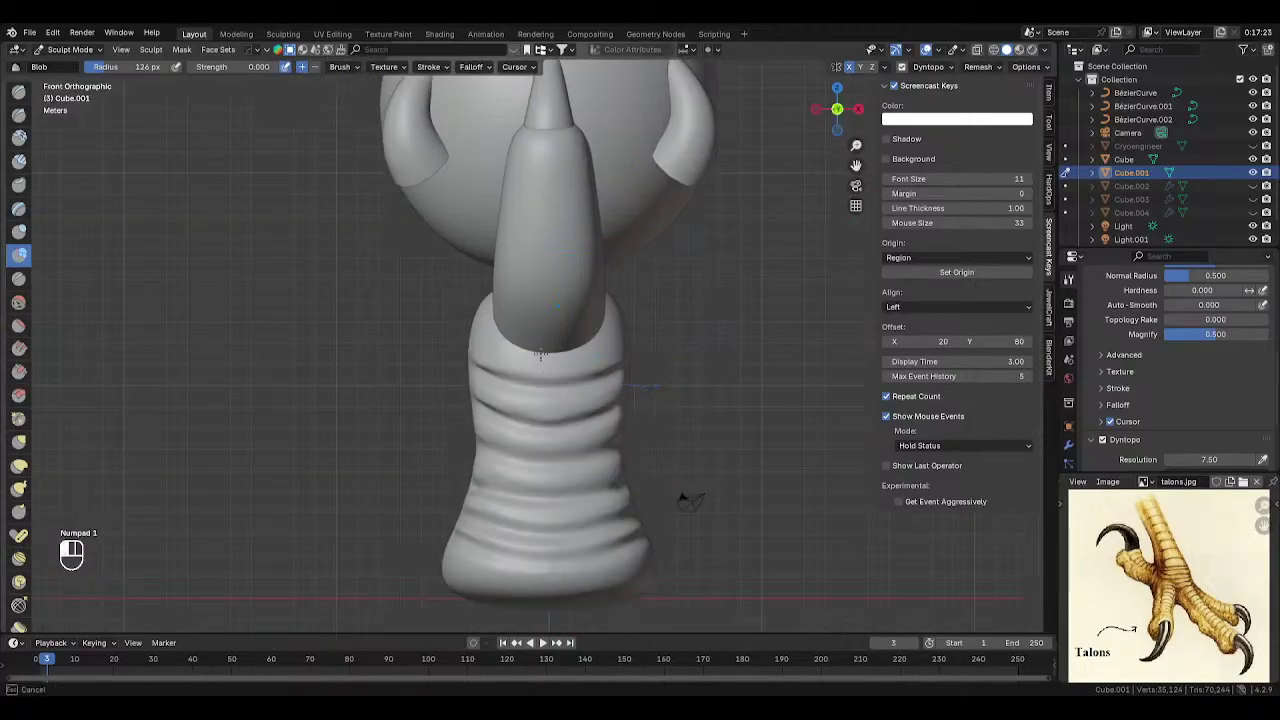
- Turn off Dyntopo and smooth the front toe's surface with the Smooth brush at a 100 px radius
key(s)
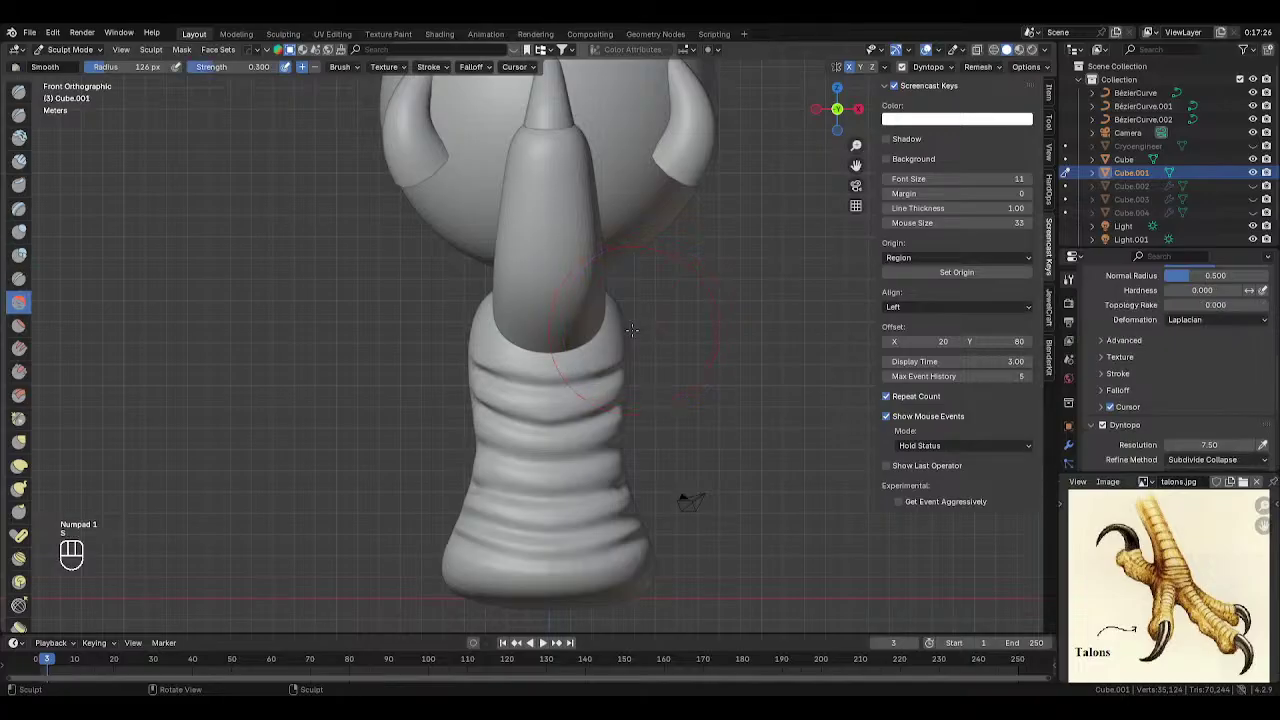
key(f)
click(1102, 425)
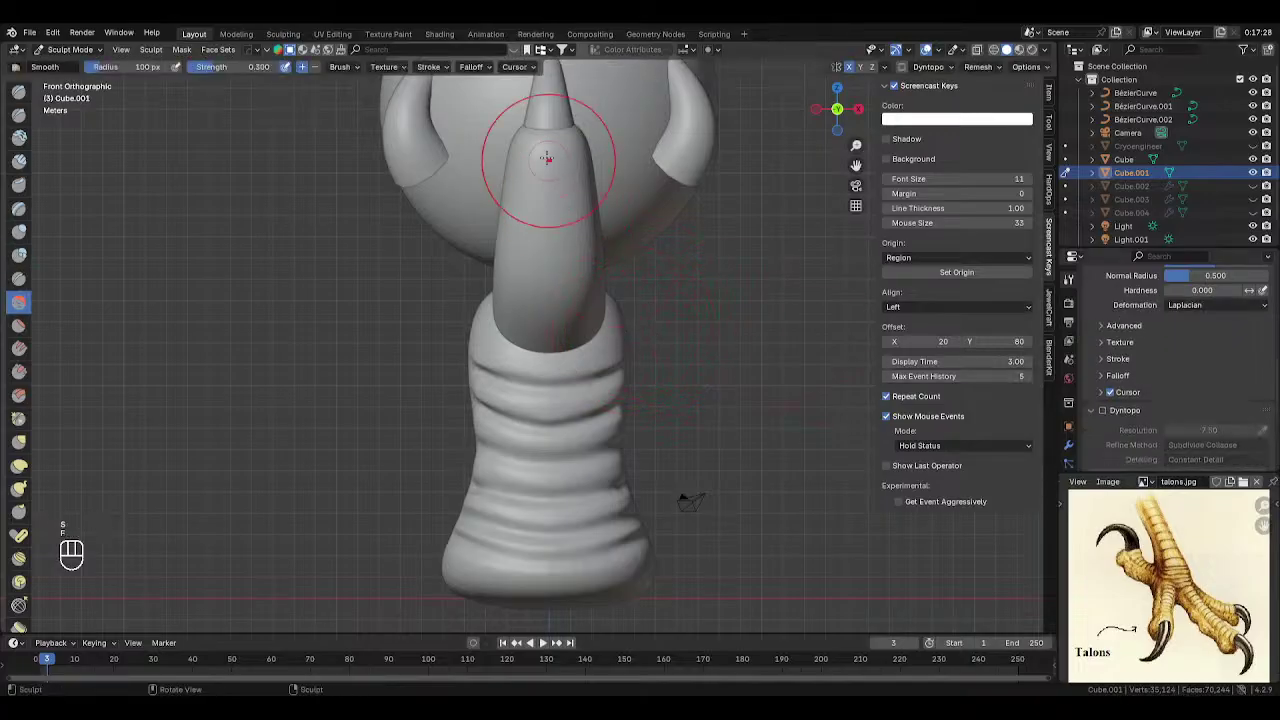
middle_drag(543, 251, 420, 163)
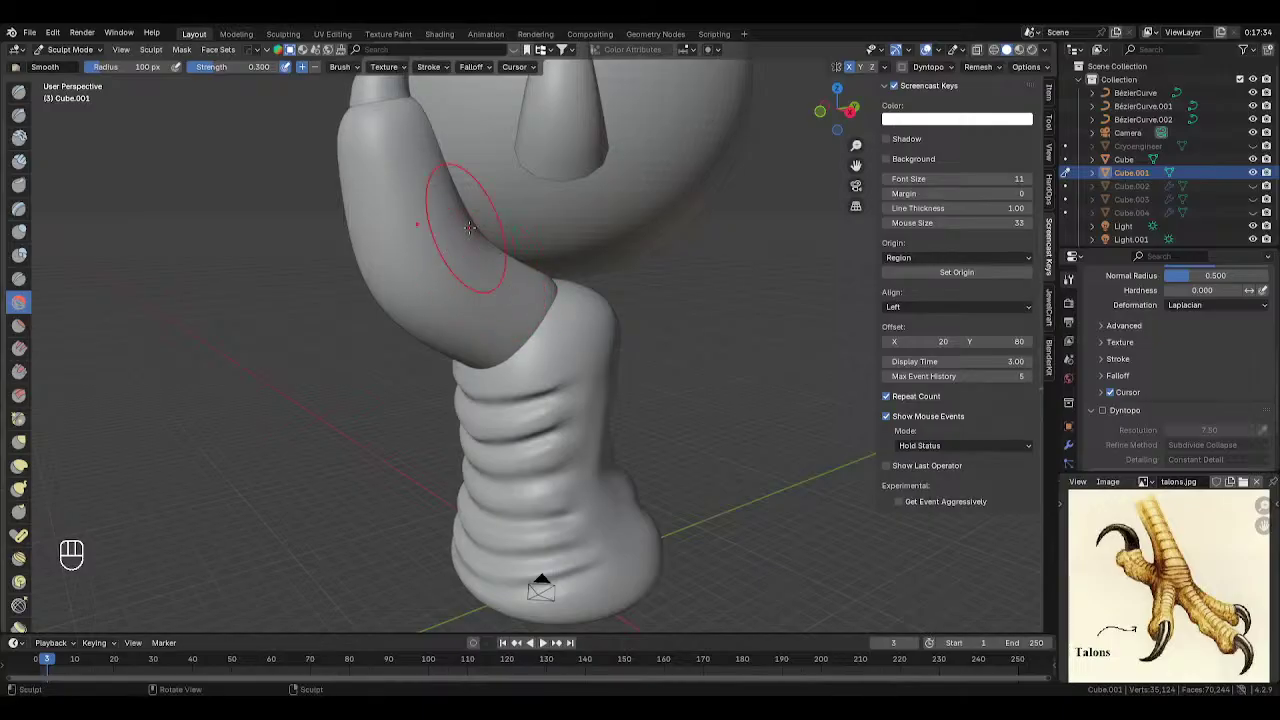
- In right side view, reshape the front toe with the Snake Hook brush, pulling its upper outer edge inward at a 203 px radius
key(KP_3)
click(19, 487)
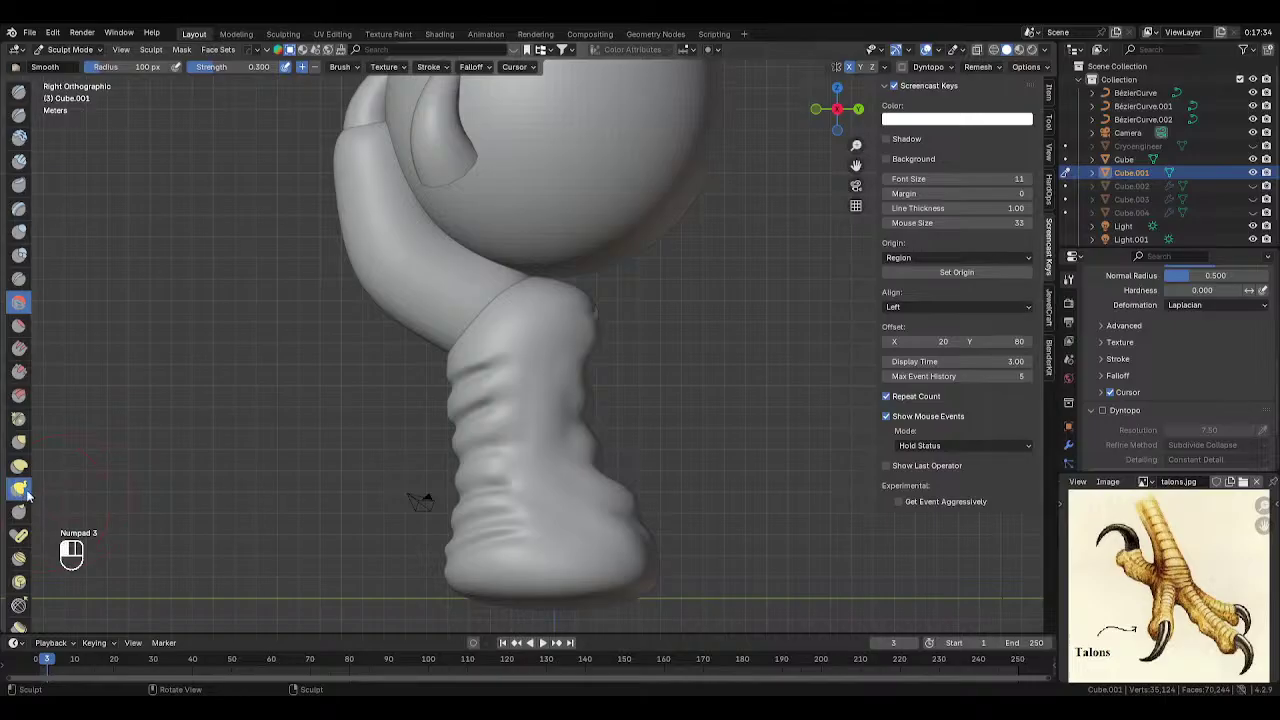
key(f)
key(f)
click(462, 342)
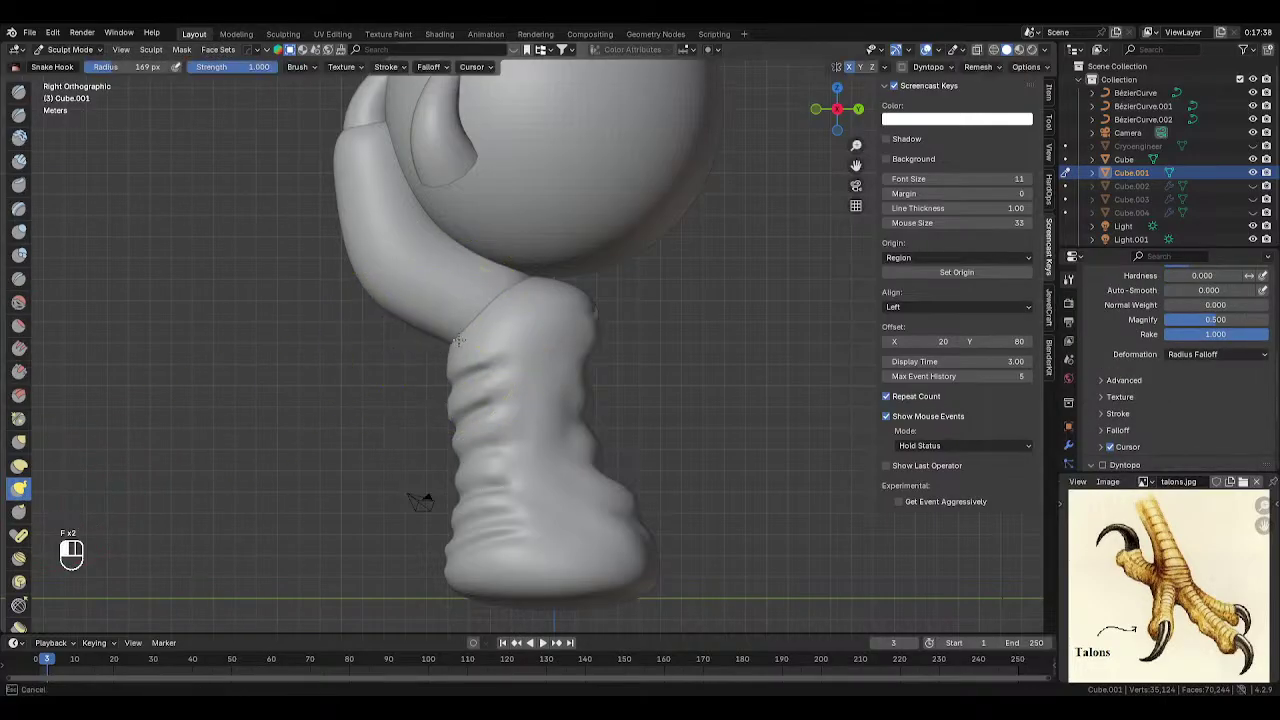
key(f)
click(326, 252)
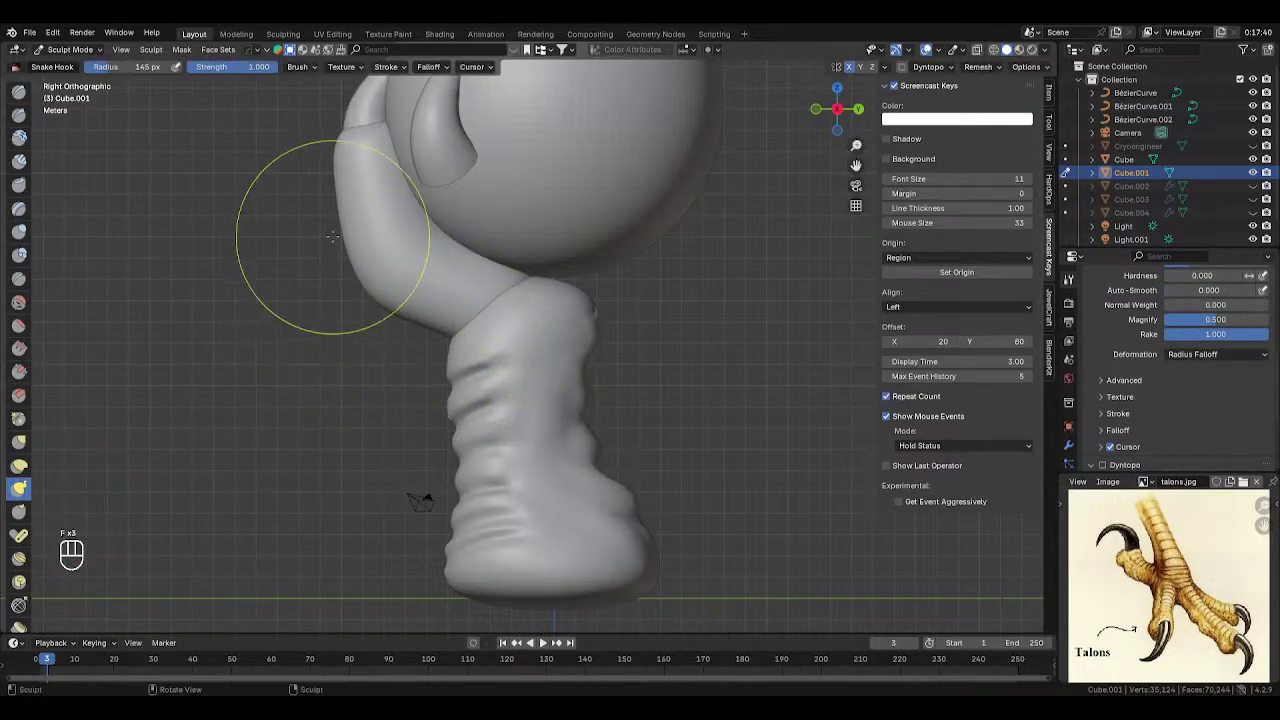
key(f)
click(350, 230)
drag(329, 192, 347, 191)
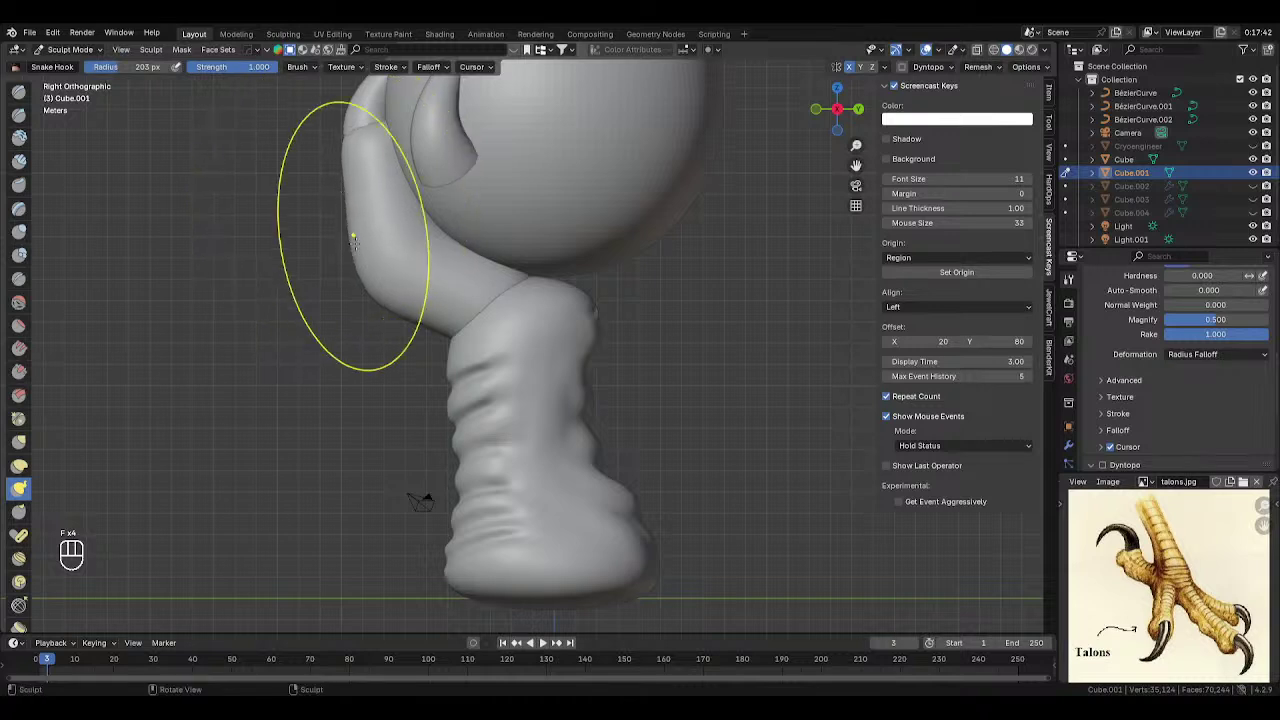
- Refine the outer lower bend of the front toe into a sharper knuckle, reducing the Snake Hook brush to 96 px
key(f)
click(470, 292)
key(f)
click(349, 304)
key(f)
click(322, 300)
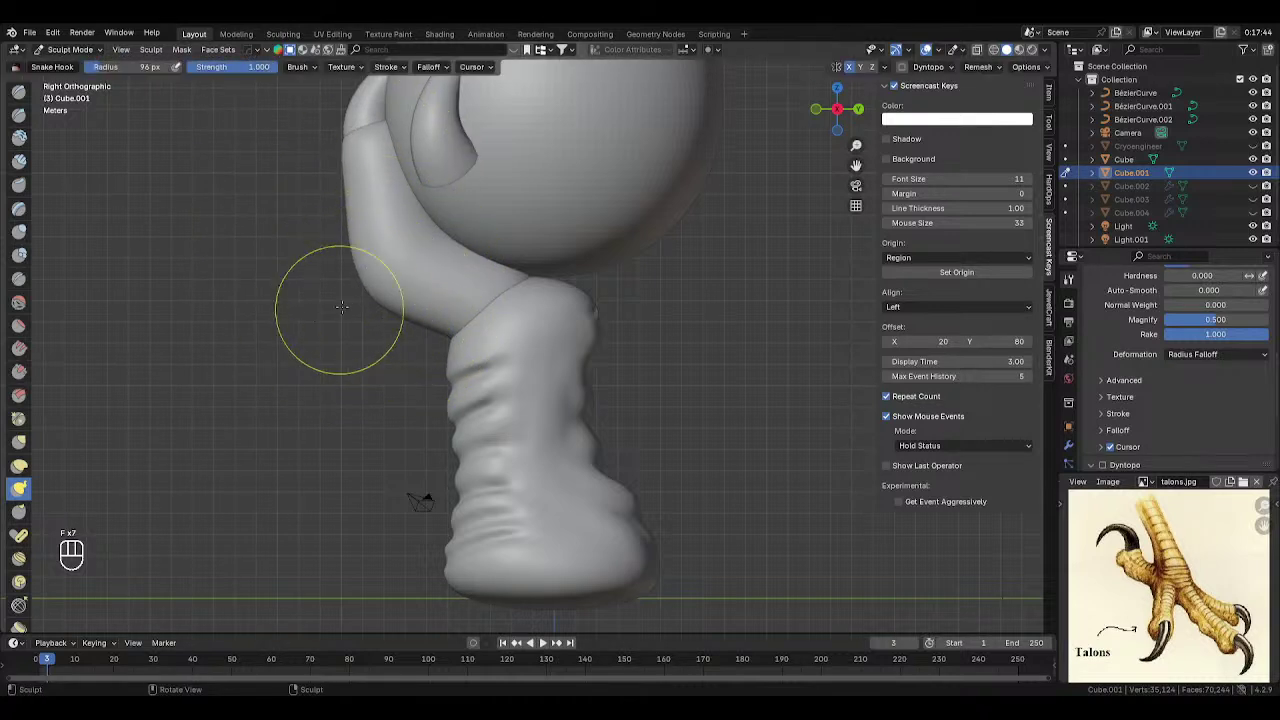
- Try to pull out the side of the front toe's knuckle with the Snake Hook brush at 84 px, and undo the last stroke
middle_drag(365, 290, 557, 294)
middle_drag(400, 264, 537, 274)
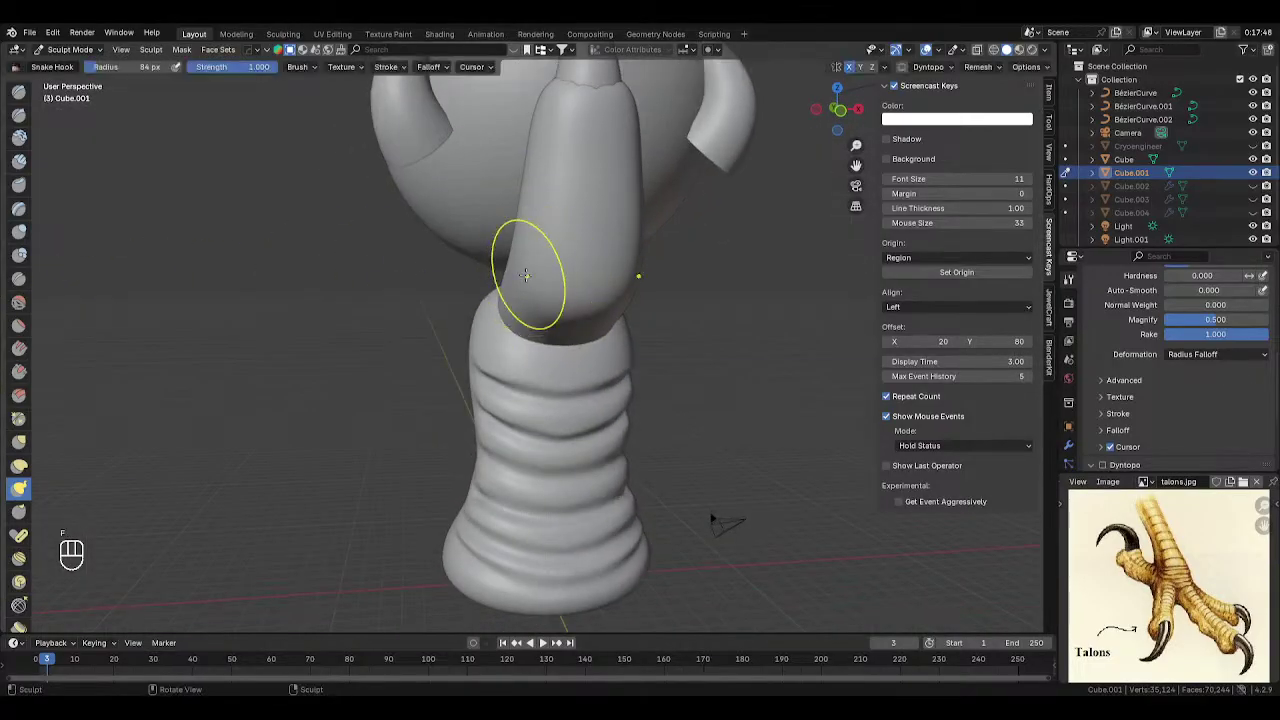
drag(533, 285, 529, 286)
key(f)
click(514, 243)
mouse_move(512, 241)
middle_down()
mouse_move(445, 268)
mouse_move(423, 300)
mouse_move(432, 252)
middle_up()
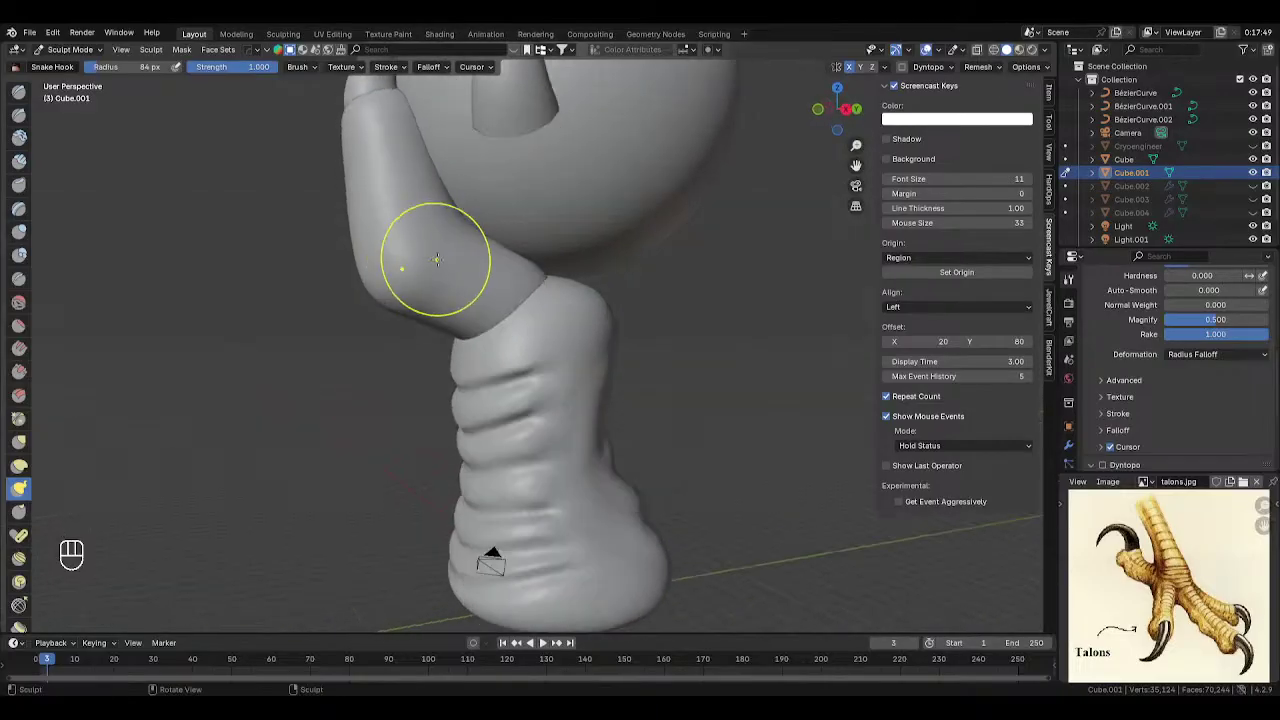
key(ctrl+z)
- Pinch the front toe's knuckle bend with the Pinch/Magnify brush, using radii of 133 px and 106 px
click(16, 418)
middle_drag(488, 208, 590, 231)
key(f)
click(621, 230)
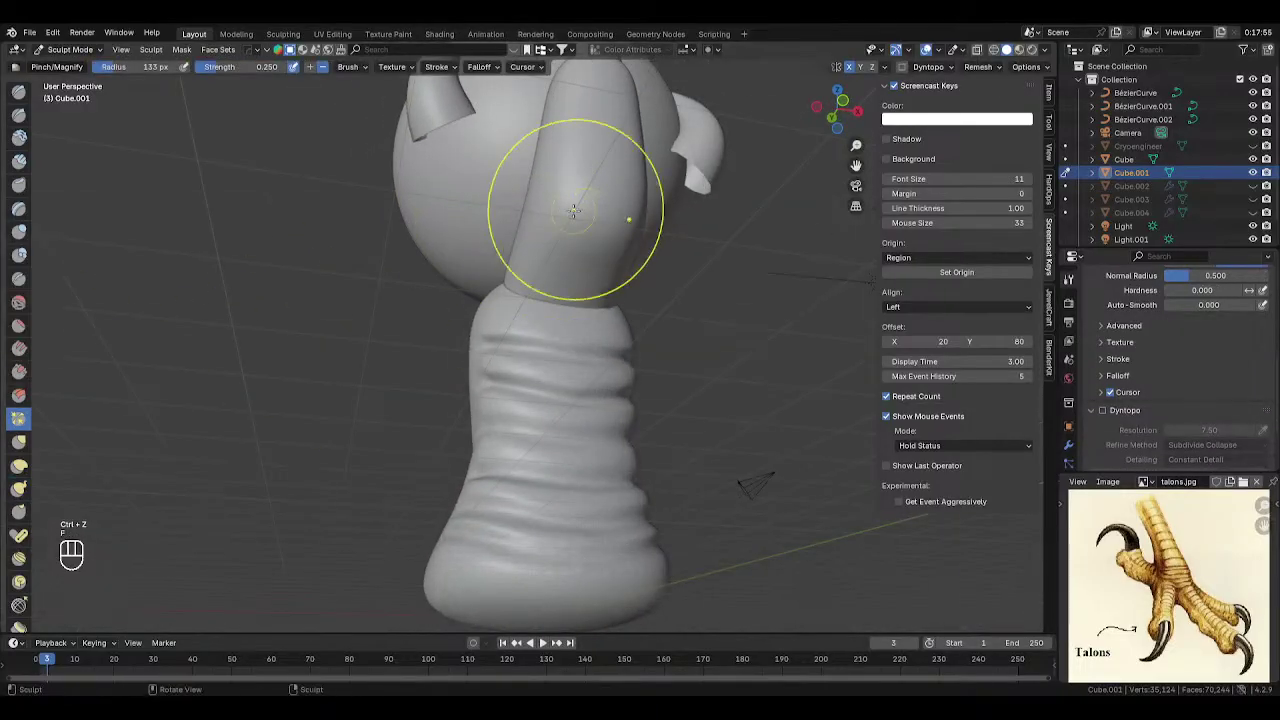
key(f)
click(628, 220)
middle_drag(591, 222, 644, 238)
mouse_move(691, 282)
middle_down()
mouse_move(640, 250)
mouse_move(486, 229)
mouse_move(400, 286)
middle_up()
- In right side view, reshape the upper outer edge of the front toe below the claw with the Snake Hook brush at 143 px
key(KP_3)
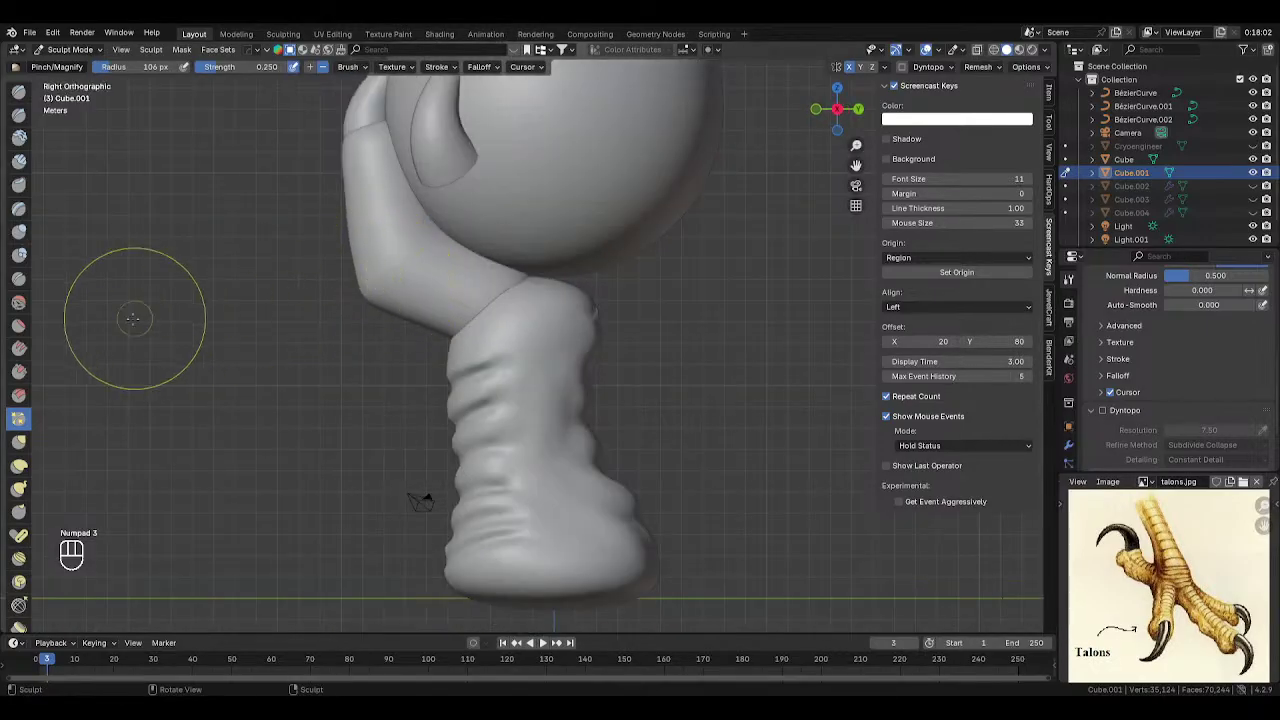
click(19, 441)
key(f)
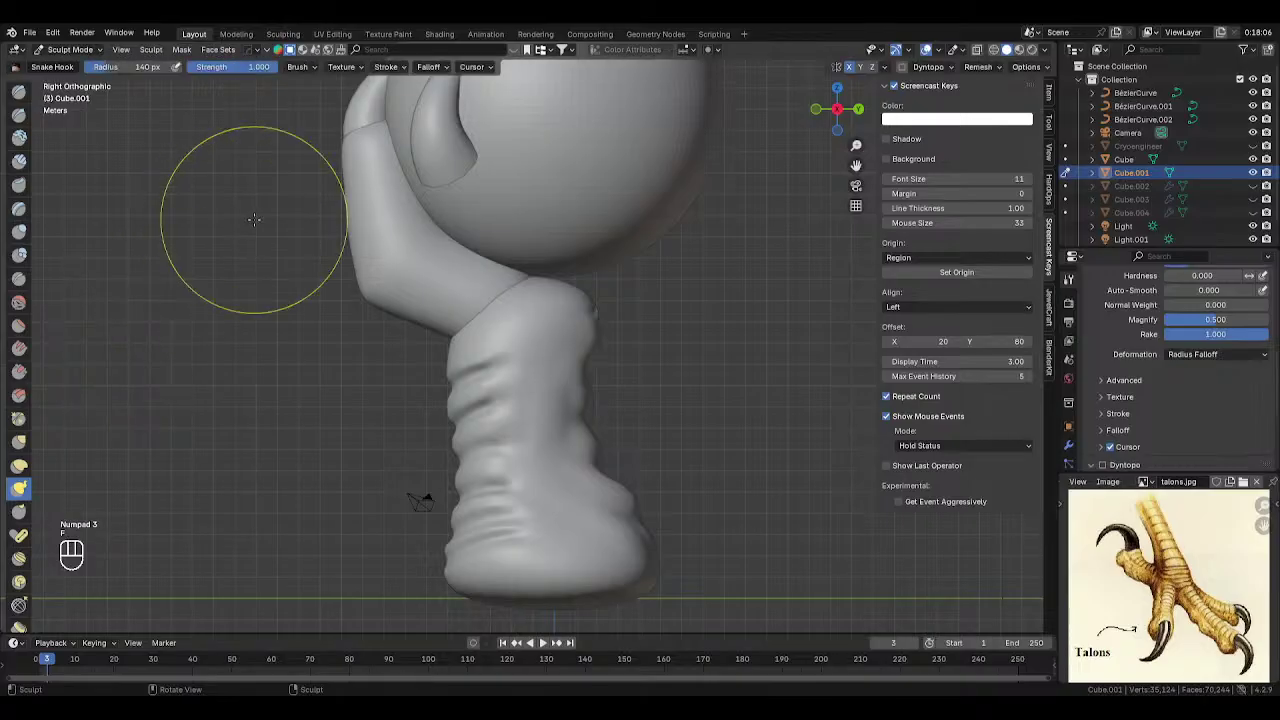
key(f)
click(350, 225)
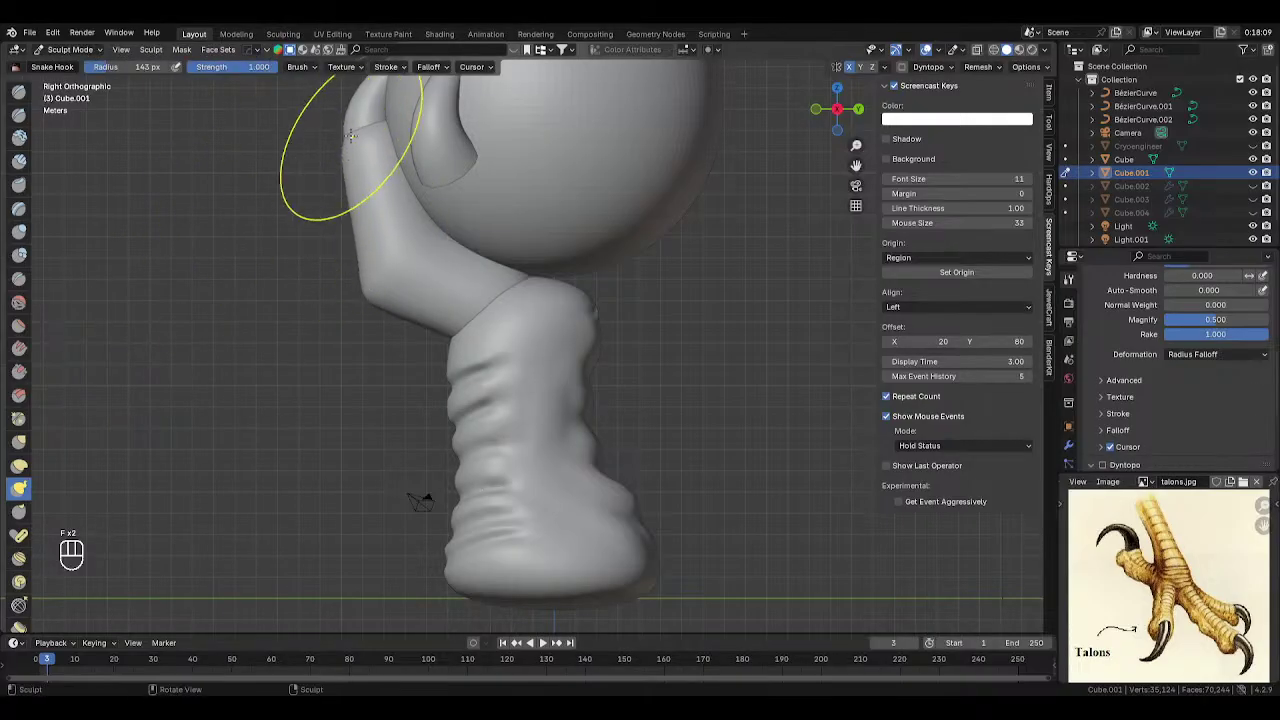
key(f)
click(392, 122)
- Contour the sides of the front toe's upper section from several angles with the Snake Hook brush, reducing its radius to 107 px
key(f)
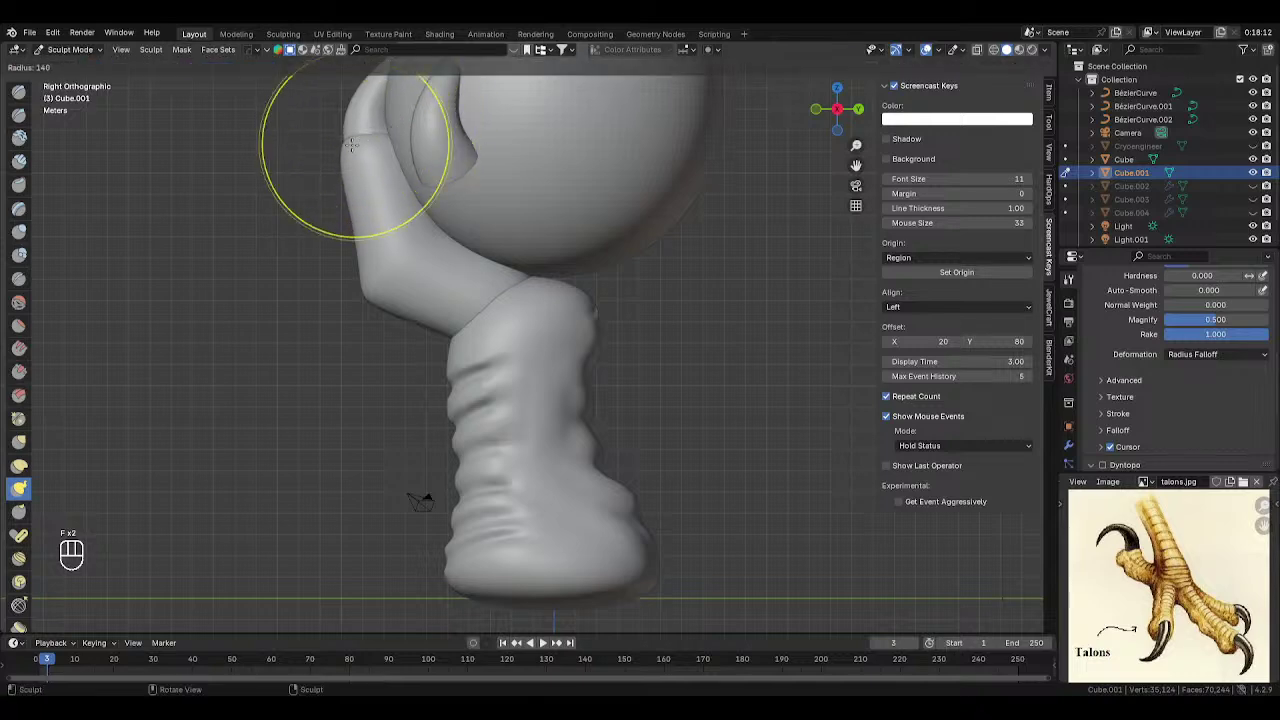
click(346, 135)
middle_drag(360, 165, 392, 200)
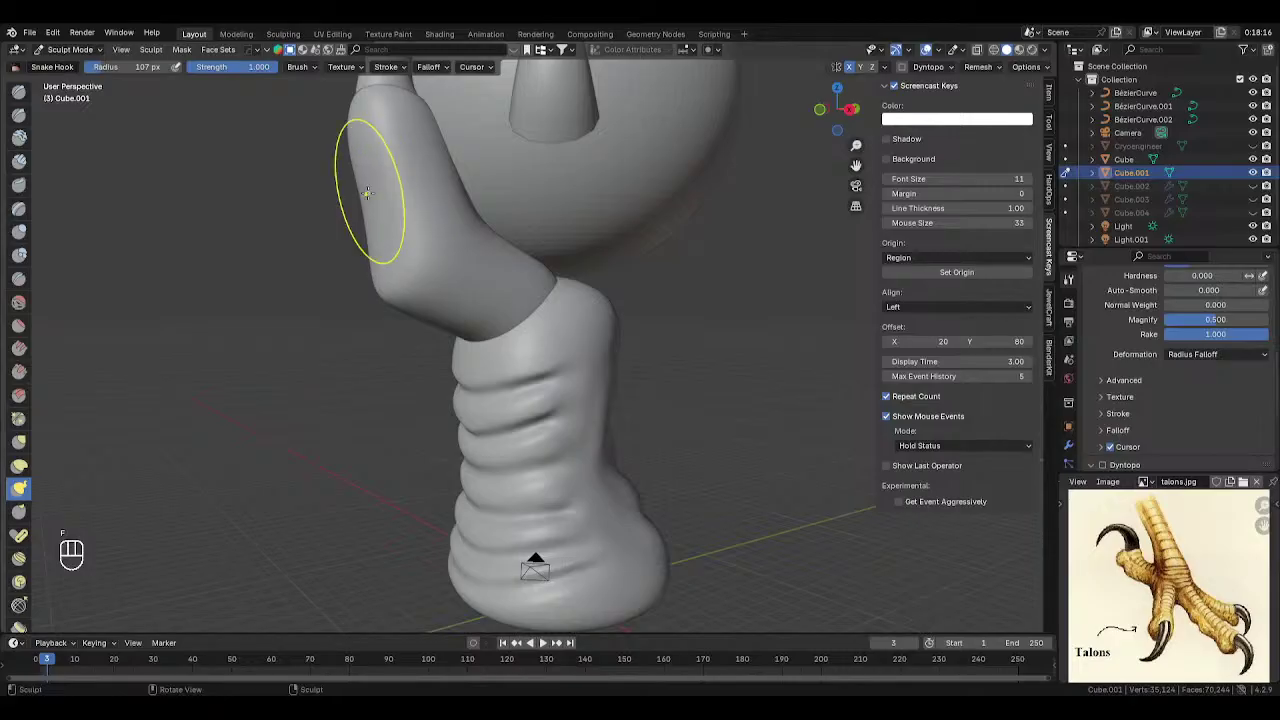
key(f)
click(277, 255)
mouse_move(277, 255)
middle_down()
mouse_move(646, 230)
mouse_move(569, 286)
middle_up()
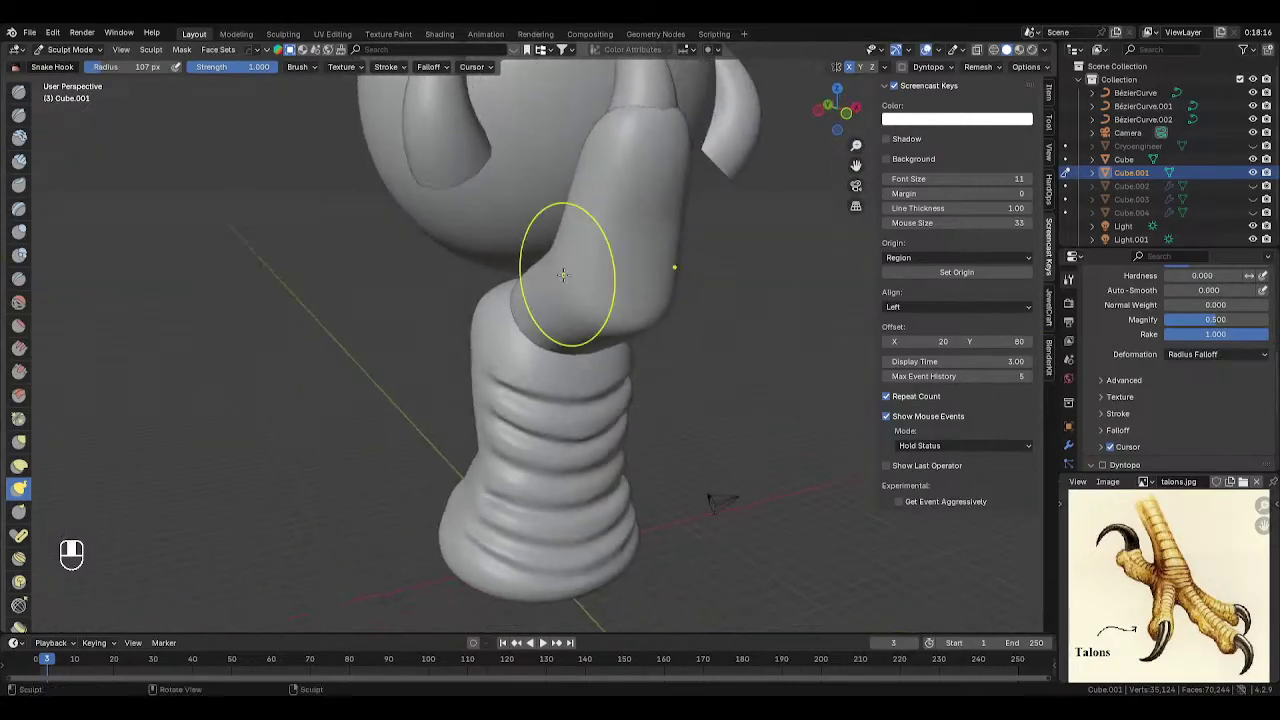
middle_drag(566, 220, 560, 230)
key(f)
drag(535, 232, 551, 230)
key(f)
click(553, 227)
mouse_move(550, 230)
middle_down()
mouse_move(570, 224)
mouse_move(615, 265)
mouse_move(551, 249)
mouse_move(543, 229)
mouse_move(362, 249)
middle_up()
- Inflate the front toe's upper end into a rounded knuckle using radii of 110 and 114 px, and smooth it at 102 px
click(19, 230)
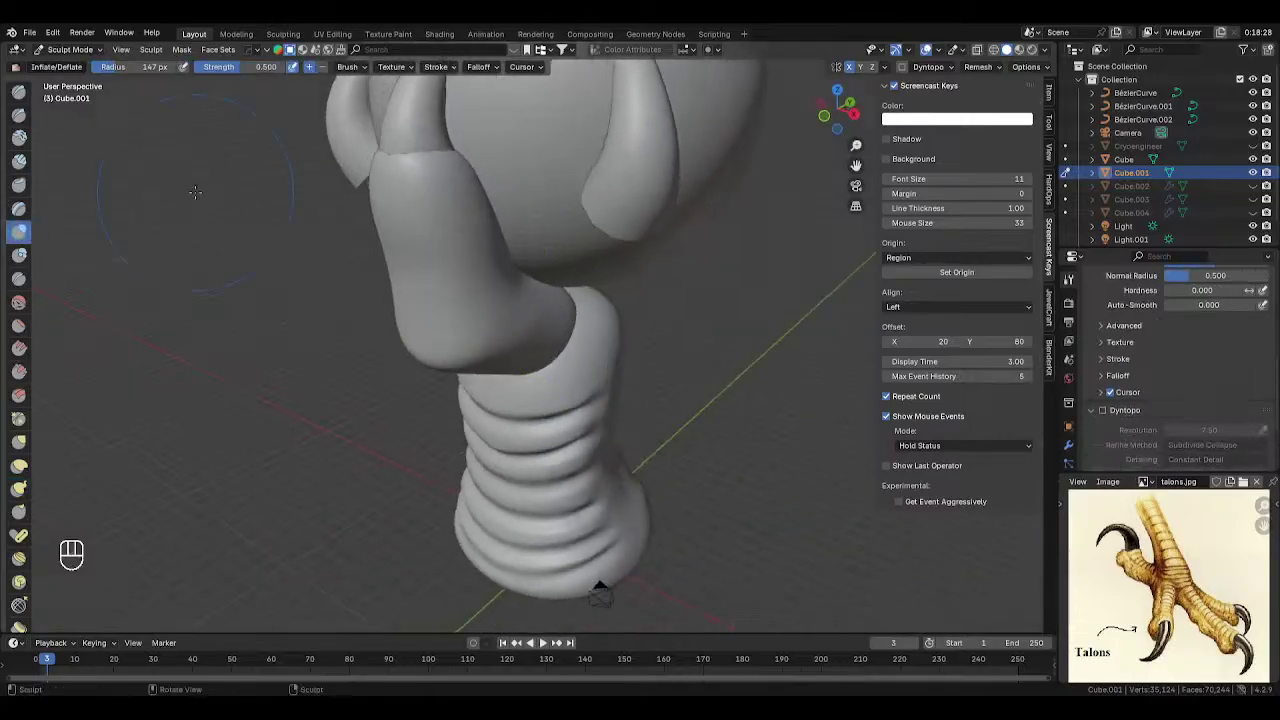
key(f)
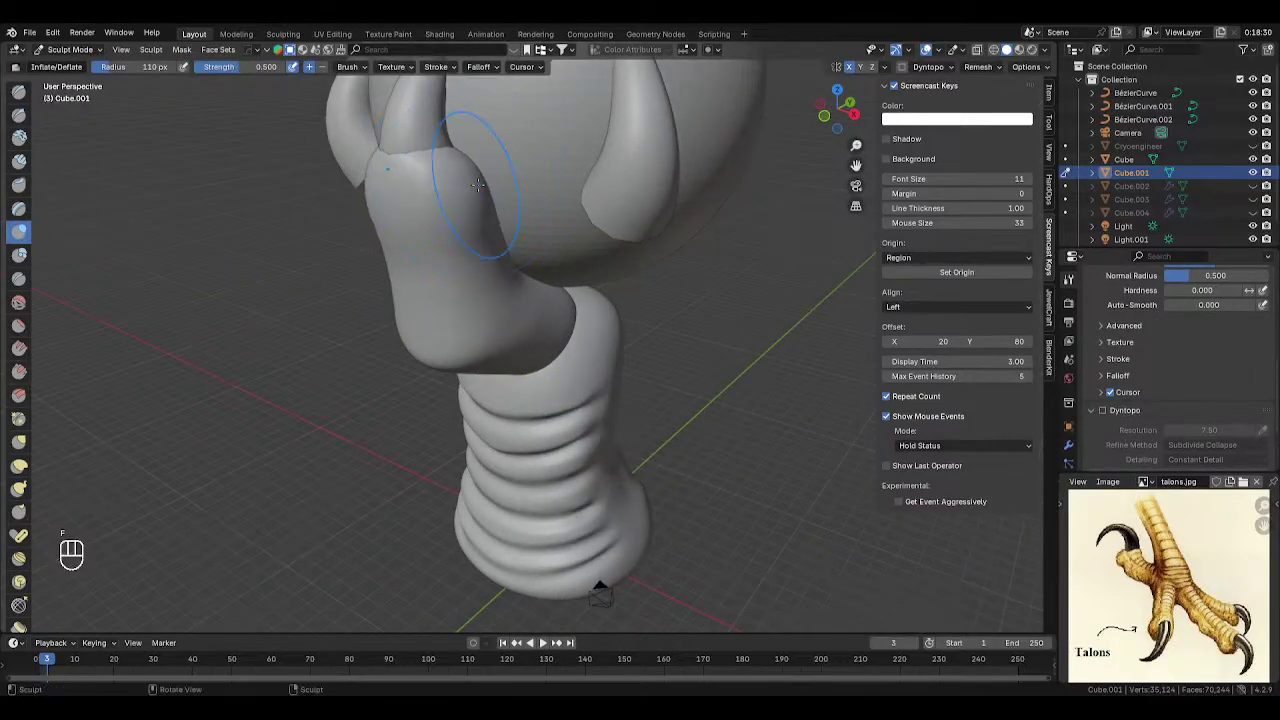
mouse_move(478, 184)
middle_down()
mouse_move(314, 214)
mouse_move(495, 192)
middle_up()
key(f)
click(386, 221)
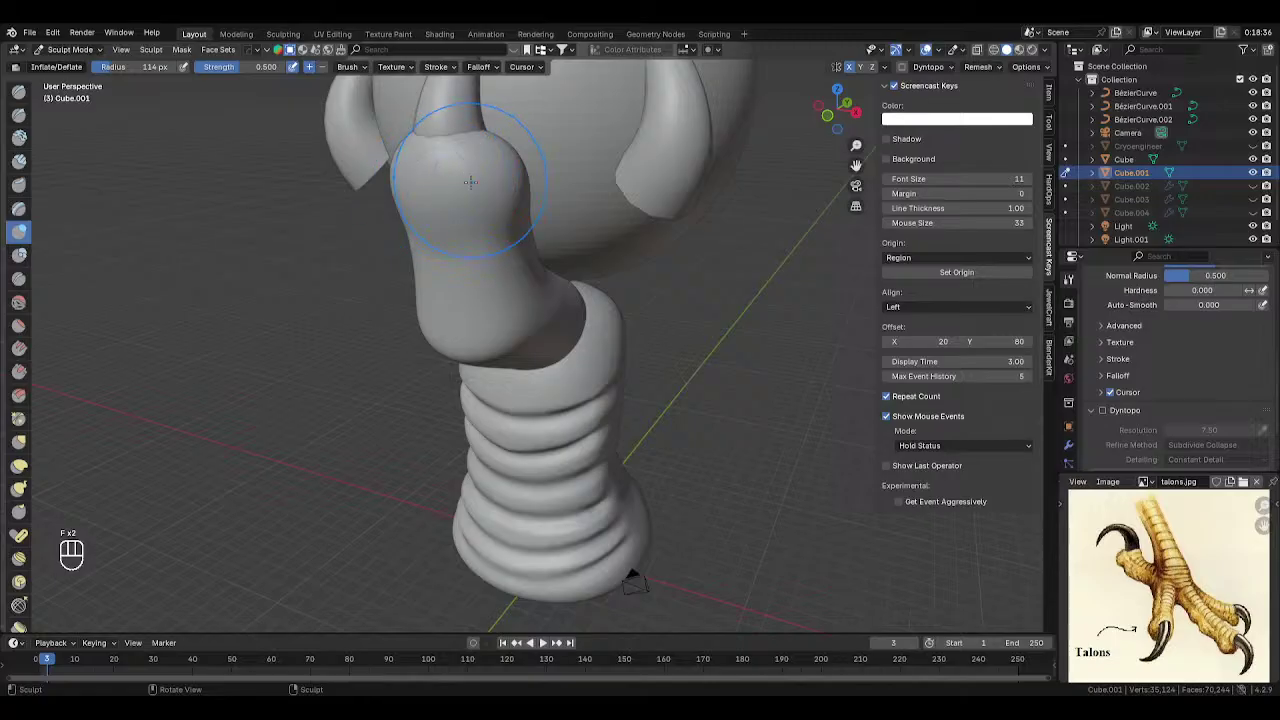
key(s)
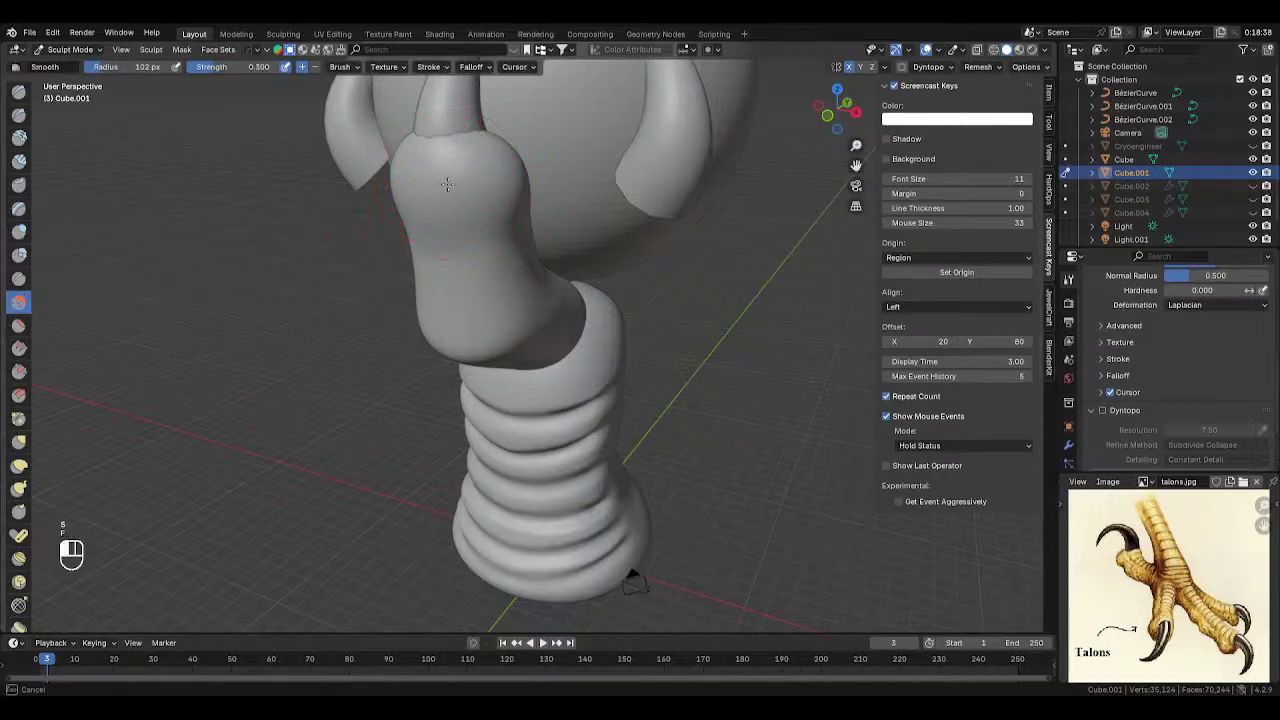
mouse_move(420, 177)
middle_down()
mouse_move(406, 180)
mouse_move(517, 179)
mouse_move(469, 201)
middle_up()
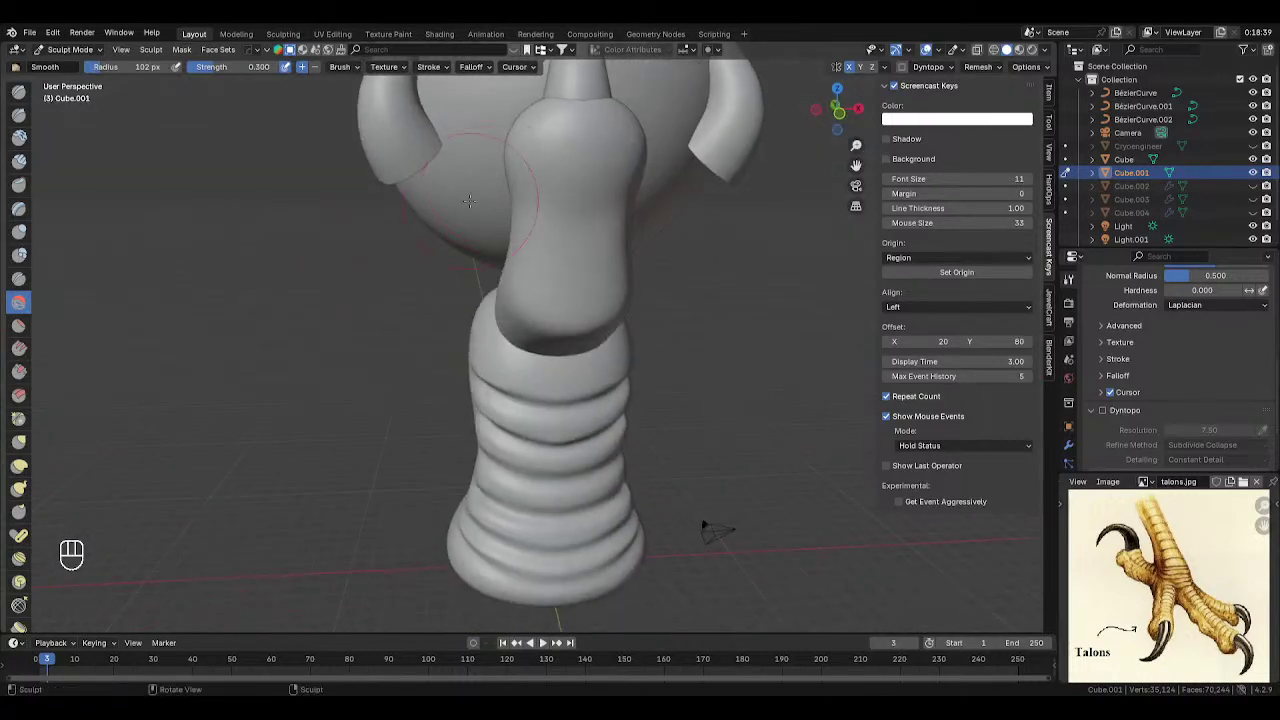
- Pull in both sides of the front toe below the upper knuckle with the Snake Hook brush at 127 px
click(18, 489)
key(f)
key(f)
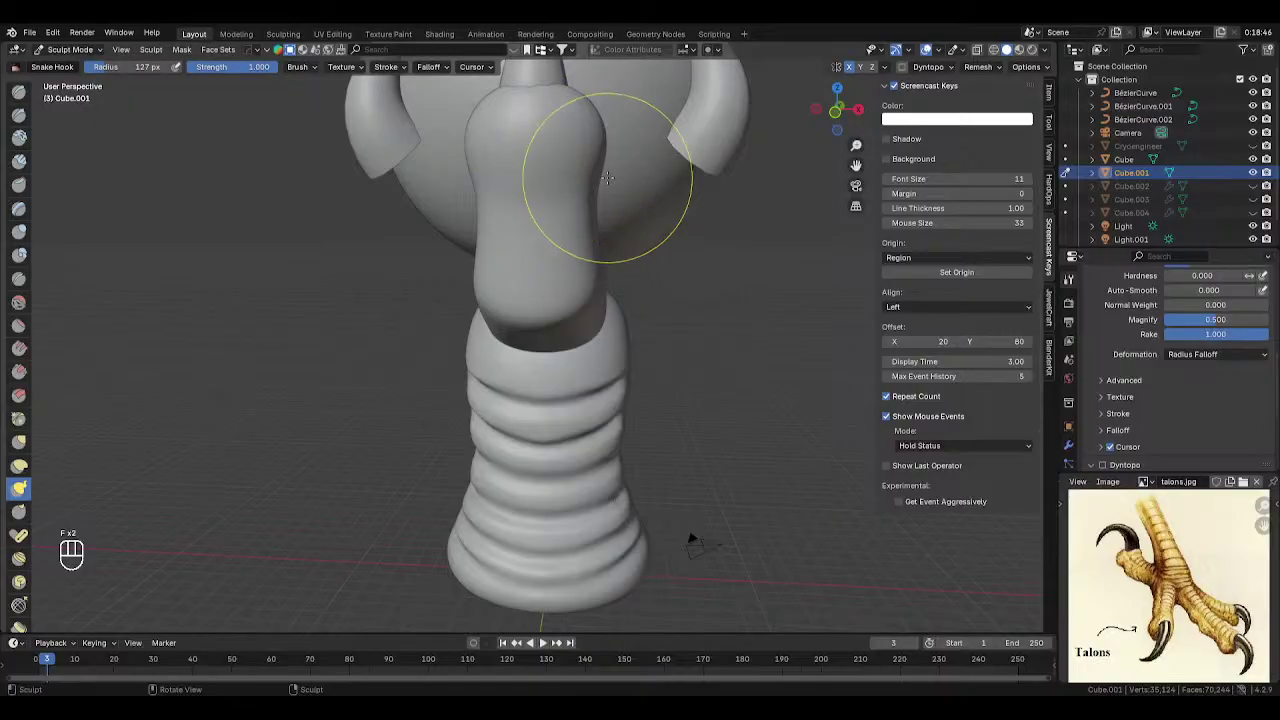
drag(607, 177, 590, 172)
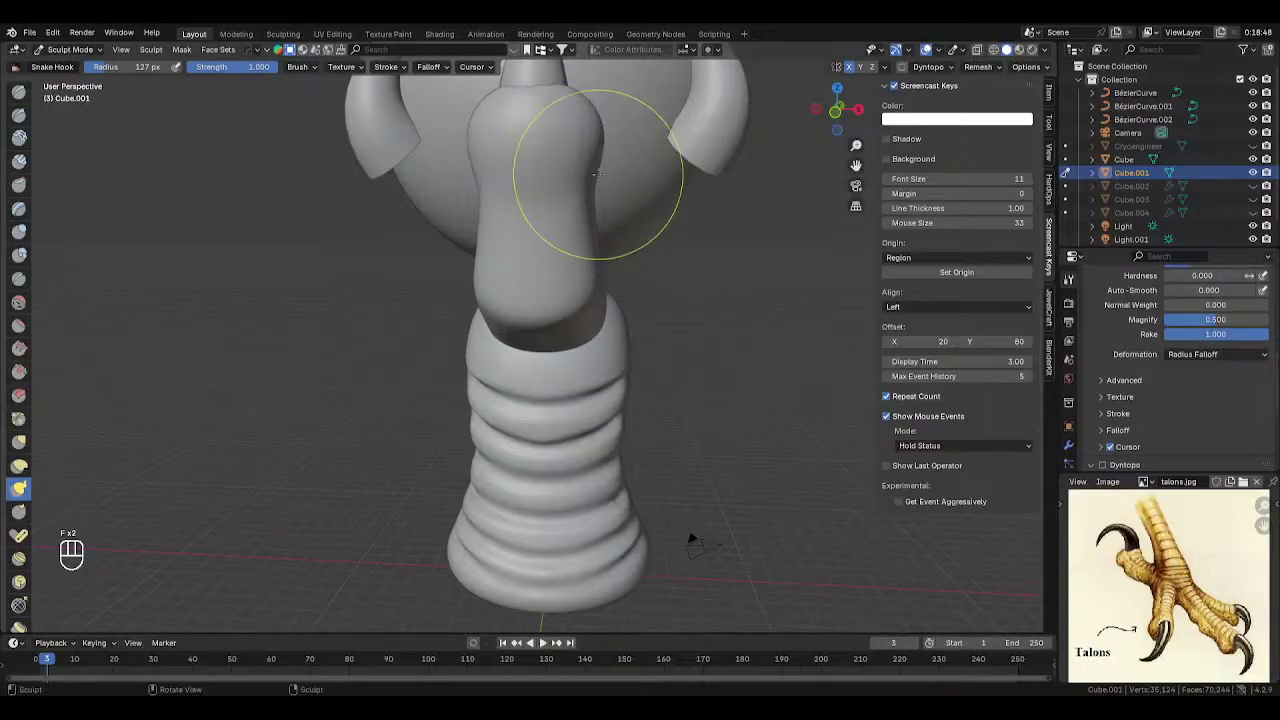
middle_drag(586, 171, 502, 149)
drag(502, 149, 478, 155)
mouse_move(478, 155)
middle_down()
mouse_move(420, 199)
mouse_move(591, 160)
middle_up()
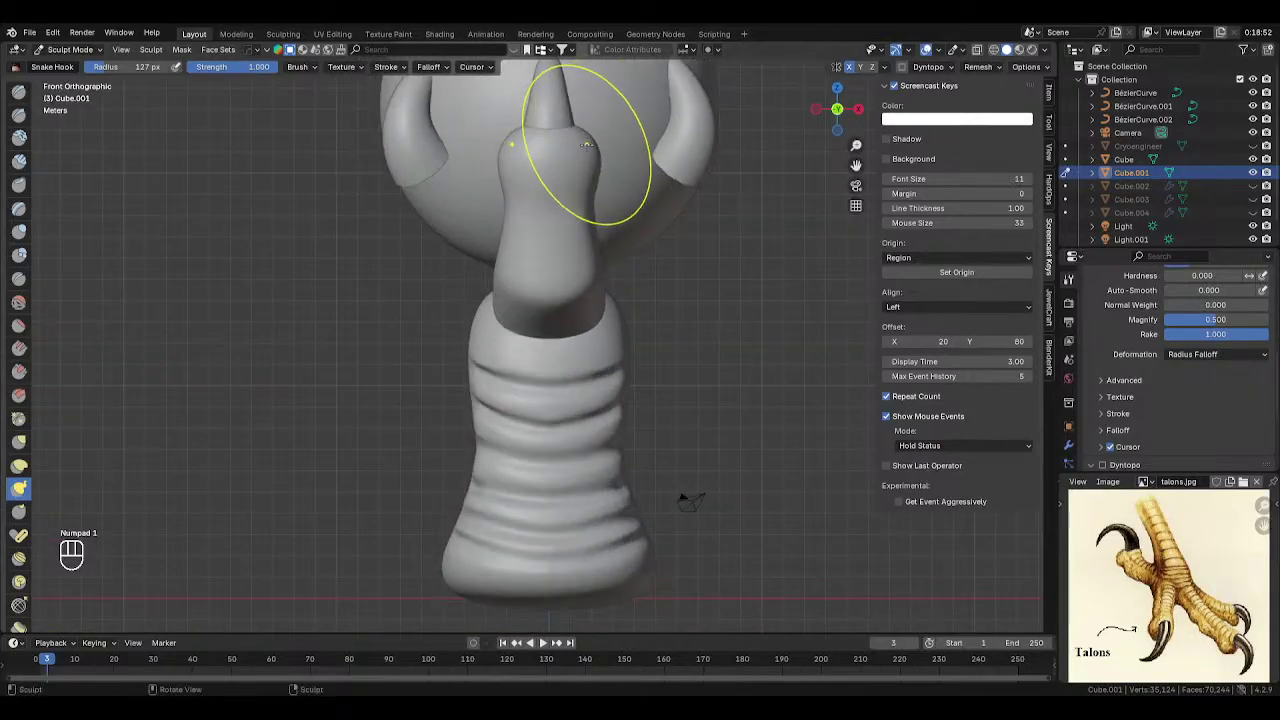
- Examine the front toe's shape in Object Mode from several angles and compare it with the enlarged talon reference image
key(KP_1)
key(Tab)
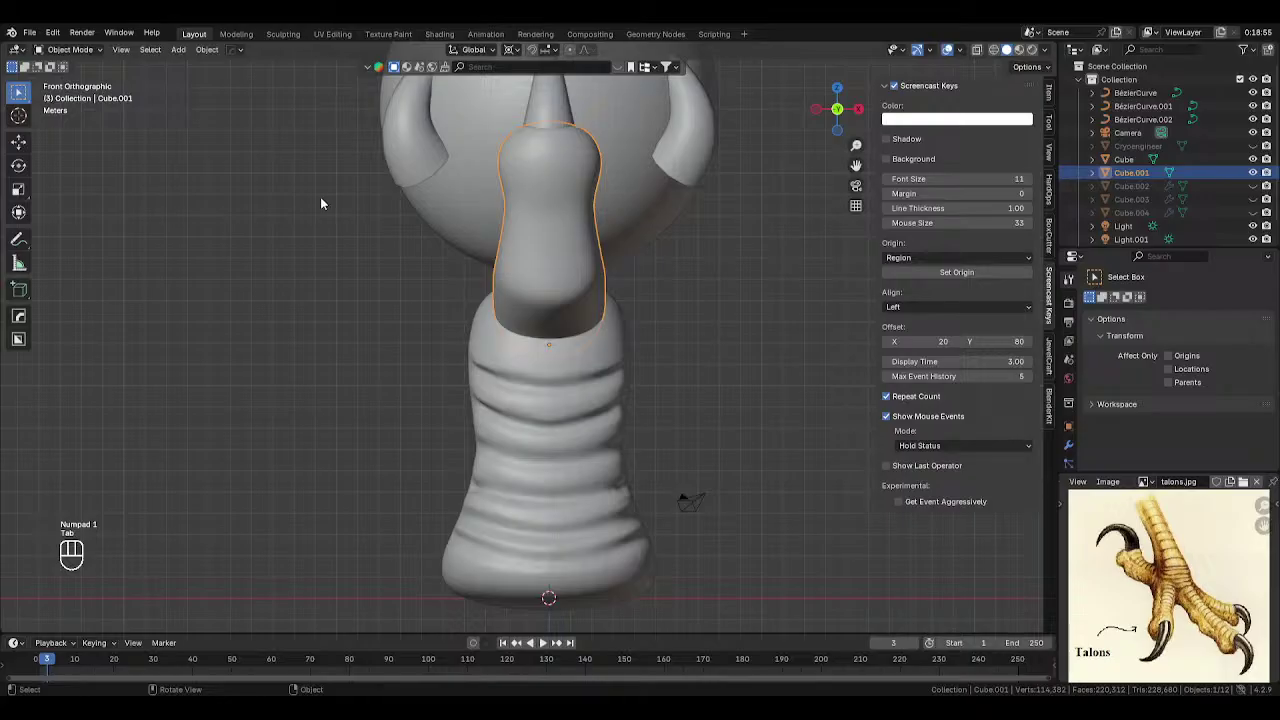
mouse_move(321, 203)
middle_down()
mouse_move(431, 203)
mouse_move(341, 203)
mouse_move(371, 191)
middle_up()
scroll(371, 191, up, 4)
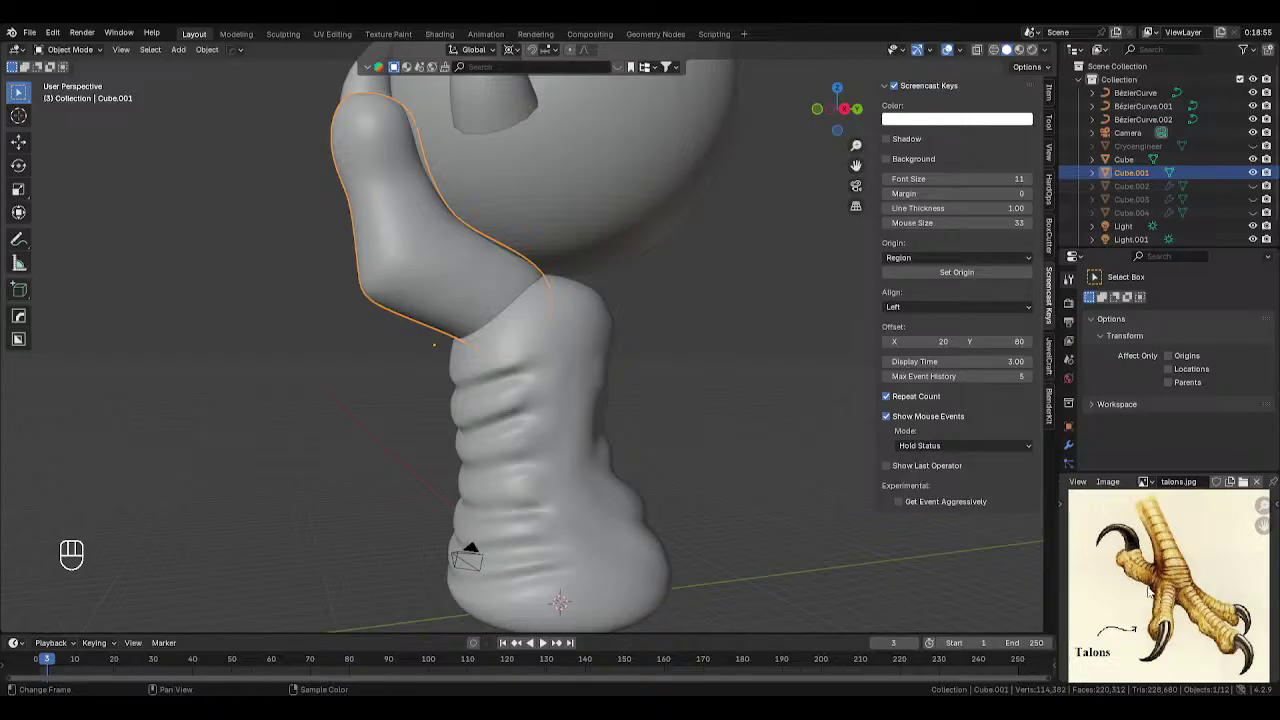
scroll(1107, 573, up, 1)
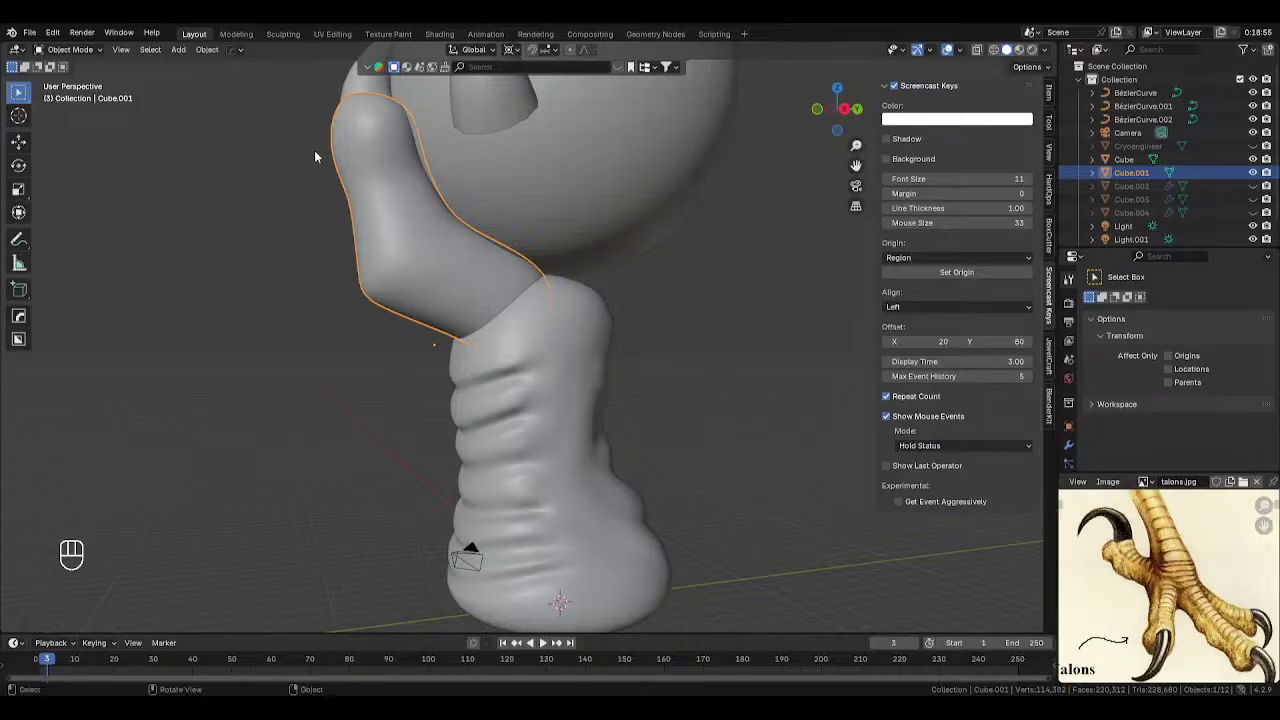
middle_drag(447, 260, 521, 265)
scroll(452, 315, up, 3)
scroll(404, 325, up, 4)
scroll(515, 371, down, 5)
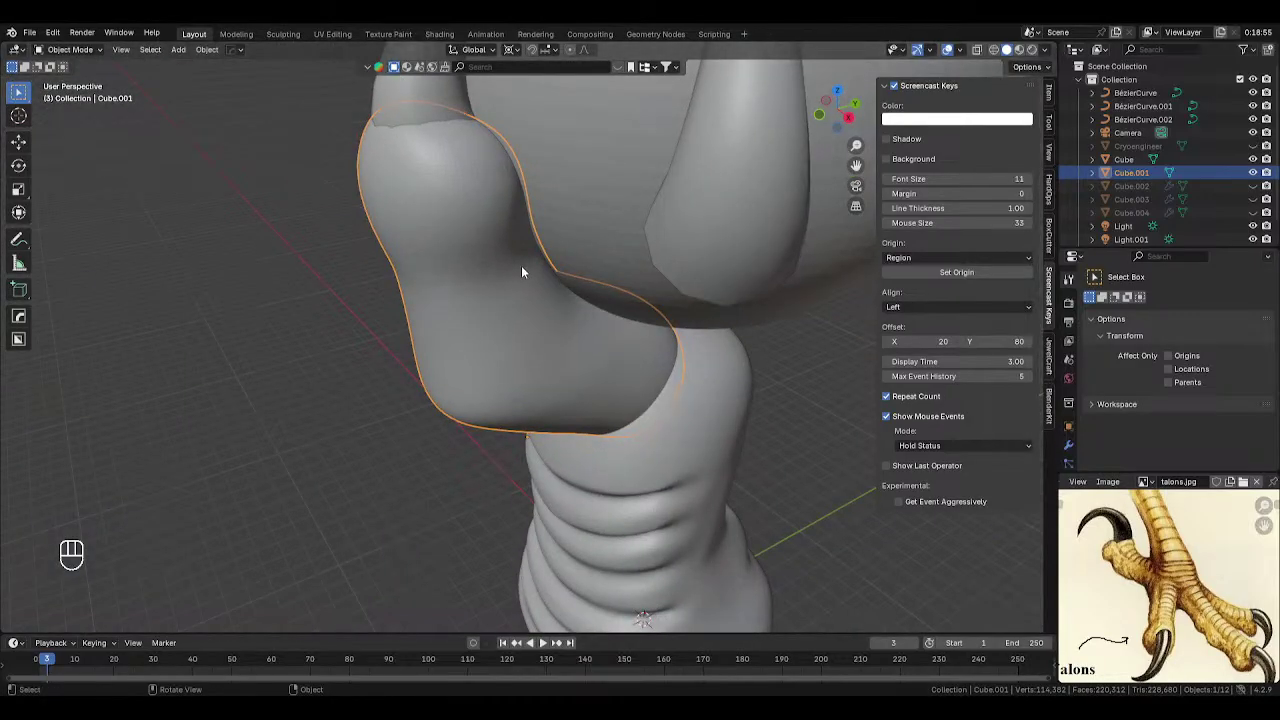
- Back in Sculpt Mode, enable Dyntopo at resolution 7.50 and run a Blob brush stroke over the middle of the front toe
key(KP_1)
key(Tab)
click(563, 423)
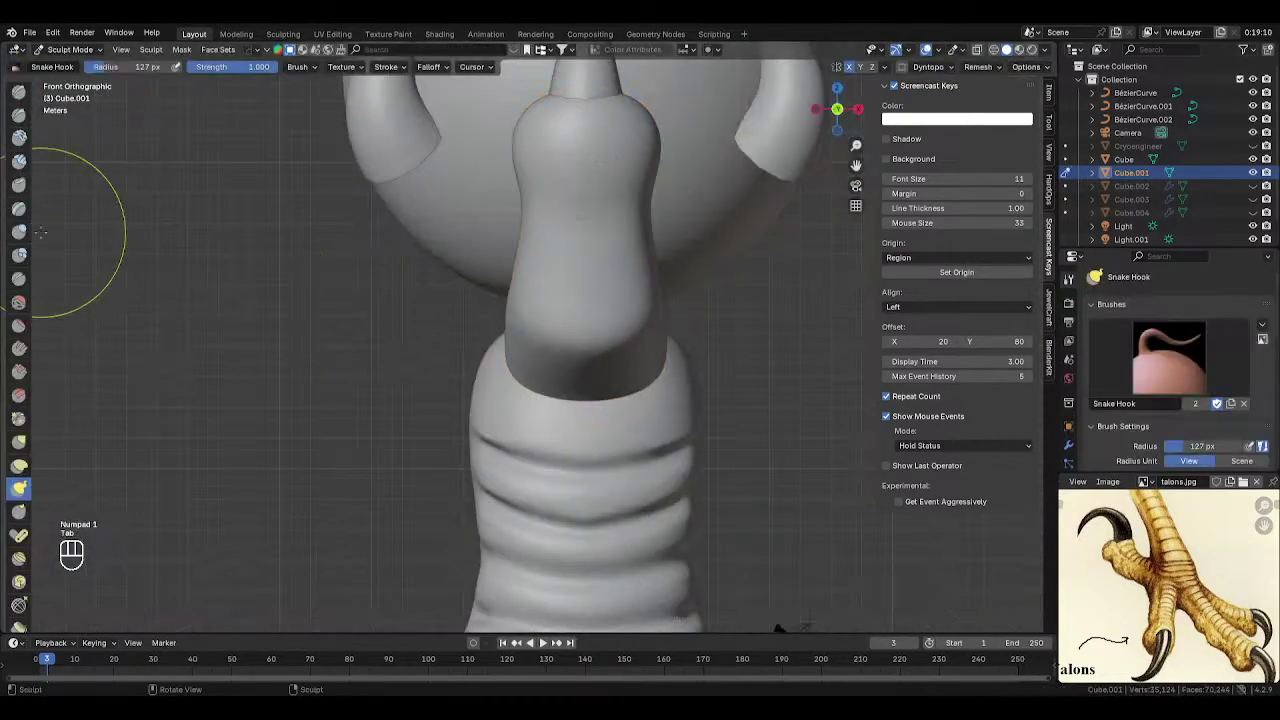
click(19, 256)
scroll(1133, 420, down, 10)
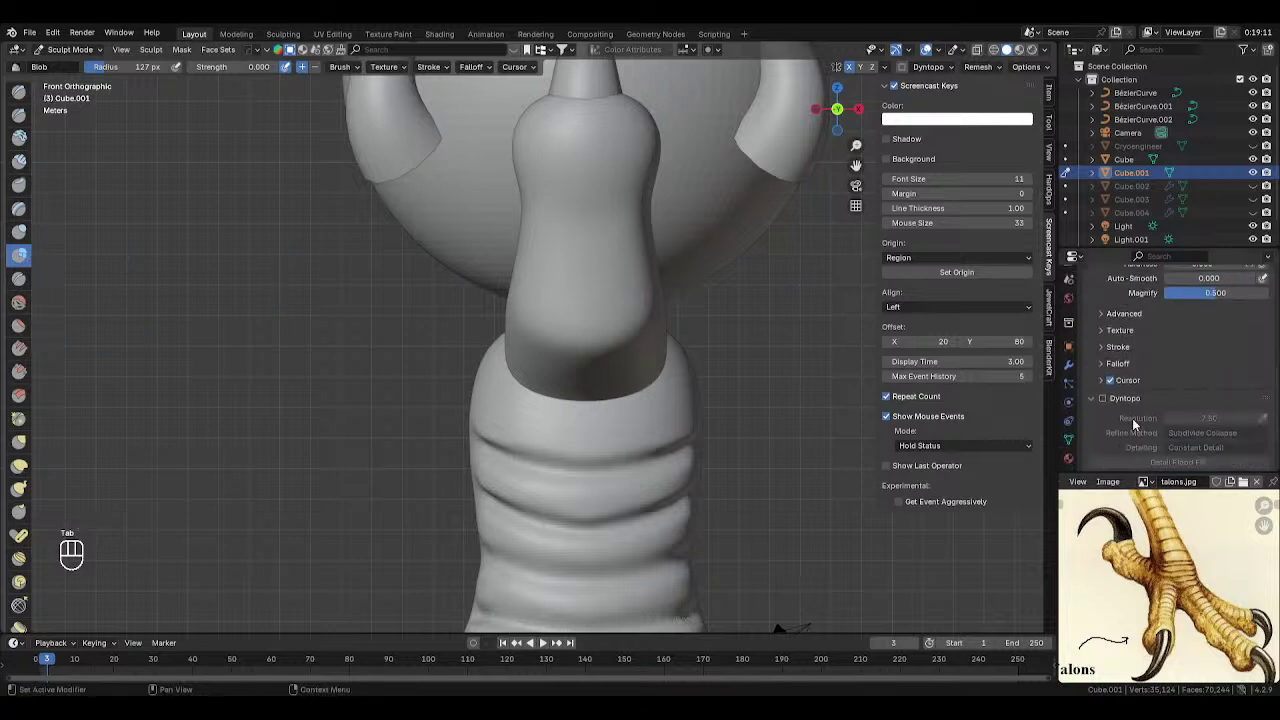
click(1102, 398)
click(1198, 432)
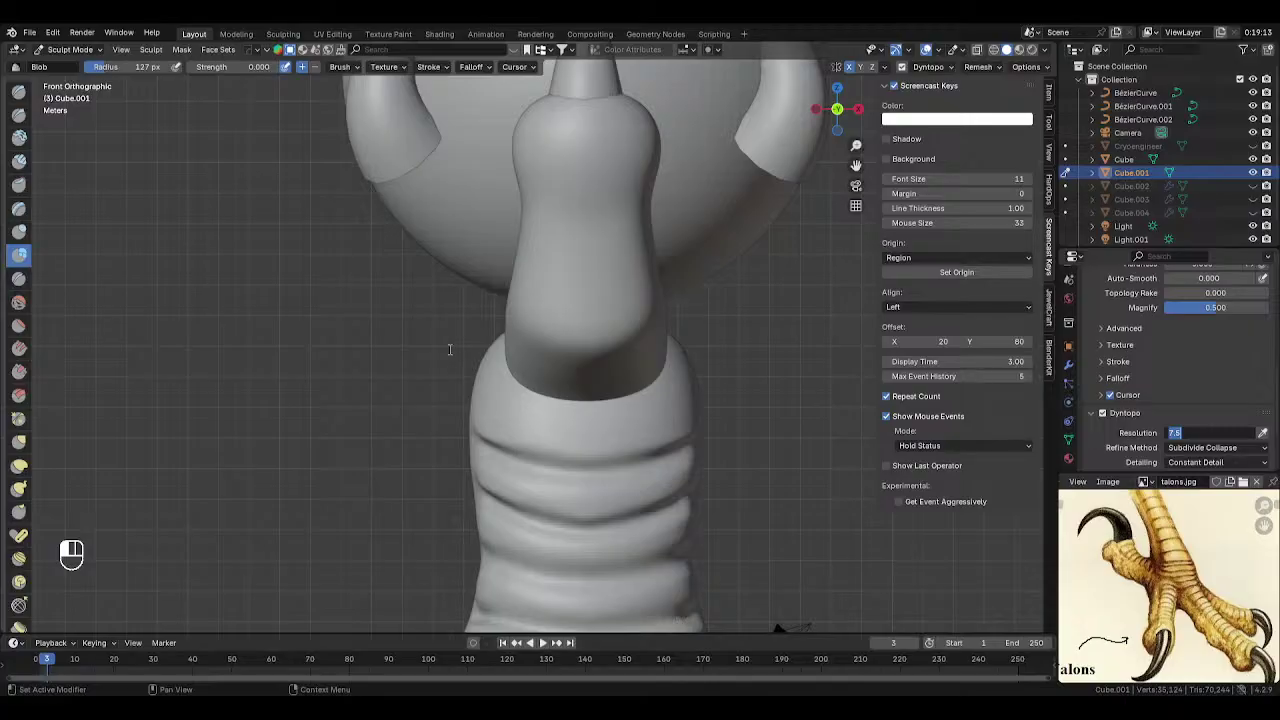
key(Return)
shift+middle_drag(470, 276, 440, 356)
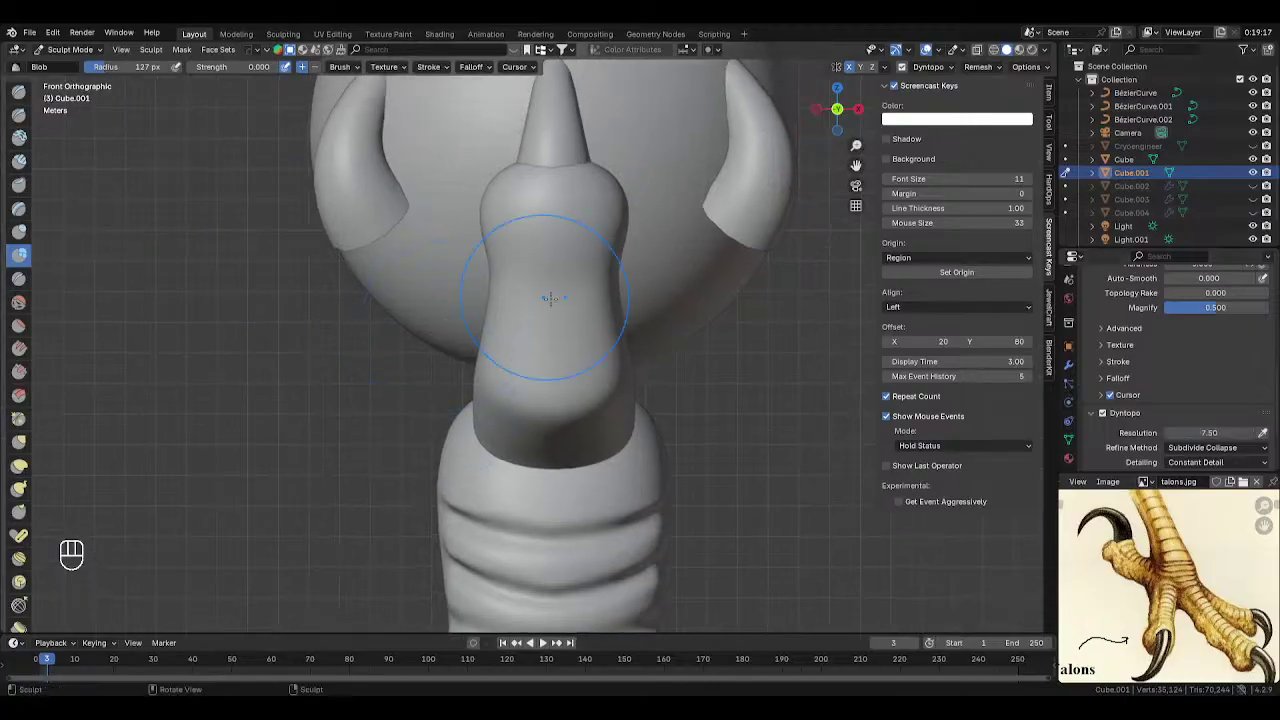
mouse_move(550, 298)
mouse_down()
mouse_move(543, 277)
mouse_move(586, 337)
mouse_up()
- Paint two curved mask bands across the front toe's upper knuckle in front view, reducing the Mask brush to 15 px
key(m)
scroll(572, 261, up, 1)
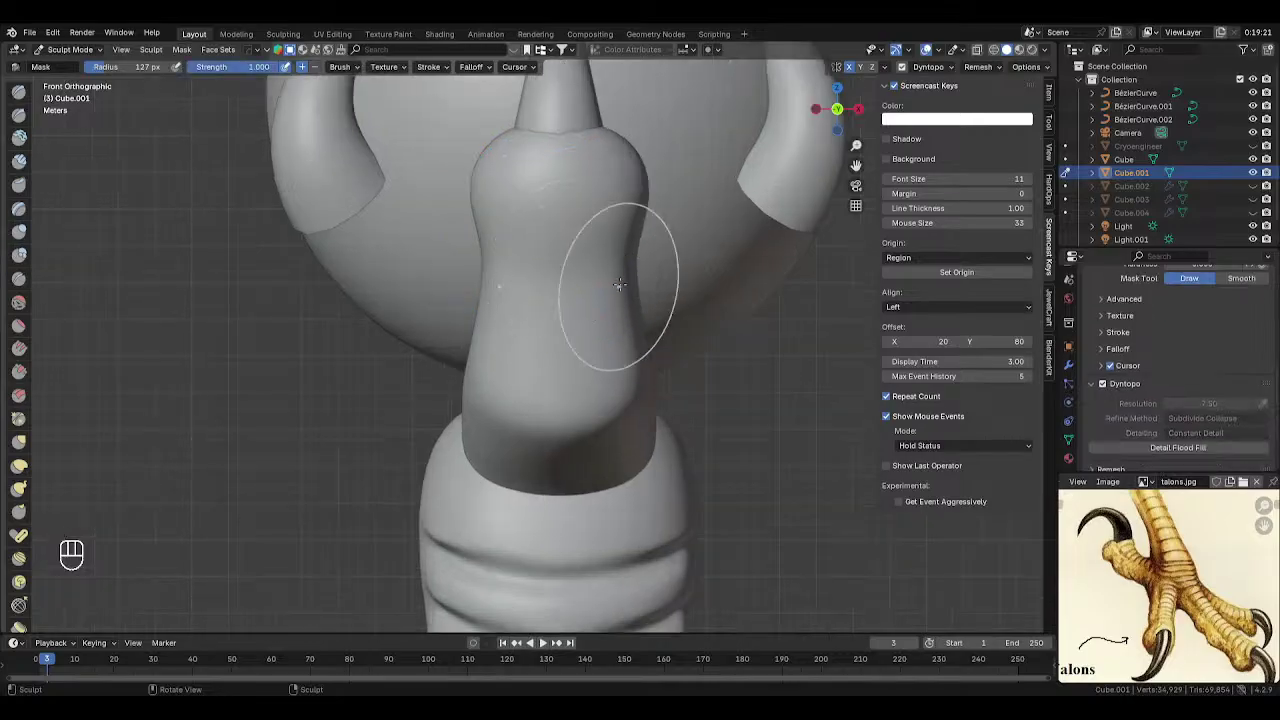
key(f)
click(593, 204)
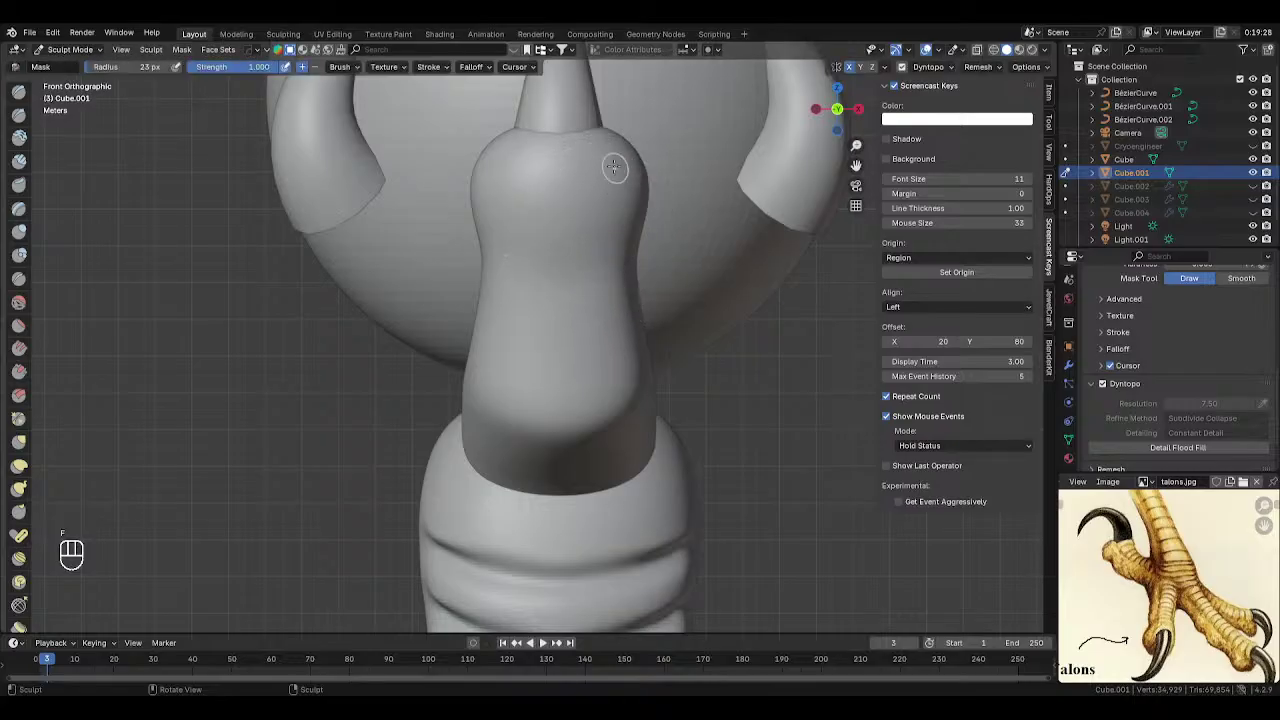
key(f)
click(615, 160)
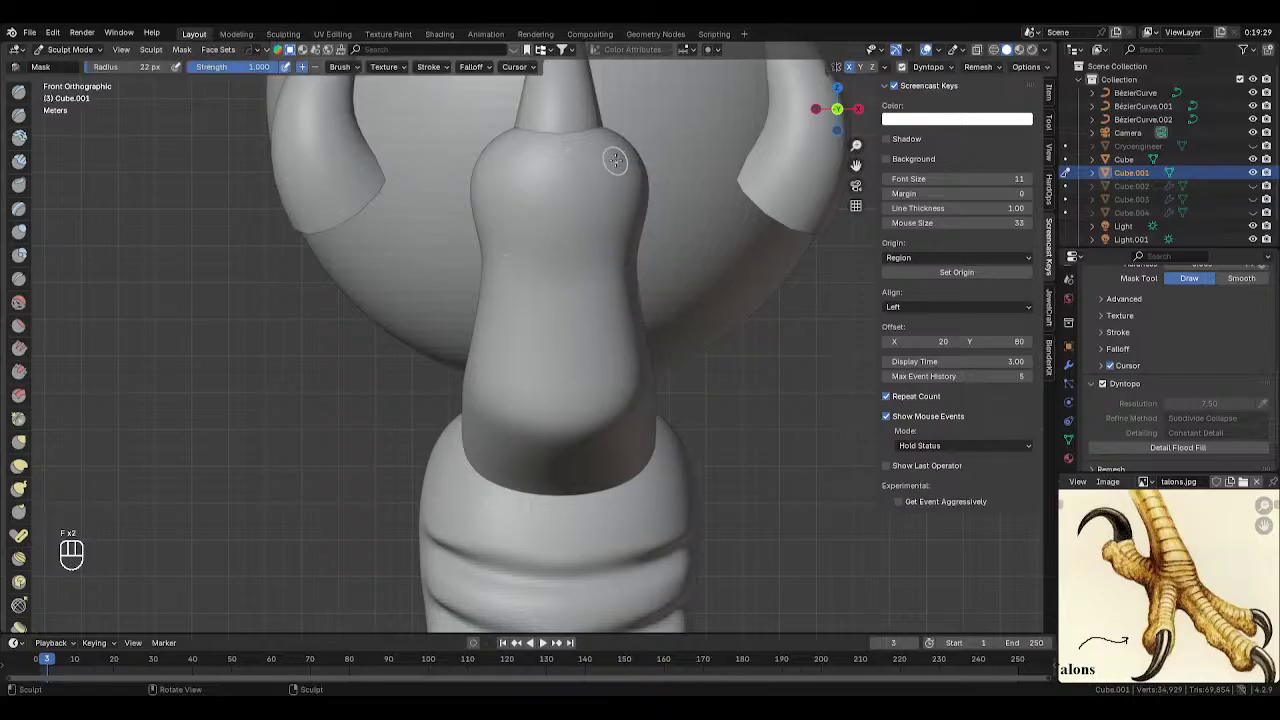
click(432, 68)
key(f)
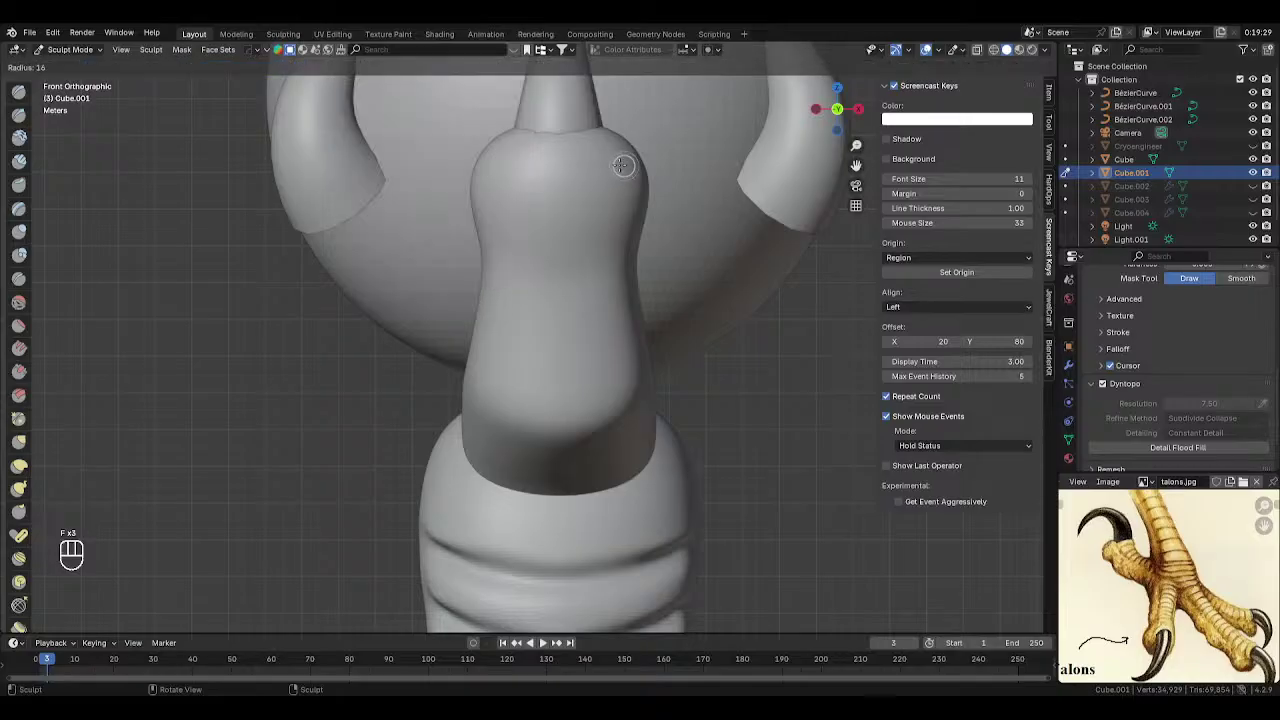
click(629, 161)
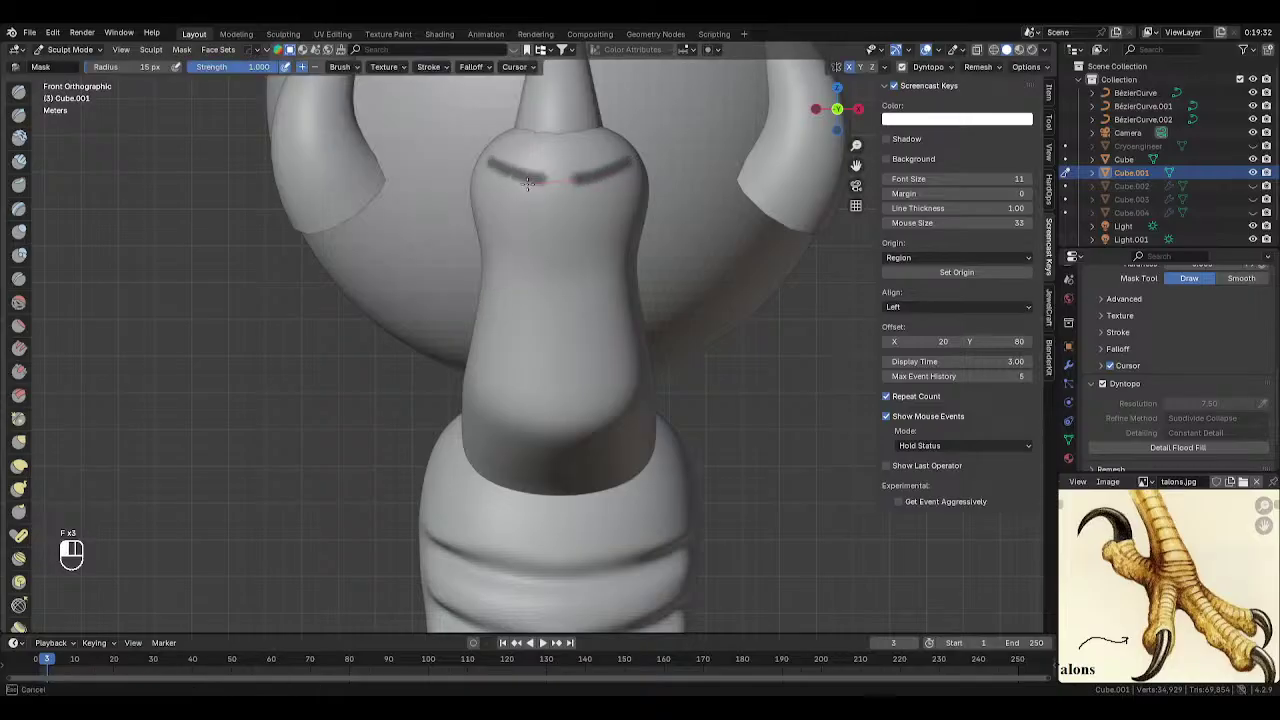
drag(527, 182, 493, 180)
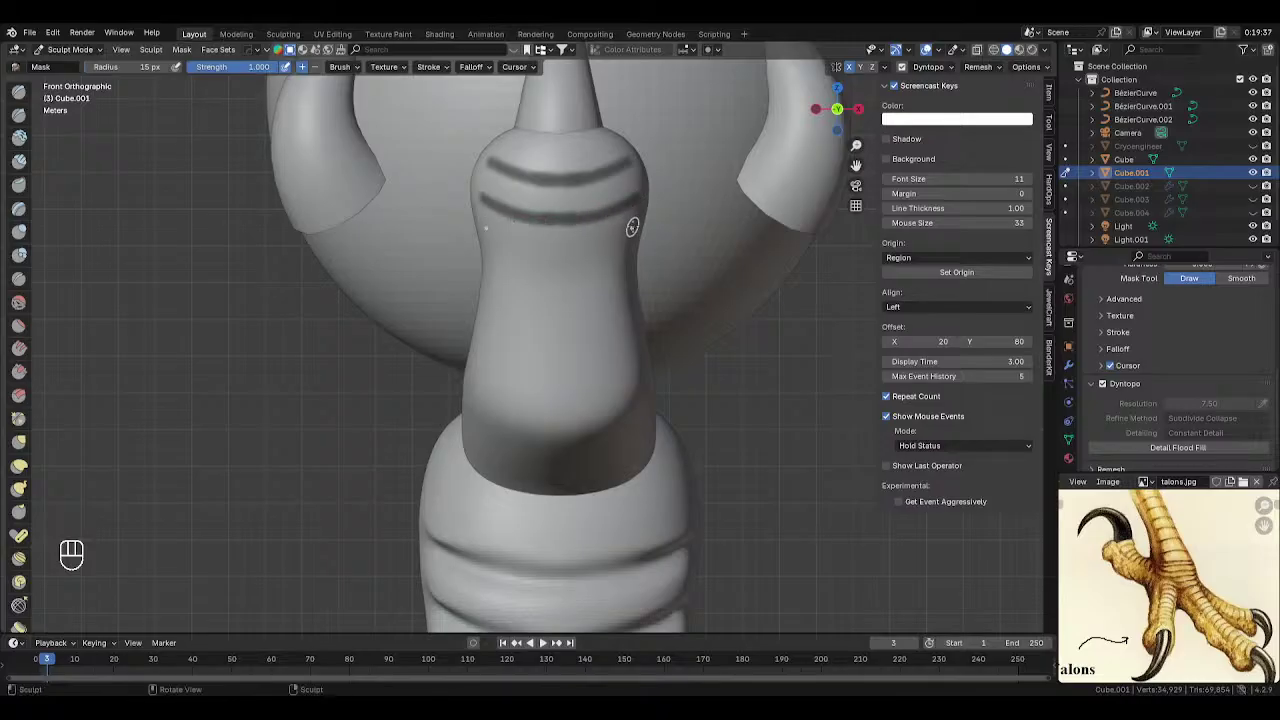
- Paint four more evenly spaced curved mask bands down the front toe, undoing and repainting the fifth with more curve
drag(526, 257, 524, 257)
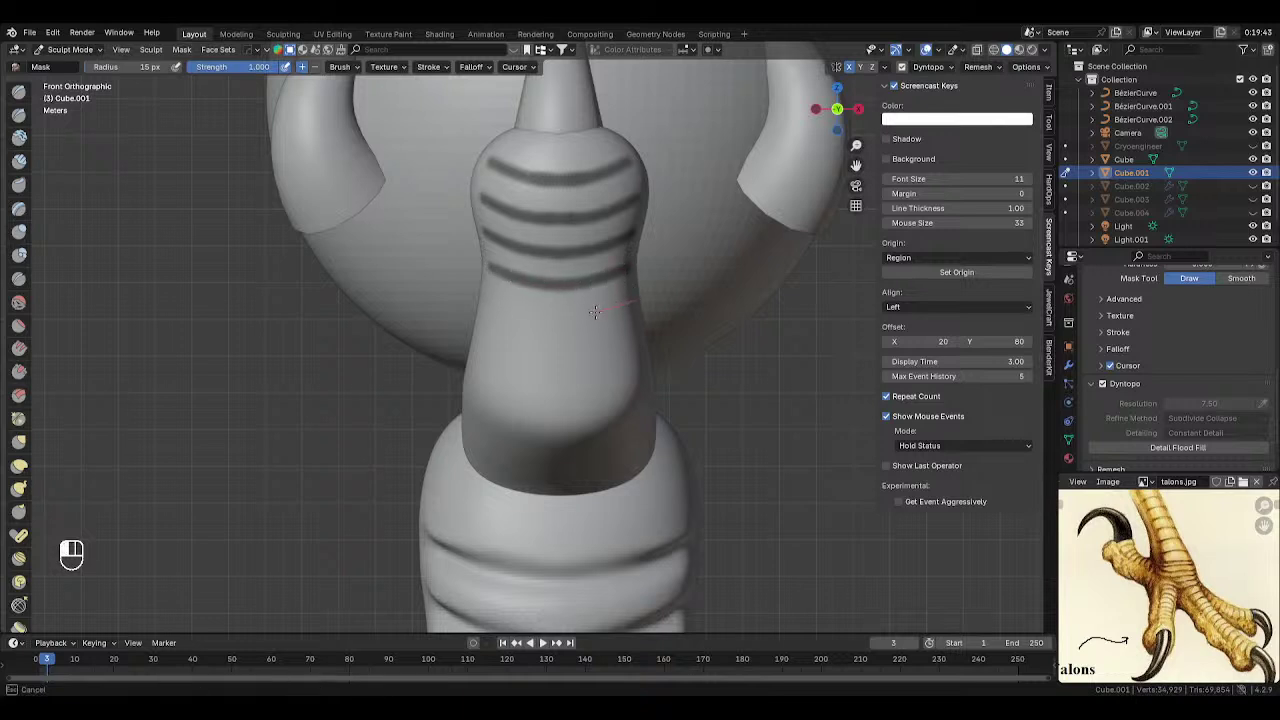
drag(513, 310, 515, 310)
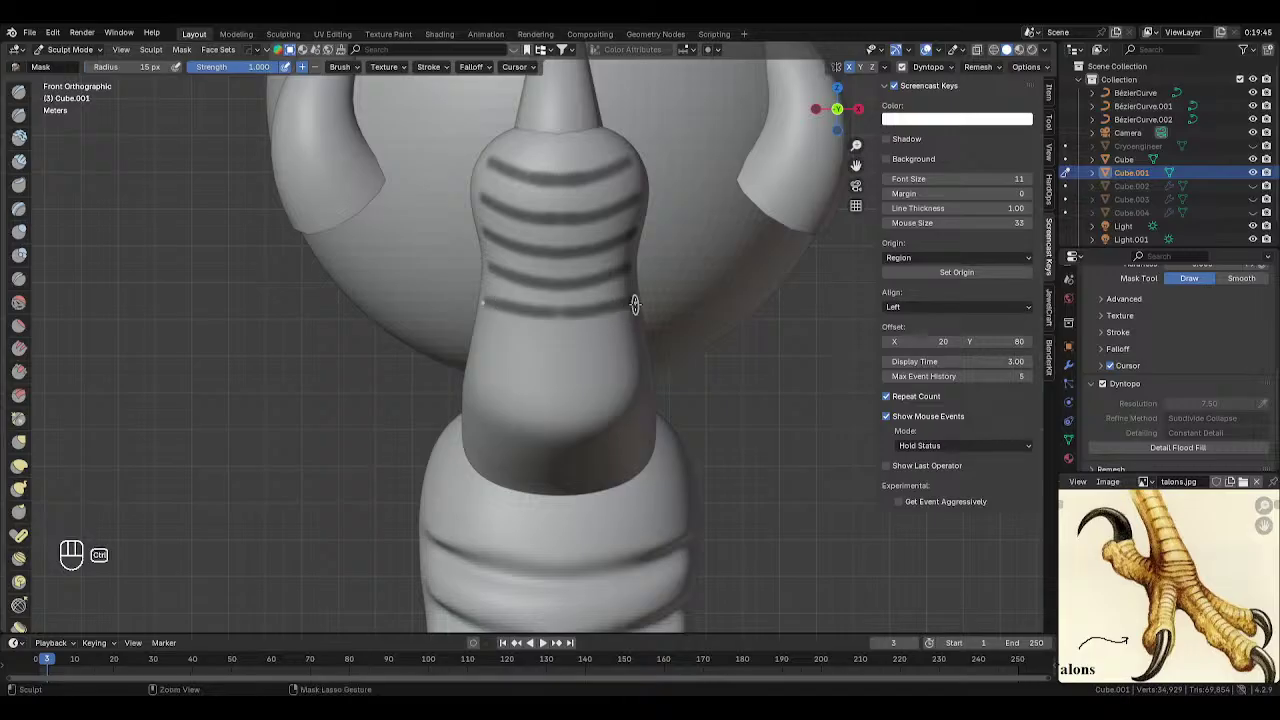
key(ctrl+z)
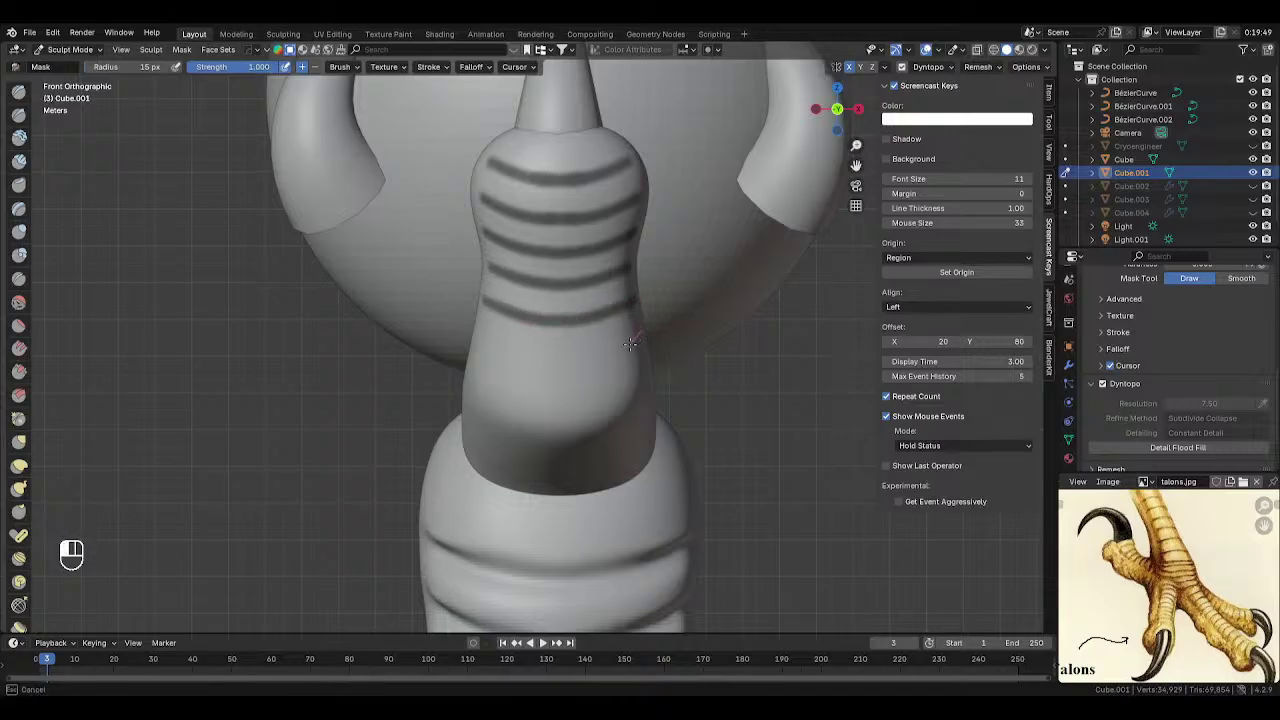
drag(515, 362, 517, 362)
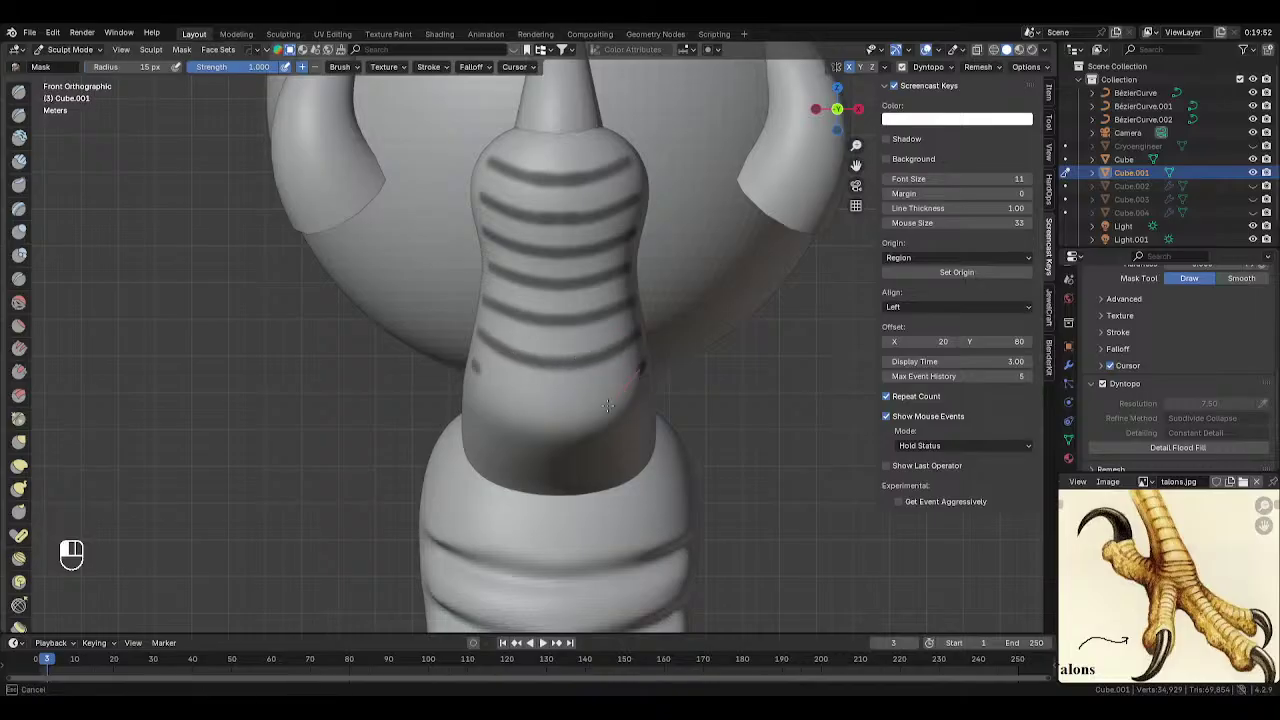
- Paint three more curved mask bands down the front toe's lower part, repainting the first with more curve and undoing a fourth at the base
drag(521, 406, 510, 400)
middle_drag(510, 400, 640, 298)
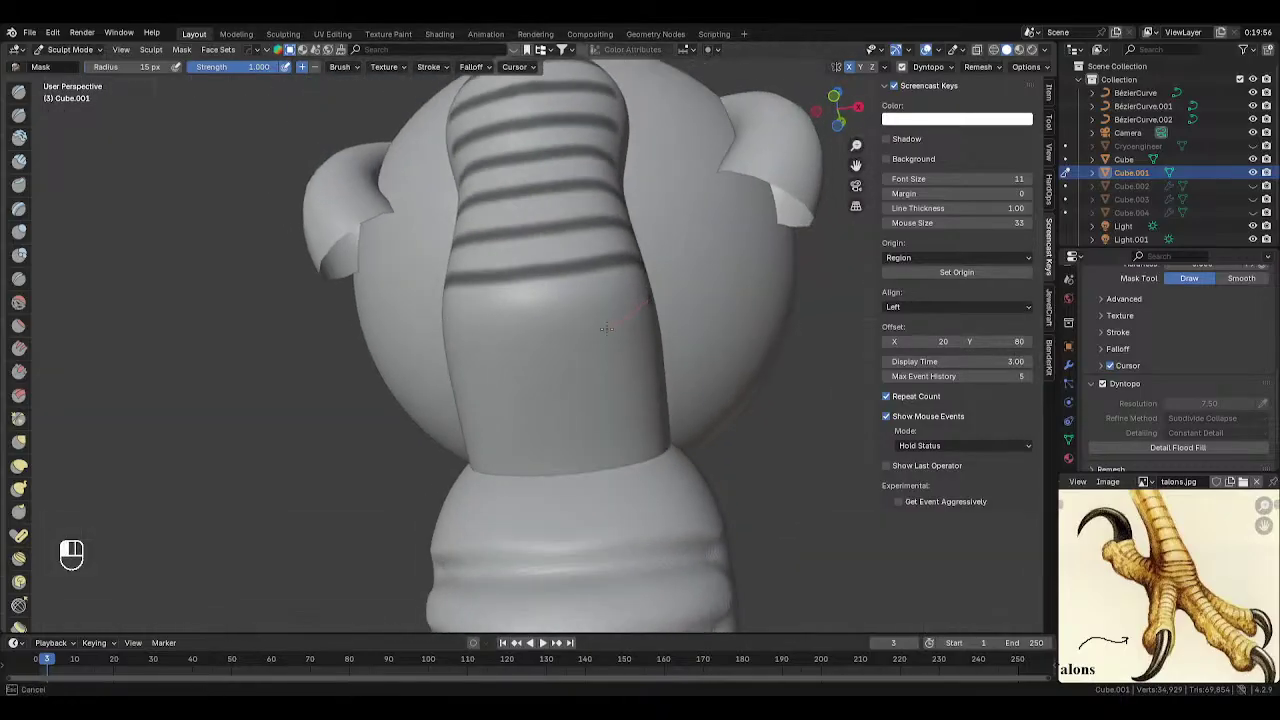
drag(491, 336, 492, 336)
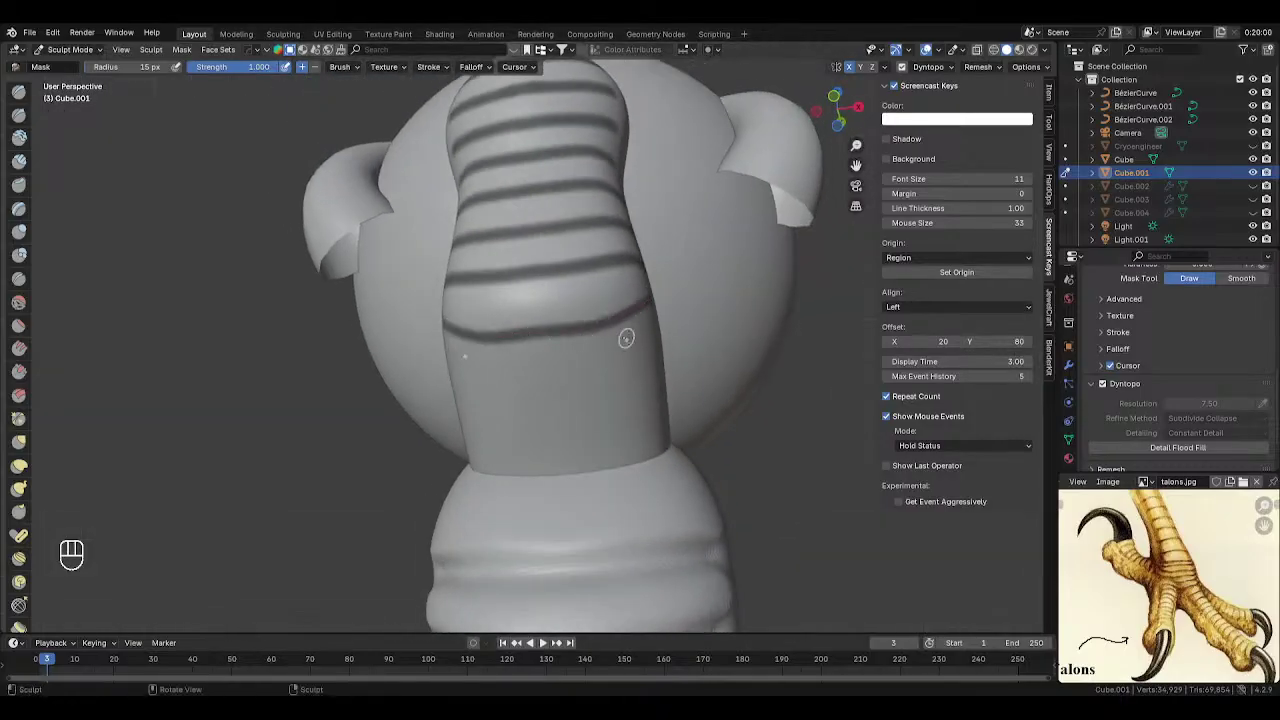
key(ctrl+z)
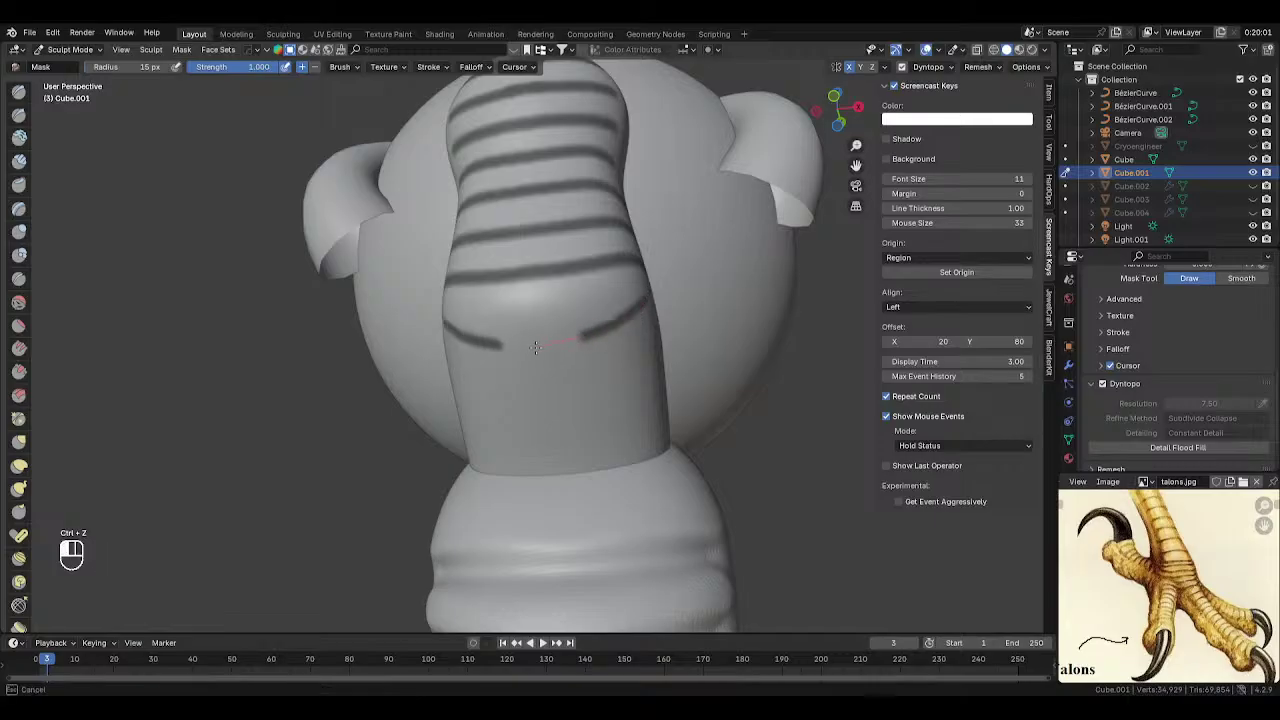
drag(497, 350, 626, 355)
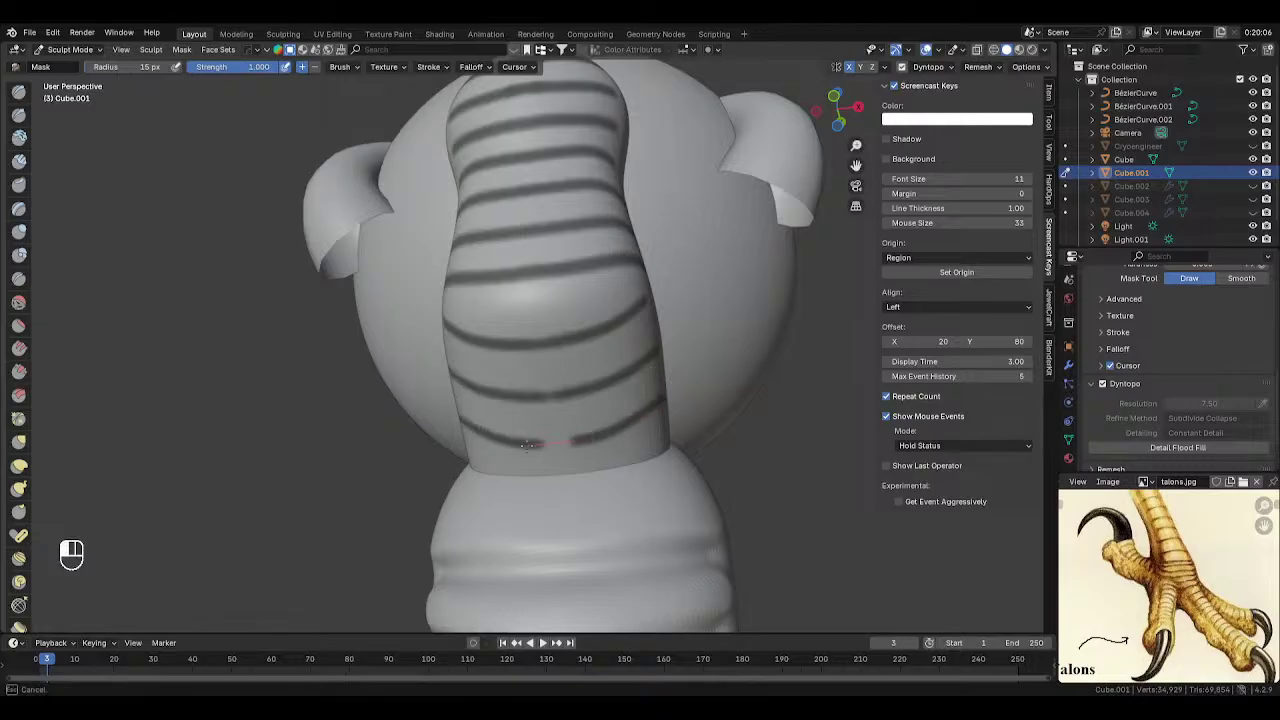
mouse_move(535, 428)
middle_down()
mouse_move(594, 382)
mouse_move(663, 421)
middle_up()
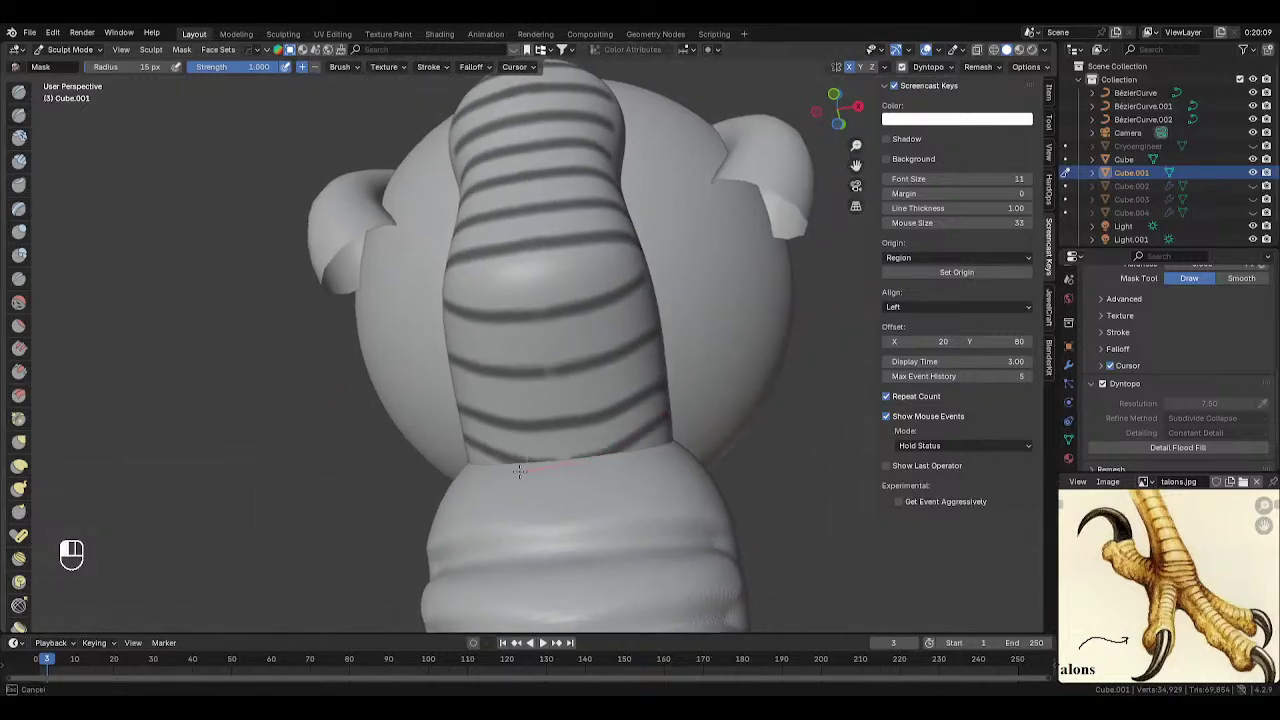
key(ctrl+z)
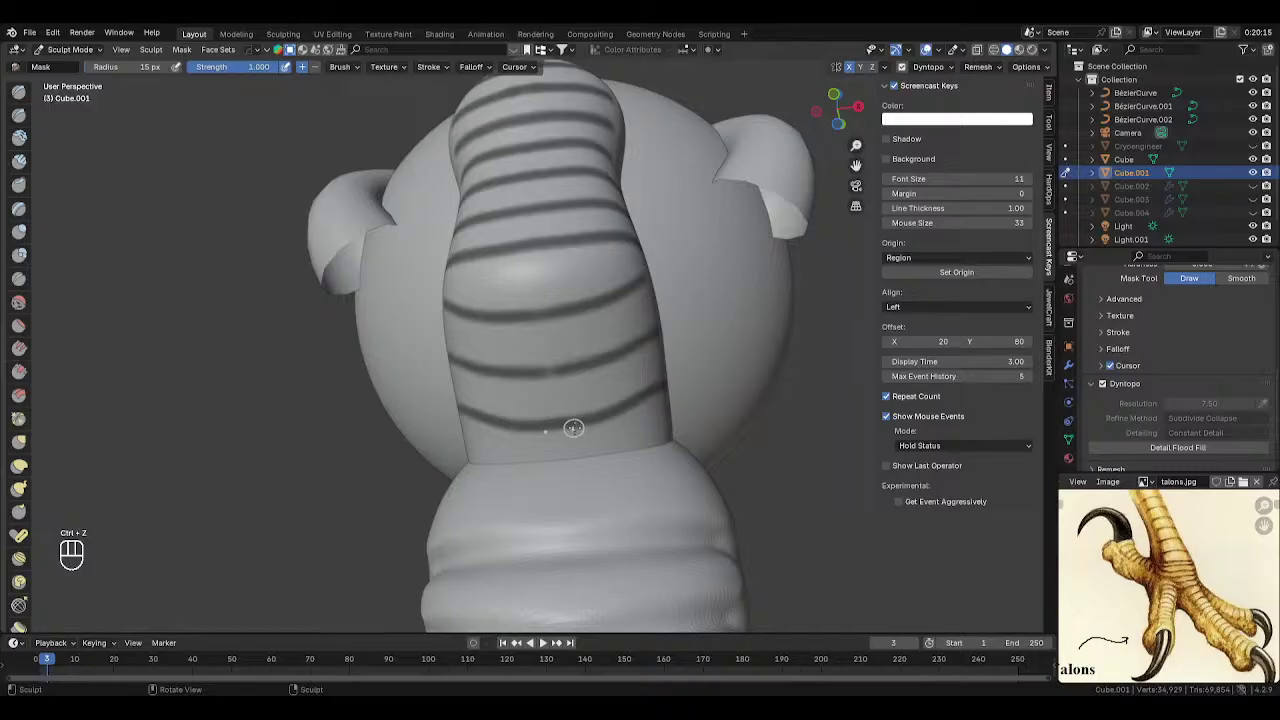
- Raise the skin between the front toe's mask bands with Draw brush strokes at a 150 px radius, from the upper knuckle to the base
key(KP_1)
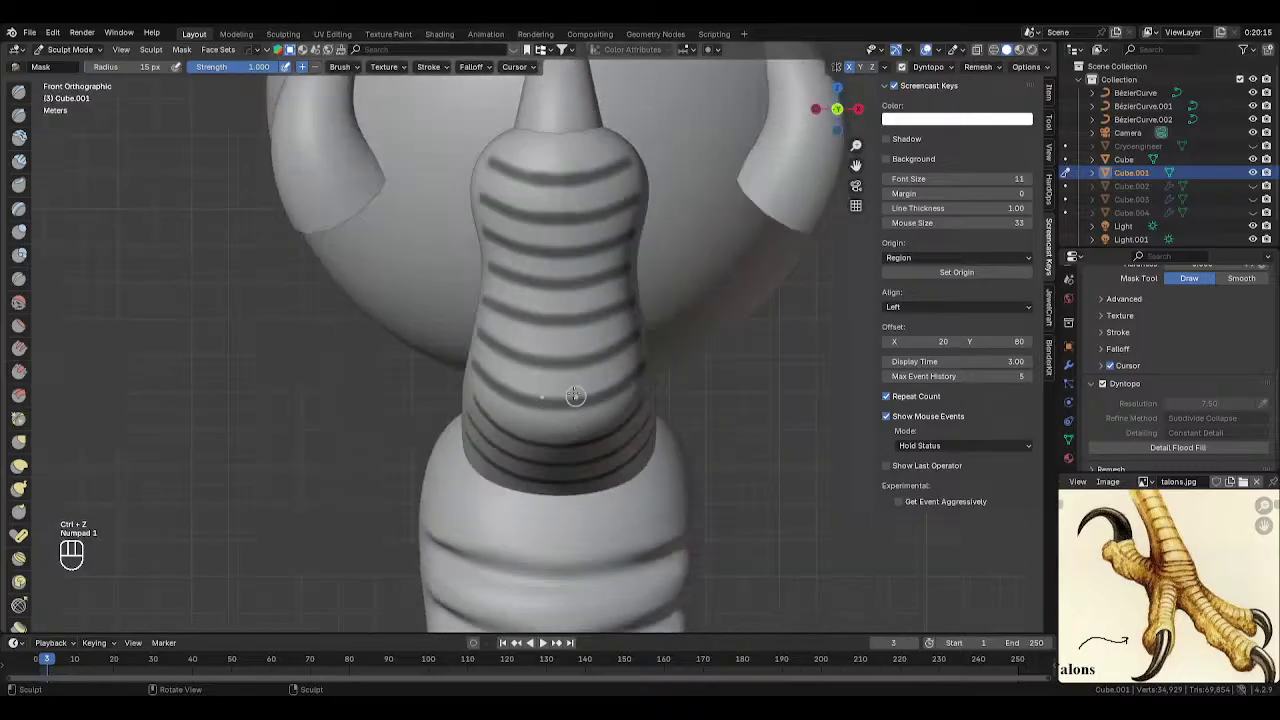
click(20, 94)
key(f)
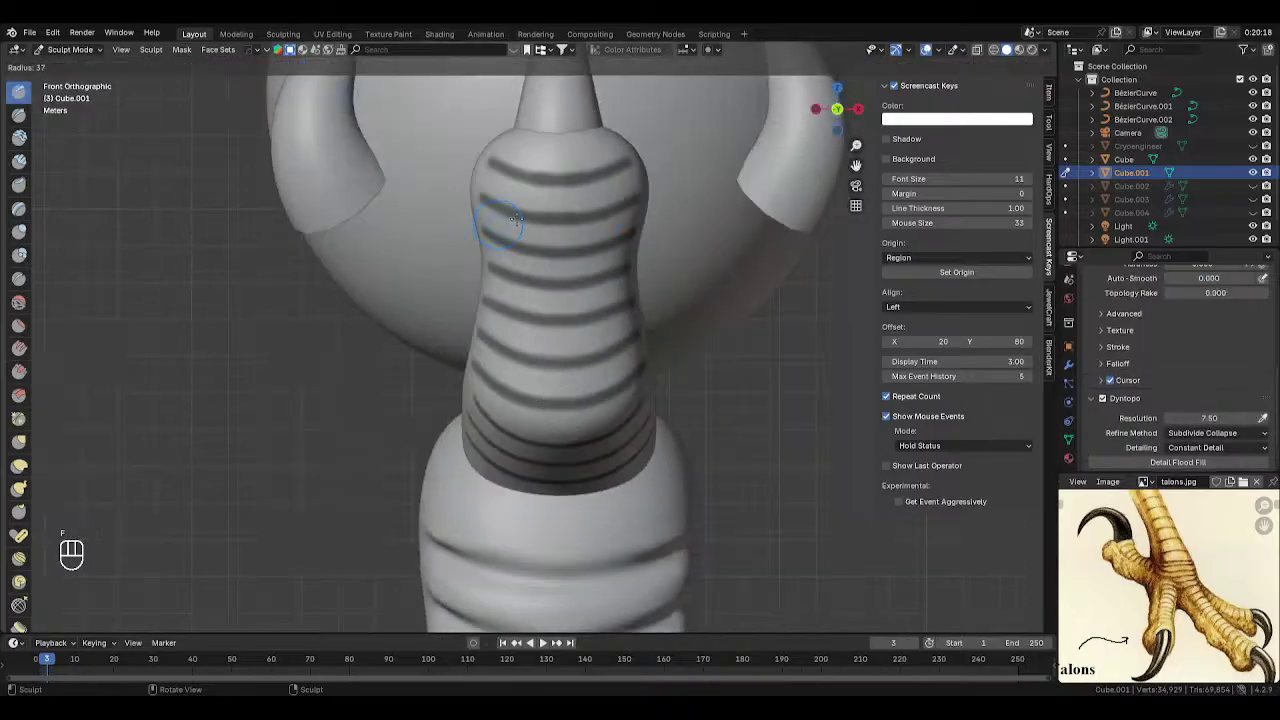
click(543, 180)
middle_drag(543, 180, 690, 210)
key(f)
click(699, 208)
mouse_move(699, 208)
mouse_down()
mouse_move(660, 218)
mouse_move(720, 180)
mouse_move(690, 240)
mouse_move(645, 220)
mouse_move(643, 329)
mouse_up()
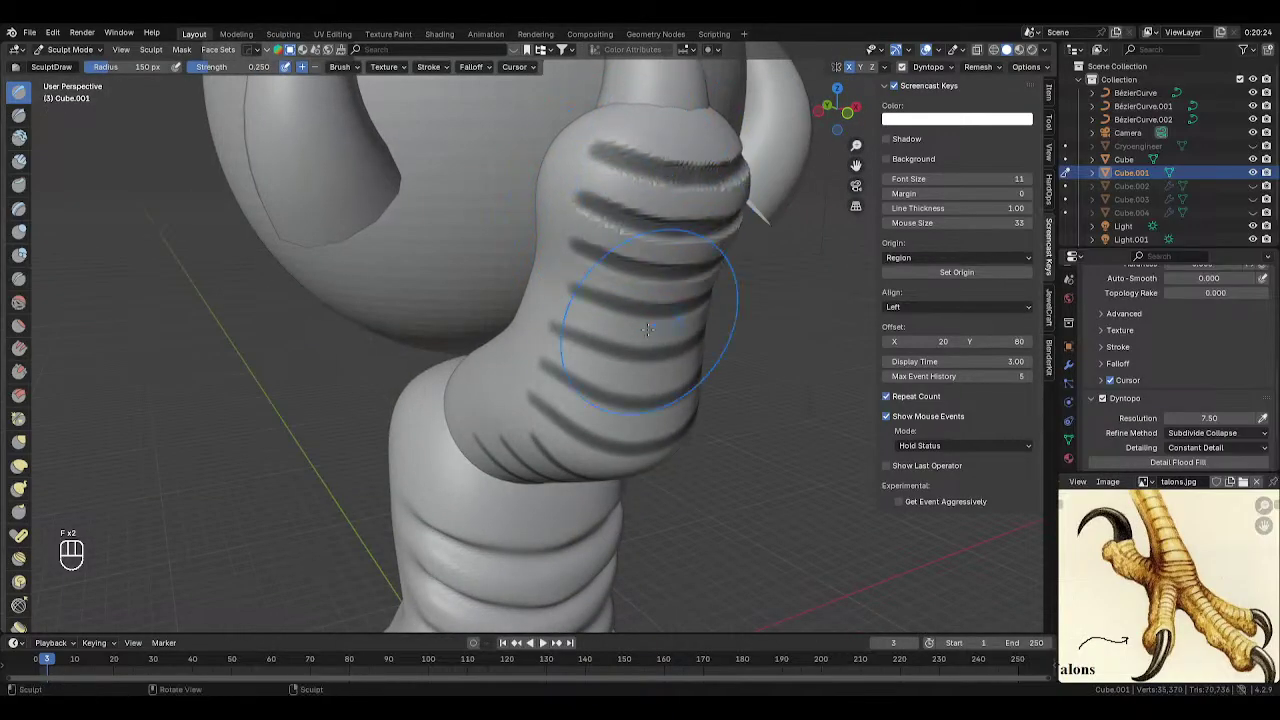
middle_drag(643, 329, 657, 229)
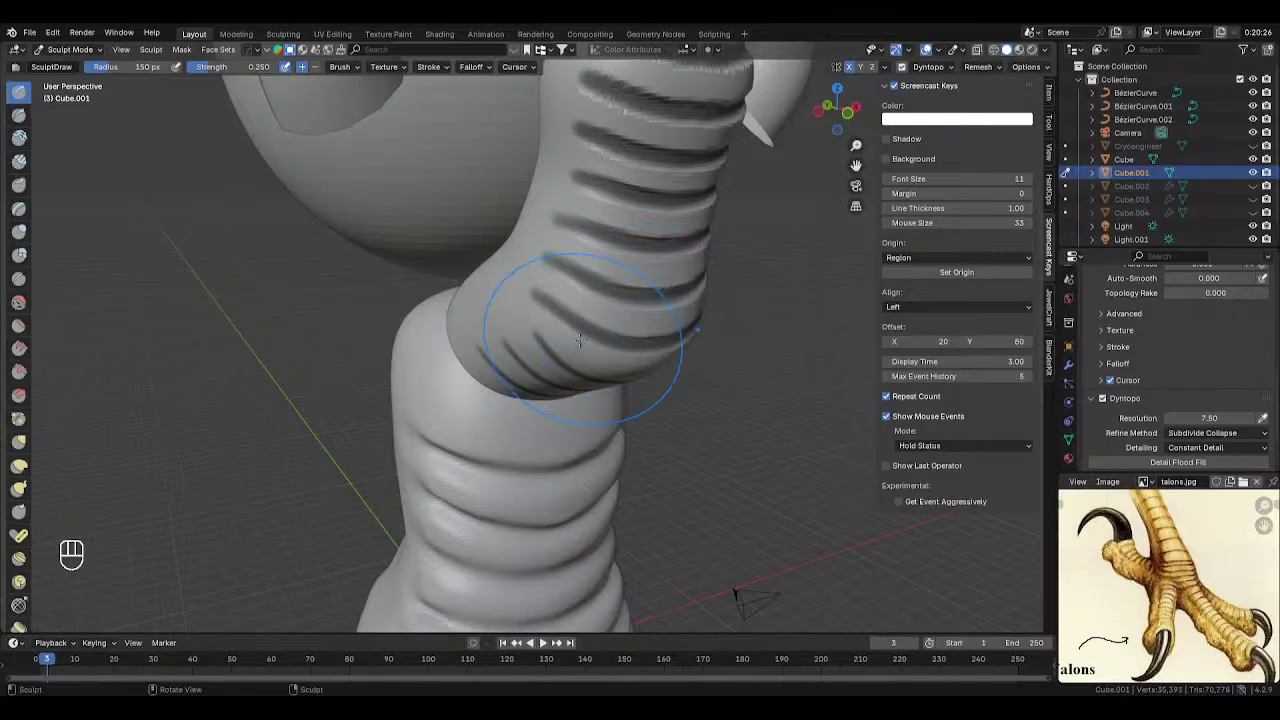
drag(543, 329, 543, 400)
- Set the Dyntopo resolution to 10, refine the front toe's mesh with the zero-strength Blob brush, and turn Dyntopo off
middle_drag(543, 400, 557, 320)
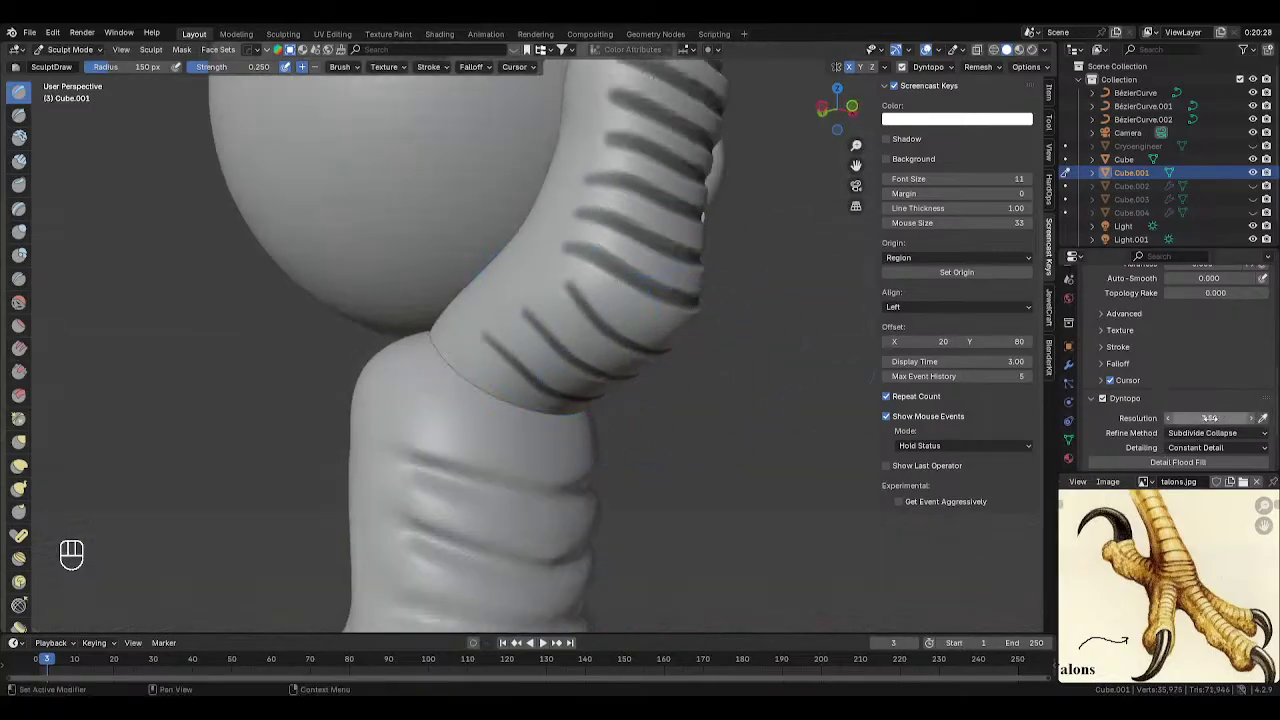
click(1194, 417)
text(10)
key(Return)
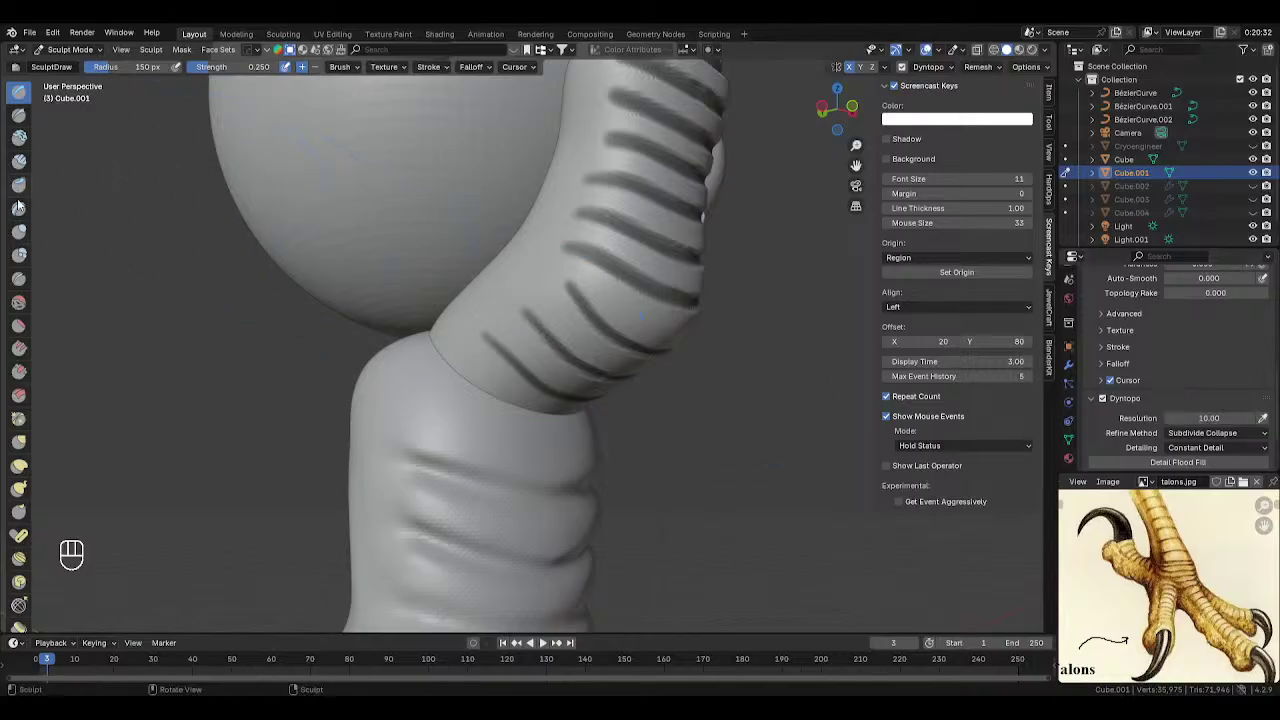
click(20, 256)
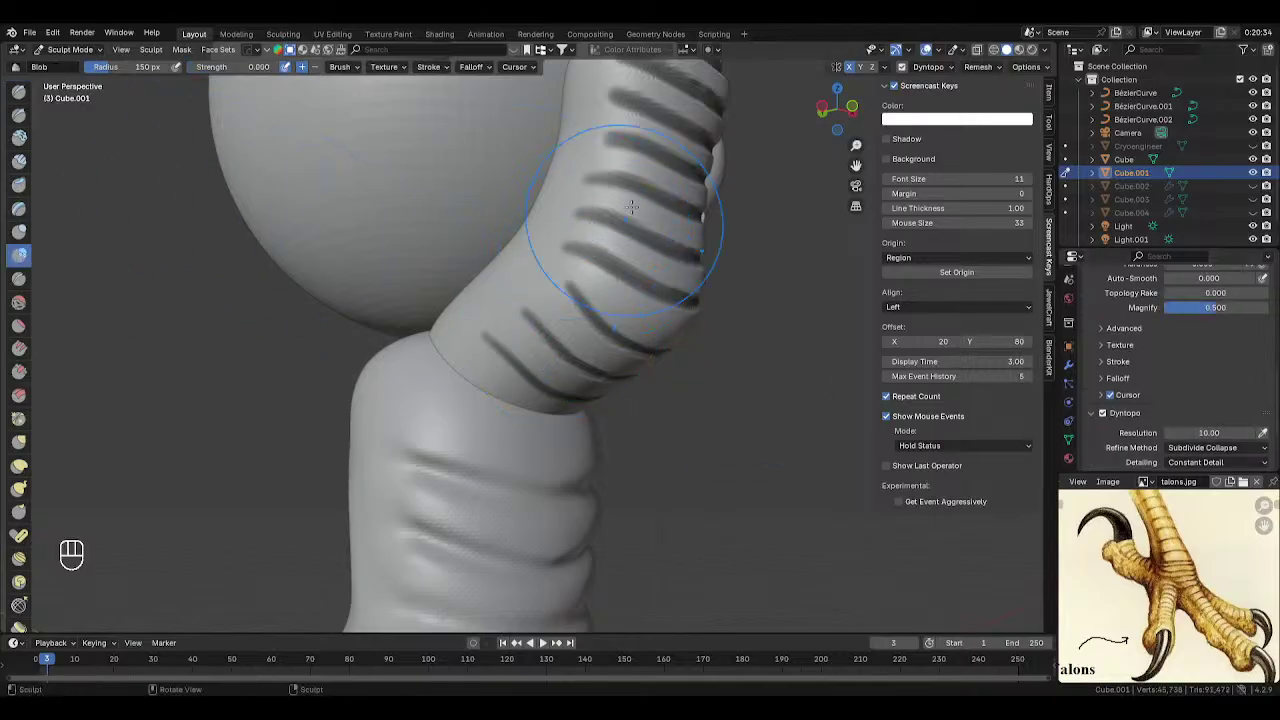
middle_drag(643, 200, 648, 236)
ctrl+middle_drag(686, 314, 643, 271)
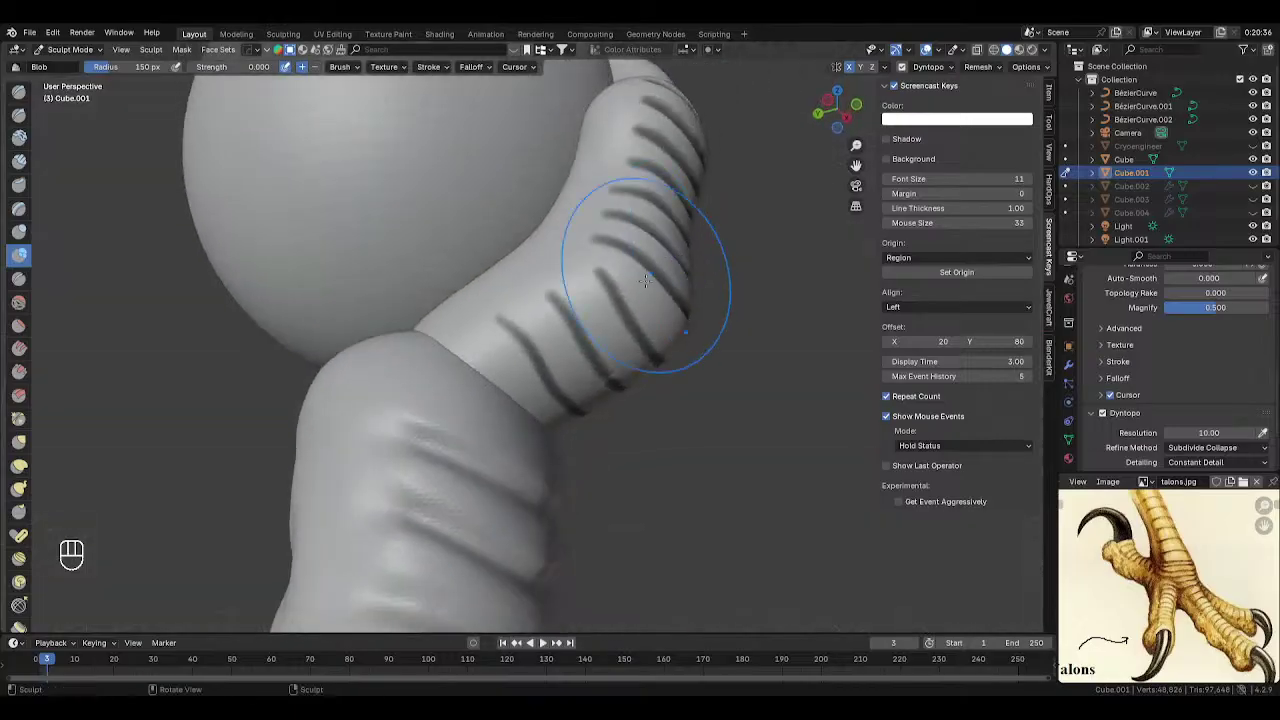
click(1104, 414)
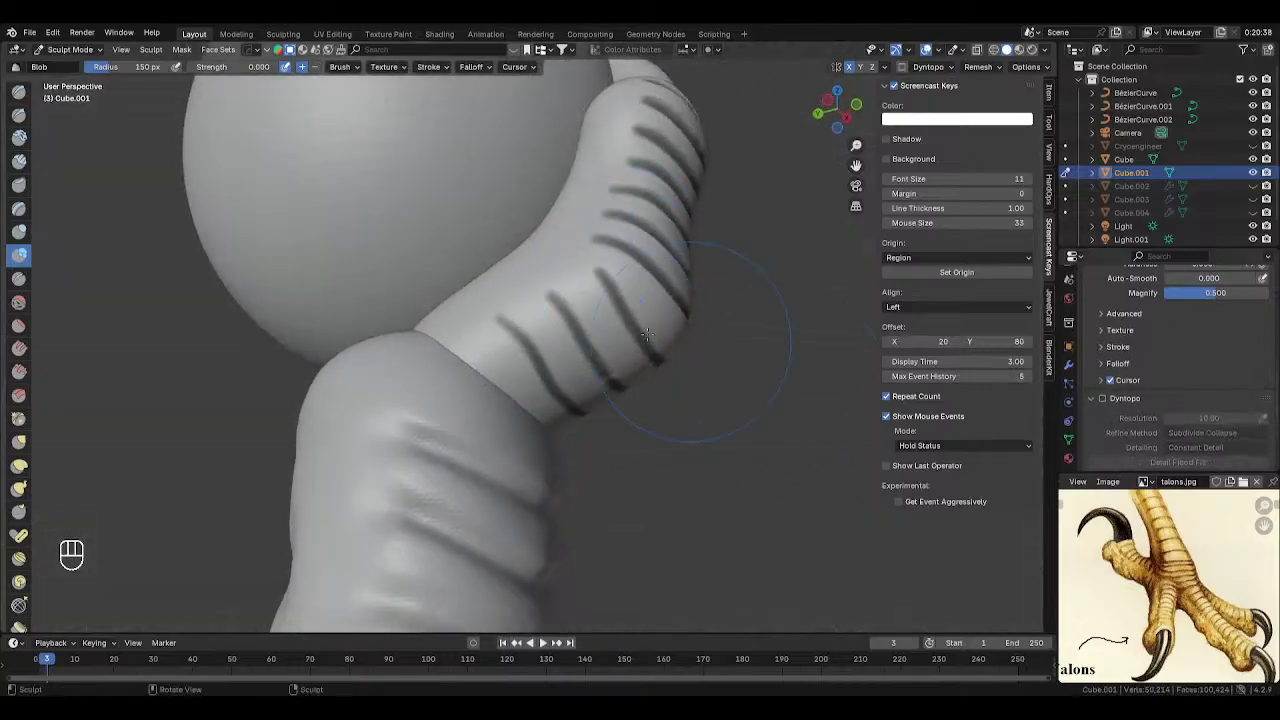
- Build up the folds between the front toe's mask bands with the Draw brush at 174 px, and clear the mask
click(19, 92)
key(f)
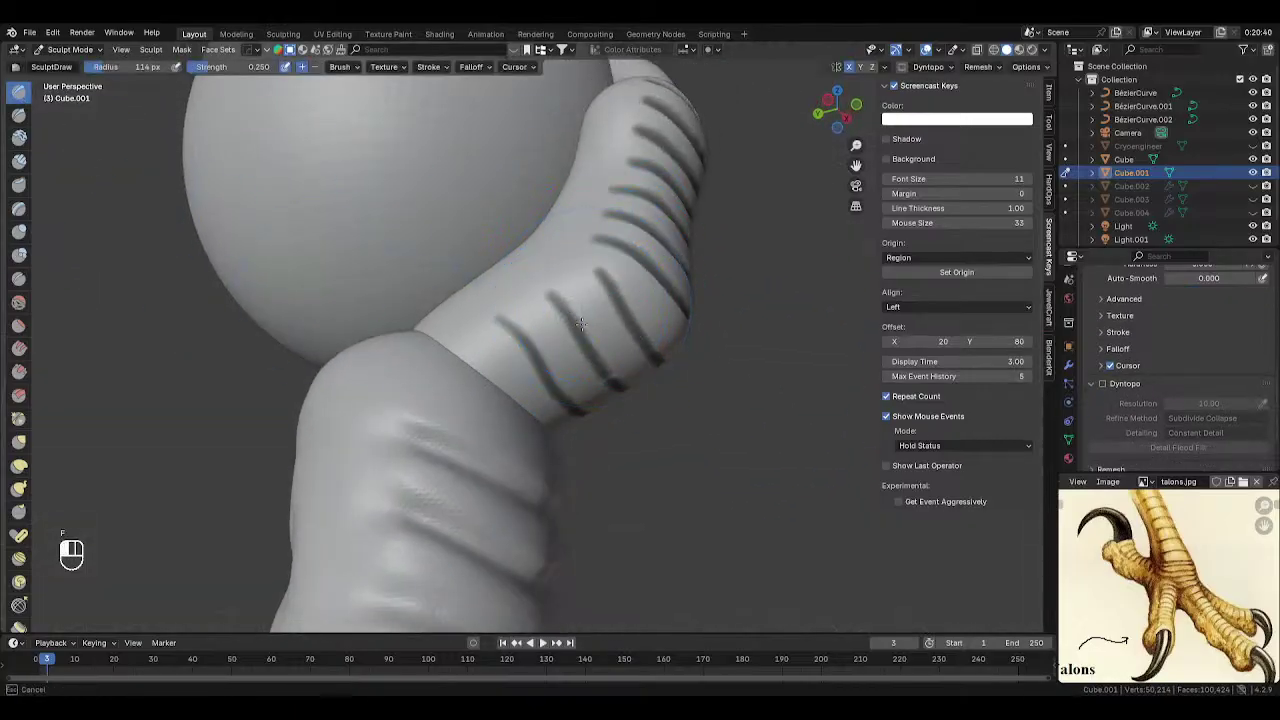
key(f)
click(543, 348)
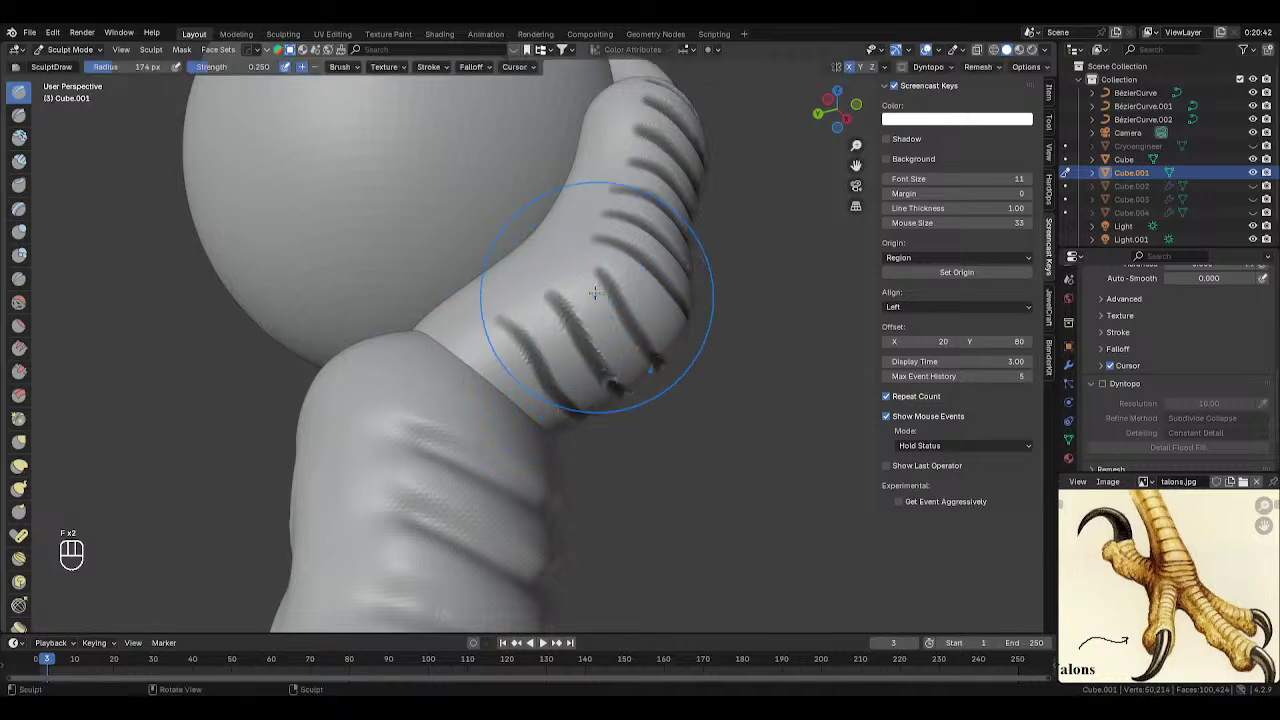
mouse_move(566, 294)
middle_down()
mouse_move(614, 341)
mouse_move(651, 286)
mouse_move(529, 277)
middle_up()
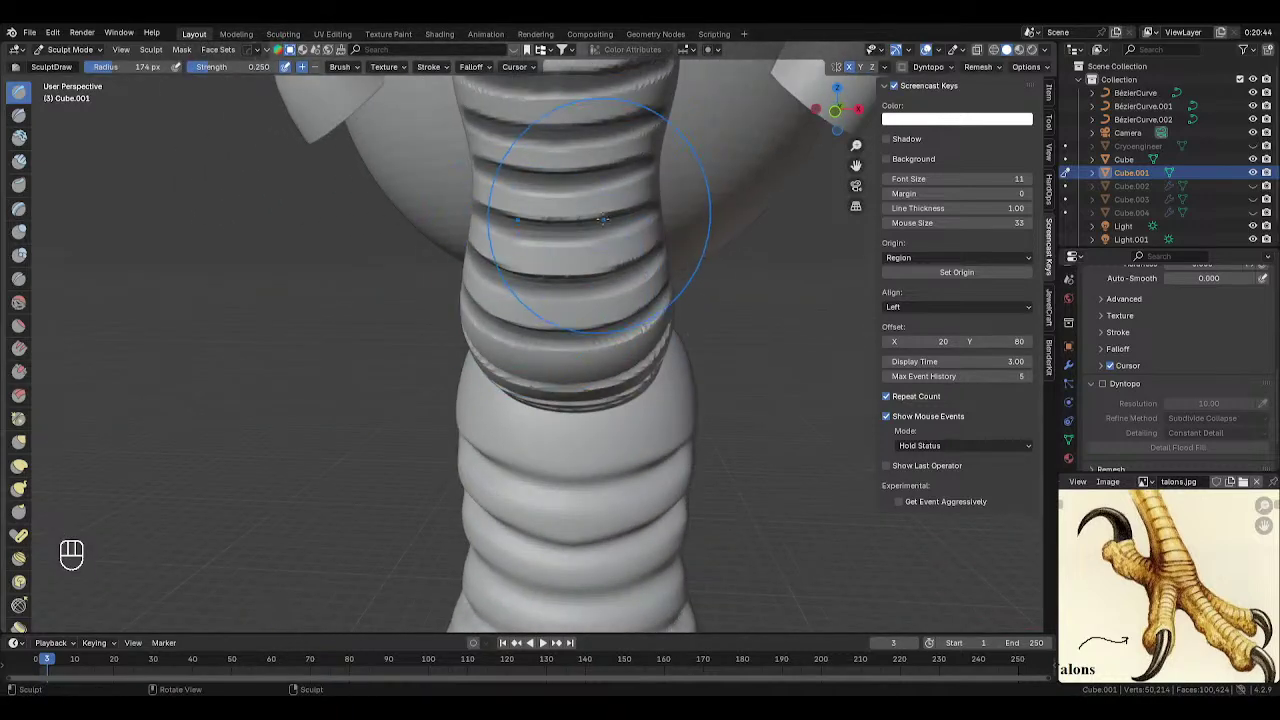
middle_drag(580, 242, 500, 205)
drag(465, 245, 467, 278)
key(alt+m)
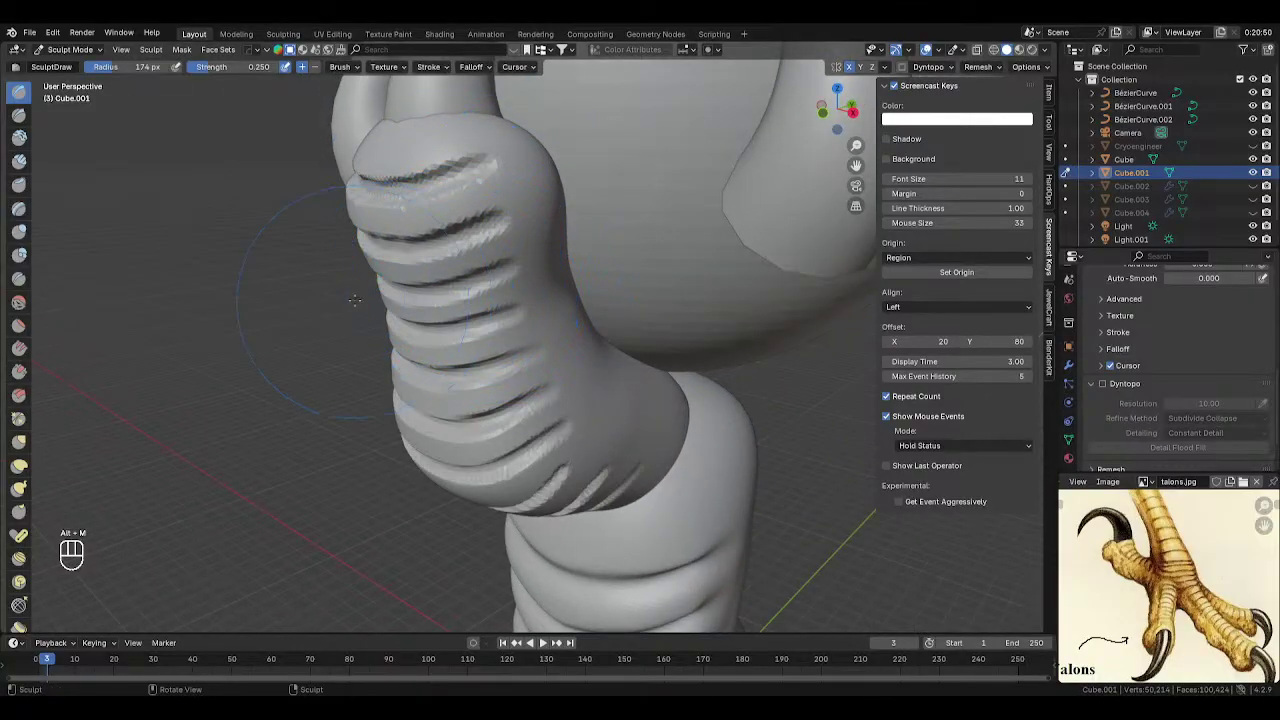
- Smooth the jagged edges of the front toe's upper skin folds with the Smooth brush at a 132 px radius
key(s)
key(f)
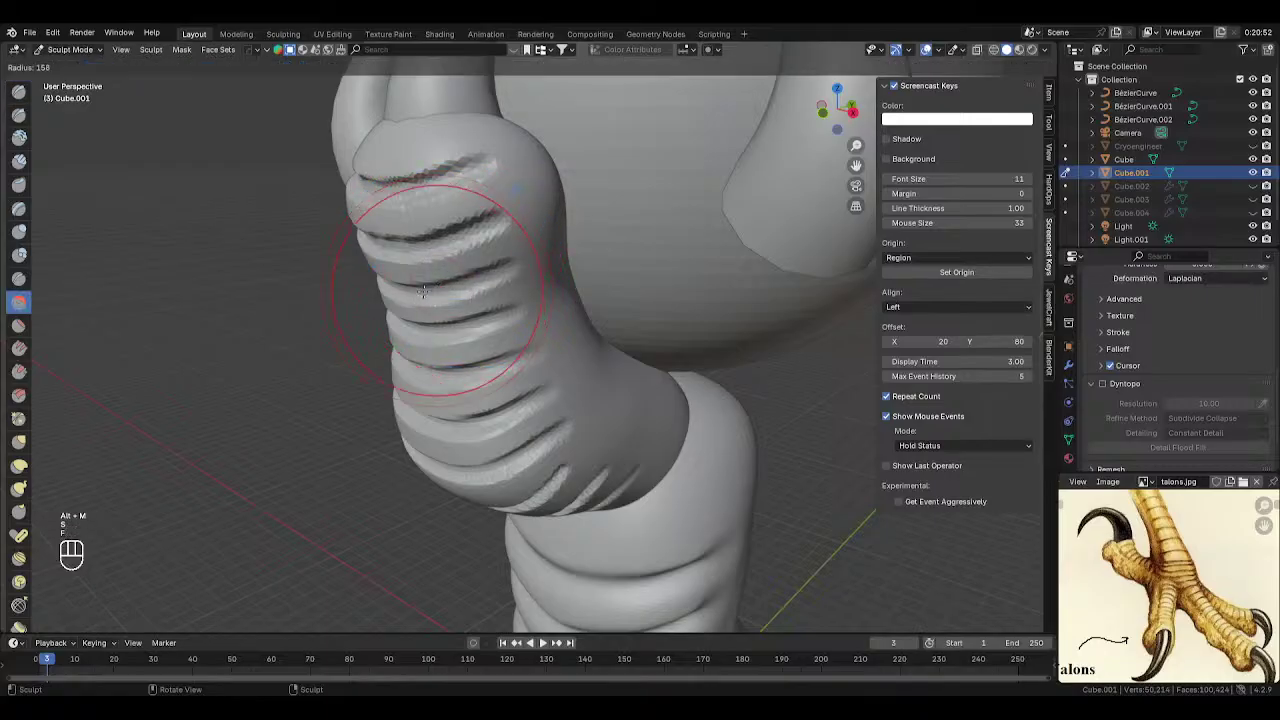
click(447, 267)
mouse_move(446, 265)
middle_down()
mouse_move(467, 279)
mouse_move(583, 262)
middle_up()
key(f)
click(583, 260)
key(f)
click(579, 218)
mouse_move(545, 220)
mouse_down()
mouse_move(505, 217)
mouse_move(621, 203)
mouse_up()
mouse_move(621, 203)
mouse_down()
mouse_move(634, 204)
mouse_move(622, 206)
mouse_up()
mouse_move(622, 262)
mouse_down()
mouse_move(480, 265)
mouse_move(620, 306)
mouse_move(580, 343)
mouse_up()
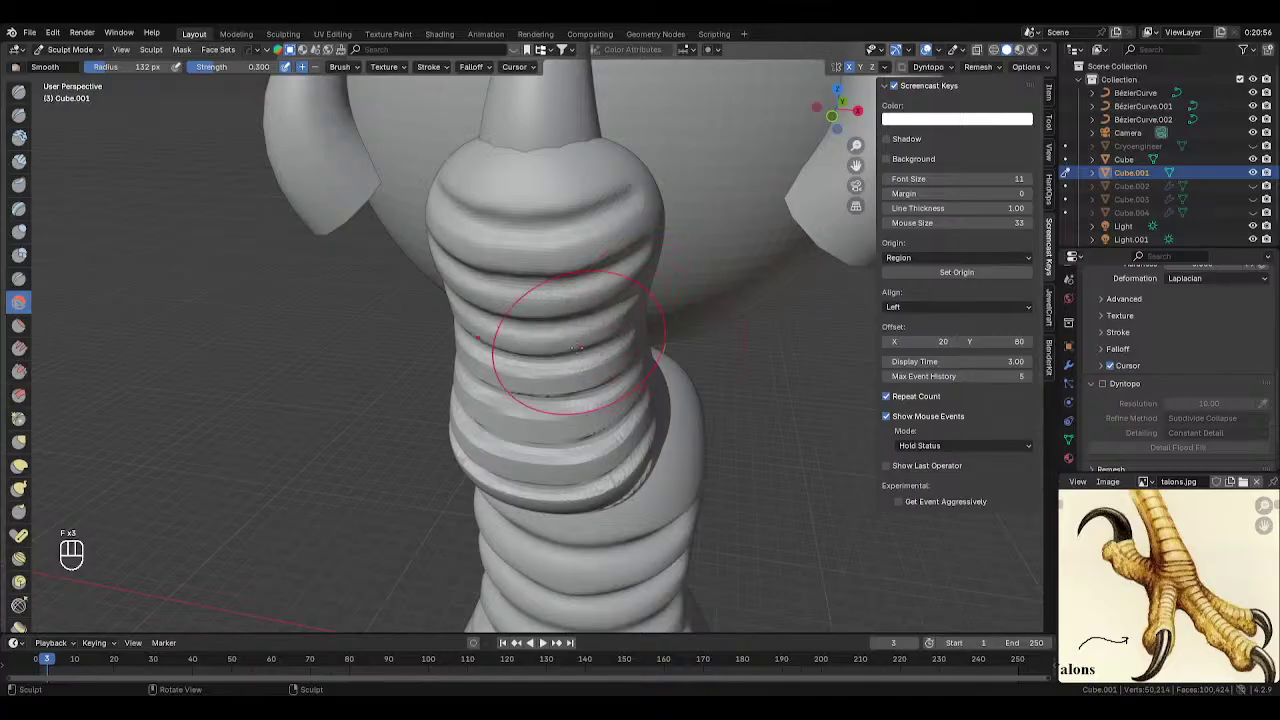
- Smooth the middle and lower skin folds of the front toe from several angles until their edges are evenly rounded
middle_drag(522, 337, 528, 292)
mouse_move(530, 292)
mouse_down()
mouse_move(585, 334)
mouse_move(550, 382)
mouse_move(562, 428)
mouse_move(580, 434)
mouse_up()
middle_drag(578, 432, 569, 366)
mouse_move(569, 366)
mouse_down()
mouse_move(658, 365)
mouse_move(590, 448)
mouse_up()
middle_drag(590, 448, 640, 425)
mouse_move(620, 428)
mouse_down()
mouse_move(700, 390)
mouse_move(612, 393)
mouse_up()
mouse_move(671, 337)
middle_down()
mouse_move(560, 366)
mouse_move(576, 372)
mouse_move(594, 345)
middle_up()
drag(594, 338, 585, 224)
middle_drag(585, 224, 233, 285)
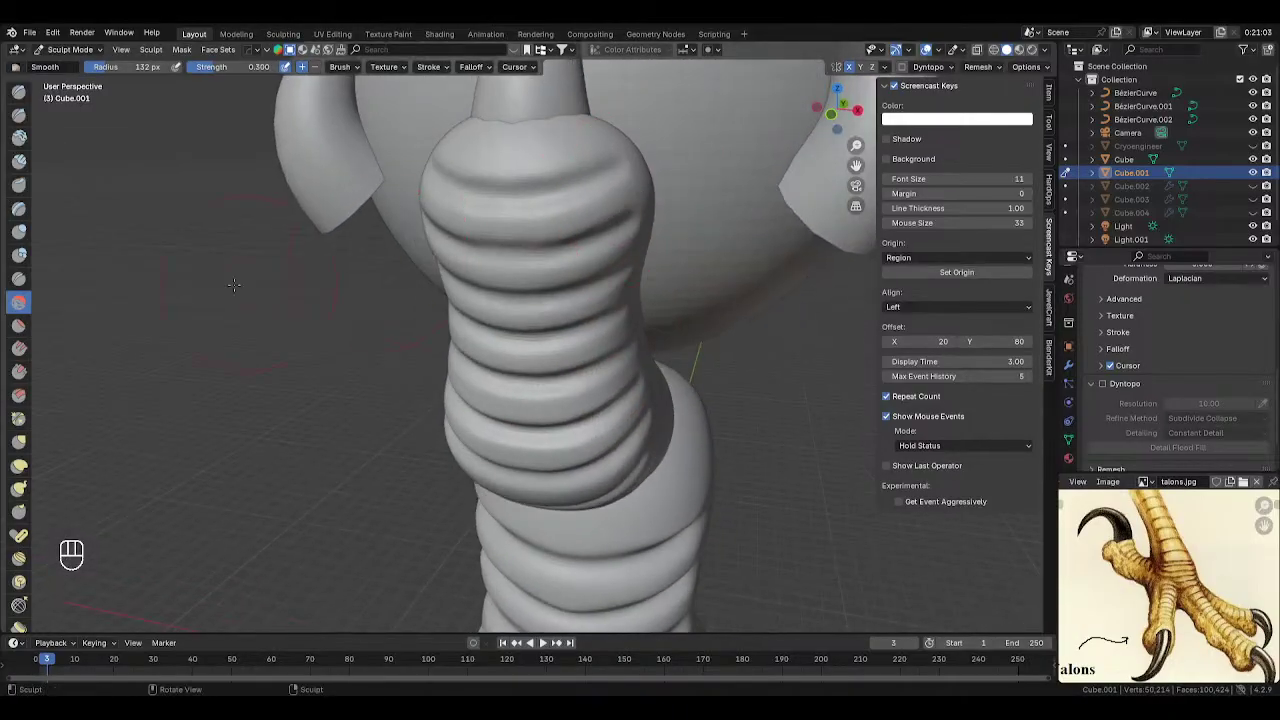
- Sharpen the grooves between the front toe's upper skin folds with the Crease brush at a 35 px radius
click(19, 279)
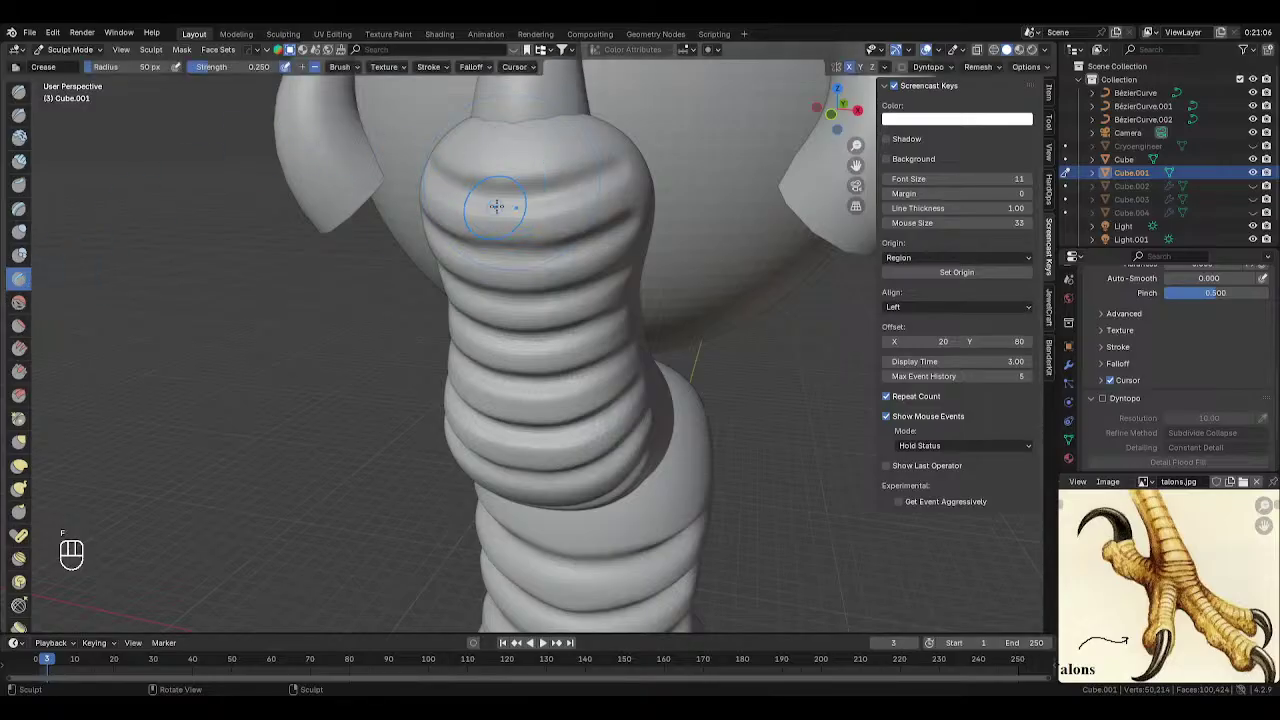
middle_drag(500, 214, 586, 194)
click(429, 66)
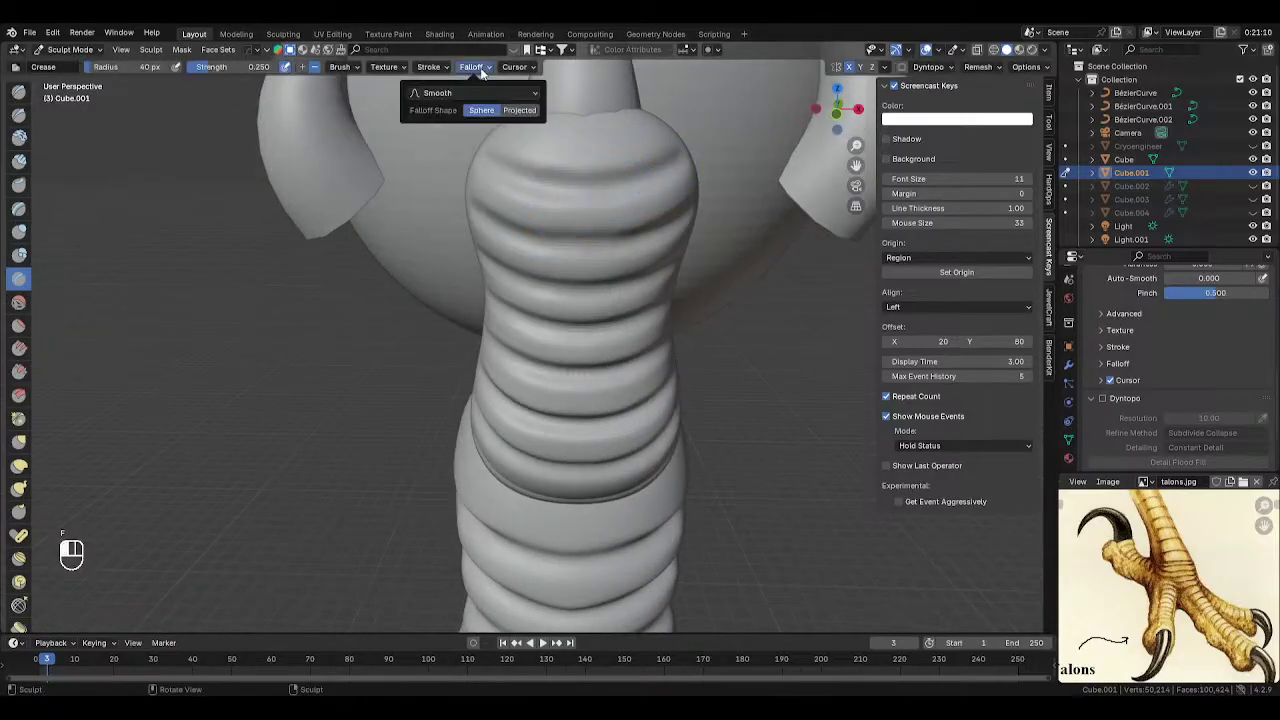
click(425, 66)
key(f)
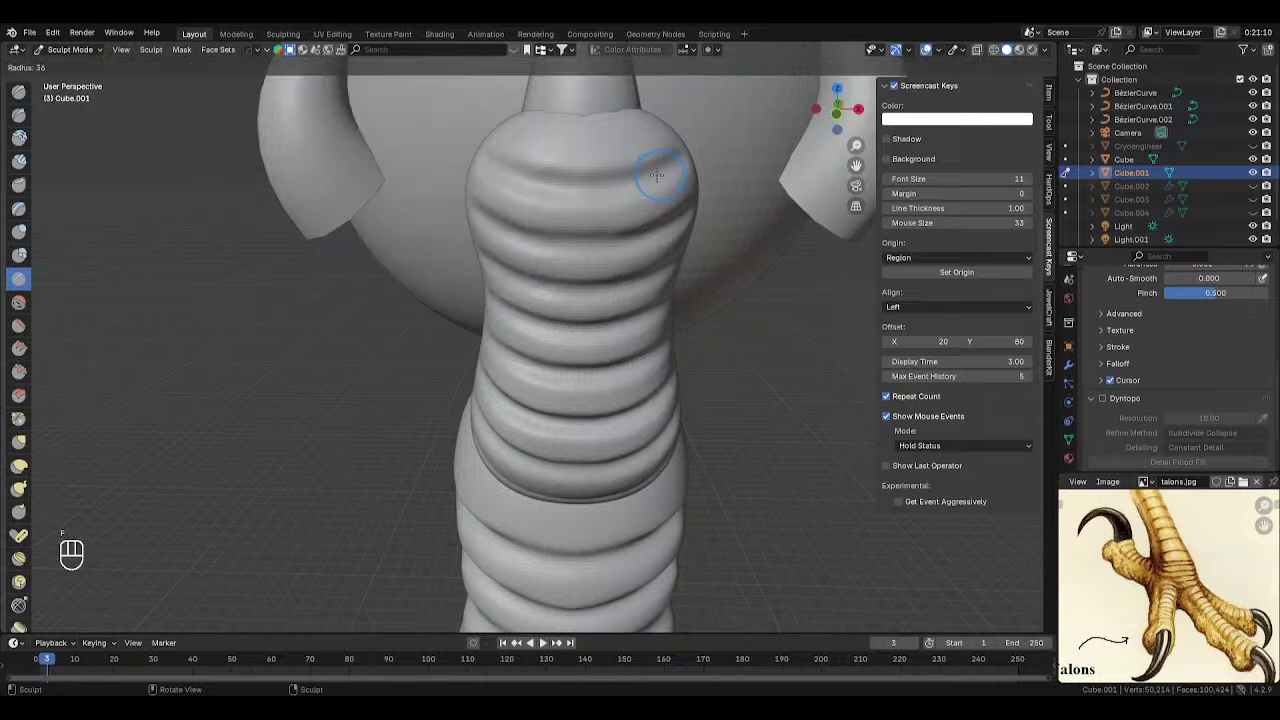
click(539, 190)
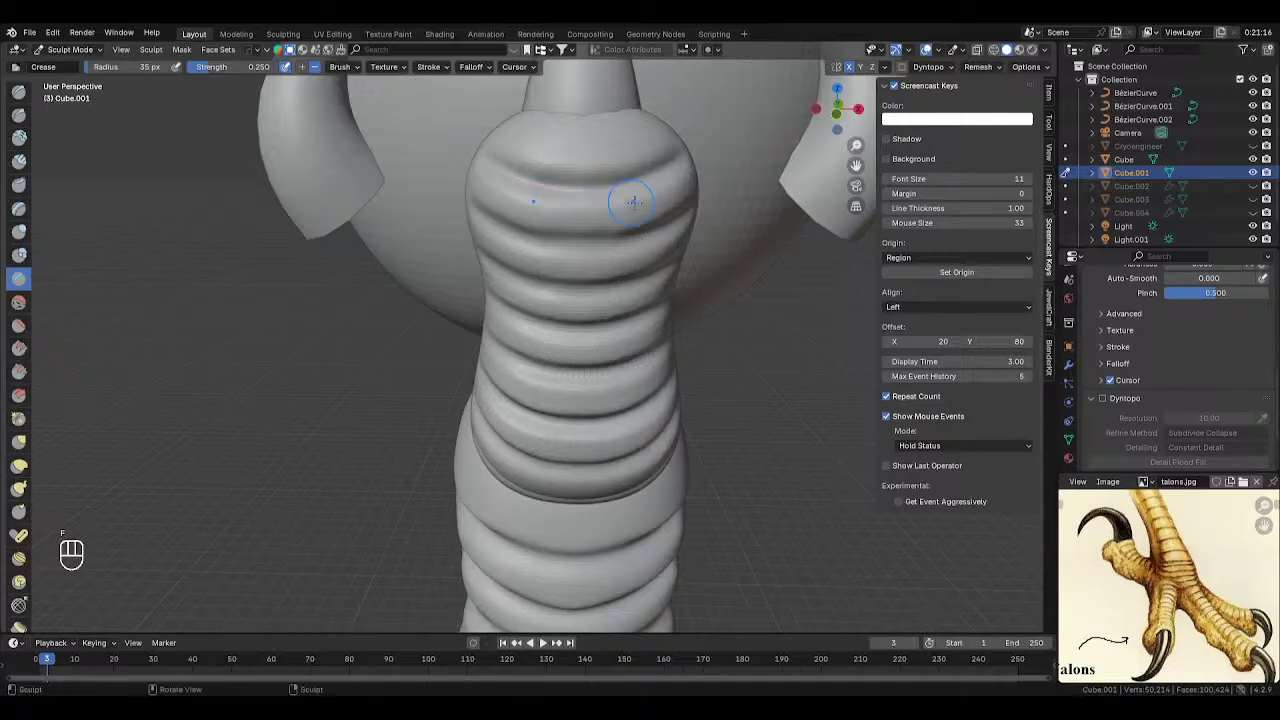
middle_drag(629, 194, 632, 174)
drag(646, 183, 580, 224)
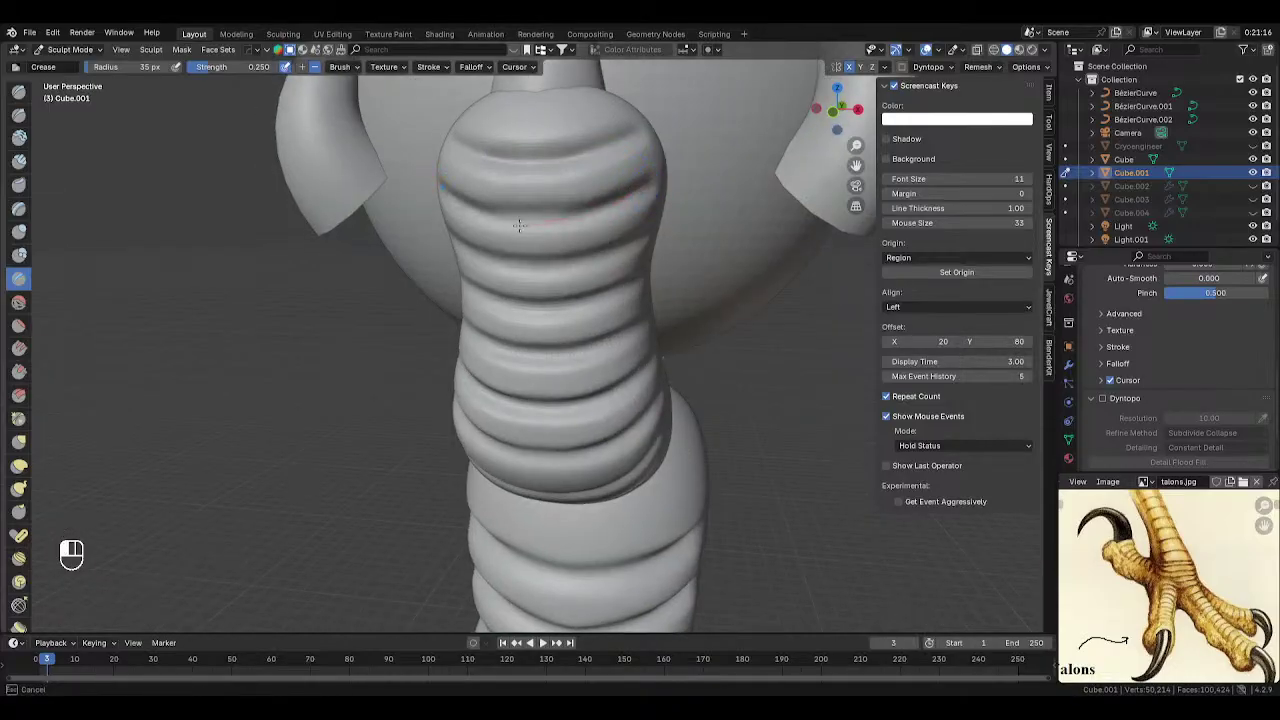
drag(481, 218, 470, 214)
- Crease the grooves across the front toe's middle section, and switch to the Smooth brush at a 57 px radius
mouse_move(353, 121)
middle_down()
mouse_move(543, 194)
mouse_move(640, 182)
middle_up()
mouse_move(640, 182)
mouse_down()
mouse_move(563, 204)
mouse_move(607, 233)
mouse_up()
drag(522, 249, 528, 241)
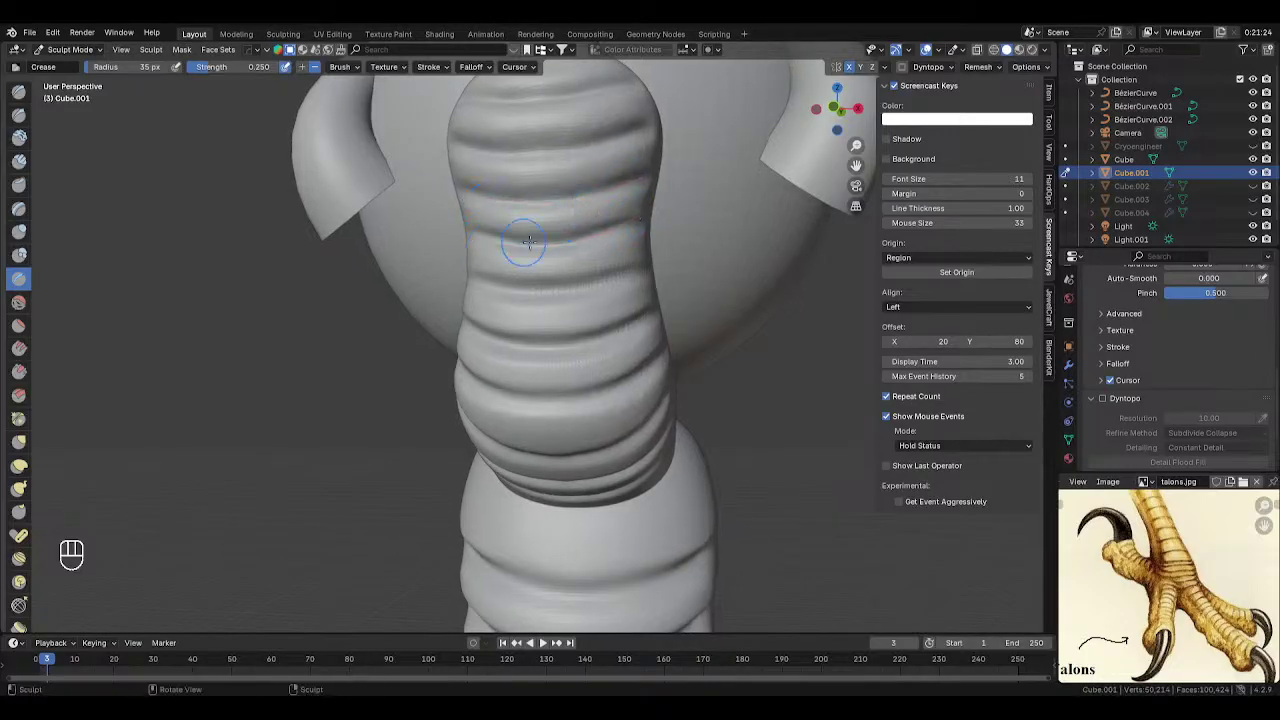
drag(636, 264, 545, 306)
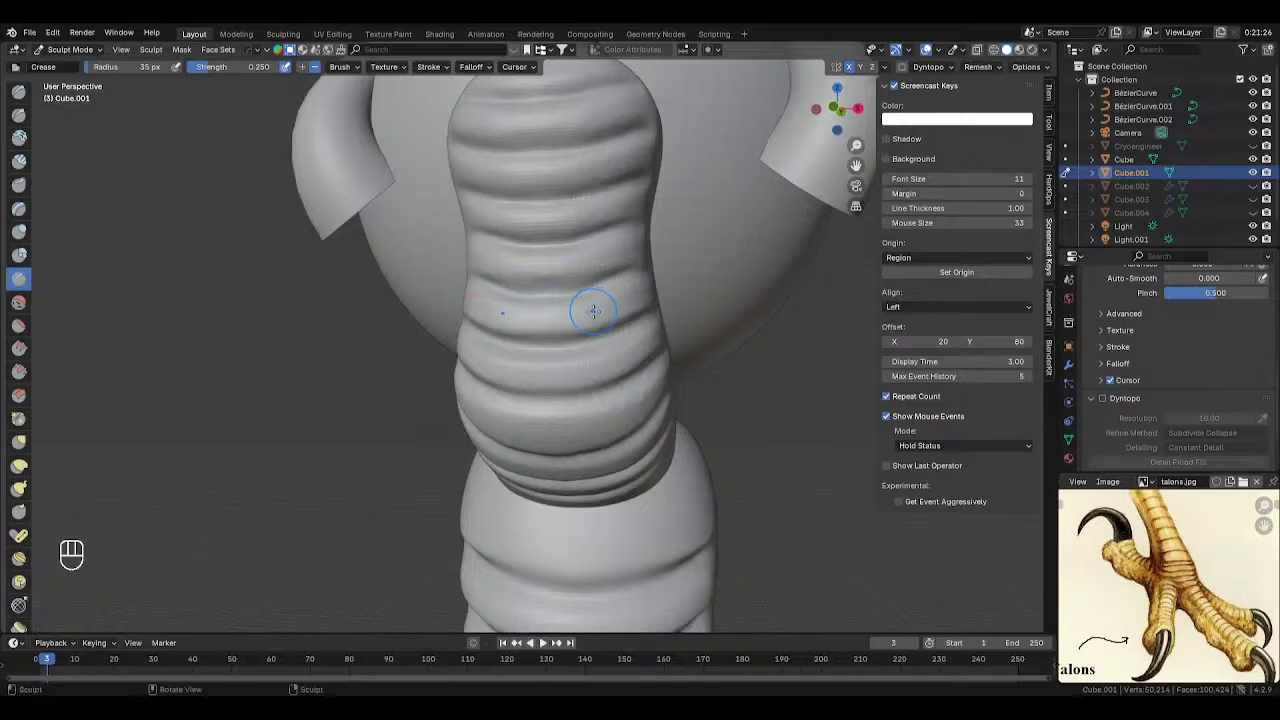
key(s)
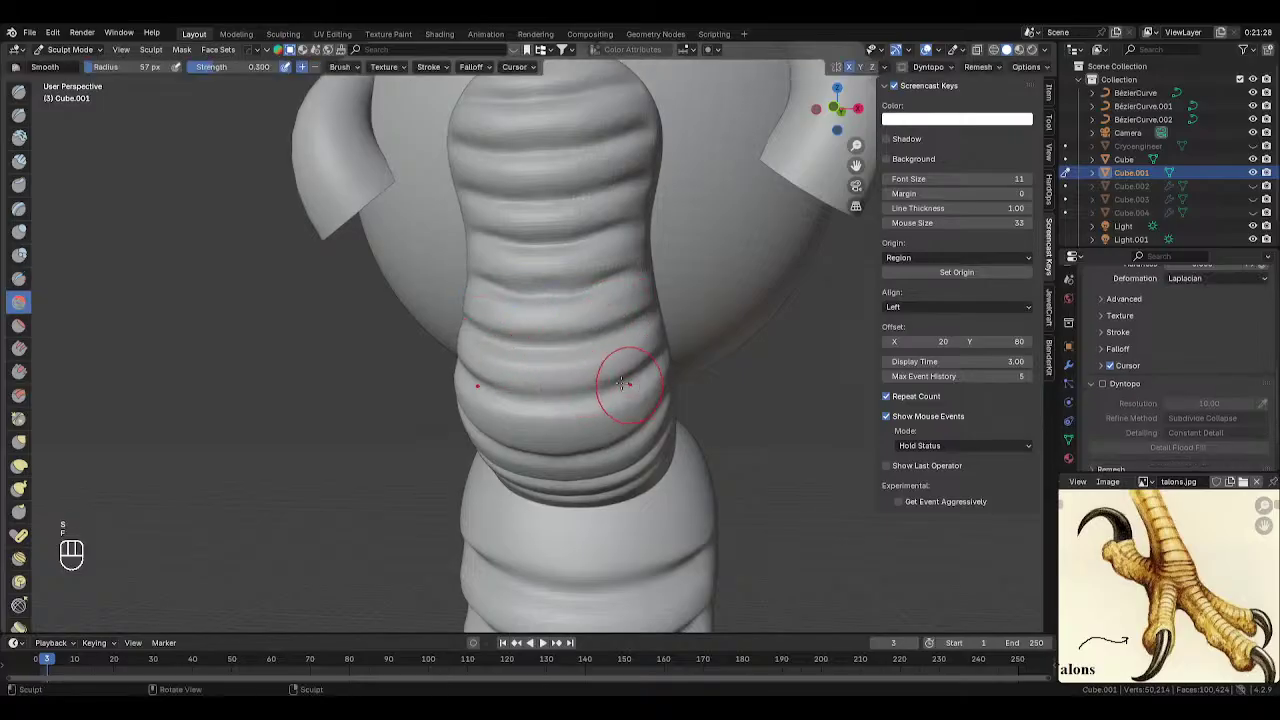
middle_drag(634, 380, 514, 343)
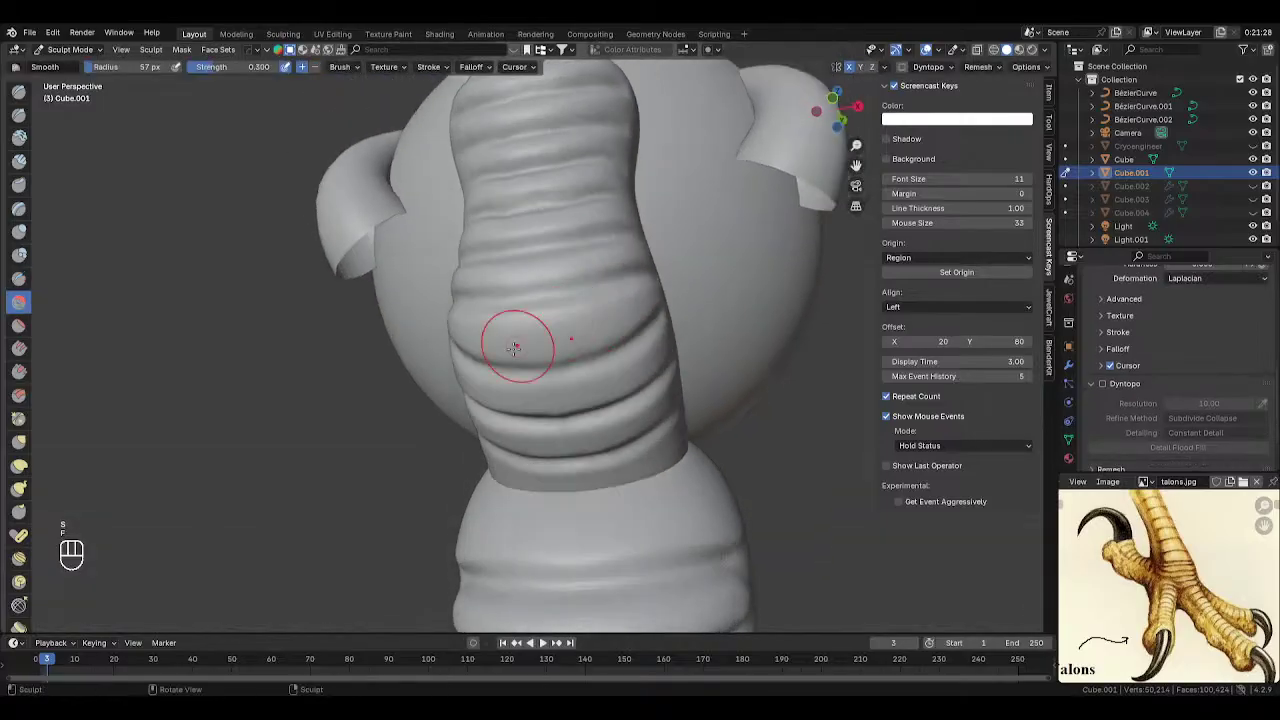
- Deepen the grooves across the front toe's middle section with the Crease brush at a 36 px radius
click(19, 279)
middle_drag(471, 171, 591, 266)
key(f)
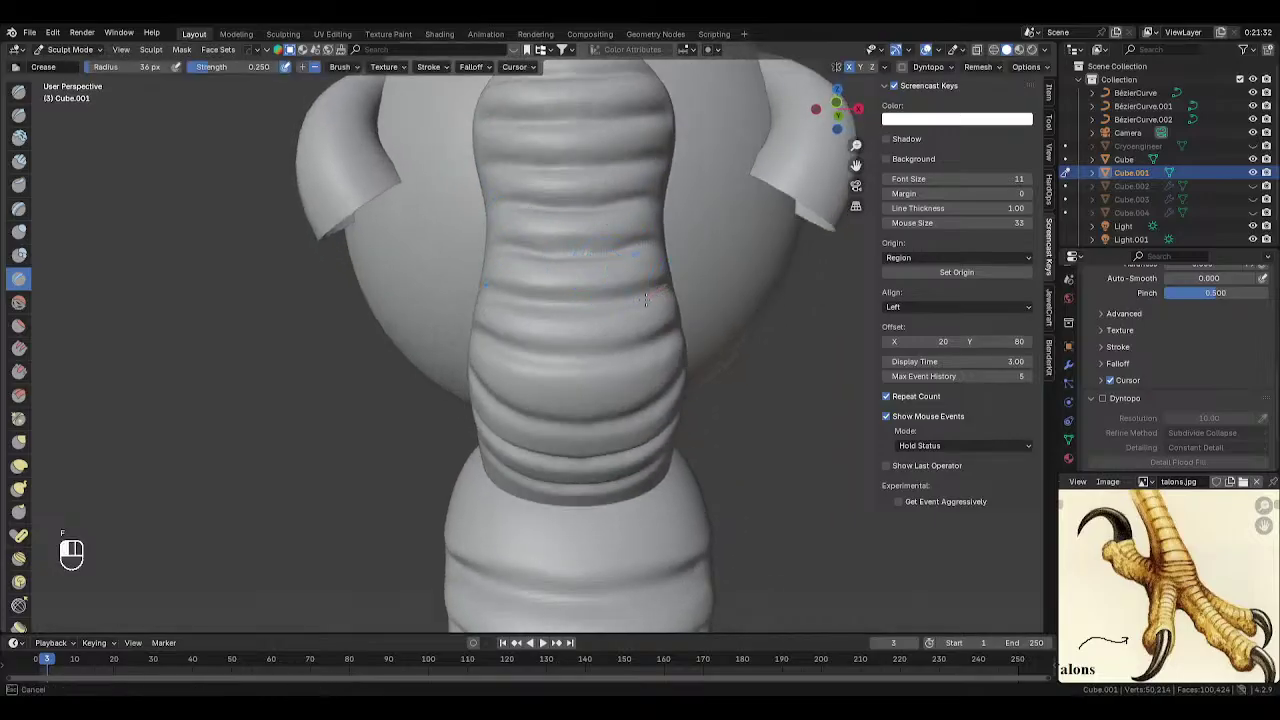
drag(551, 316, 484, 290)
key(f)
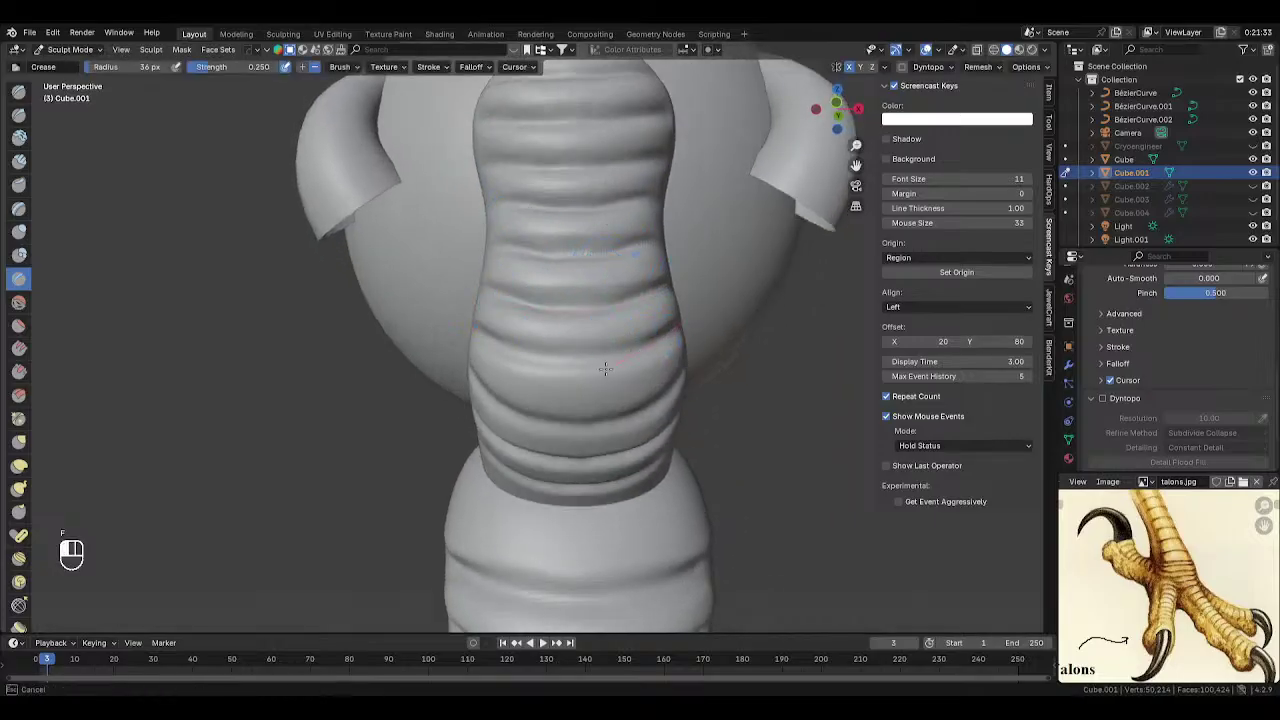
- Crease the lower grooves near the front toe's base across their full width, working from below
middle_drag(514, 364, 605, 317)
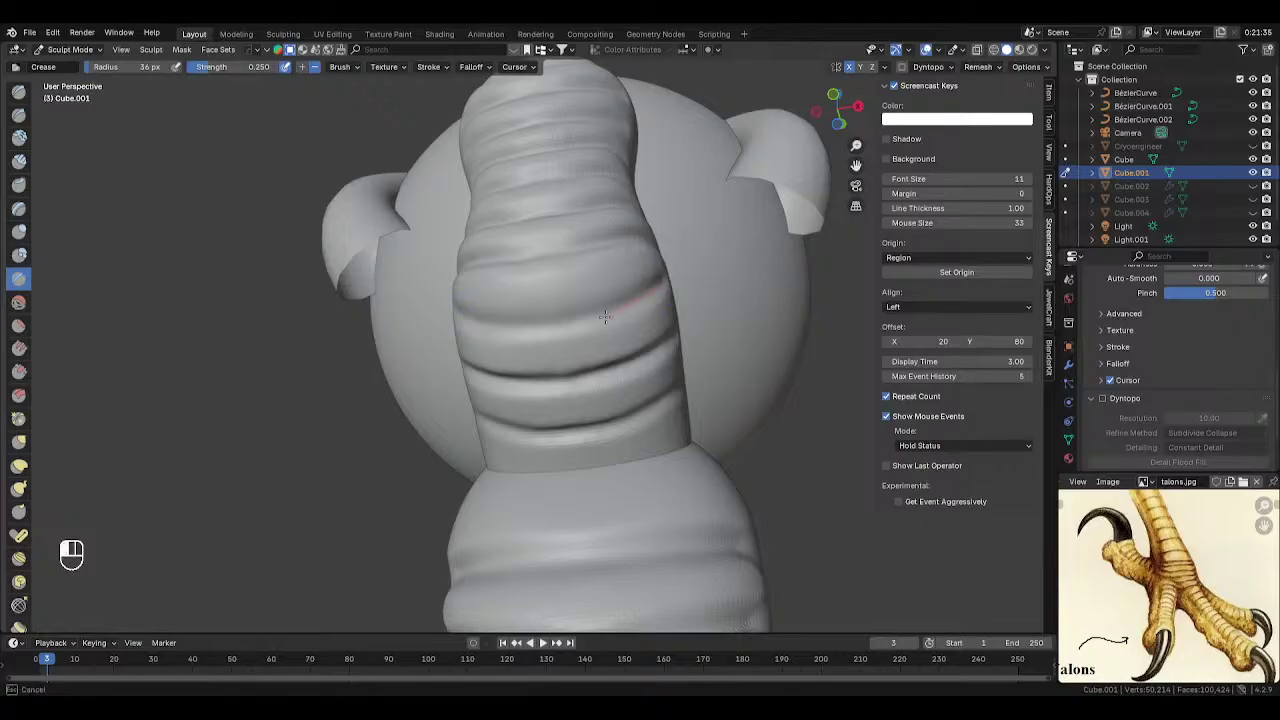
middle_drag(527, 328, 583, 334)
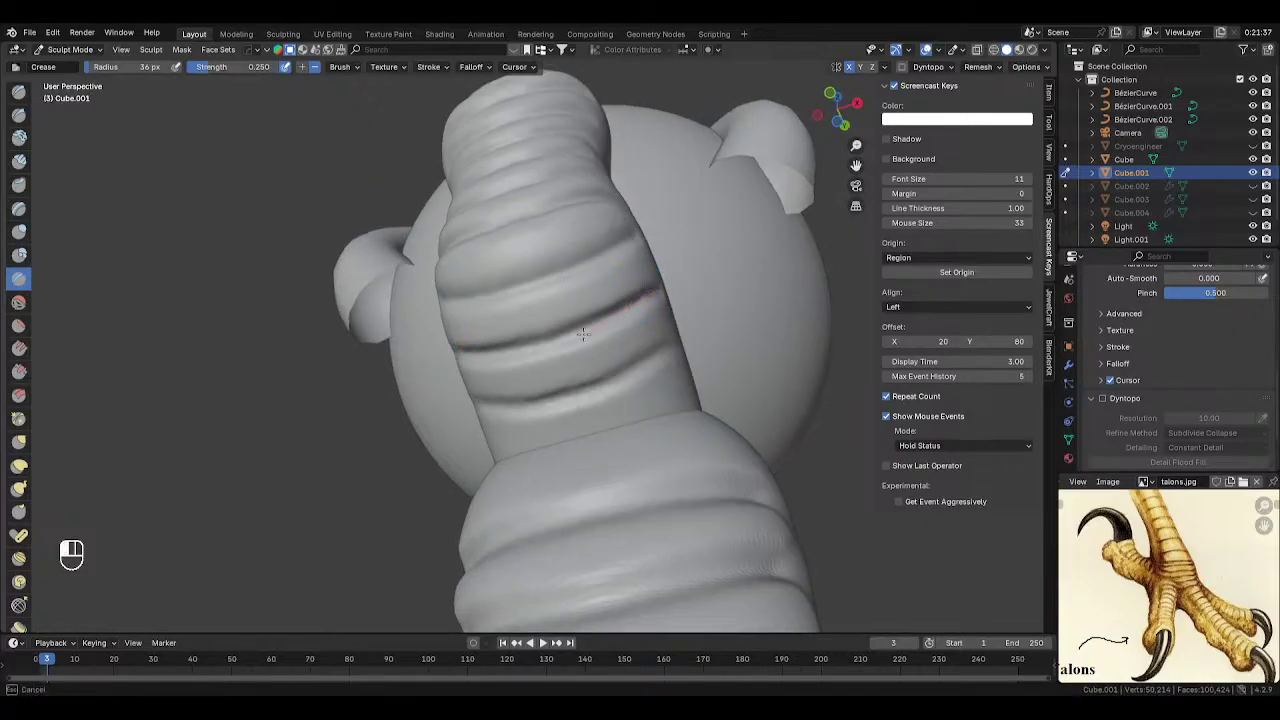
drag(472, 402, 658, 354)
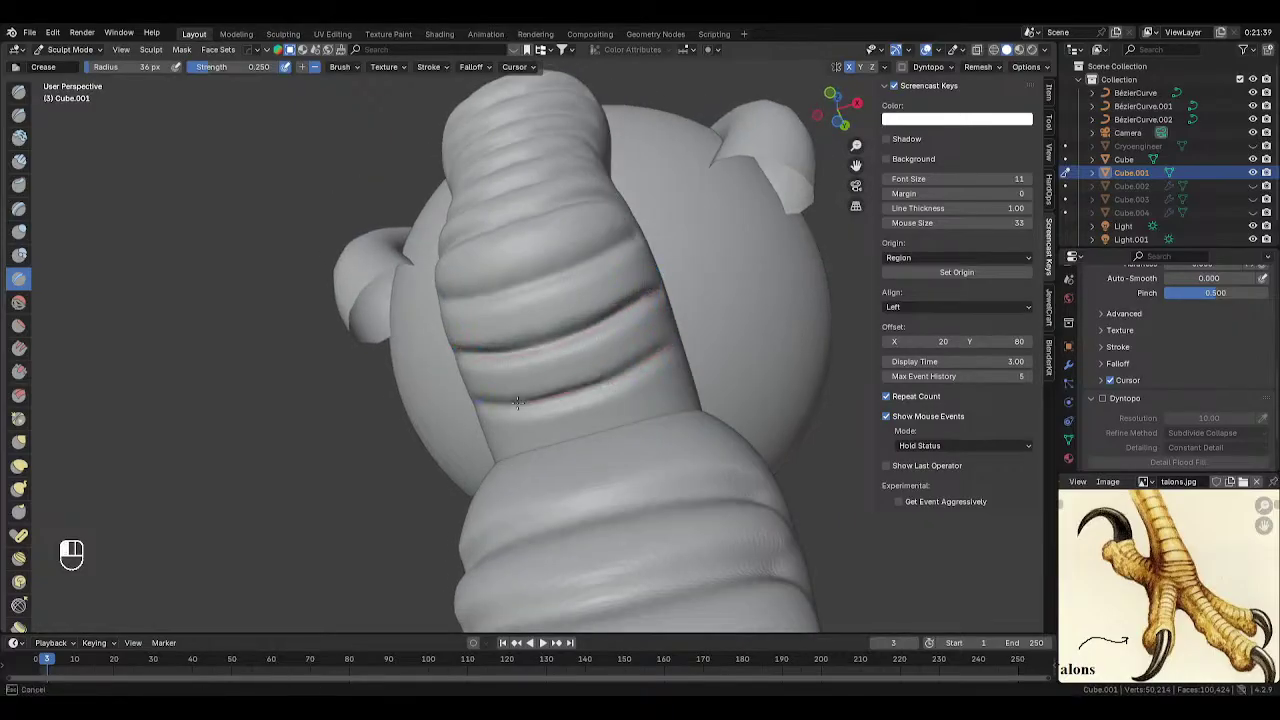
drag(518, 403, 496, 404)
- Sharpen the grooves between the front toe's middle folds, working from the front and slightly below
key(KP_1)
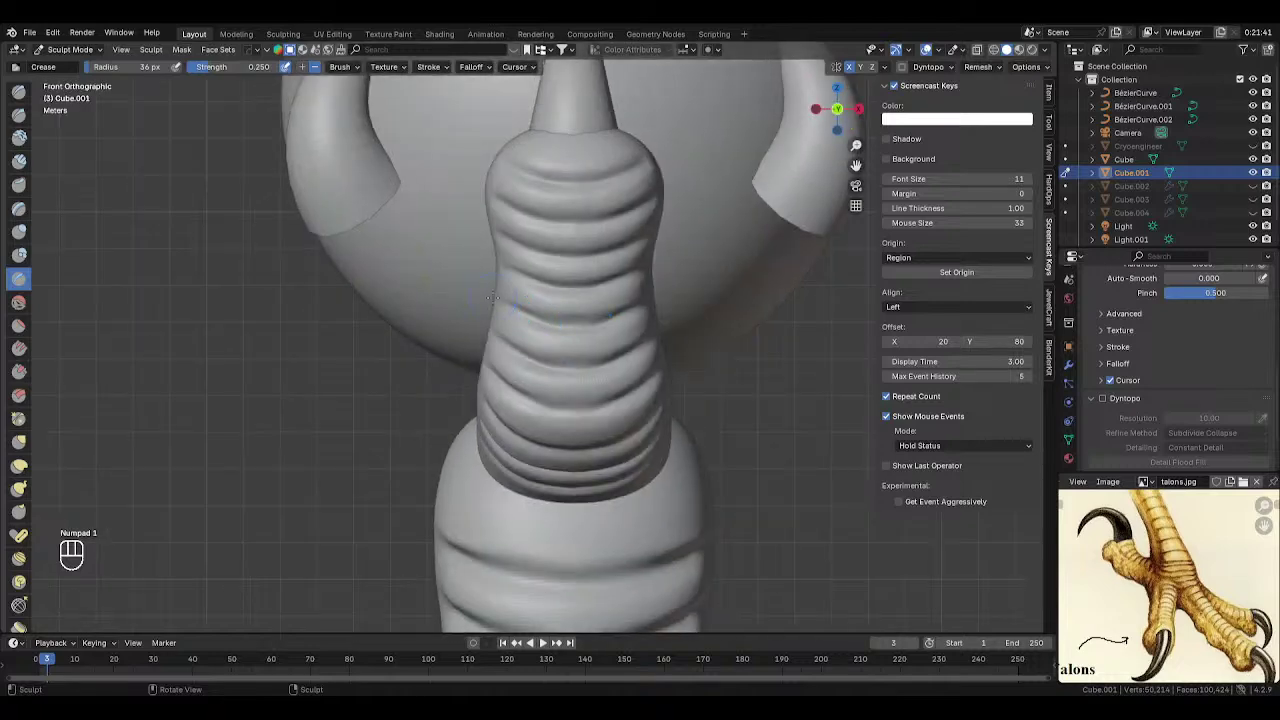
scroll(526, 346, up, 3)
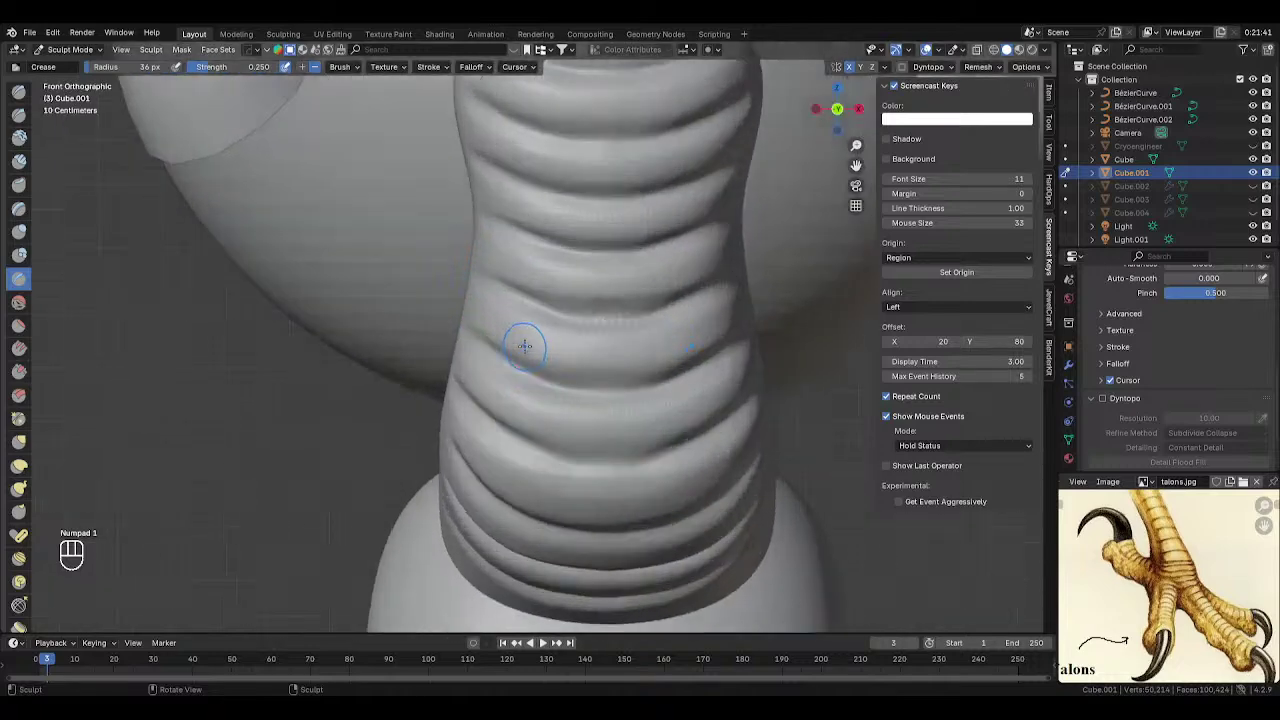
middle_drag(526, 346, 615, 370)
scroll(634, 386, down, 2)
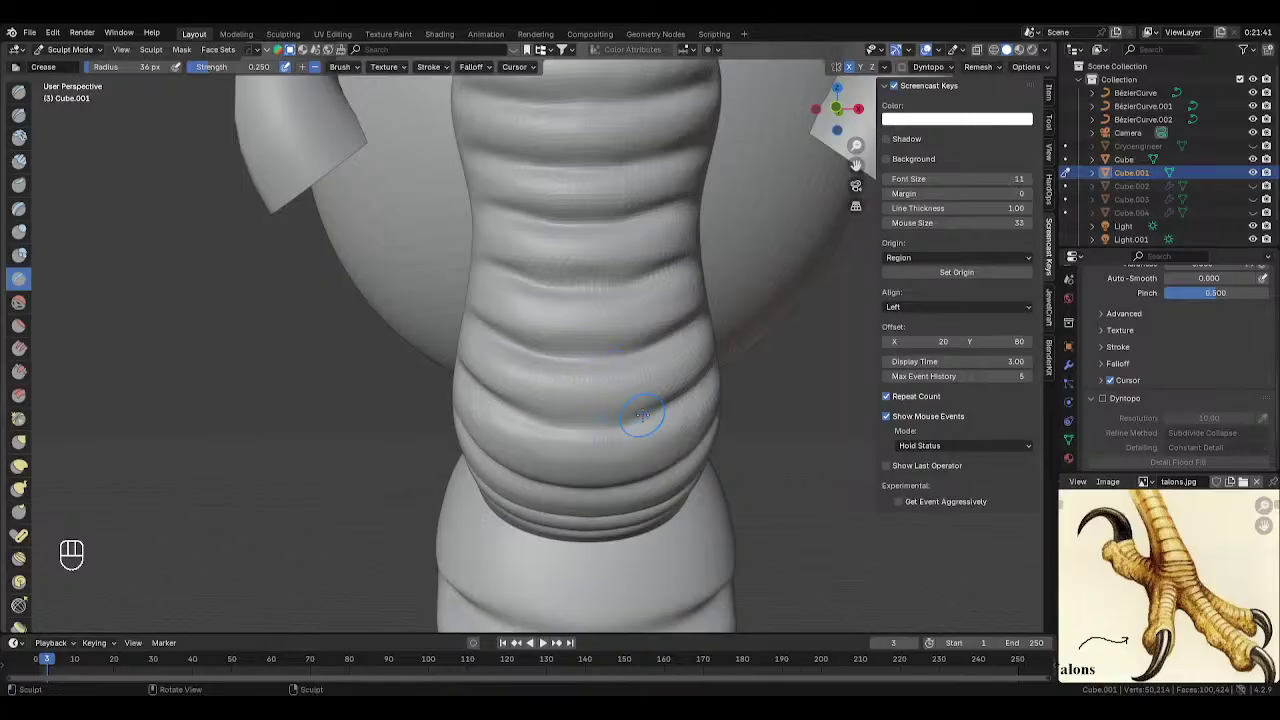
mouse_move(642, 415)
mouse_down()
mouse_move(582, 424)
mouse_move(636, 350)
mouse_move(540, 357)
mouse_up()
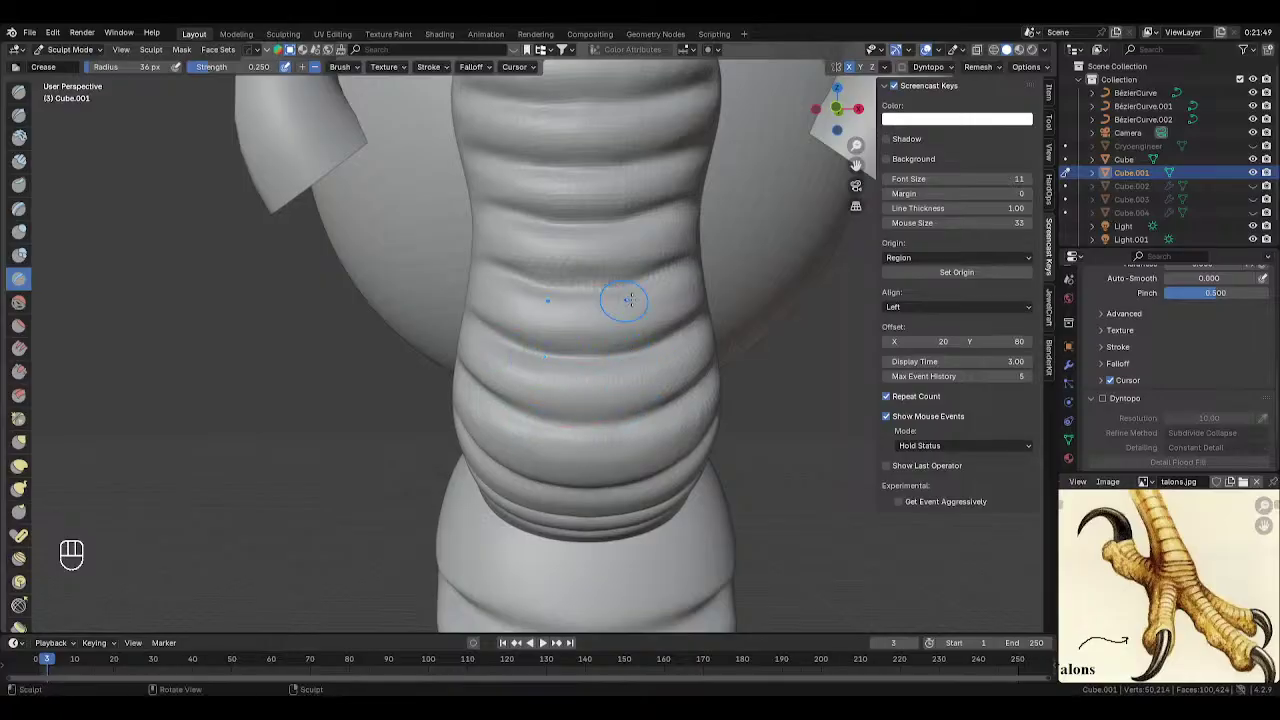
drag(647, 284, 531, 286)
key(KP_1)
mouse_move(594, 317)
mouse_down()
mouse_move(662, 310)
mouse_move(690, 290)
mouse_up()
- Check the front toe's creased folds from the front and side in Object Mode with rendered shading
scroll(690, 300, down, 3)
key(Tab)
key(z)
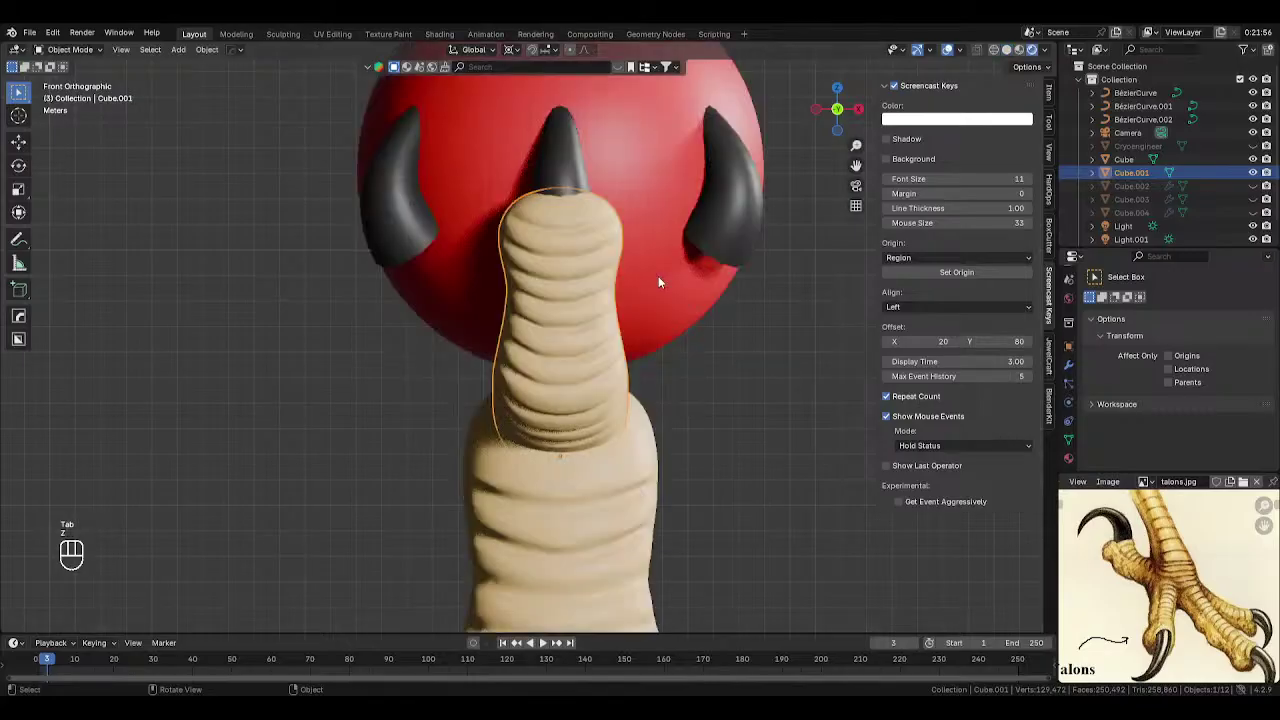
scroll(690, 320, down, 5)
middle_drag(718, 358, 775, 368)
middle_drag(712, 457, 644, 408)
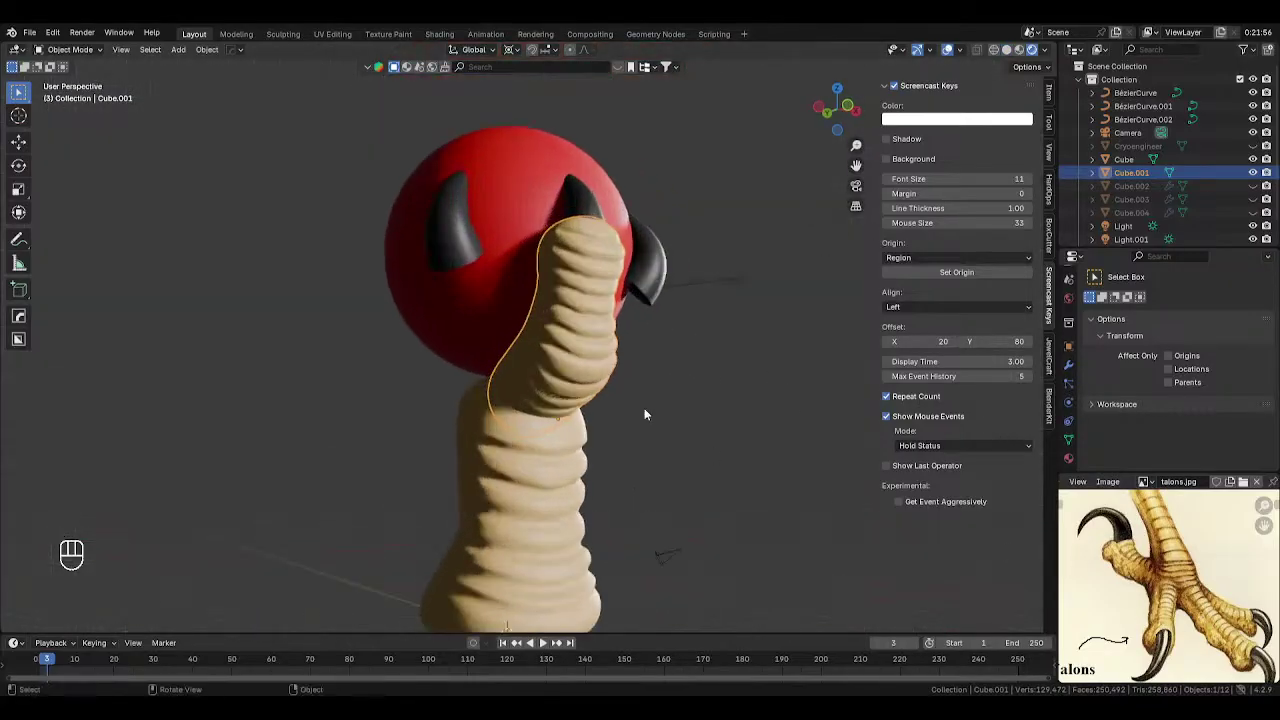
key(KP_1)
scroll(564, 272, up, 4)
- Return the front toe to Sculpt Mode with solid shading and touch up its middle grooves with the Crease brush
key(Tab)
click(554, 312)
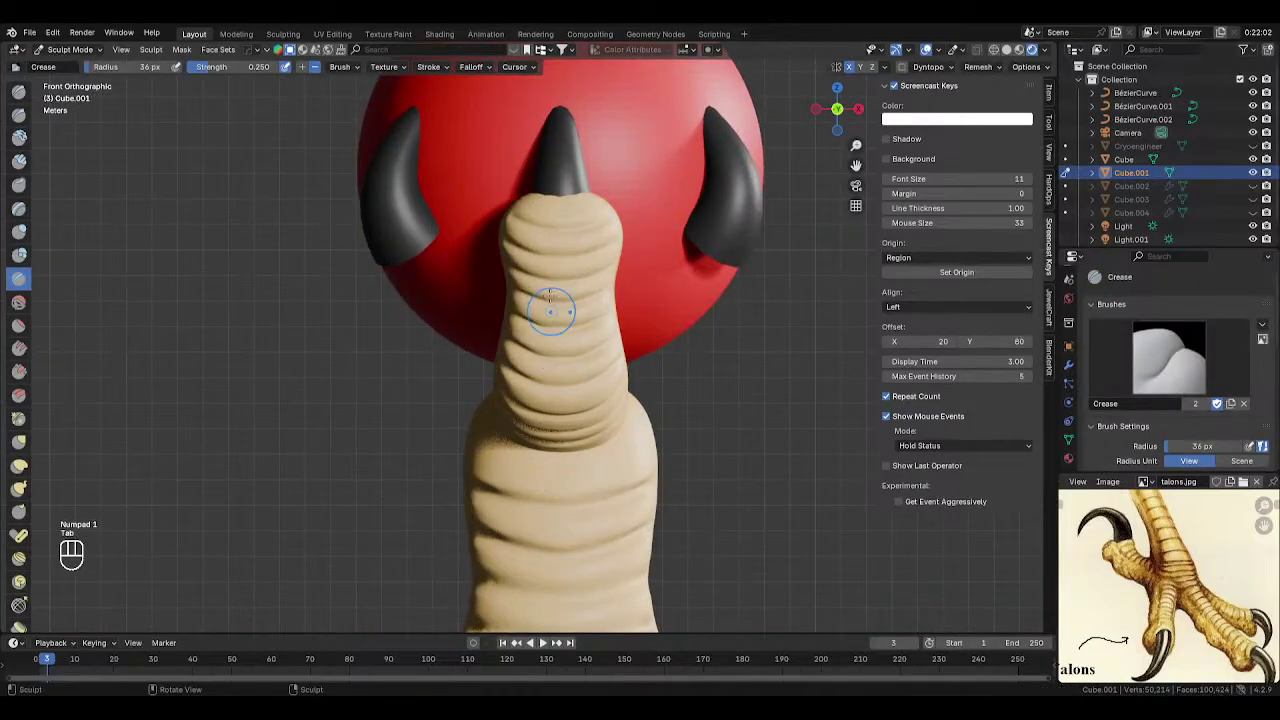
scroll(540, 320, up, 4)
key(z)
click(648, 260)
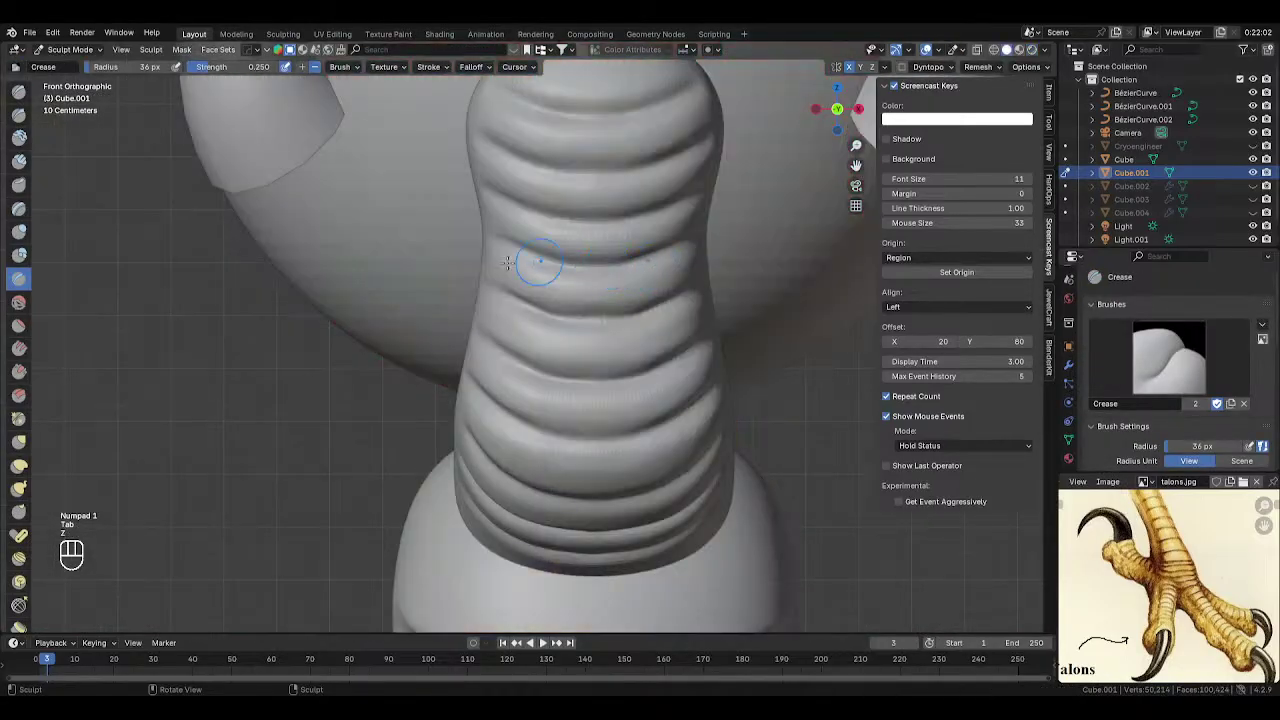
- Flatten the front toe's middle folds with the Scrape/Peaks brush at a 49 px radius and undo the last stroke
click(18, 371)
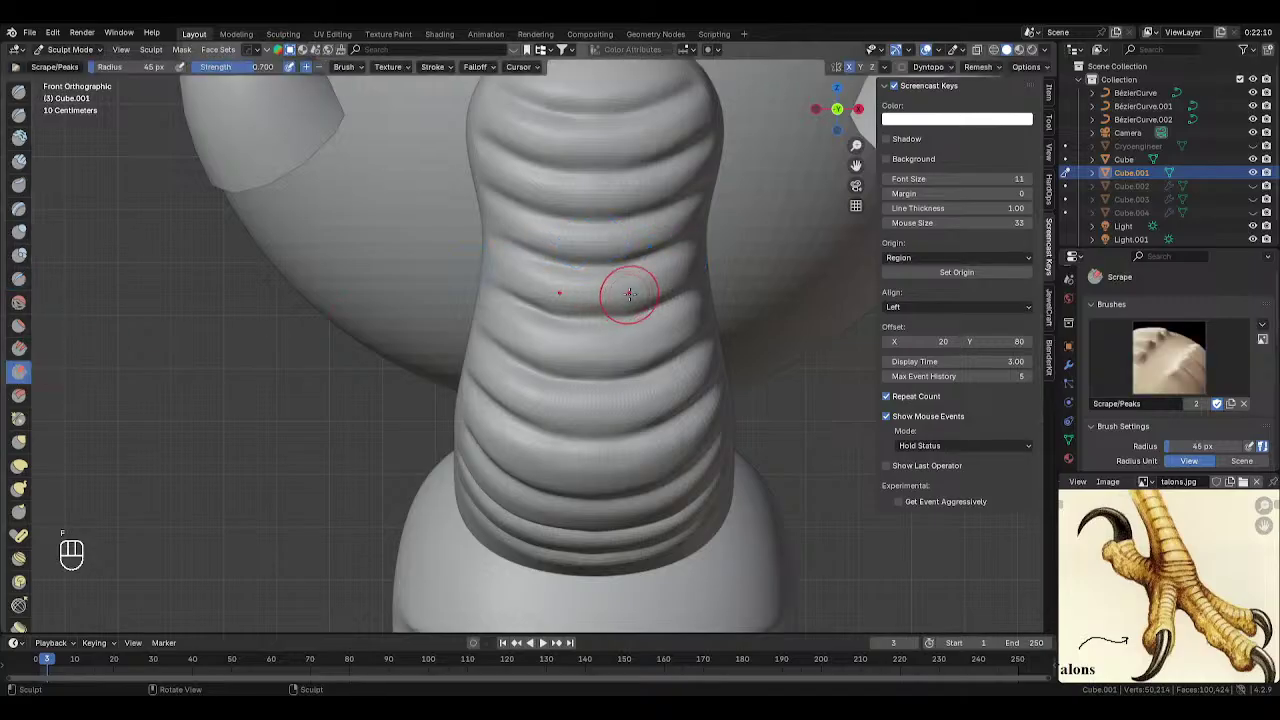
key(f)
click(586, 290)
key(f)
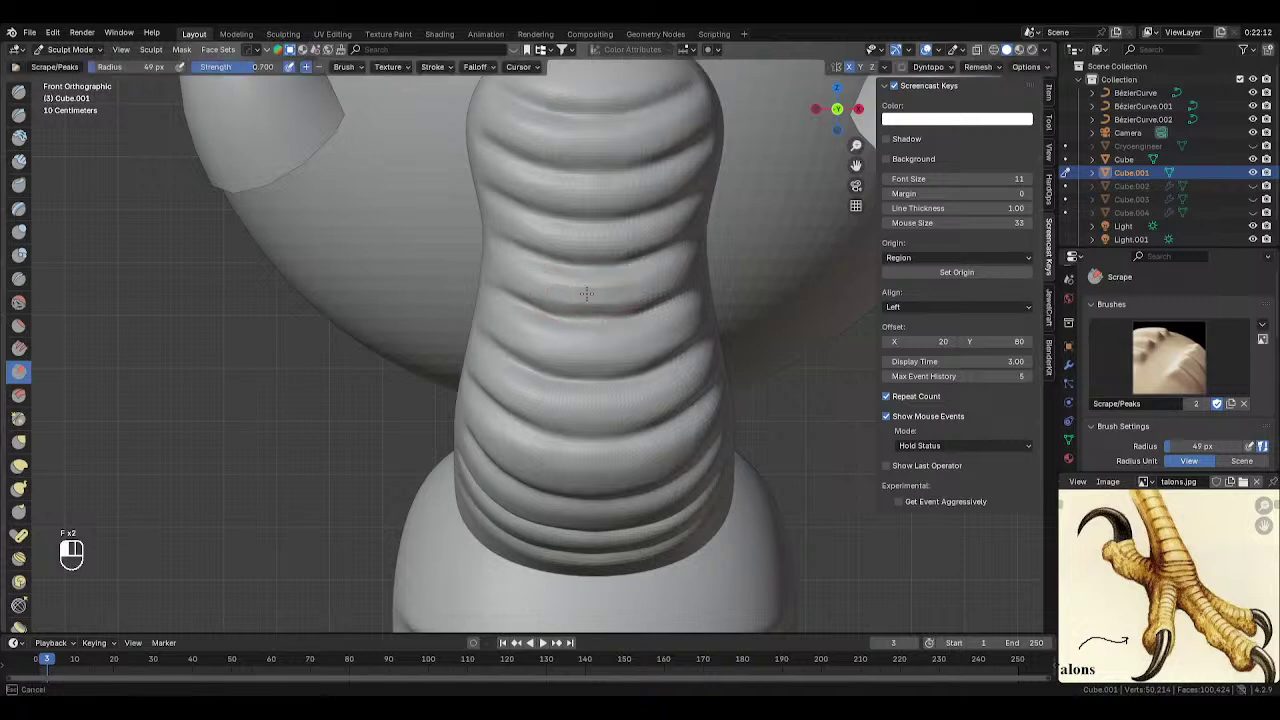
click(513, 226)
drag(692, 168, 572, 194)
key(ctrl+z)
- Set the Scrape/Peaks brush radius to 62 px and flatten the front toe's folds from the upper to the lower section
key(f)
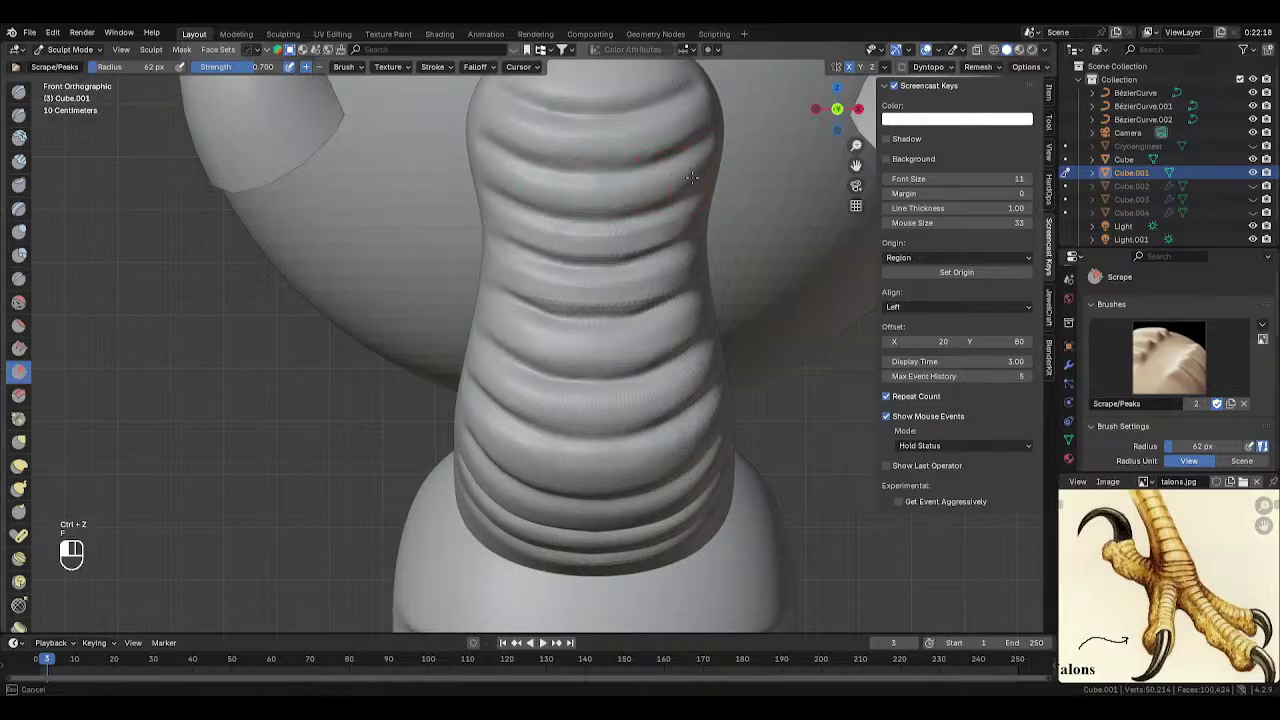
click(612, 197)
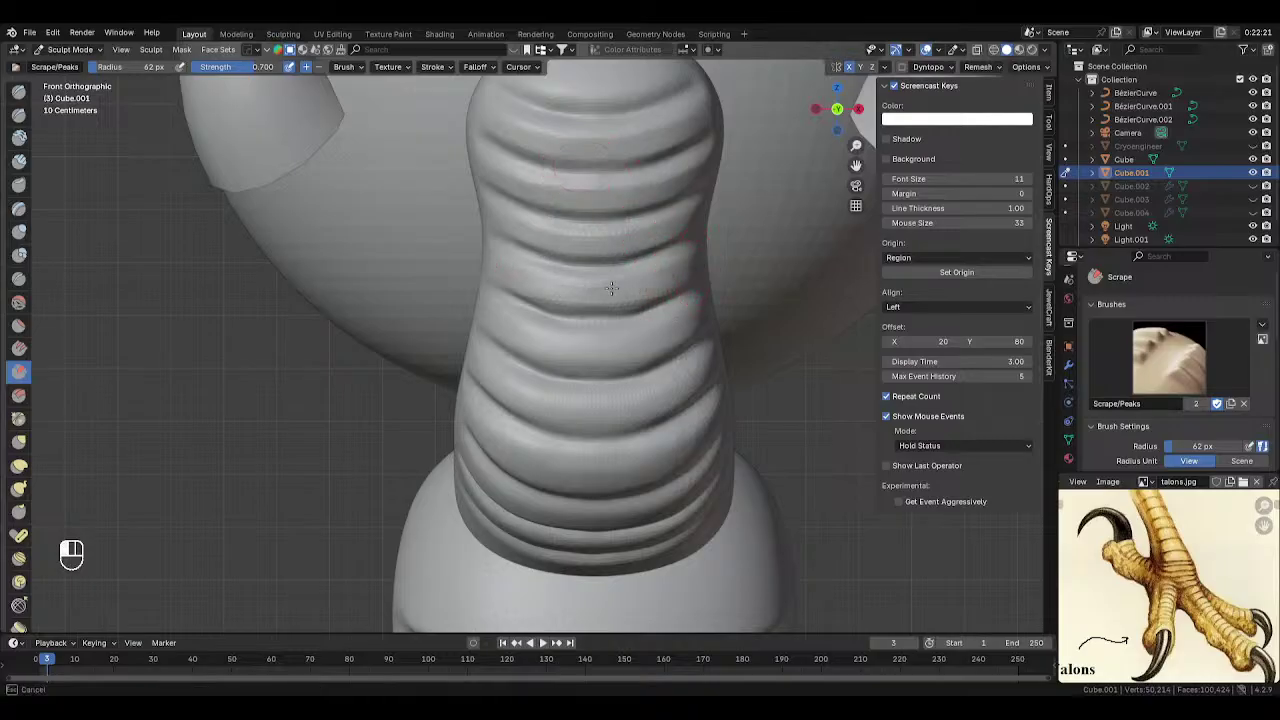
key(f)
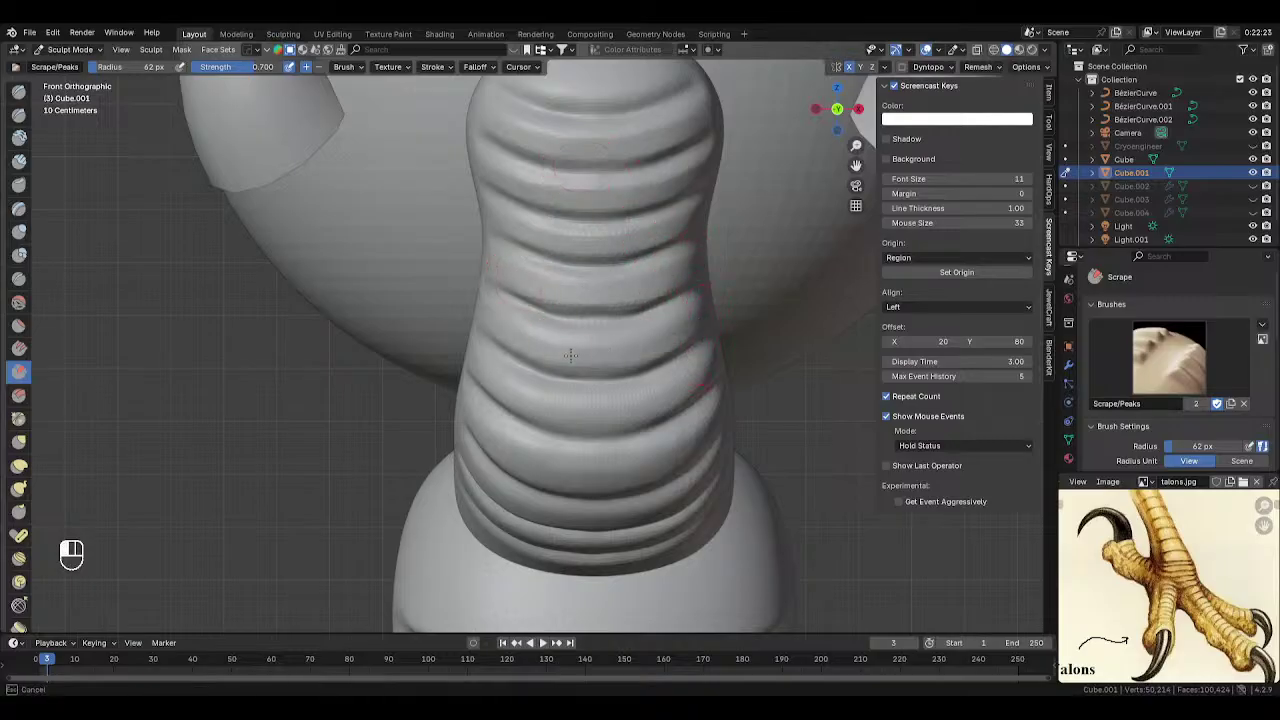
drag(613, 411, 580, 406)
- Examine the scraped folds of the whole claw from the side in rendered shading, and return to solid shading
scroll(650, 415, down, 3)
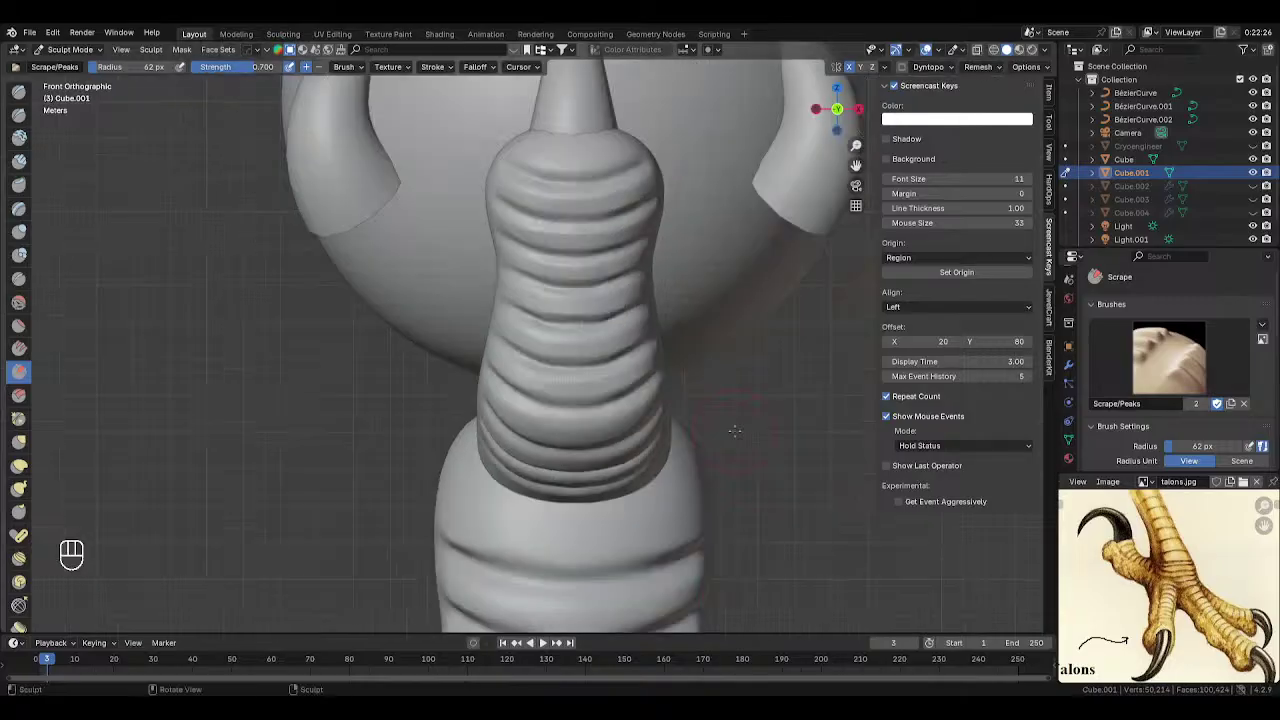
key(z)
click(737, 287)
scroll(732, 310, down, 3)
middle_drag(724, 328, 704, 341)
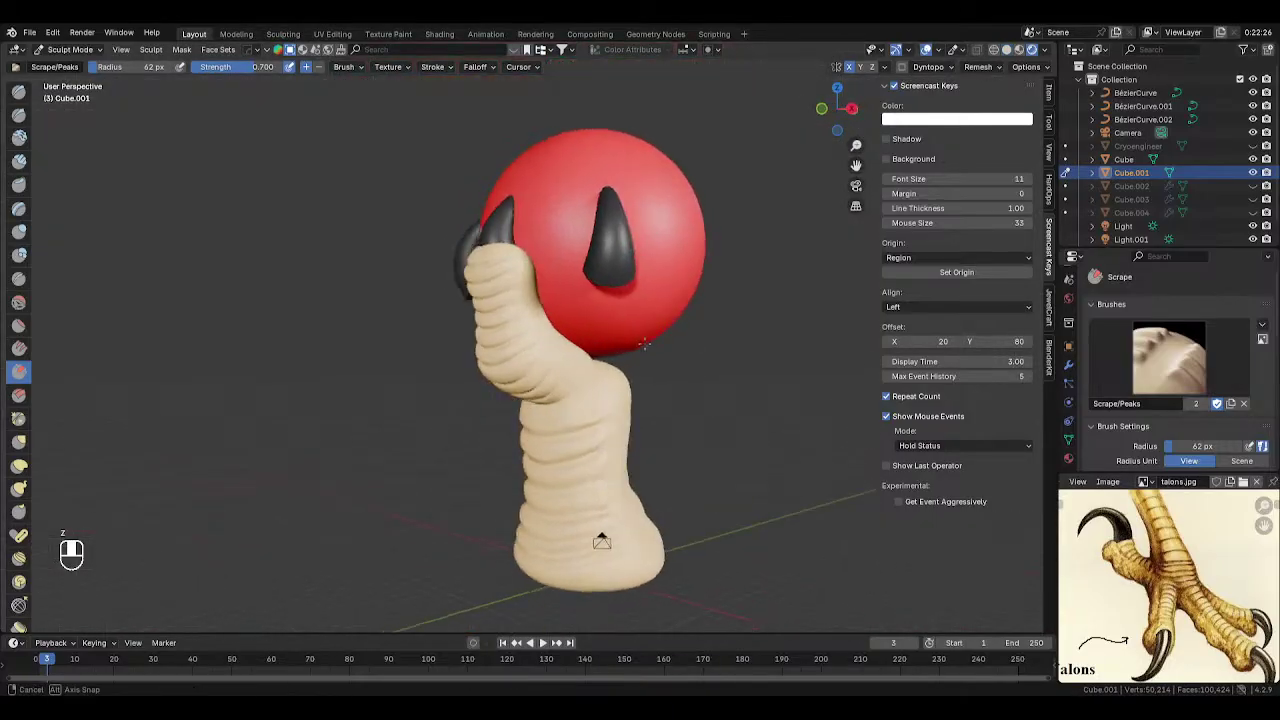
key(z)
click(750, 353)
- Flatten the outer edges and centres of the front toe's middle folds with the Scrape/Peaks brush at 43 px and 61 px radii
key(KP_1)
scroll(709, 361, up, 4)
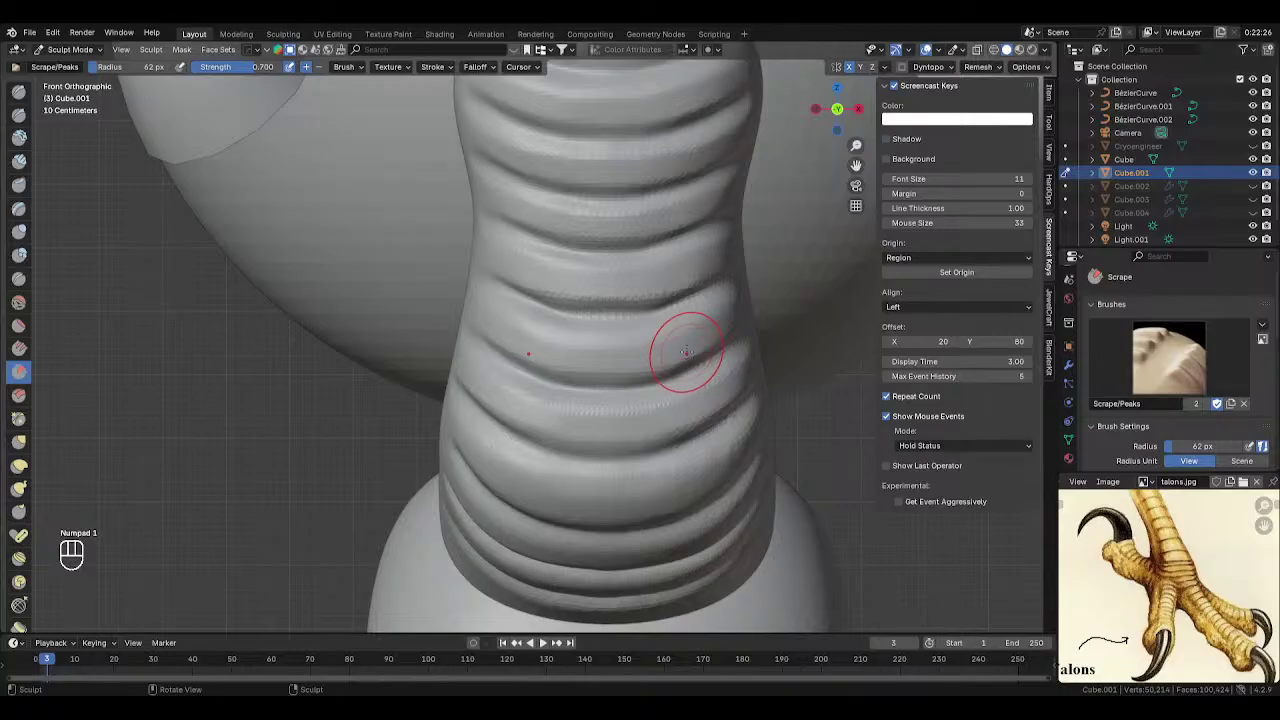
key(f)
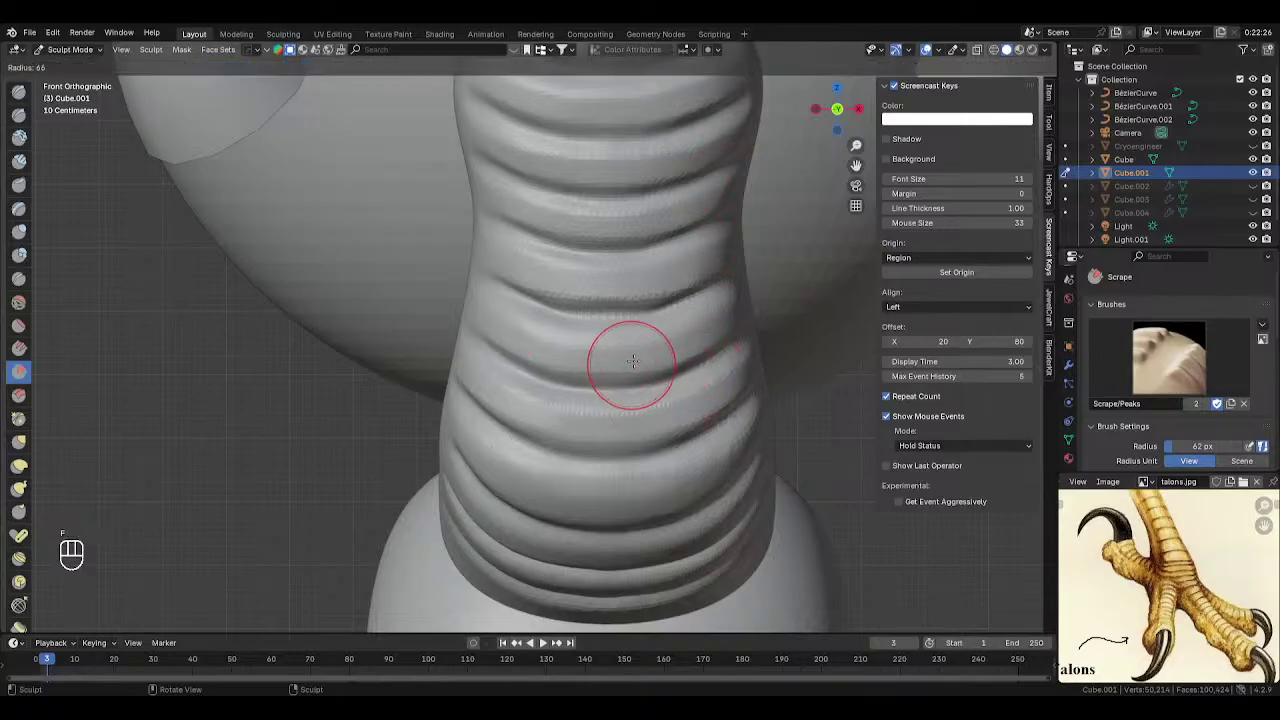
key(f)
click(656, 356)
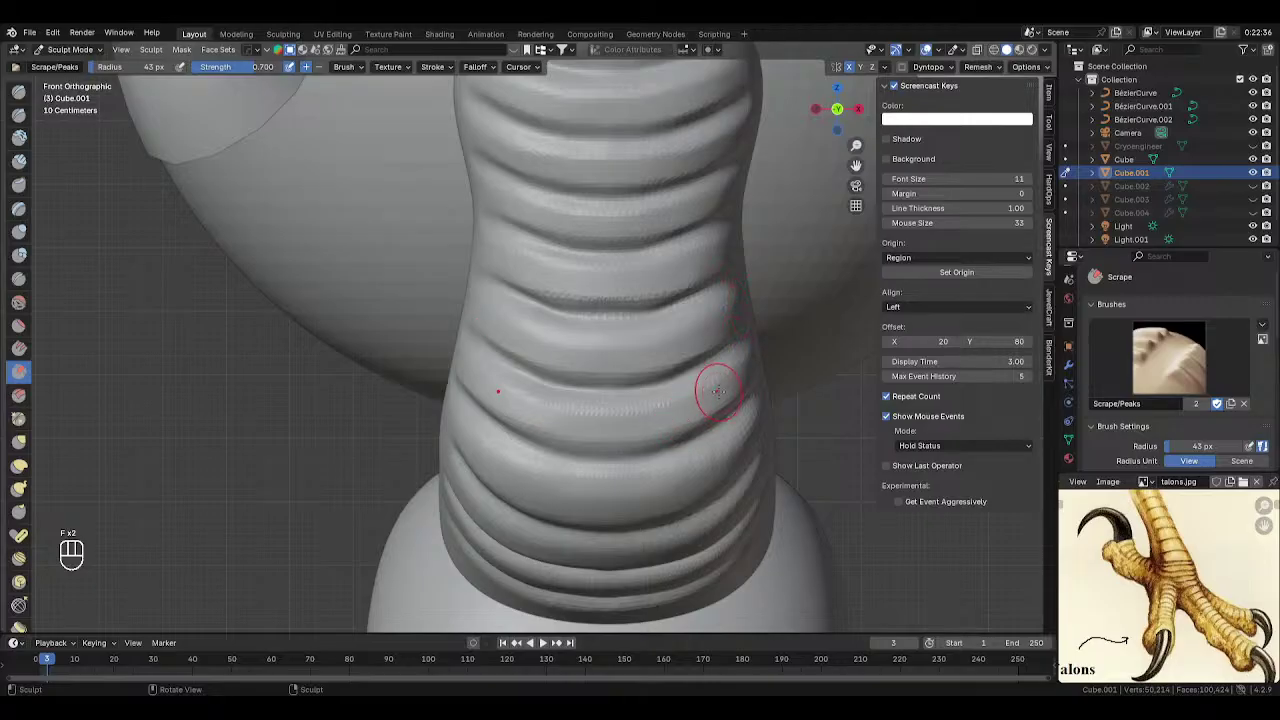
key(f)
click(634, 432)
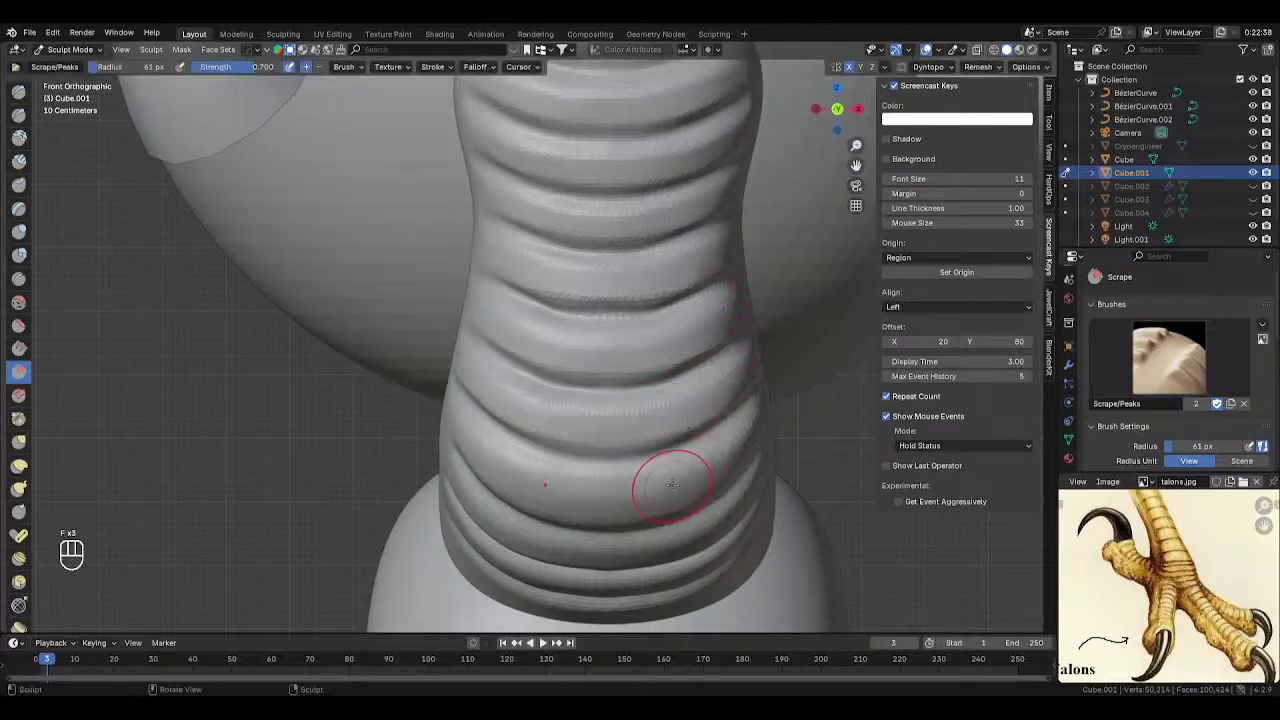
- Scrape the front toe's middle and lower folds from below with the Scrape/Peaks brush at a 104 px radius
middle_drag(672, 485, 657, 400)
key(f)
click(742, 333)
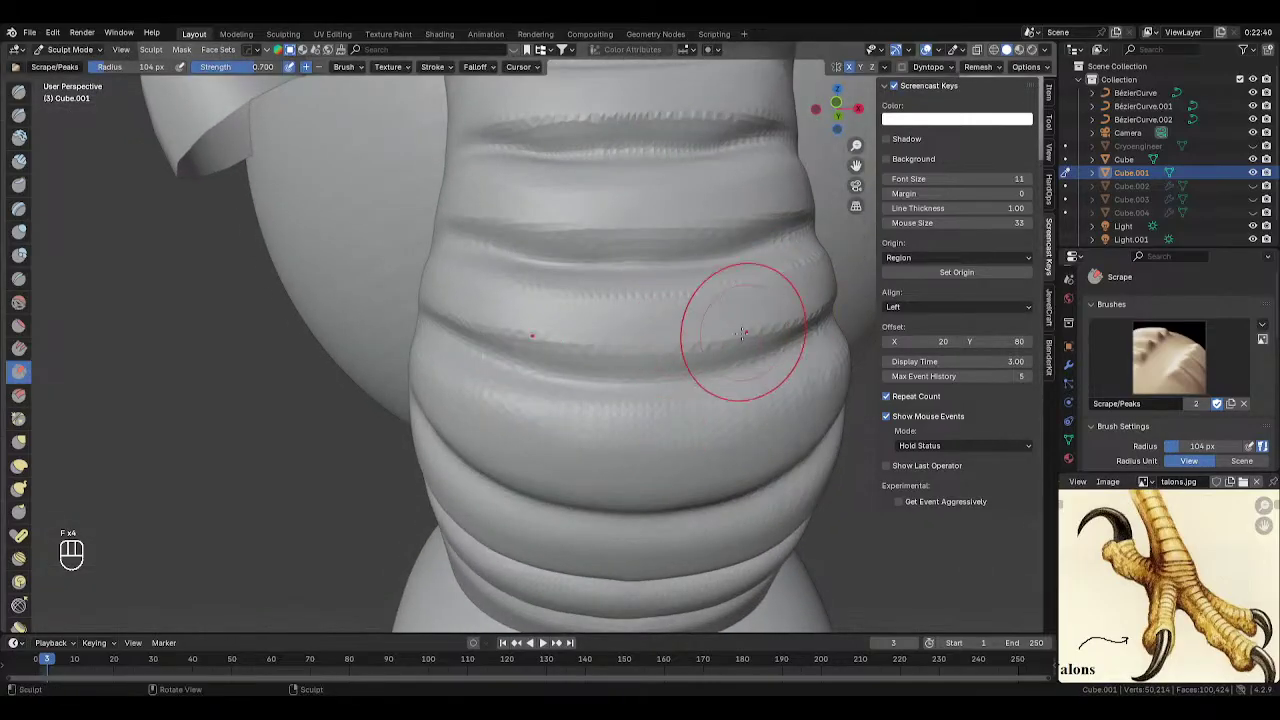
mouse_move(742, 333)
ctrl+middle_down()
mouse_move(700, 371)
mouse_move(525, 275)
ctrl+middle_up()
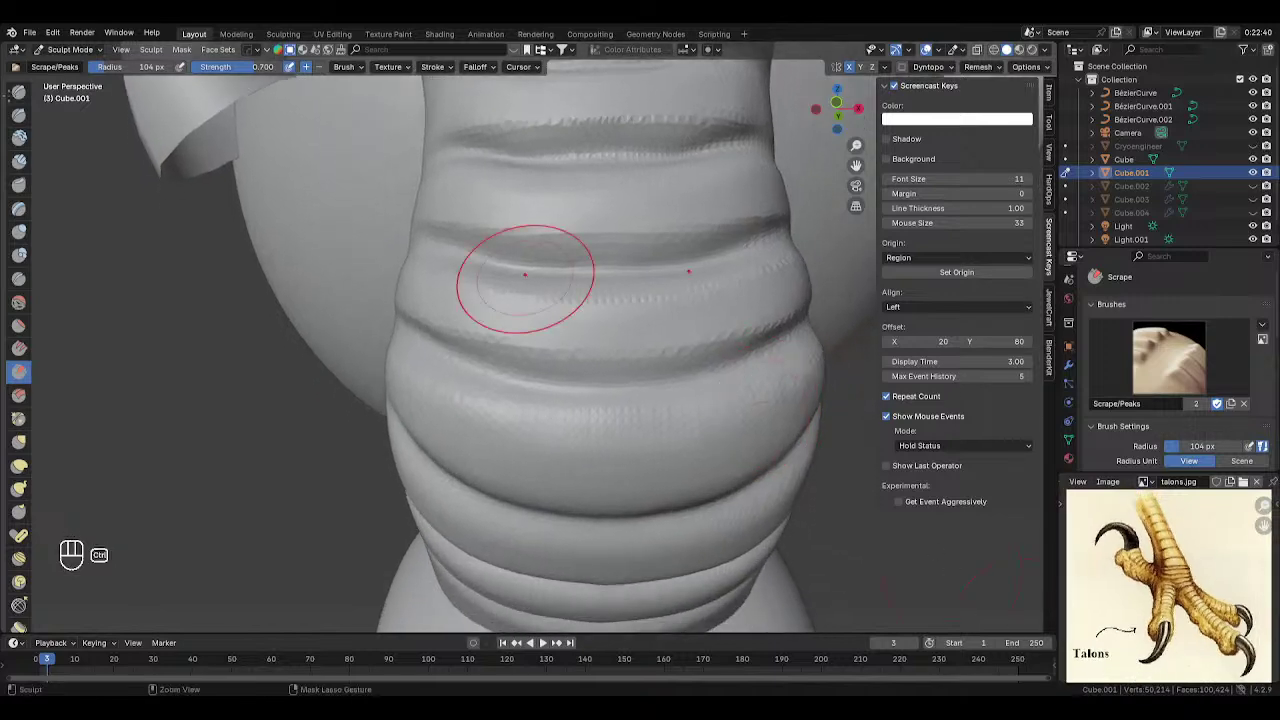
ctrl+middle_drag(618, 290, 690, 368)
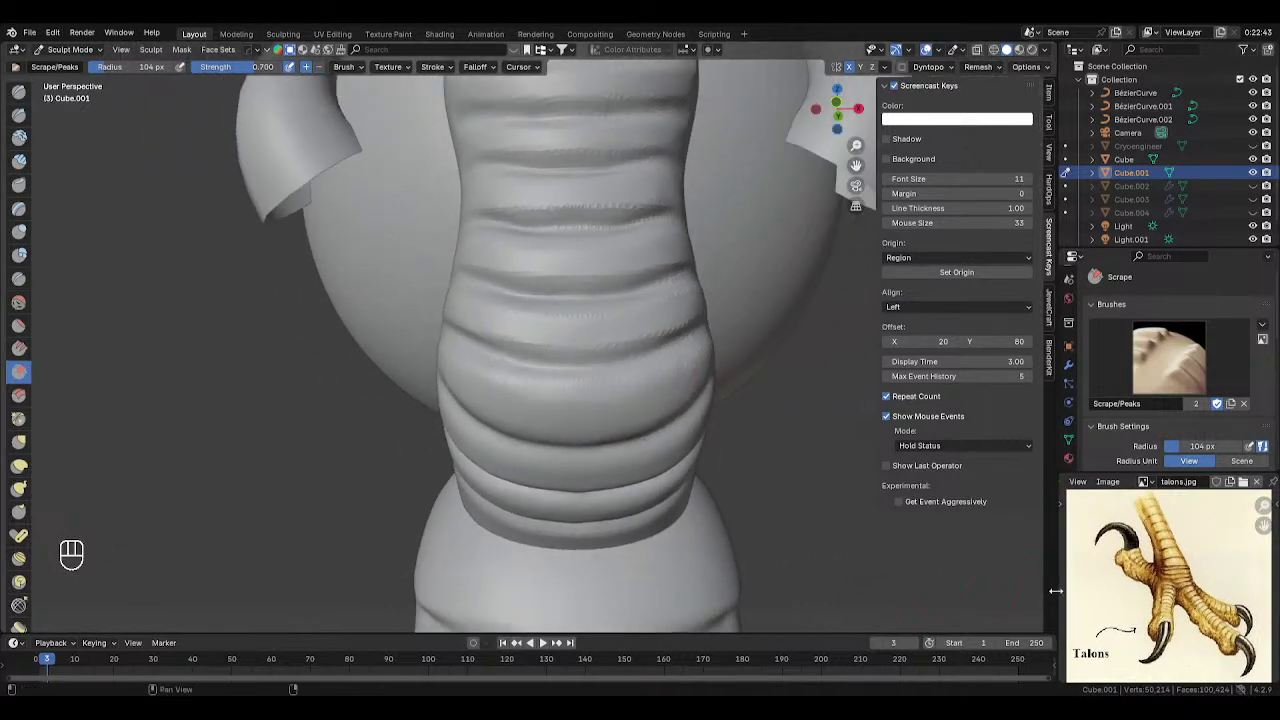
middle_drag(810, 500, 694, 323)
drag(694, 323, 666, 340)
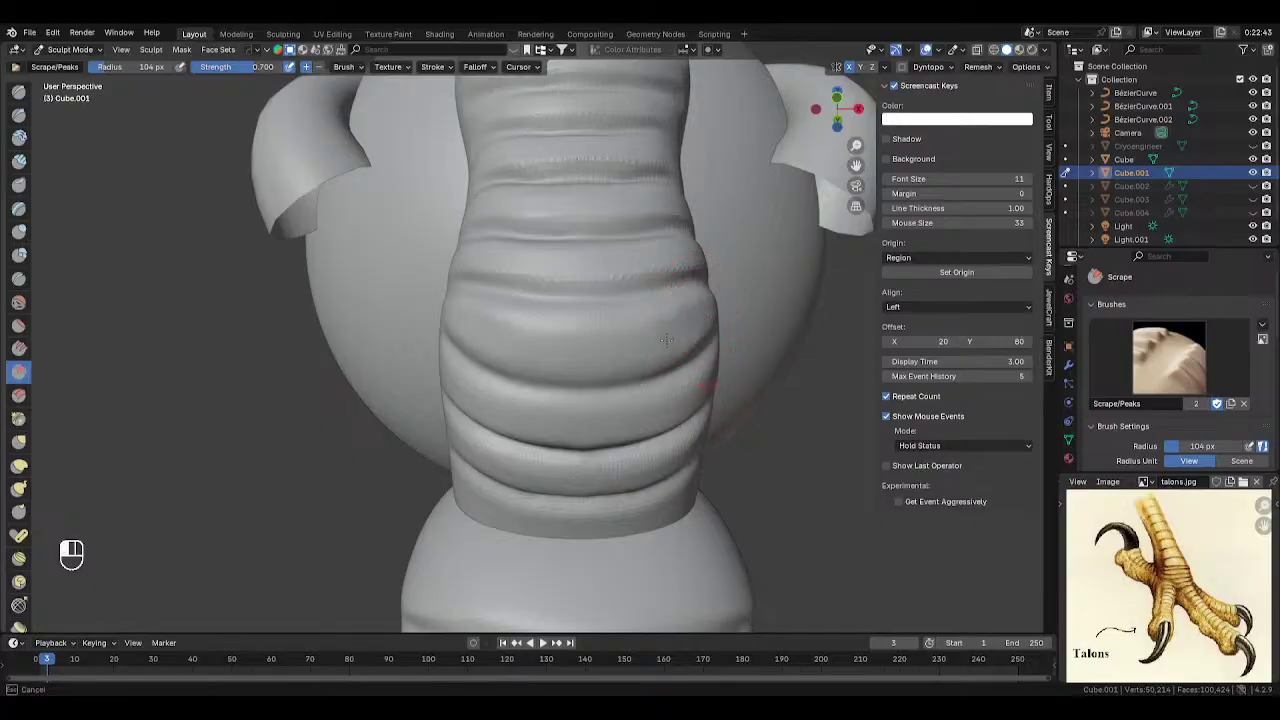
middle_drag(680, 371, 663, 377)
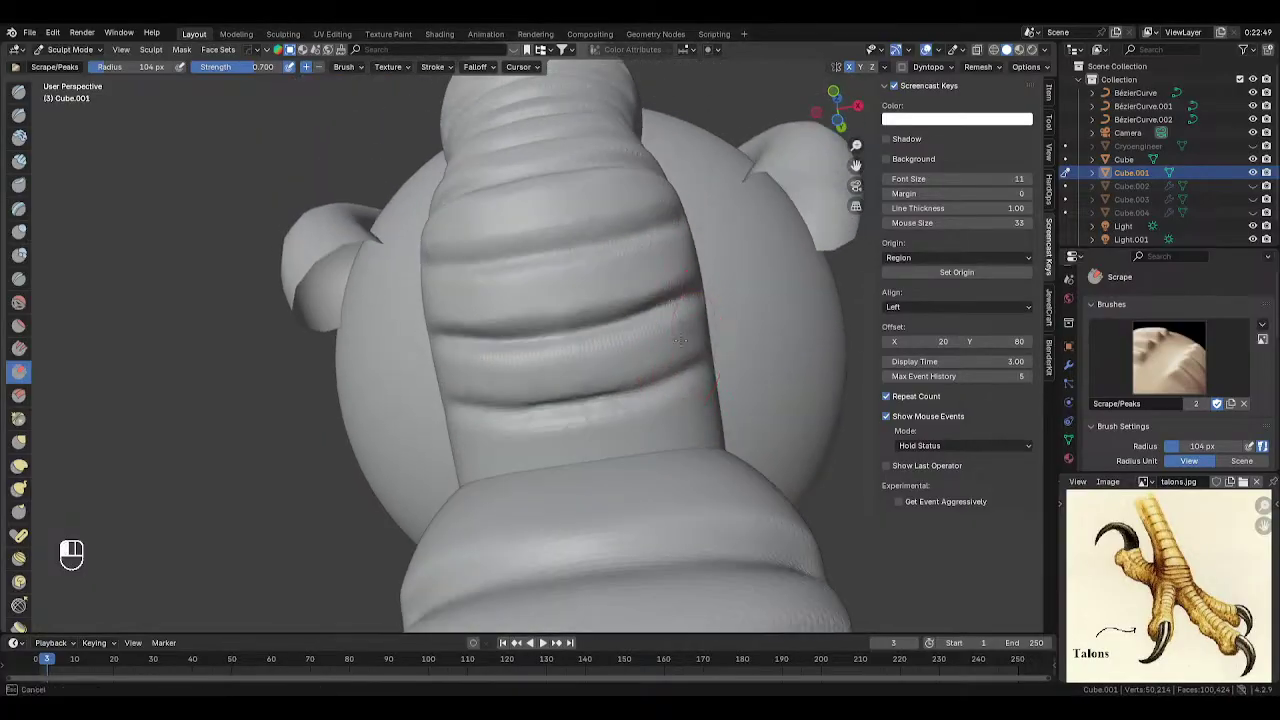
middle_drag(577, 368, 614, 340)
- Soften the front toe's middle folds with the Smooth brush at a 67 px radius
key(f)
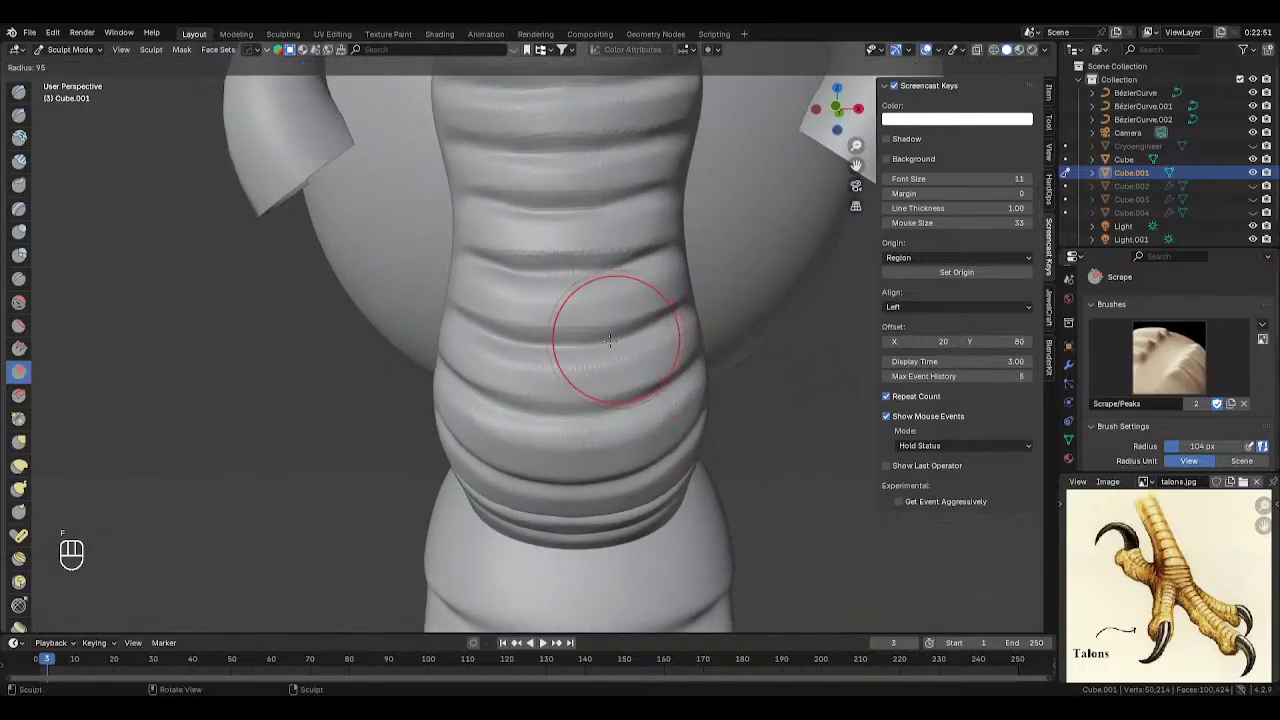
click(588, 364)
key(shift+s)
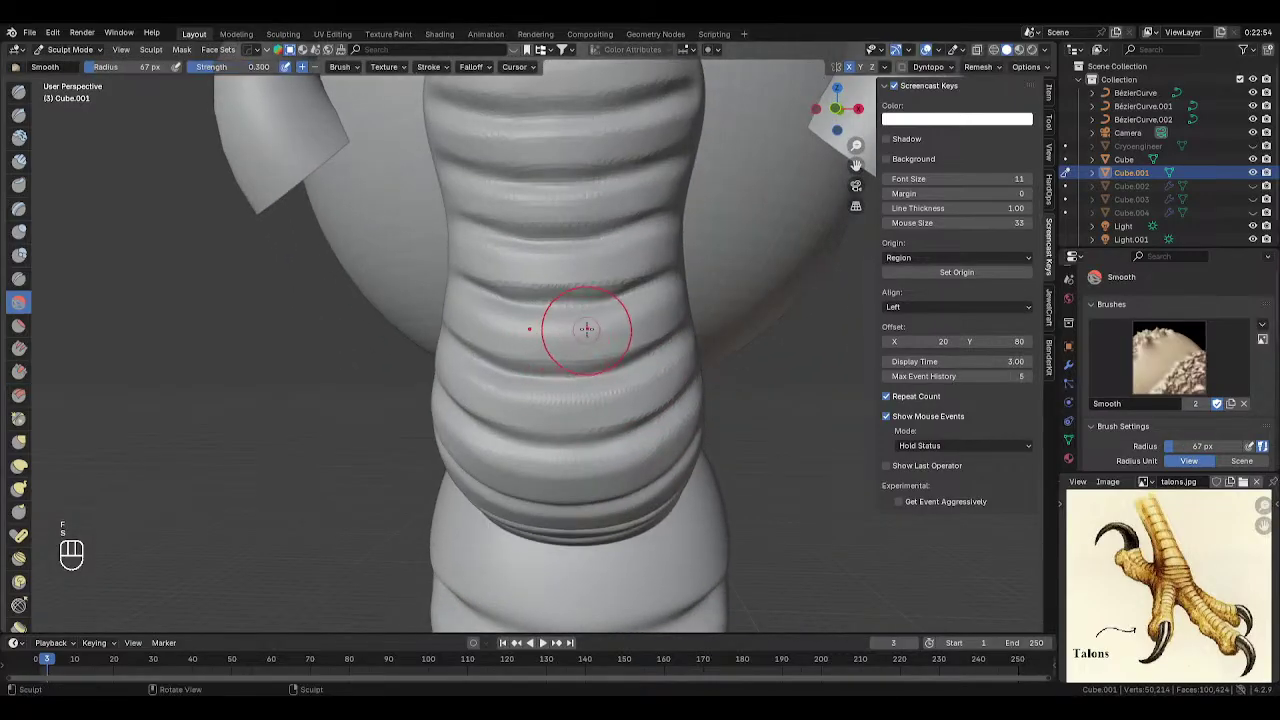
click(522, 329)
- Try to flatten the front toe's middle folds with the Scrape/Peaks brush at a 91 px radius
click(19, 376)
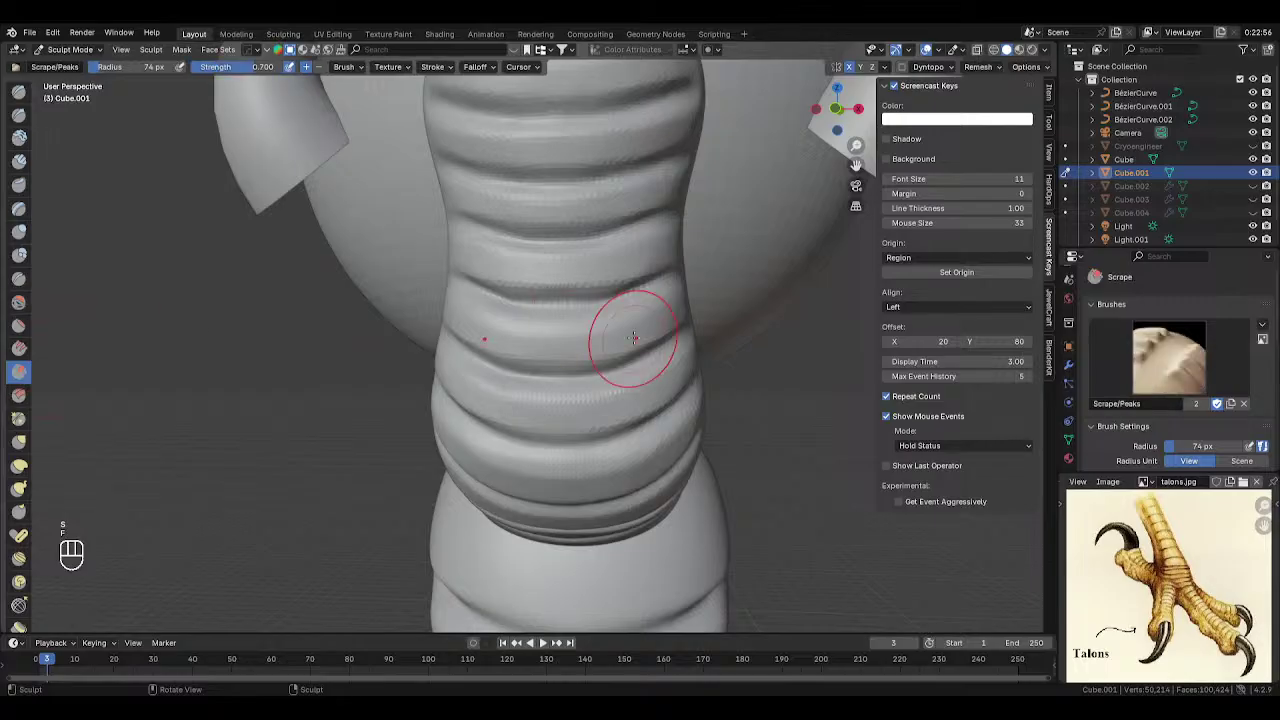
key(f)
click(655, 331)
drag(585, 338, 652, 316)
- Set the Scrape/Peaks brush radius to 63 px and undo the last three strokes
key(f)
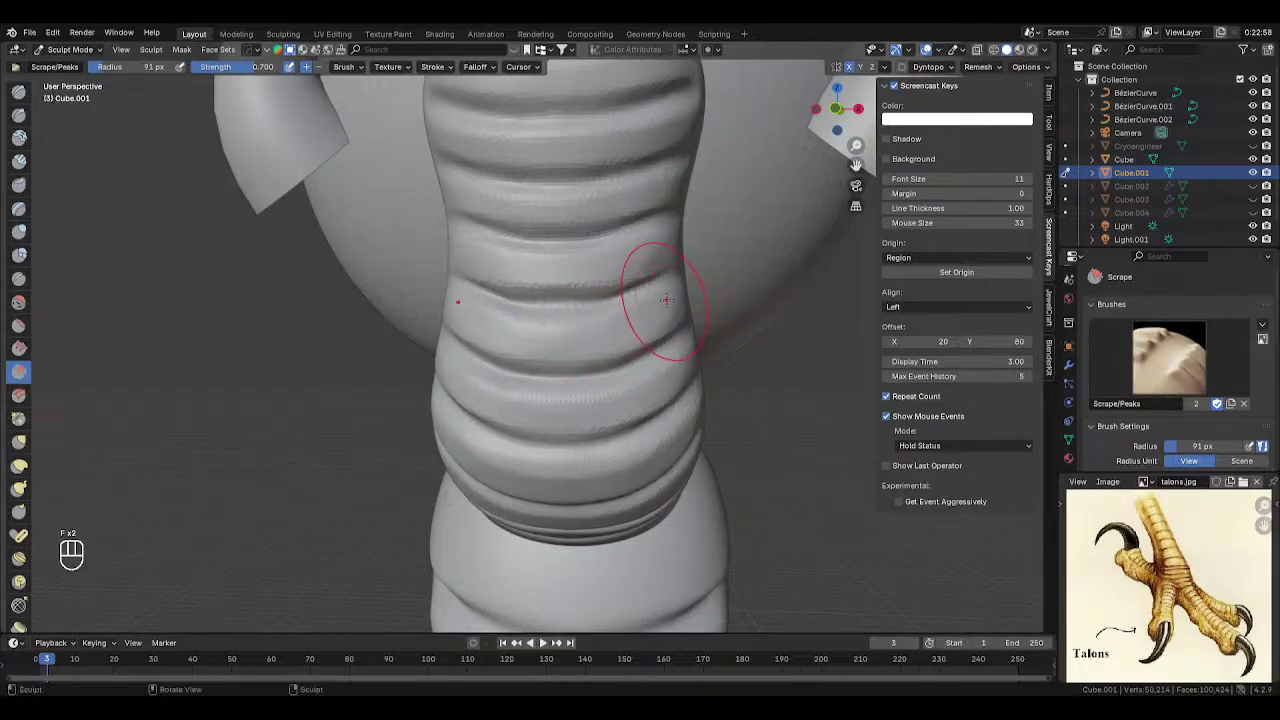
click(643, 306)
key(ctrl+z)
key(ctrl+z)
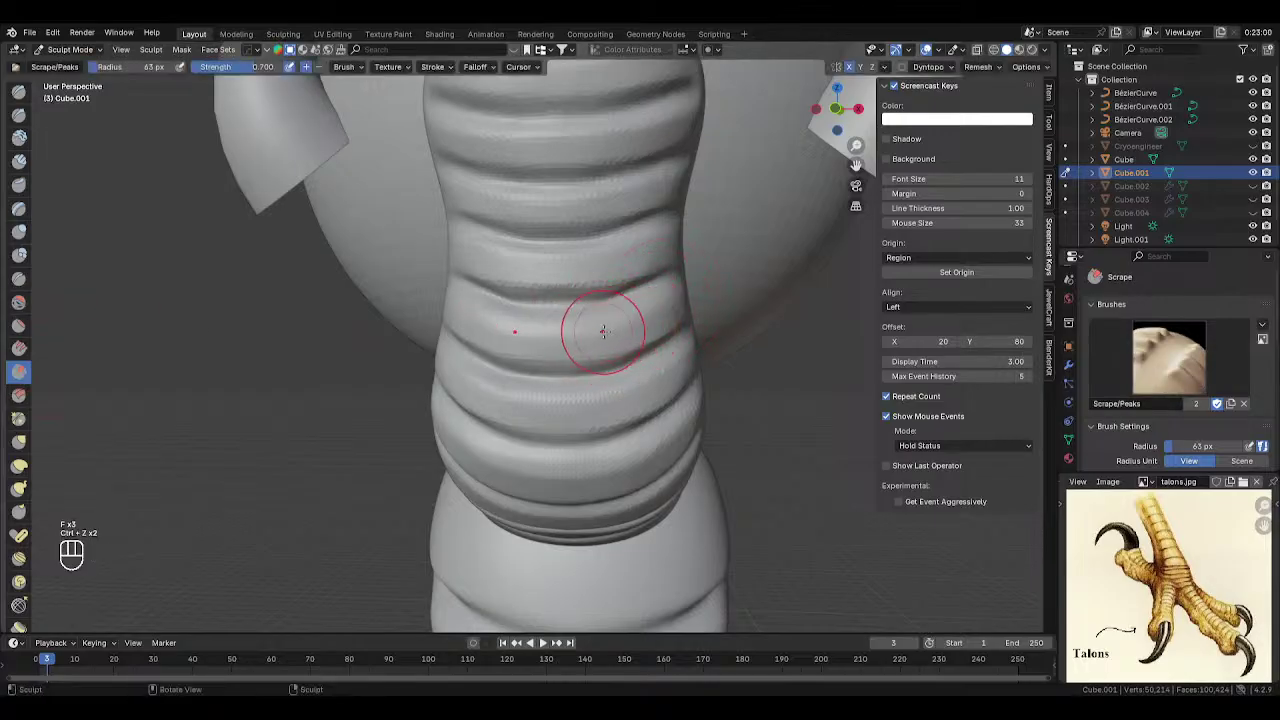
key(ctrl+z)
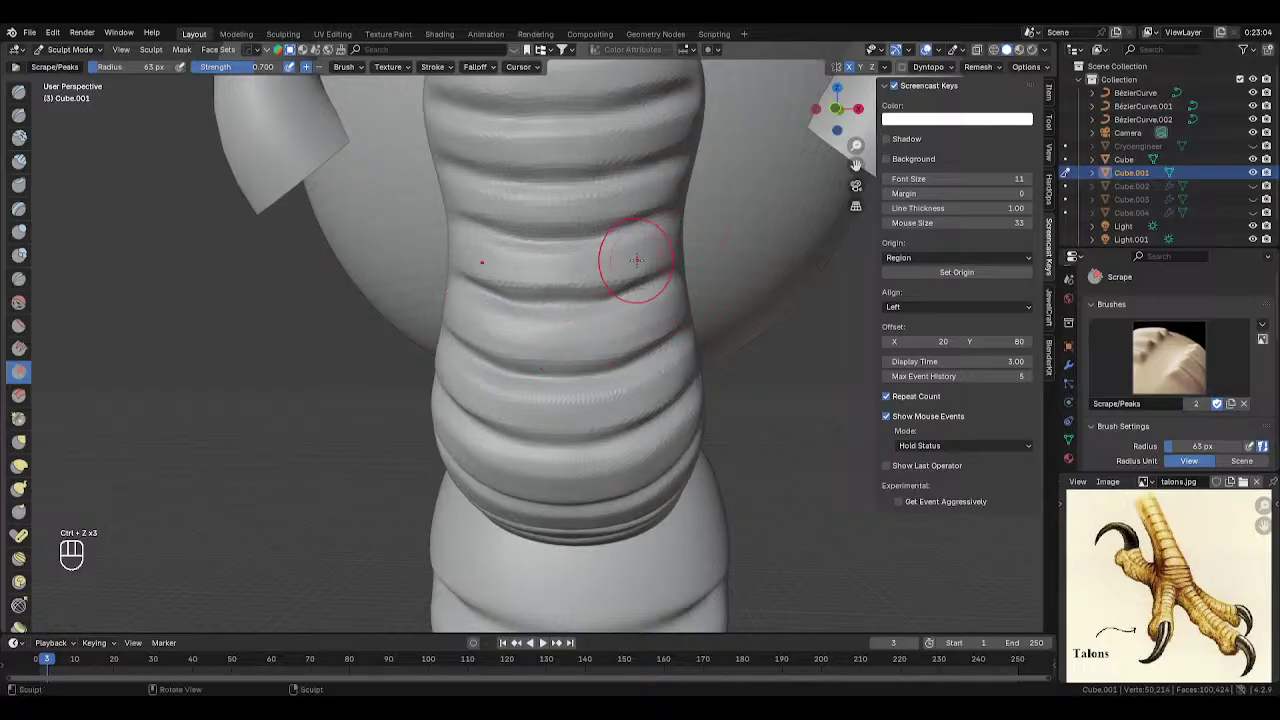
- Undo the last stroke and scrape the front toe's middle folds with the Scrape/Peaks brush at a 45 px radius
middle_drag(634, 257, 590, 292)
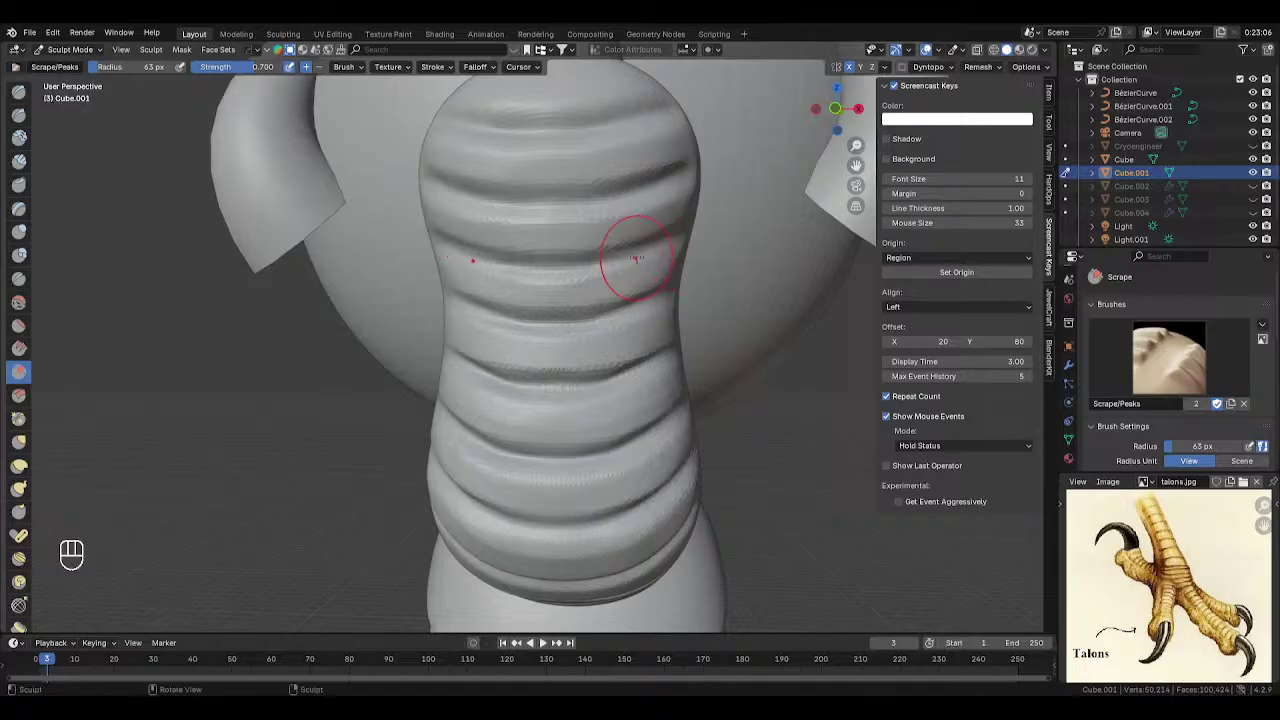
key(ctrl+z)
key(f)
click(605, 286)
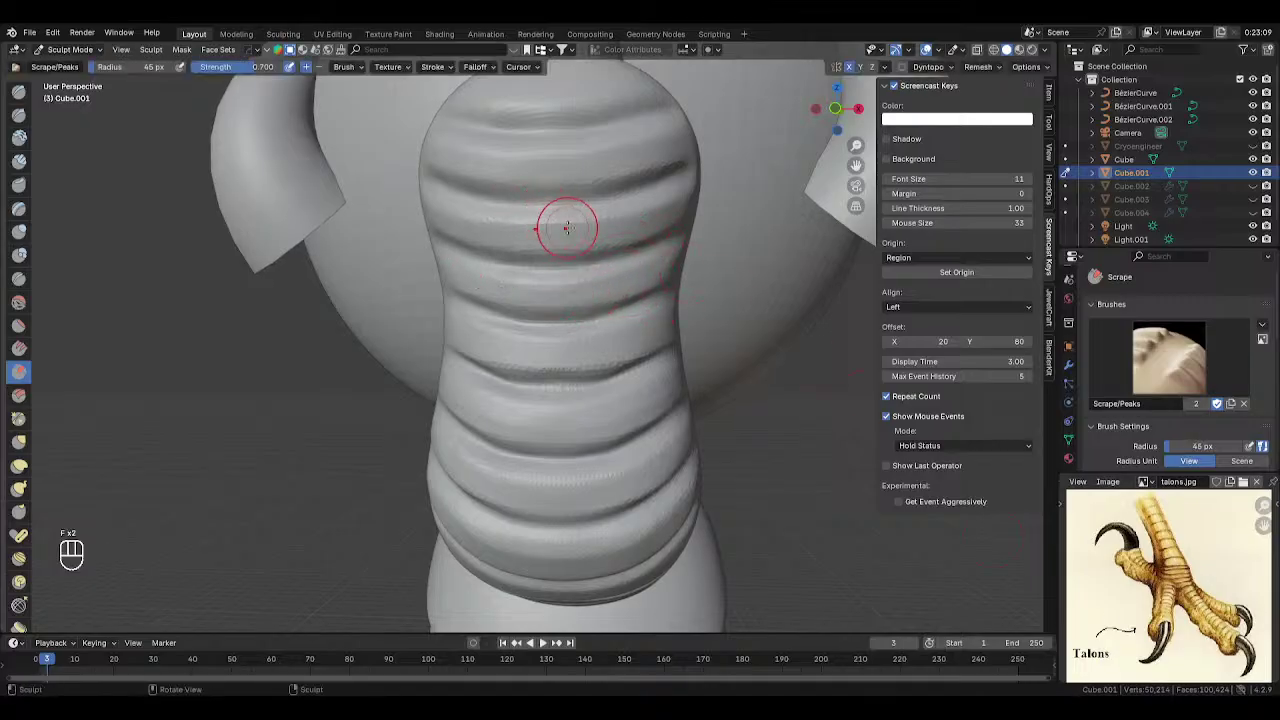
- Scrape the front toe's upper folds near the claw with the Scrape/Peaks brush at 66 and 75 px radii
key(f)
click(565, 165)
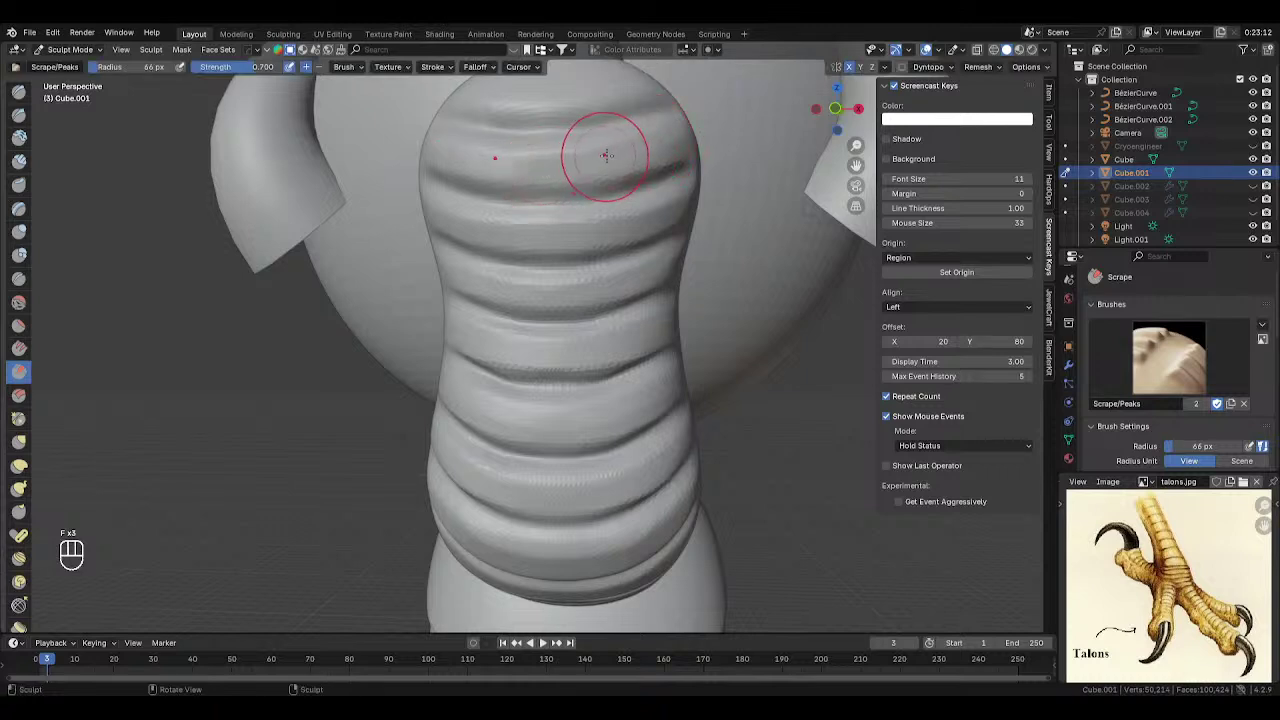
key(f)
click(620, 160)
mouse_move(651, 177)
middle_down()
mouse_move(566, 206)
mouse_move(616, 206)
mouse_move(586, 206)
middle_up()
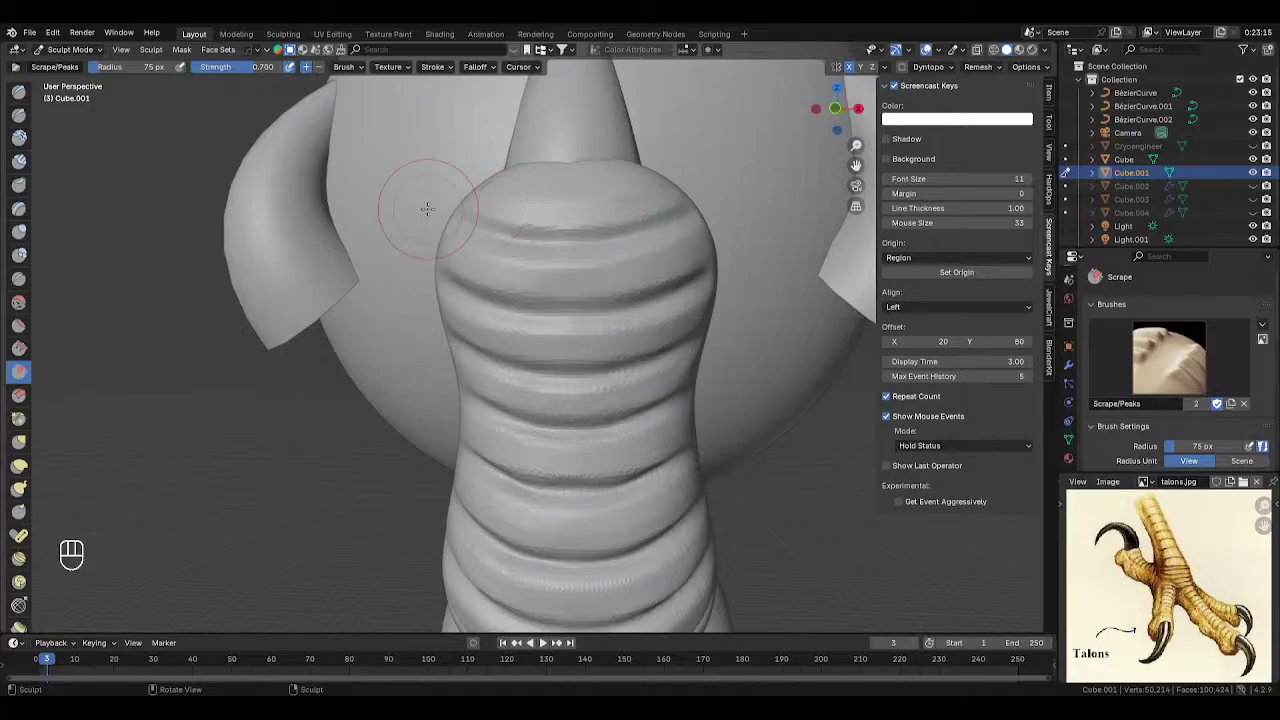
scroll(427, 208, down, 6)
- Switch sculpting from the front toe to the leg segment beneath it, working in front orthographic view
key(Tab)
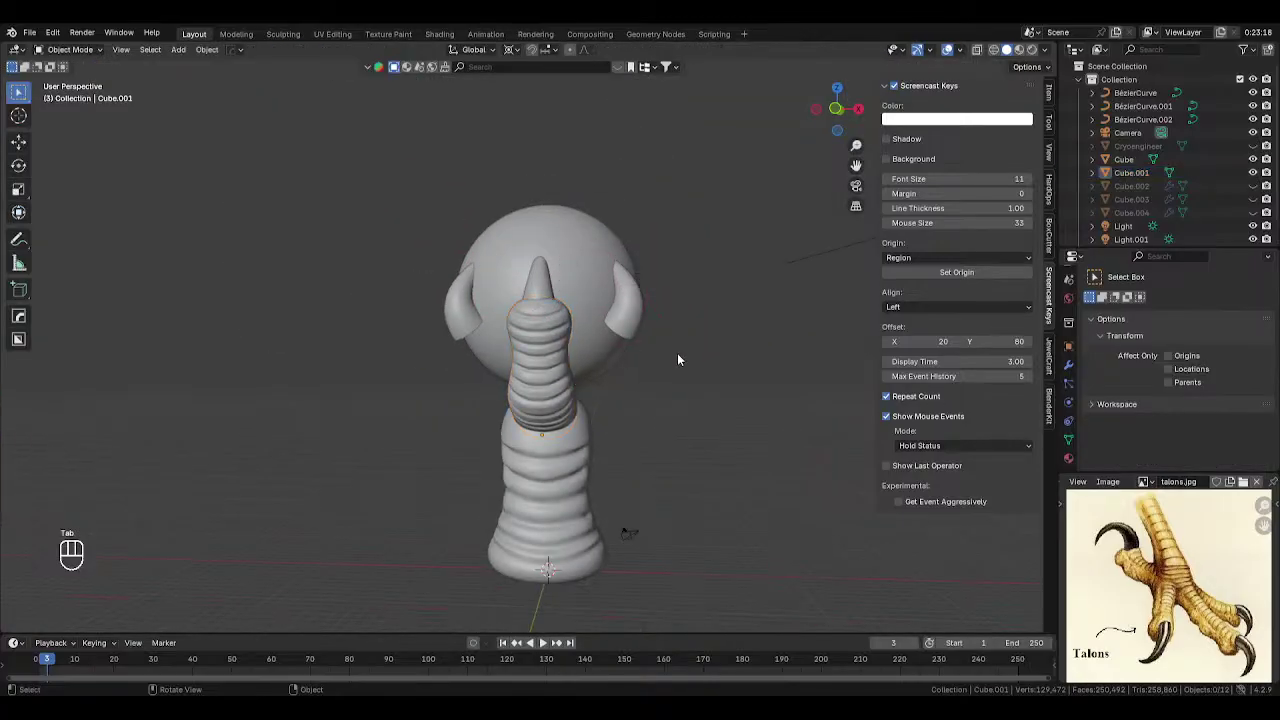
middle_drag(677, 353, 636, 384)
click(535, 475)
key(Tab)
key(KP_1)
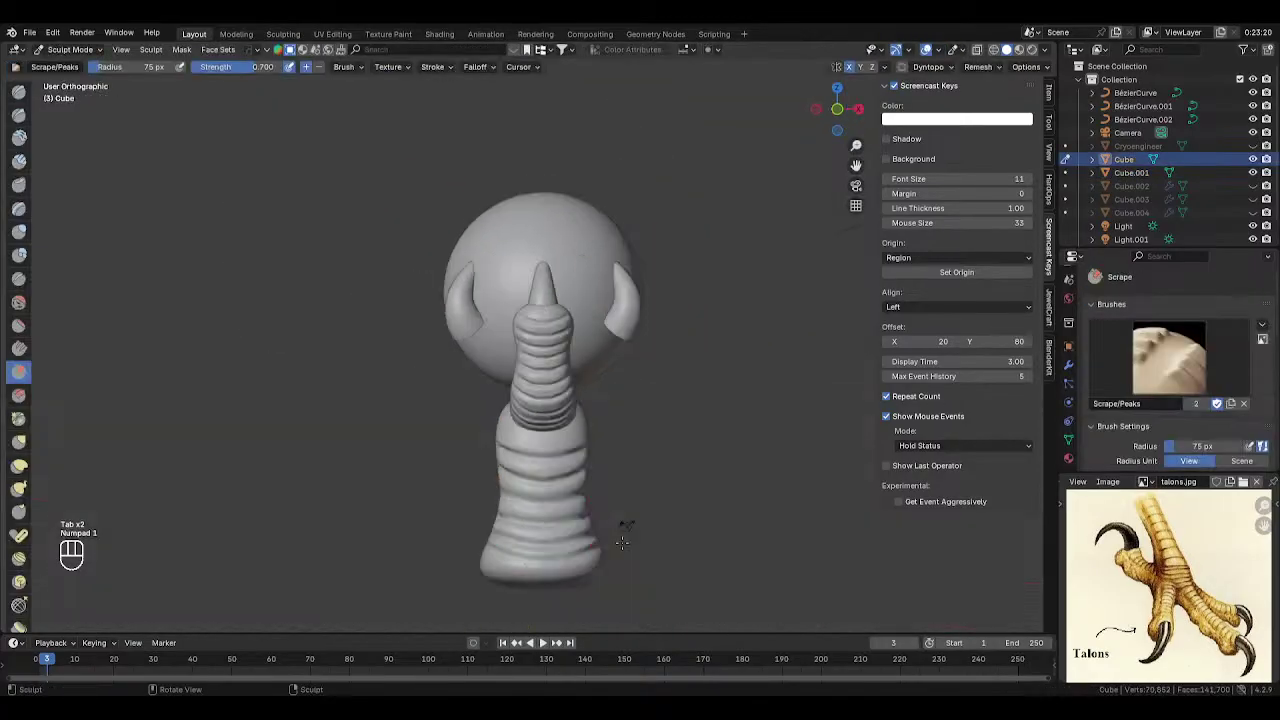
shift+middle_drag(572, 517, 557, 300)
scroll(557, 300, up, 4)
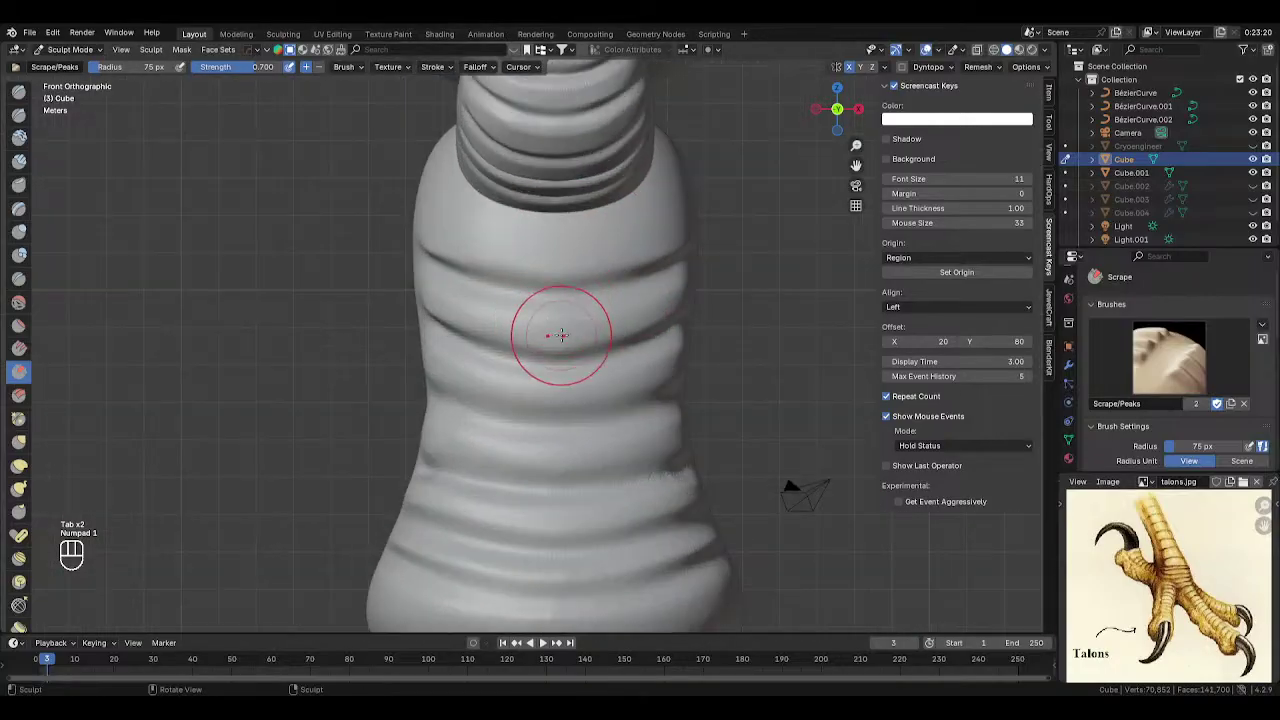
- Scrape the leg's upper folds with the Scrape/Peaks brush at 62 and 64 px radii, undoing unwanted strokes
key(ctrl)
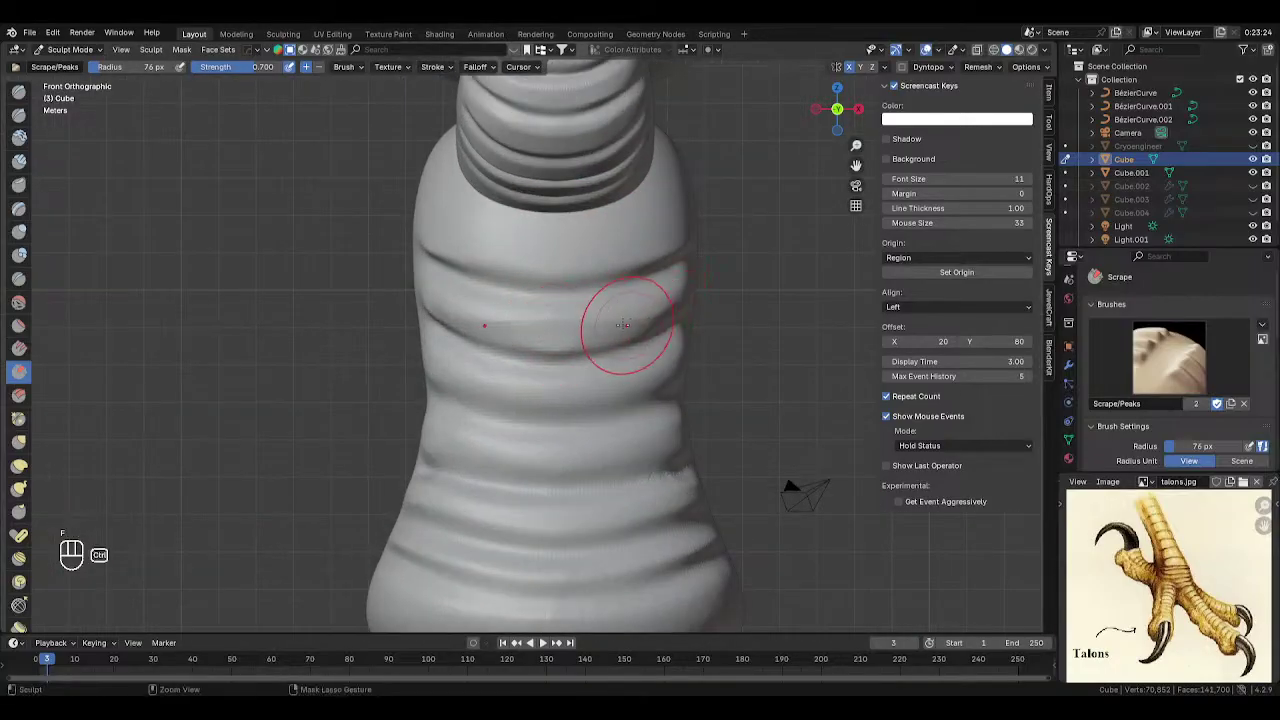
key(ctrl+z)
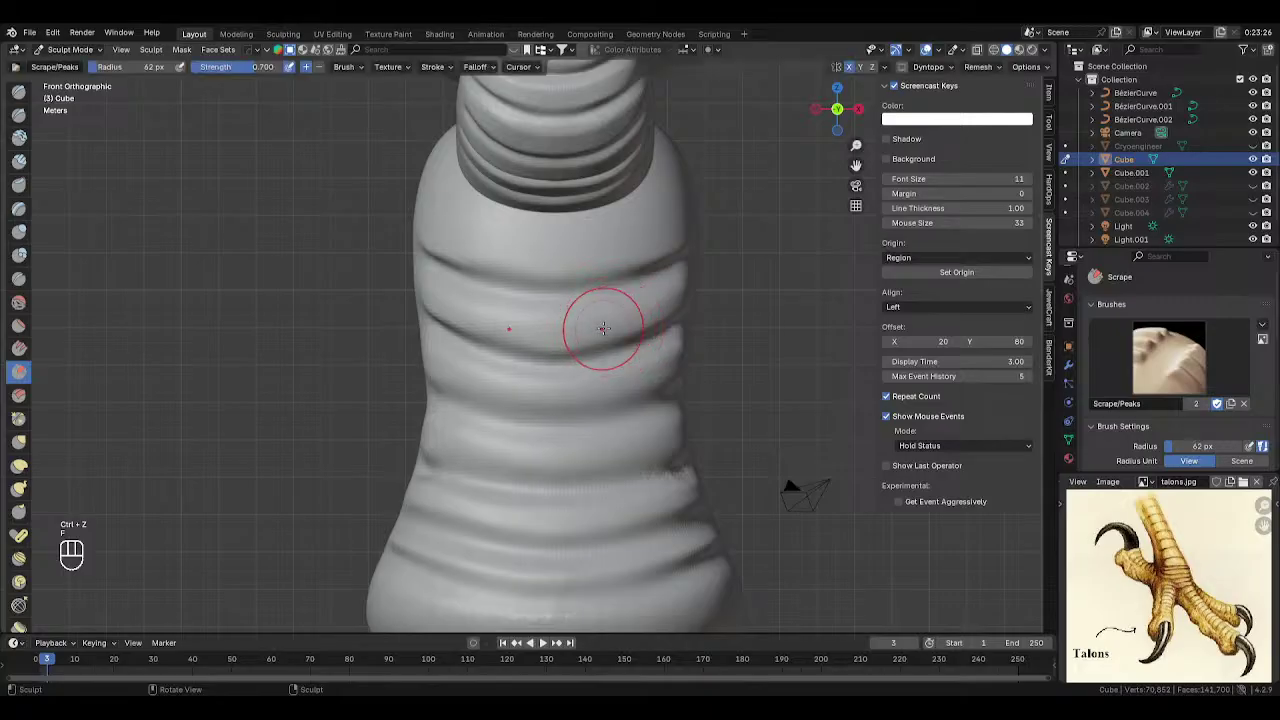
key(f)
key(f)
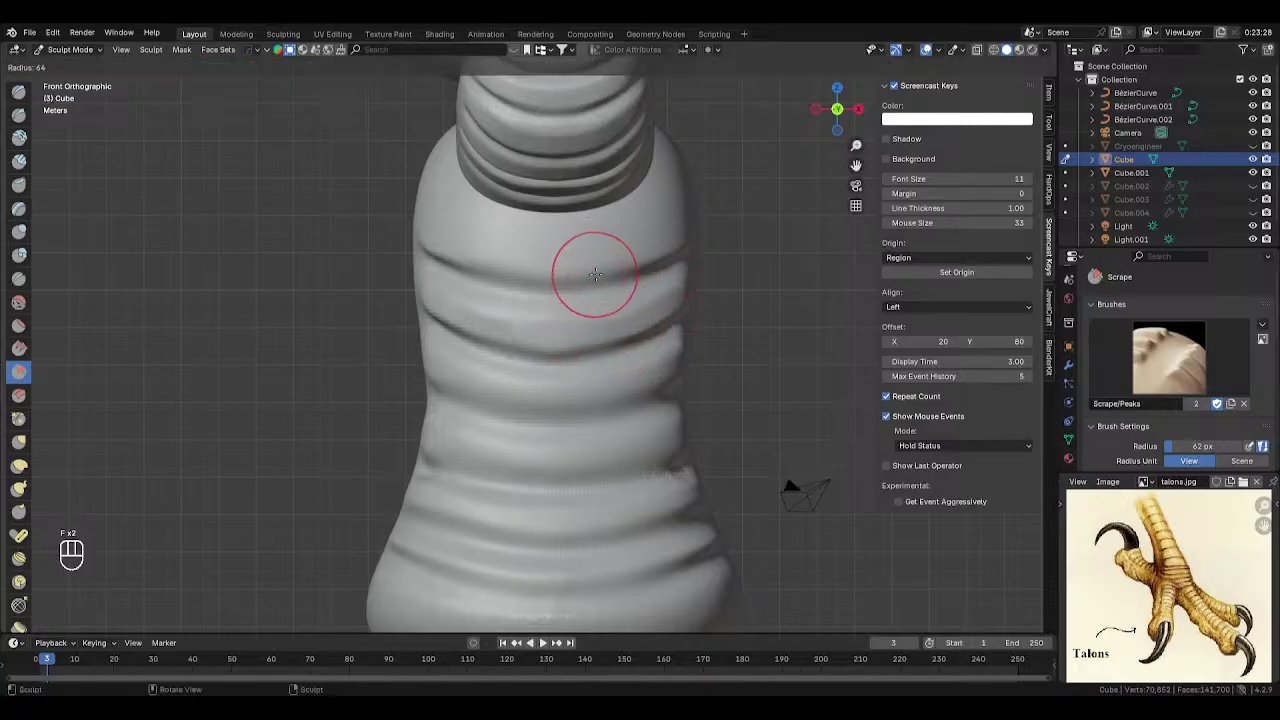
key(ctrl)
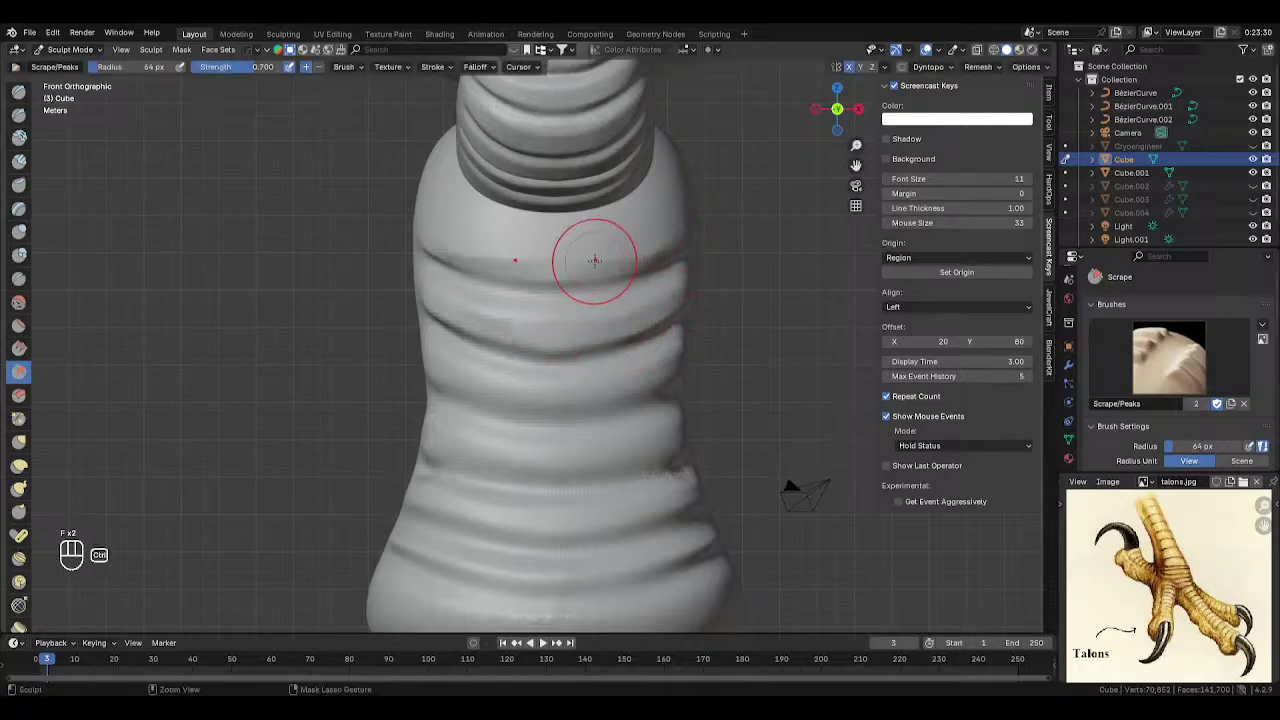
key(ctrl+z)
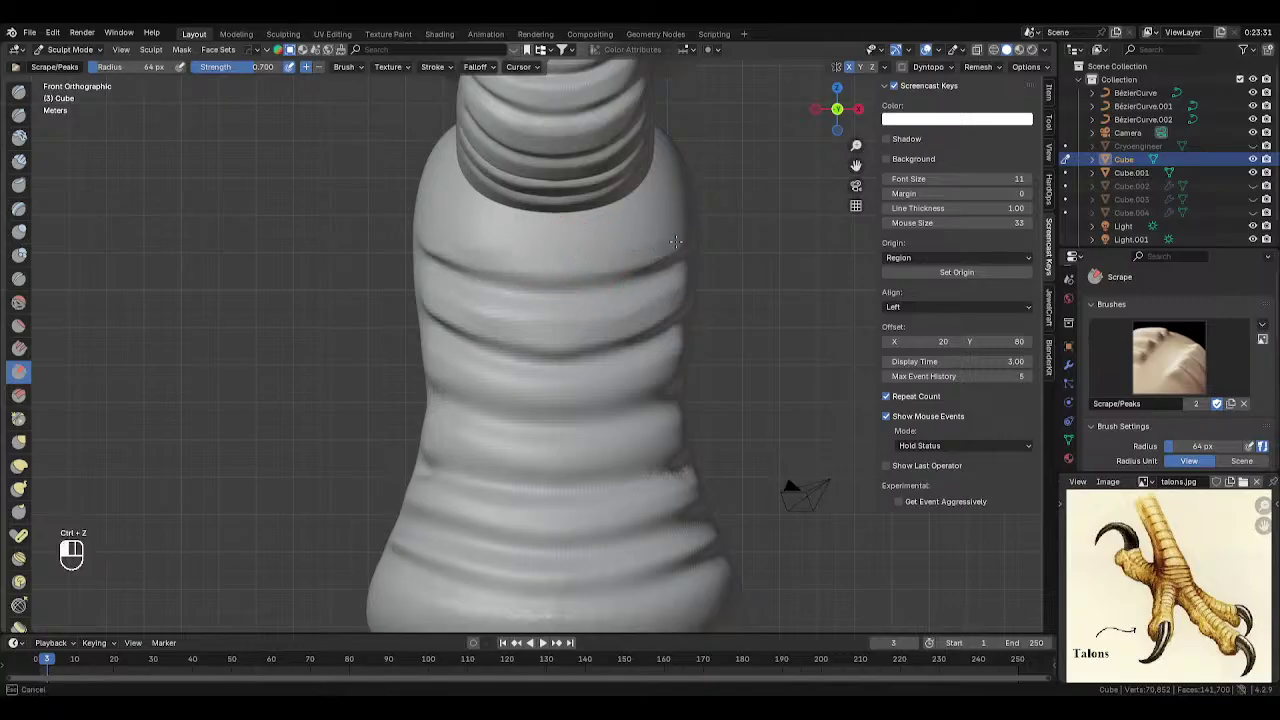
- Scrape the leg's lower folds and flared base with the Scrape/Peaks brush at a 64 px radius
shift+scroll(528, 343, down, 2)
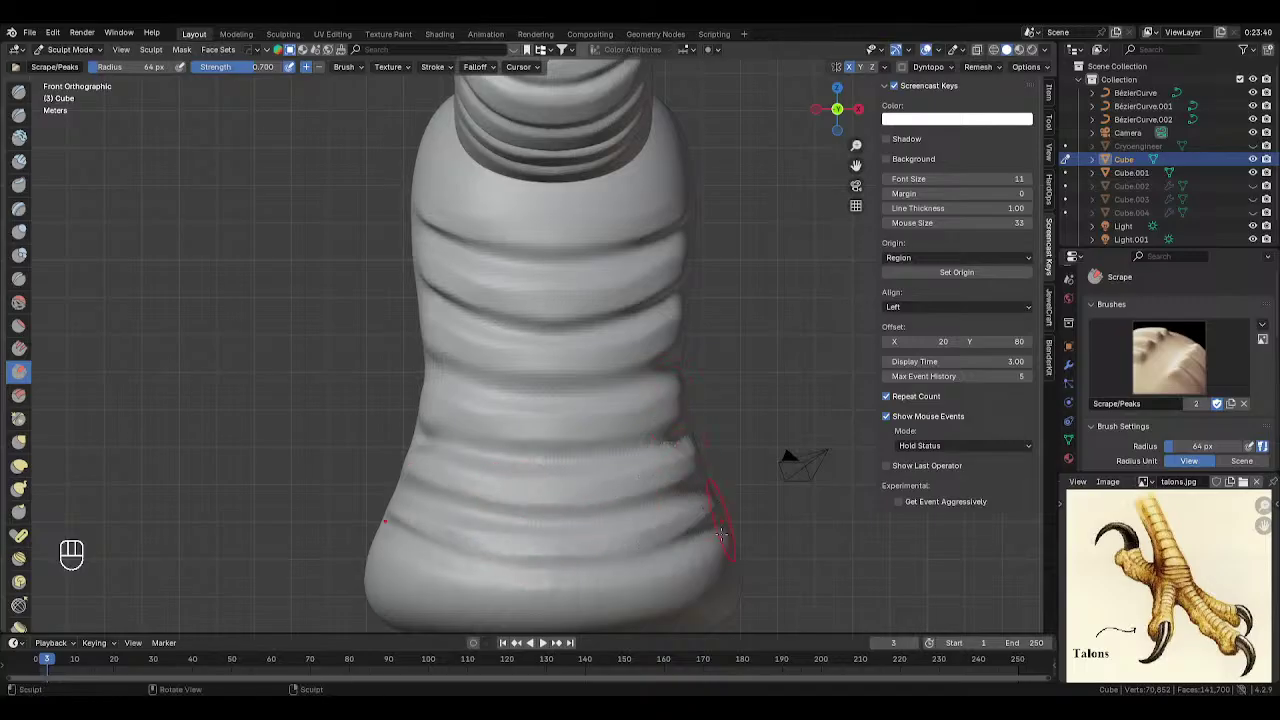
drag(722, 535, 683, 582)
drag(566, 598, 451, 600)
- Flatten the underside of the leg's base with a horizontal Line Project cut and return to Object Mode
scroll(545, 531, down, 4)
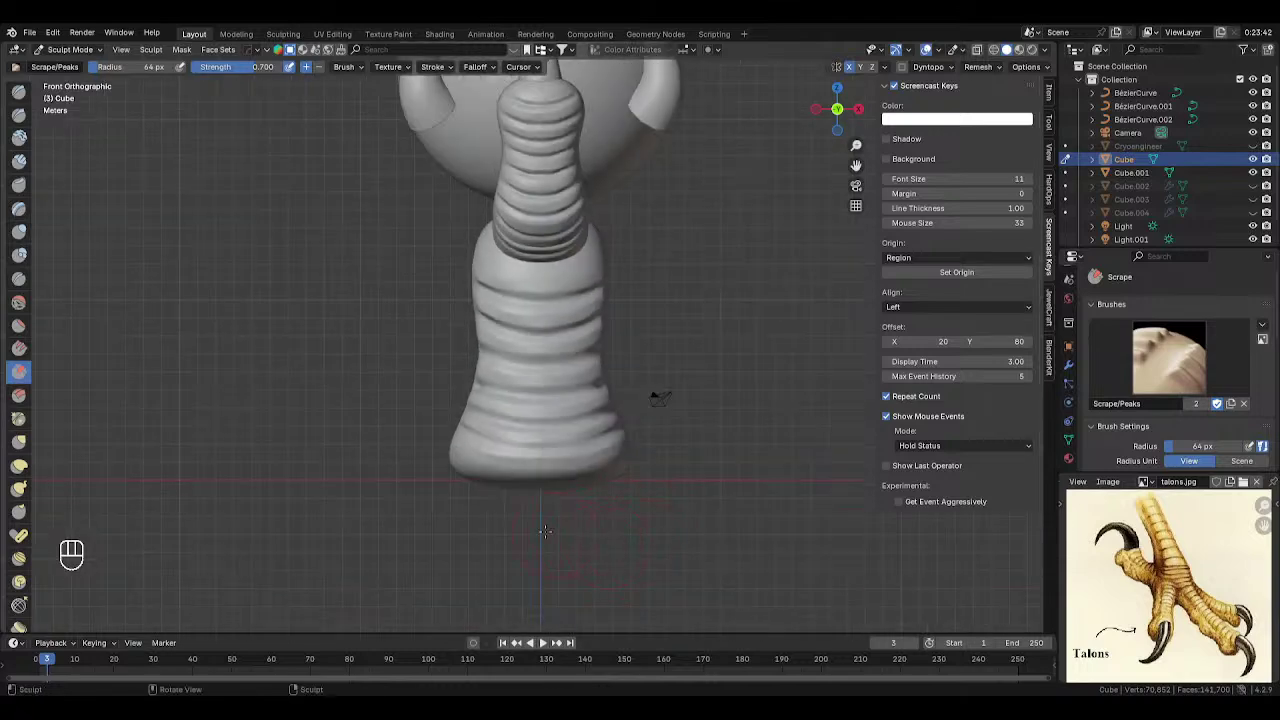
scroll(18, 515, down, 10)
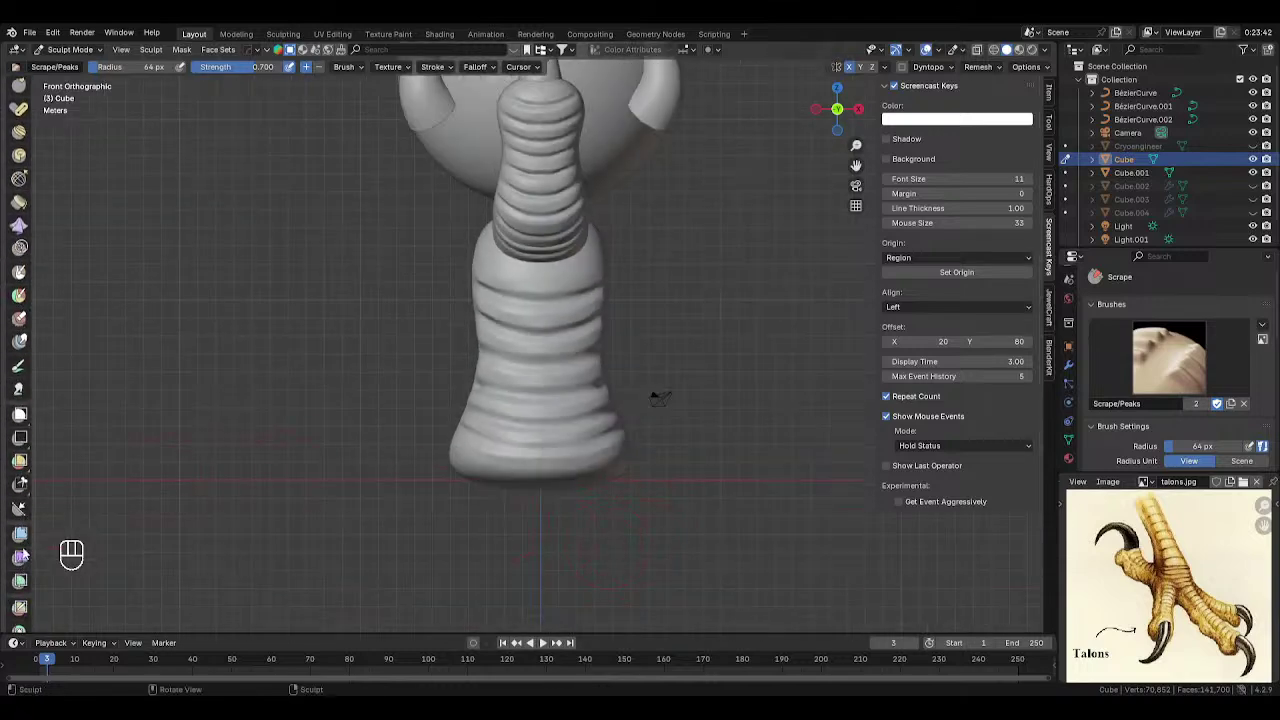
click(19, 508)
mouse_move(431, 456)
mouse_down()
mouse_move(694, 457)
mouse_move(586, 523)
mouse_move(663, 423)
mouse_move(677, 455)
mouse_move(711, 451)
mouse_move(693, 472)
mouse_move(708, 451)
mouse_move(729, 451)
mouse_move(693, 530)
mouse_move(761, 457)
mouse_move(674, 451)
mouse_move(717, 452)
mouse_up()
scroll(747, 462, down, 4)
key(Tab)
mouse_move(684, 474)
middle_down()
mouse_move(477, 478)
mouse_move(553, 466)
mouse_move(742, 500)
mouse_move(362, 468)
mouse_move(550, 468)
mouse_move(567, 389)
middle_up()
key(KP_1)
scroll(669, 480, up, 2)
scroll(534, 330, up, 3)
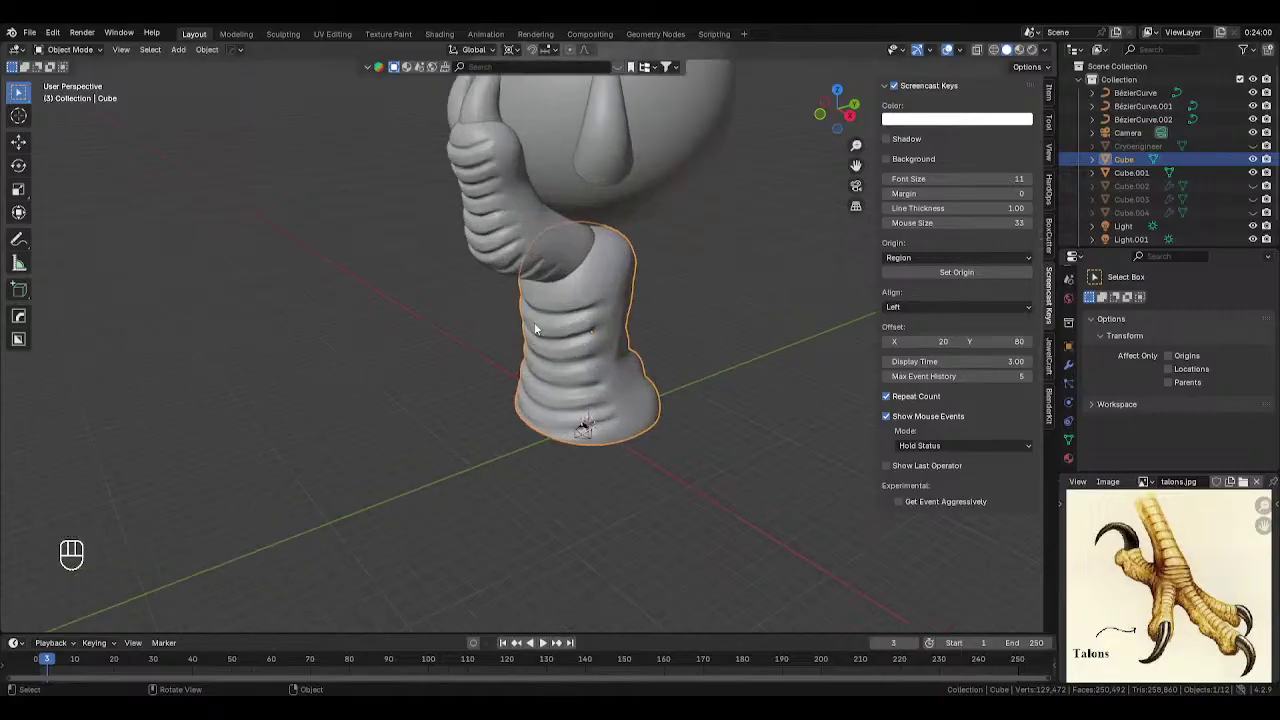
- Put the front toe back into Sculpt Mode, seen in right orthographic view
click(568, 258)
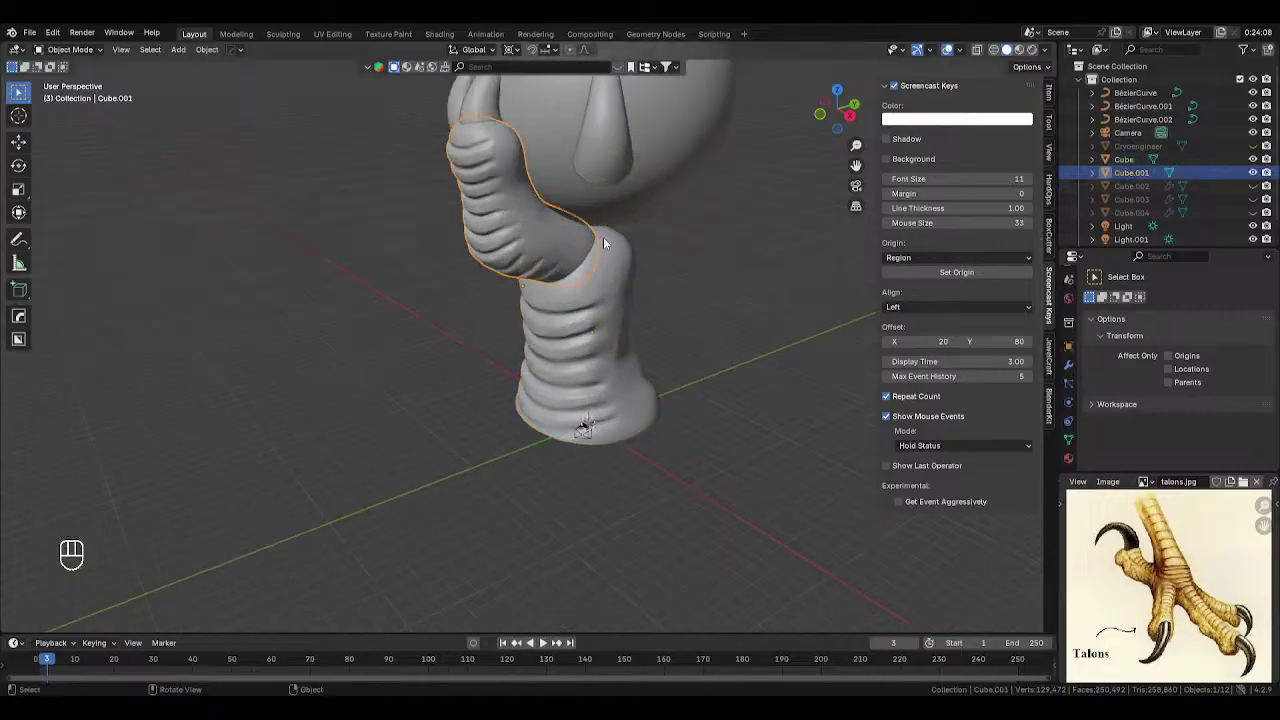
key(Tab)
key(Tab)
mouse_move(520, 316)
middle_down()
mouse_move(543, 366)
mouse_move(523, 349)
mouse_move(560, 360)
middle_up()
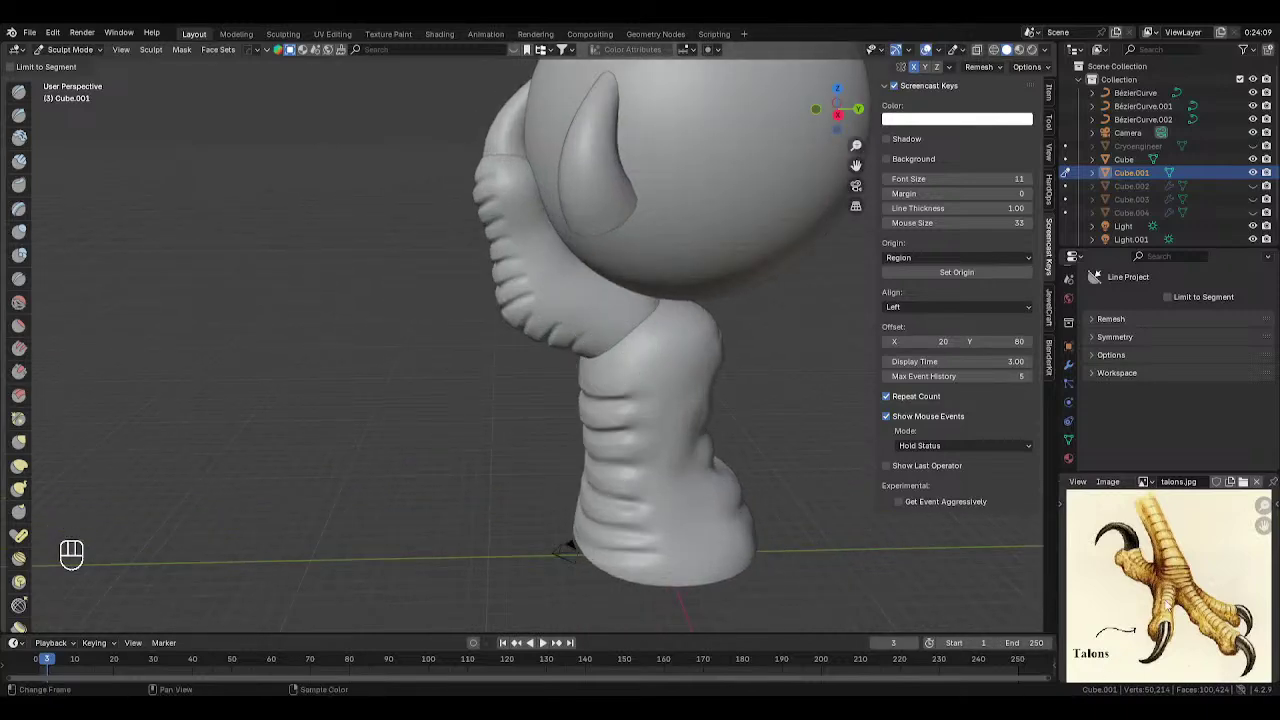
key(KP_3)
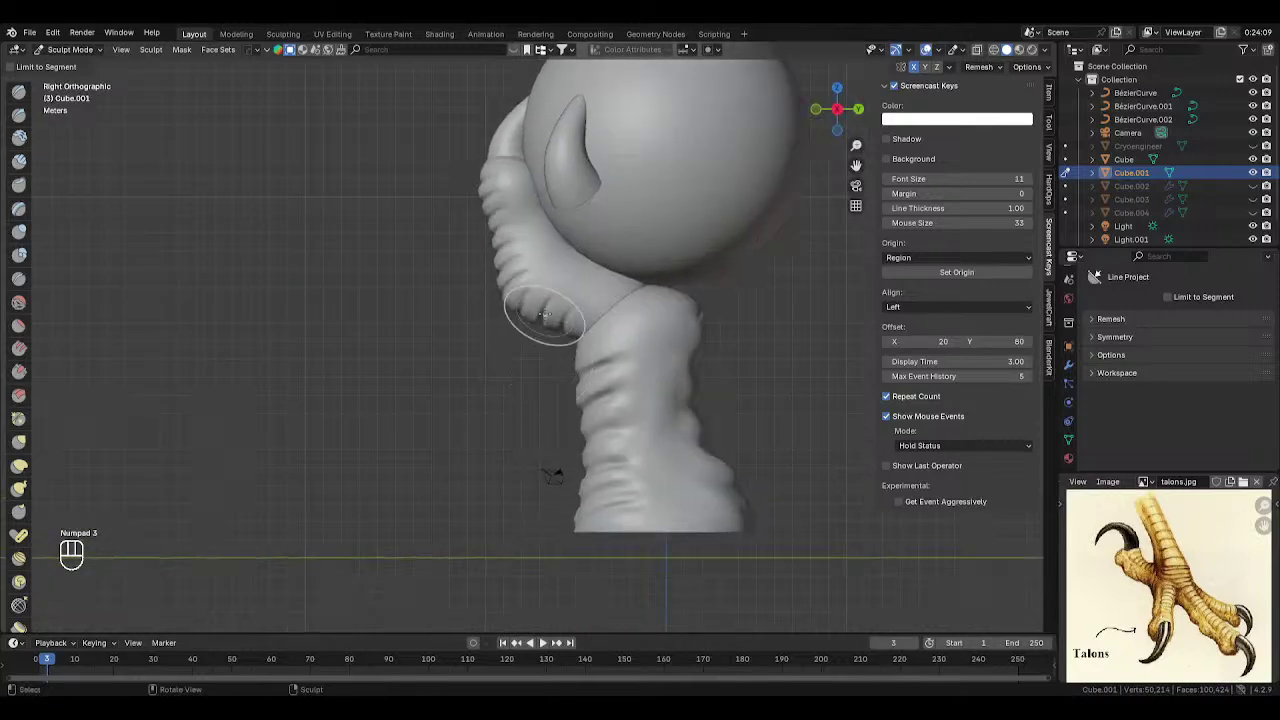
- Paint a mask band along the side of the front toe, behind the folds, with the Mask brush at a 38 px radius
scroll(549, 297, up, 2)
shift+middle_drag(553, 190, 544, 282)
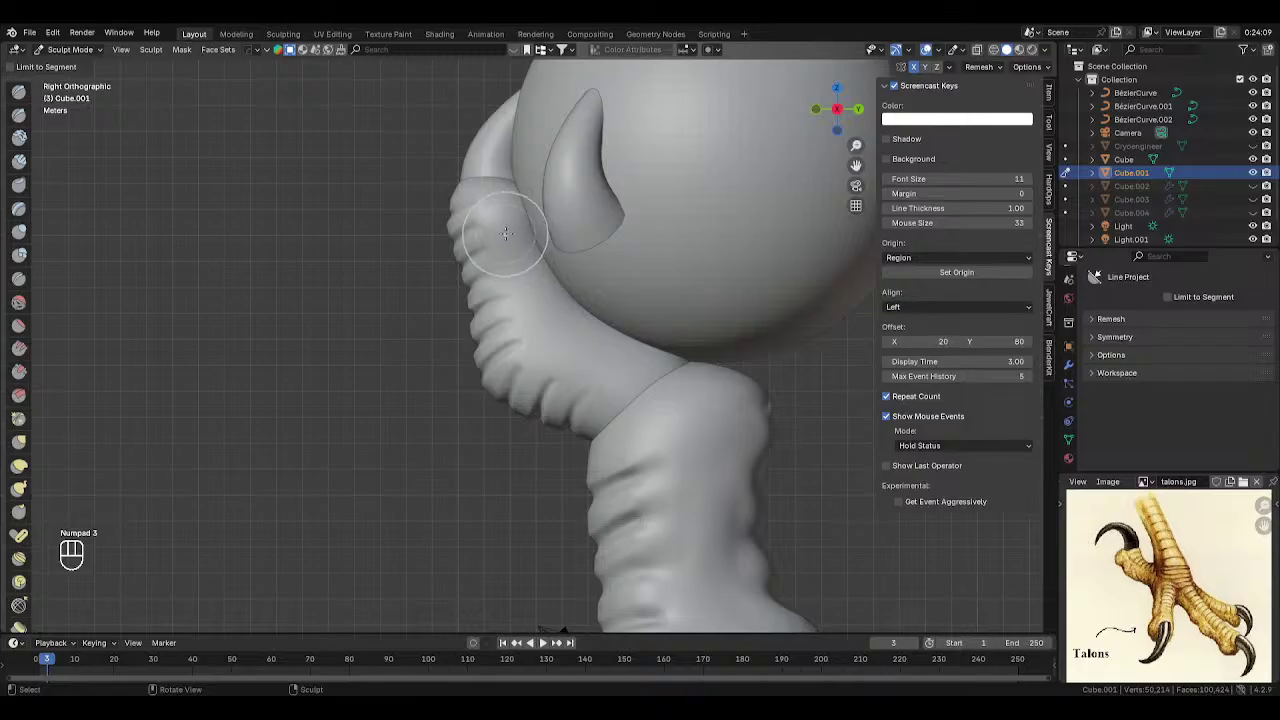
key(f)
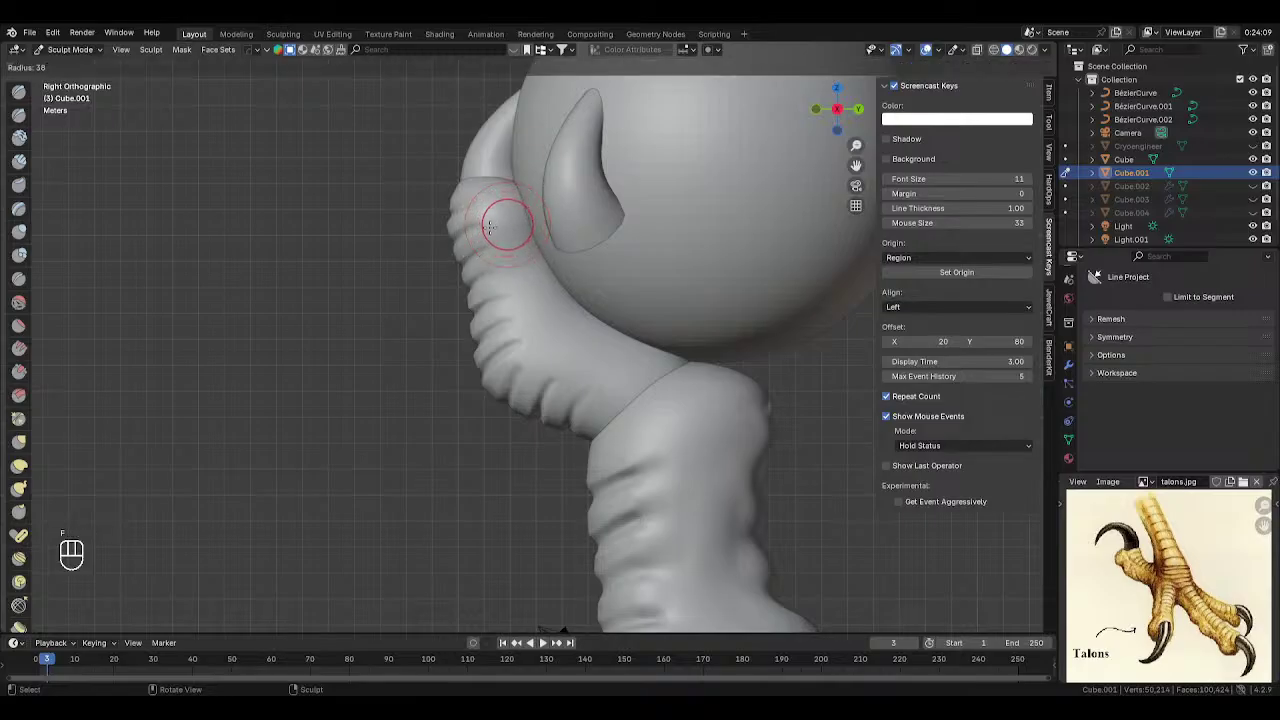
click(506, 220)
key(m)
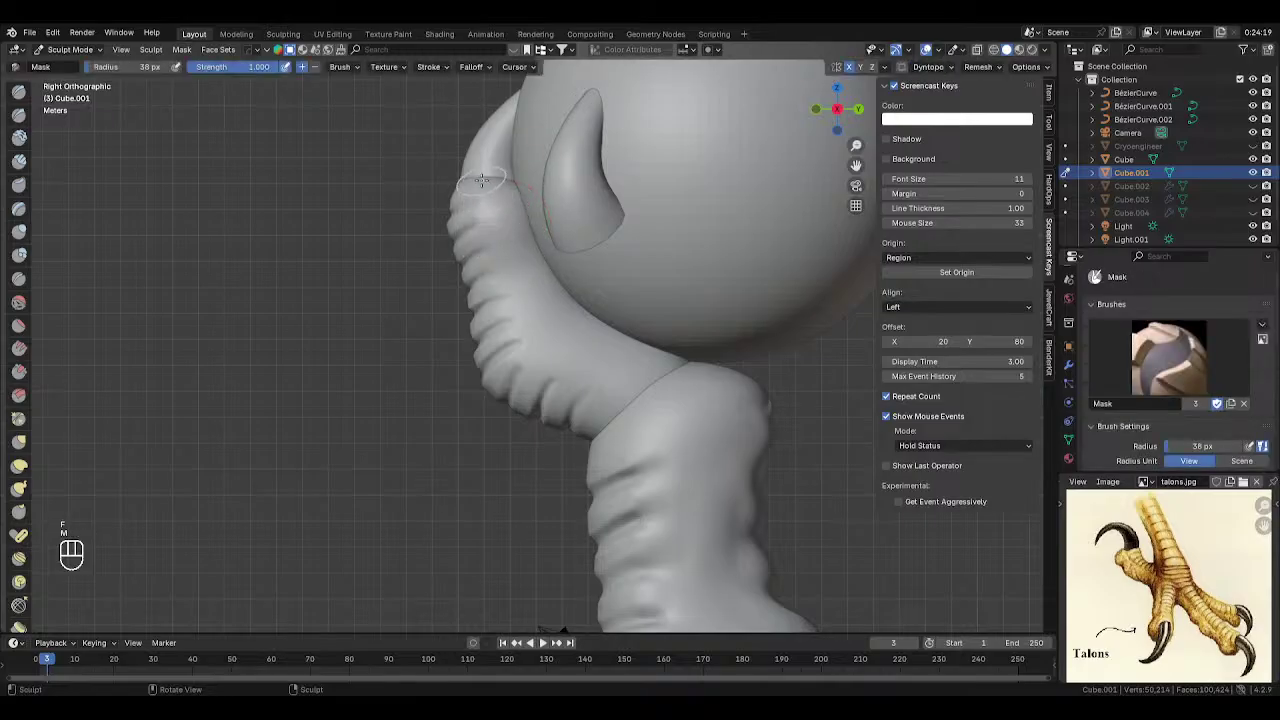
mouse_move(481, 180)
mouse_down()
mouse_move(496, 263)
mouse_move(541, 340)
mouse_up()
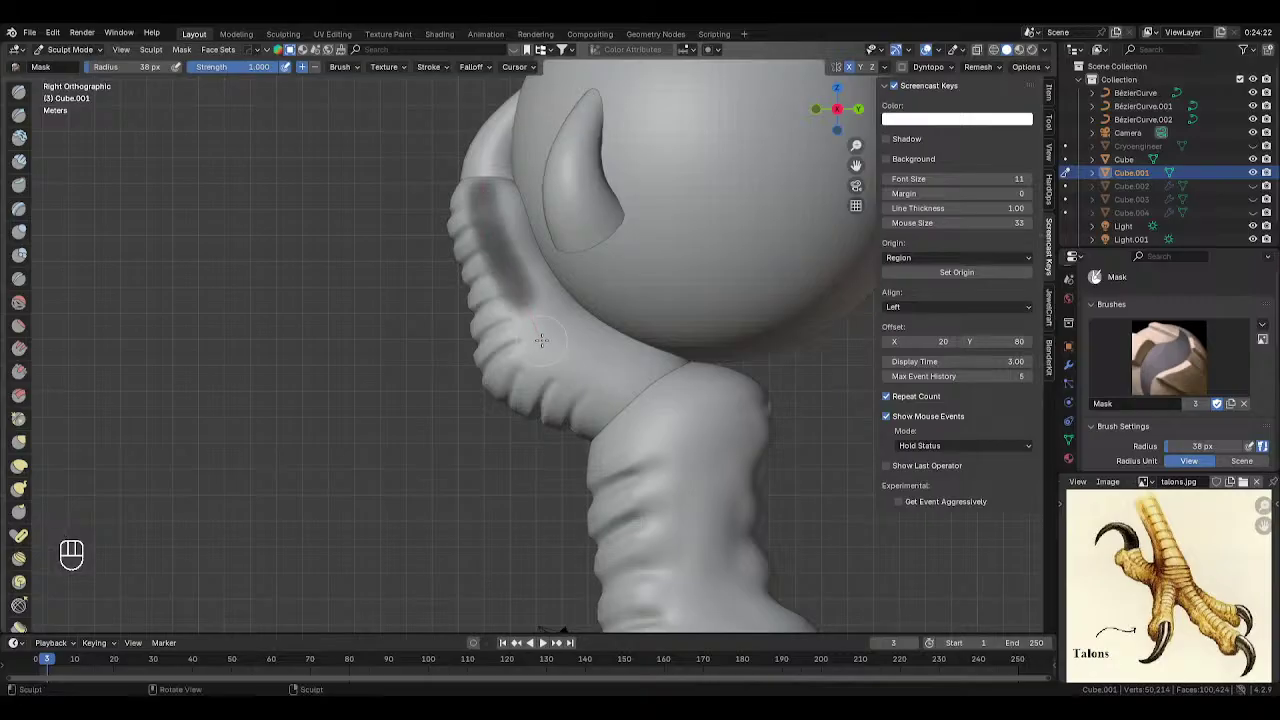
key(ctrl+z)
mouse_move(481, 182)
mouse_down()
mouse_move(508, 278)
mouse_move(558, 354)
mouse_move(615, 385)
mouse_move(686, 398)
mouse_move(676, 390)
mouse_up()
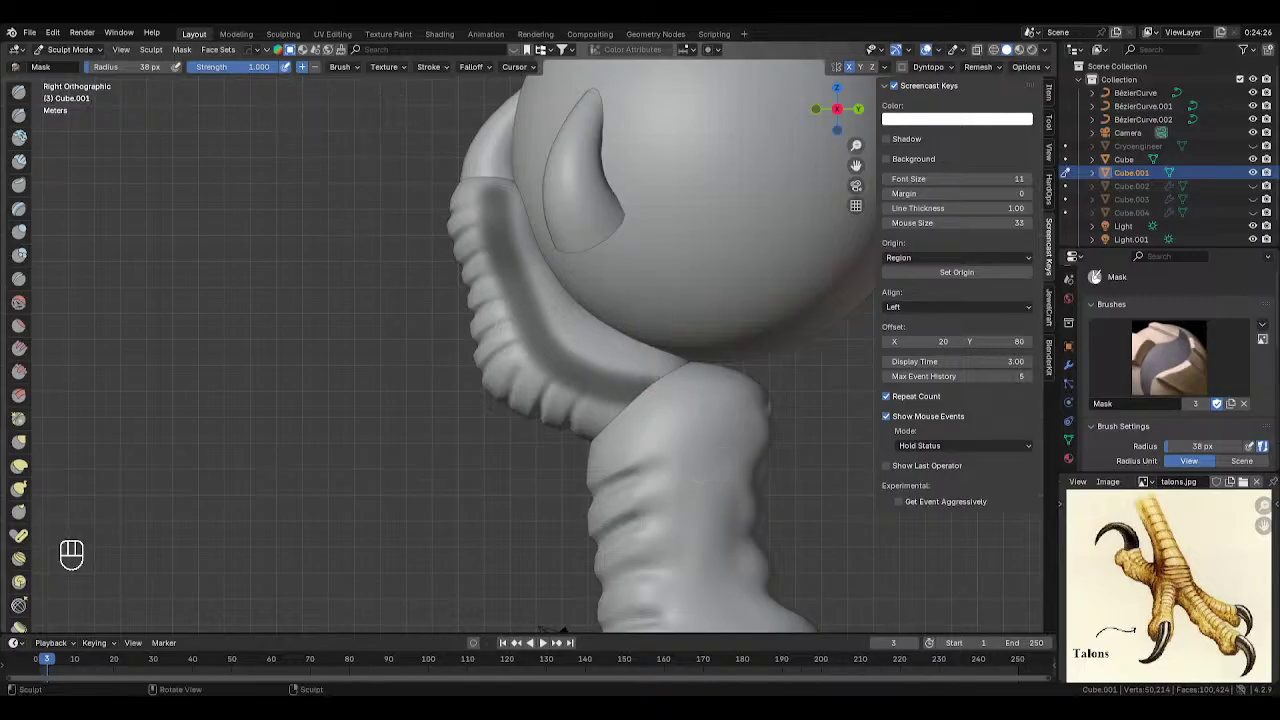
- Trim the mask band's fold-side edge with the Mask brush in subtract mode, using 20 and 36 px radii
key(f)
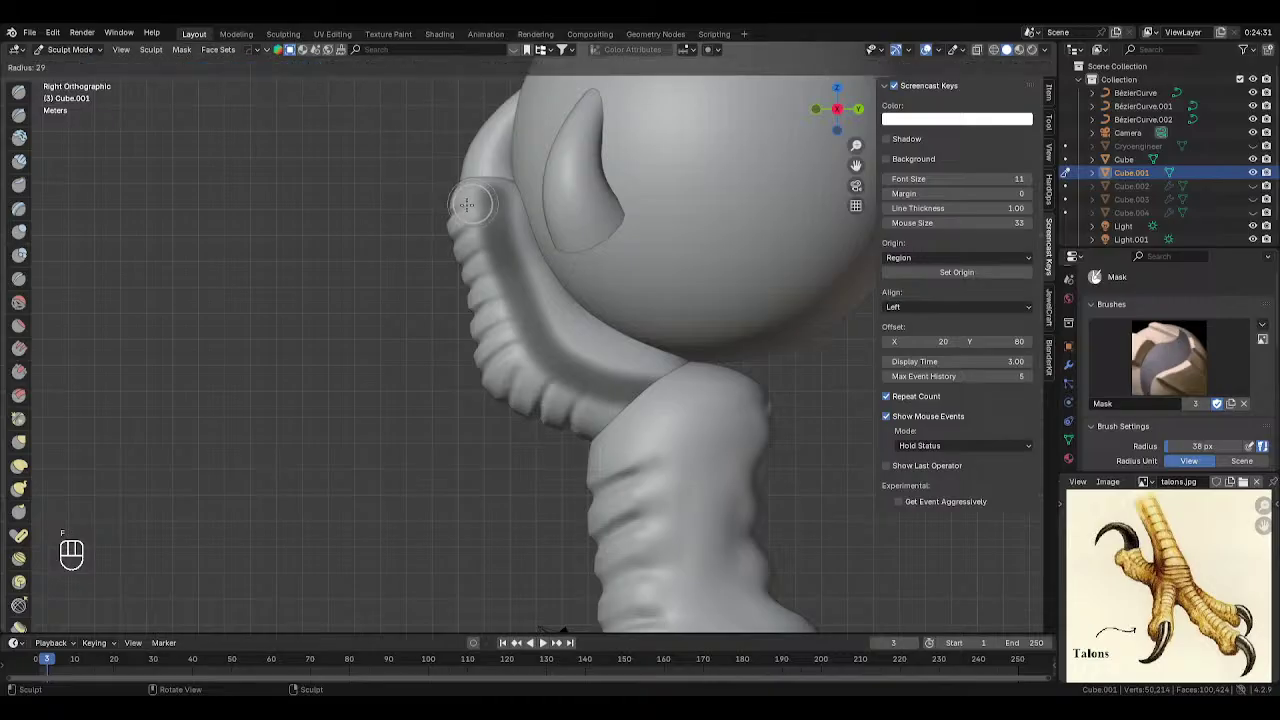
key(f)
drag(463, 193, 484, 276)
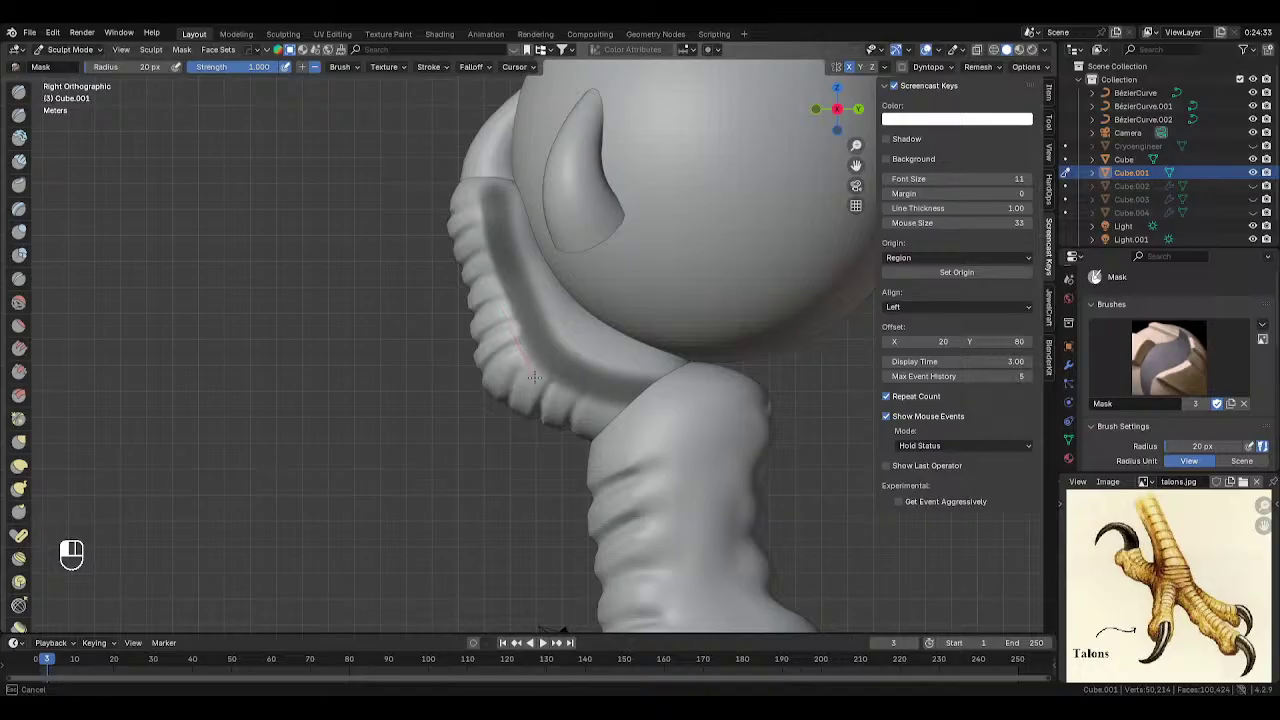
drag(640, 404, 719, 389)
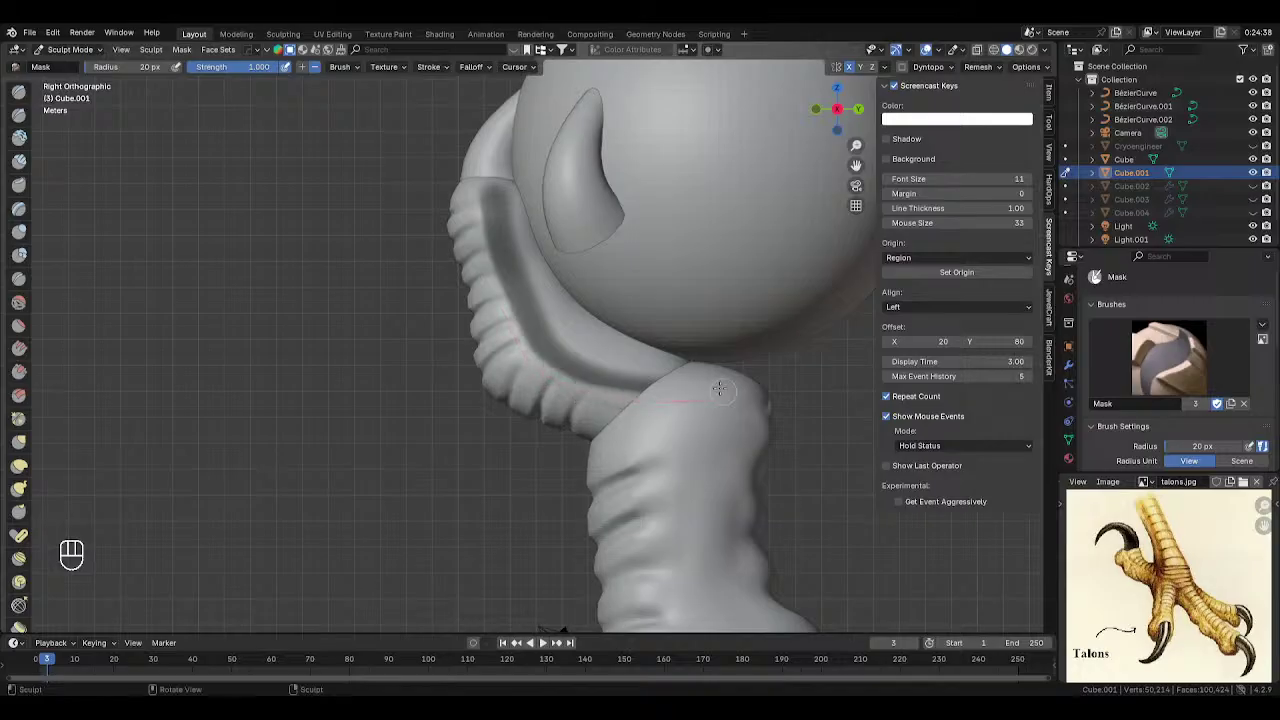
key(f)
click(584, 393)
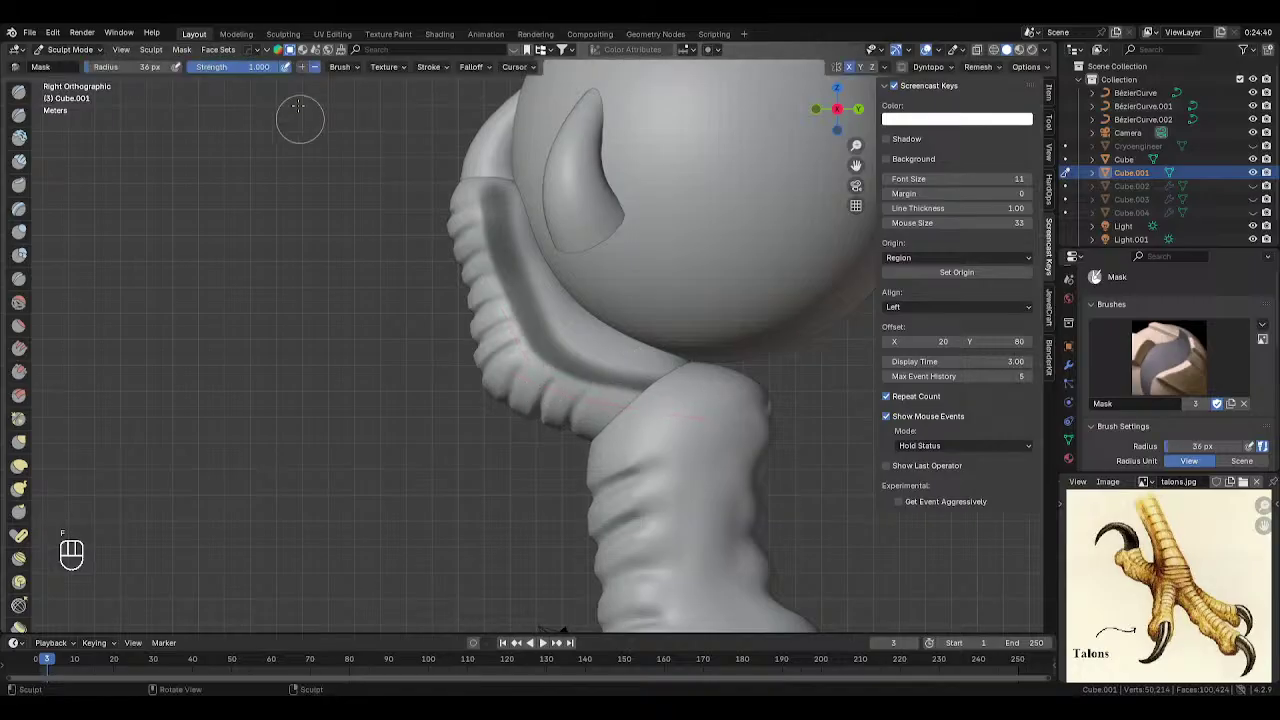
- Reinforce the mask band along the toe's side with the Mask brush in add mode at a 23 px radius
key(f)
click(532, 335)
key(f)
click(522, 321)
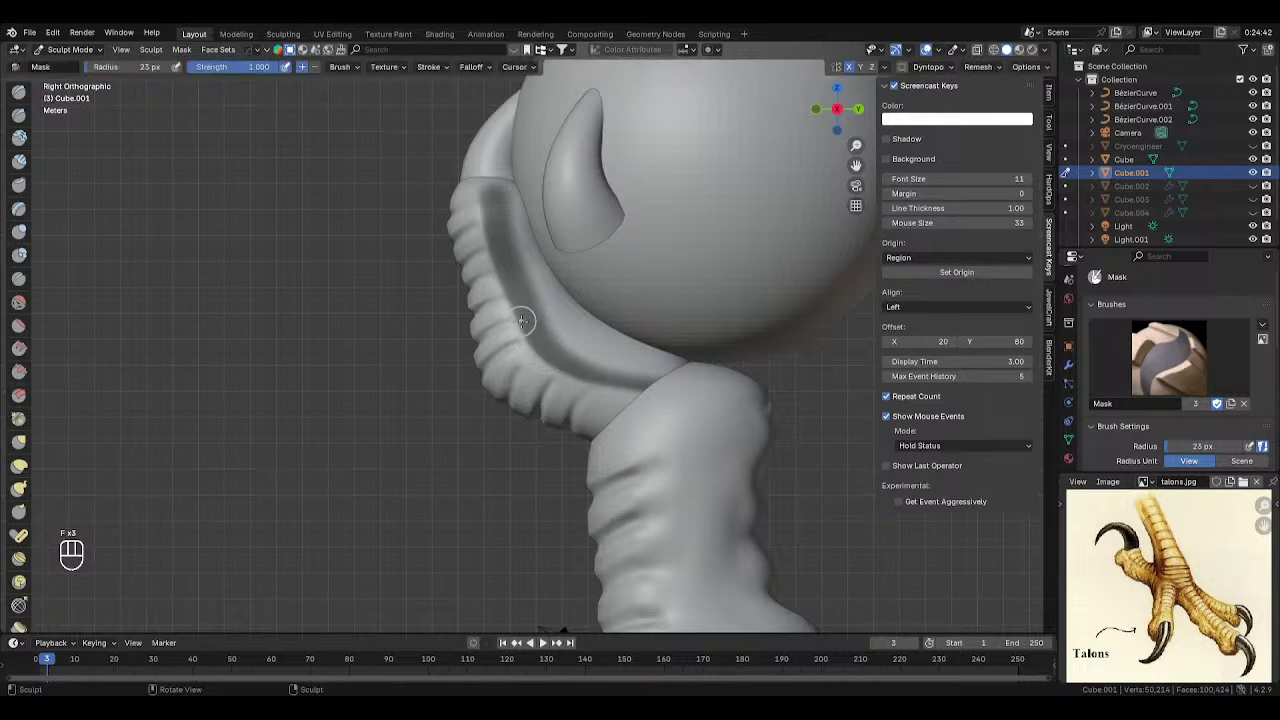
drag(525, 318, 539, 356)
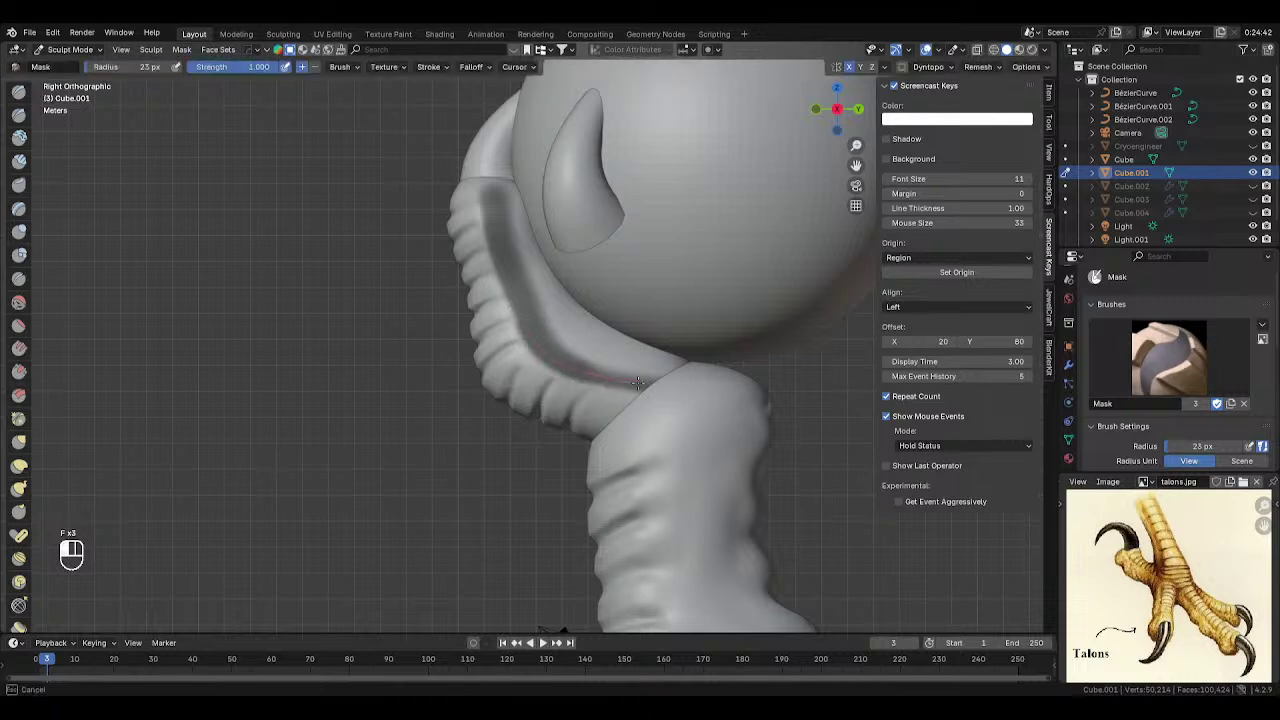
drag(700, 386, 634, 390)
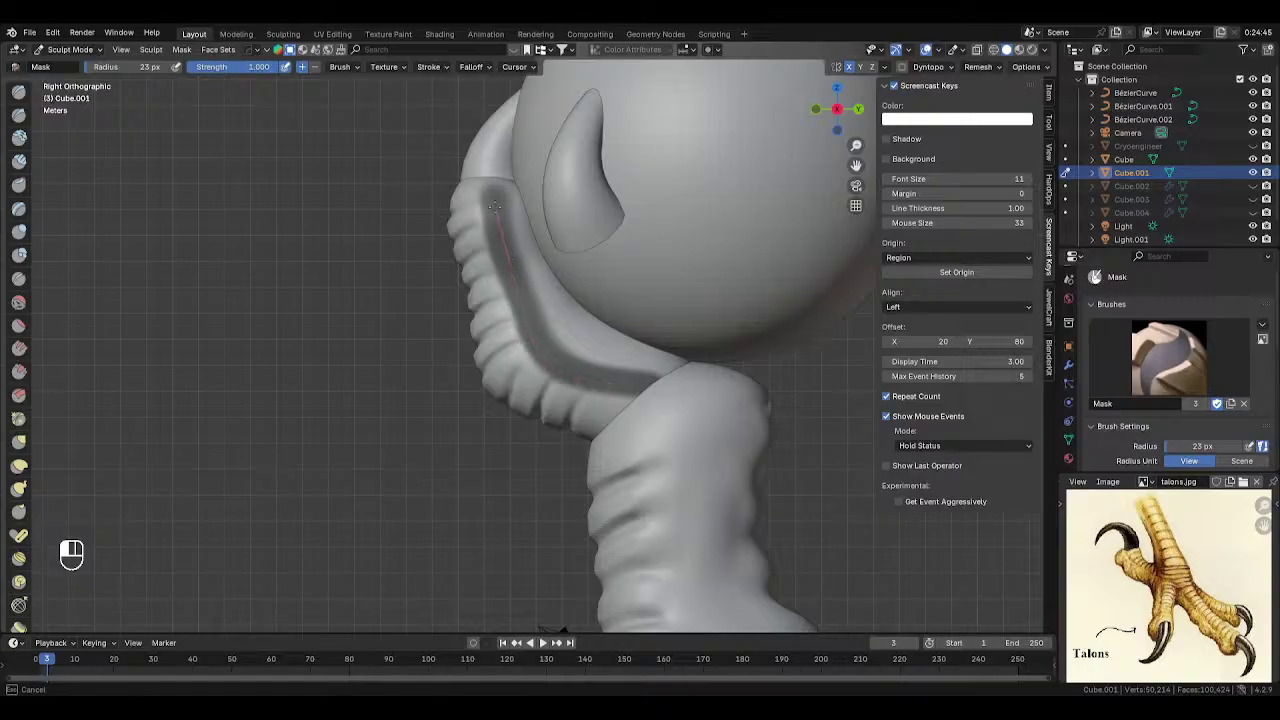
drag(493, 205, 495, 210)
- Turn off Stabilize Stroke and mask the rest of the toe's side up to the orb at a 60 px radius
click(431, 67)
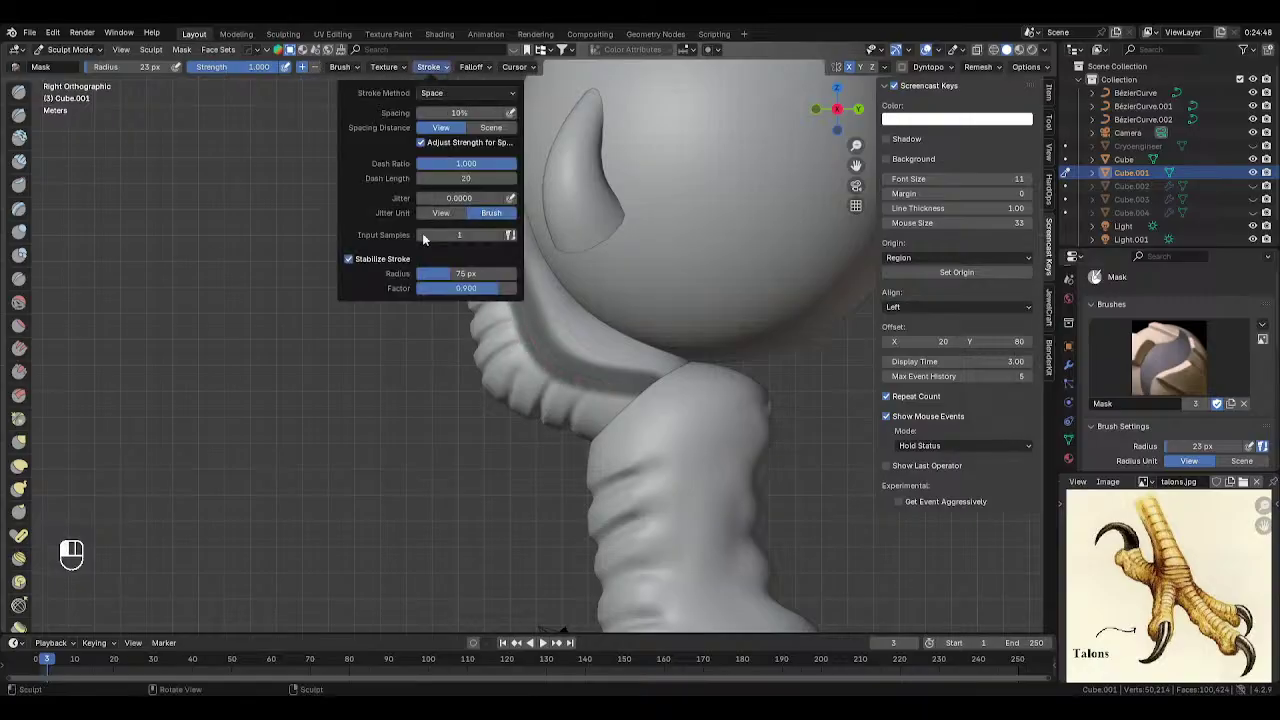
click(349, 259)
key(f)
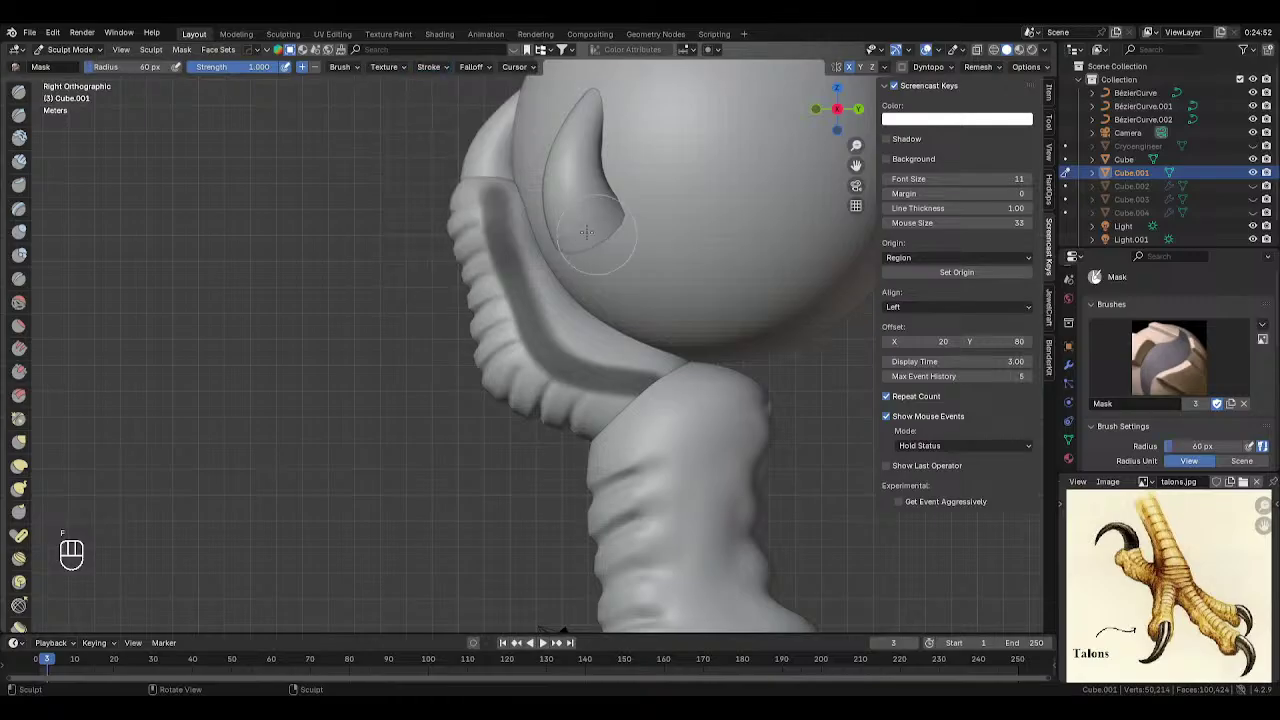
mouse_move(585, 315)
mouse_down()
mouse_move(518, 188)
mouse_move(564, 305)
mouse_move(649, 367)
mouse_up()
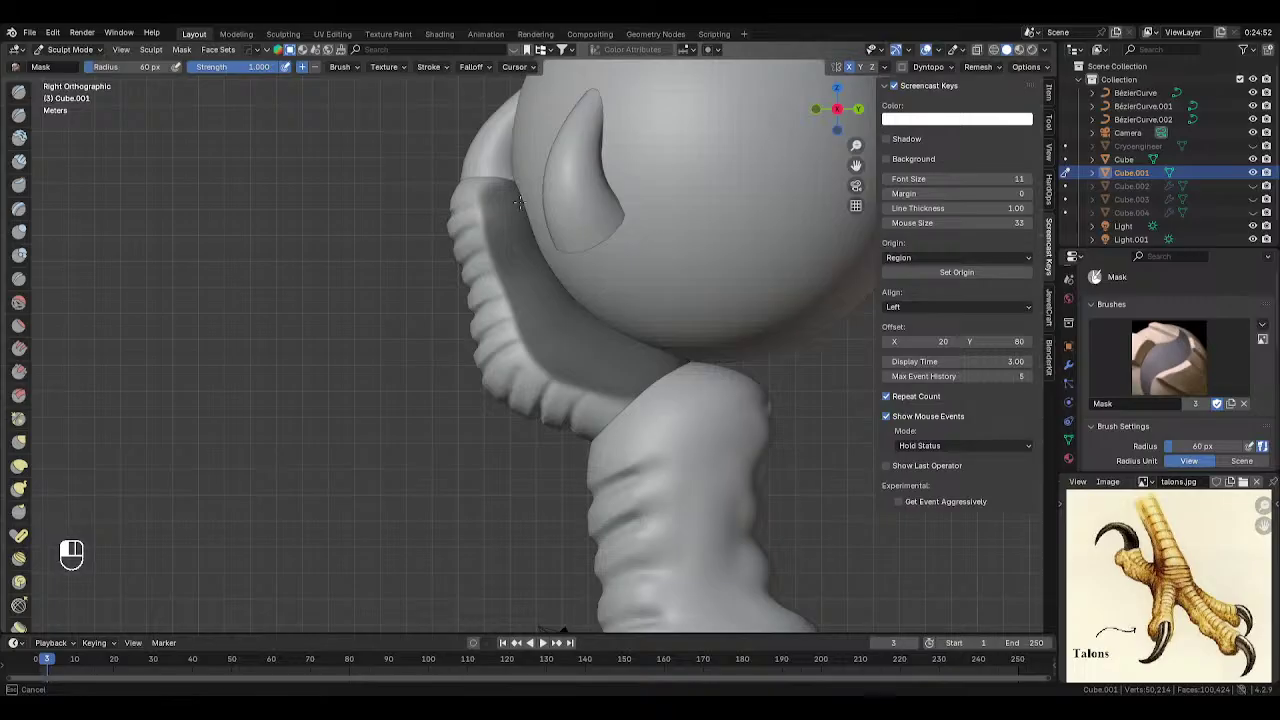
middle_drag(518, 203, 601, 263)
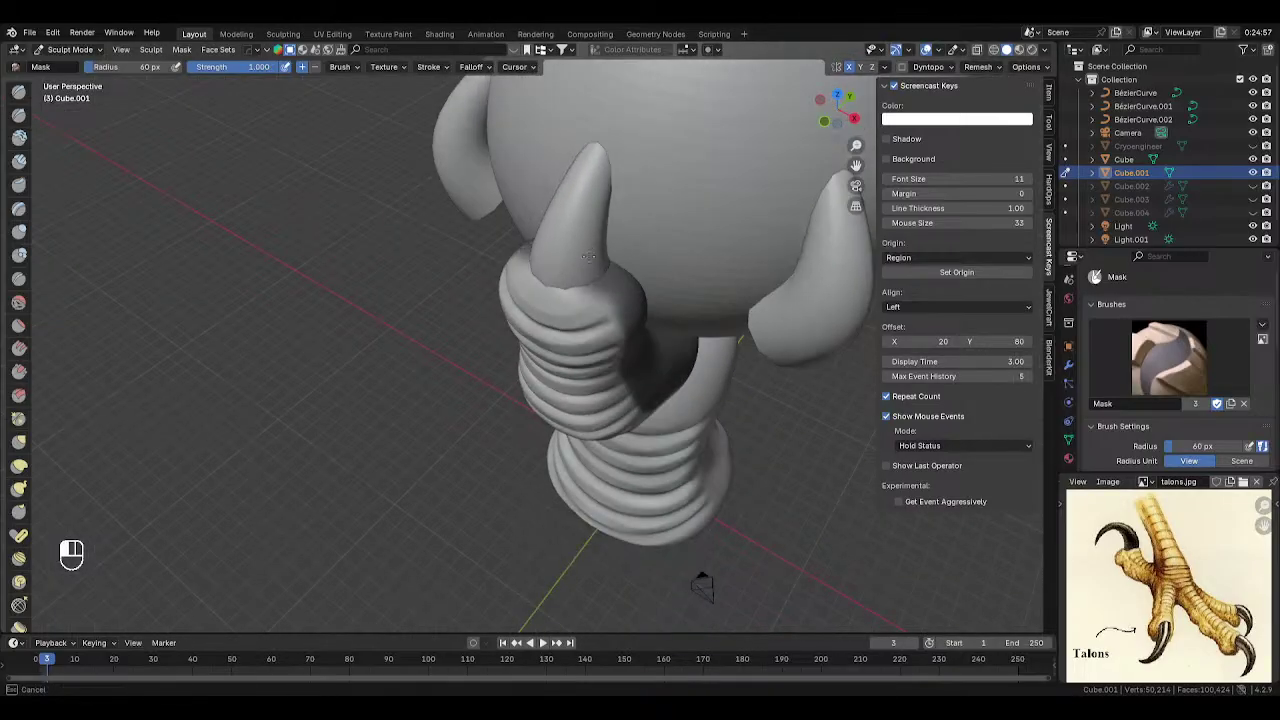
- Invert the mask on the front toe and inflate its unmasked smooth inner side with the Mesh Filter
key(ctrl+i)
mouse_move(607, 263)
middle_down()
mouse_move(554, 214)
mouse_move(640, 220)
mouse_move(560, 218)
mouse_move(640, 222)
mouse_move(625, 226)
mouse_move(645, 242)
middle_up()
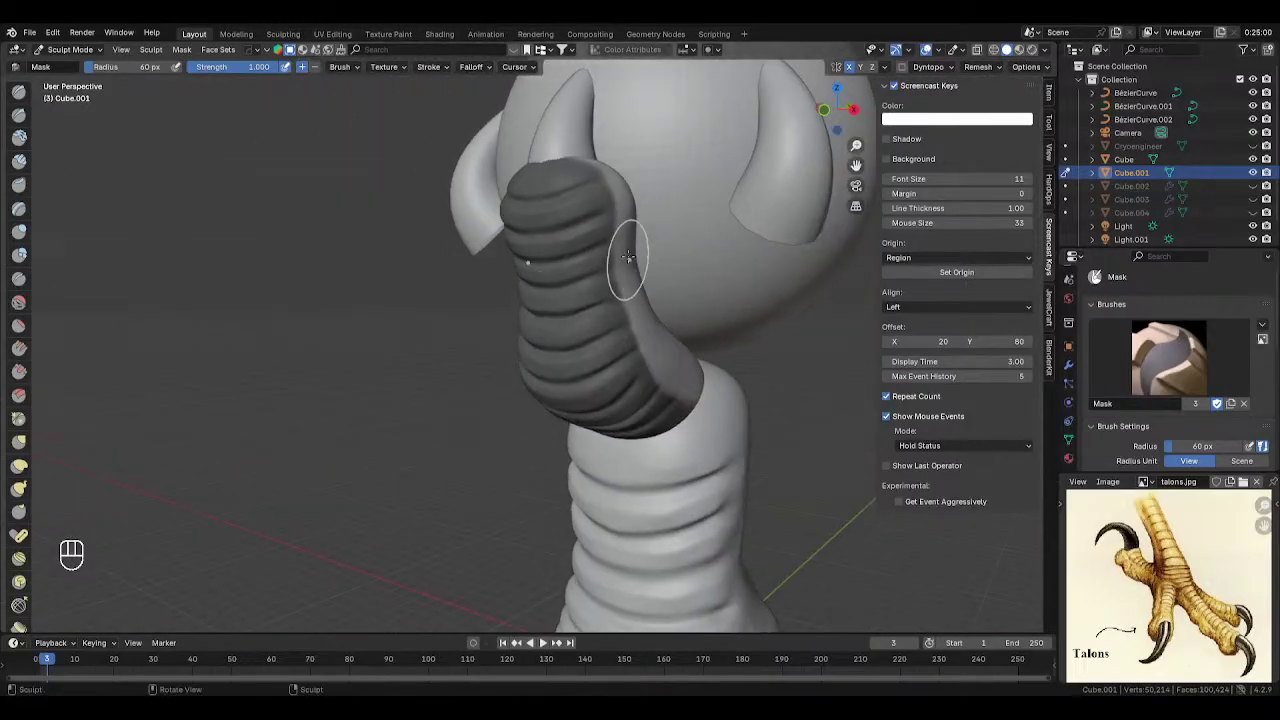
scroll(18, 440, down, 6)
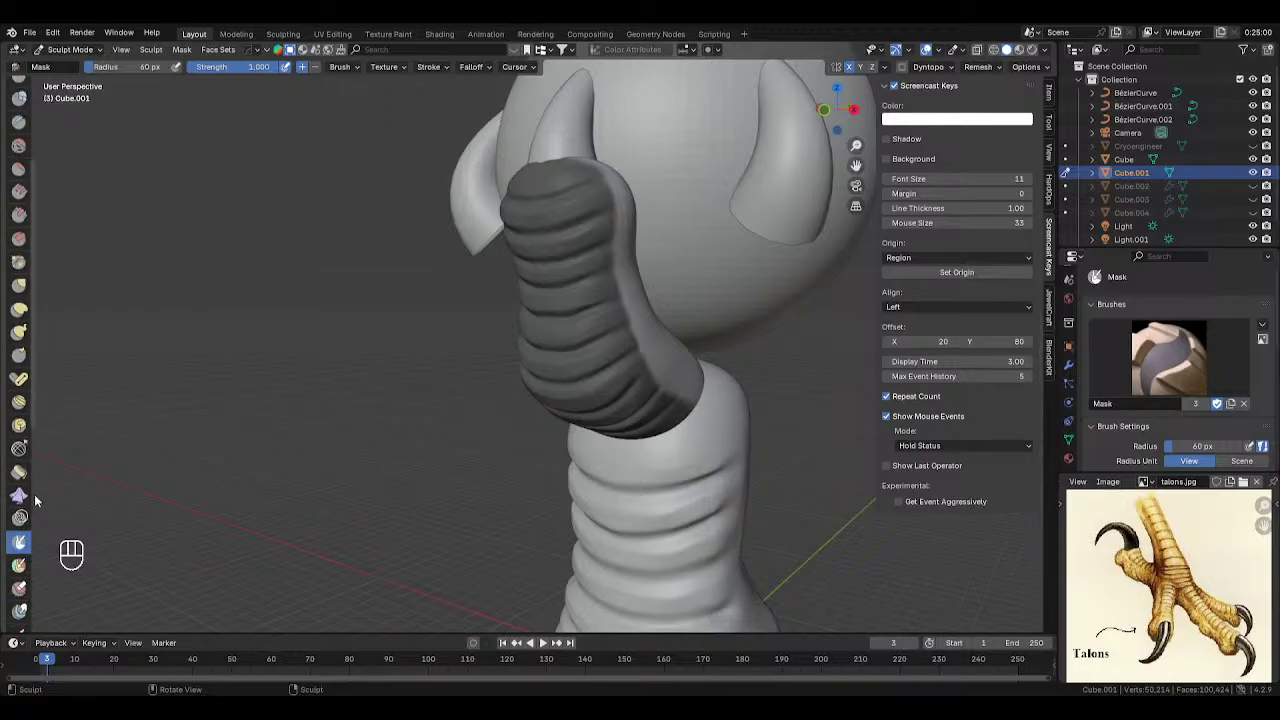
scroll(12, 435, down, 5)
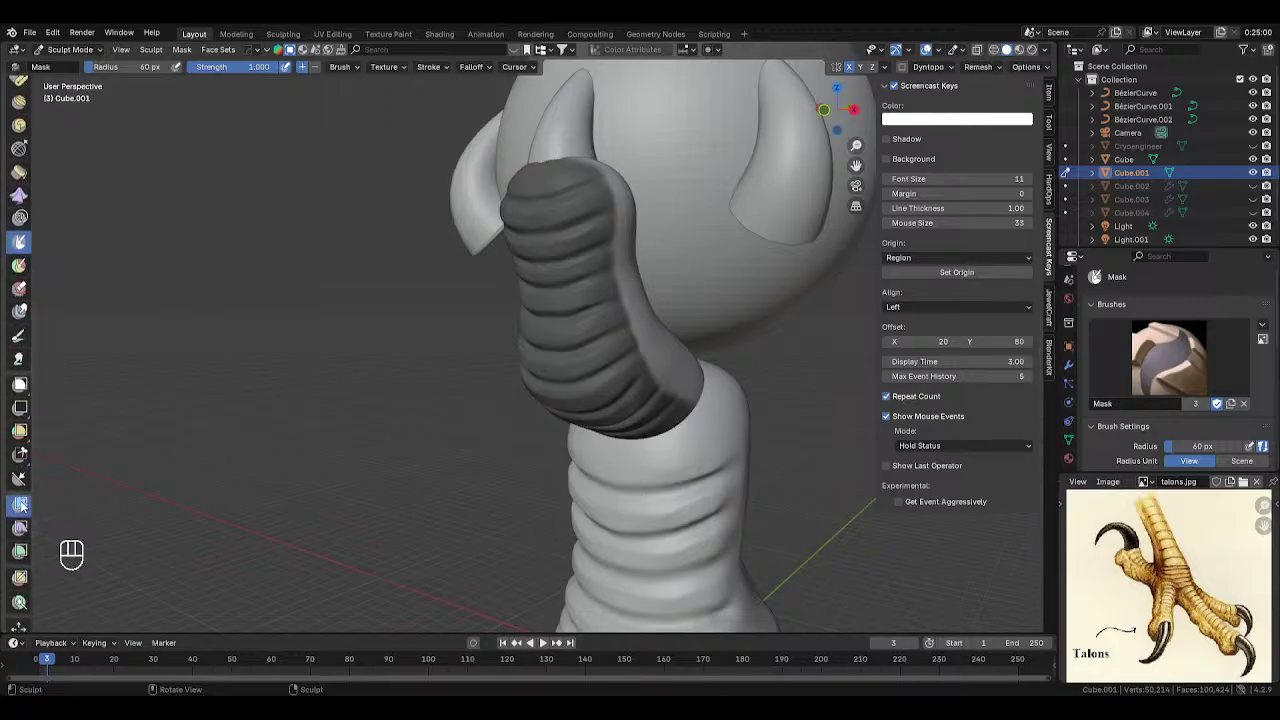
click(21, 506)
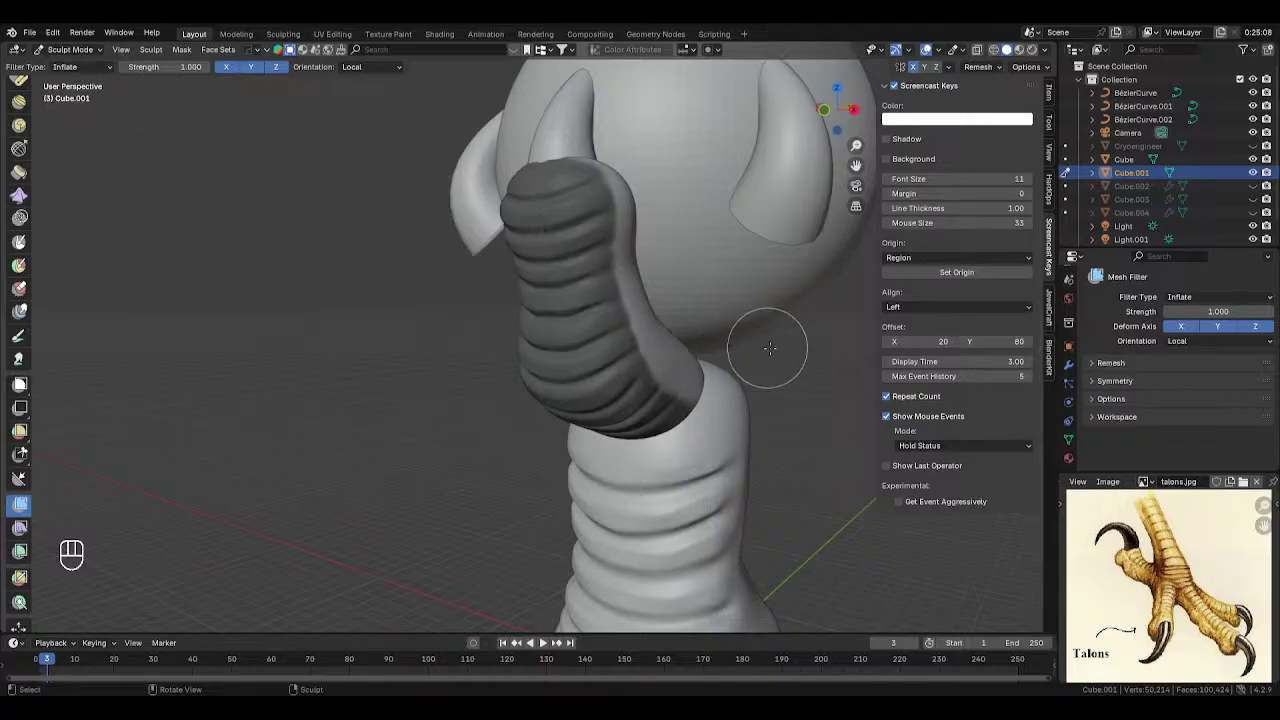
drag(769, 348, 825, 348)
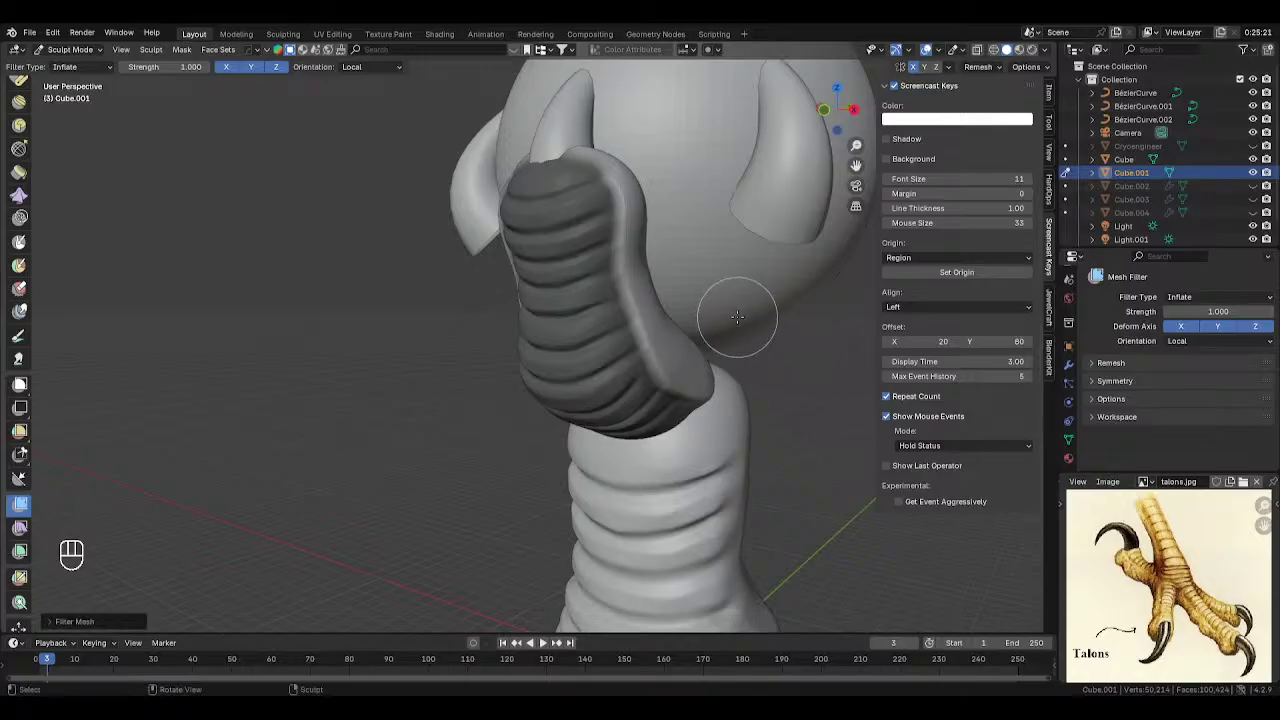
- Soften the inflated rim along the front toe's folds with the Smooth brush at 64 and 74 px radii
key(shift+s)
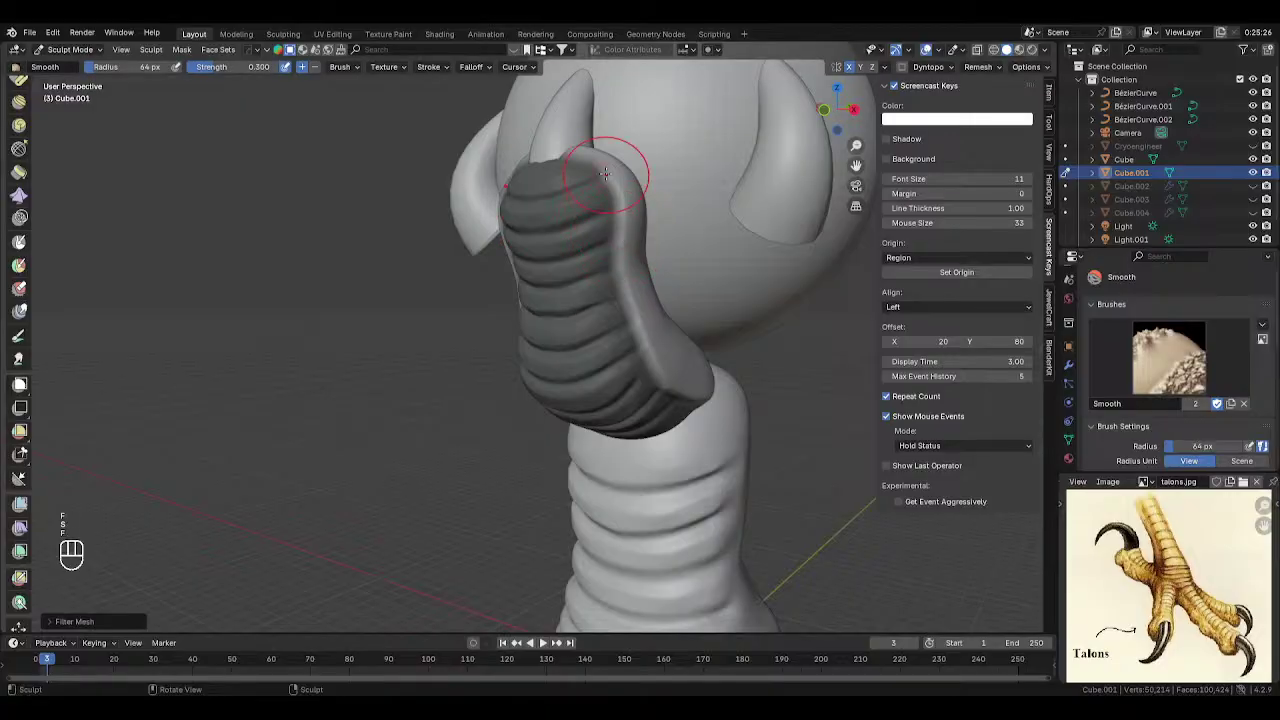
drag(604, 174, 613, 176)
mouse_move(655, 352)
mouse_down()
mouse_move(675, 388)
mouse_move(669, 374)
mouse_up()
key(f)
click(668, 352)
middle_drag(668, 374, 603, 343)
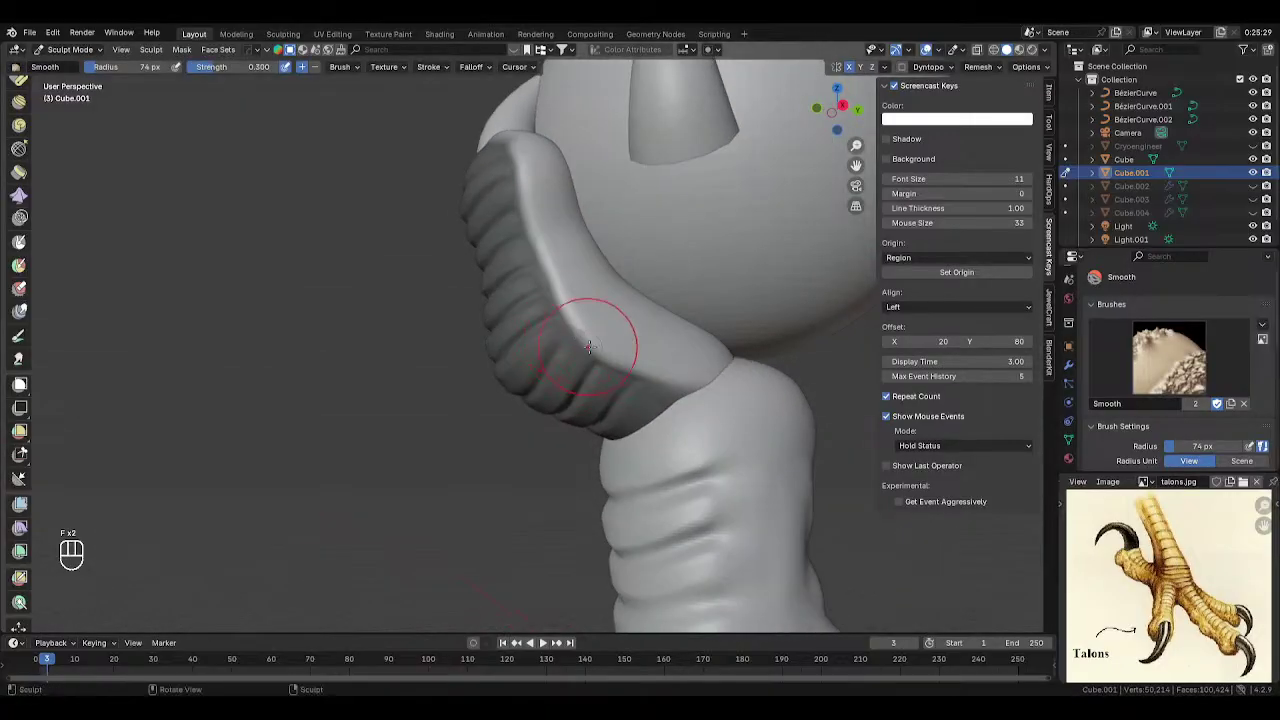
drag(603, 343, 540, 200)
middle_drag(540, 200, 632, 259)
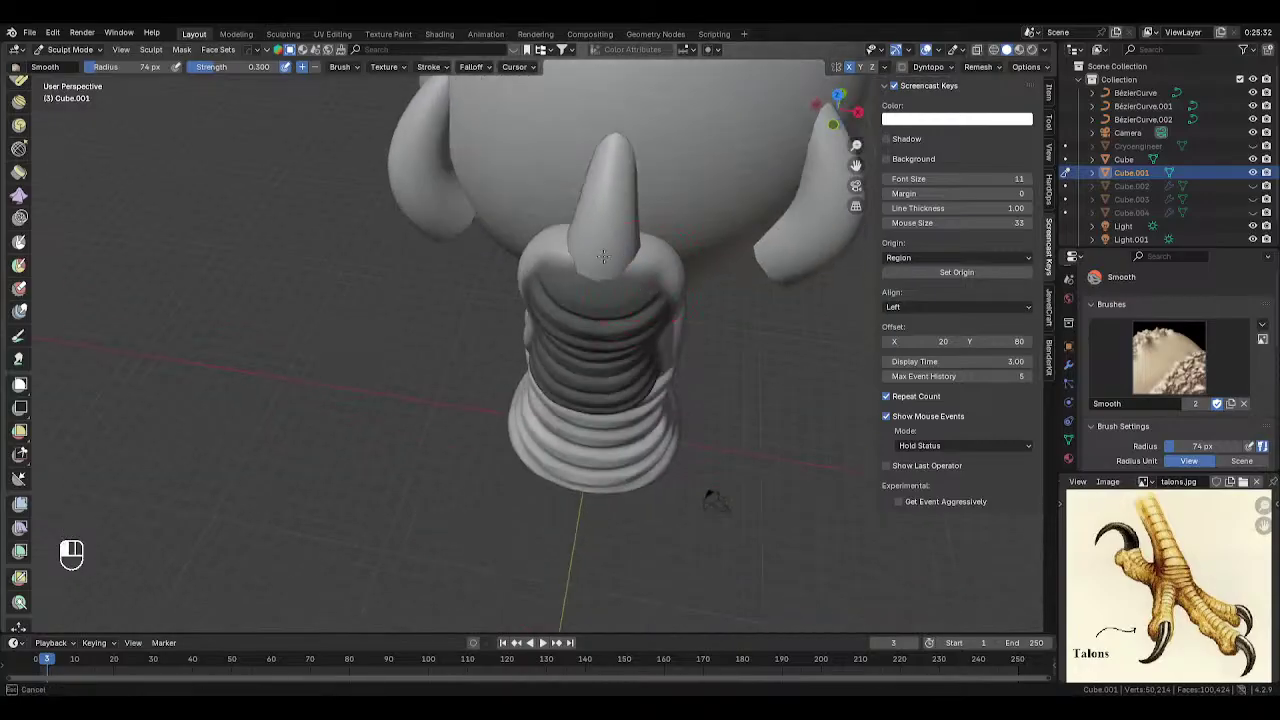
- Switch to Object Mode and display the claw in Rendered shading
key(KP_1)
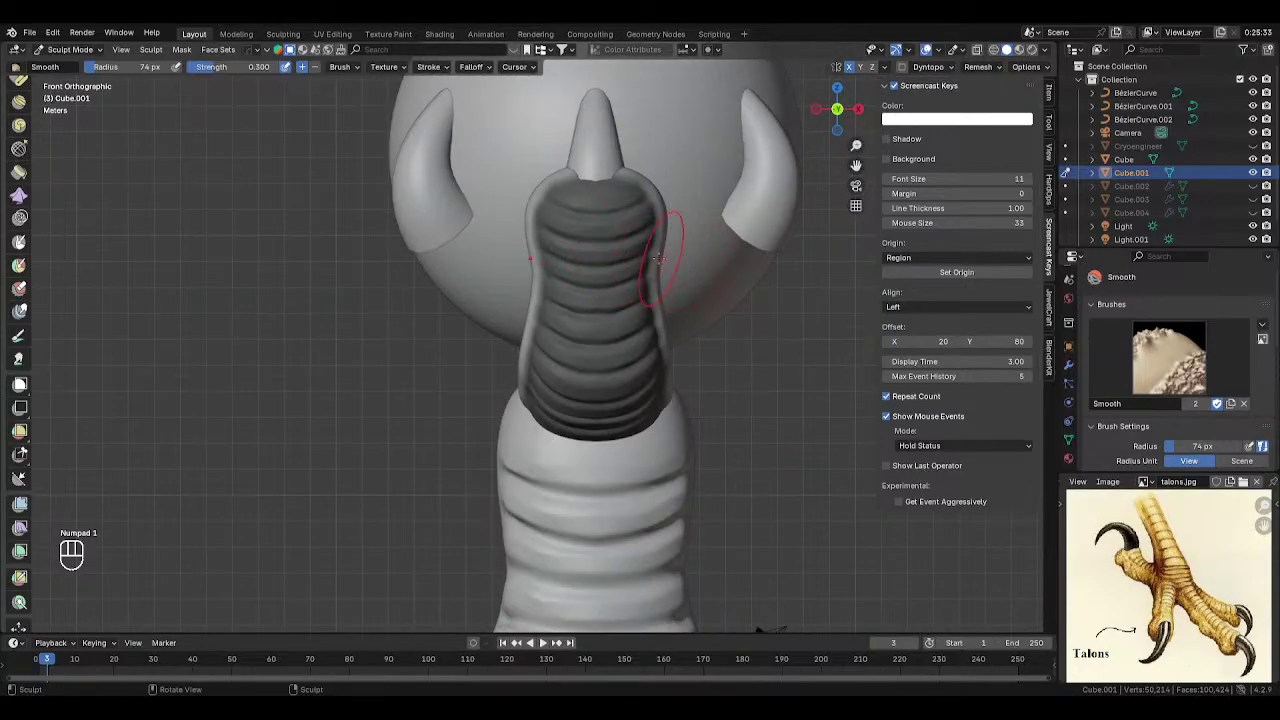
key(Tab)
key(z)
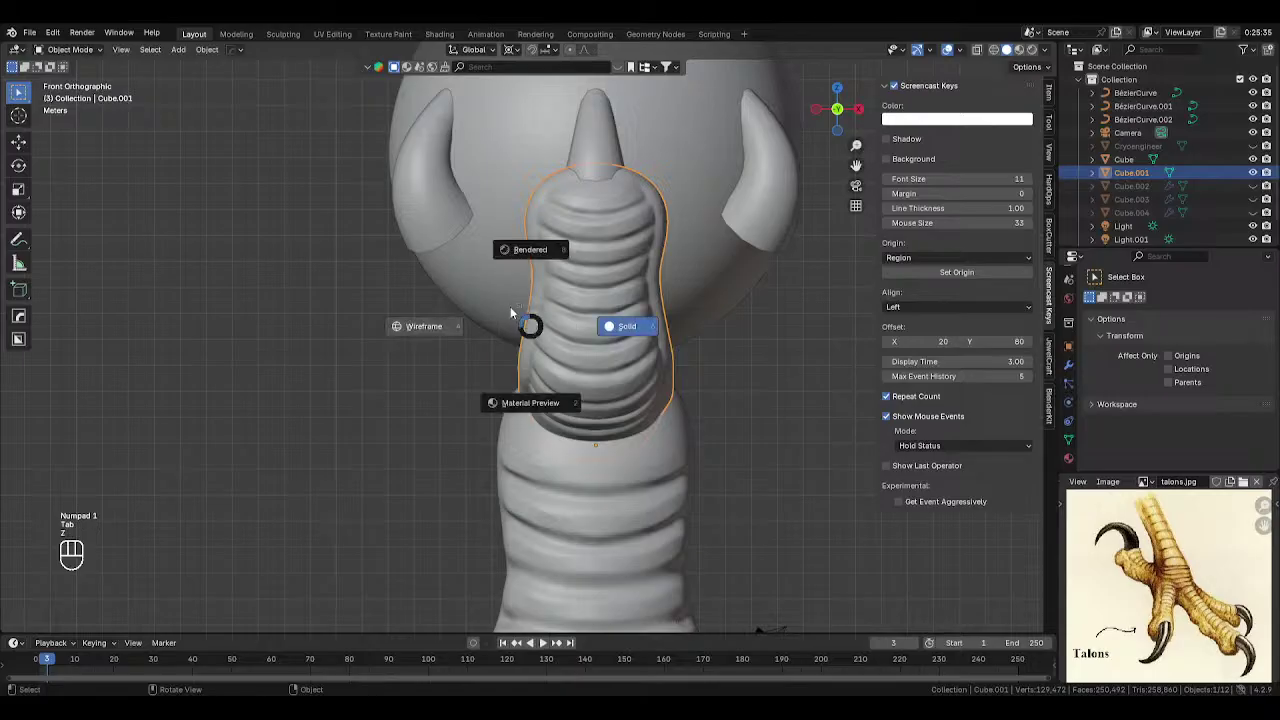
click(526, 272)
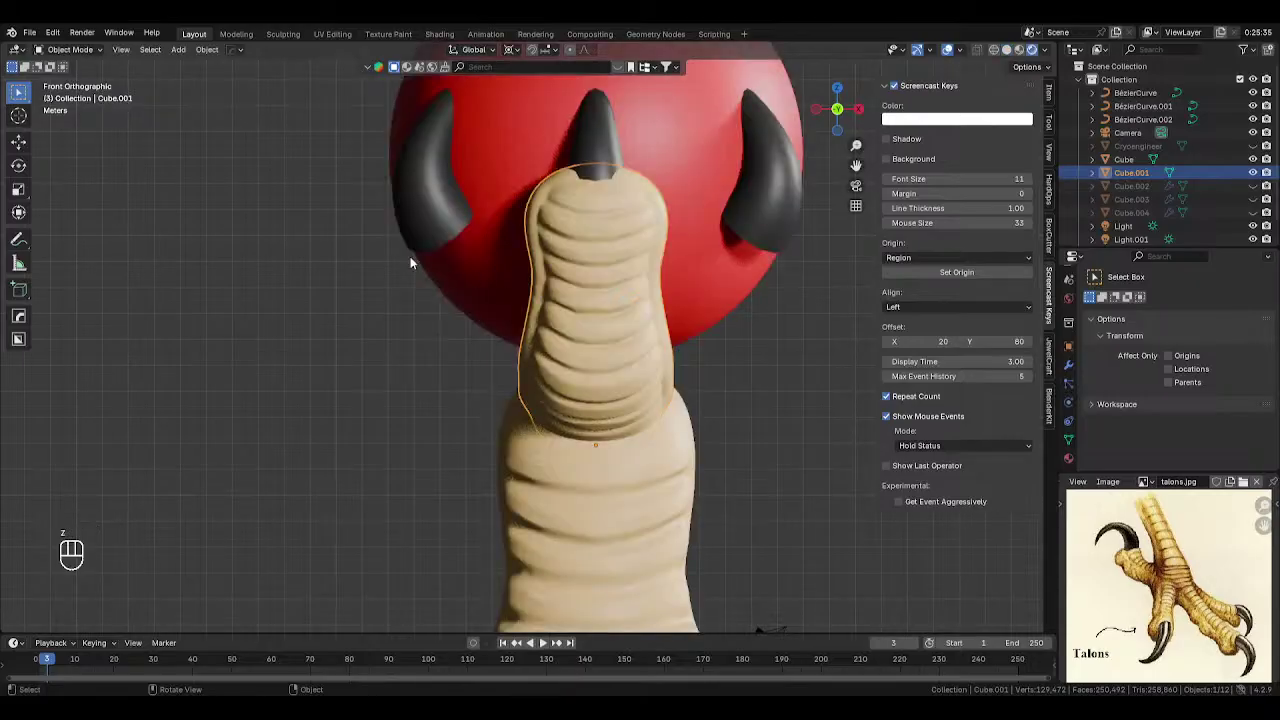
middle_drag(410, 256, 520, 372)
- Set the pivot to Individual Origins and narrow the front toe by scaling it along X in front view
click(576, 307)
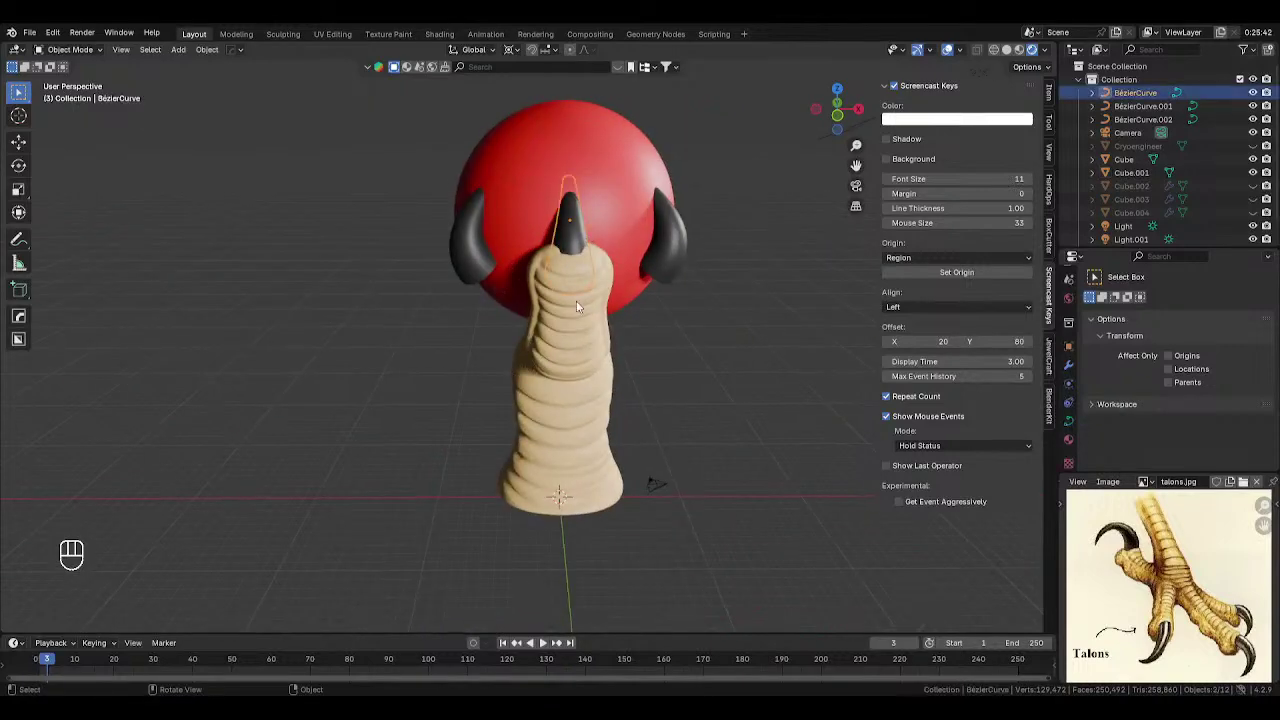
click(580, 305)
key(KP_1)
key(s)
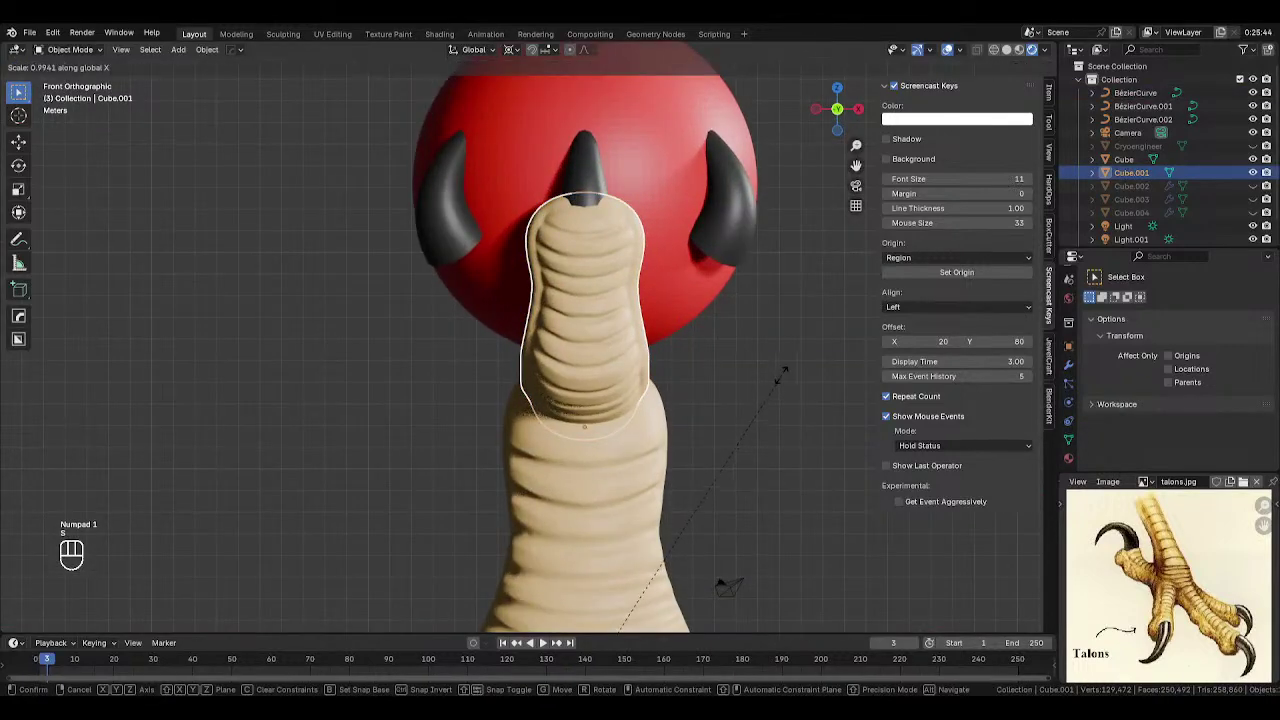
right_click(512, 296)
key(period)
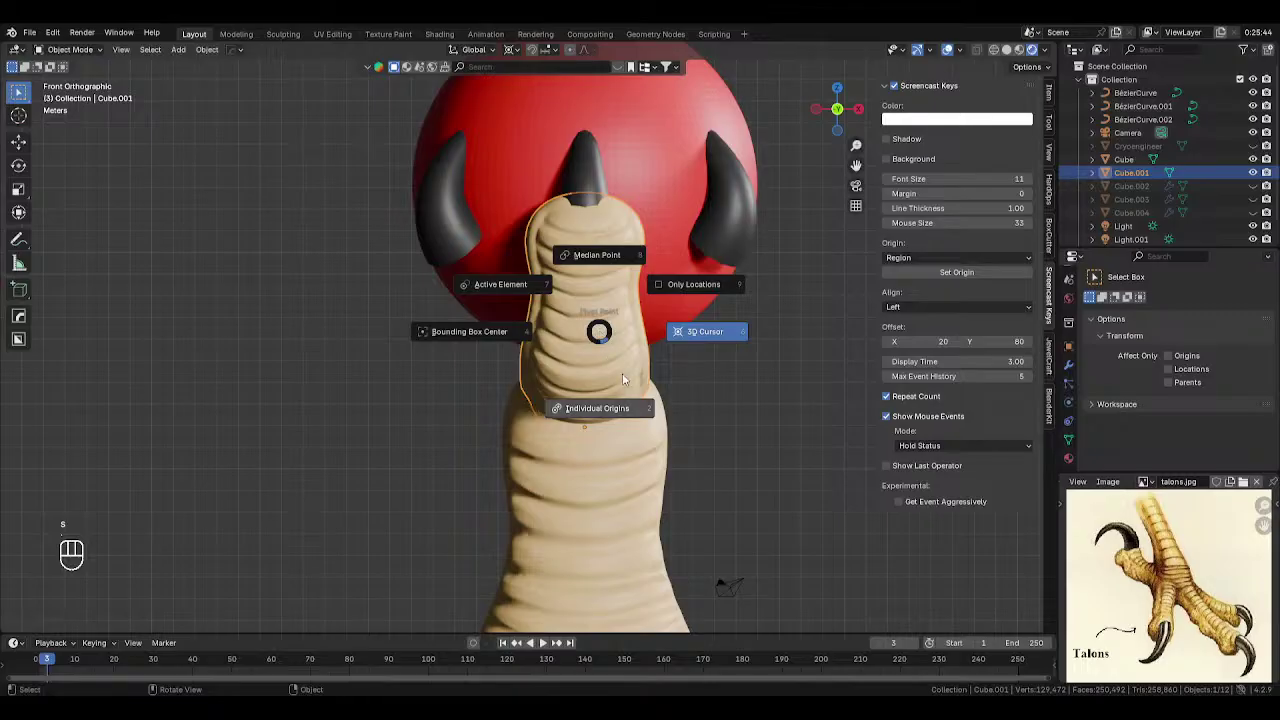
click(619, 362)
key(s)
key(x)
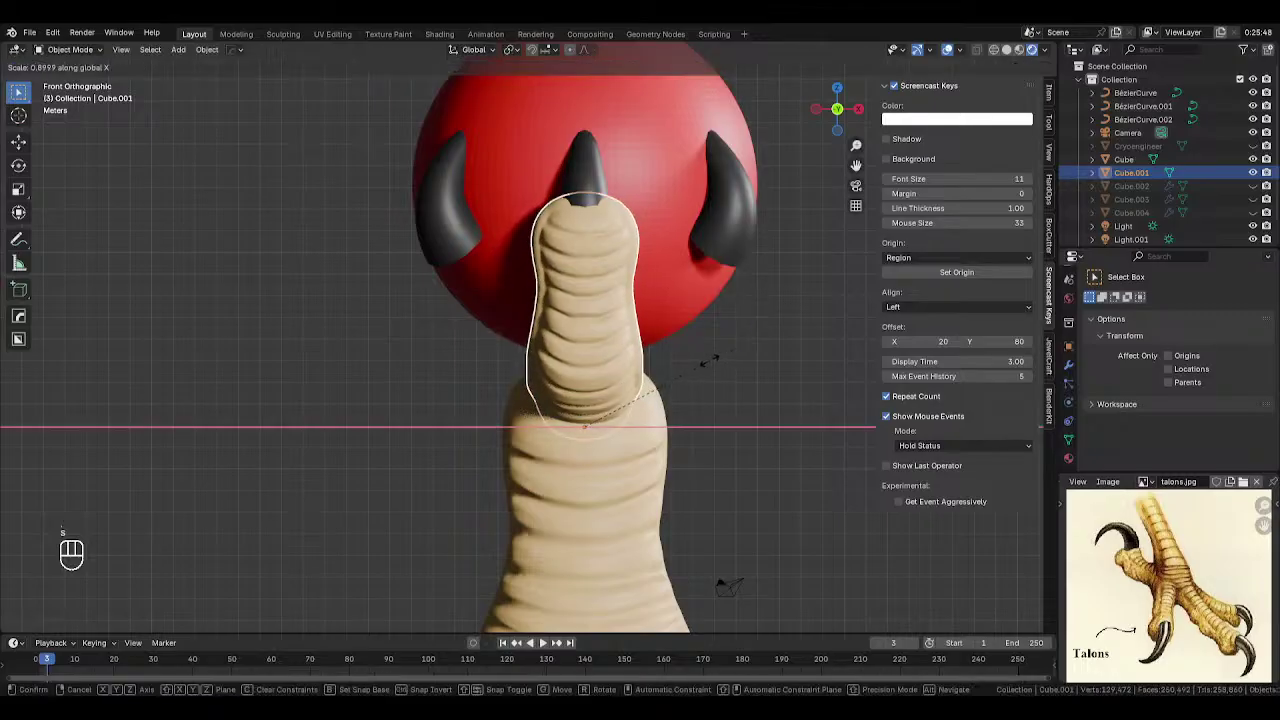
click(690, 356)
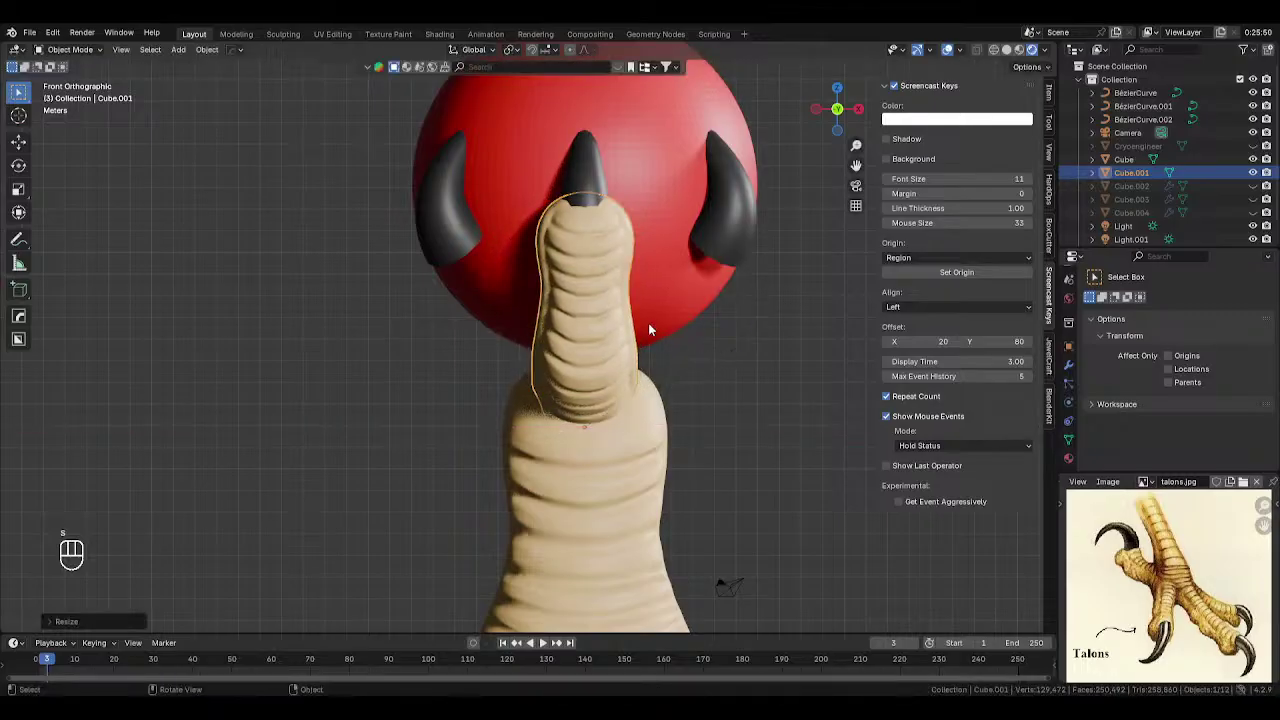
- In Sculpt Mode with Solid shading, nudge the front toe's side contours using Snake Hook at 227 and 213 px radii
key(Tab)
click(649, 400)
key(z)
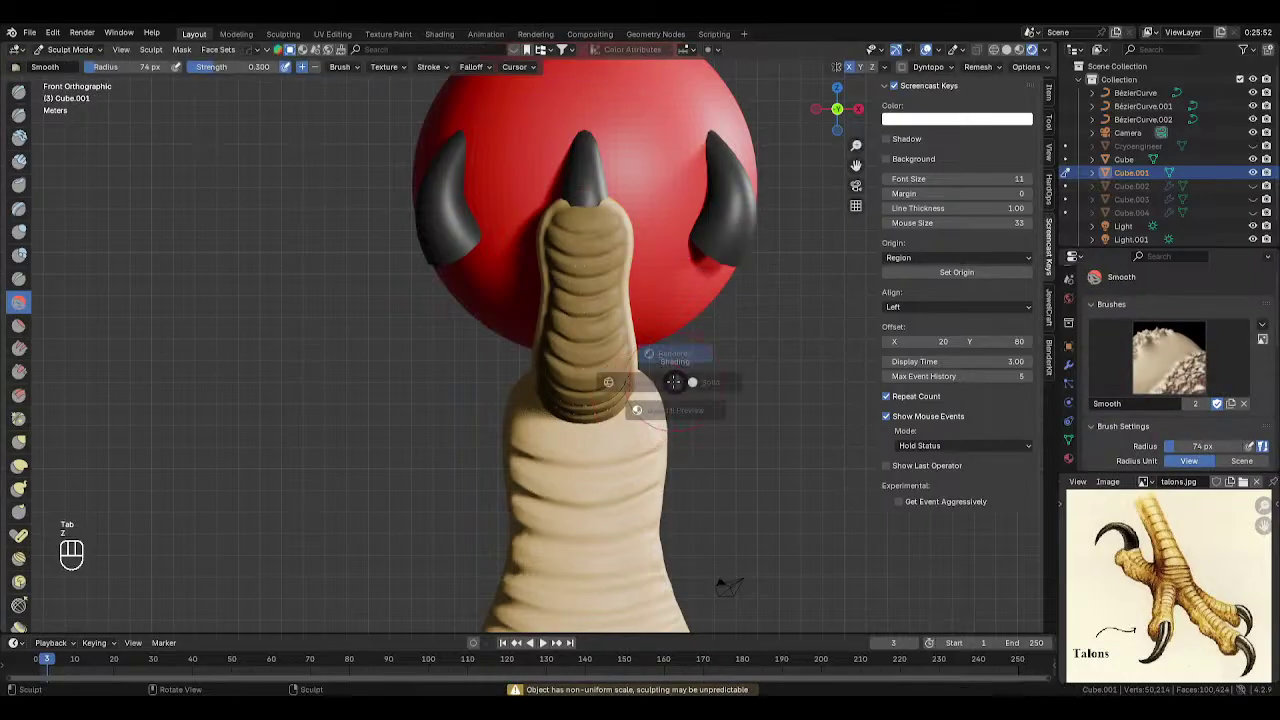
click(727, 382)
scroll(494, 390, down, 2)
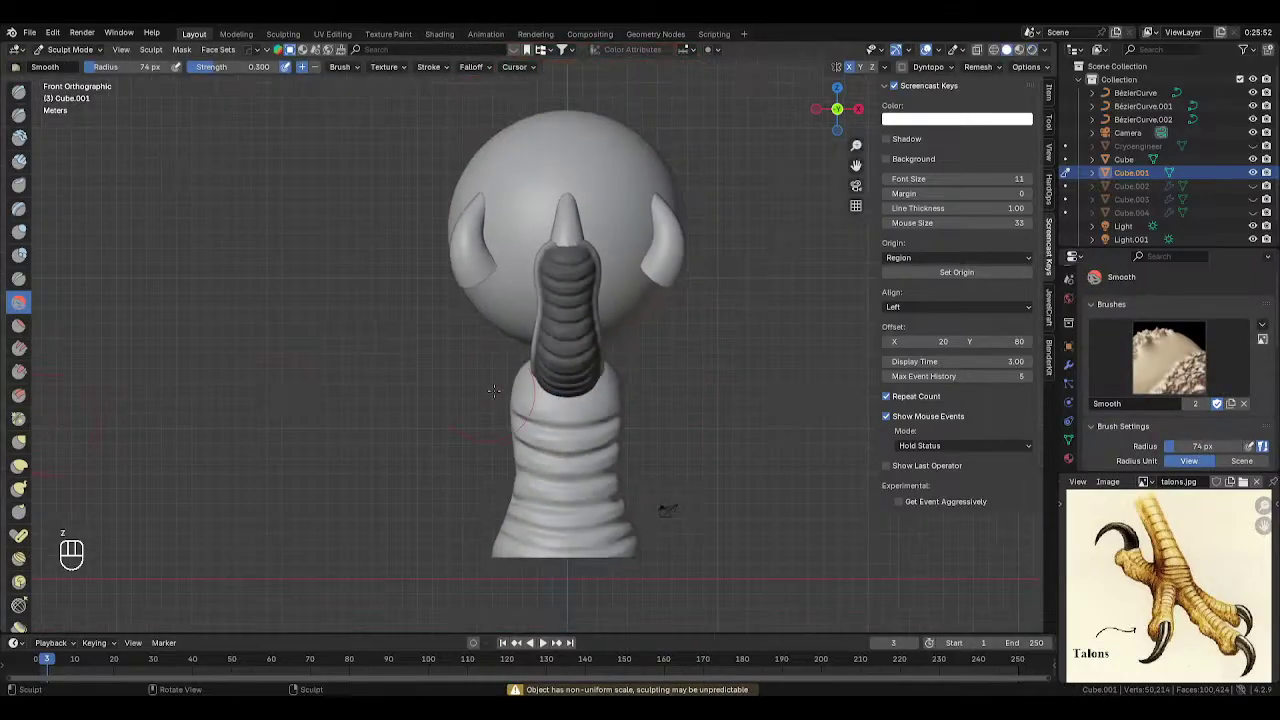
click(19, 488)
scroll(697, 326, up, 2)
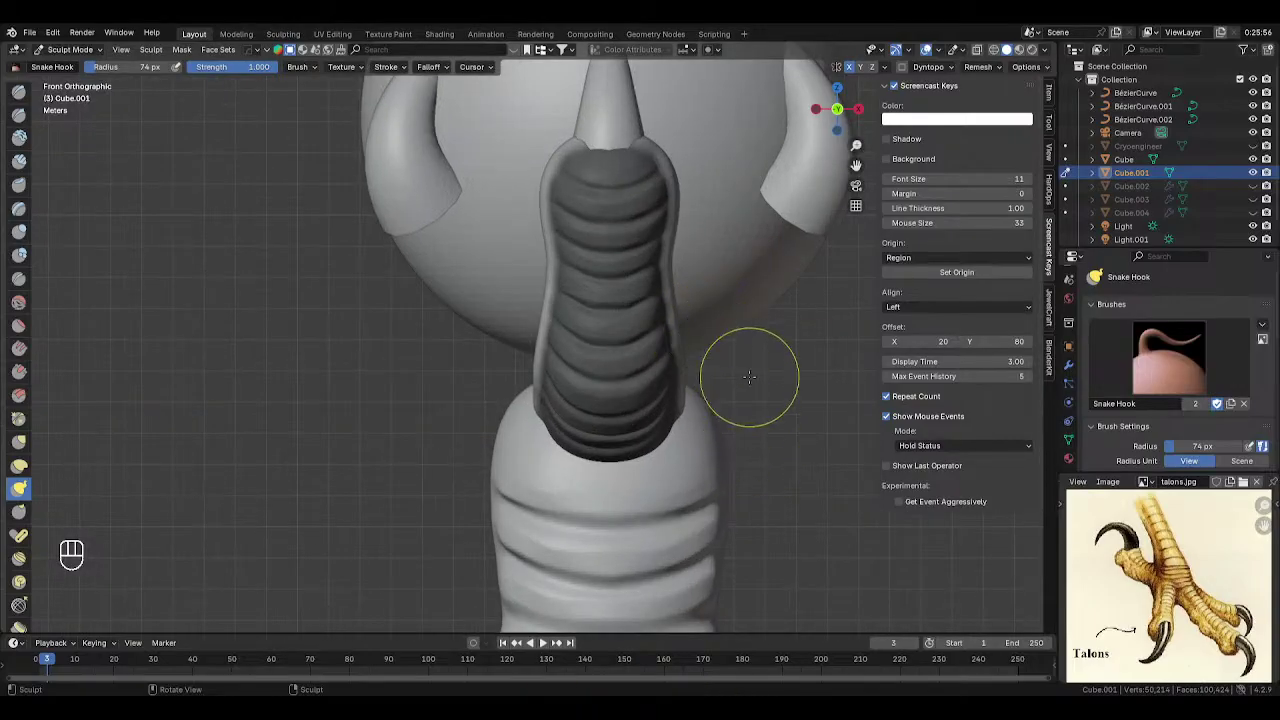
key(f)
click(700, 352)
drag(700, 352, 670, 318)
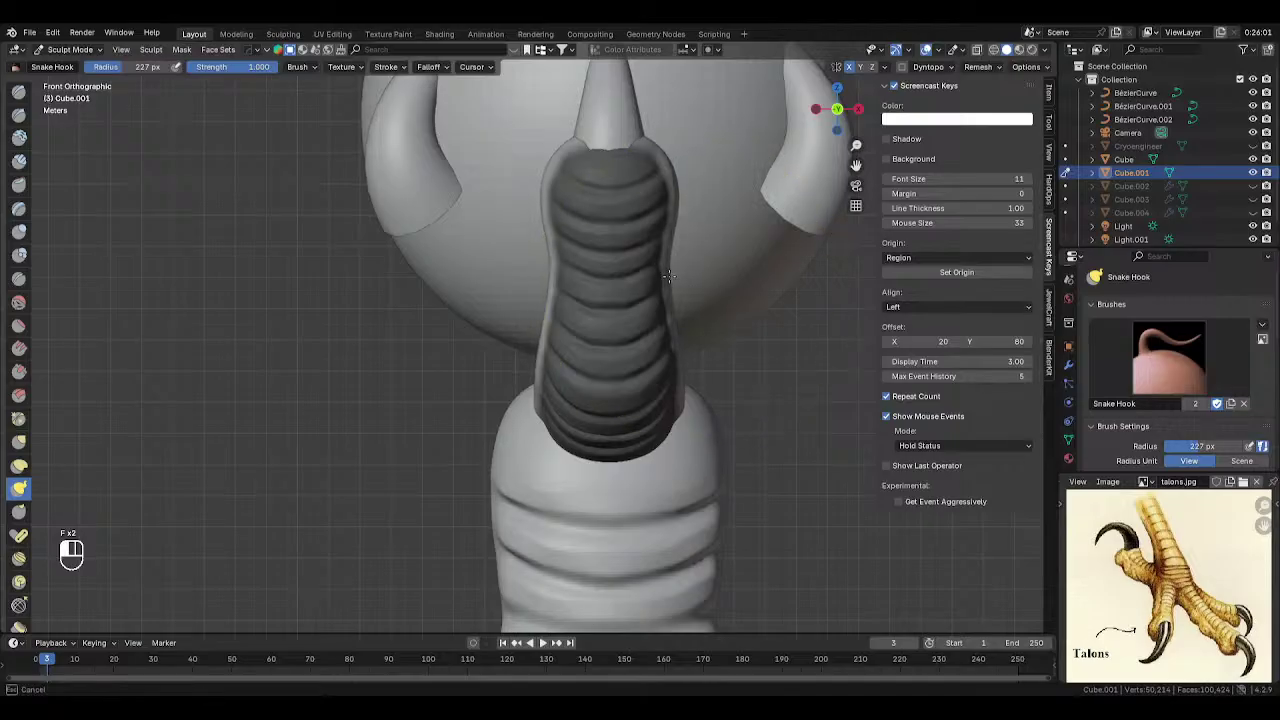
click(676, 180)
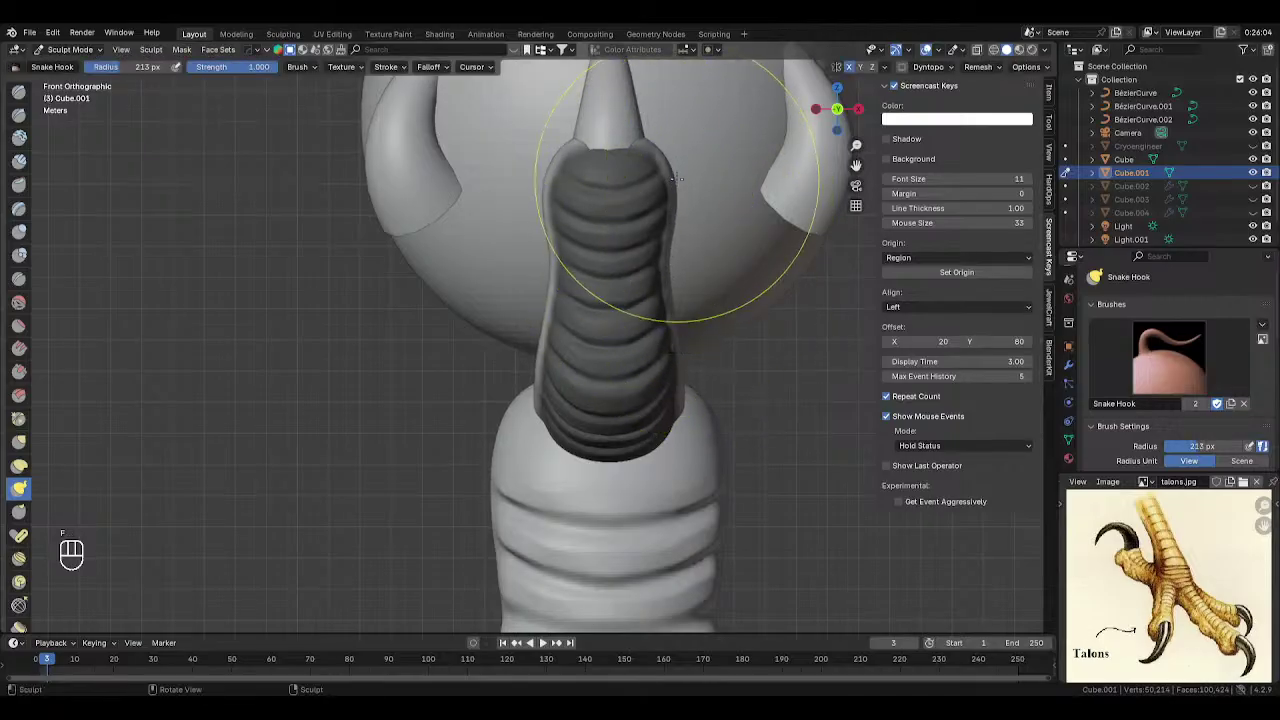
middle_drag(686, 271, 641, 460)
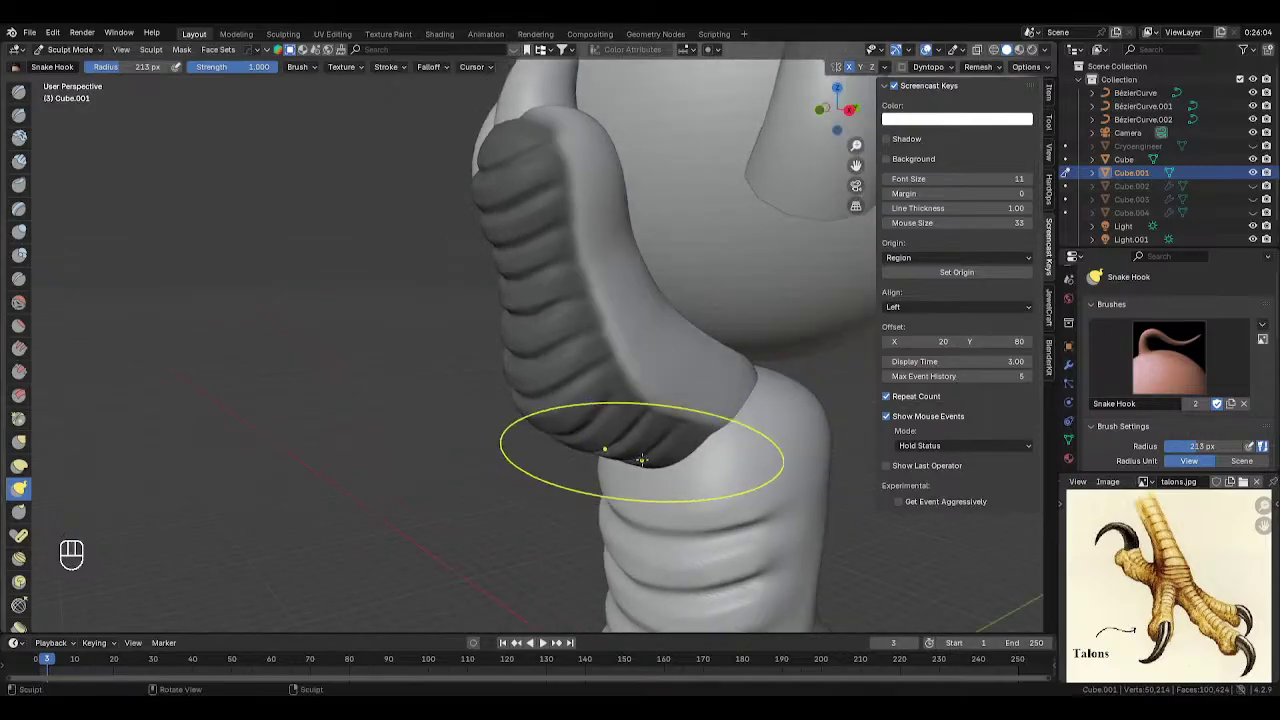
- Return to Object Mode and show the whole claw in front view with Rendered shading
key(KP_1)
key(Tab)
key(z)
click(610, 366)
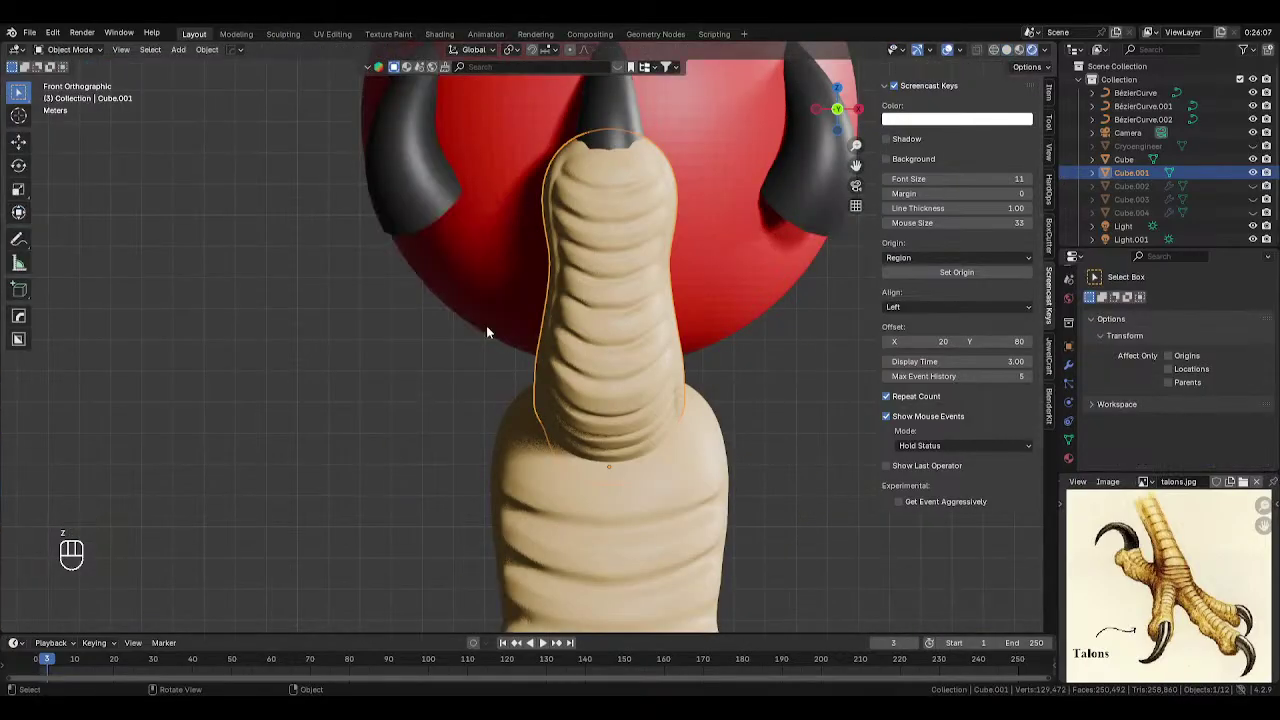
scroll(572, 282, down, 3)
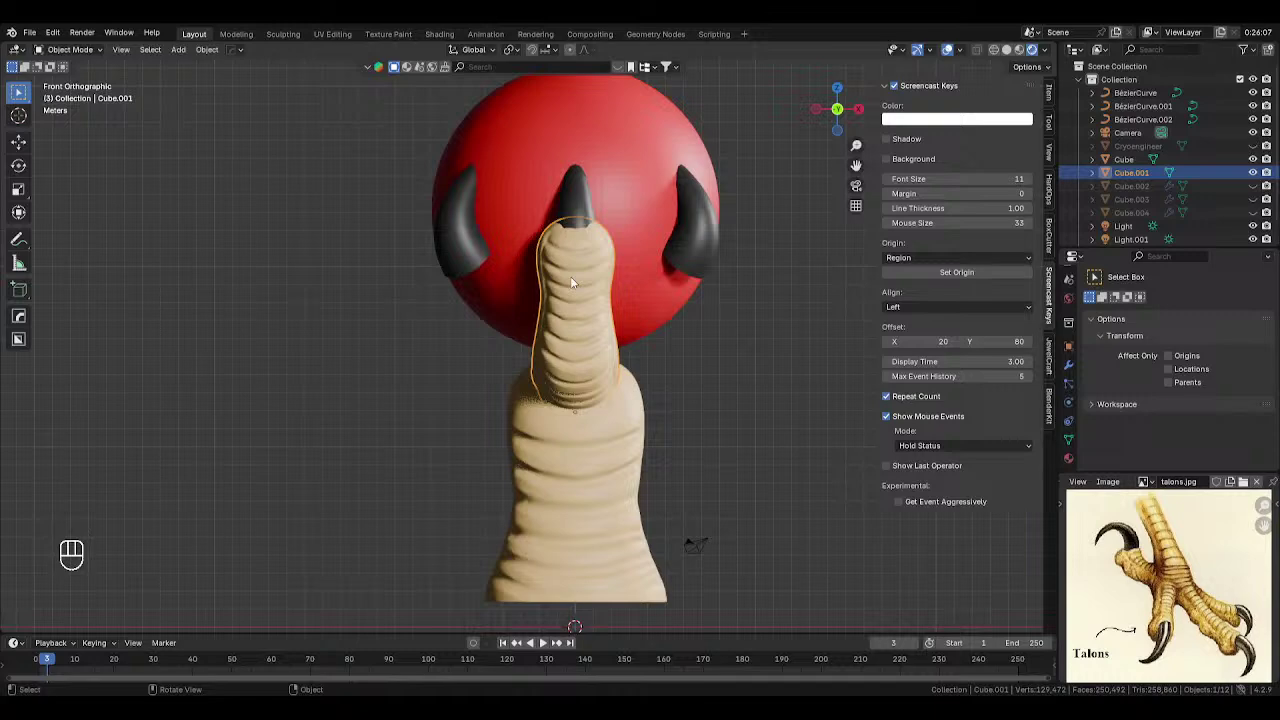
- Duplicate the front toe in place and set the transform pivot to the 3D Cursor
key(shift+d)
right_click(645, 412)
scroll(762, 350, down, 3)
key(r)
key(z)
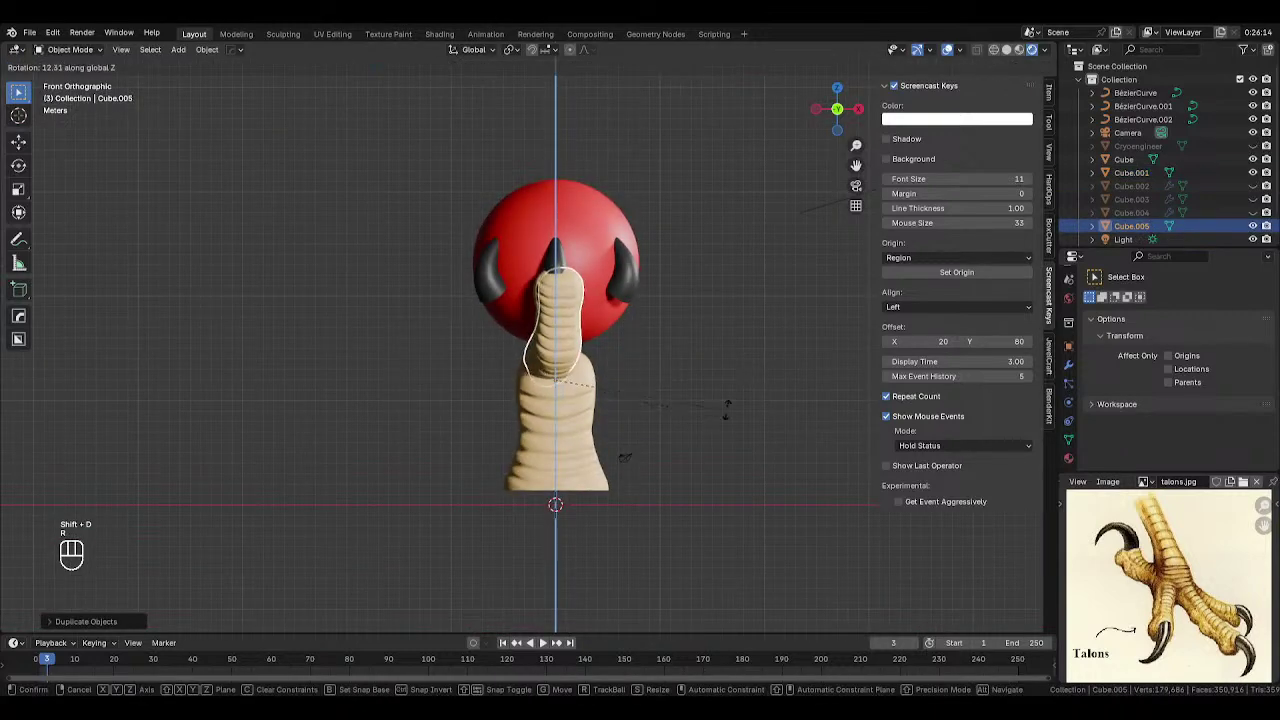
click(705, 546)
key(period)
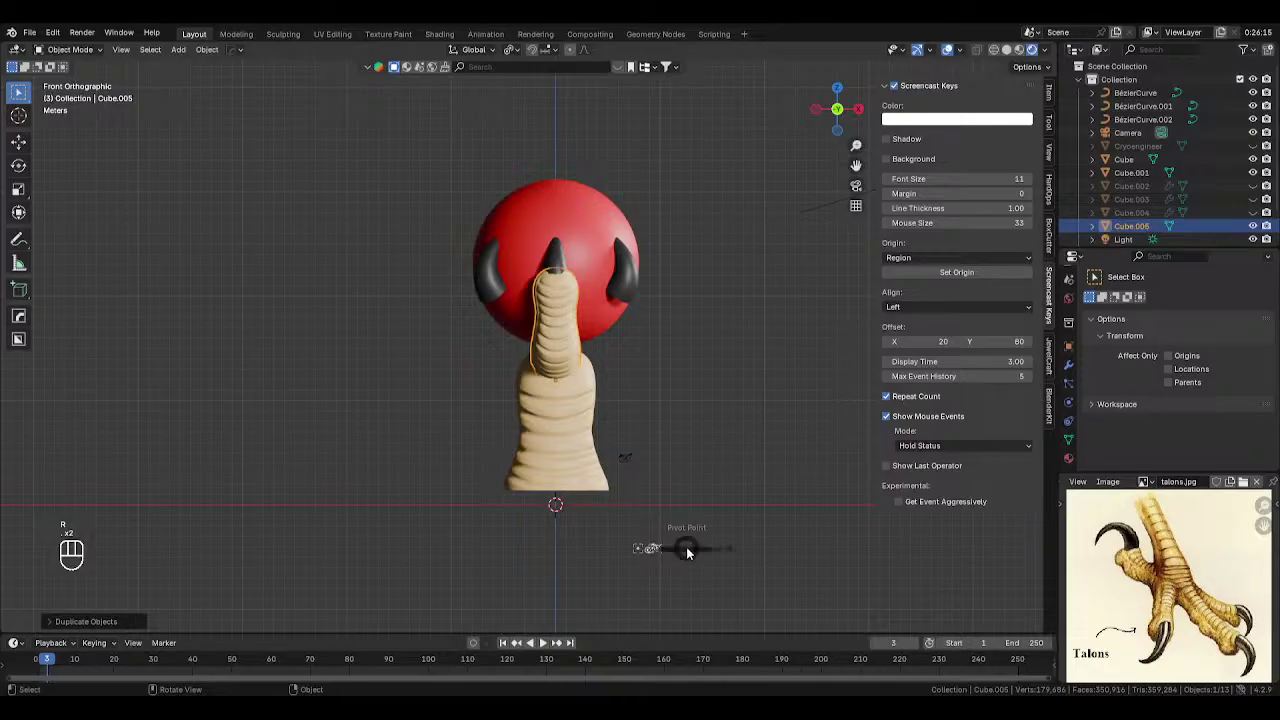
click(768, 545)
- Try rotating the duplicated toe 45° around the Z axis about the 3D cursor
key(r)
key(z)
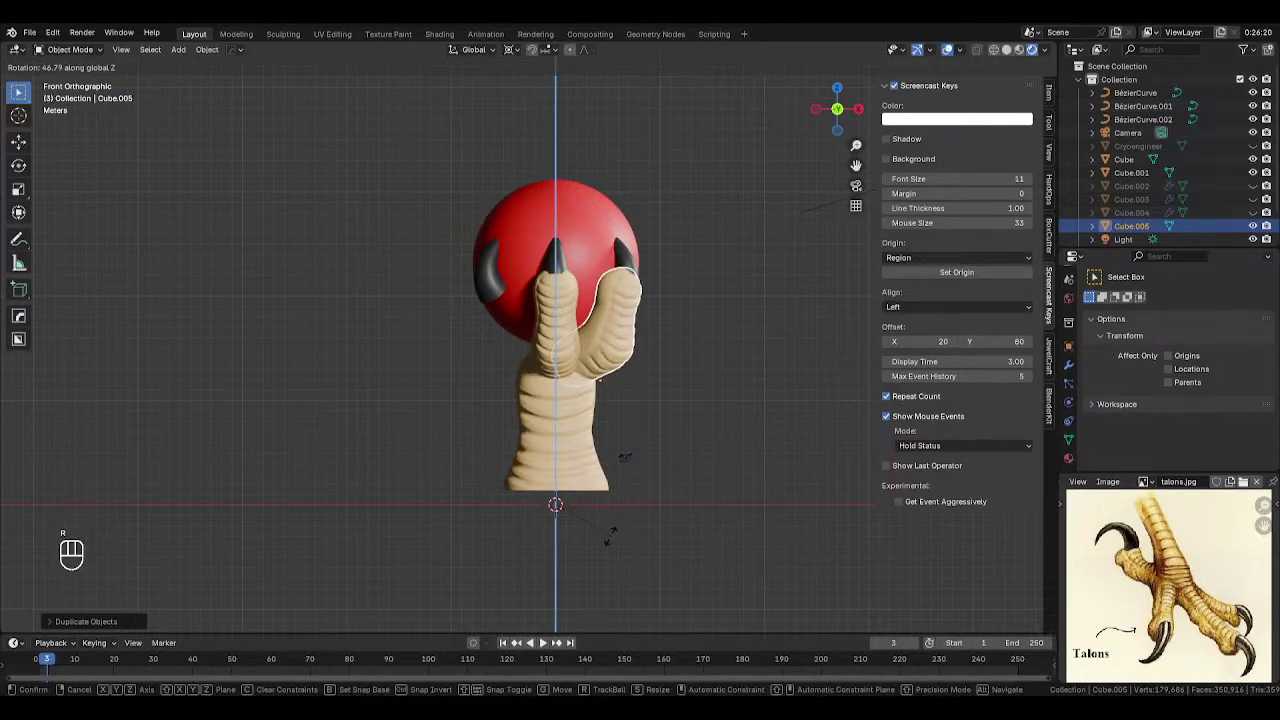
right_click(613, 540)
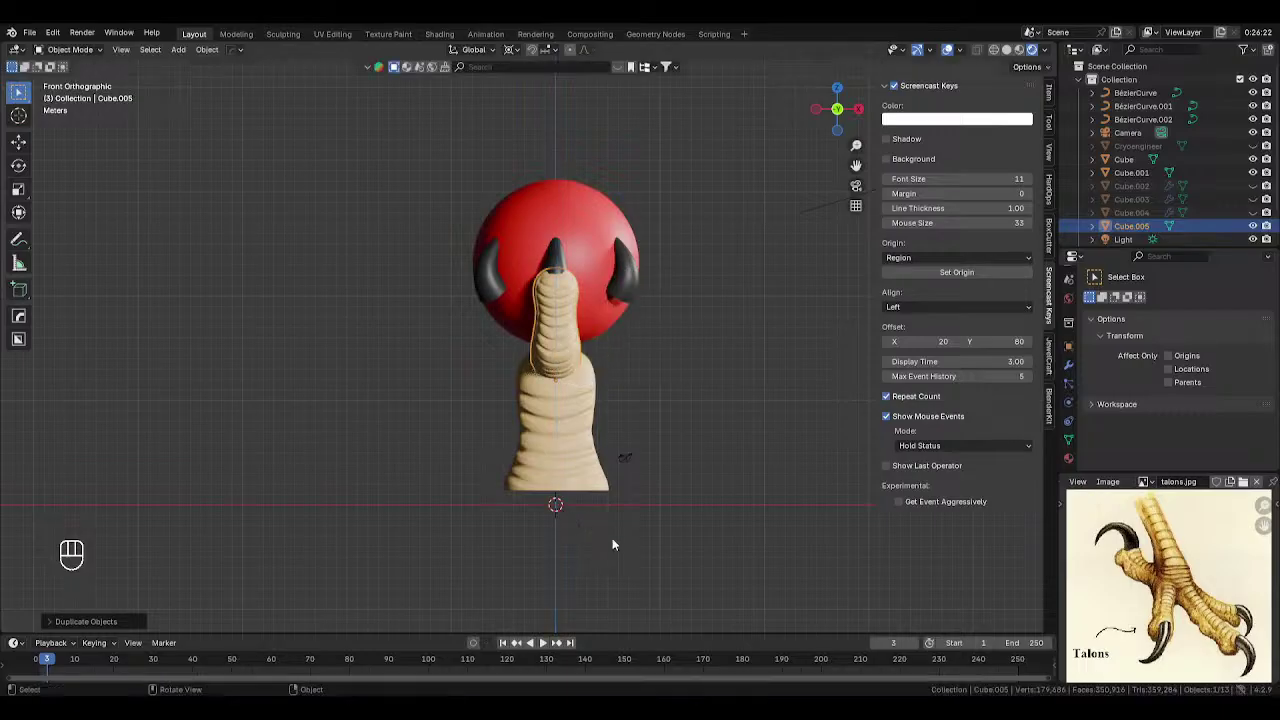
text(rz)
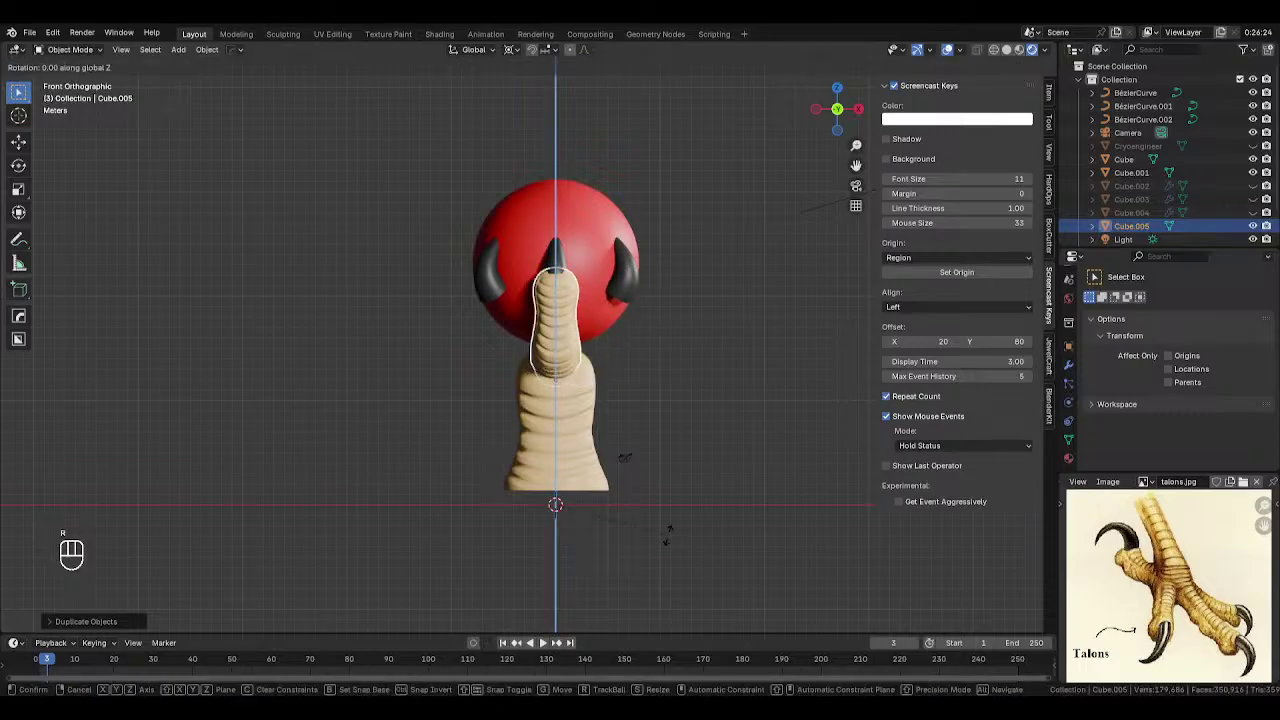
text(45)
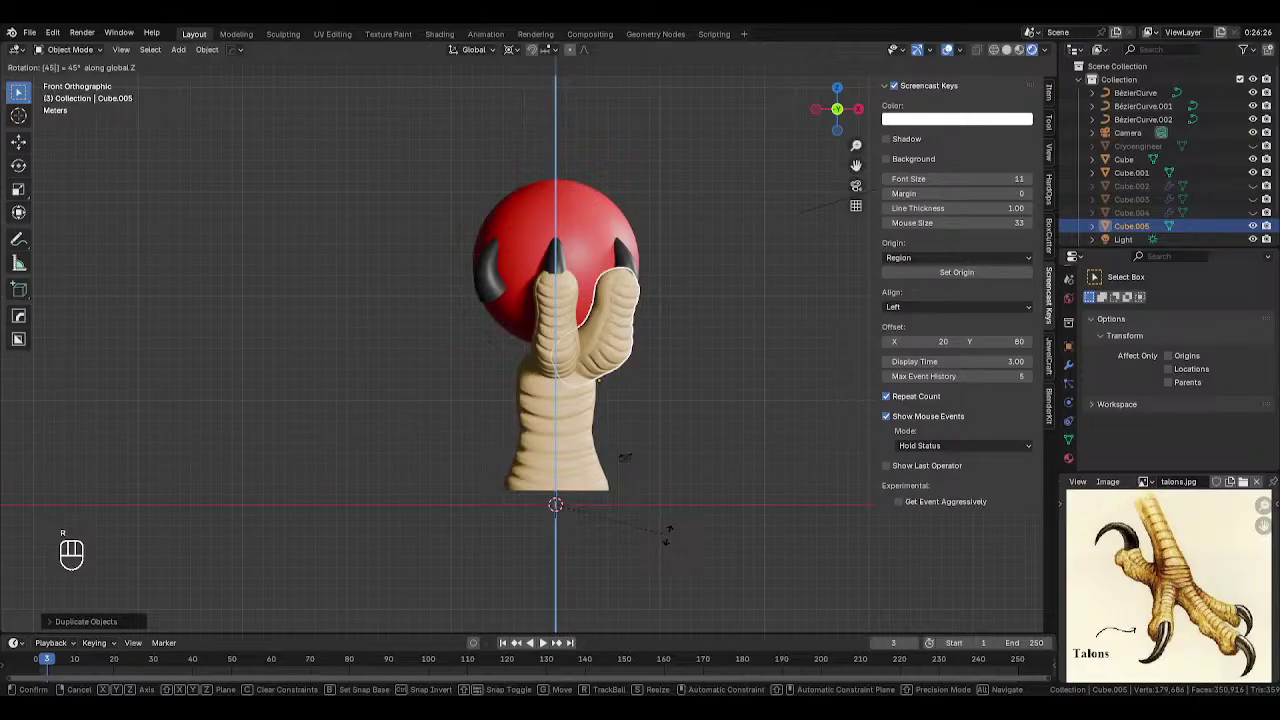
click(668, 535)
middle_drag(728, 440, 671, 447)
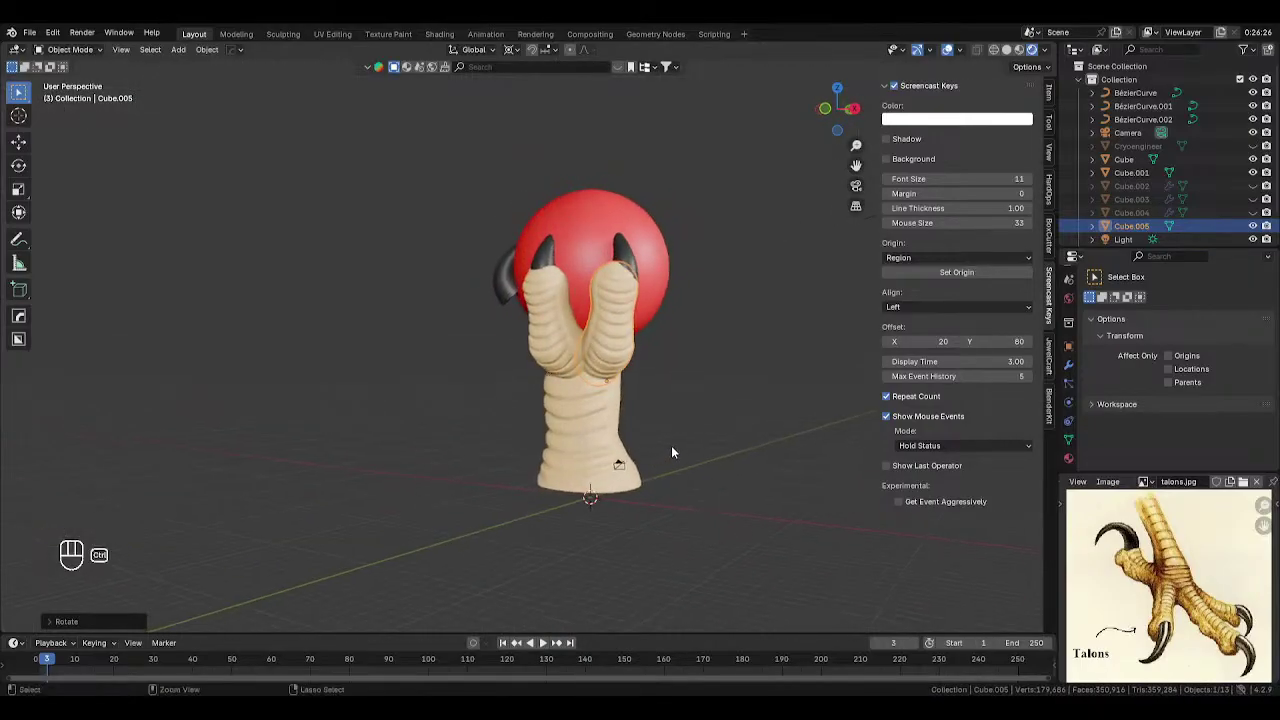
key(ctrl+z)
- Rotate the duplicated toe around the Z axis about the 3D cursor to place it by the neighbouring side talon
key(r)
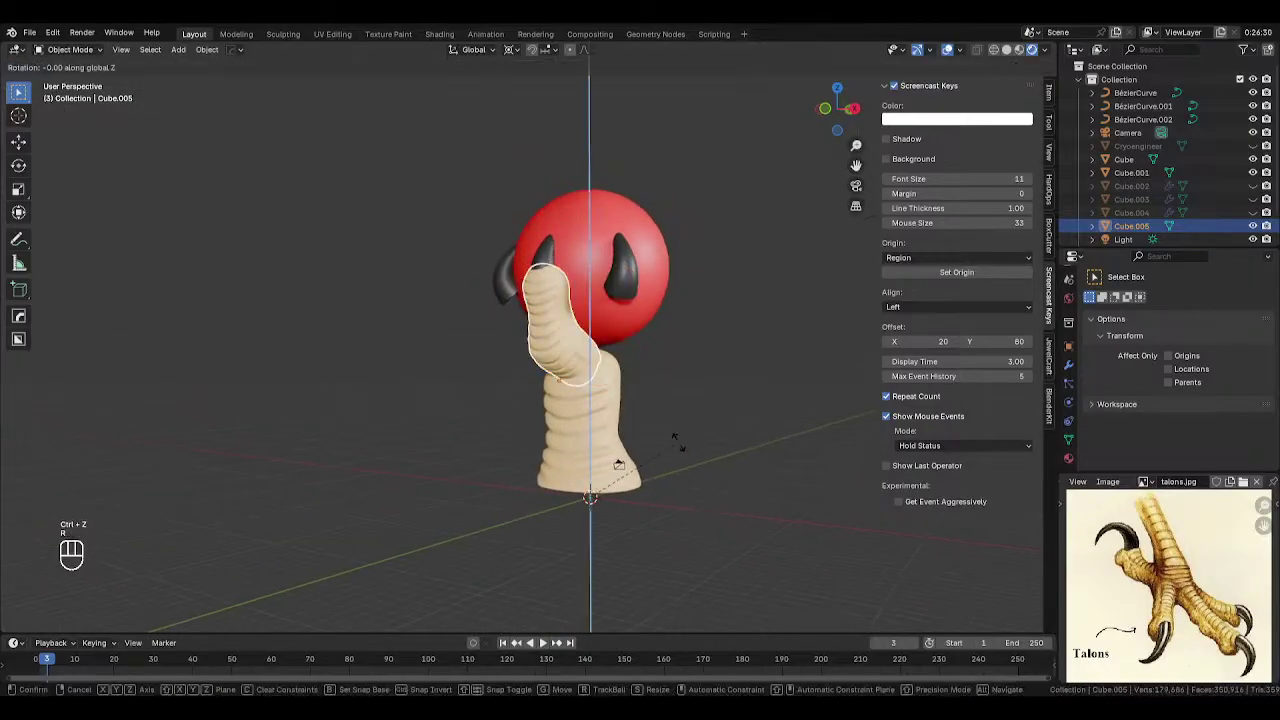
click(678, 442)
middle_drag(678, 442, 704, 438)
middle_drag(677, 382, 650, 392)
click(708, 414)
middle_drag(724, 420, 728, 379)
click(630, 337)
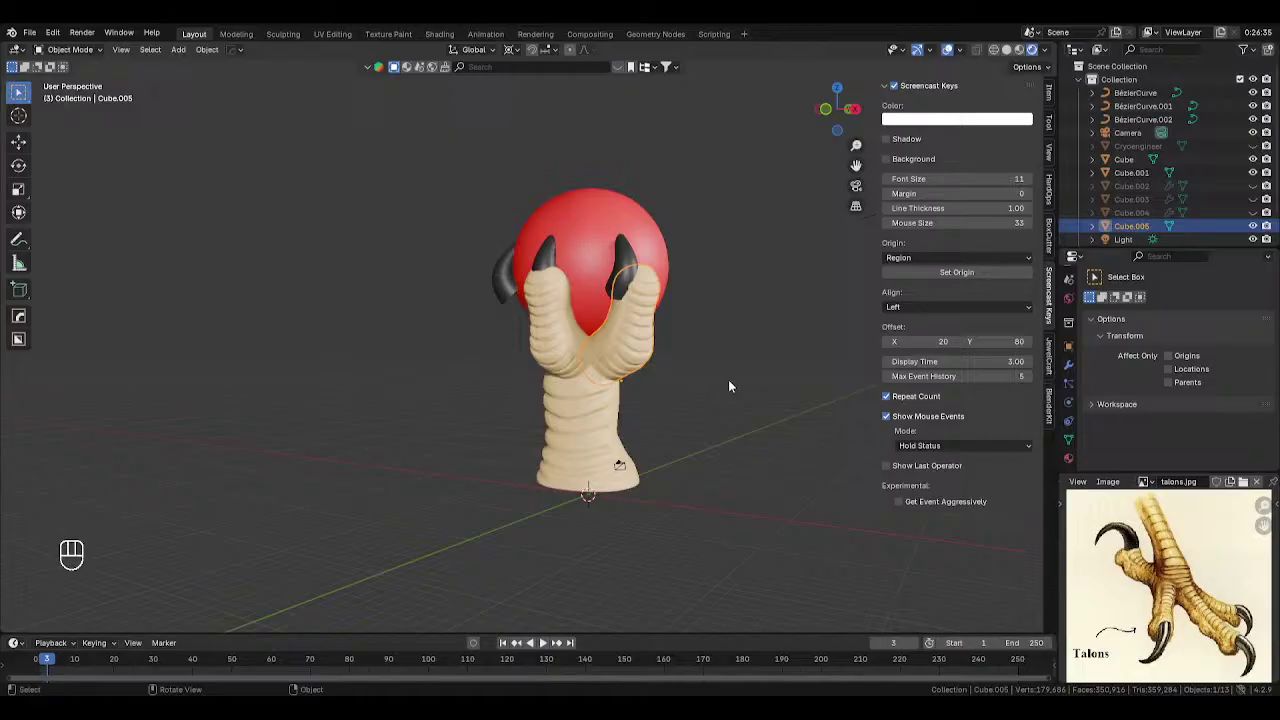
- Add a Mirror modifier to the duplicated toe
click(1068, 364)
click(1163, 299)
mouse_move(1108, 296)
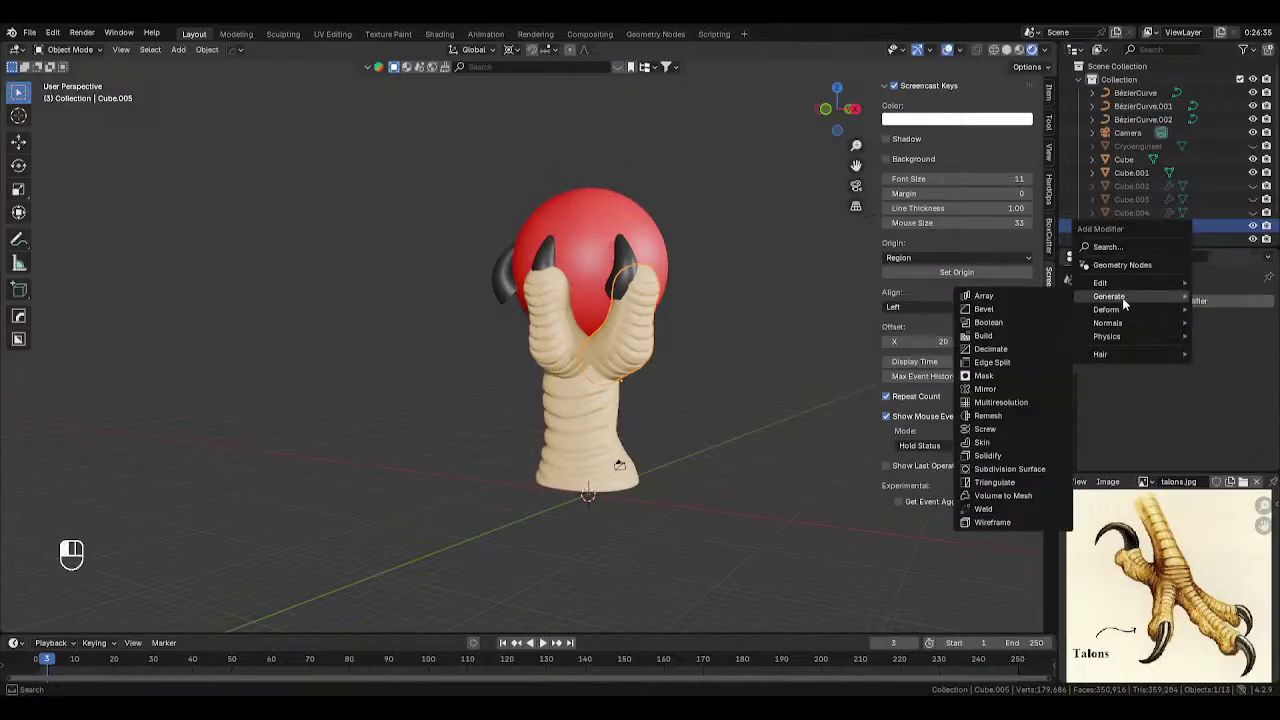
click(998, 387)
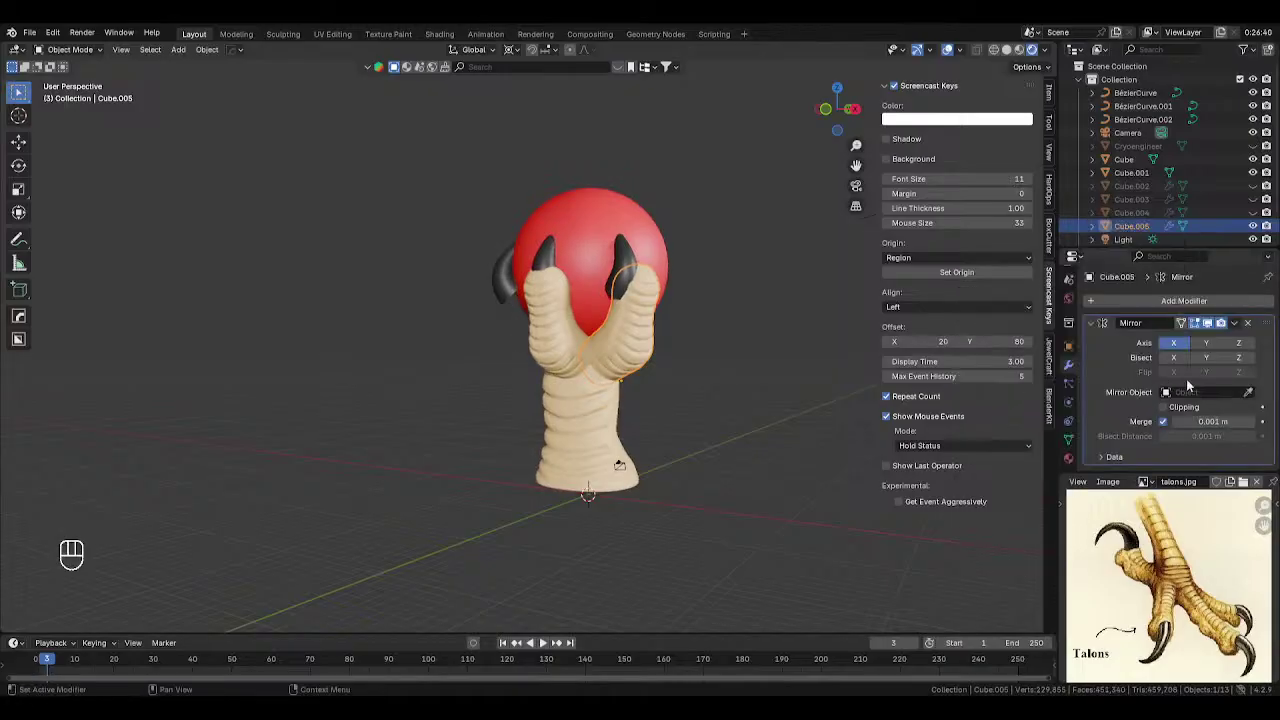
- Set the orb sphere as the mirror object of the duplicated toe's Mirror modifier
click(1247, 391)
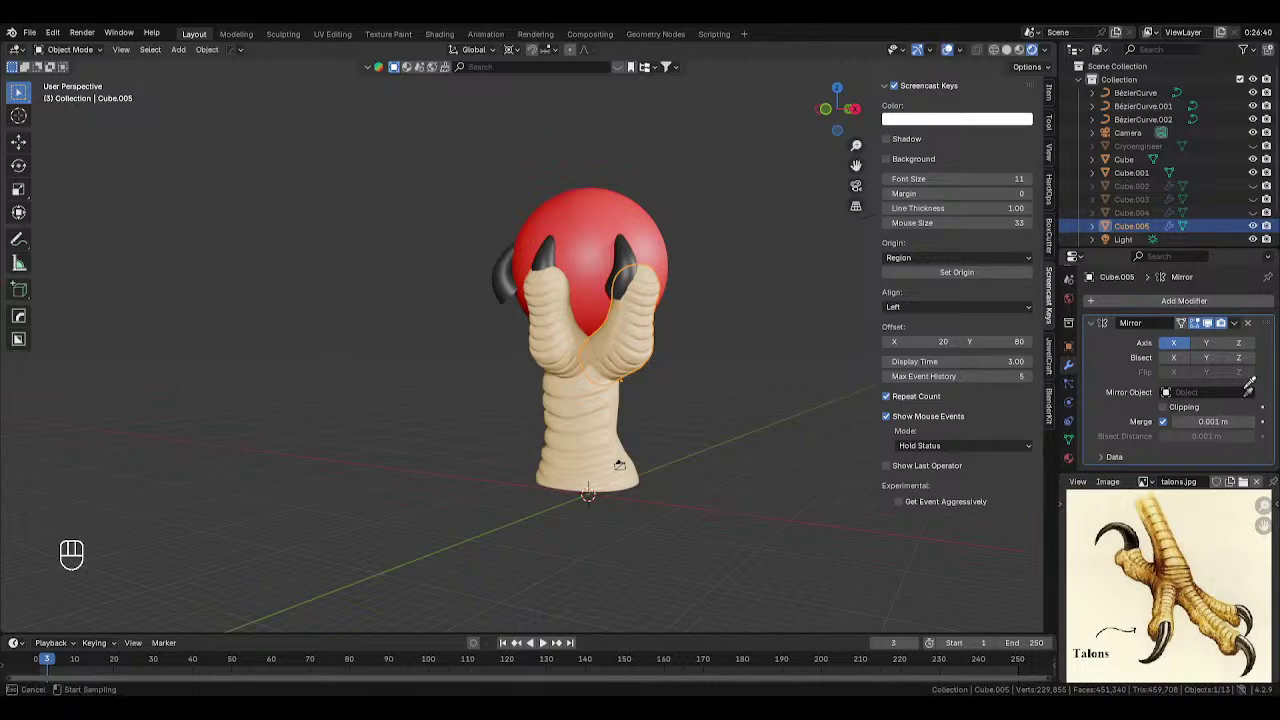
click(577, 199)
middle_drag(585, 230, 543, 325)
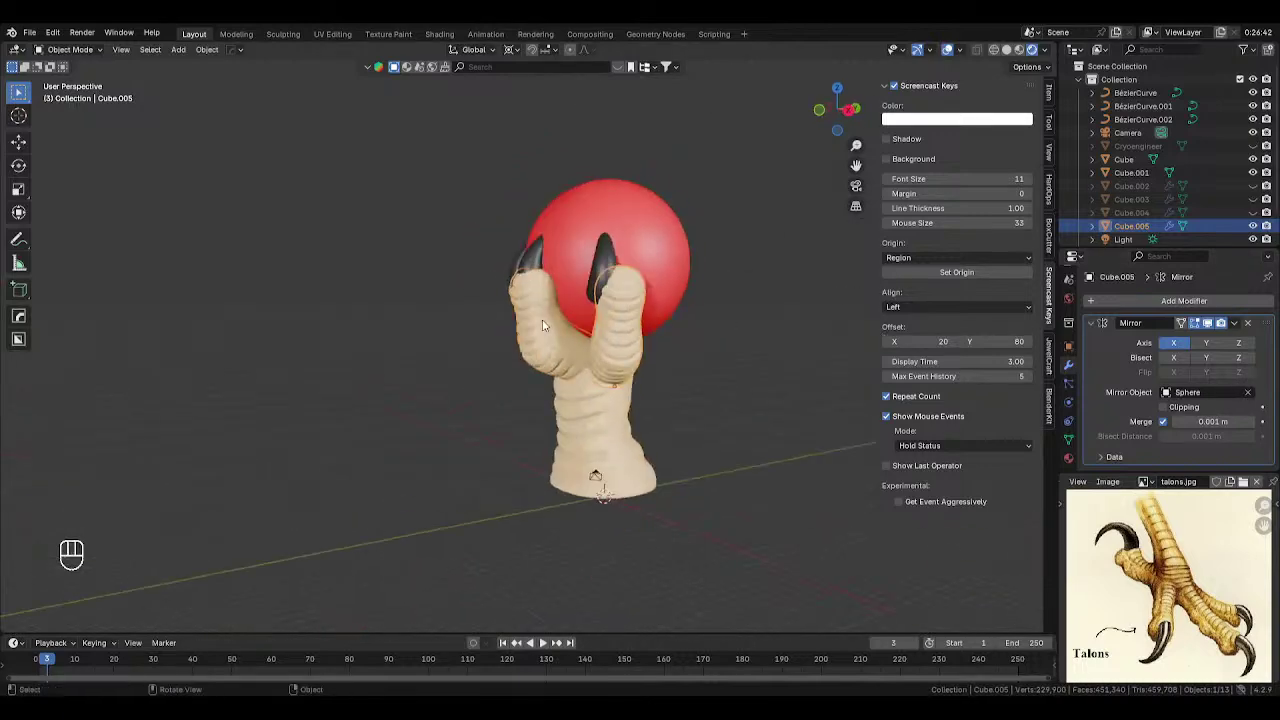
- Add a Mirror modifier to the front toe, using the sphere as mirror object and mirroring only on the Y axis
click(543, 325)
middle_drag(714, 334, 800, 330)
click(1184, 300)
mouse_move(1201, 296)
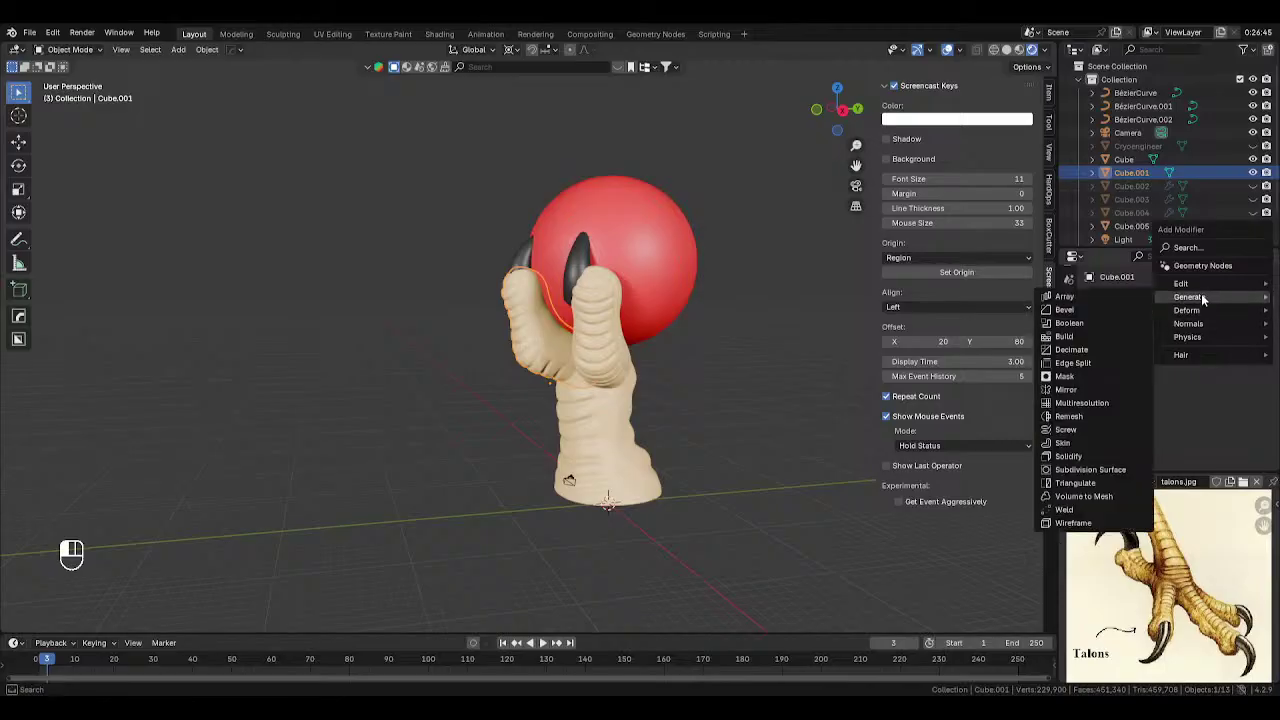
click(1070, 389)
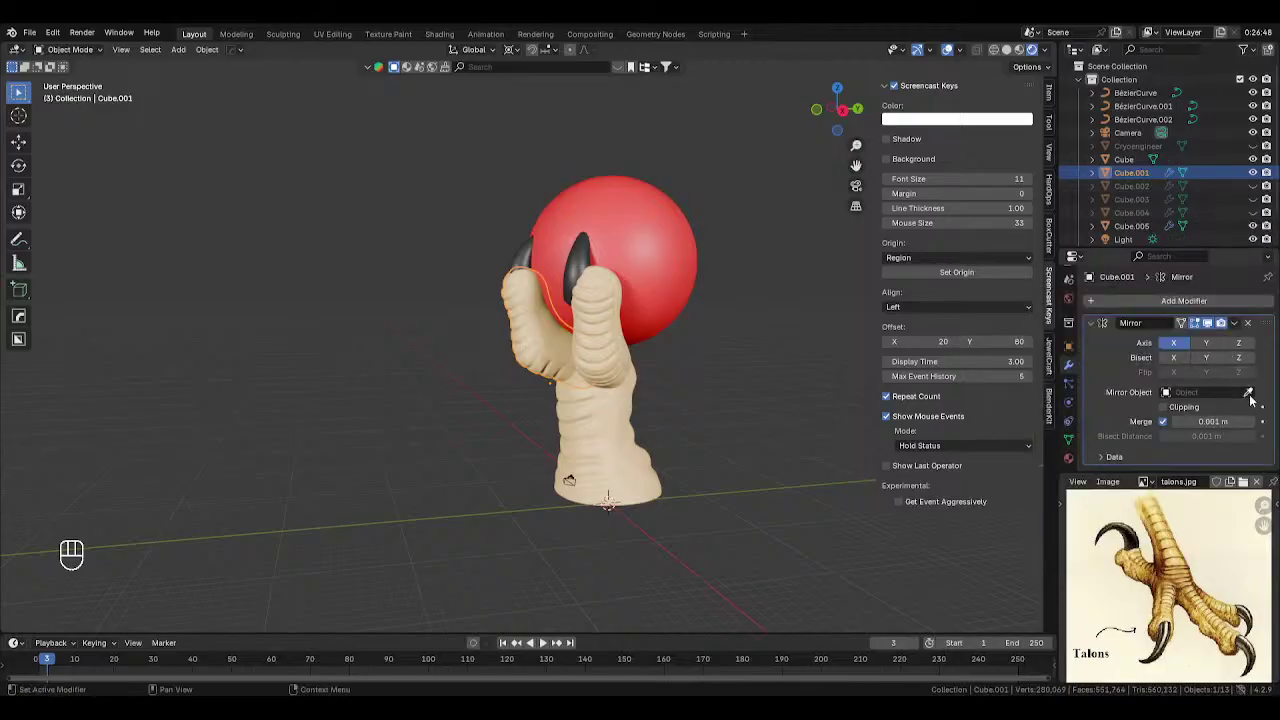
click(1250, 400)
click(692, 234)
click(1174, 342)
click(1206, 342)
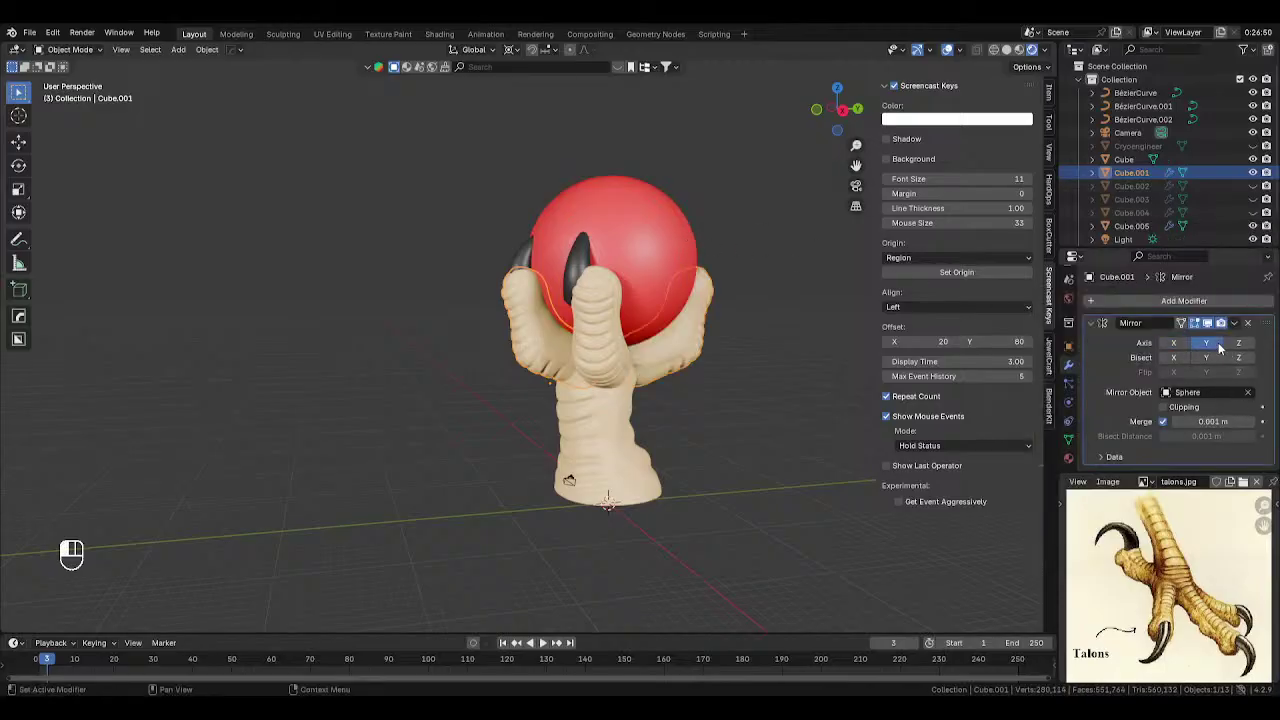
middle_drag(772, 385, 845, 387)
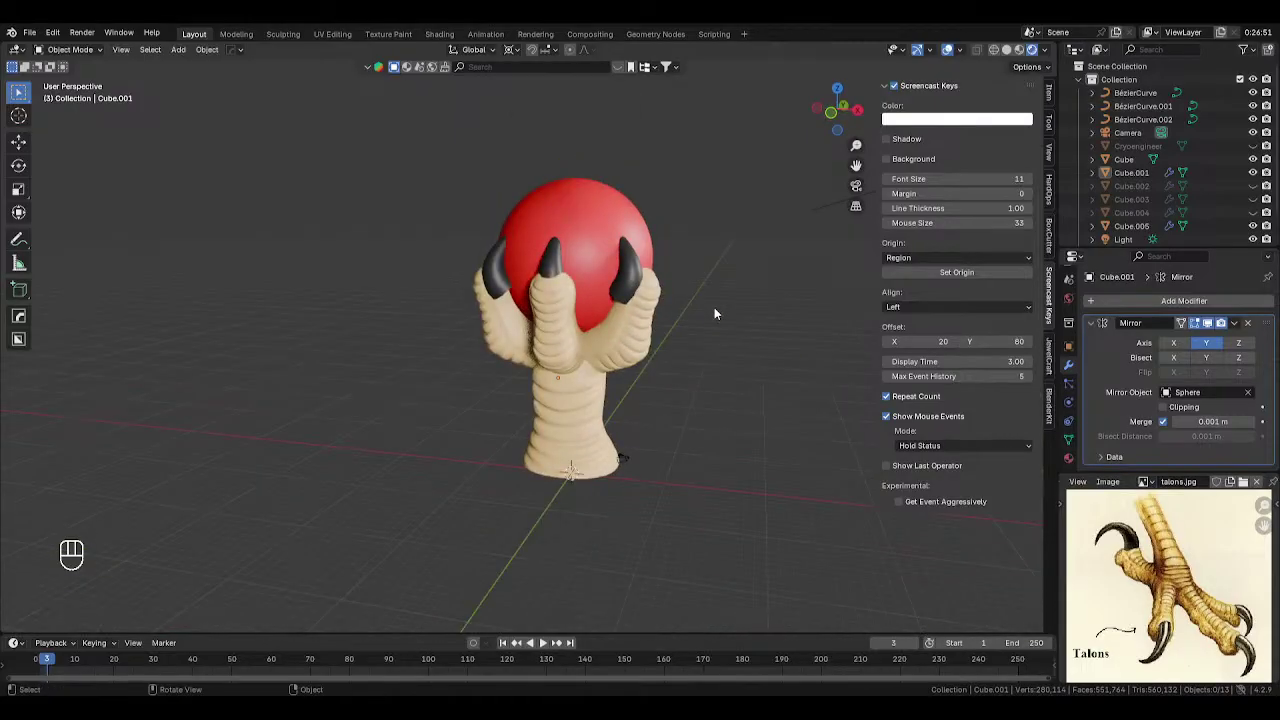
- Select the front claw curve in front view and switch the viewport to Solid shading
key(KP_1)
scroll(713, 297, up, 3)
click(615, 219)
scroll(700, 215, up, 1)
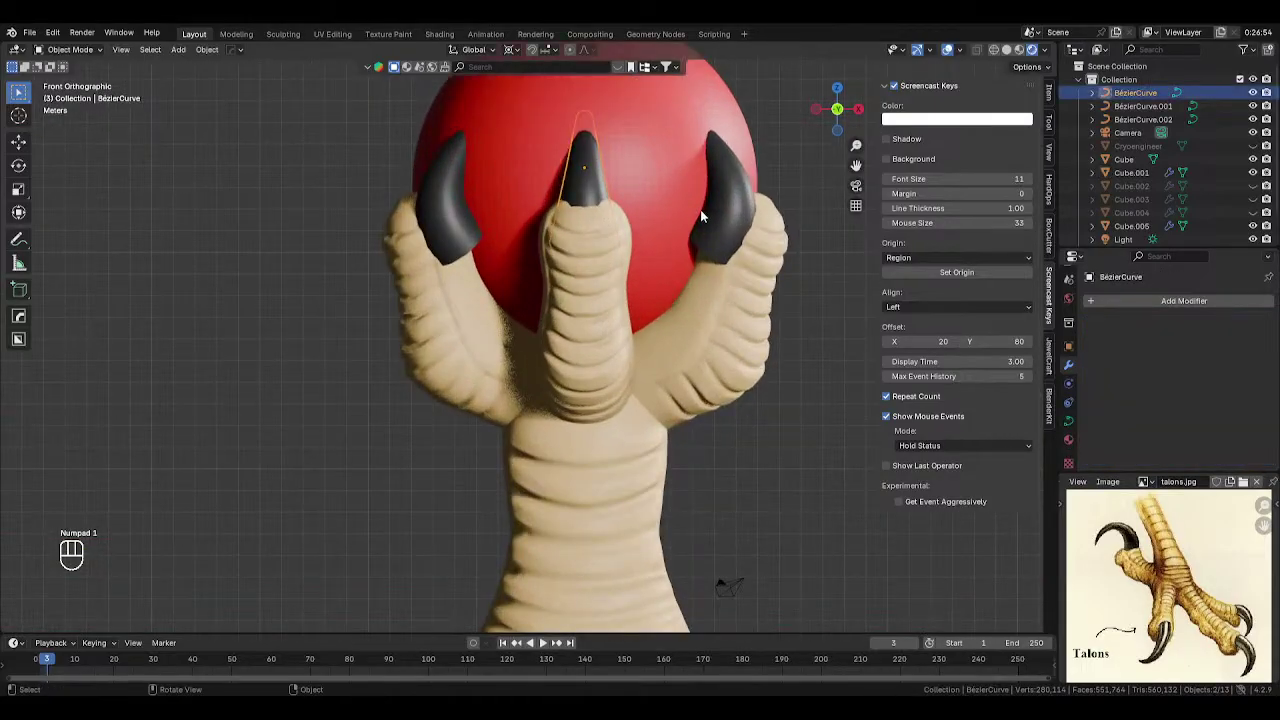
scroll(700, 244, down, 2)
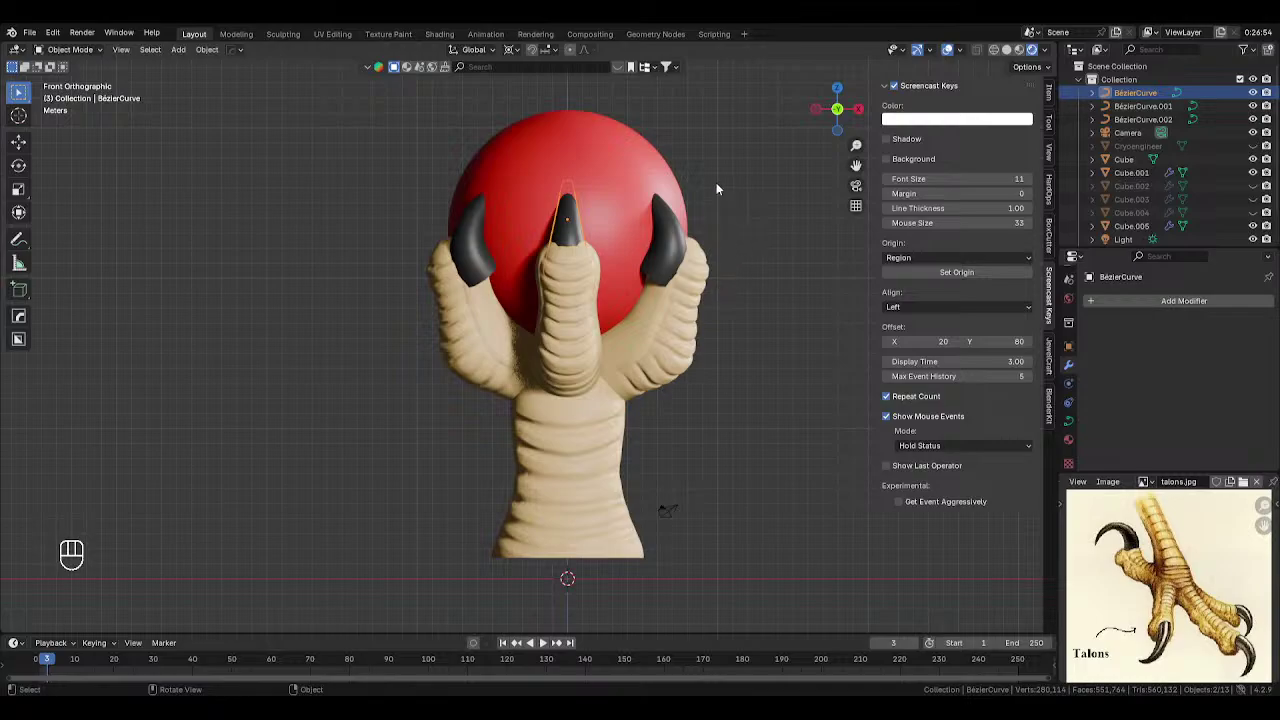
key(z)
click(740, 208)
key(z)
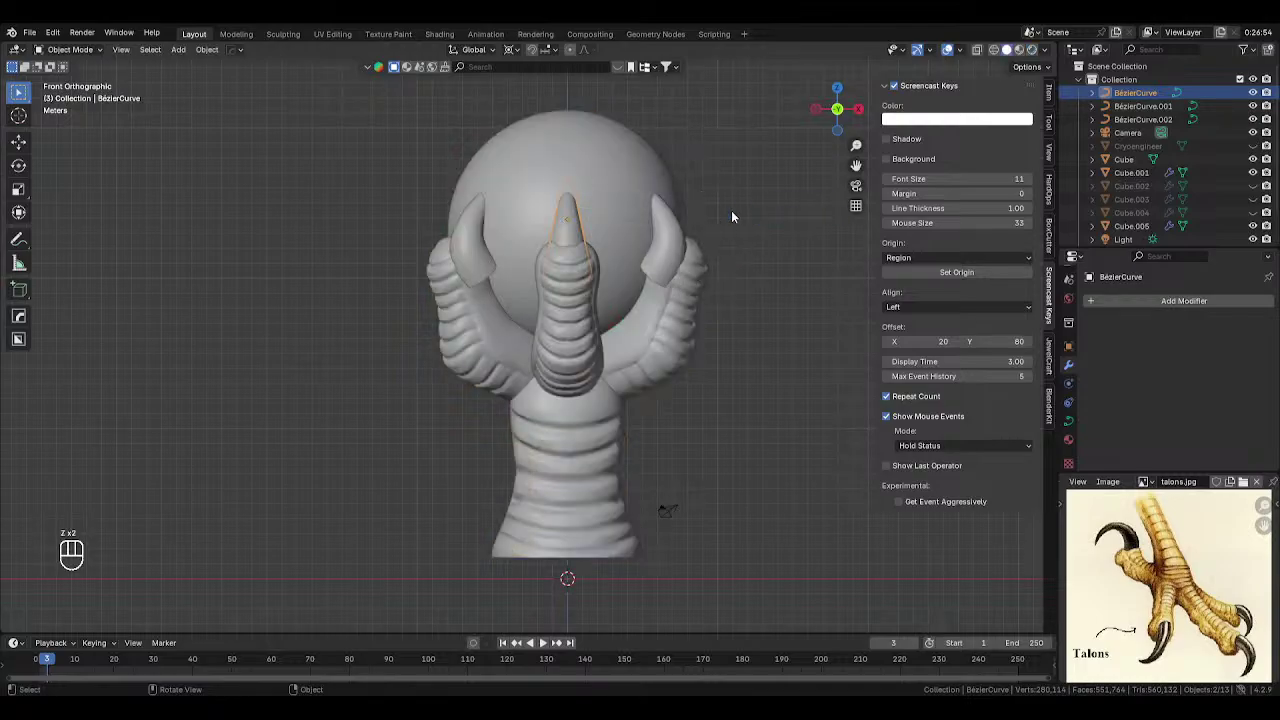
- Set the transform pivot to Individual Origins and try scaling the front claw
key(s)
right_click(777, 220)
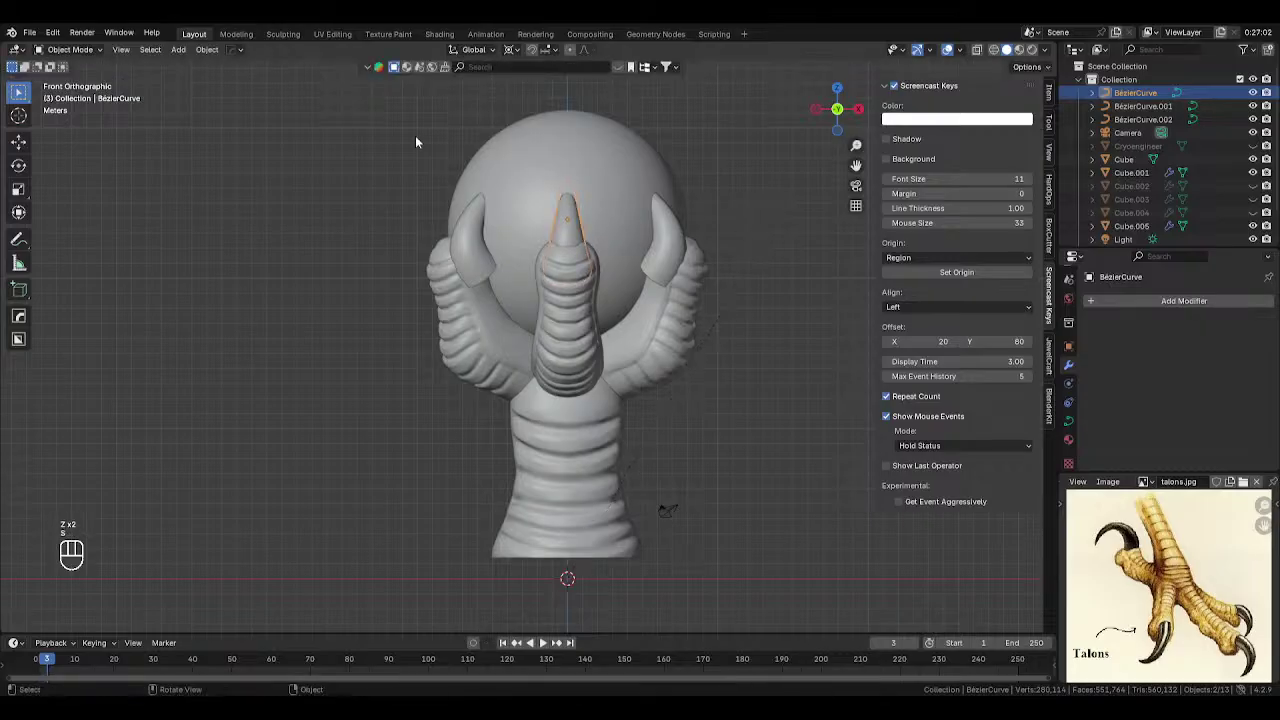
click(207, 50)
mouse_move(230, 79)
key(period)
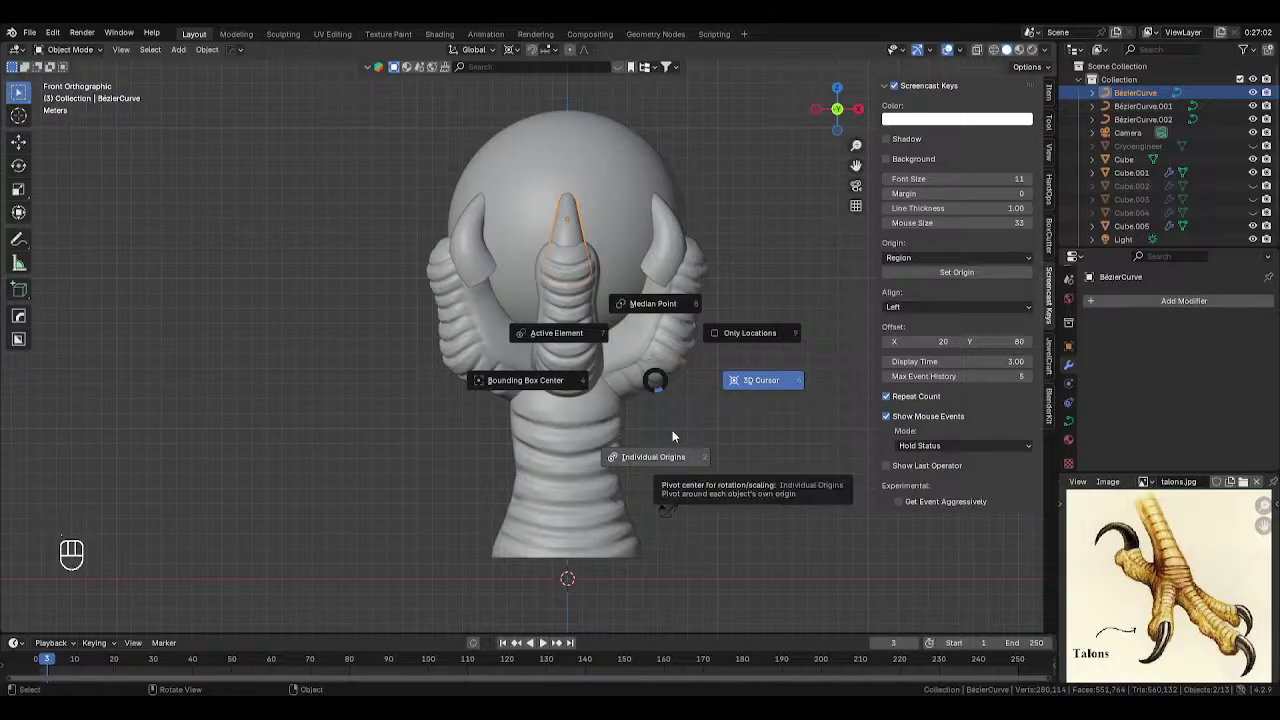
click(672, 434)
key(s)
right_click(728, 271)
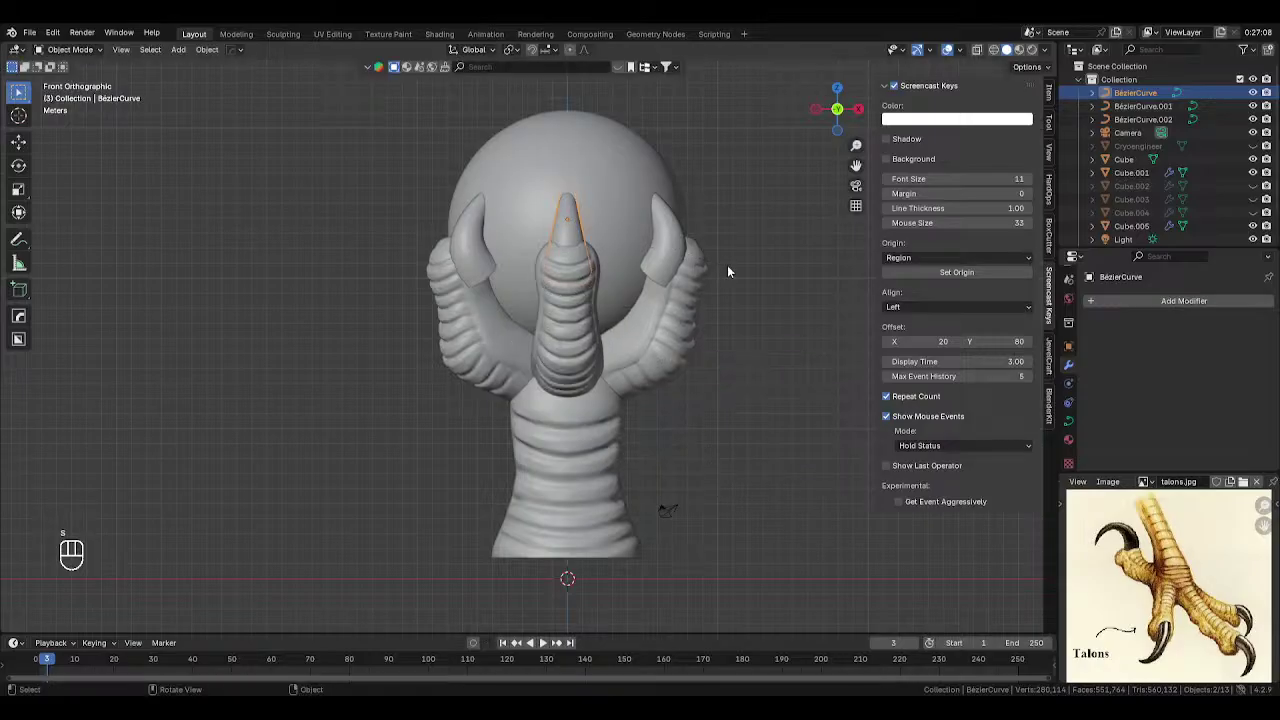
- Open the front claw's curve for editing in right view and select its base control point with X-ray on
key(Tab)
middle_drag(714, 240, 612, 234)
key(KP_1)
key(KP_3)
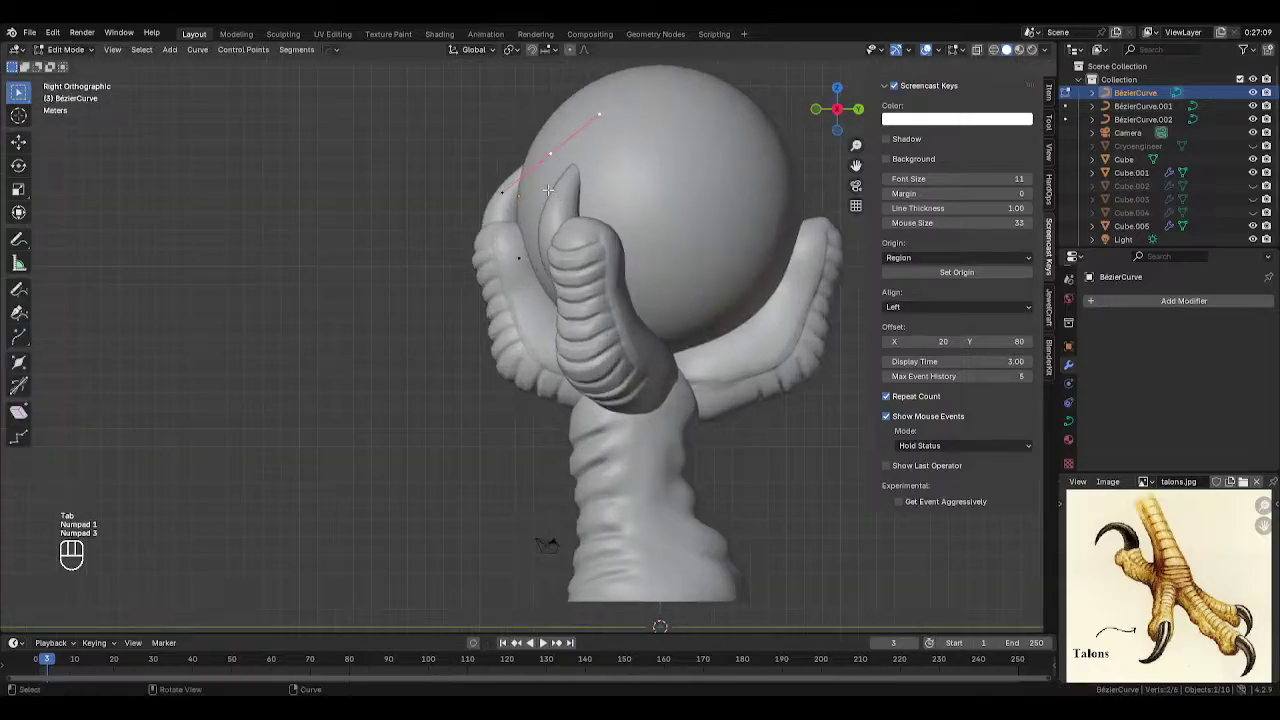
key(Tab)
key(Tab)
scroll(474, 229, up, 2)
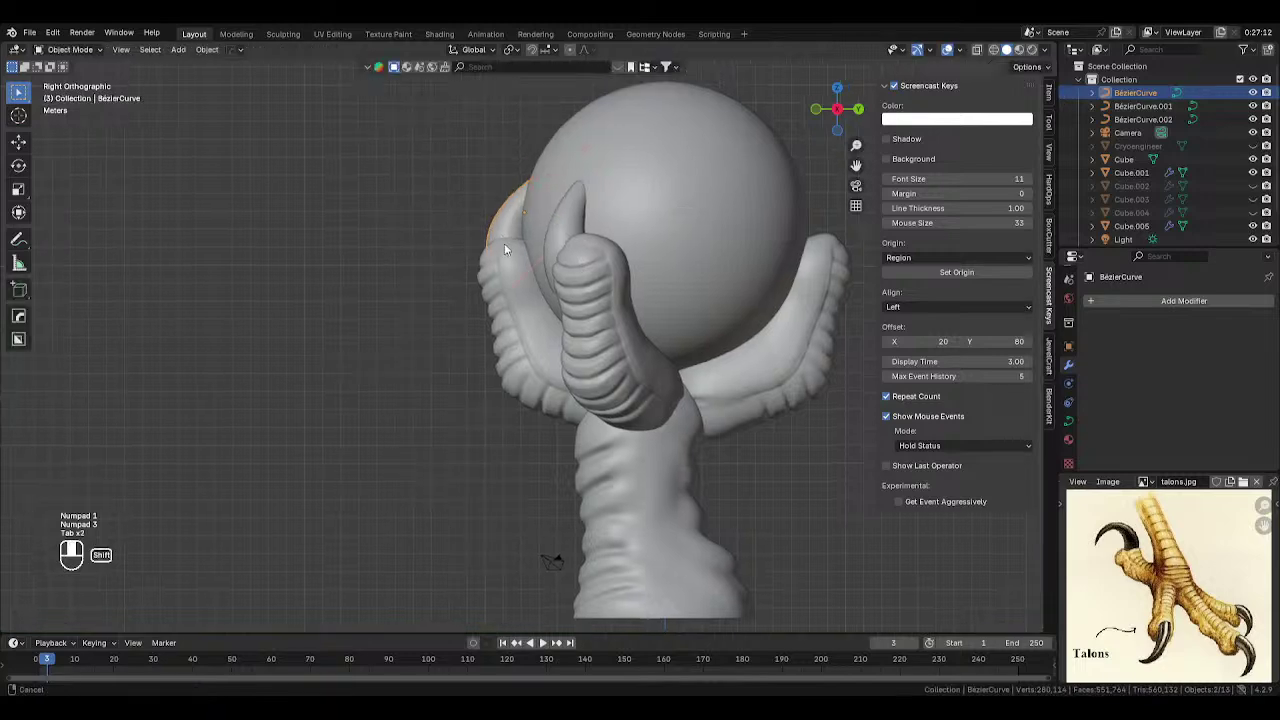
key(Tab)
scroll(468, 228, up, 3)
key(alt+z)
drag(476, 230, 582, 306)
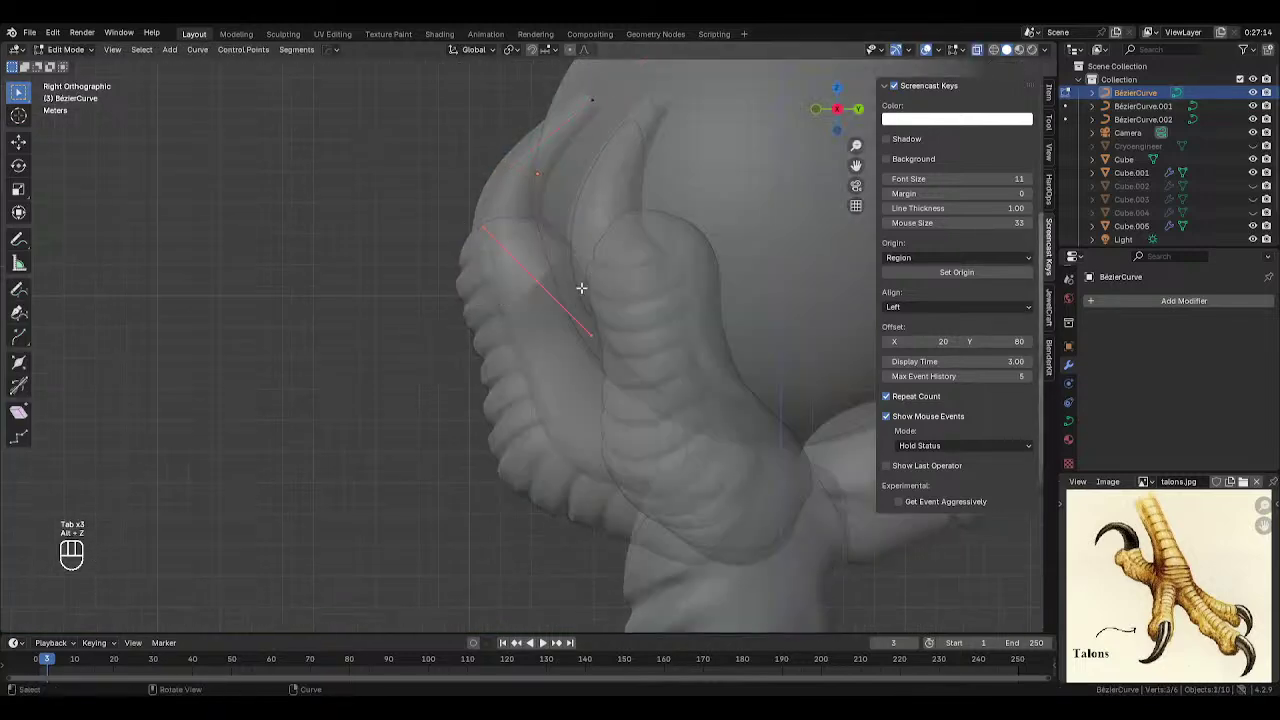
- Move and rotate the front claw's base control point so the claw root follows the toe's direction
key(g)
click(555, 263)
key(r)
click(562, 285)
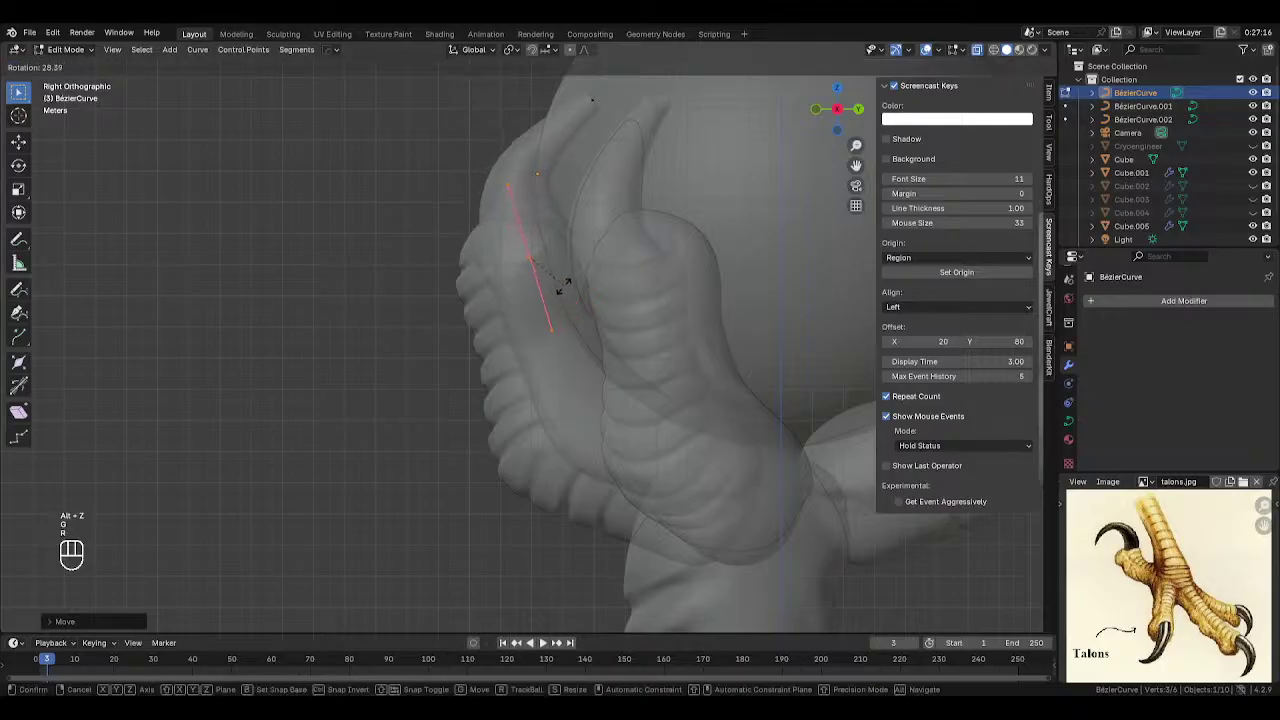
key(g)
click(549, 300)
key(alt+z)
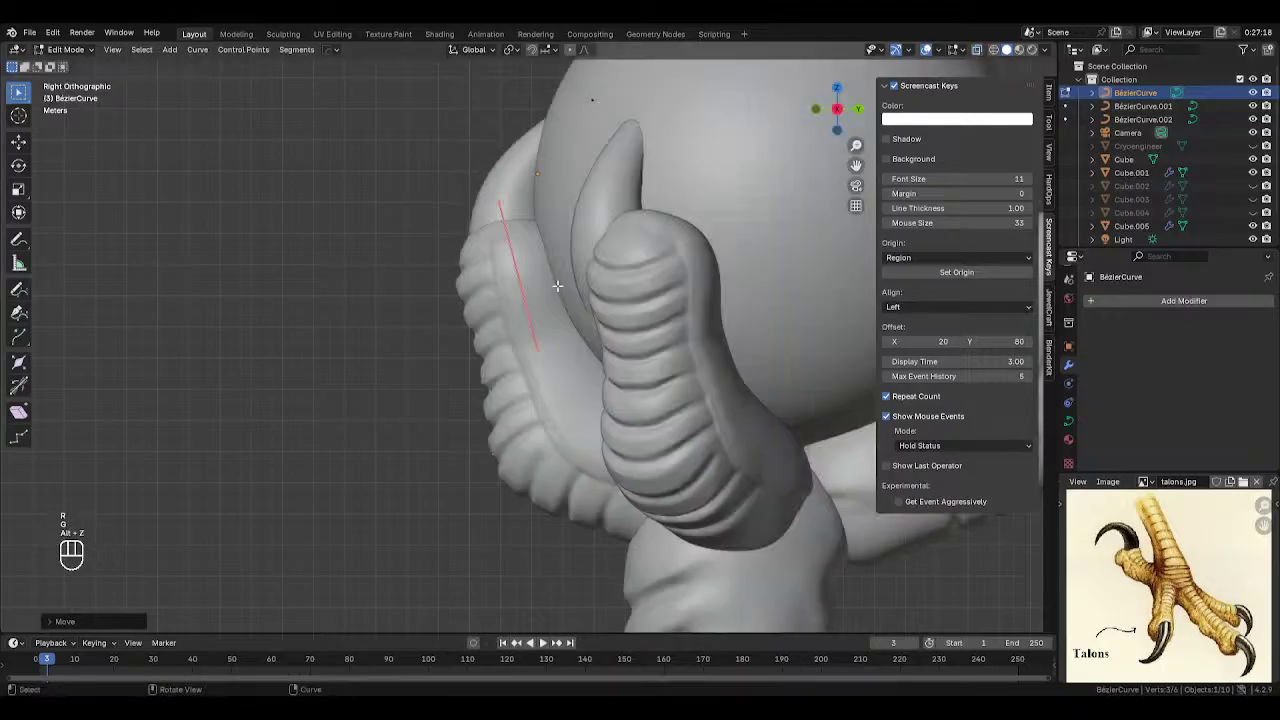
- Refine the position and angle of the front claw's base control point so the claw seats on the toe tip
key(alt+z)
key(g)
click(566, 273)
key(r)
click(589, 261)
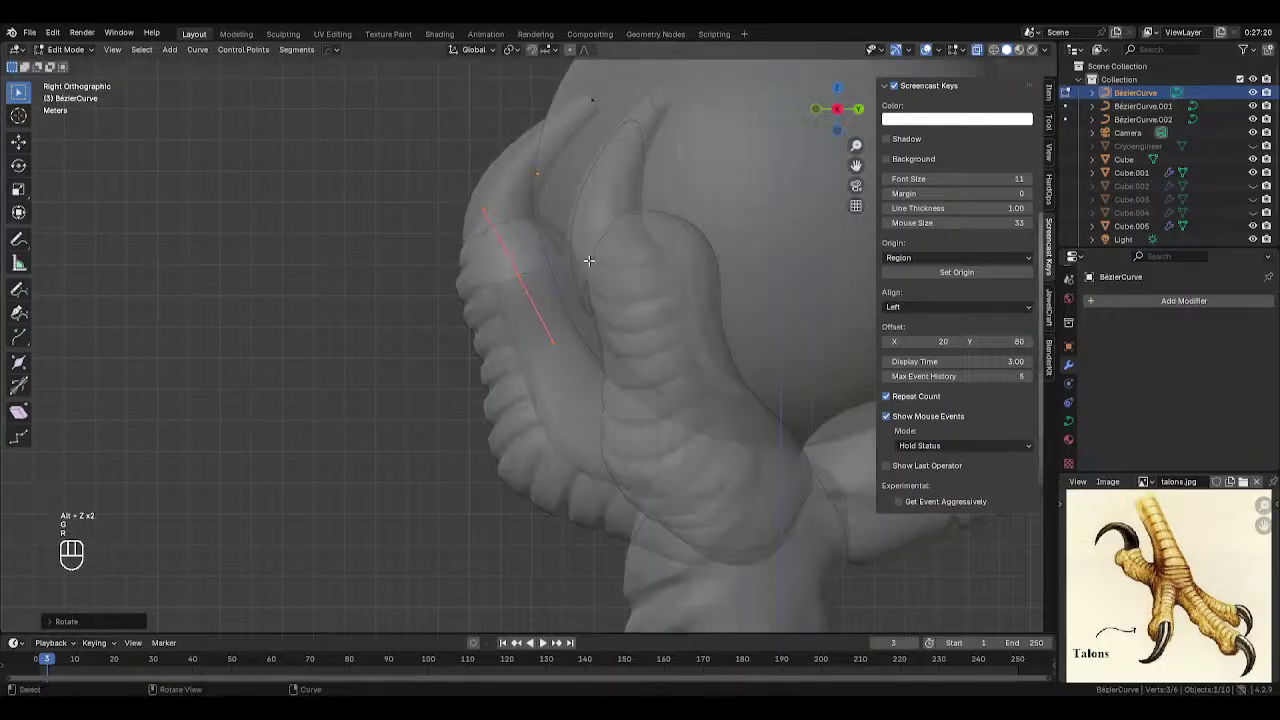
key(g)
click(594, 257)
- Scale the front claw's base control point up about 1.45 times and return to Object Mode
middle_drag(512, 287, 712, 298)
key(alt+z)
key(s)
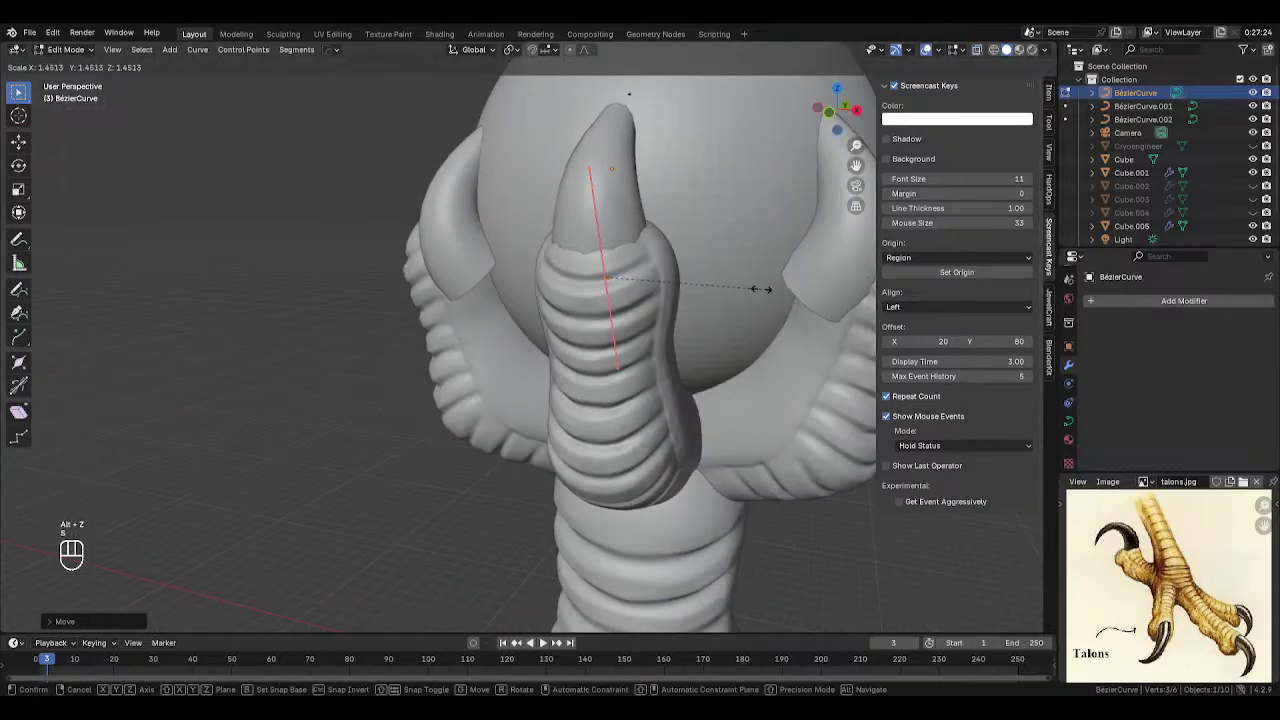
click(760, 289)
key(Tab)
- Enter Sculpt Mode on the front toe, clear its mask and choose the Draw brush
click(658, 267)
key(Tab)
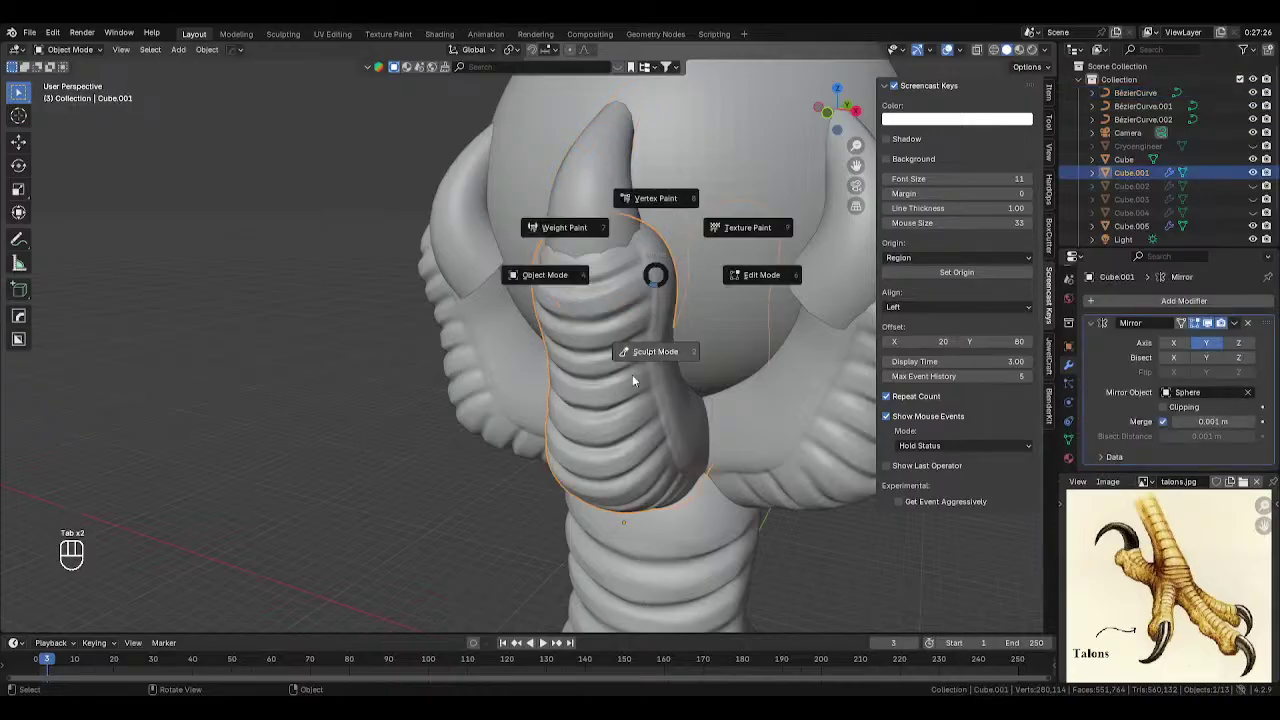
click(632, 380)
key(Tab)
key(alt+m)
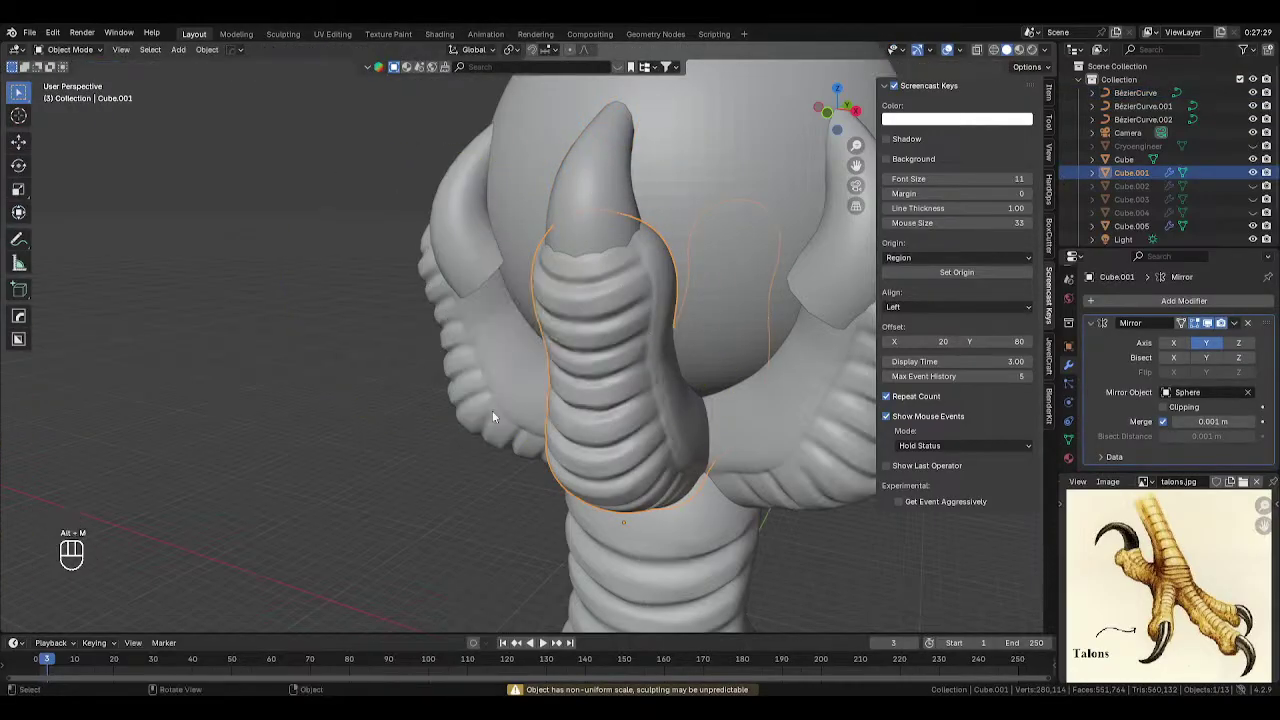
click(492, 413)
click(607, 338)
key(Tab)
click(597, 376)
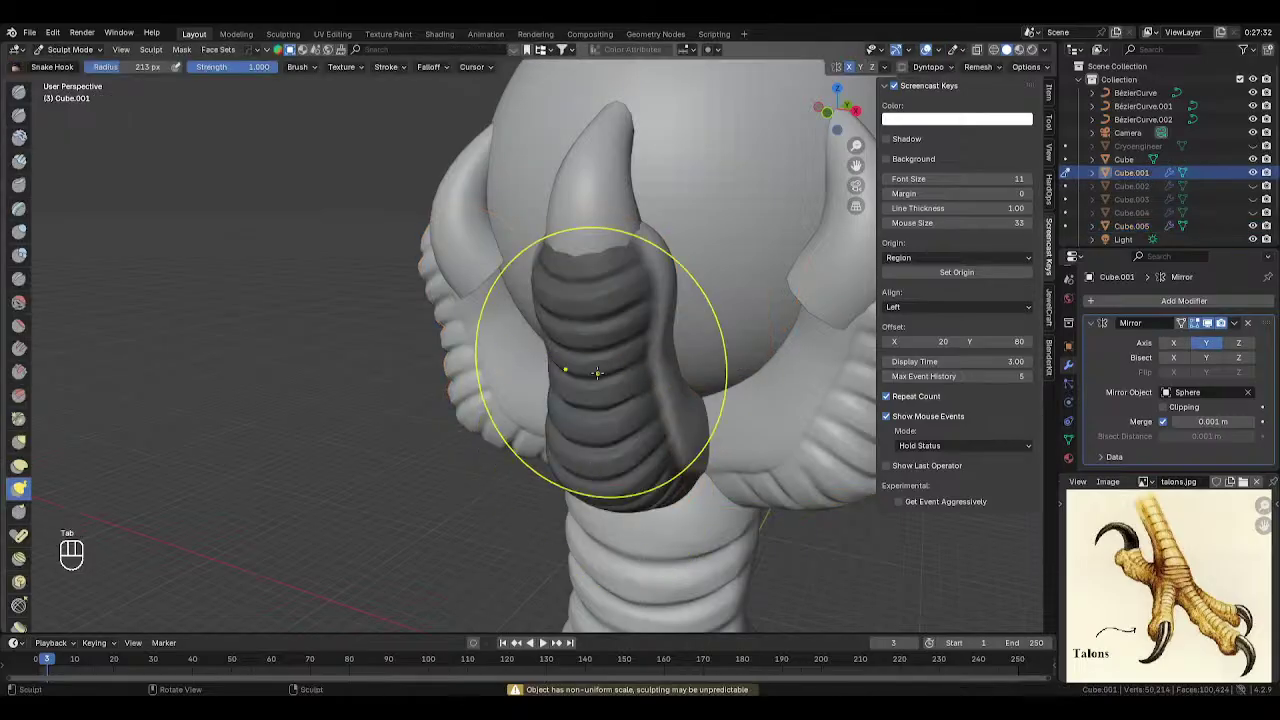
key(alt+m)
click(18, 89)
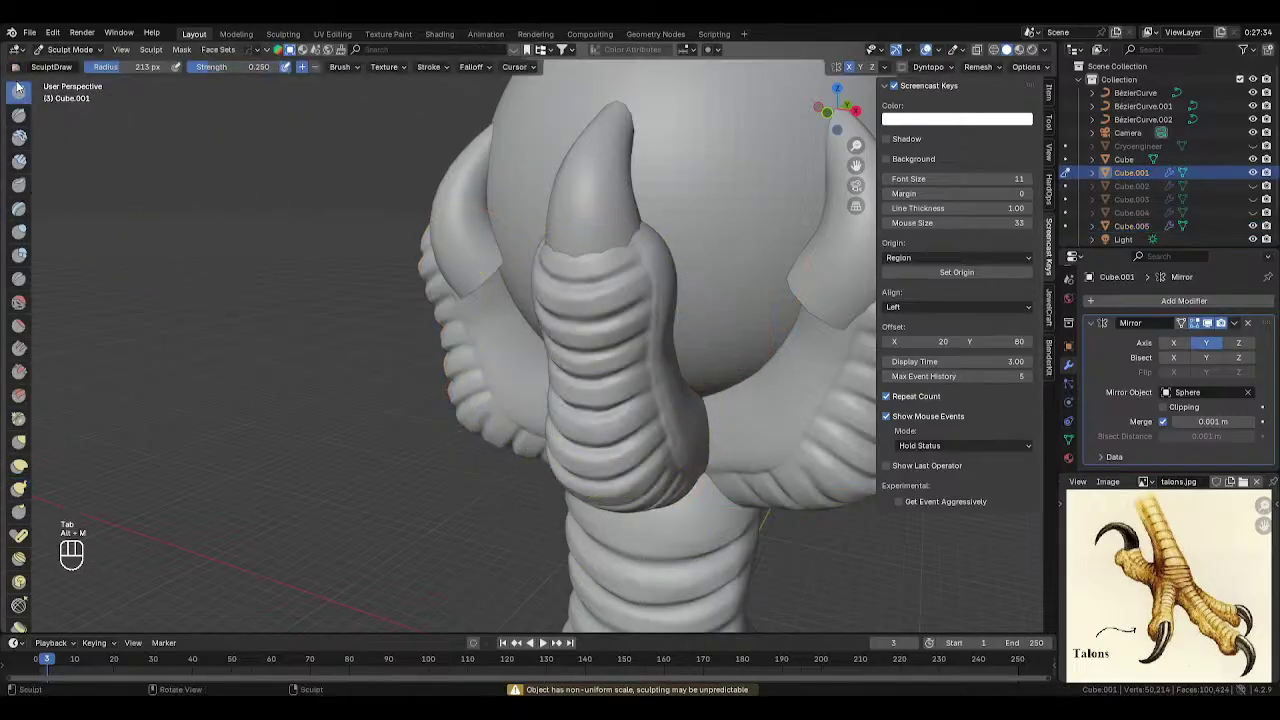
- Select the front claw in Object Mode and apply Shade Flat to it
key(Tab)
click(468, 283)
click(567, 208)
right_click(567, 208)
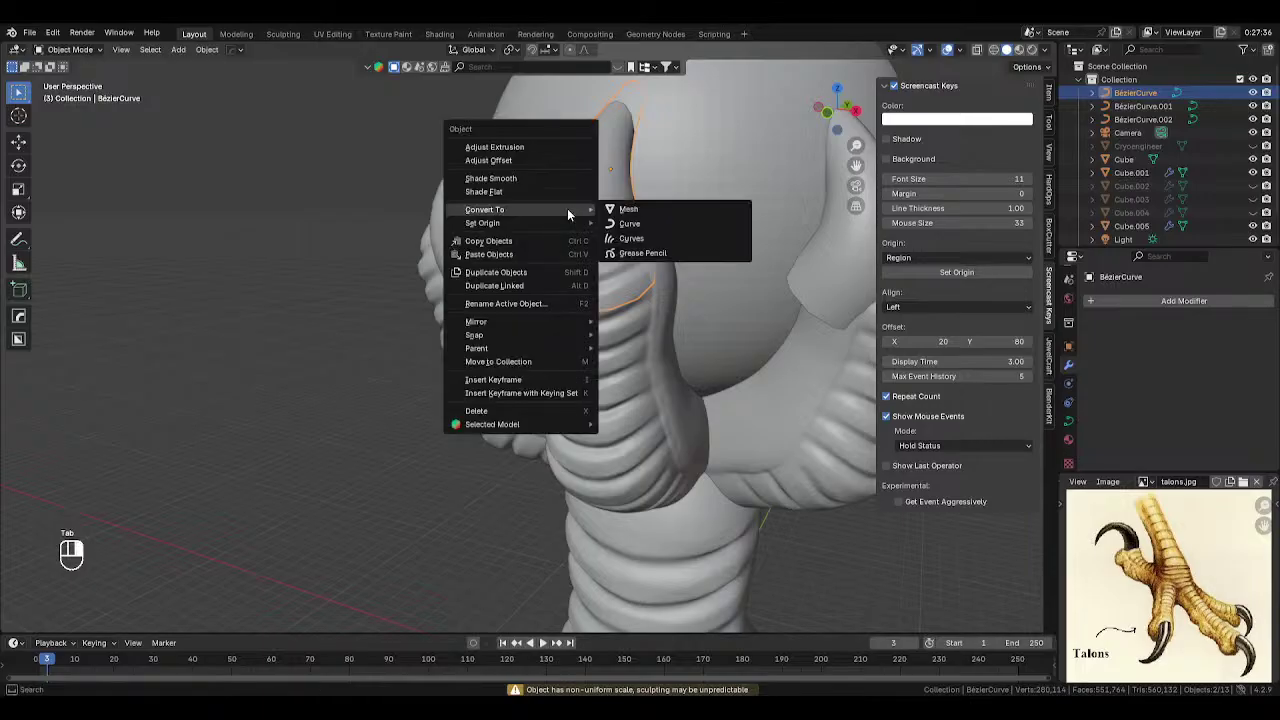
click(541, 192)
middle_drag(538, 213, 600, 304)
- Apply the front toe's scale and return it to Sculpt Mode
click(600, 372)
key(Tab)
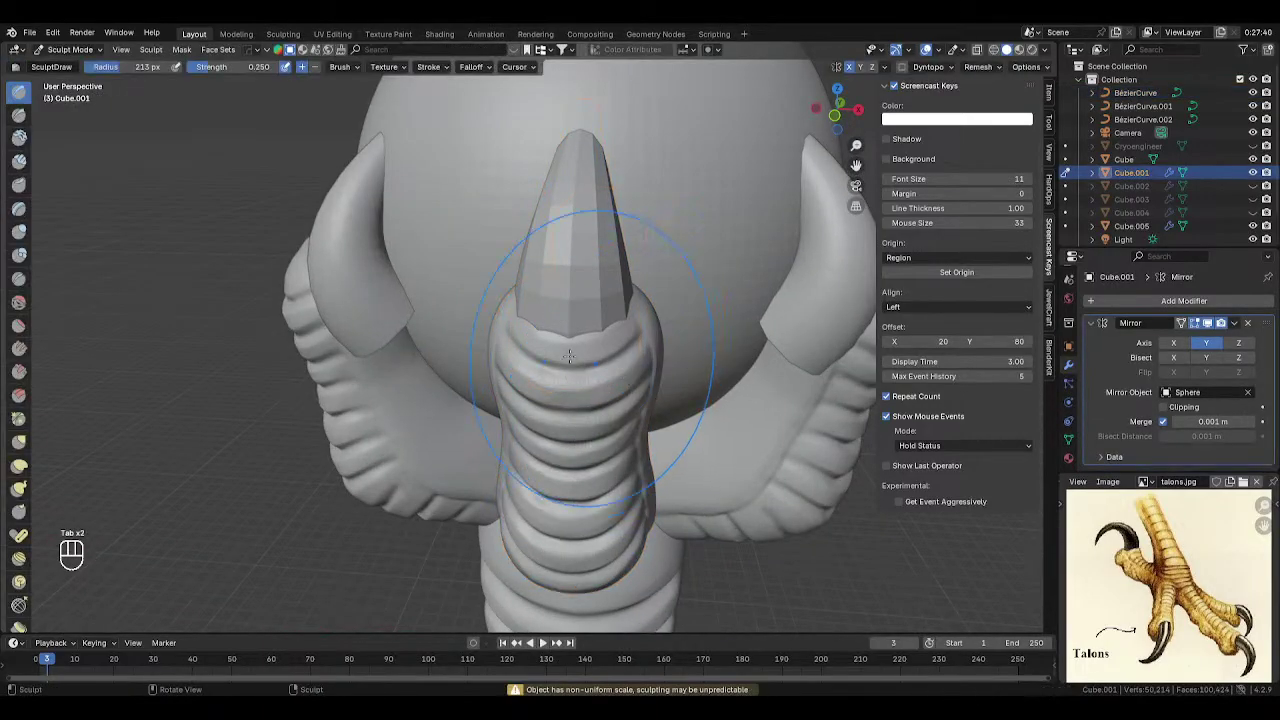
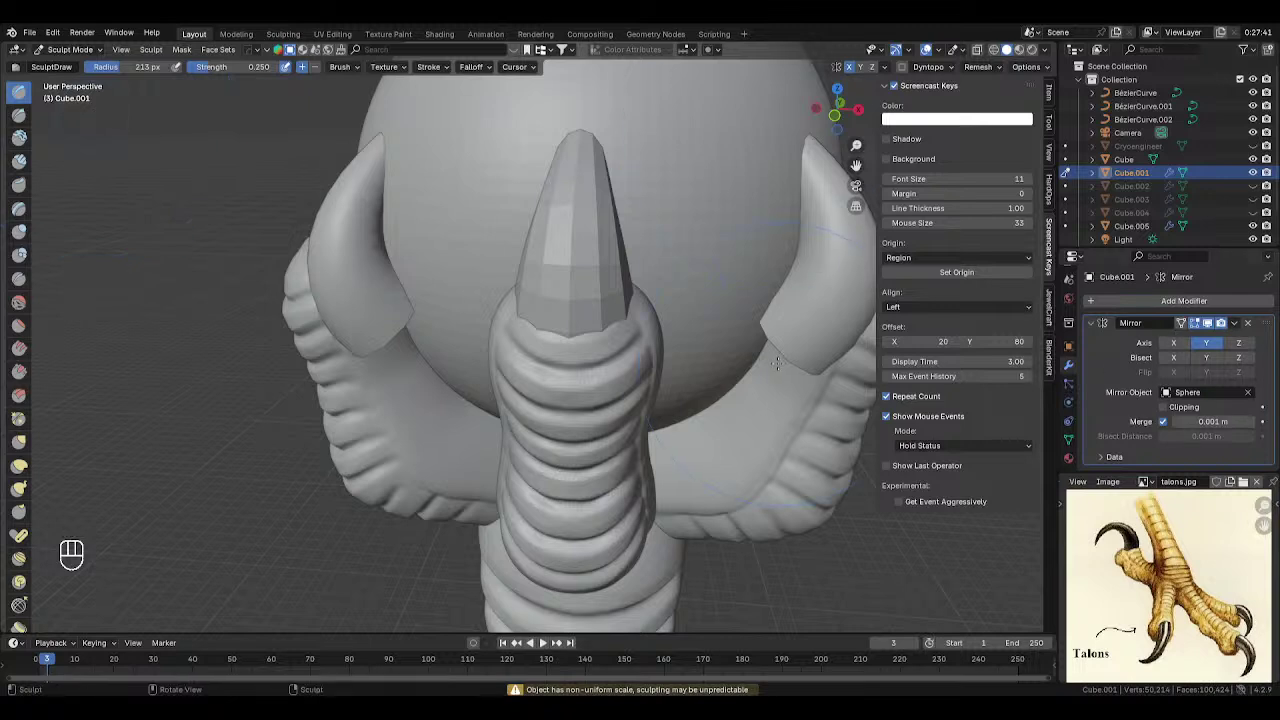
key(Tab)
key(ctrl+a)
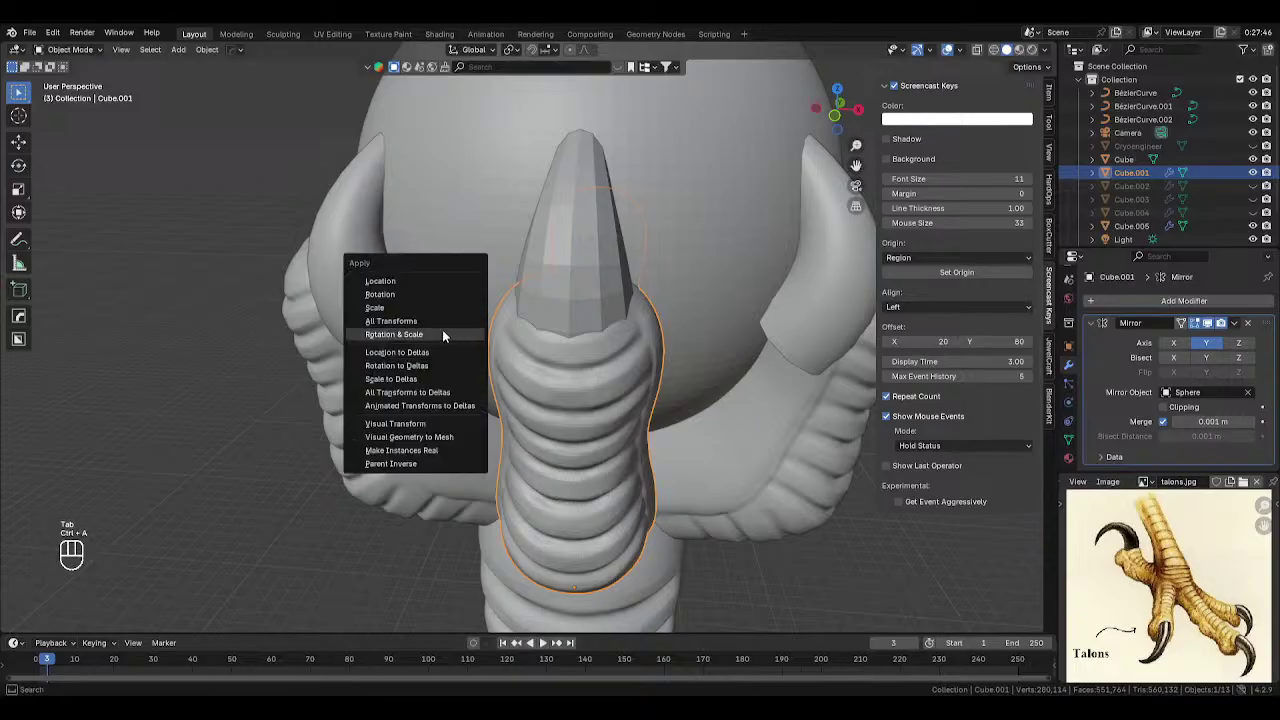
click(419, 307)
key(Tab)
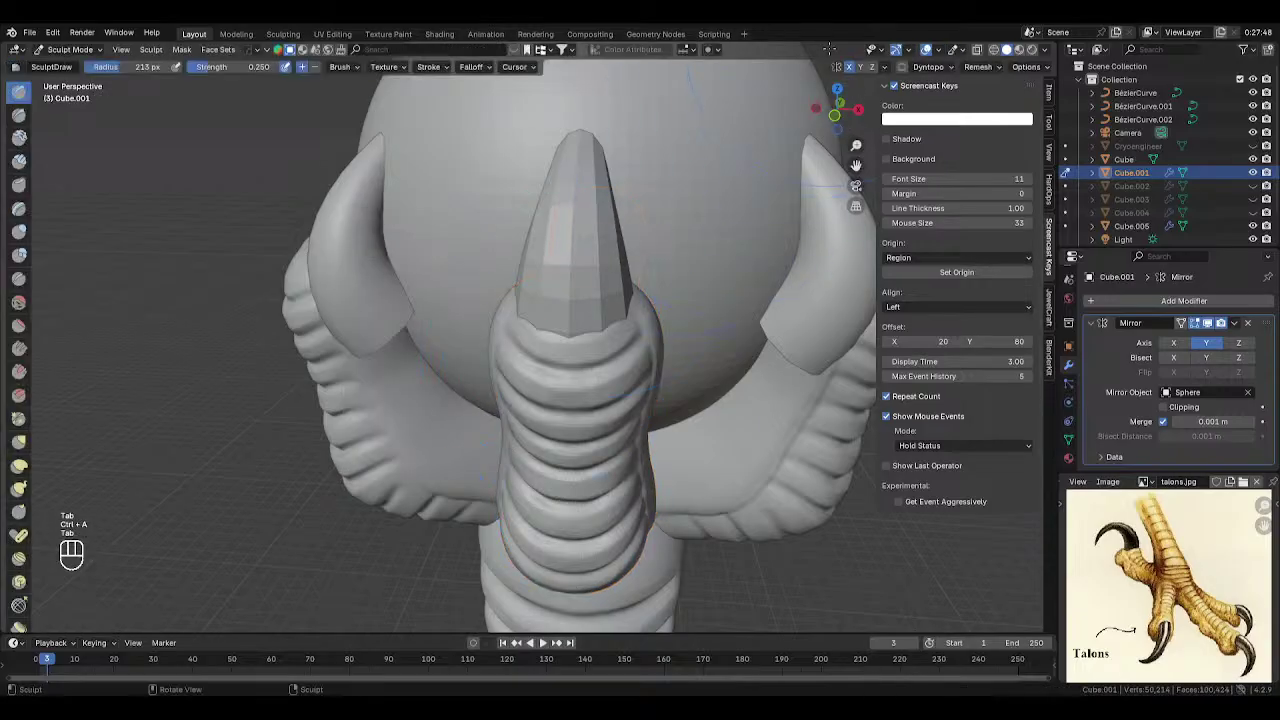
- Set the Draw brush to subtract with a radius of 53 px
middle_drag(545, 292, 515, 372)
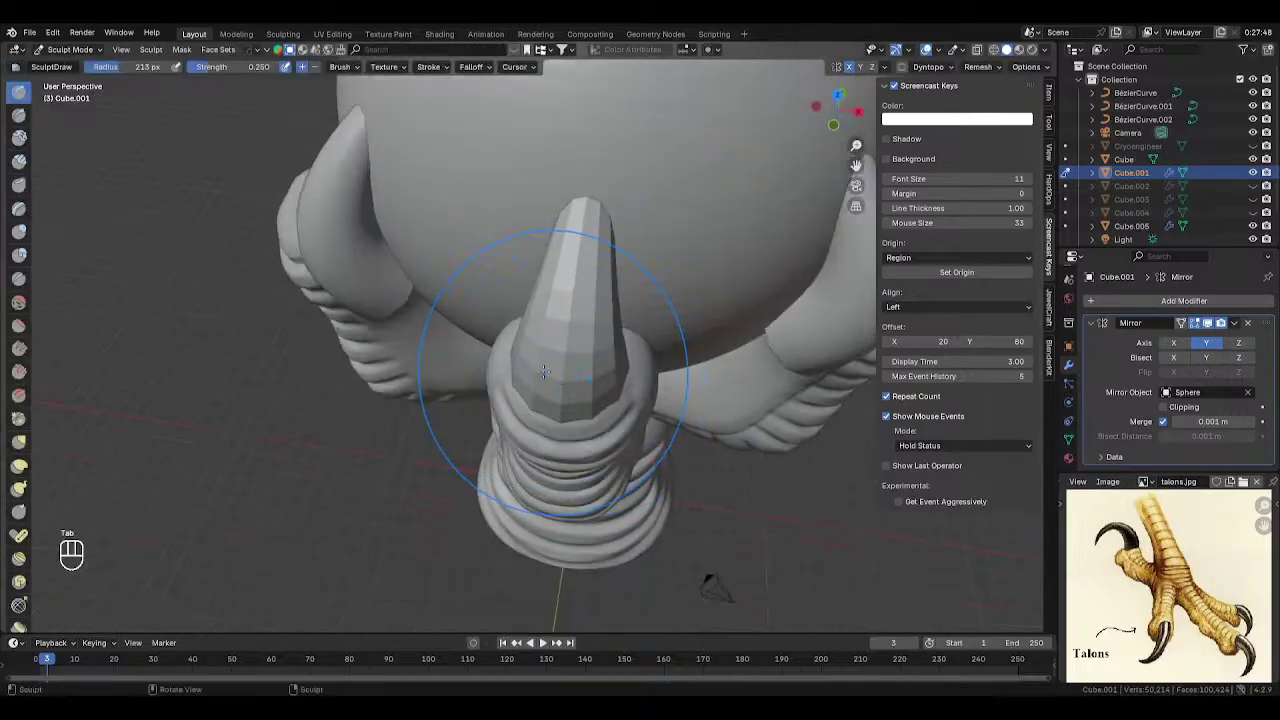
key(s)
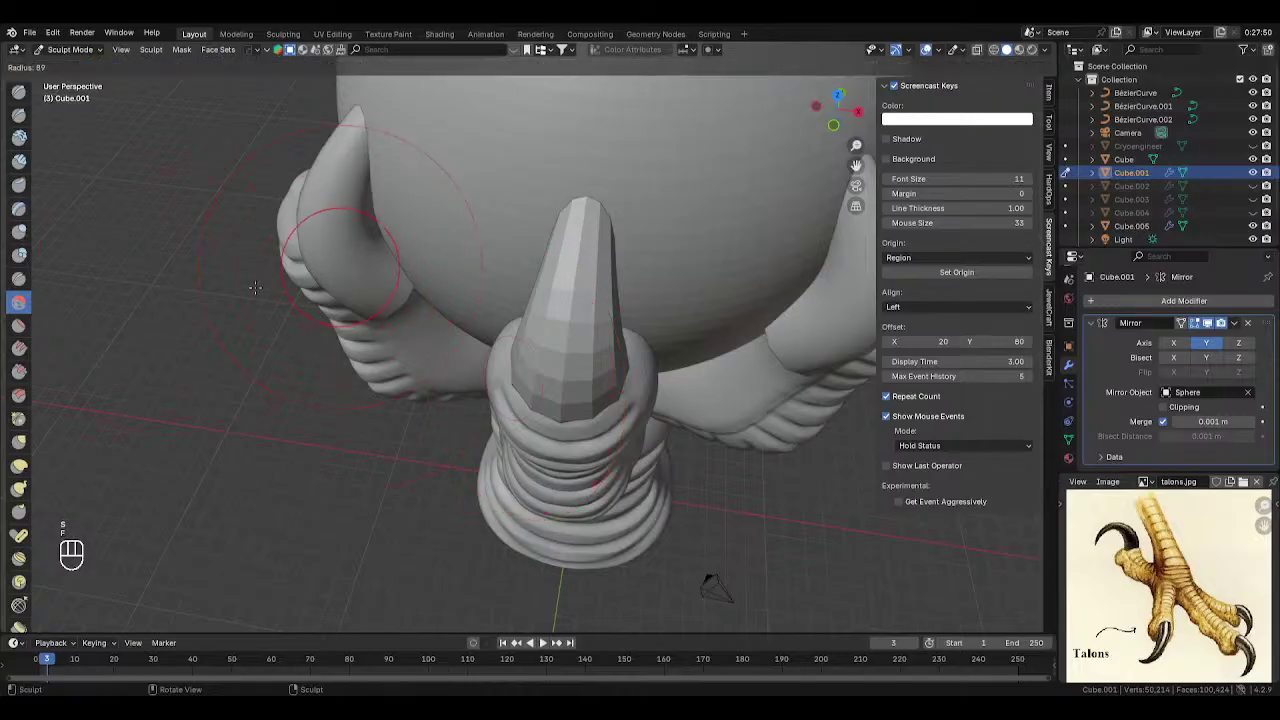
click(26, 95)
key(f)
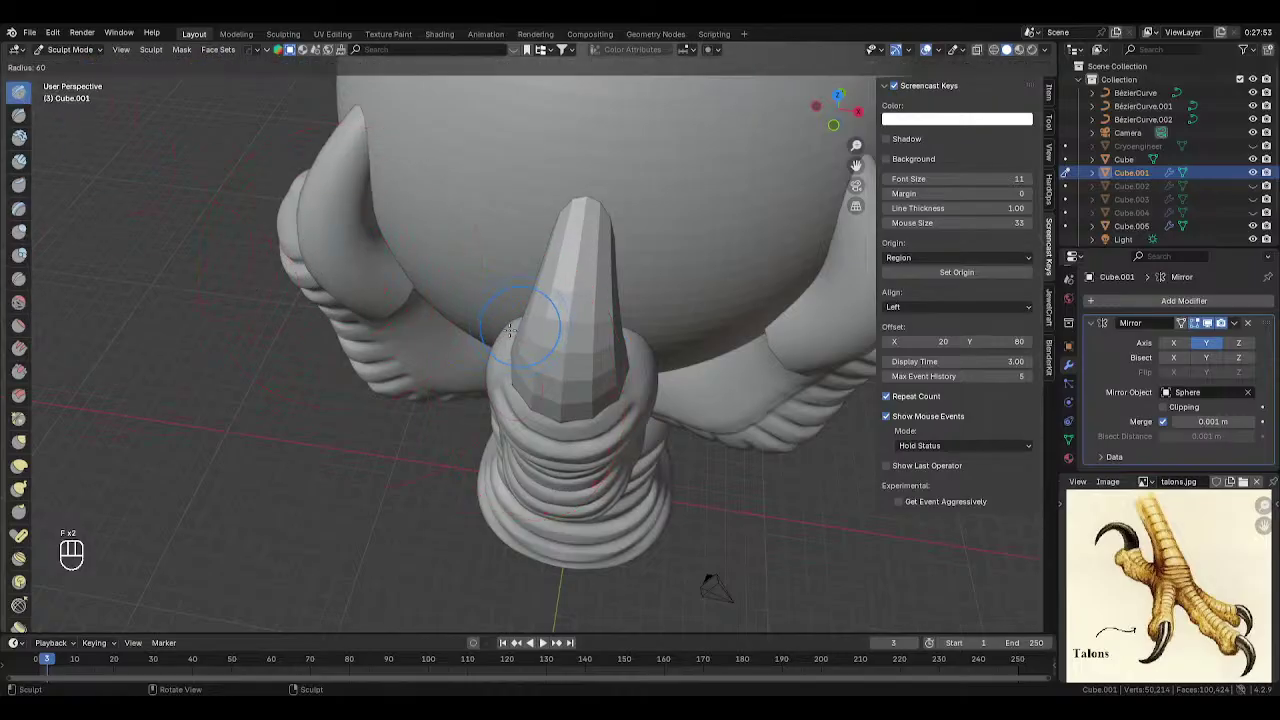
click(324, 93)
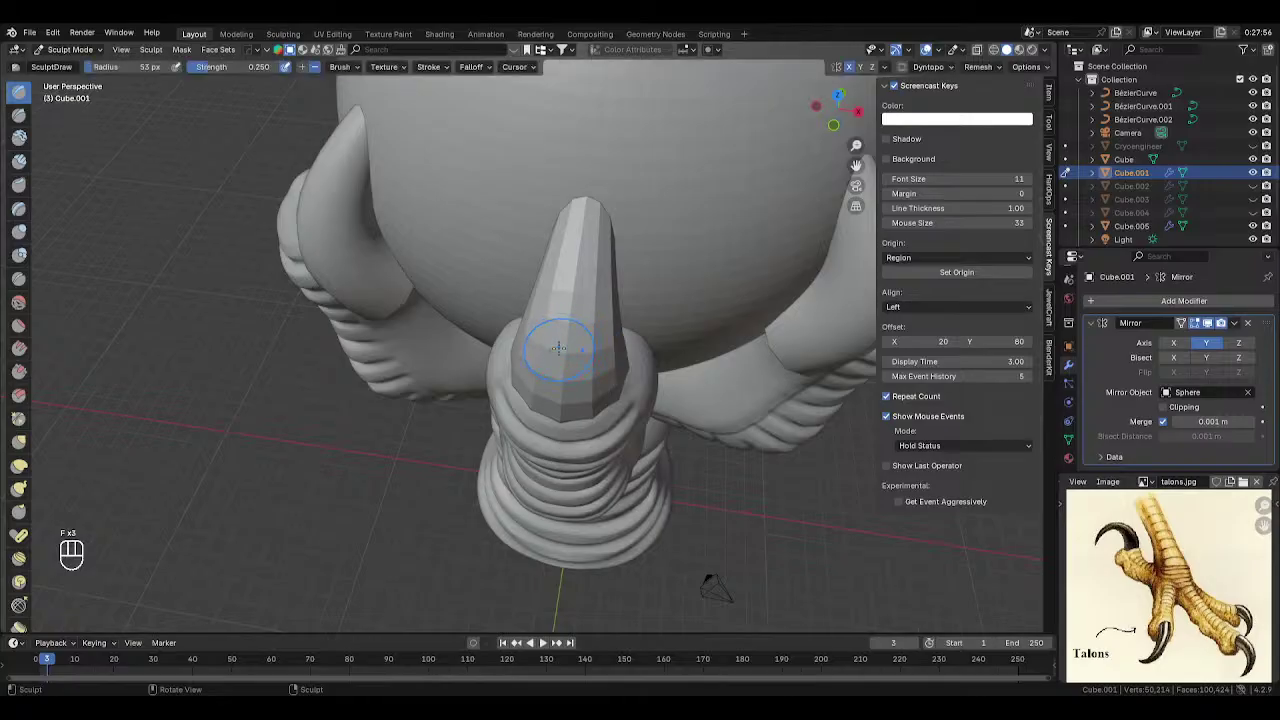
- Carve the front toe's rim around the claw base with the subtracting Draw brush, setting its radius to 63 px and 66 px
key(f)
click(590, 379)
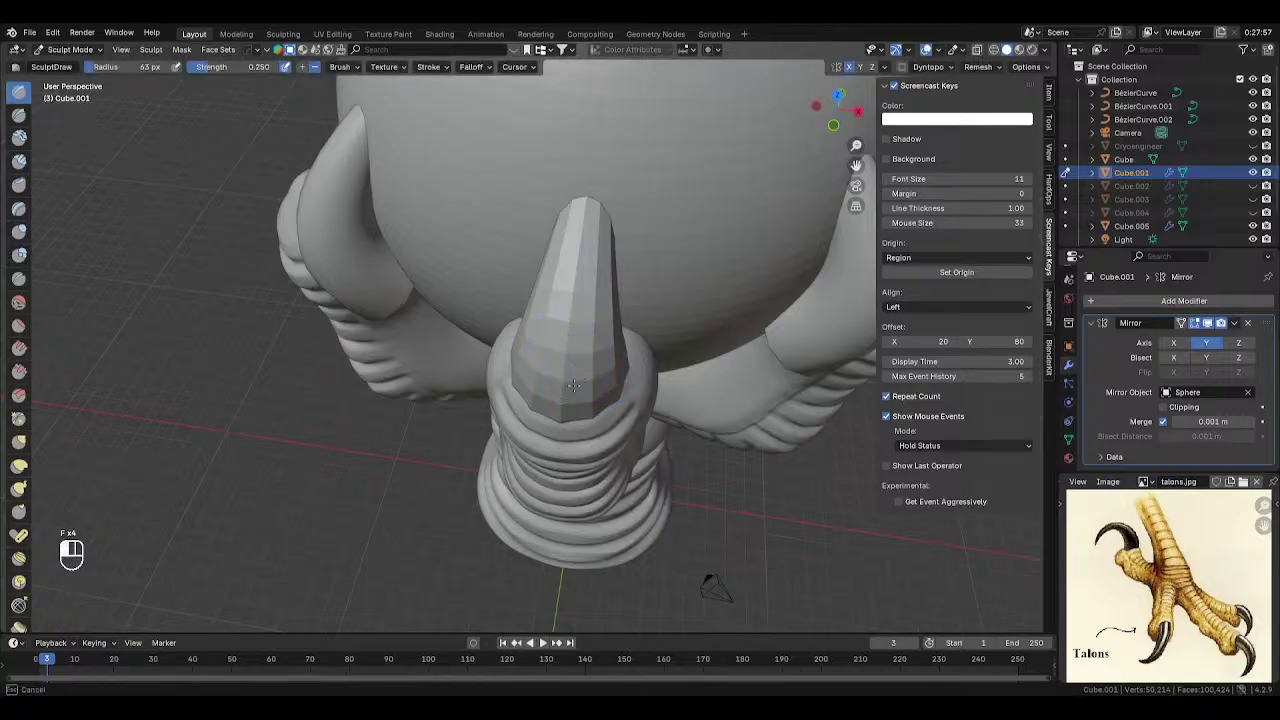
middle_drag(591, 393, 578, 393)
key(f)
click(577, 393)
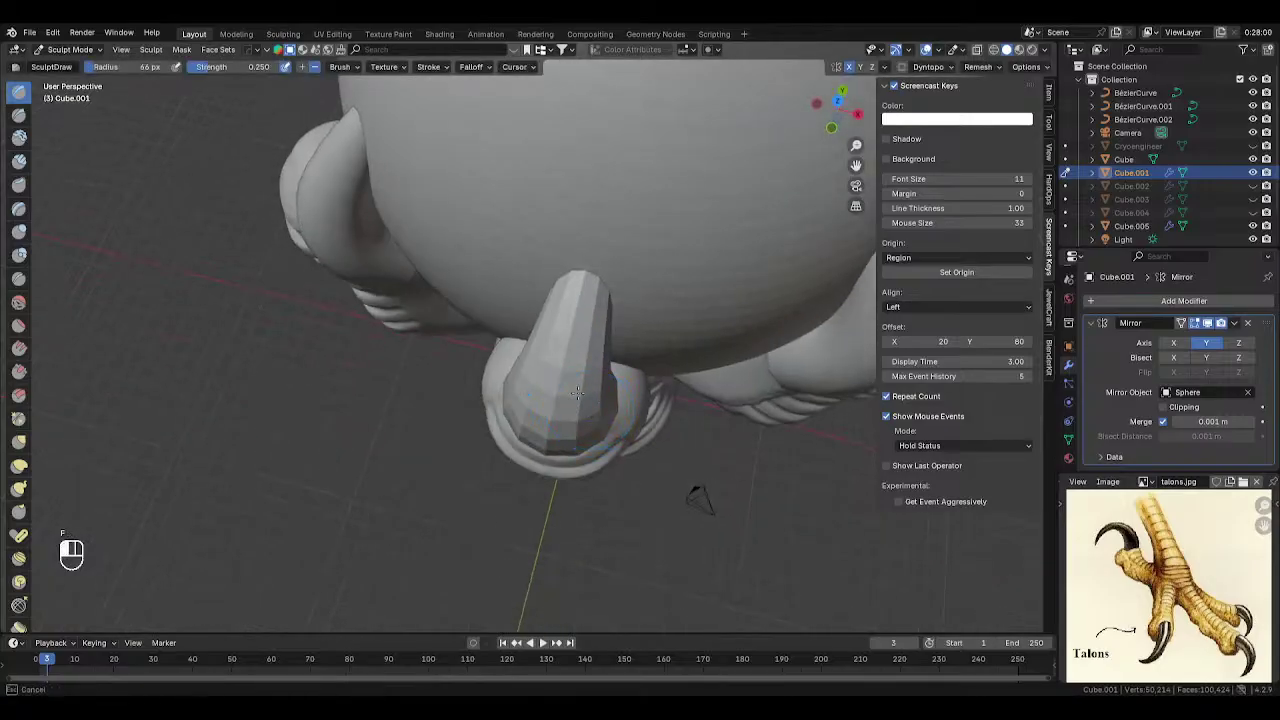
key(f)
click(606, 405)
- Carve both sides of the toe socket around the claw base, using Draw brush radii of 59, 49 and 61 px
middle_drag(577, 430, 503, 393)
key(f)
click(506, 391)
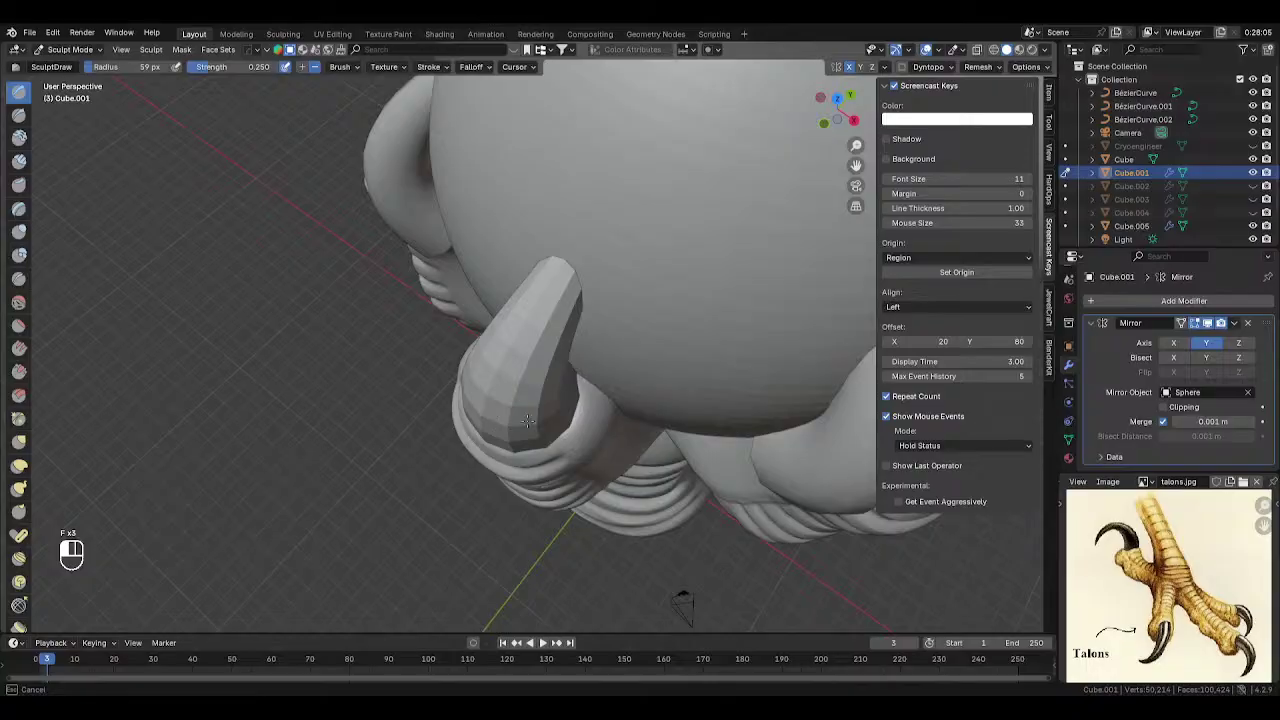
mouse_move(532, 421)
middle_down()
mouse_move(694, 491)
mouse_move(600, 355)
middle_up()
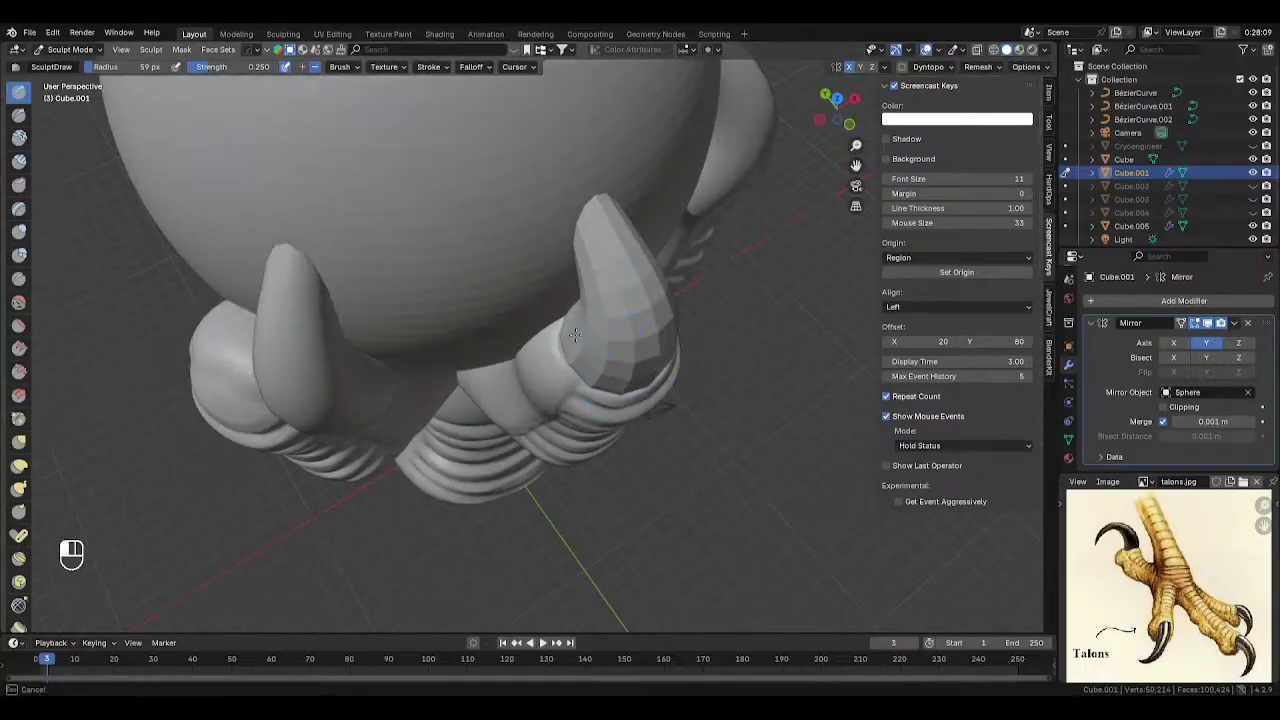
click(575, 350)
mouse_move(571, 357)
middle_down()
mouse_move(540, 380)
mouse_move(470, 253)
mouse_move(606, 366)
middle_up()
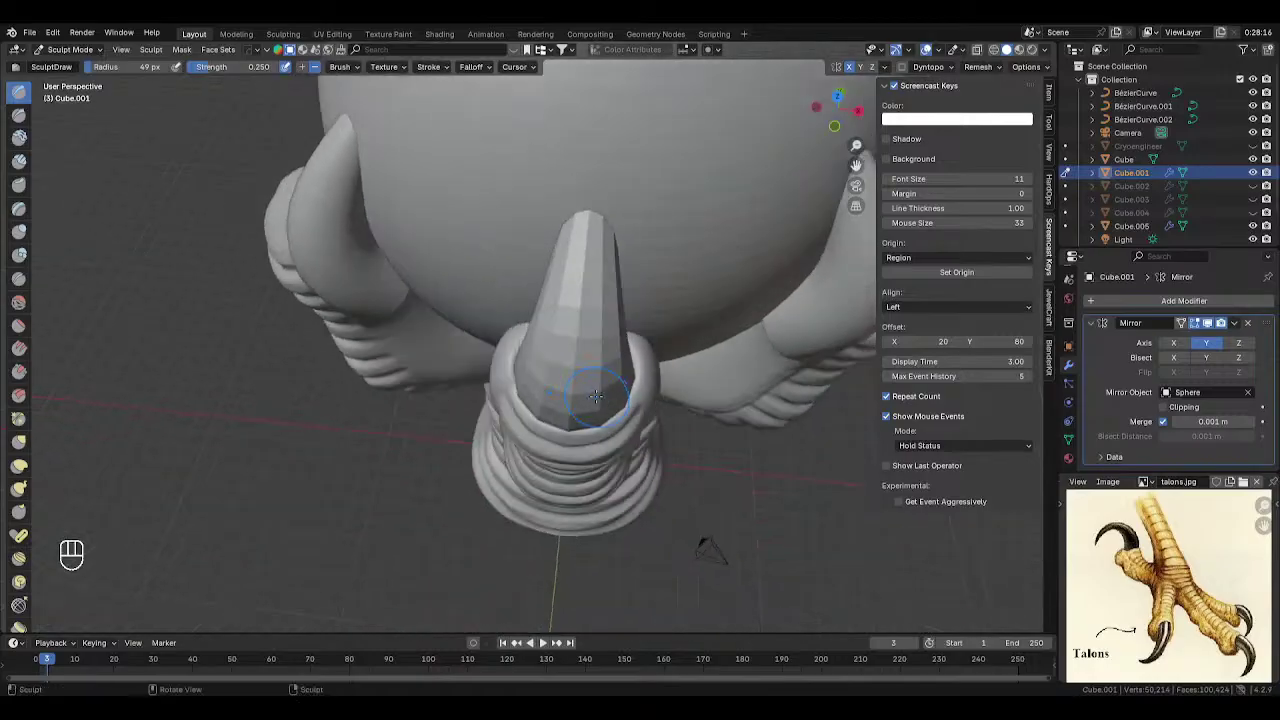
key(f)
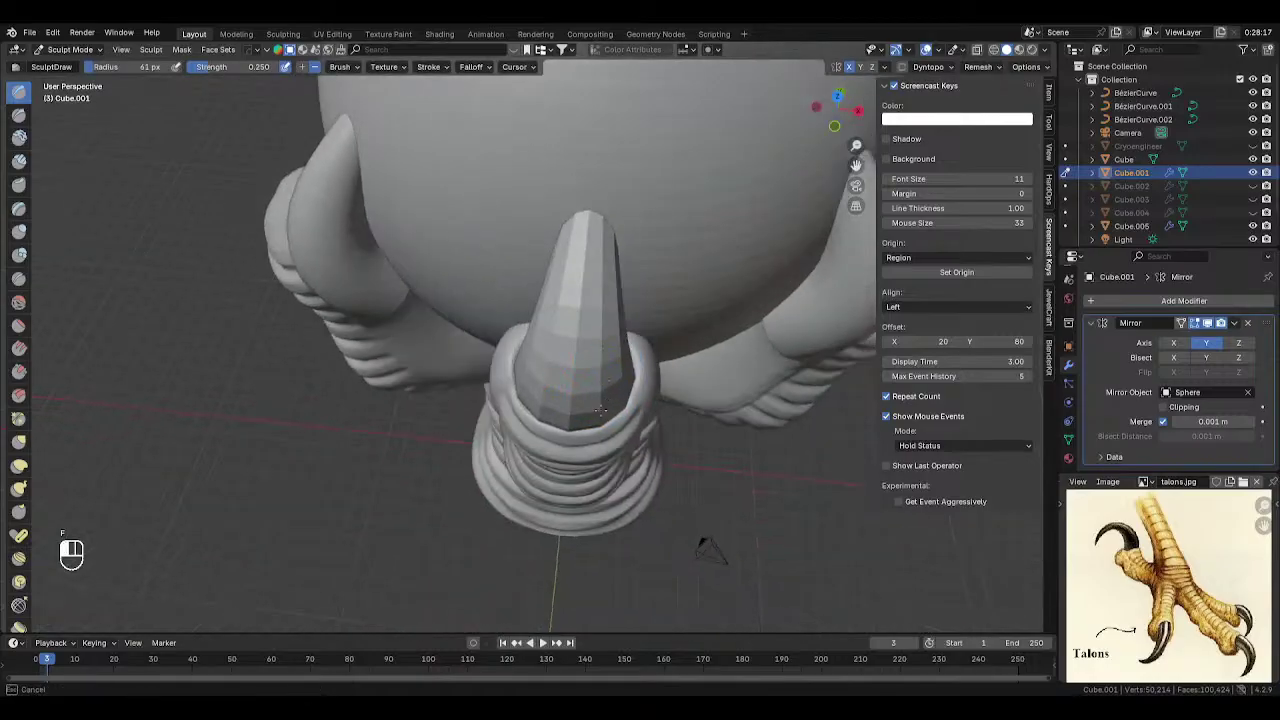
middle_drag(613, 394, 505, 315)
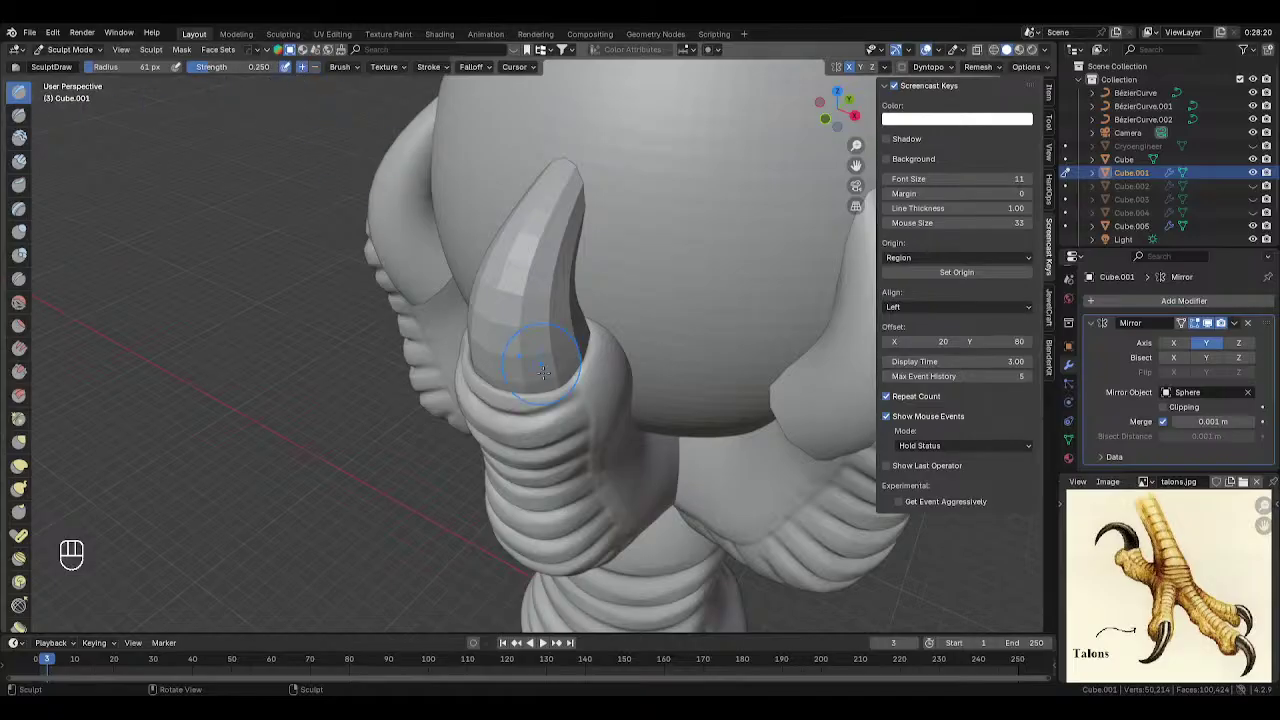
- With the Draw brush set to add, build up the toe rim below the claw using radii of 32 and 39 px
key(f)
middle_drag(540, 366, 623, 378)
key(f)
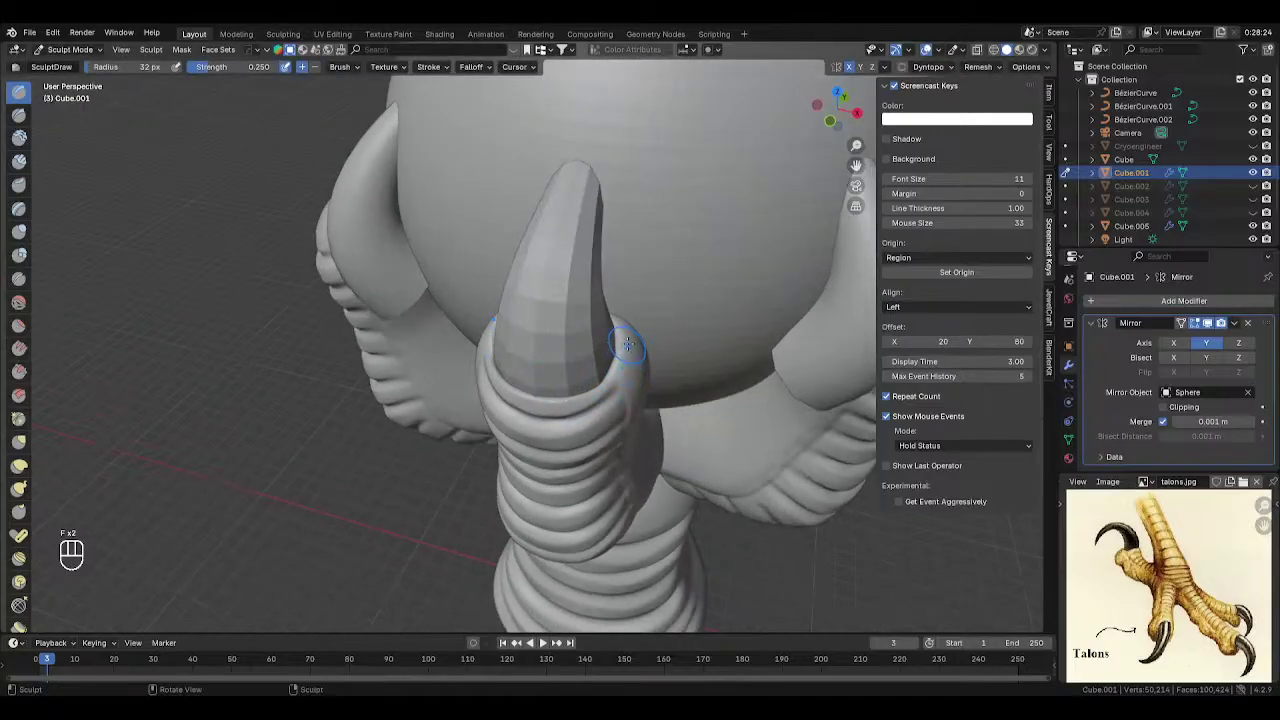
mouse_move(594, 350)
mouse_down()
mouse_move(612, 364)
mouse_move(589, 390)
mouse_move(545, 397)
mouse_up()
mouse_move(552, 398)
mouse_down()
mouse_move(575, 394)
mouse_move(600, 362)
mouse_up()
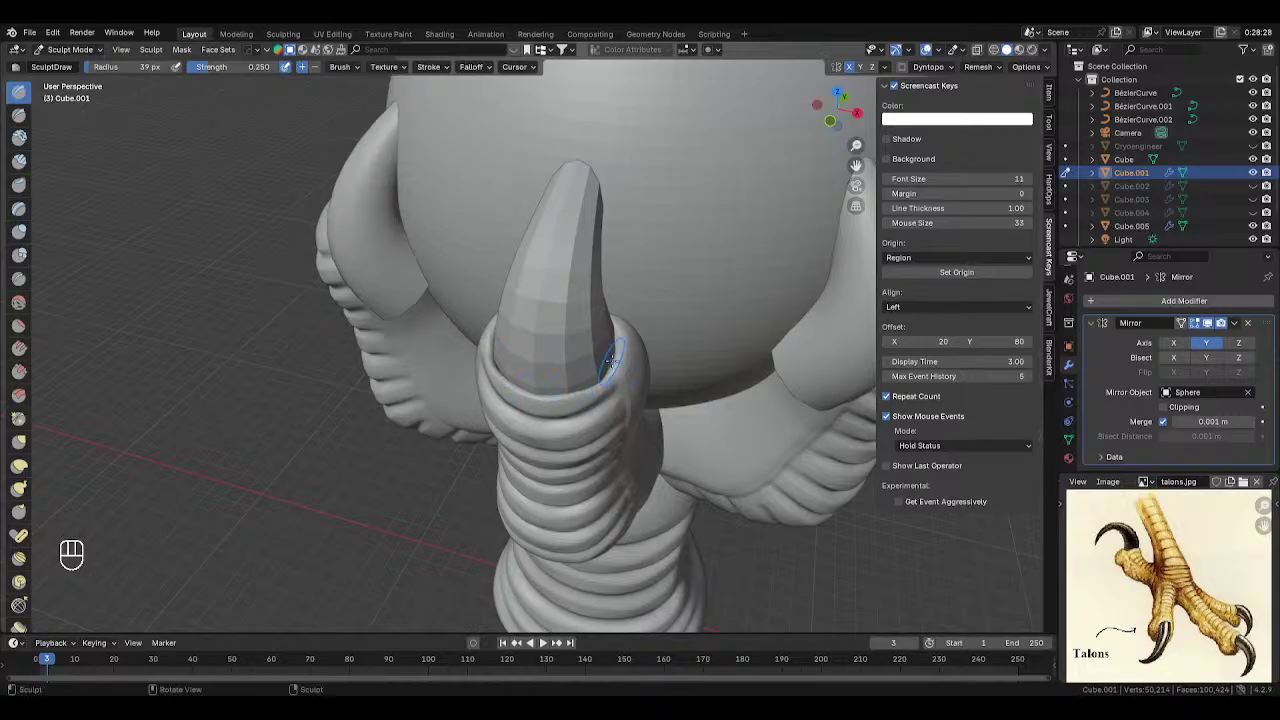
- Build up the opposite side of the toe rim around the claw with the Draw brush at 44 px
mouse_move(602, 344)
middle_down()
mouse_move(560, 370)
mouse_move(540, 330)
middle_up()
key(f)
click(574, 366)
key(f)
click(535, 314)
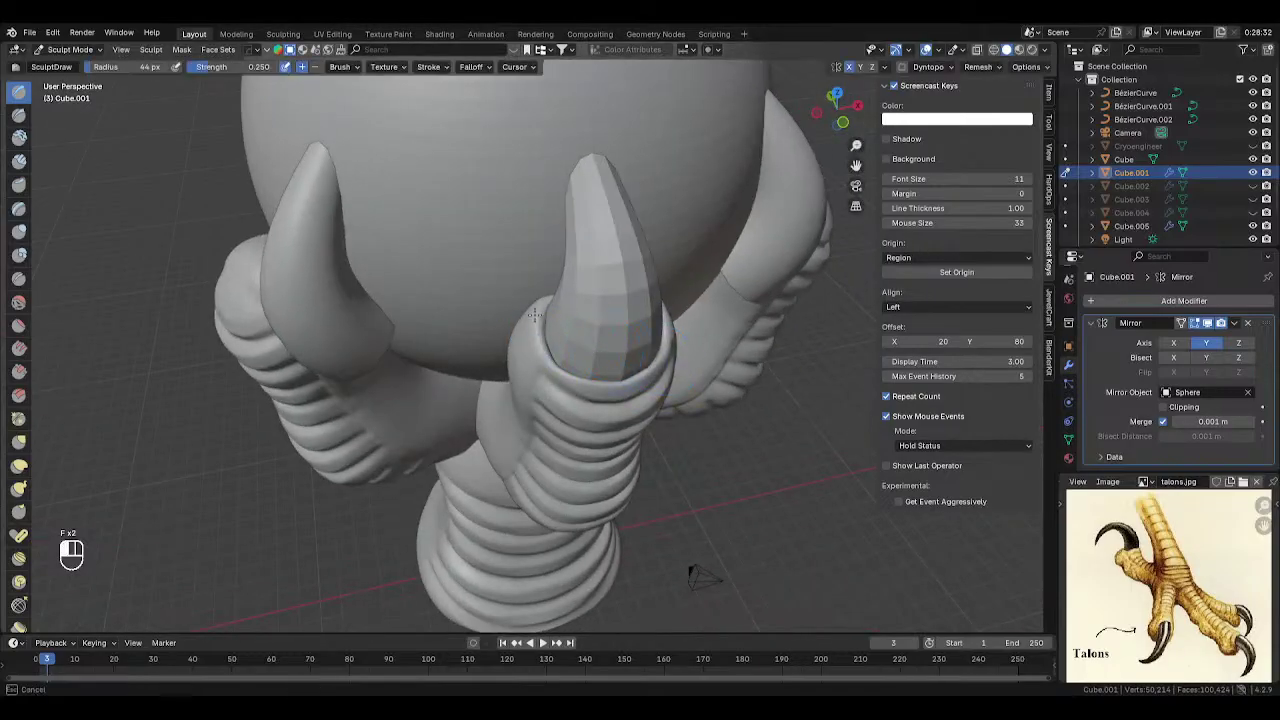
click(535, 314)
middle_drag(567, 377, 60, 392)
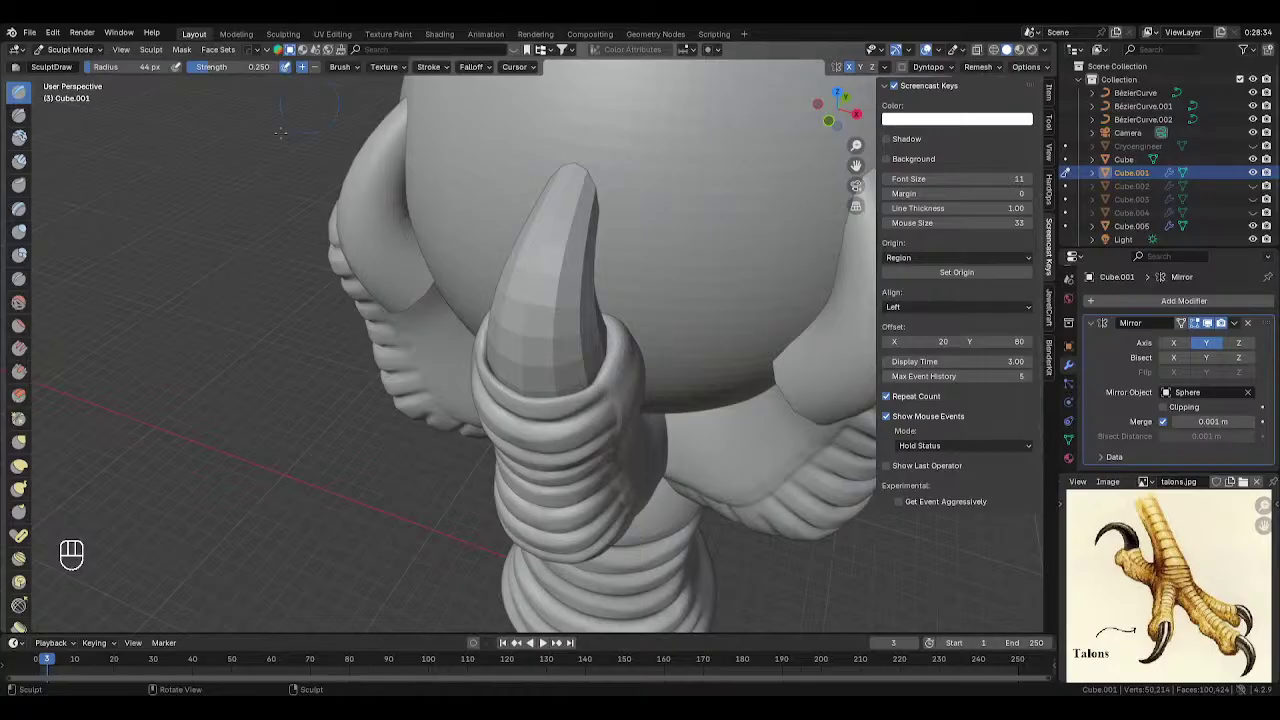
- Choose the Grab brush and pull the toe's rim against the front claw's base with a radius of 83 px
click(19, 441)
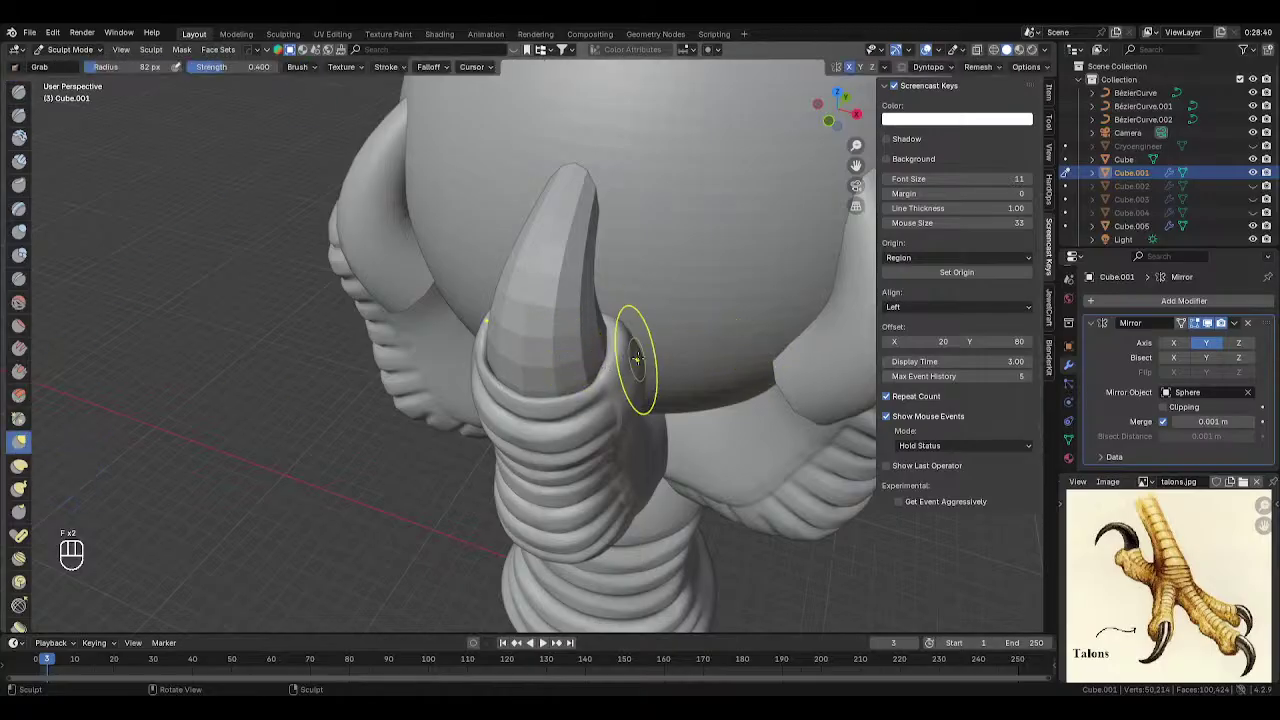
mouse_move(551, 386)
middle_down()
mouse_move(502, 425)
mouse_move(600, 443)
middle_up()
key(f)
click(518, 418)
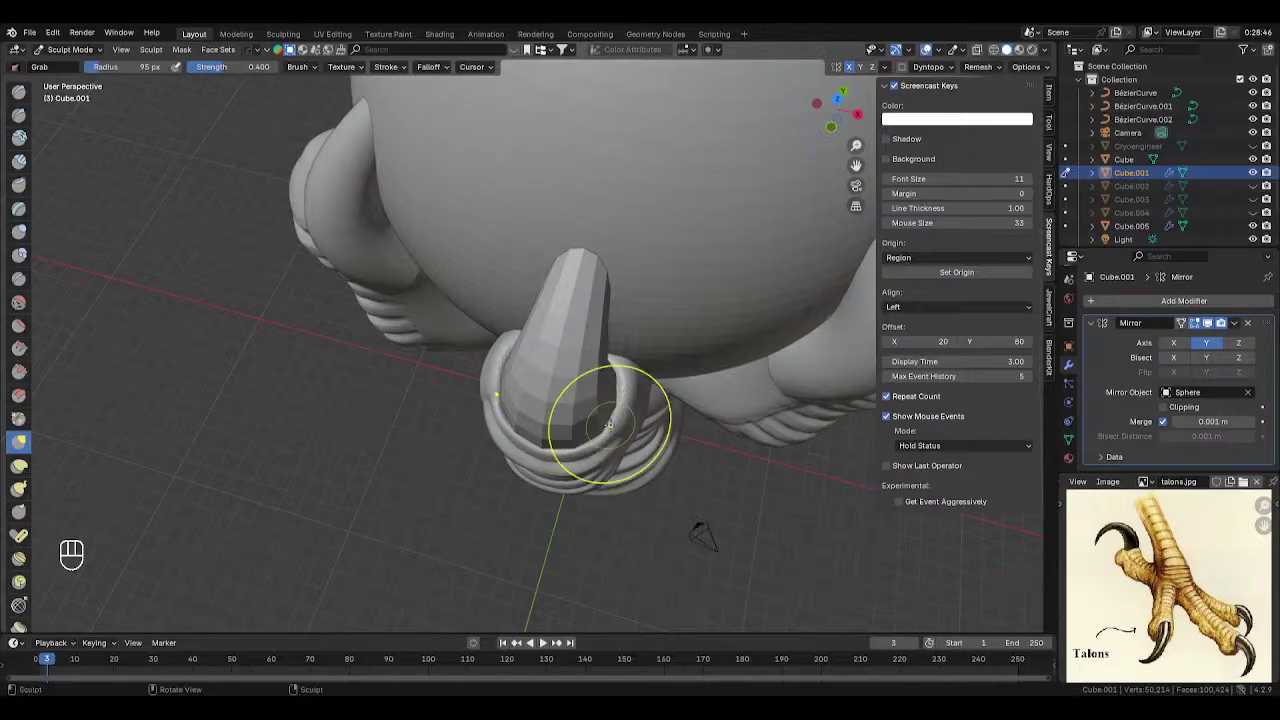
key(f)
click(600, 428)
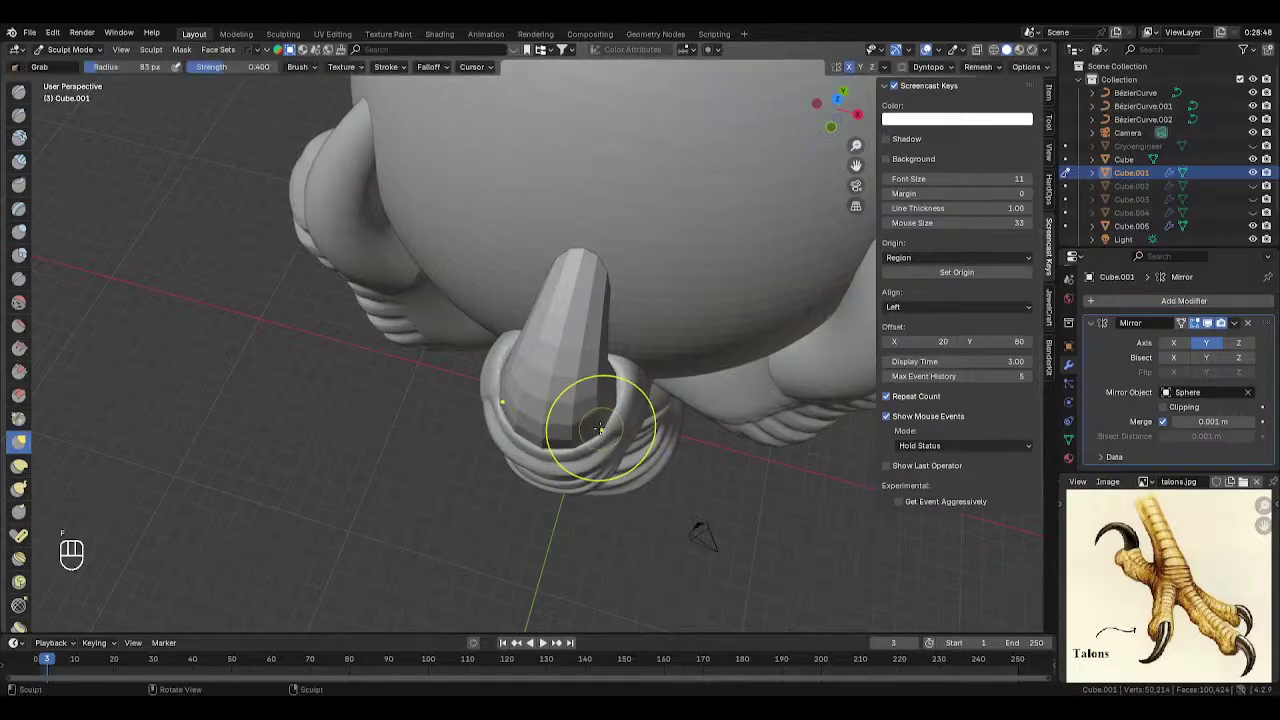
mouse_move(599, 428)
mouse_down()
mouse_move(609, 368)
mouse_move(615, 386)
mouse_up()
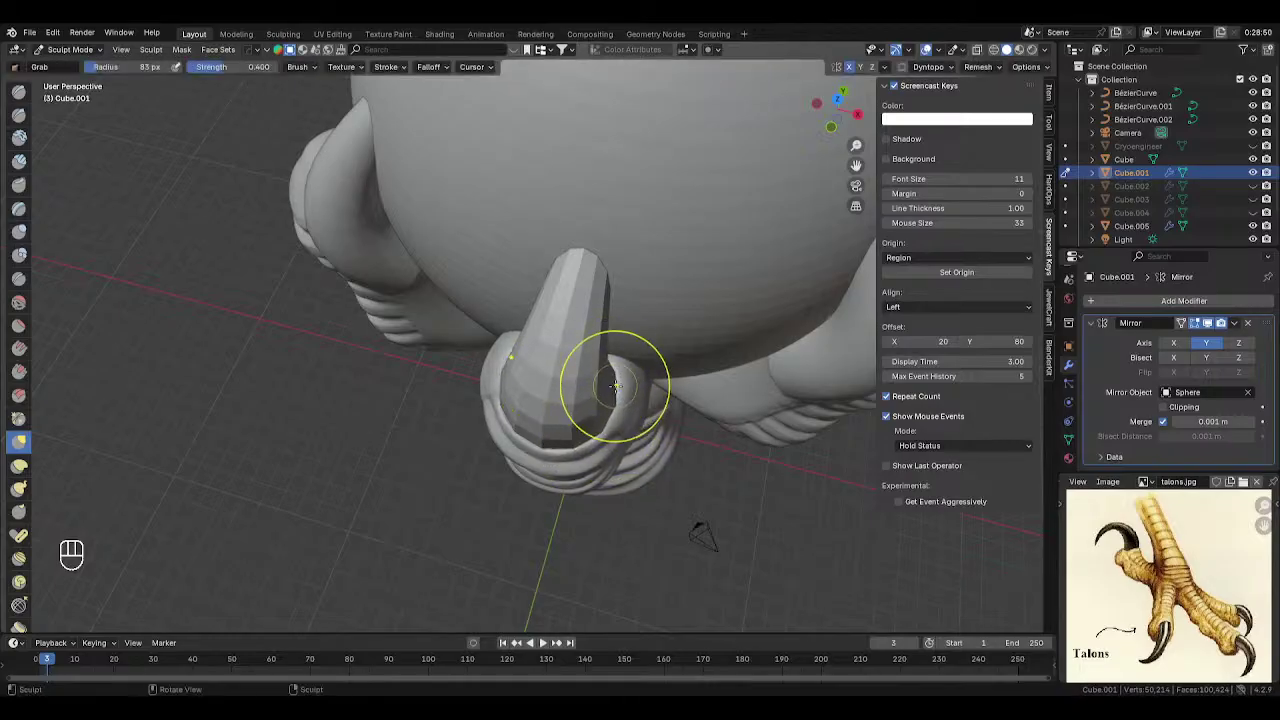
- Reshape the rim's side profile where the claw emerges from the toe with the Grab brush at 96 px, ending with an 82 px radius
middle_drag(608, 371, 471, 314)
key(f)
click(448, 286)
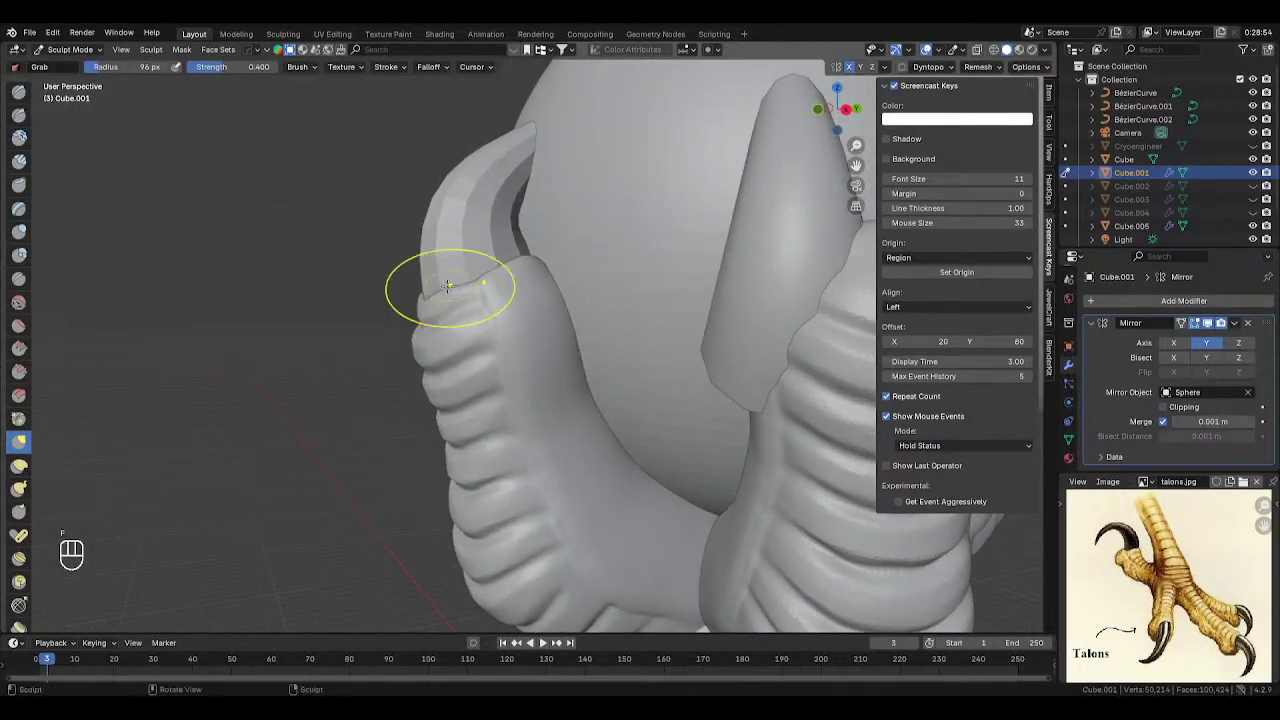
drag(428, 301, 426, 293)
drag(425, 297, 424, 290)
drag(425, 297, 484, 274)
key(f)
click(471, 289)
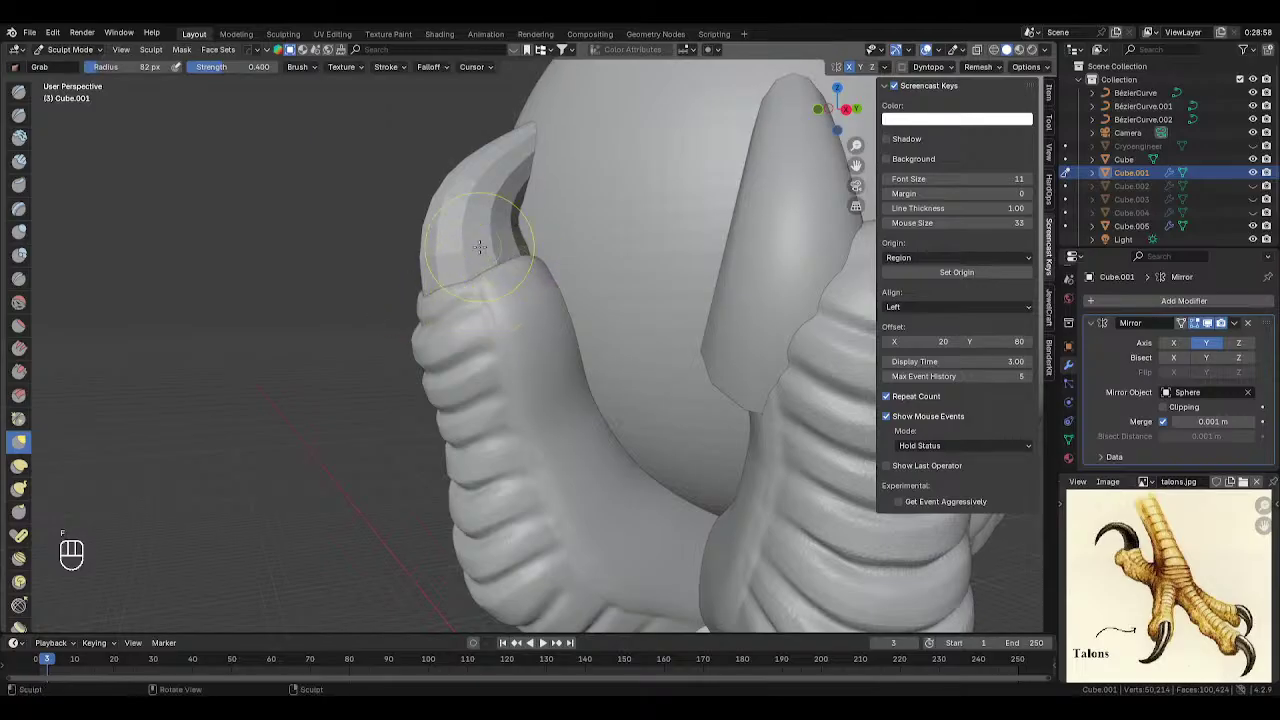
- Return the front toe to Object Mode and view the whole claw in Rendered shading from the front
scroll(515, 220, down, 5)
key(Tab)
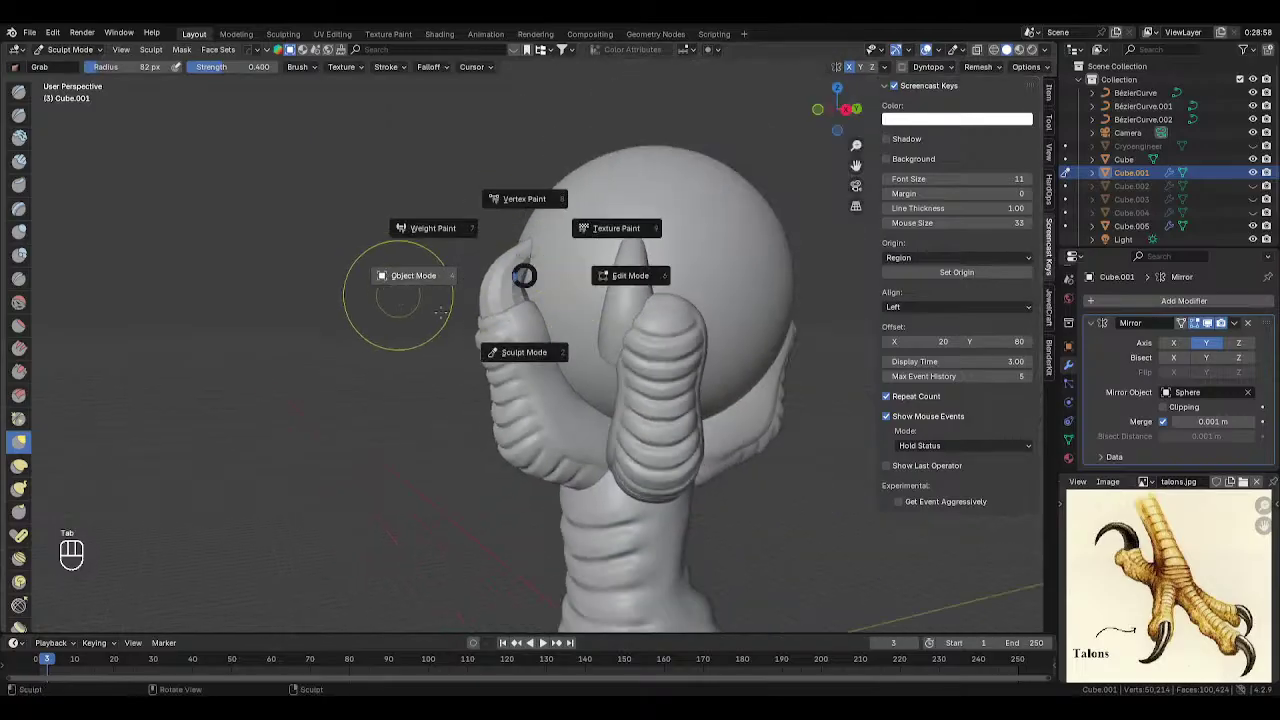
click(400, 290)
key(z)
click(555, 286)
mouse_move(466, 393)
middle_down()
mouse_move(528, 400)
mouse_move(573, 386)
mouse_move(563, 285)
middle_up()
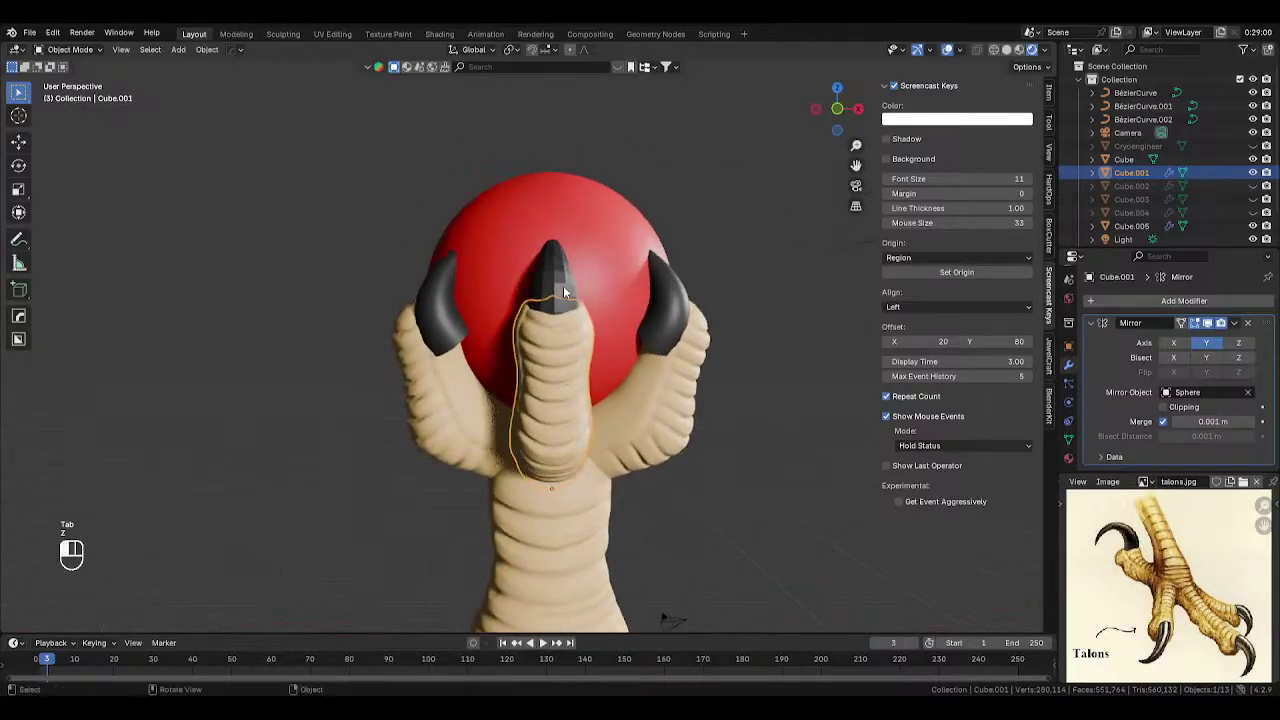
- Open the front claw's curve in Edit Mode, shown from the right side in Solid shading with X-ray on
click(577, 318)
key(KP_1)
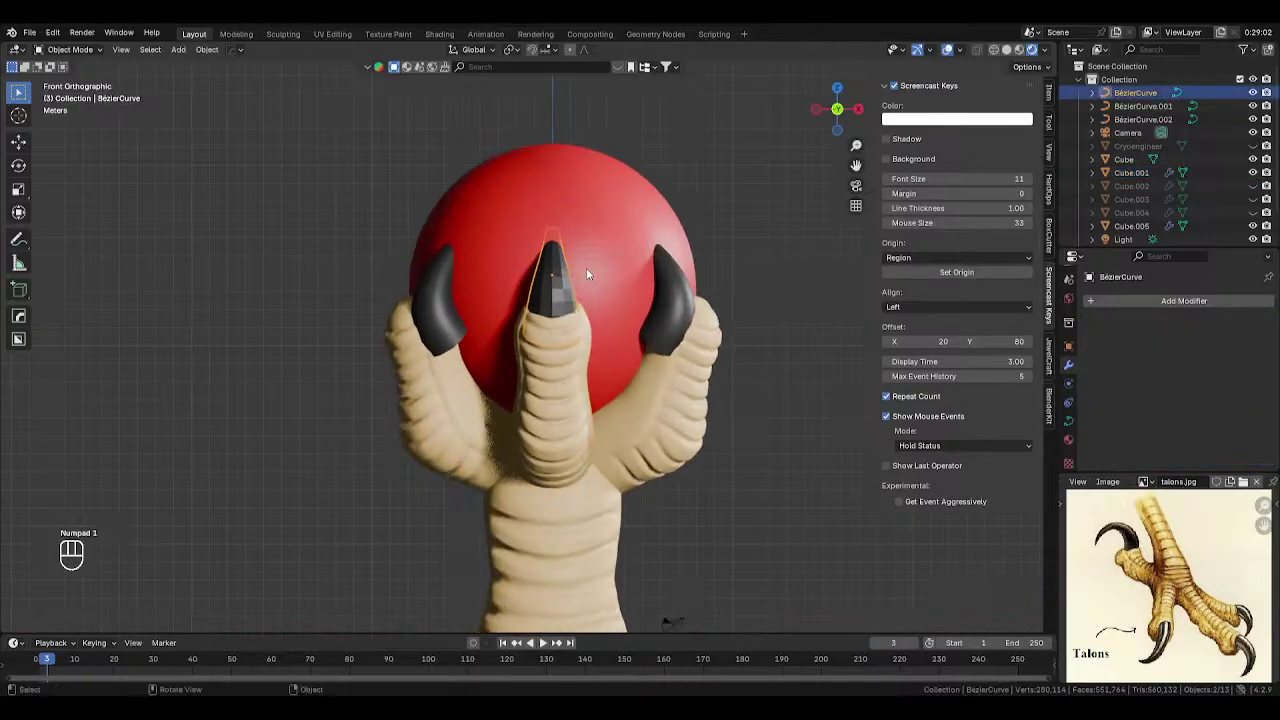
scroll(586, 268, up, 2)
key(Tab)
middle_drag(582, 262, 525, 275)
key(KP_1)
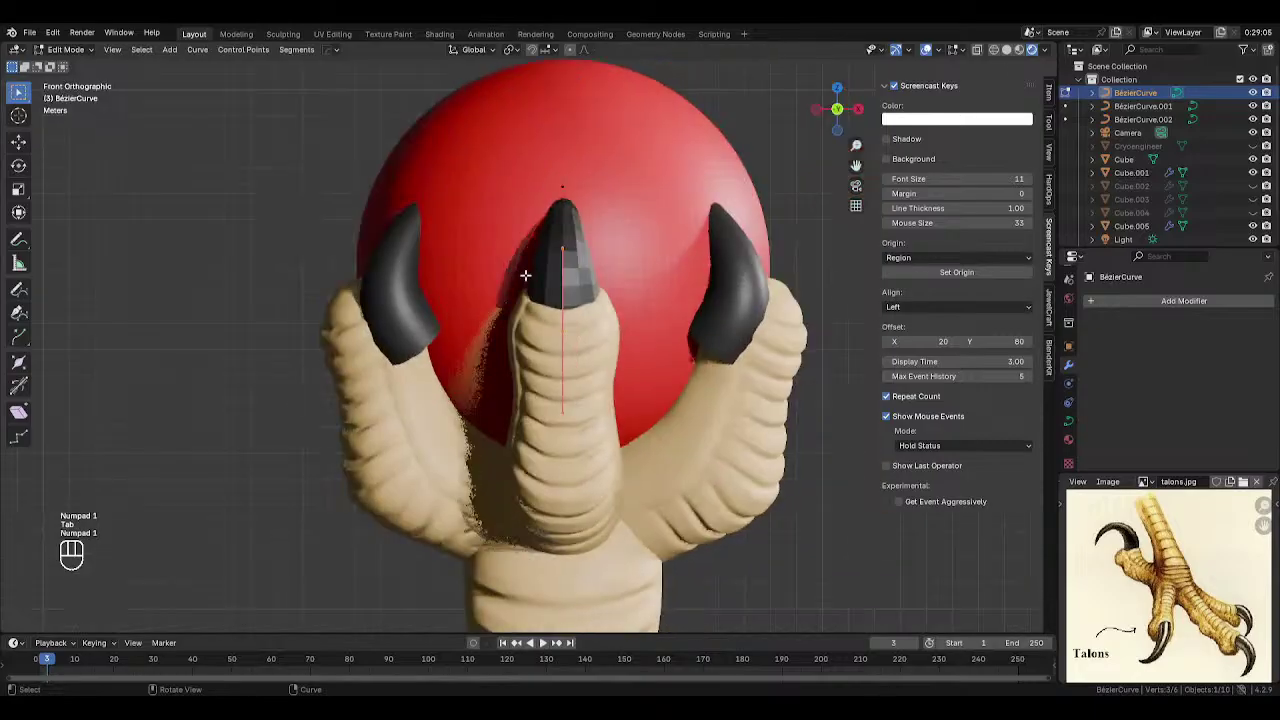
key(KP_3)
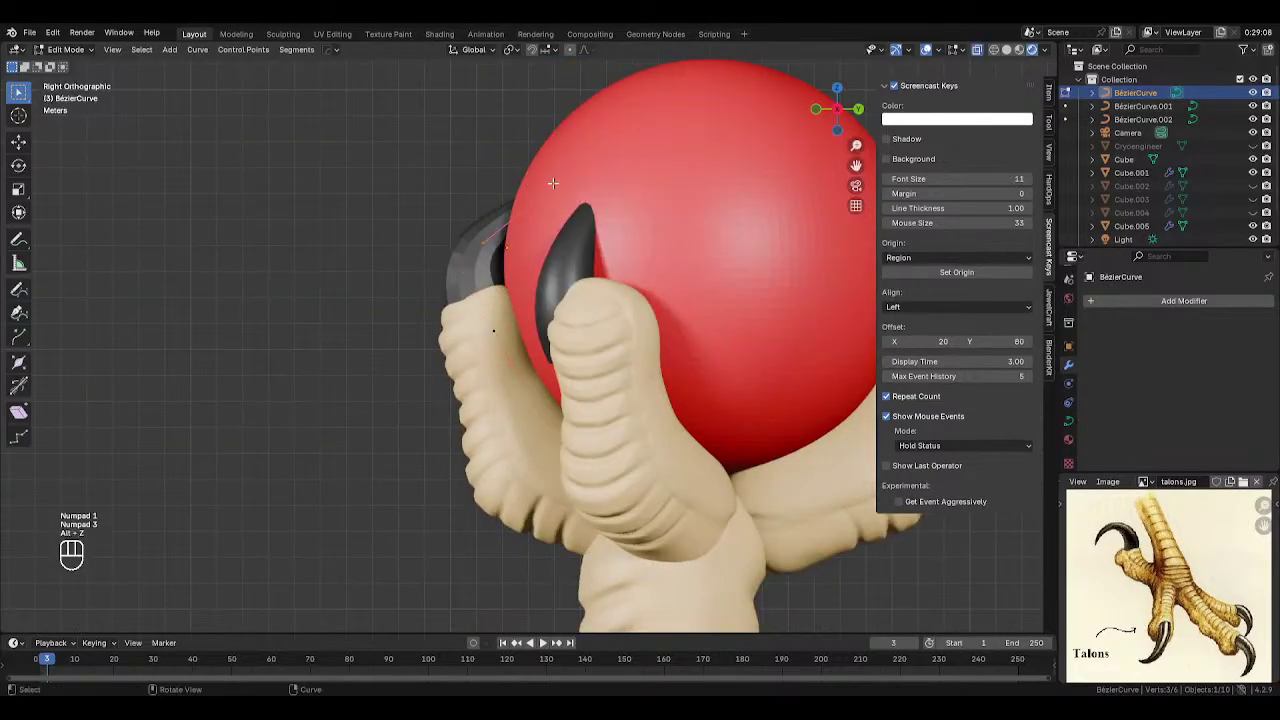
key(z)
scroll(590, 205, up, 2)
key(alt+z)
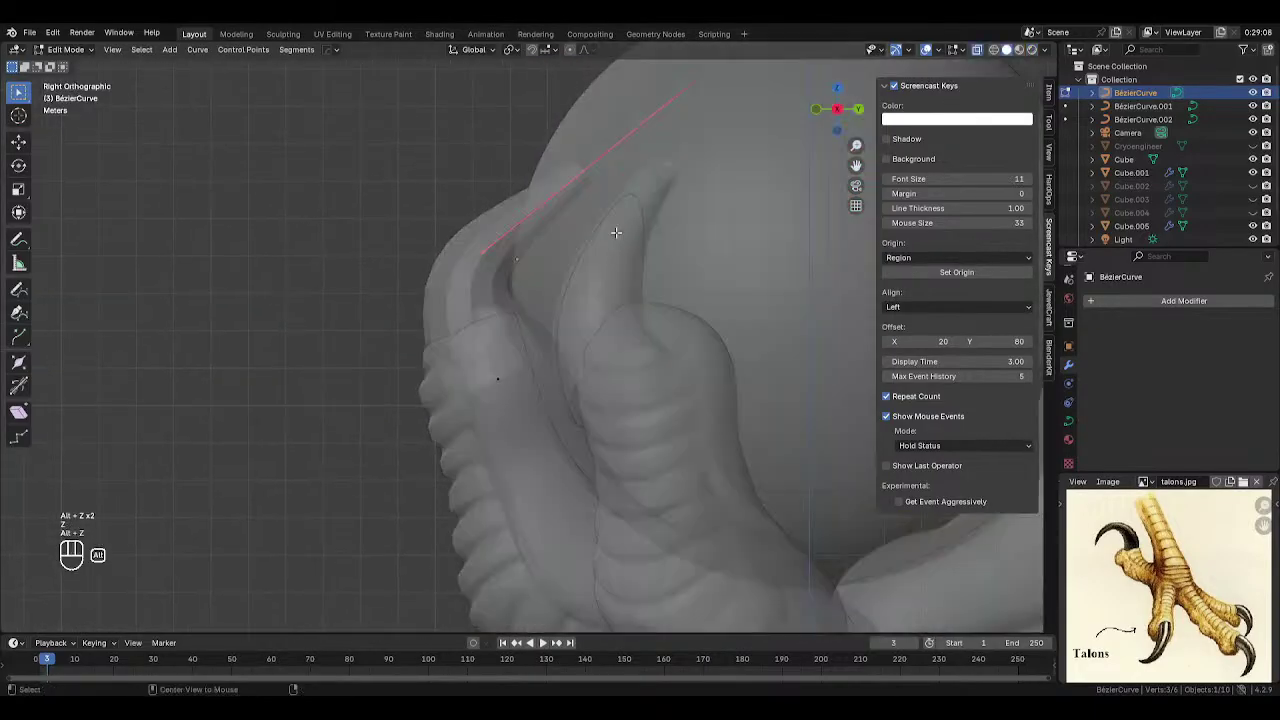
- Reposition the claw curve's tip point and handle so the tip bends towards the orb, returning to Object Mode with X-ray off
key(g)
click(477, 251)
key(g)
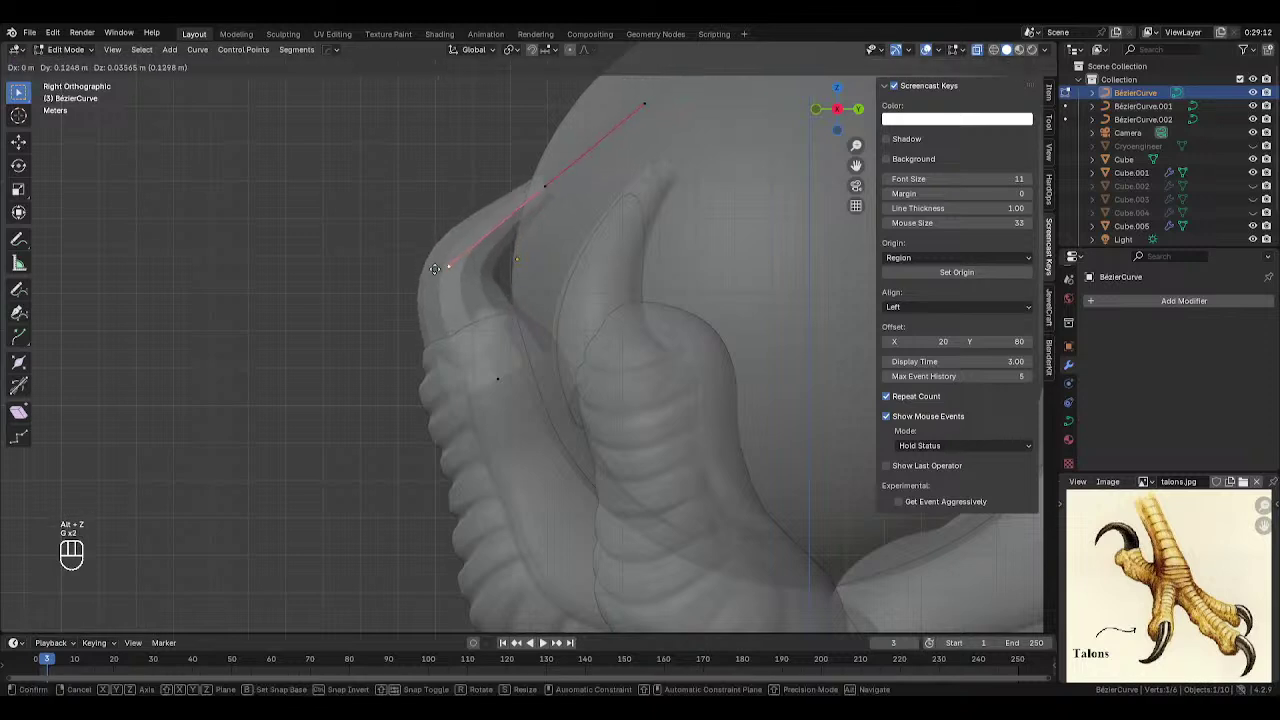
click(529, 193)
key(g)
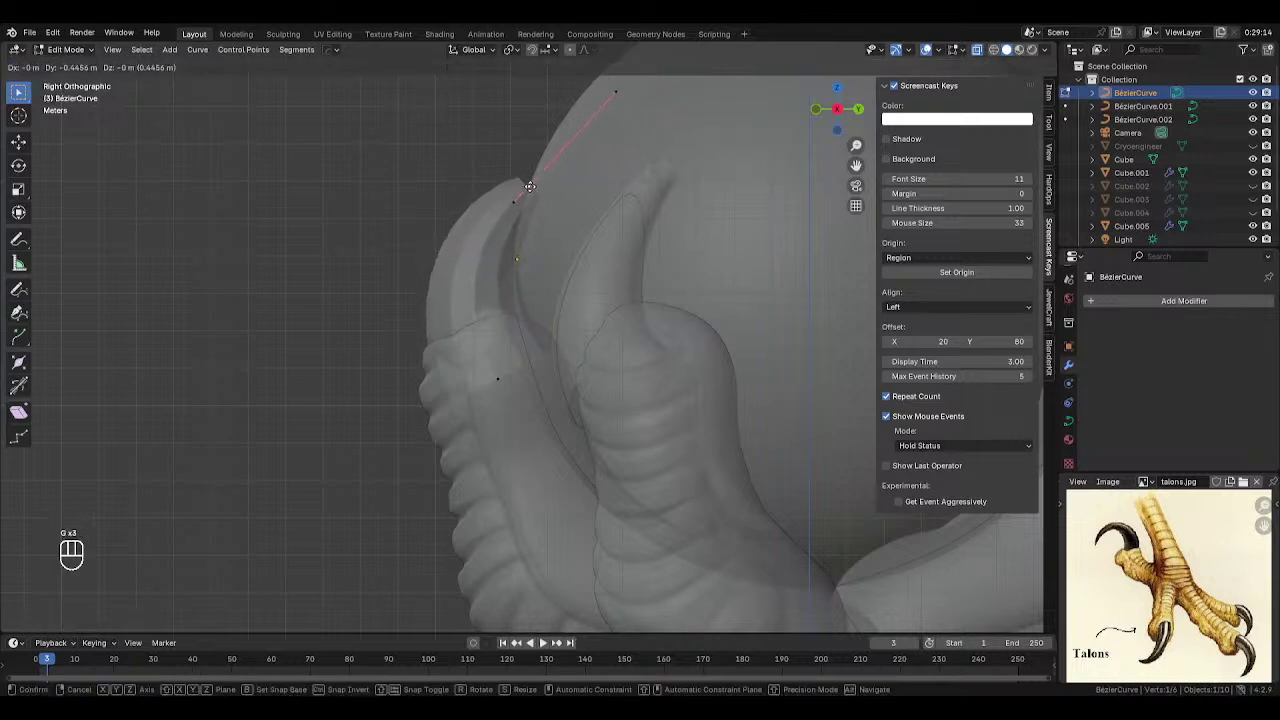
click(528, 178)
key(Tab)
middle_drag(523, 177, 456, 284)
key(alt+z)
key(Tab)
key(Tab)
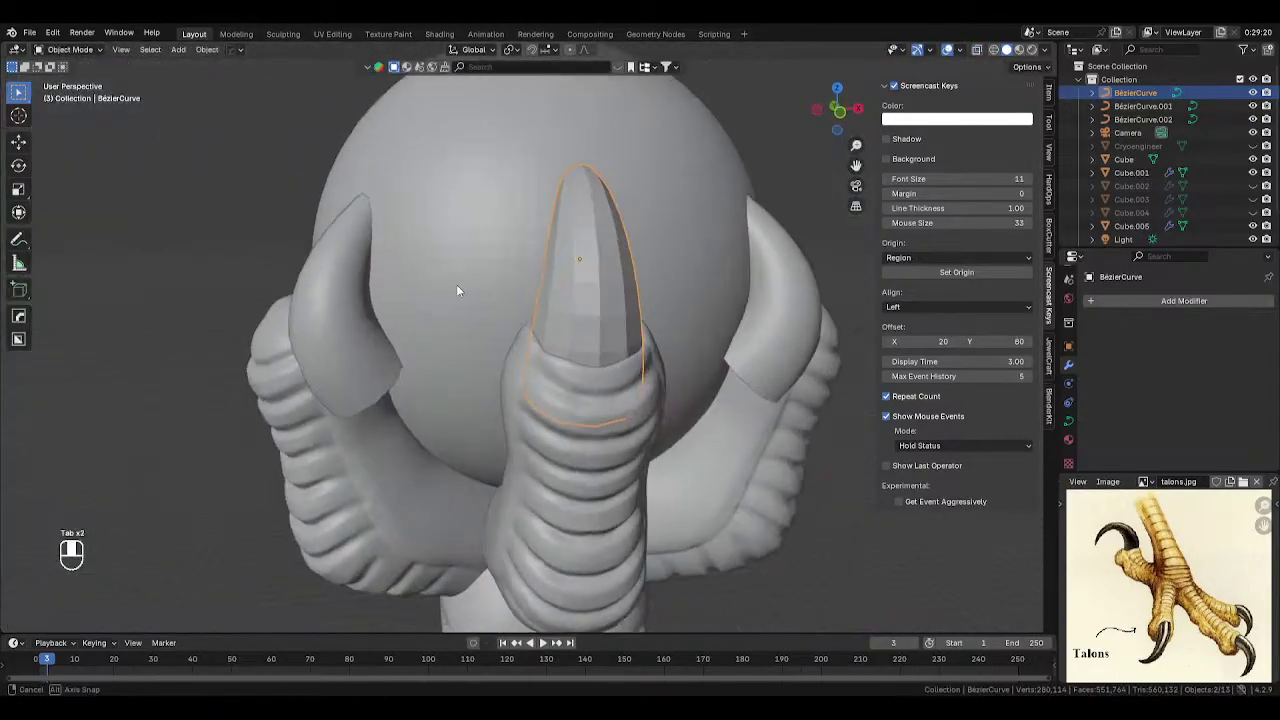
middle_drag(565, 330, 586, 371)
- Select the front toe, enter Sculpt Mode and choose the Mask brush with a radius of 62 px
click(622, 420)
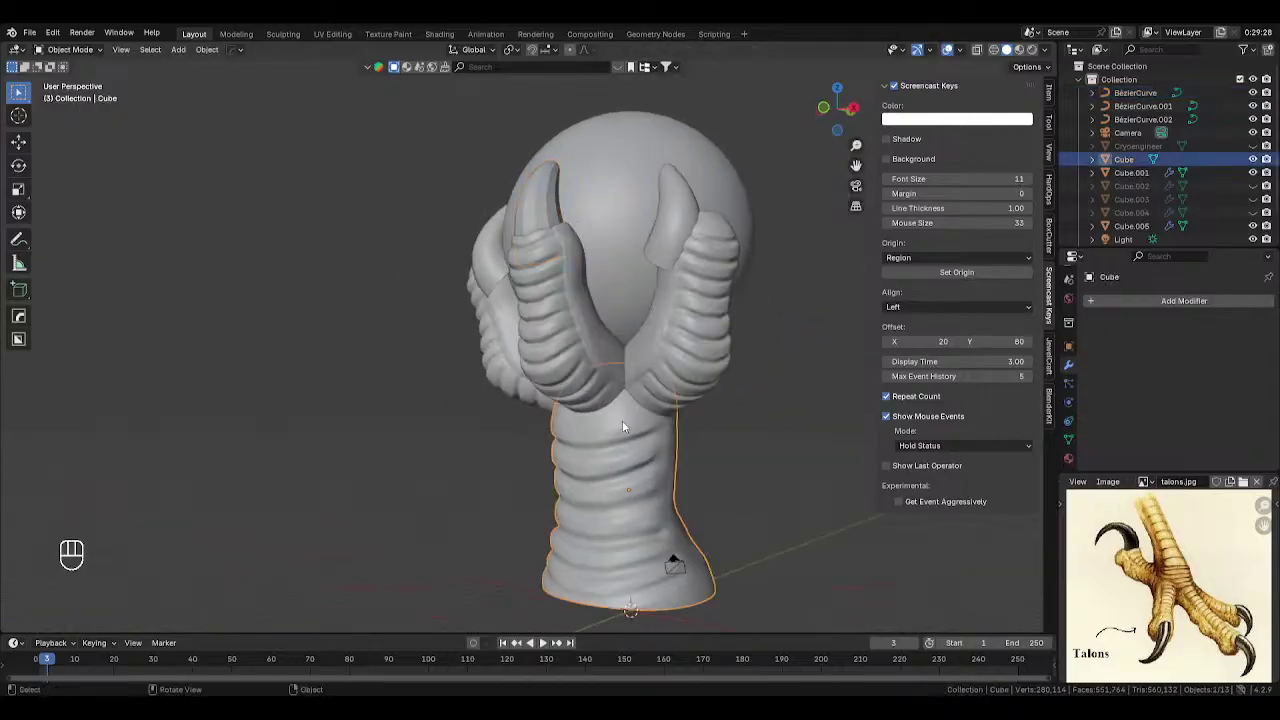
key(KP_1)
scroll(630, 324, up, 2)
shift+middle_drag(632, 425, 483, 352)
click(578, 235)
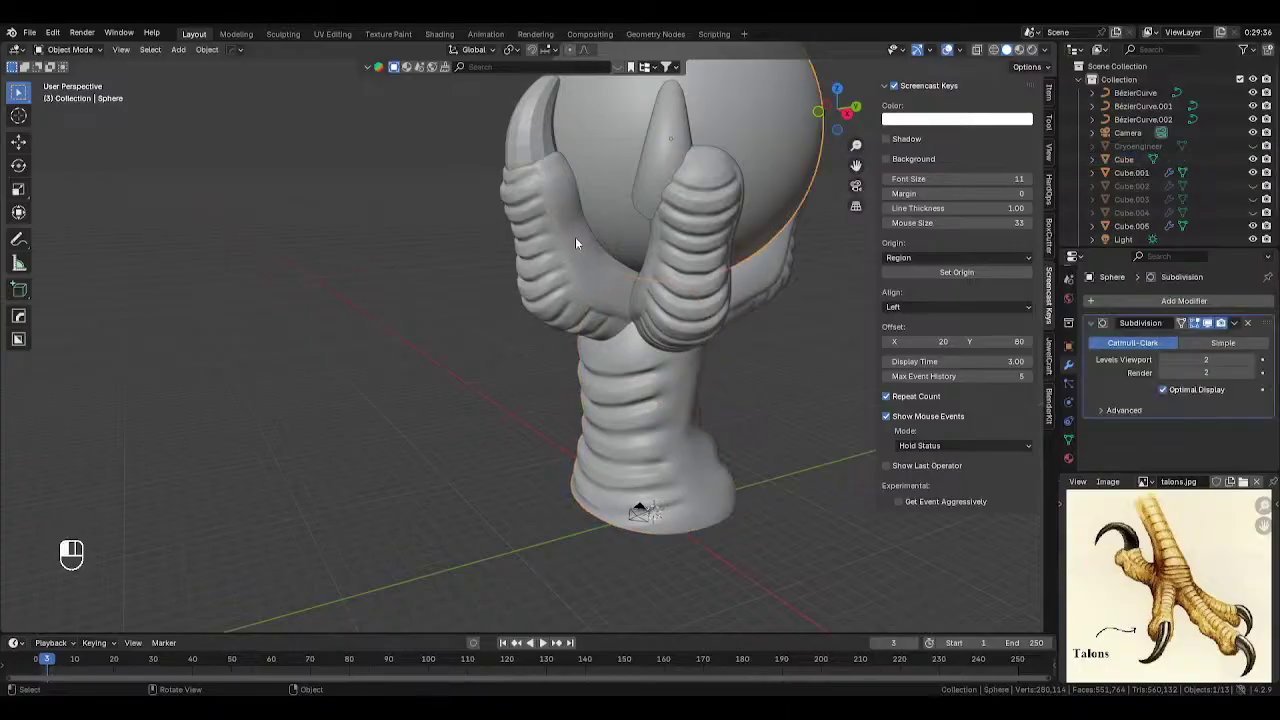
mouse_move(568, 263)
middle_down()
mouse_move(613, 269)
mouse_move(568, 238)
middle_up()
key(Tab)
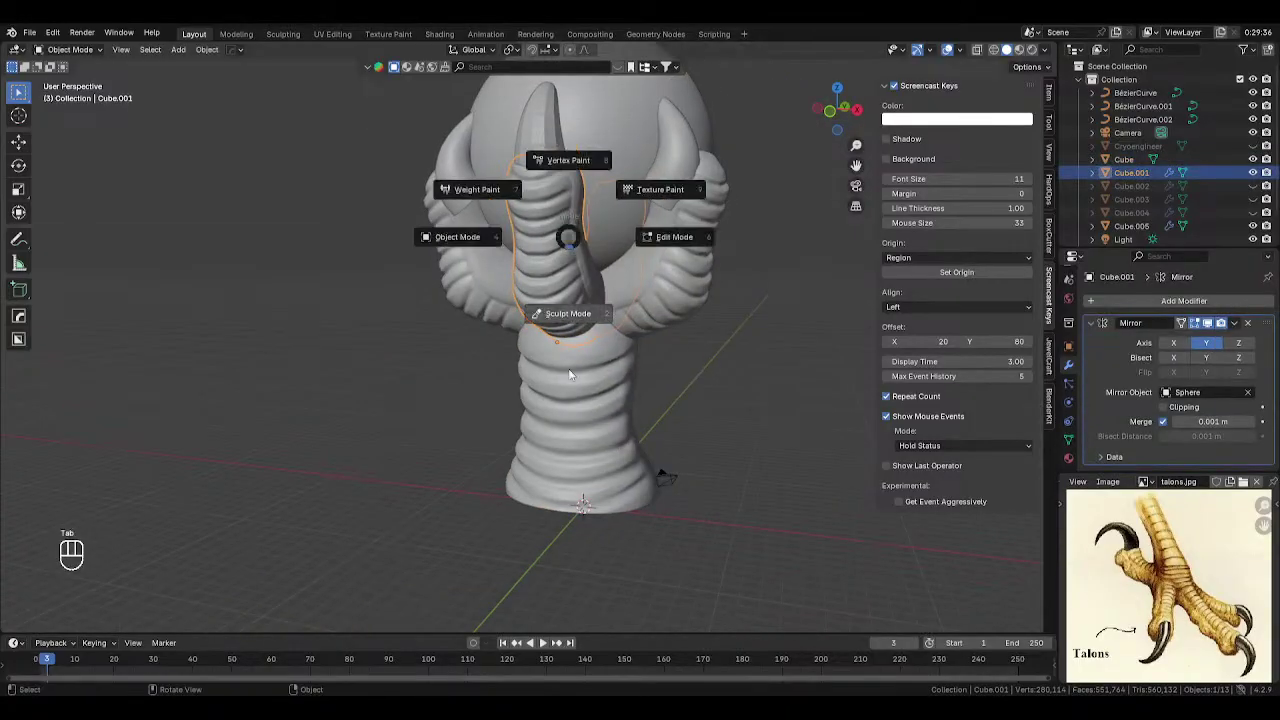
scroll(540, 267, up, 2)
key(f)
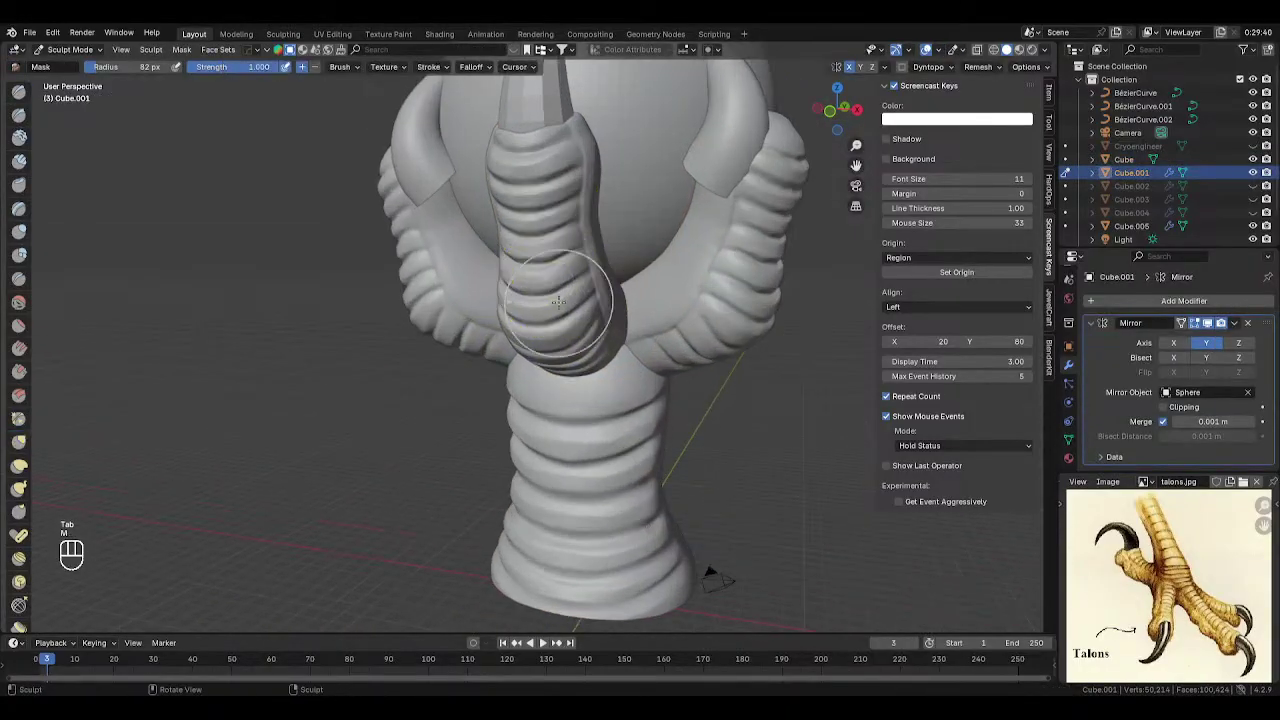
click(524, 189)
- Paint a mask over the ridged outer surface of the front toe from its tip down to its base
mouse_move(530, 140)
mouse_down()
mouse_move(535, 260)
mouse_move(550, 155)
mouse_up()
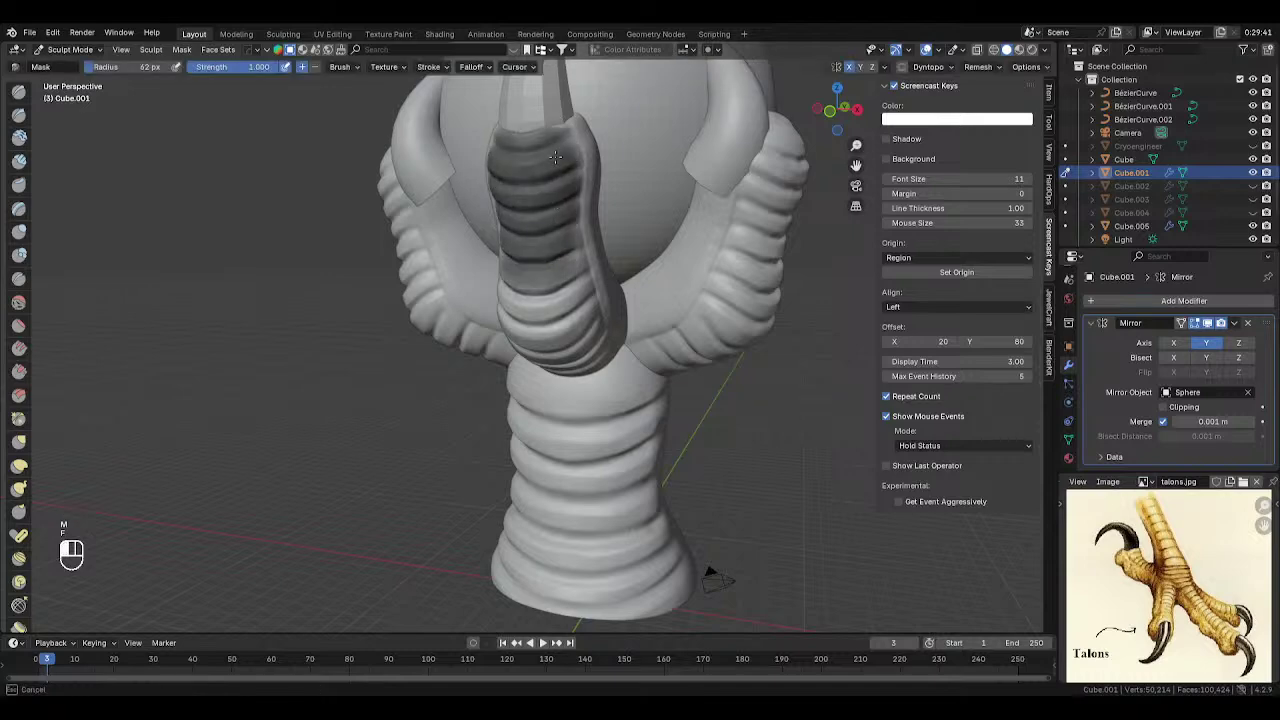
drag(548, 327, 545, 300)
middle_drag(545, 300, 585, 300)
mouse_move(560, 260)
mouse_down()
mouse_move(600, 355)
mouse_move(573, 373)
mouse_up()
middle_drag(613, 390, 557, 357)
drag(557, 357, 578, 321)
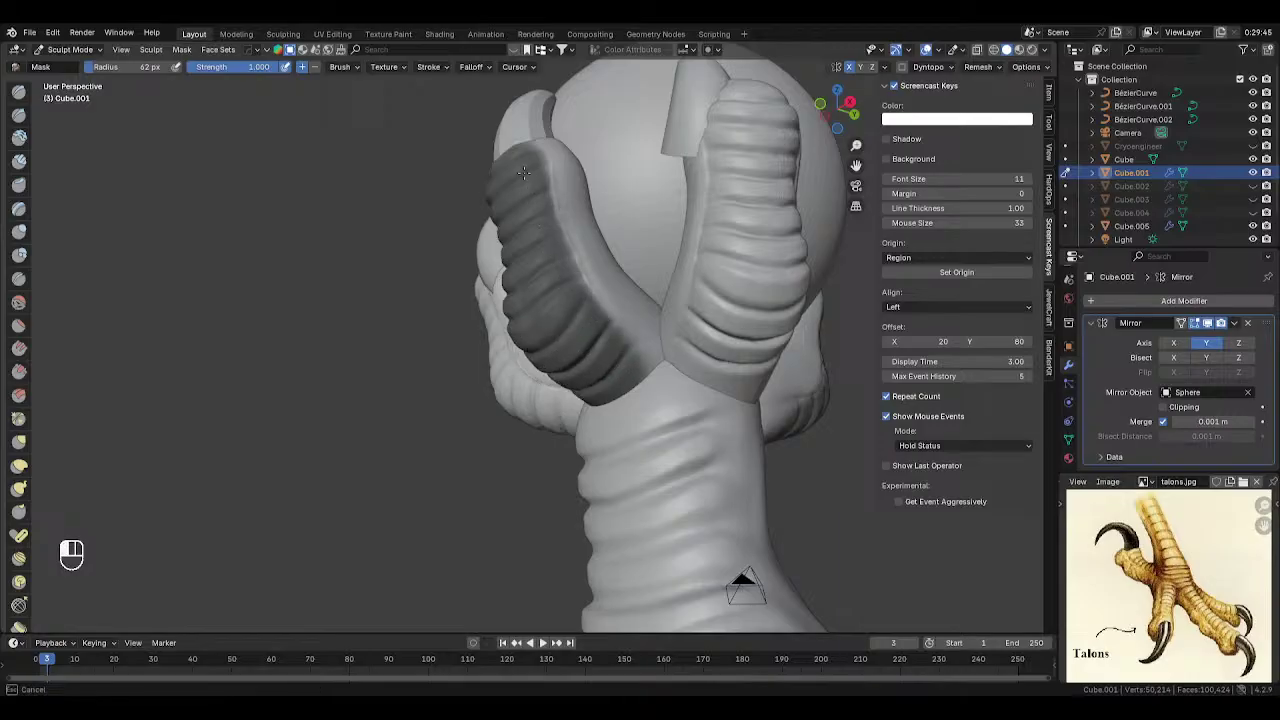
- Switch to the Clay Strips brush with a radius of 37 px, facing the front toe's smooth inner side
click(14, 143)
middle_drag(548, 168, 504, 208)
key(f)
click(582, 185)
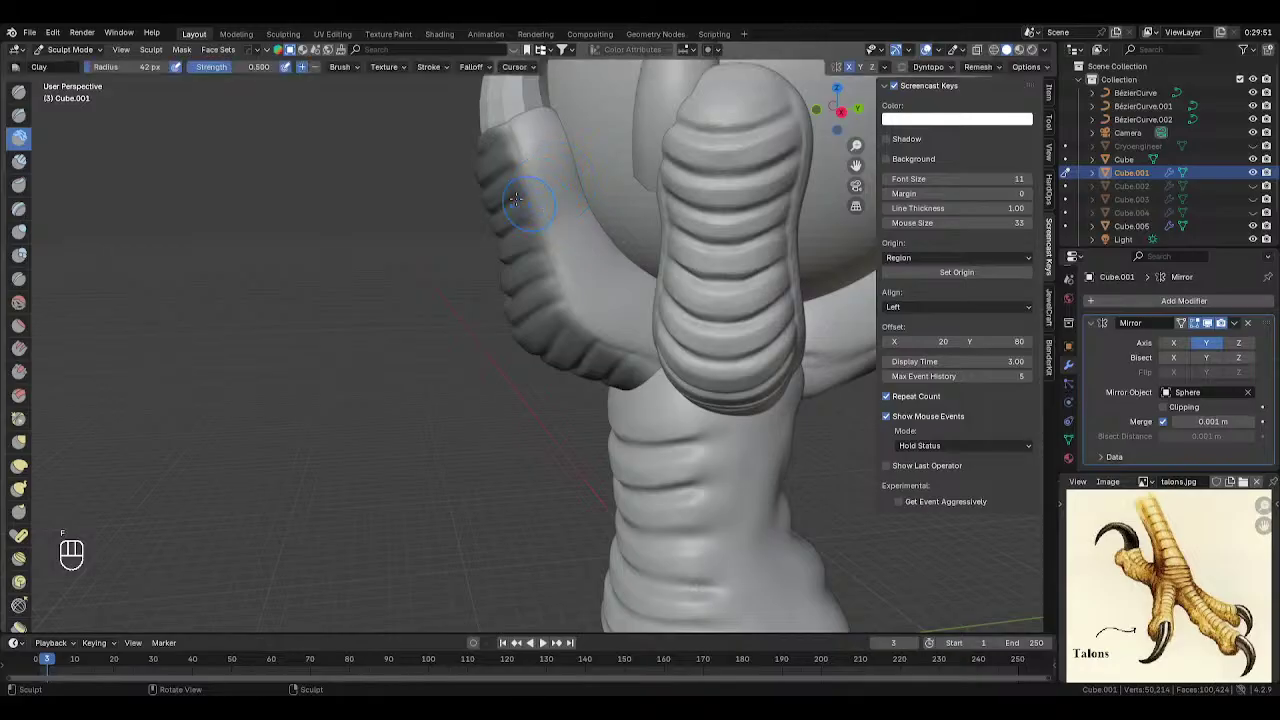
click(19, 161)
key(bracketleft)
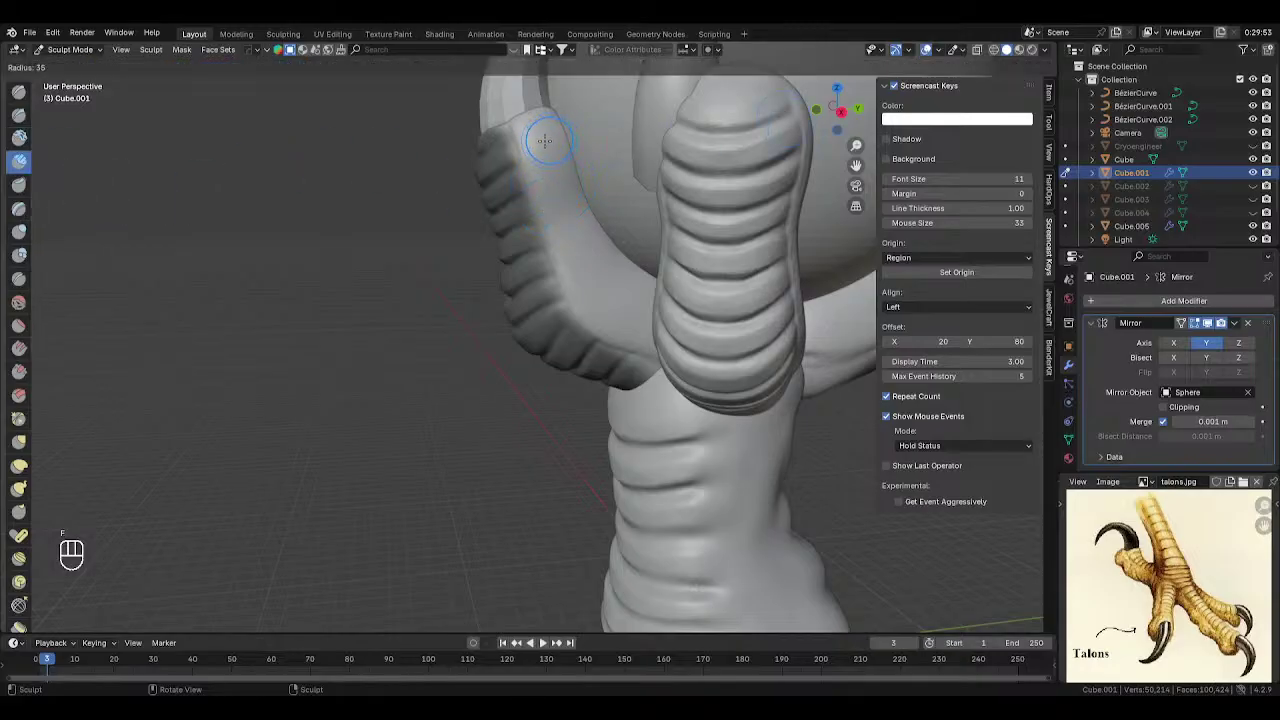
mouse_move(548, 150)
mouse_down()
mouse_move(579, 234)
mouse_move(605, 258)
mouse_up()
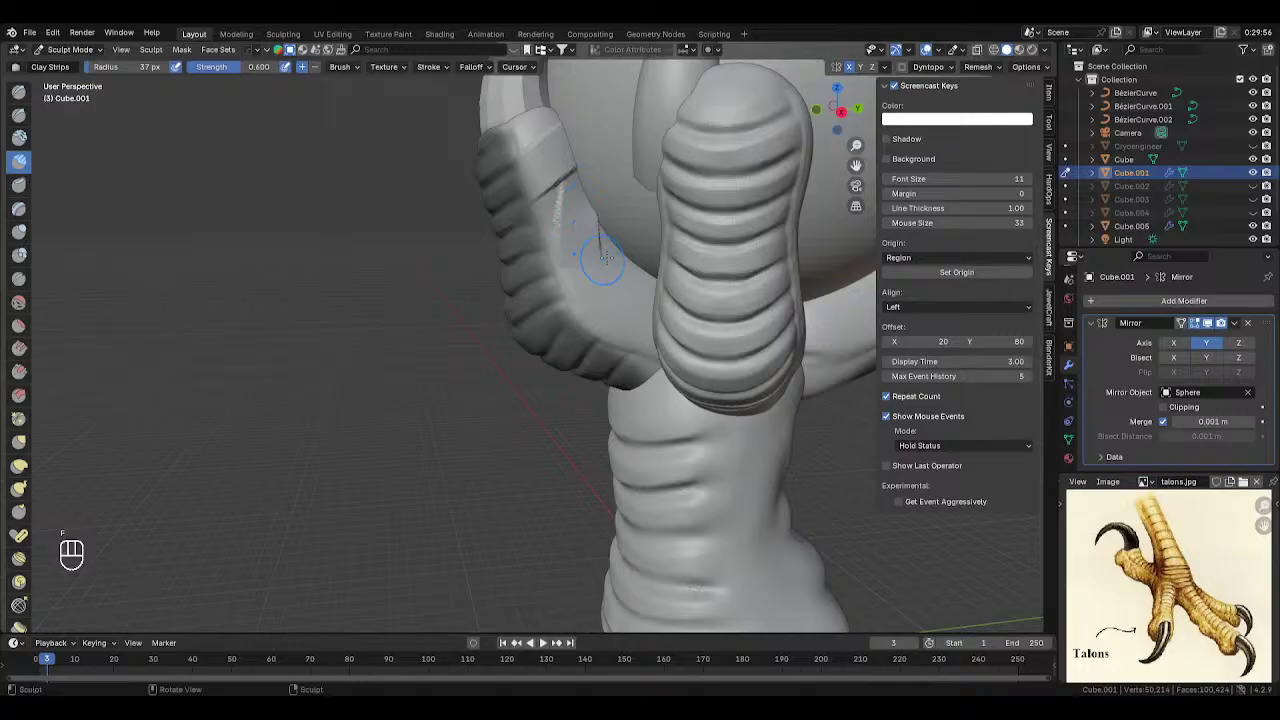
key(ctrl+z)
key(ctrl+z)
- Build up bands across the front toe's unmasked inner side with Clay Strips at a radius of 21 px
key(f)
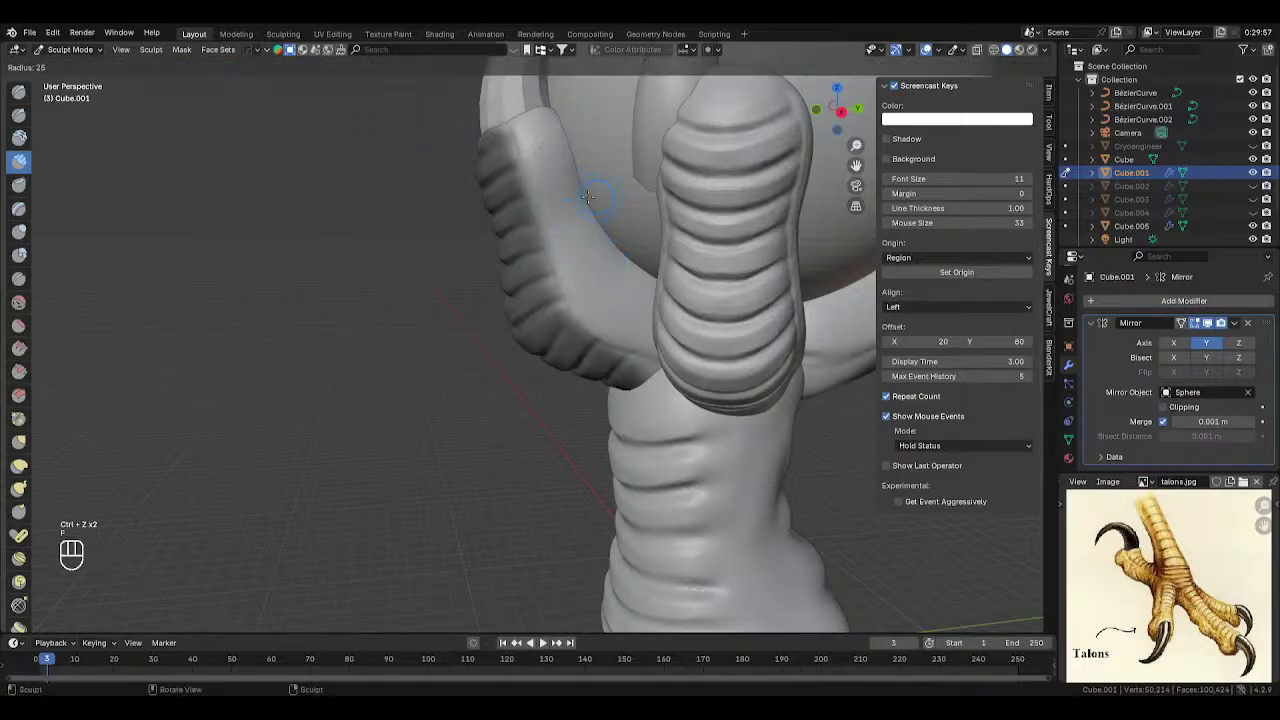
click(537, 148)
key(ctrl+z)
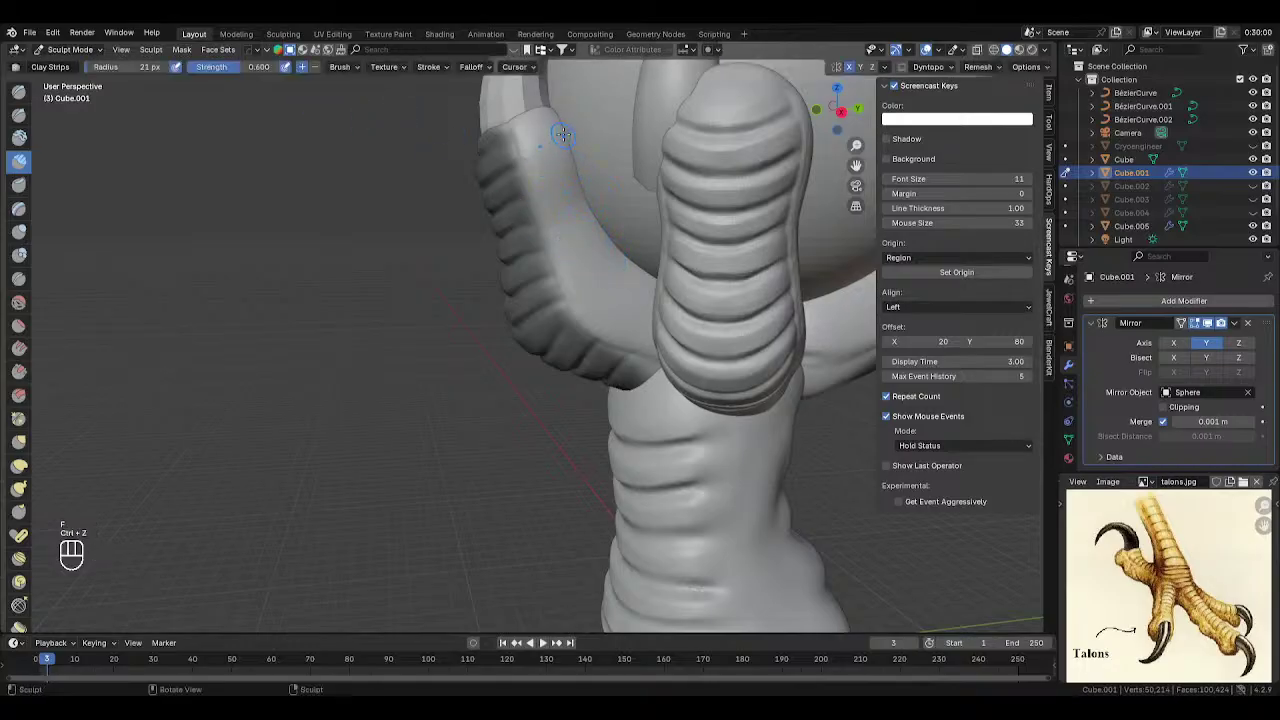
drag(567, 134, 531, 154)
mouse_move(590, 186)
mouse_down()
mouse_move(549, 200)
mouse_move(538, 186)
mouse_up()
drag(605, 222, 565, 245)
key(ctrl+z)
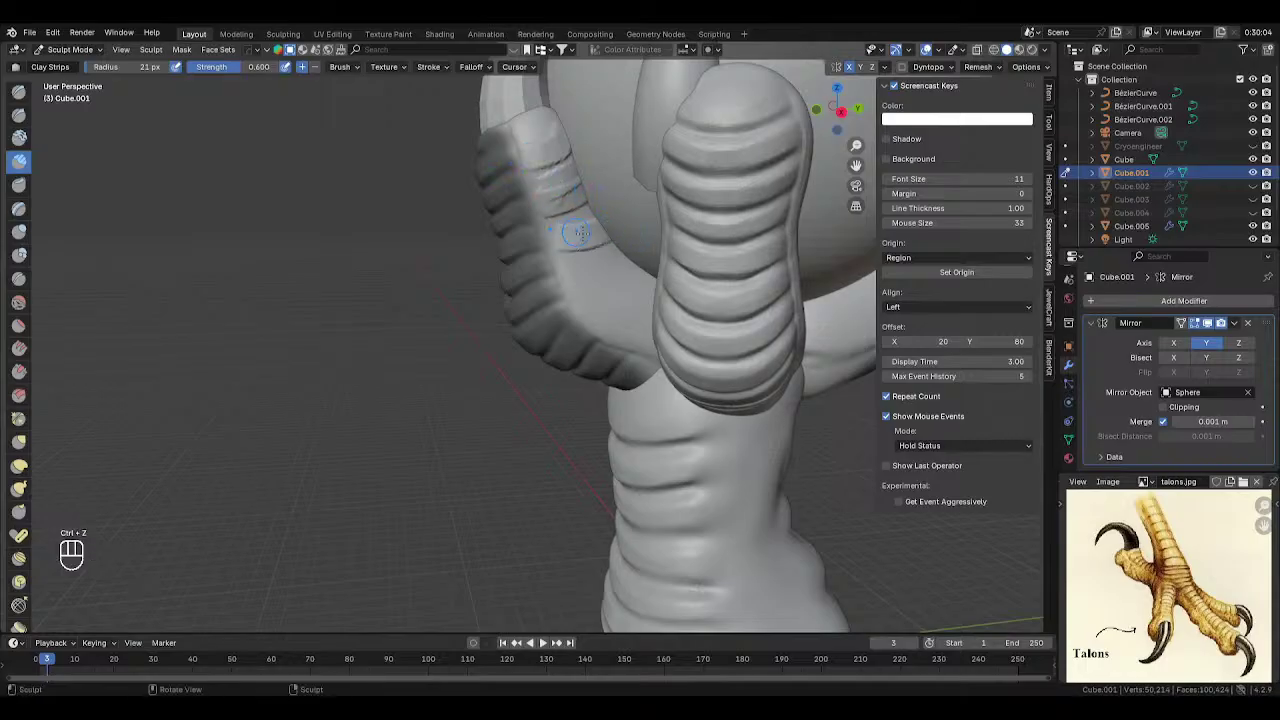
mouse_move(640, 282)
mouse_down()
mouse_move(600, 277)
mouse_move(640, 295)
mouse_move(570, 215)
mouse_up()
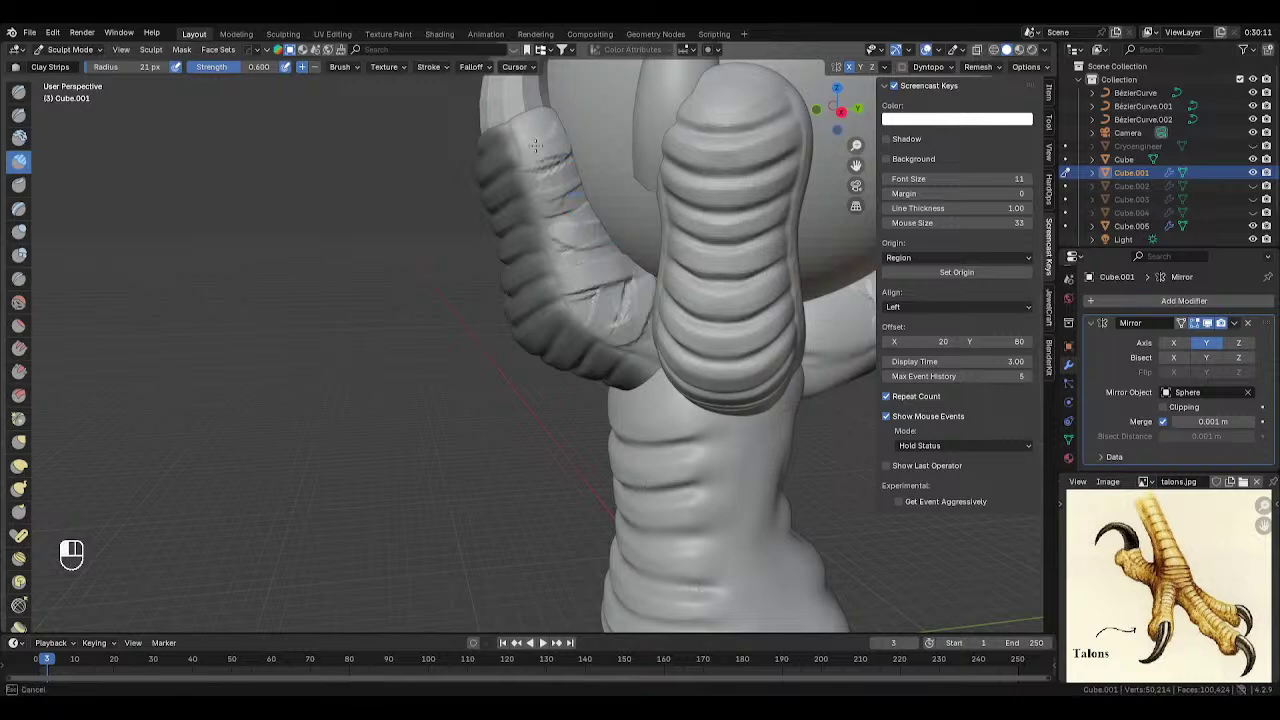
- Add further clay strips near the front toe's inner base and smooth the bands along the inner side
middle_drag(535, 145, 603, 222)
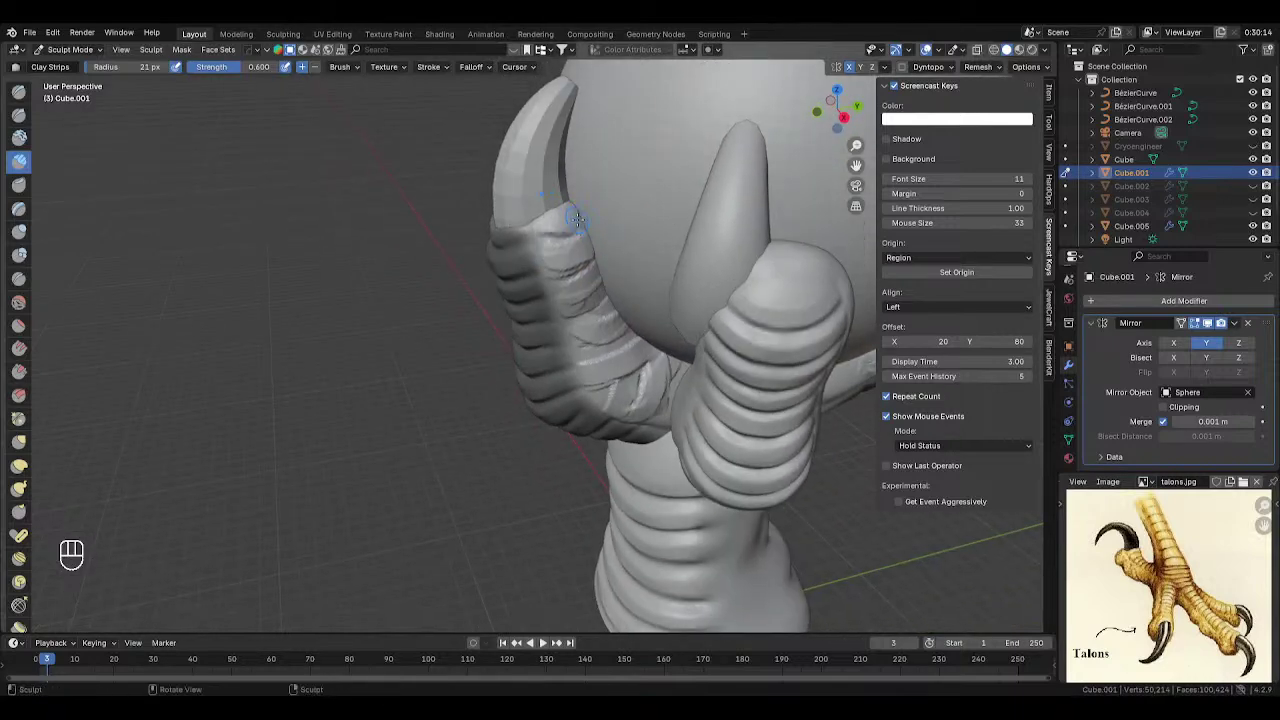
scroll(574, 232, up, 2)
mouse_move(607, 370)
mouse_down()
mouse_move(618, 404)
mouse_move(643, 371)
mouse_up()
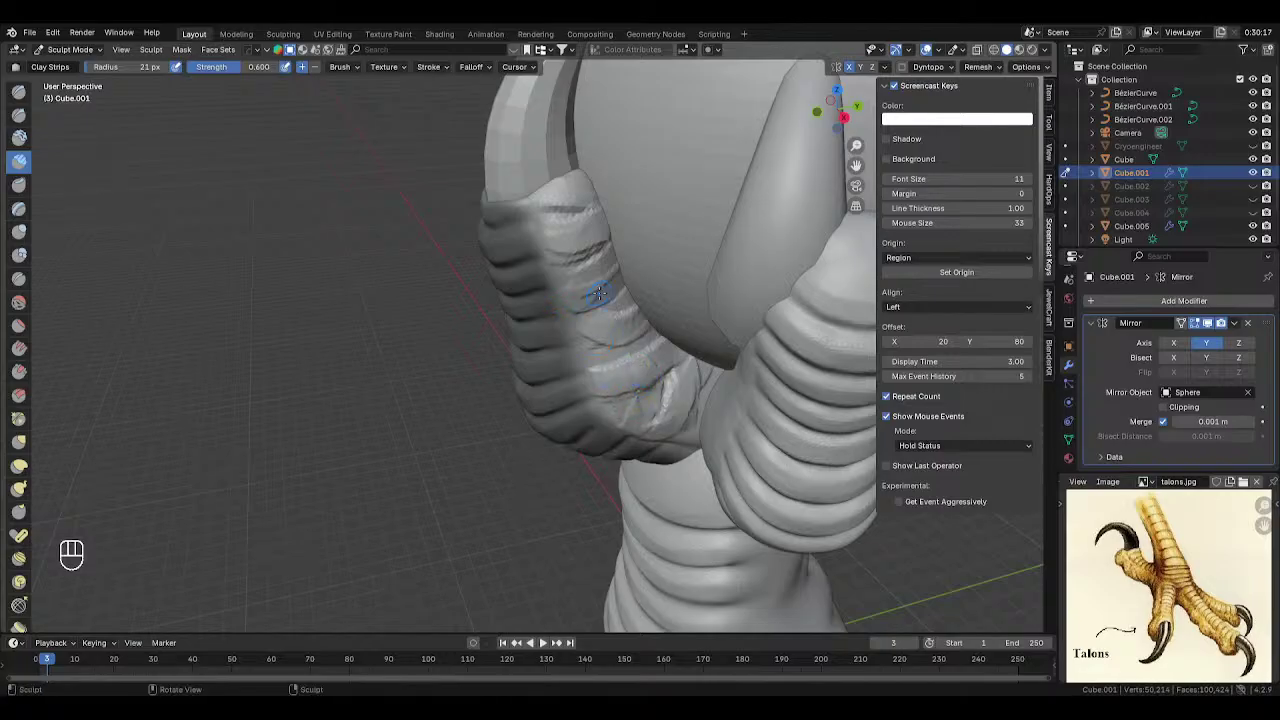
mouse_move(597, 293)
shift+mouse_down()
mouse_move(560, 232)
mouse_move(585, 229)
mouse_move(608, 365)
mouse_move(624, 385)
mouse_move(686, 378)
mouse_move(624, 410)
mouse_move(600, 345)
shift+mouse_up()
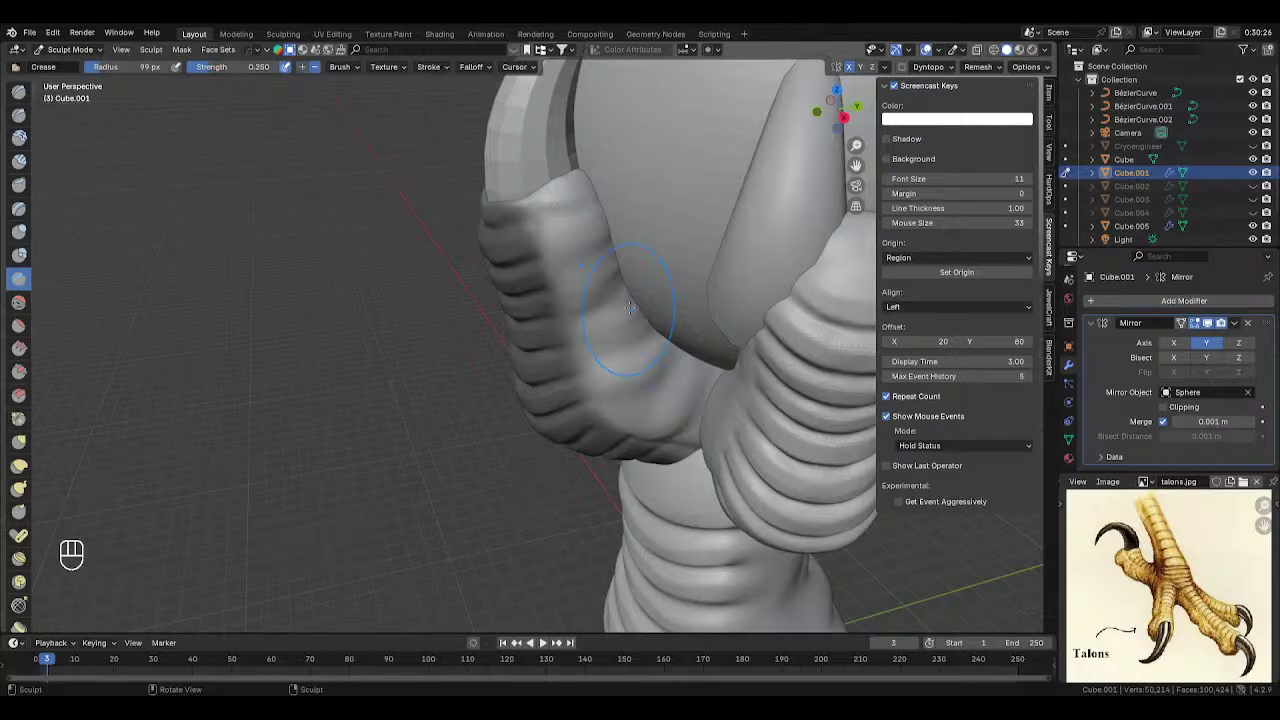
- Carve grooves between the bands on the front toe's inner side with the Crease brush at a radius of 32 px
key(f)
key(f)
click(553, 338)
key(f)
click(617, 241)
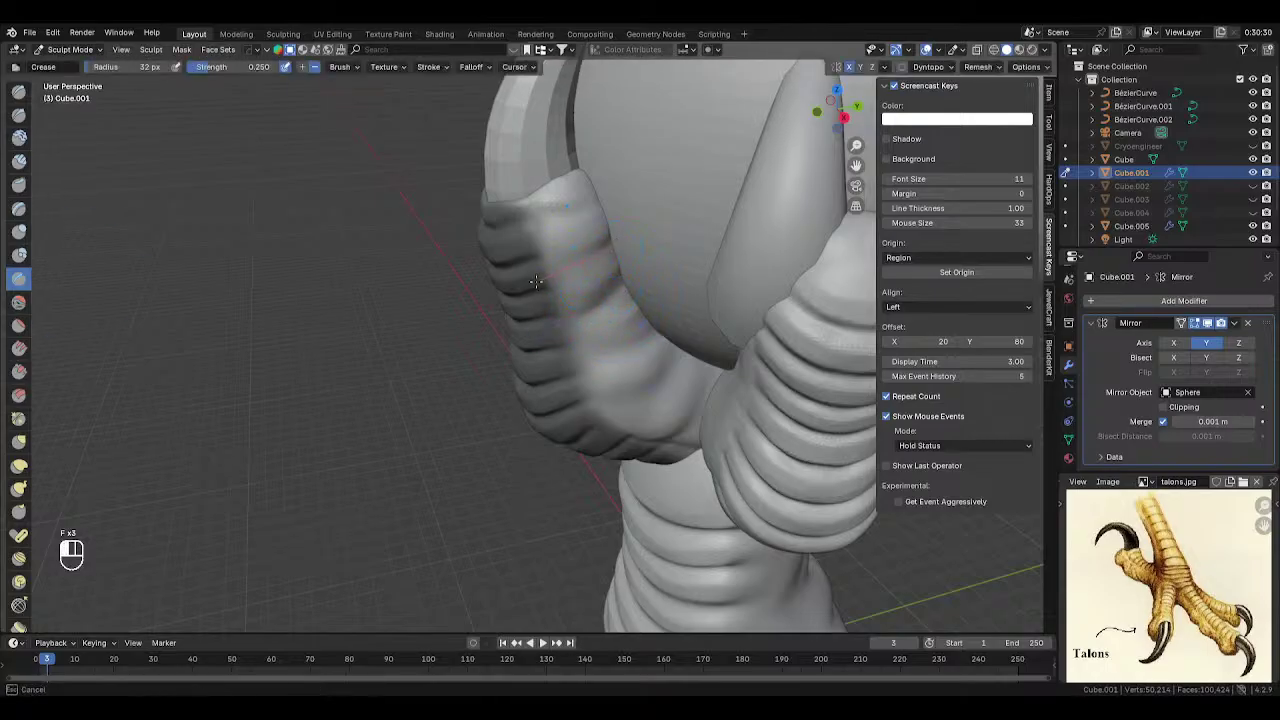
click(536, 282)
drag(553, 368, 680, 357)
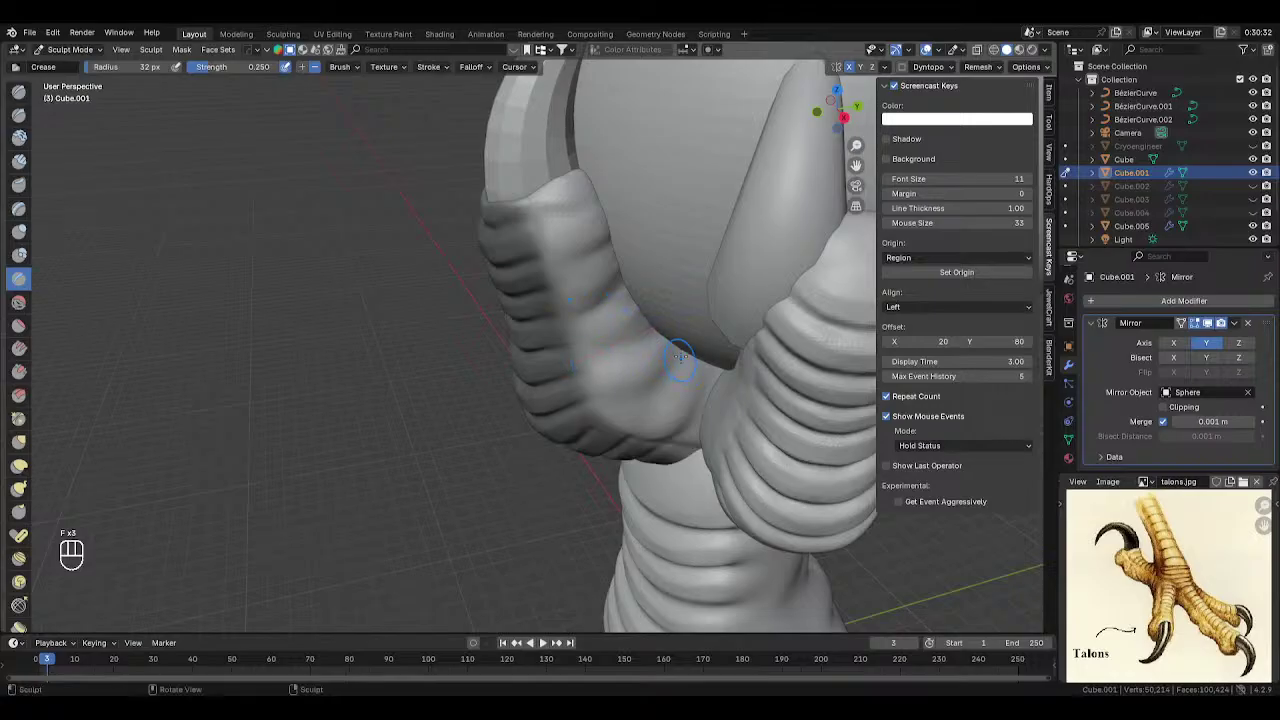
drag(555, 414, 686, 360)
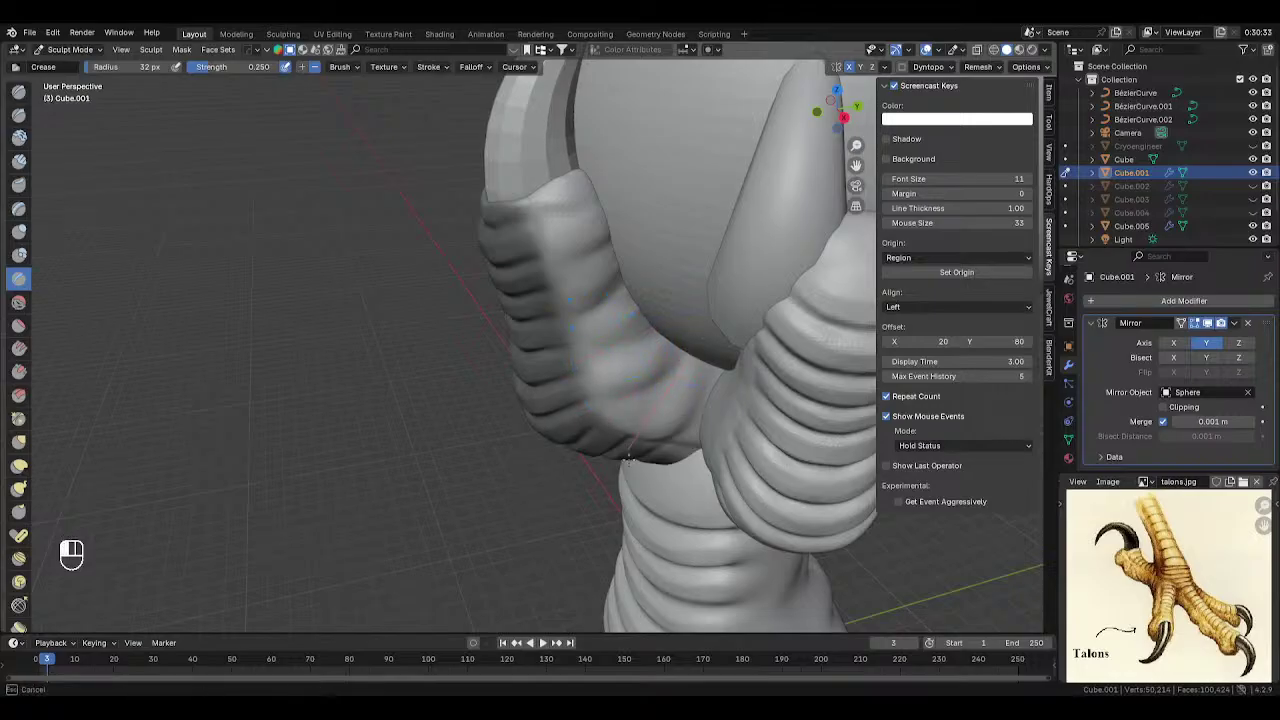
mouse_move(660, 462)
mouse_down()
mouse_move(713, 377)
mouse_move(640, 403)
mouse_move(572, 385)
mouse_up()
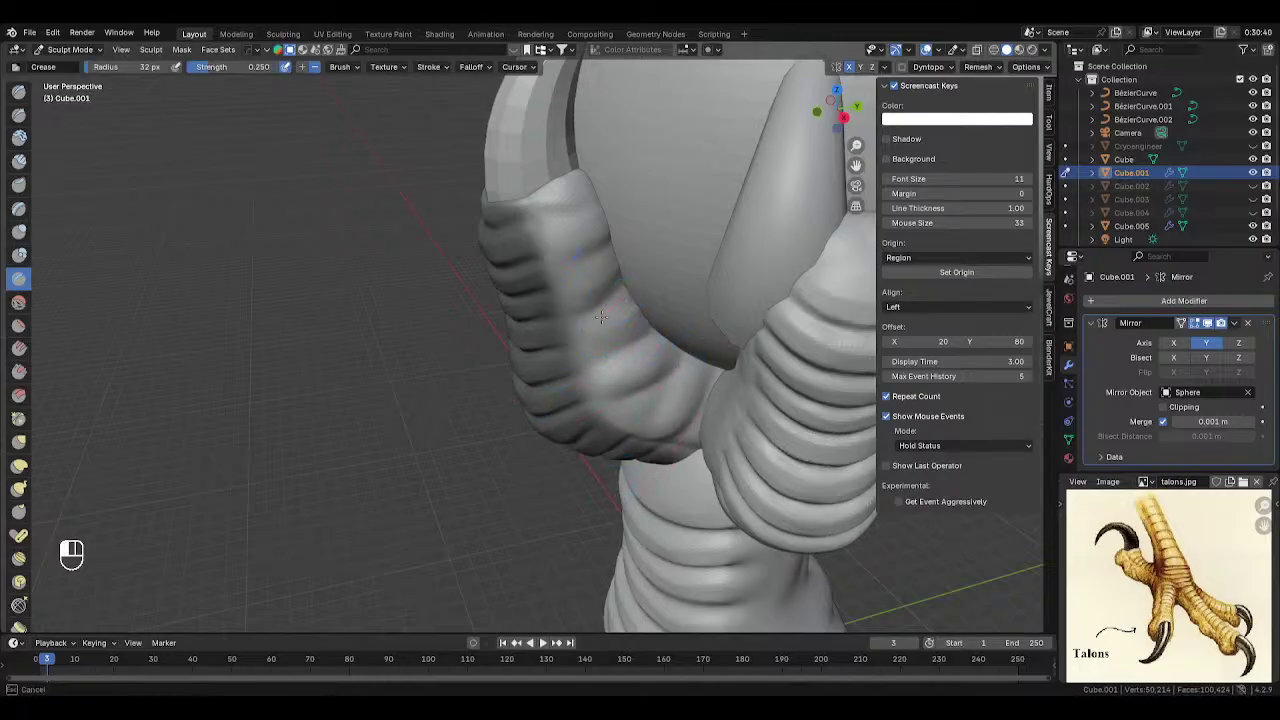
mouse_move(525, 357)
mouse_down()
mouse_move(550, 318)
mouse_move(567, 230)
mouse_move(531, 212)
mouse_up()
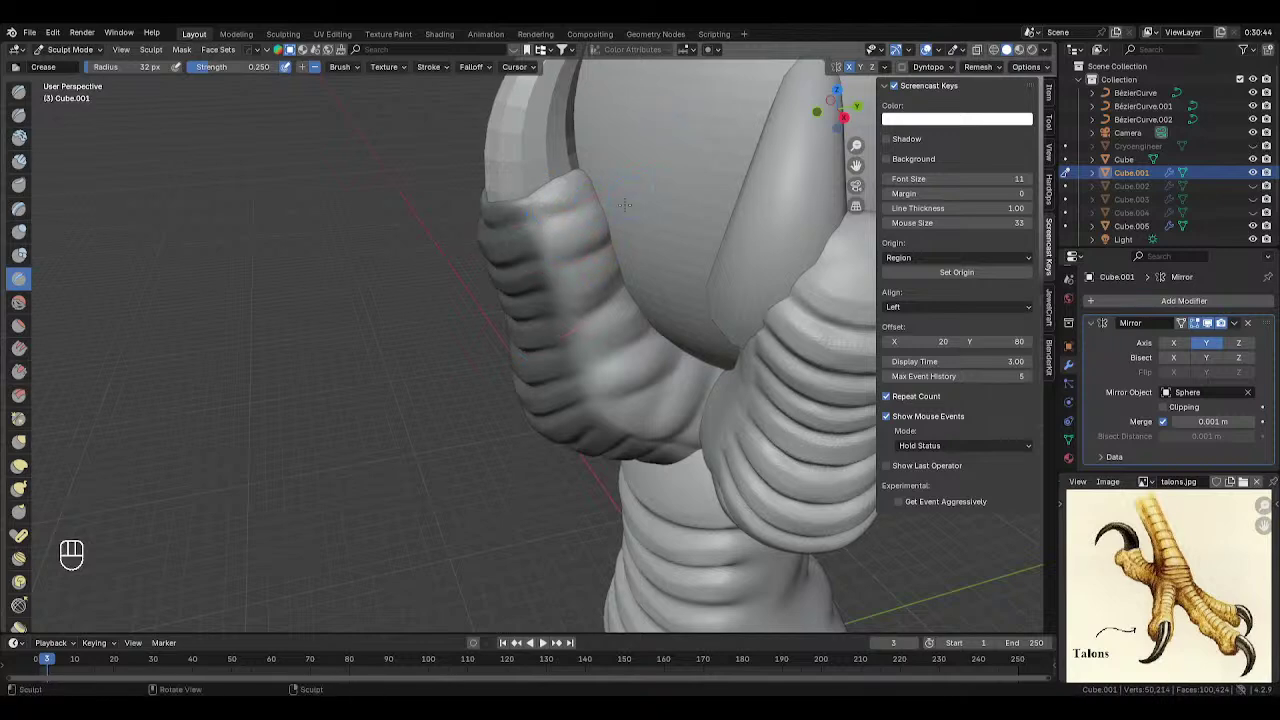
- Return to Object Mode in Rendered shading and darken the skin material's base color to a Value of about 0.236
mouse_move(540, 443)
middle_down()
mouse_move(623, 336)
mouse_move(610, 330)
middle_up()
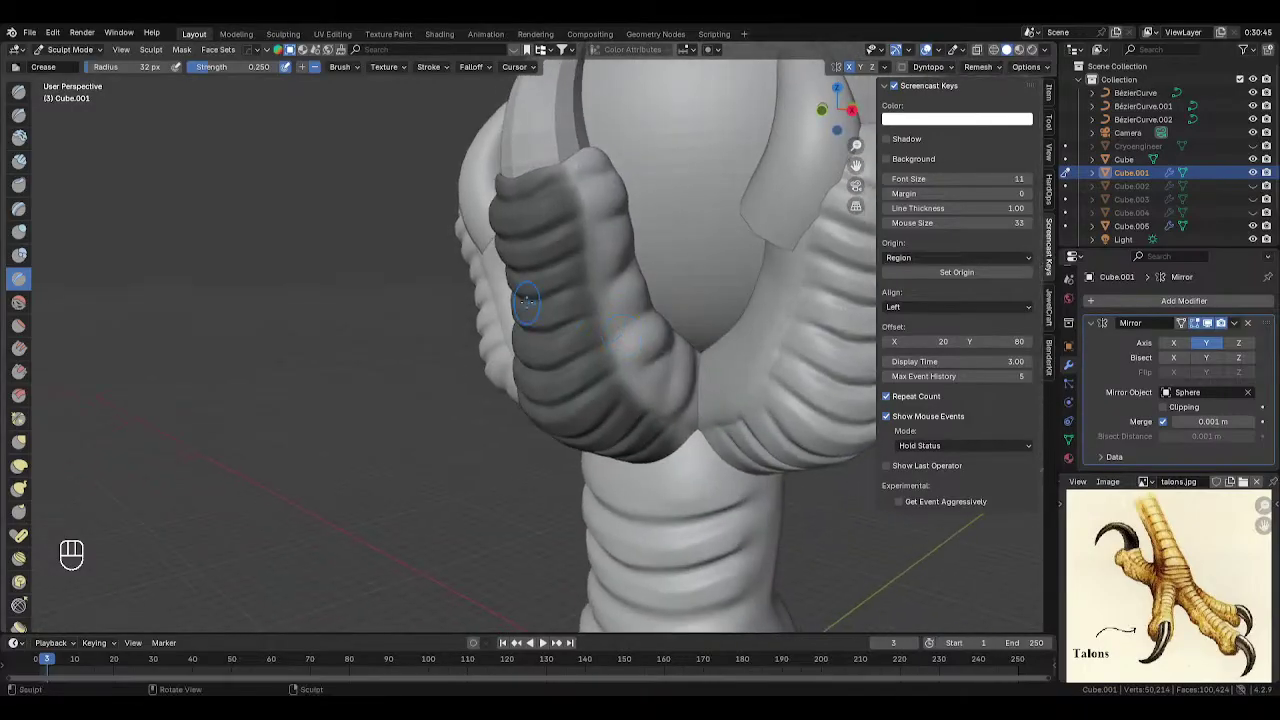
key(Tab)
key(z)
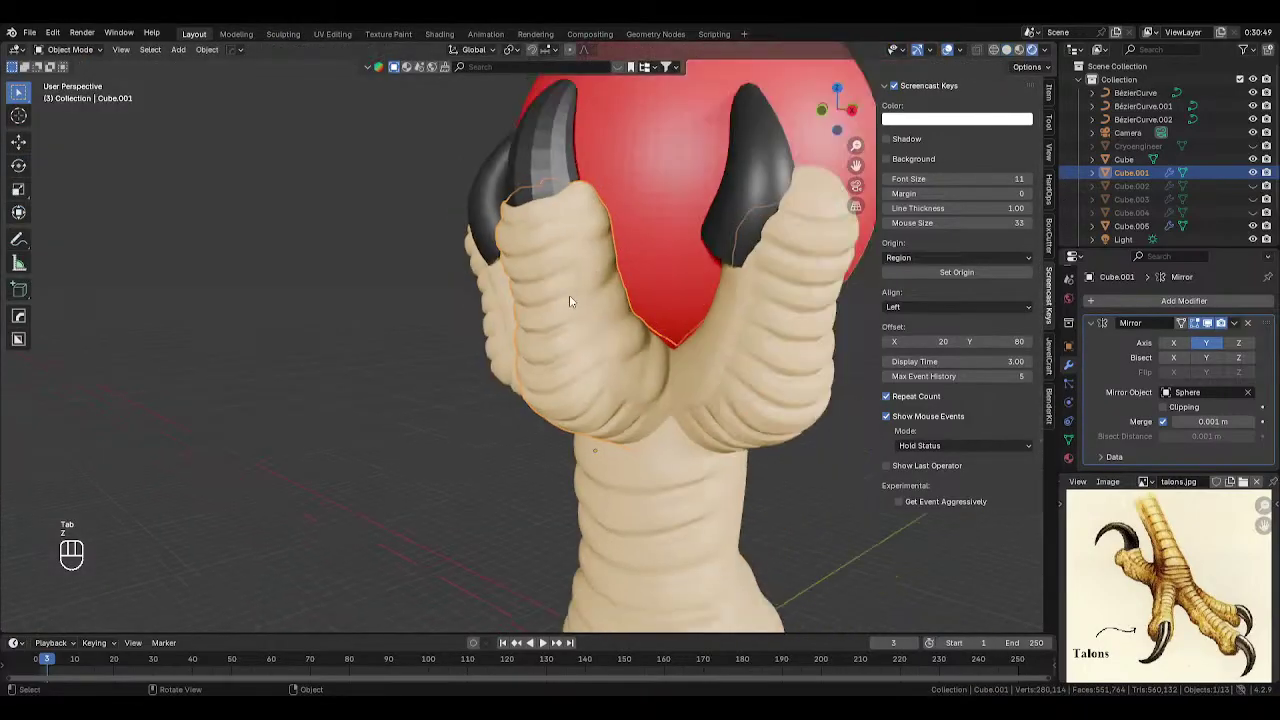
mouse_move(439, 448)
middle_down()
mouse_move(363, 434)
mouse_move(472, 432)
mouse_move(550, 352)
middle_up()
click(1069, 457)
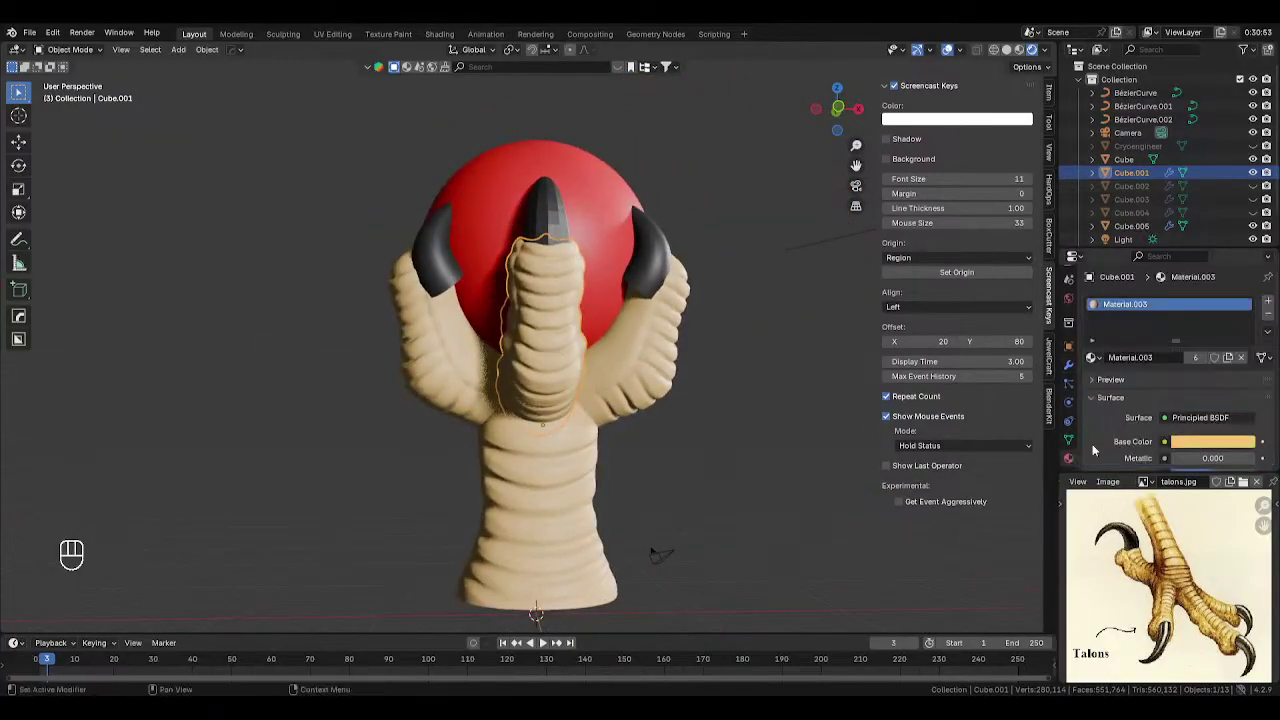
click(1241, 447)
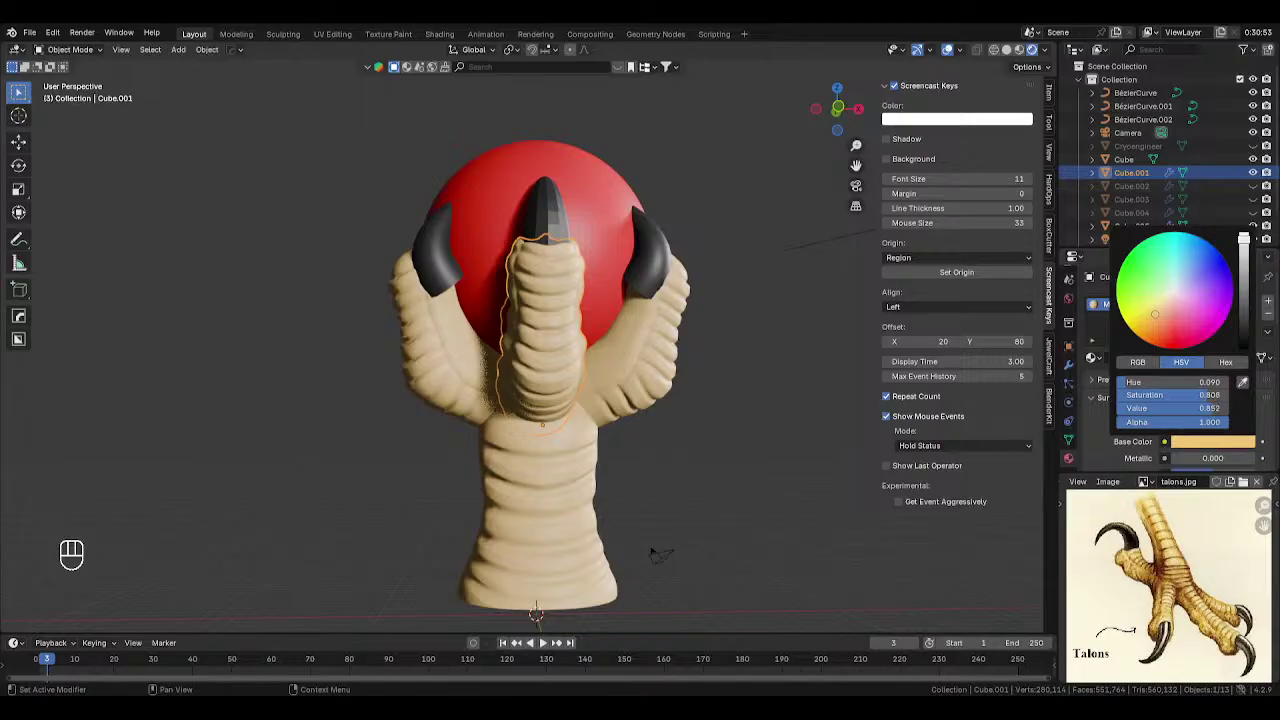
drag(1243, 240, 1243, 288)
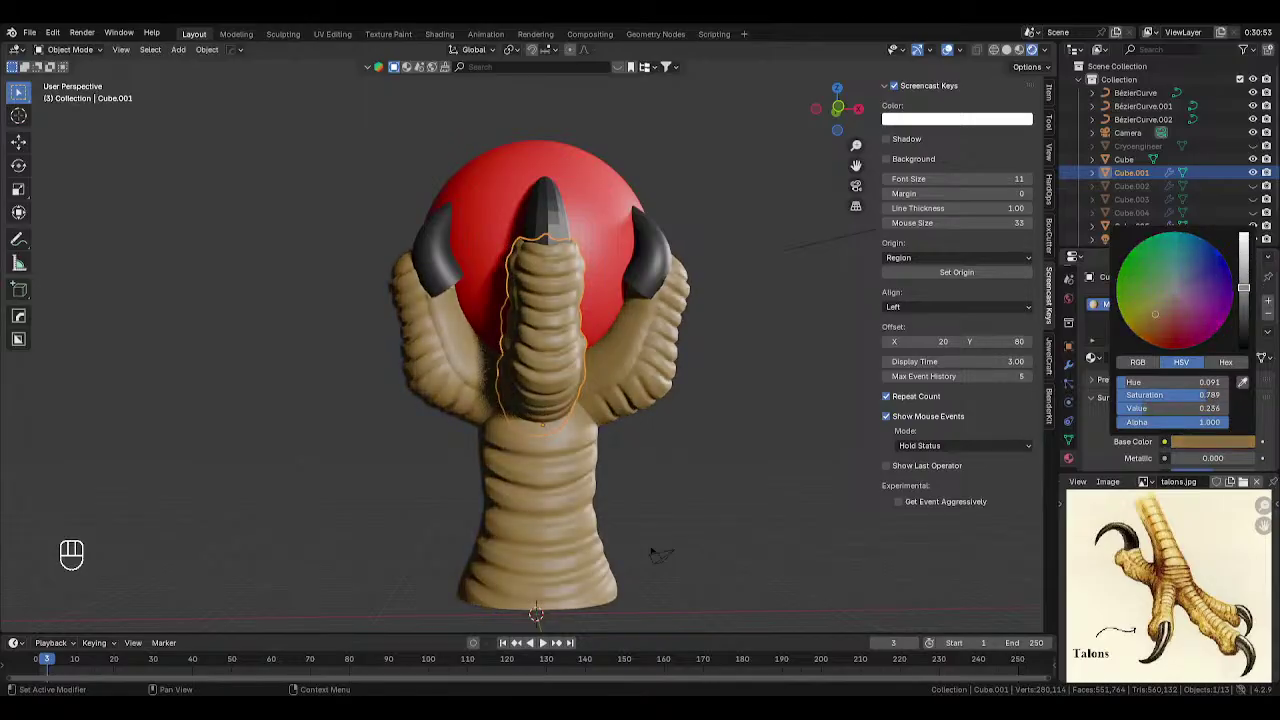
click(751, 375)
- Set the red orb's Subdivision modifier to 3 levels for both viewport and render
middle_drag(751, 375, 622, 282)
click(600, 242)
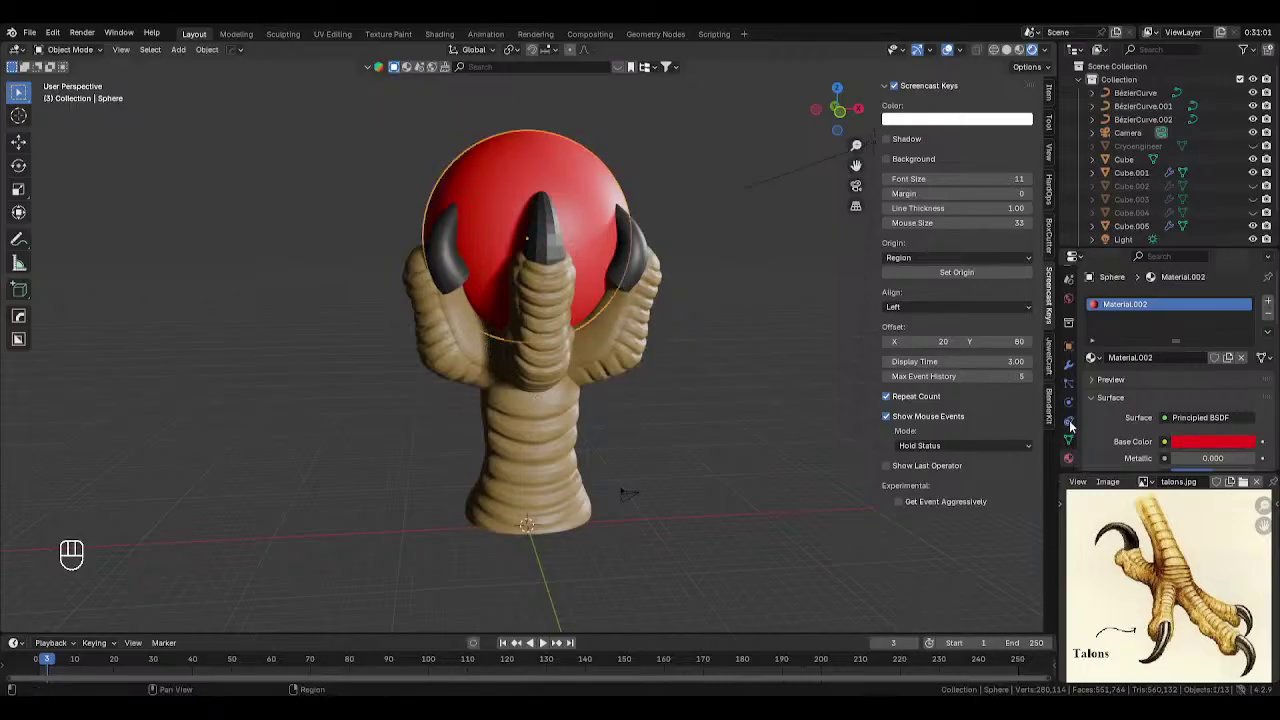
click(1069, 381)
click(1069, 366)
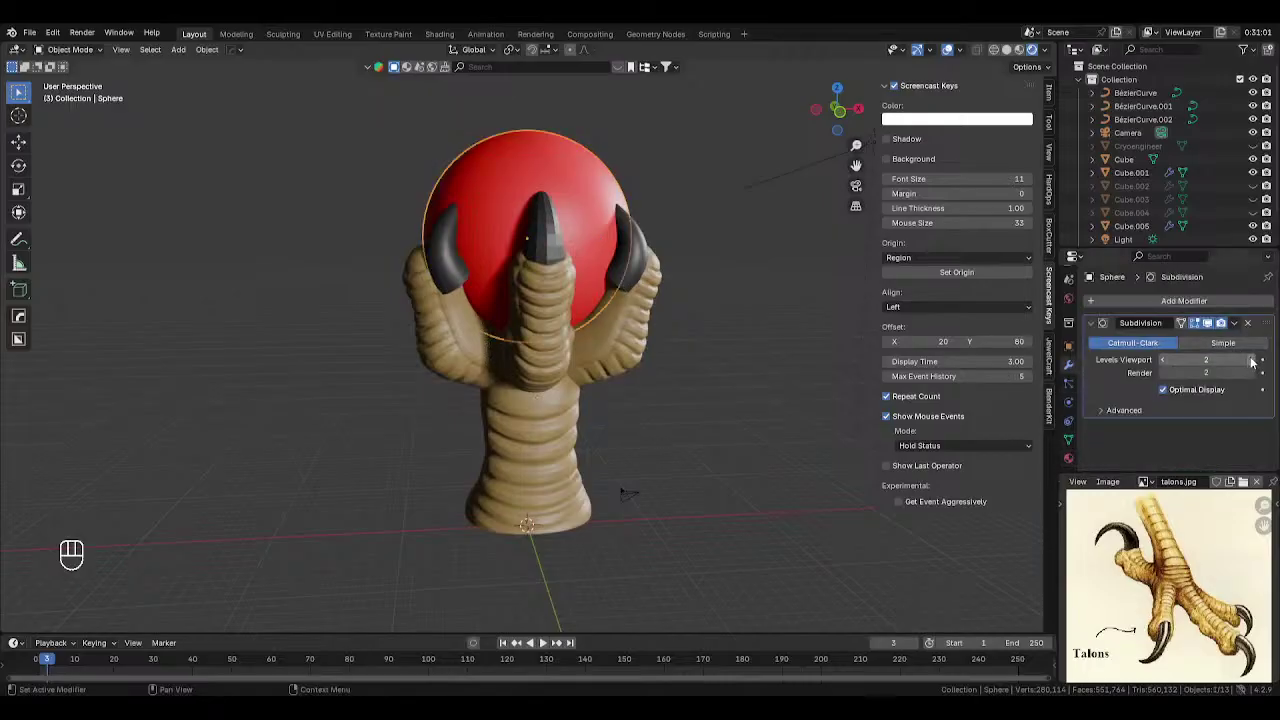
click(1252, 362)
click(1252, 373)
- Select the front claw's curve and convert it to a mesh
middle_drag(756, 428, 569, 321)
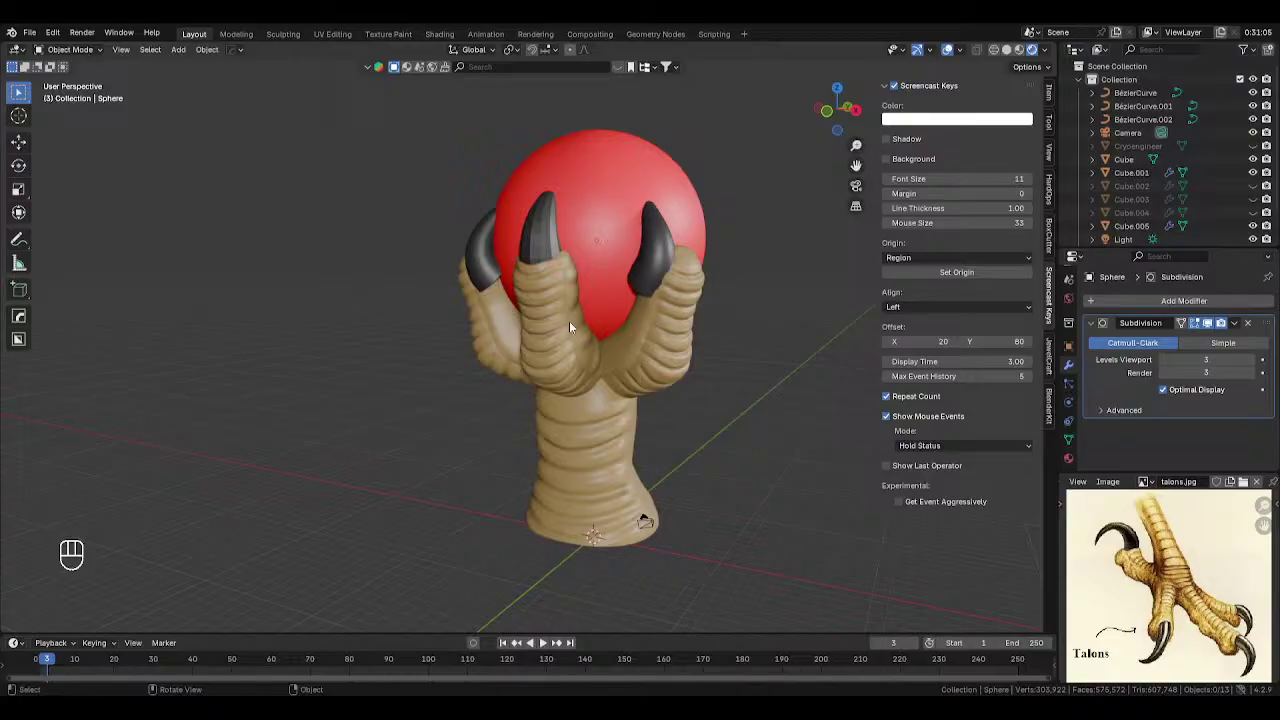
click(536, 236)
middle_drag(574, 253, 550, 334)
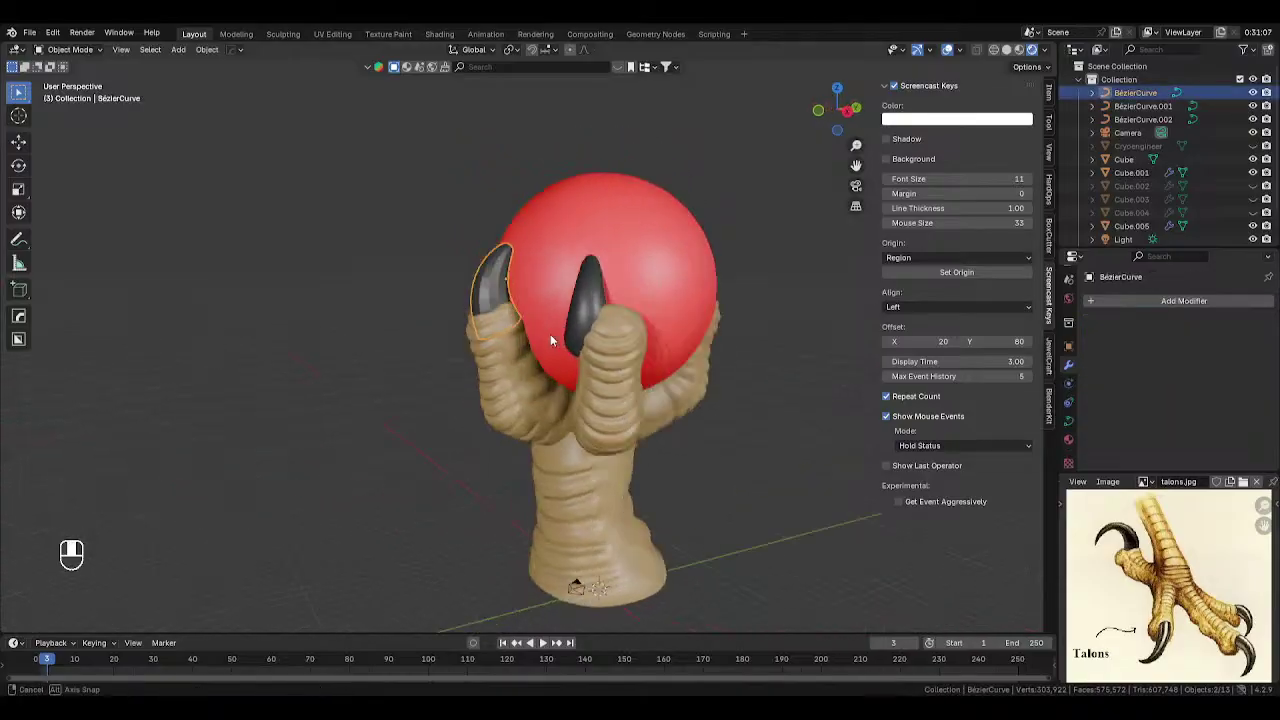
scroll(550, 334, up, 5)
key(Tab)
middle_drag(543, 239, 565, 293)
key(Tab)
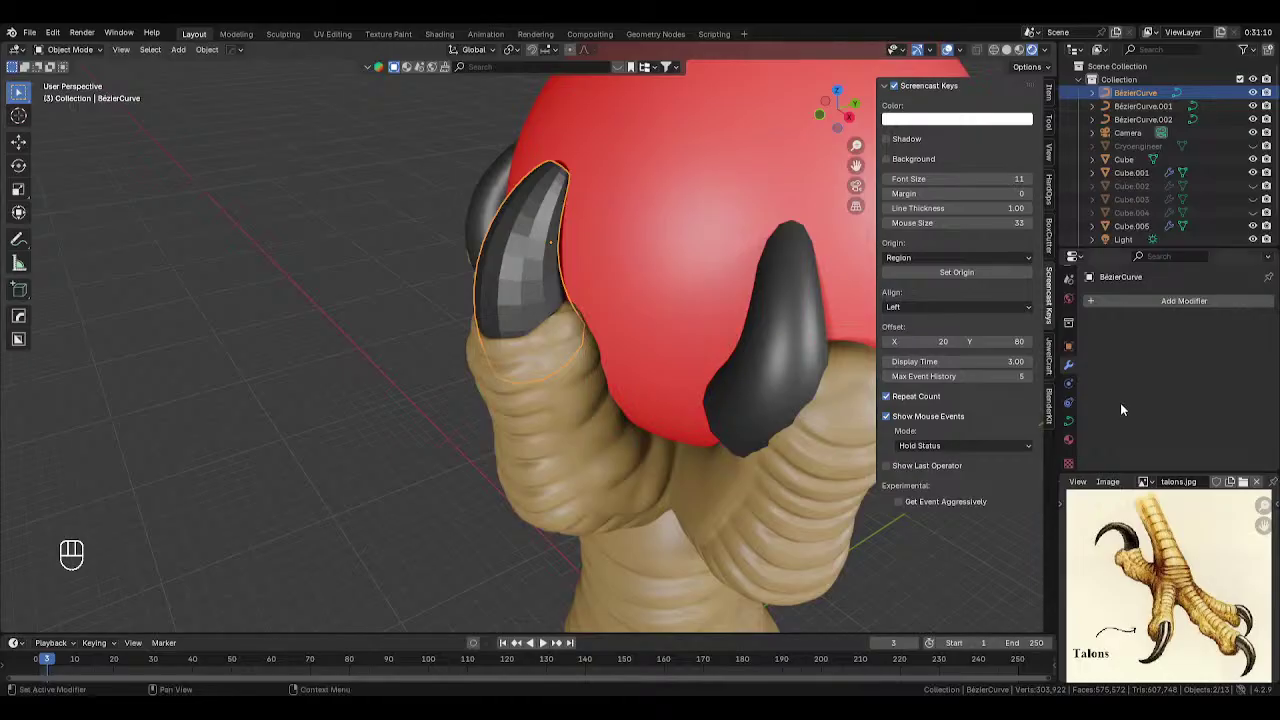
right_click(582, 243)
mouse_move(538, 262)
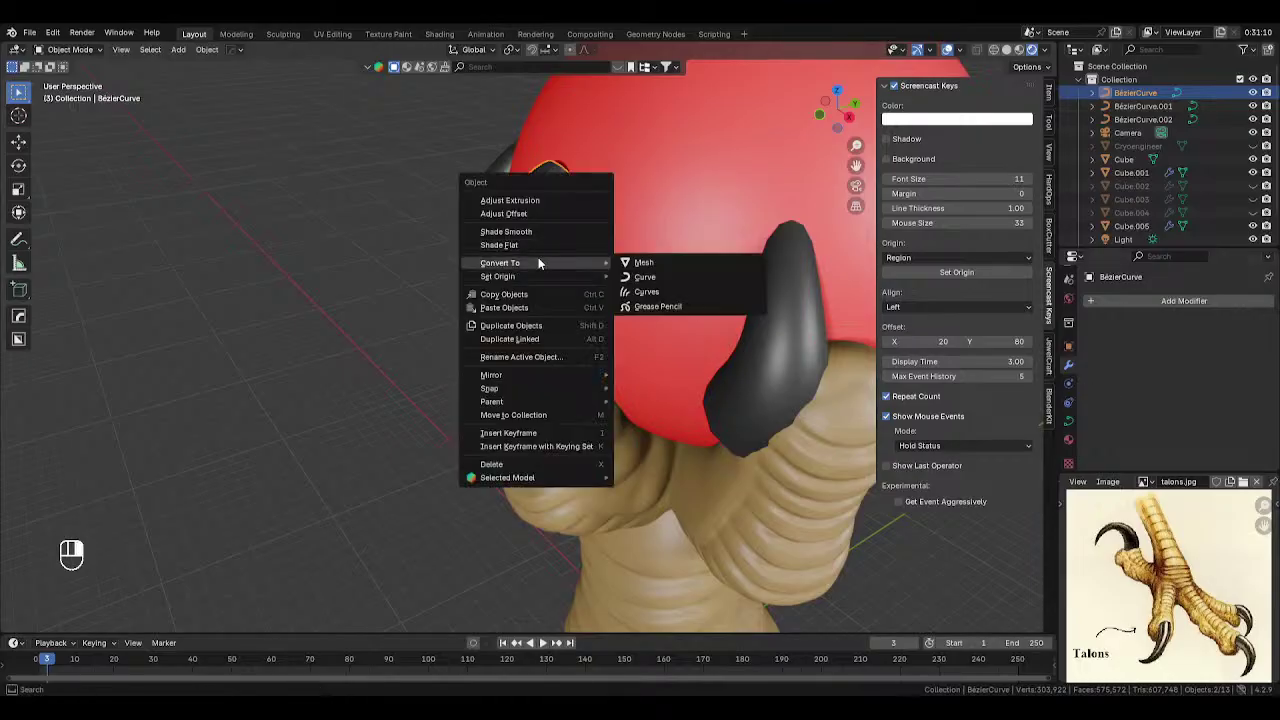
click(650, 264)
- Open the front claw mesh in Edit Mode with Solid shading, viewed close up at the claw tip
key(Tab)
key(z)
click(634, 231)
scroll(556, 212, up, 1)
shift+middle_drag(552, 206, 566, 358)
middle_drag(566, 358, 585, 321)
- Turn on X-ray, select the open edge loops at the claw's tip and base, and fill both with faces
alt+click(592, 270)
key(alt+z)
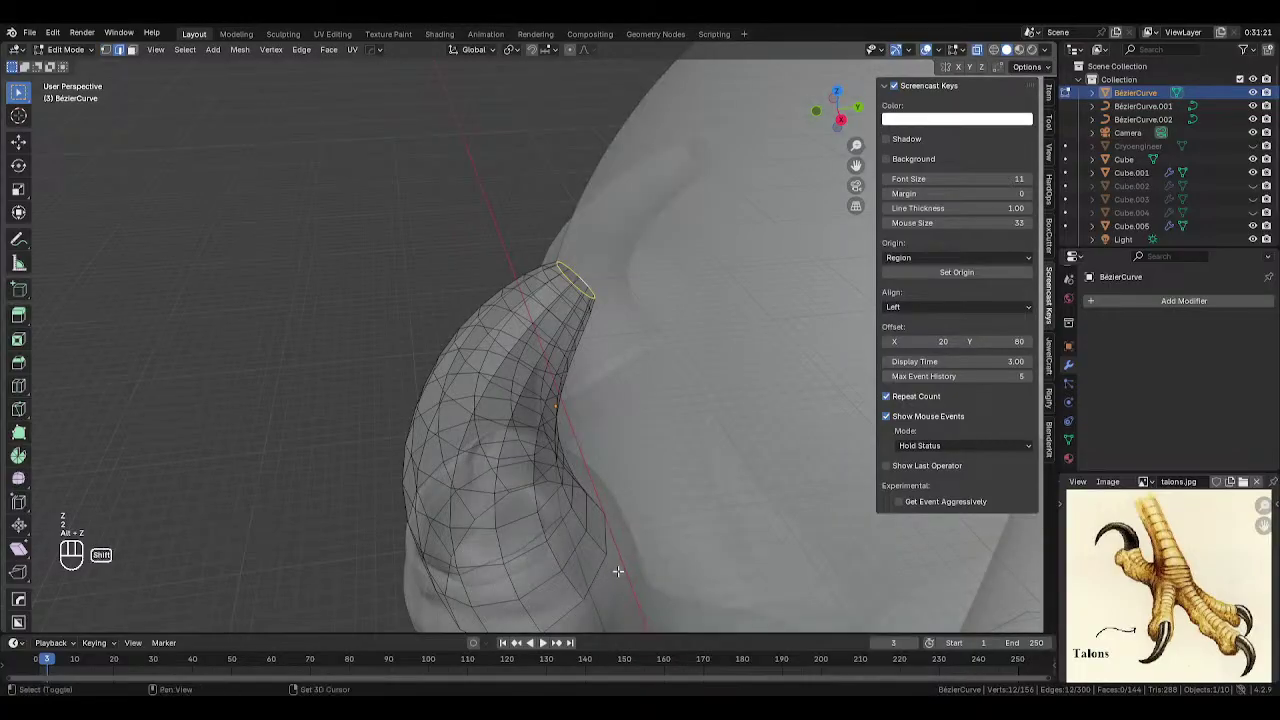
alt+shift+click(588, 272)
key(ctrl+z)
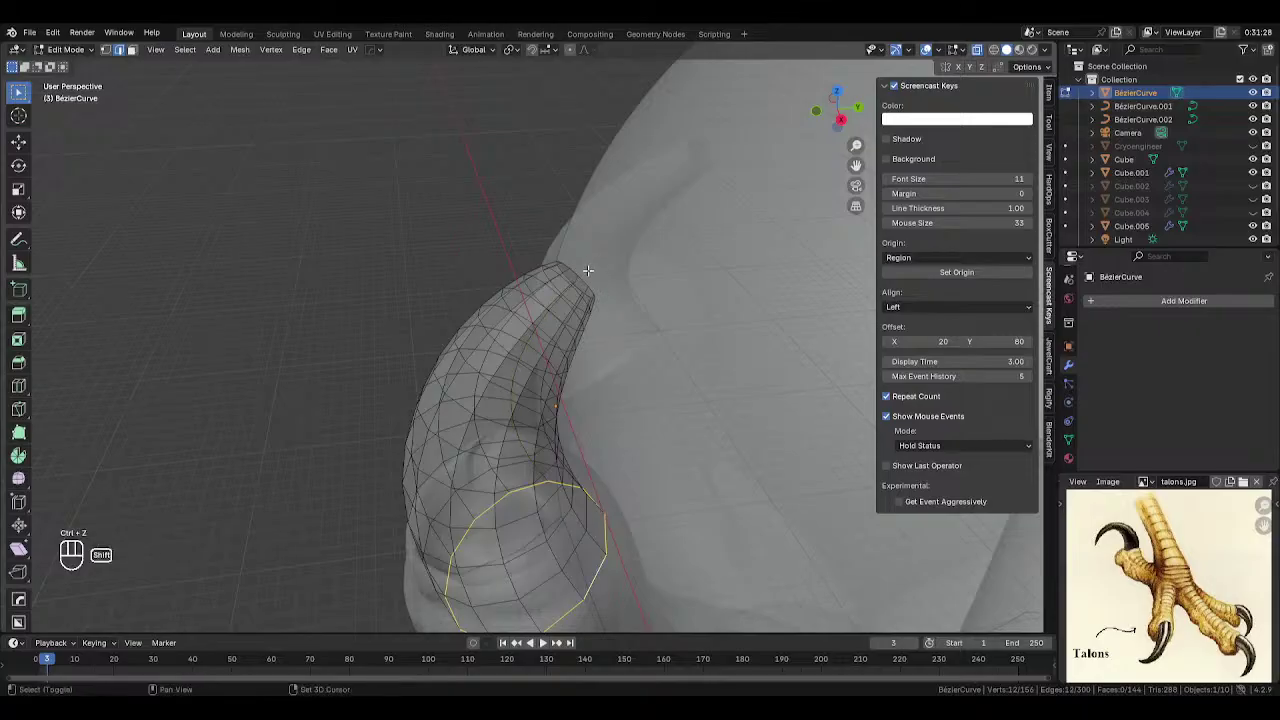
alt+shift+click(590, 276)
key(ctrl+z)
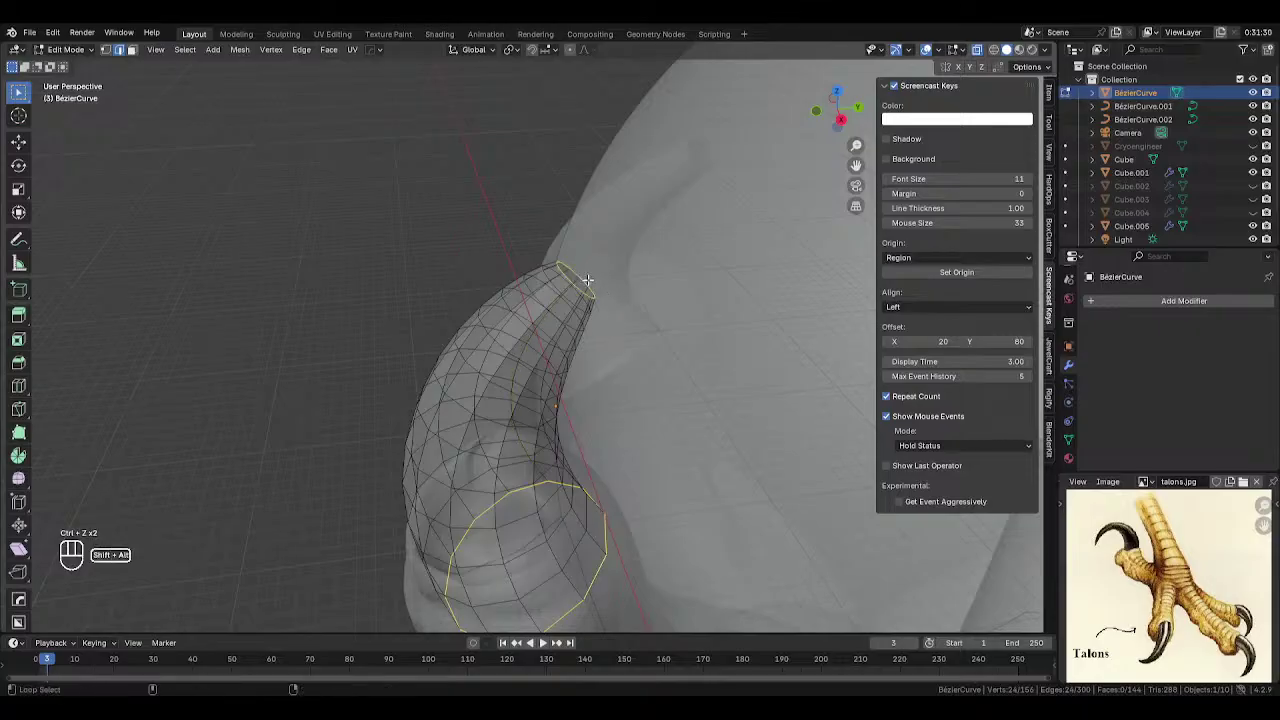
key(f)
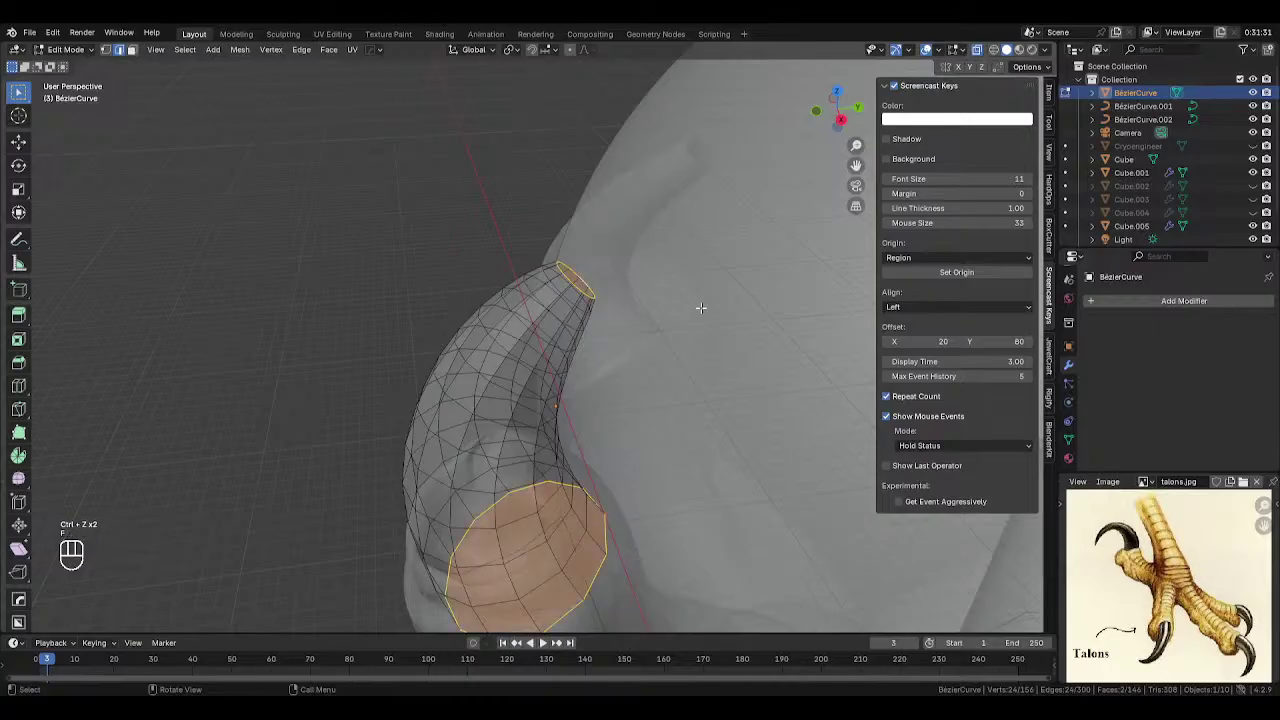
- Turn X-ray off and inset the claw's tip face by about 0.19 m
click(583, 277)
key(alt+z)
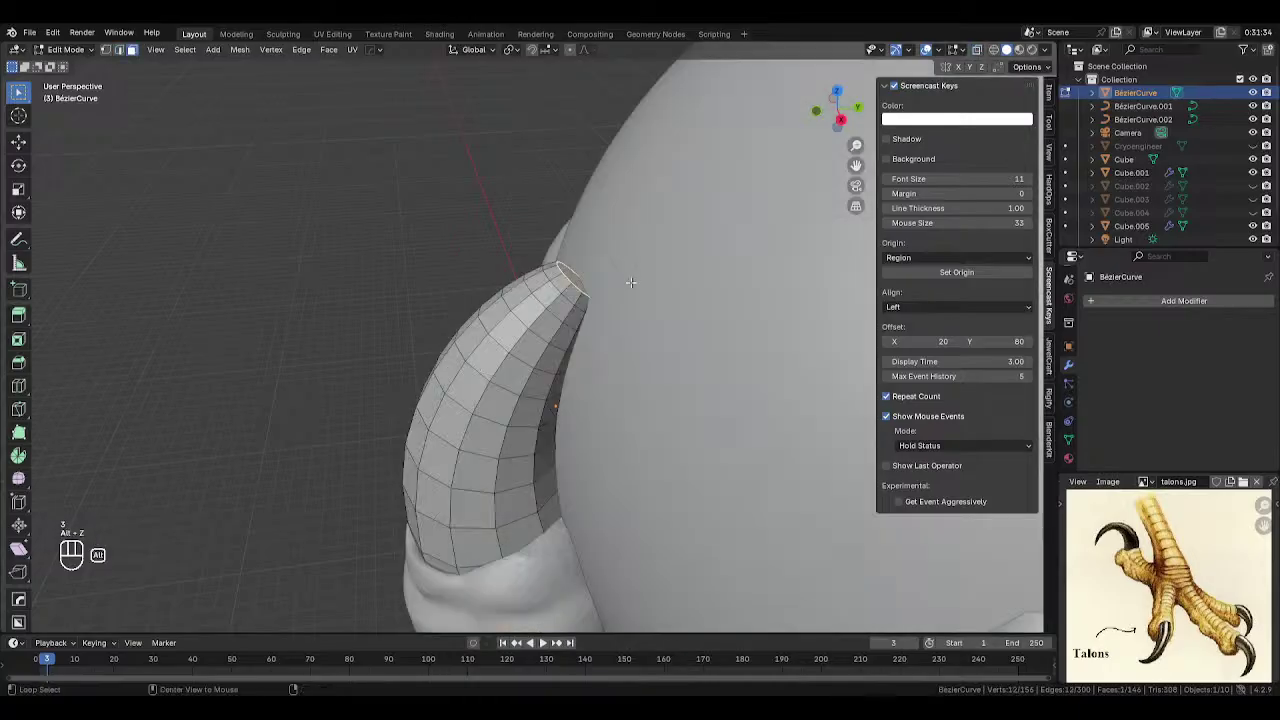
key(i)
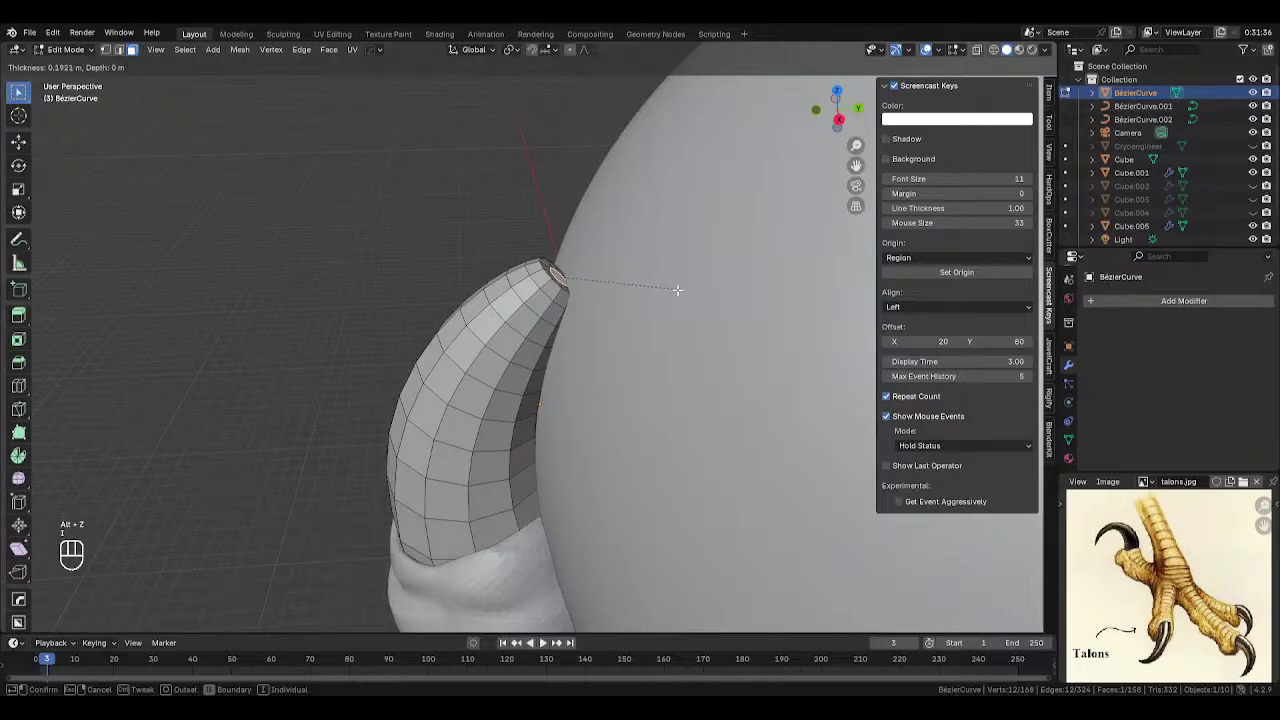
click(674, 290)
- In the right side view, move the claw's tip face about 0.3 m, rotate it about 9°, and leave Edit Mode
key(KP_1)
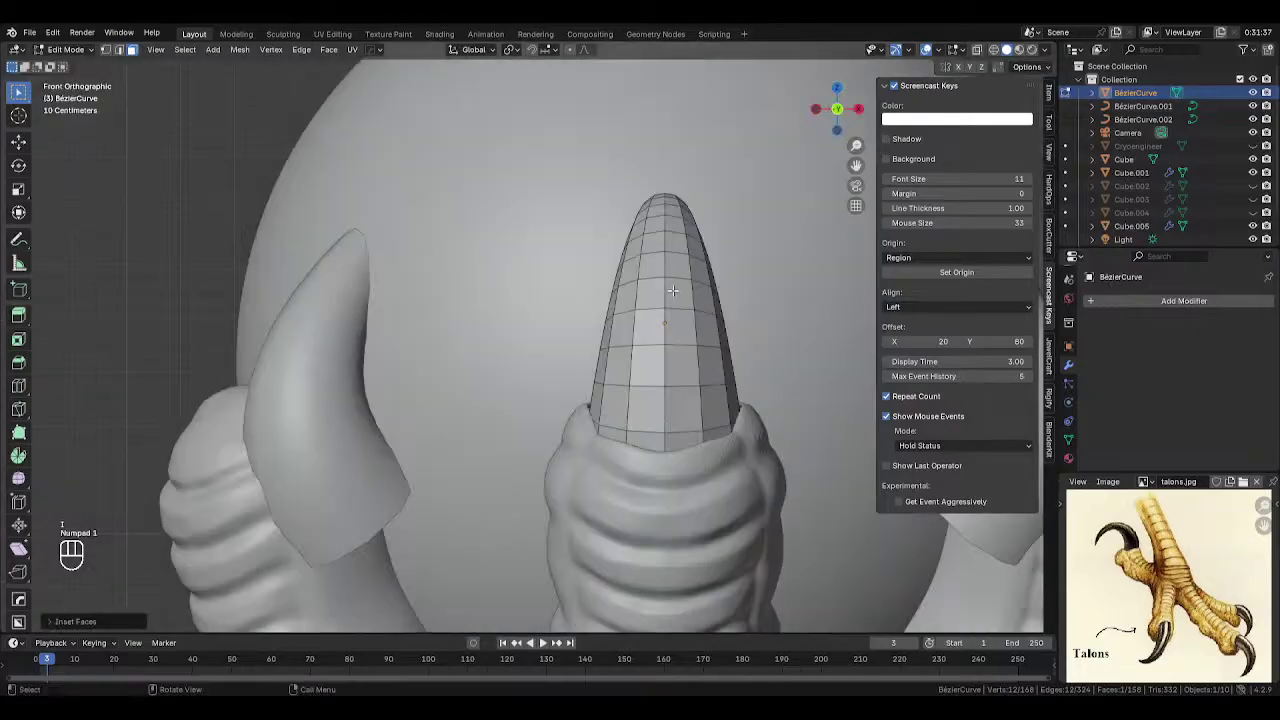
key(KP_3)
key(g)
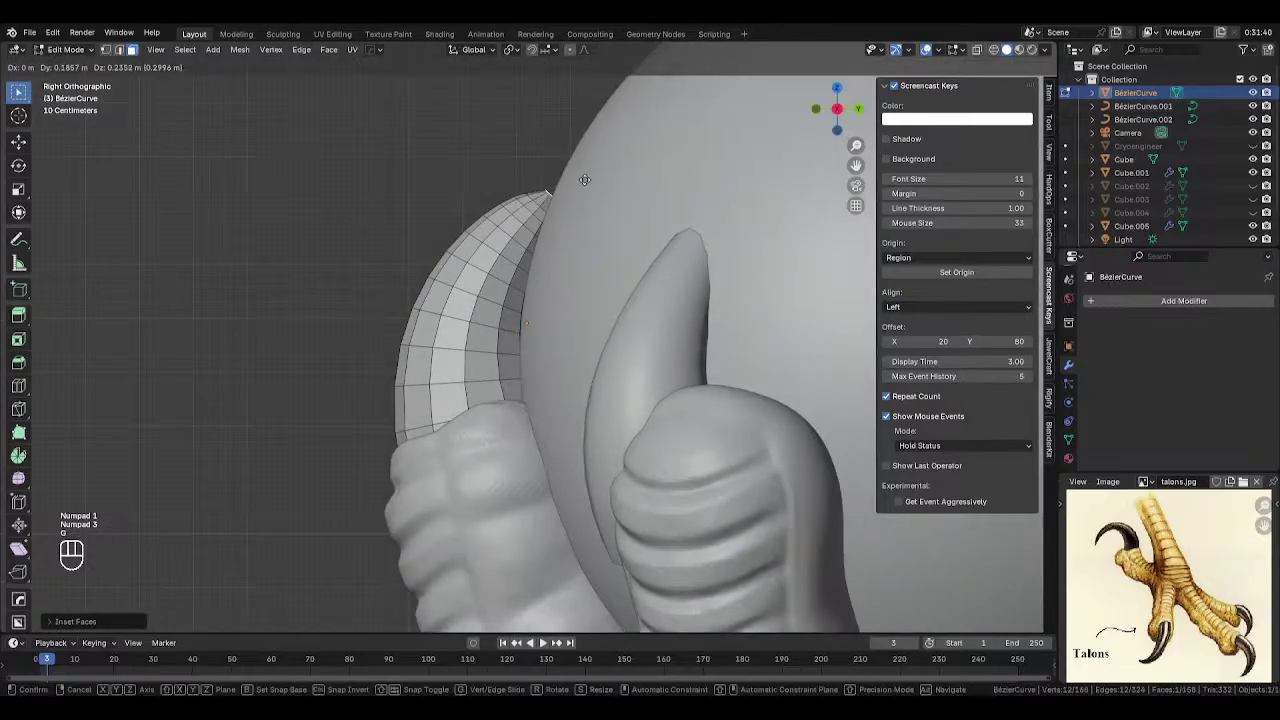
click(592, 183)
key(r)
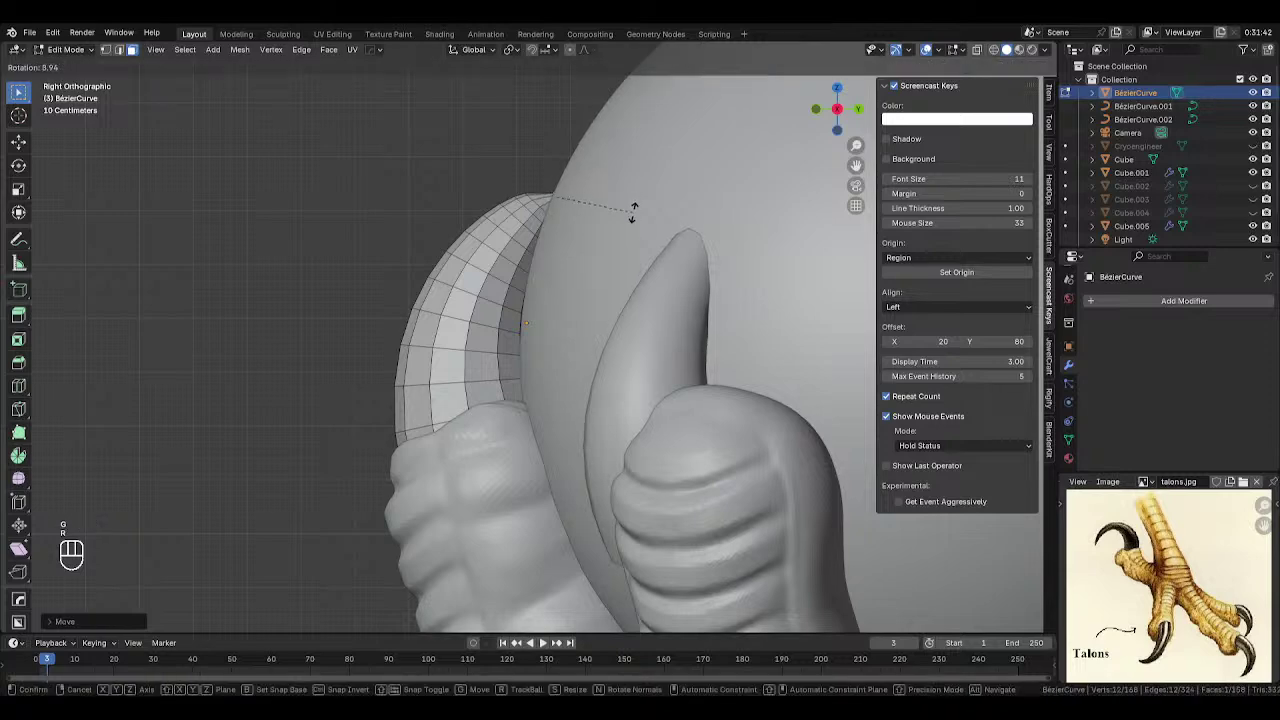
click(632, 210)
key(Tab)
key(alt+z)
key(alt+z)
middle_drag(482, 313, 540, 400)
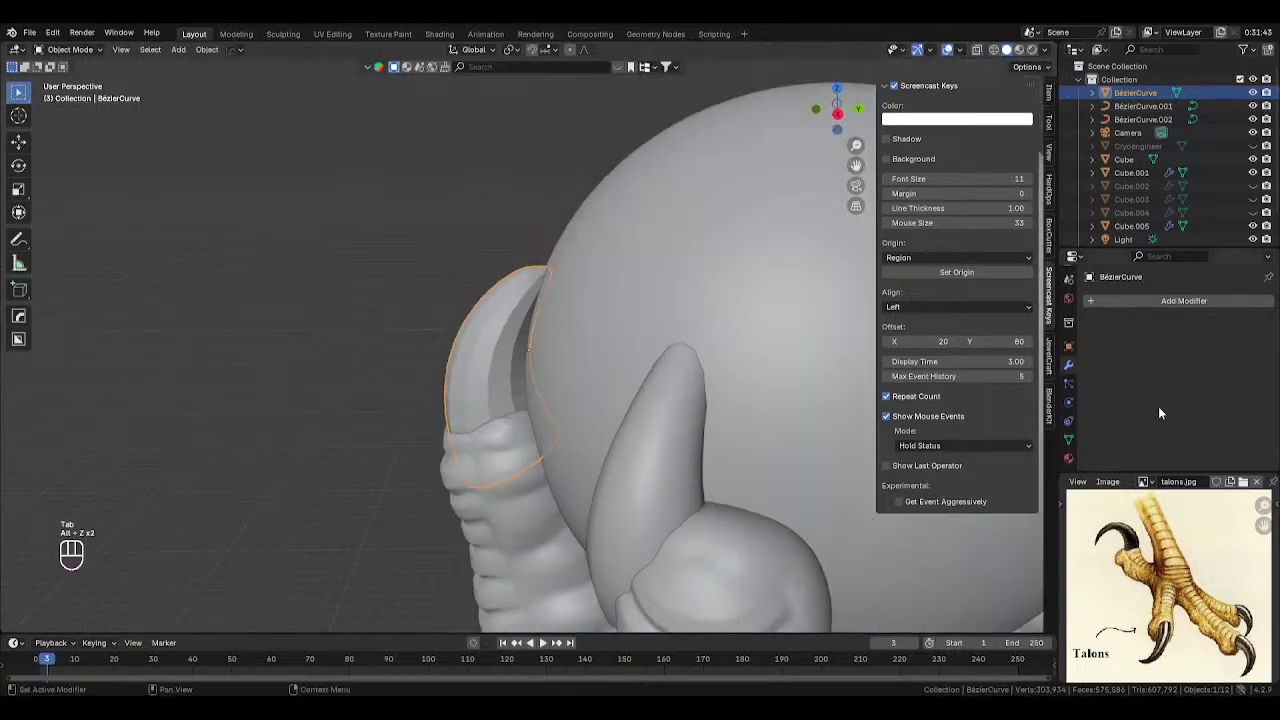
- Add a Subdivision Surface modifier to the front claw and set its viewport level to 3
click(1133, 298)
click(1112, 301)
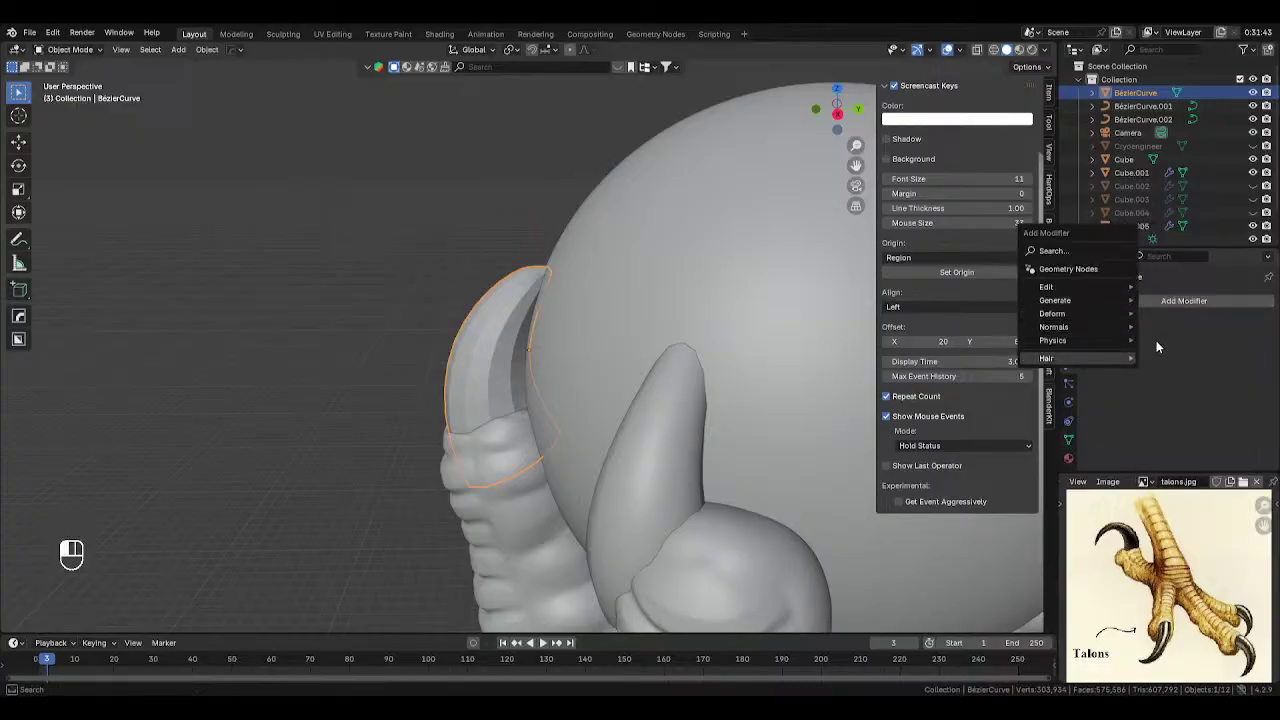
mouse_move(1108, 301)
click(1203, 471)
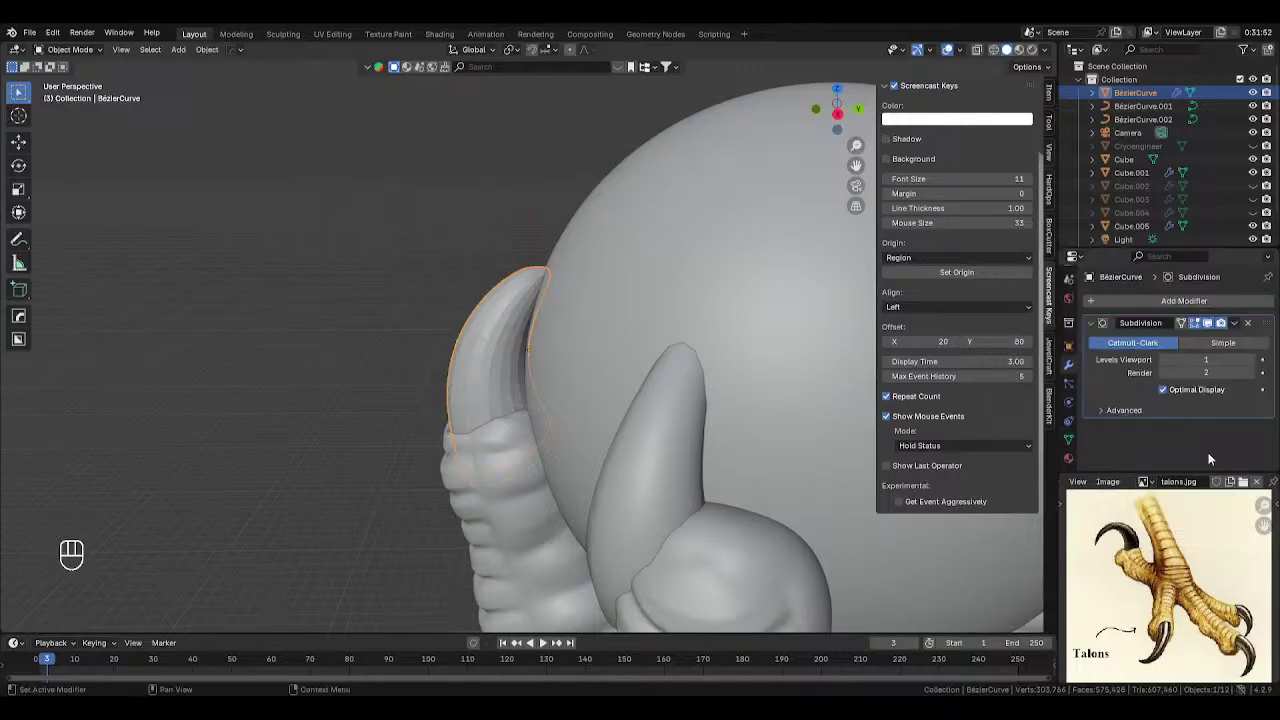
click(1249, 359)
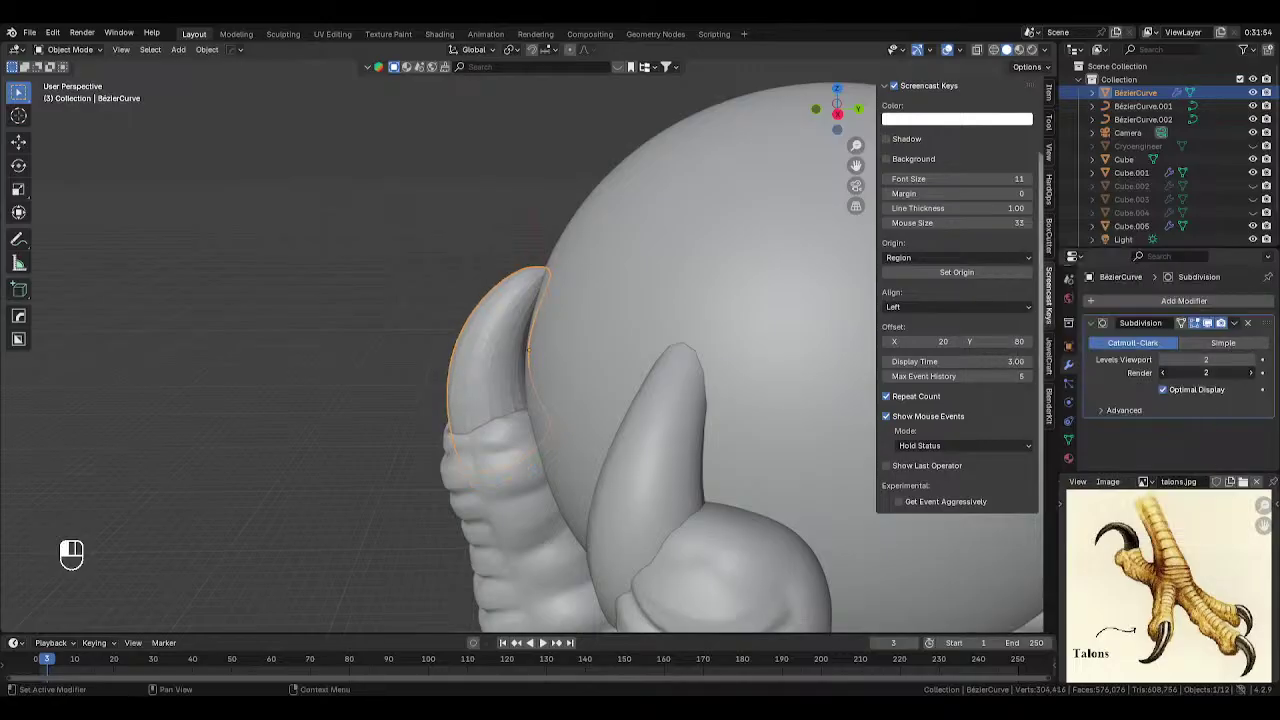
text(3)
key(Return)
click(1258, 359)
- Open the front toe in Sculpt Mode at the claw's base and set the Grab brush radius to about 185 px
middle_drag(600, 420, 602, 480)
scroll(586, 440, up, 5)
shift+middle_drag(602, 480, 541, 411)
scroll(525, 390, up, 3)
click(510, 355)
key(Tab)
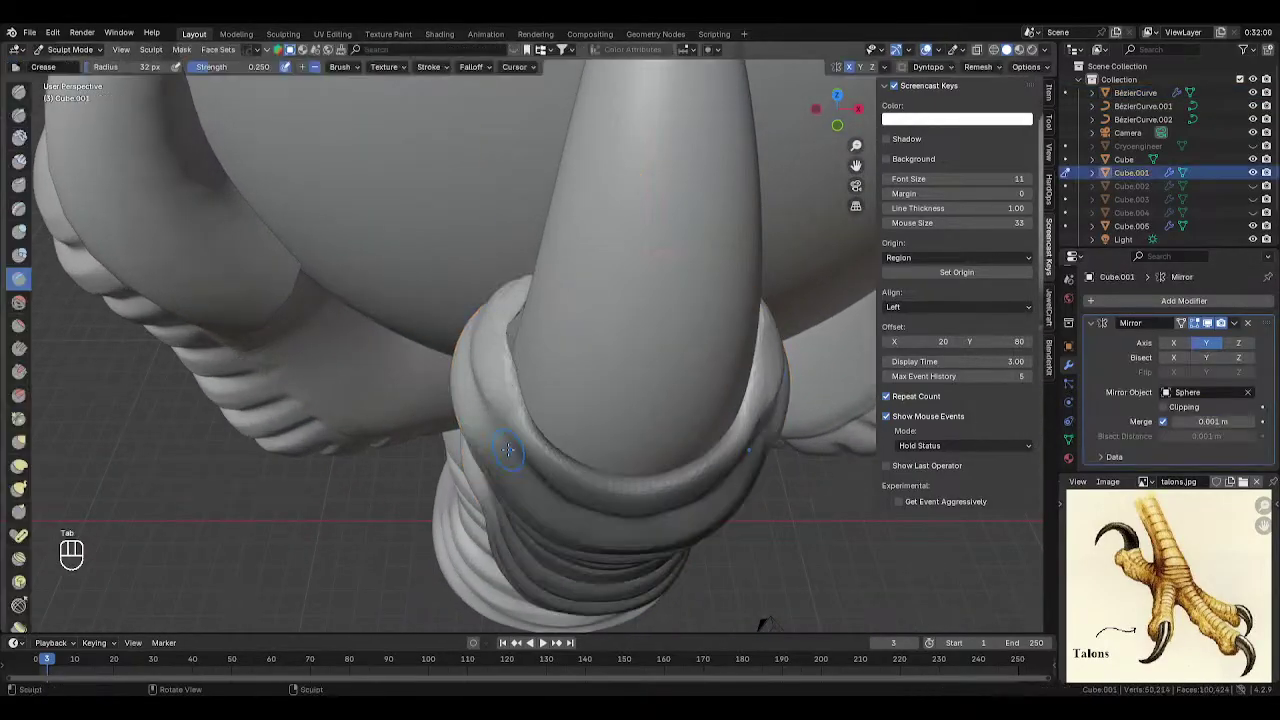
click(18, 440)
key(f)
mouse_move(540, 343)
middle_down()
mouse_move(523, 337)
mouse_move(647, 307)
mouse_move(530, 350)
mouse_move(528, 337)
mouse_move(623, 363)
mouse_move(686, 337)
mouse_move(455, 408)
mouse_move(549, 383)
mouse_move(443, 343)
mouse_move(771, 457)
mouse_move(543, 471)
middle_up()
- Leave Sculpt Mode, select the front claw and apply its Subdivision modifier
key(Tab)
middle_drag(415, 481, 536, 348)
click(536, 348)
click(1234, 322)
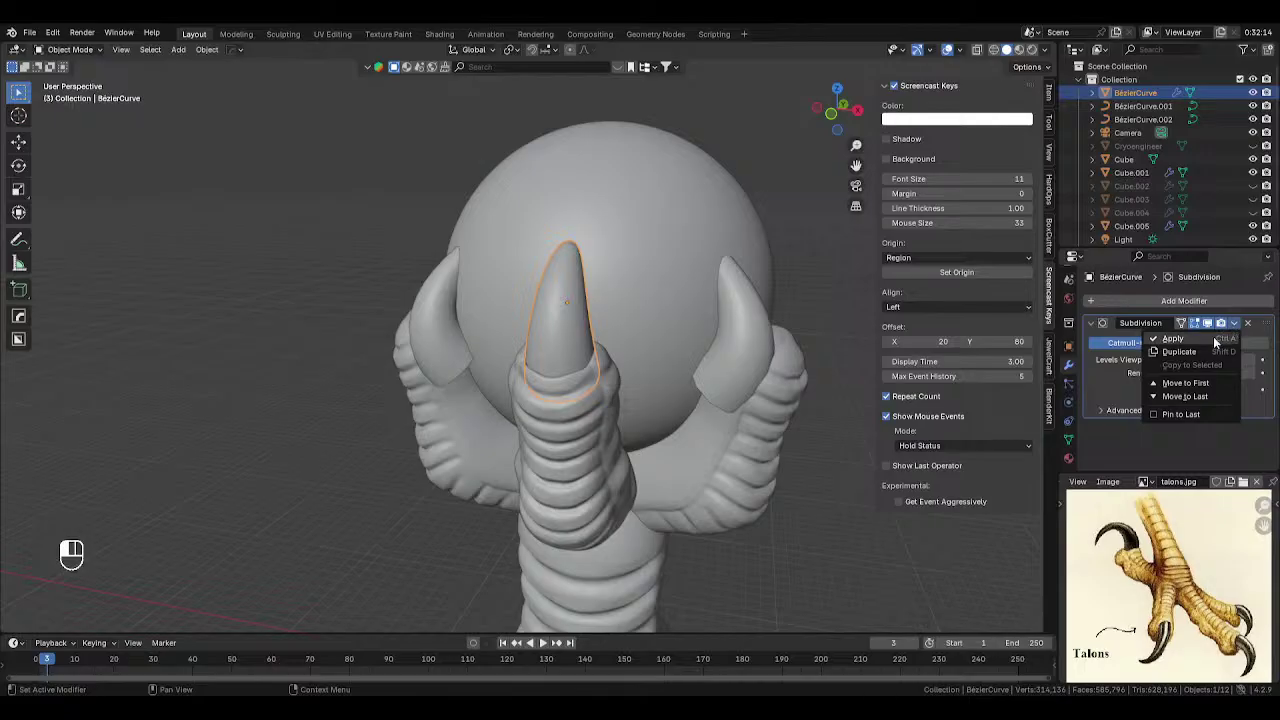
click(1190, 337)
- Open the front claw in Sculpt Mode from the front view with the Blob brush and enable Dyntopo
middle_drag(630, 316, 618, 314)
key(KP_1)
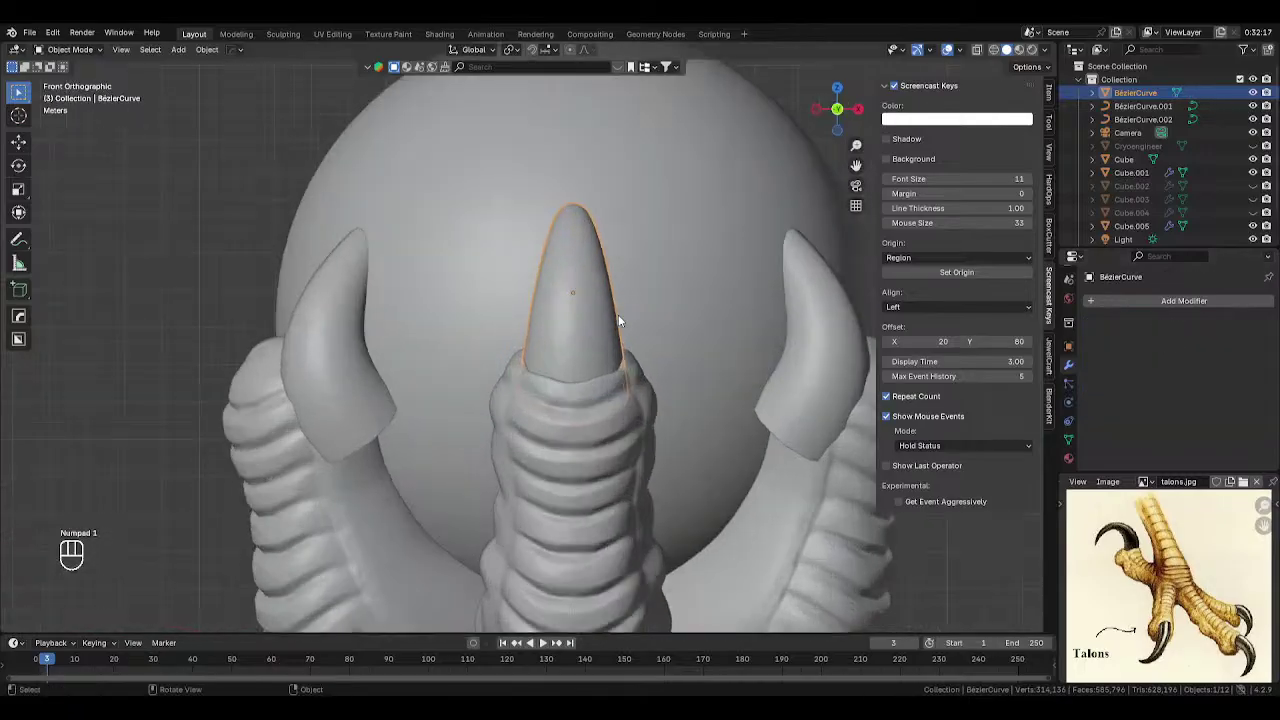
key(Tab)
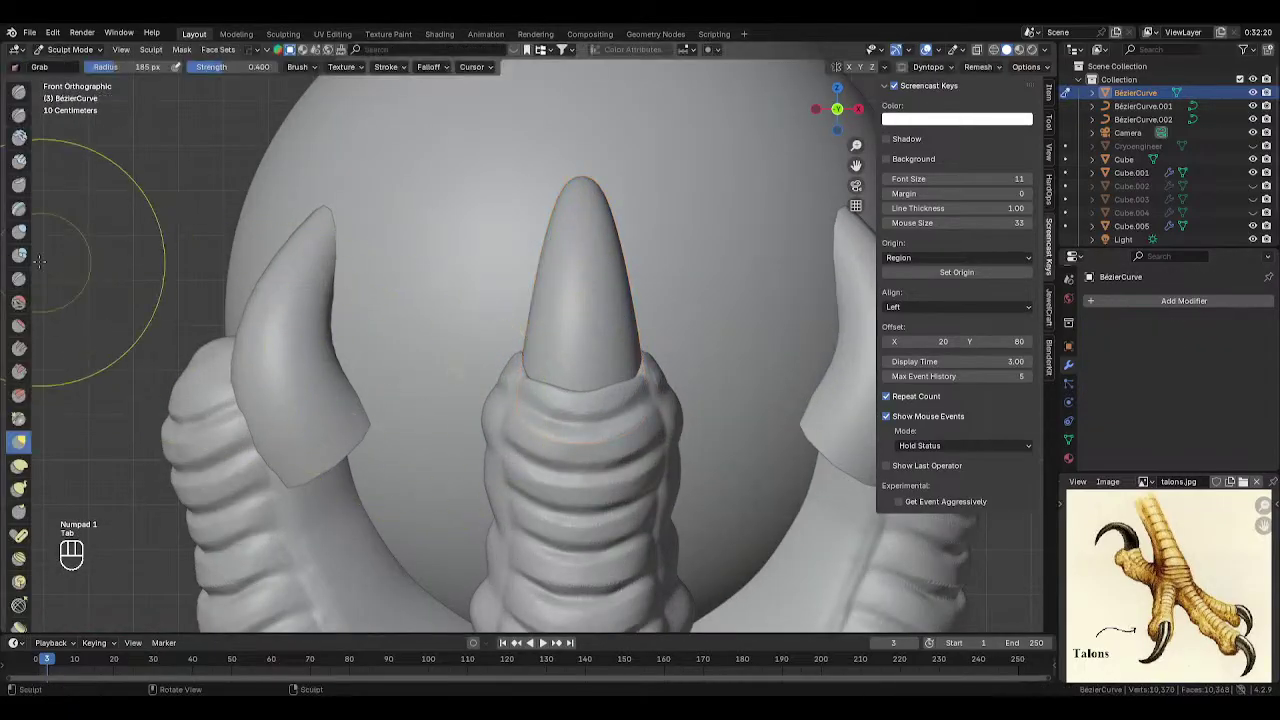
click(1066, 285)
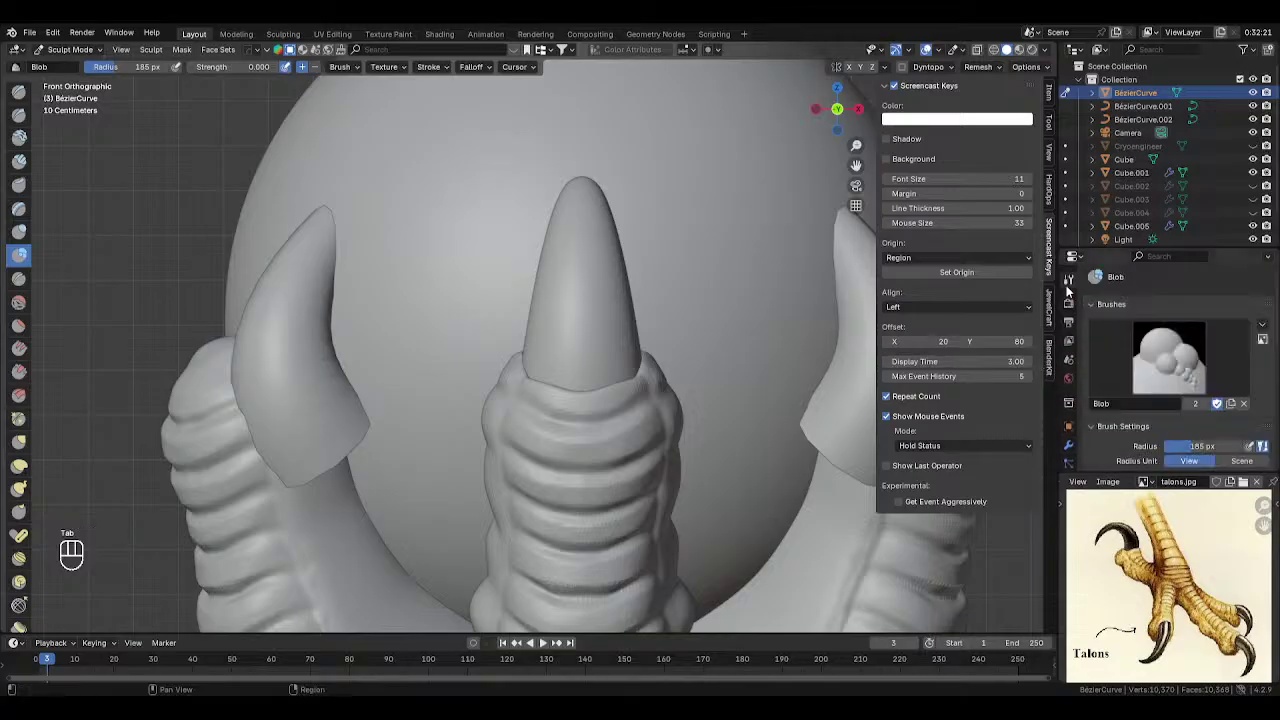
scroll(1115, 400, down, 5)
click(1102, 425)
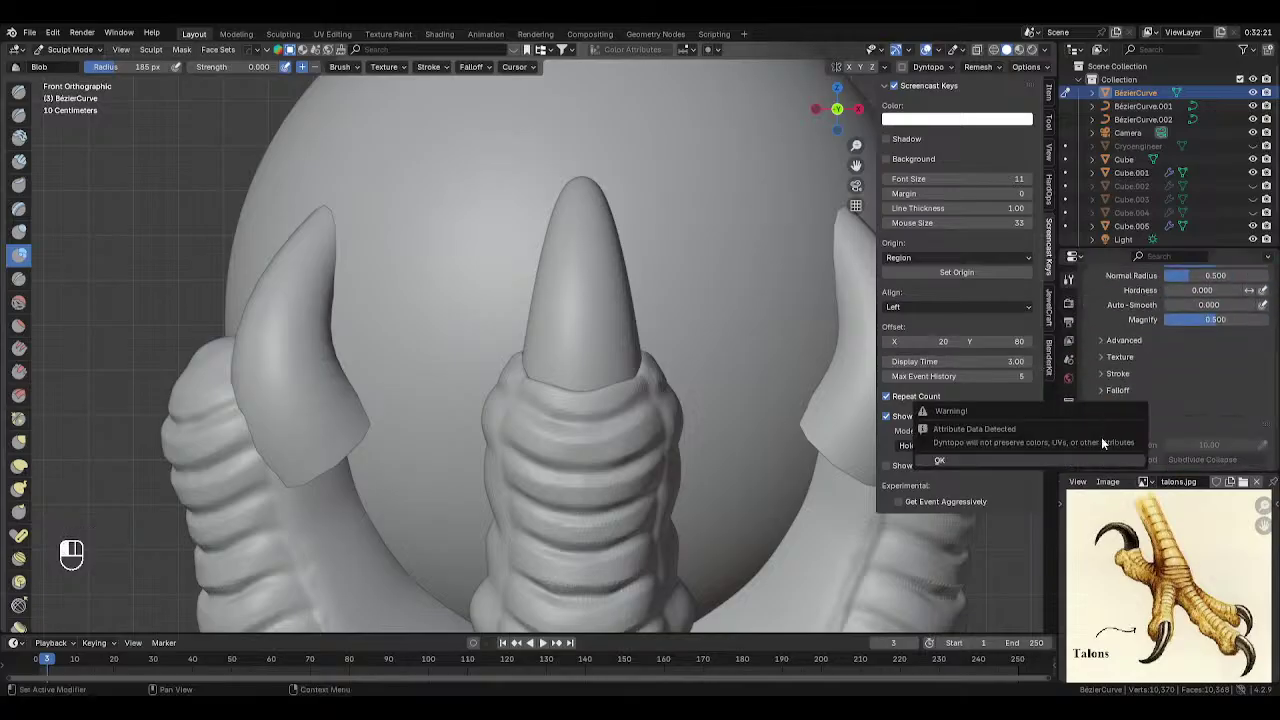
click(1101, 437)
- Save the file and set the claw's Dyntopo resolution to 2
key(ctrl+s)
scroll(1156, 415, down, 3)
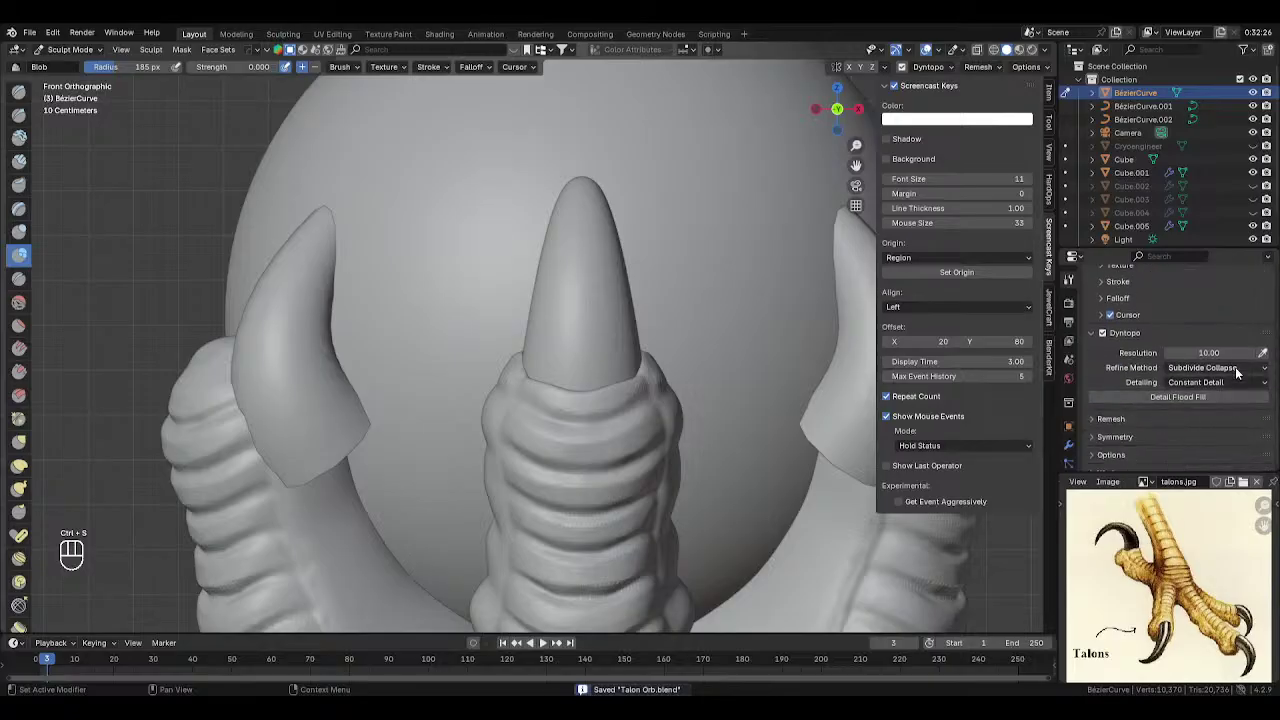
click(1221, 351)
text(2)
key(Return)
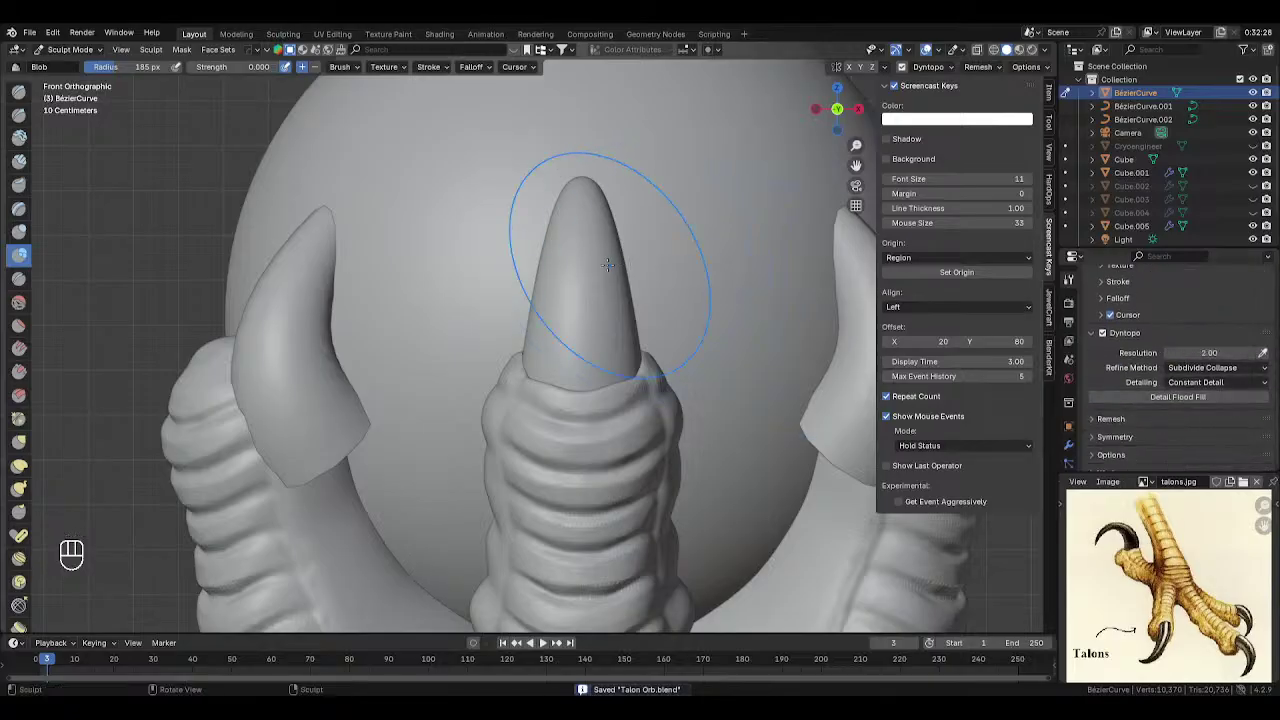
- Switch to Object Mode and apply the object transform to the front claw
key(Tab)
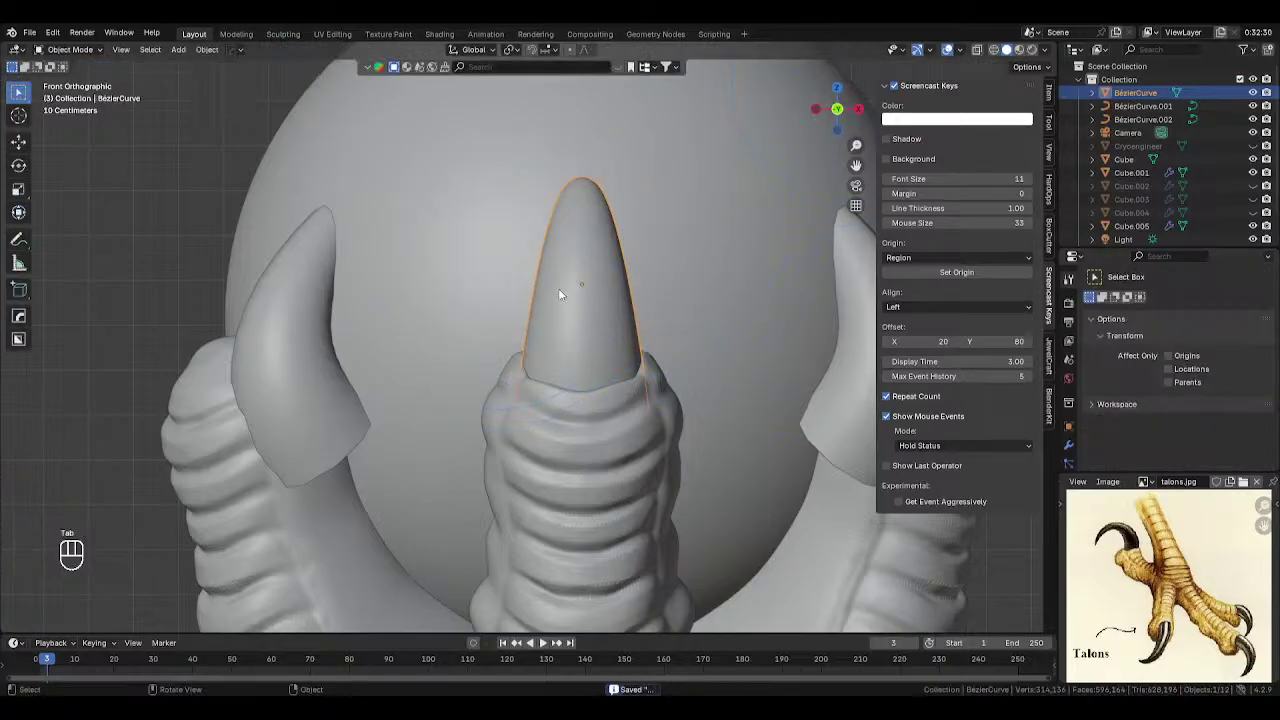
key(ctrl+a)
key(Tab)
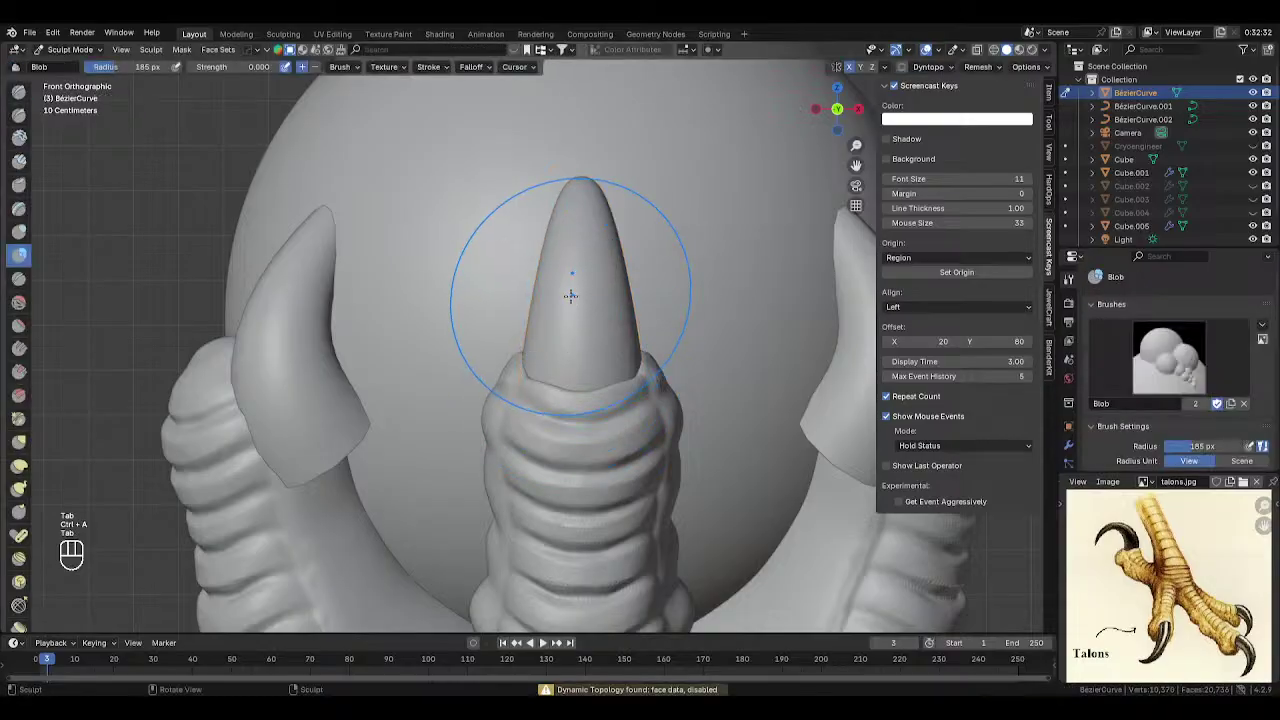
key(Tab)
key(ctrl+a)
click(552, 315)
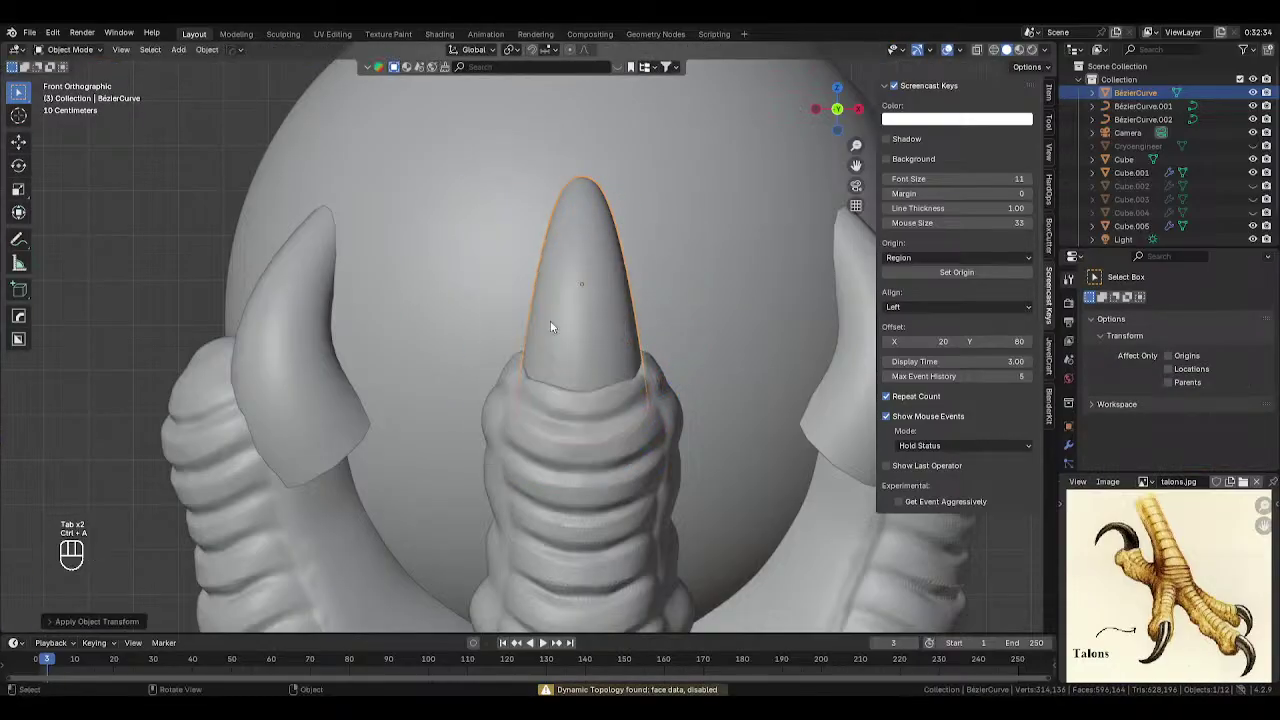
- Return the front claw to Sculpt Mode and enable Dyntopo
key(Tab)
scroll(1150, 412, down, 5)
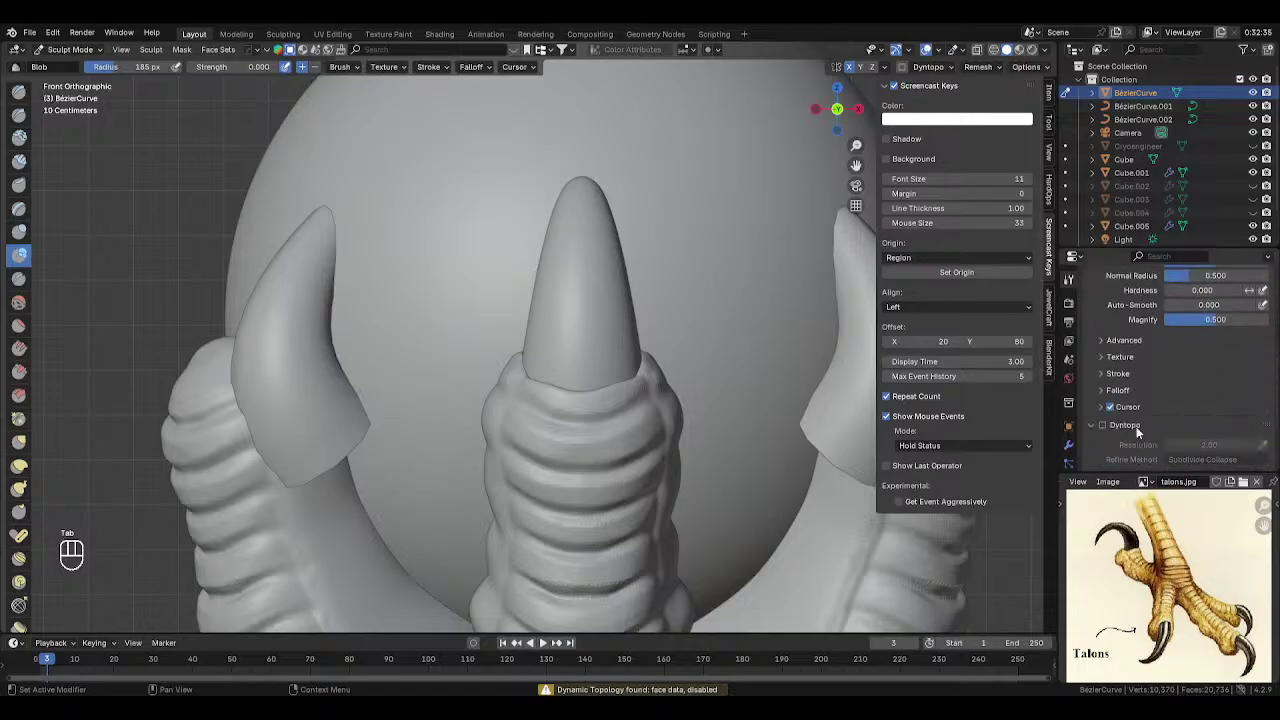
click(1100, 424)
click(1090, 427)
- Try a Blob stroke on the front claw, undo it, and set the Dyntopo resolution to 5
scroll(572, 332, up, 3)
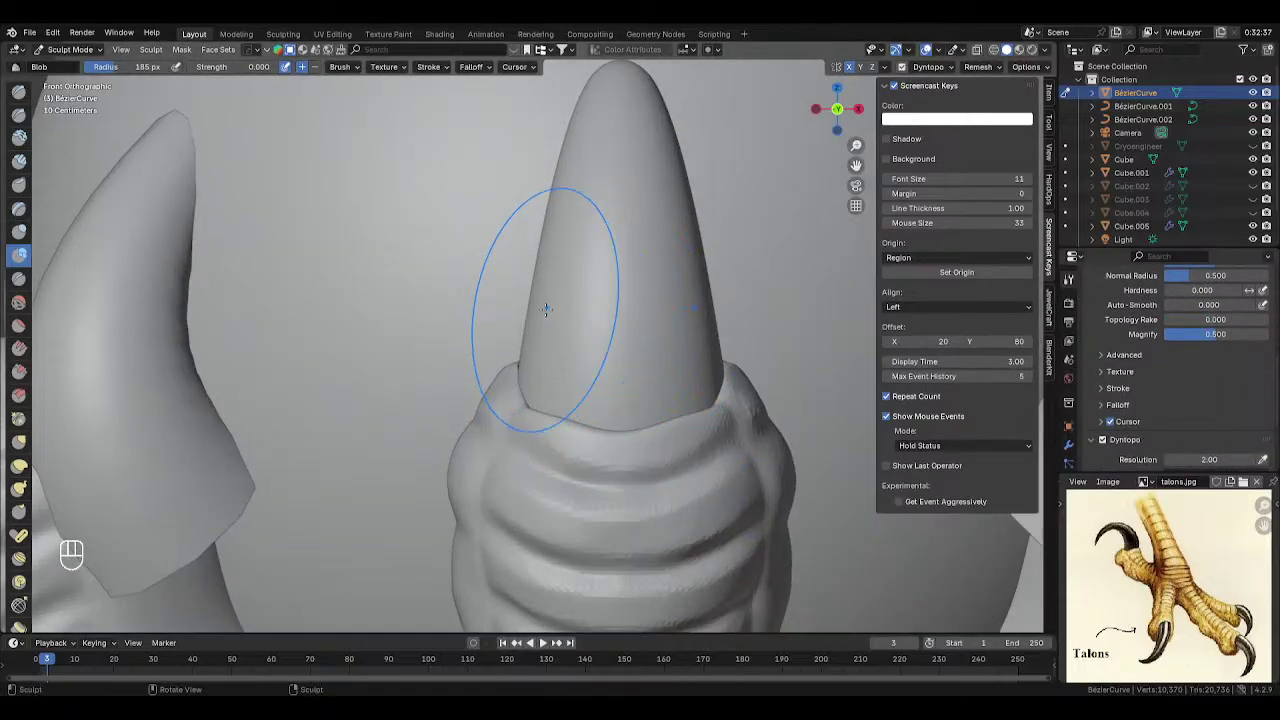
drag(550, 309, 592, 306)
key(ctrl+z)
click(1207, 456)
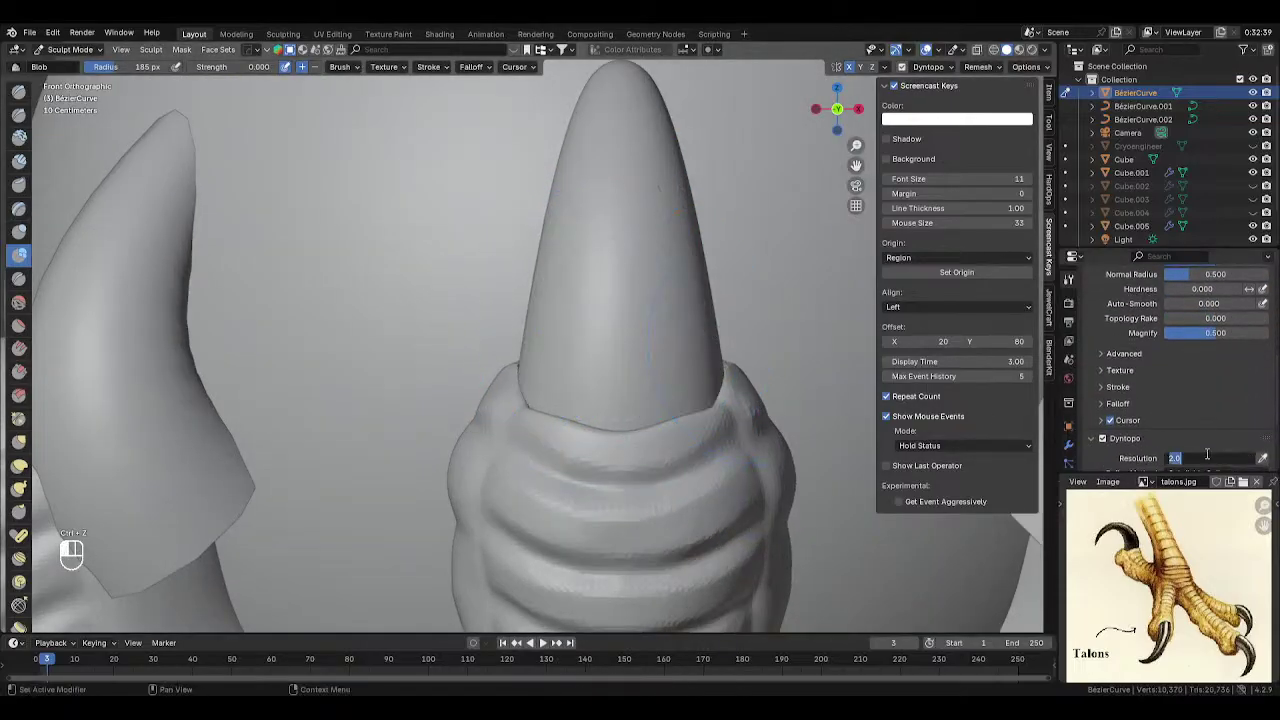
text(5)
key(Return)
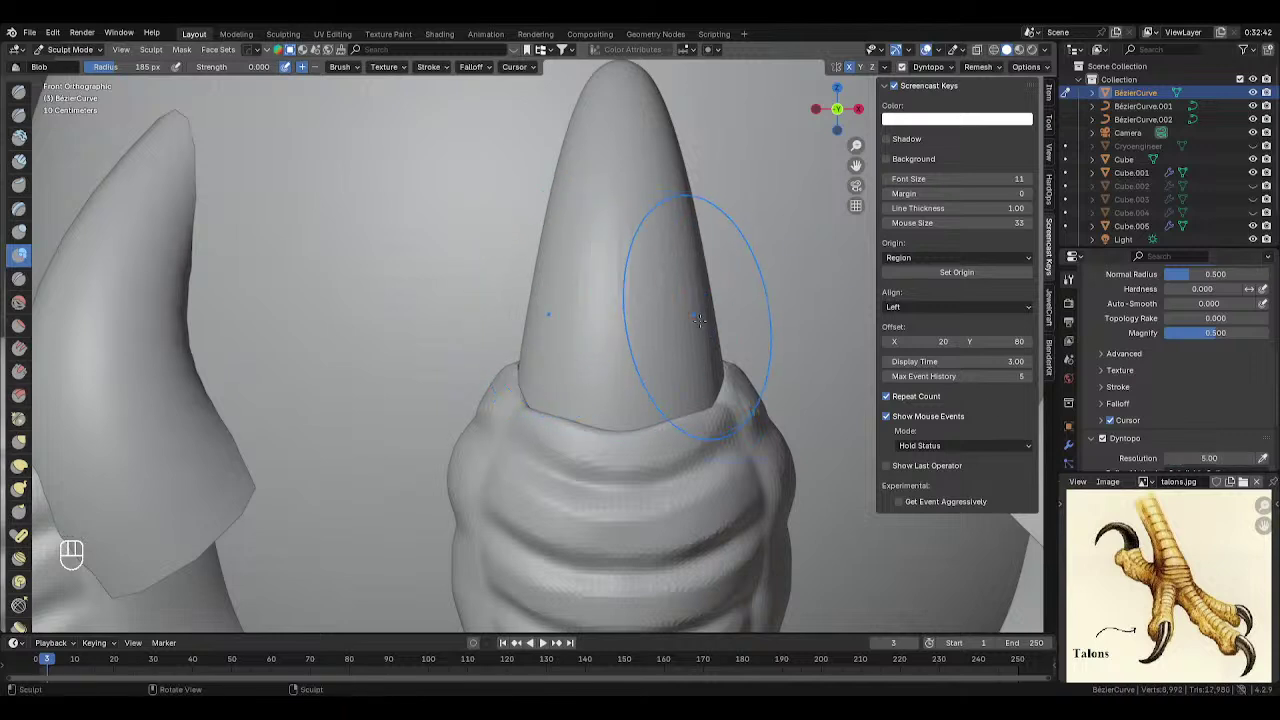
- Set the Dyntopo resolution to 10 and brush over the front claw with the zero-strength Blob brush to remesh it
click(1216, 458)
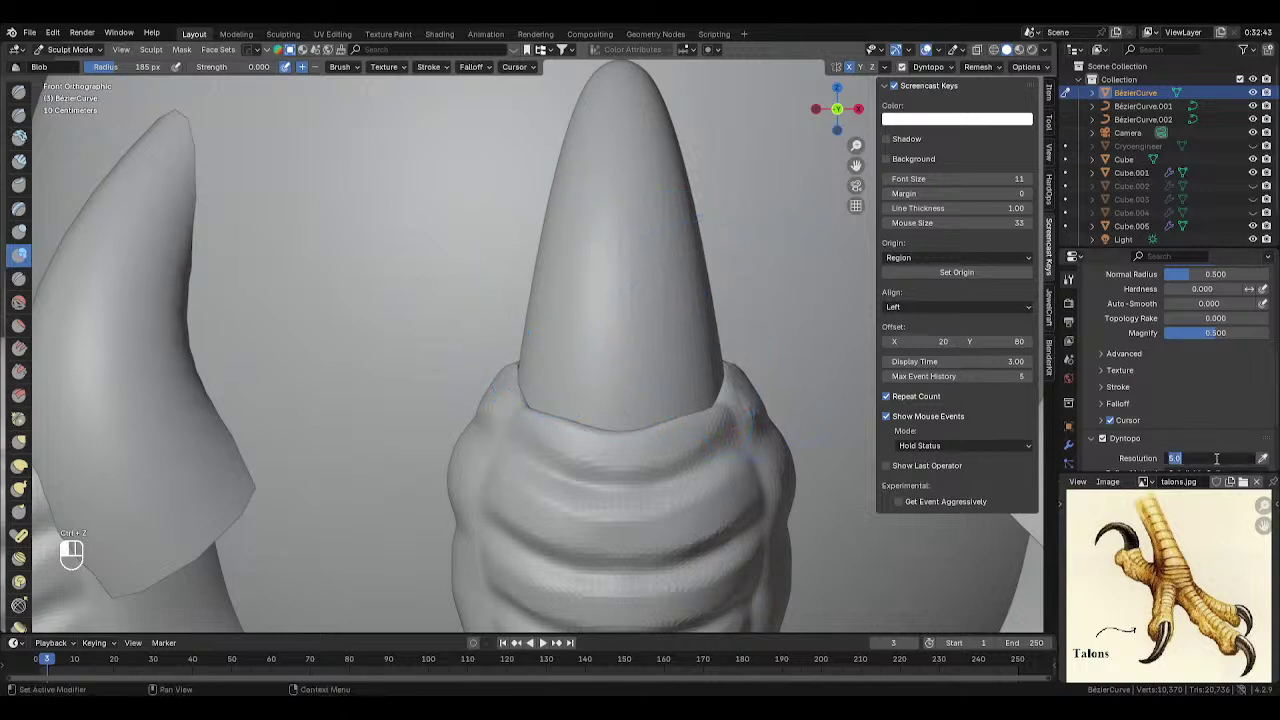
text(10)
key(Return)
scroll(555, 228, down, 3)
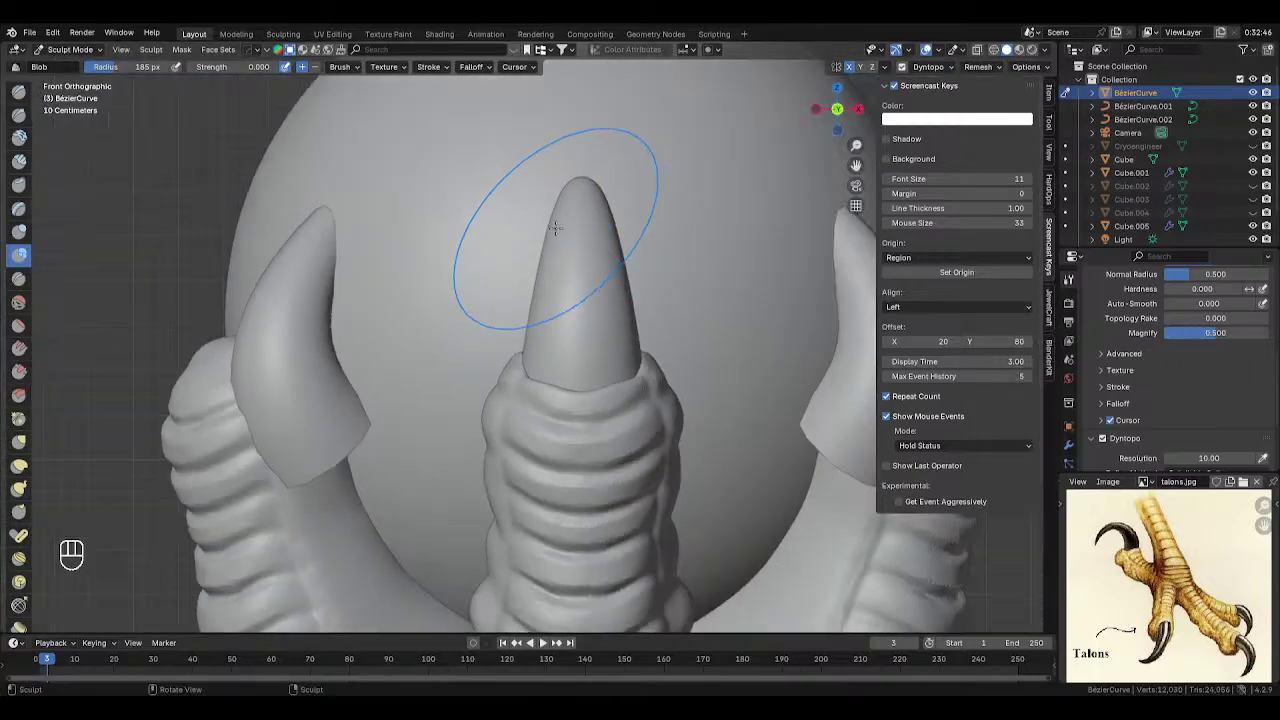
middle_drag(528, 200, 590, 195)
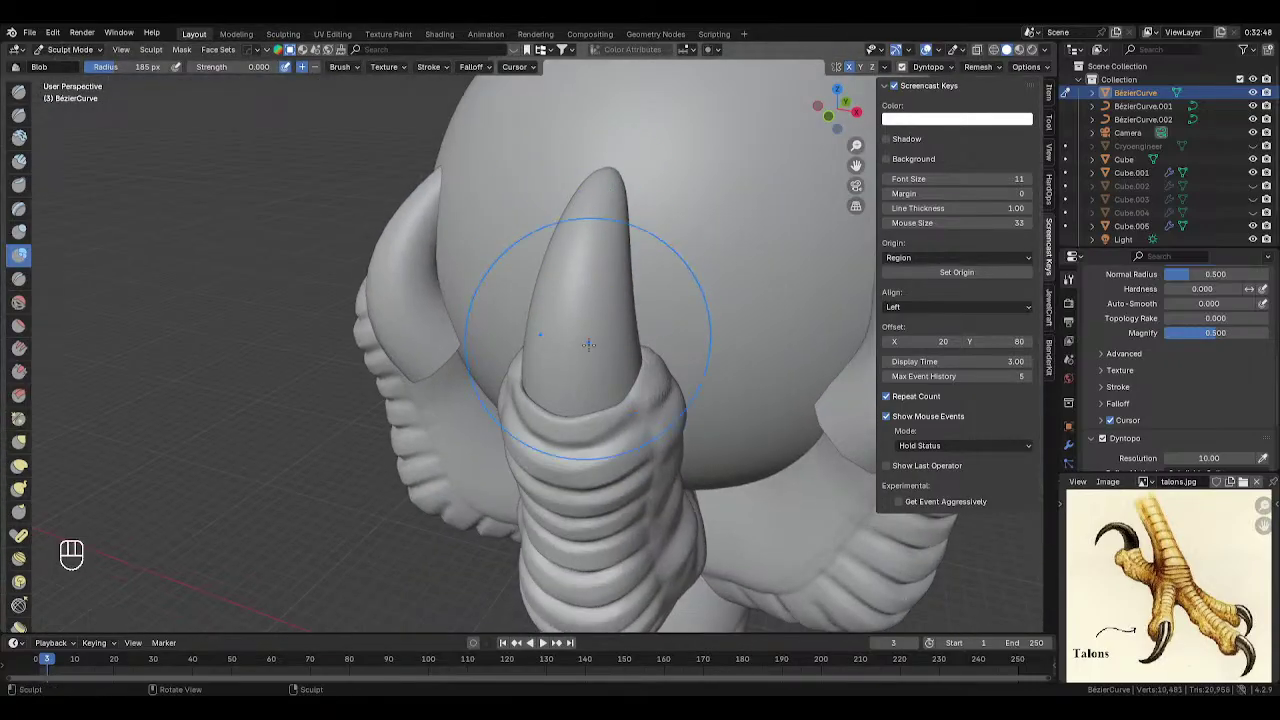
mouse_move(560, 300)
middle_down()
mouse_move(590, 265)
mouse_move(586, 343)
middle_up()
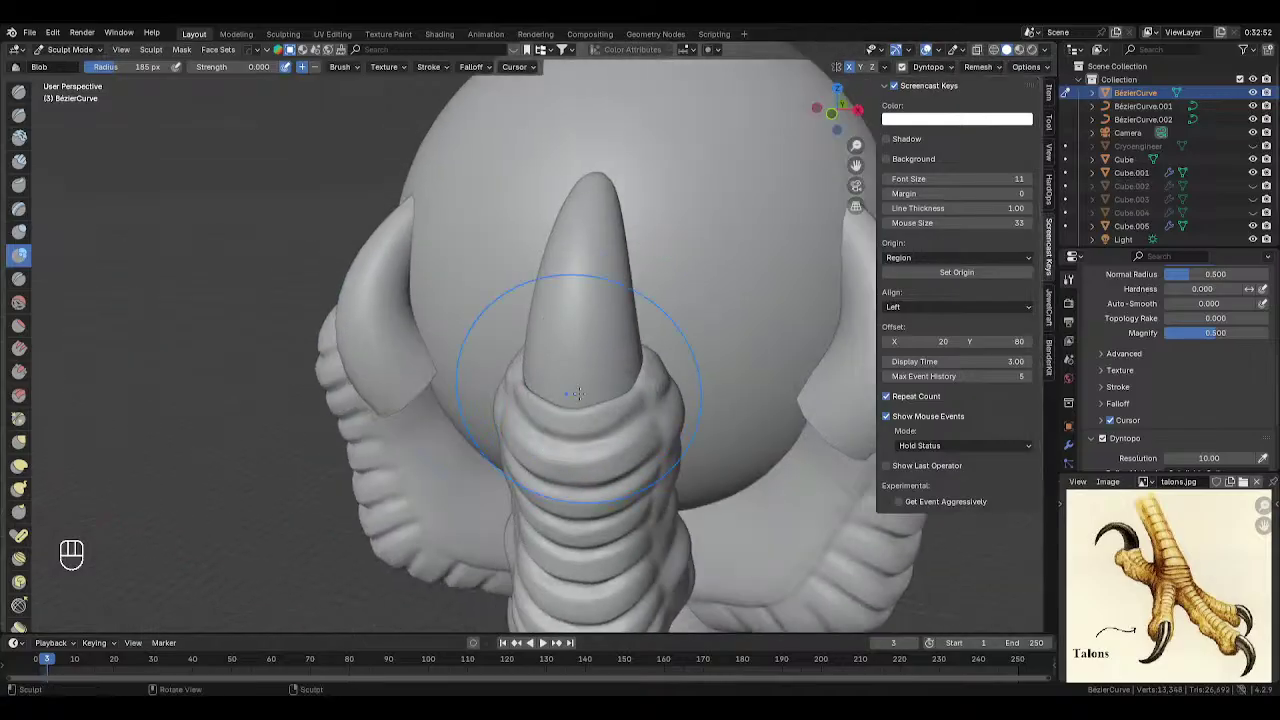
- Leave and re-enter Sculpt Mode on the claw, re-enable Dyntopo, and set its resolution to 15
key(Tab)
scroll(690, 349, up, 2)
key(Tab)
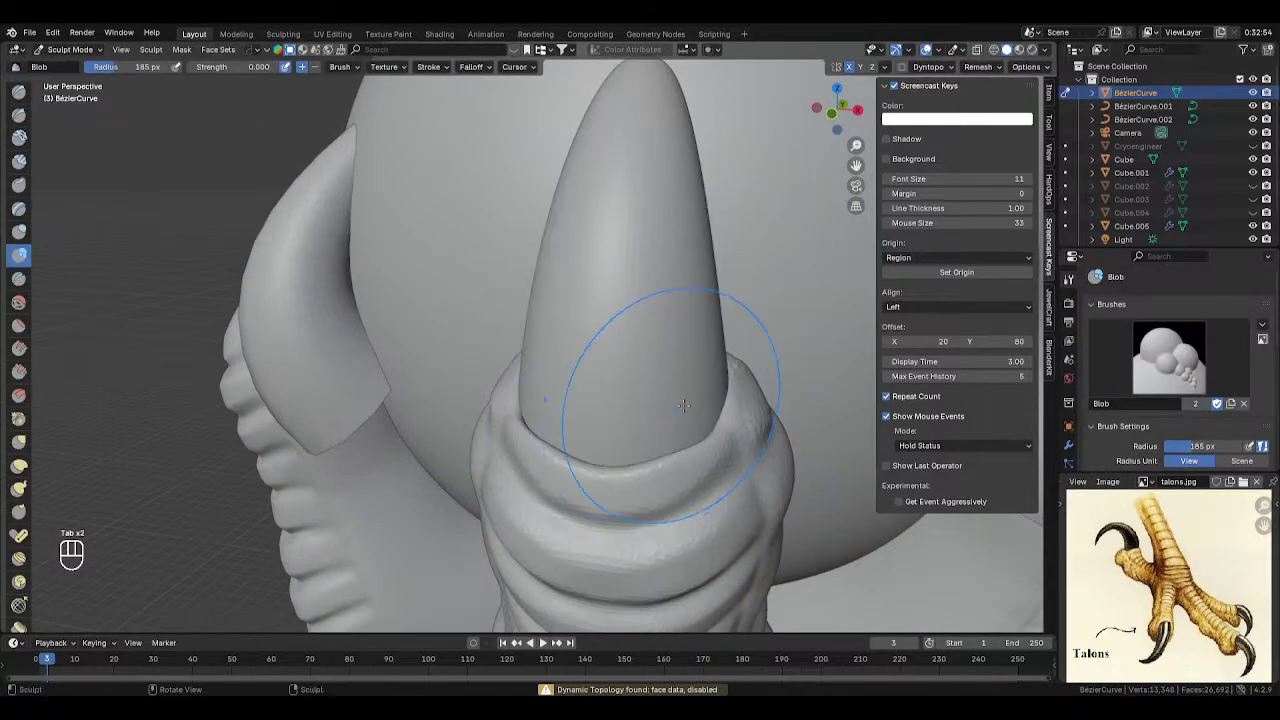
scroll(1125, 432, down, 5)
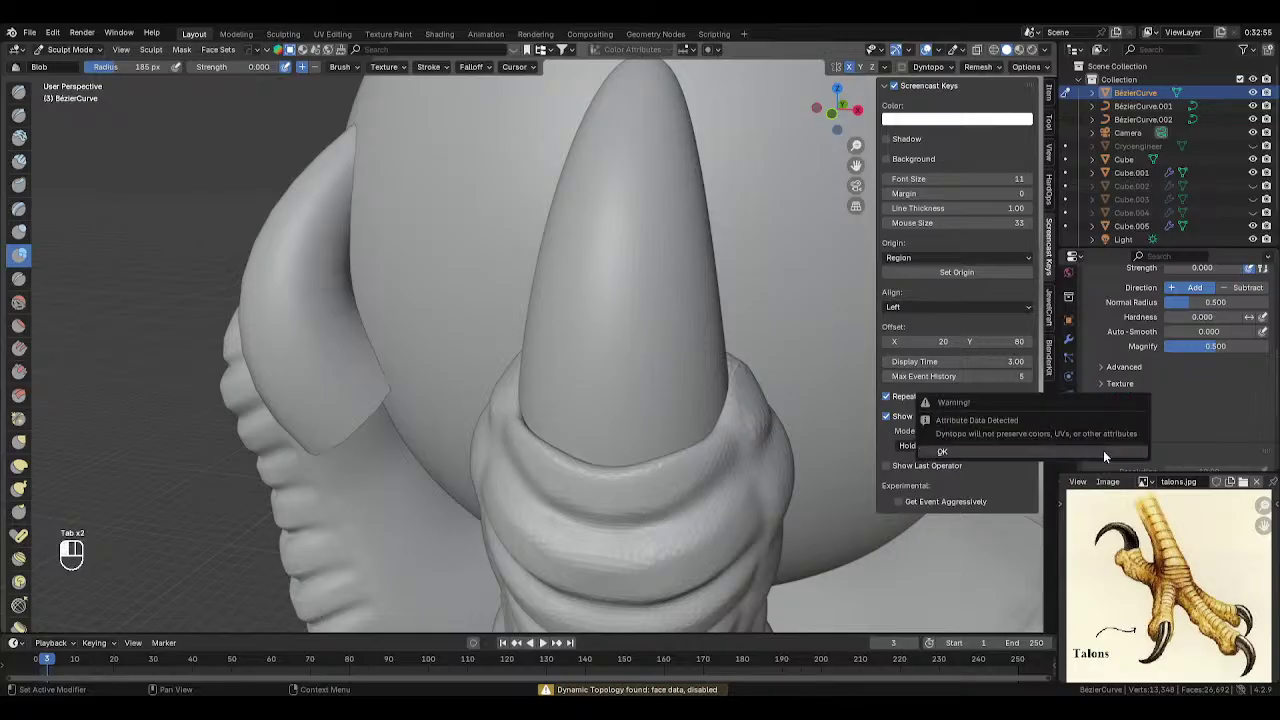
click(1103, 451)
scroll(1181, 424, down, 2)
click(1216, 405)
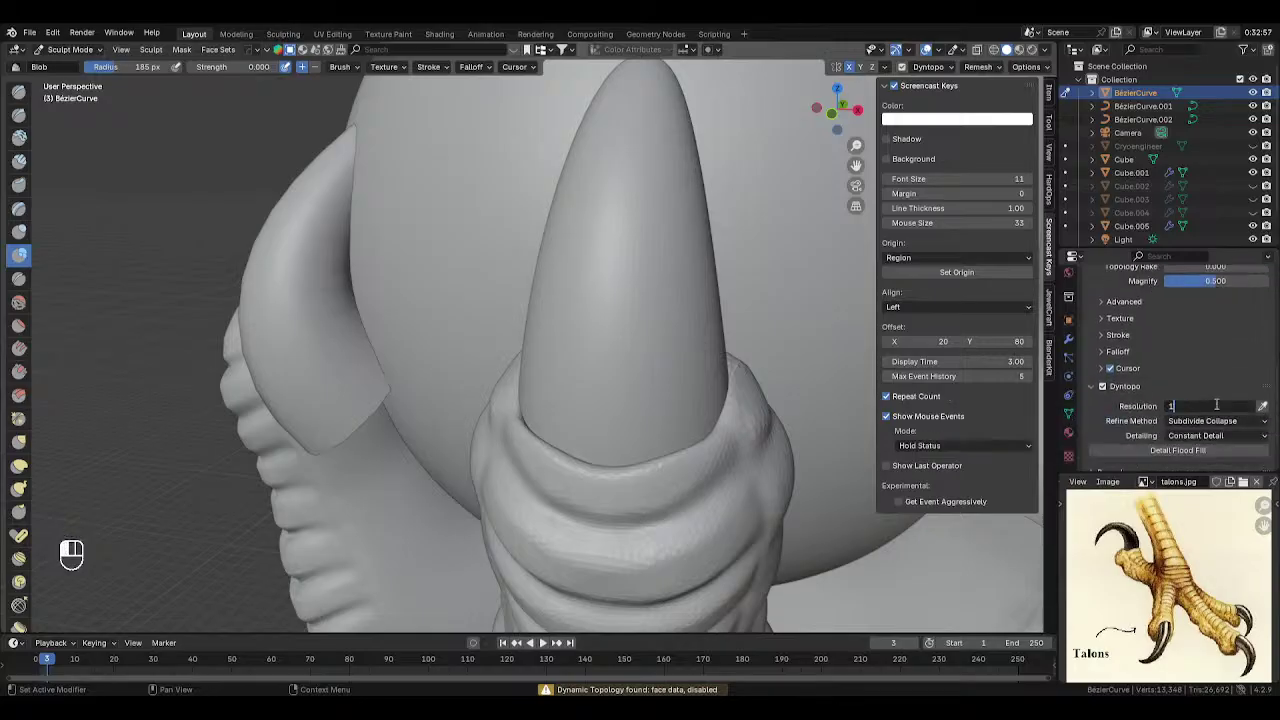
key(Return)
- Remesh the whole front claw with Blob brush strokes and turn Dyntopo off by leaving and re-entering Sculpt Mode
mouse_move(714, 268)
mouse_down()
mouse_move(626, 206)
mouse_move(640, 62)
mouse_move(605, 318)
mouse_move(710, 434)
mouse_up()
middle_drag(710, 434, 677, 175)
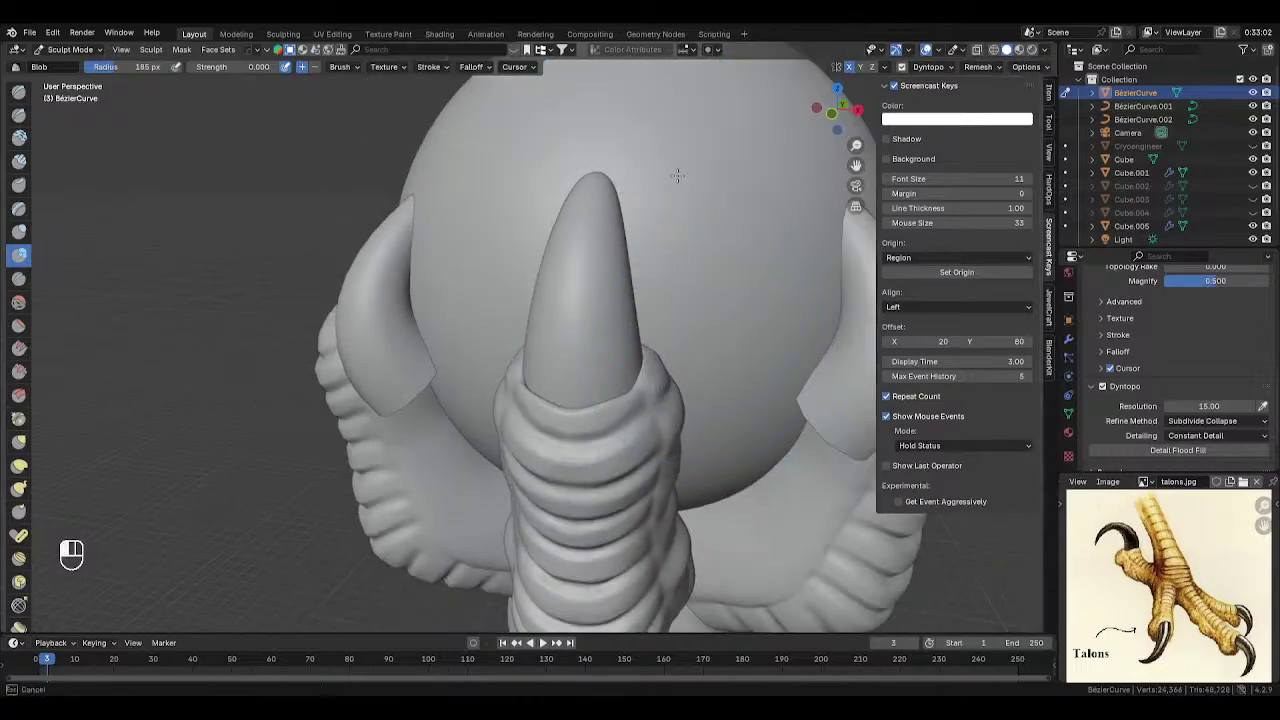
mouse_move(584, 185)
mouse_down()
mouse_move(571, 371)
mouse_move(532, 352)
mouse_up()
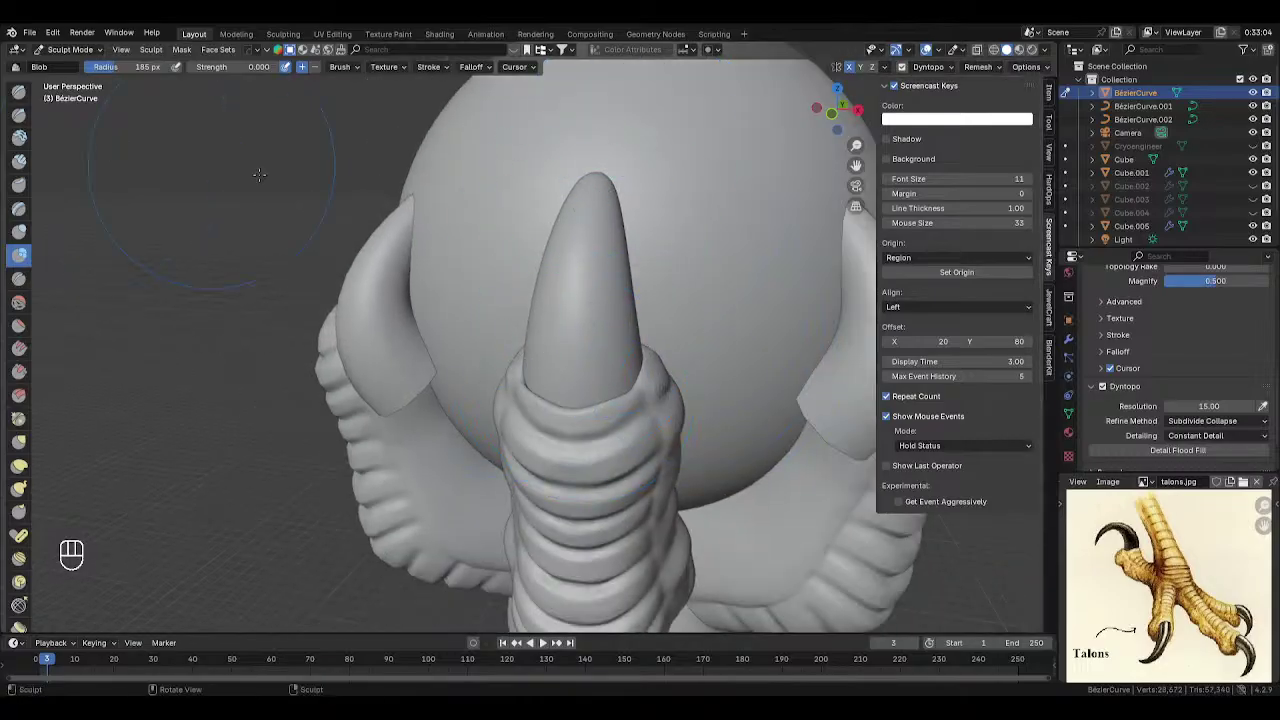
key(Tab)
key(Tab)
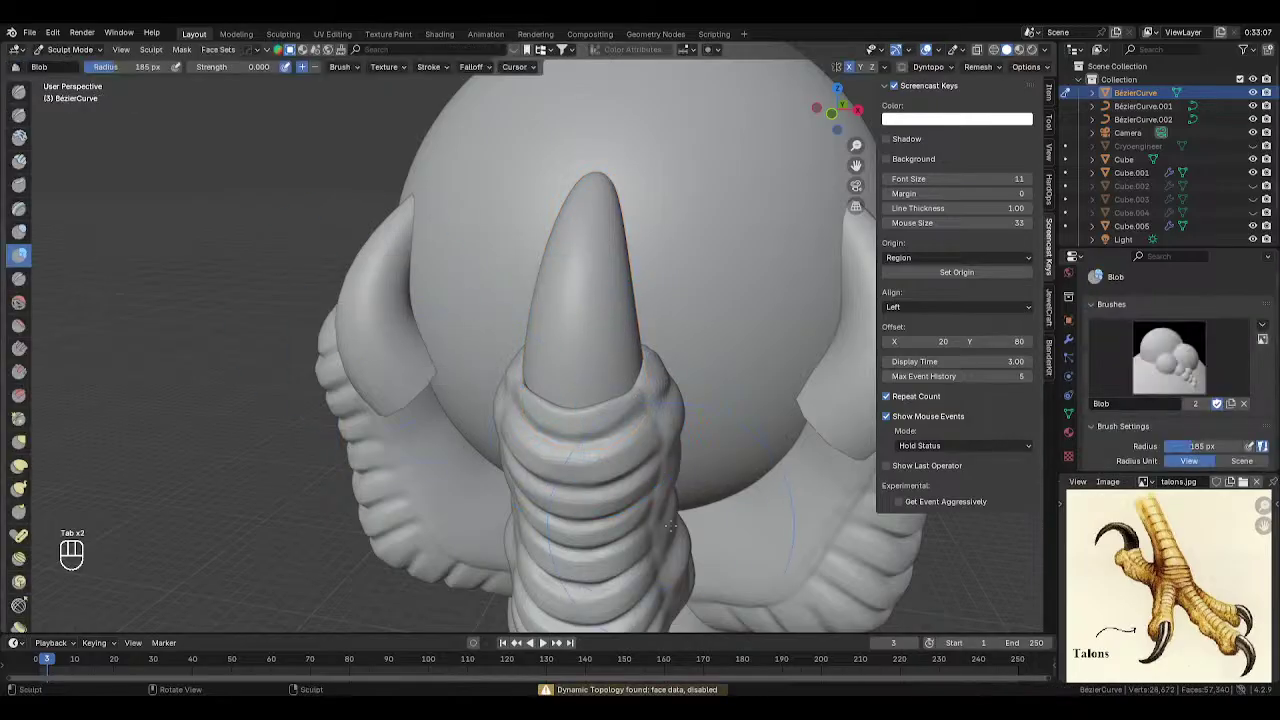
- Smooth the surface of the front claw using the Smooth brush with a 101 px radius
key(s)
scroll(1145, 420, down, 8)
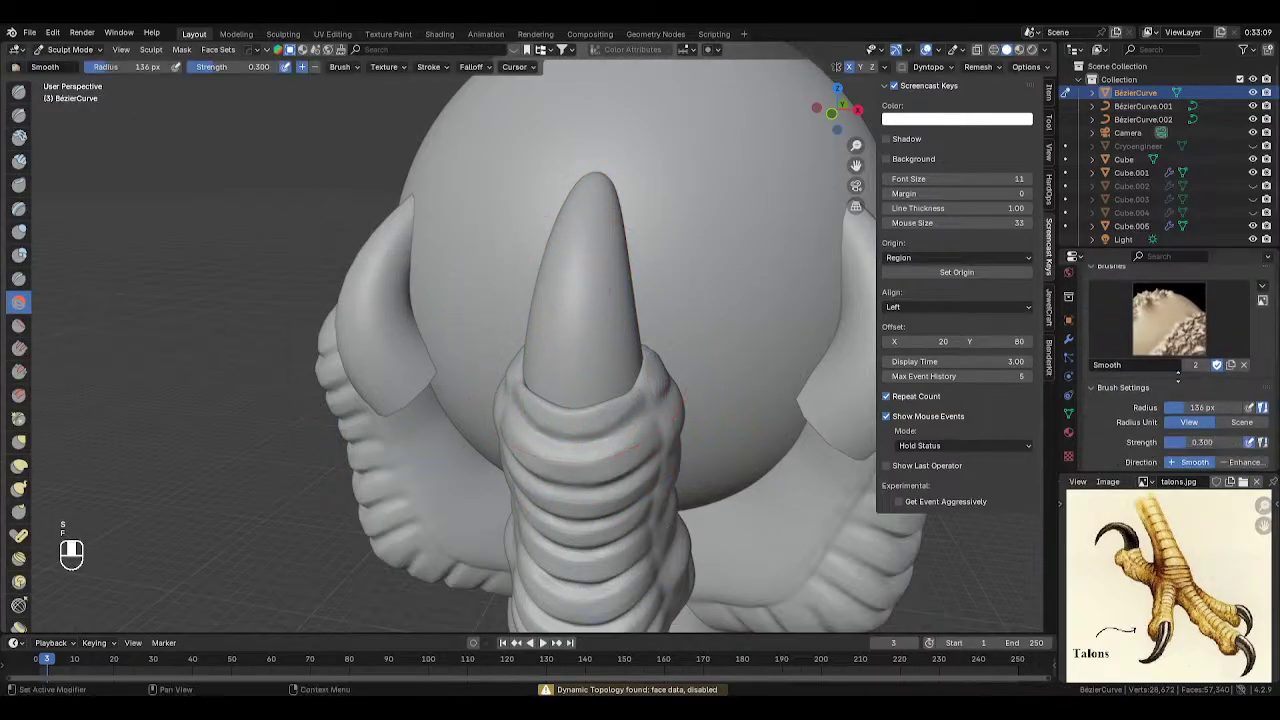
middle_drag(1111, 370, 1125, 471)
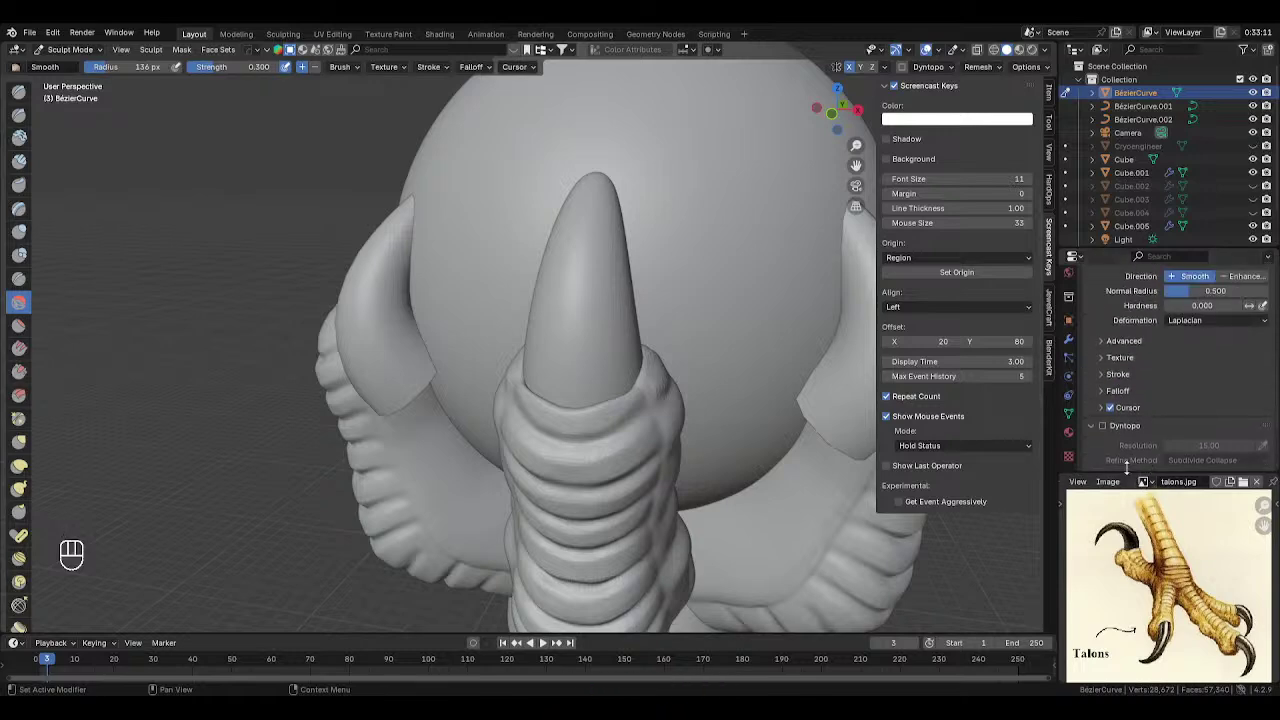
key(f)
click(650, 323)
mouse_move(580, 299)
middle_down()
mouse_move(570, 354)
mouse_move(603, 294)
middle_up()
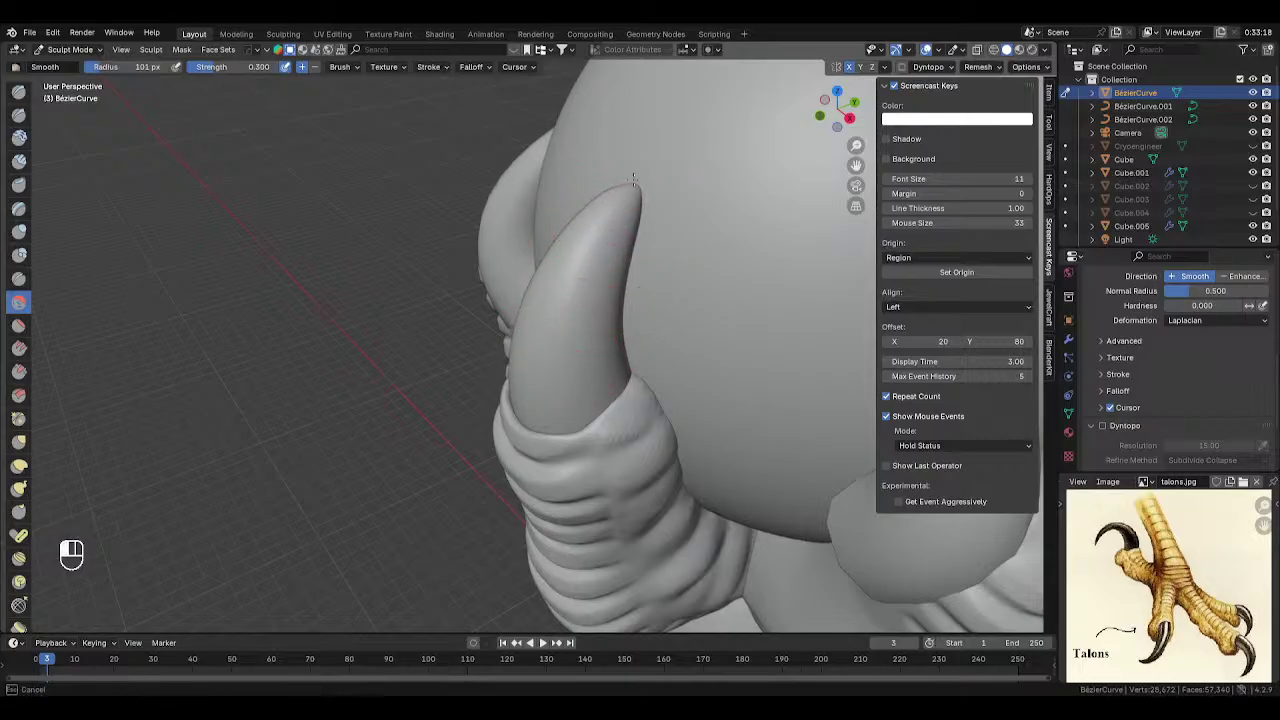
- From the front view, choose the Draw brush, set its direction to Subtract, and open its stroke settings
key(KP_1)
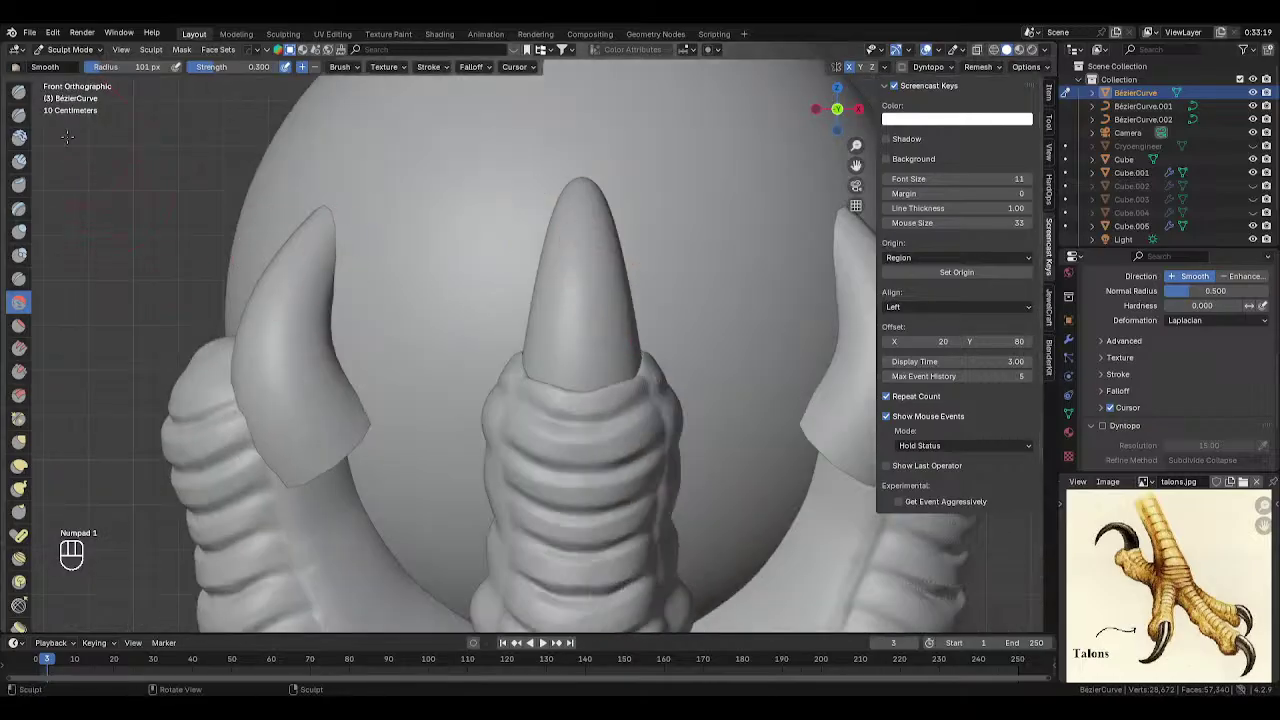
click(19, 91)
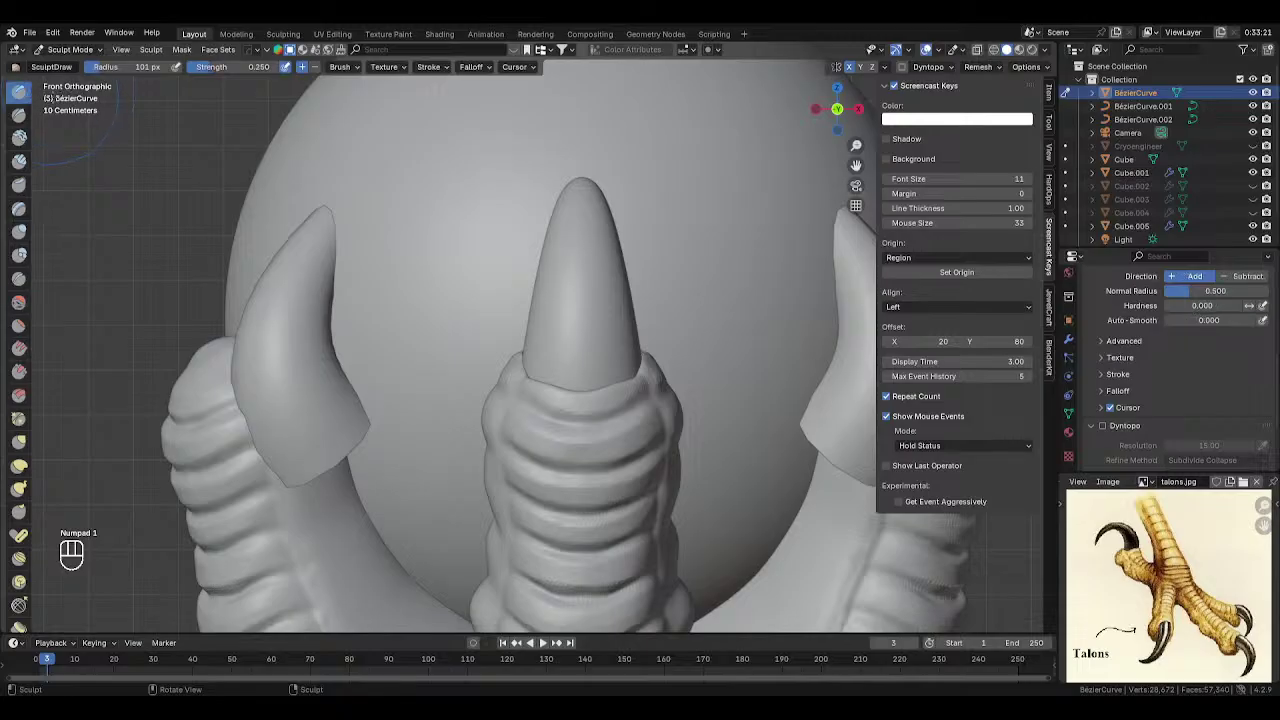
click(316, 66)
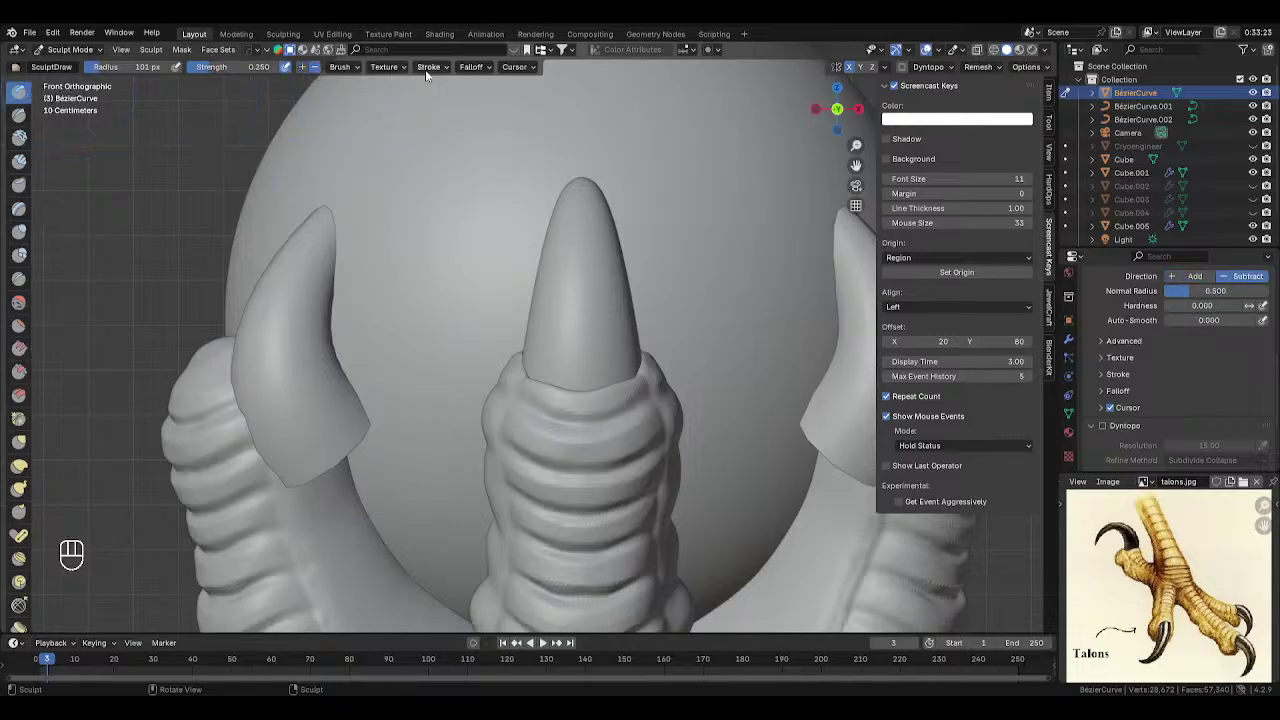
click(431, 67)
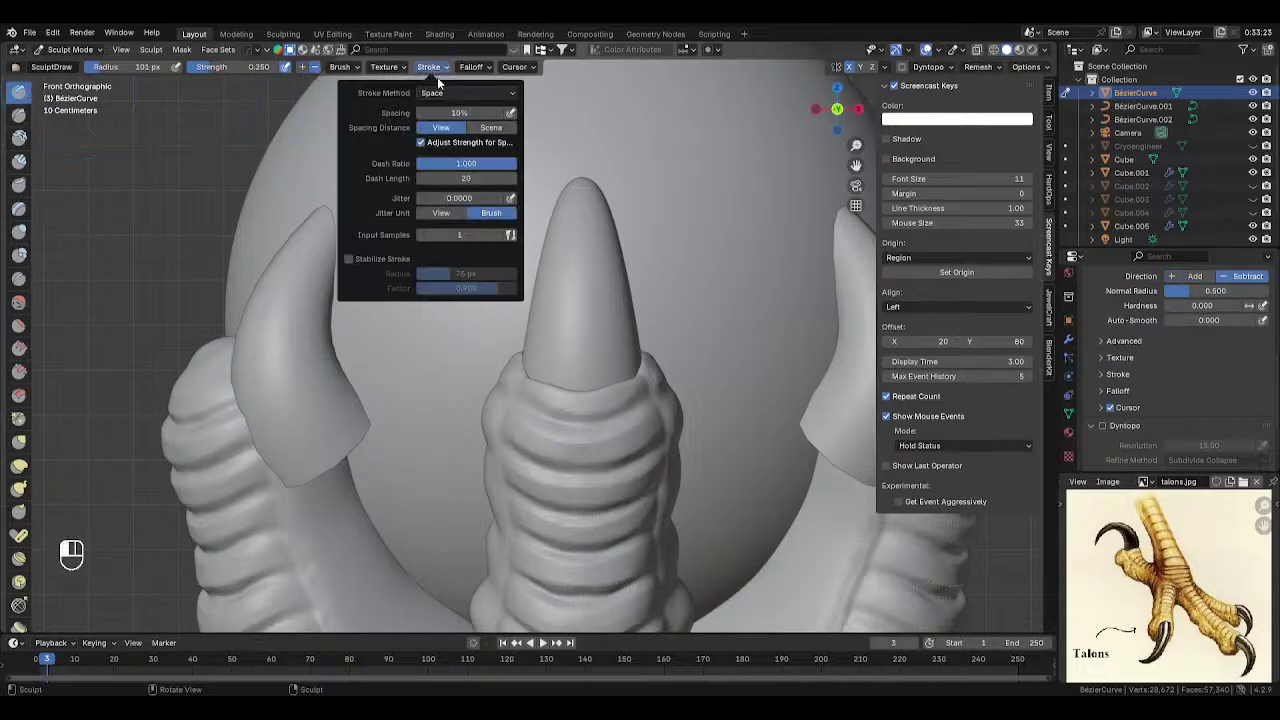
- Reduce the Draw brush radius to 18 px with the view turned to the side of the front claw
key(f)
click(571, 221)
mouse_move(537, 283)
middle_down()
mouse_move(571, 286)
mouse_move(551, 200)
mouse_move(575, 186)
middle_up()
key(f)
click(542, 192)
key(f)
click(541, 187)
key(f)
click(534, 187)
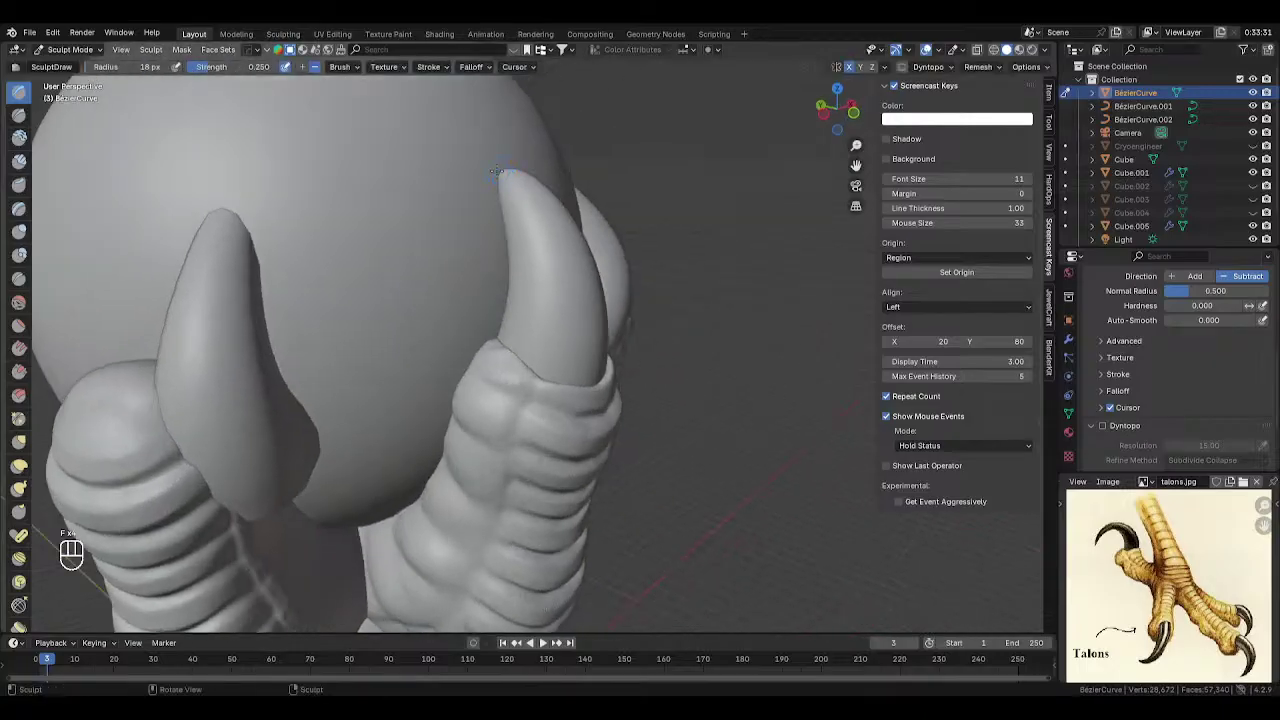
- Try carving a groove from the tip down the side of the front claw, and undo it
drag(497, 171, 525, 205)
drag(553, 422, 553, 422)
key(ctrl+z)
- Set the Draw brush strength to 0.5 and its radius to 8 px
drag(266, 70, 266, 70)
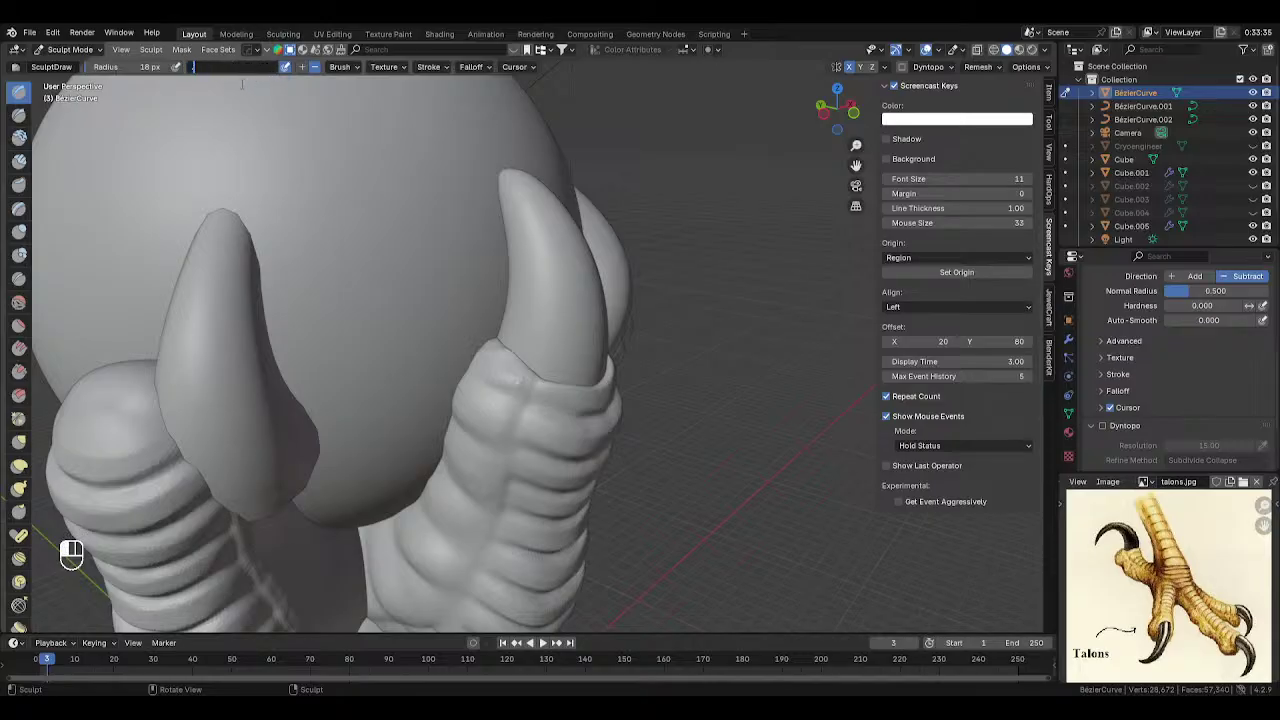
key(Return)
key(f)
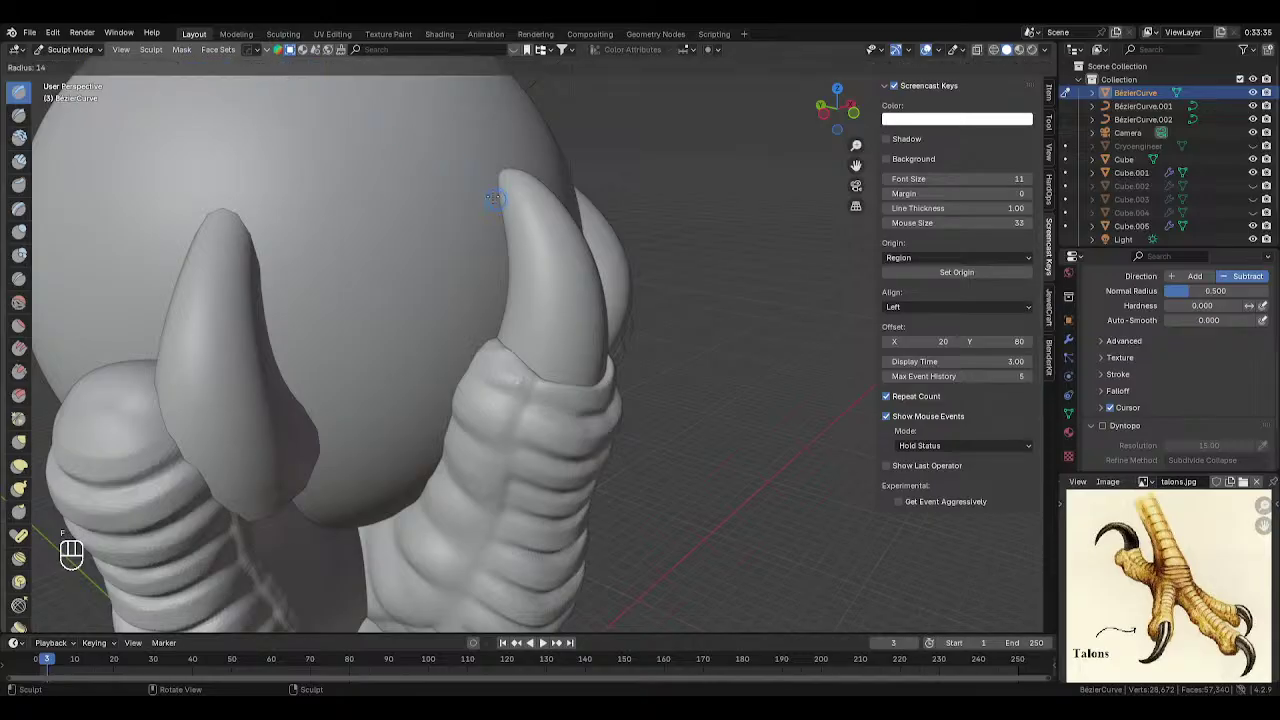
click(493, 193)
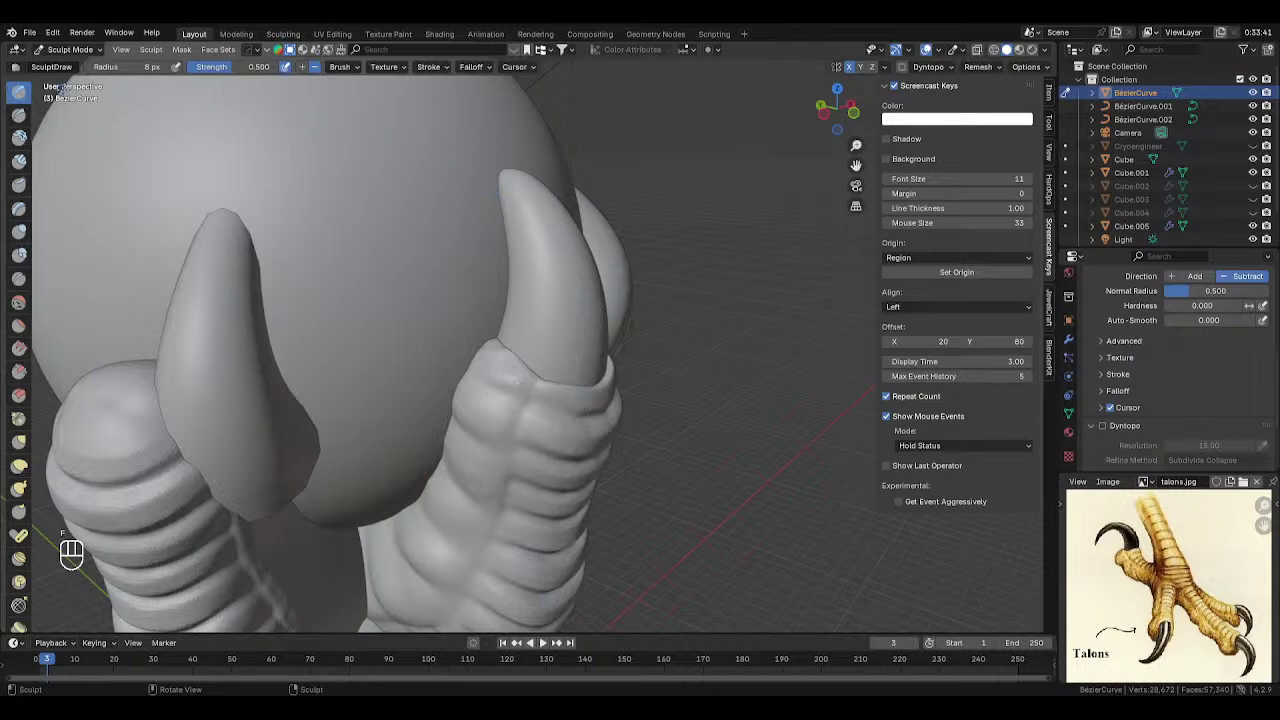
- Enable Stabilize Stroke and carve a groove from the tip down the side of the front claw to its base
click(438, 66)
middle_drag(526, 194, 473, 194)
drag(466, 173, 509, 221)
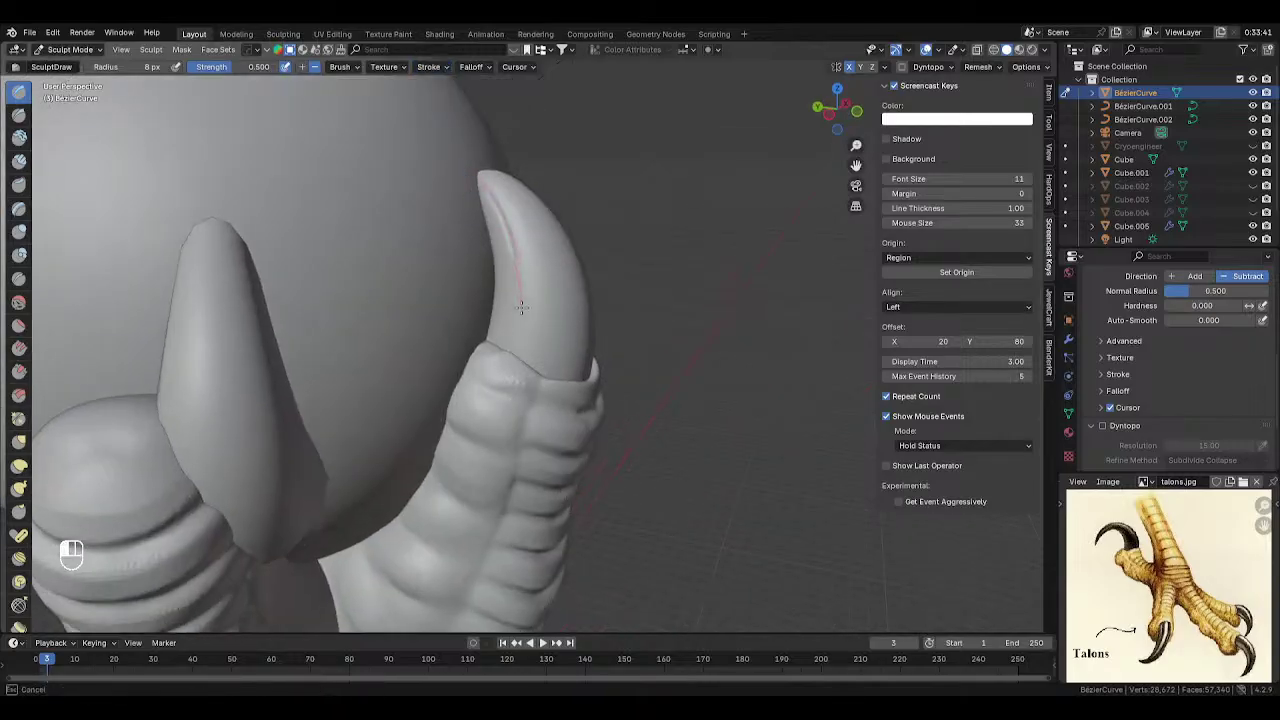
drag(497, 400, 494, 390)
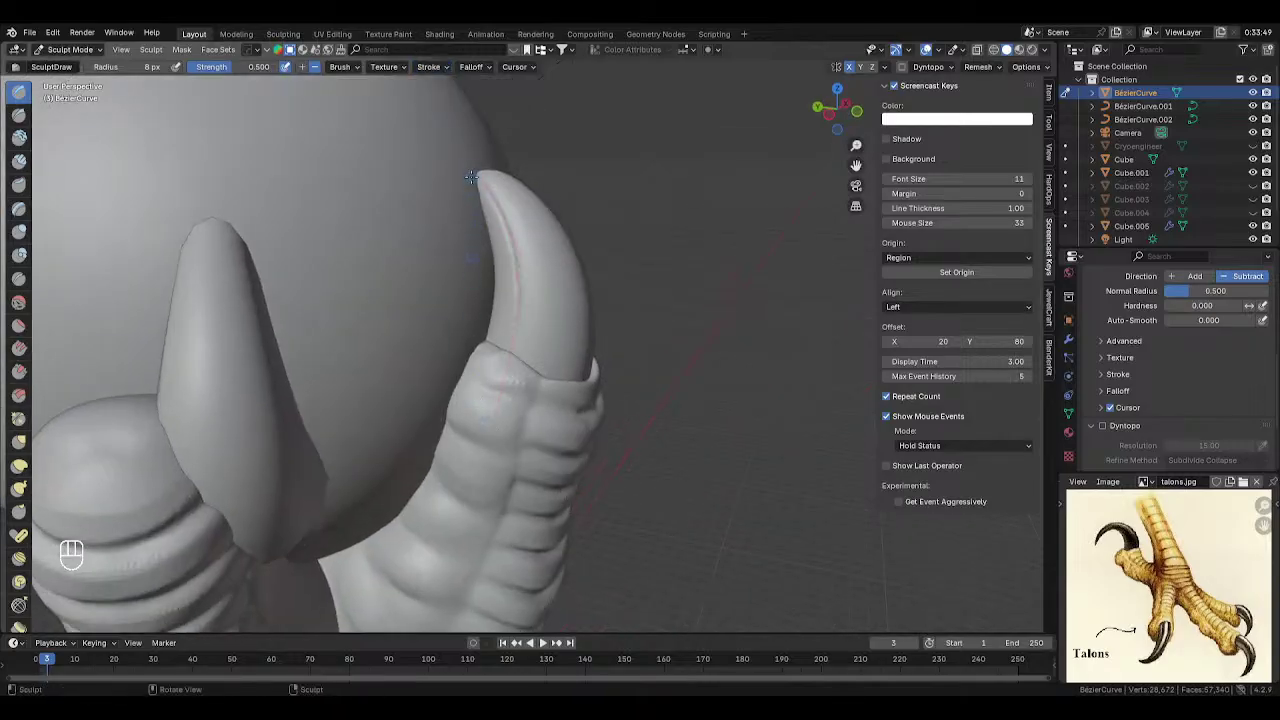
- Raise the Draw brush strength to 0.75 and undo the groove on the front claw
click(248, 66)
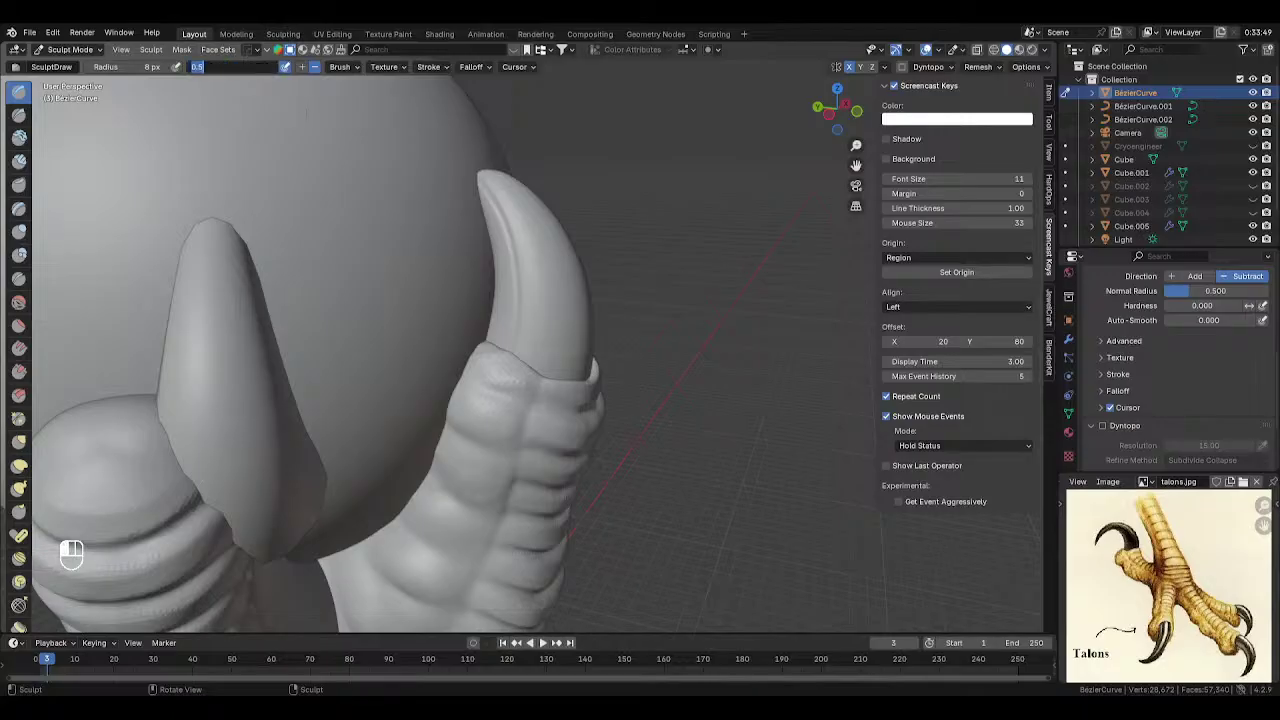
text(.75)
key(Return)
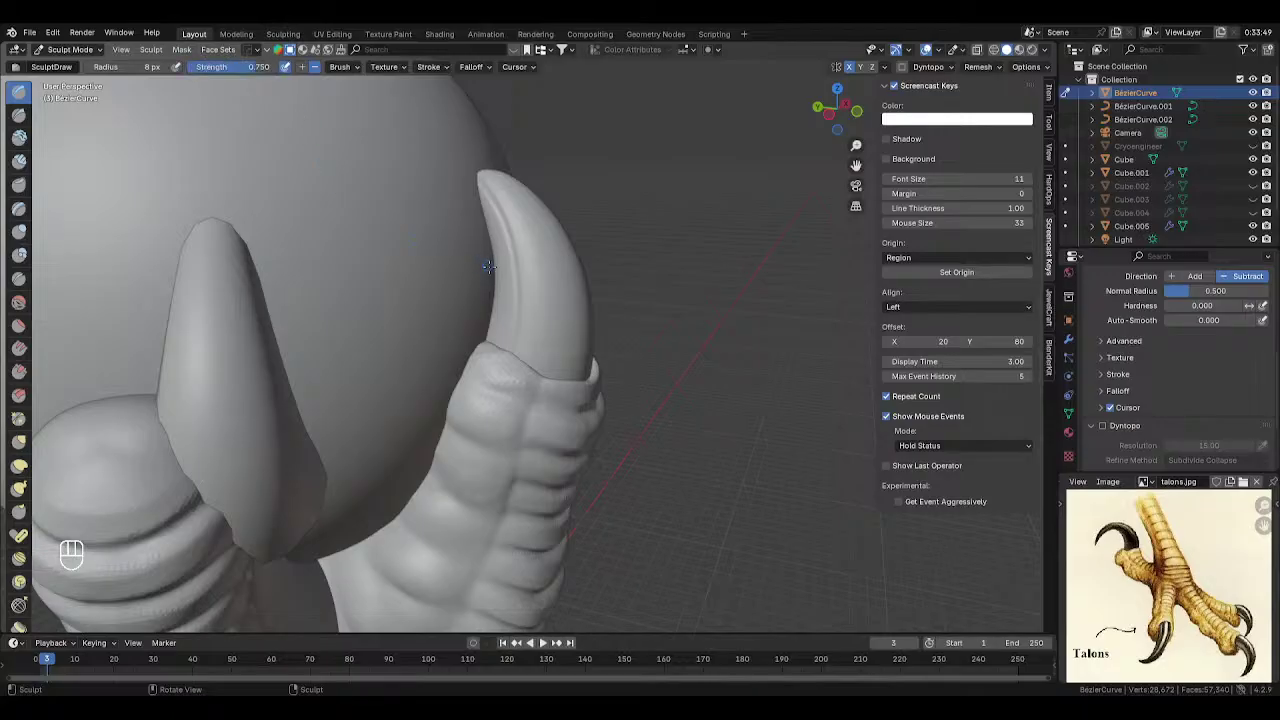
key(ctrl+z)
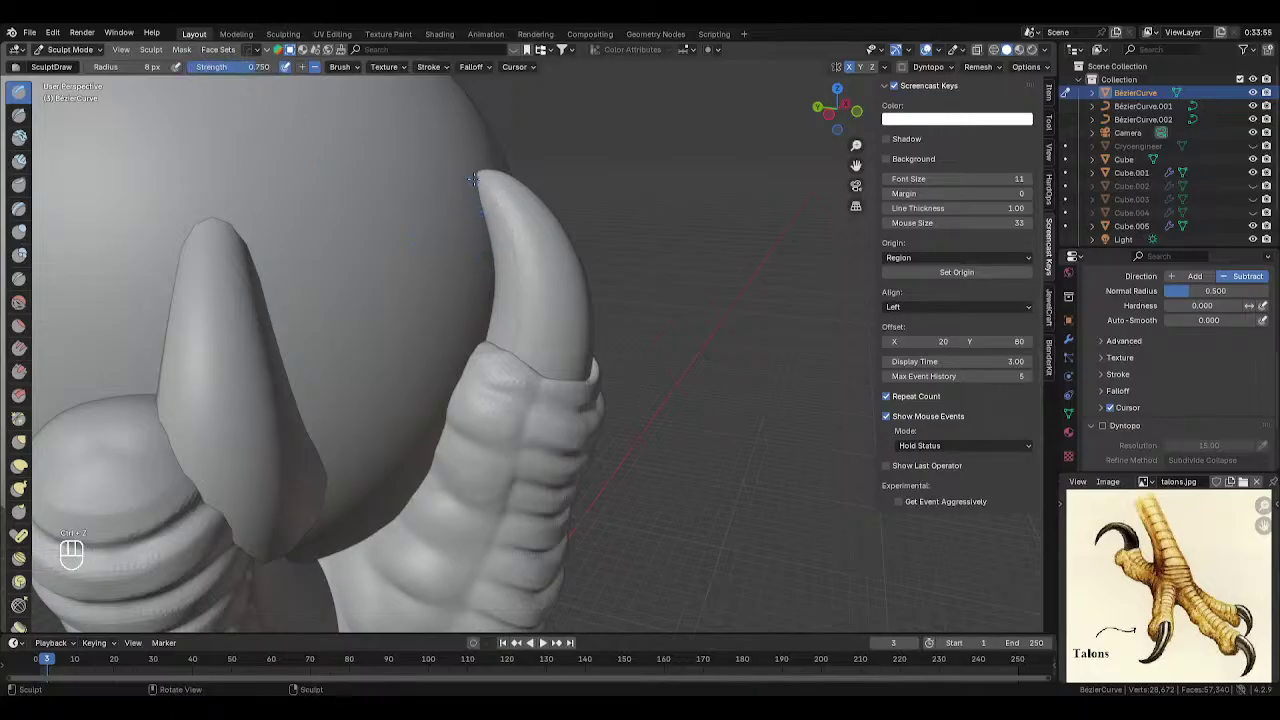
- Carve the side groove again from the front claw's tip down to its base at the higher strength
drag(473, 180, 492, 207)
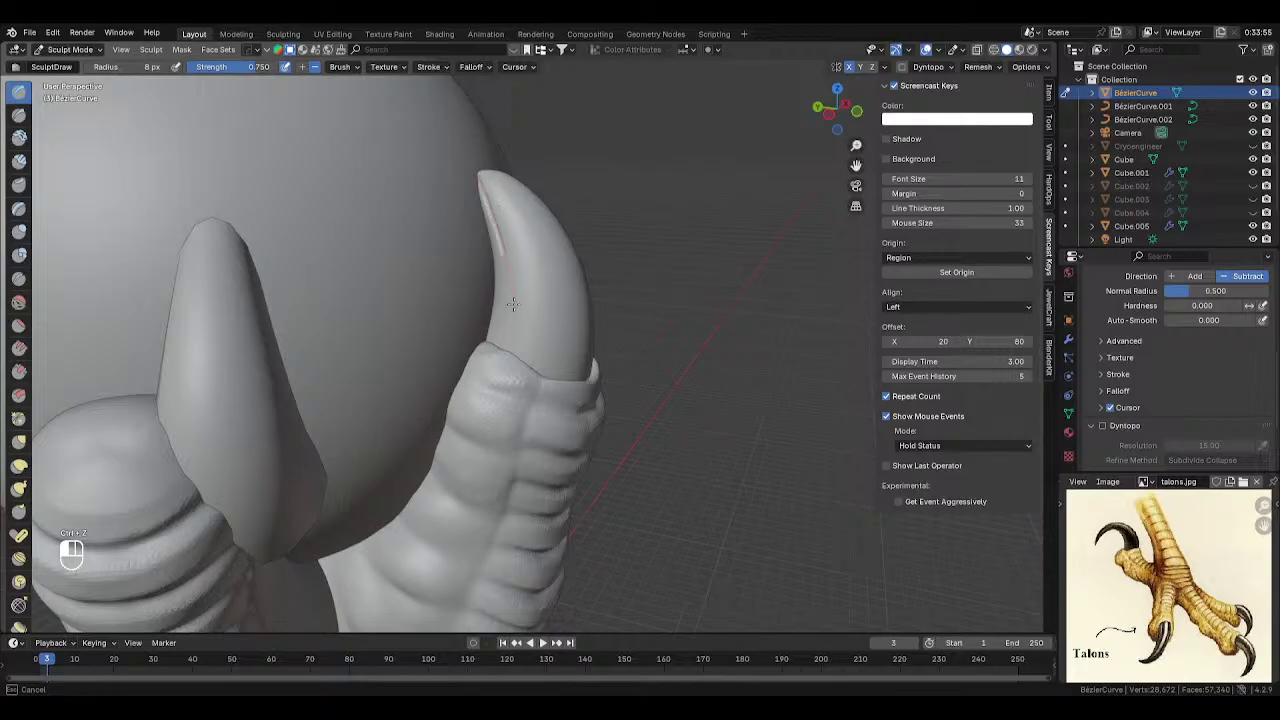
drag(502, 428, 505, 430)
middle_drag(505, 430, 525, 155)
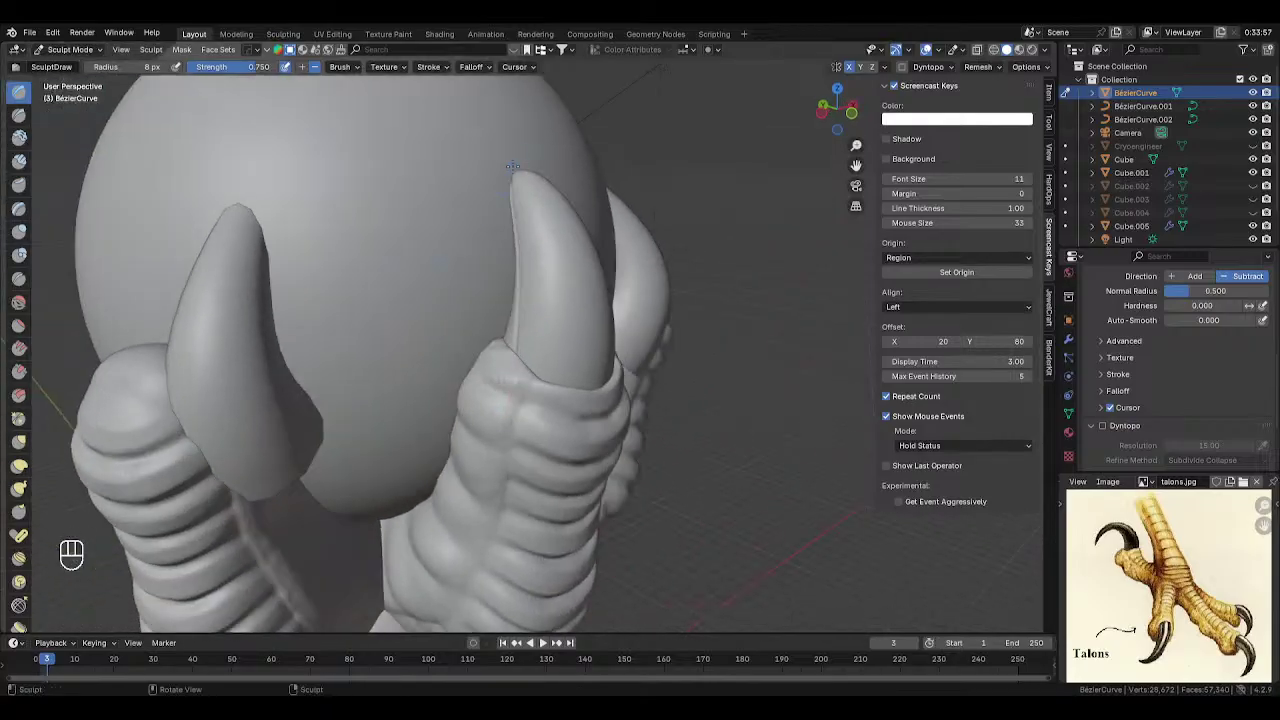
- Carve another groove from the tip of the front claw down its side to the base
drag(512, 167, 551, 226)
drag(553, 440, 553, 442)
middle_drag(553, 442, 480, 378)
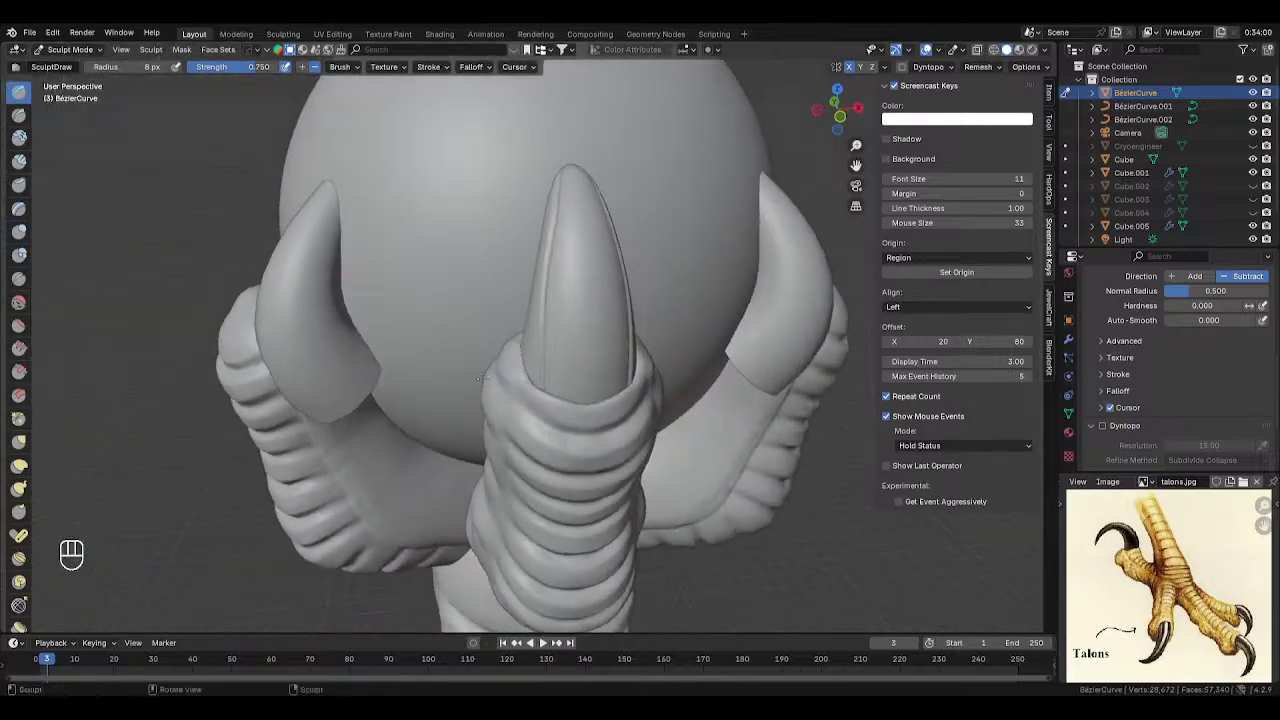
- Try carving grooves down the middle and side of the front claw, and undo those strokes
drag(566, 155, 575, 197)
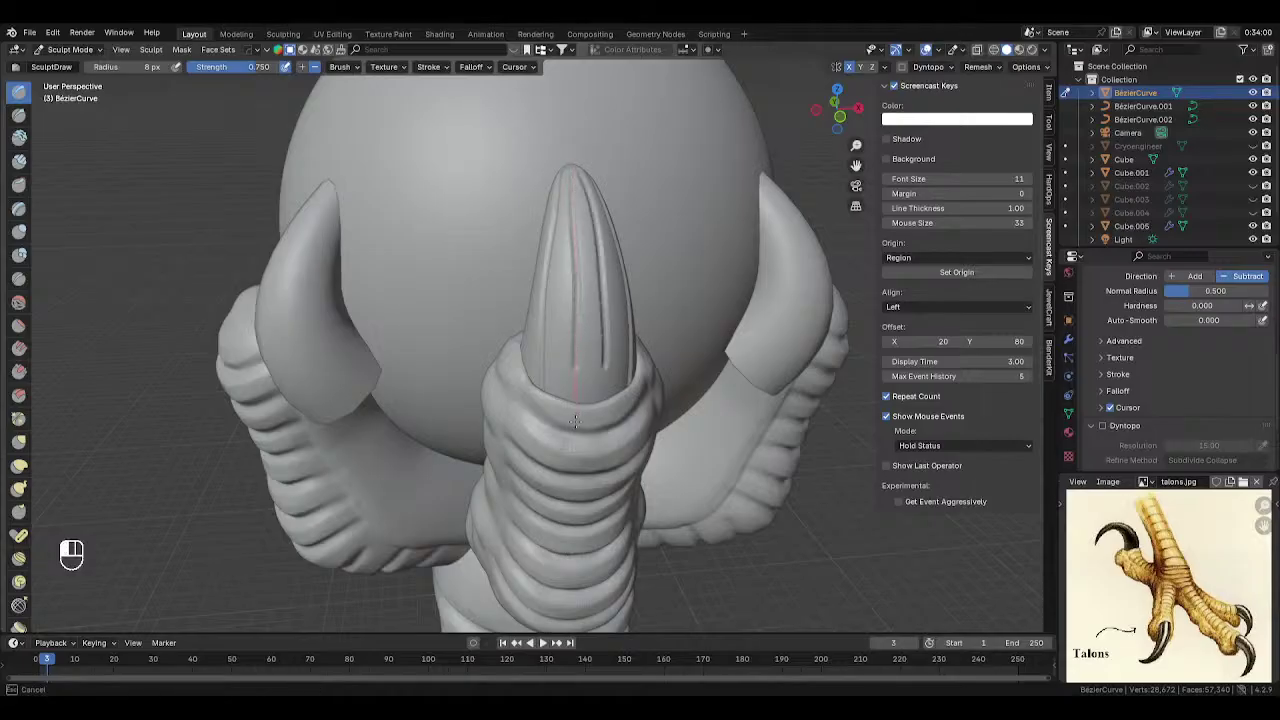
drag(575, 420, 576, 418)
middle_drag(576, 418, 623, 312)
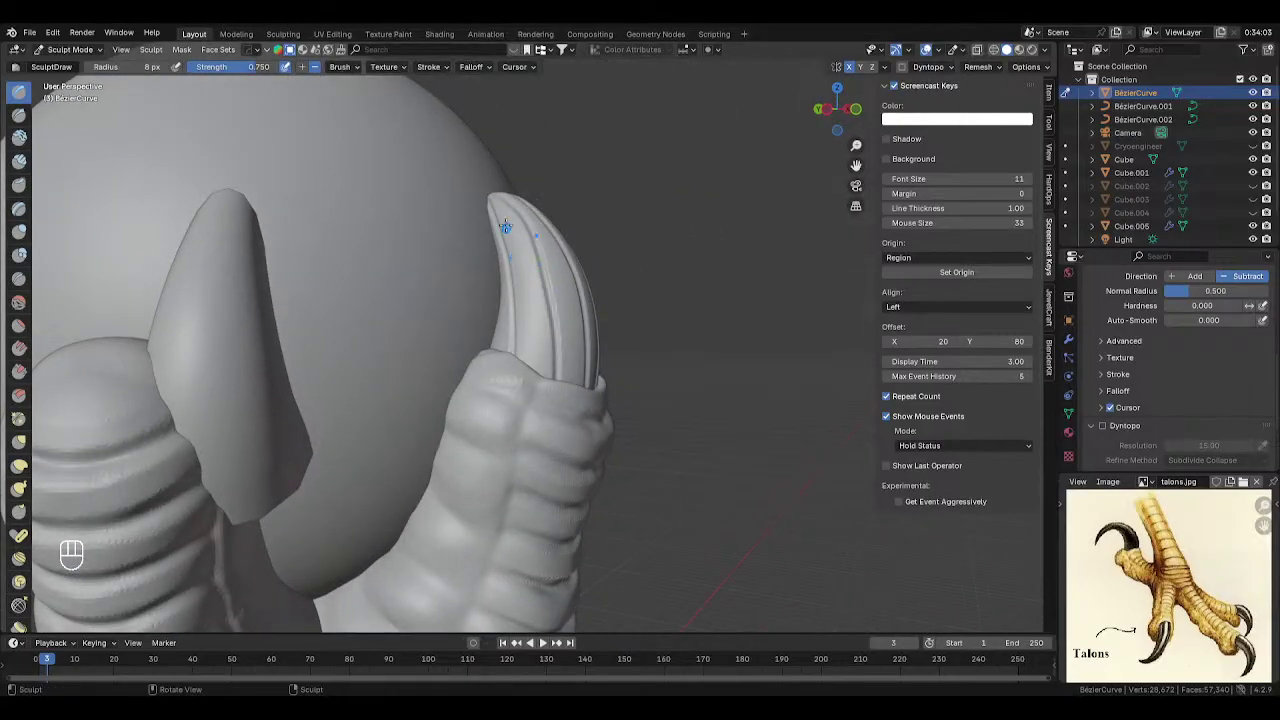
drag(498, 210, 524, 262)
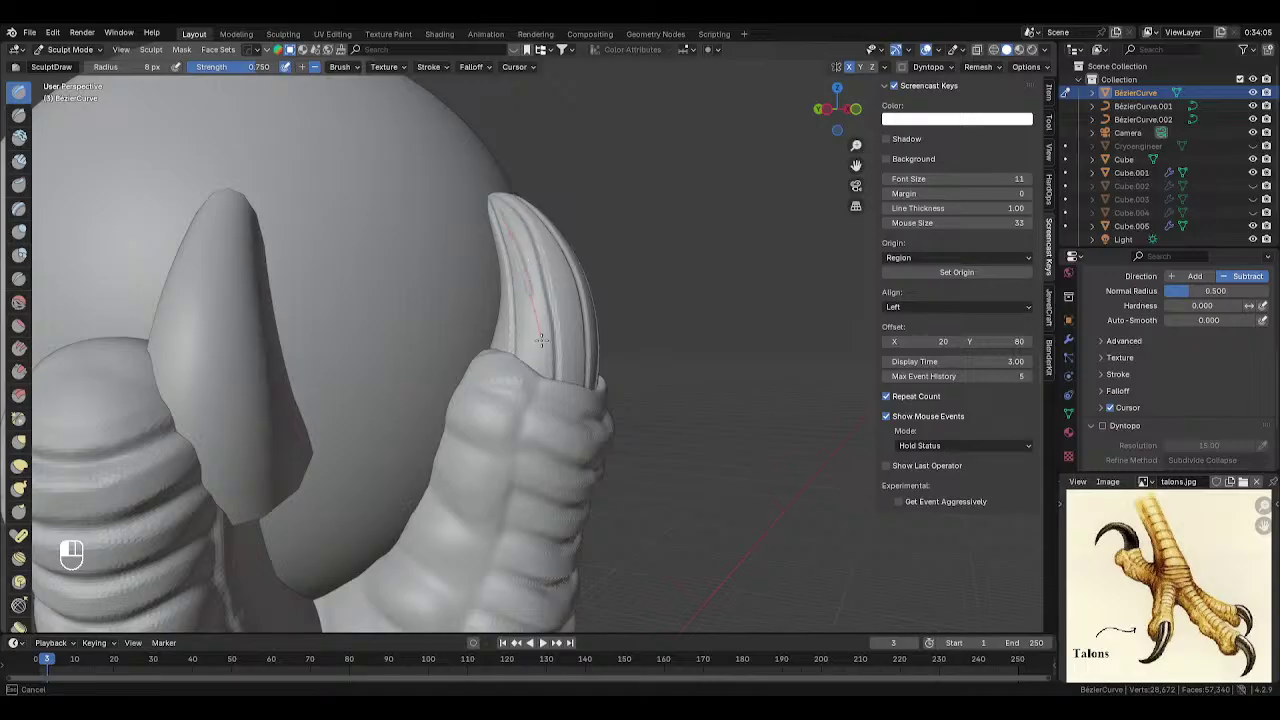
drag(540, 410, 540, 410)
middle_drag(527, 289, 600, 182)
key(ctrl+z)
key(ctrl+z)
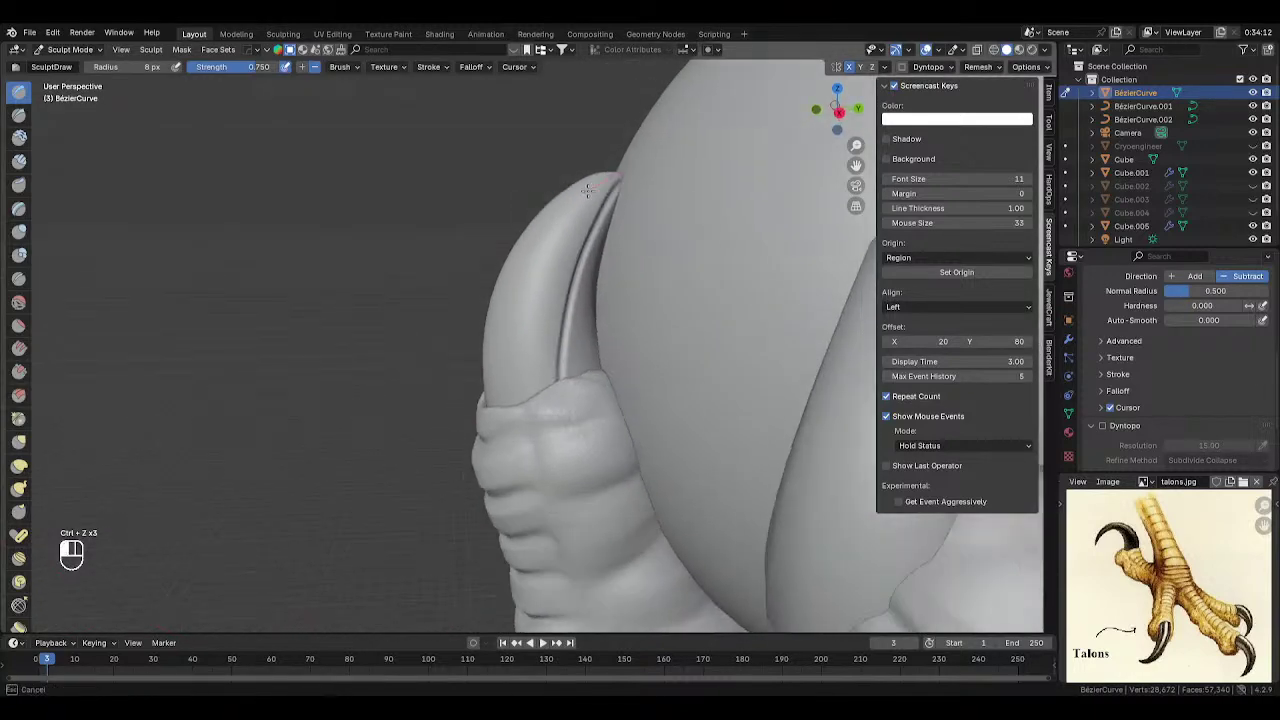
- Try a groove from the tip down the outer face of the front claw and undo it
middle_drag(508, 371, 617, 203)
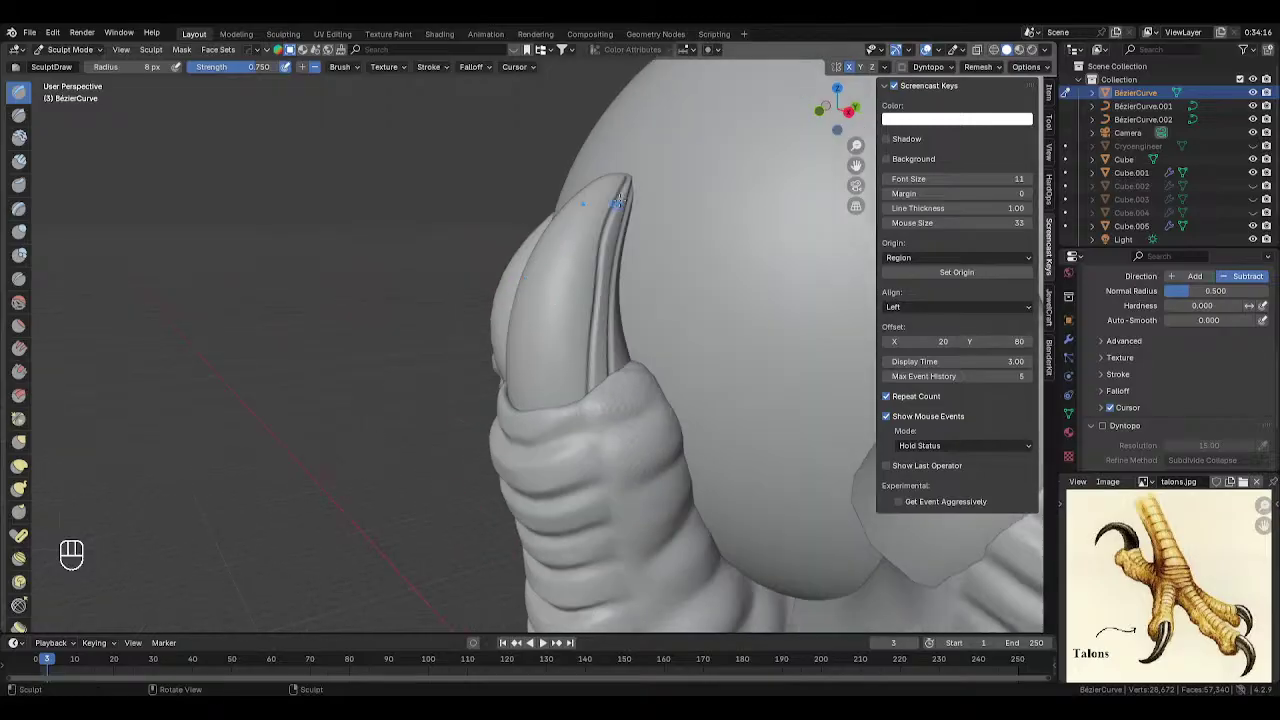
drag(613, 179, 559, 239)
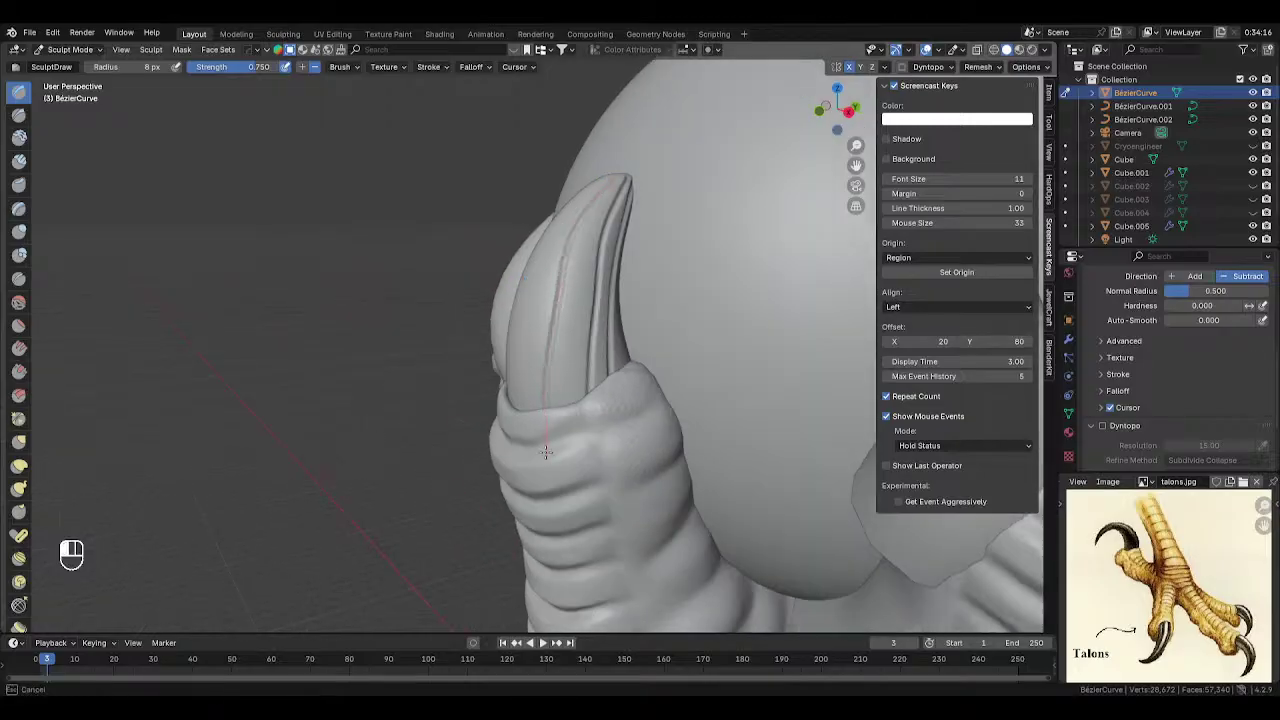
key(ctrl+z)
- Carve a curved groove from the front claw's tip along its outer side to the base
middle_drag(634, 180, 624, 235)
drag(641, 236, 616, 245)
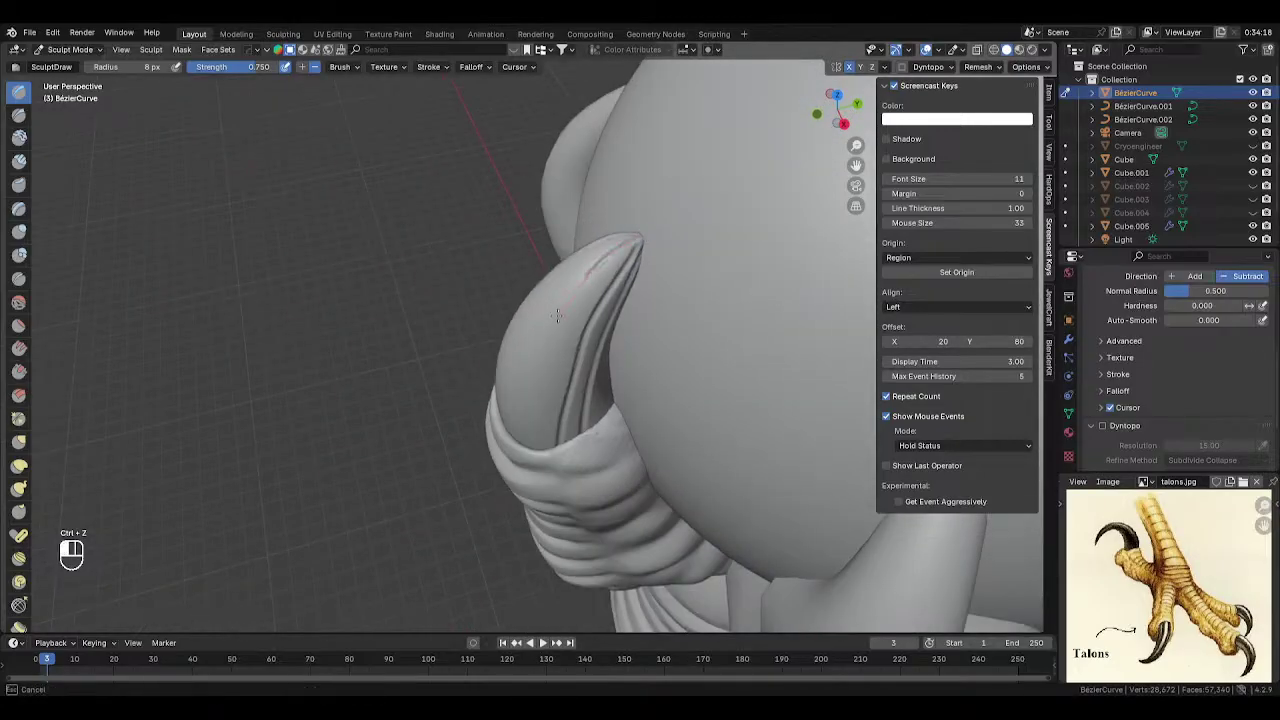
drag(509, 500, 512, 494)
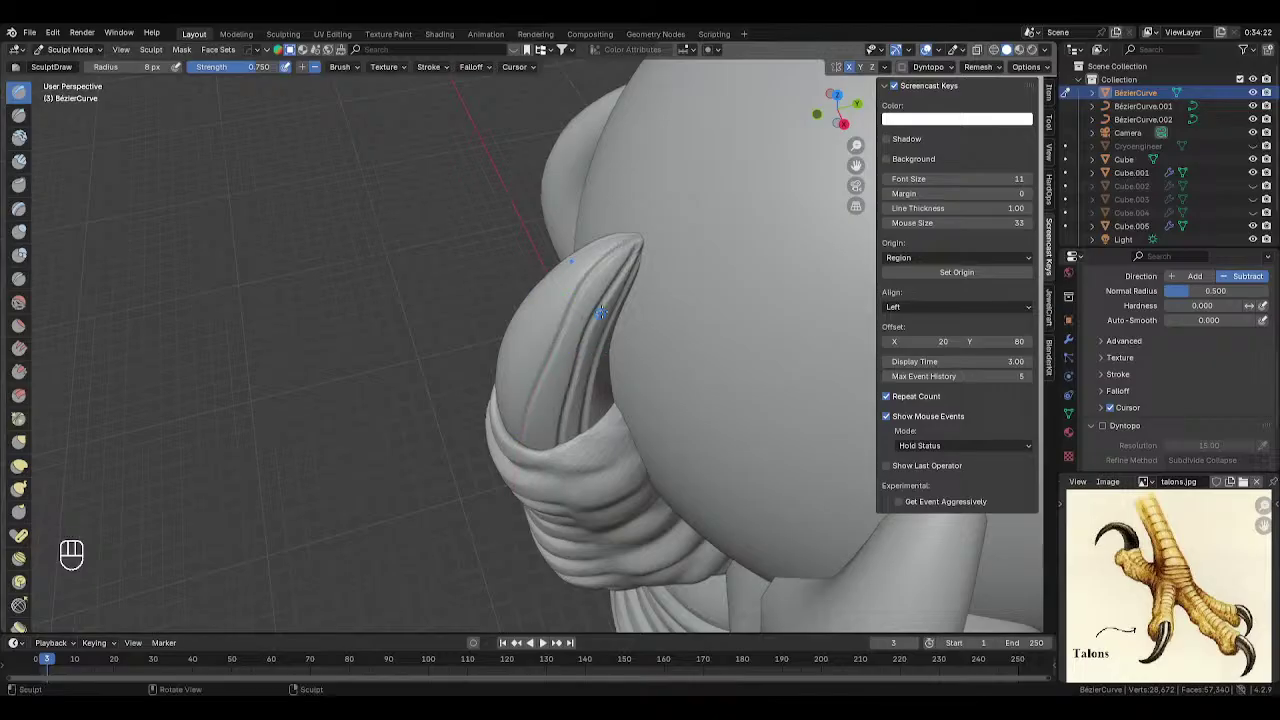
- Try several grooves starting below the tip on the front claw's outer face, undoing each stroke
middle_drag(597, 311, 590, 230)
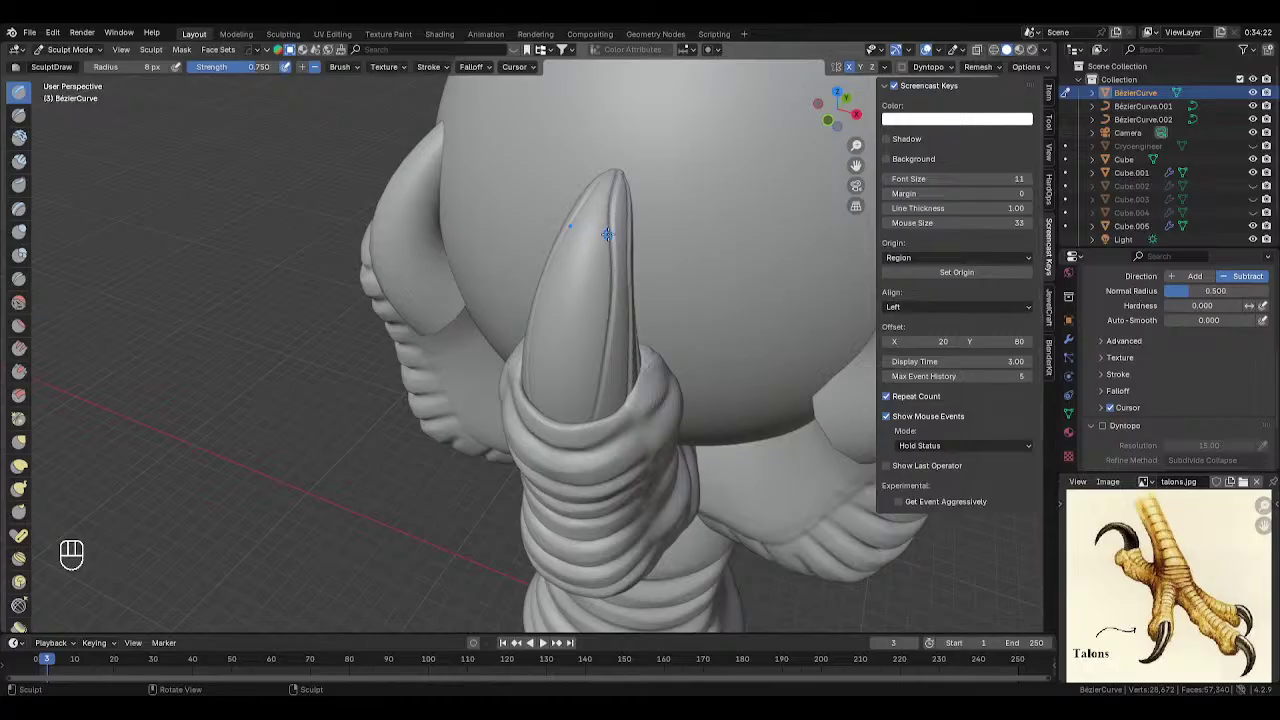
drag(607, 234, 594, 277)
drag(551, 487, 551, 487)
key(ctrl+z)
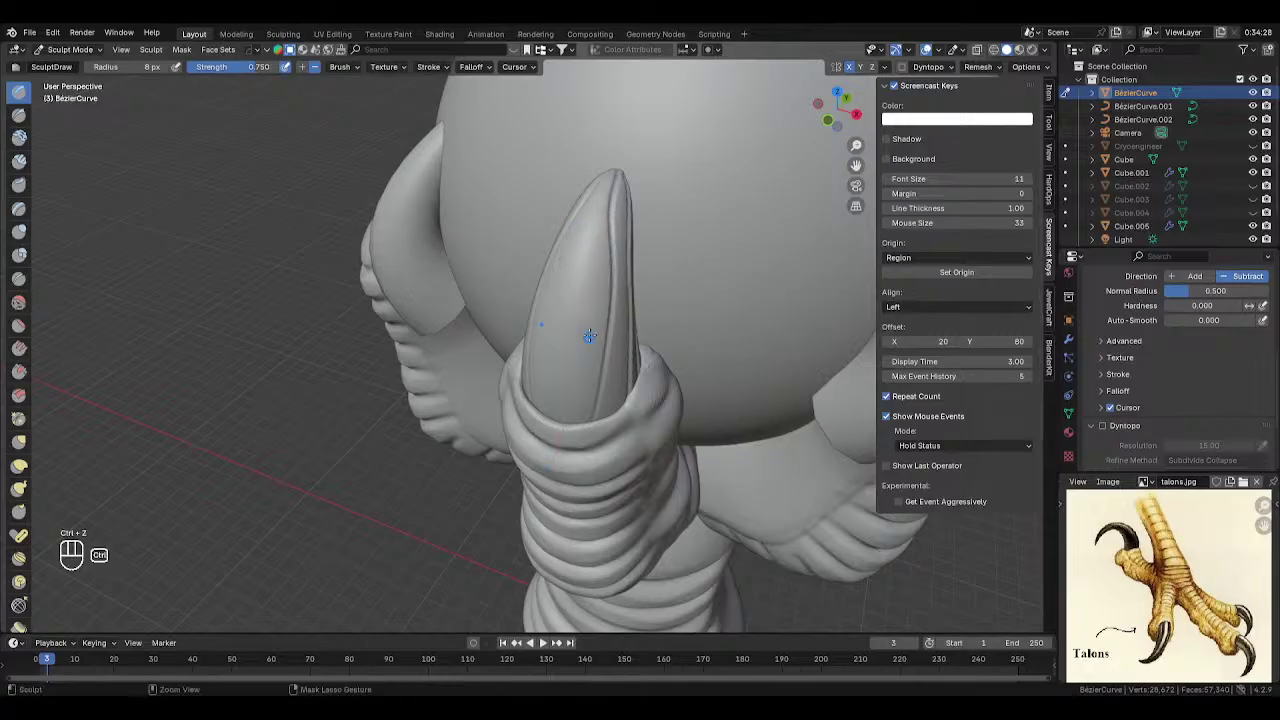
drag(601, 242, 598, 252)
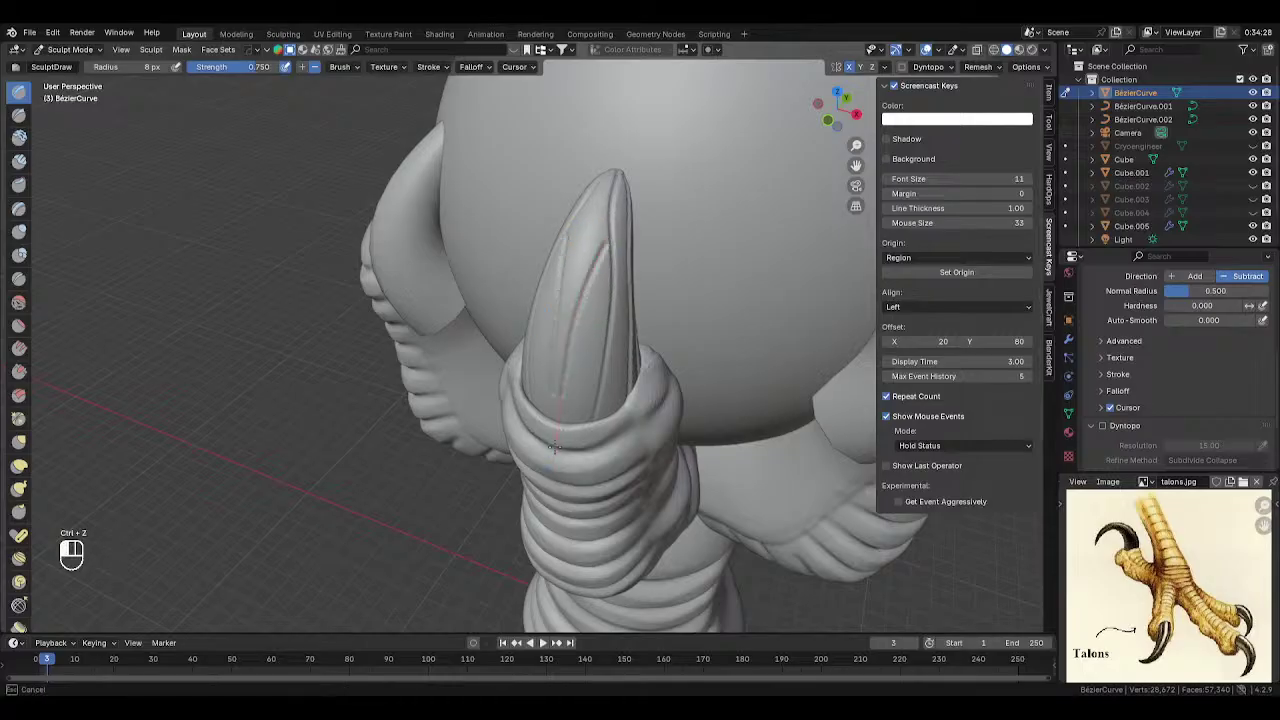
drag(553, 447, 553, 447)
key(ctrl+z)
drag(605, 244, 580, 315)
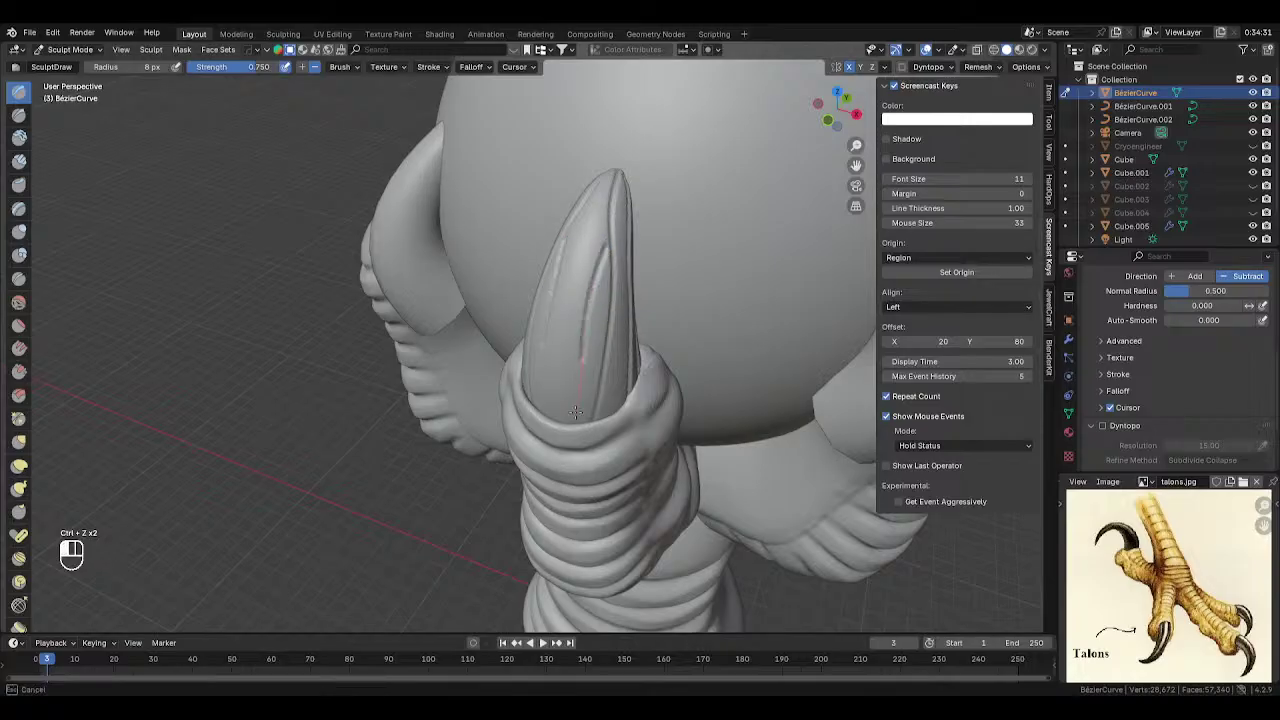
drag(576, 412, 576, 412)
key(ctrl+z)
- Carve two grooves that branch off below the tip and run down the front claw's outer face to the base
drag(605, 251, 605, 253)
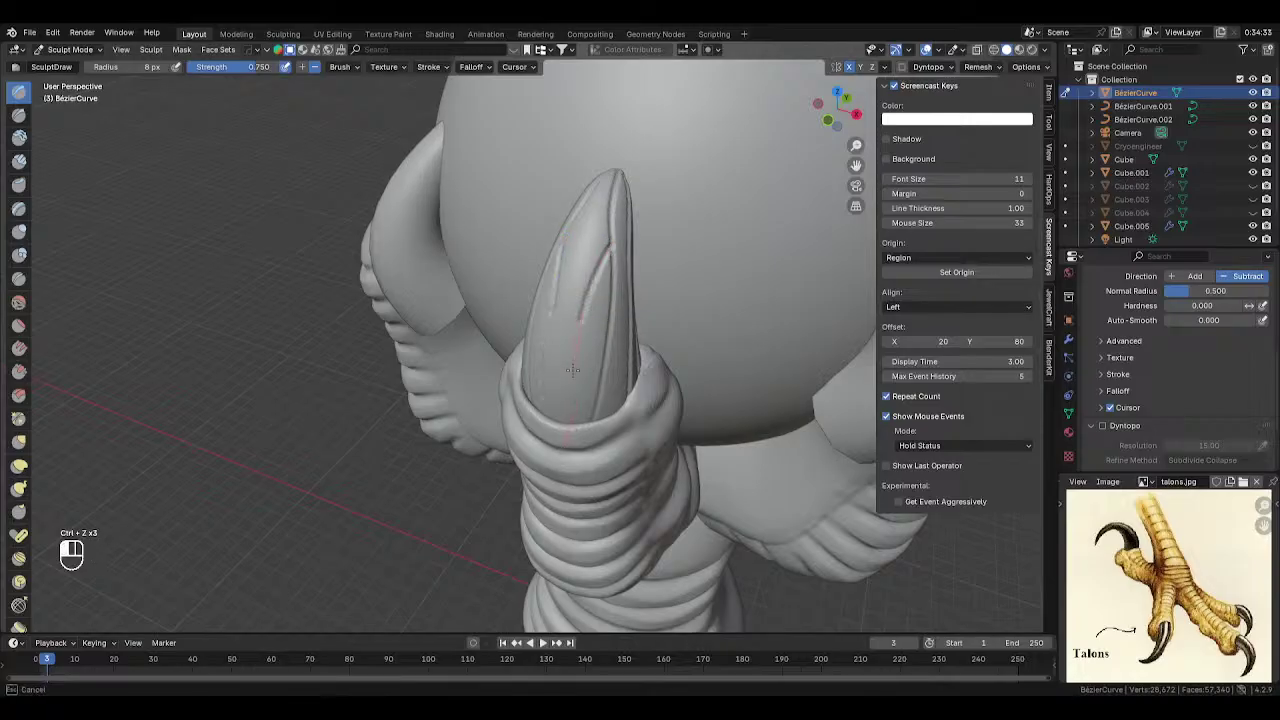
drag(568, 446, 545, 430)
middle_drag(545, 430, 497, 342)
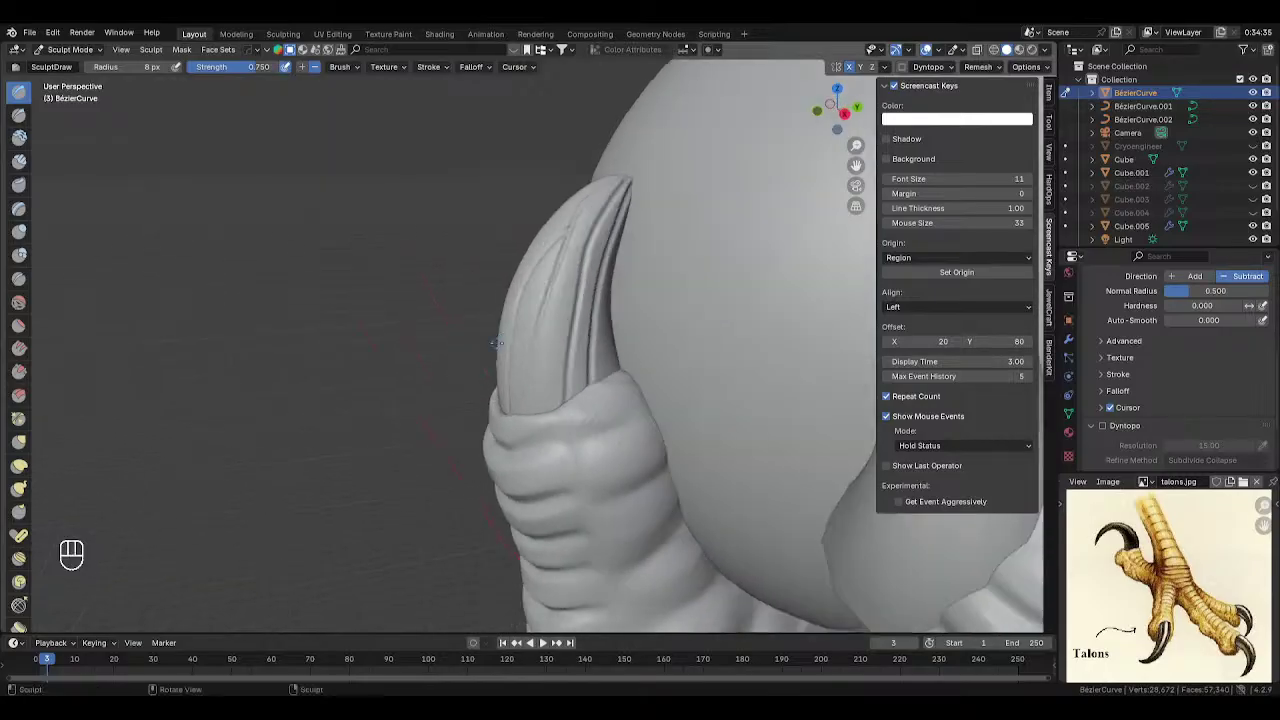
drag(582, 258, 578, 262)
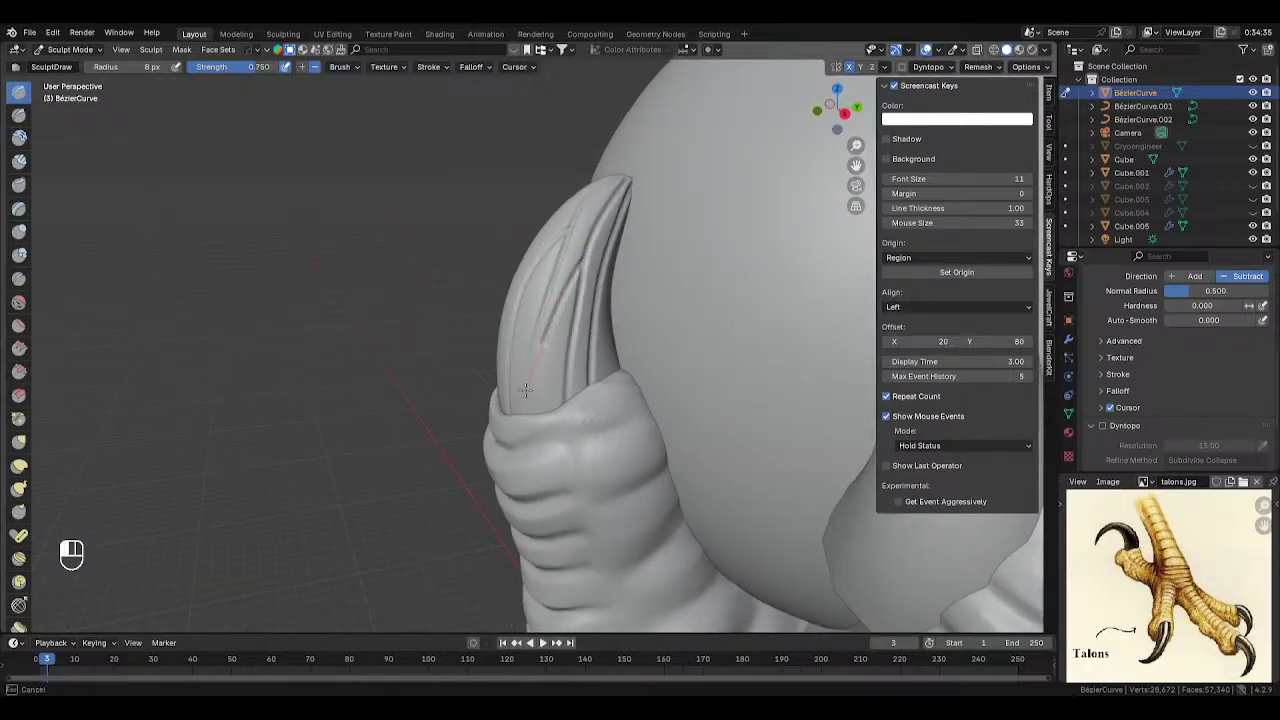
drag(516, 476, 516, 474)
- Carve a groove along the inner side of the front claw, close to the orb
middle_drag(516, 474, 627, 327)
shift+middle_drag(497, 265, 516, 322)
drag(501, 290, 511, 344)
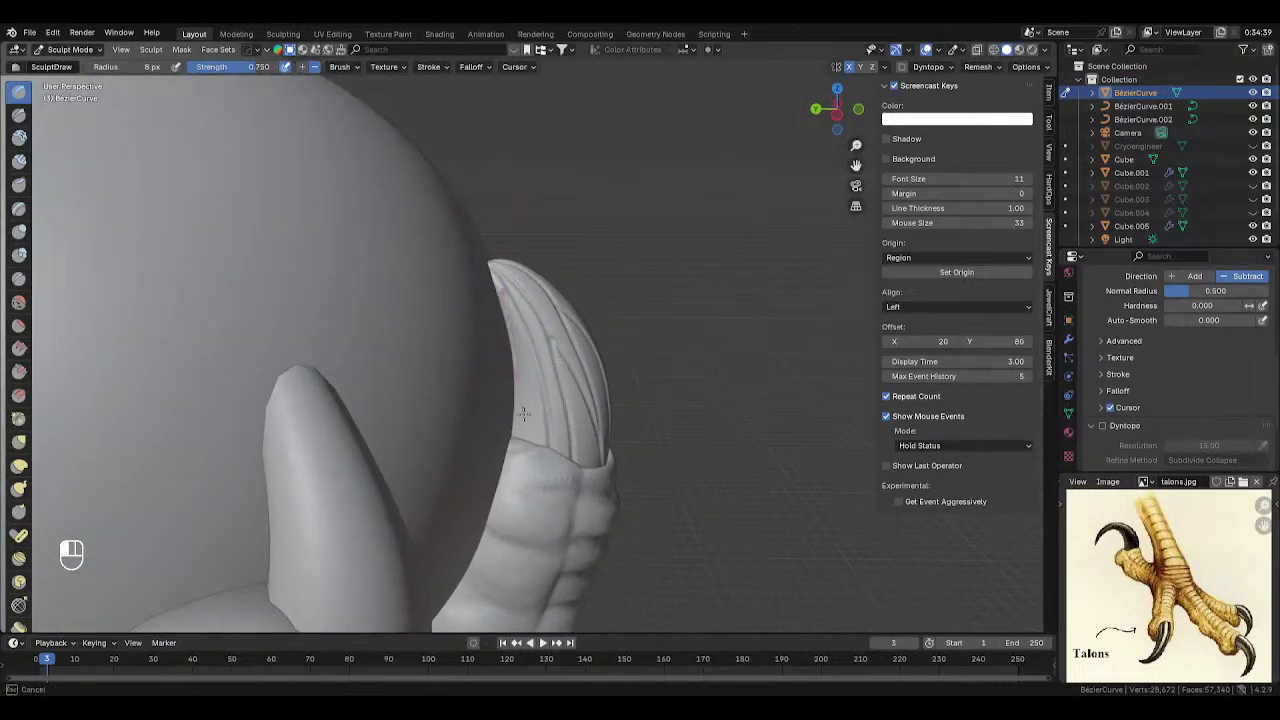
- Try slanted grooves crossing the upper front of the claw near its tip, and undo them
middle_drag(484, 372, 550, 336)
drag(557, 352, 557, 352)
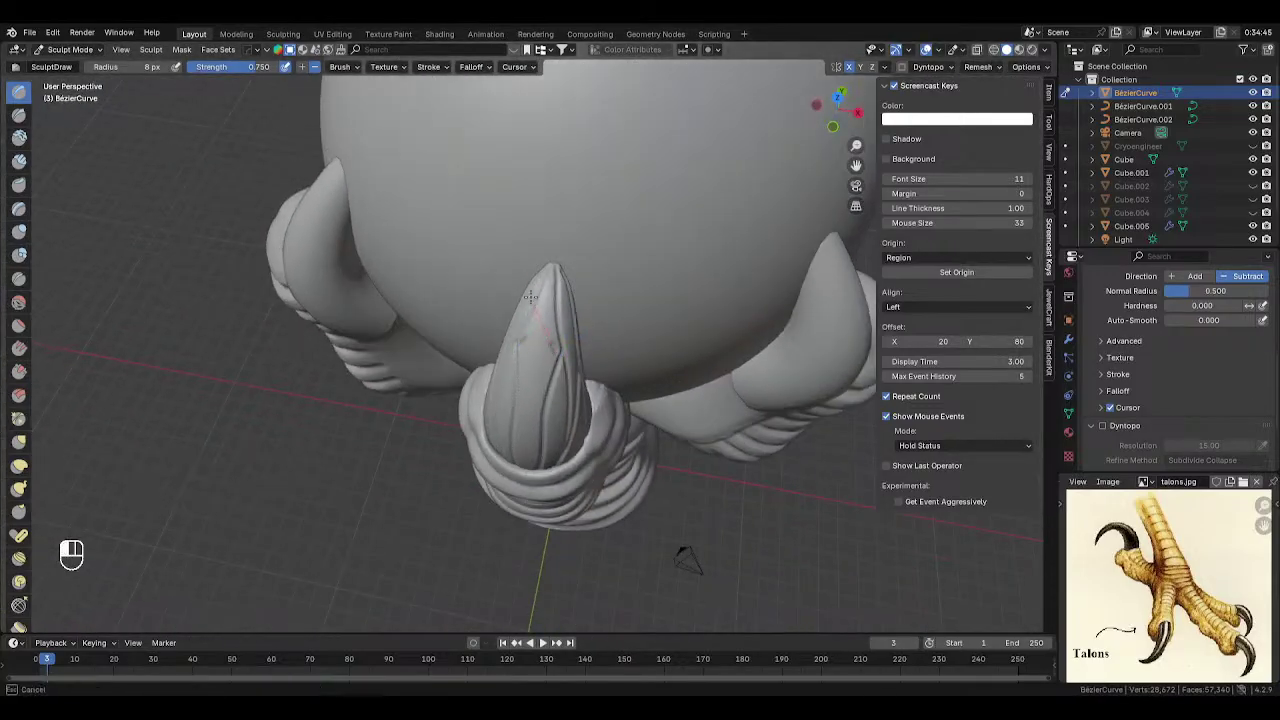
middle_drag(558, 222, 543, 266)
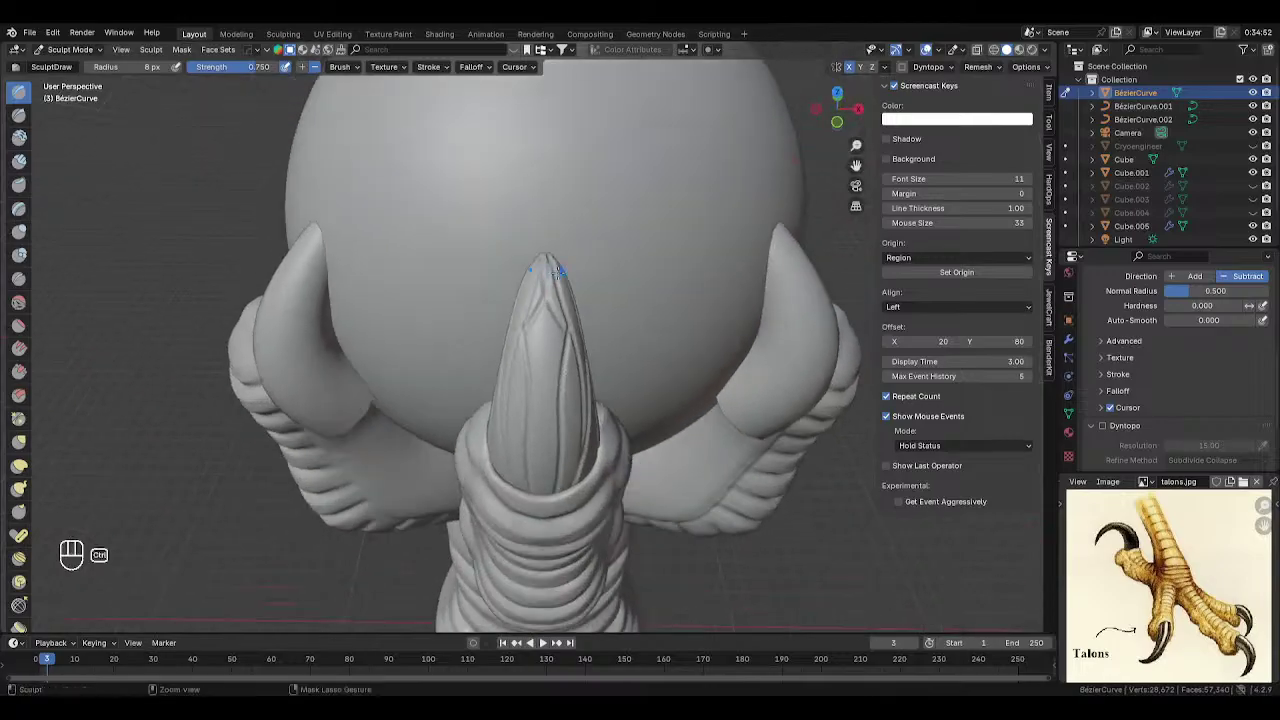
key(ctrl+z)
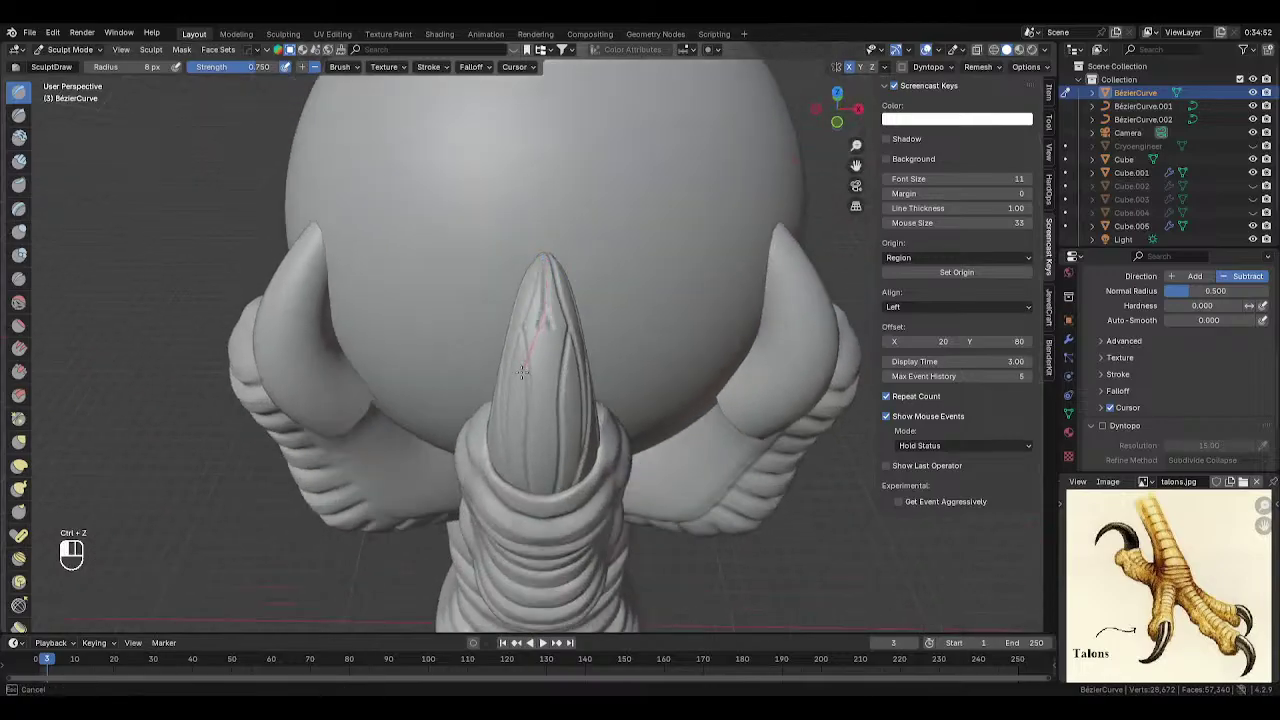
drag(522, 372, 515, 364)
key(ctrl+z)
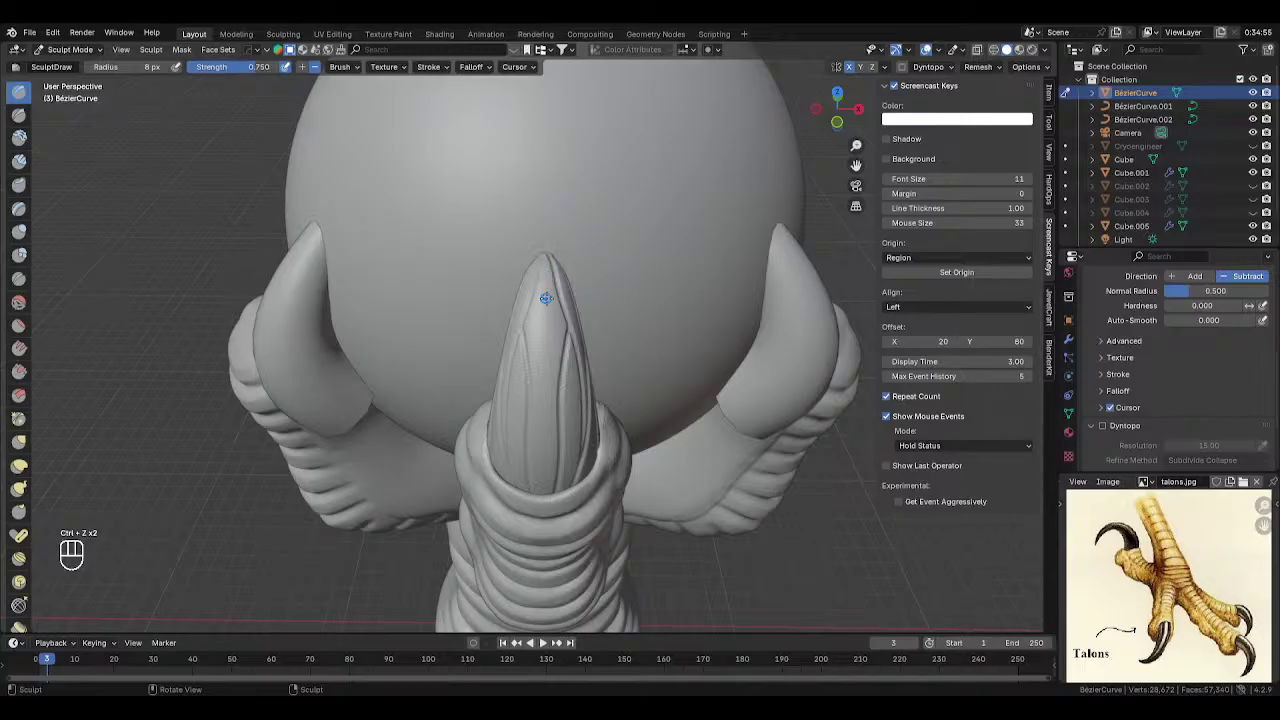
- Carve a groove along the middle of the front claw between tip and base, undoing and redrawing unsatisfactory strokes
mouse_move(547, 290)
mouse_down()
mouse_move(502, 375)
mouse_move(543, 363)
mouse_up()
key(ctrl+z)
key(ctrl+z)
drag(546, 496, 543, 485)
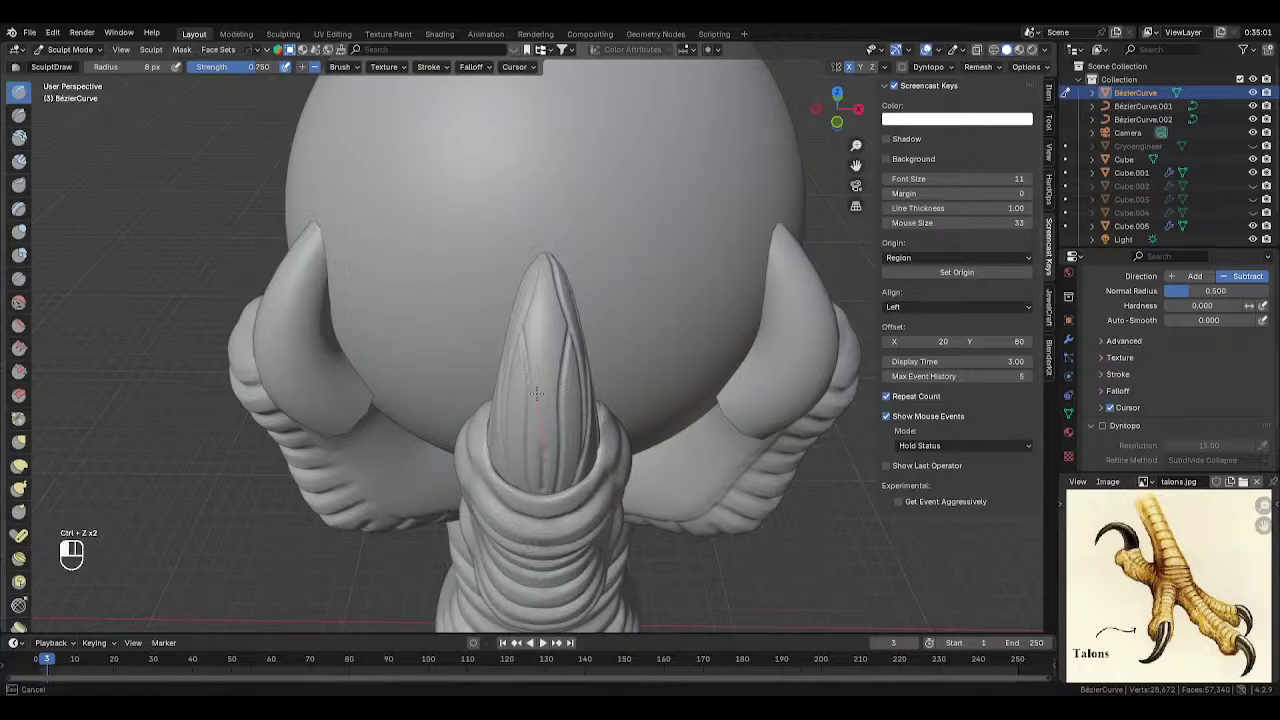
drag(537, 393, 537, 321)
key(ctrl+z)
mouse_move(540, 277)
mouse_down()
mouse_move(543, 264)
mouse_move(545, 307)
mouse_up()
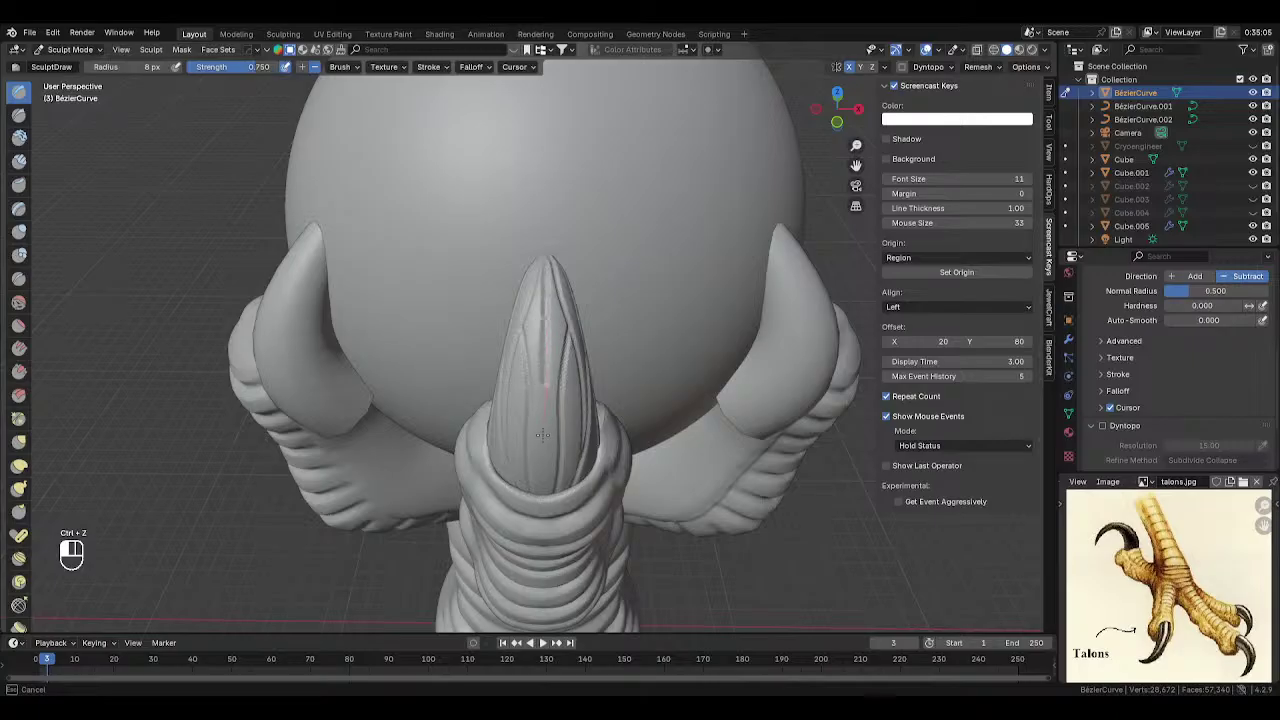
key(ctrl+z)
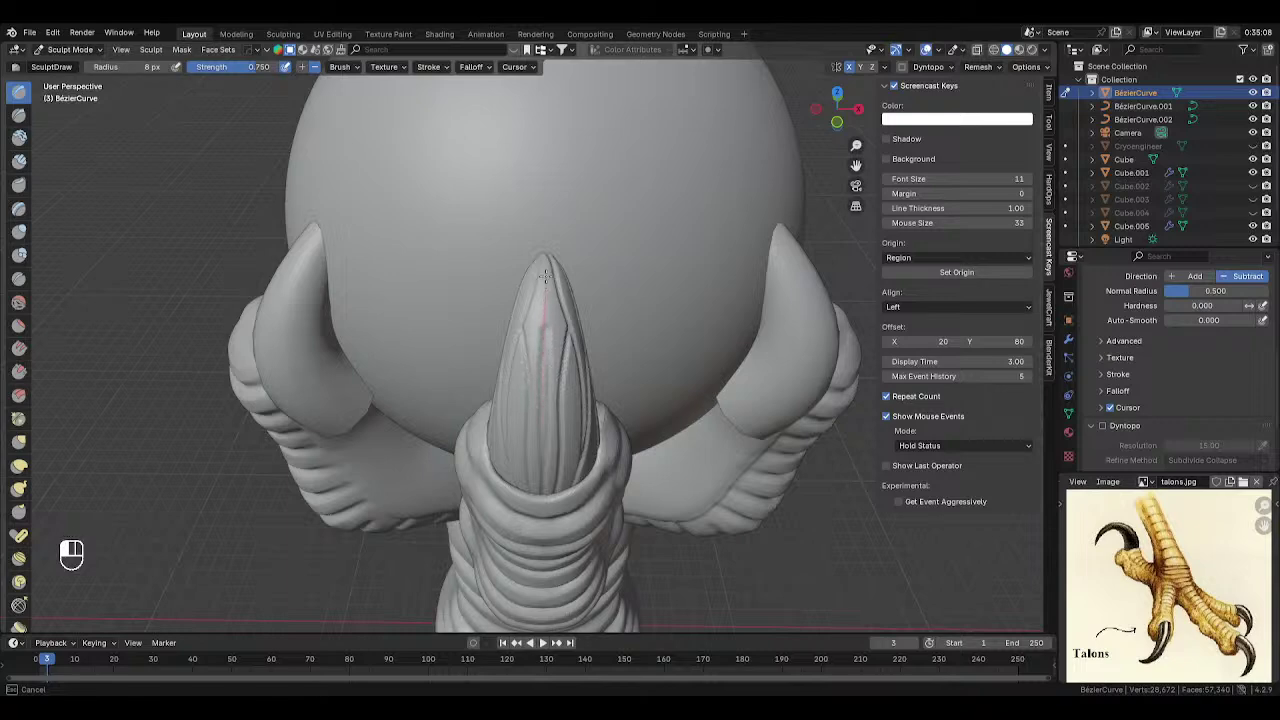
- Switch to the Inflate/Deflate brush and set its radius to 62 px over the front claw
middle_drag(548, 206, 104, 229)
click(18, 230)
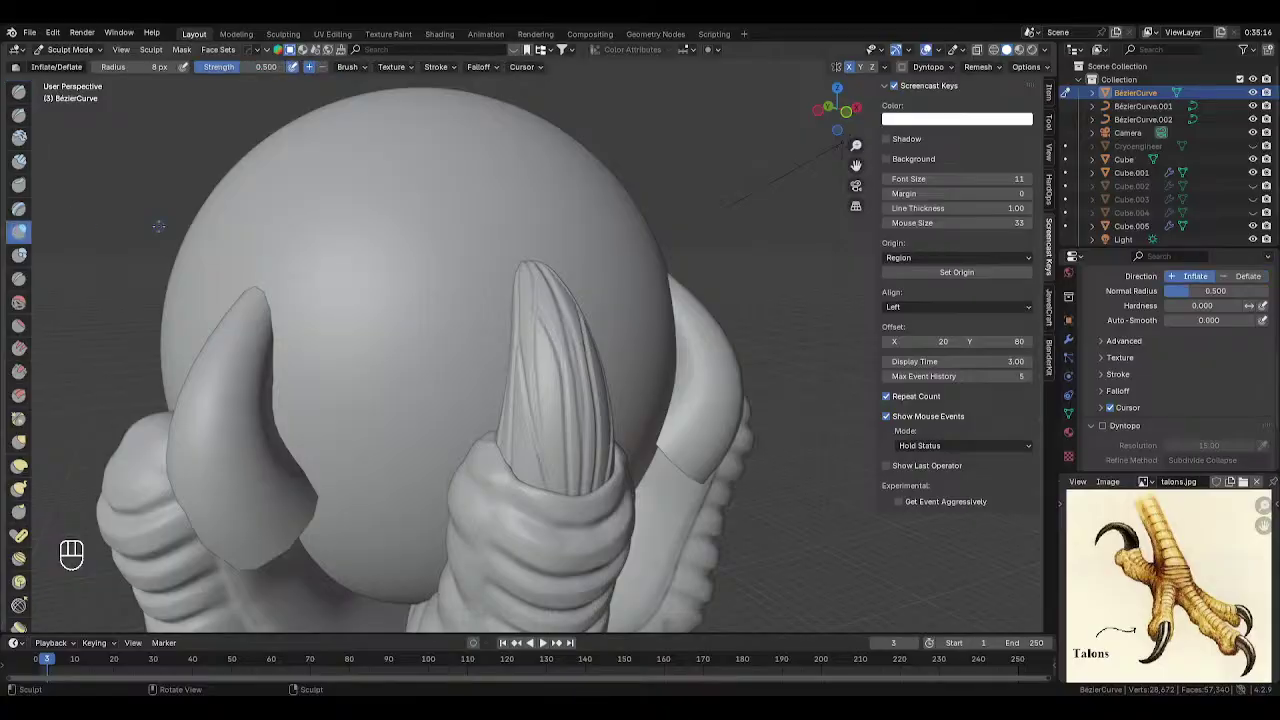
key(f)
click(552, 322)
middle_drag(552, 322, 541, 308)
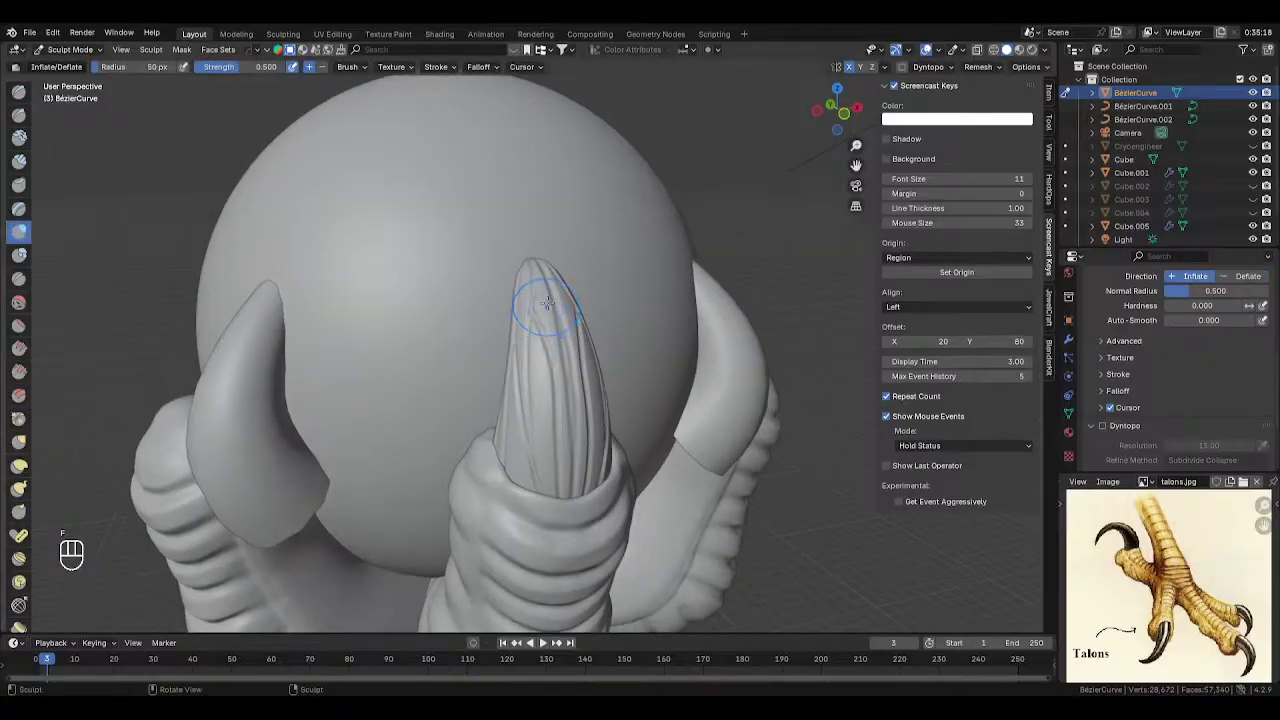
key(f)
click(543, 337)
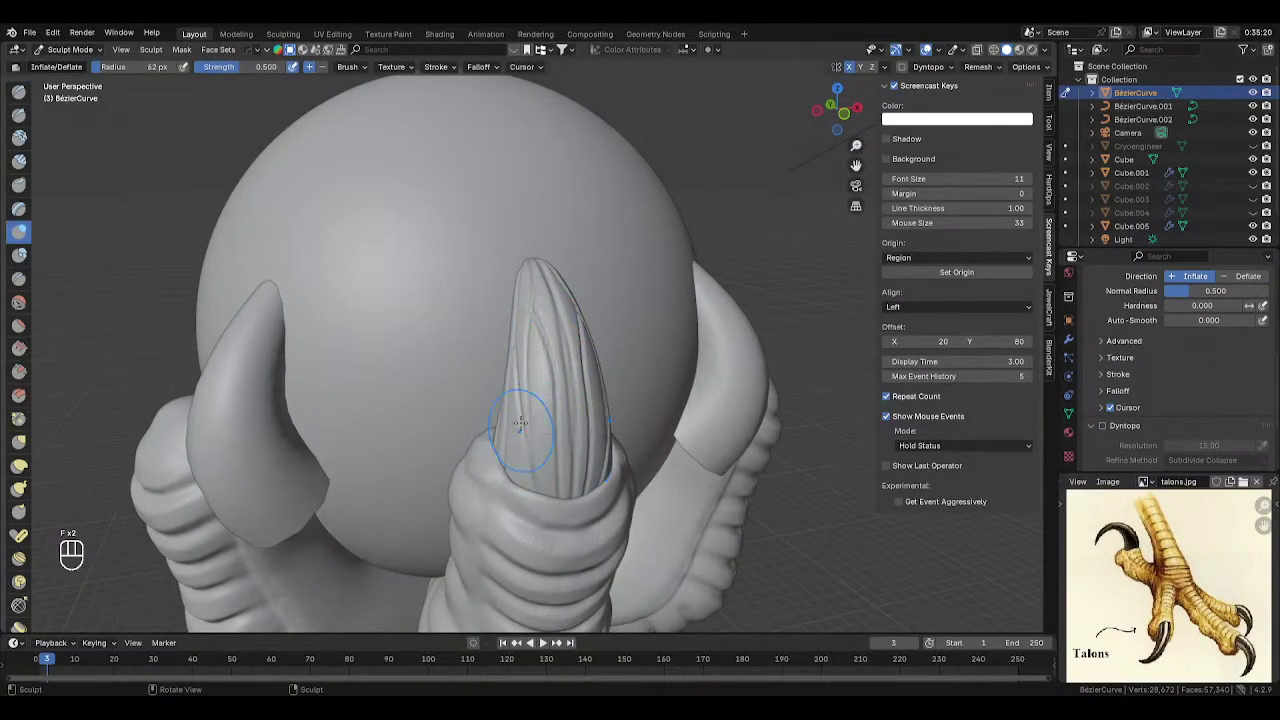
middle_drag(531, 295, 570, 318)
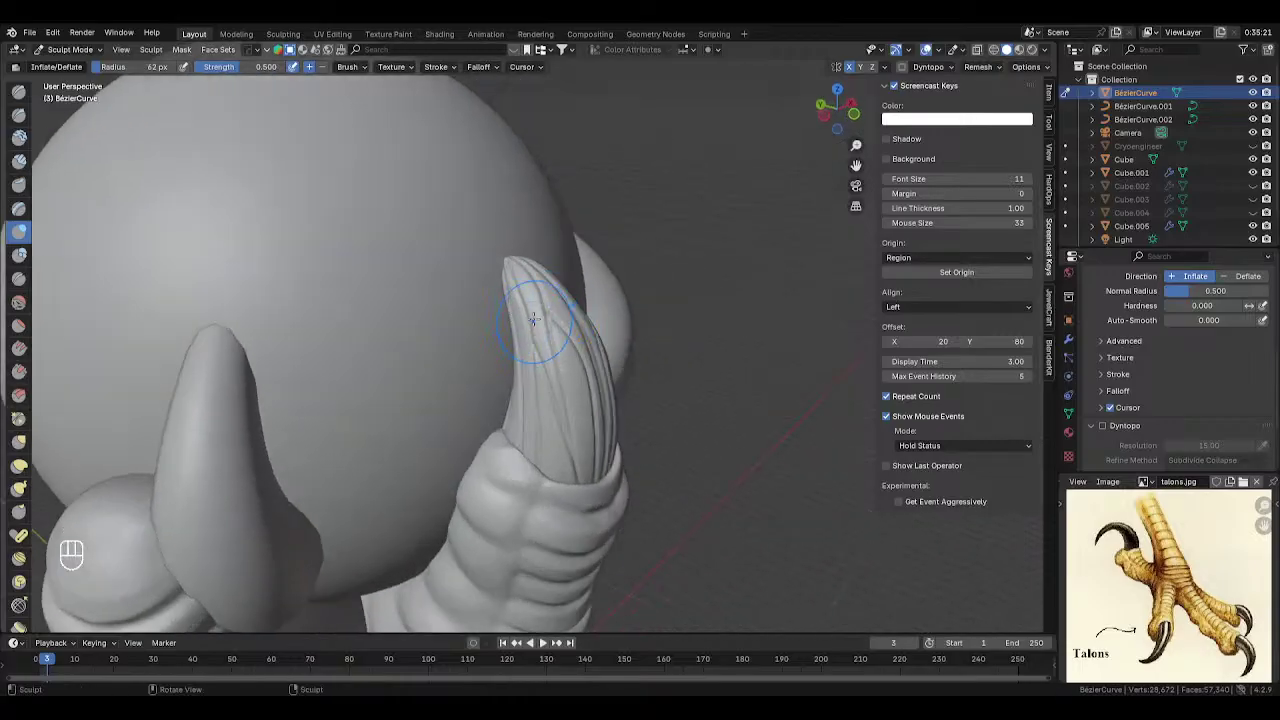
- Undo the last strokes on the front claw and redo the grooves that were undone too far
key(ctrl+z)
key(ctrl+z)
key(ctrl+z)
key(ctrl+z)
key(ctrl+z)
key(ctrl+z)
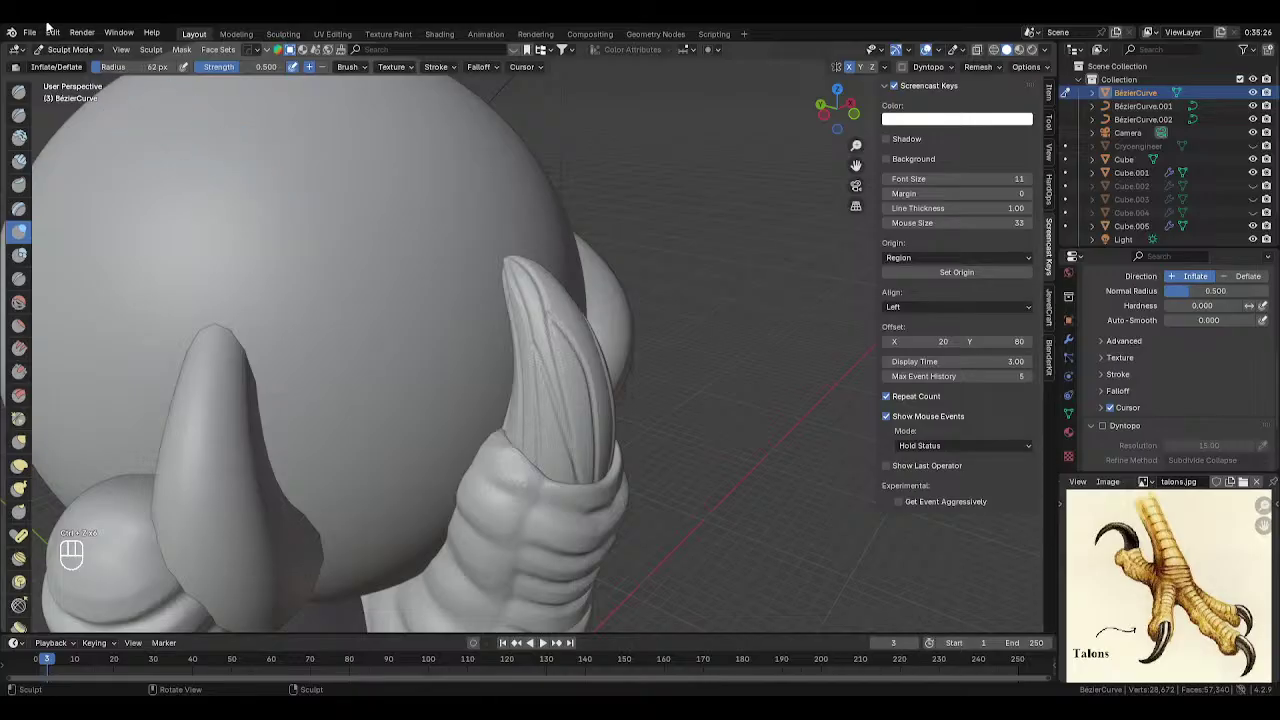
click(82, 32)
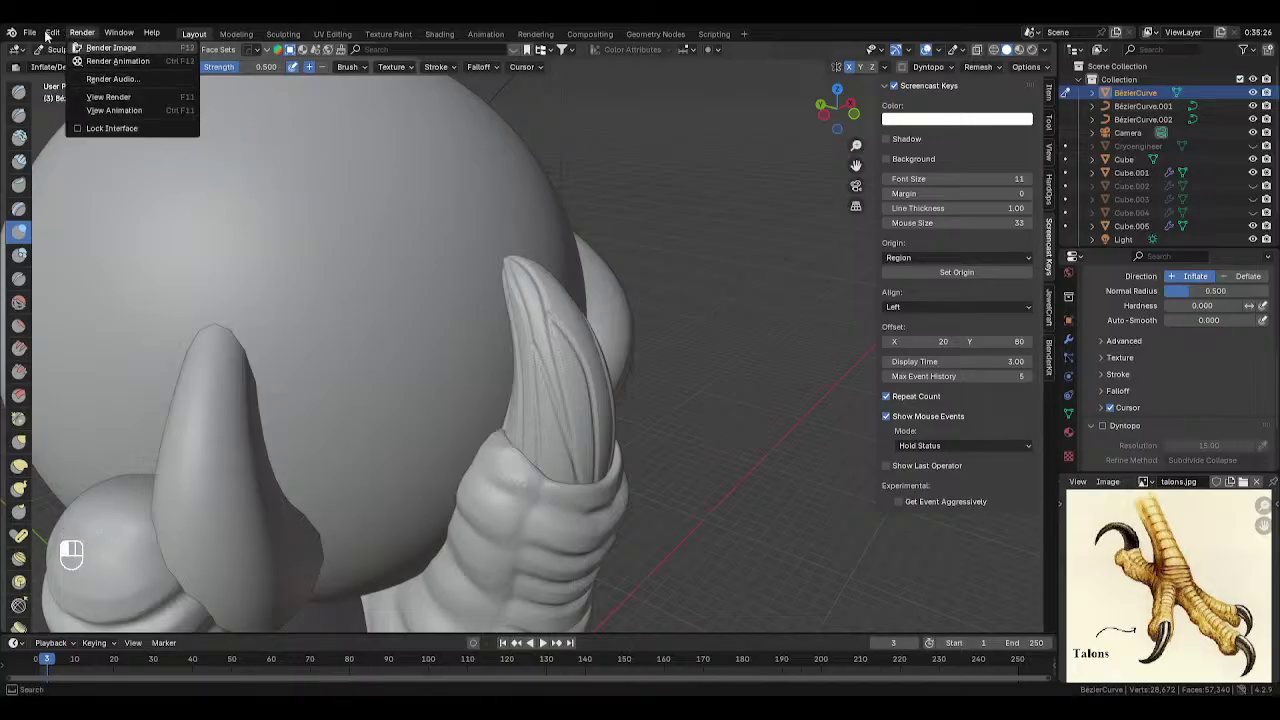
click(72, 62)
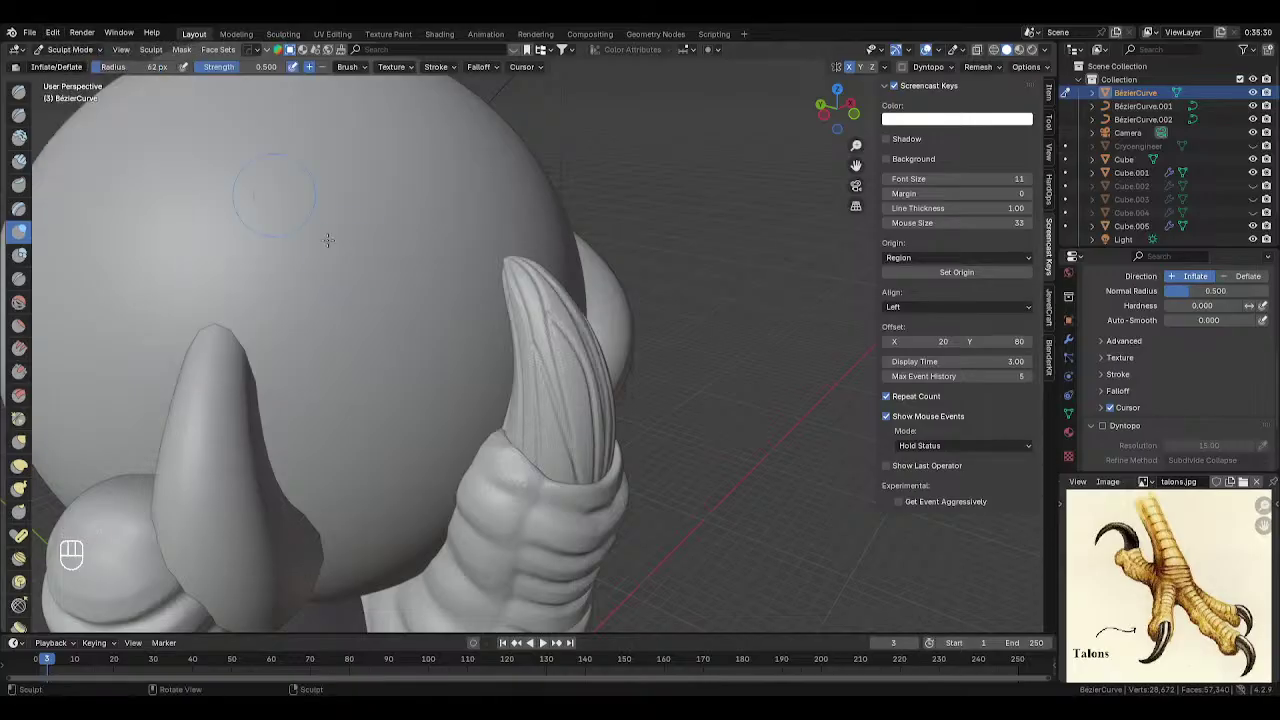
- Set the Inflate/Deflate brush strength to 0.2
middle_drag(328, 240, 540, 320)
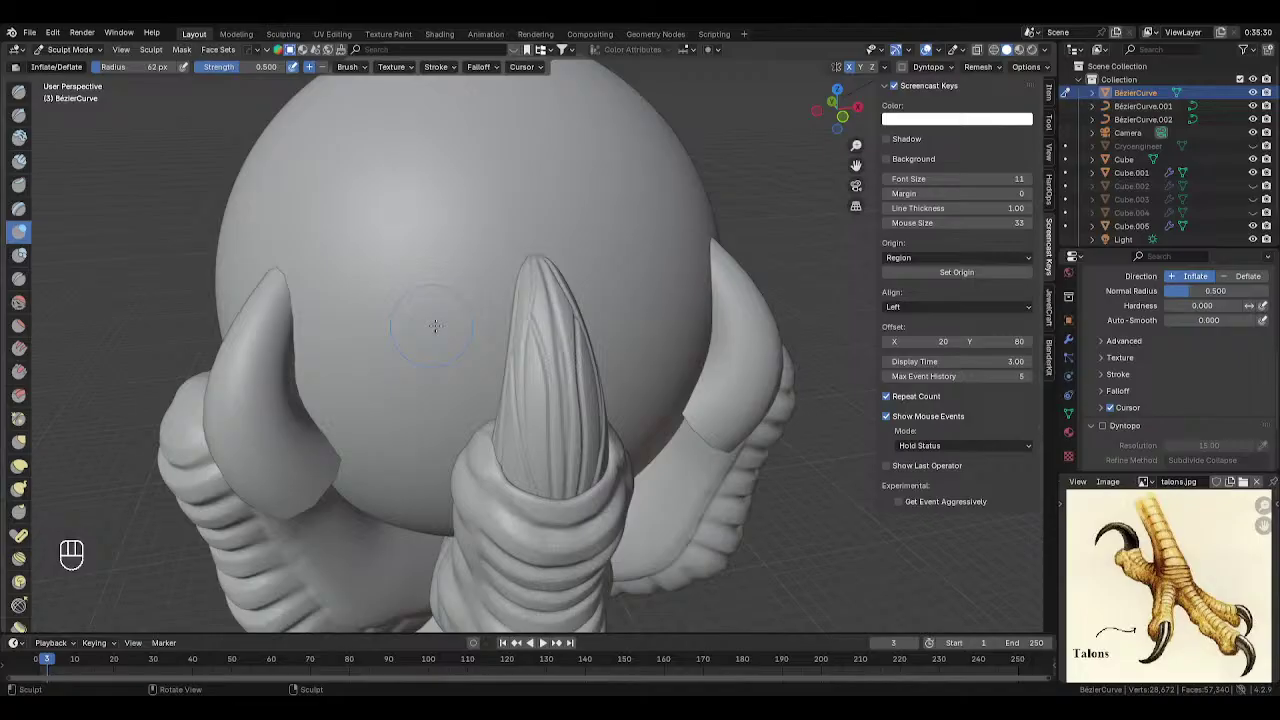
click(276, 67)
key(Return)
- Inflate the grooved surface of the front claw with strokes along its sides between tip and base
middle_drag(530, 328, 551, 340)
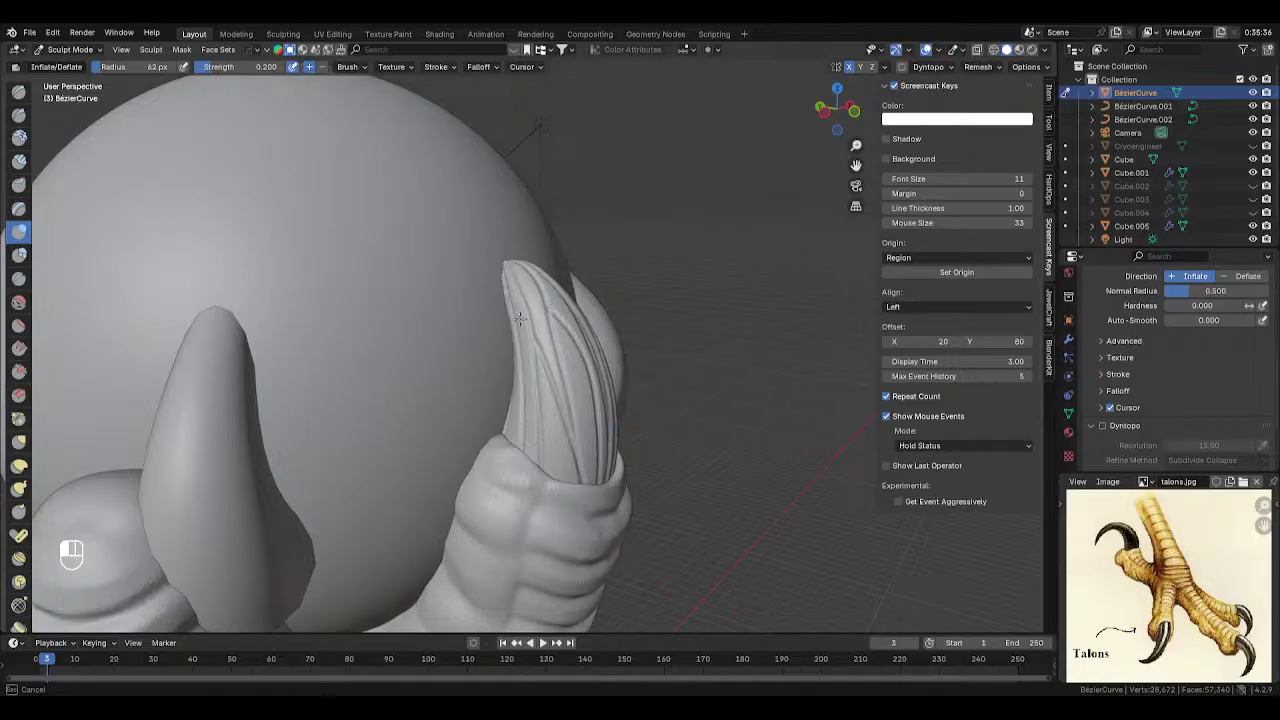
middle_drag(523, 407, 388, 349)
drag(520, 395, 512, 388)
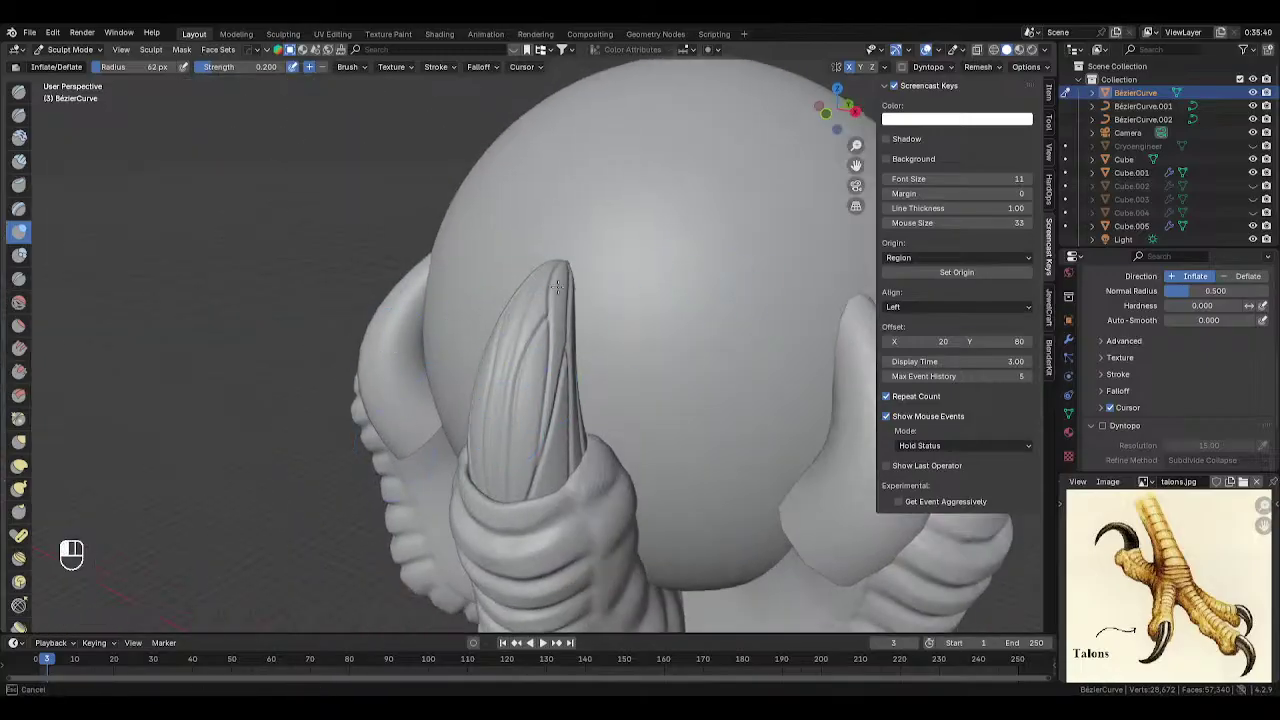
drag(557, 287, 558, 284)
middle_drag(562, 296, 514, 374)
mouse_move(514, 374)
mouse_down()
mouse_move(521, 332)
mouse_move(550, 350)
mouse_move(536, 410)
mouse_up()
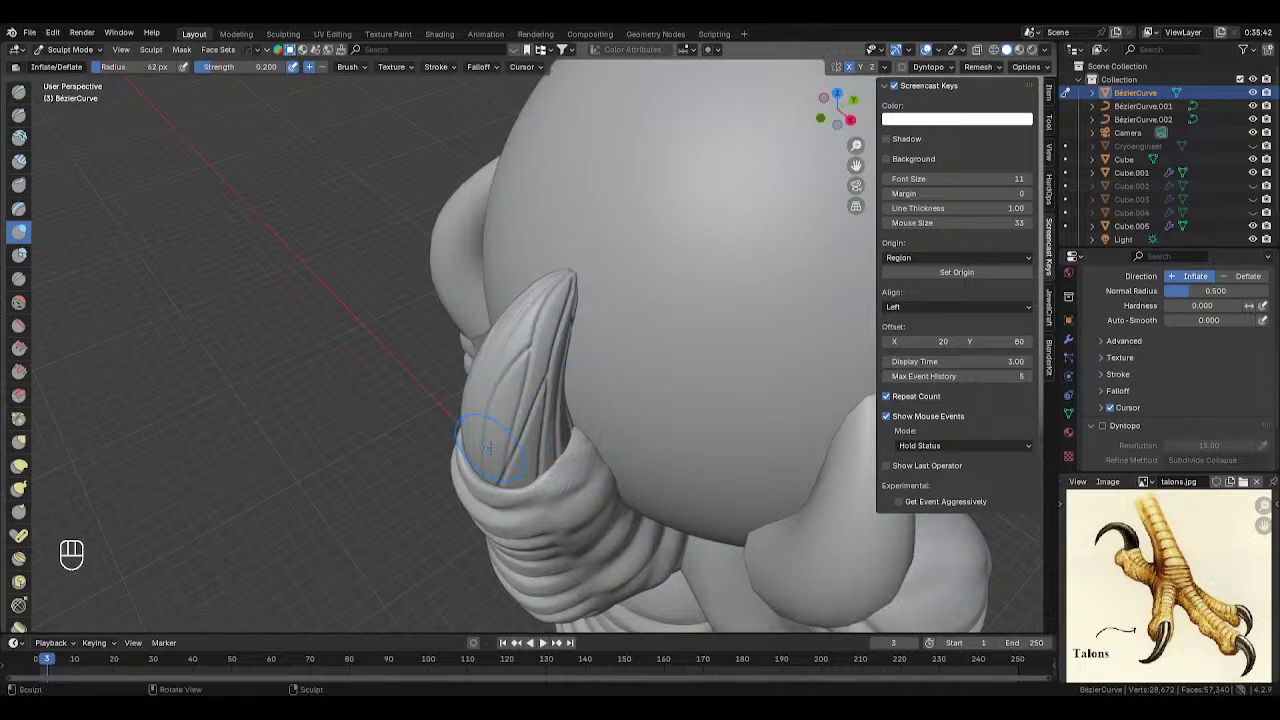
- Inflate the lower part of the front claw once more, and switch to the Smooth brush with strength 0.1
drag(490, 446, 508, 385)
mouse_move(495, 291)
middle_down()
mouse_move(544, 462)
mouse_move(586, 265)
mouse_move(531, 375)
middle_up()
key(s)
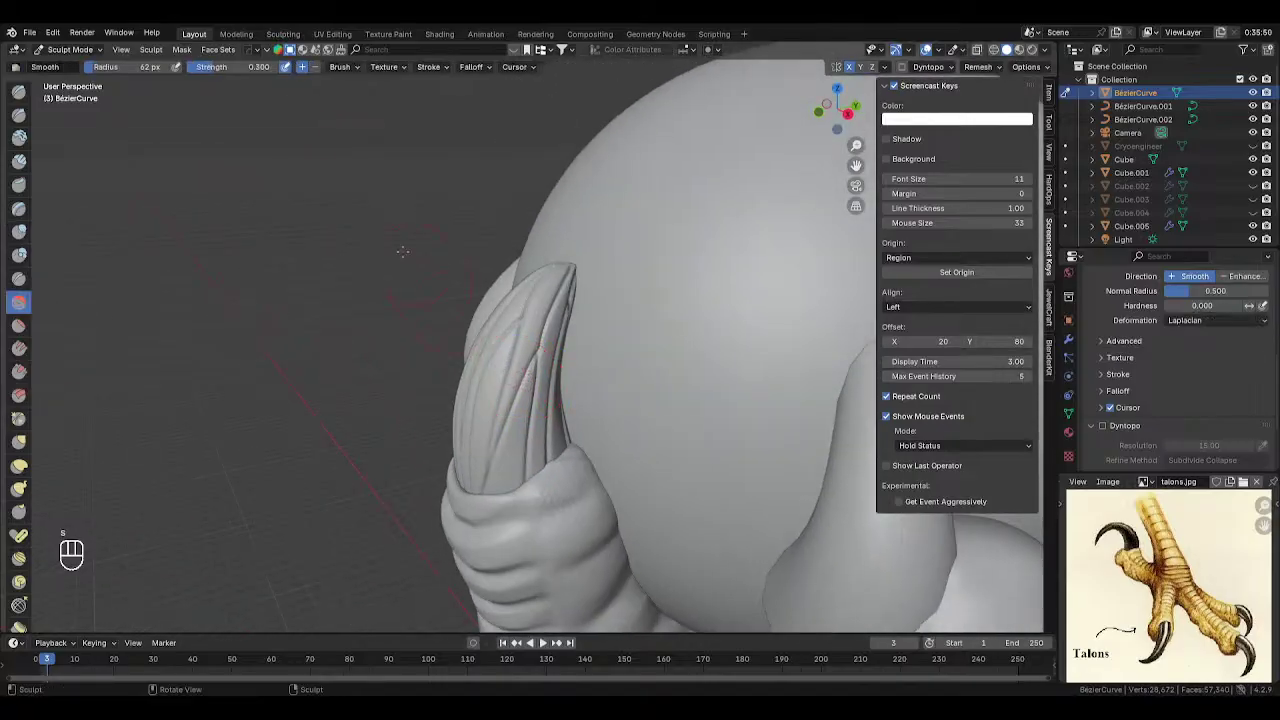
click(266, 67)
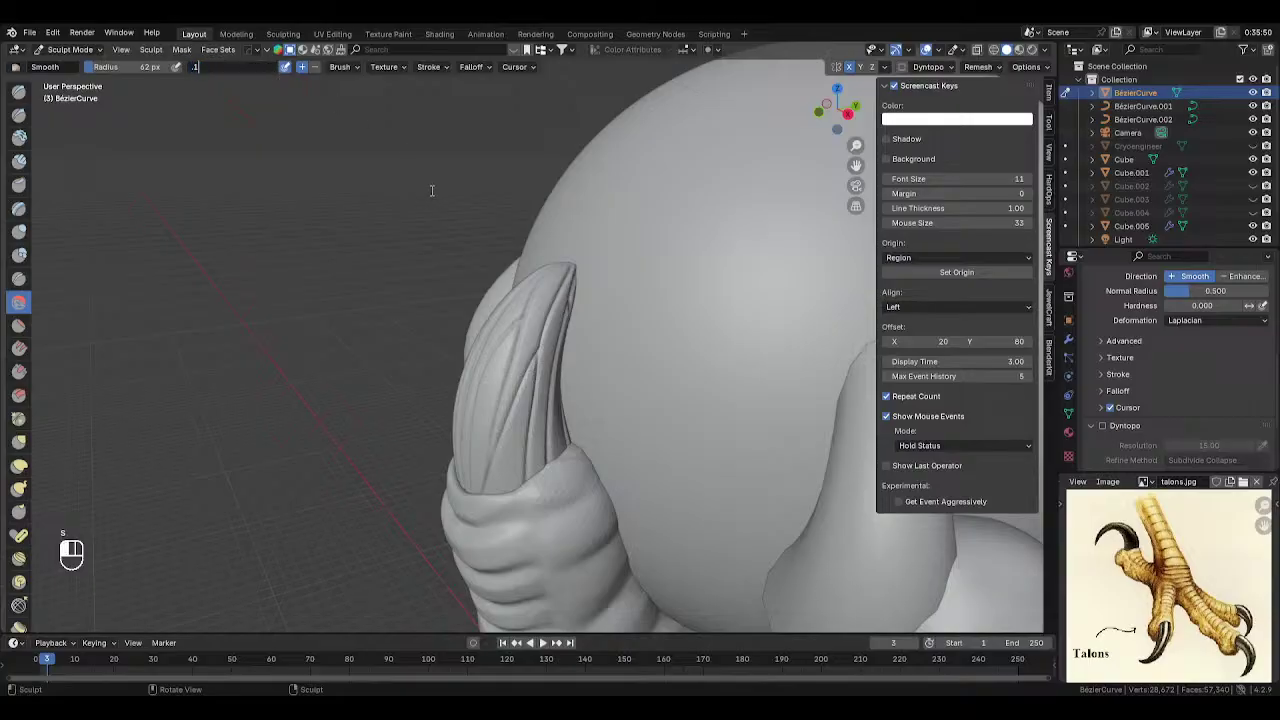
key(Return)
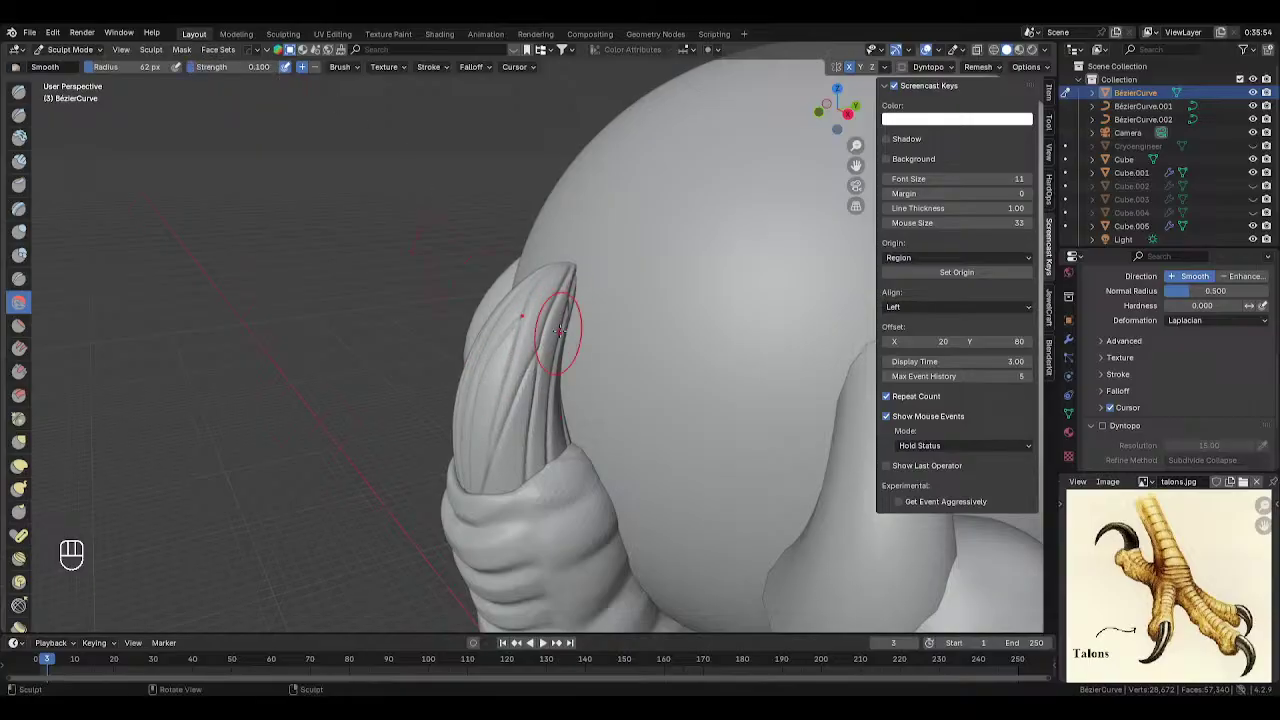
mouse_move(514, 343)
middle_down()
mouse_move(664, 329)
mouse_move(640, 335)
middle_up()
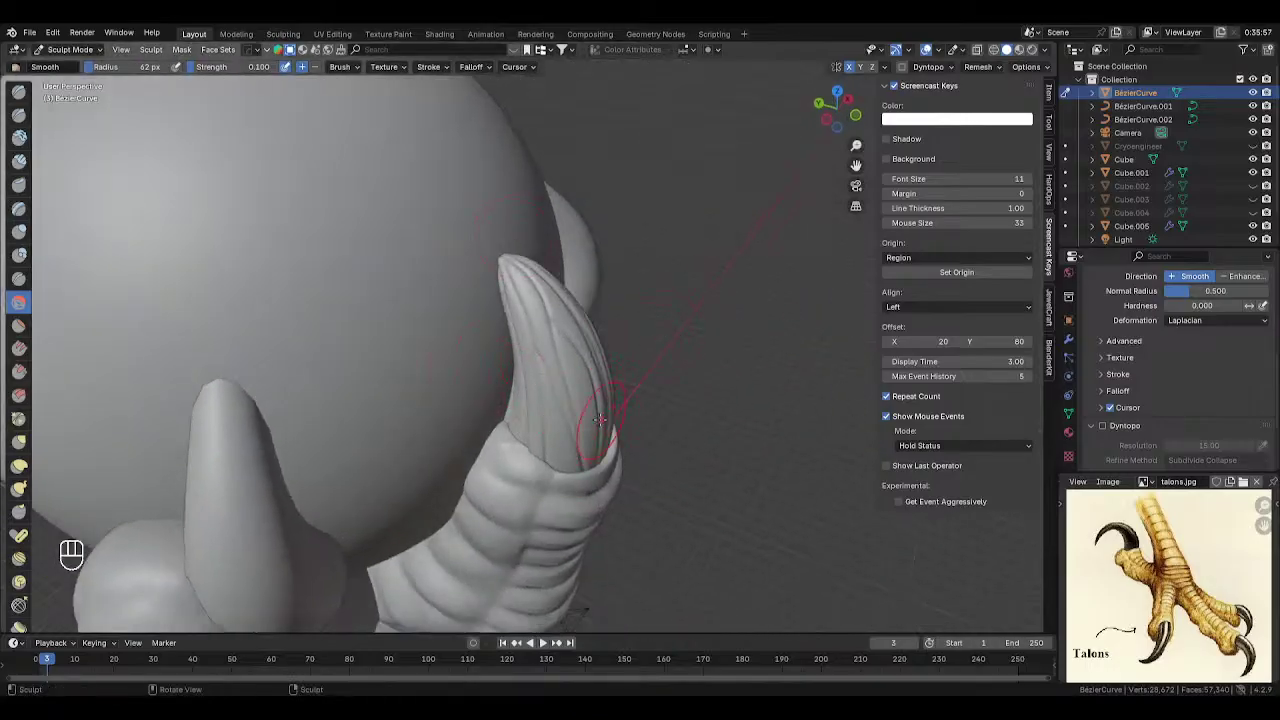
middle_drag(598, 420, 543, 309)
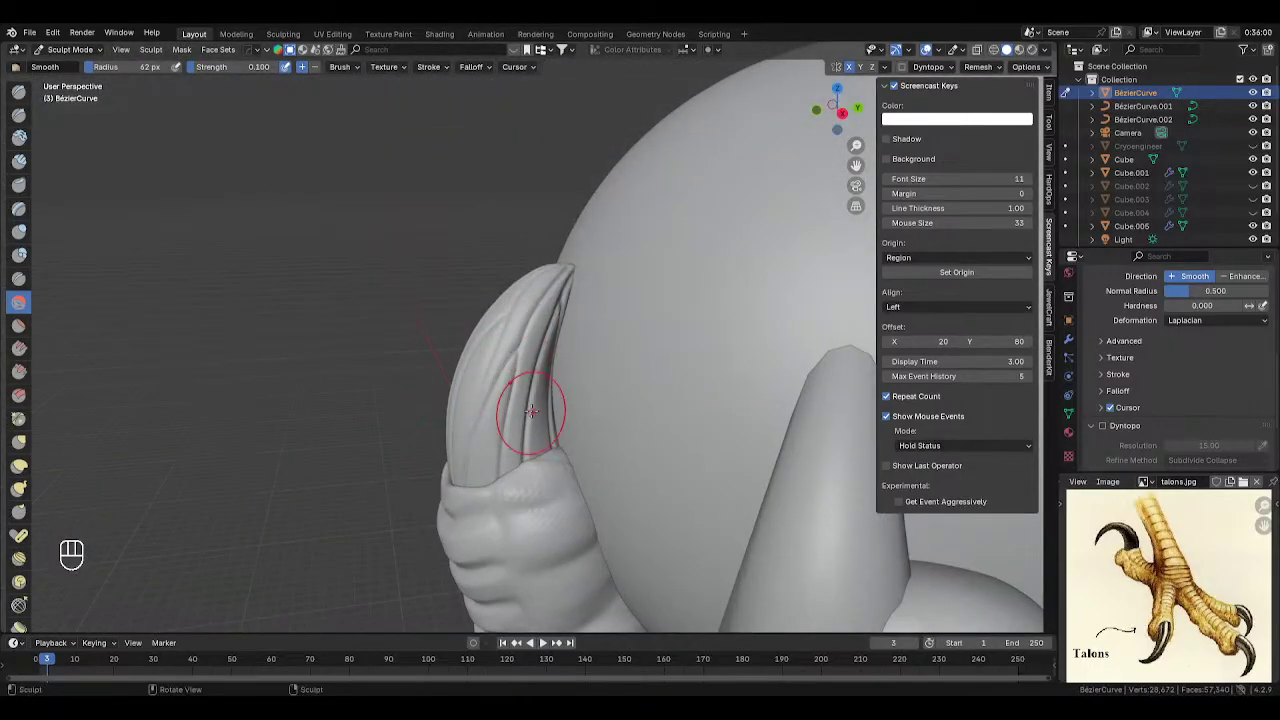
- Leave Sculpt Mode for Object Mode and switch the viewport to rendered shading to show the materials
key(KP_1)
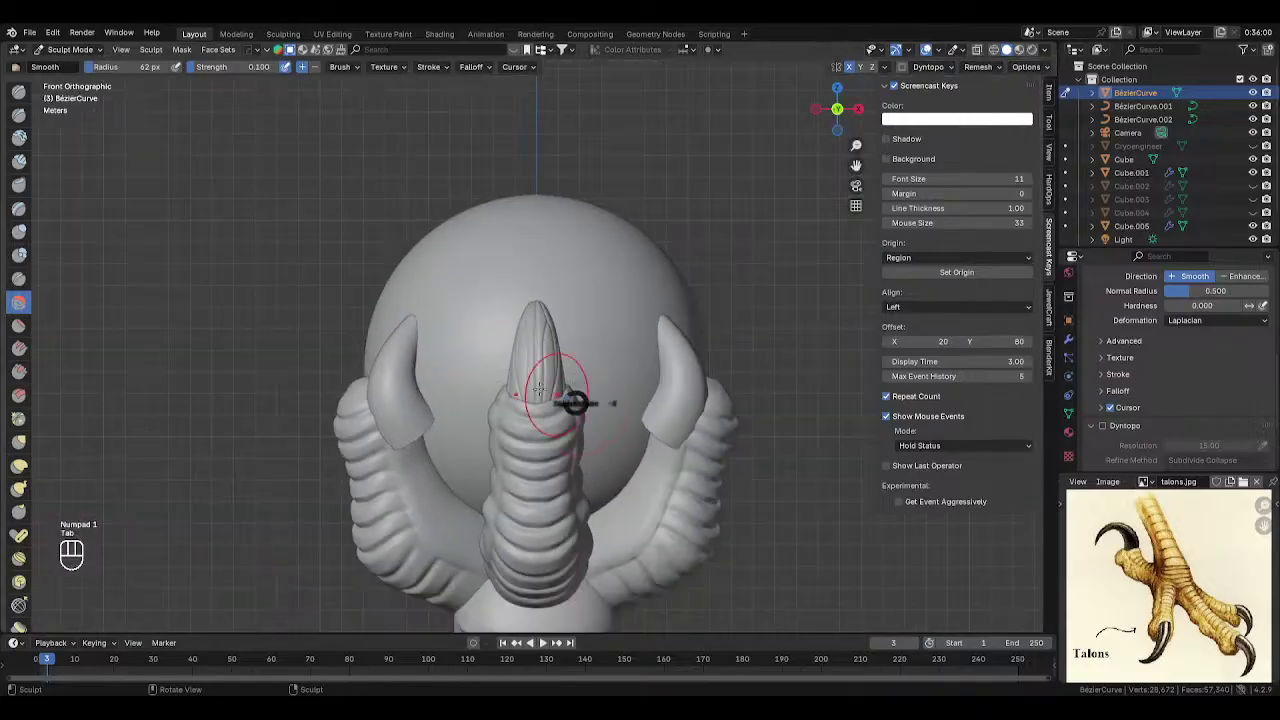
key(Tab)
key(z)
click(674, 330)
middle_drag(795, 348, 610, 472)
- Select the front toe on its own and remove its Mirror modifier
click(533, 392)
click(560, 481)
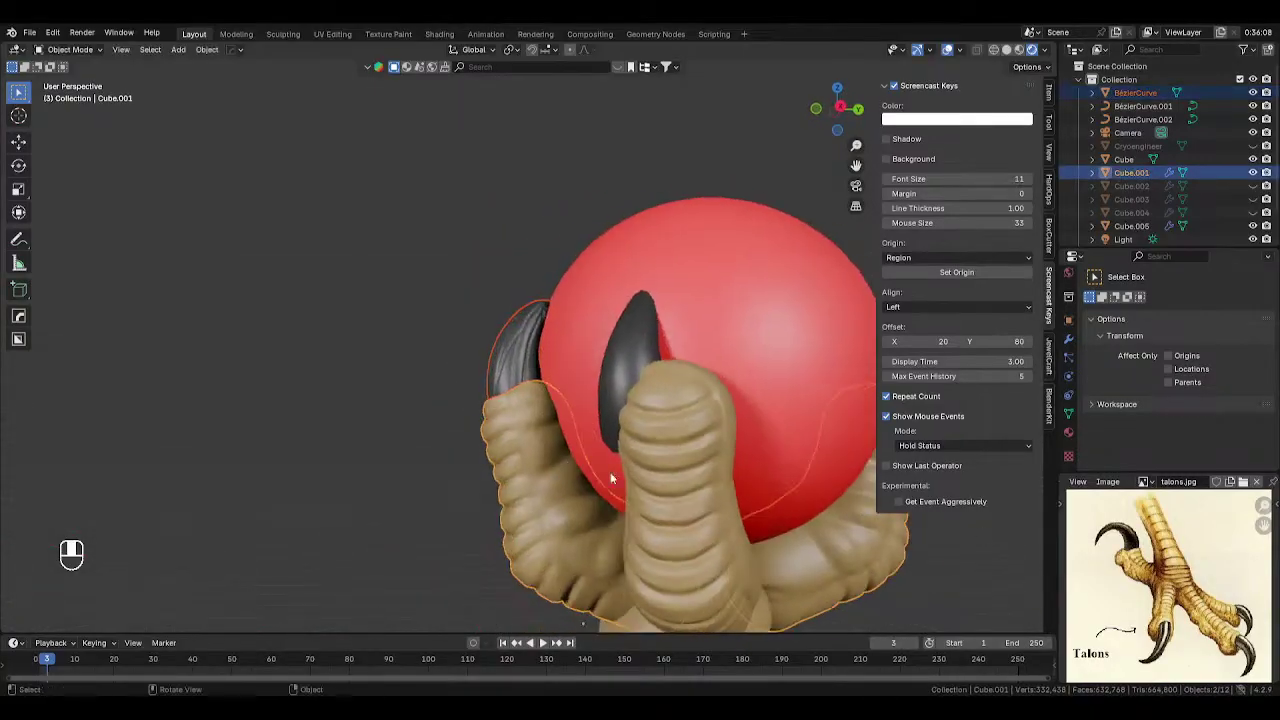
click(563, 545)
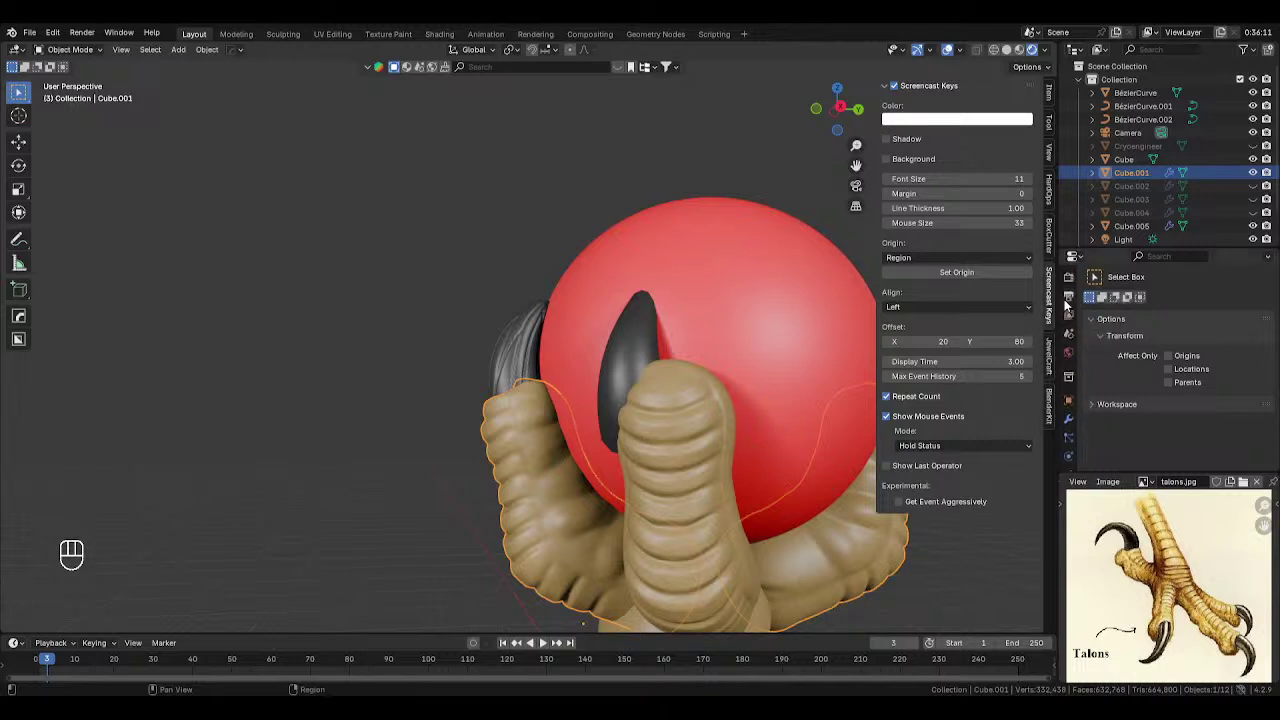
scroll(1067, 300, up, 1)
click(1068, 426)
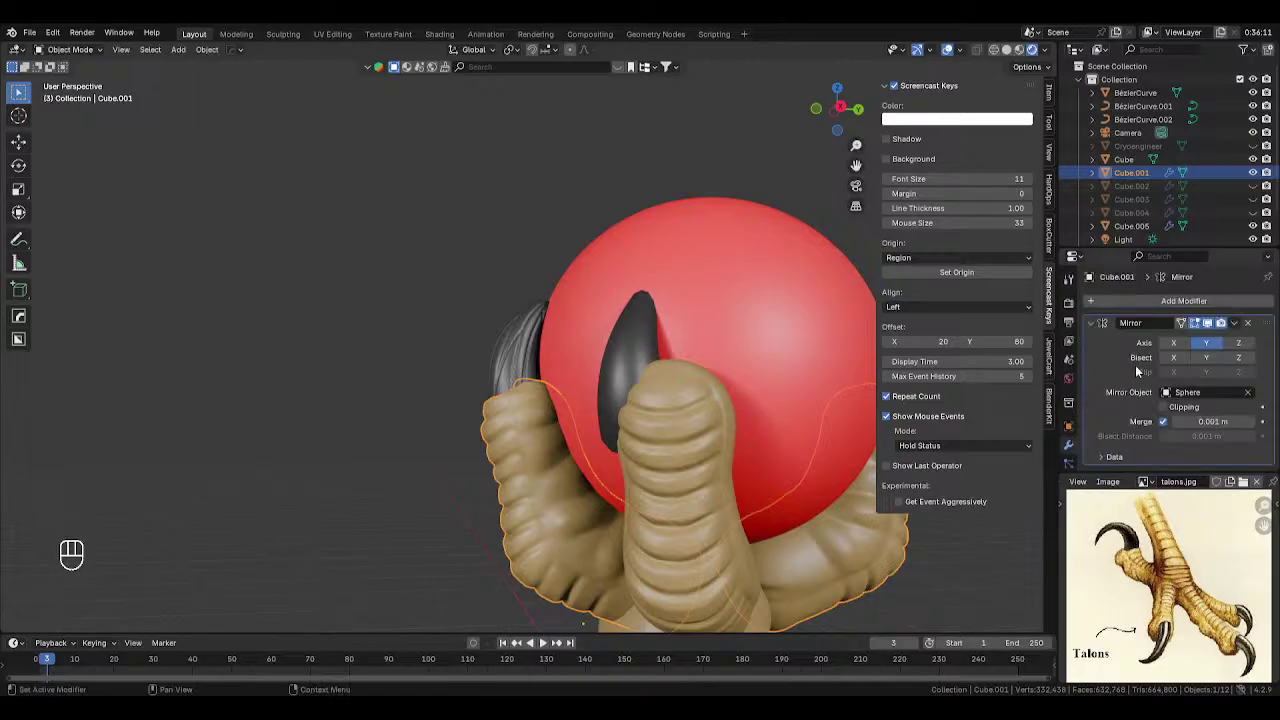
click(1068, 445)
scroll(542, 418, down, 4)
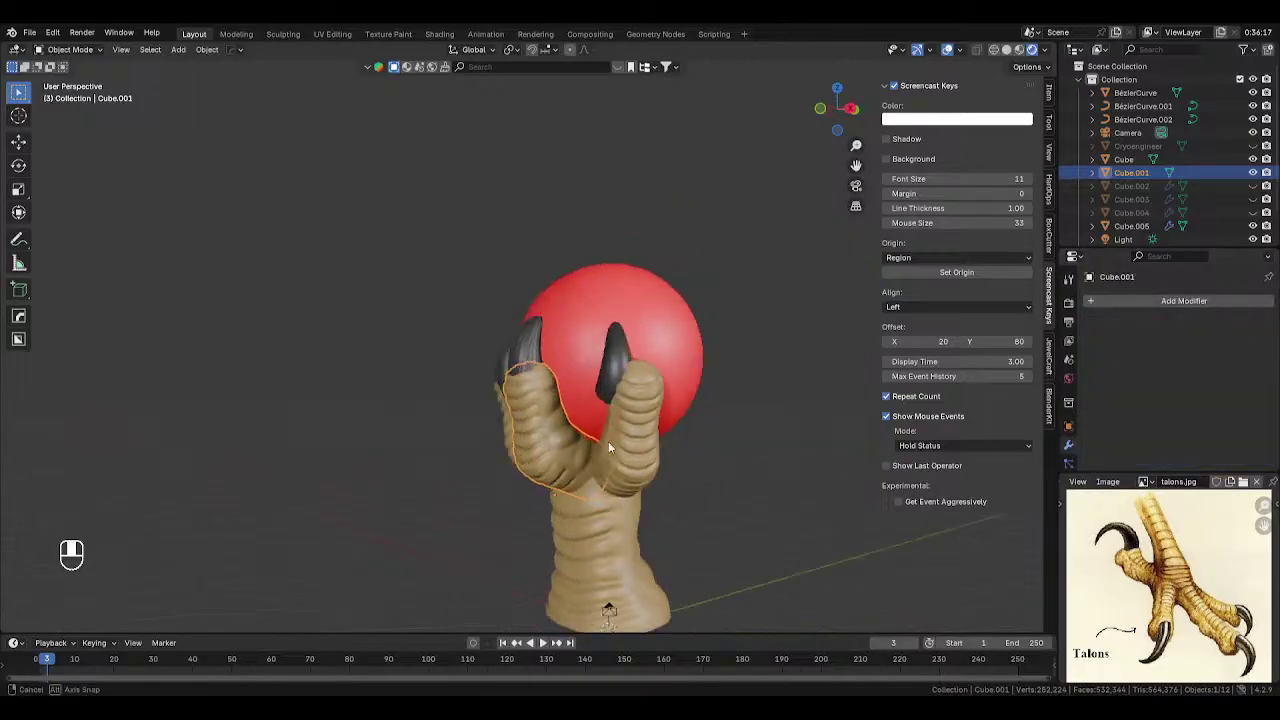
- Combine the front toe and the grooved front claw with a HardOps Boolean Union, and apply the Boolean modifier on the claw
middle_drag(608, 441, 530, 380)
click(524, 373)
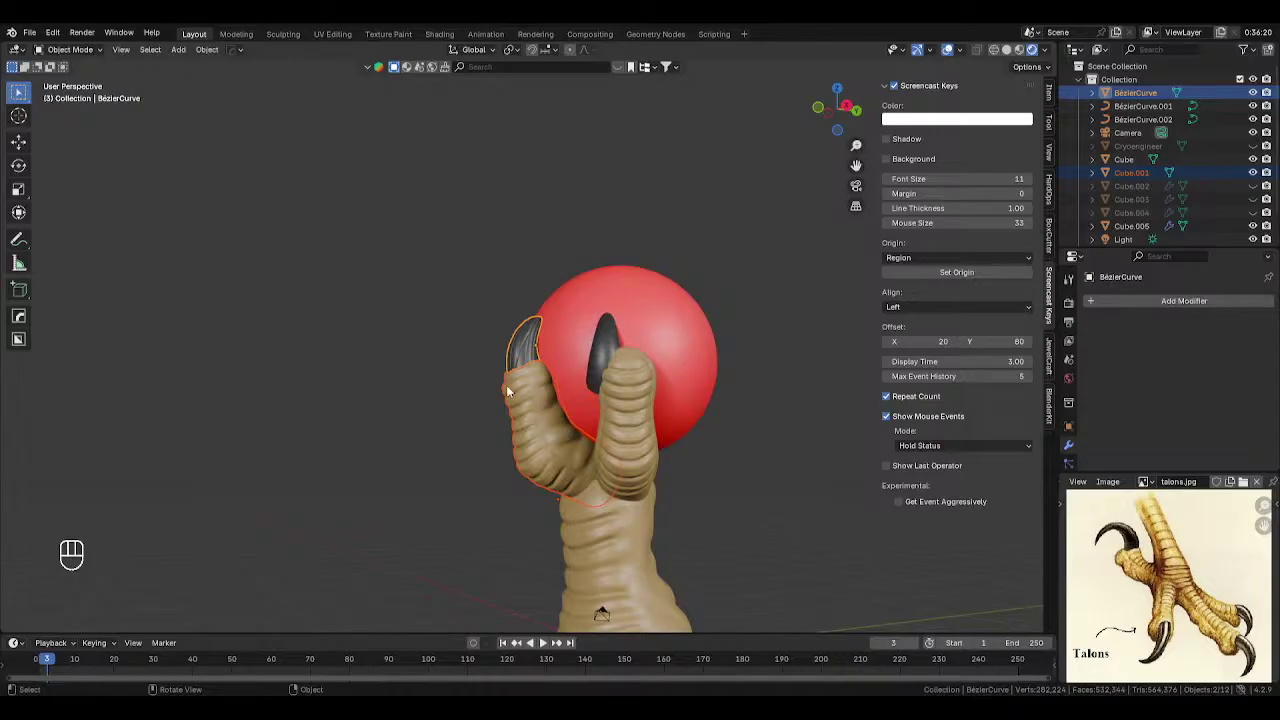
key(q)
mouse_move(443, 431)
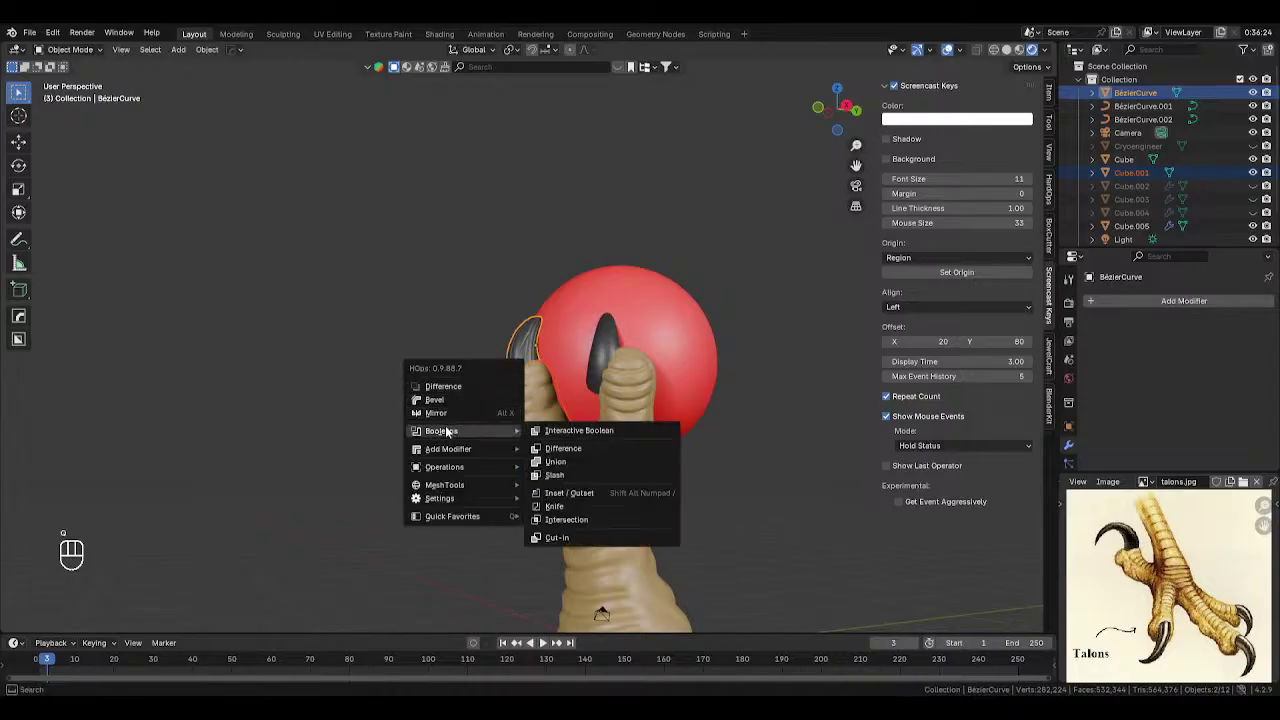
click(554, 462)
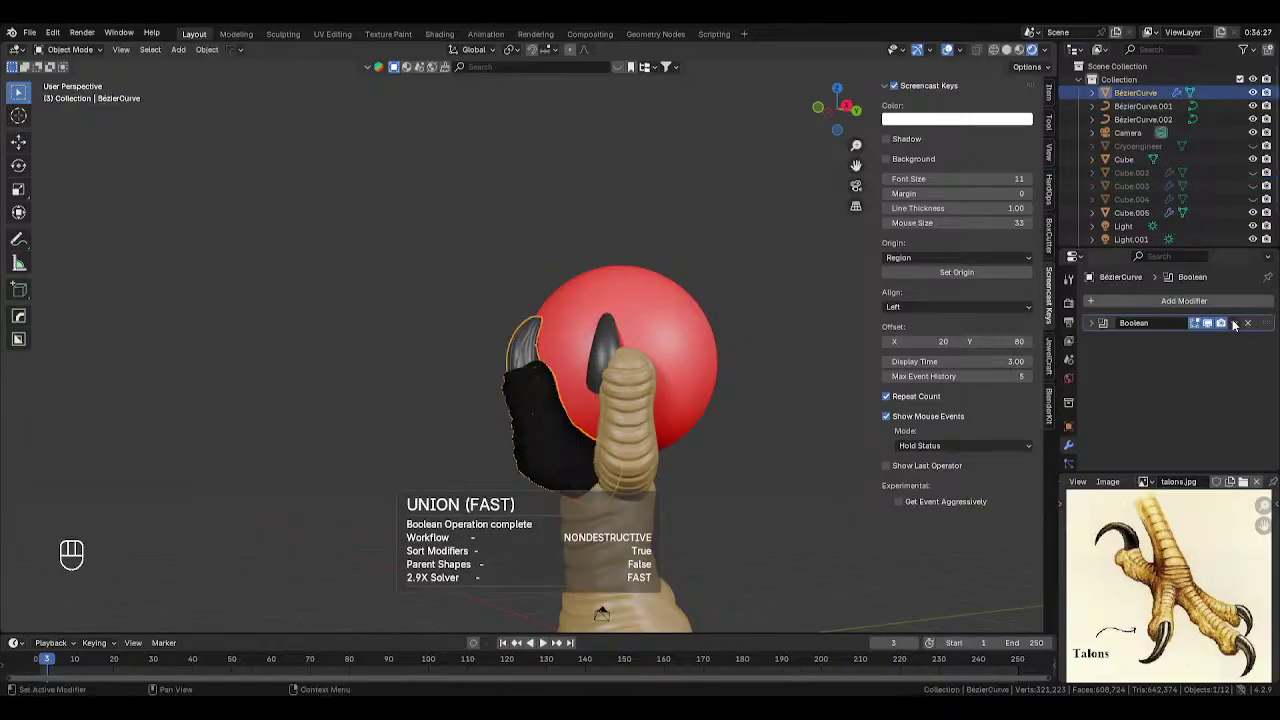
click(1233, 324)
click(1175, 337)
- Delete the leftover Cube.001 toe used for the Boolean Union
click(517, 411)
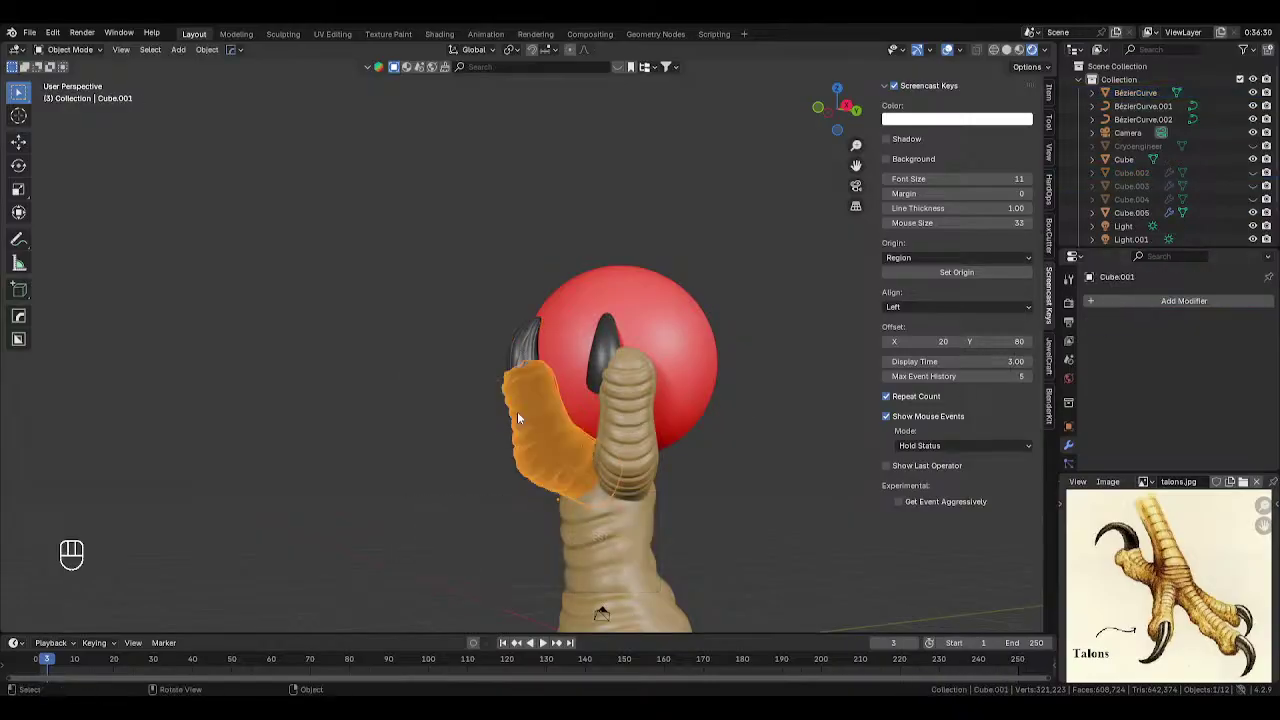
key(Delete)
middle_drag(180, 378, 298, 401)
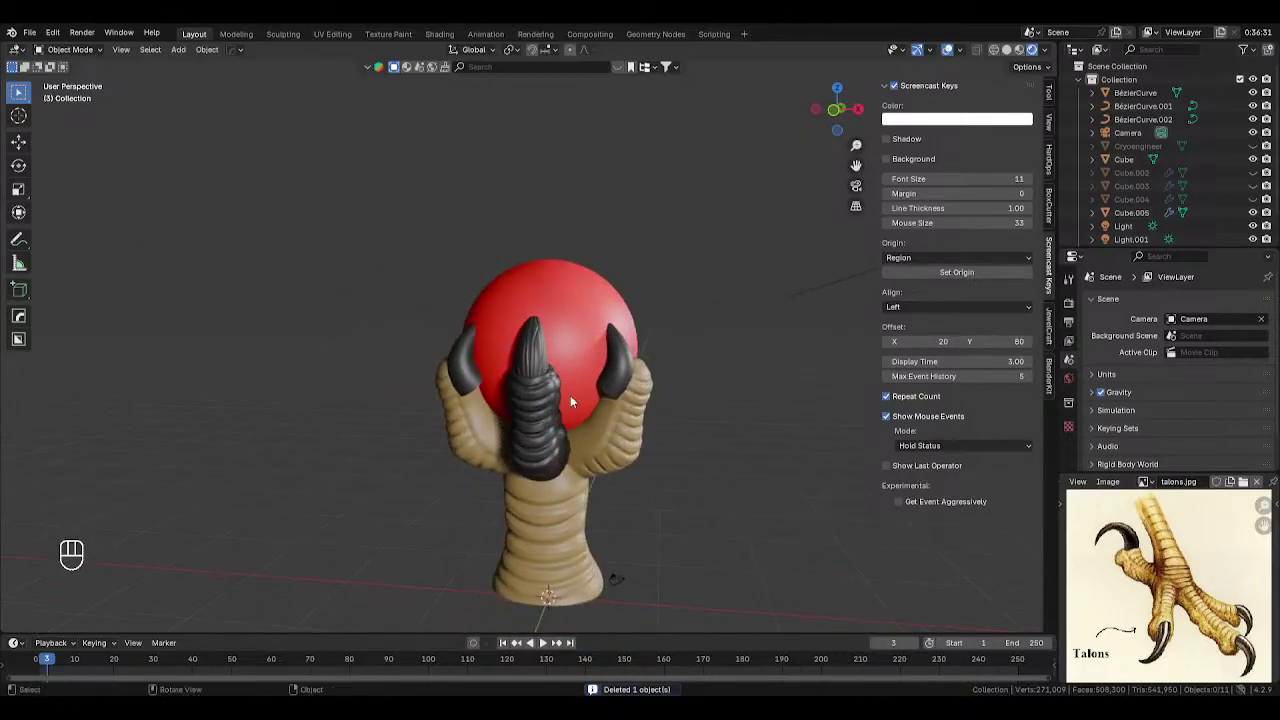
scroll(570, 395, up, 2)
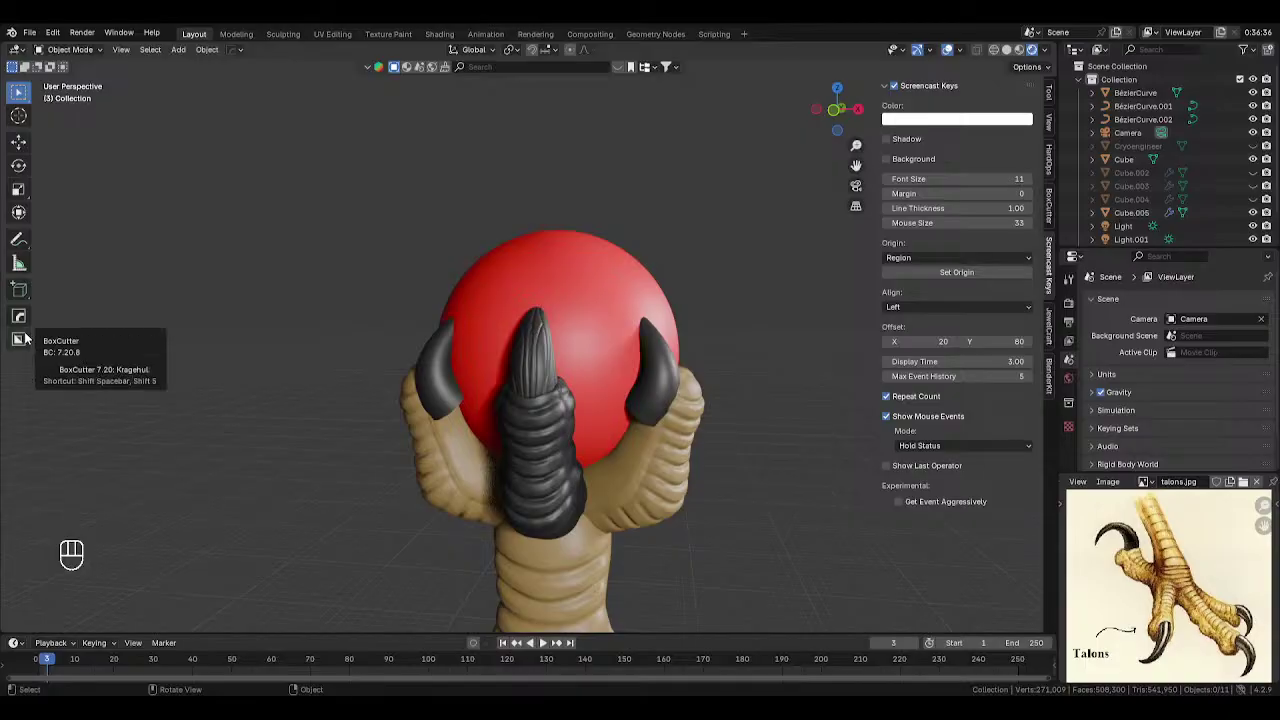
- Duplicate the combined front talon, set the pivot point to 3D Cursor, and rotate the copy about Z onto the old right toe
click(543, 407)
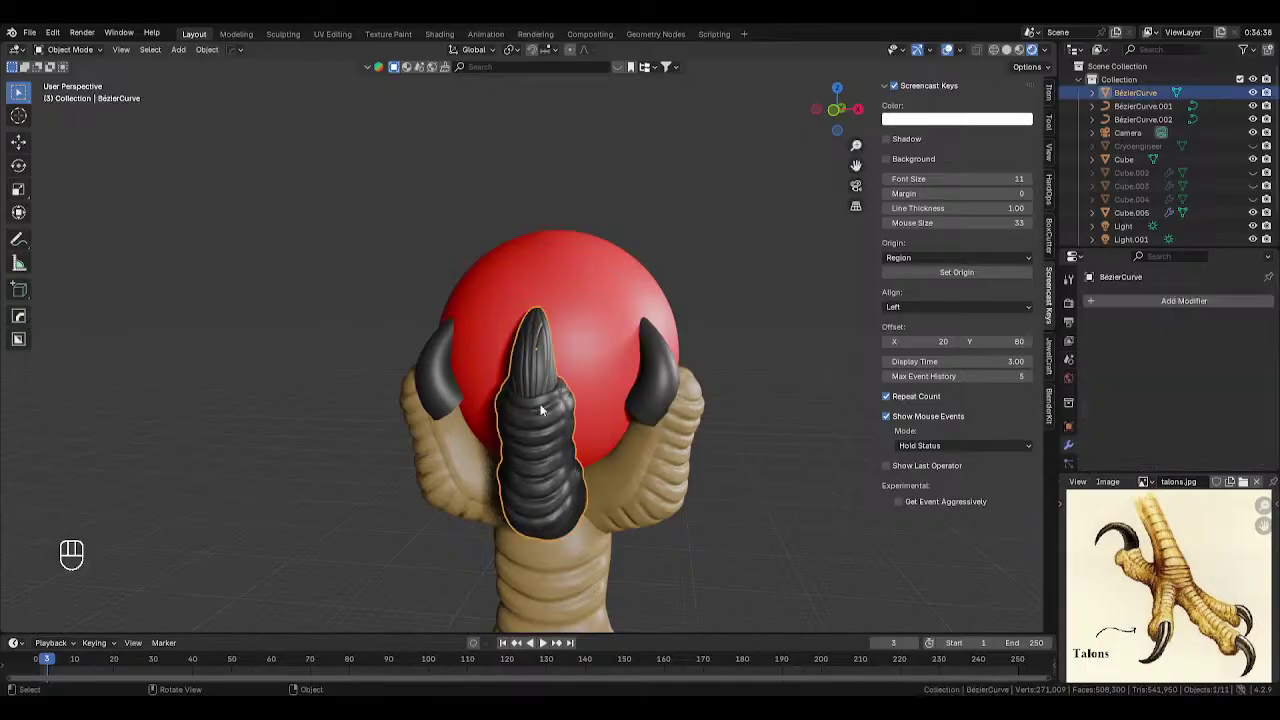
middle_drag(543, 407, 580, 382)
key(KP_1)
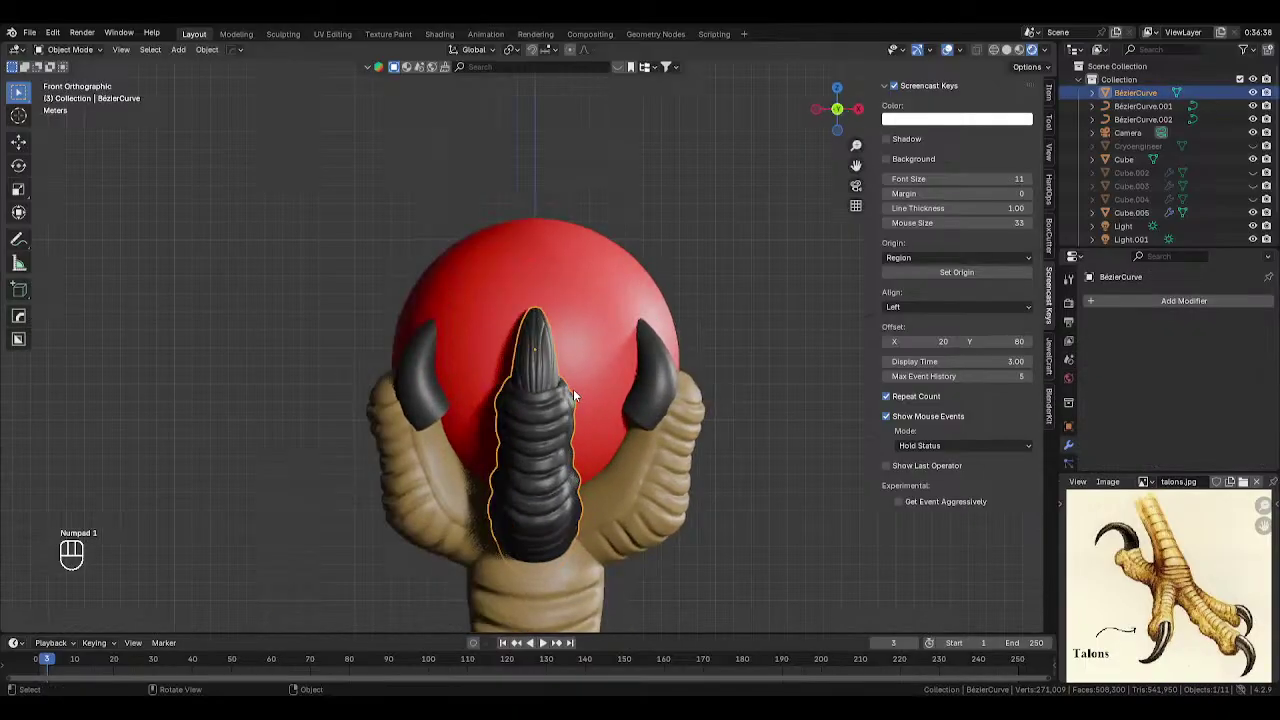
scroll(580, 421, down, 2)
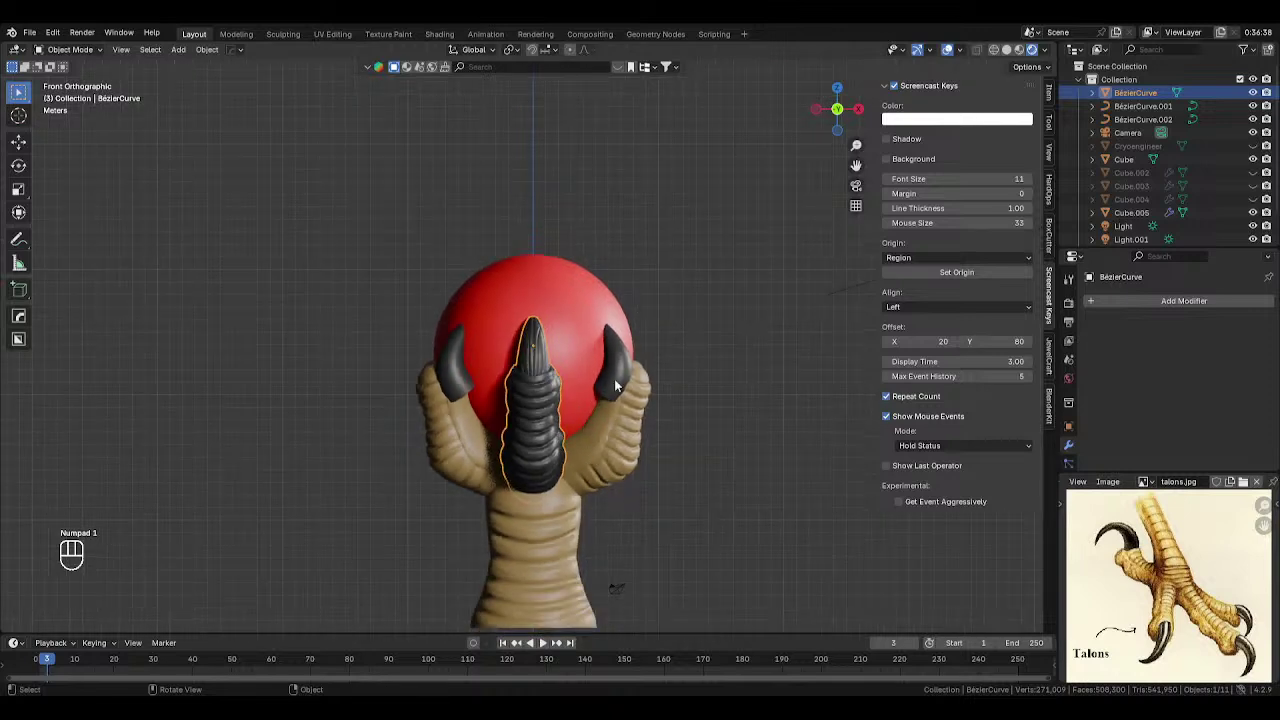
key(shift+d)
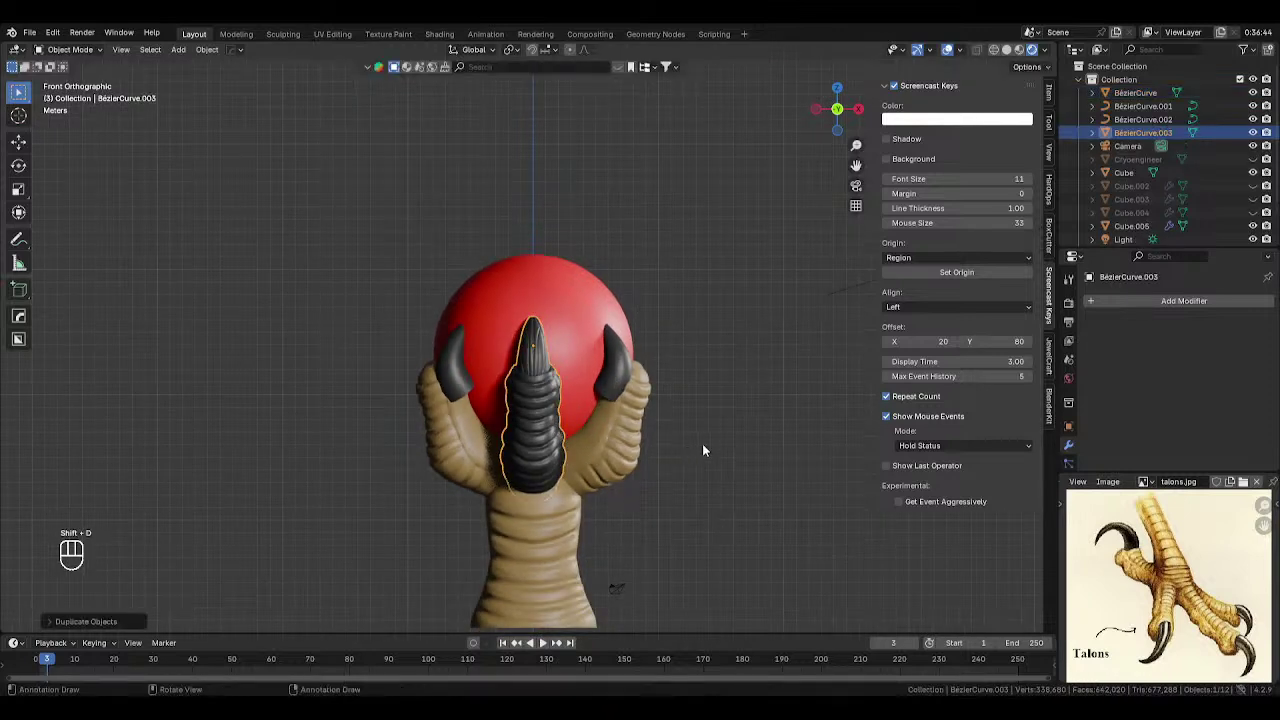
key(period)
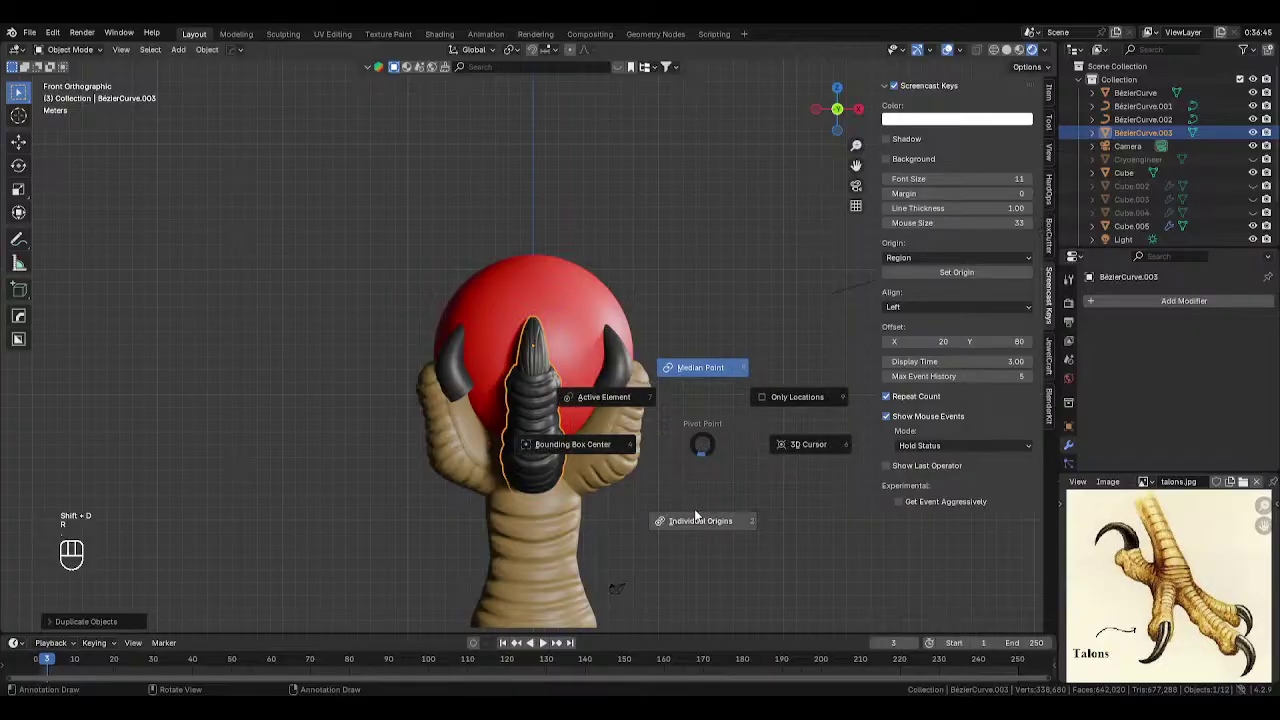
click(793, 450)
text(rz)
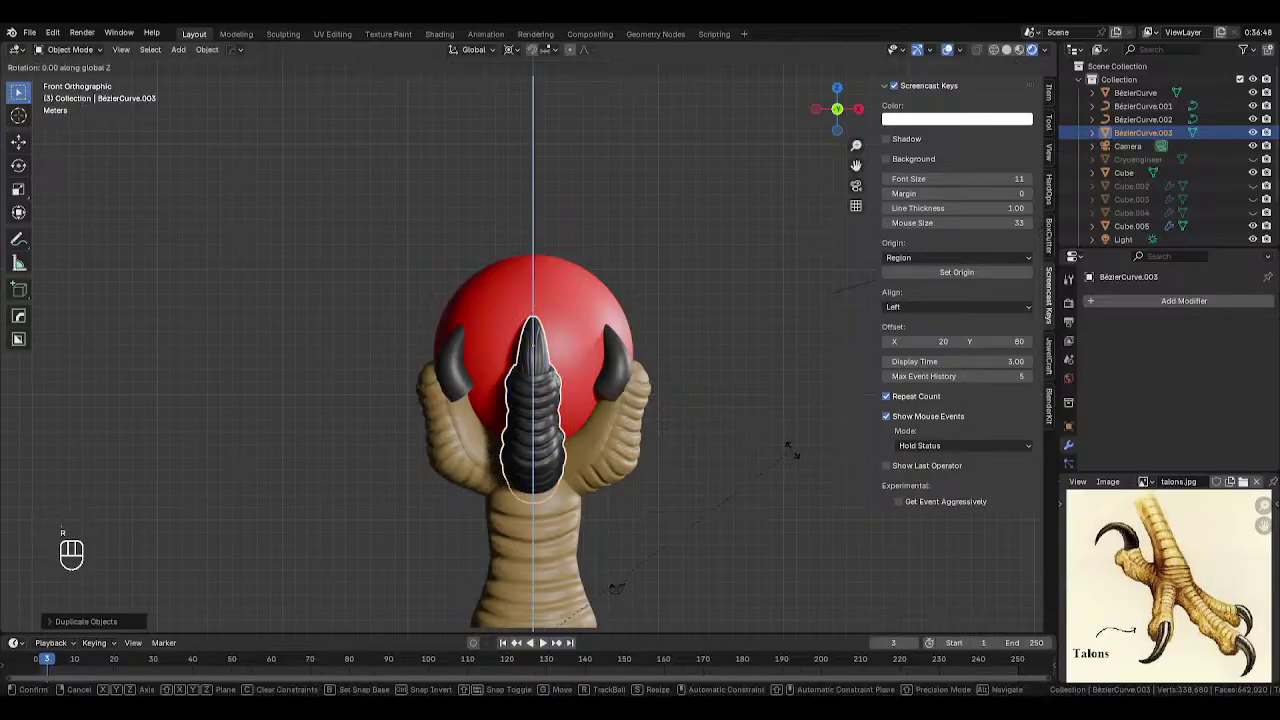
text(45)
key(Return)
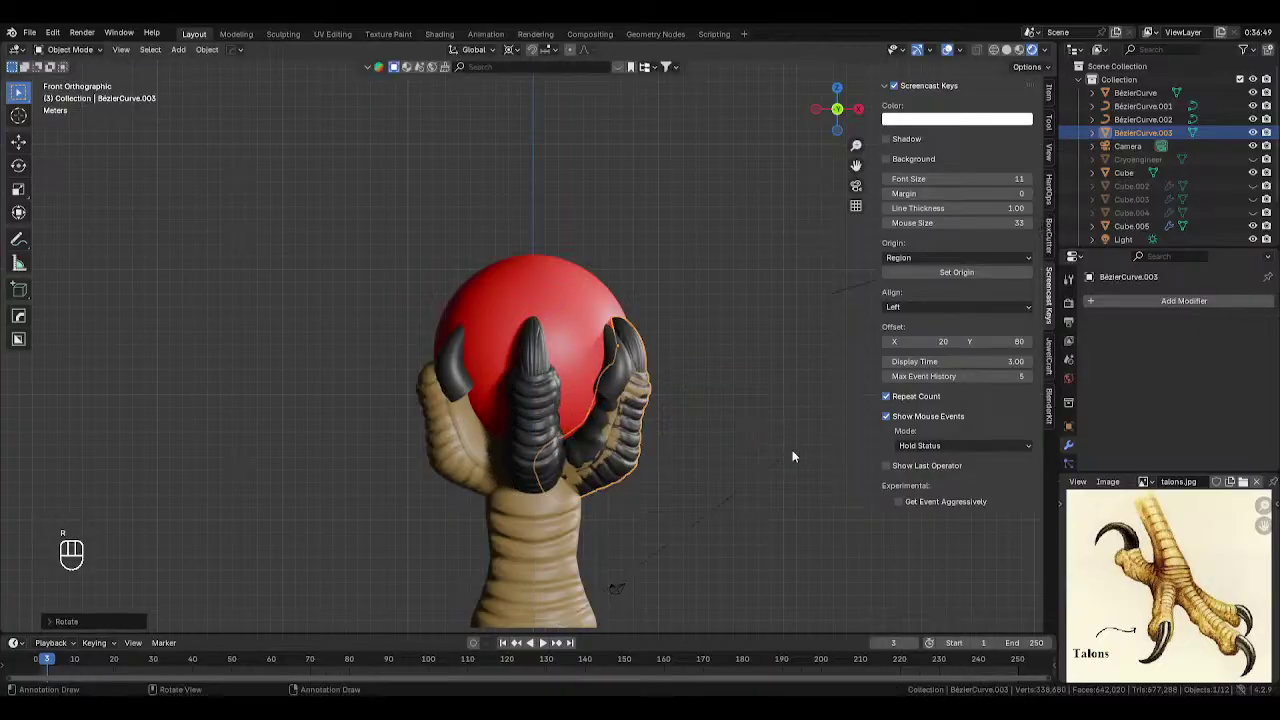
key(shift+d)
right_click(792, 457)
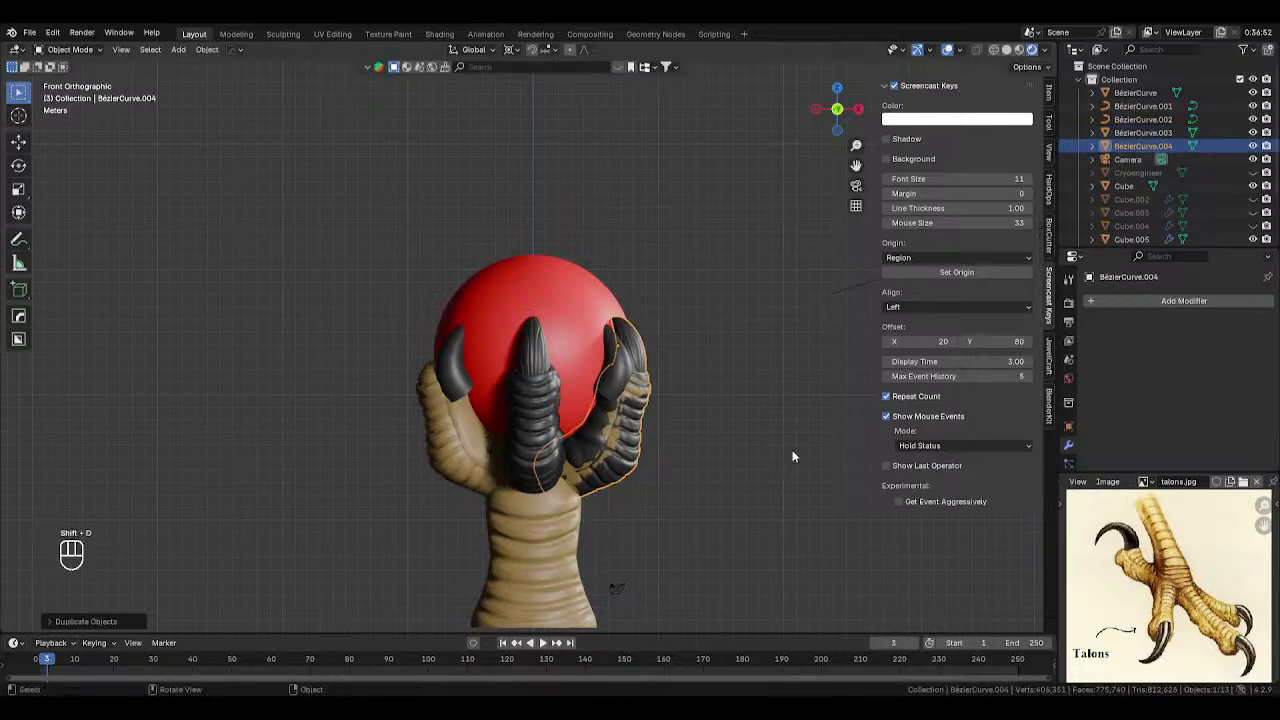
key(ctrl+z)
- Duplicate the front talon again in place and rotate the copy by a negative angle about Z onto the old left toe
click(532, 441)
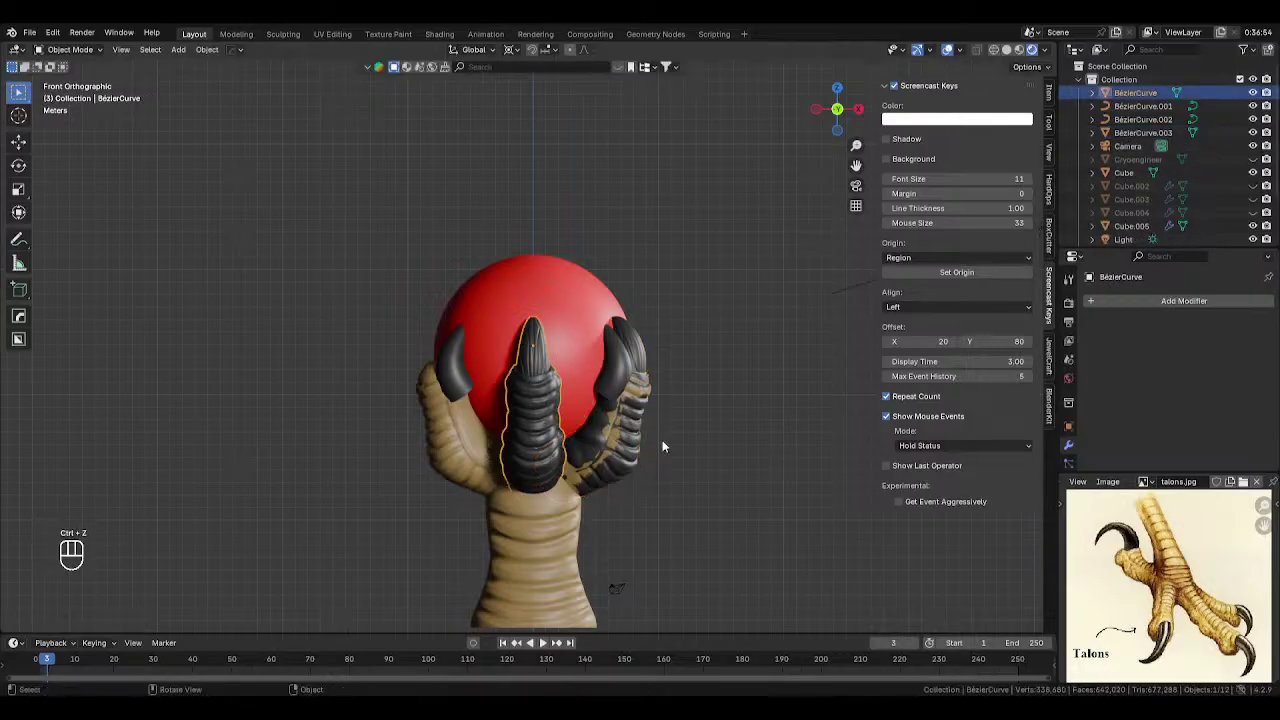
key(shift+d)
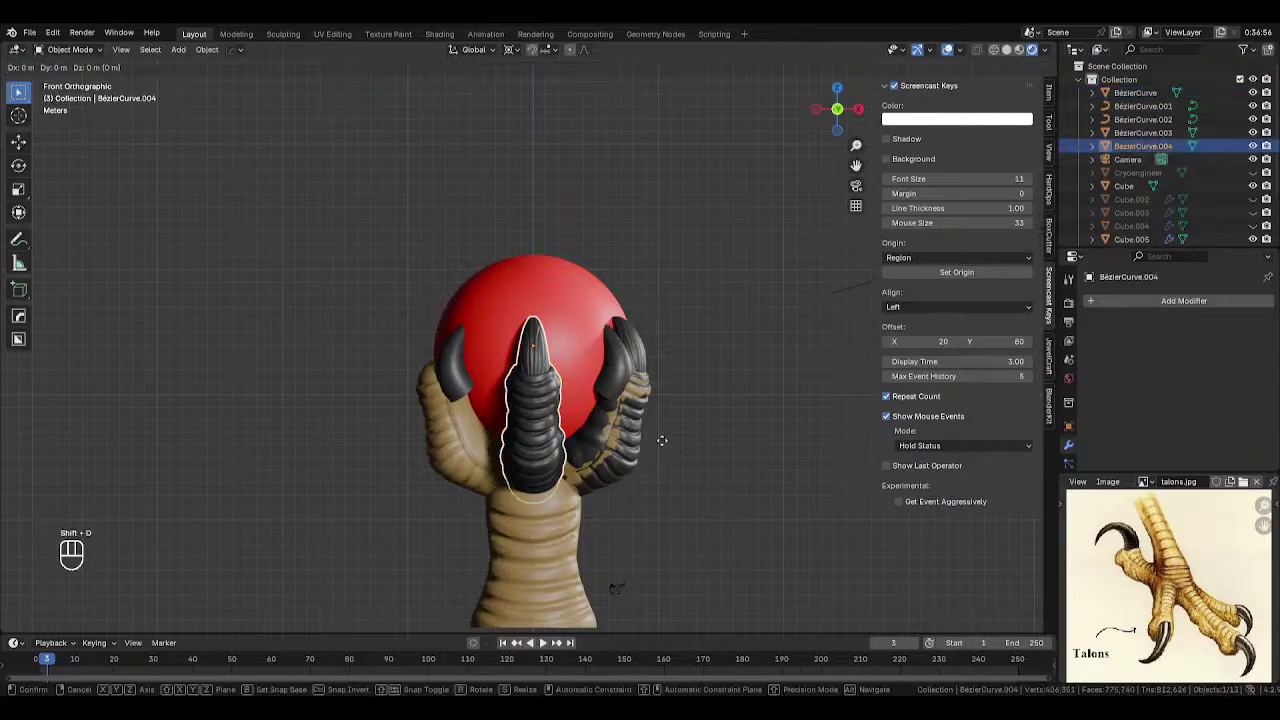
right_click(662, 447)
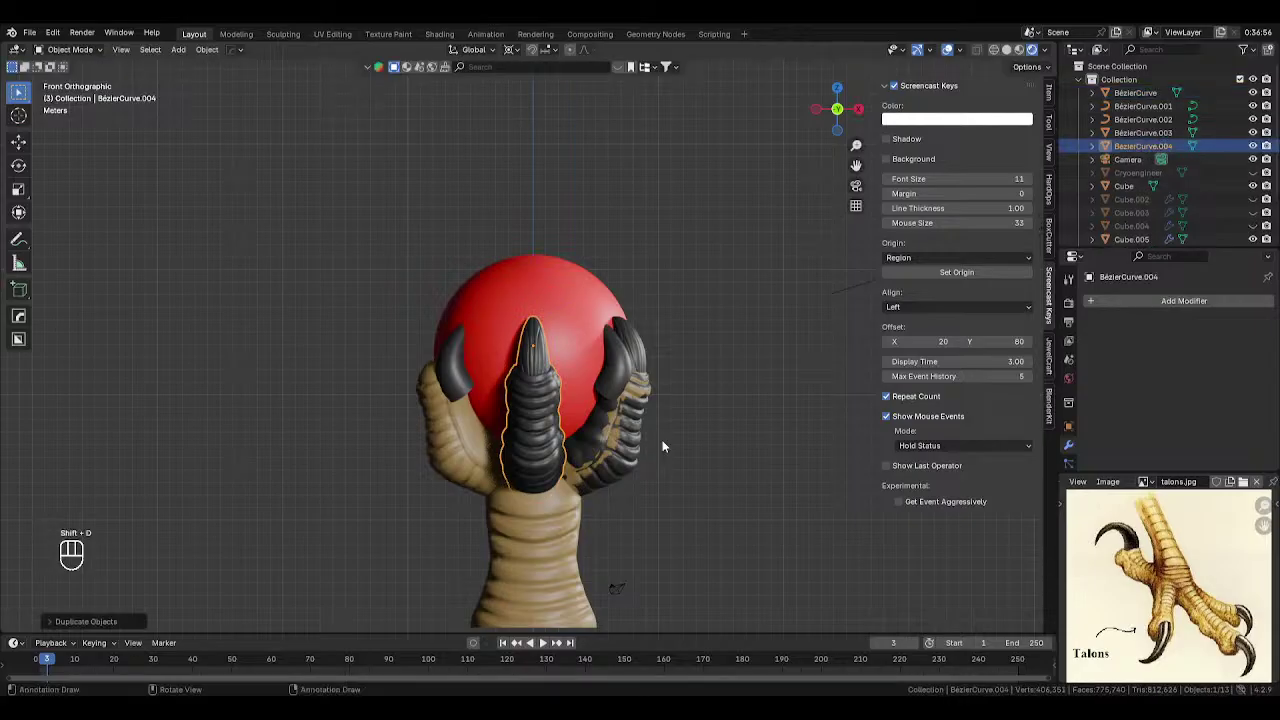
key(r)
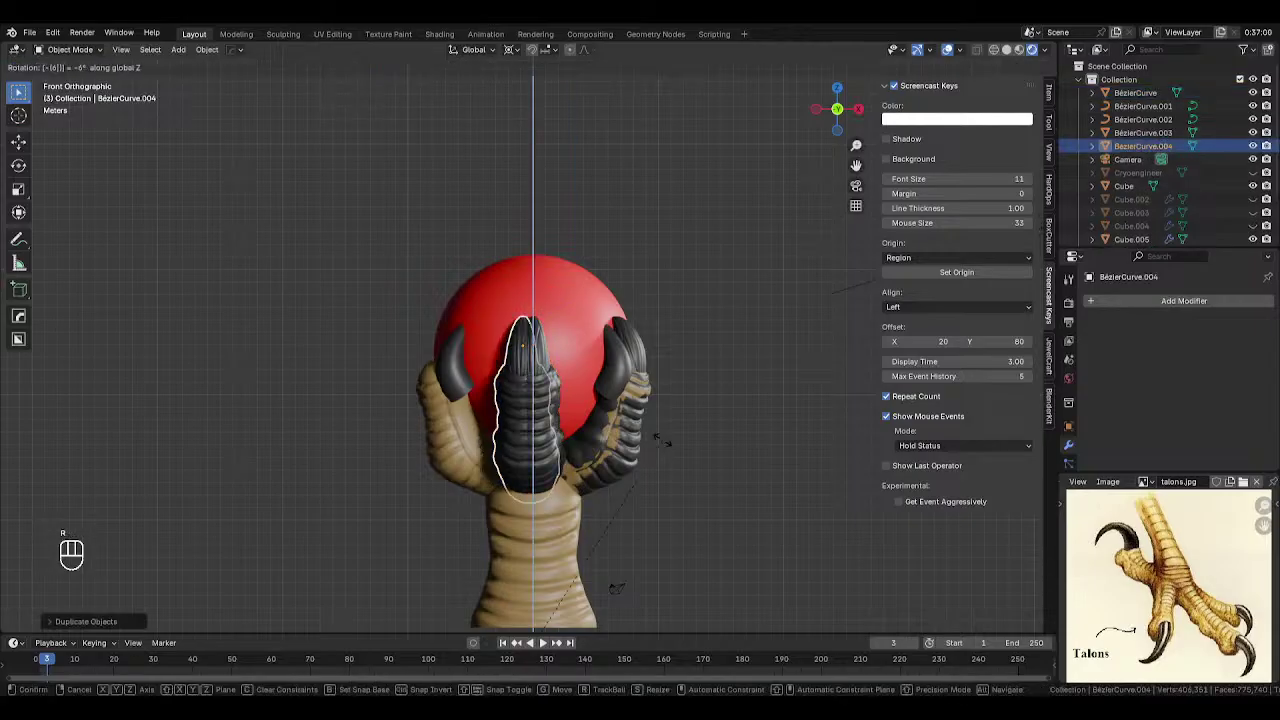
click(662, 447)
- Delete the old side toes and the two ungrooved side claws that overlap the new talon copies
click(604, 447)
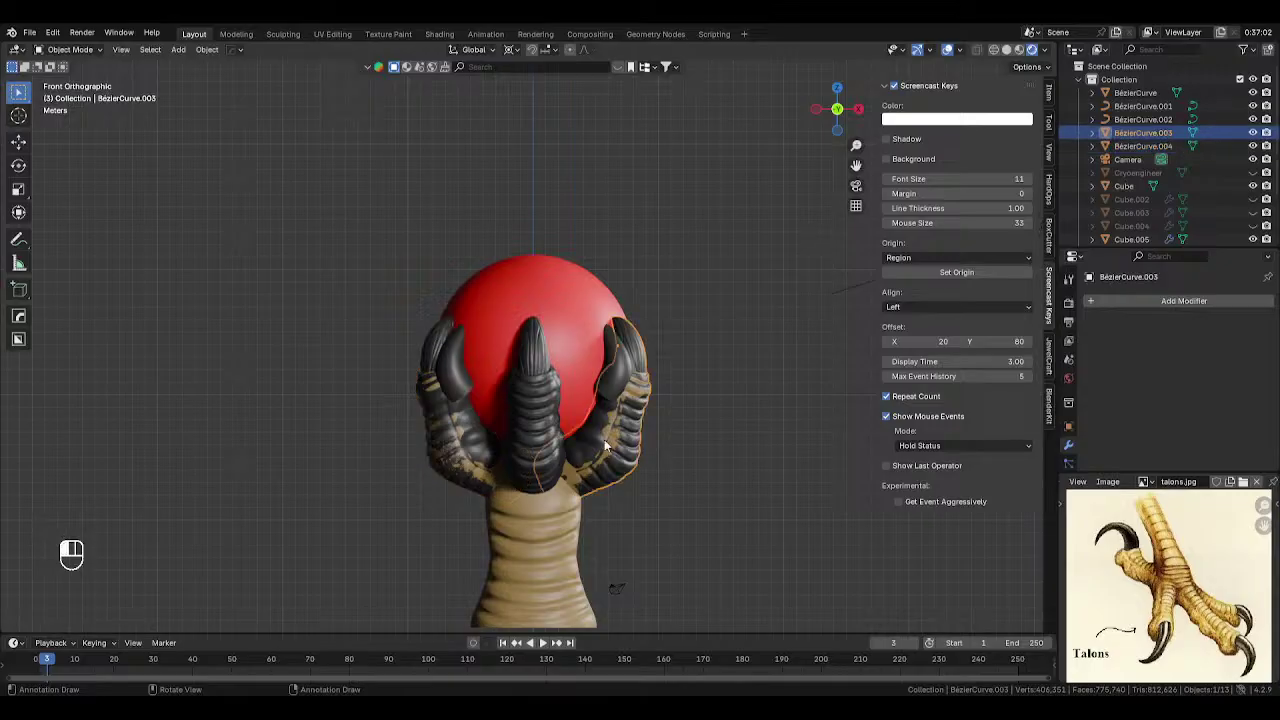
click(604, 447)
key(Delete)
key(Delete)
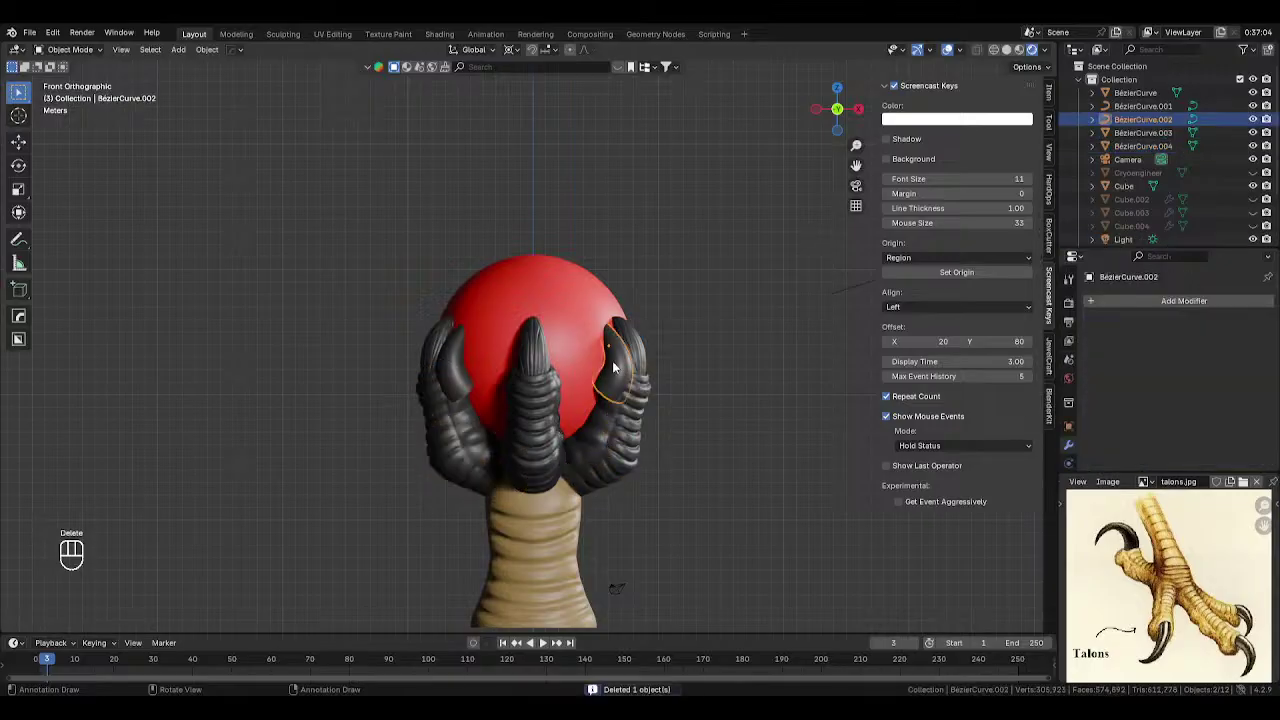
click(446, 381)
key(Delete)
- Add a Mirror modifier to the front talon, mirroring on the Y axis only with Sphere as the mirror object
scroll(768, 431, down, 3)
middle_drag(768, 431, 633, 461)
click(518, 386)
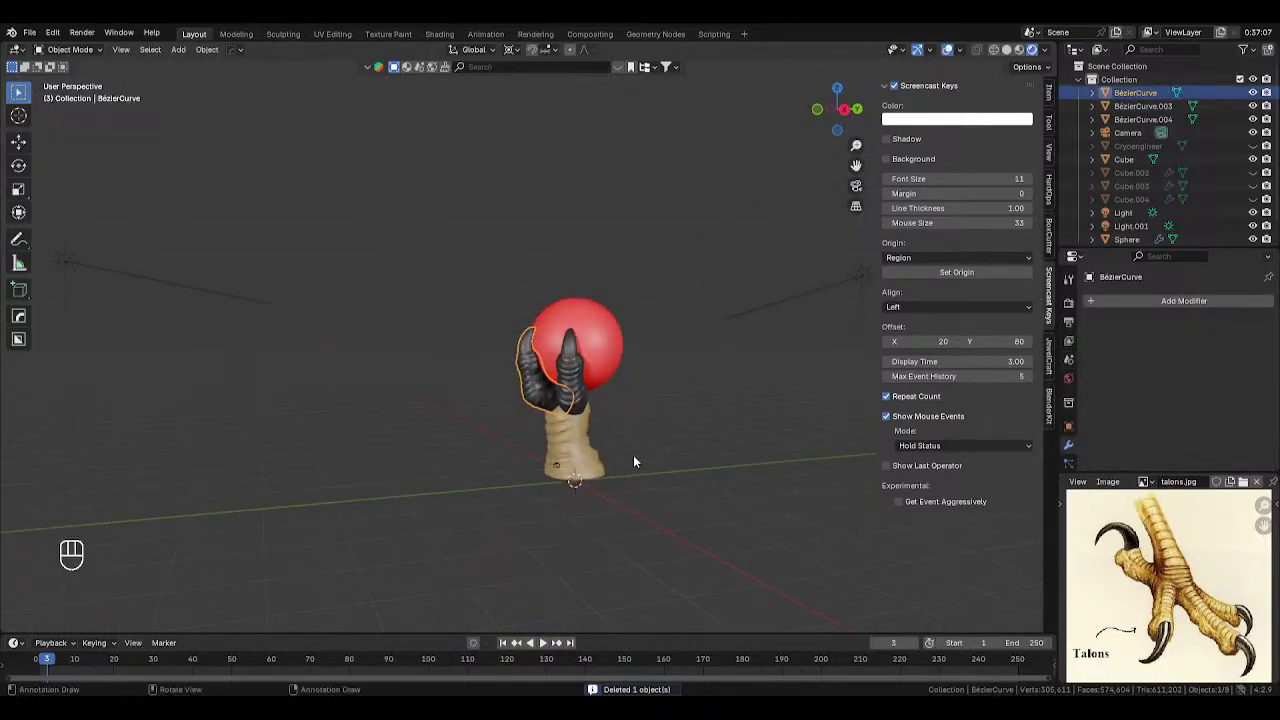
scroll(633, 461, up, 3)
middle_drag(669, 454, 656, 384)
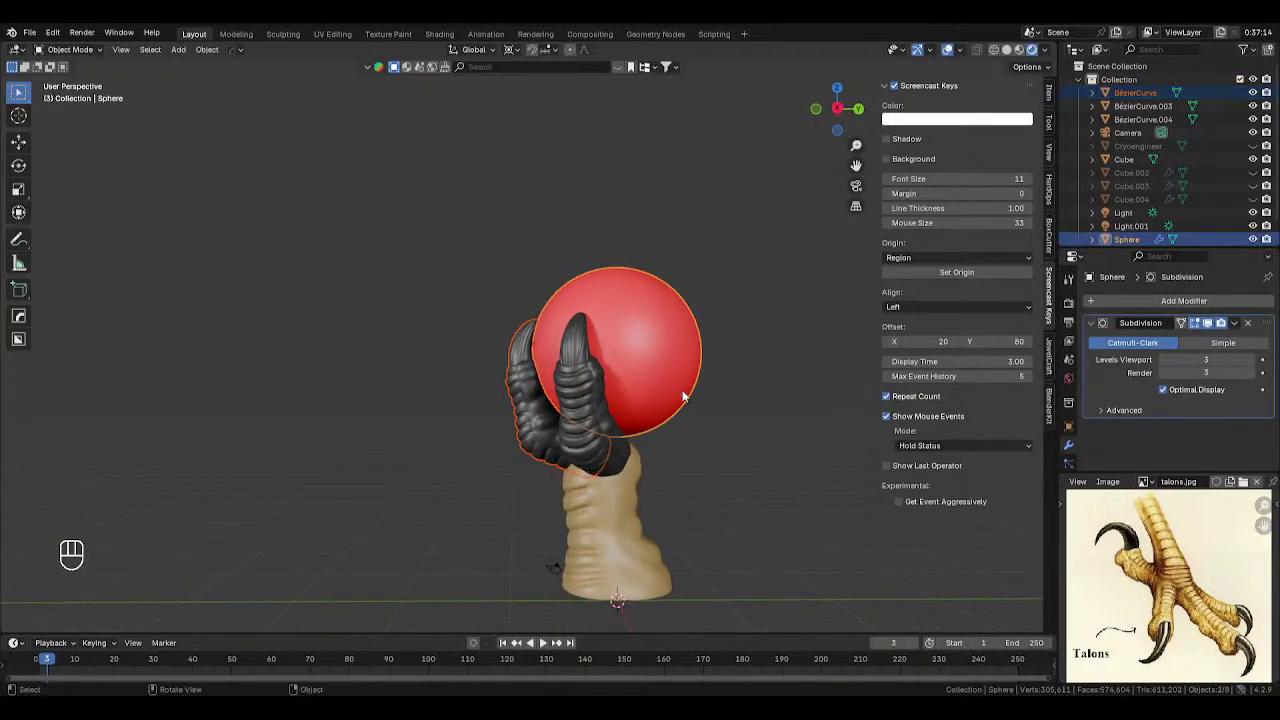
click(1188, 299)
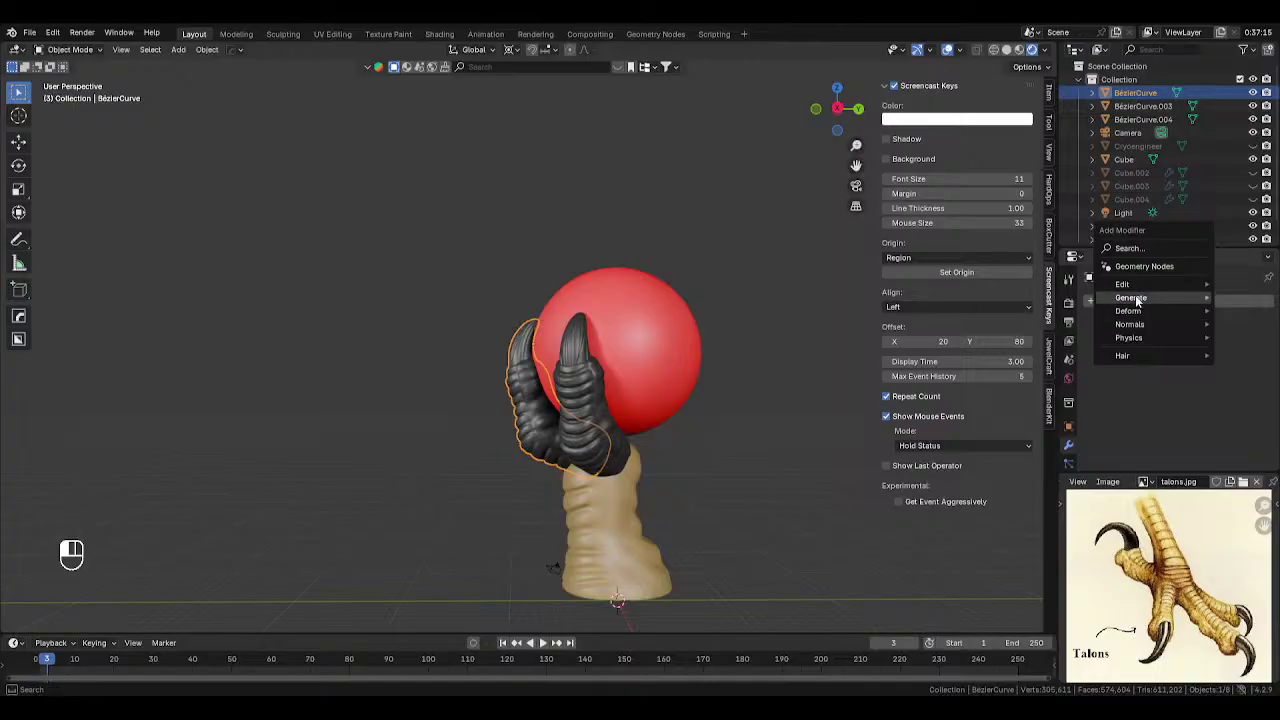
mouse_move(1190, 298)
click(1008, 390)
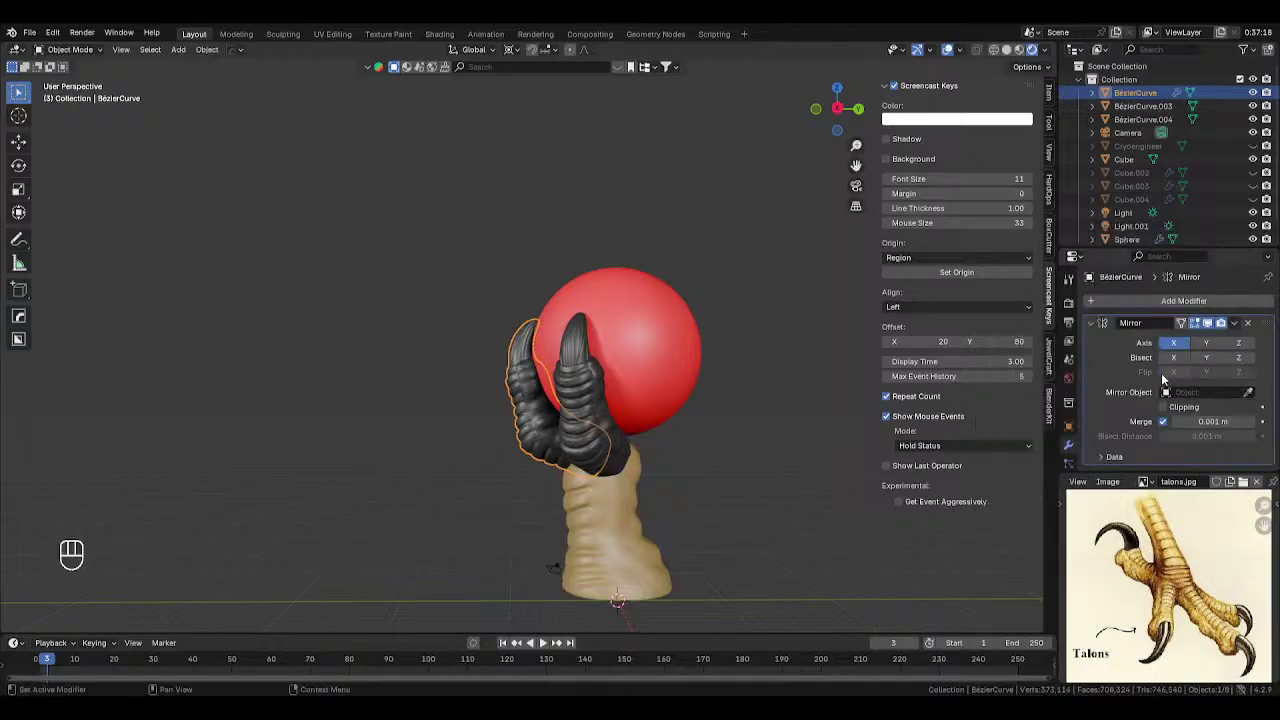
click(1248, 392)
click(686, 338)
middle_drag(738, 311, 641, 397)
key(KP_1)
scroll(752, 325, down, 3)
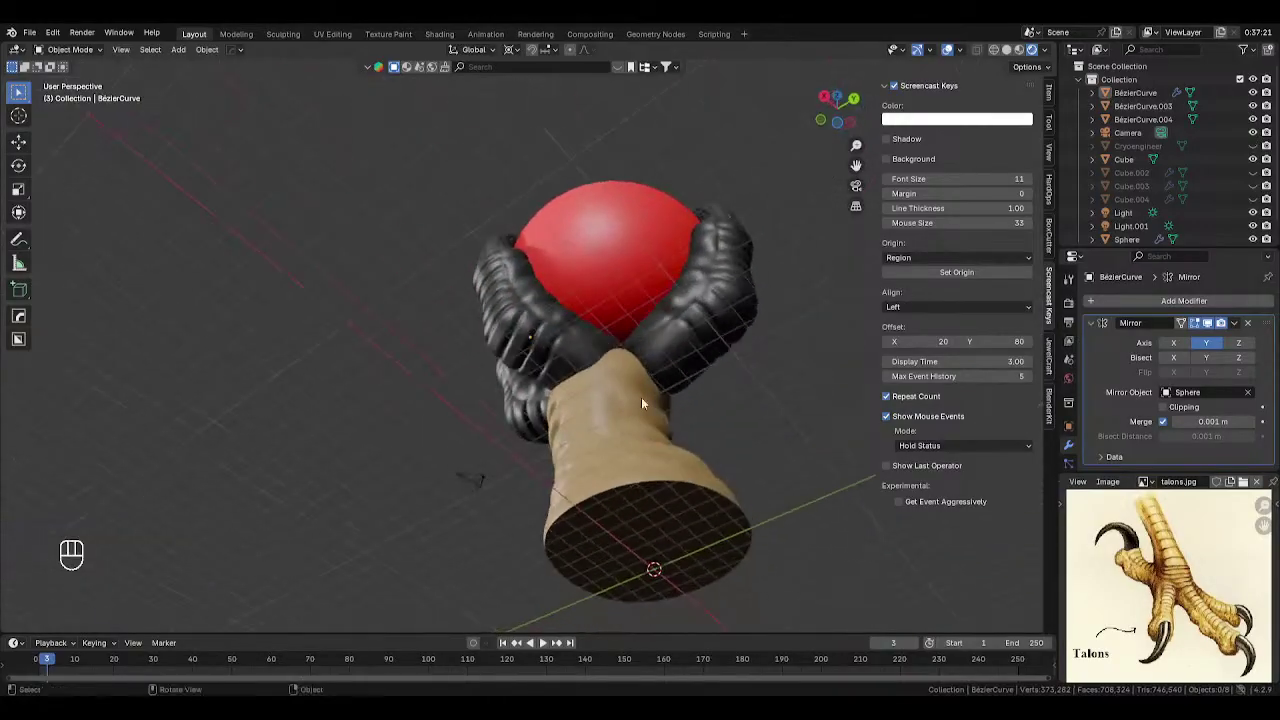
- Select the front talon and switch the viewport to Solid shading
click(695, 373)
key(z)
key(z)
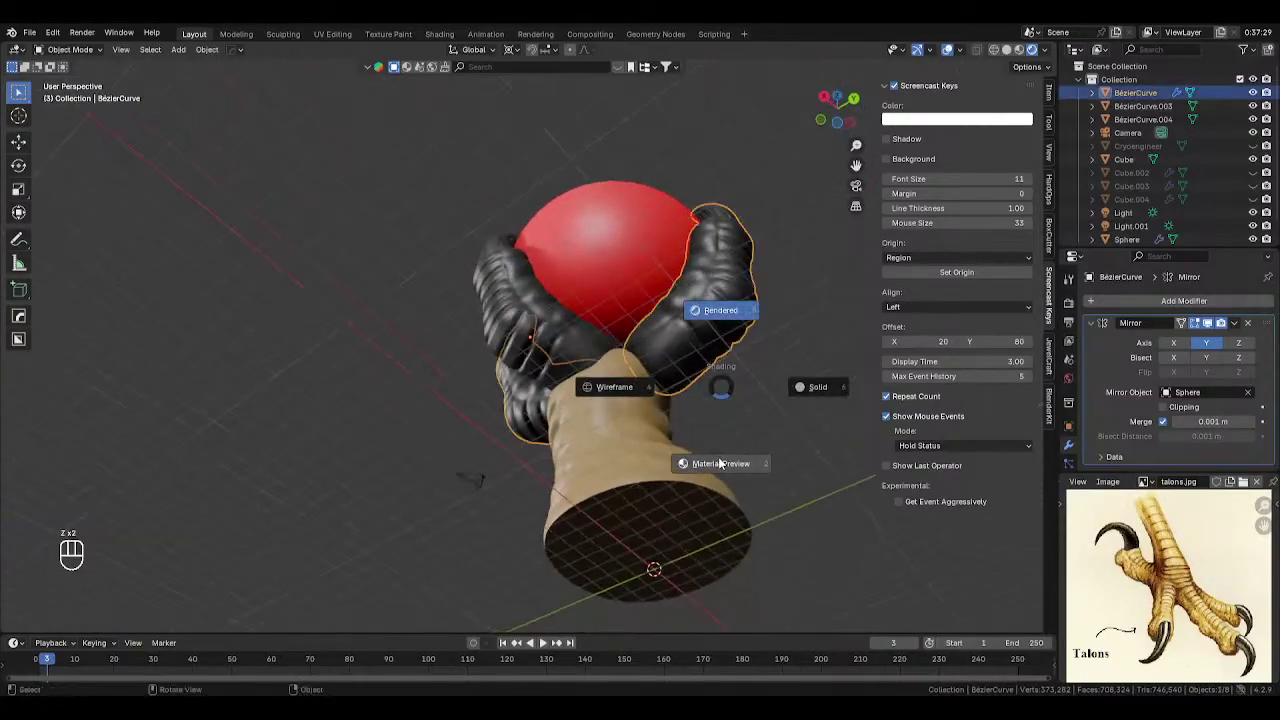
click(813, 403)
key(z)
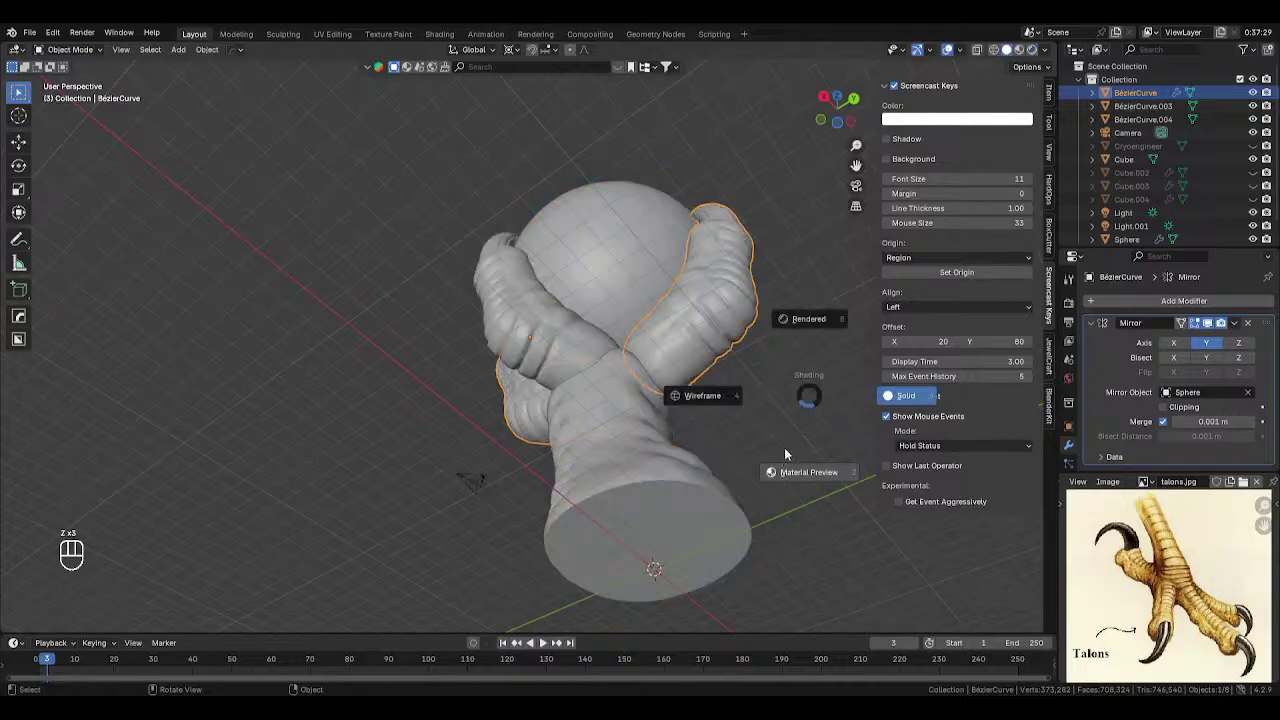
click(786, 454)
key(z)
click(833, 404)
- Hide the leg to expose the talon bases and enter Sculpt Mode on the front talon
key(Tab)
mouse_move(749, 345)
middle_down()
mouse_move(511, 357)
mouse_move(594, 438)
mouse_move(528, 400)
mouse_move(560, 402)
mouse_move(547, 404)
mouse_move(573, 425)
middle_up()
key(ctrl+KP_7)
key(Tab)
click(524, 487)
key(h)
click(492, 380)
key(Tab)
scroll(547, 404, up, 2)
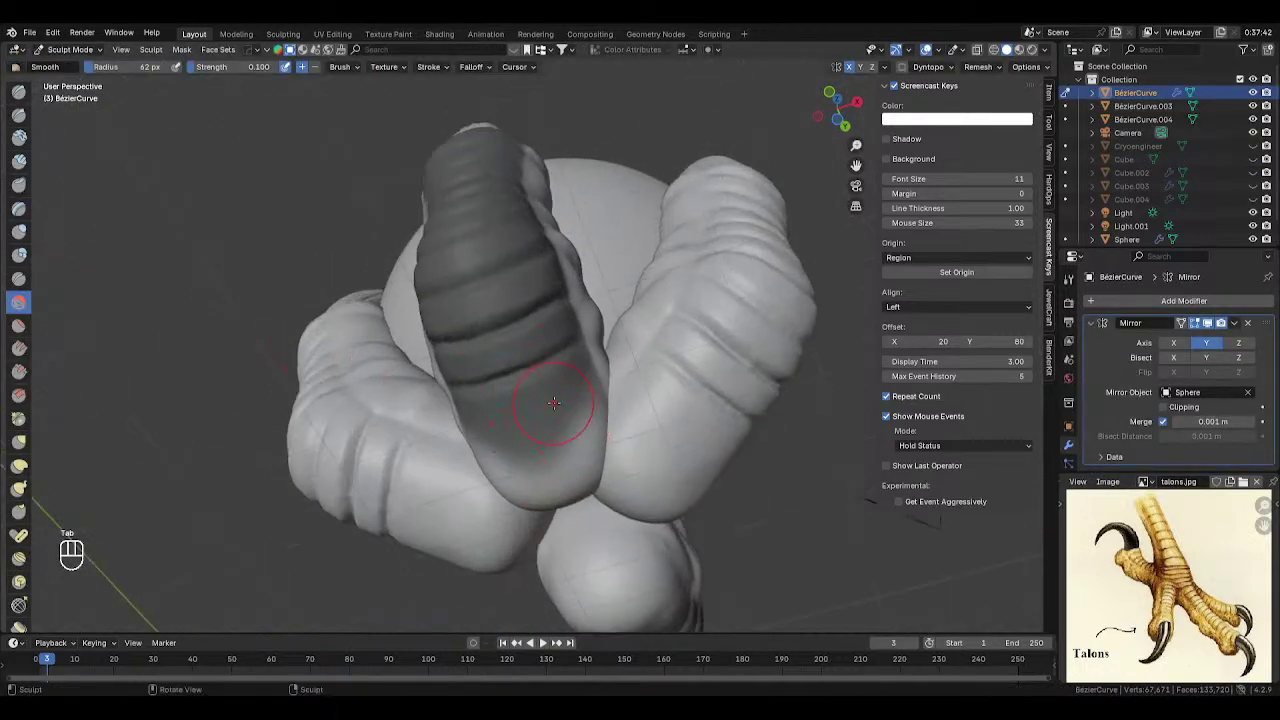
- Clear the talon's existing mask and set up the Mask brush with a radius of about 16 px
key(alt+m)
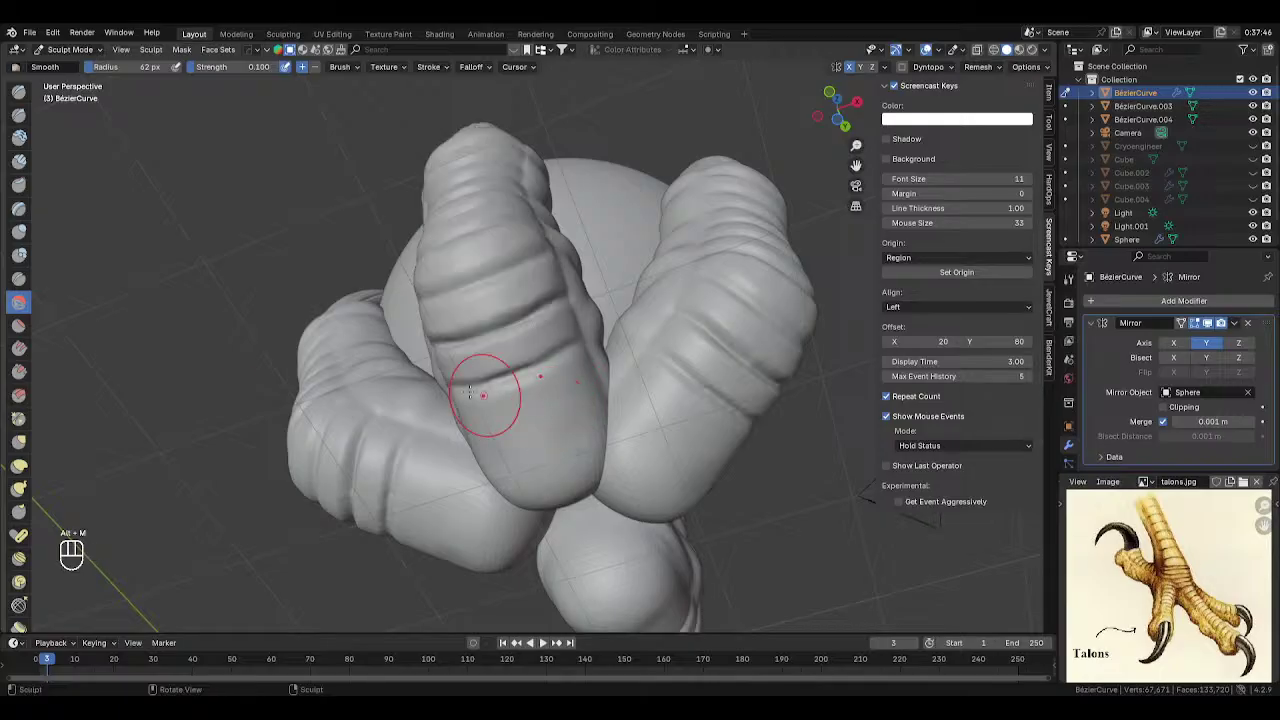
click(19, 94)
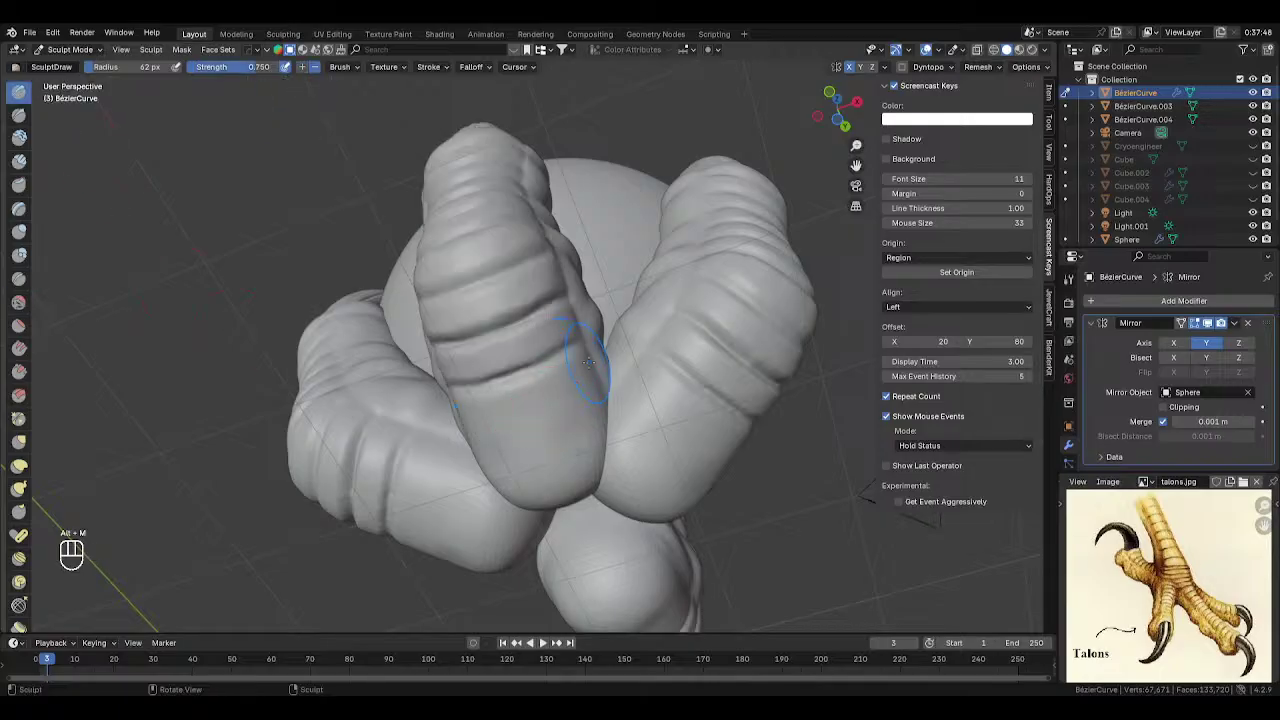
key(f)
click(551, 413)
key(m)
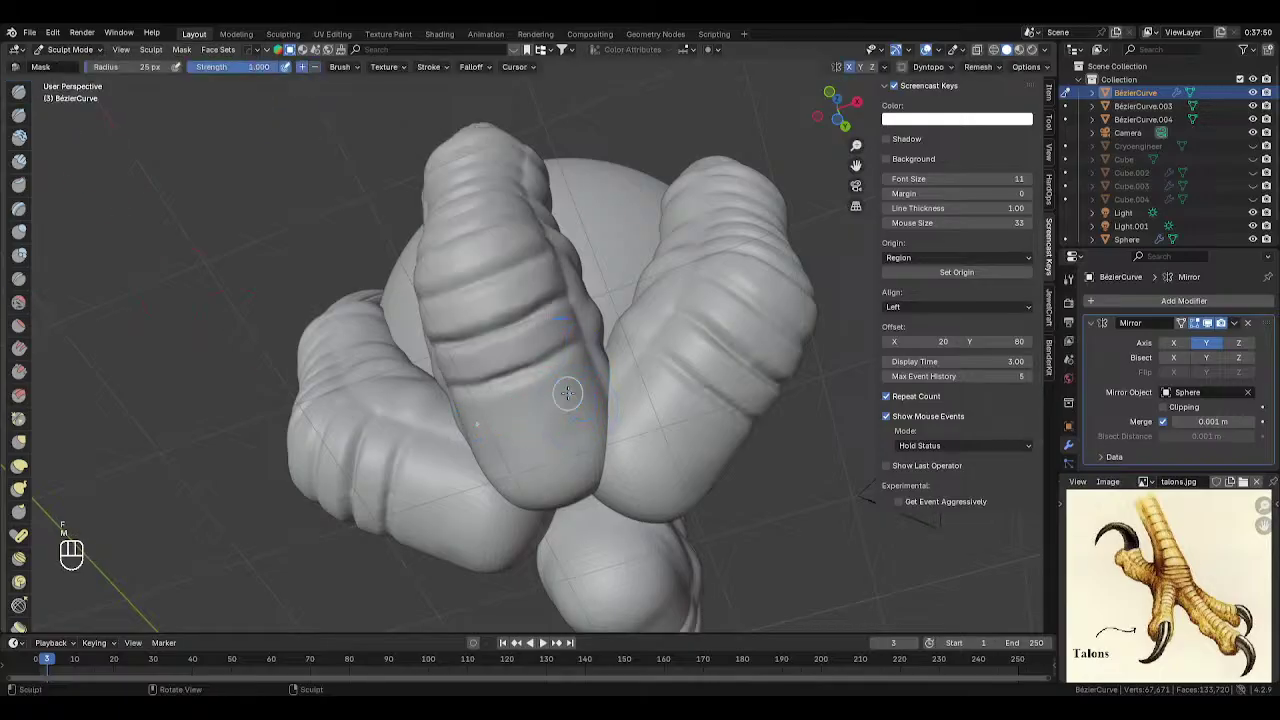
key(f)
click(581, 378)
key(f)
click(588, 372)
- Paint two thin mask stripes across the front talon's smooth base with the Mask brush at 13 px radius
drag(590, 374, 533, 418)
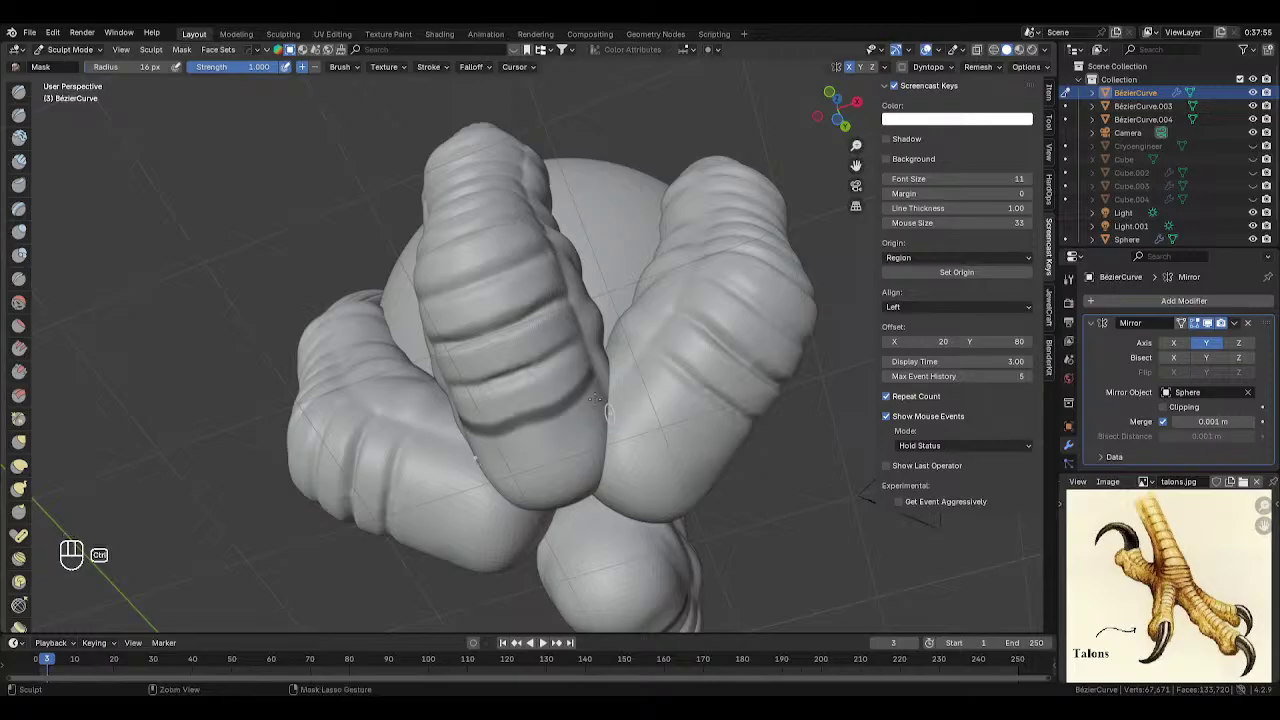
key(ctrl+z)
key(f)
click(592, 374)
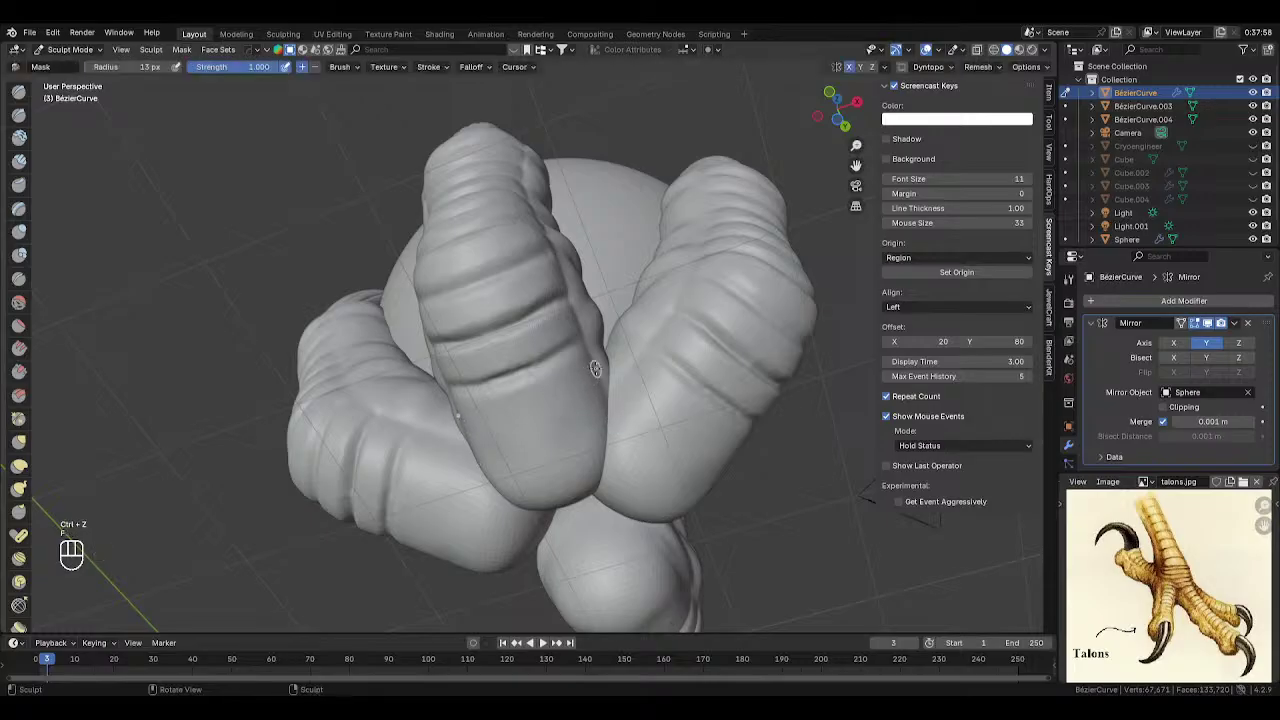
drag(591, 373, 522, 421)
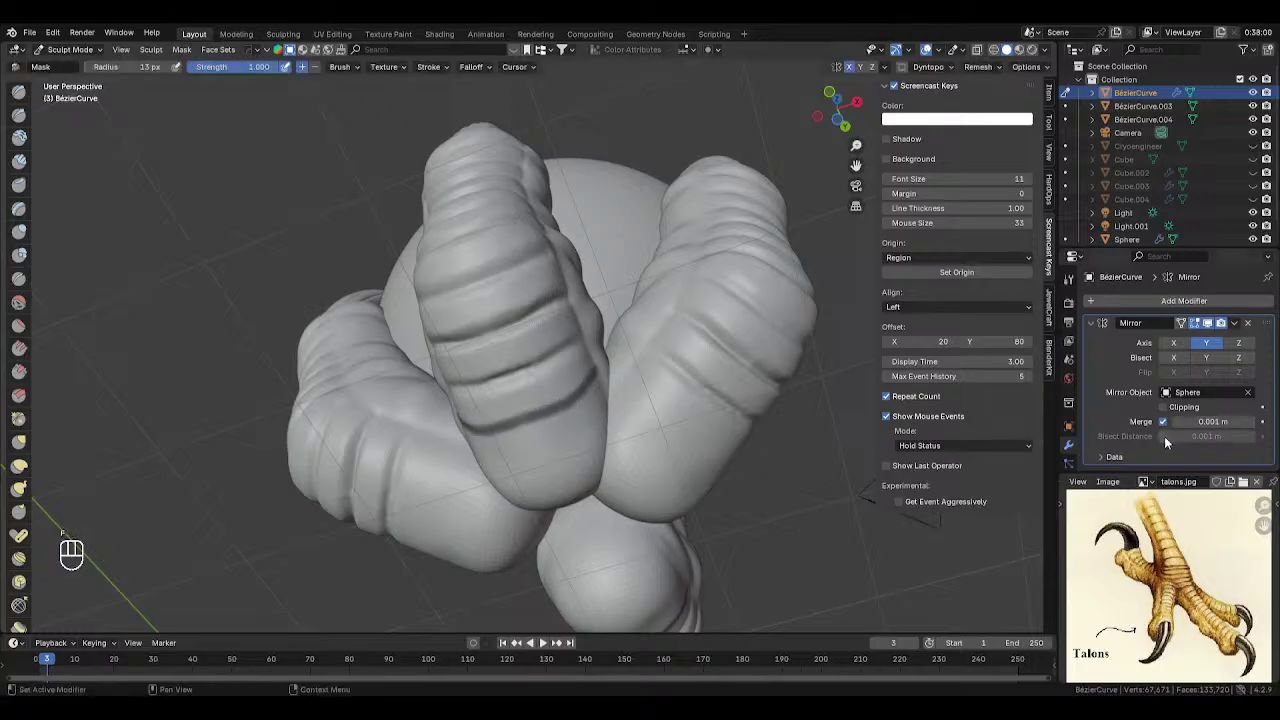
scroll(16, 535, down, 10)
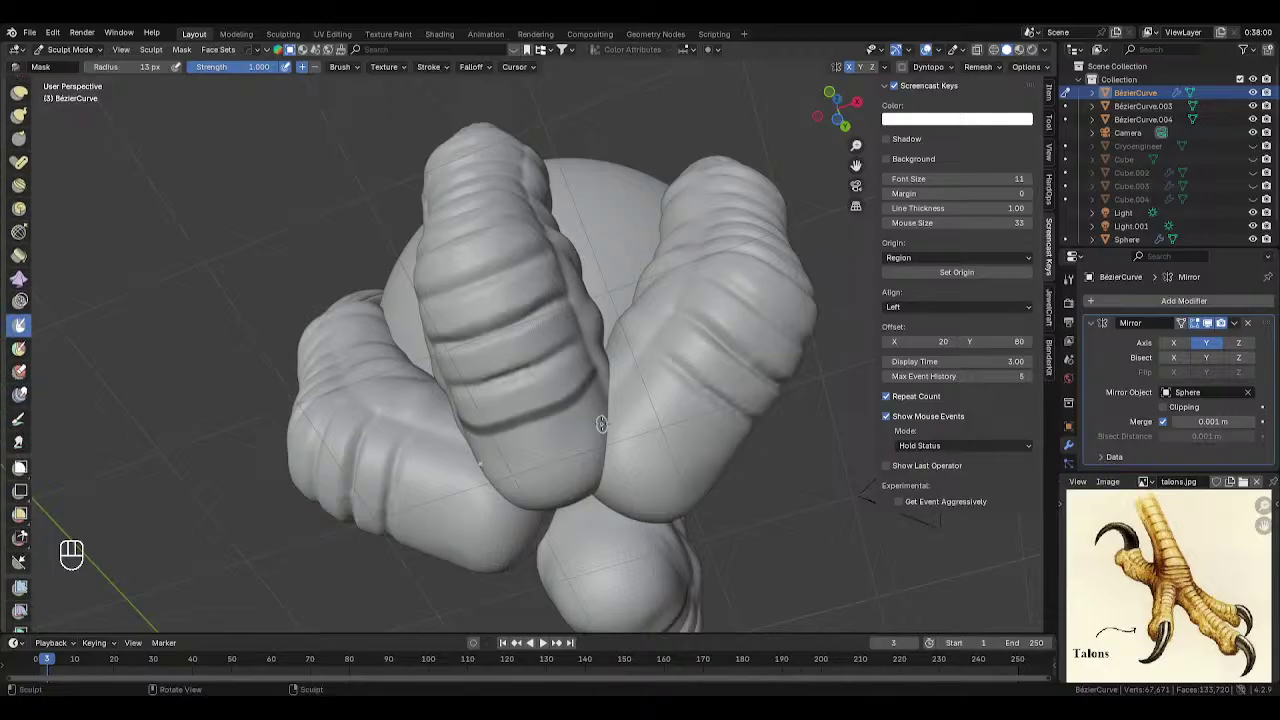
middle_drag(601, 424, 603, 394)
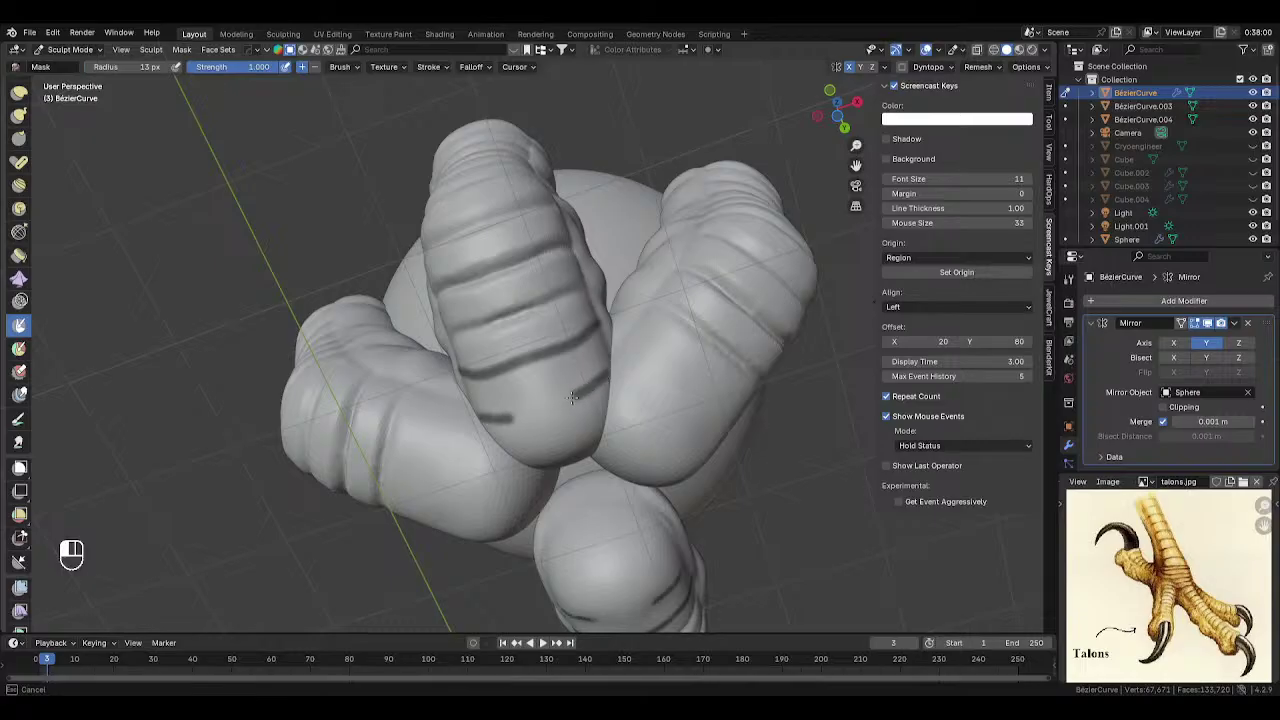
drag(544, 403, 543, 404)
key(ctrl+z)
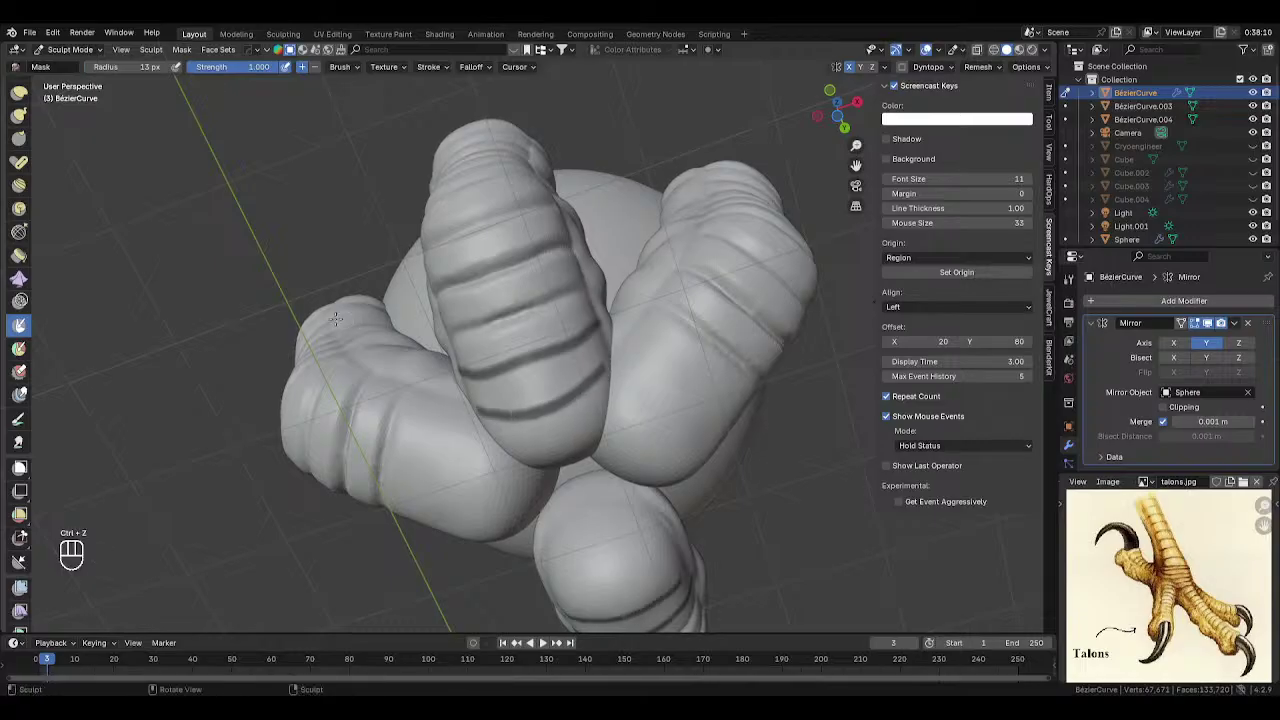
- Sculpt around the mask stripes with the Draw brush at 0.25 strength and 76 px radius, with Stabilize Stroke disabled
scroll(18, 150, up, 5)
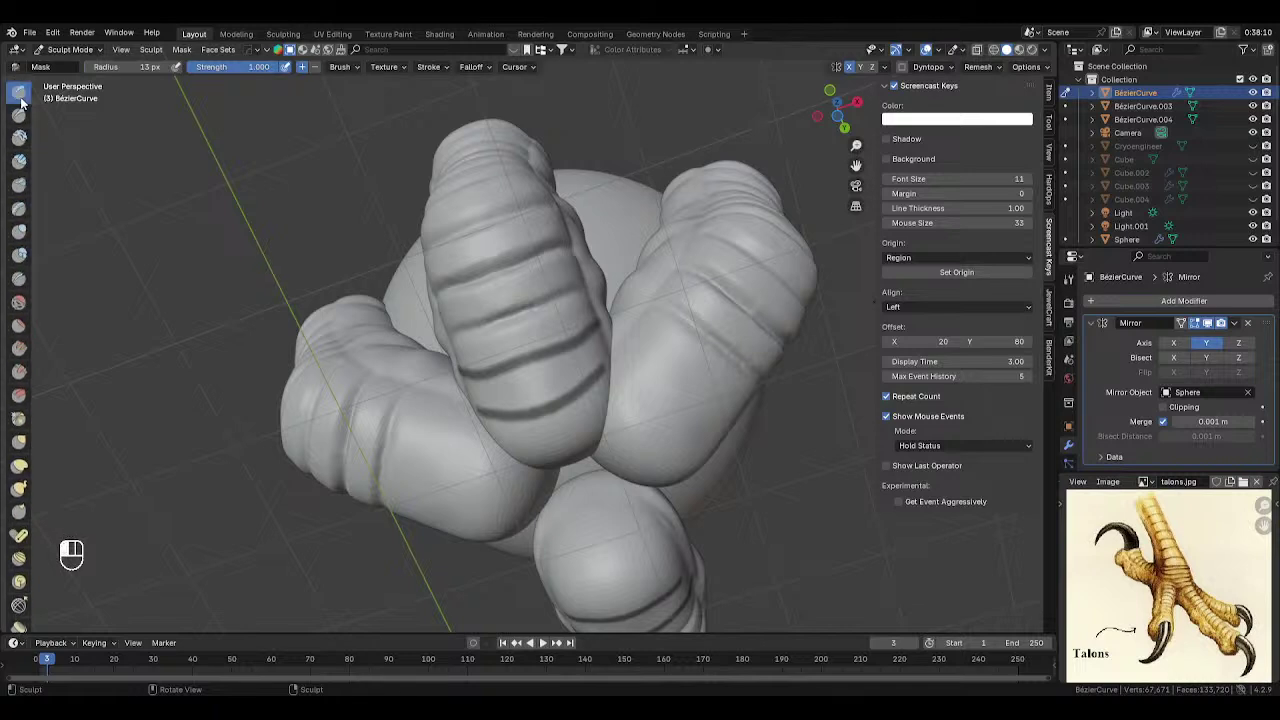
text(0.25)
key(Return)
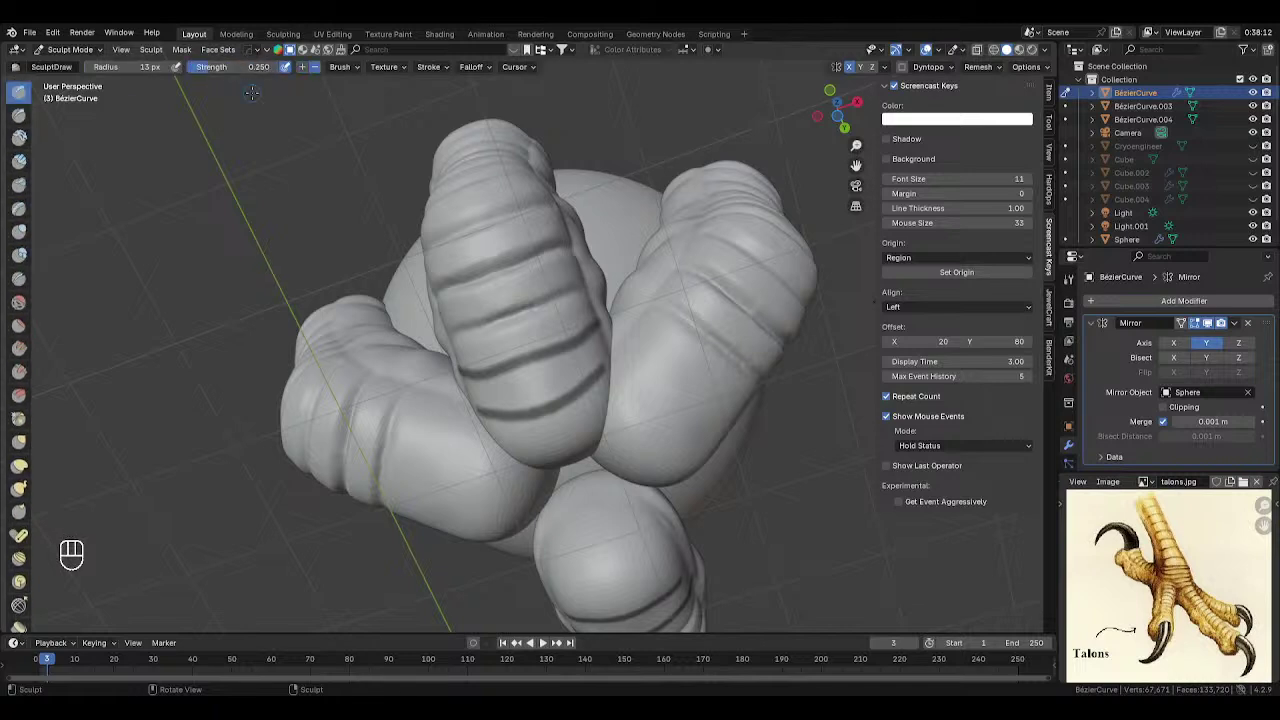
key(f)
click(571, 371)
key(f)
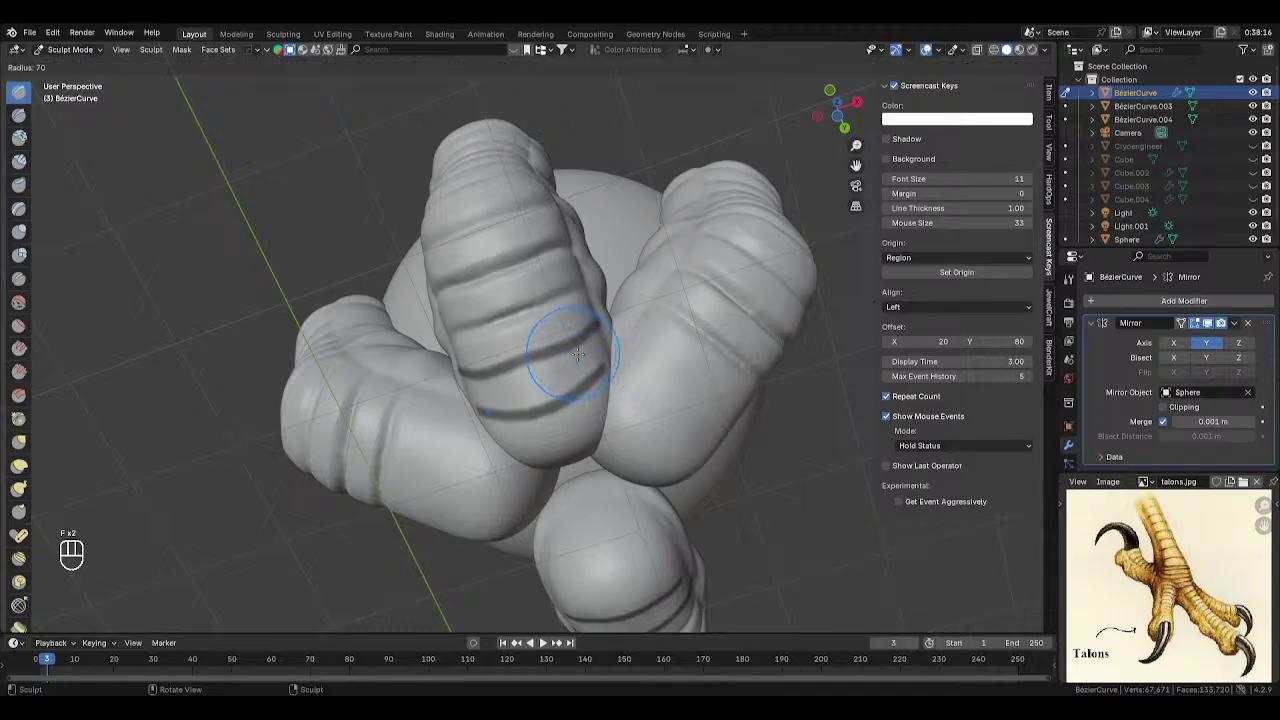
click(580, 348)
click(436, 66)
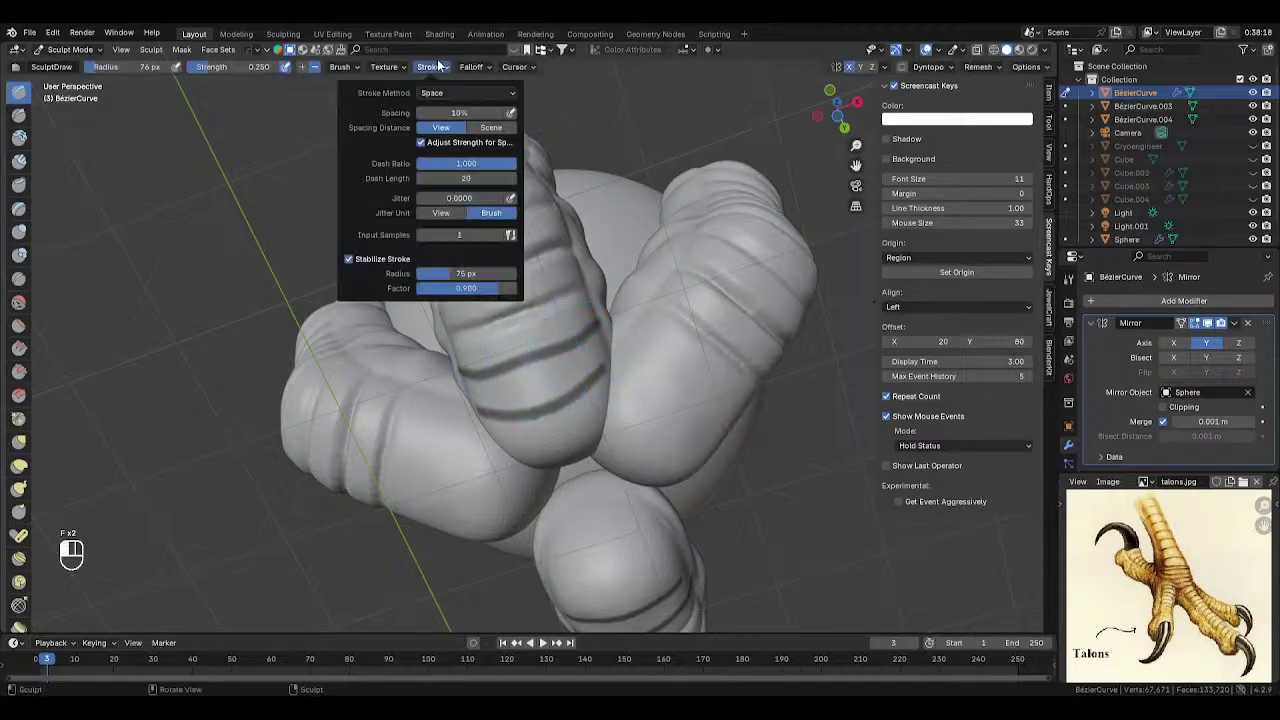
click(358, 261)
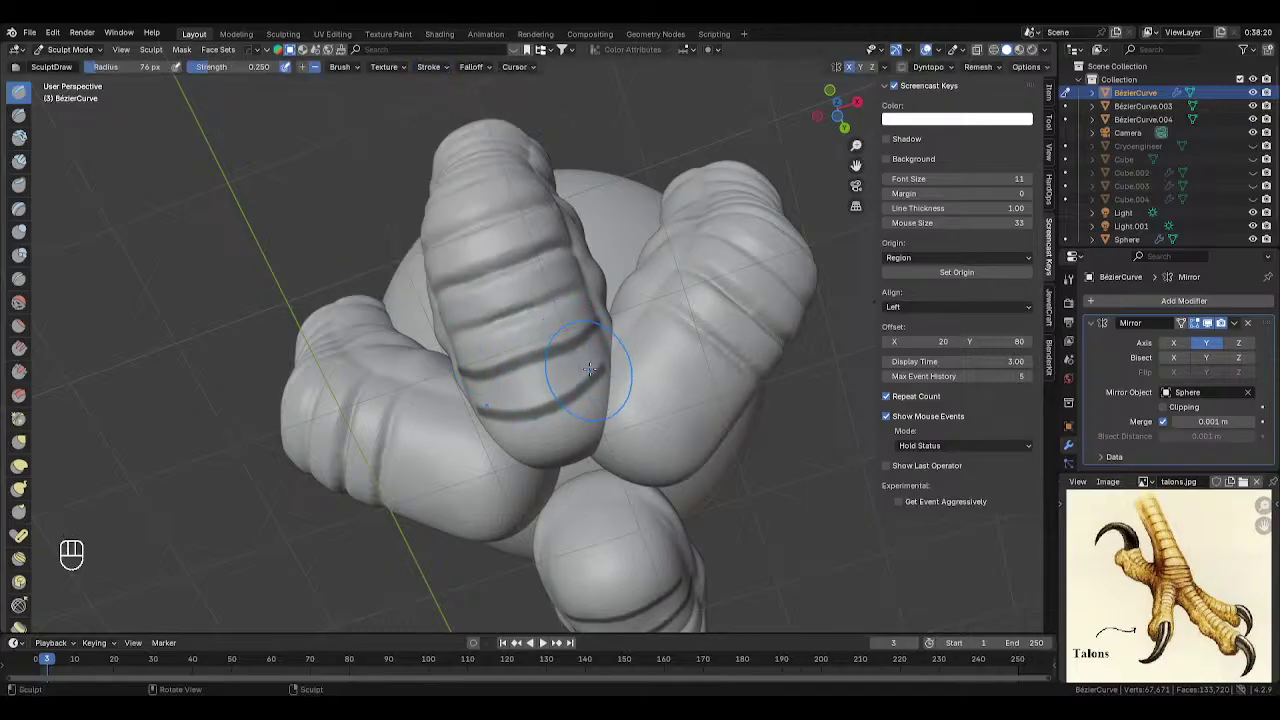
key(ctrl+z)
key(ctrl+z)
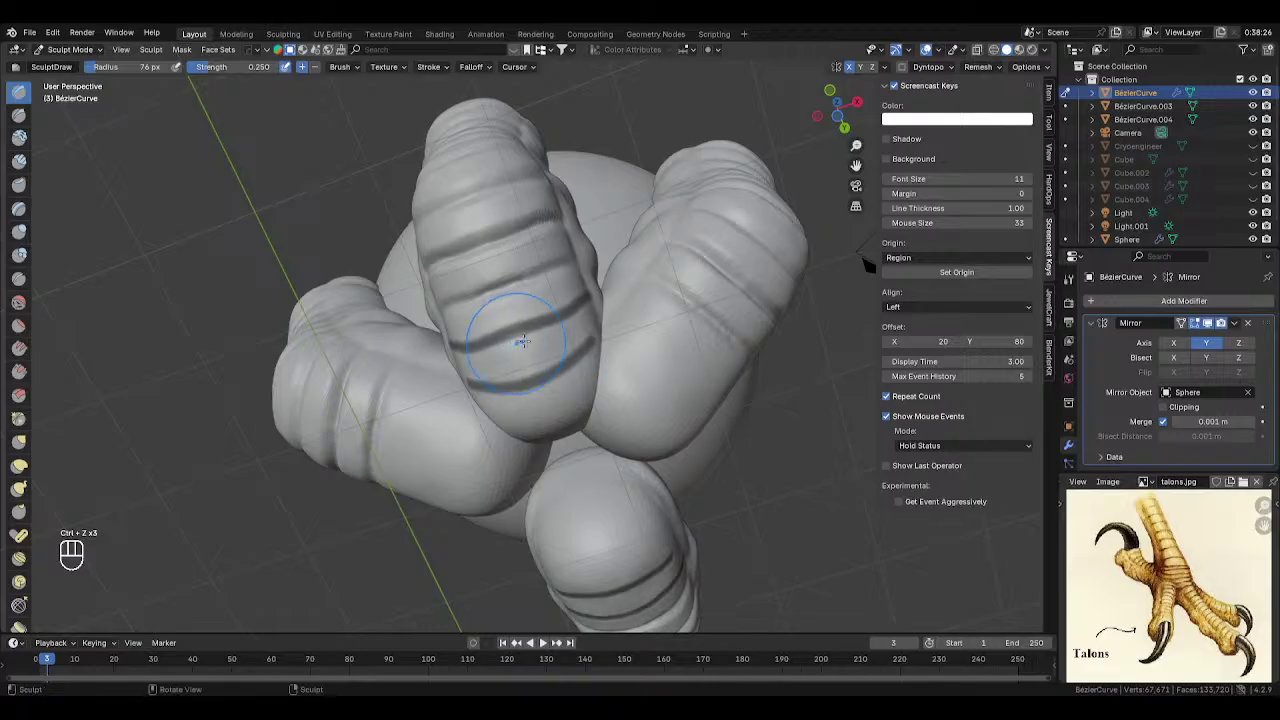
- Clear the mask and smooth the new grooves at the front talon's base at 0.100 strength
middle_drag(559, 318, 525, 420)
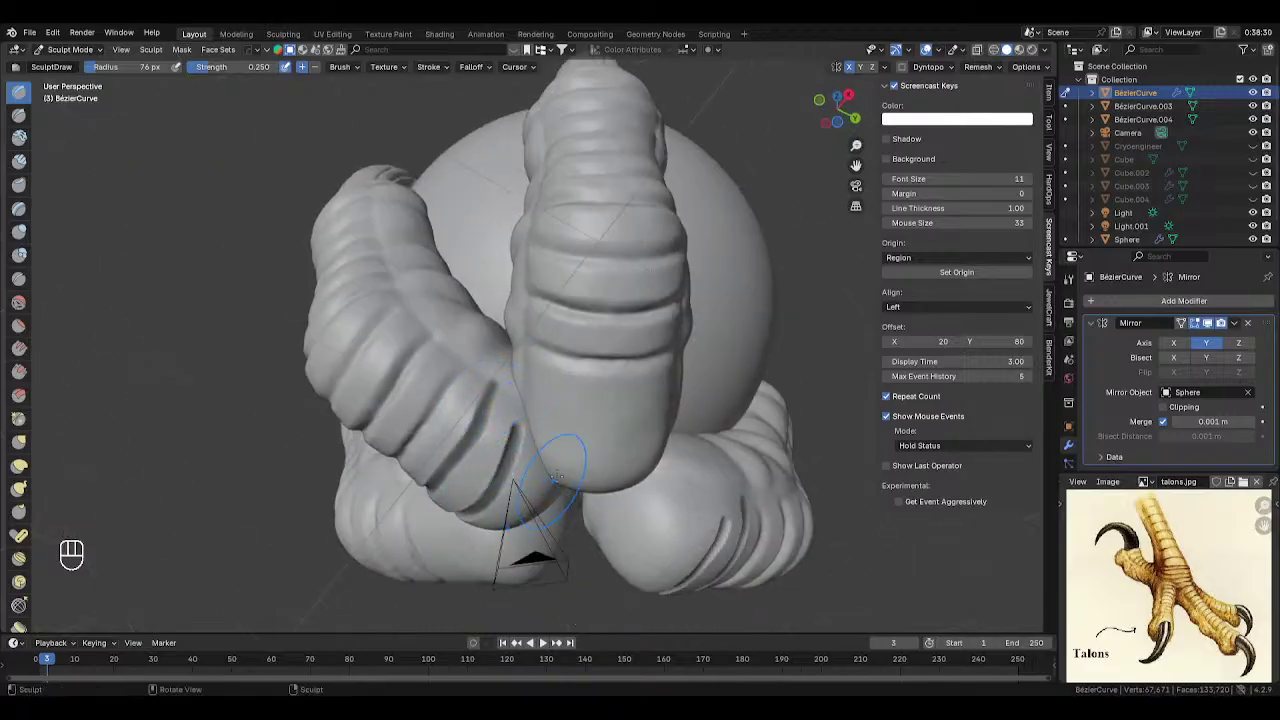
mouse_move(527, 430)
middle_down()
mouse_move(491, 441)
mouse_move(519, 452)
middle_up()
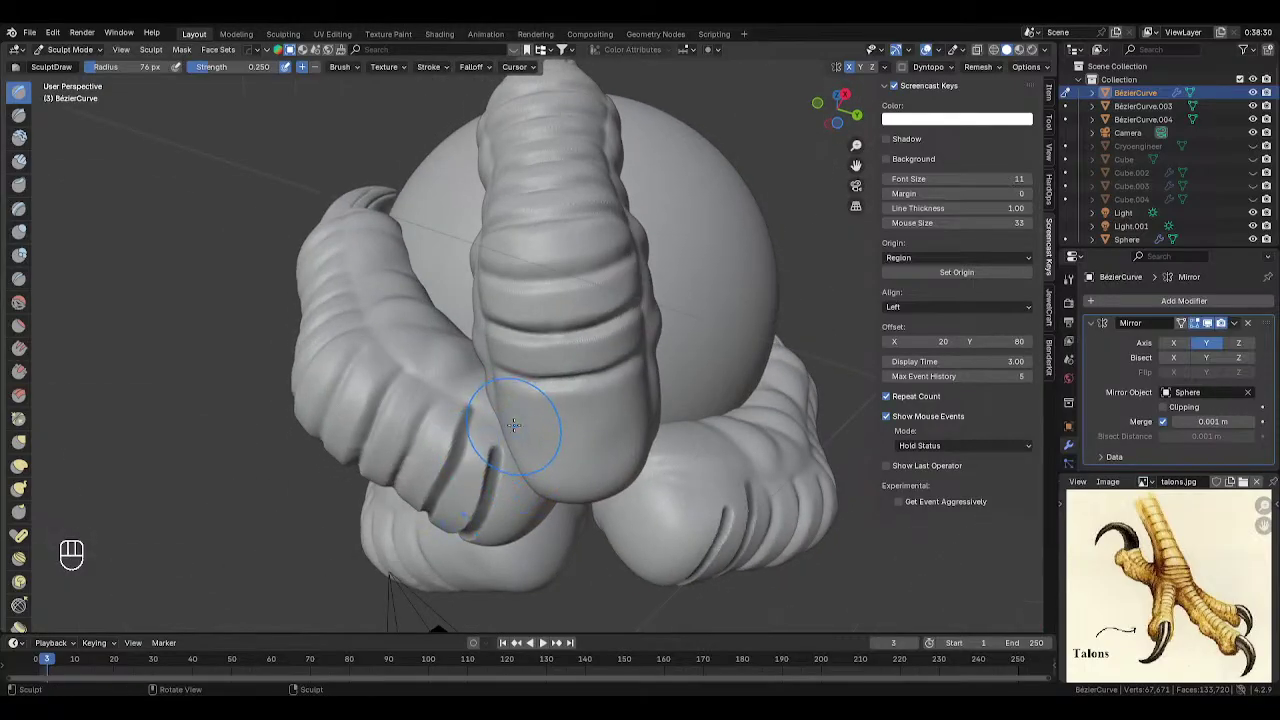
key(alt+m)
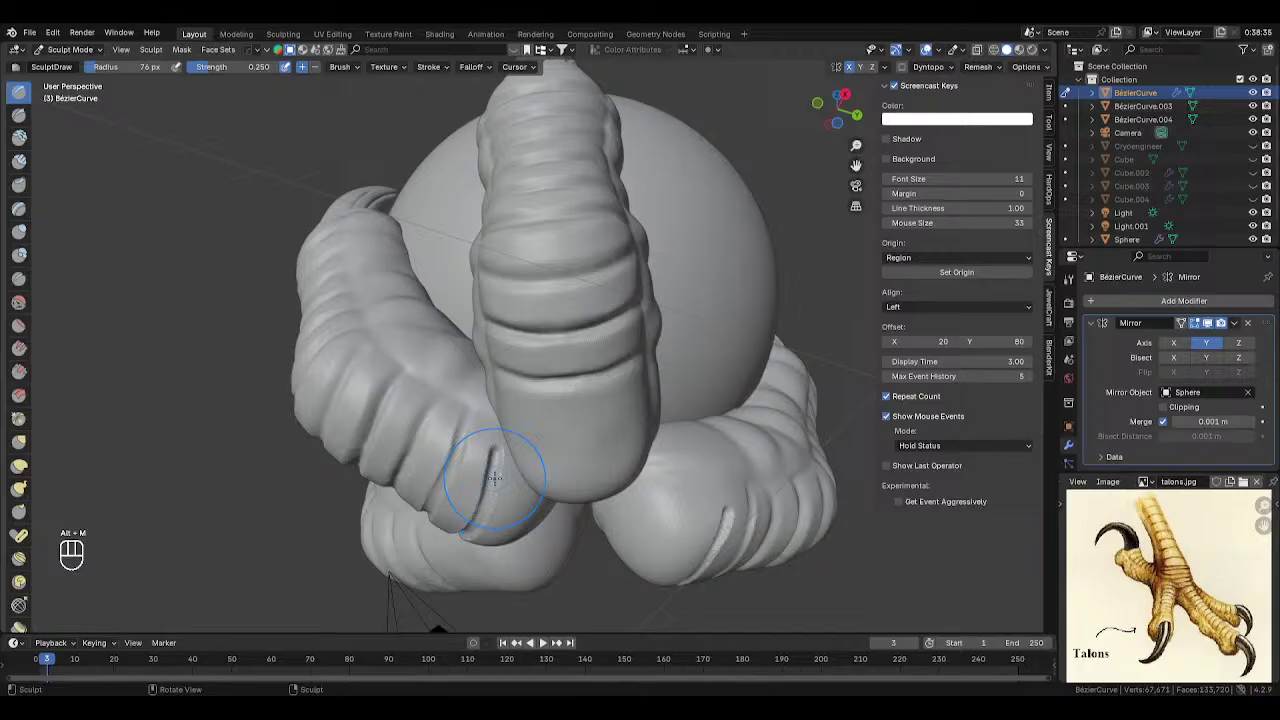
key(s)
mouse_move(491, 471)
mouse_down()
mouse_move(445, 465)
mouse_move(473, 430)
mouse_up()
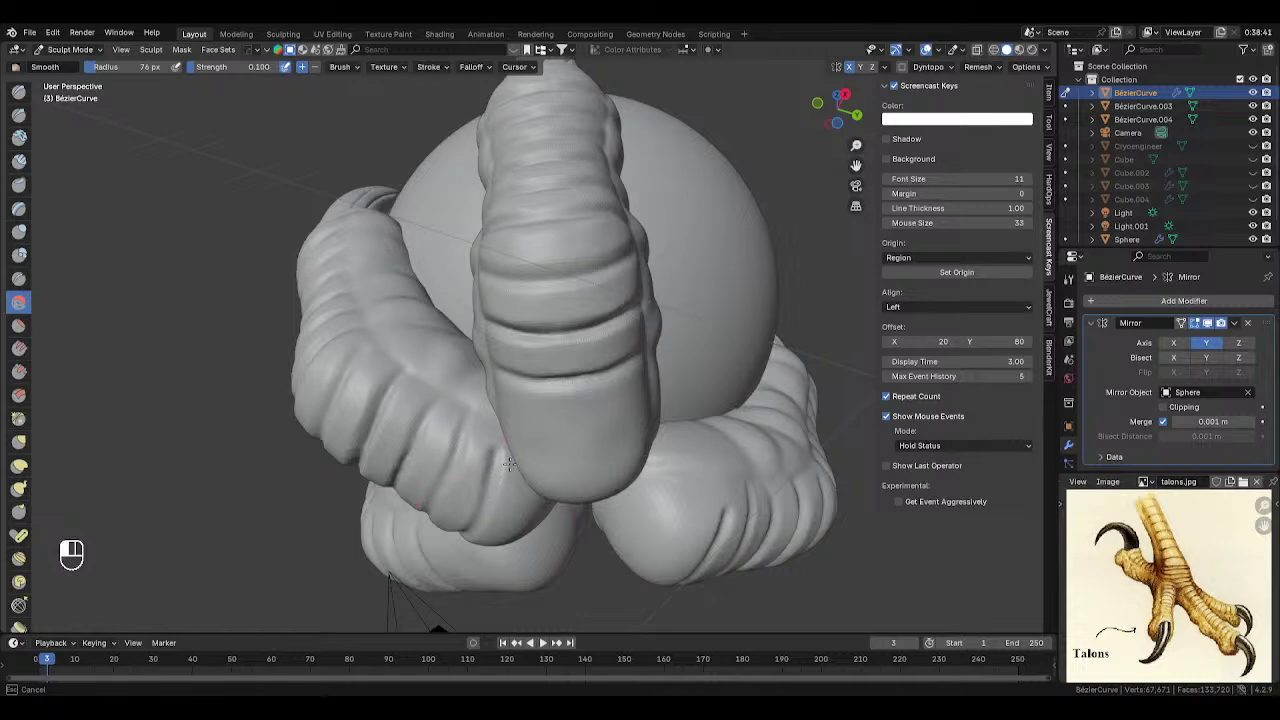
- Build up the fold between the base grooves with the Draw brush at 53 px radius
middle_drag(486, 449, 471, 343)
click(19, 91)
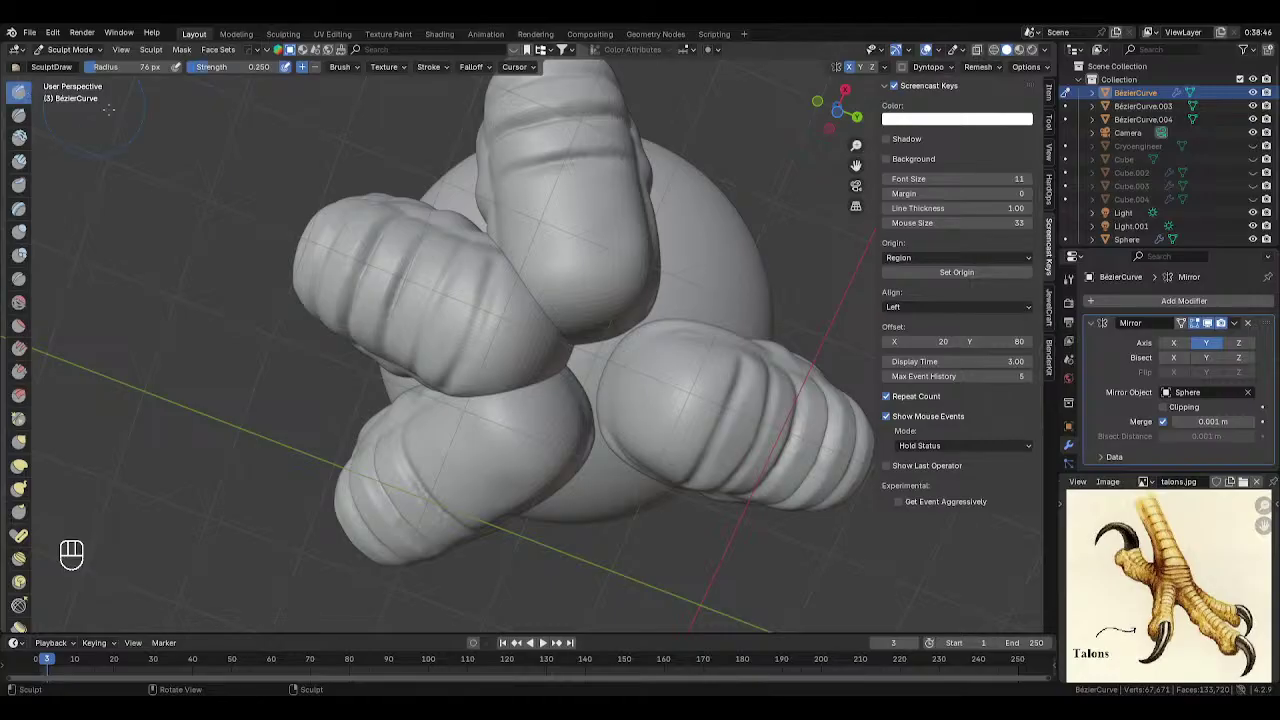
key(f)
click(456, 296)
mouse_move(465, 277)
mouse_down()
mouse_move(443, 336)
mouse_move(455, 300)
mouse_move(457, 334)
mouse_move(436, 342)
mouse_move(467, 288)
mouse_up()
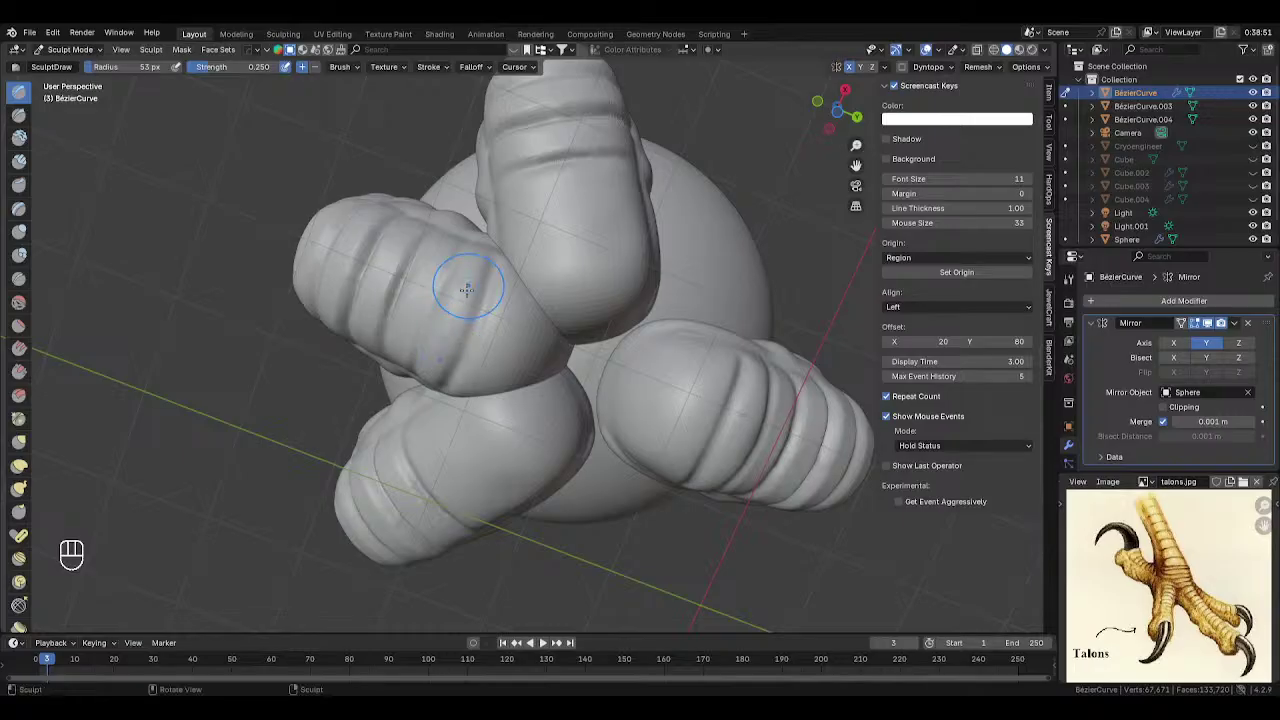
- Switch to the Scrape/Peaks brush and scrape down a fold on the underside of the front talon
click(20, 329)
click(18, 371)
middle_drag(440, 285, 554, 329)
key(f)
click(564, 339)
mouse_move(564, 339)
mouse_down()
mouse_move(496, 379)
mouse_move(523, 371)
mouse_move(512, 375)
mouse_up()
- Resize the Scrape/Peaks brush to about 46 px and scrape the remaining folds toward the front talon's base
key(f)
click(547, 356)
key(f)
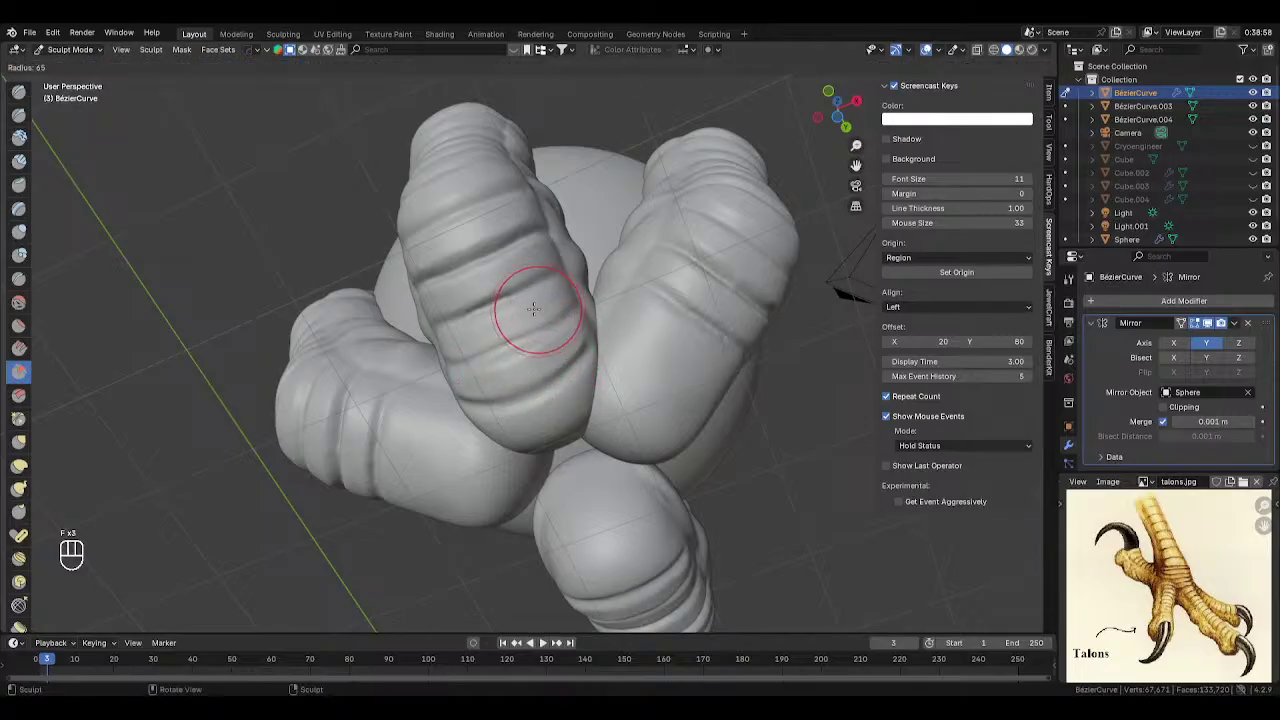
click(536, 305)
key(f)
click(547, 302)
drag(568, 297, 484, 336)
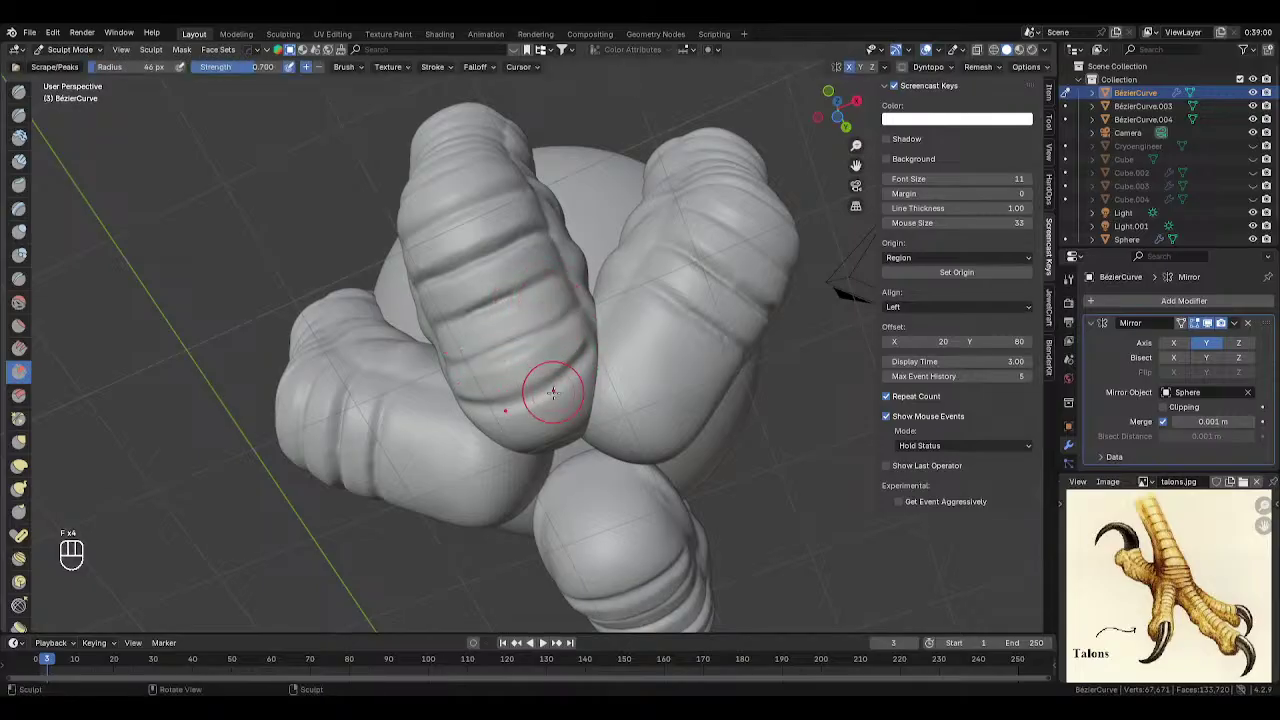
key(f)
click(581, 391)
mouse_move(586, 389)
mouse_down()
mouse_move(525, 421)
mouse_move(596, 370)
mouse_up()
- Return to Object Mode, reveal all hidden objects, and clear the selection
key(Tab)
middle_drag(636, 395, 632, 448)
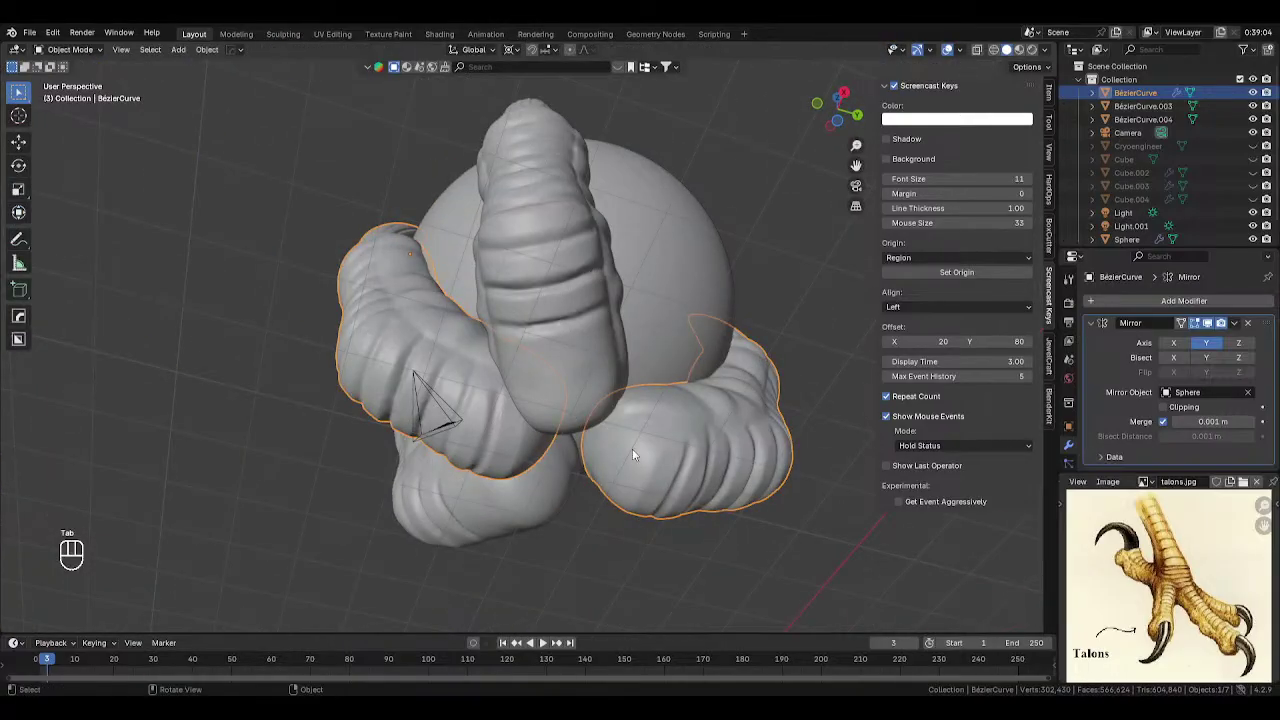
key(alt+h)
scroll(640, 474, down, 4)
click(648, 479)
middle_drag(505, 297, 570, 308)
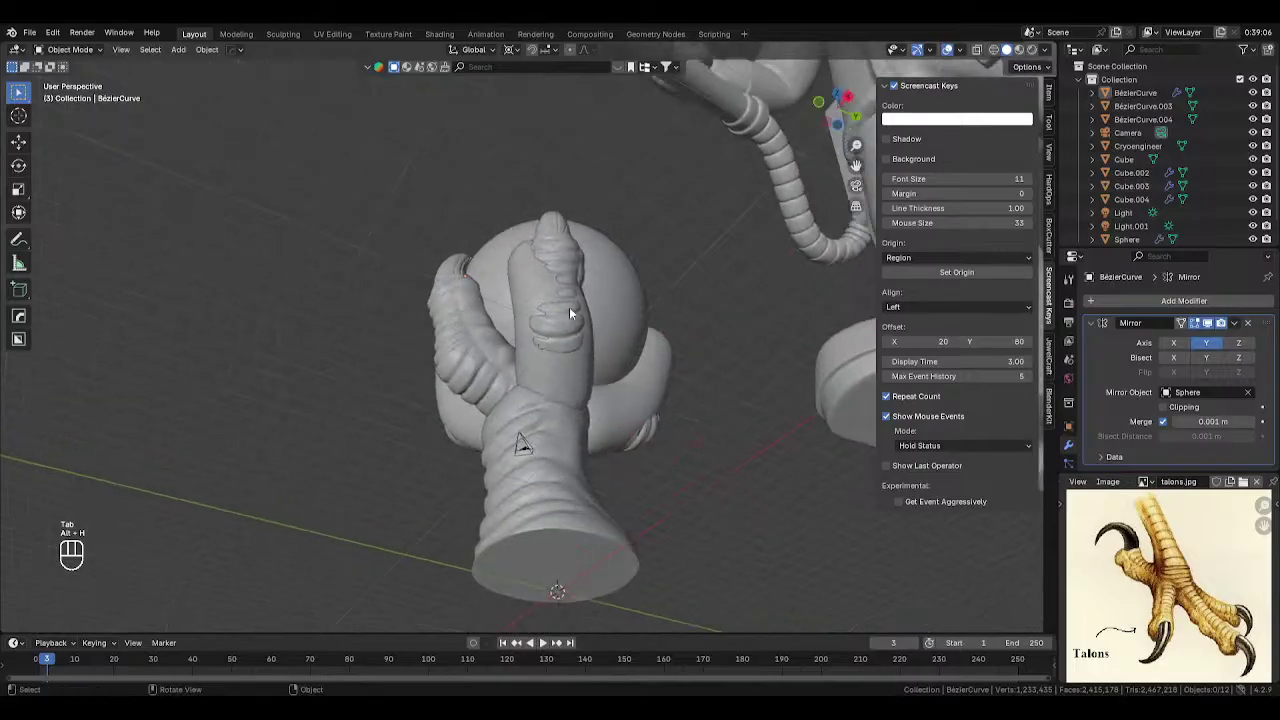
- Delete the revealed old toe objects overlapping the new talons and the Cryoengineer figure
click(568, 381)
key(Delete)
click(603, 393)
key(Delete)
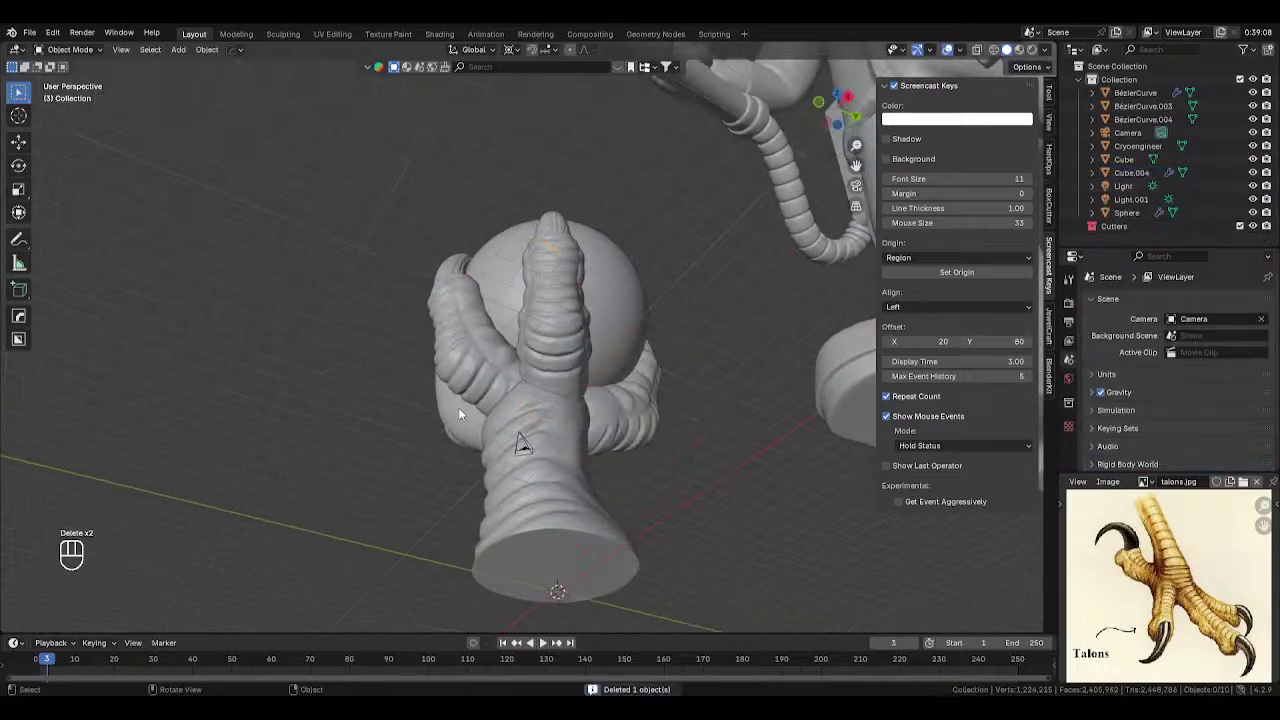
click(458, 407)
middle_drag(458, 407, 742, 450)
key(Delete)
click(771, 468)
key(Delete)
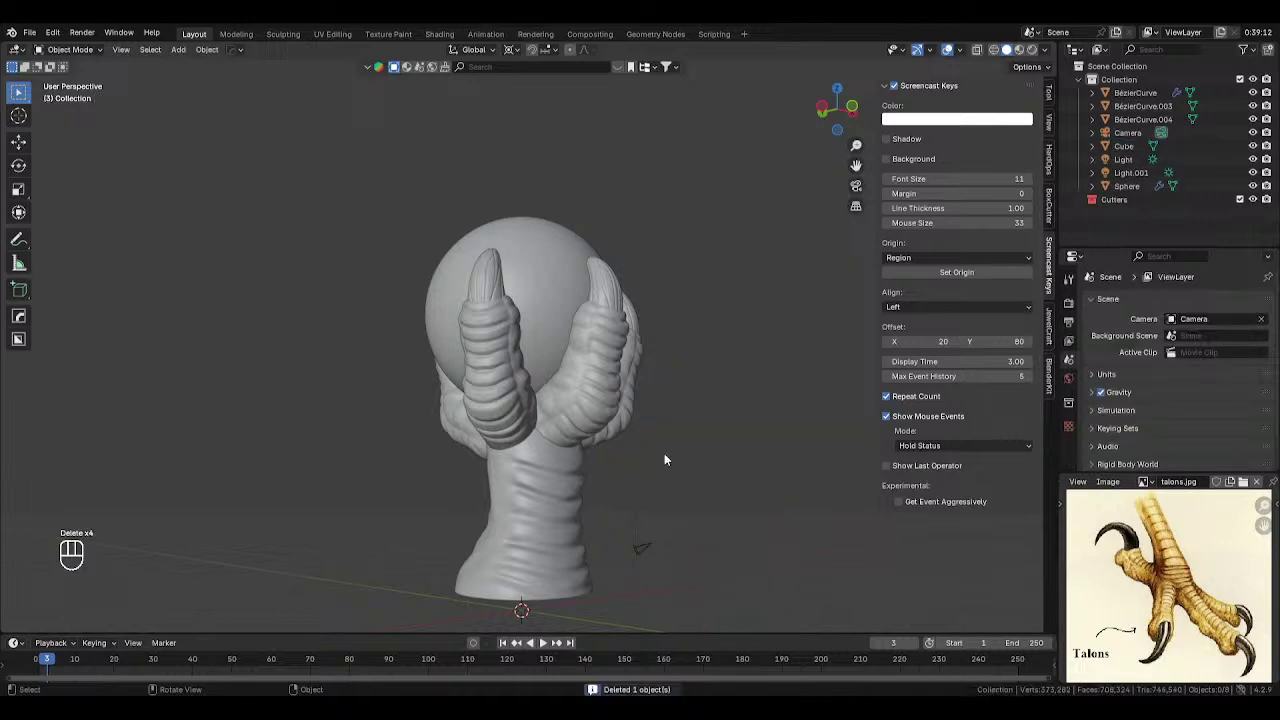
- Show the talon orb in Rendered shading to inspect it from the front, and save the file
key(KP_1)
key(z)
click(742, 376)
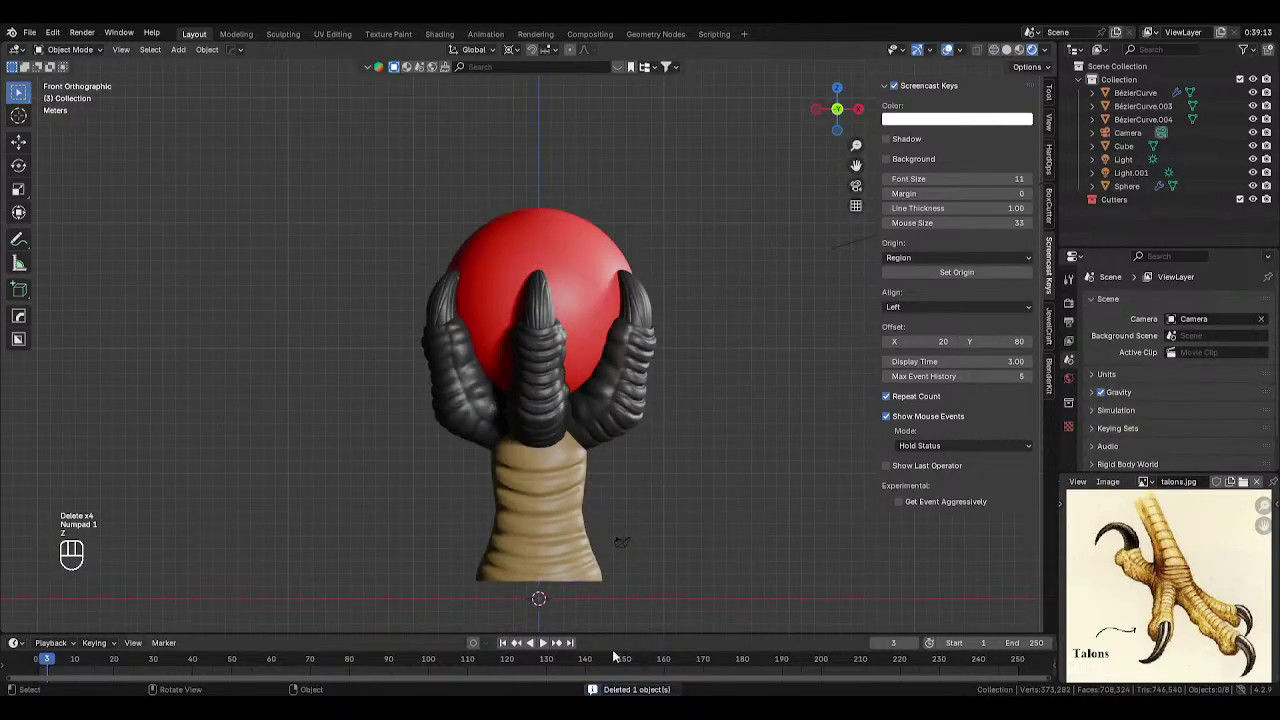
middle_drag(638, 485, 686, 468)
click(535, 380)
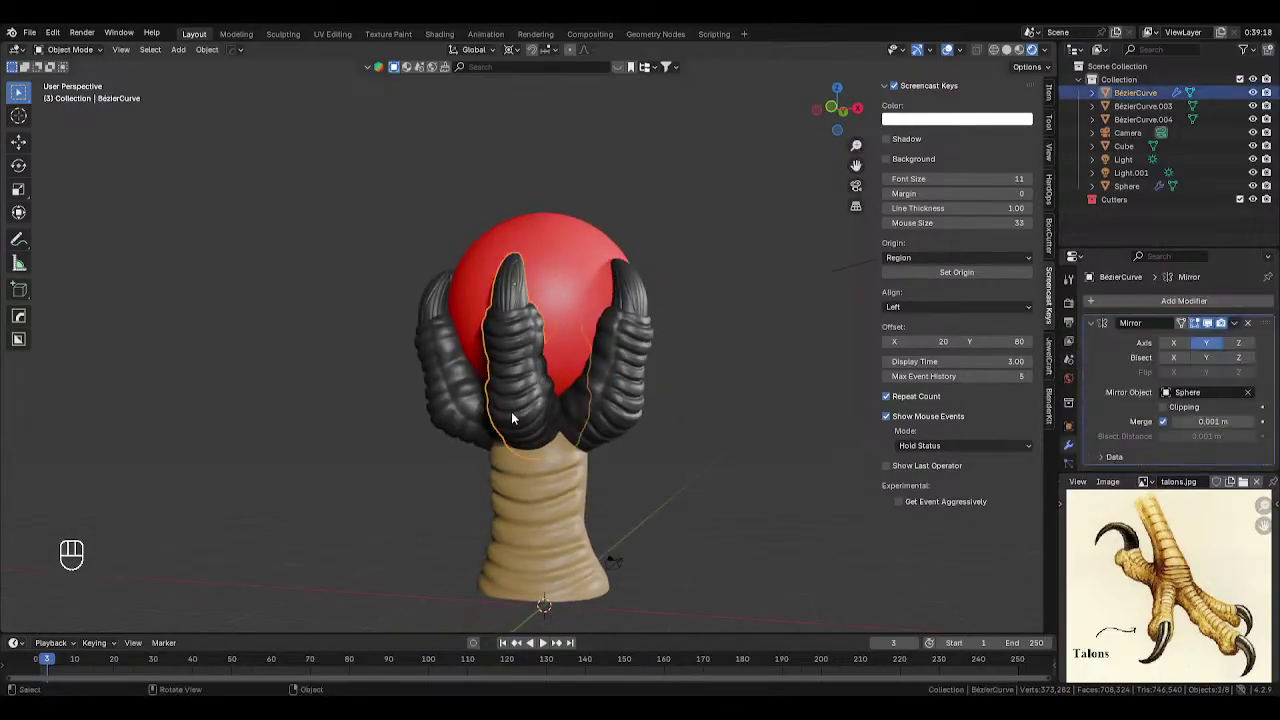
shift+click(558, 483)
click(540, 394)
key(ctrl+s)
- Switch to Solid shading with X-ray and join the two side talons into one object
middle_drag(690, 472, 598, 468)
click(610, 440)
scroll(621, 429, up, 2)
key(alt+z)
key(z)
click(657, 394)
mouse_move(657, 394)
middle_down()
mouse_move(560, 470)
mouse_move(512, 478)
mouse_move(492, 544)
mouse_move(625, 489)
mouse_move(607, 444)
middle_up()
key(alt+z)
shift+click(433, 455)
right_click(747, 433)
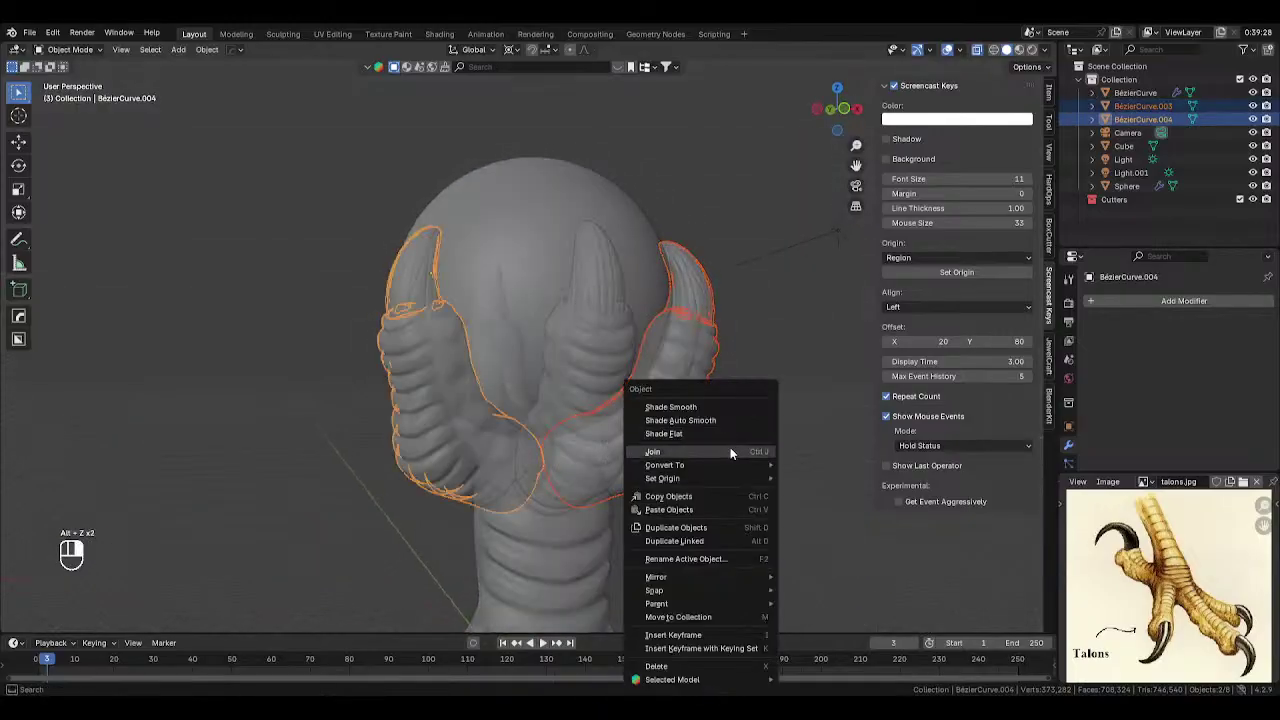
click(730, 447)
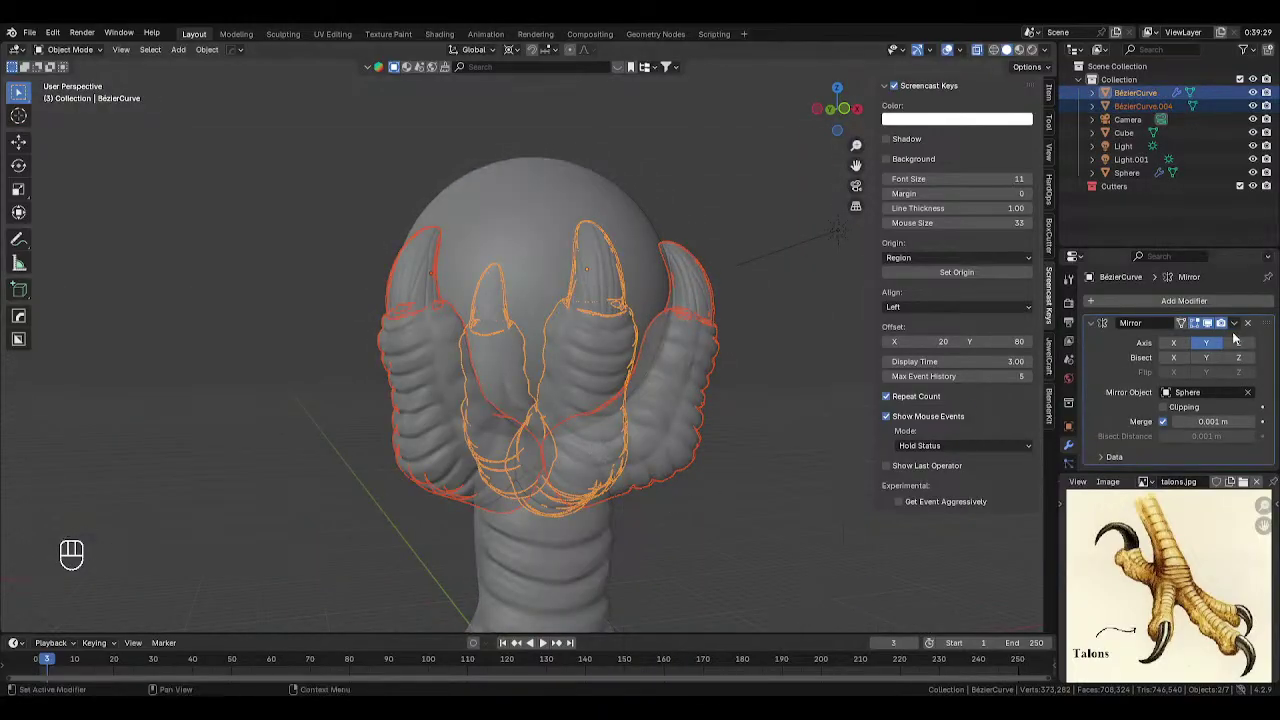
- Apply the Mirror modifier on the selected talon pair and turn off X-ray display
click(1234, 323)
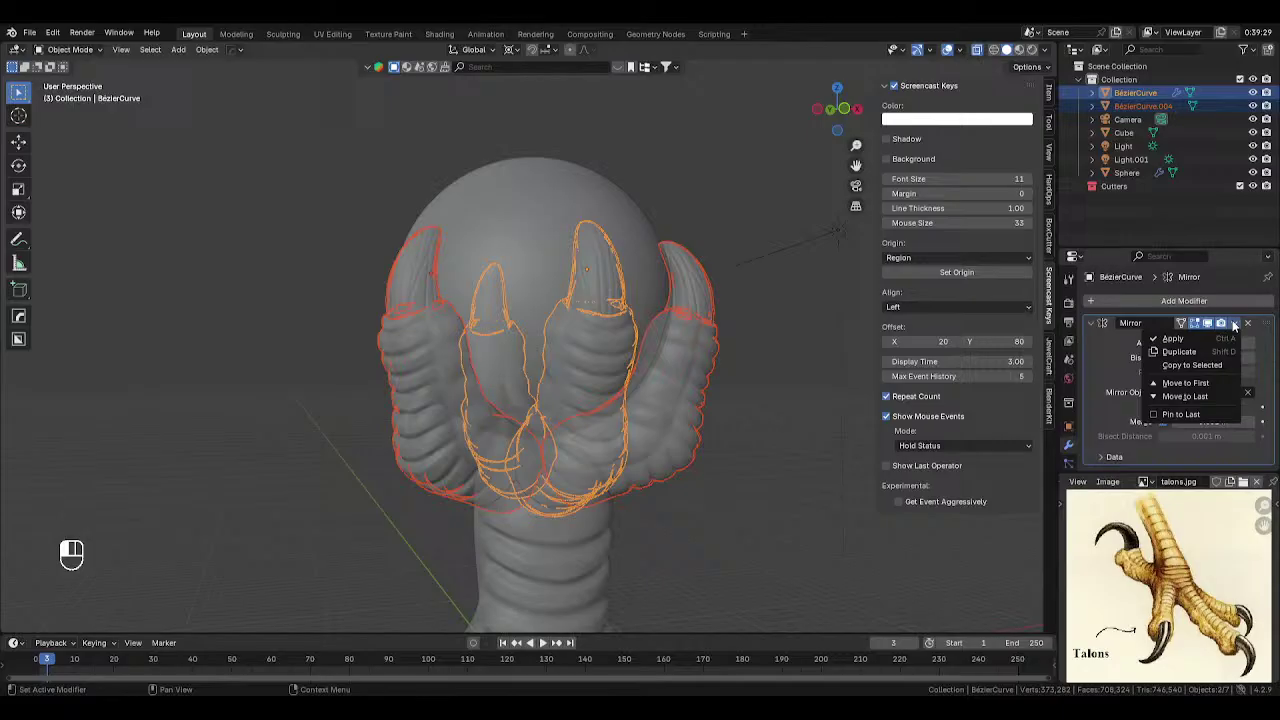
click(608, 464)
key(alt+z)
- Merge the two talon objects with a HardOps Boolean Union, apply the modifier, and delete the leftover cutter
shift+click(650, 432)
key(q)
mouse_move(650, 432)
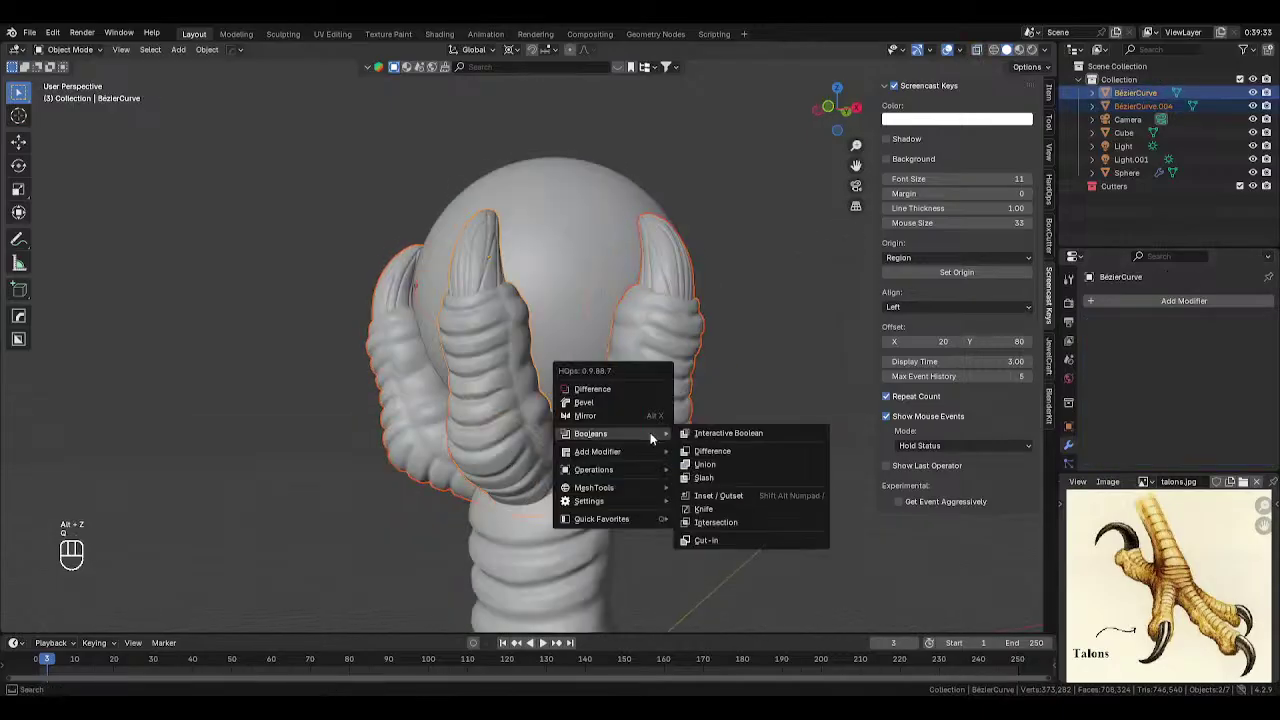
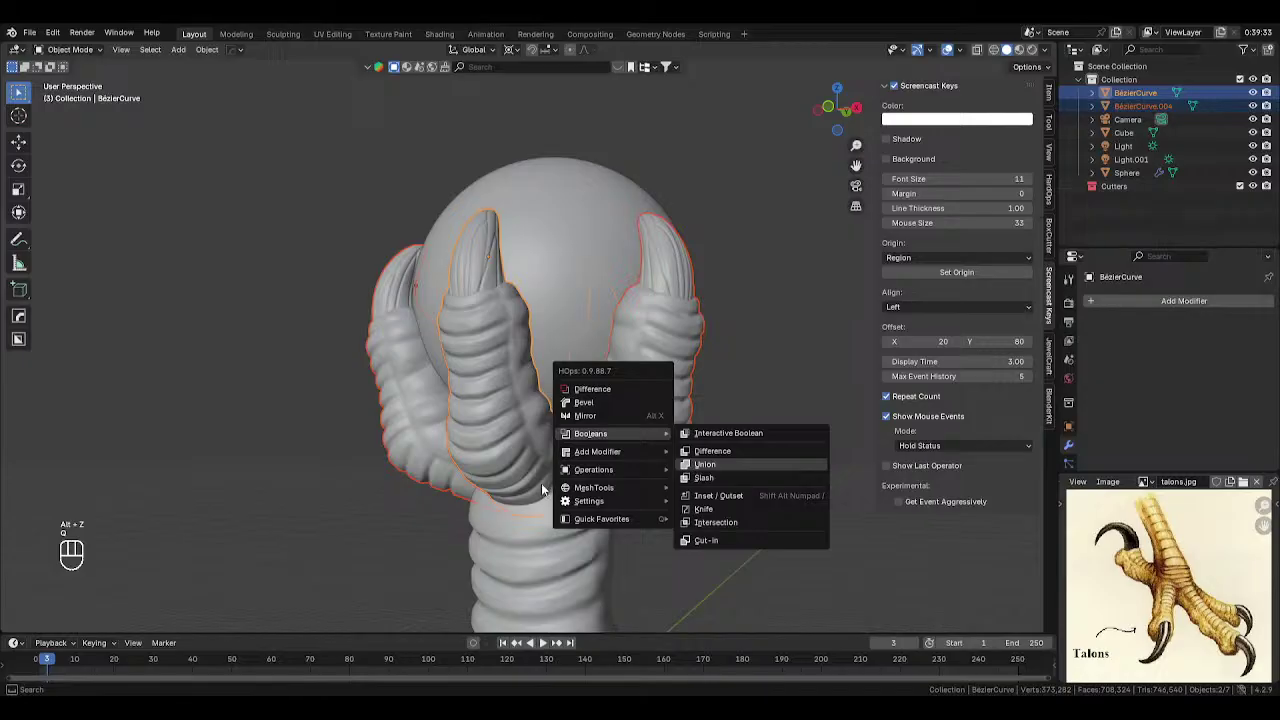
click(705, 464)
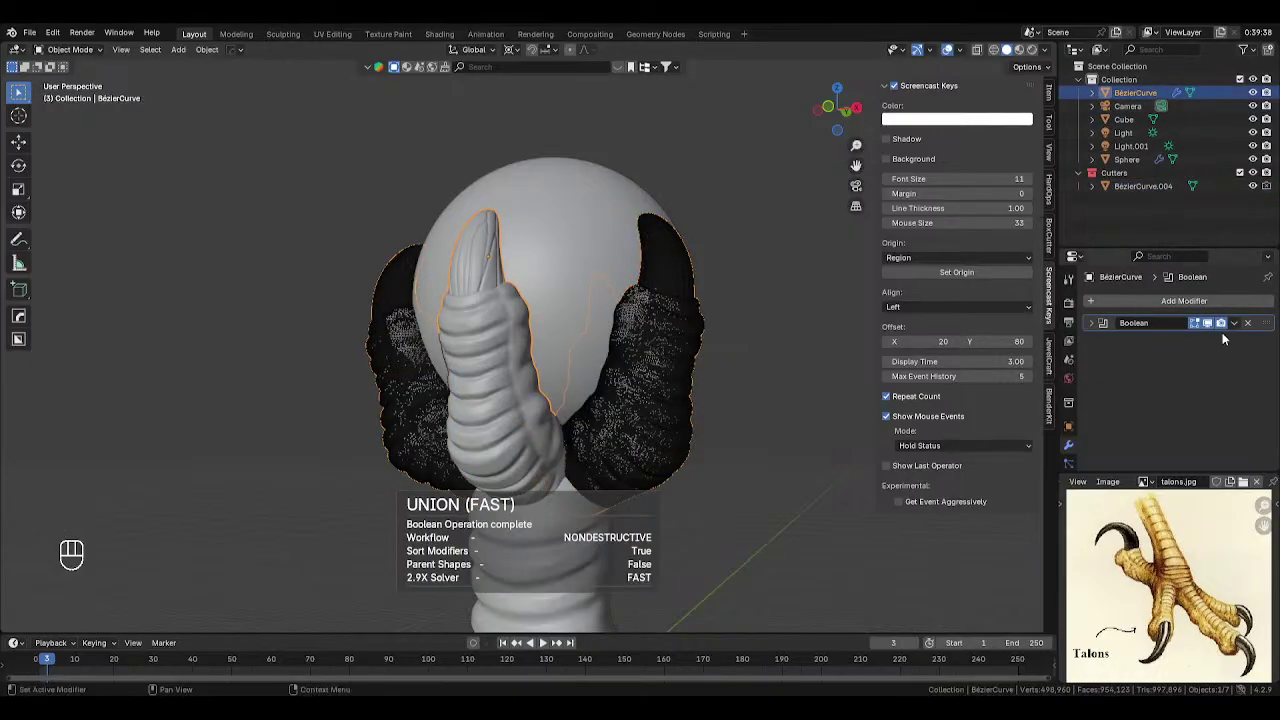
click(1234, 323)
key(Return)
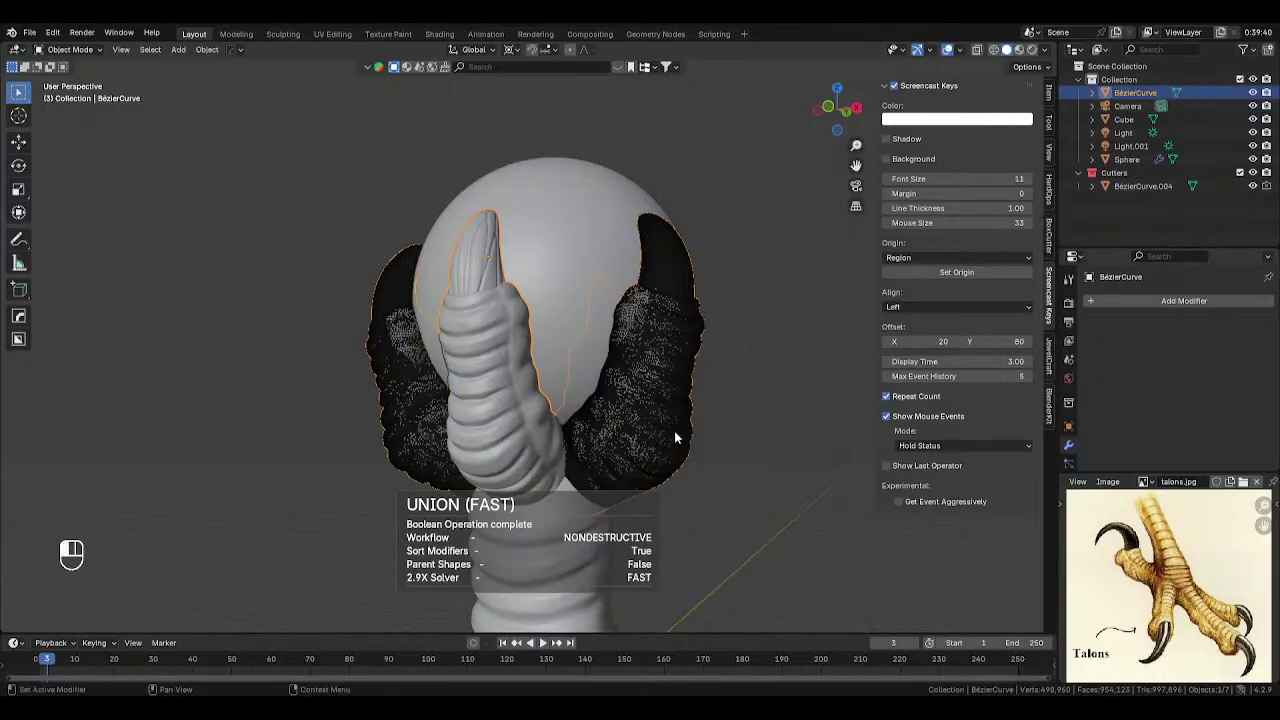
key(Delete)
- Hide the sphere and the leg to examine where the merged talons meet, and reveal both again
scroll(670, 470, up, 4)
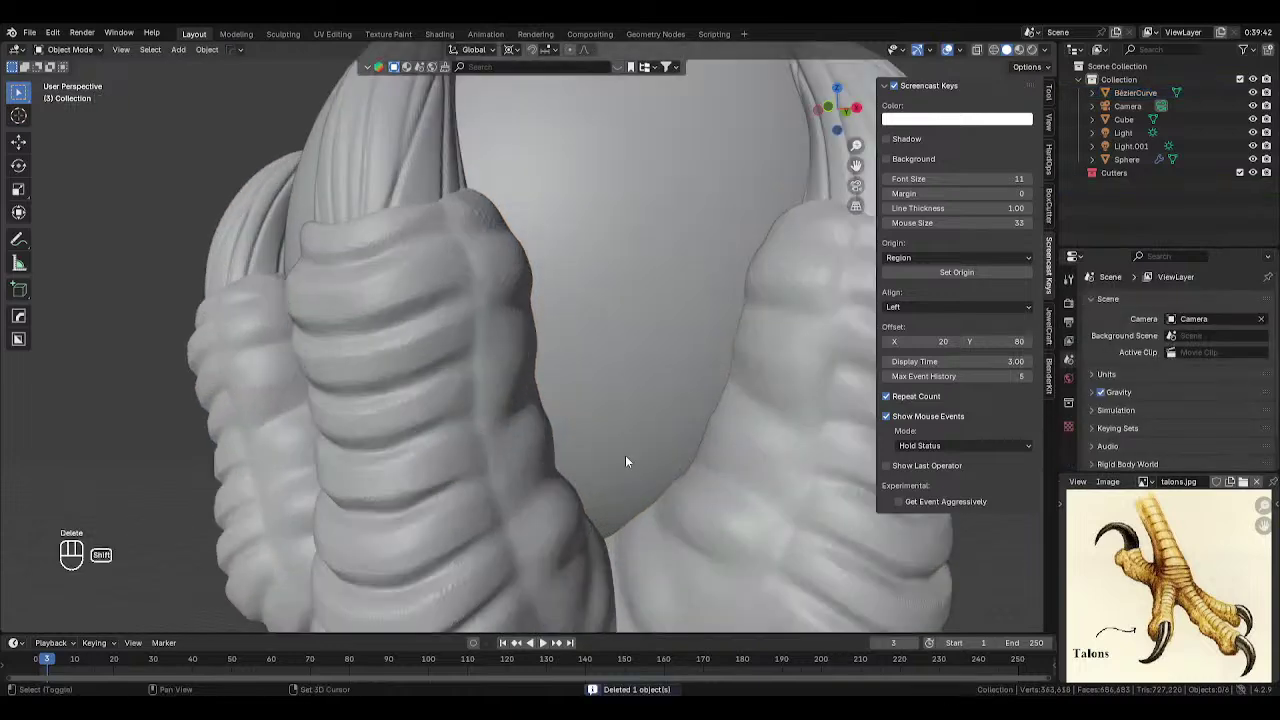
middle_drag(625, 455, 583, 347)
click(583, 347)
key(h)
click(570, 595)
key(h)
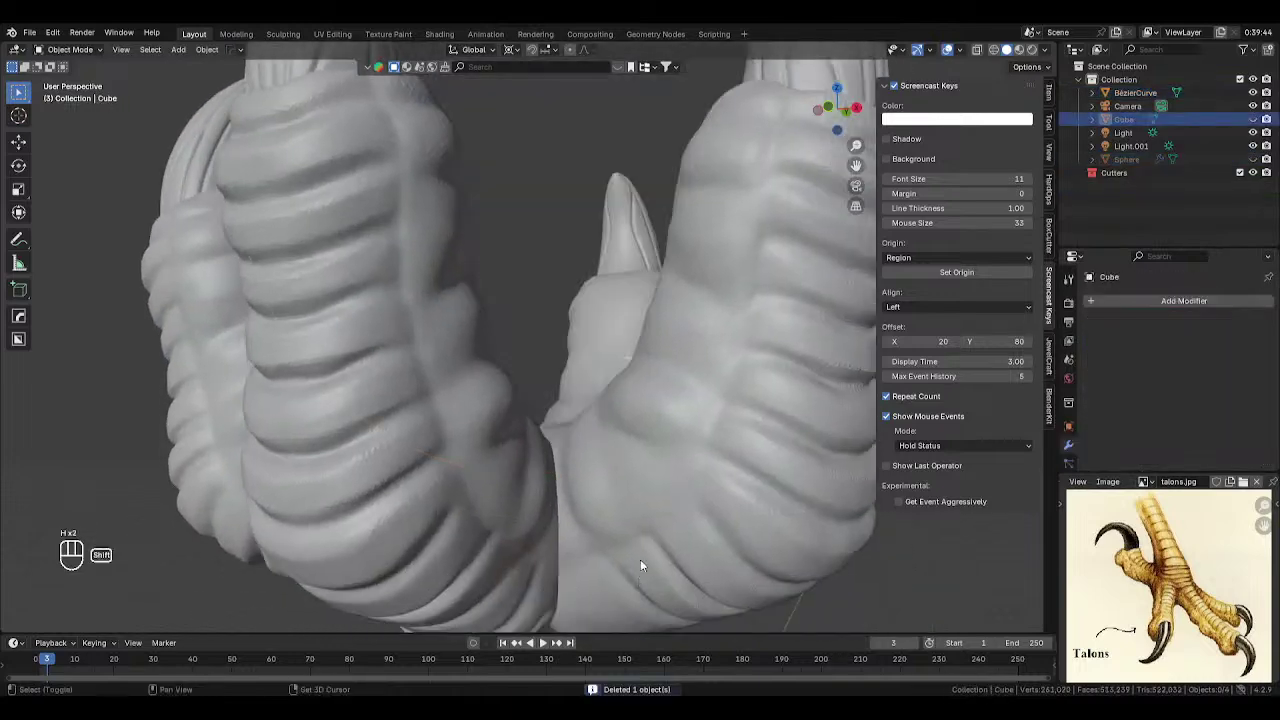
scroll(551, 430, up, 4)
shift+middle_drag(640, 559, 648, 351)
click(1254, 160)
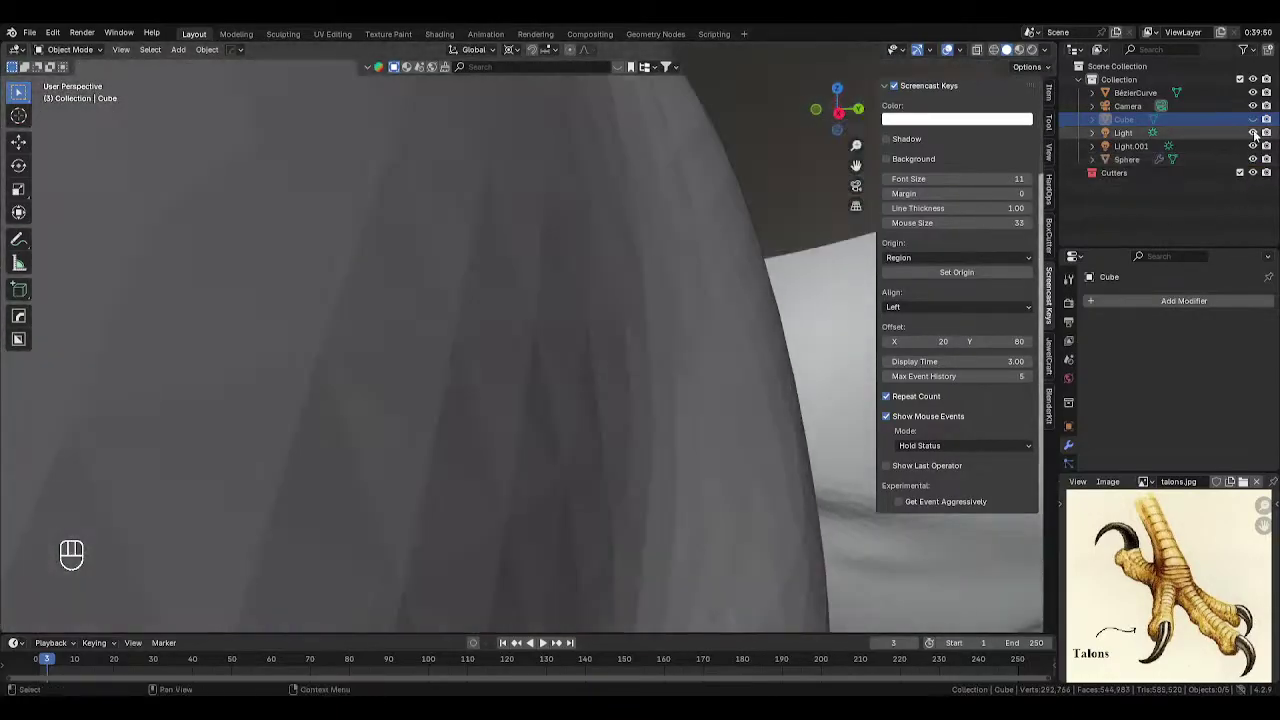
key(KP_Decimal)
- Unite the leg with the talons using a Boolean Union, apply the modifier, and delete the leg cutter
shift+click(547, 349)
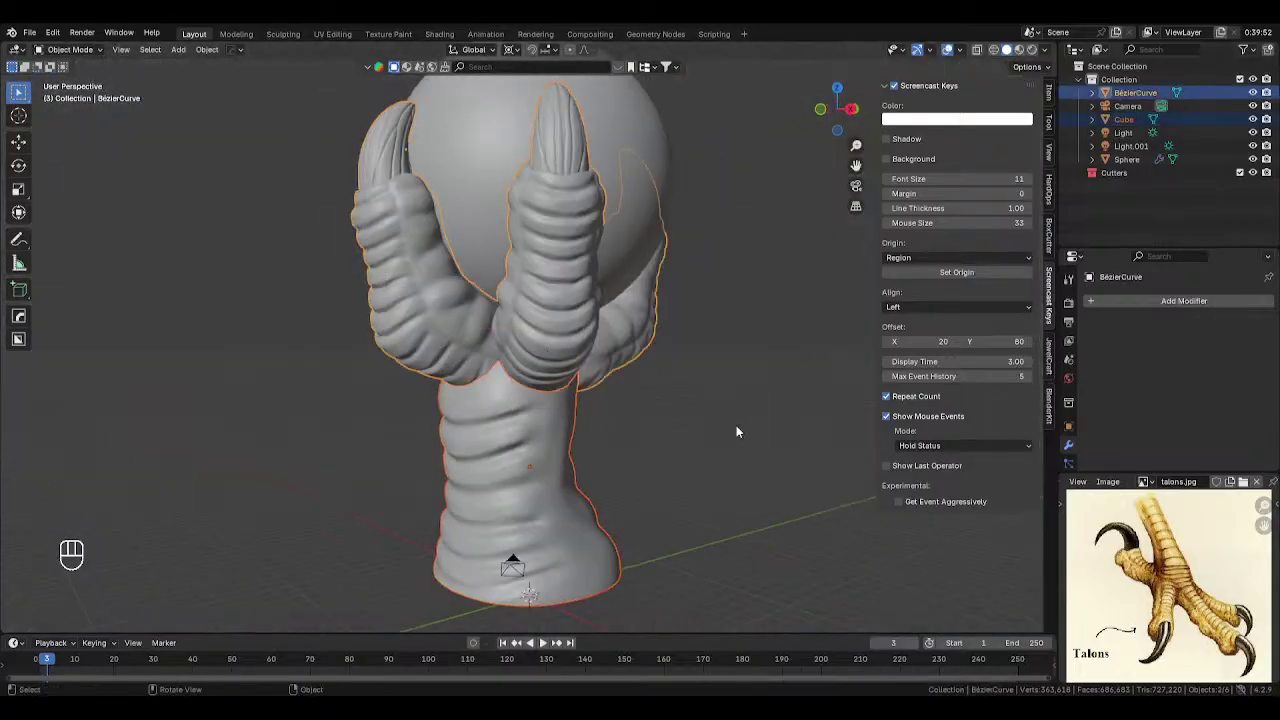
key(q)
mouse_move(736, 426)
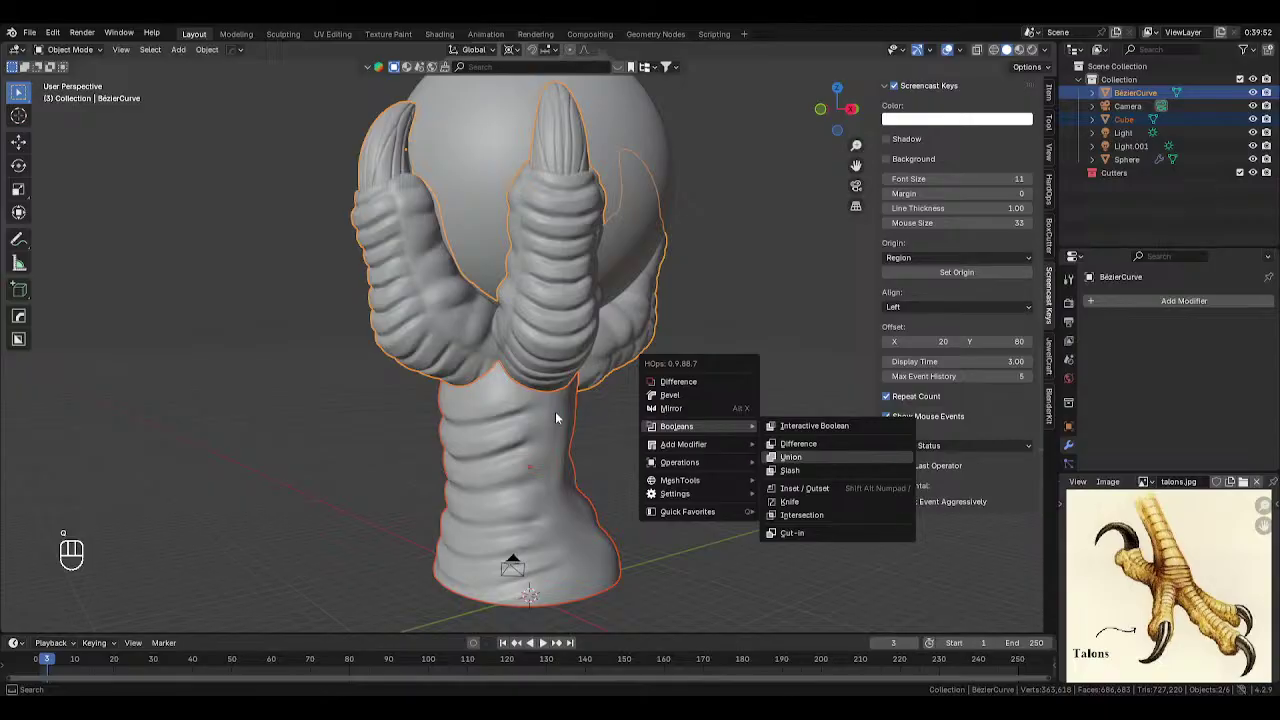
click(826, 459)
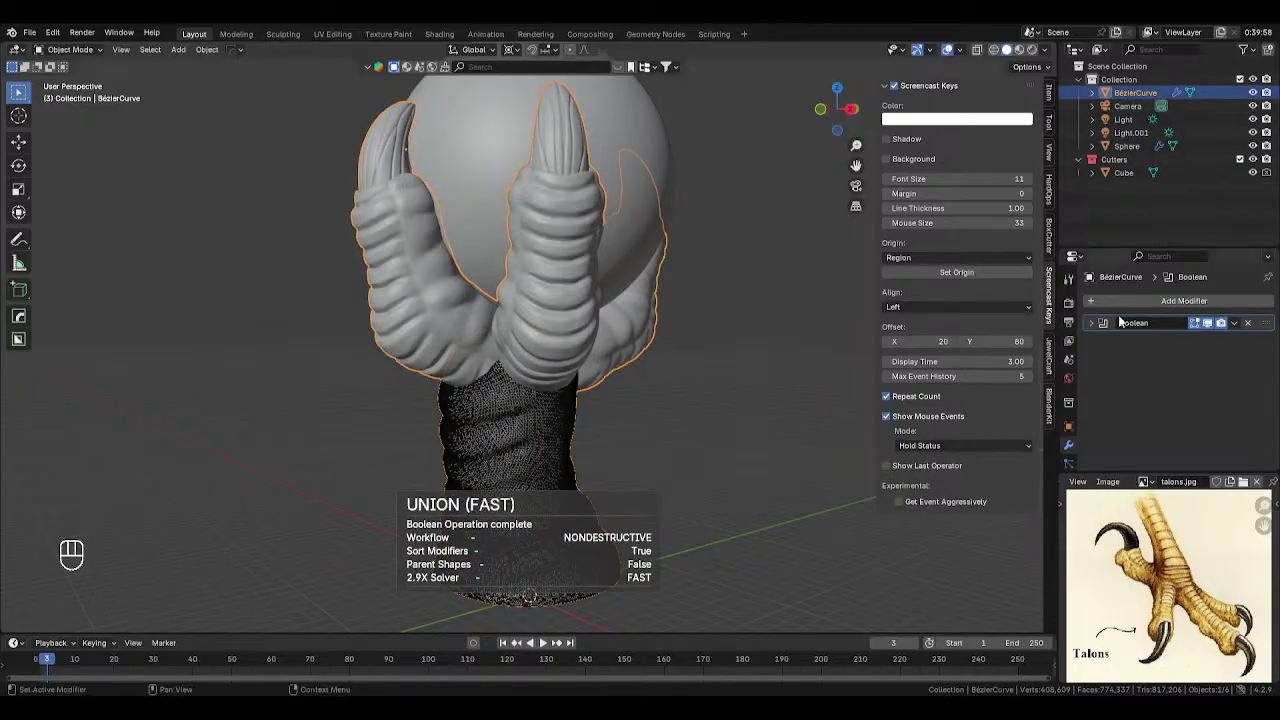
click(1234, 323)
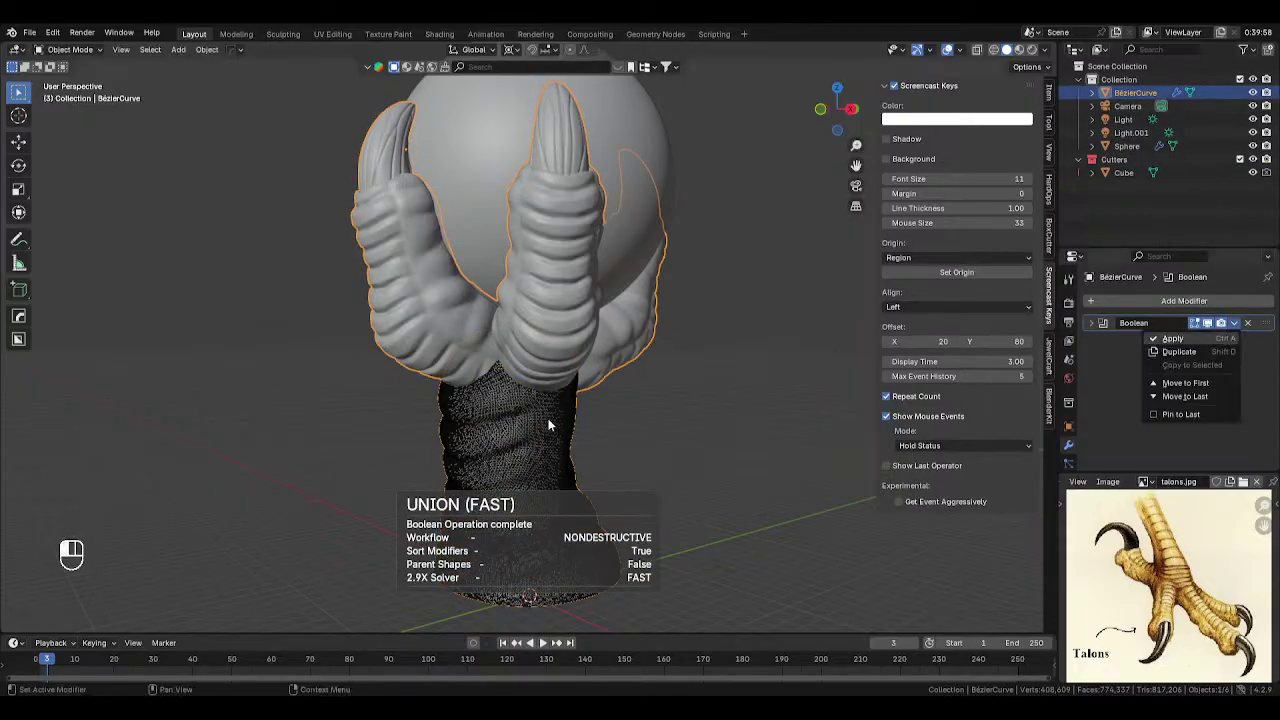
click(537, 424)
key(Delete)
- Examine the seams where the talons meet the top of the leg
scroll(550, 410, up, 4)
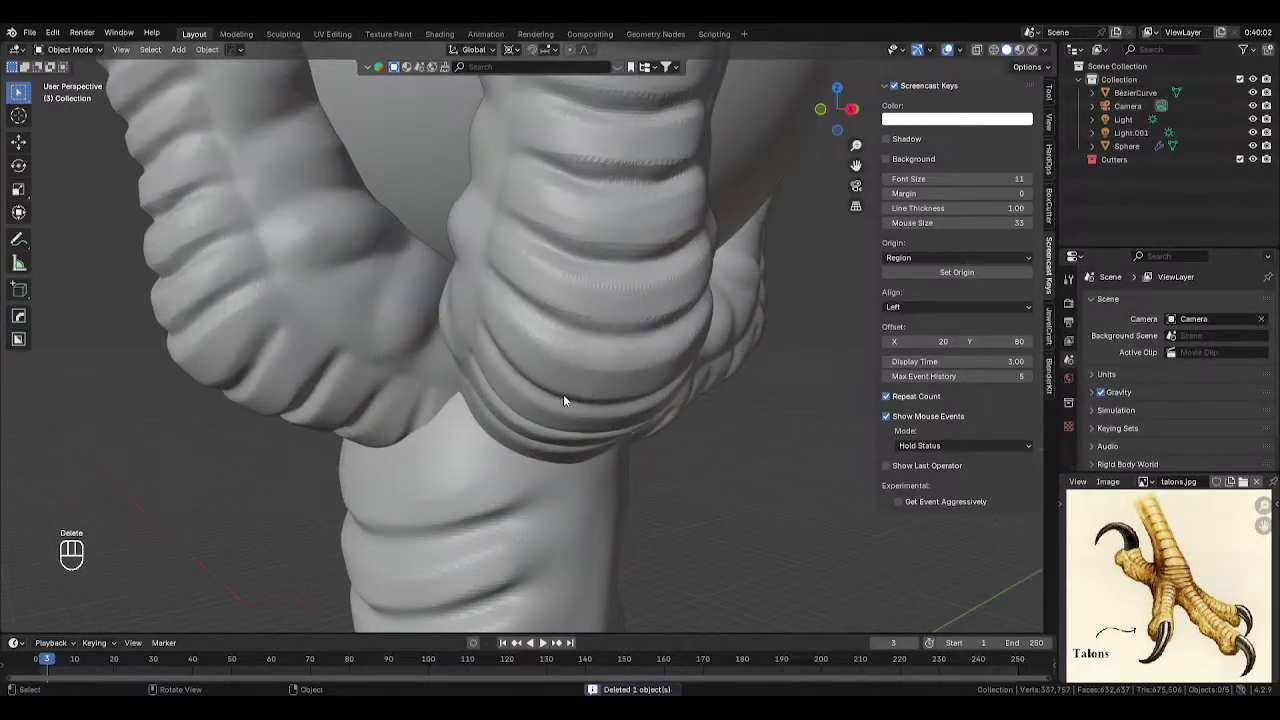
middle_drag(563, 394, 696, 364)
scroll(594, 338, up, 4)
scroll(652, 330, up, 4)
scroll(678, 369, down, 4)
scroll(700, 366, up, 4)
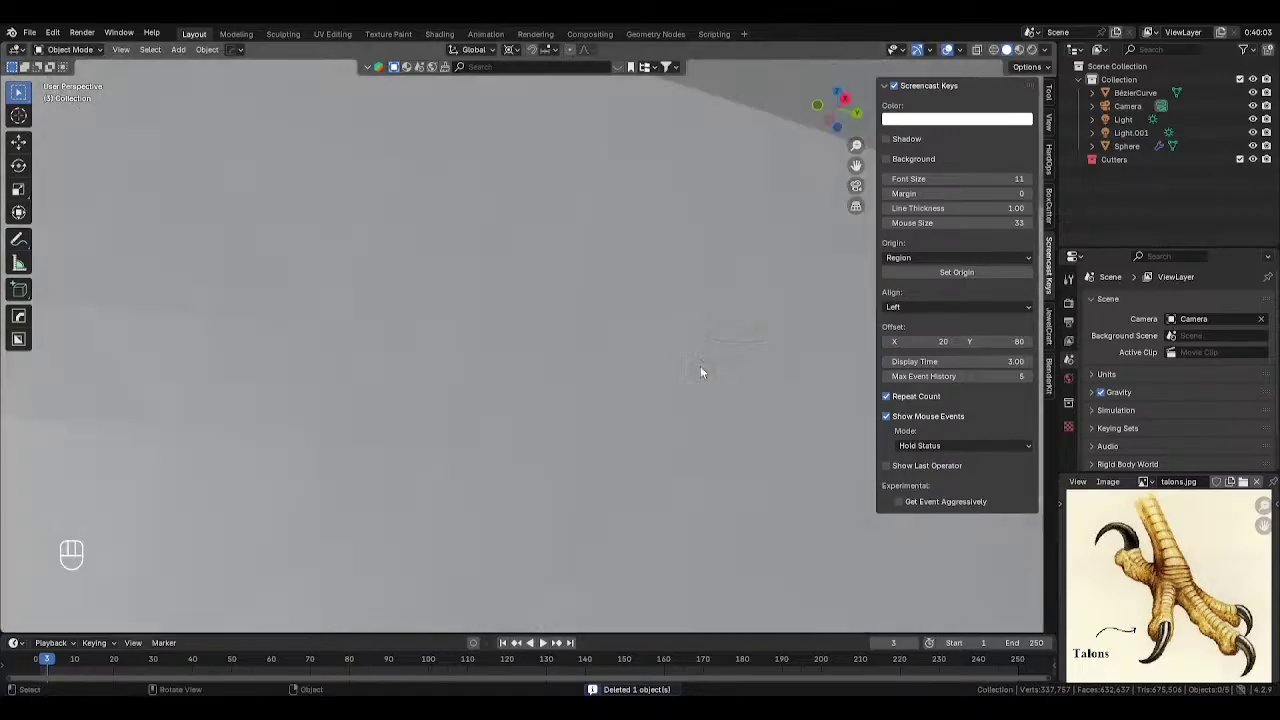
scroll(700, 366, down, 8)
- Enter Sculpt Mode on the united claw and clear its mask
click(578, 398)
key(Tab)
click(574, 477)
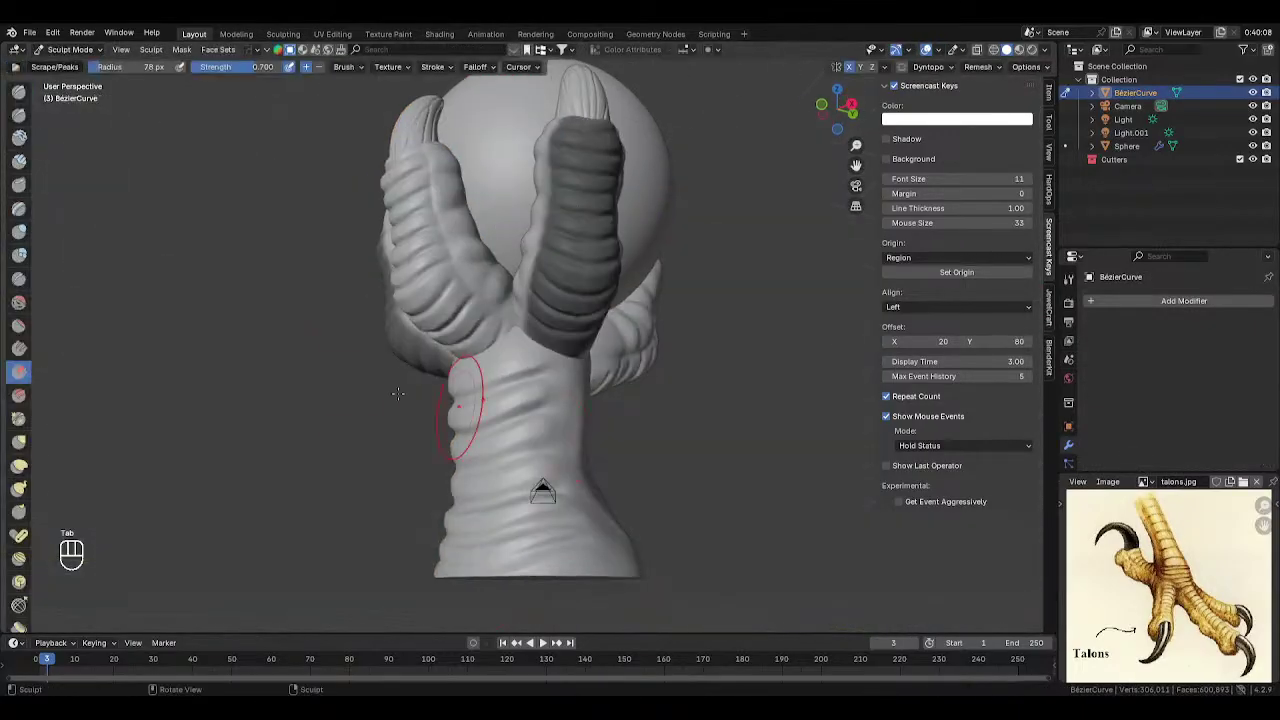
middle_drag(457, 349, 500, 355)
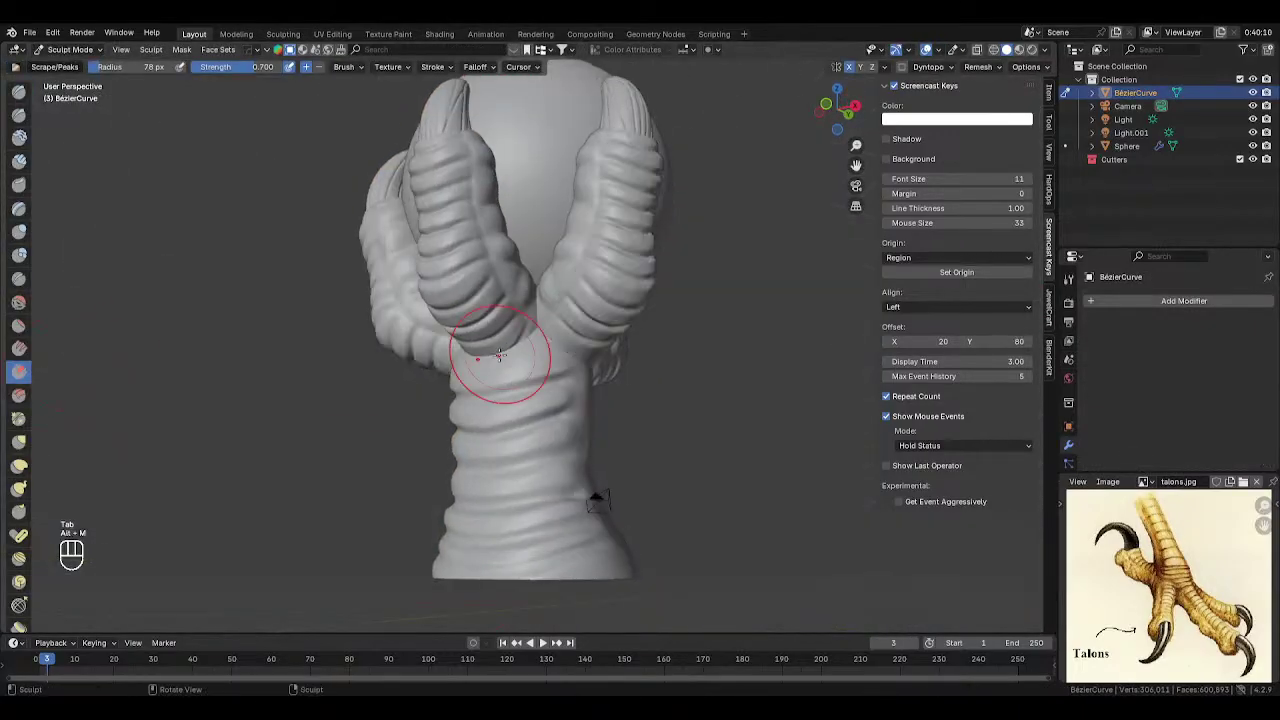
scroll(95, 333, up, 3)
key(alt+m)
- Choose the Blob brush and enable Dyntopo with Constant Detail at a resolution of 7.5
click(19, 254)
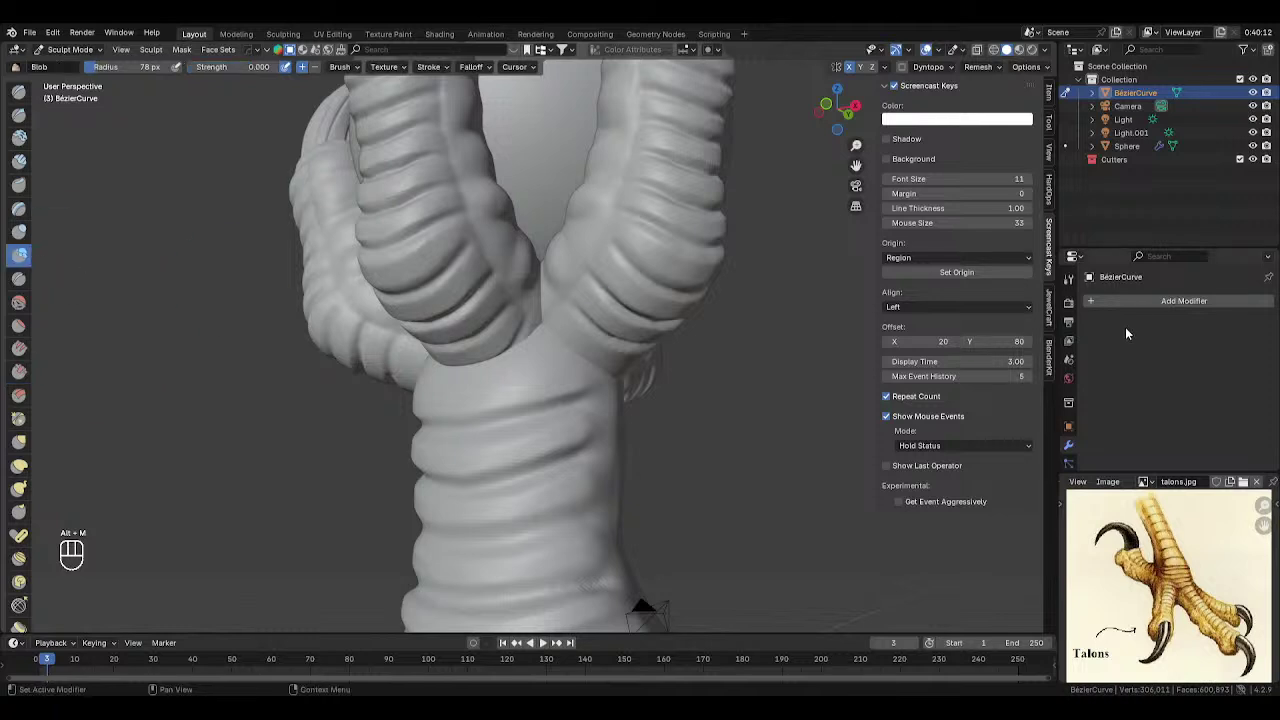
click(1068, 279)
scroll(1186, 397, down, 6)
click(1102, 384)
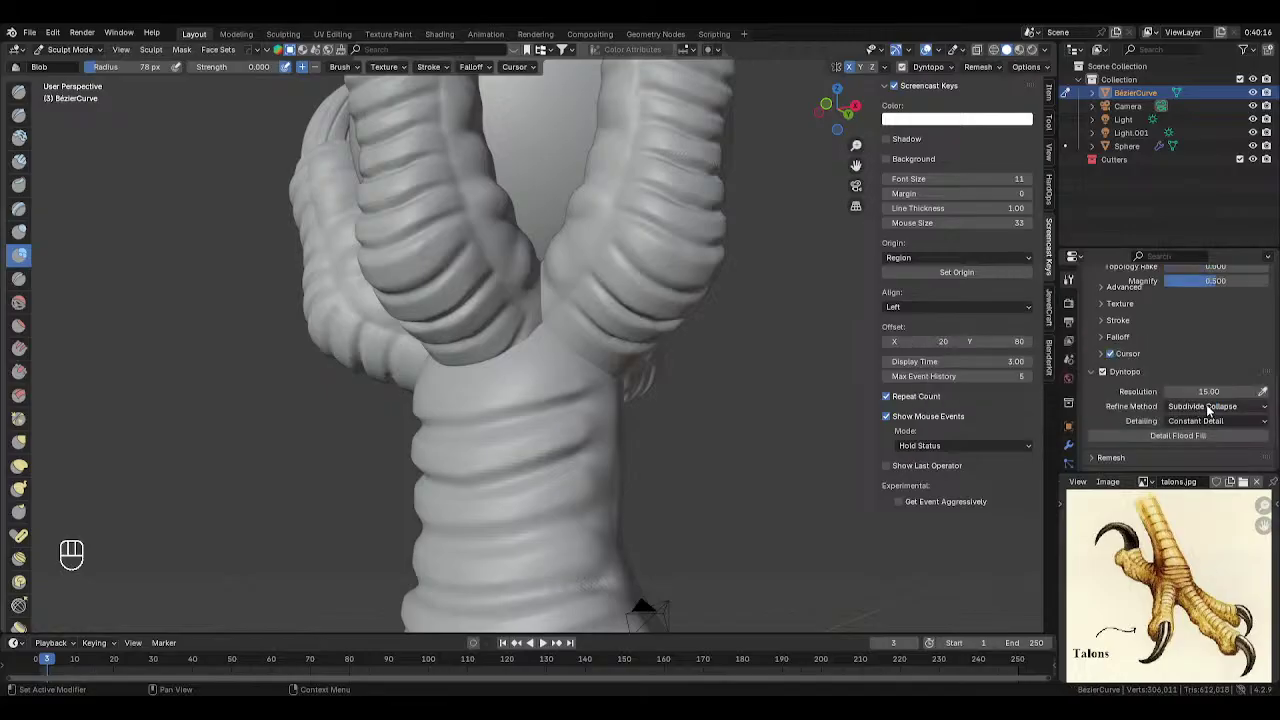
click(1208, 373)
click(1095, 391)
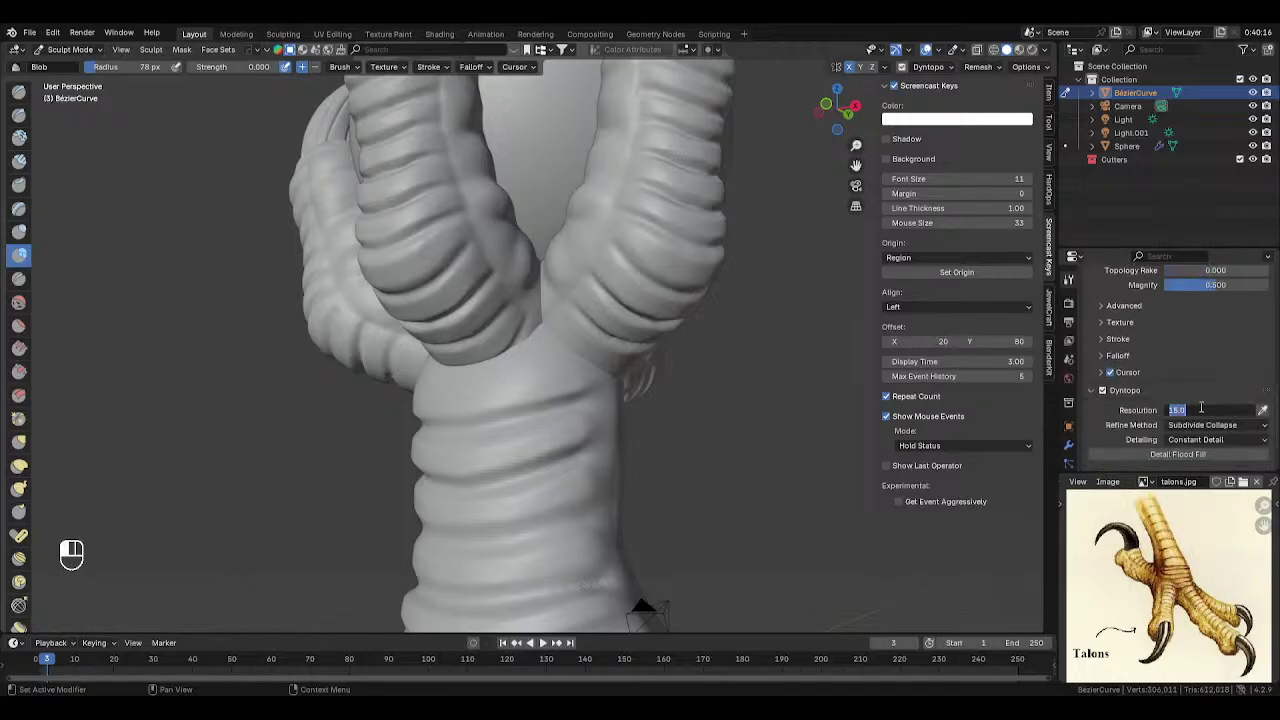
key(Return)
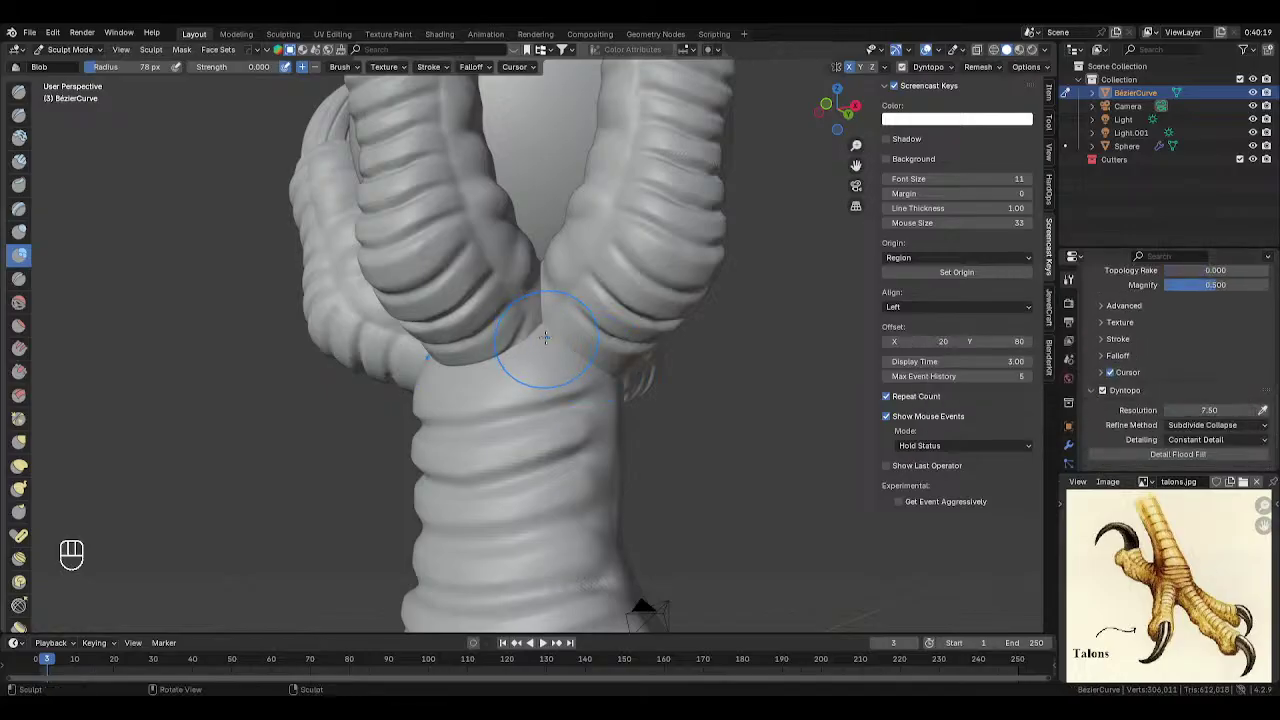
- Sculpt the seams between the talons and the leg with the Blob brush, using radii of 35 px and 68 px
key(f)
click(512, 345)
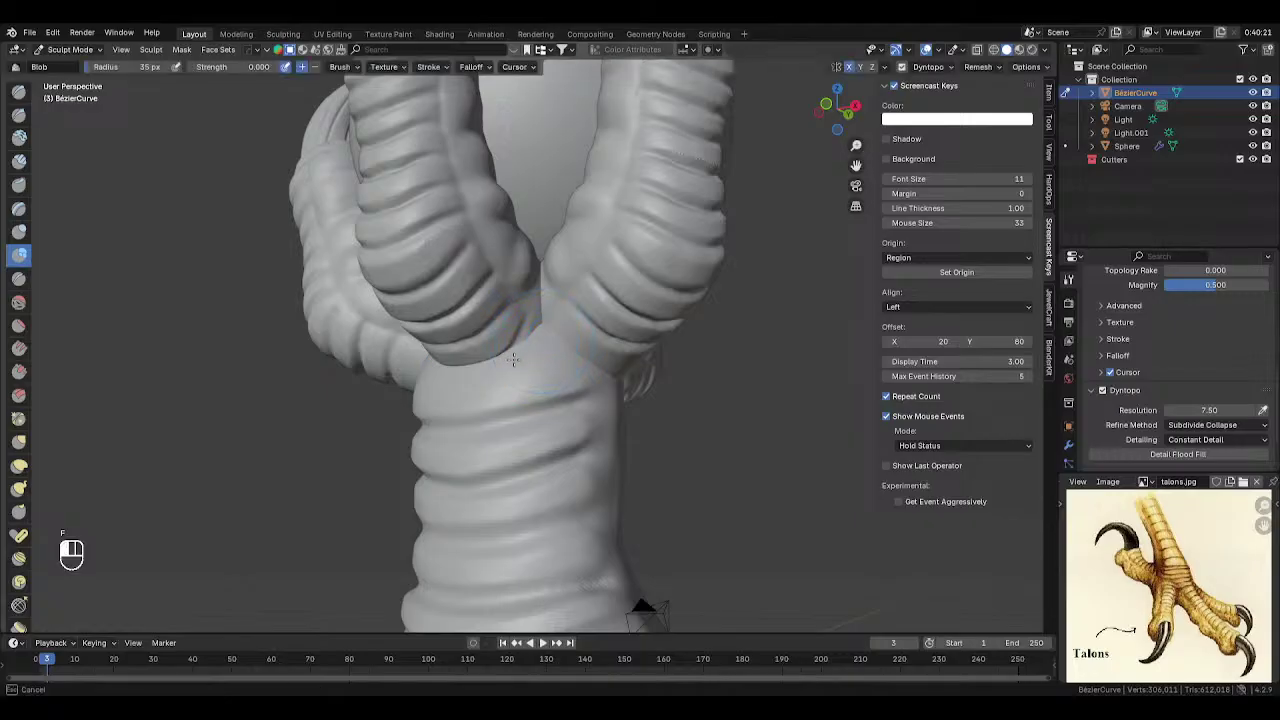
mouse_move(556, 332)
middle_down()
mouse_move(570, 338)
mouse_move(540, 333)
mouse_move(590, 328)
mouse_move(586, 357)
mouse_move(537, 361)
mouse_move(510, 350)
mouse_move(520, 345)
middle_up()
key(f)
click(575, 335)
key(f)
click(511, 354)
- Return to Object Mode and hide the sphere between the talons
key(Tab)
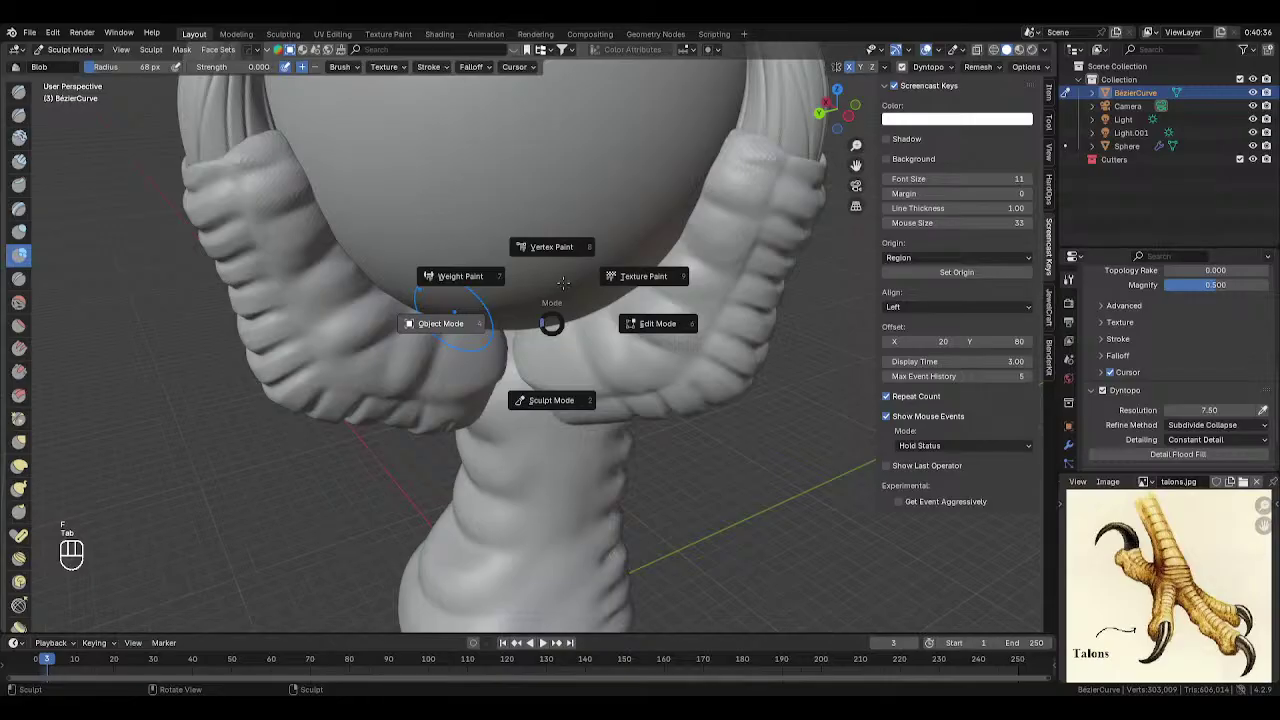
click(453, 318)
click(504, 304)
key(h)
- Return the claw to Sculpt Mode and turn Dyntopo back on
middle_drag(535, 318, 537, 320)
click(537, 320)
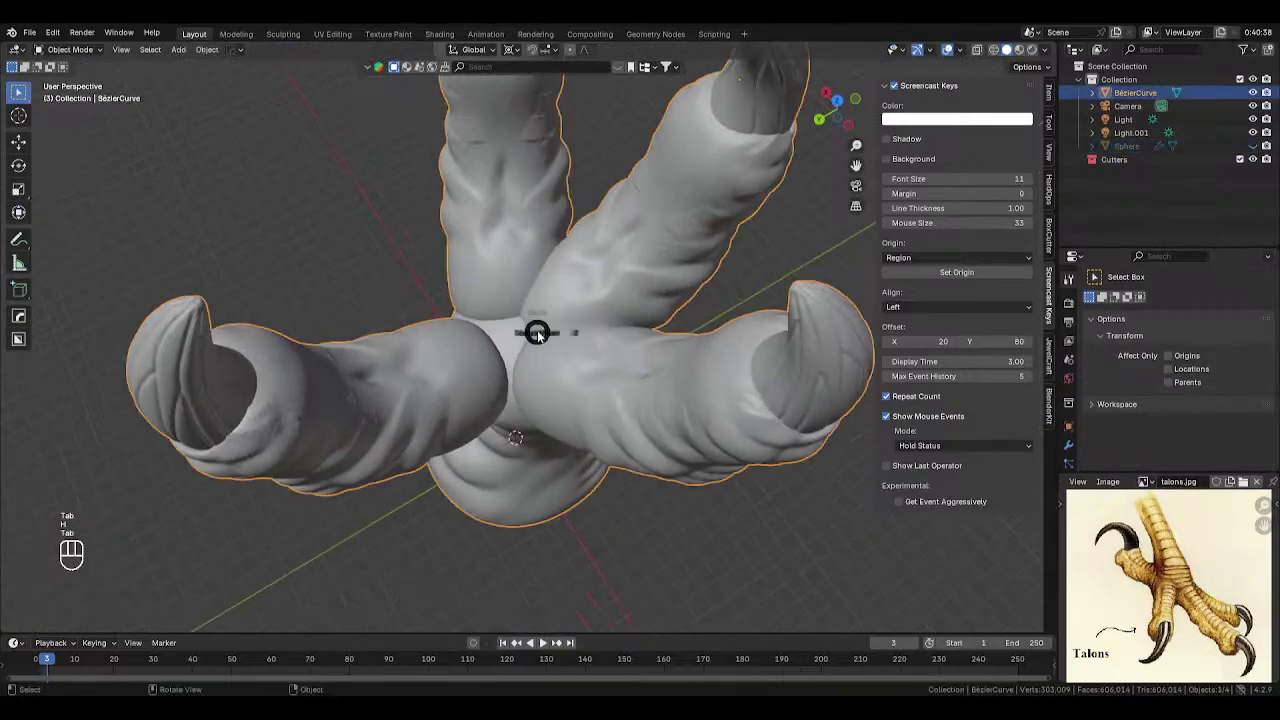
key(Tab)
scroll(1112, 392, down, 5)
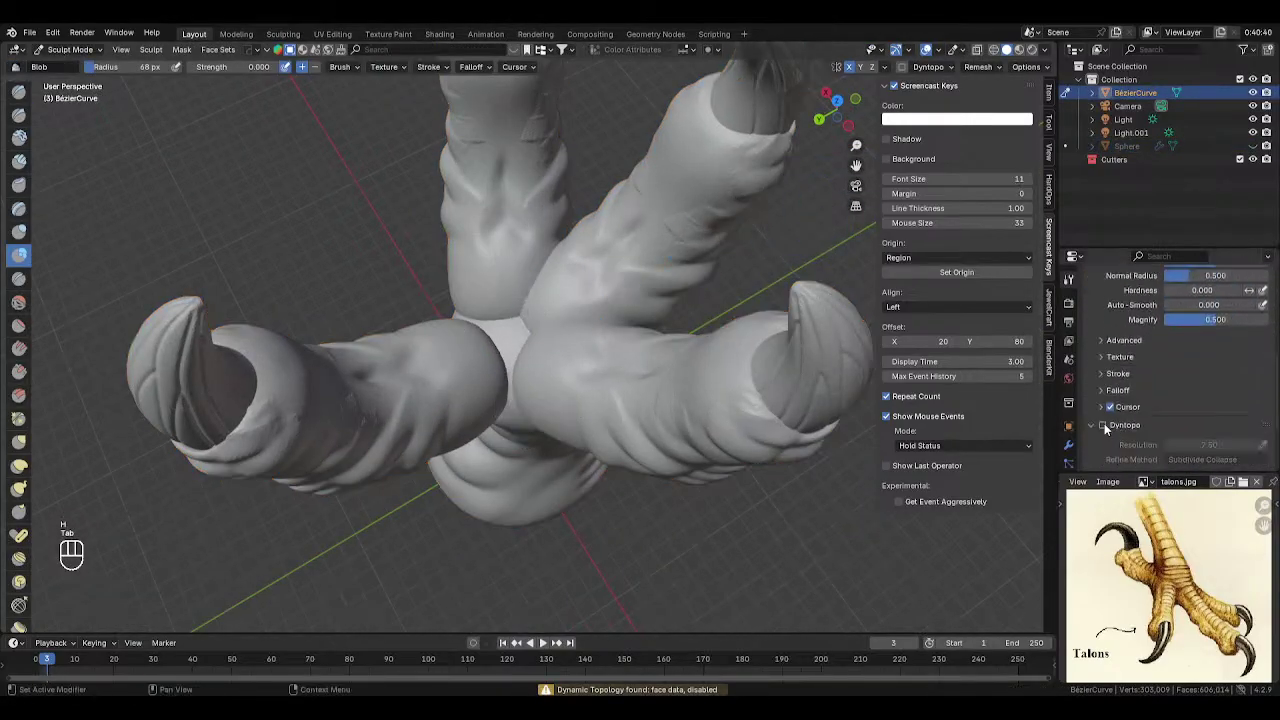
click(1103, 423)
click(942, 424)
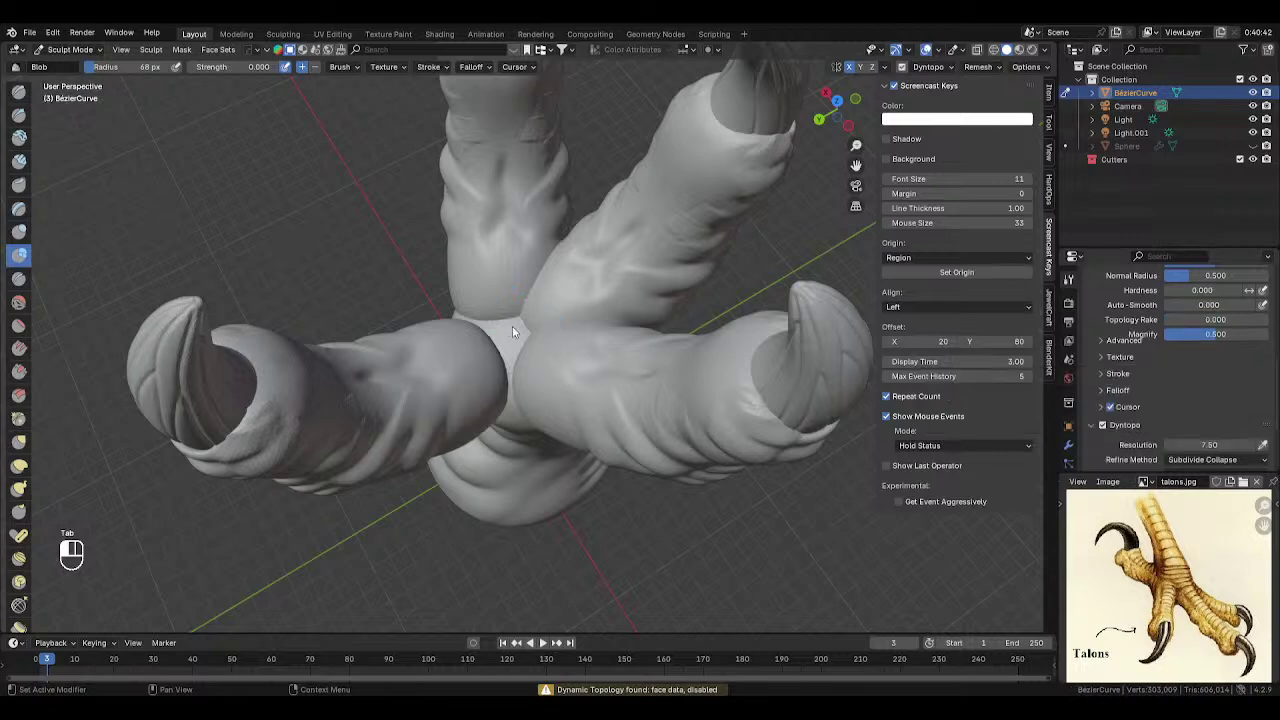
- Sculpt the central gap between the four talon bases with the Blob brush at a 118 px radius
mouse_move(512, 326)
middle_down()
mouse_move(543, 343)
mouse_move(514, 357)
middle_up()
scroll(540, 350, up, 4)
key(f)
click(575, 350)
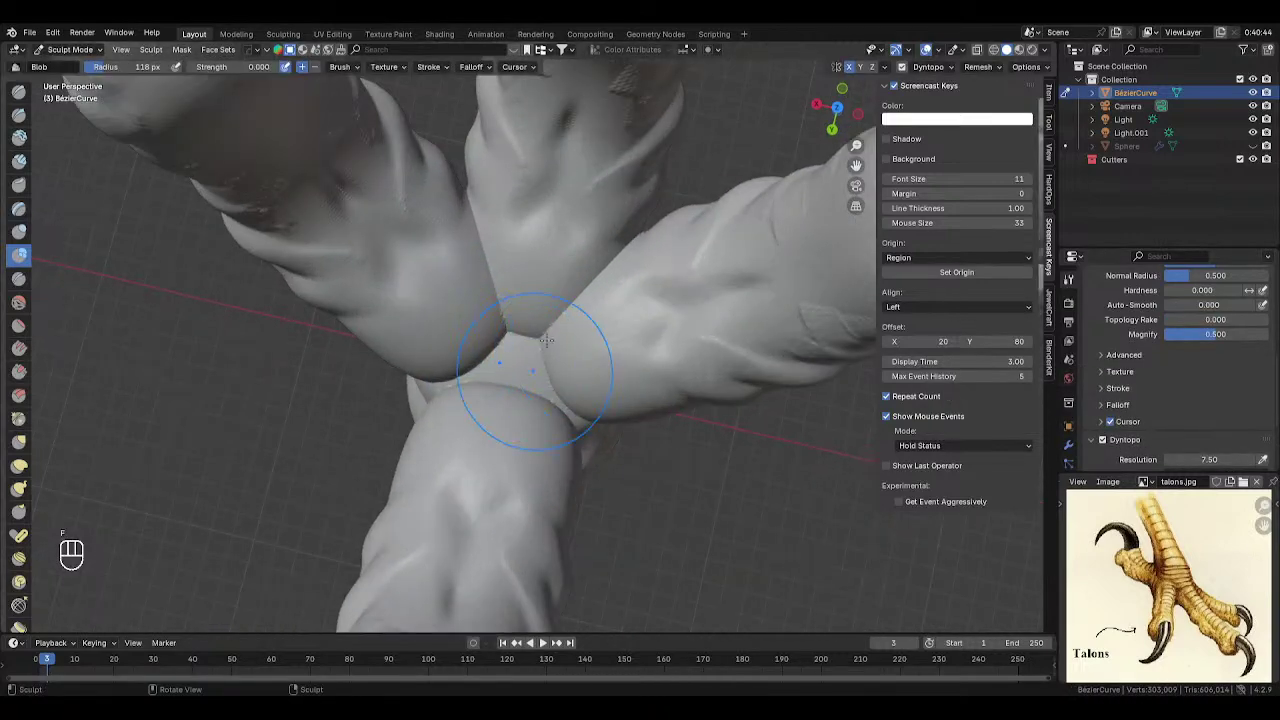
mouse_move(538, 371)
mouse_down()
mouse_move(508, 360)
mouse_move(463, 372)
mouse_up()
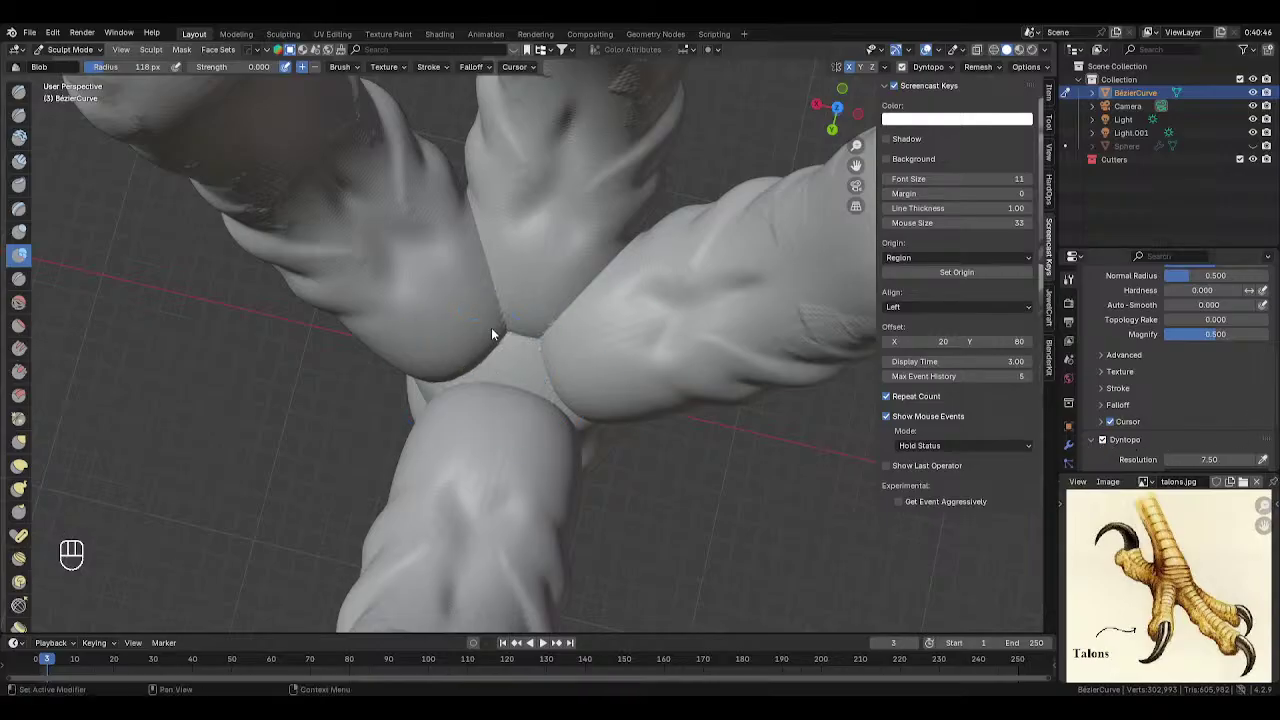
- Smooth the seams around the palm centre using the Smooth brush at 0.25 strength and 102 px radius
key(s)
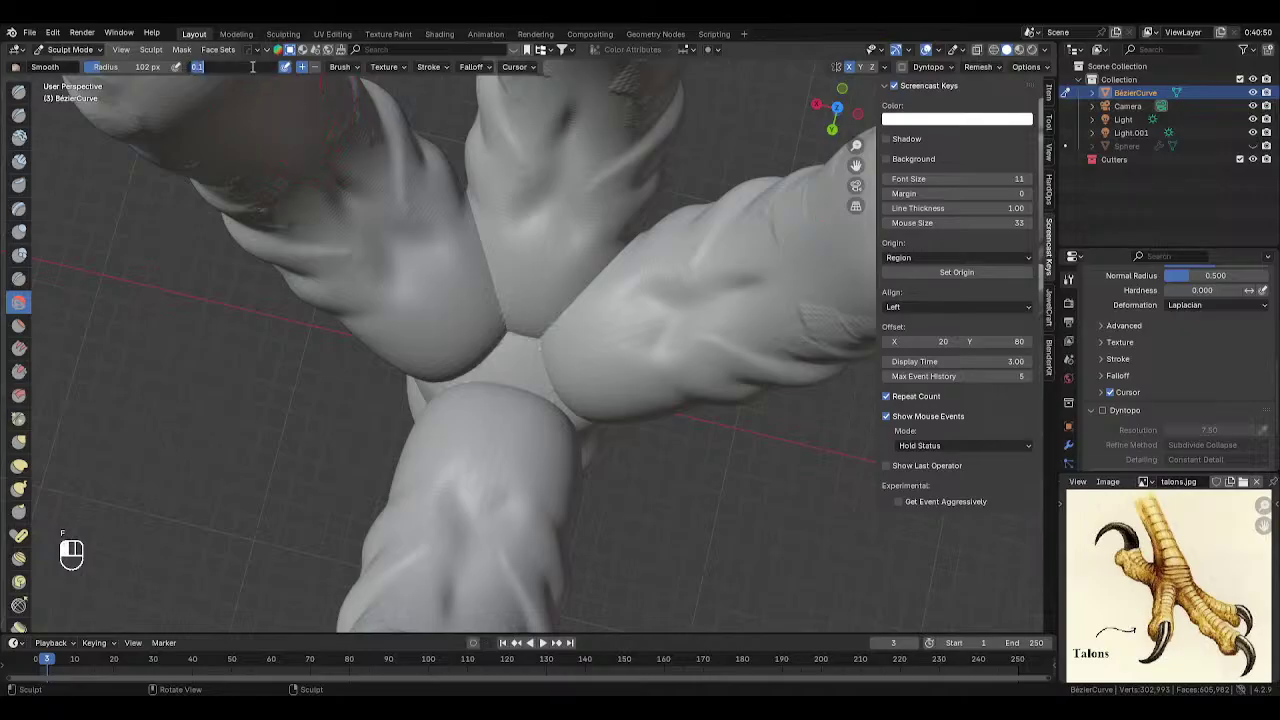
key(Return)
drag(502, 338, 513, 341)
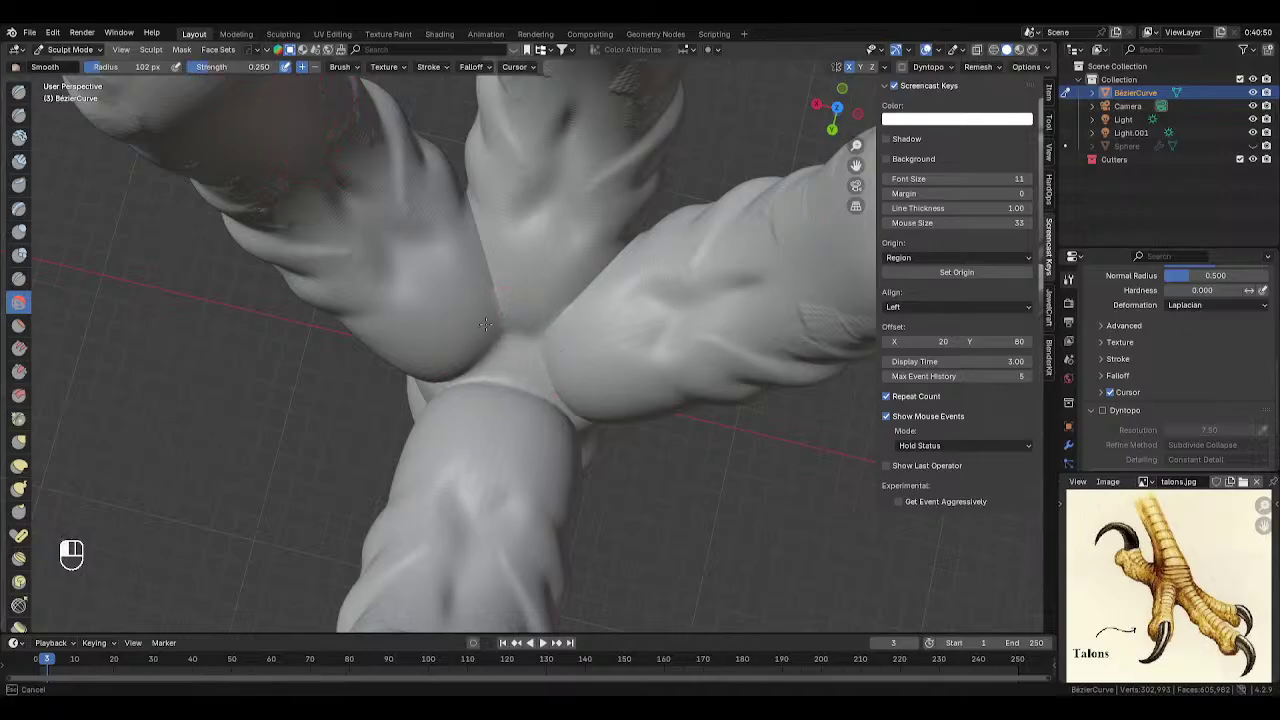
mouse_move(444, 396)
mouse_down()
mouse_move(495, 393)
mouse_move(500, 379)
mouse_up()
drag(433, 351, 594, 374)
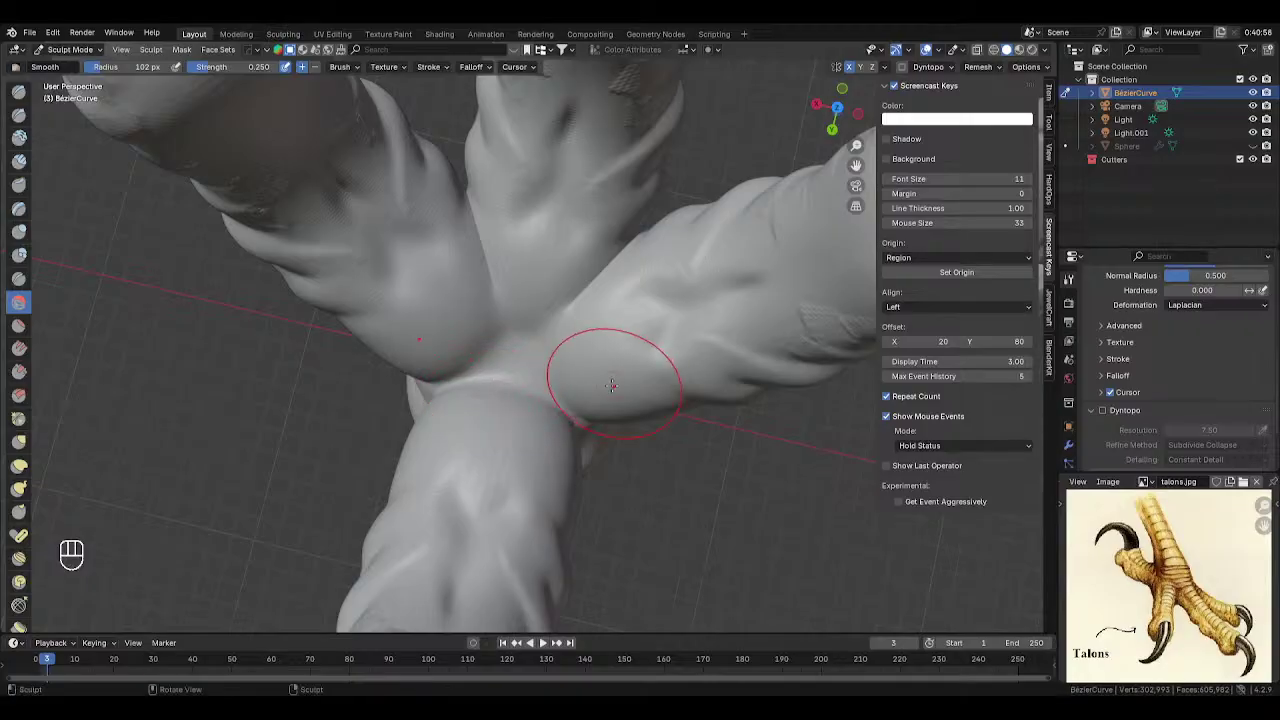
- Reduce the Smooth brush radius to 56 px and soften the seam between a talon's underside and the leg
middle_drag(594, 374, 480, 352)
key(f)
click(478, 352)
drag(478, 352, 481, 405)
mouse_move(484, 402)
middle_down()
mouse_move(520, 369)
mouse_move(518, 316)
middle_up()
mouse_move(517, 316)
mouse_down()
mouse_move(461, 390)
mouse_move(407, 410)
mouse_up()
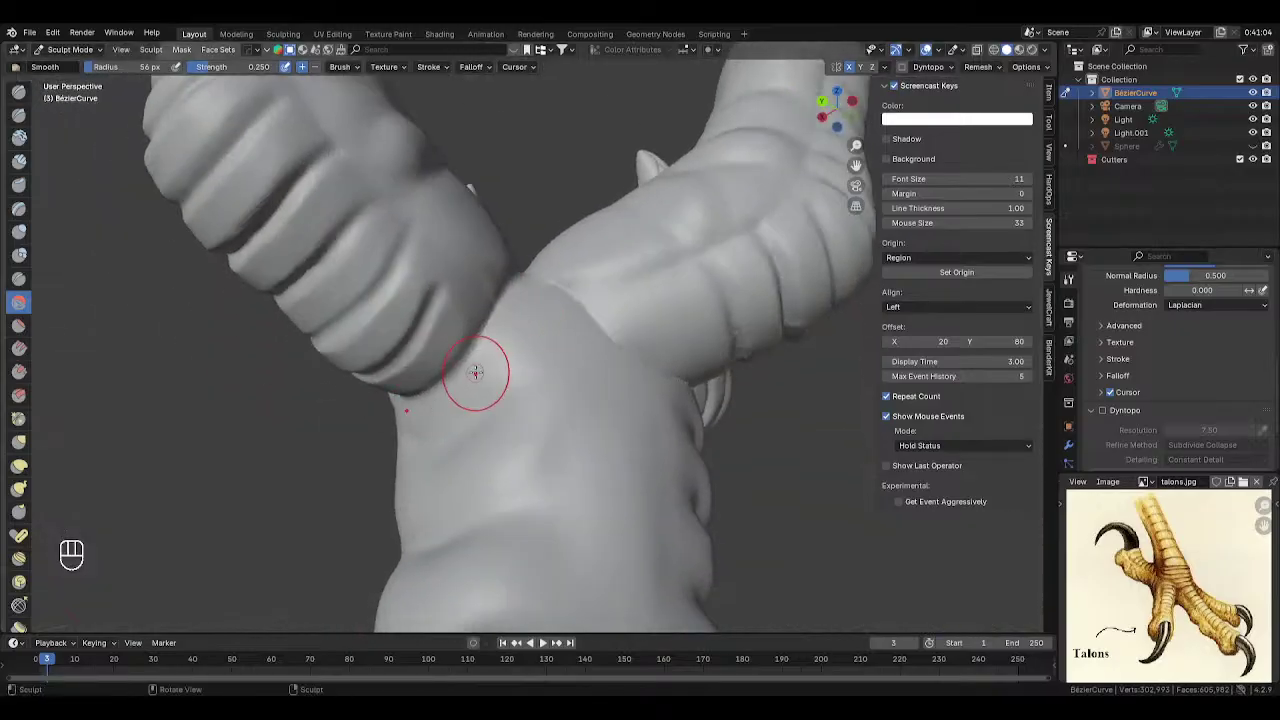
- Raise the Smooth brush strength to 0.5 and soften the seams joining two adjacent talons to the leg
mouse_move(493, 297)
mouse_down()
mouse_move(479, 352)
mouse_move(494, 318)
mouse_up()
text(0.5)
key(Return)
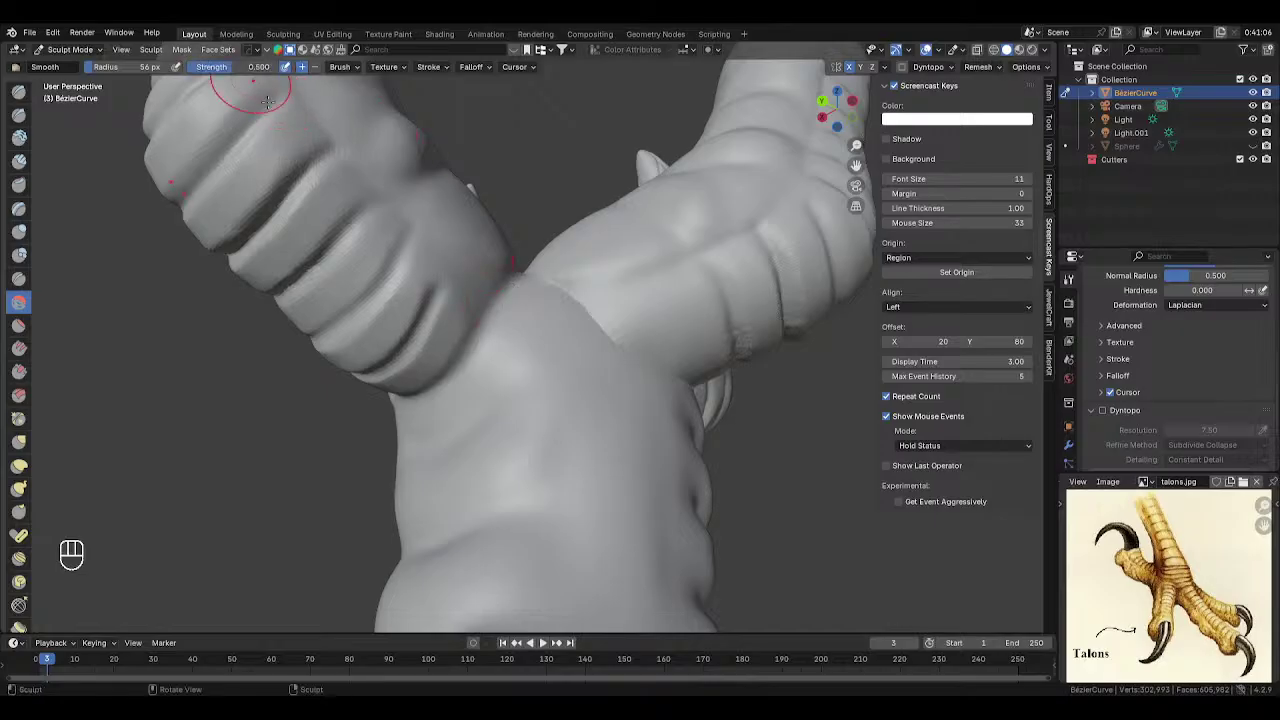
drag(469, 243, 507, 333)
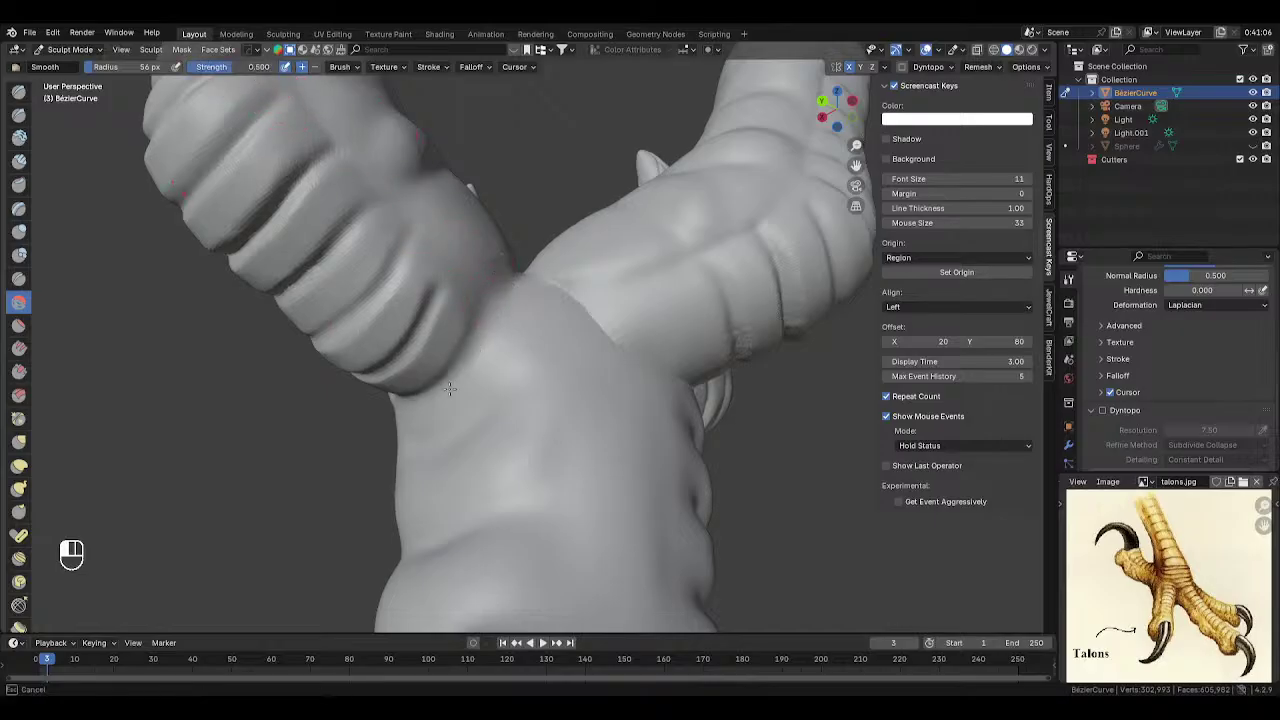
drag(450, 389, 452, 386)
drag(614, 323, 550, 284)
drag(610, 366, 612, 364)
- Soften the seams joining the talons' undersides to the leg with the Smooth brush at a 56 px radius and 0.5 strength
middle_drag(612, 364, 531, 311)
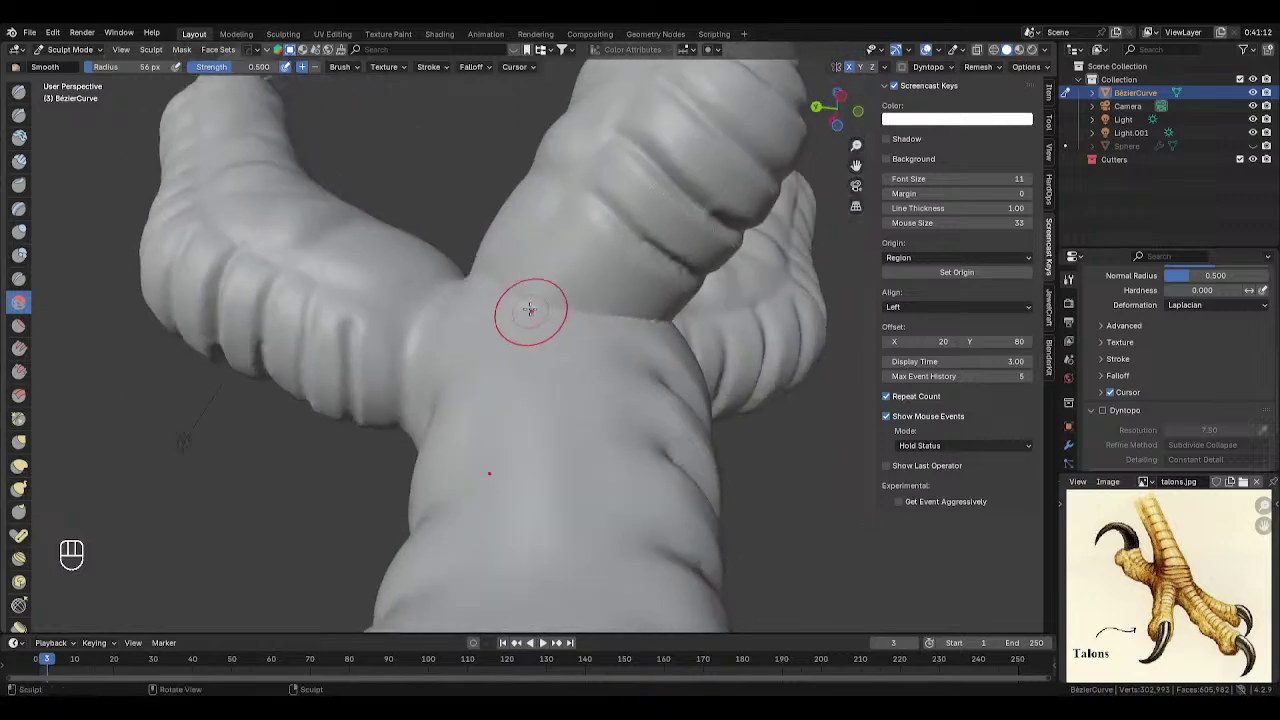
drag(531, 311, 620, 322)
middle_drag(628, 326, 592, 296)
mouse_move(610, 285)
mouse_down()
mouse_move(540, 317)
mouse_move(606, 298)
mouse_up()
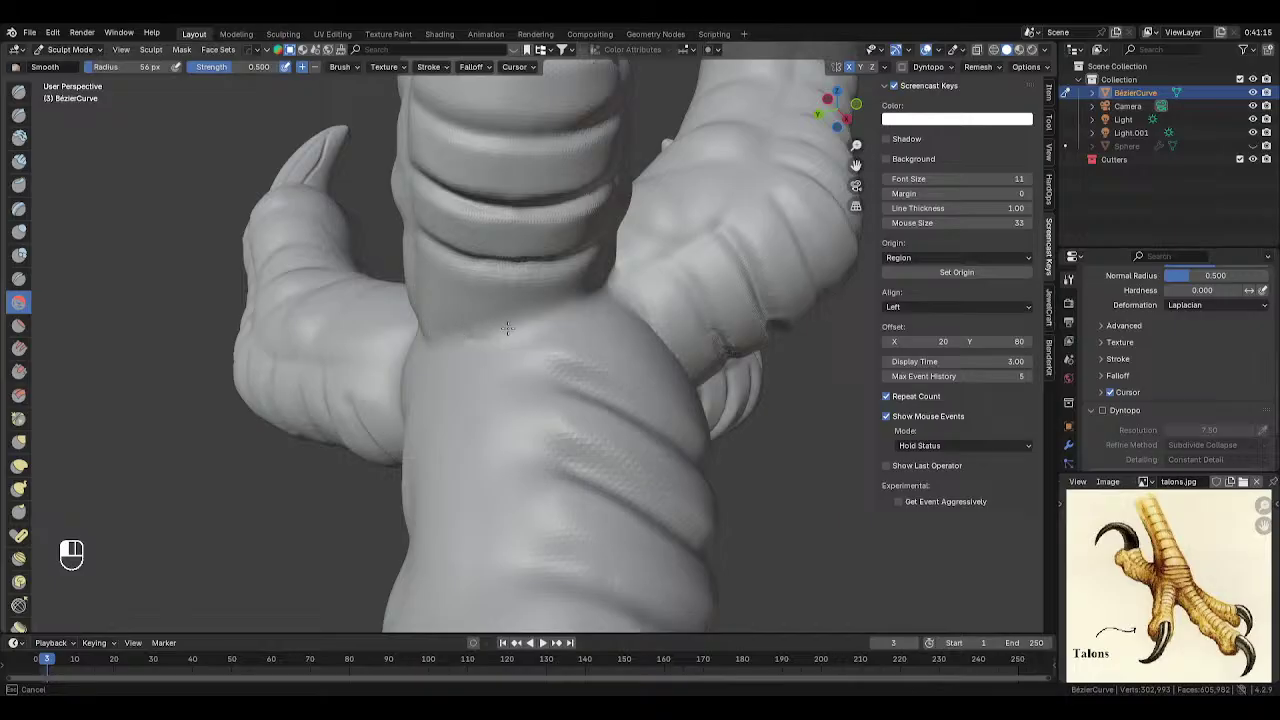
drag(447, 341, 440, 338)
middle_drag(440, 338, 520, 348)
- Enlarge the Smooth brush radius to 96 px and blend the seam between a talon's base and the leg
key(d)
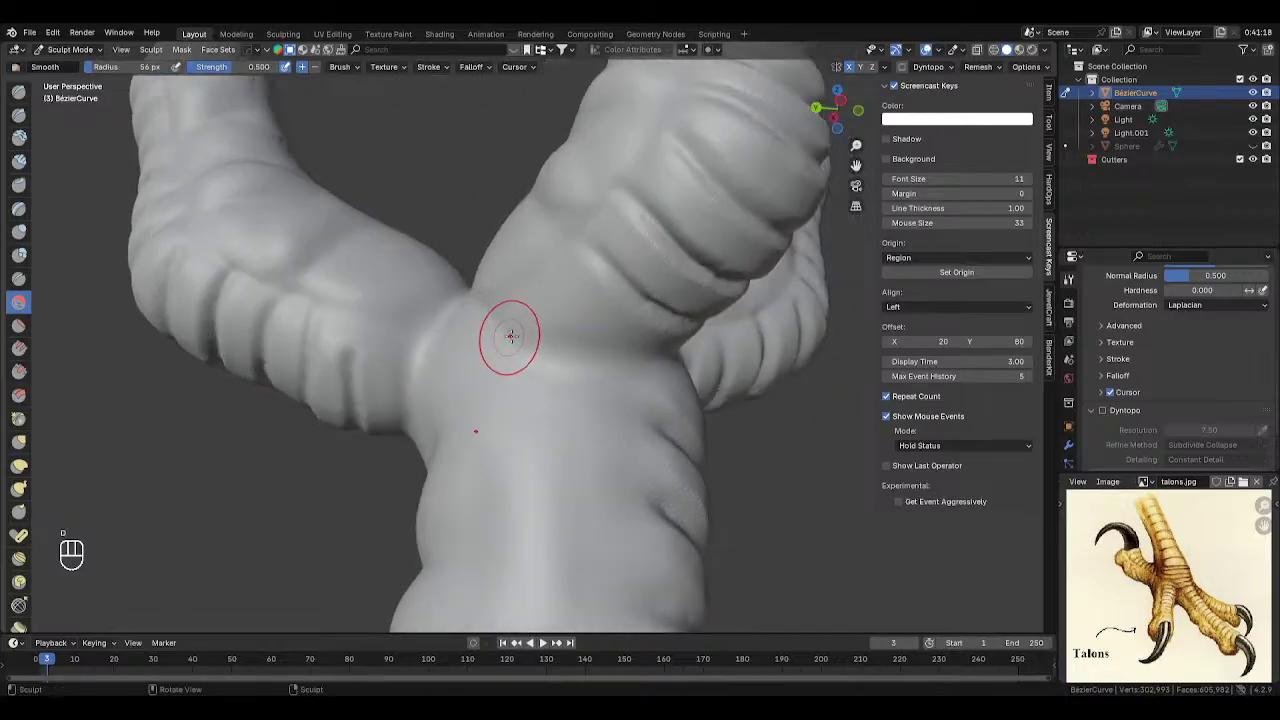
key(f)
click(532, 338)
drag(505, 320, 478, 304)
drag(520, 375, 574, 370)
middle_drag(589, 369, 480, 383)
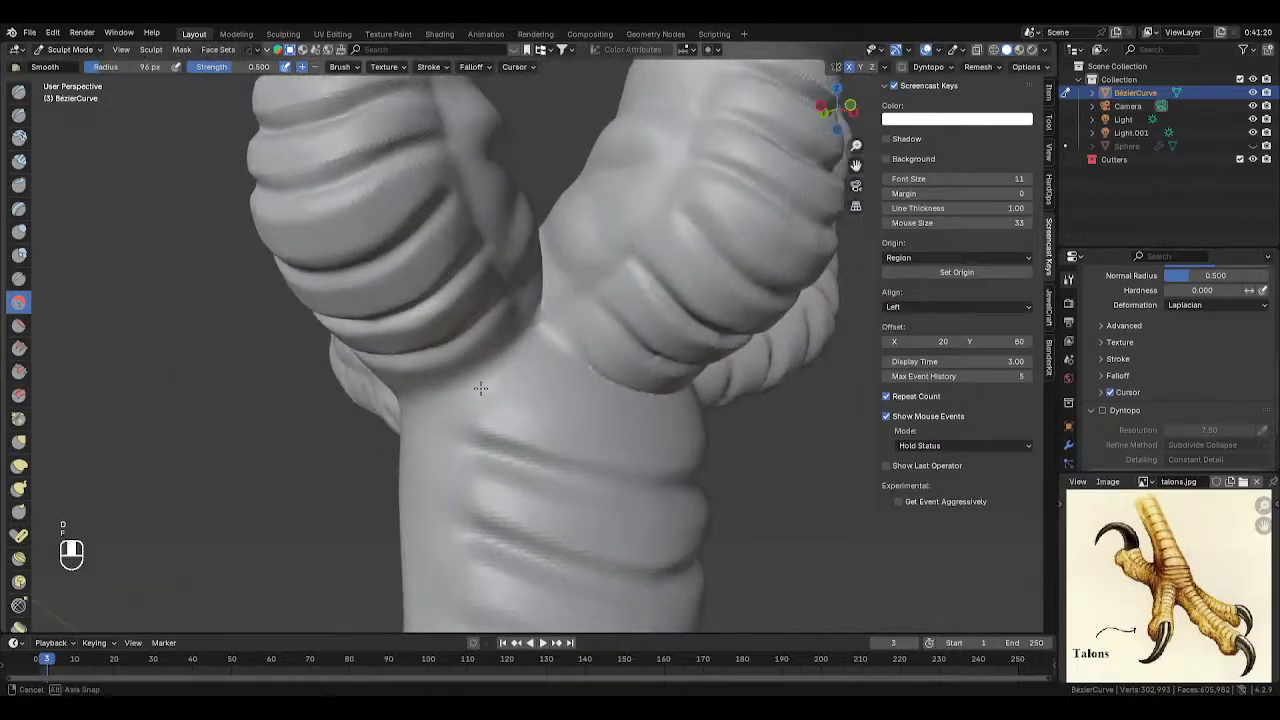
- Reduce the Smooth brush radius to 54 px and smooth the junction between two adjacent talons
key(f)
click(584, 358)
mouse_move(543, 350)
mouse_down()
mouse_move(651, 406)
mouse_move(565, 363)
mouse_move(620, 388)
mouse_up()
middle_drag(620, 388, 543, 371)
mouse_move(587, 283)
mouse_down()
mouse_move(591, 229)
mouse_move(580, 250)
mouse_up()
- Unhide the sphere and frame the talon bases in the front view
scroll(575, 340, down, 10)
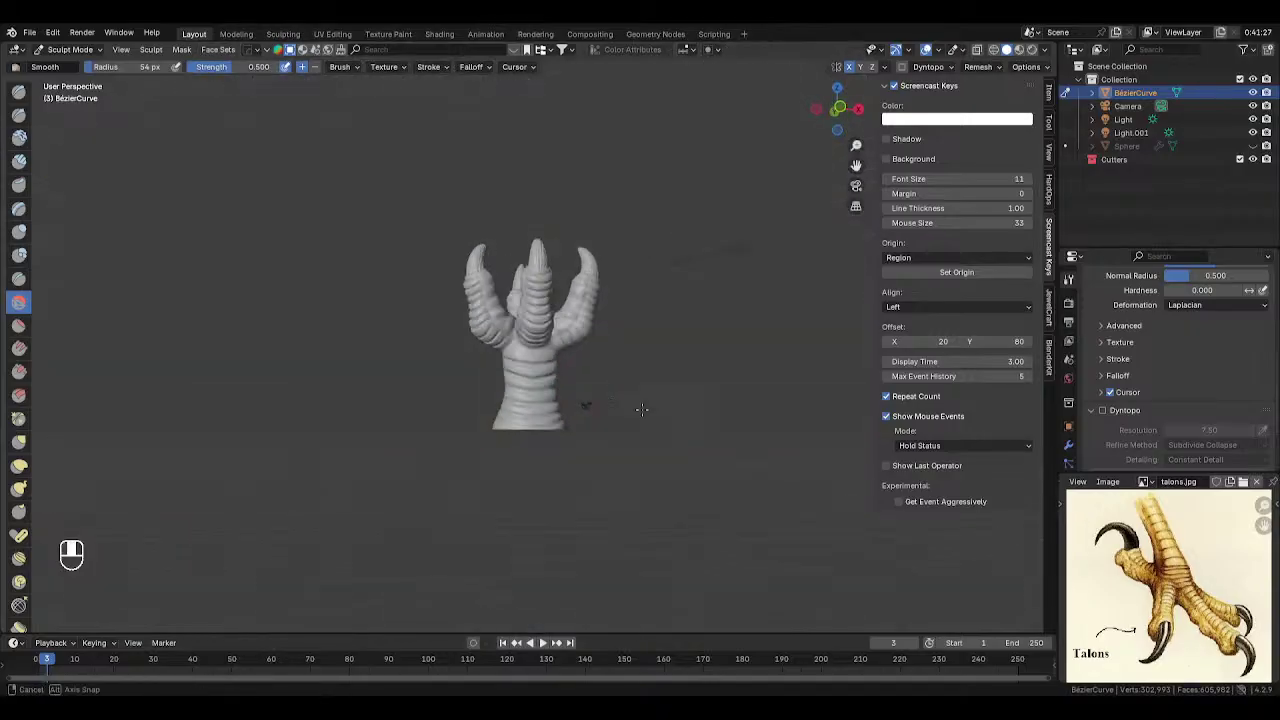
middle_drag(610, 390, 640, 412)
key(KP_1)
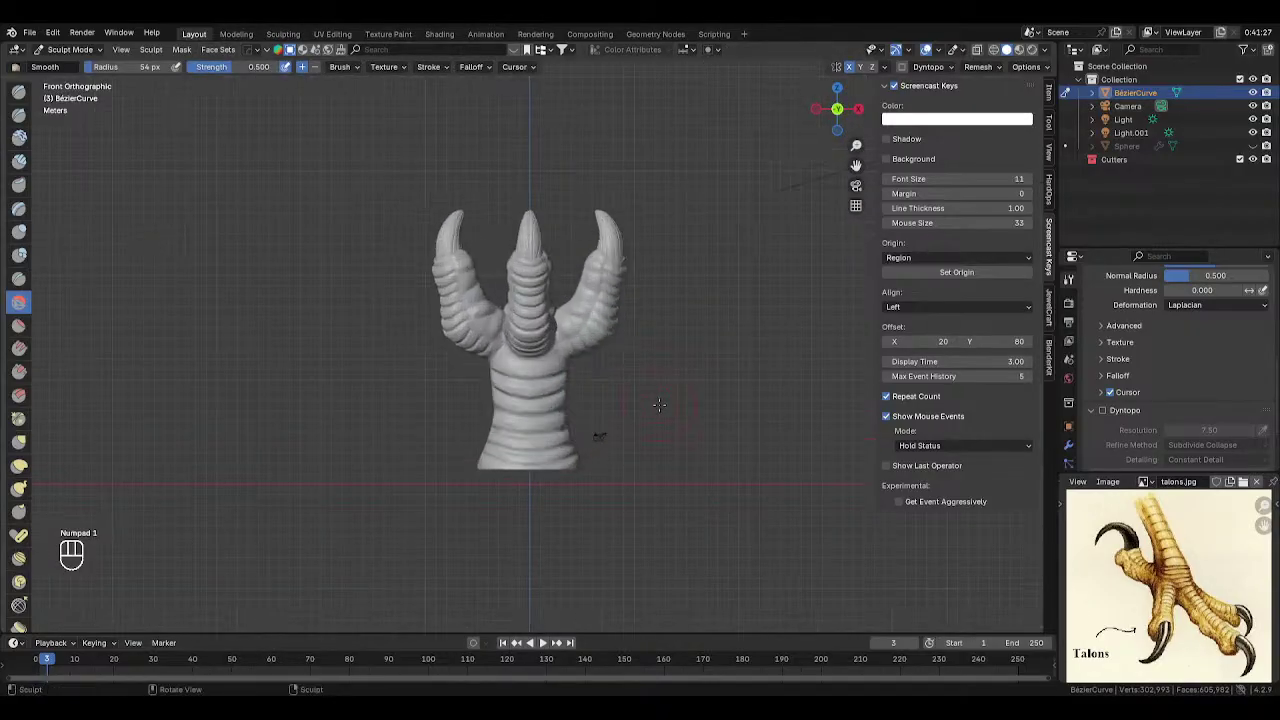
click(1254, 146)
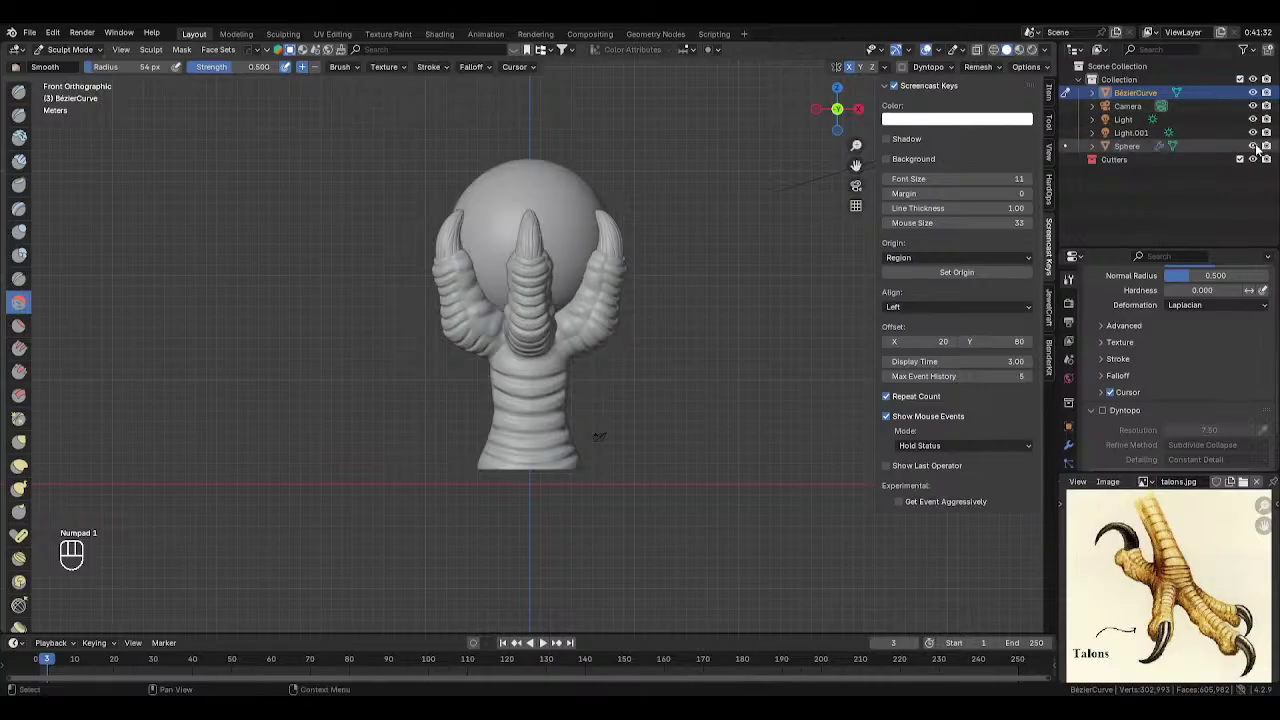
click(1254, 146)
click(1254, 146)
scroll(587, 388, up, 5)
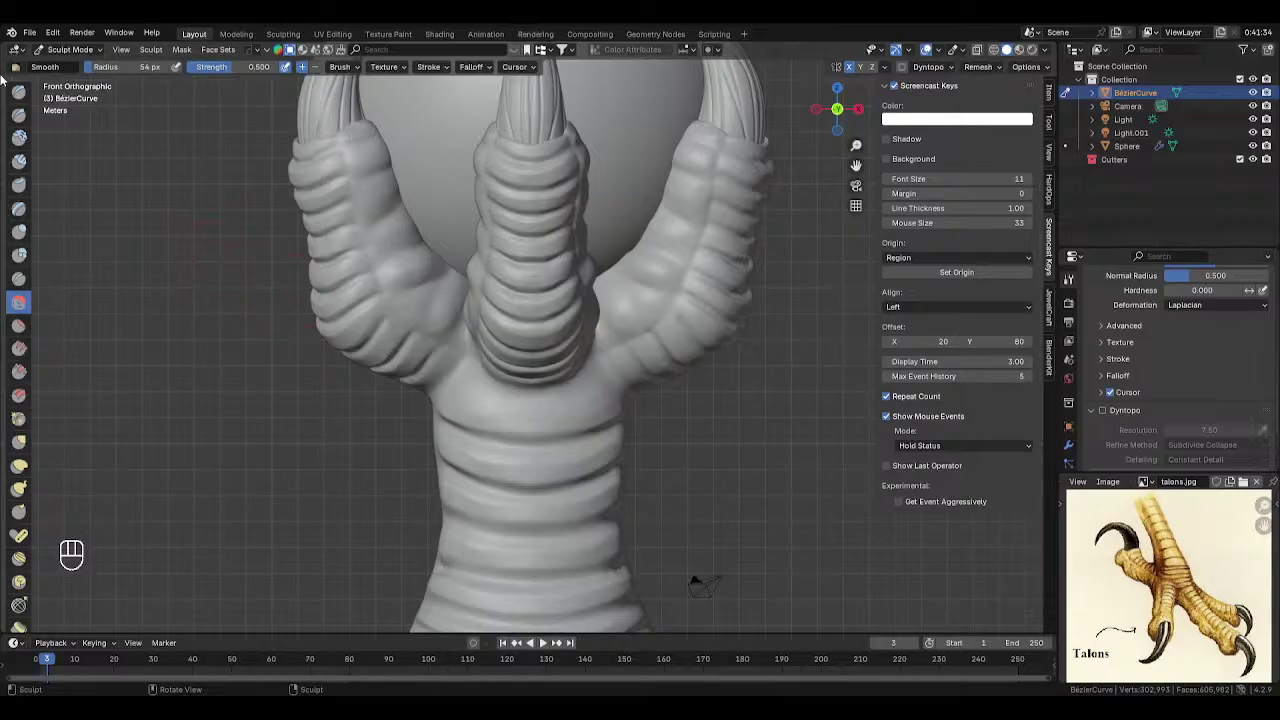
- Reduce the brush radius to 15 px and switch to the Mask brush
click(18, 91)
key(f)
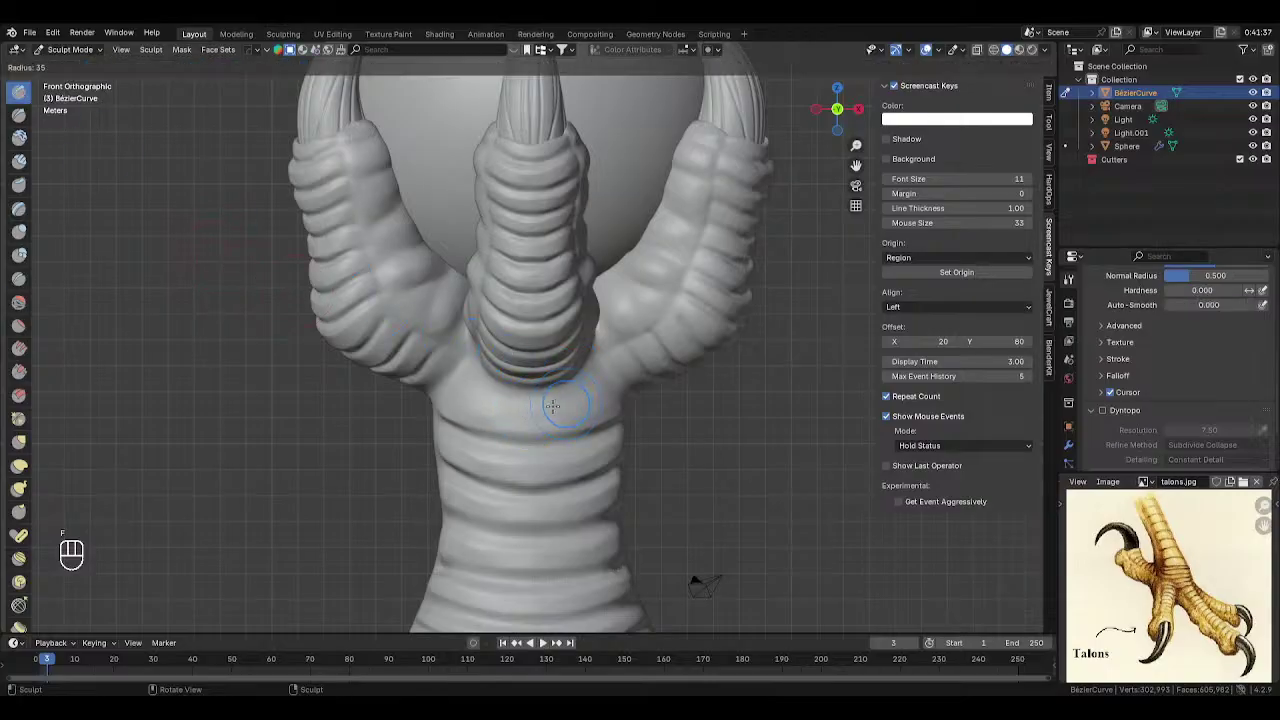
click(534, 408)
key(f)
click(597, 381)
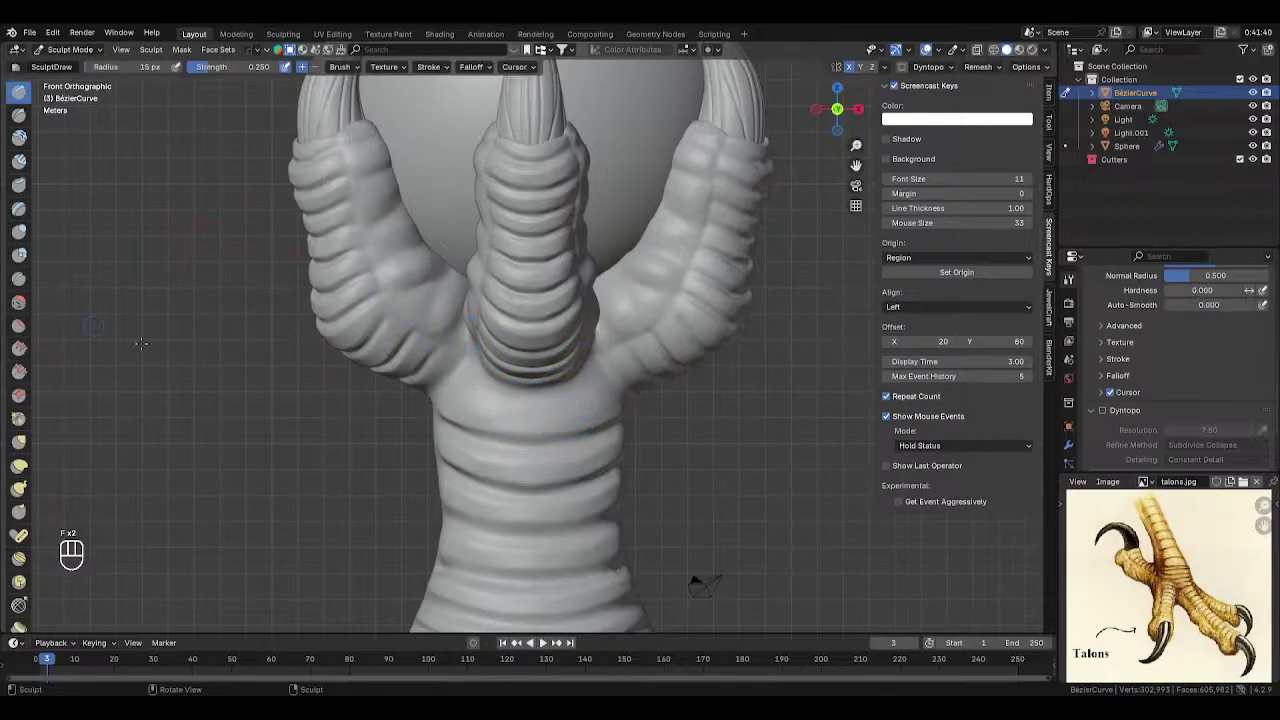
key(m)
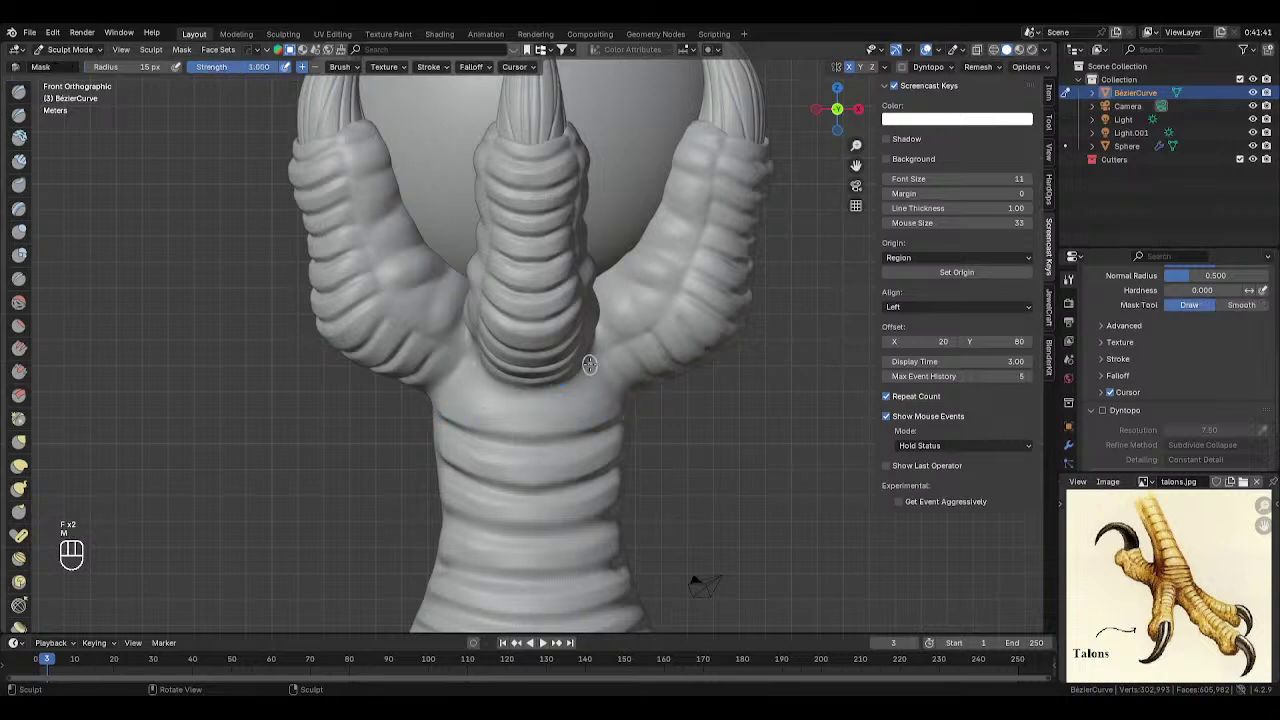
mouse_move(590, 364)
mouse_down()
mouse_move(555, 402)
mouse_move(583, 380)
mouse_move(560, 387)
mouse_move(605, 377)
mouse_move(617, 393)
mouse_move(568, 378)
mouse_move(535, 389)
mouse_move(598, 370)
mouse_up()
key(ctrl+z)
key(ctrl+z)
- Mask the seam and gap between the front talon and the side talon with a 14 px Mask brush
mouse_move(598, 370)
middle_down()
mouse_move(526, 354)
mouse_move(514, 320)
mouse_move(530, 329)
middle_up()
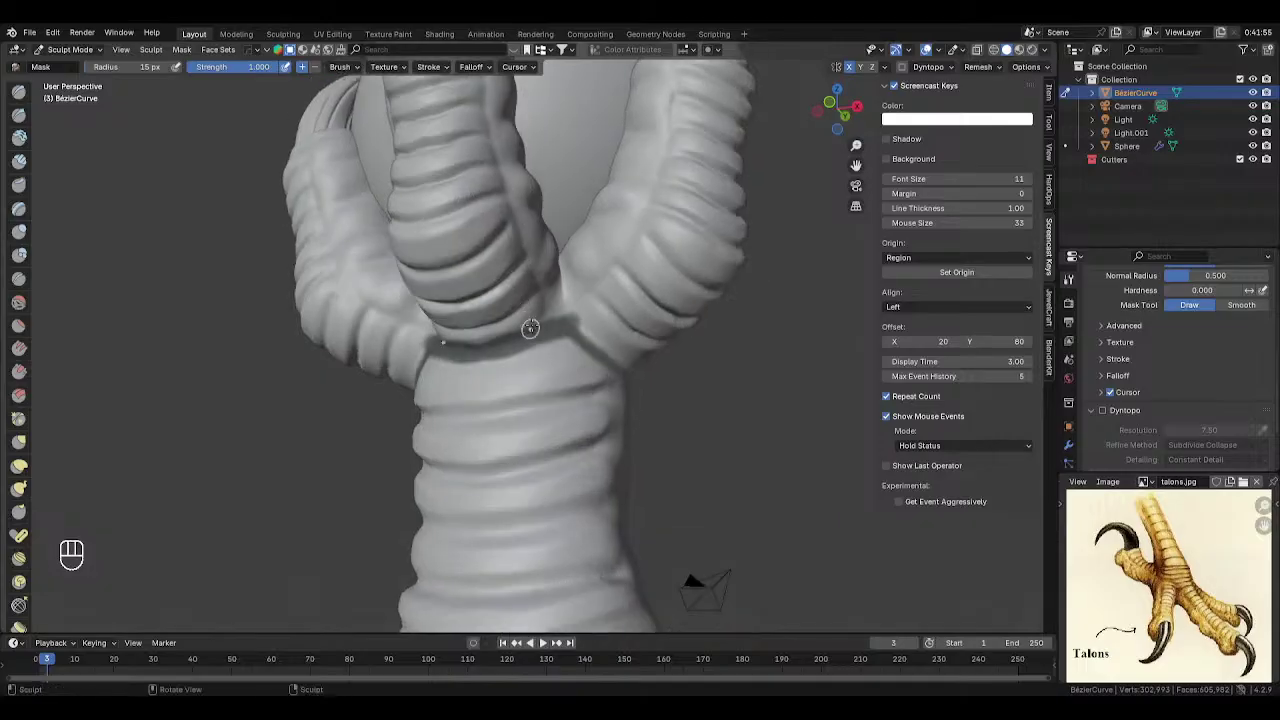
key(f)
click(540, 300)
mouse_move(530, 318)
mouse_down()
mouse_move(500, 314)
mouse_move(640, 302)
mouse_move(534, 296)
mouse_move(545, 288)
mouse_move(528, 302)
mouse_move(531, 286)
mouse_move(580, 277)
mouse_move(625, 330)
mouse_move(583, 309)
mouse_move(625, 362)
mouse_move(633, 341)
mouse_up()
key(f)
click(582, 284)
mouse_move(633, 341)
middle_down()
mouse_move(589, 342)
mouse_move(571, 320)
middle_up()
- Enlarge the Mask brush radius to 29 px and refine the talon base mask in front view, undoing the last stroke
key(f)
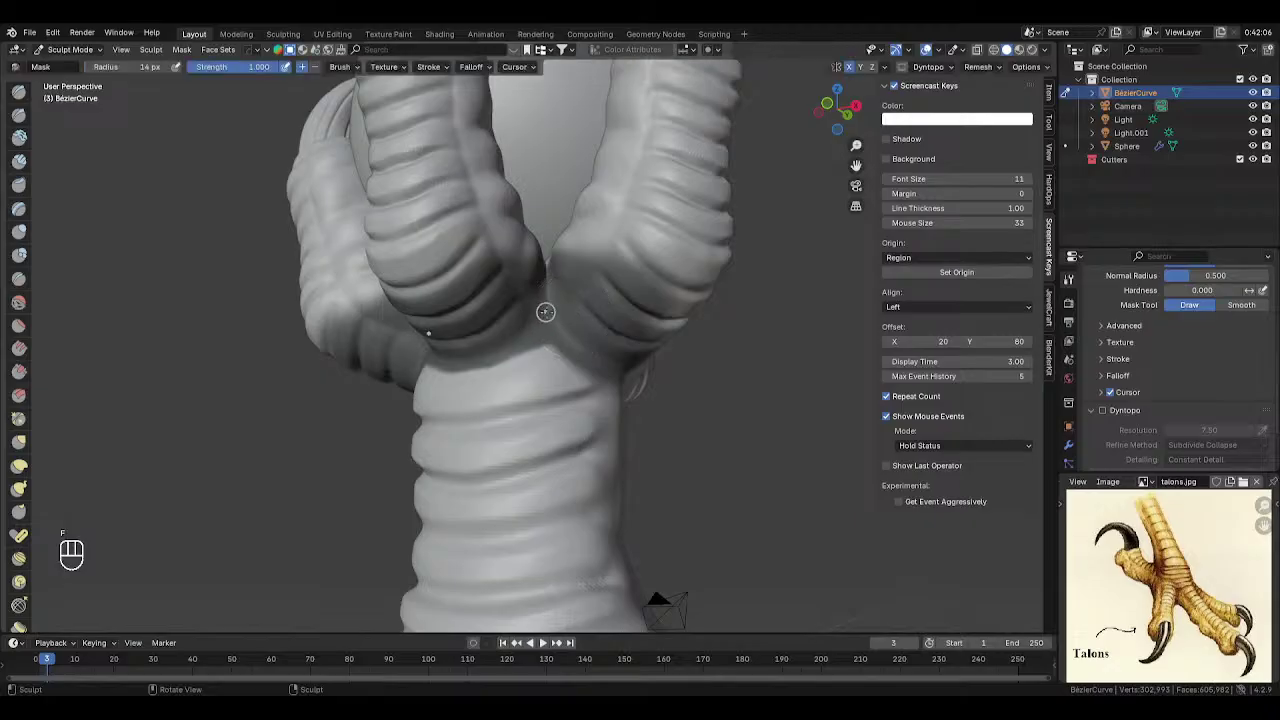
key(f)
click(561, 330)
key(KP_1)
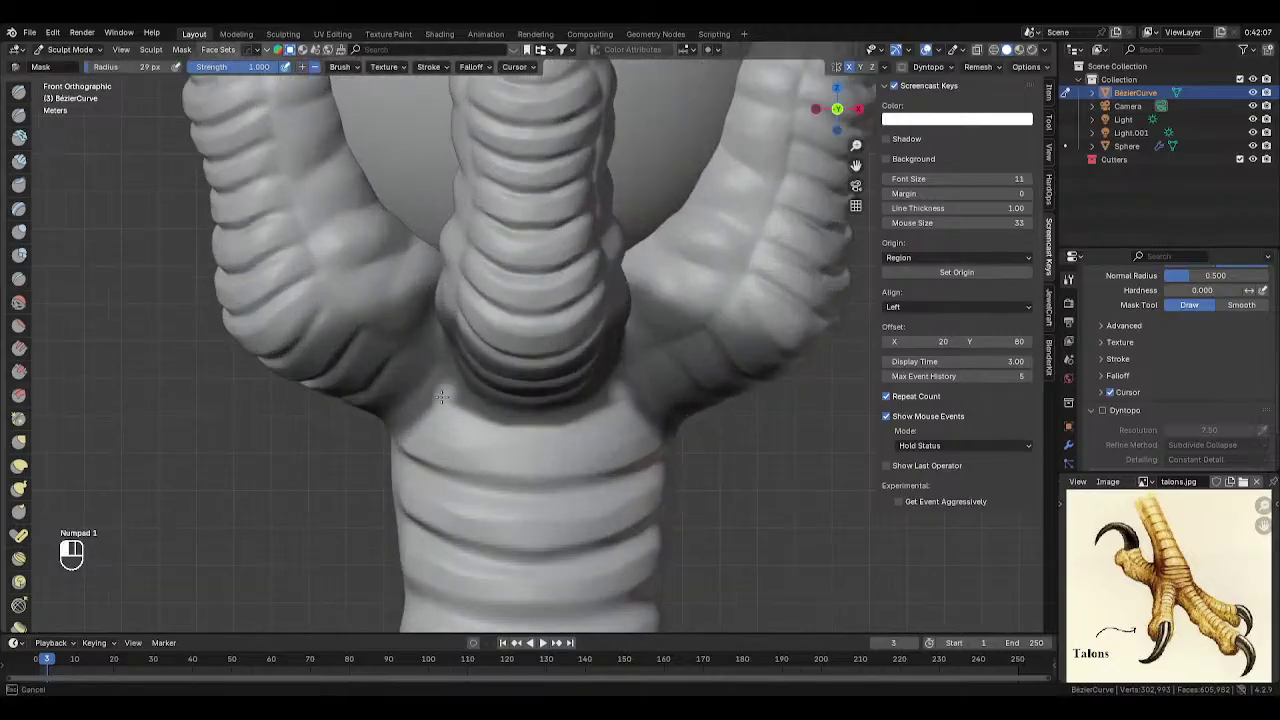
key(ctrl+z)
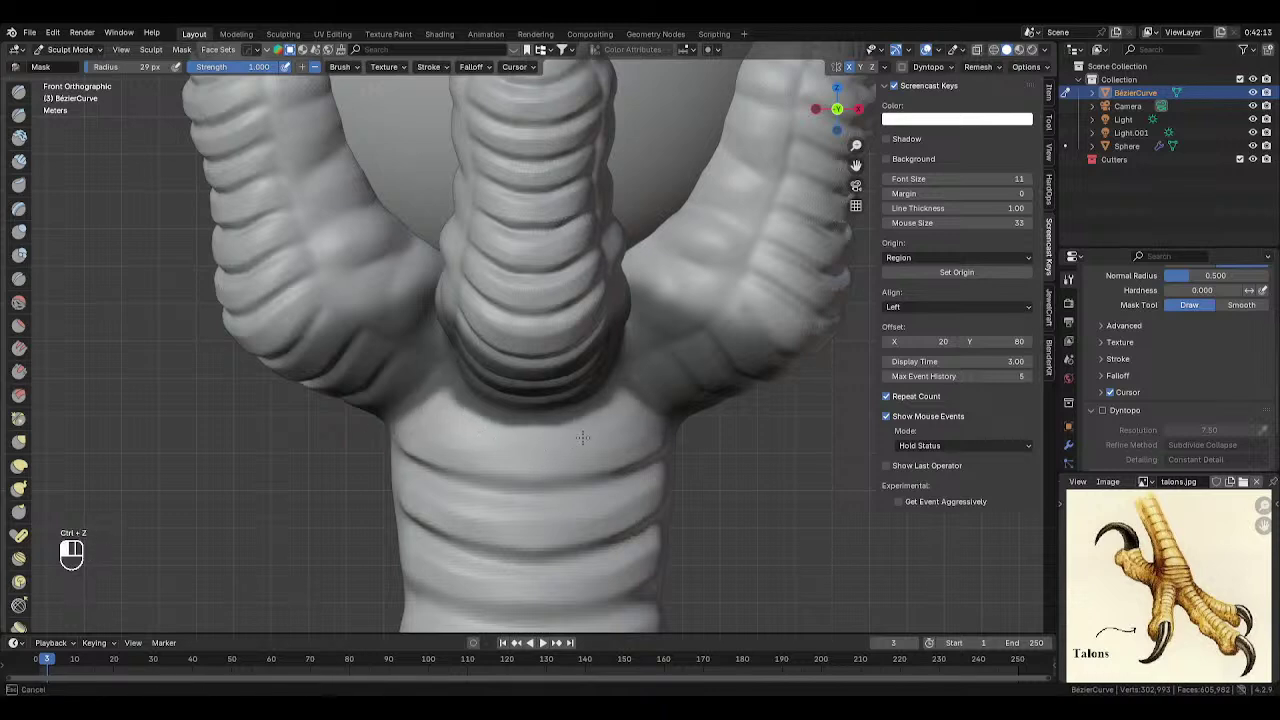
- Build up the unmasked top of the leg beneath the front talon with the Draw brush at 0.25 strength
key(x)
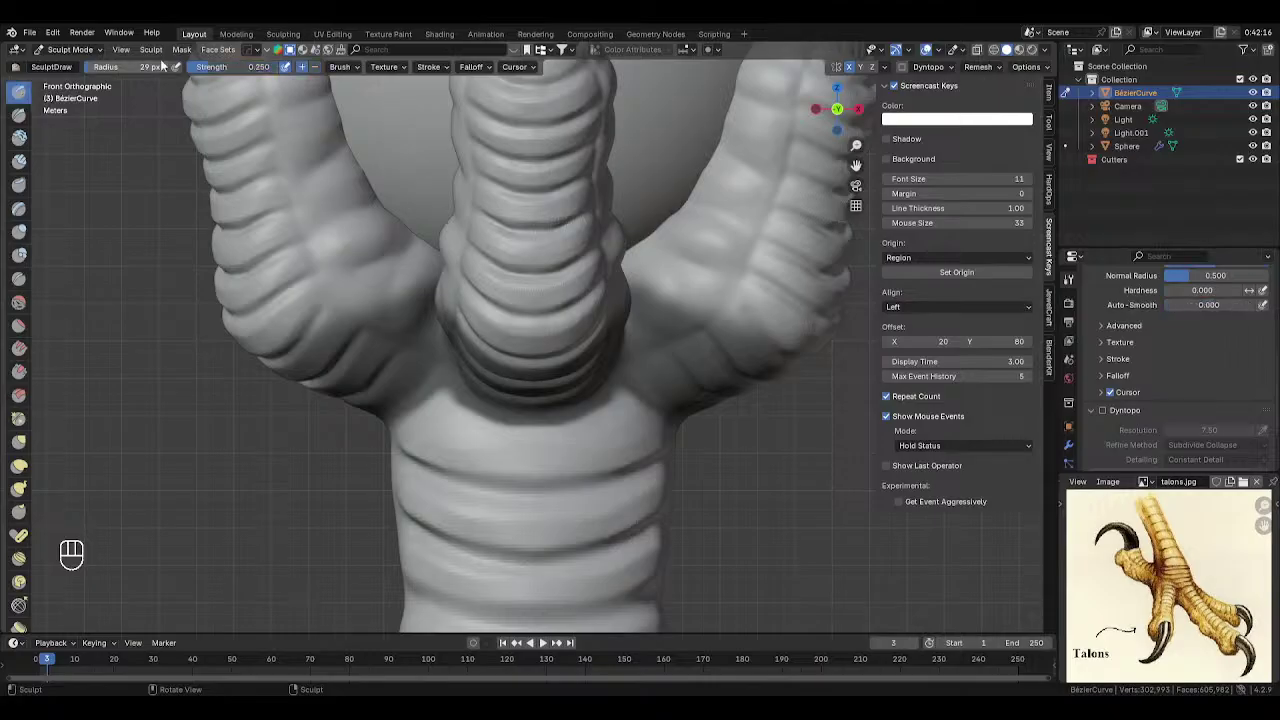
key(f)
click(640, 405)
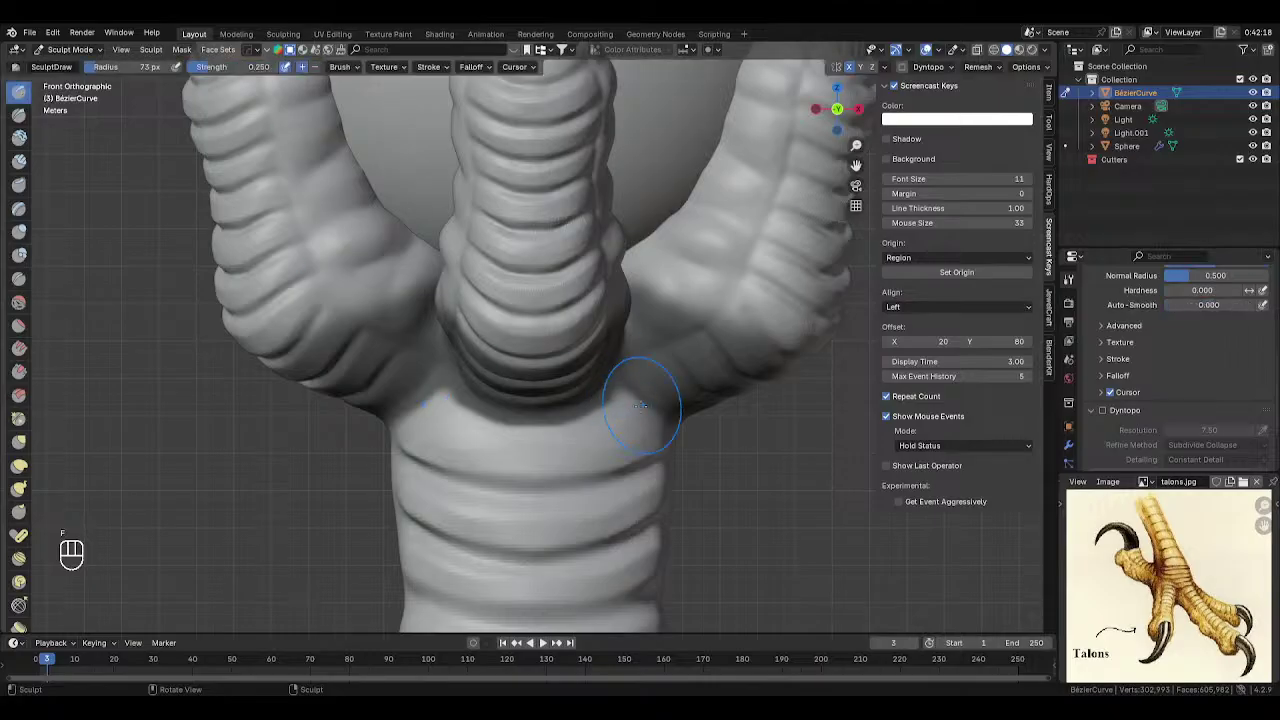
key(f)
click(617, 421)
drag(618, 422, 525, 442)
drag(525, 442, 621, 415)
drag(621, 415, 519, 440)
mouse_move(519, 440)
mouse_down()
mouse_move(607, 429)
mouse_move(534, 466)
mouse_move(560, 459)
mouse_move(486, 457)
mouse_move(560, 408)
mouse_move(637, 403)
mouse_up()
- Set the Draw brush radius to 80 px and clear the mask from the talons
key(f)
click(618, 450)
key(f)
click(620, 446)
key(alt+m)
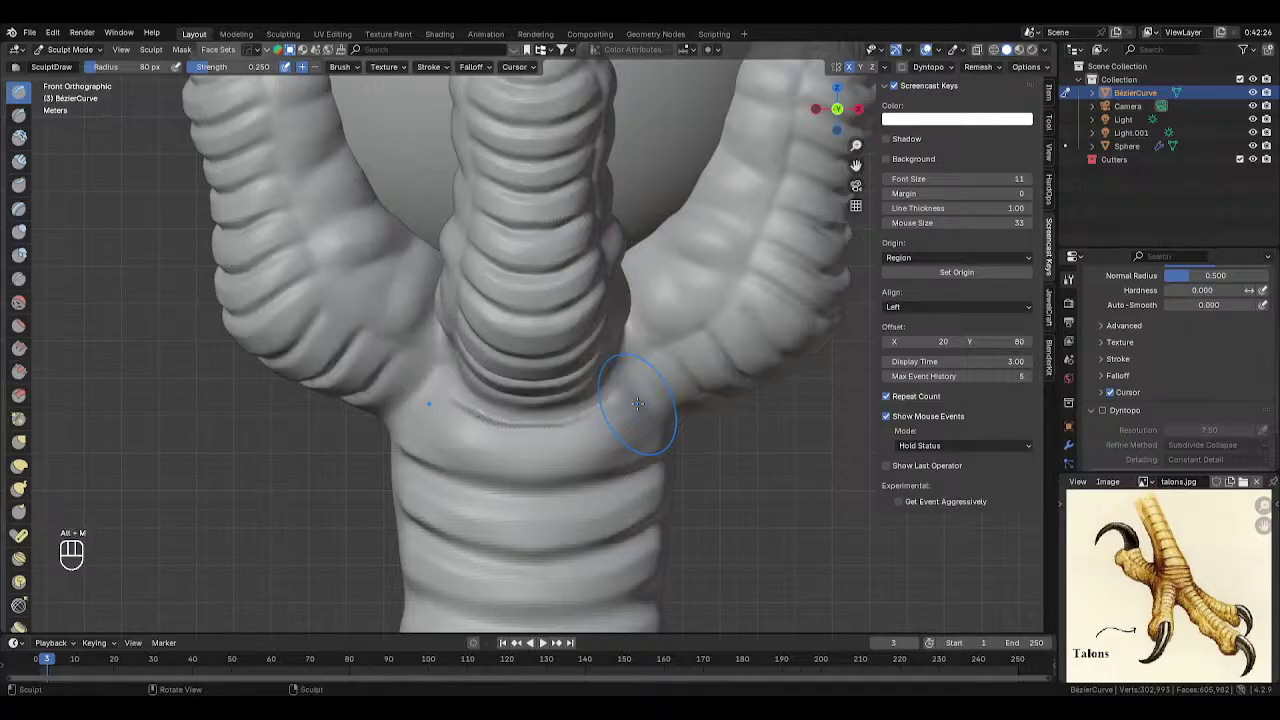
- Smooth the ridge beneath the front talon's base using the Smooth brush at 0.2 strength and a 54 px radius
scroll(650, 409, up, 1)
key(s)
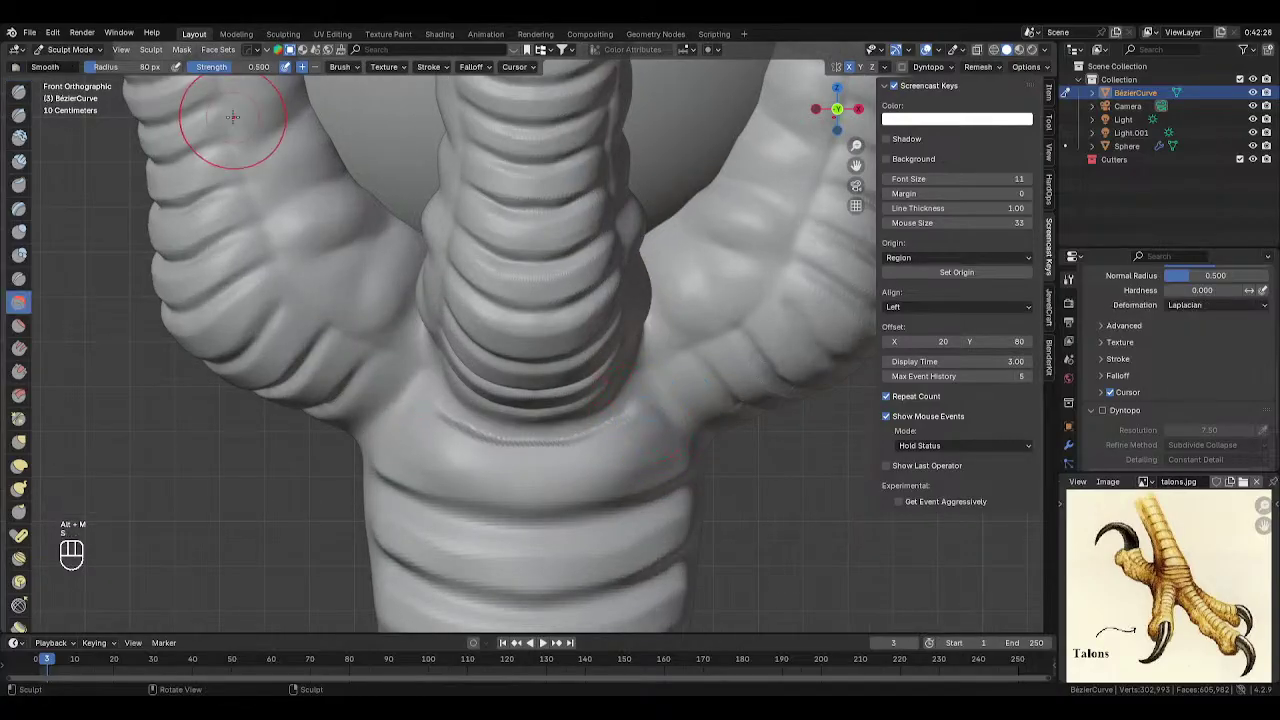
click(237, 67)
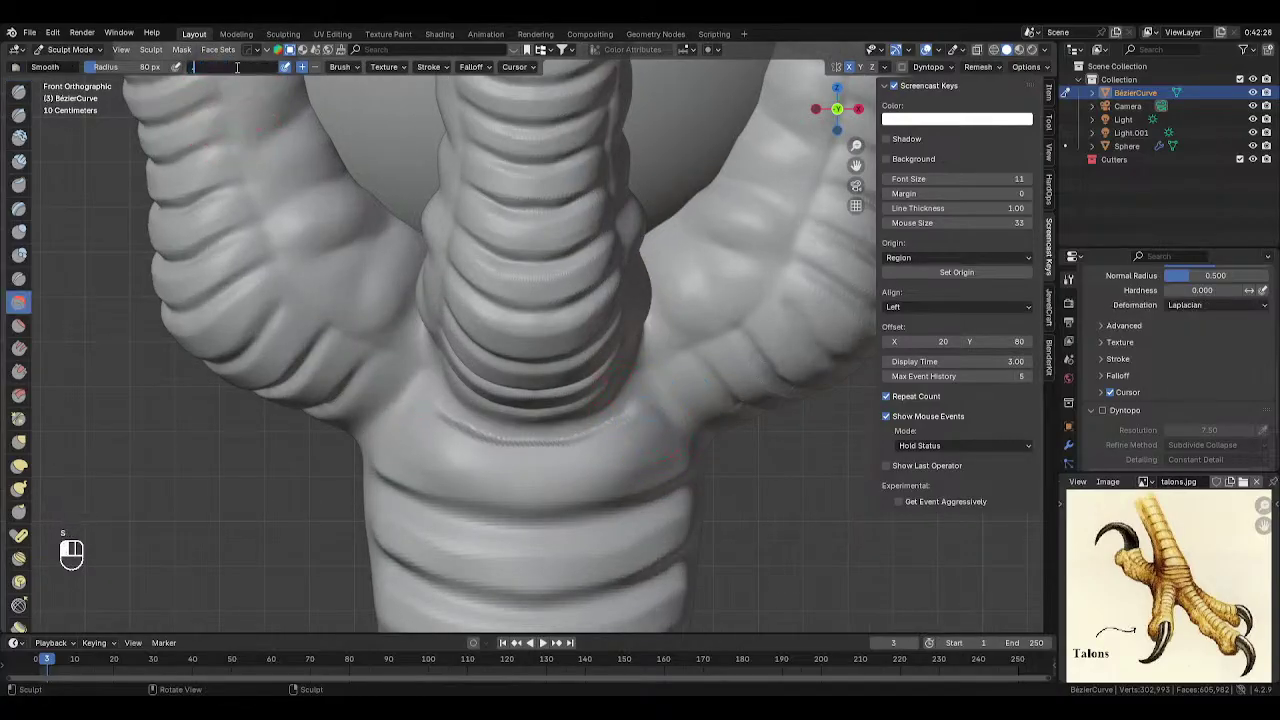
text(0.2)
key(Return)
key(f)
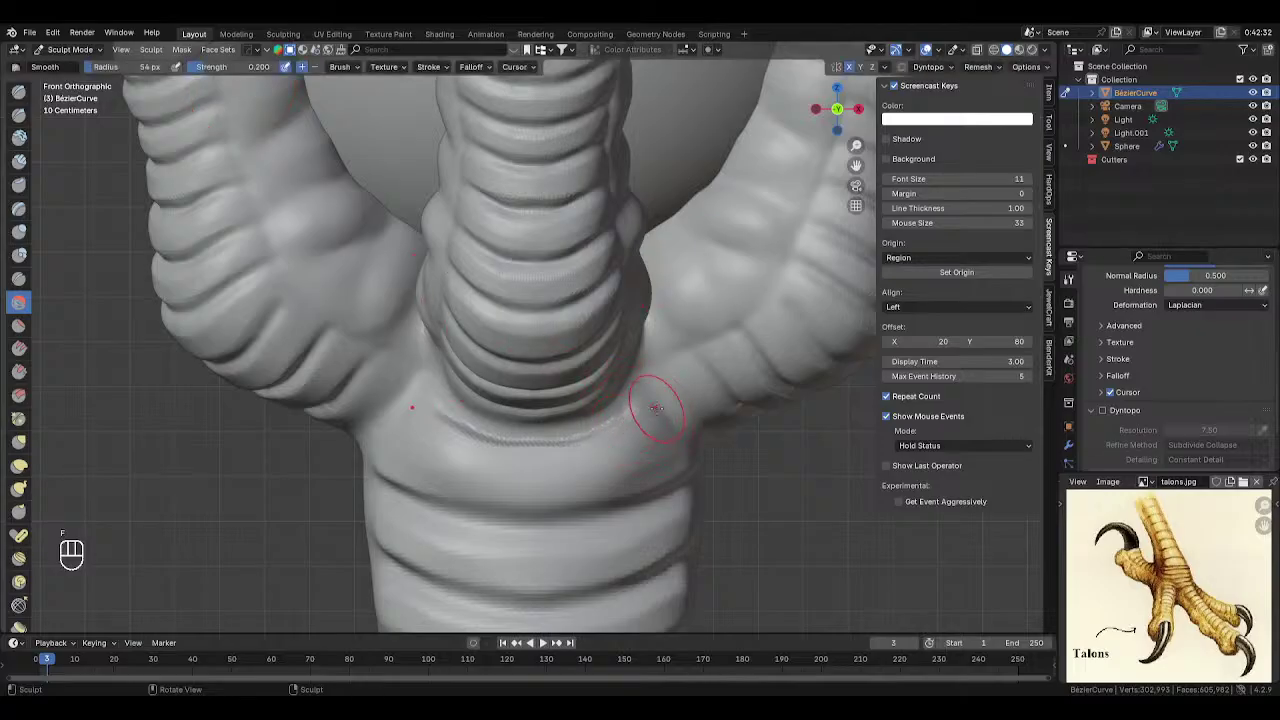
drag(655, 408, 577, 451)
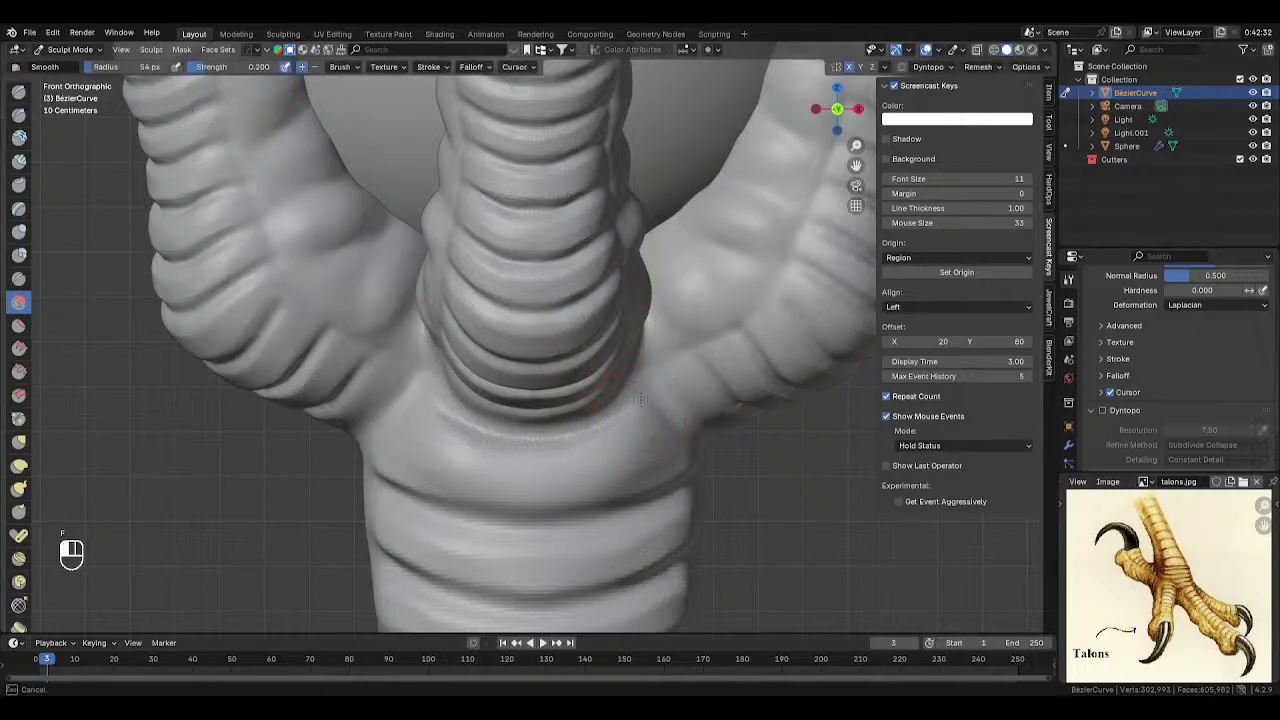
mouse_move(647, 427)
mouse_down()
mouse_move(664, 456)
mouse_move(563, 421)
mouse_up()
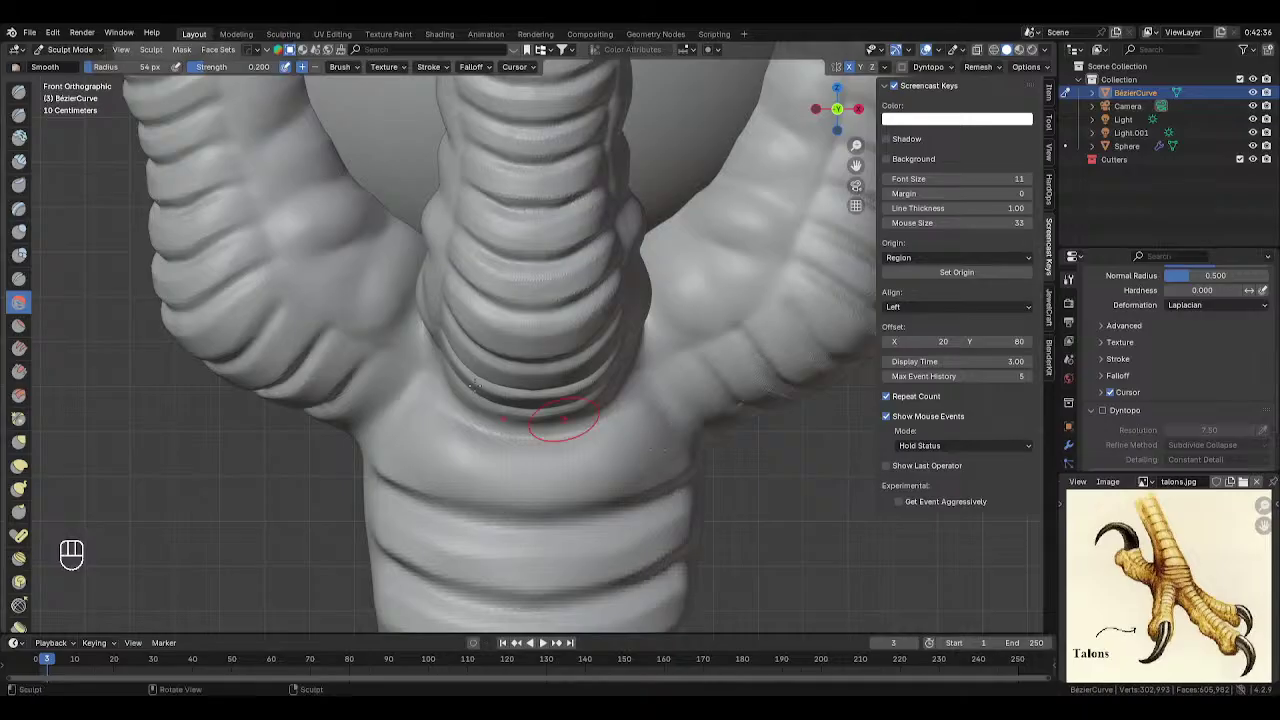
- Flatten the leg's uppermost fold with the Scrape/Peaks brush at a 93 px radius and 0.7 strength
click(18, 368)
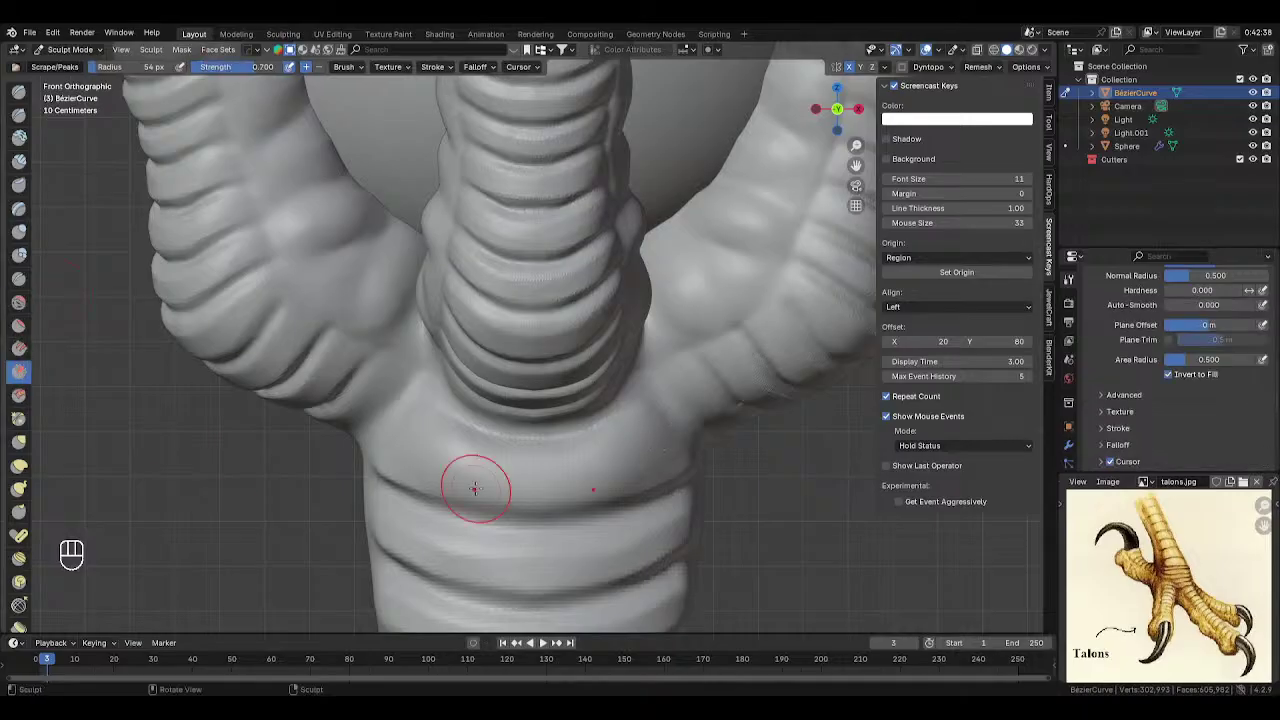
key(f)
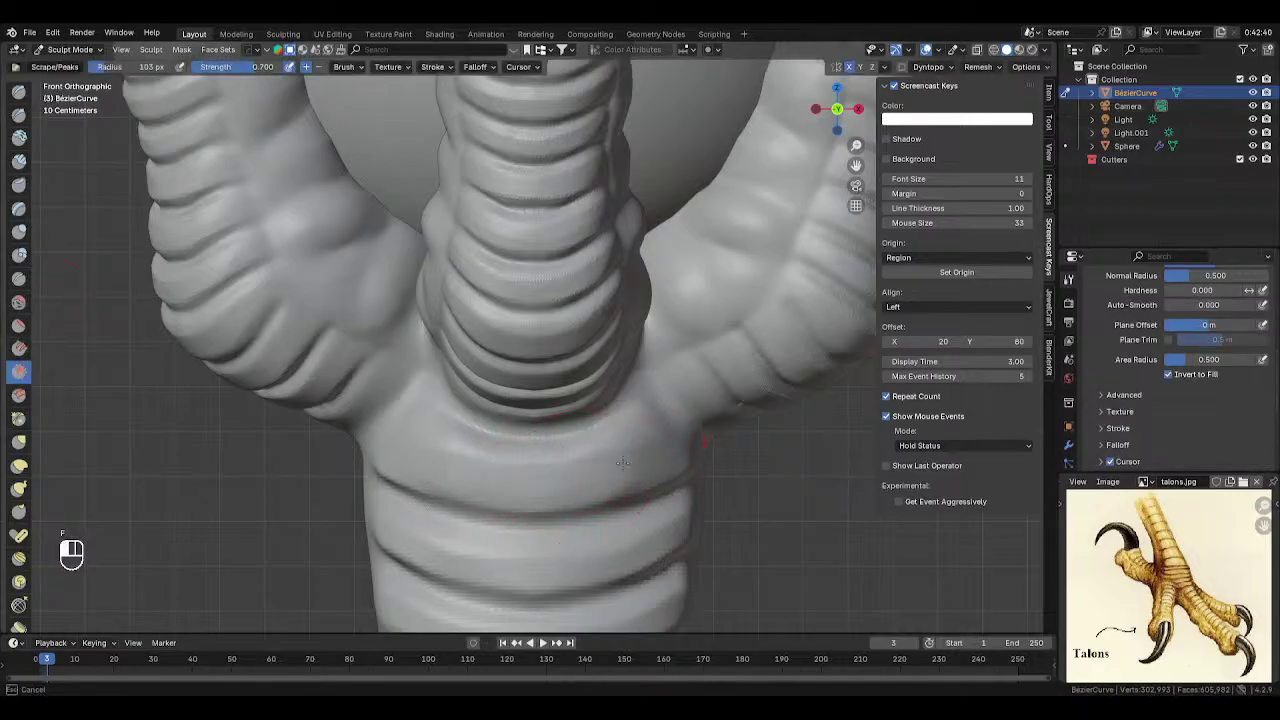
key(f)
drag(578, 481, 437, 470)
drag(629, 458, 651, 443)
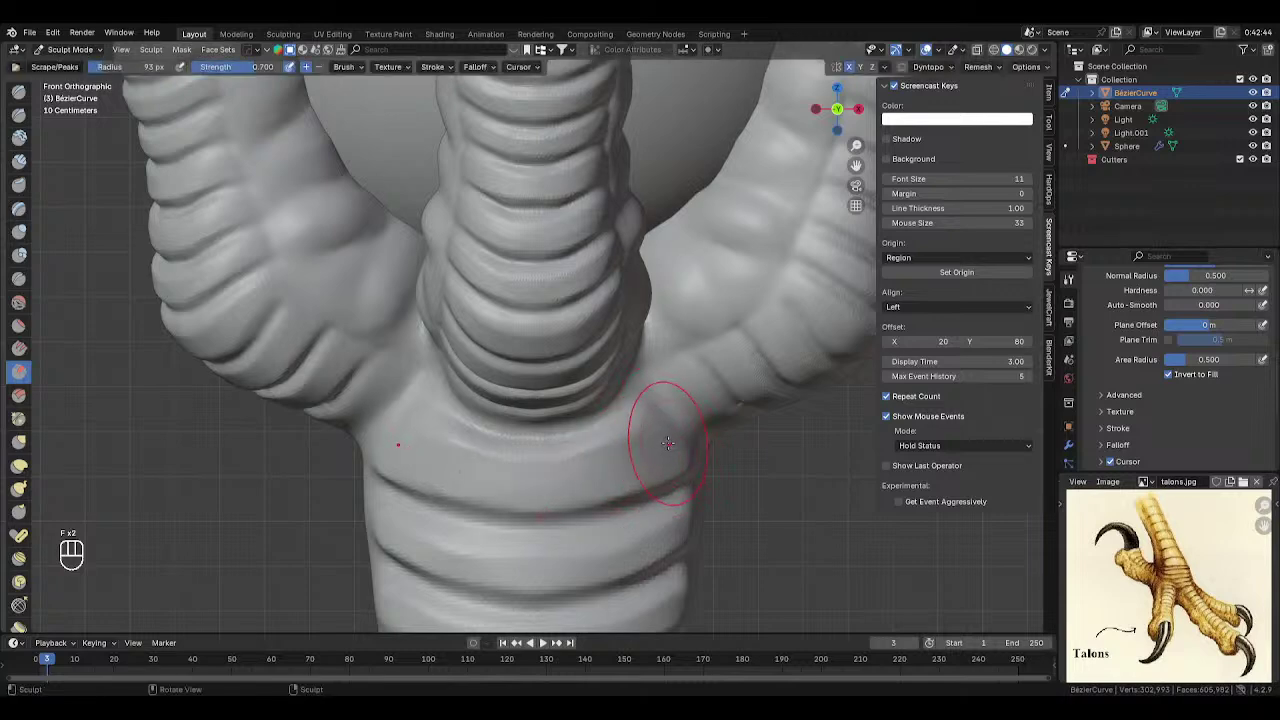
- Soften the leg's top fold and the front talon's seam with the Smooth brush at a 61 px radius
mouse_move(657, 451)
middle_down()
mouse_move(668, 463)
mouse_move(591, 460)
mouse_move(571, 423)
middle_up()
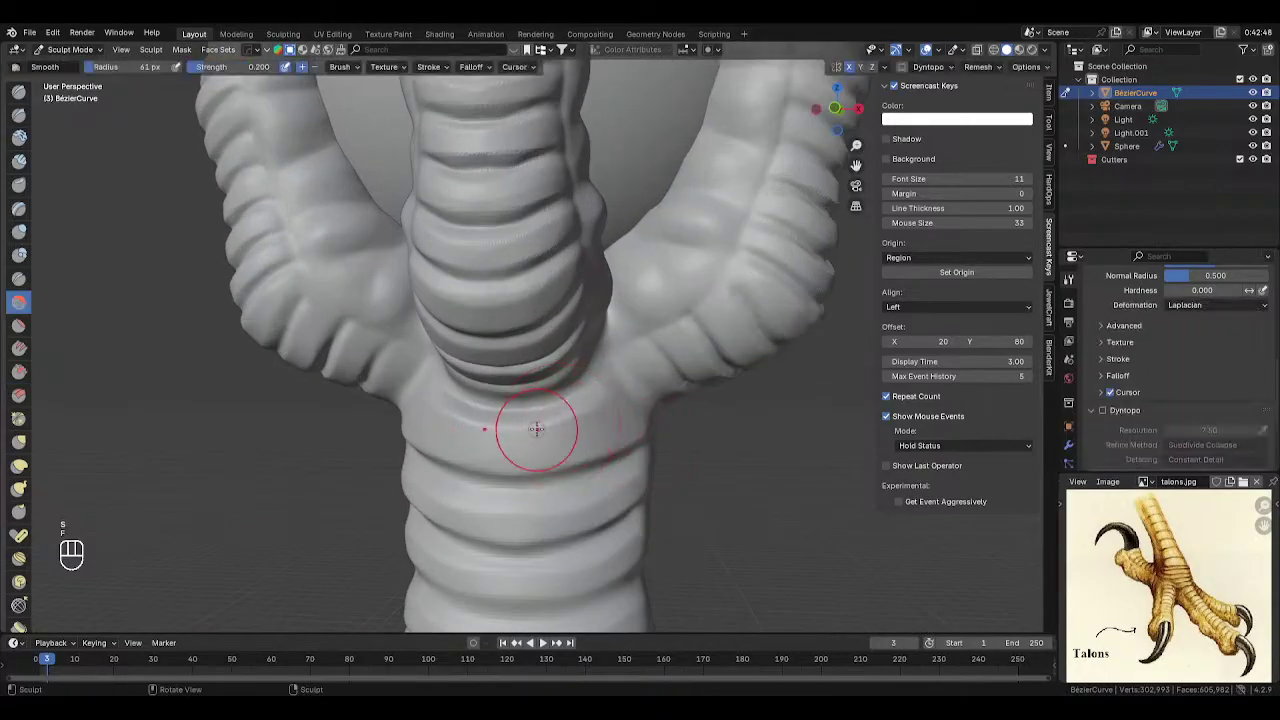
shift+drag(537, 429, 447, 407)
shift+drag(594, 387, 370, 348)
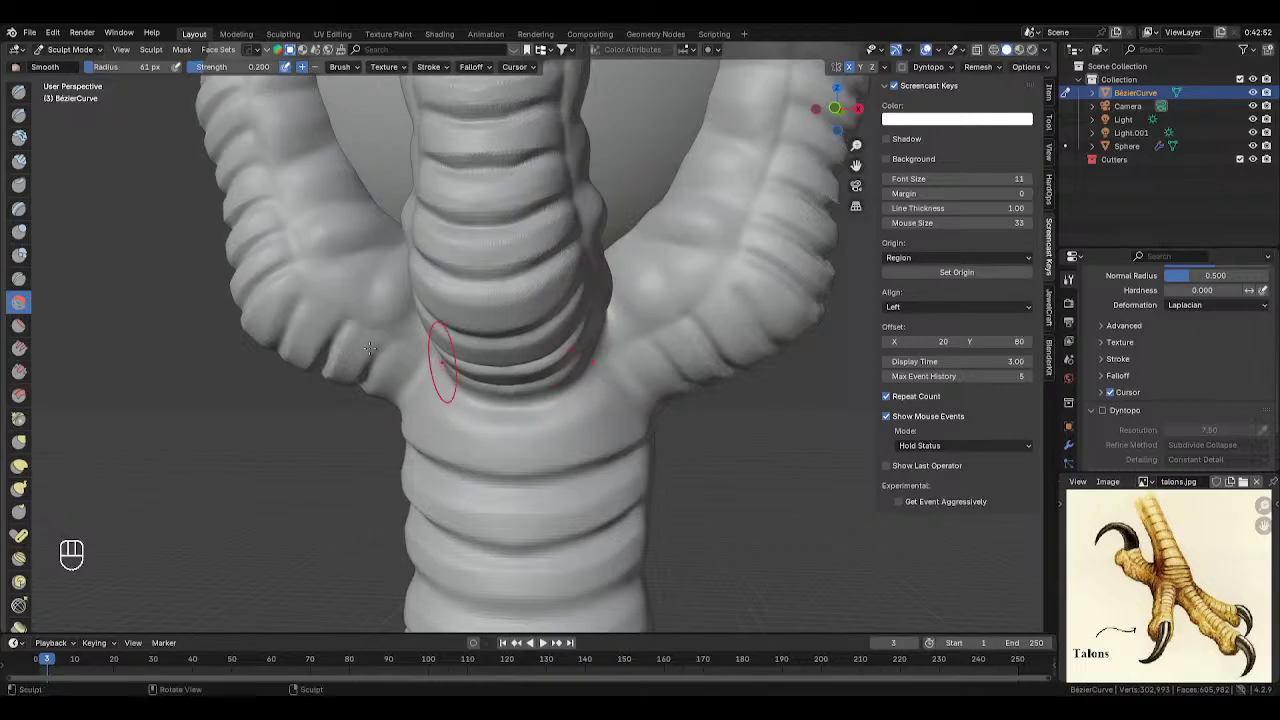
- Carve creases between the talon bases and the leg using the Crease brush at a 42 px radius and 0.25 strength
click(18, 279)
middle_drag(682, 426, 604, 408)
key(f)
click(575, 396)
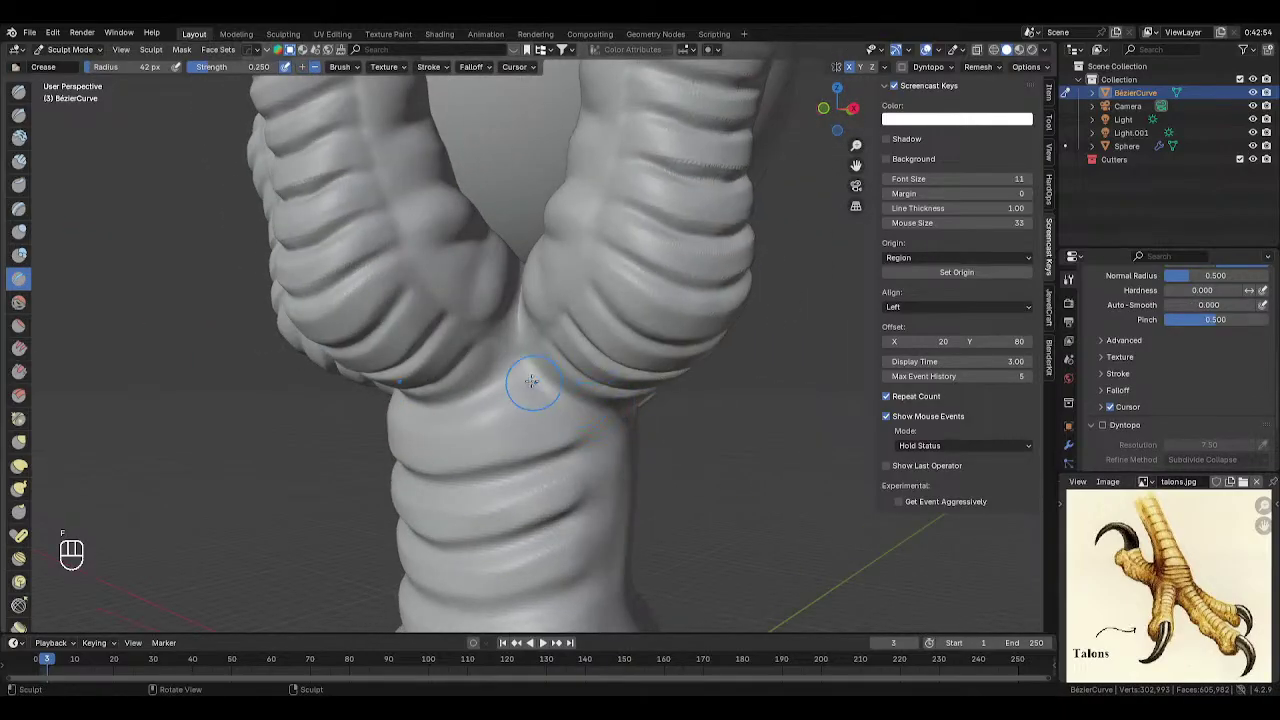
drag(528, 366, 554, 399)
mouse_move(615, 432)
mouse_down()
mouse_move(543, 366)
mouse_move(537, 381)
mouse_up()
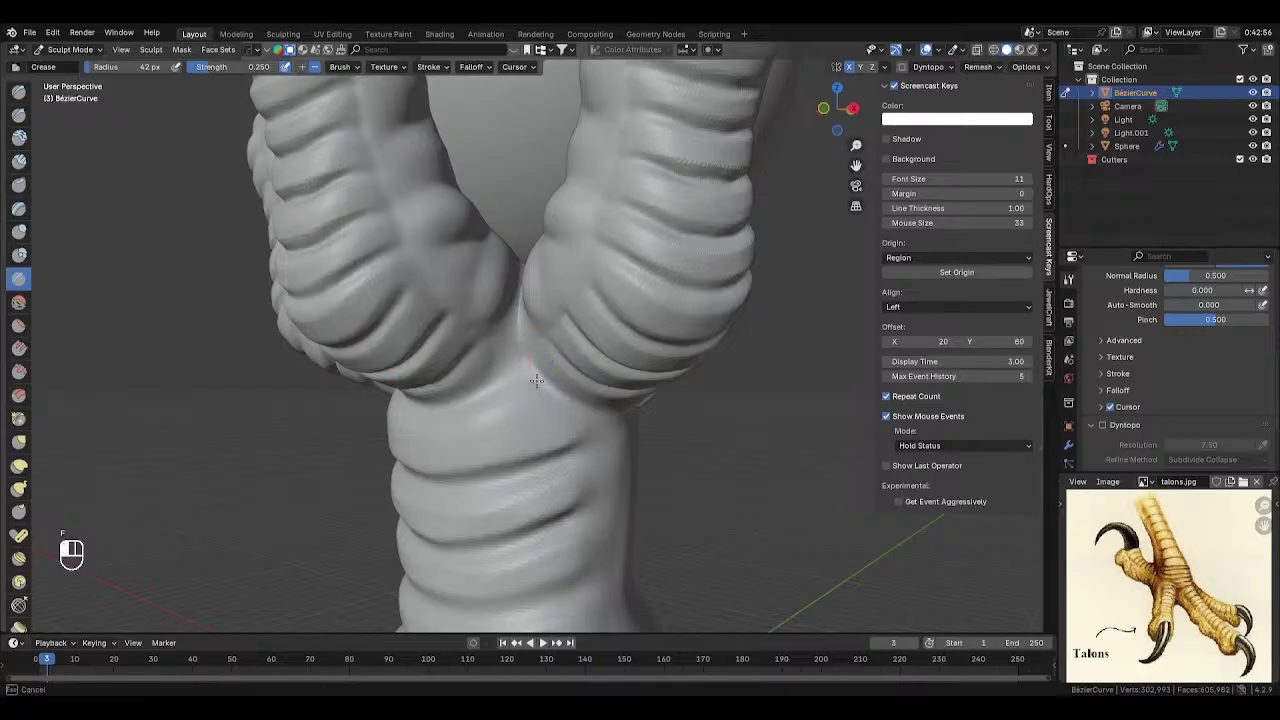
drag(603, 433, 648, 436)
middle_drag(497, 406, 551, 368)
mouse_move(548, 342)
mouse_down()
mouse_move(482, 408)
mouse_move(410, 422)
mouse_up()
- Return to the full front view of the model and save the Talon Orb.blend file
scroll(414, 400, down, 4)
middle_drag(414, 400, 623, 429)
key(KP_1)
scroll(638, 436, down, 2)
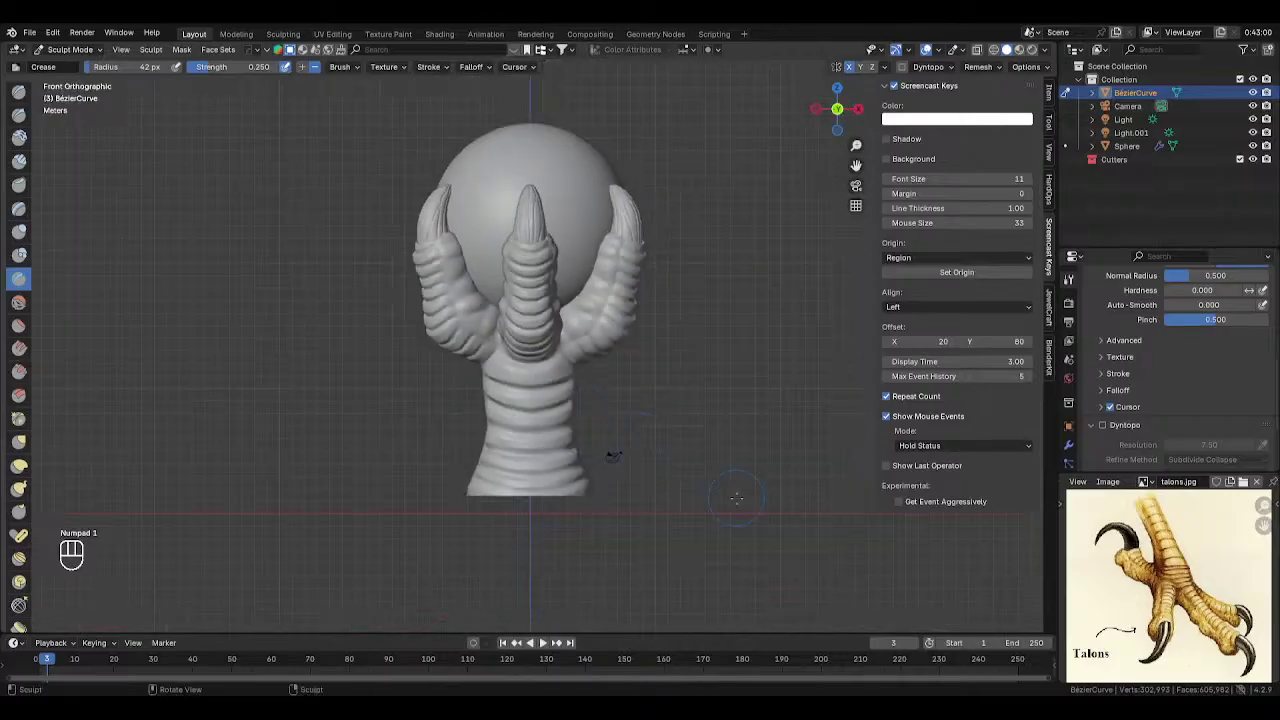
key(ctrl+s)
- Switch to Object Mode and preview the talons and sphere in Rendered shading from several angles
key(Tab)
key(z)
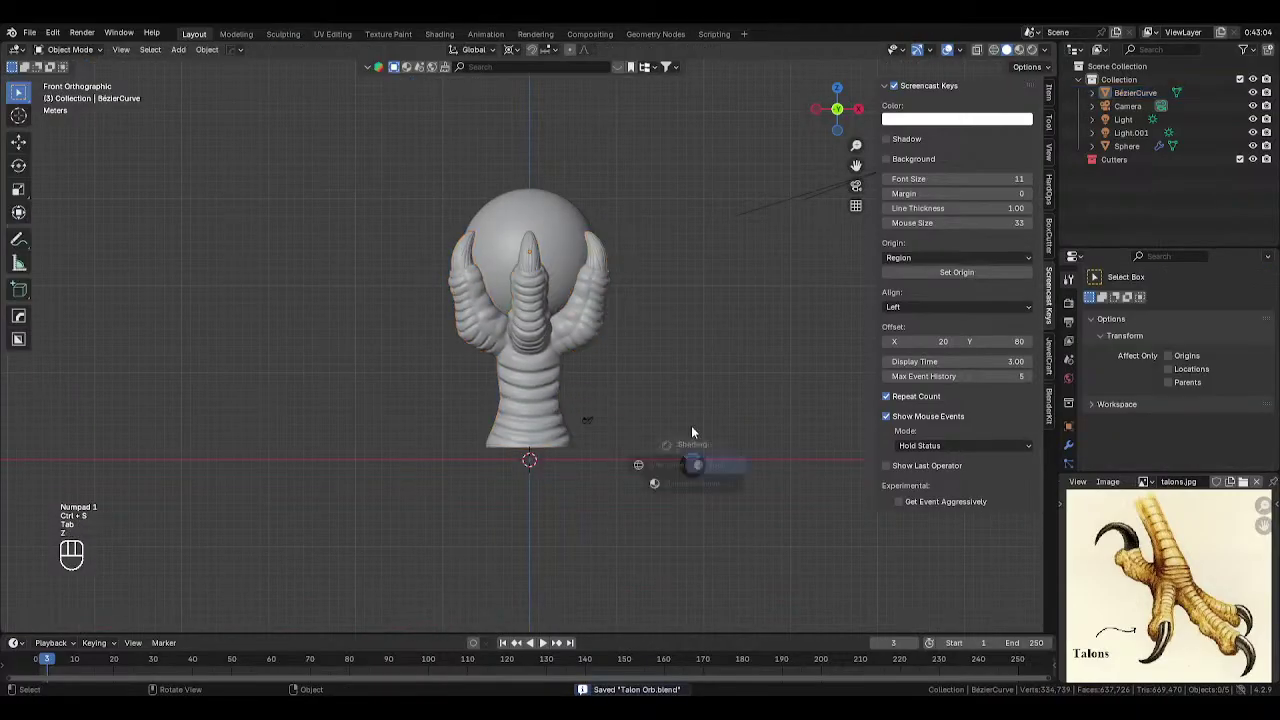
click(687, 368)
scroll(600, 367, up, 2)
click(567, 367)
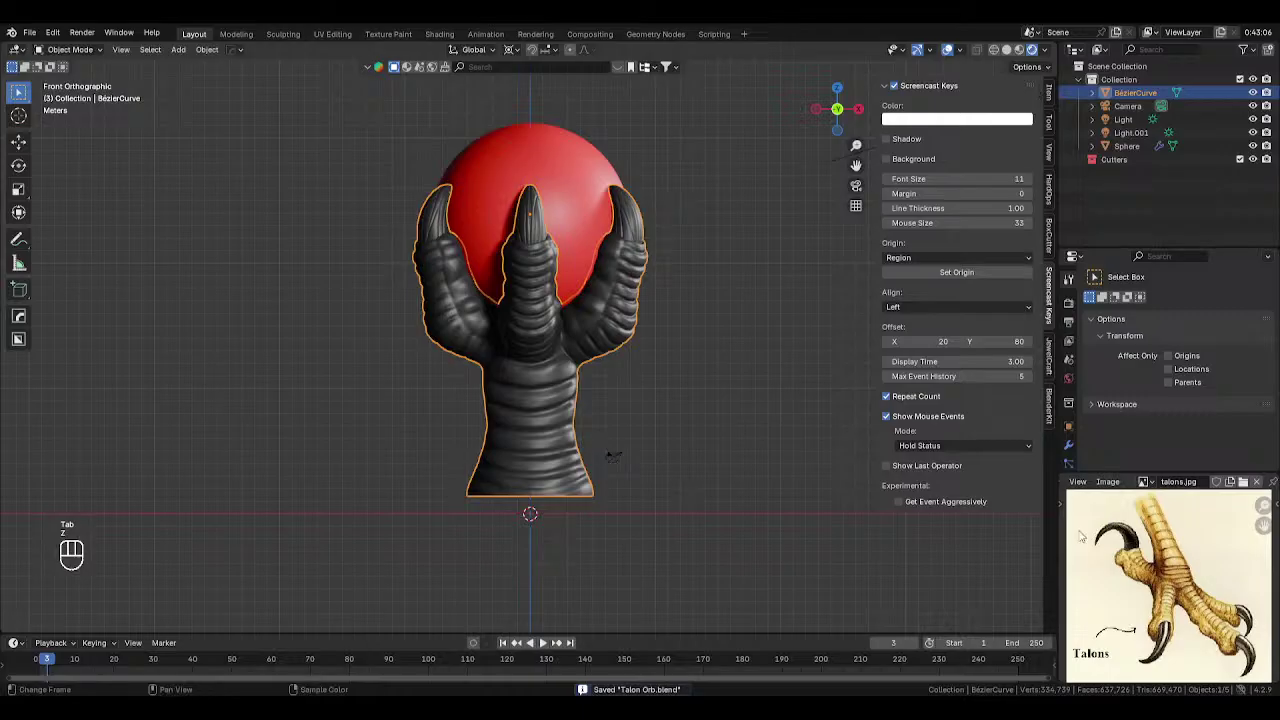
scroll(654, 409, down, 3)
middle_drag(654, 409, 628, 410)
scroll(639, 412, up, 2)
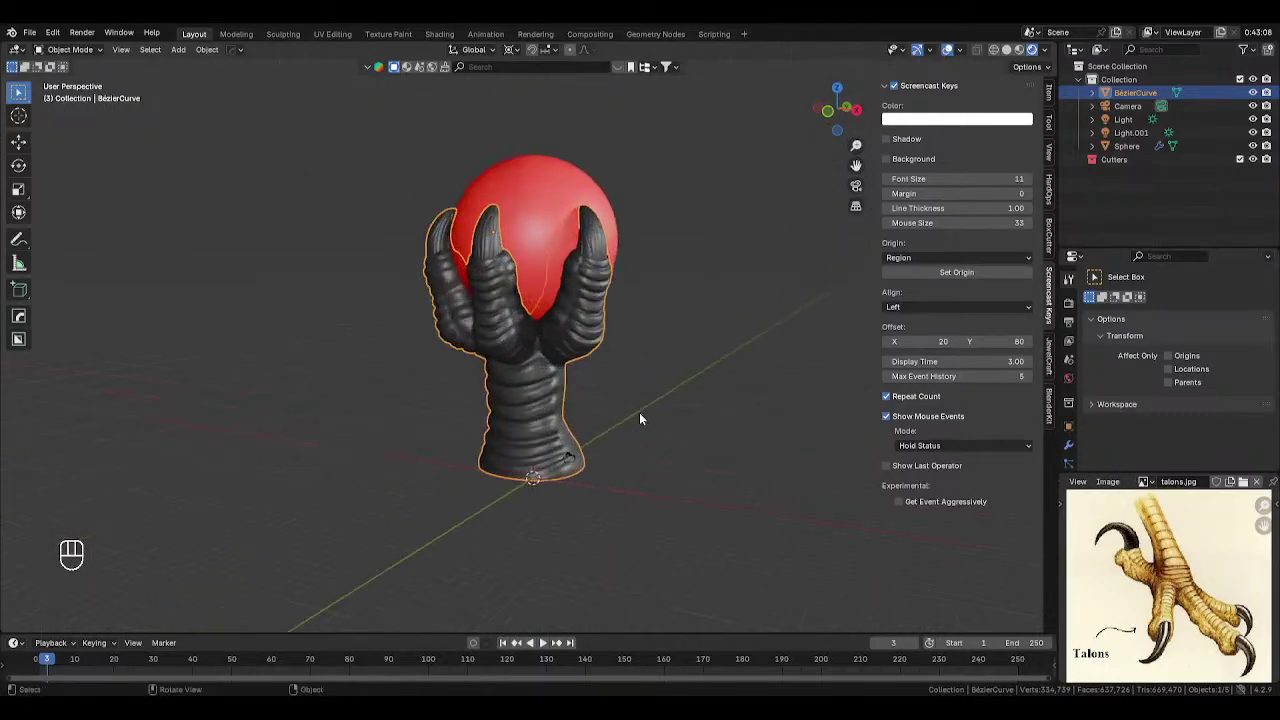
scroll(540, 413, up, 3)
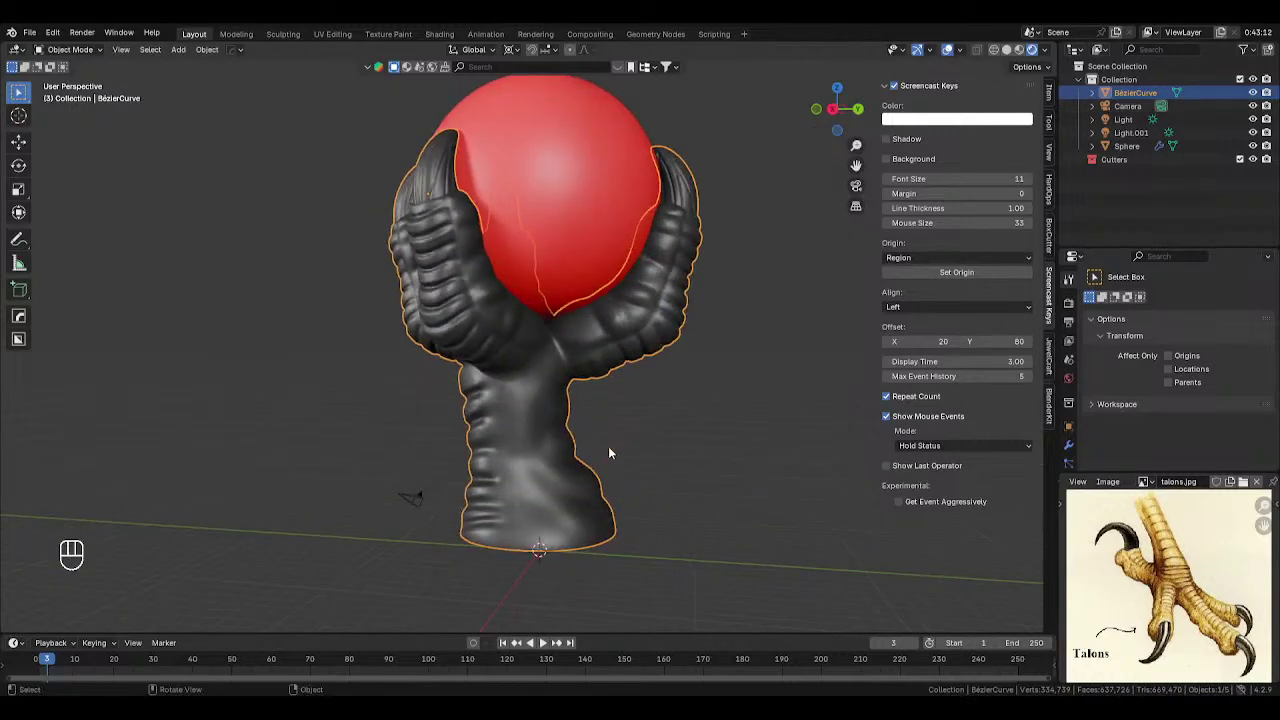
- Show the model in right orthographic view, save the Talon Orb.blend file and deselect everything
key(KP_1)
key(KP_3)
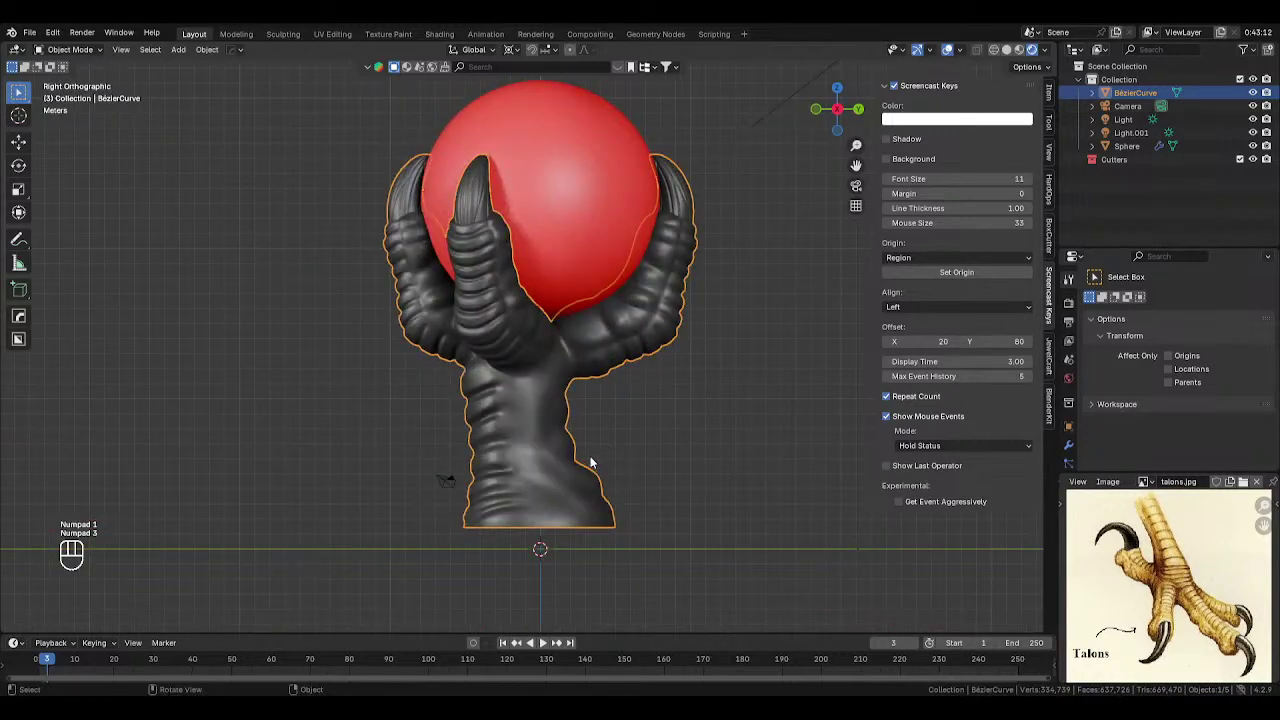
key(ctrl+s)
click(724, 450)
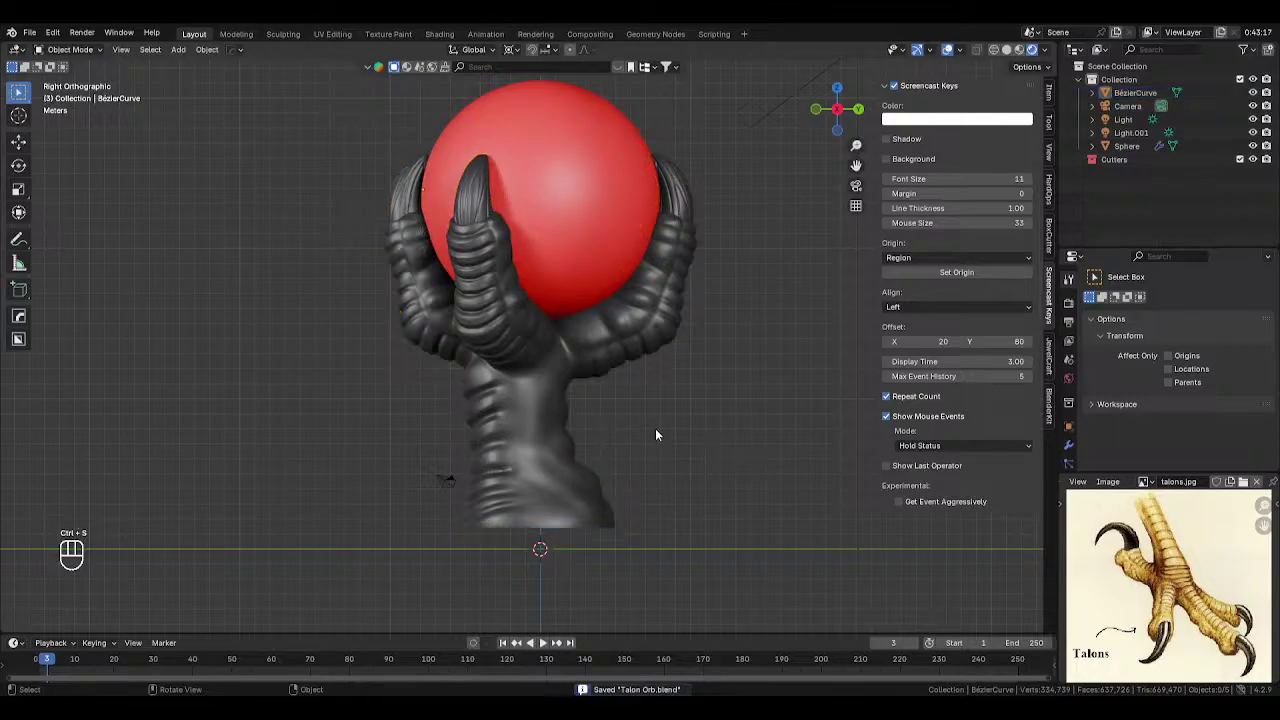
- Select the talon mesh and enter Sculpt Mode with the Draw brush
click(557, 407)
scroll(704, 391, up, 2)
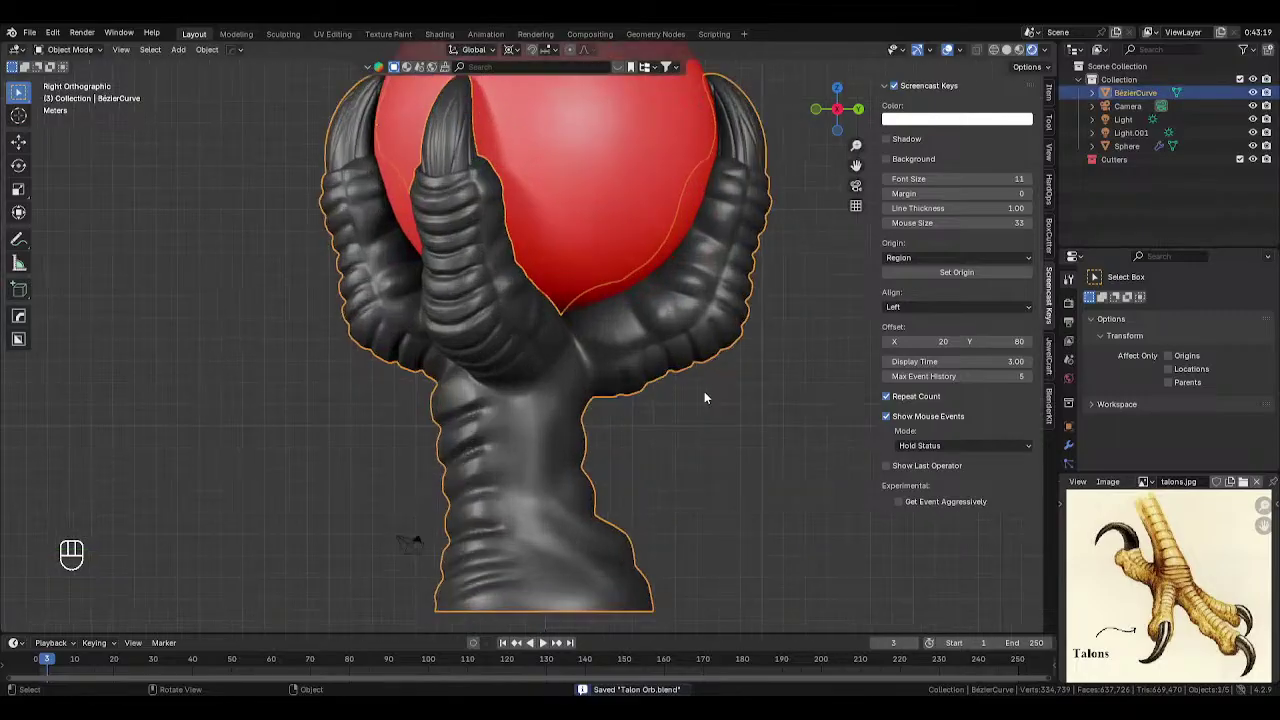
key(Tab)
click(537, 432)
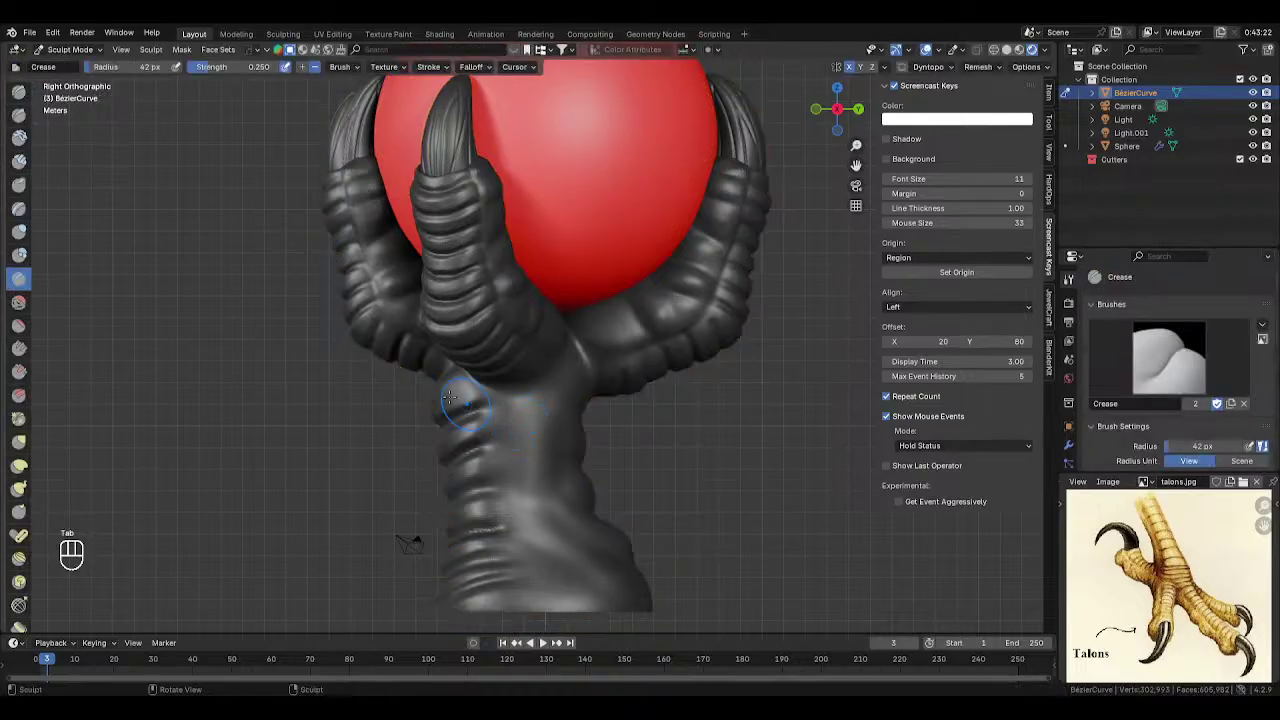
- Create a new texture for the Draw brush and load the Elephant skin stamp.tiff image into it
scroll(1070, 380, down, 4)
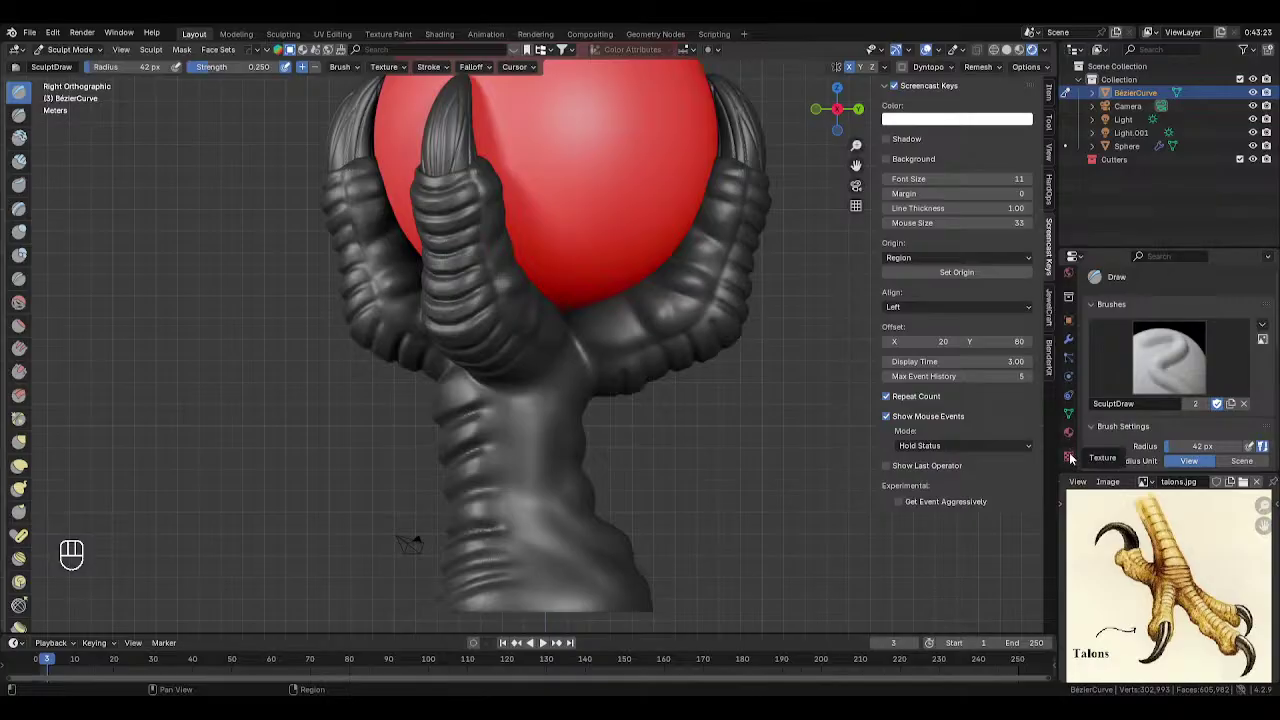
click(1069, 456)
click(1212, 322)
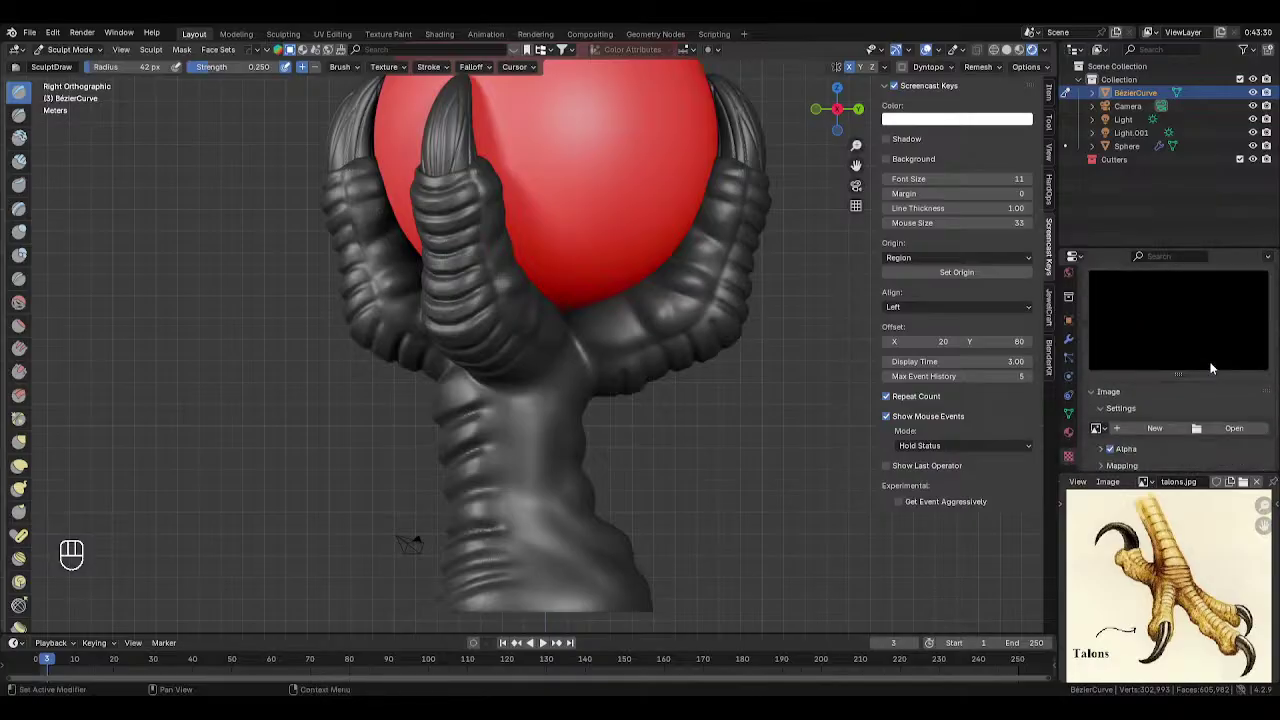
scroll(1225, 385, down, 2)
click(1230, 373)
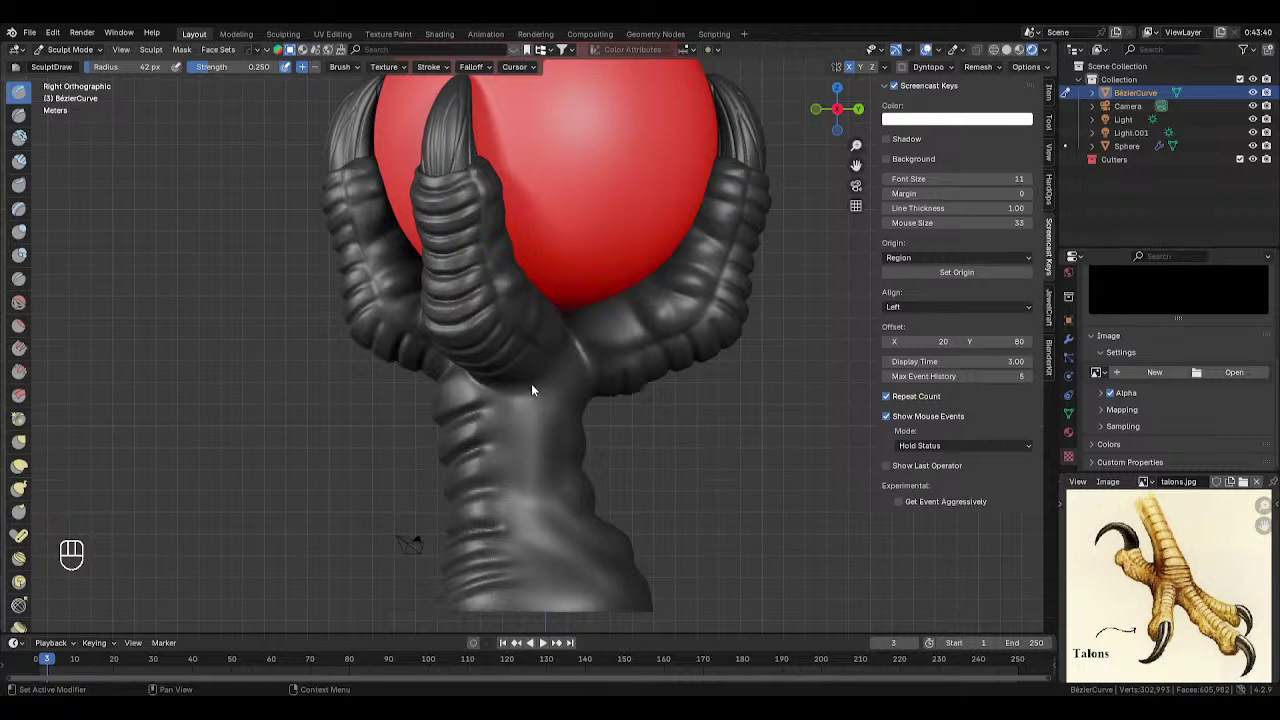
click(838, 528)
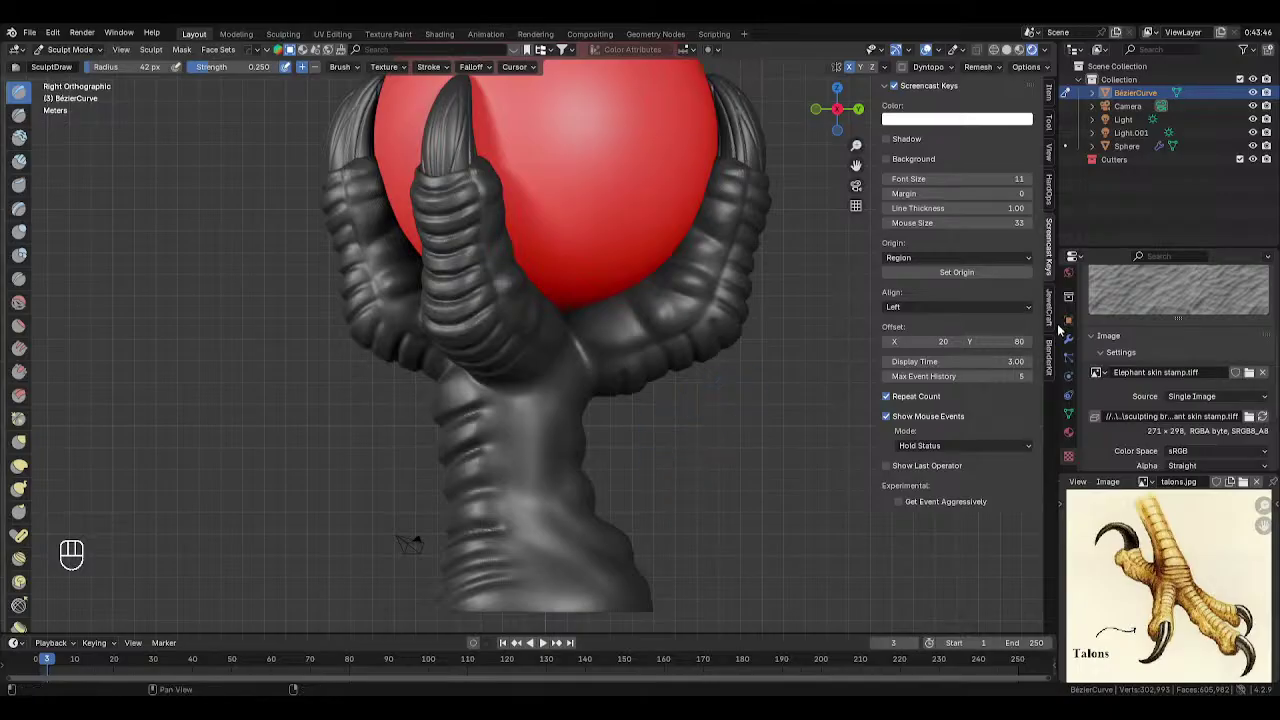
- Set the Draw brush radius to 93 px and restrict the brush to front faces only
scroll(1072, 305, up, 3)
click(1067, 282)
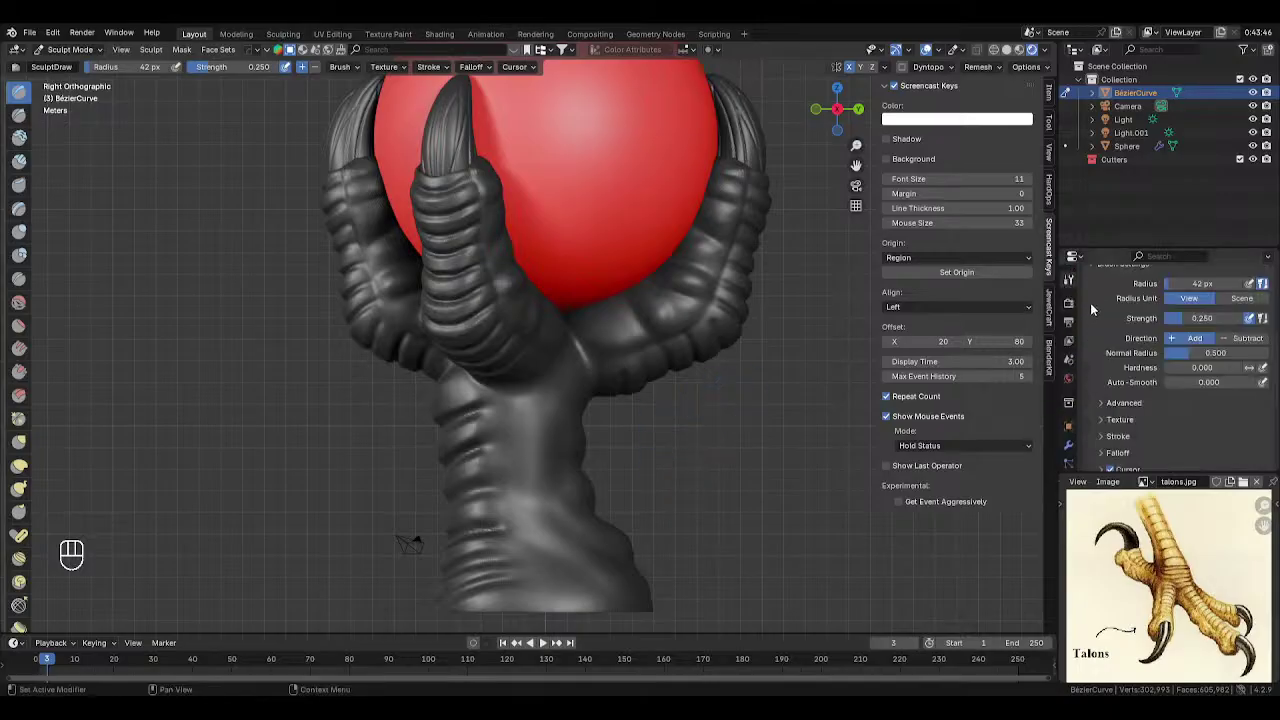
scroll(1105, 320, up, 5)
key(f)
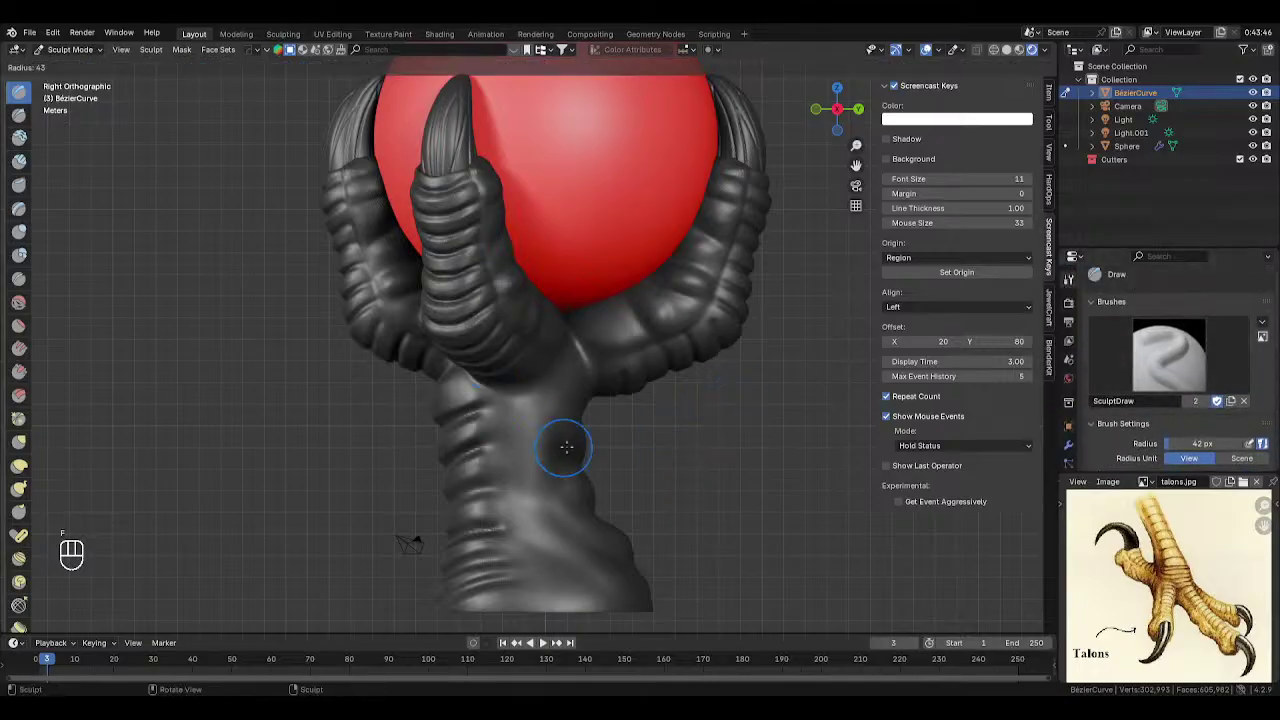
click(597, 443)
click(341, 67)
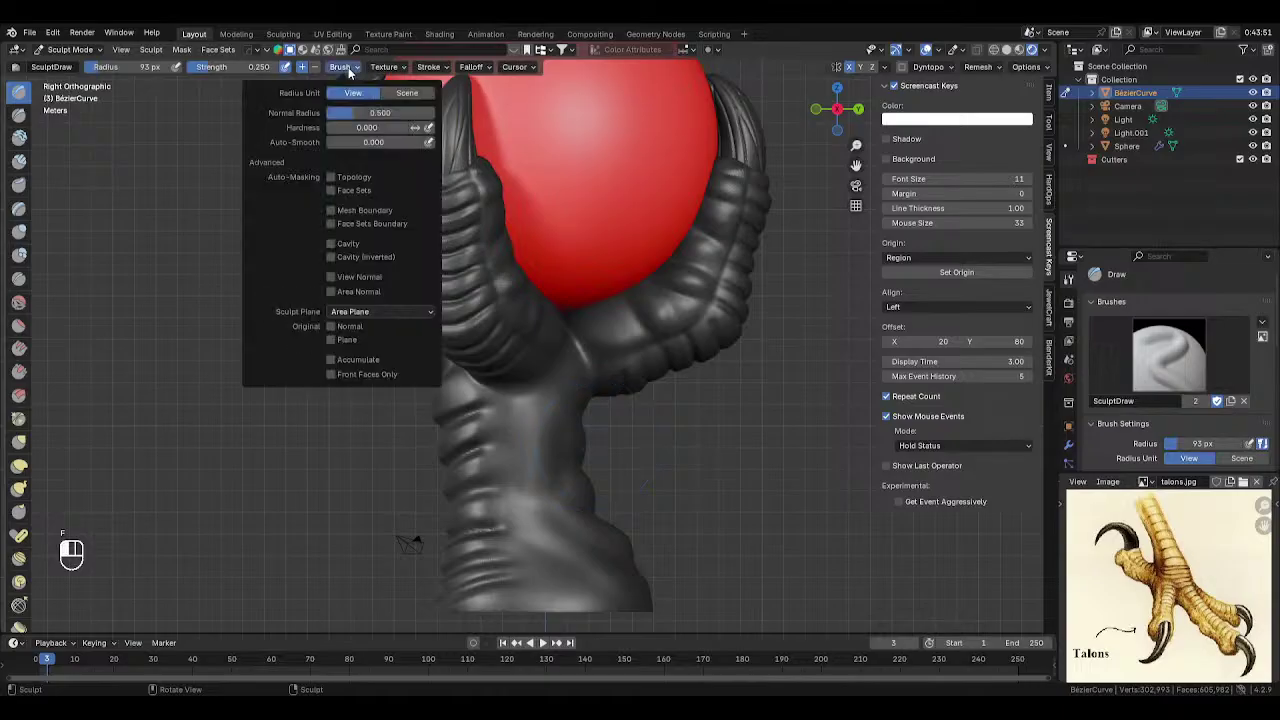
click(331, 373)
- Set the brush texture mapping to Area Plane and the stroke method to Anchored
click(378, 68)
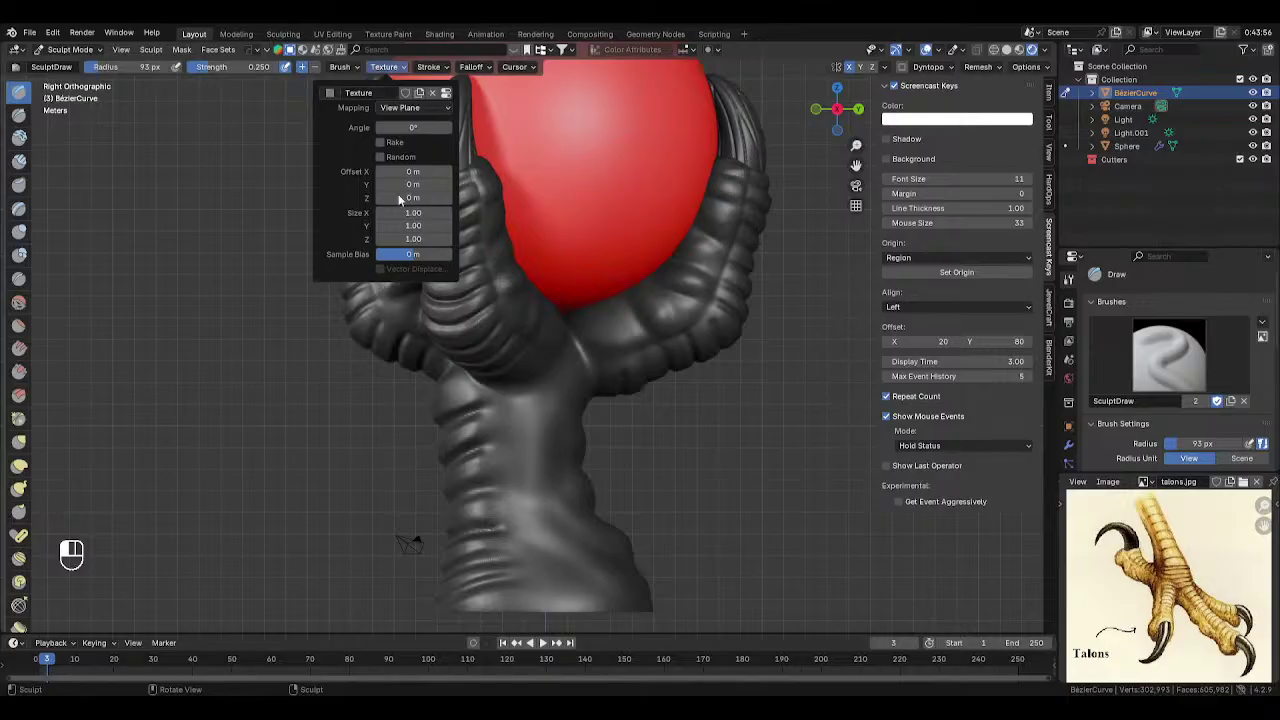
click(410, 108)
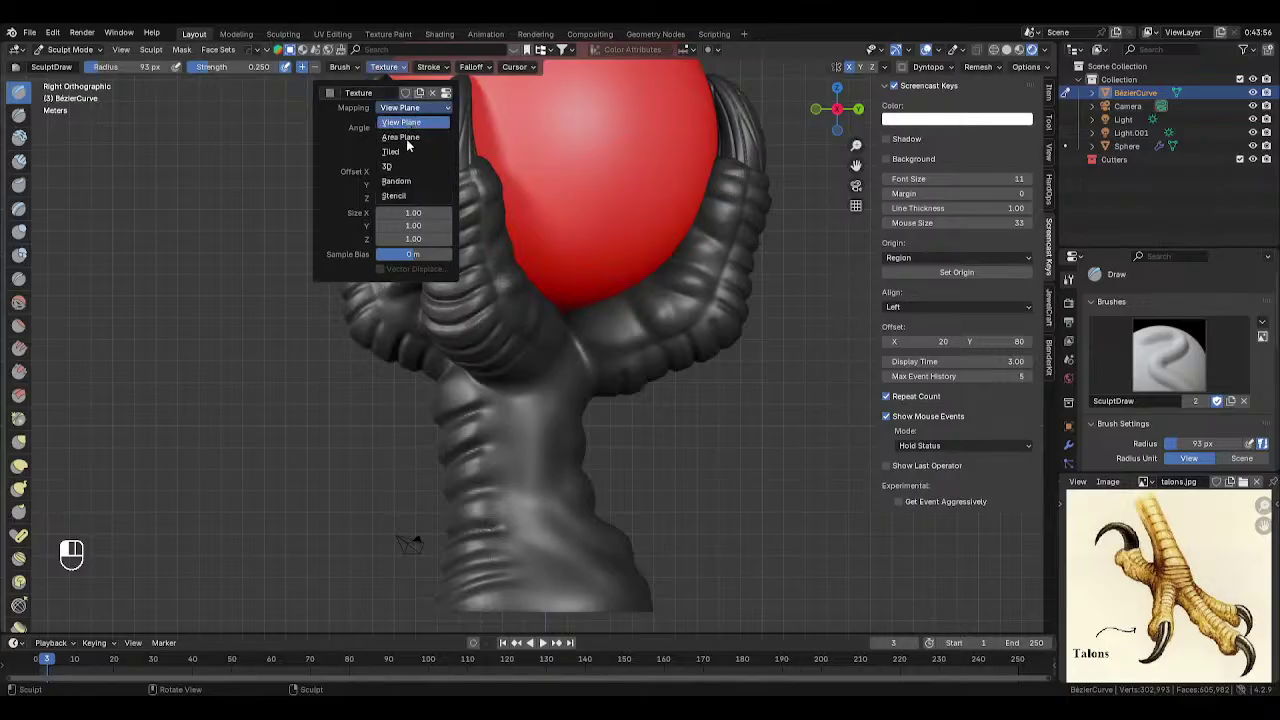
click(408, 137)
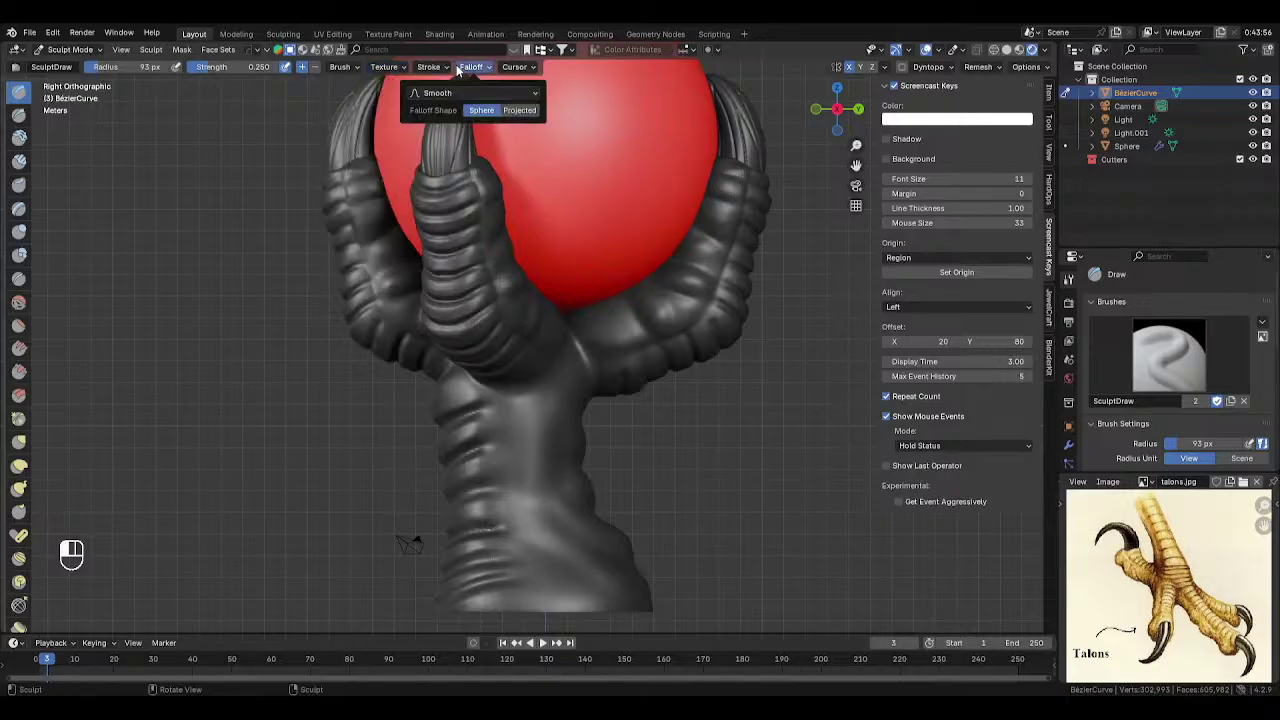
click(428, 67)
click(441, 93)
click(439, 166)
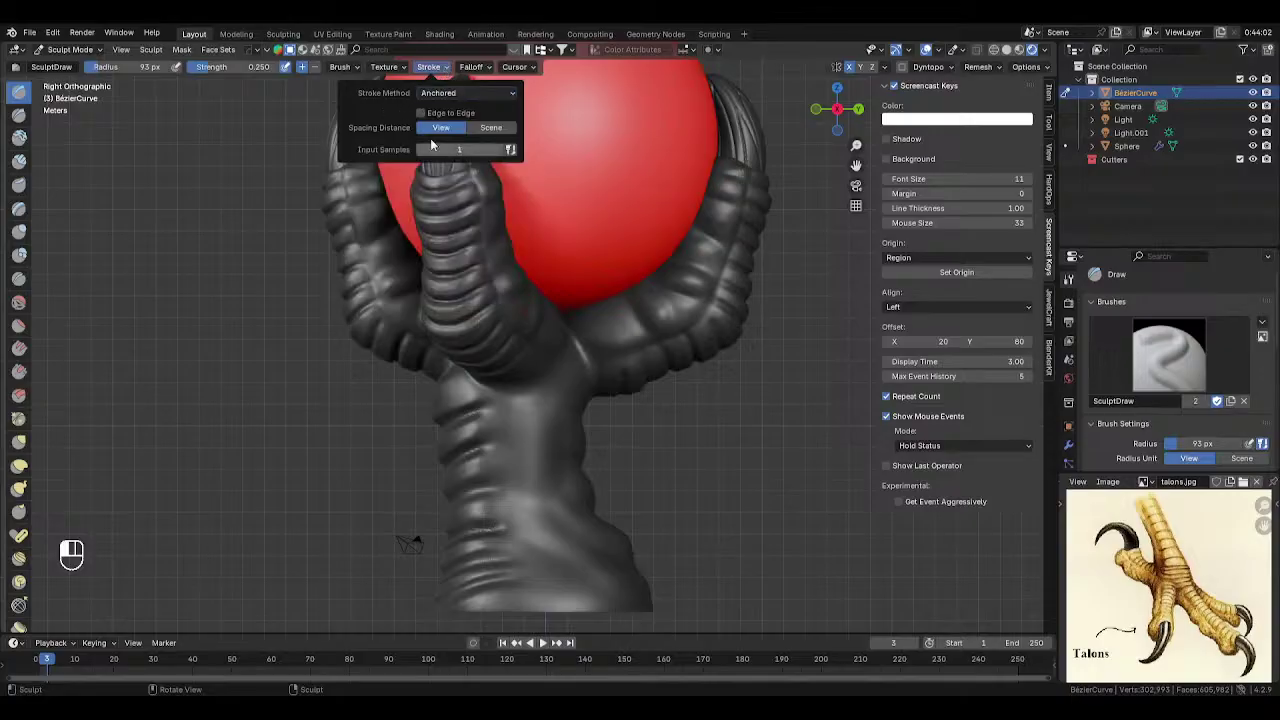
- Switch to Solid shading, face the lower leg and enlarge the Draw brush radius to 115 px
mouse_move(564, 476)
shift+middle_down()
mouse_move(504, 390)
mouse_move(480, 396)
shift+middle_up()
key(z)
click(523, 401)
key(f)
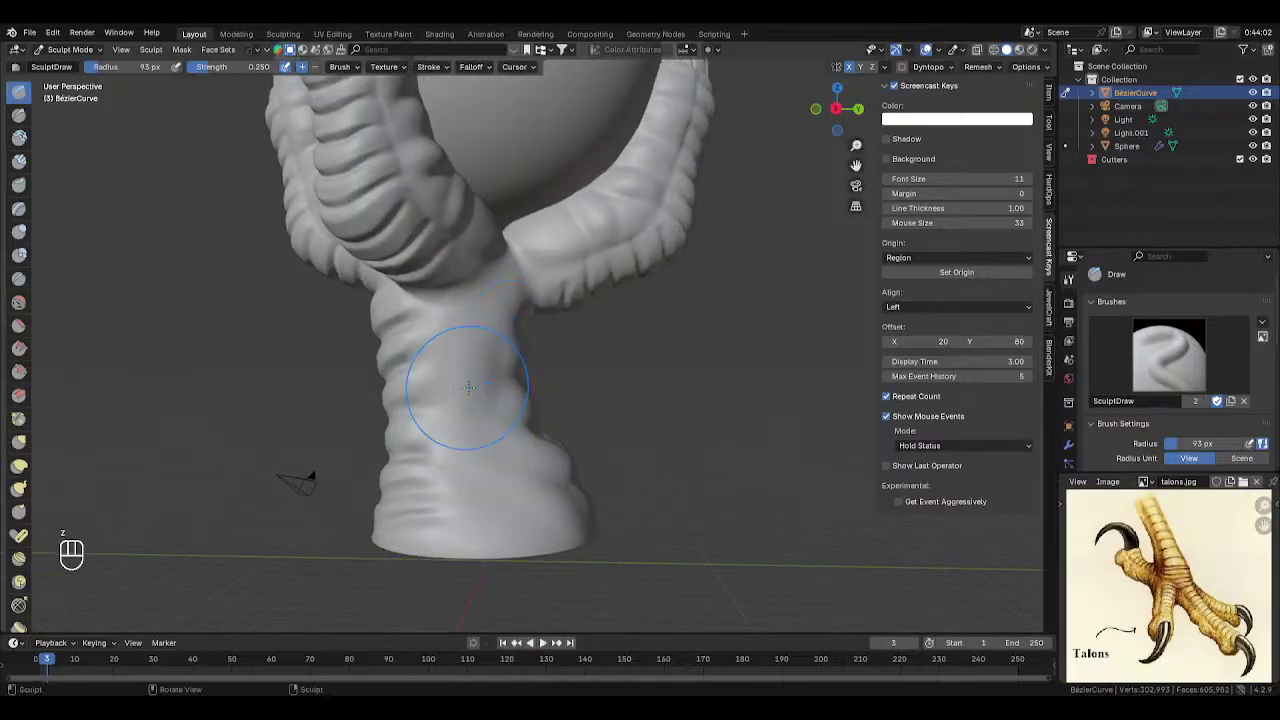
click(481, 394)
- Stamp the elephant skin texture around the leg with the Draw brush at 0.25 strength
drag(481, 394, 499, 395)
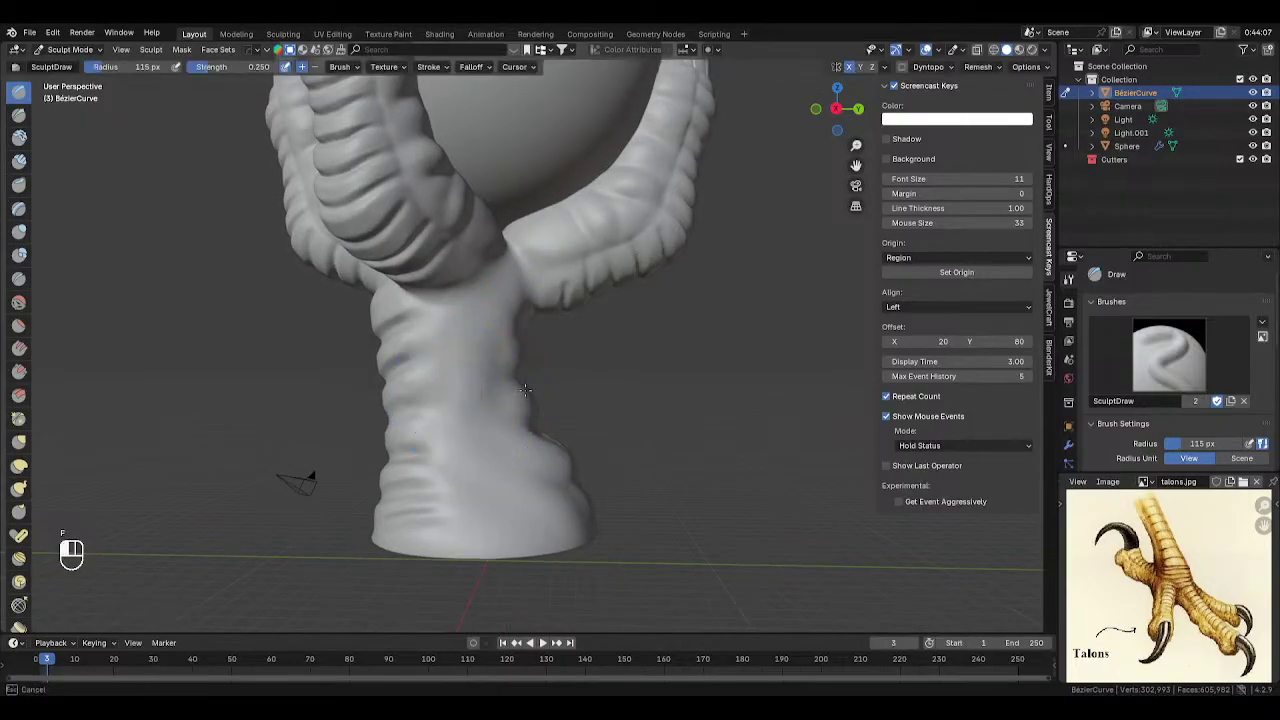
drag(595, 408, 596, 408)
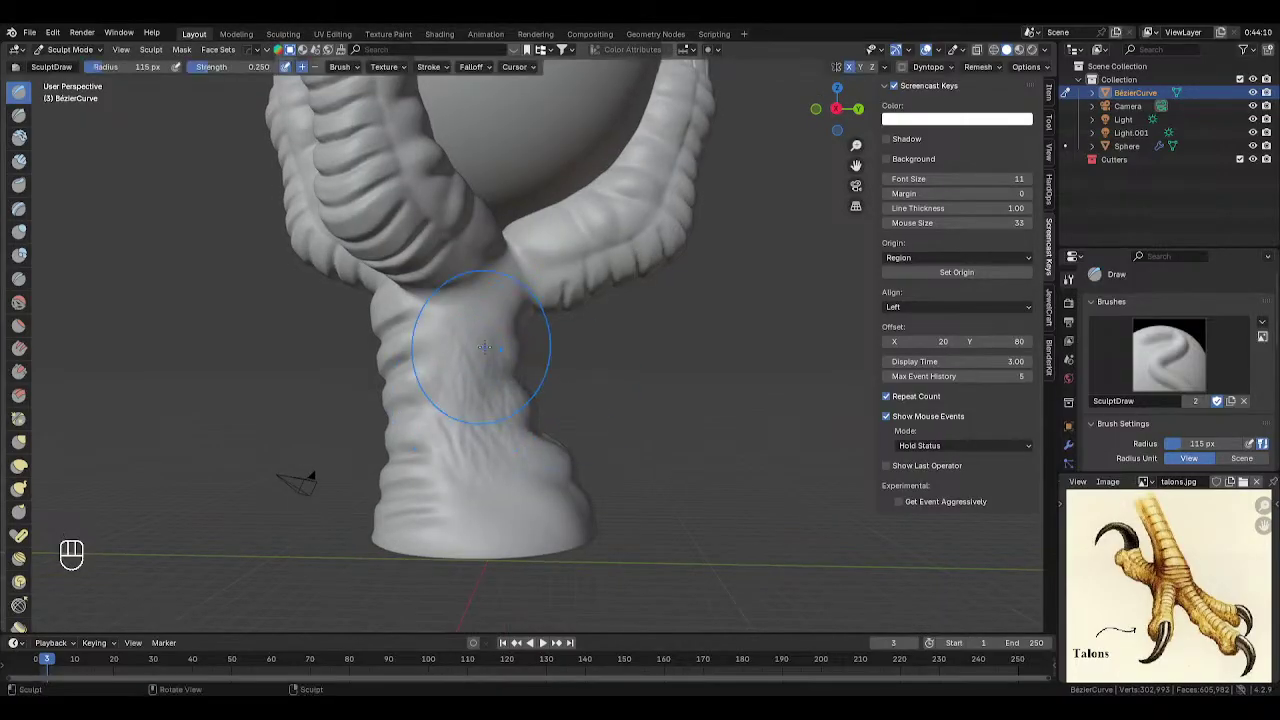
drag(486, 346, 562, 352)
drag(495, 493, 606, 492)
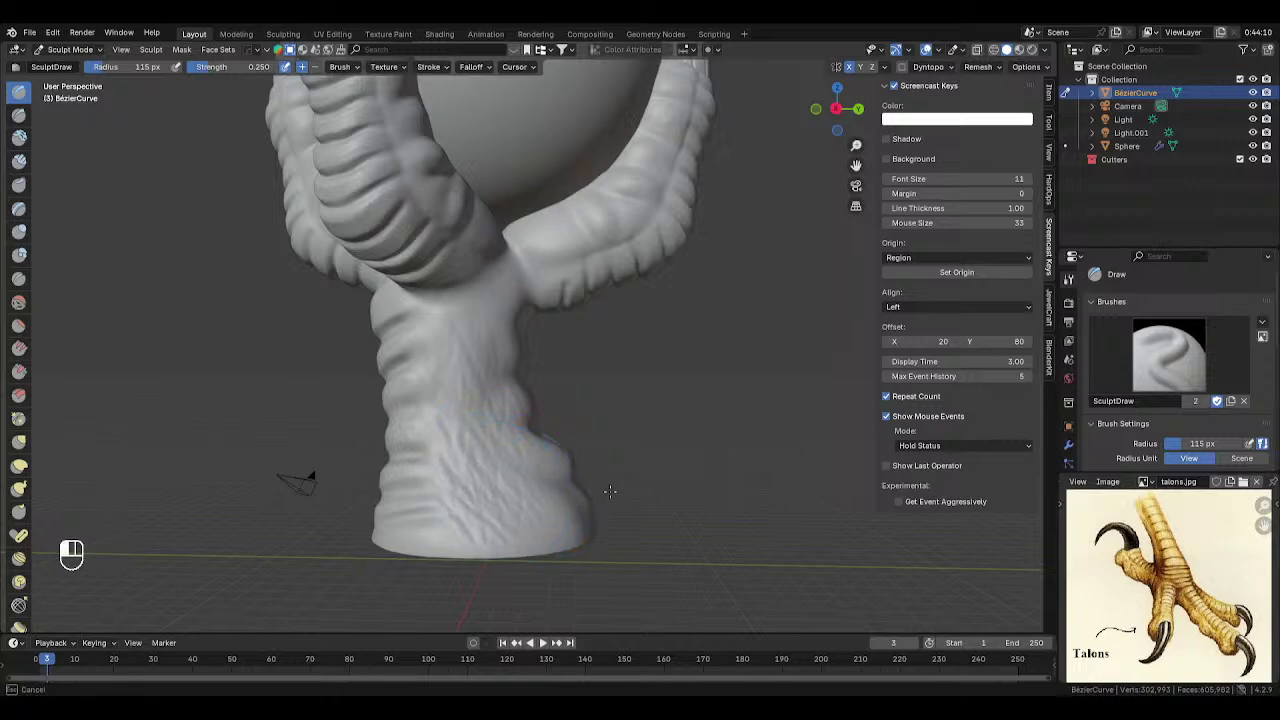
middle_drag(606, 492, 445, 493)
drag(496, 412, 516, 413)
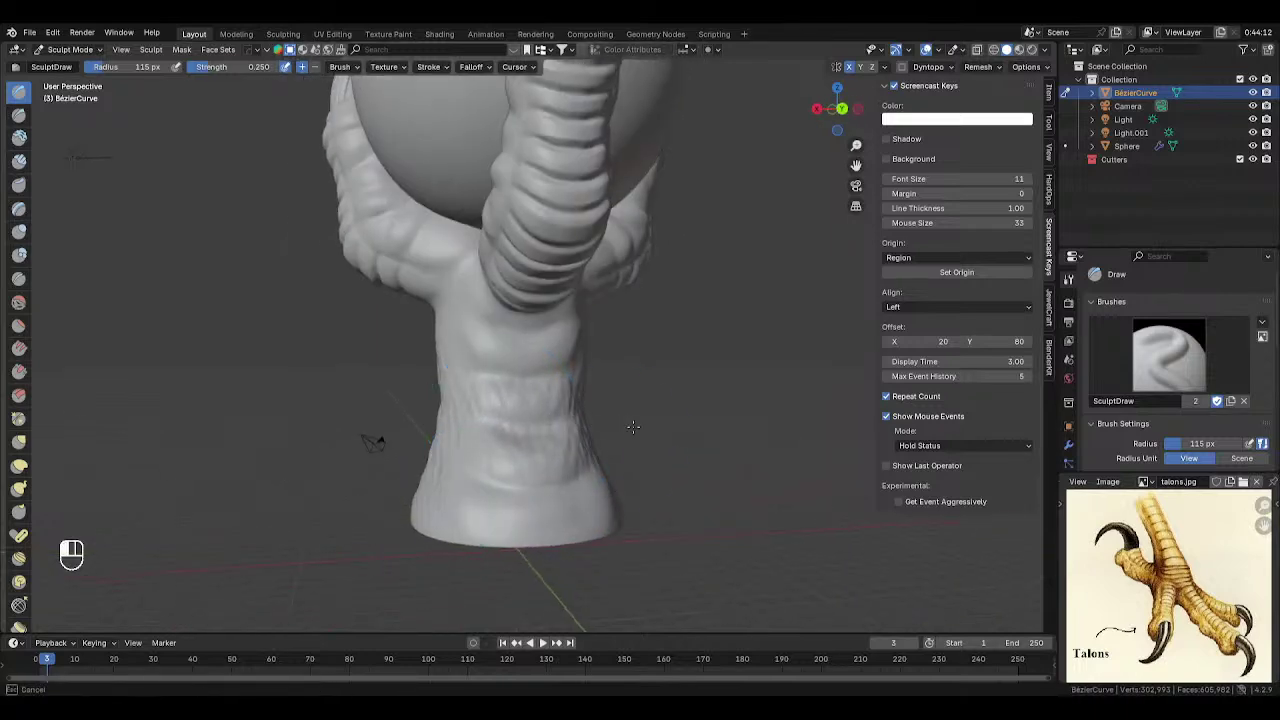
drag(633, 427, 456, 487)
drag(561, 497, 555, 490)
- Undo the elephant skin stamps made on the leg
key(ctrl+z)
key(ctrl+z)
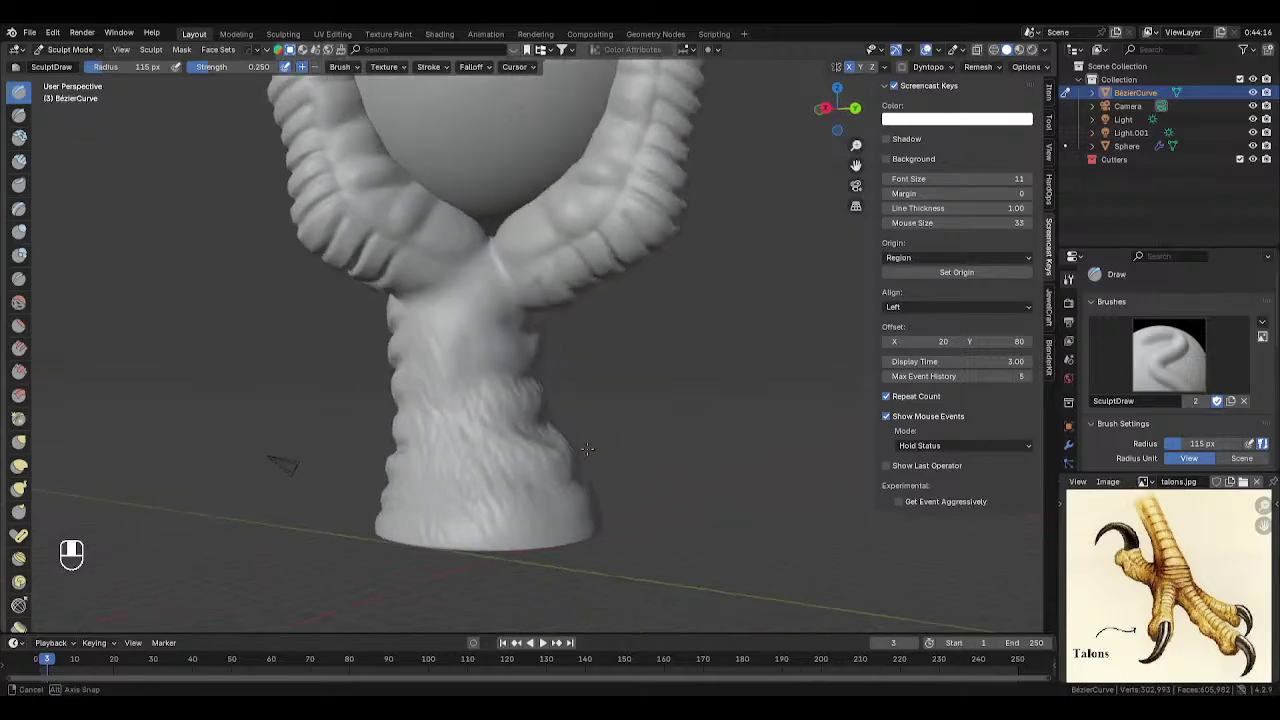
key(ctrl+z)
key(ctrl+z)
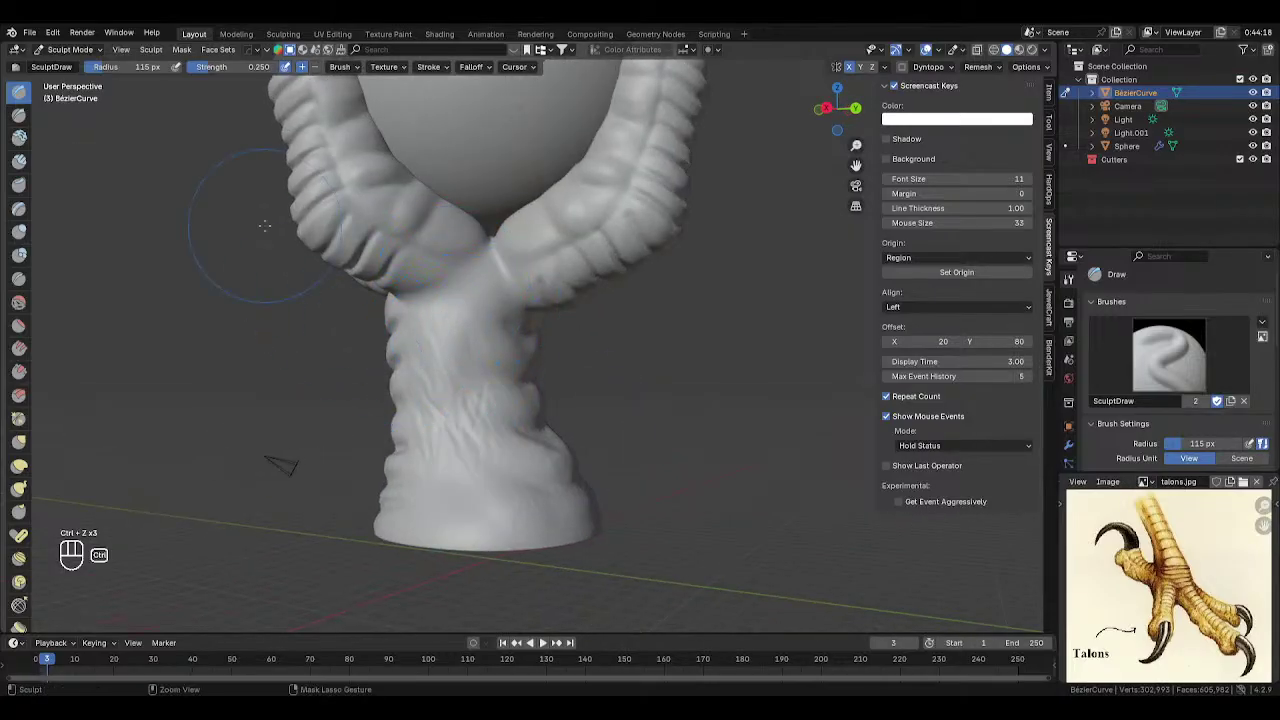
- Try a test stamp on the upper leg, undo it and set the Draw brush strength to 0.3
click(221, 65)
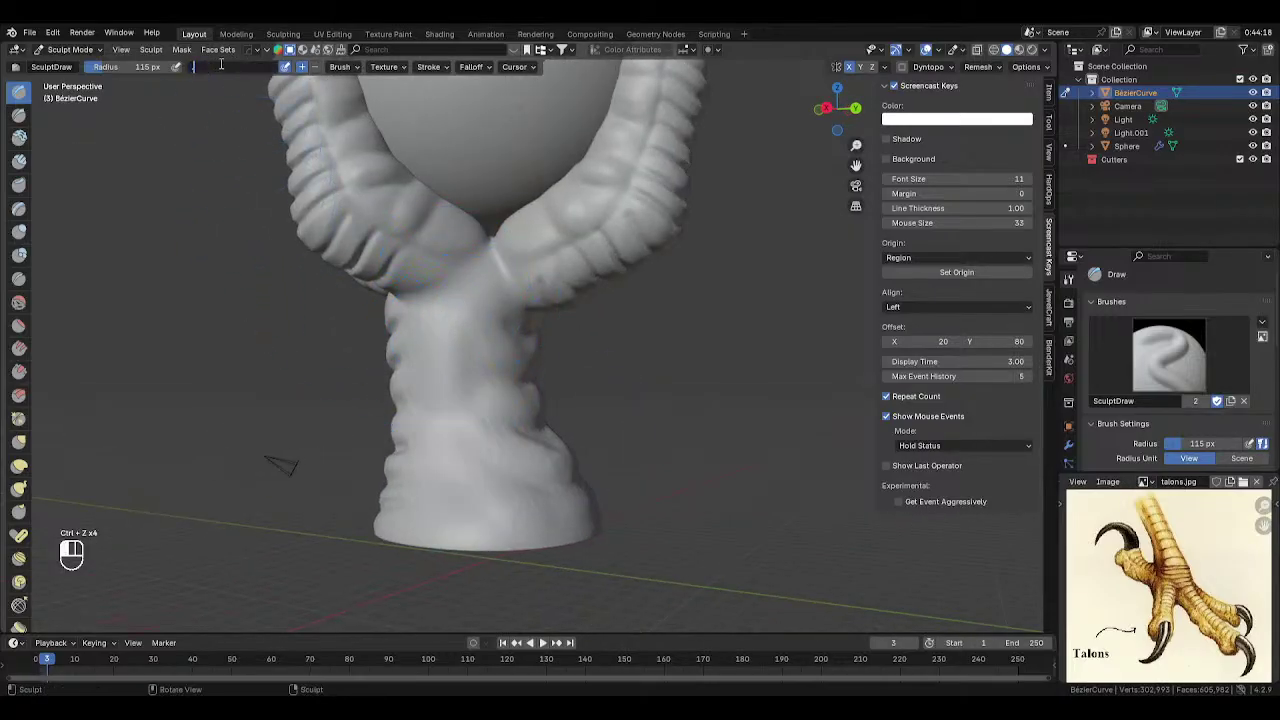
key(Return)
scroll(452, 320, up, 2)
middle_drag(452, 320, 471, 325)
scroll(471, 325, down, 2)
drag(460, 328, 471, 337)
key(ctrl+z)
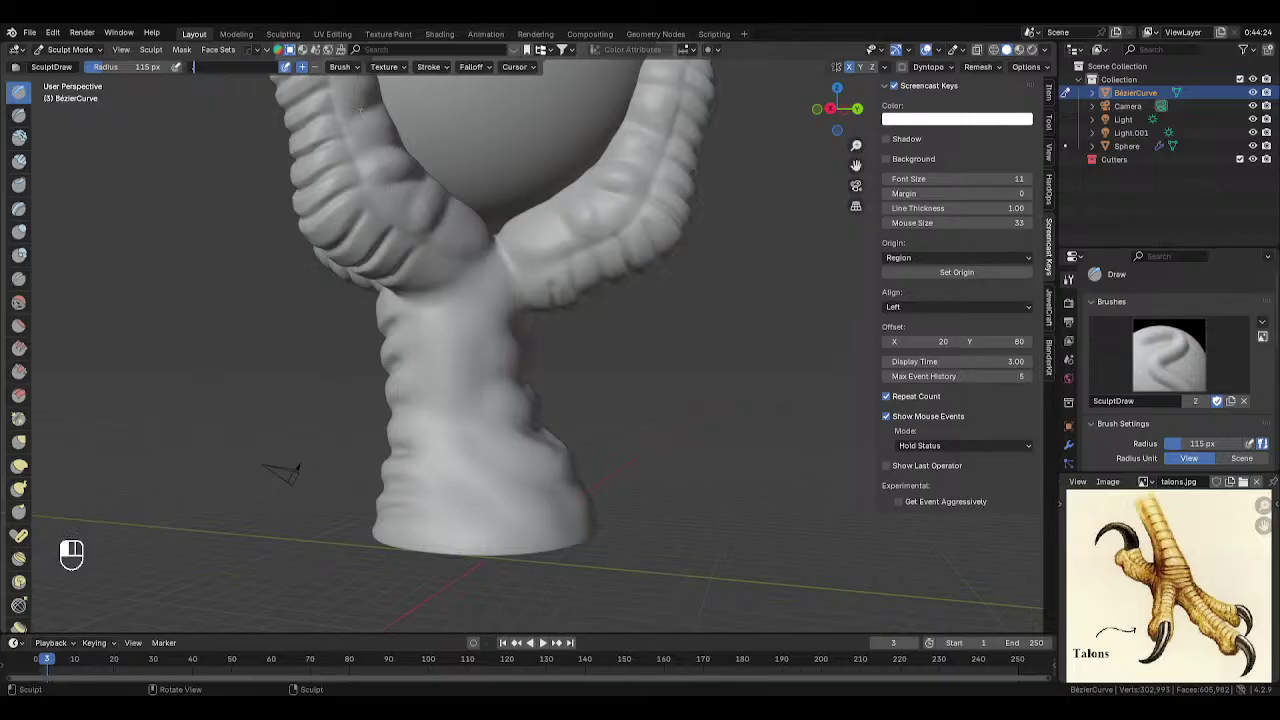
key(shift+f)
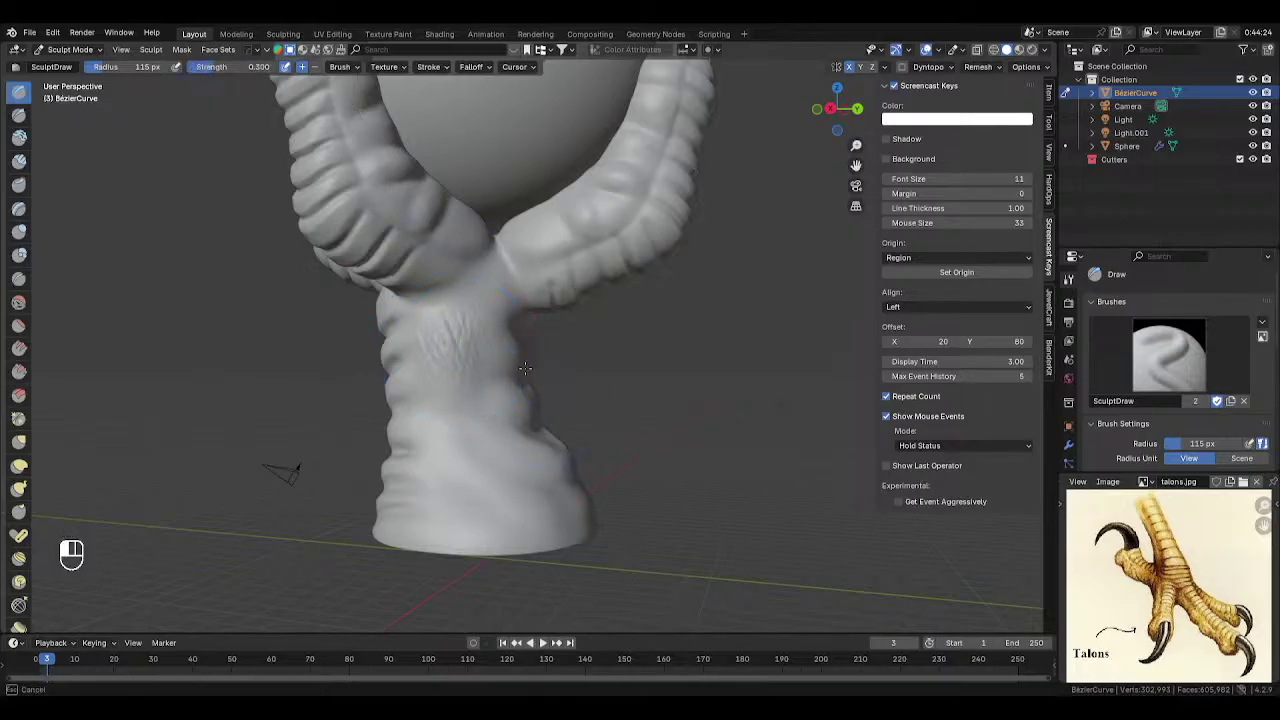
- Stamp the elephant skin texture over the smooth areas around the leg, from the talon bases to the foot
drag(525, 368, 474, 325)
mouse_move(481, 454)
middle_down()
mouse_move(565, 425)
mouse_move(597, 391)
mouse_move(477, 446)
mouse_move(616, 516)
mouse_move(523, 414)
middle_up()
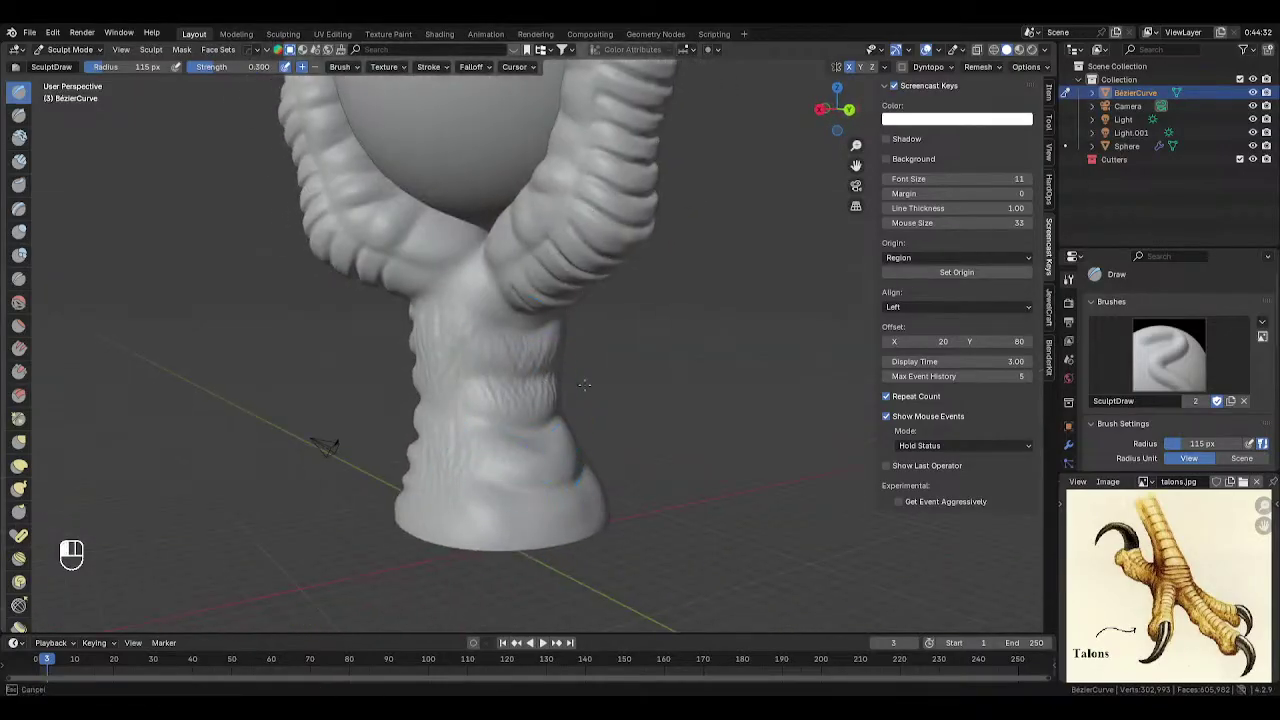
drag(584, 385, 562, 425)
mouse_move(508, 476)
mouse_down()
mouse_move(578, 462)
mouse_move(577, 520)
mouse_up()
middle_drag(440, 527, 482, 514)
drag(482, 514, 512, 504)
shift+middle_drag(492, 462, 512, 549)
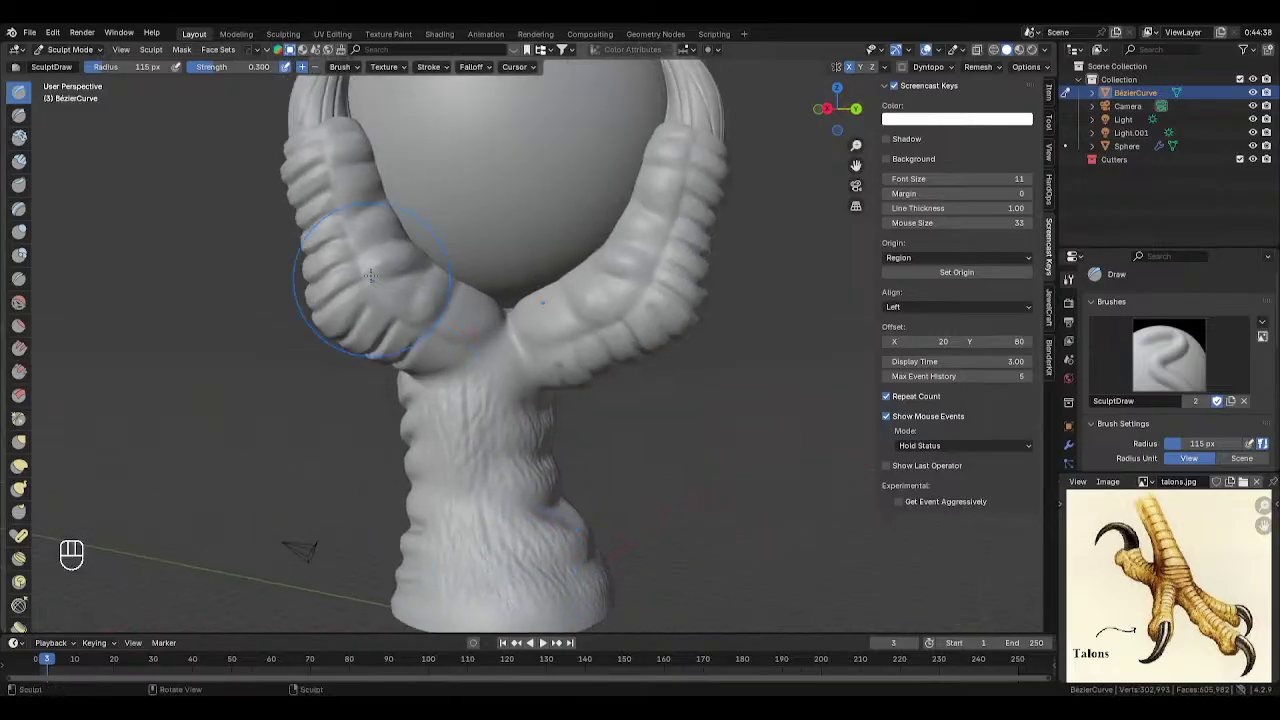
- Reduce the Draw brush radius to 76 px and stamp skin texture along one talon's inner side down to its base
mouse_move(370, 277)
middle_down()
mouse_move(375, 360)
mouse_move(388, 268)
mouse_move(378, 236)
middle_up()
key(f)
click(385, 266)
key(f)
click(377, 234)
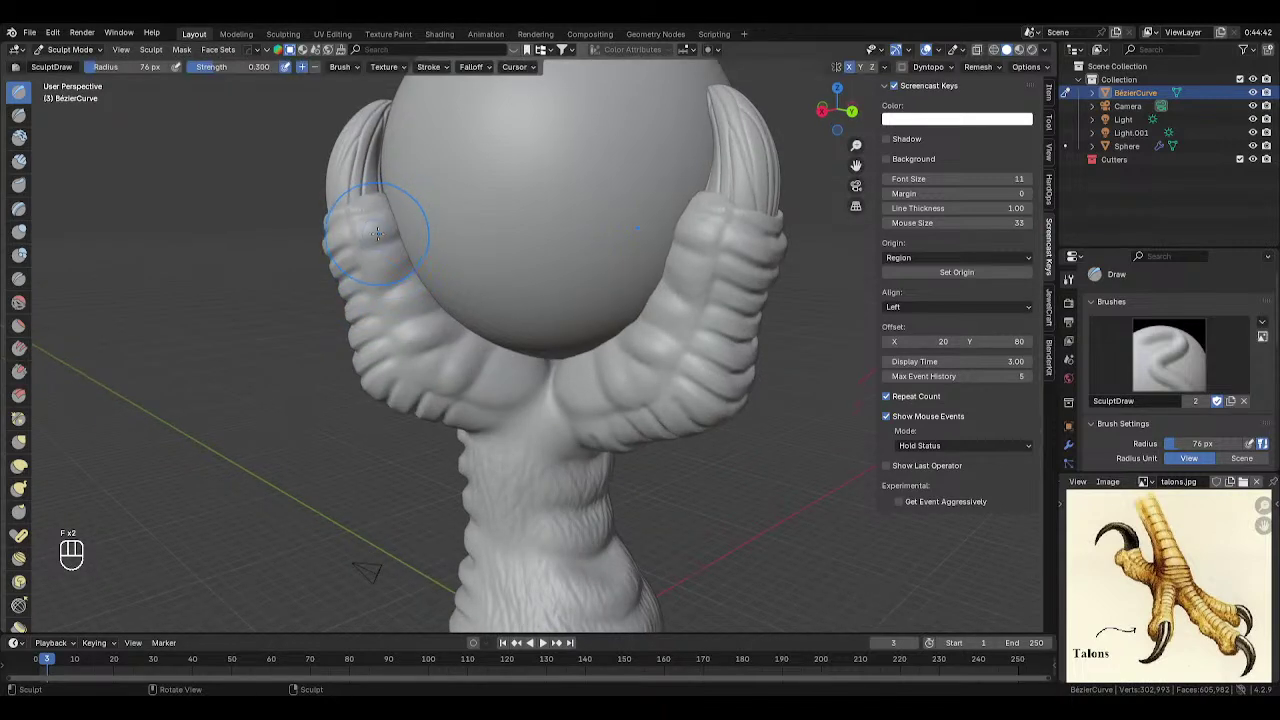
mouse_move(377, 234)
mouse_down()
mouse_move(396, 238)
mouse_move(442, 320)
mouse_up()
mouse_move(467, 335)
mouse_down()
mouse_move(451, 347)
mouse_move(519, 375)
mouse_up()
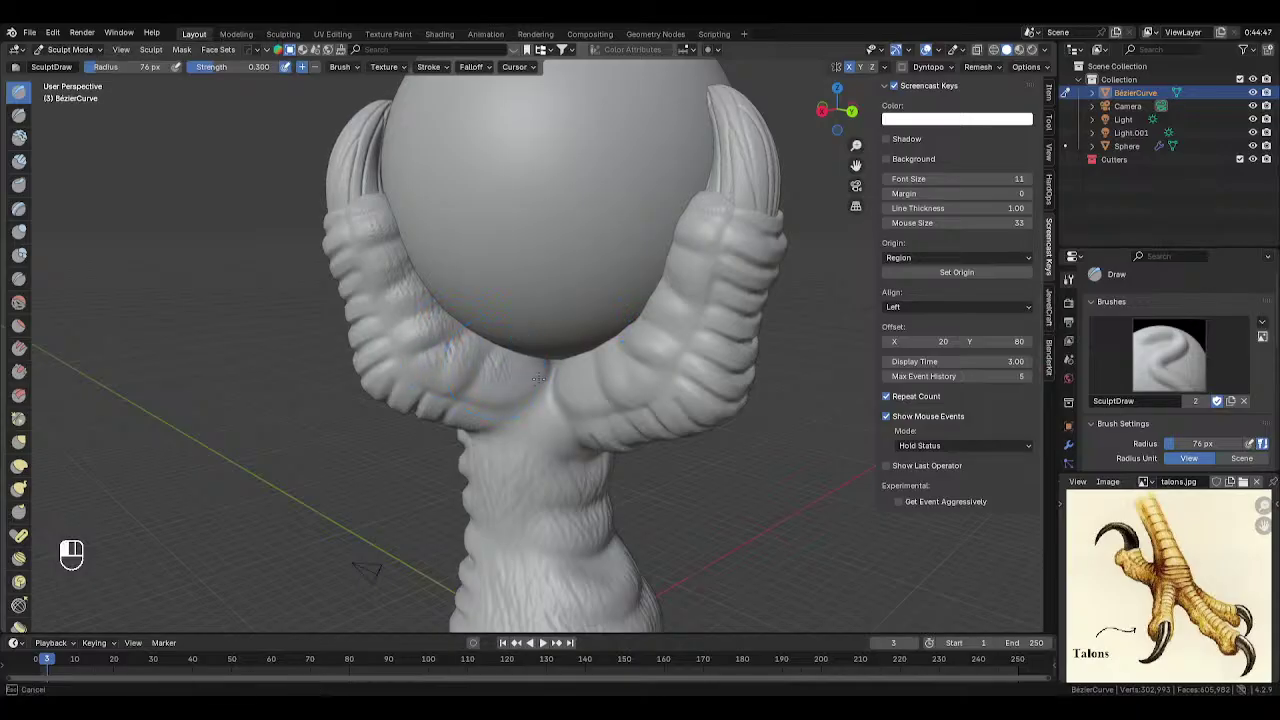
drag(418, 320, 437, 320)
- Stamp skin texture up the next talon's side and into the gap between the neighbouring talons
mouse_move(453, 331)
middle_down()
mouse_move(565, 374)
mouse_move(626, 364)
mouse_move(636, 347)
middle_up()
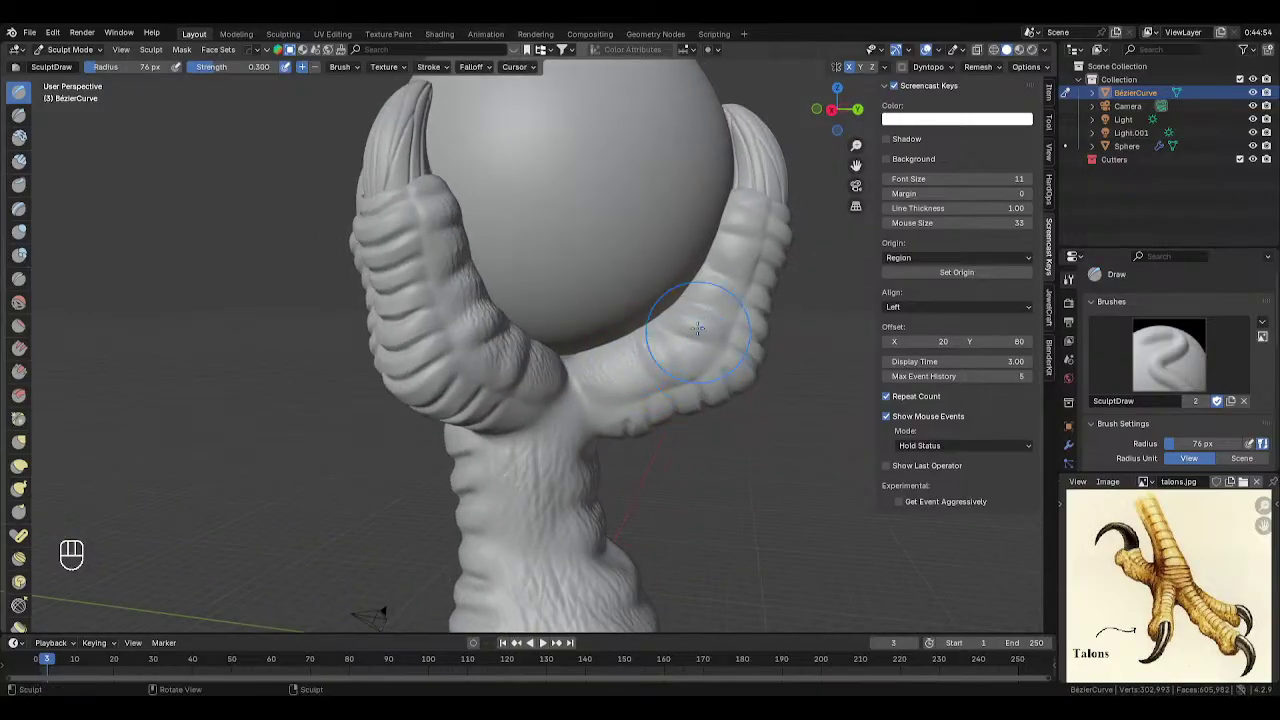
mouse_move(702, 288)
mouse_down()
mouse_move(735, 306)
mouse_move(719, 259)
mouse_move(736, 245)
mouse_up()
middle_drag(766, 234, 432, 228)
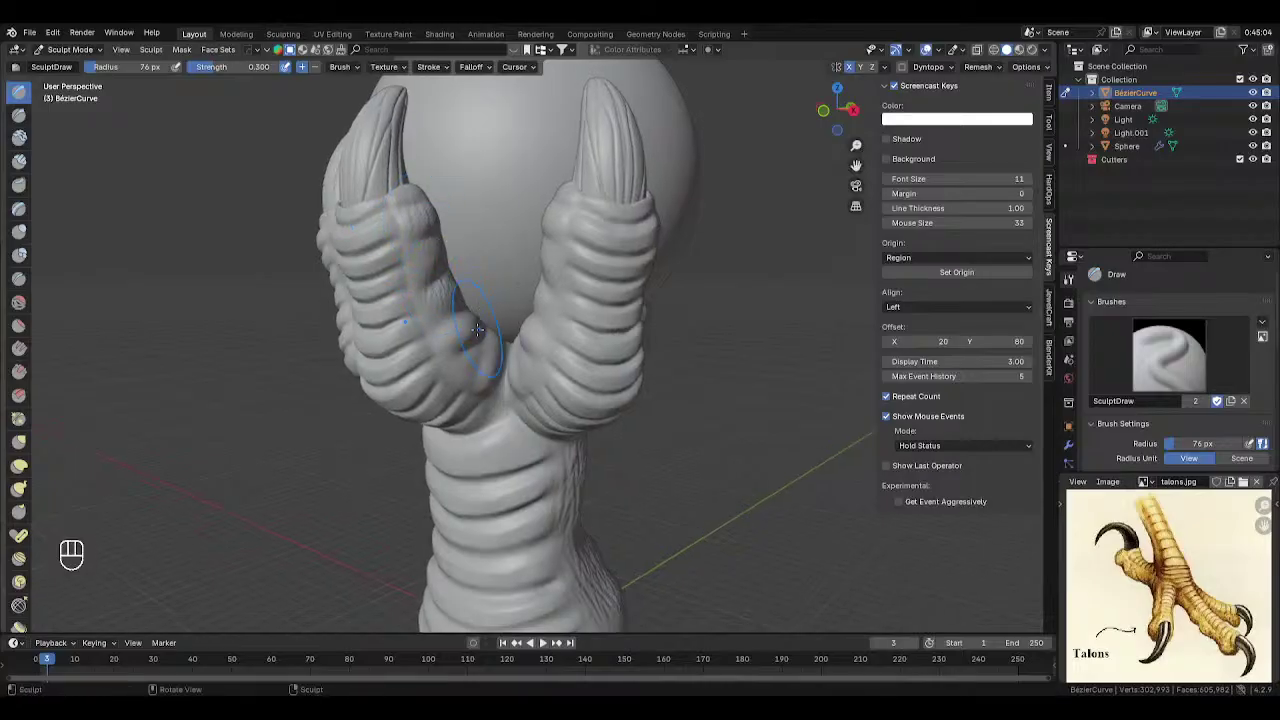
drag(503, 340, 487, 358)
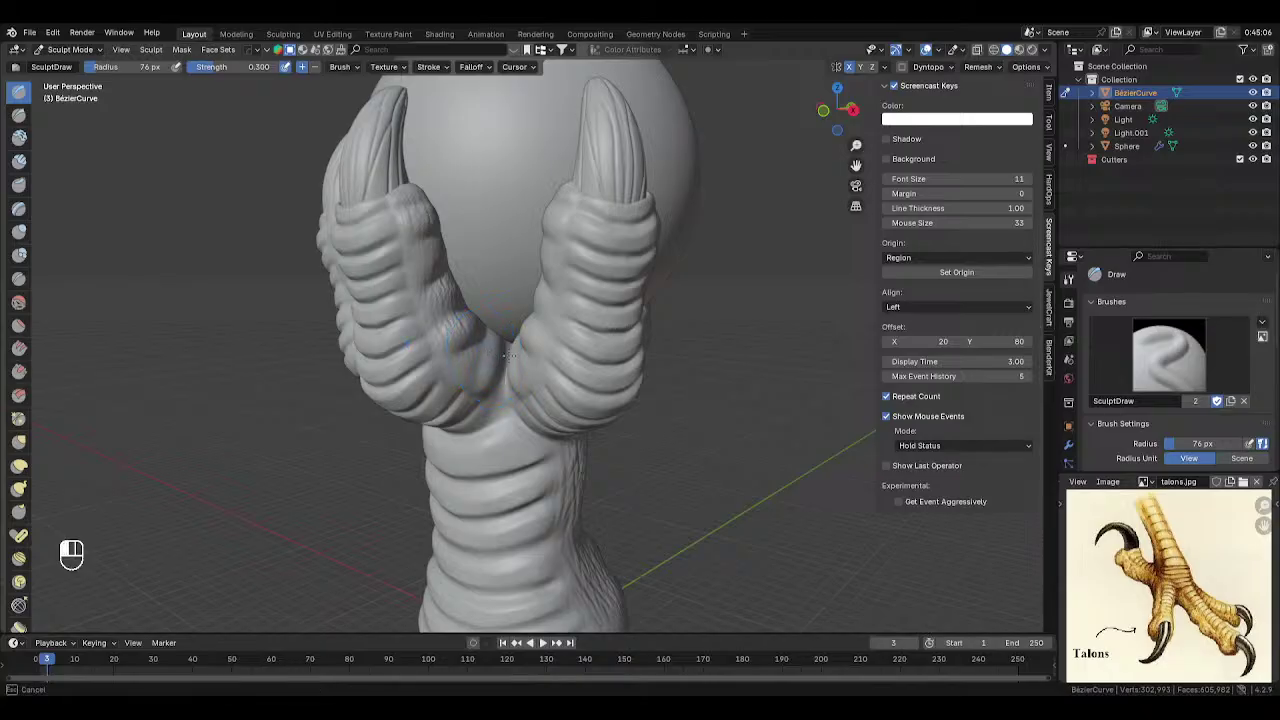
- Stamp skin texture on the remaining talon sides and over the junction where the talons meet the leg
middle_drag(524, 362, 643, 225)
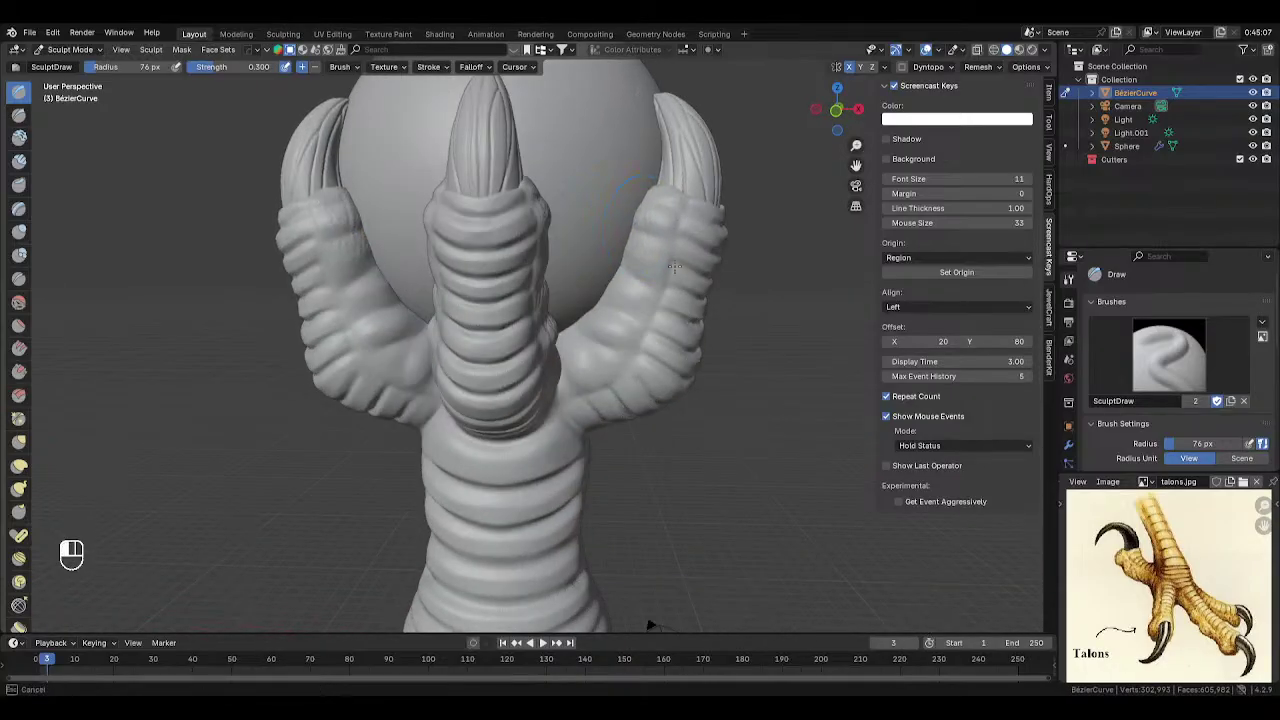
mouse_move(673, 267)
mouse_down()
mouse_move(600, 340)
mouse_move(641, 293)
mouse_move(651, 335)
mouse_move(622, 360)
mouse_move(620, 403)
mouse_up()
mouse_move(620, 403)
middle_down()
mouse_move(741, 373)
mouse_move(685, 382)
mouse_move(732, 361)
mouse_move(530, 414)
middle_up()
mouse_move(530, 414)
mouse_down()
mouse_move(561, 415)
mouse_move(560, 390)
mouse_move(580, 370)
mouse_up()
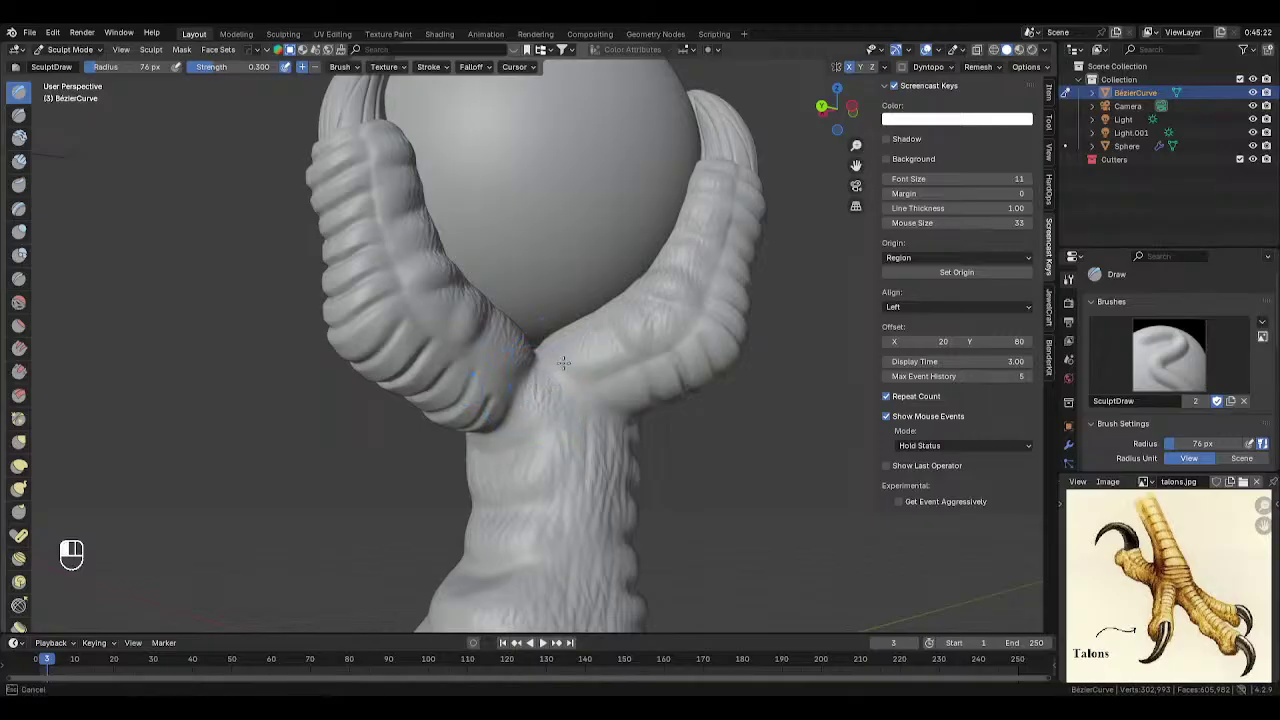
- Return to Object Mode and preview the whole textured model in Rendered shading
mouse_move(580, 370)
middle_down()
mouse_move(516, 449)
mouse_move(562, 458)
mouse_move(548, 477)
mouse_move(562, 518)
mouse_move(597, 480)
mouse_move(491, 460)
mouse_move(227, 487)
mouse_move(559, 472)
middle_up()
key(Tab)
key(z)
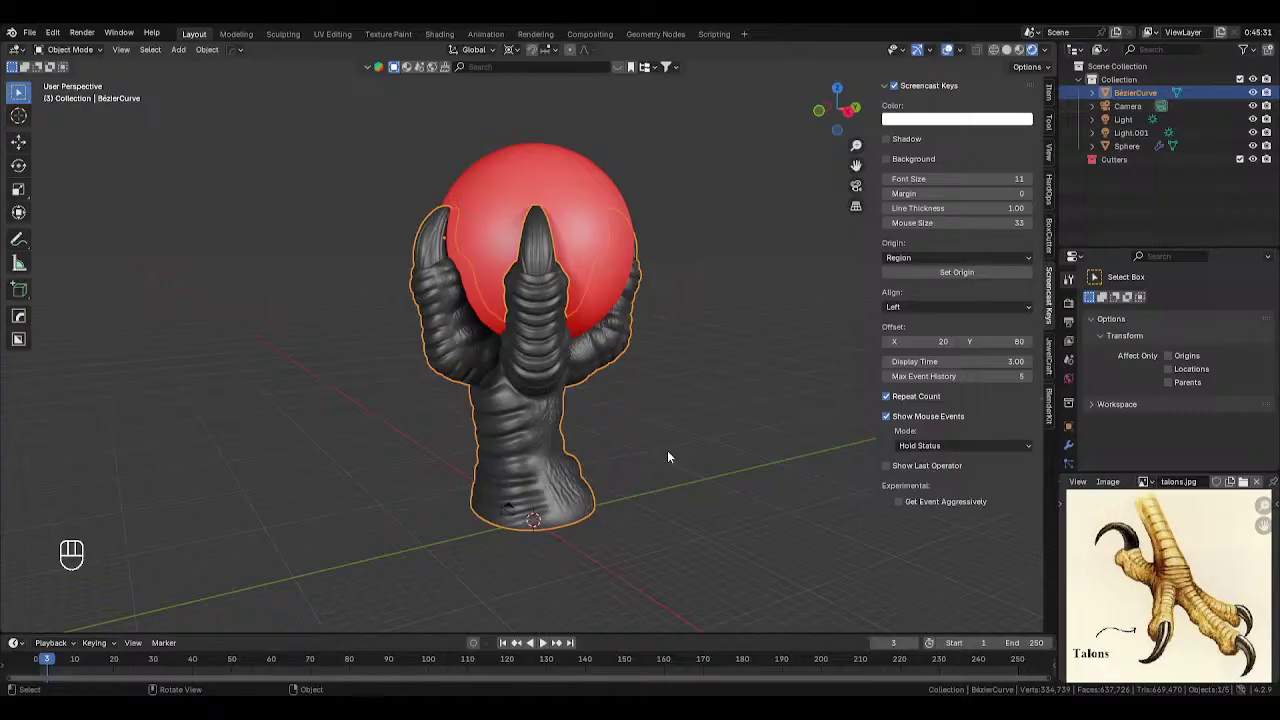
- Deselect the talon model and save the Talon Orb file
mouse_move(651, 457)
middle_down()
mouse_move(561, 455)
mouse_move(585, 434)
mouse_move(803, 437)
mouse_move(622, 442)
mouse_move(634, 440)
mouse_move(647, 476)
mouse_move(668, 463)
middle_up()
scroll(648, 470, down, 1)
scroll(645, 460, up, 3)
ctrl+click(694, 458)
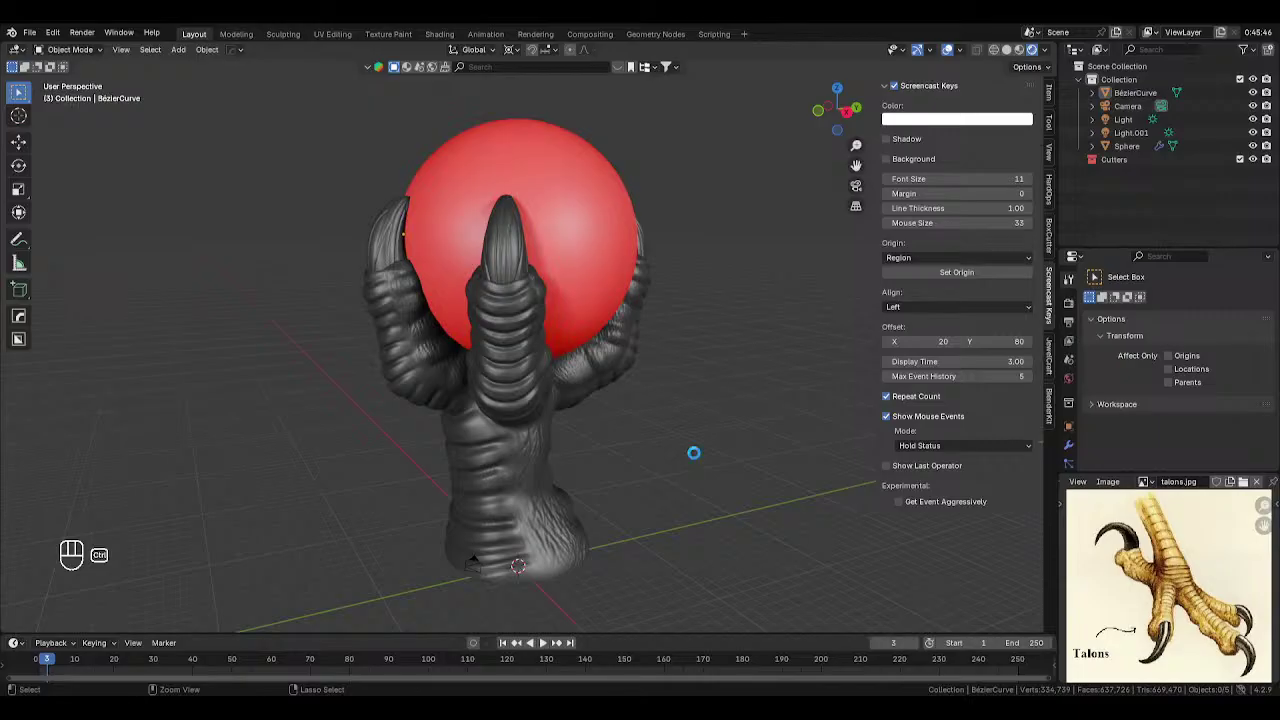
key(ctrl+s)
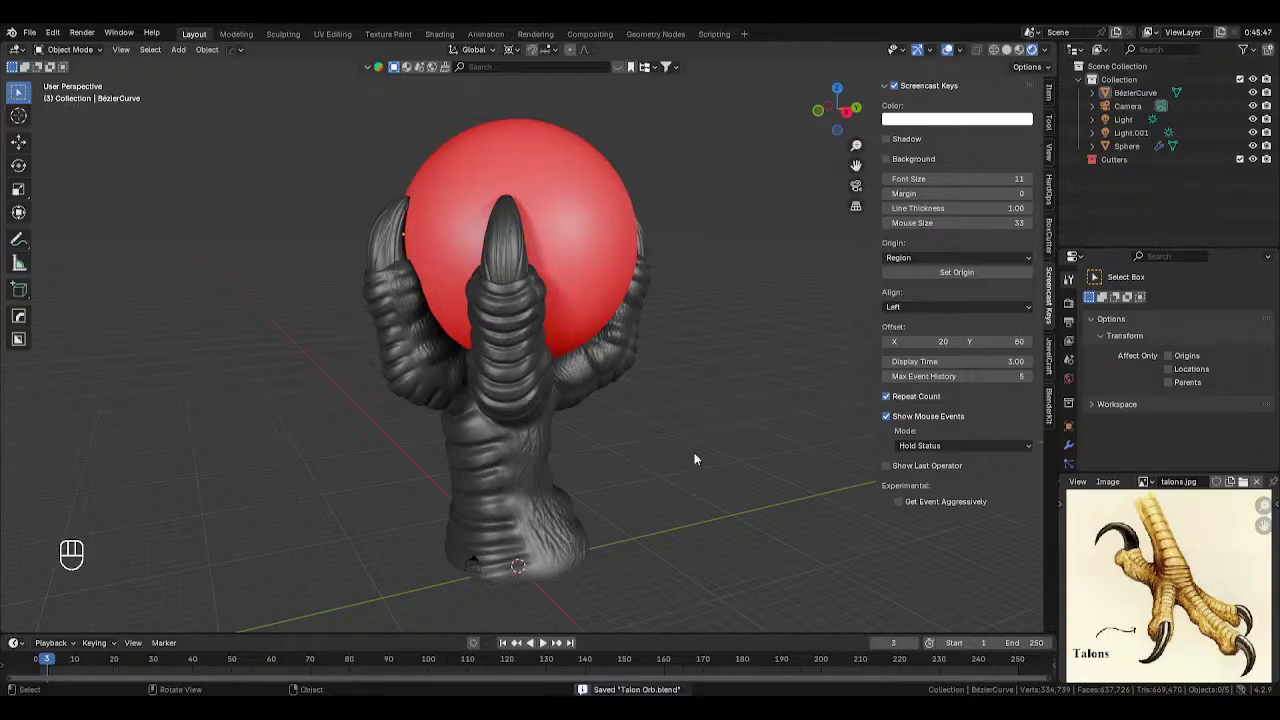
key(KP_1)
key(shift+a)
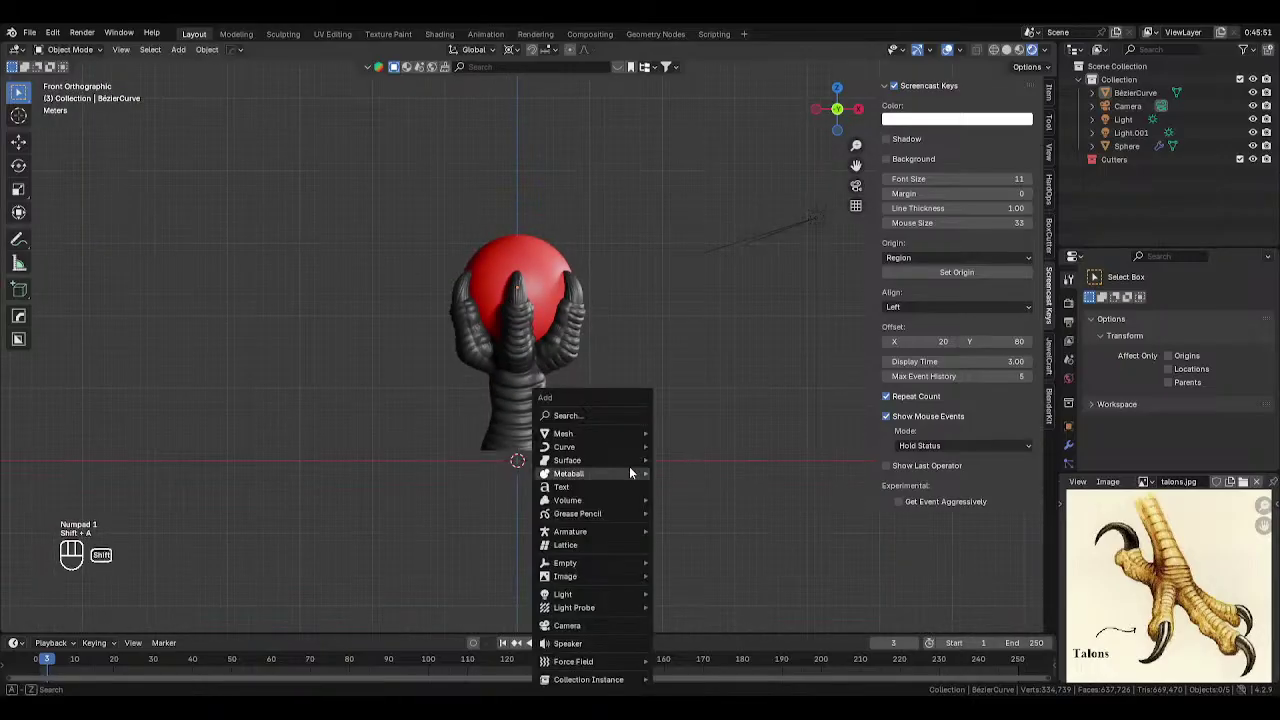
mouse_move(615, 432)
click(702, 449)
key(g)
key(z)
click(668, 465)
key(s)
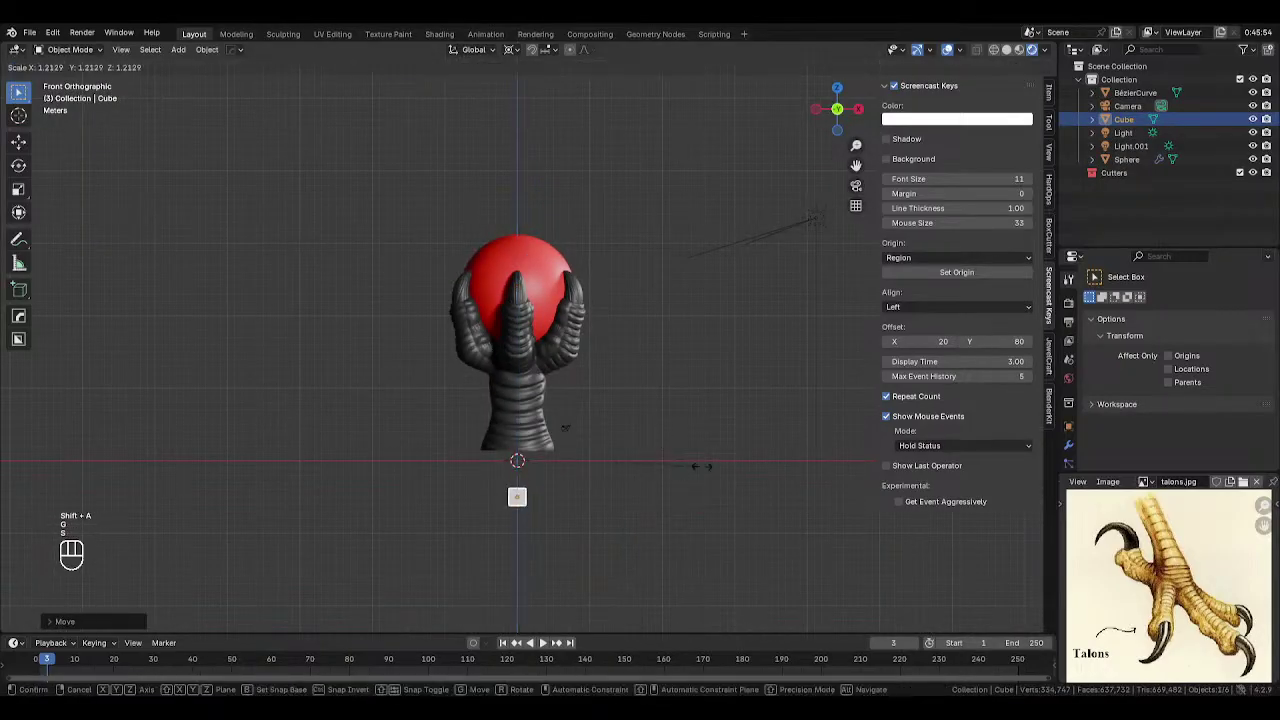
right_click(161, 511)
- Set the transform pivot point to Individual Origins
key(period)
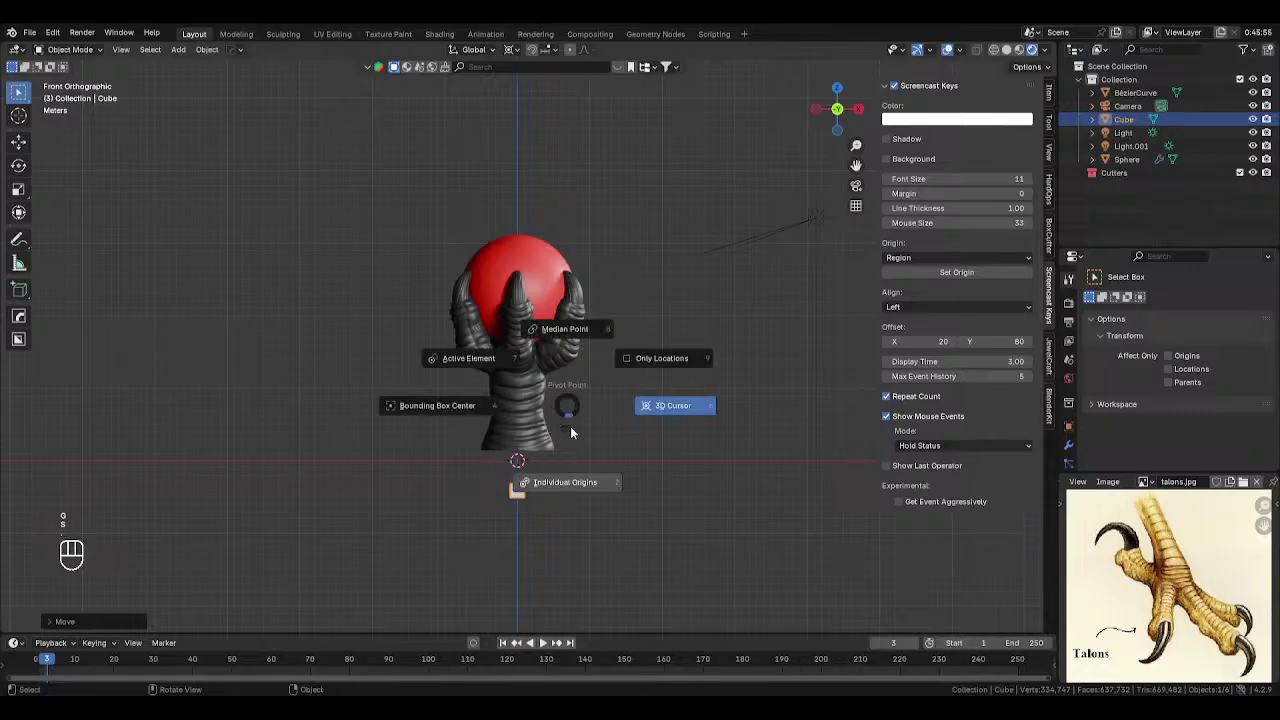
click(598, 485)
key(s)
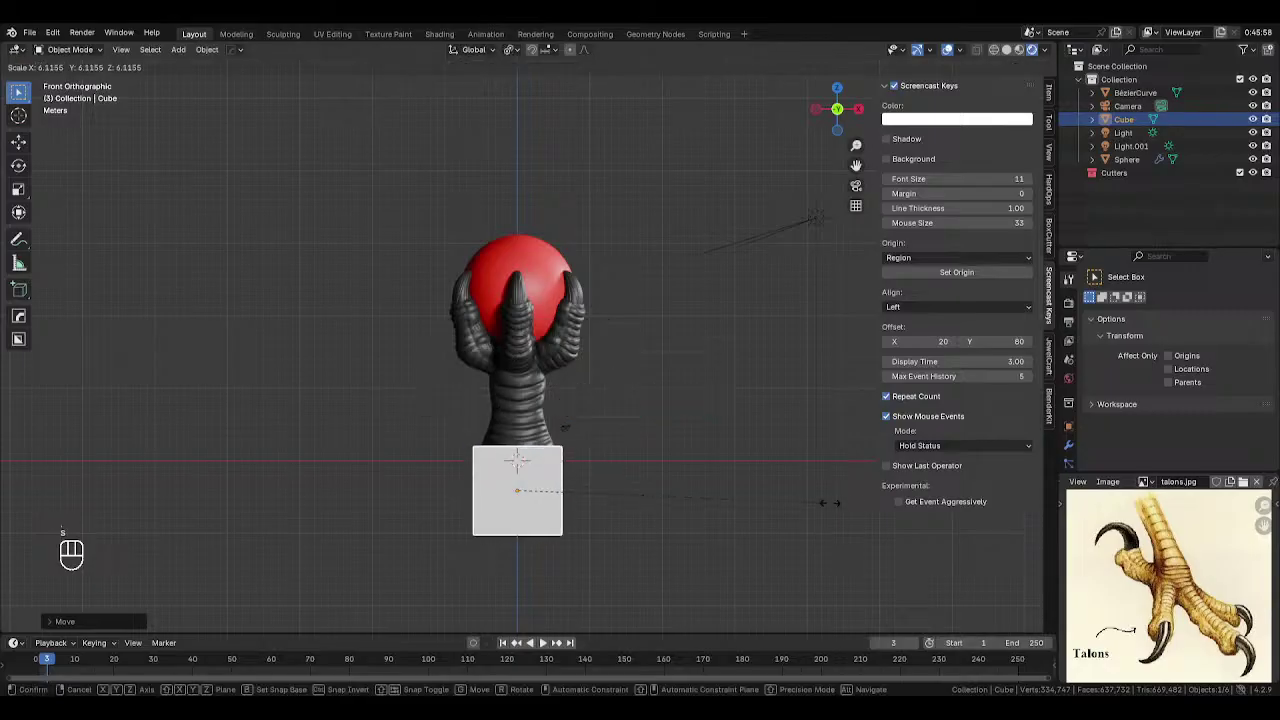
click(750, 451)
key(g)
key(z)
key(s)
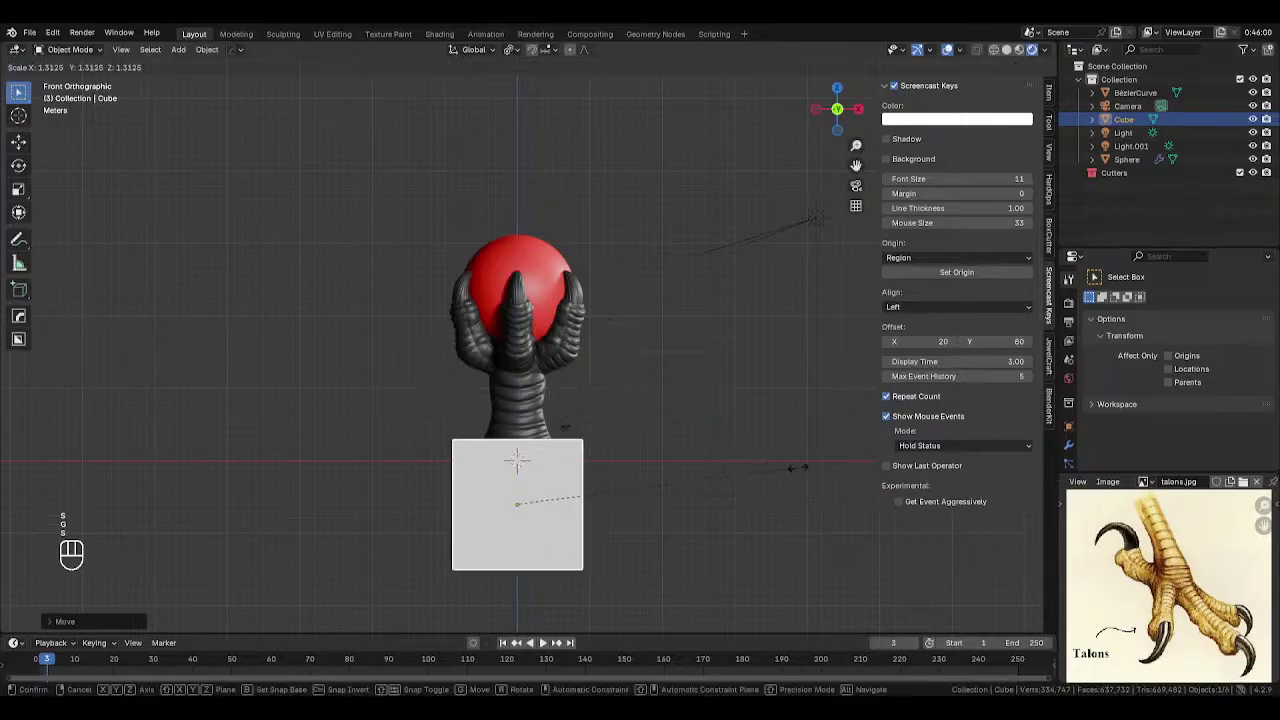
key(g)
key(z)
click(840, 484)
scroll(788, 487, down, 3)
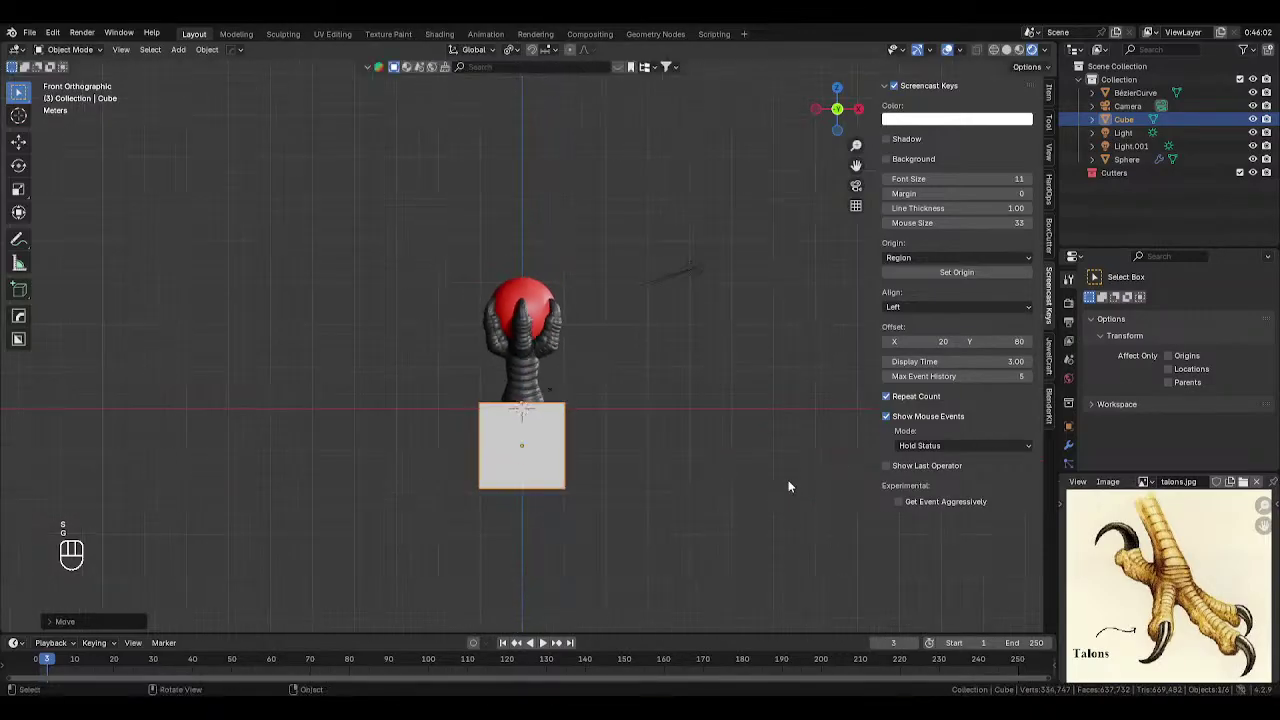
middle_drag(560, 435, 578, 457)
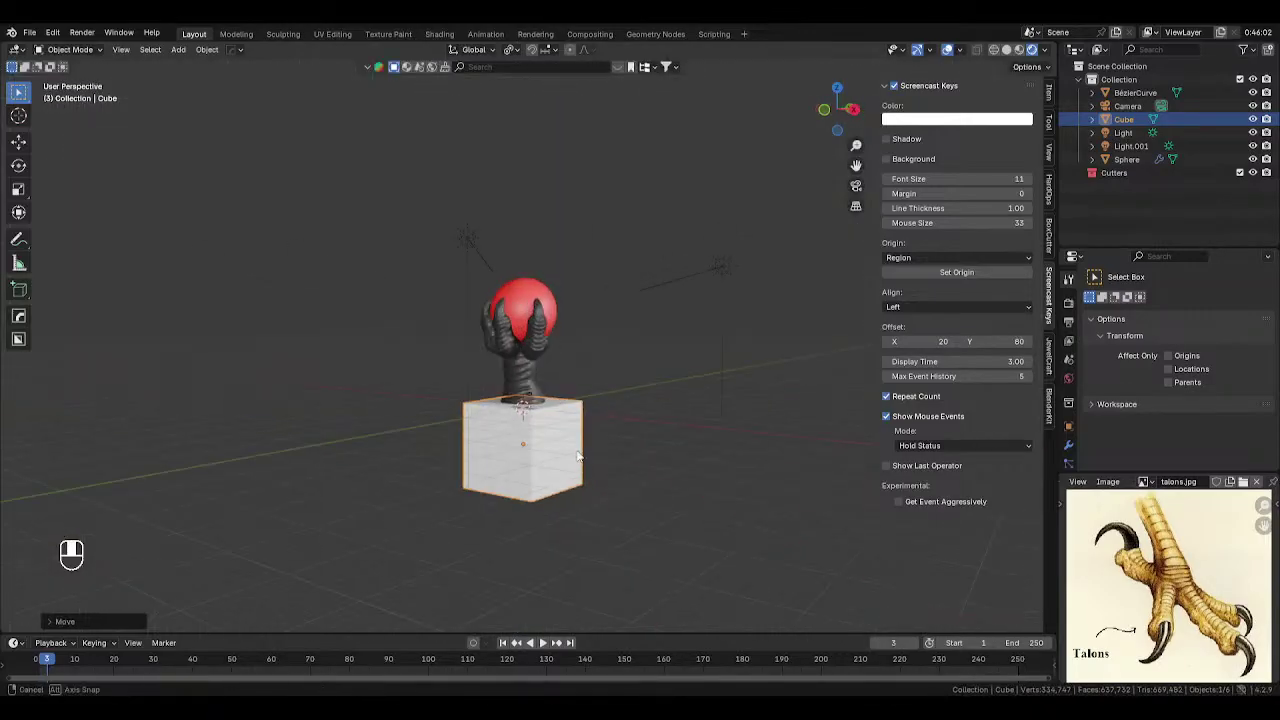
key(KP_1)
key(Delete)
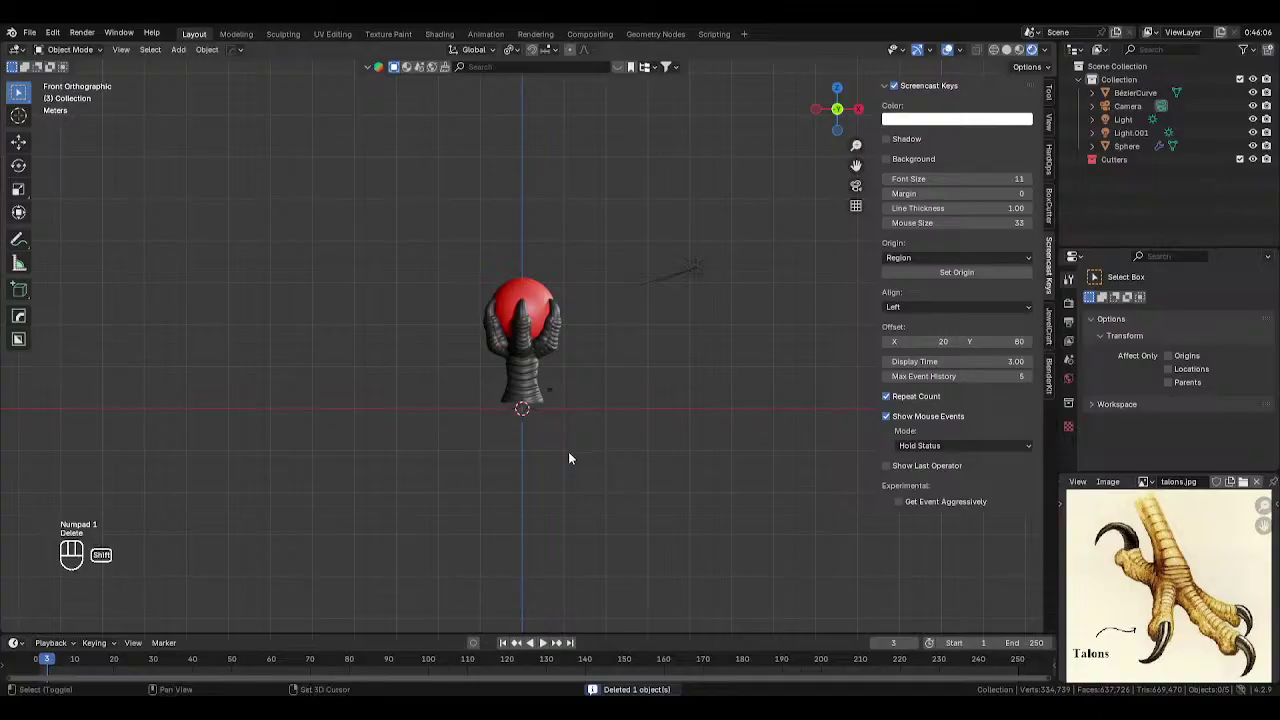
- Add a cylinder mesh, scale it up and lower it along Z to sit below the talon leg
key(shift+a)
mouse_move(586, 430)
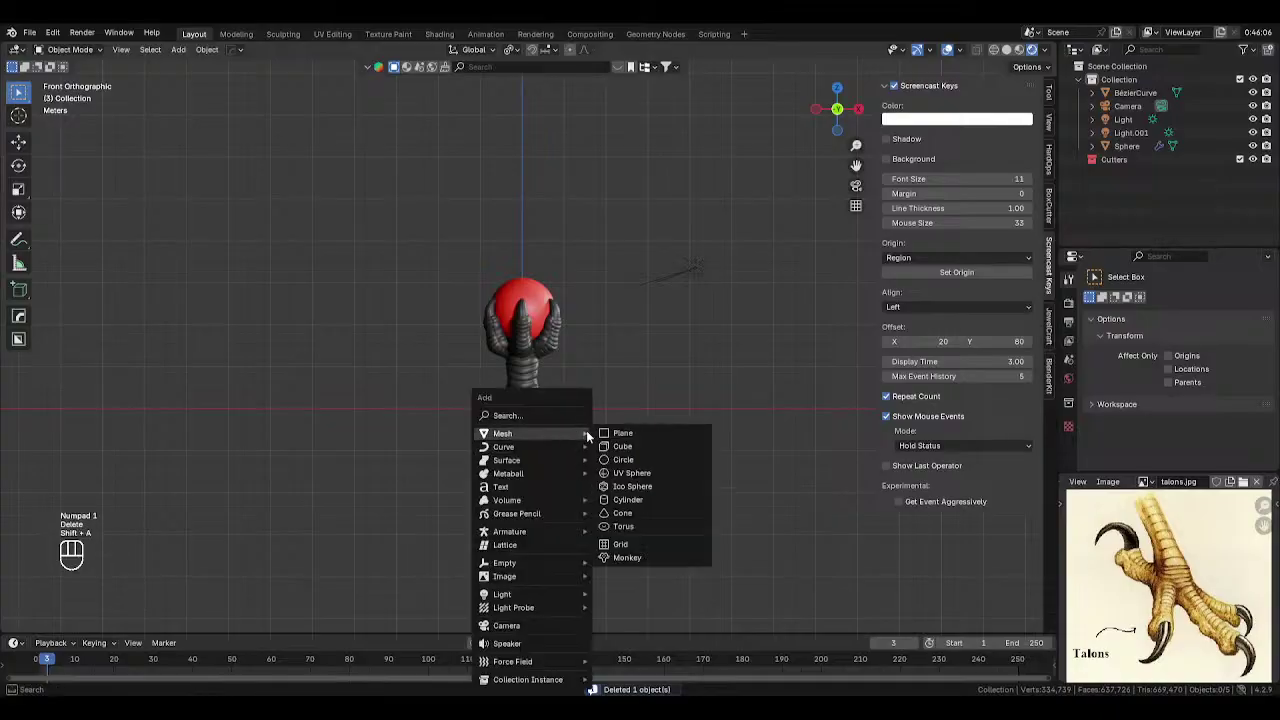
click(620, 500)
key(s)
click(228, 523)
key(g)
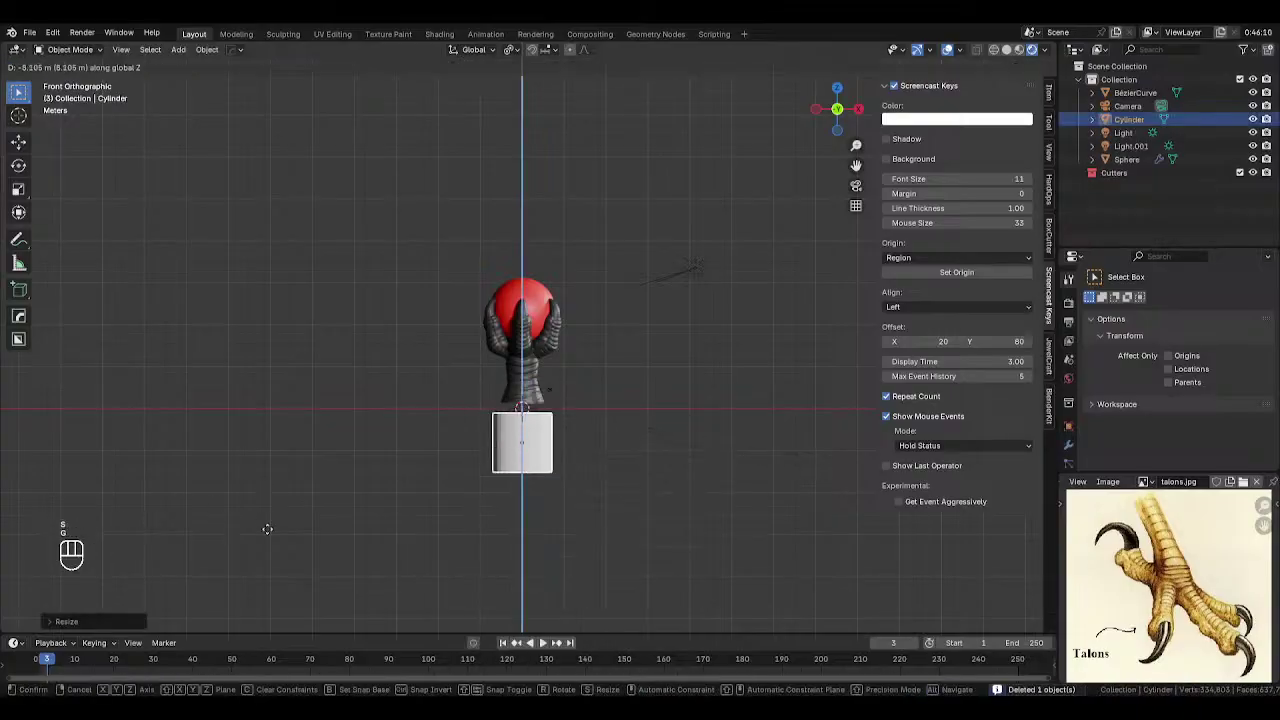
click(377, 504)
- Switch to Solid shading, enlarge the cylinder slightly beyond the talons' width and raise it along Z to meet the leg's base
key(s)
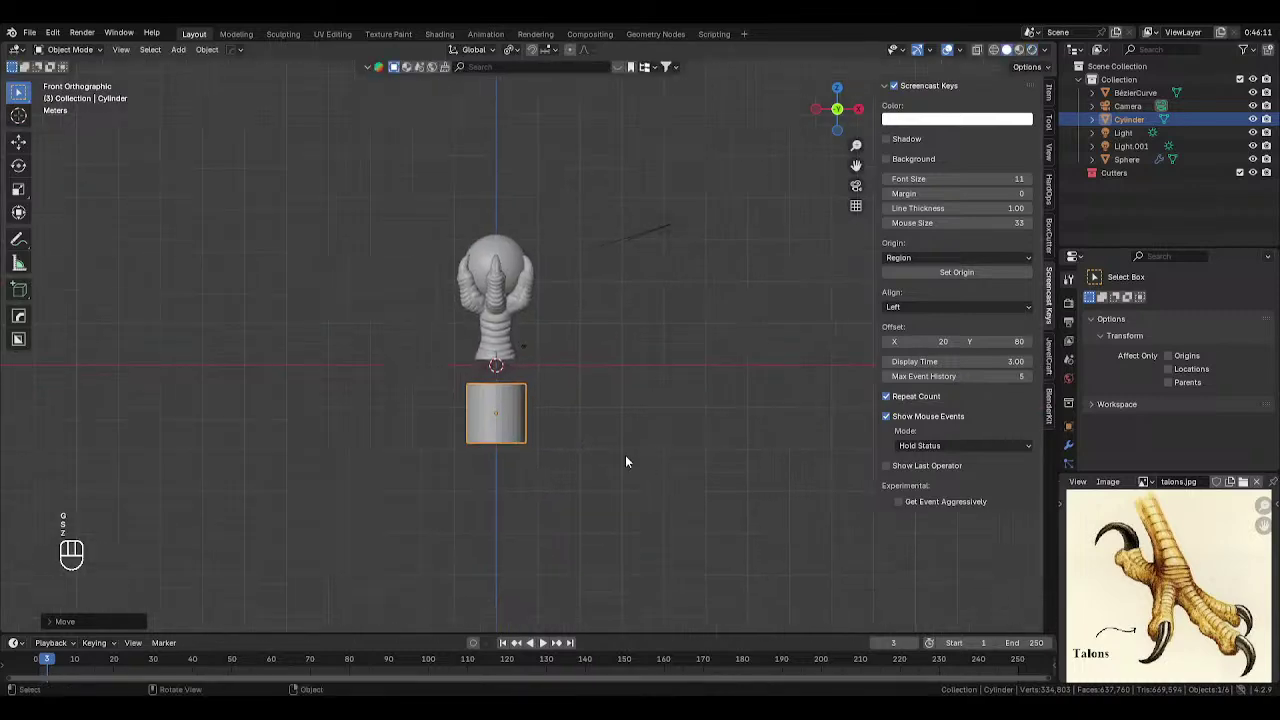
click(580, 451)
key(g)
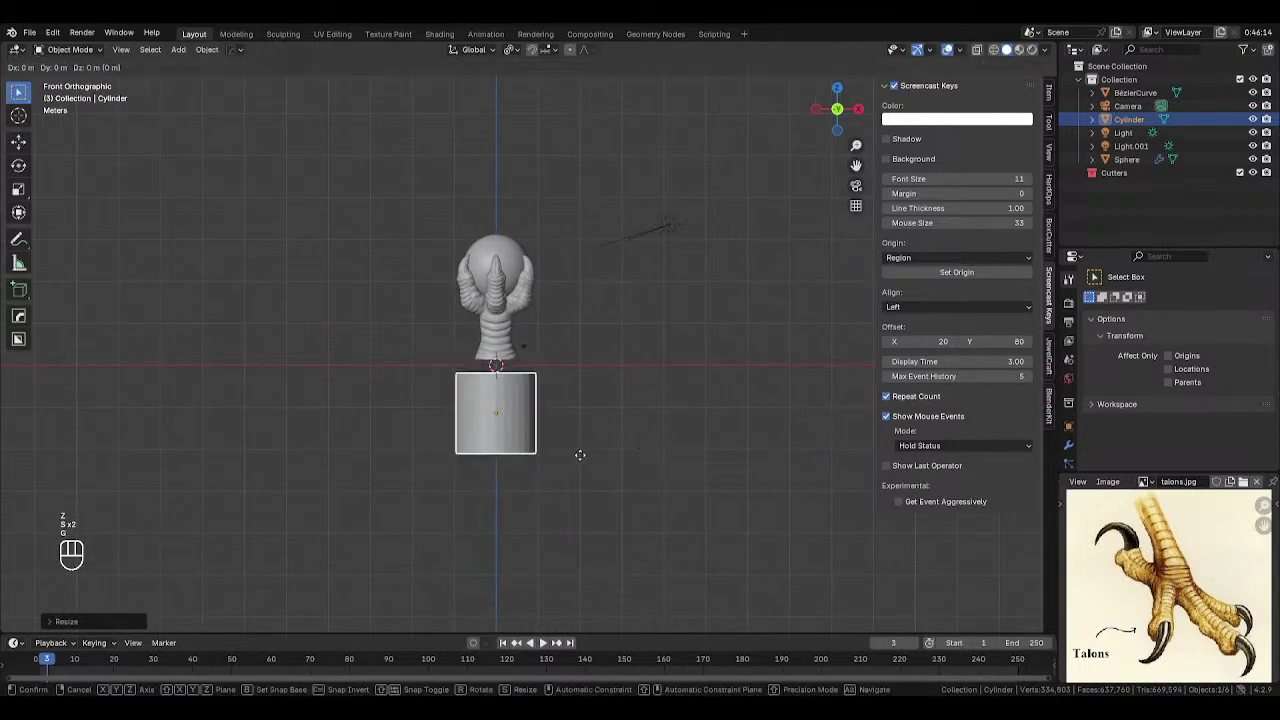
key(z)
click(580, 442)
- Edit the cylinder with X-ray on and move its bottom face far down along Z to make a tall column
key(Tab)
key(alt+z)
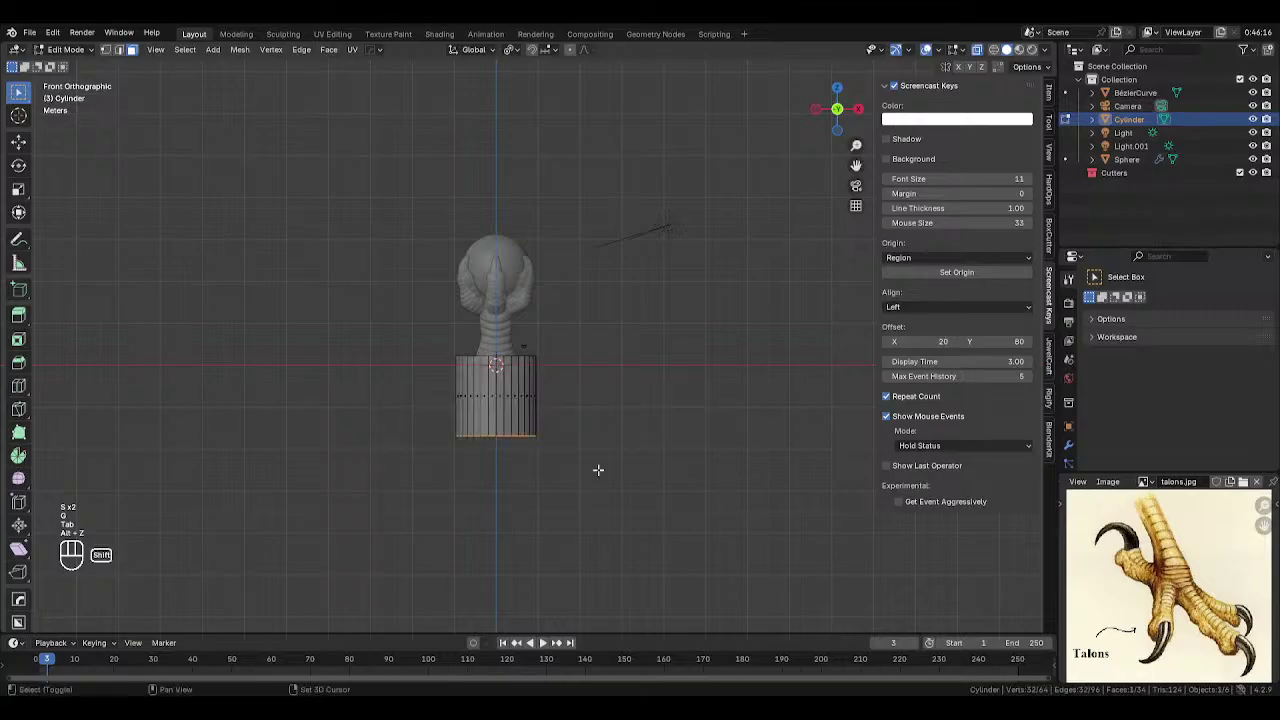
key(g)
key(z)
click(583, 629)
shift+middle_drag(519, 419, 525, 356)
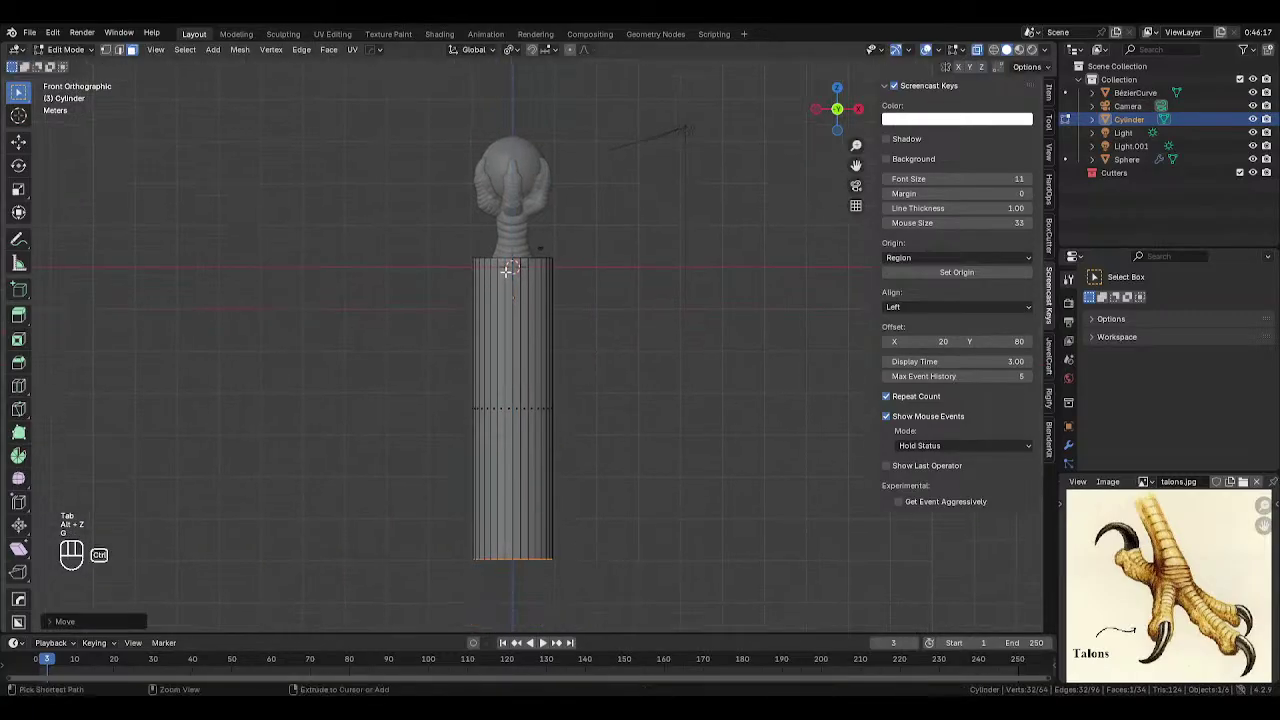
- Add two loop cuts around the column and spread them along Z about their shared centre, close to both ends
key(ctrl+r)
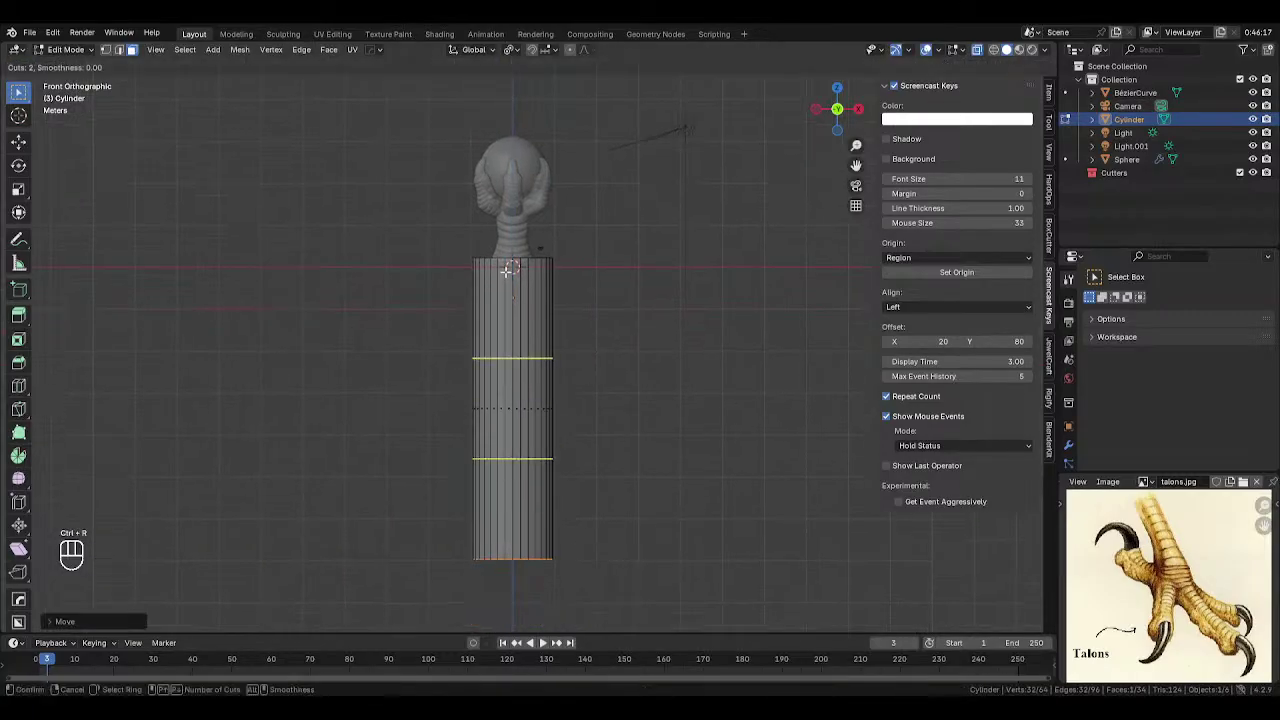
click(508, 269)
key(s)
key(z)
click(930, 517)
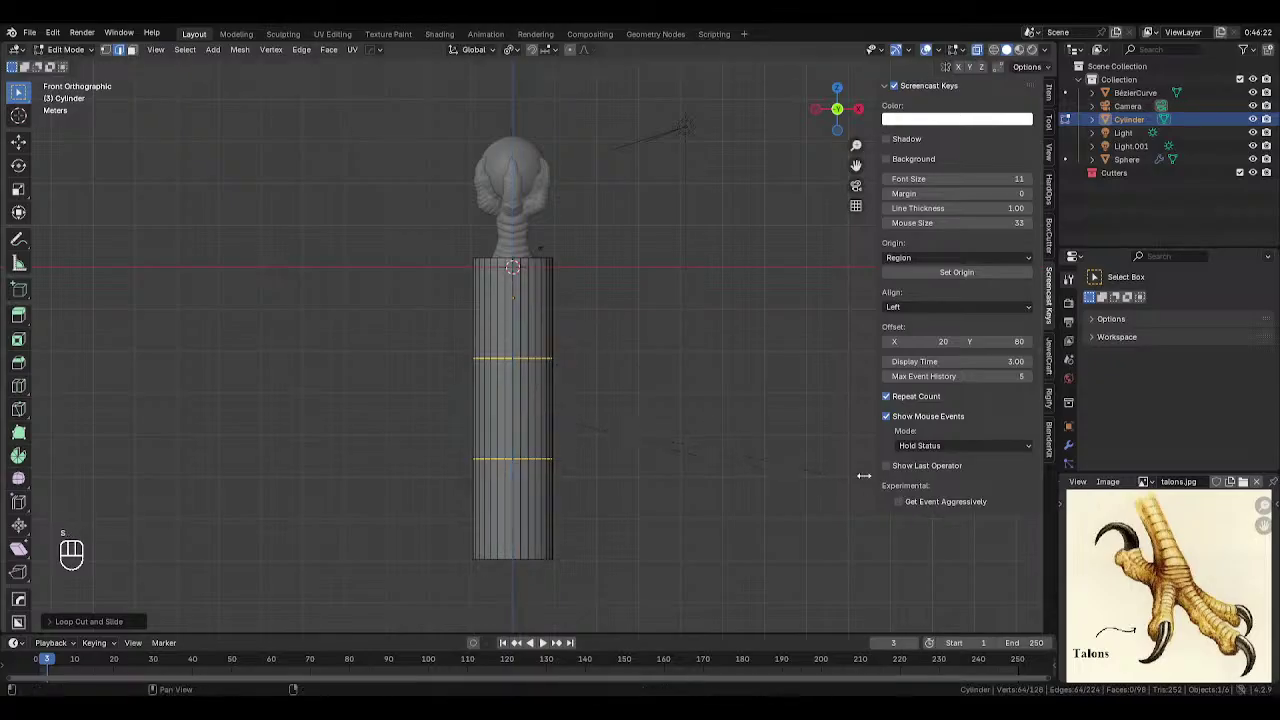
key(period)
click(771, 355)
key(s)
key(z)
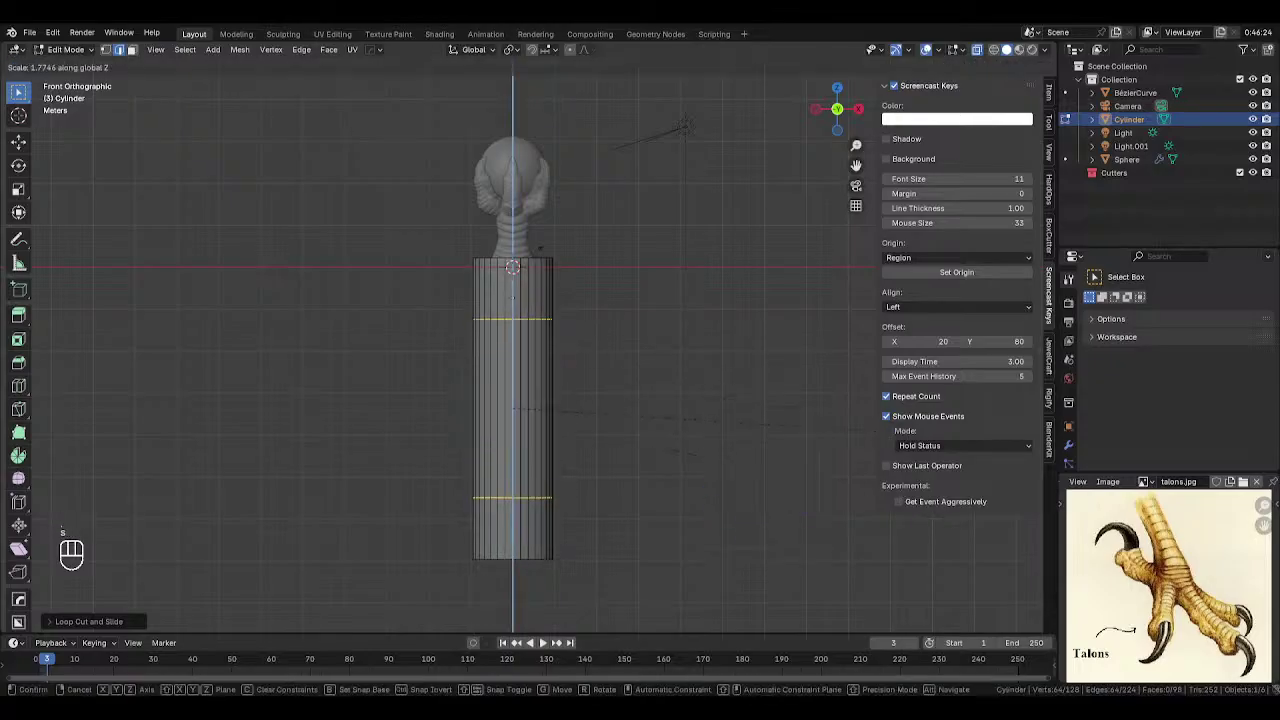
click(55, 438)
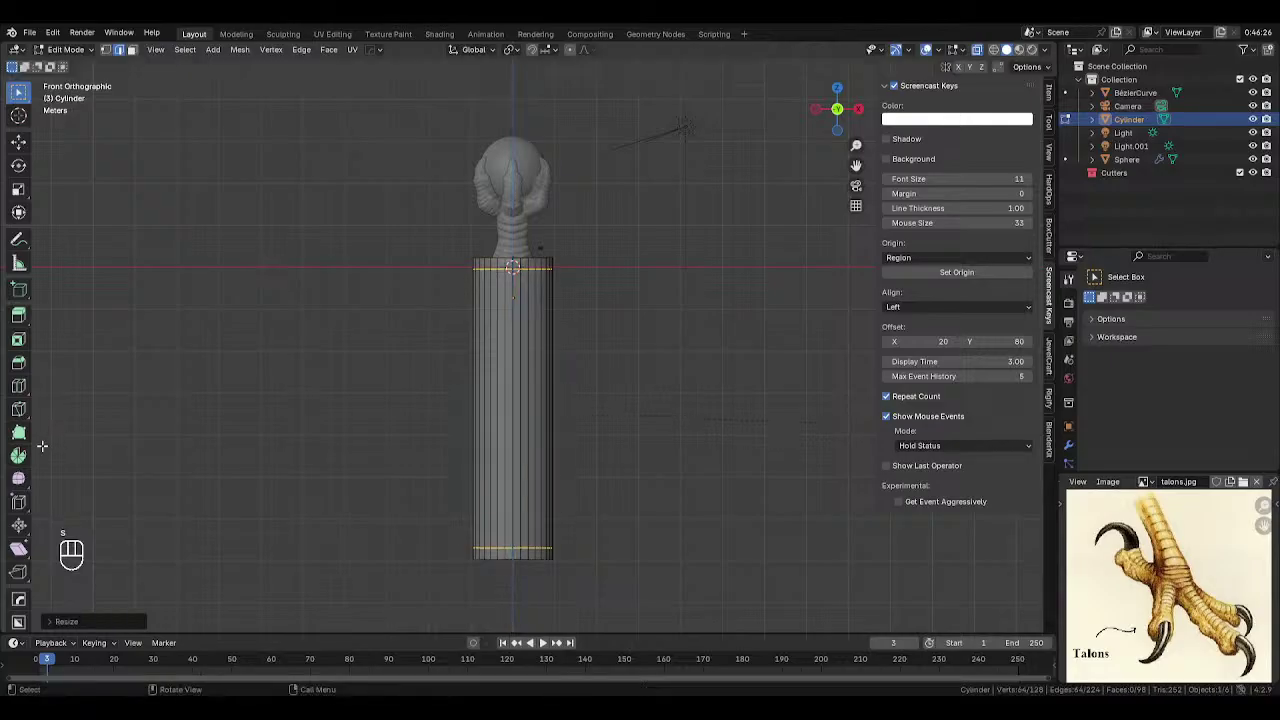
- Select evenly spaced pairs of tall side faces all around the column, 16 faces in total, from the front and right views
click(686, 468)
alt+click(519, 408)
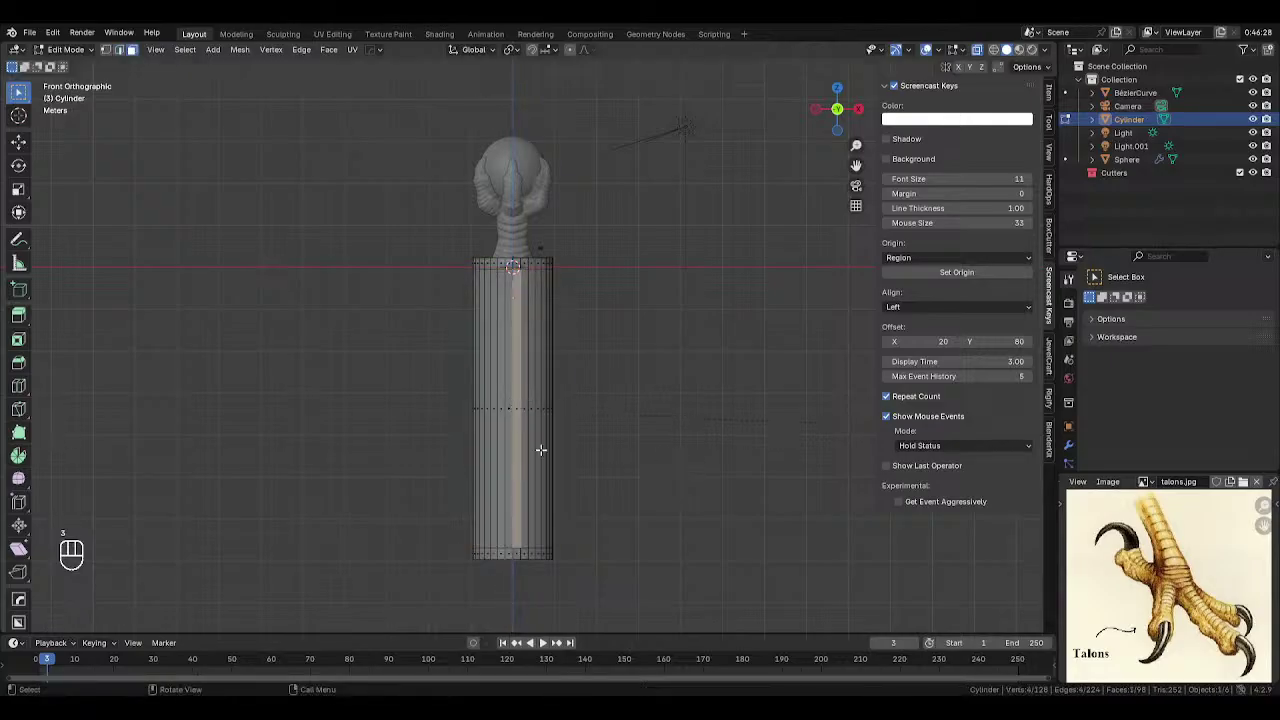
alt+shift+click(521, 423)
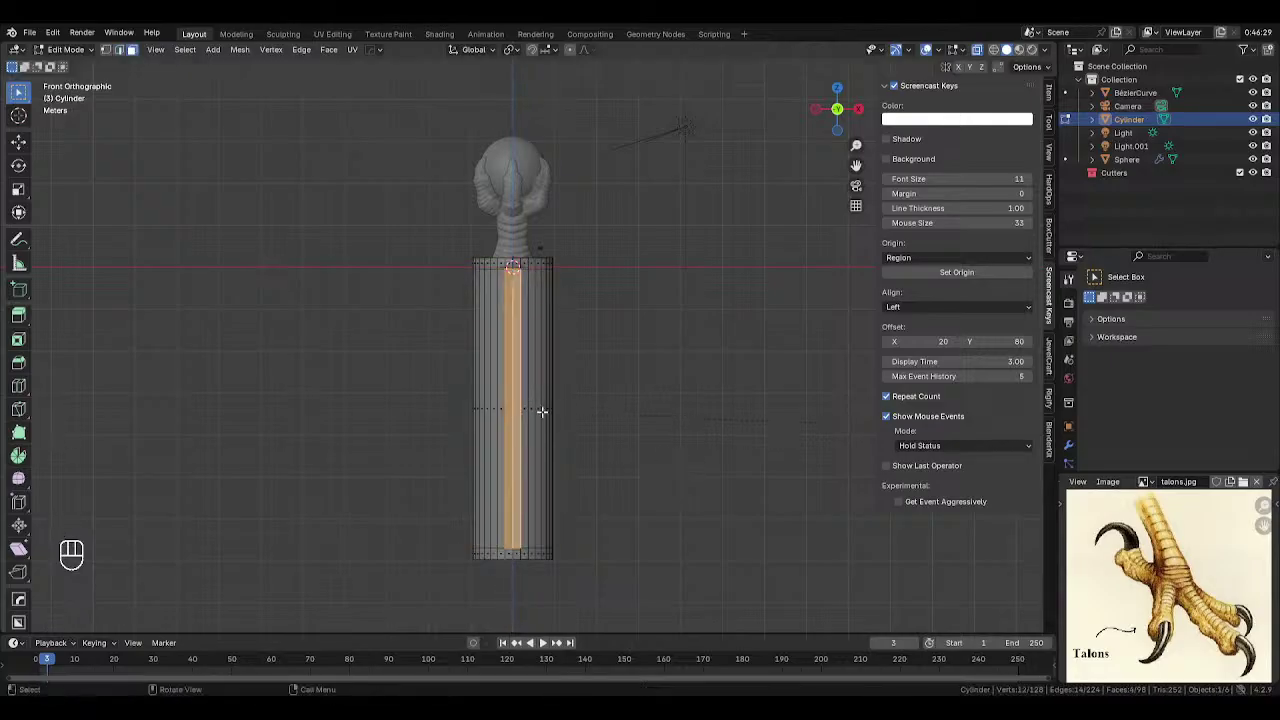
key(KP_3)
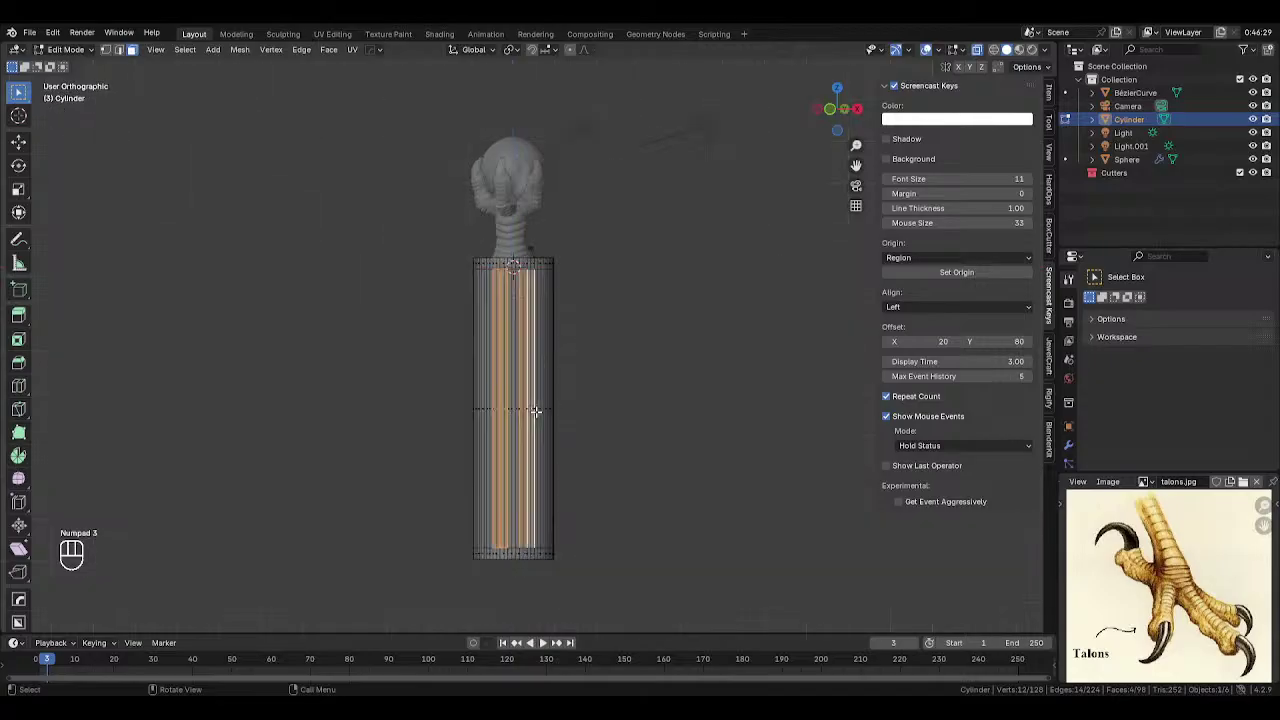
alt+shift+click(531, 423)
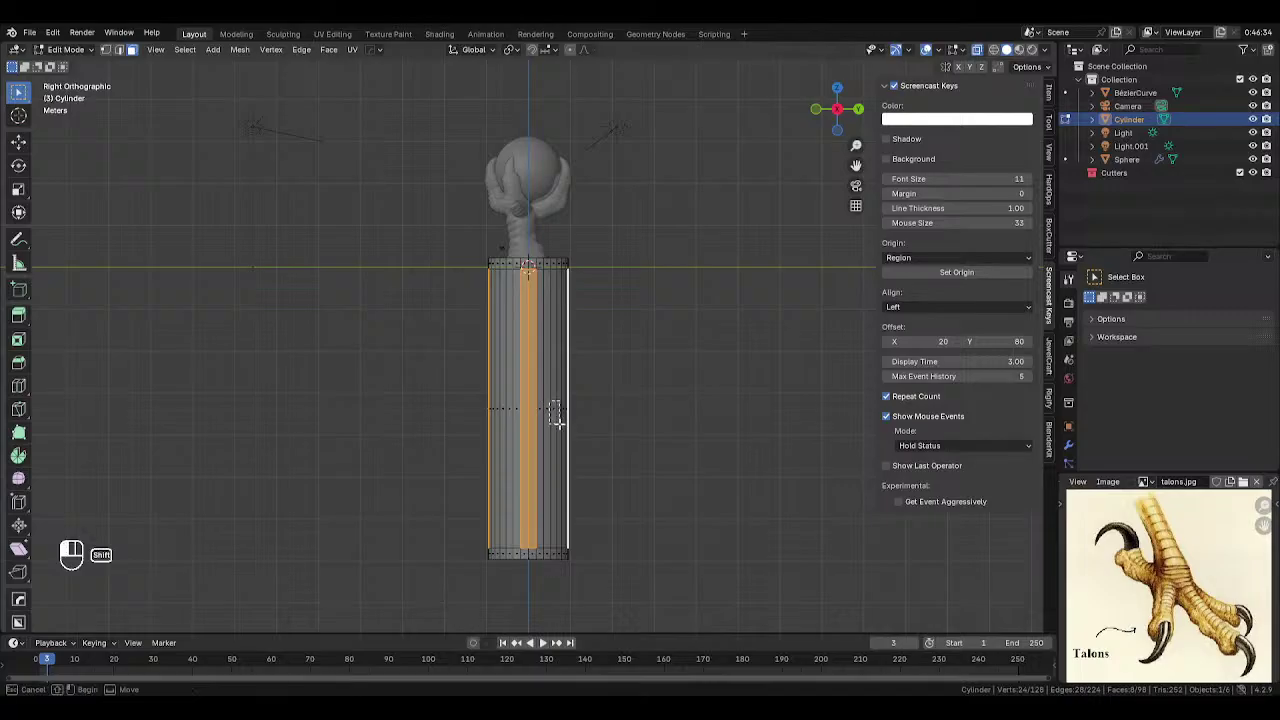
alt+shift+click(556, 414)
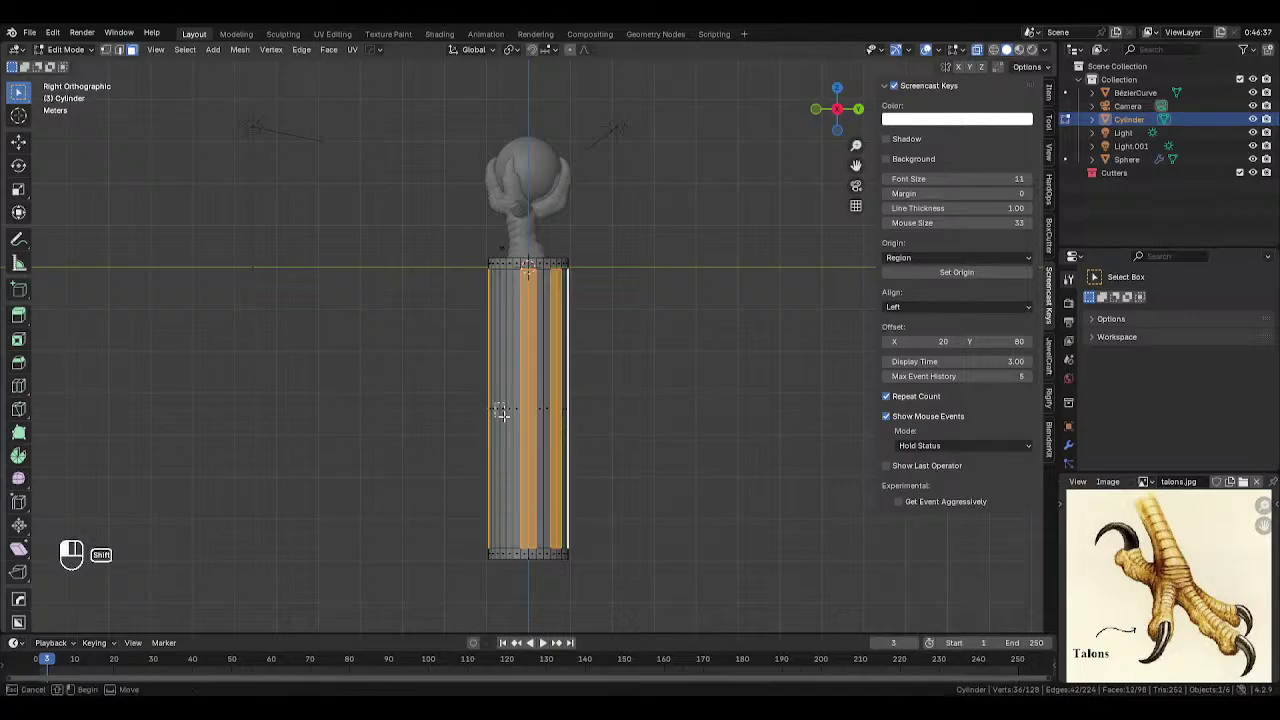
alt+shift+click(494, 404)
- Turn X-ray off, extrude the selected side faces in place and shrink them inward to form the column's flutes
middle_drag(494, 404, 606, 443)
key(alt+z)
key(e)
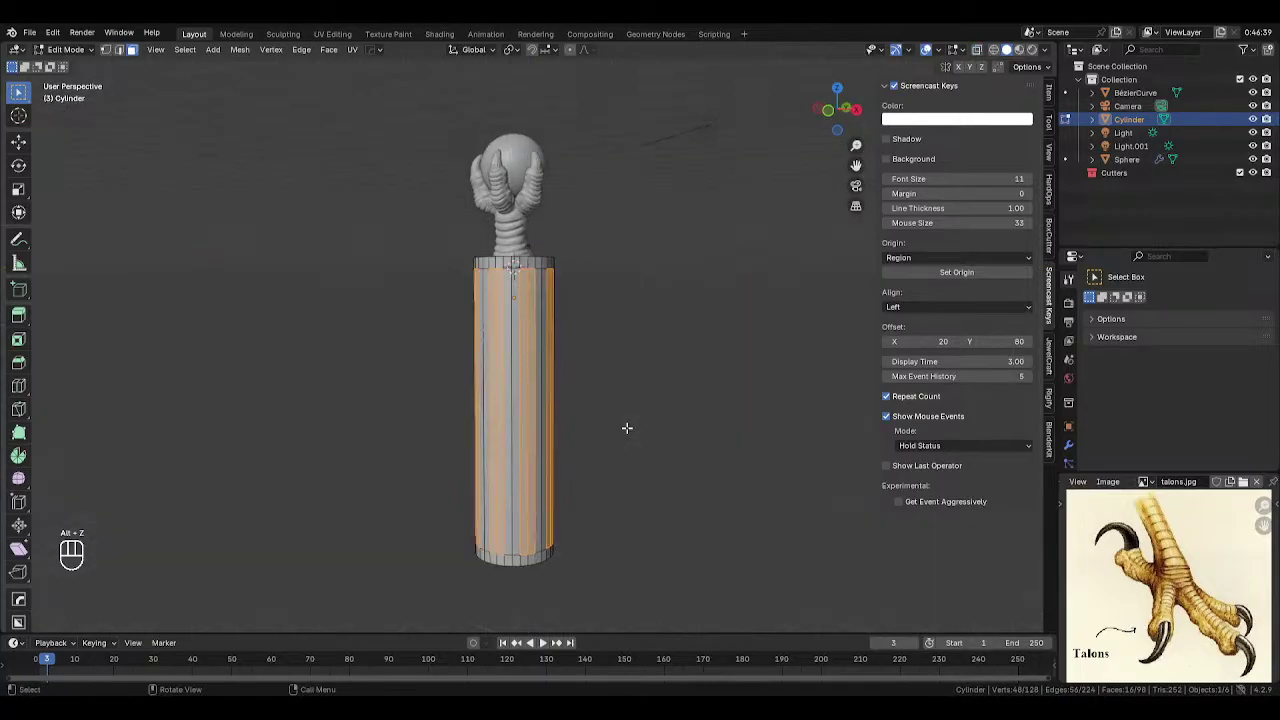
click(627, 428)
key(alt+s)
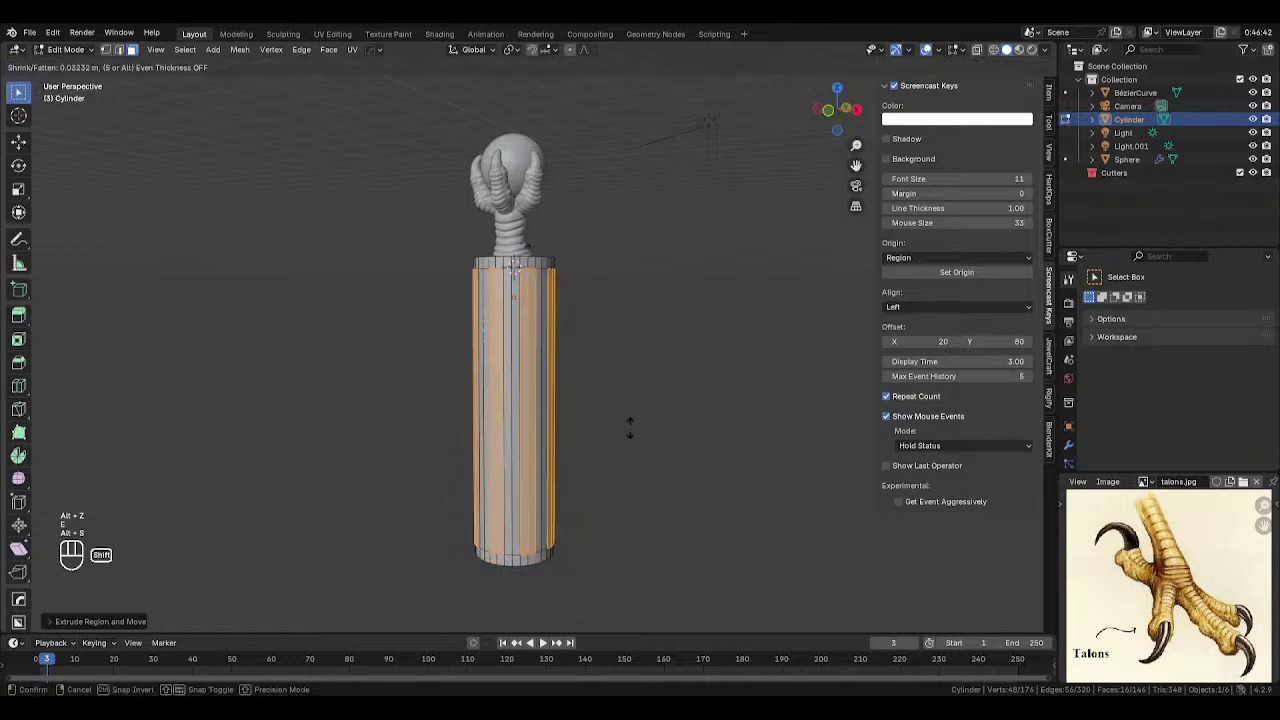
click(632, 432)
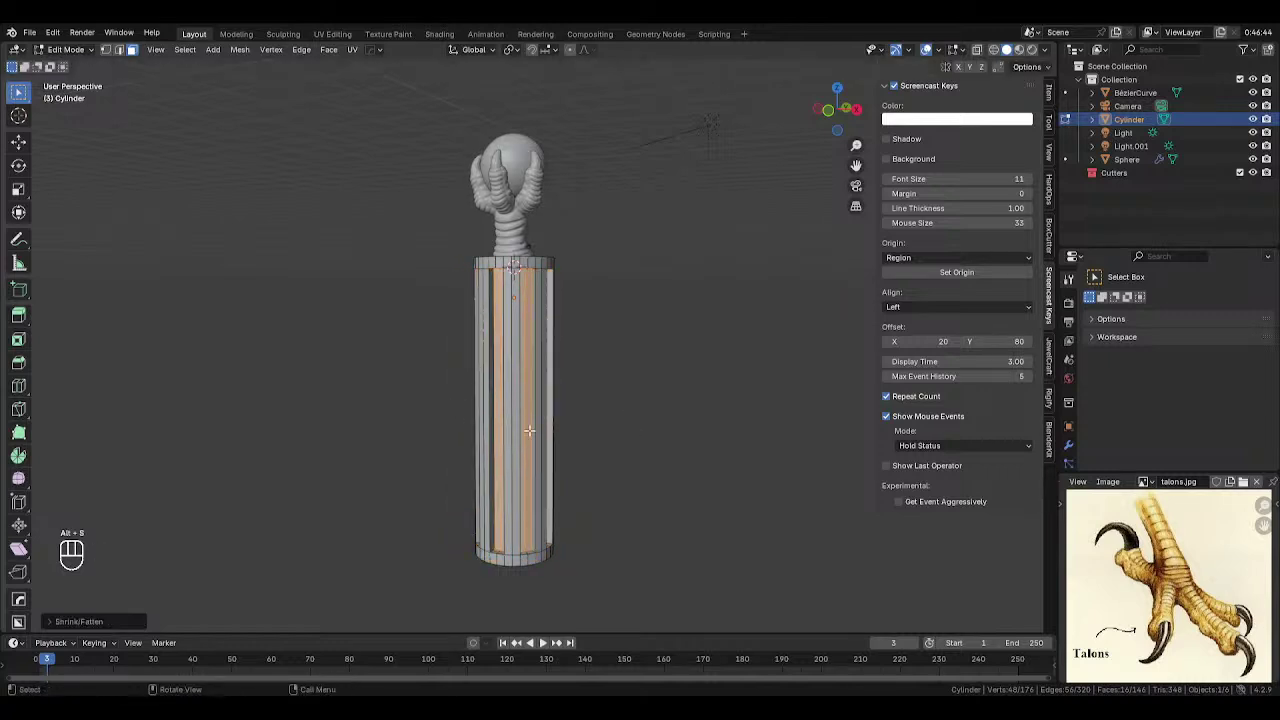
- Add two supporting loop cuts around the fluted section, one slid near its lower end and one near its upper end
key(Tab)
key(Tab)
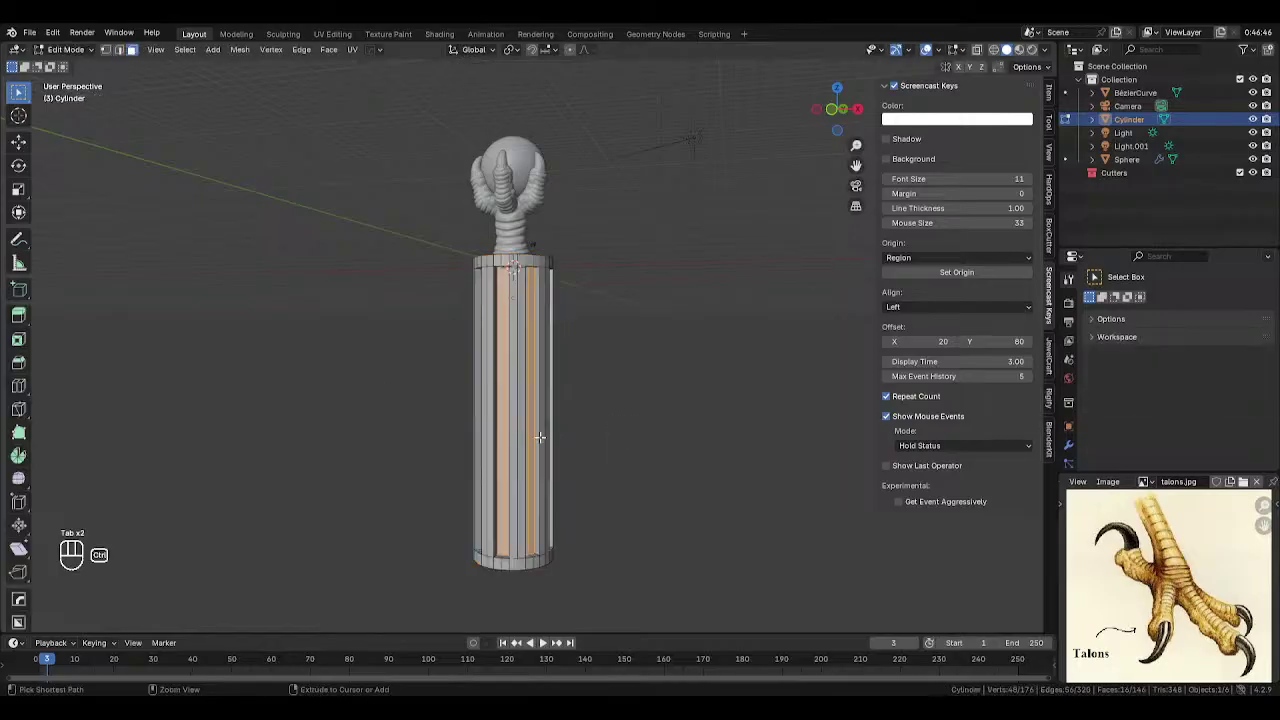
key(ctrl+r)
click(541, 445)
click(559, 551)
key(ctrl+r)
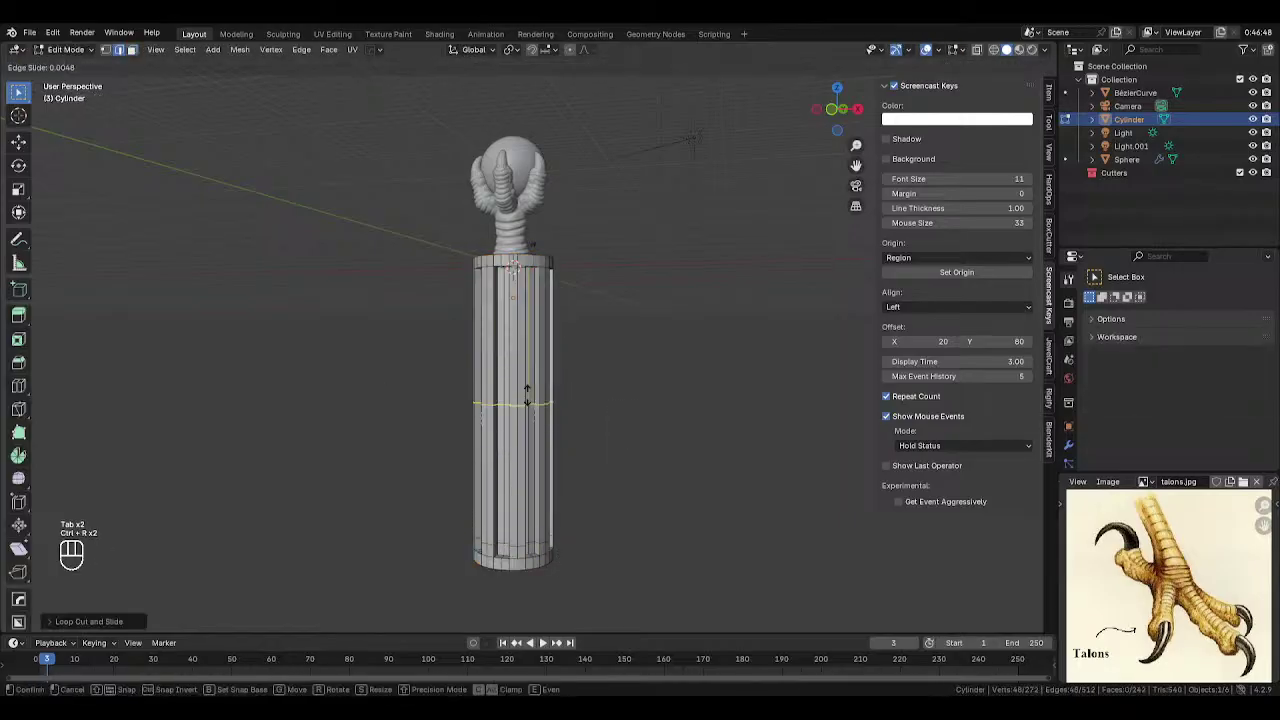
- Add a Subdivision Surface modifier to the column with viewport level 2 and render level 3
click(1068, 445)
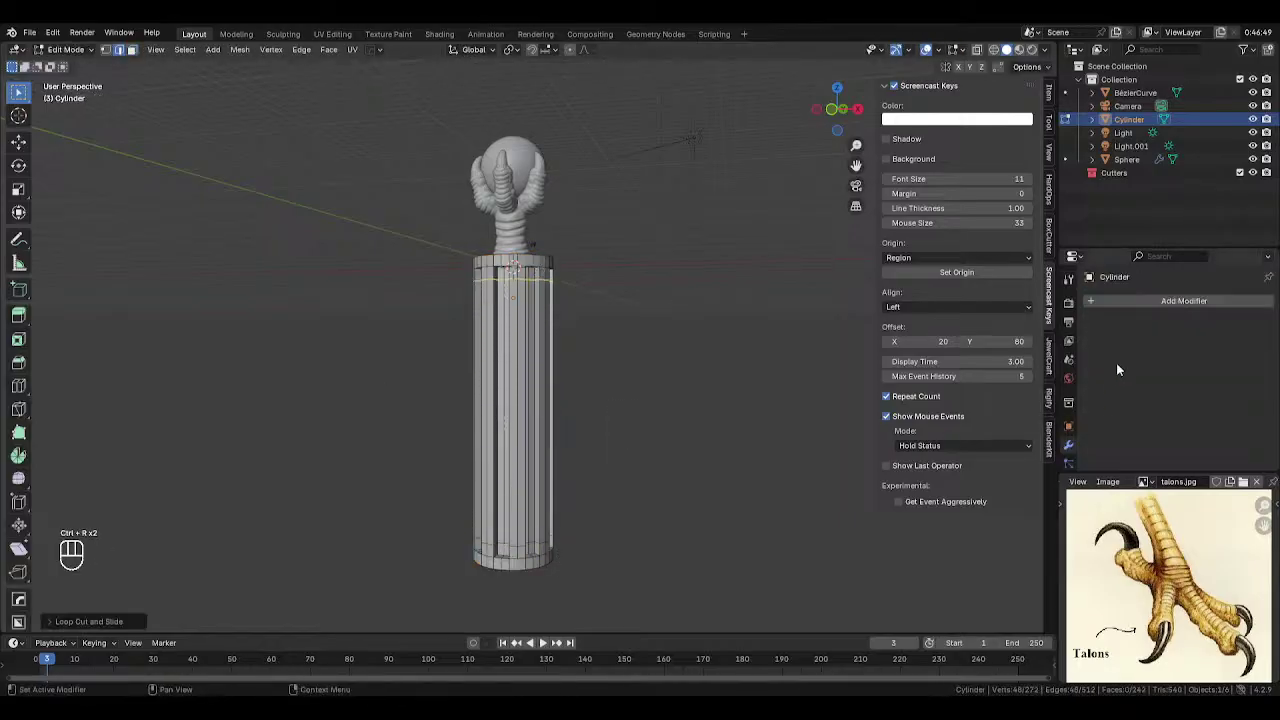
click(1133, 296)
mouse_move(1113, 297)
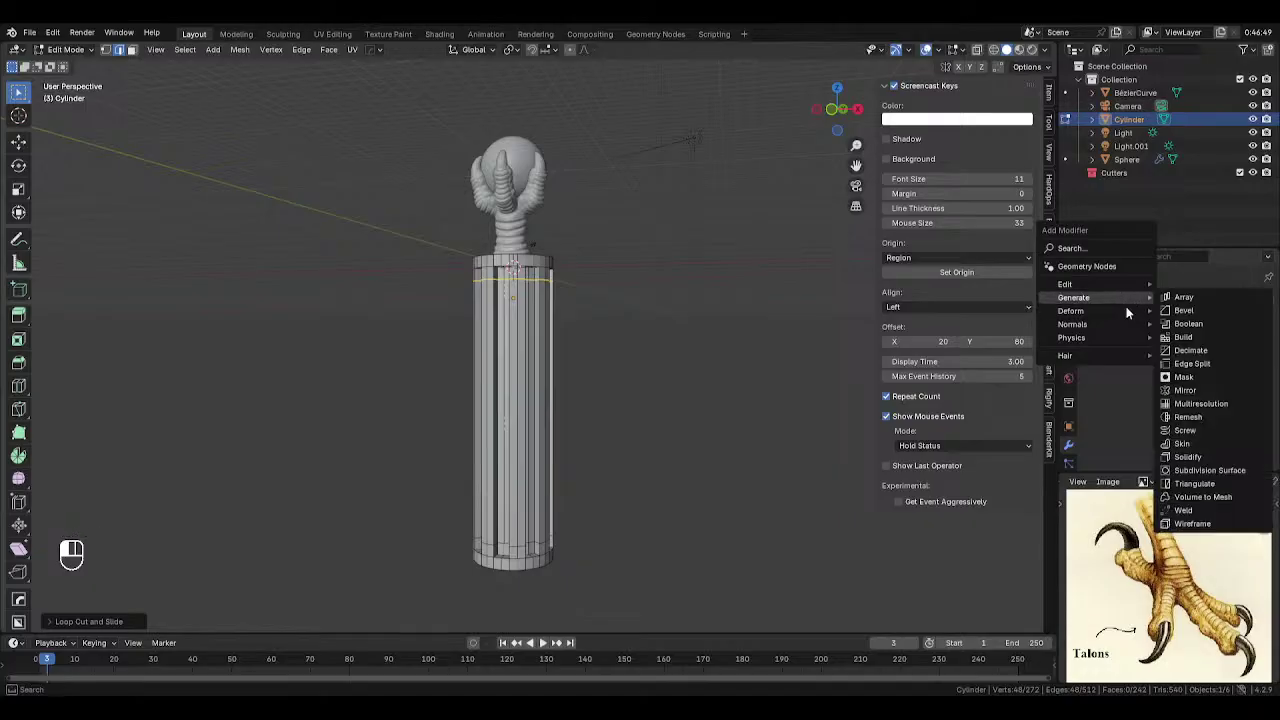
click(1209, 470)
click(1250, 359)
click(1250, 372)
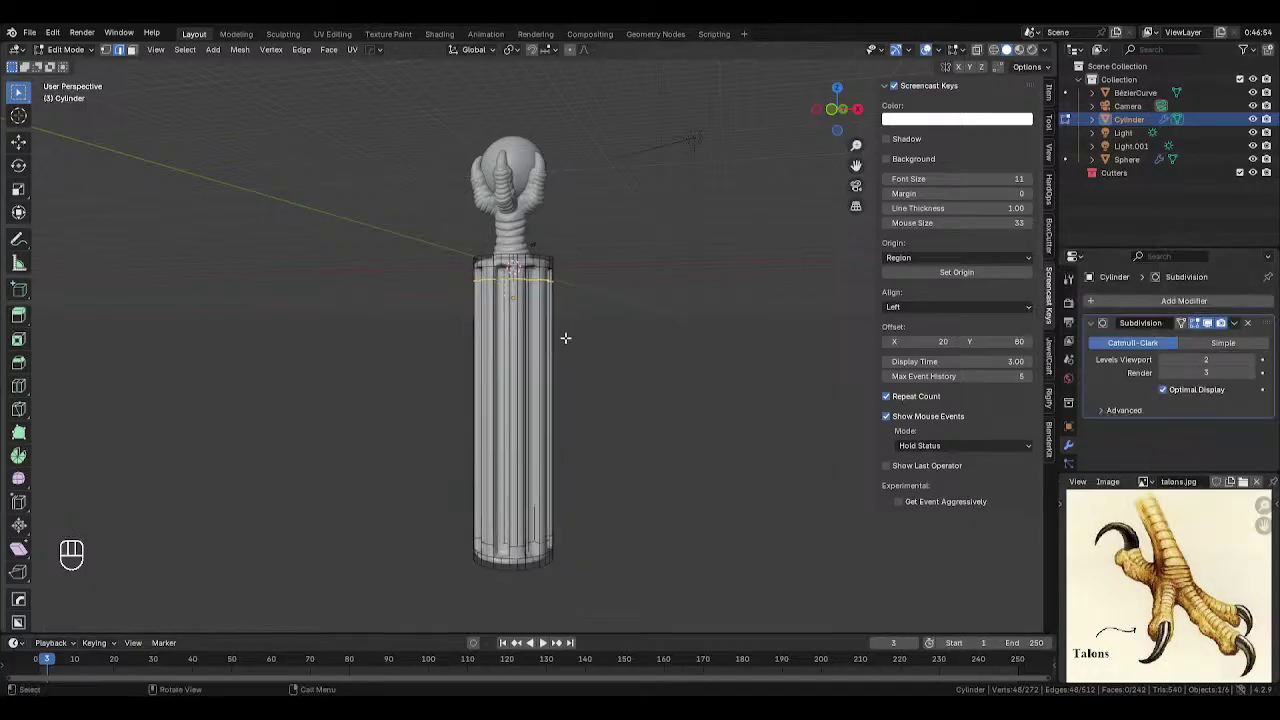
- Extrude the column's top face in place and scale it outward into a wider rim around the talon leg
middle_drag(563, 337, 566, 342)
key(e)
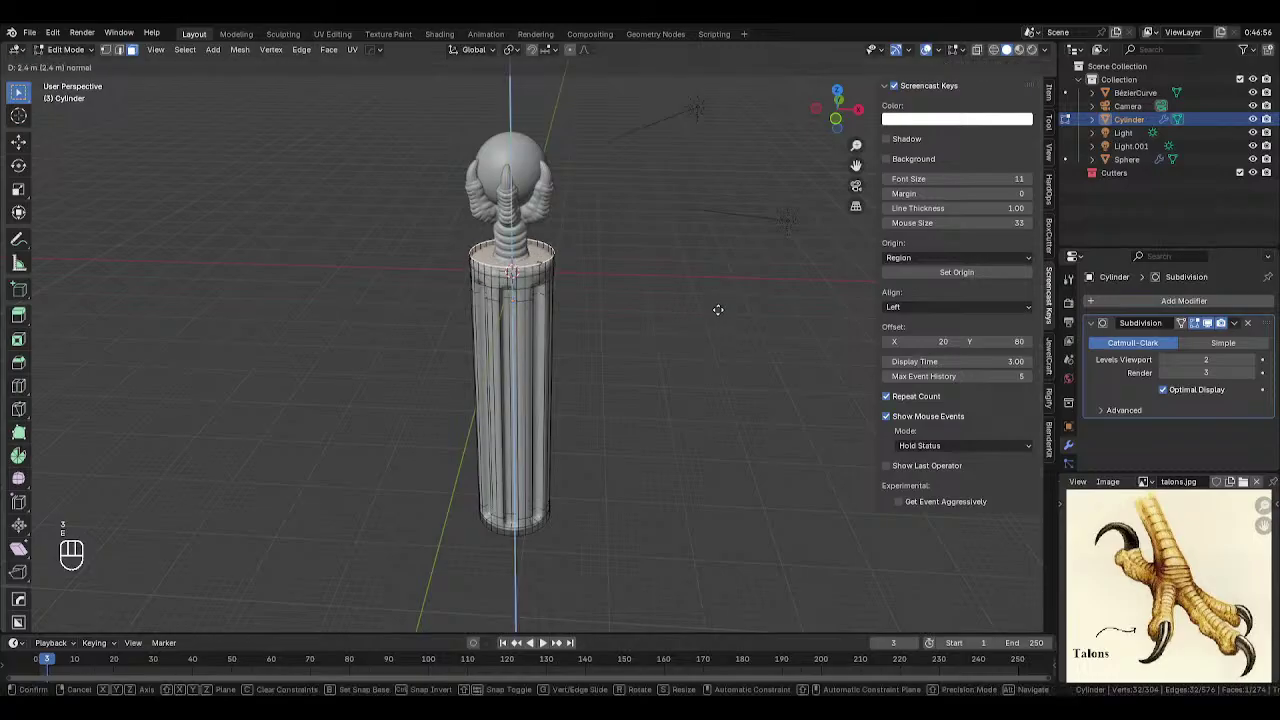
right_click(620, 303)
key(s)
click(757, 311)
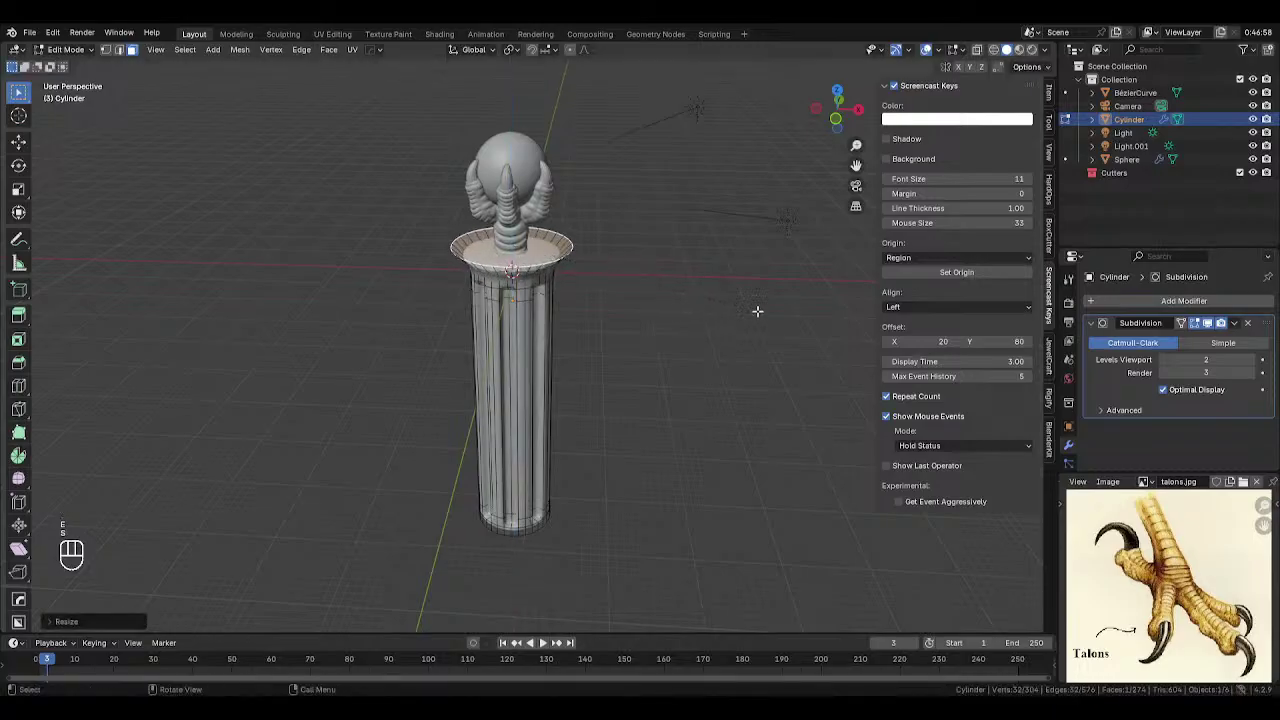
- Inset the column's top face and add a loop cut around the flared rim just beneath it
key(i)
click(757, 309)
key(ctrl+r)
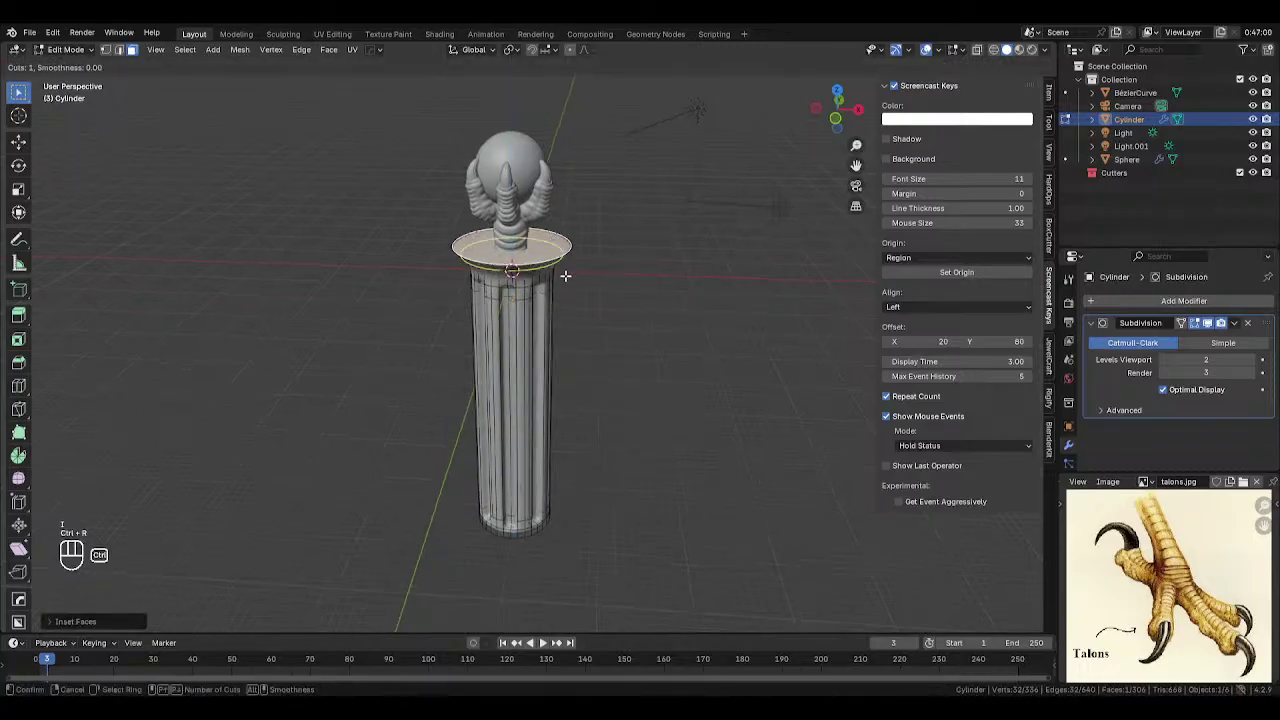
click(567, 272)
- Add a loop cut across the column's middle, select all vertices of the lower half through X-ray and delete them
key(KP_1)
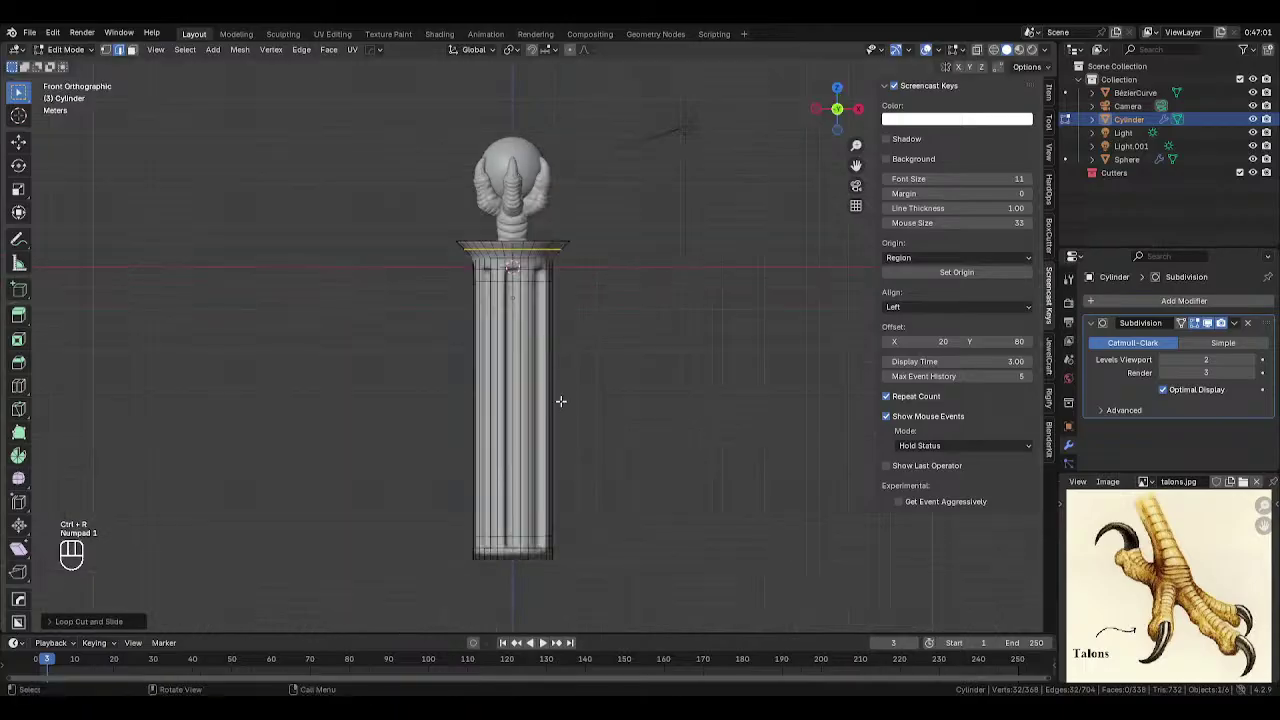
key(1)
key(alt+z)
scroll(423, 434, down, 3)
drag(423, 434, 800, 562)
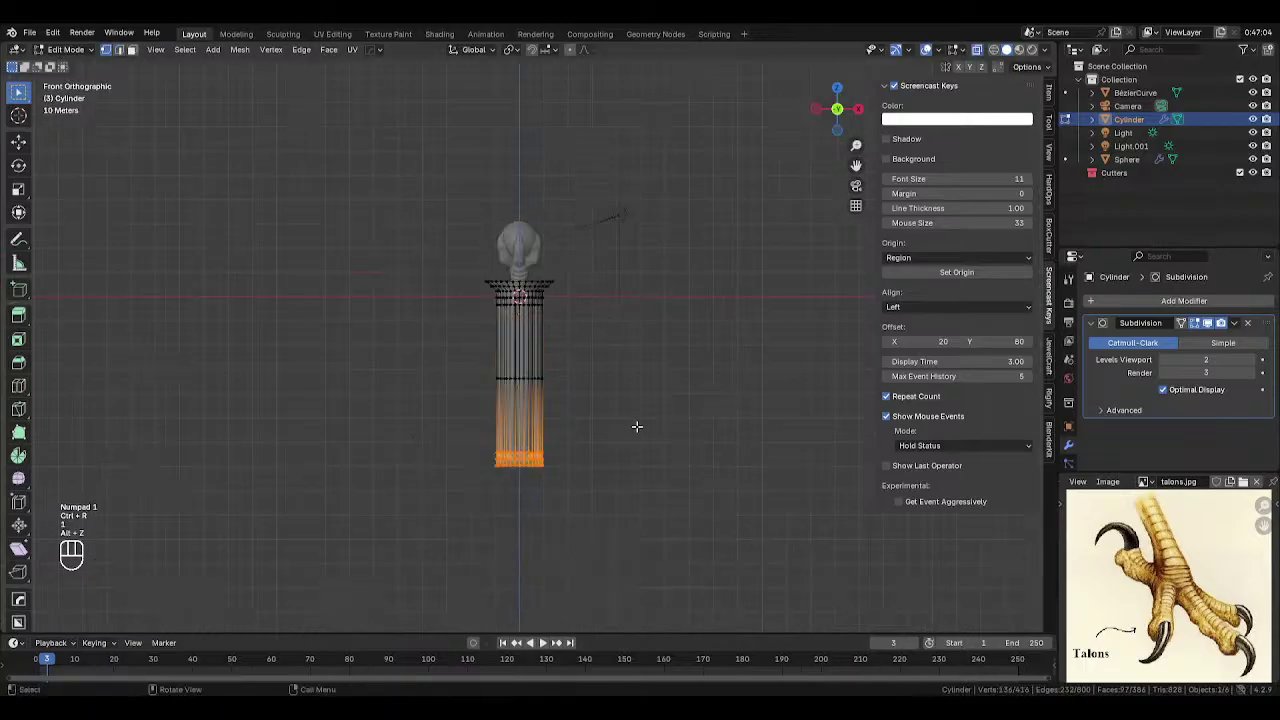
key(Delete)
click(637, 425)
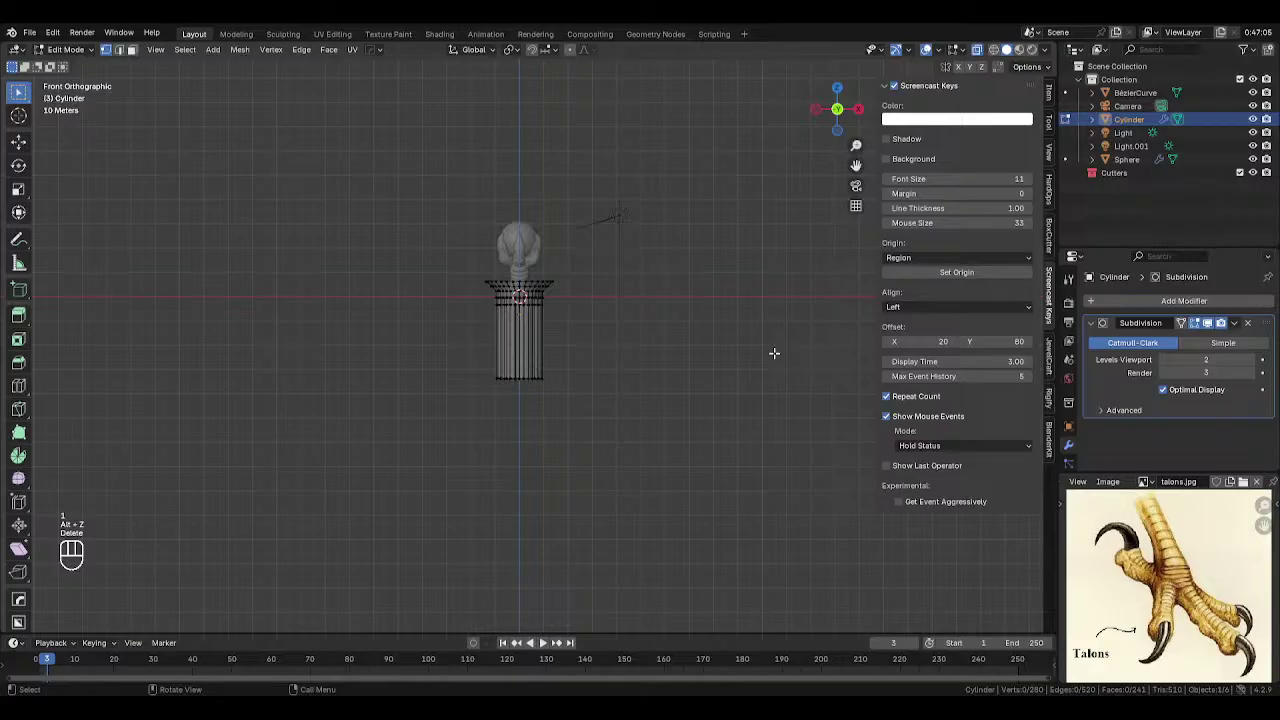
- Add a Mirror modifier to the column and mirror it across the Z axis only
click(1195, 302)
mouse_move(1145, 312)
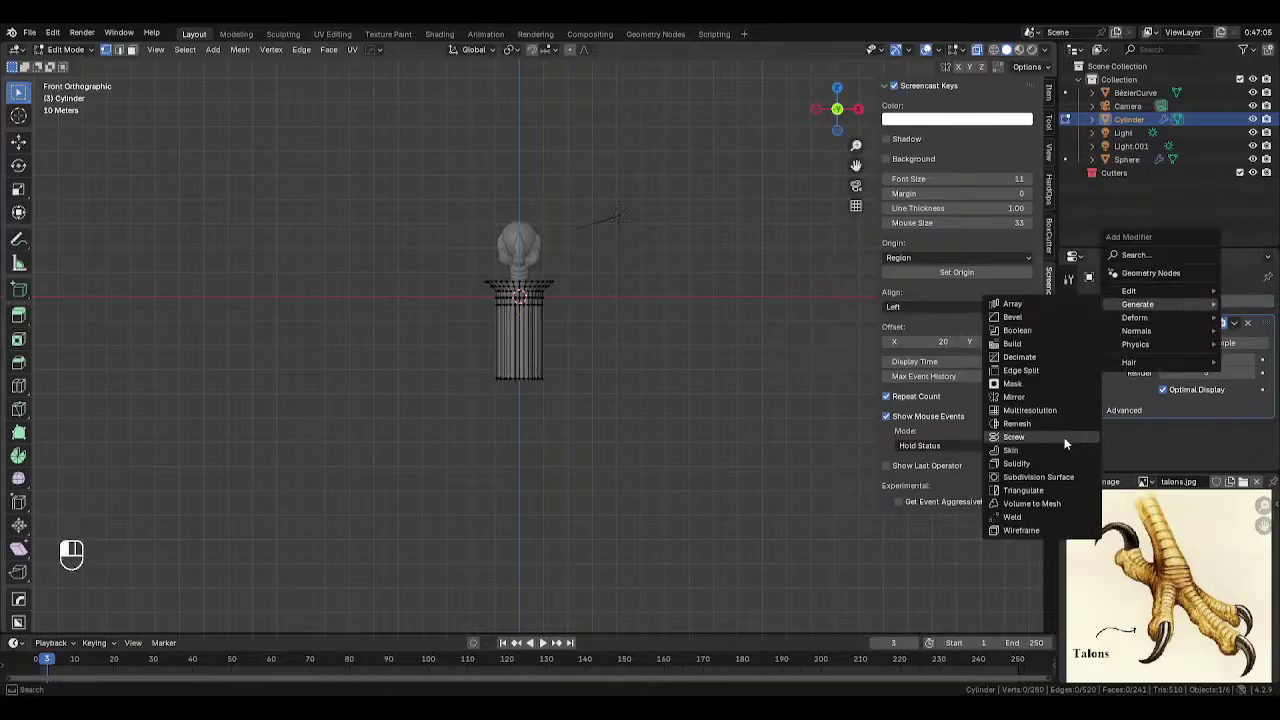
click(1040, 397)
scroll(1205, 425, down, 3)
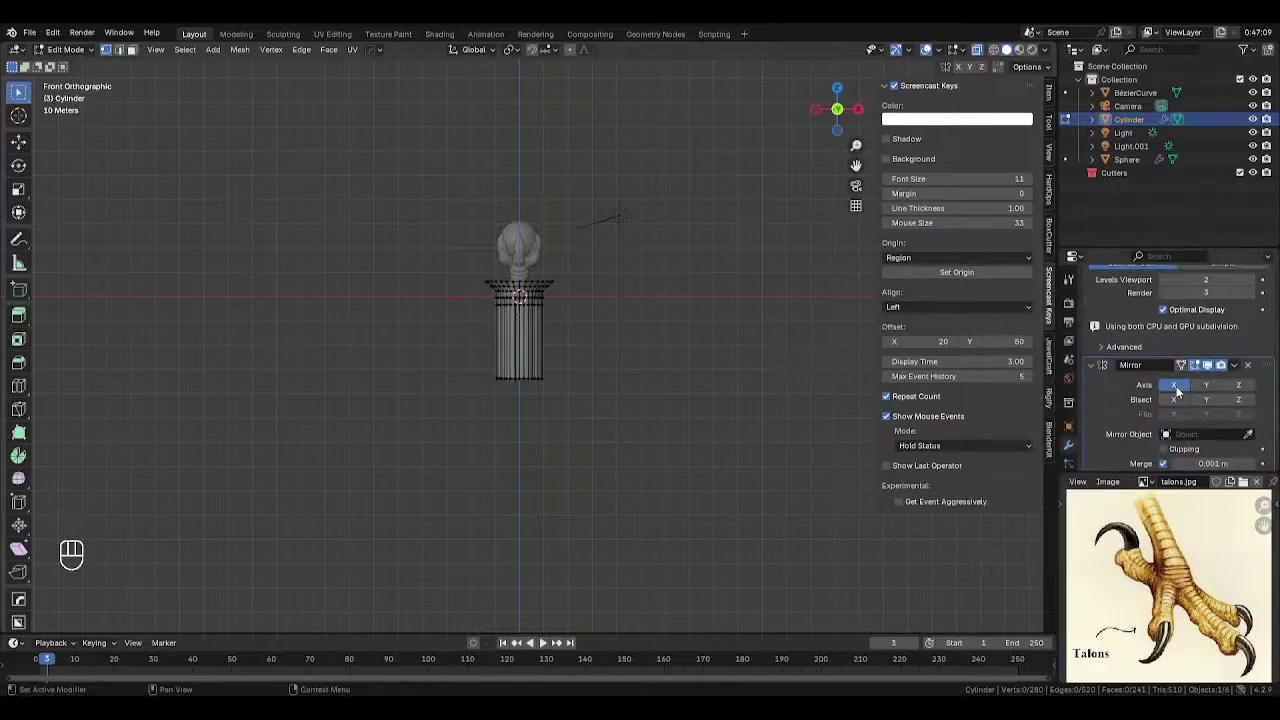
click(1176, 388)
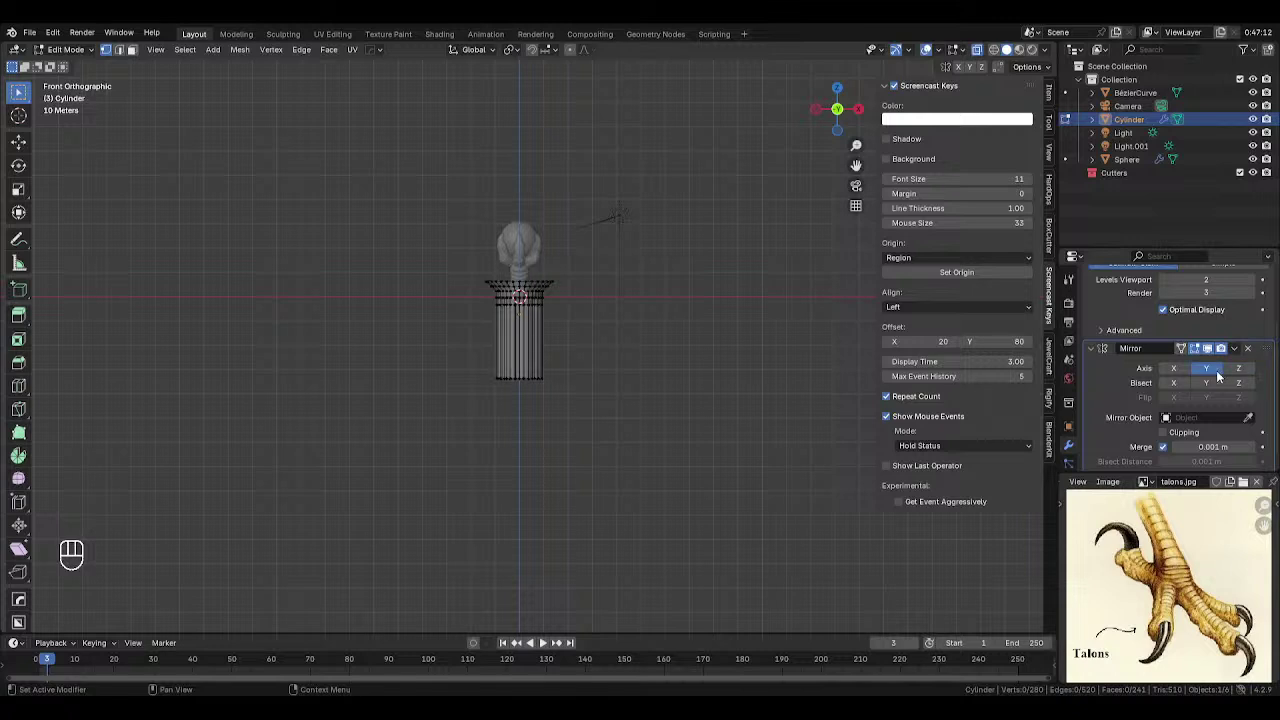
click(1238, 369)
- Move the column's entire mesh up along Z until its cut edge lies above the mirror plane
key(Tab)
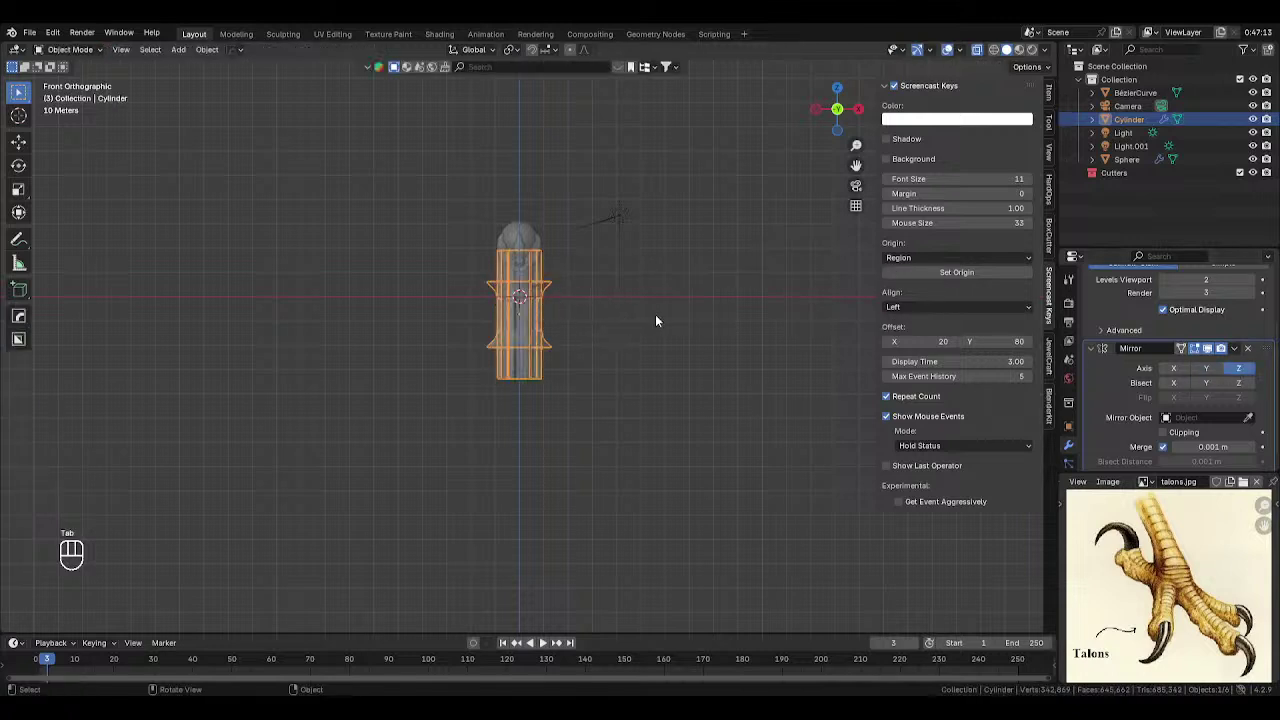
key(Tab)
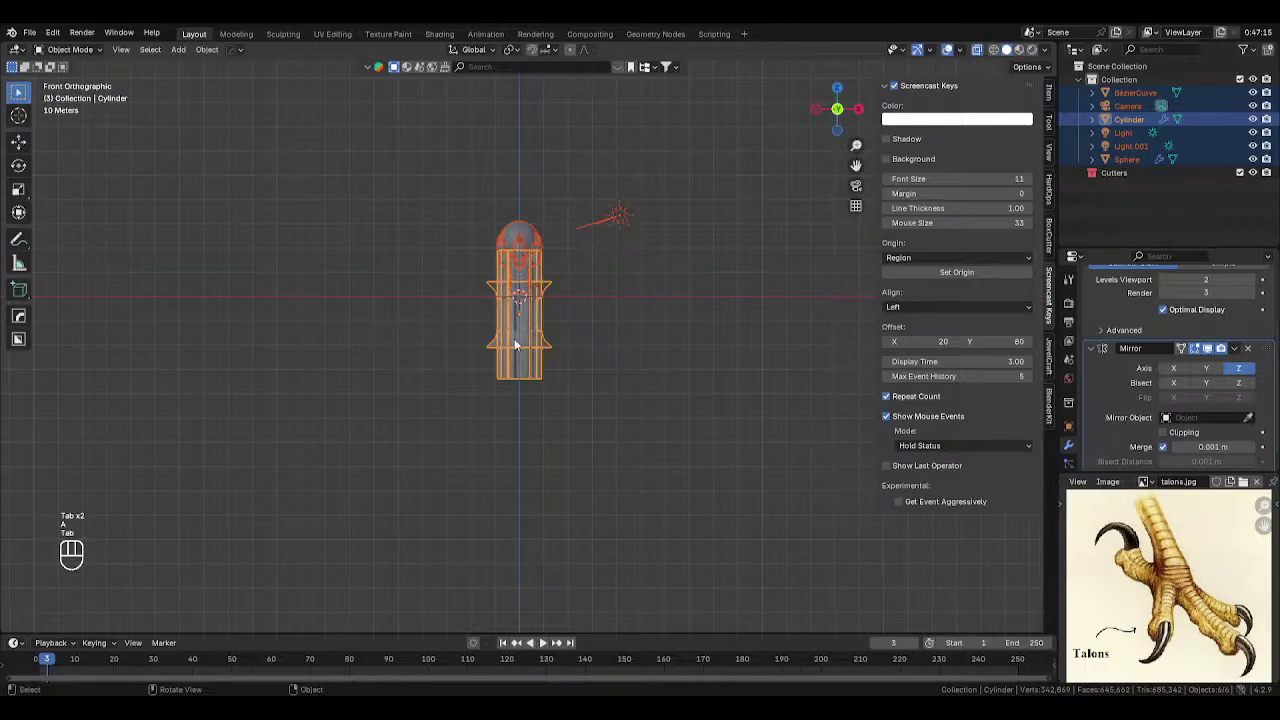
key(Tab)
key(a)
key(g)
key(z)
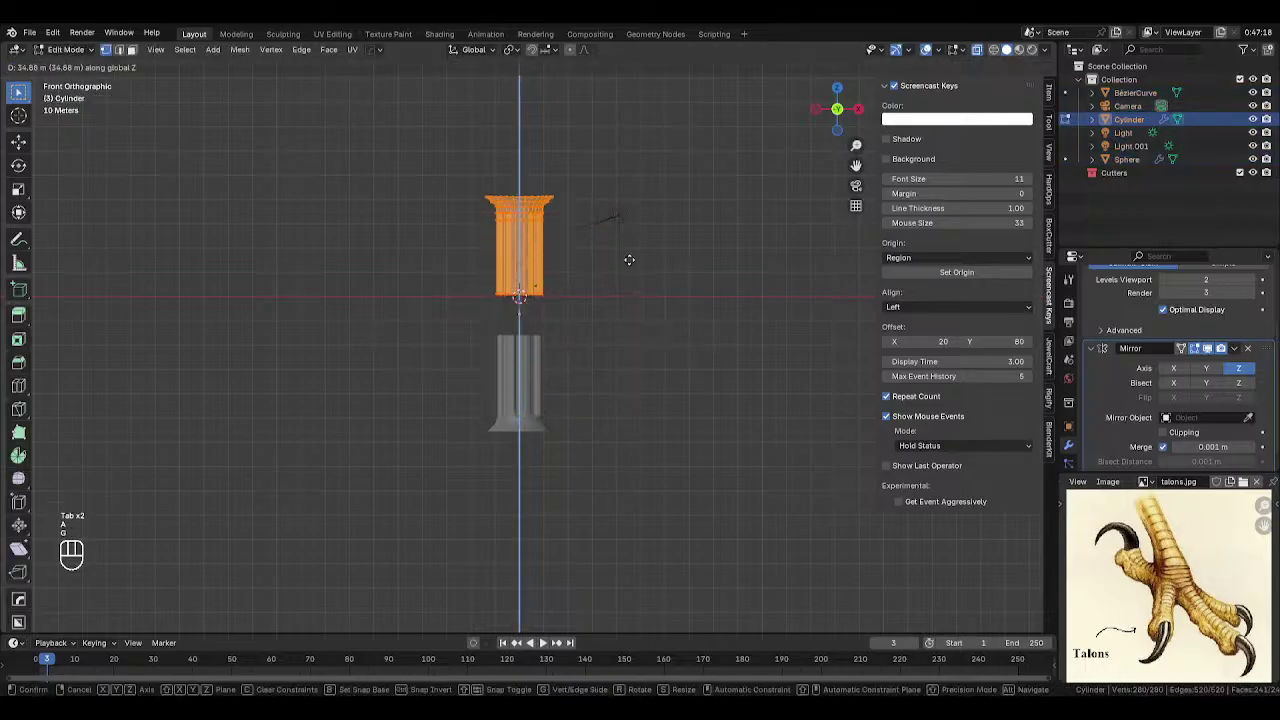
click(630, 273)
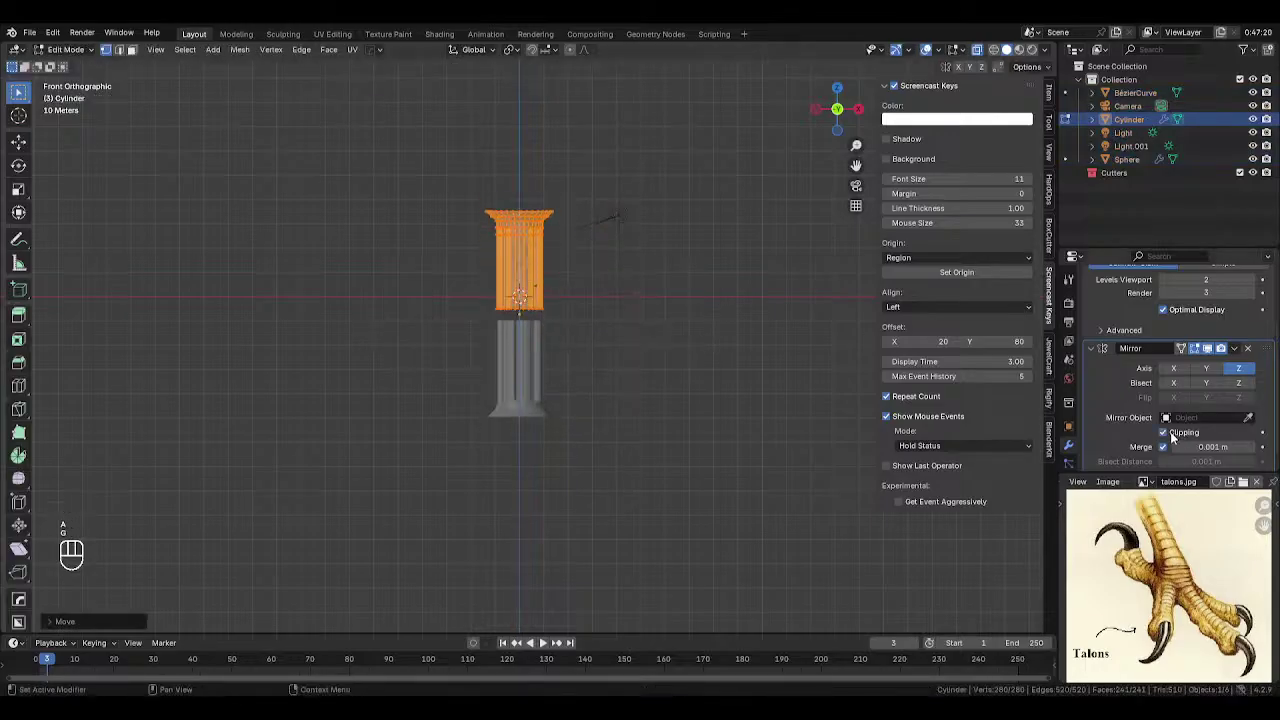
- Enable clipping on the Mirror modifier and move the mesh along Z so both halves join at the middle
key(g)
key(z)
click(508, 338)
key(Tab)
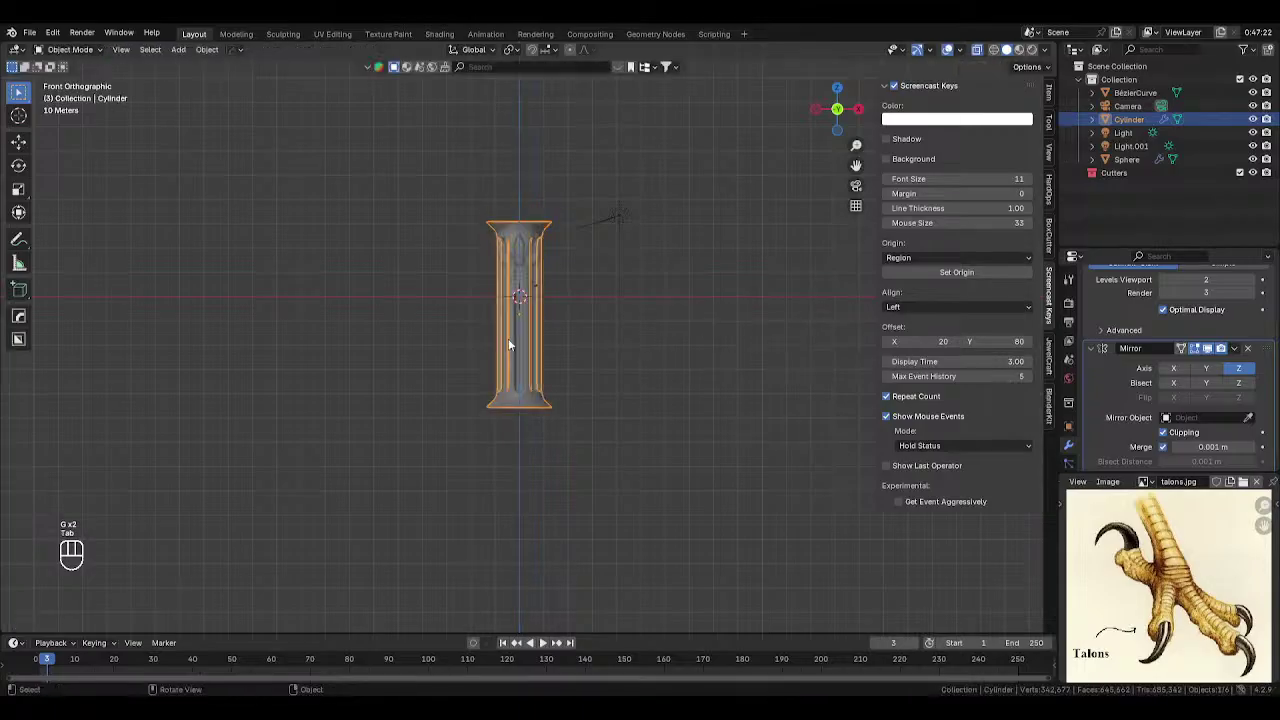
- Turn X-ray off, lower the column below the talon leg, scale it down and raise it along Z to the leg's base
key(alt+z)
key(g)
key(z)
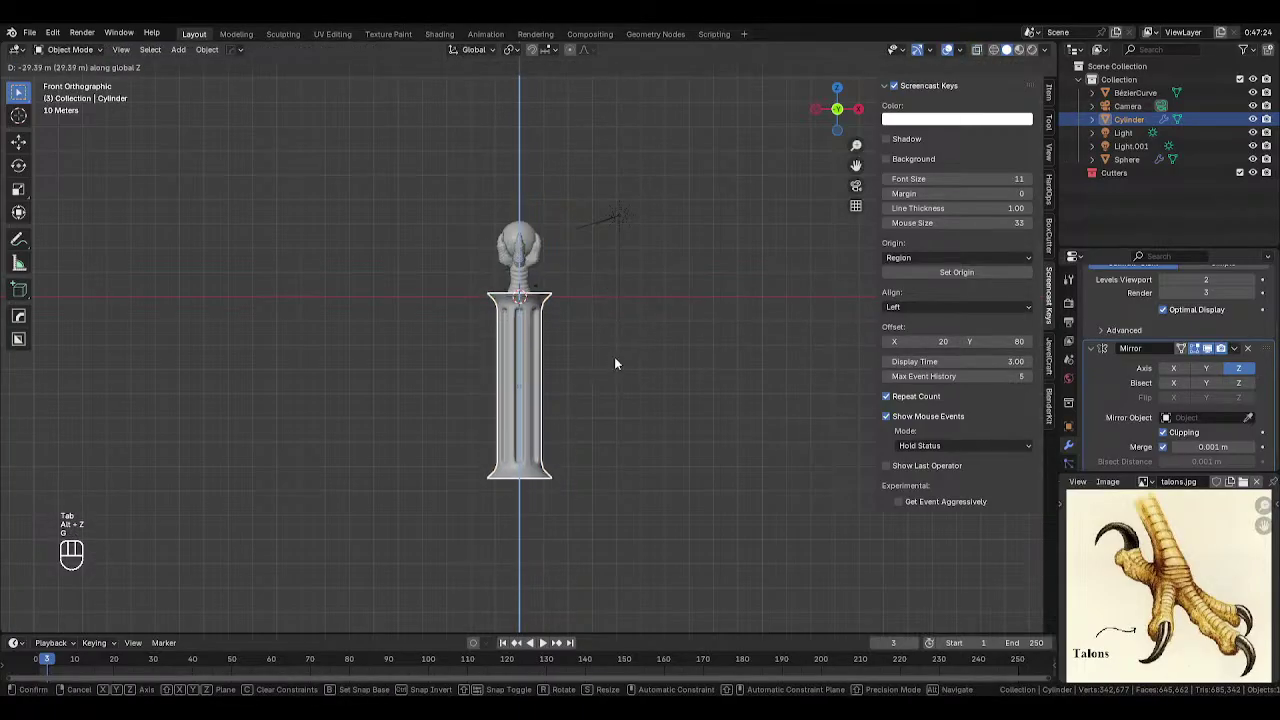
click(614, 357)
key(s)
click(640, 370)
key(g)
key(z)
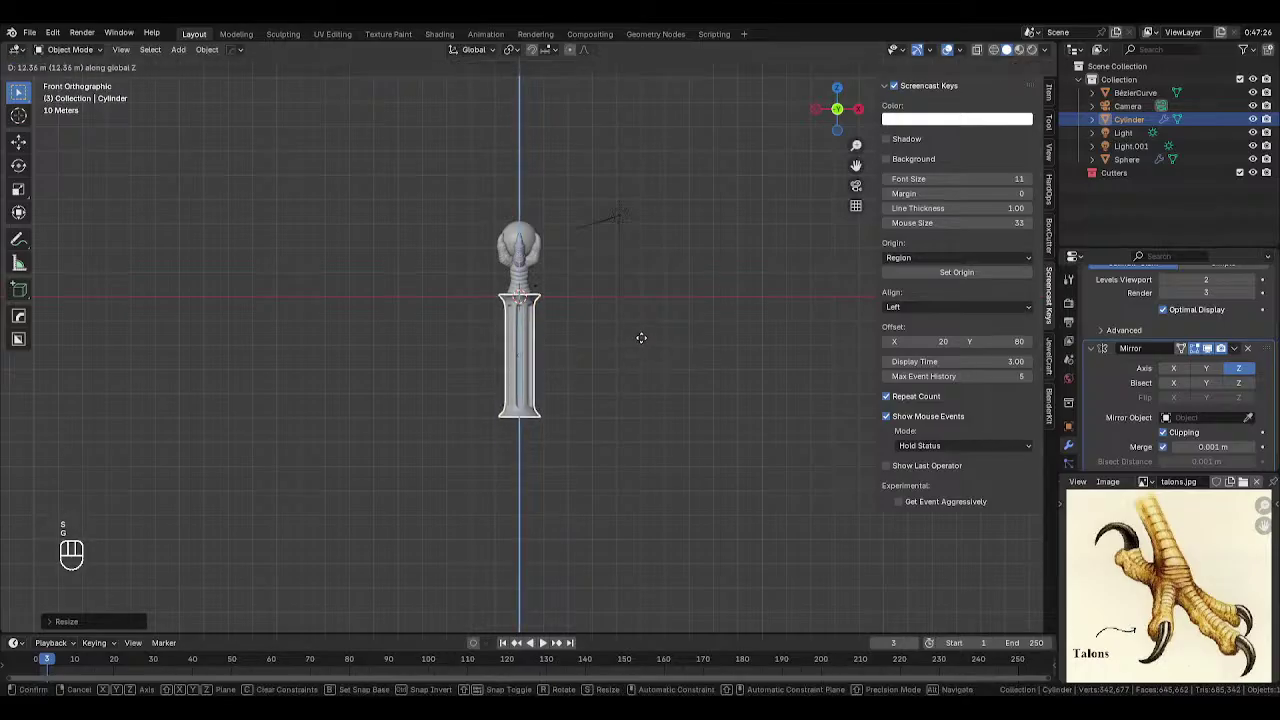
click(641, 337)
- Select the column in a closer front view and adjust its height along Z to seat it against the talon leg
mouse_move(620, 383)
middle_down()
mouse_move(488, 402)
mouse_move(676, 400)
mouse_move(614, 397)
middle_up()
key(KP_1)
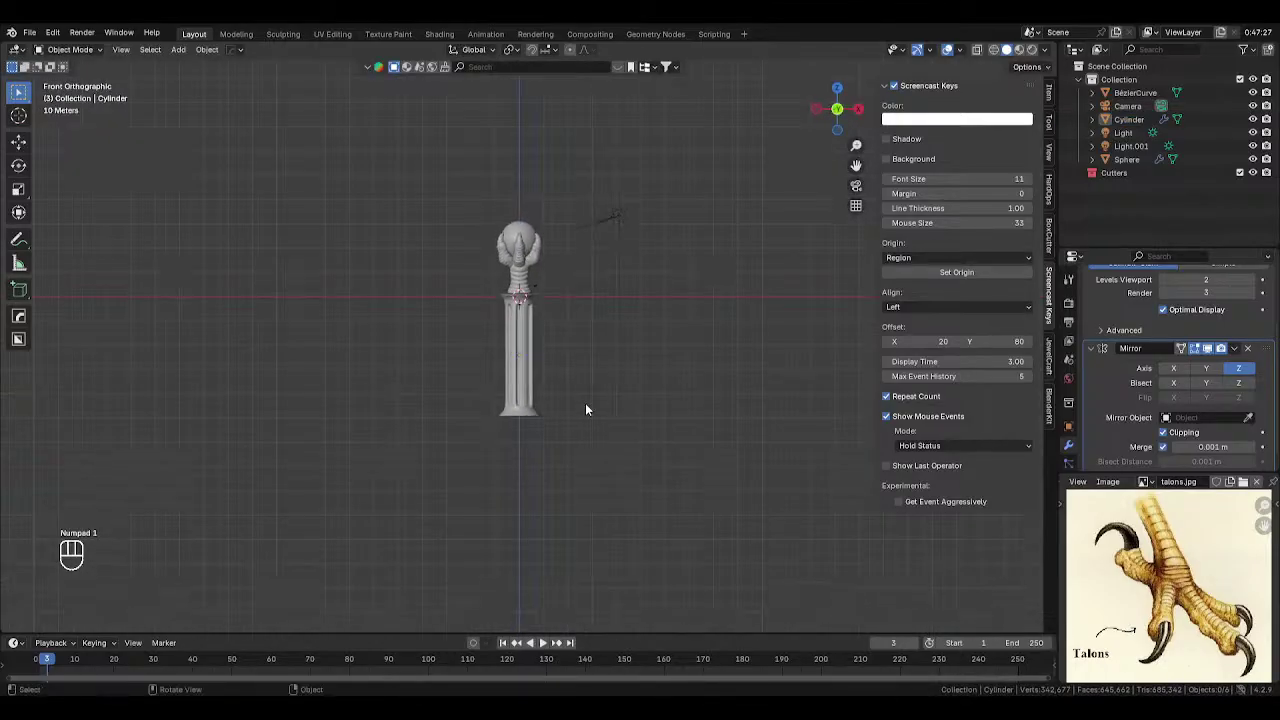
scroll(608, 355, up, 4)
key(KP_5)
shift+middle_drag(656, 344, 646, 343)
click(530, 352)
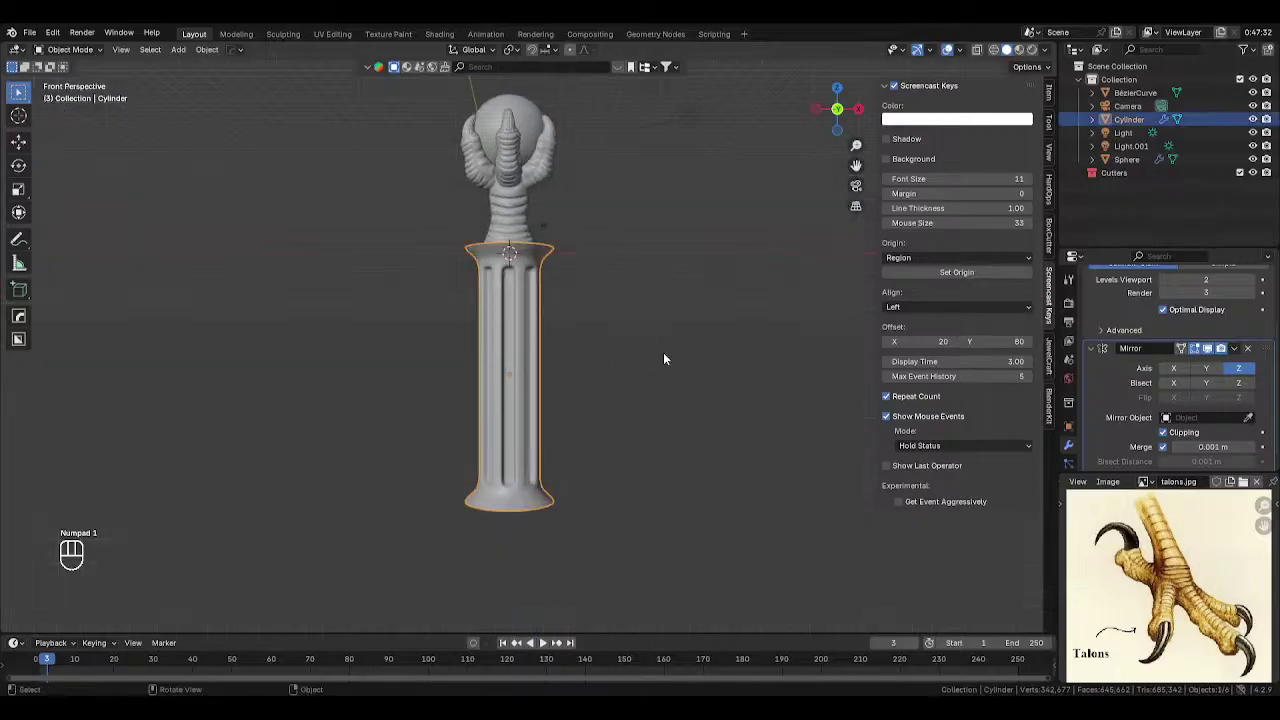
key(g)
key(z)
click(755, 362)
- Switch to Rendered shading and examine how the column meets the talon leg and orb
middle_drag(752, 364, 634, 384)
key(z)
mouse_move(657, 306)
middle_down()
mouse_move(590, 288)
mouse_move(829, 297)
mouse_move(656, 300)
middle_up()
shift+middle_drag(660, 303, 578, 341)
scroll(649, 446, up, 1)
scroll(649, 446, up, 2)
scroll(575, 337, down, 2)
scroll(579, 342, down, 3)
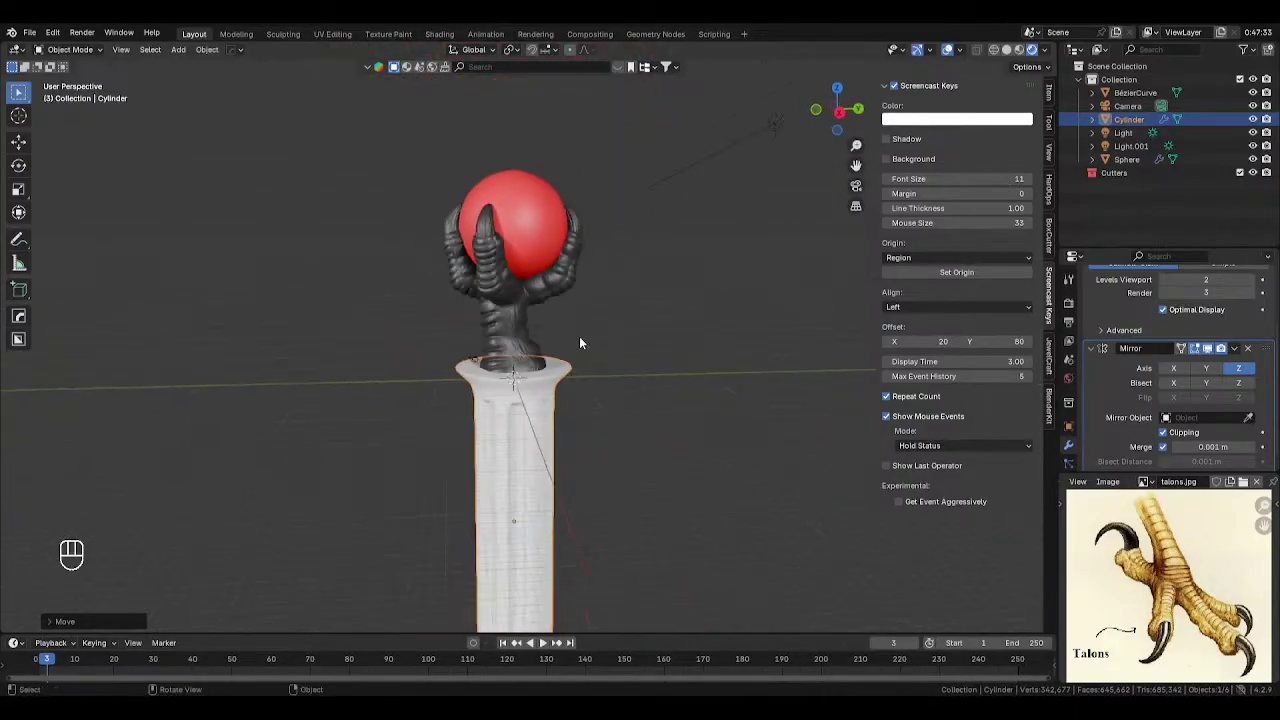
- Deselect the column and add a new cylinder mesh at the 3D cursor in front view
click(535, 444)
key(KP_1)
click(708, 445)
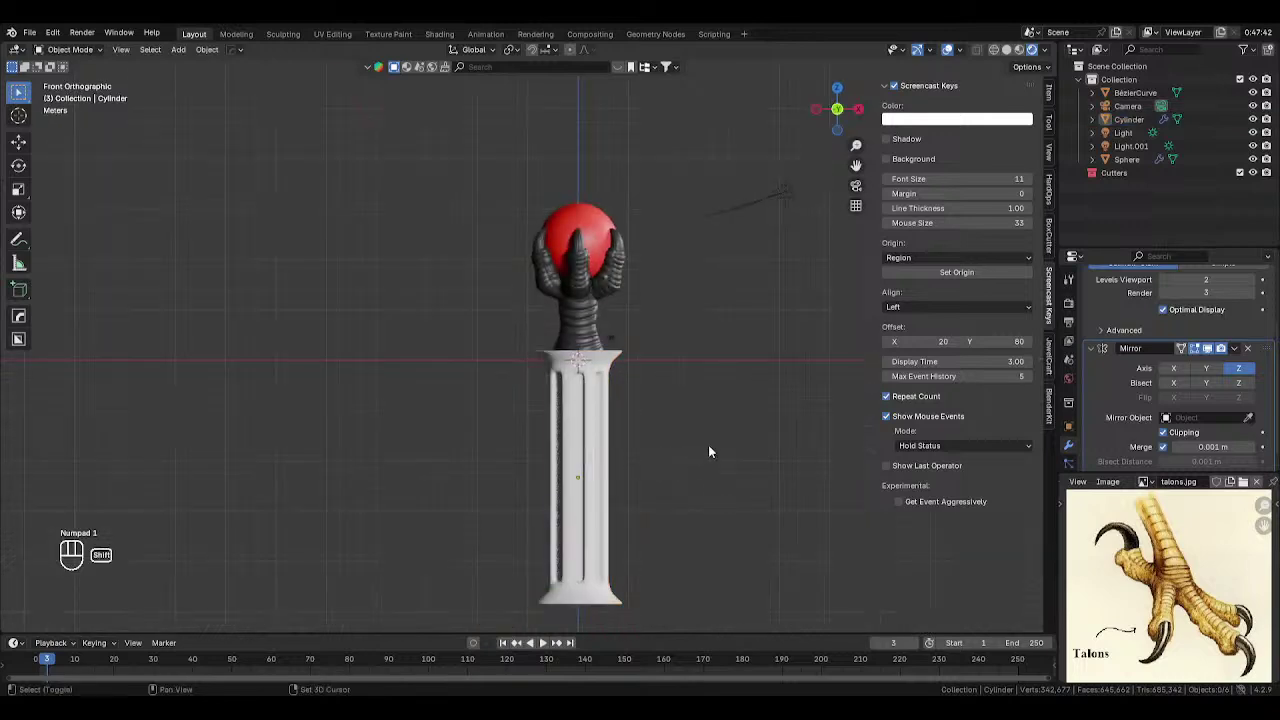
key(shift+a)
mouse_move(708, 445)
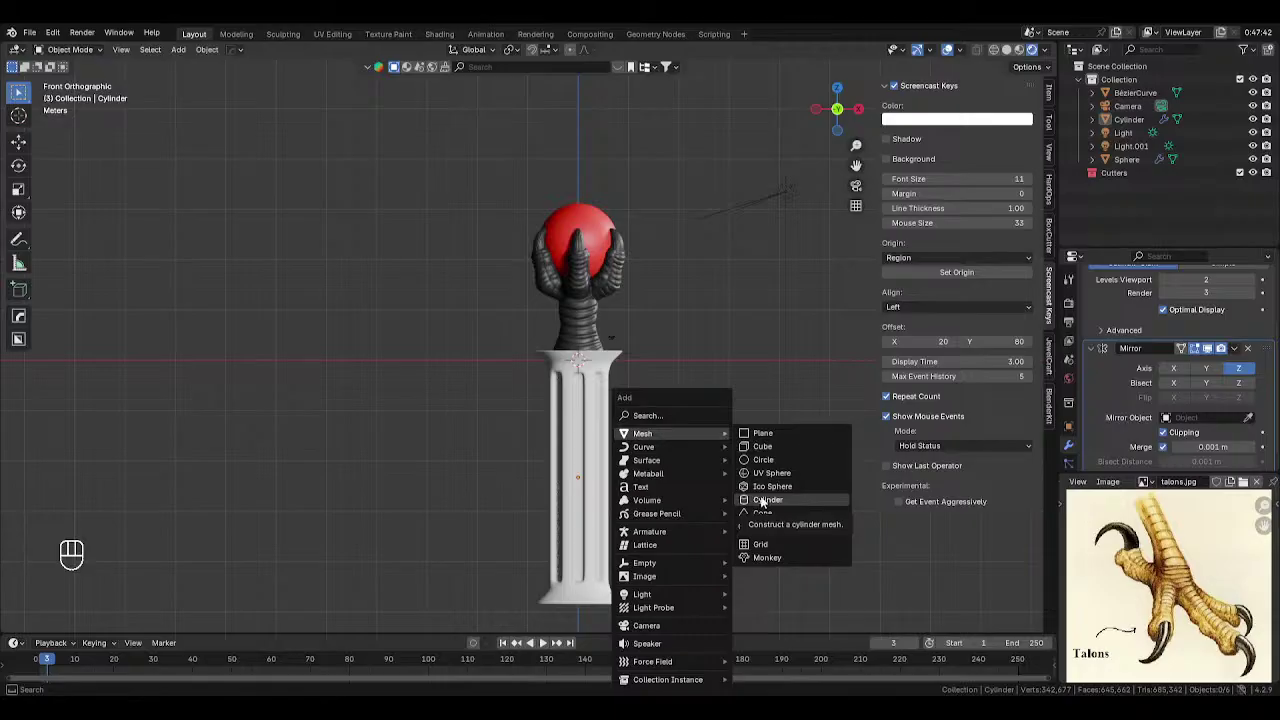
click(763, 500)
shift+middle_drag(701, 457, 673, 402)
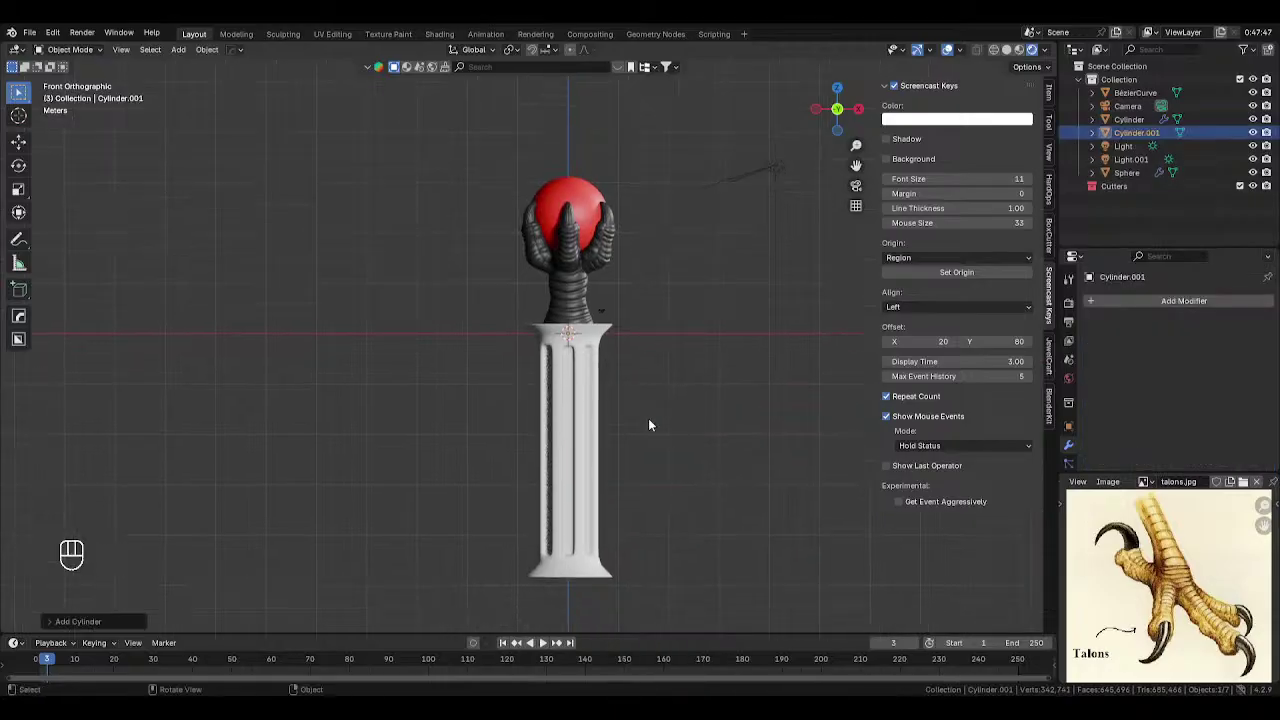
click(598, 453)
key(Delete)
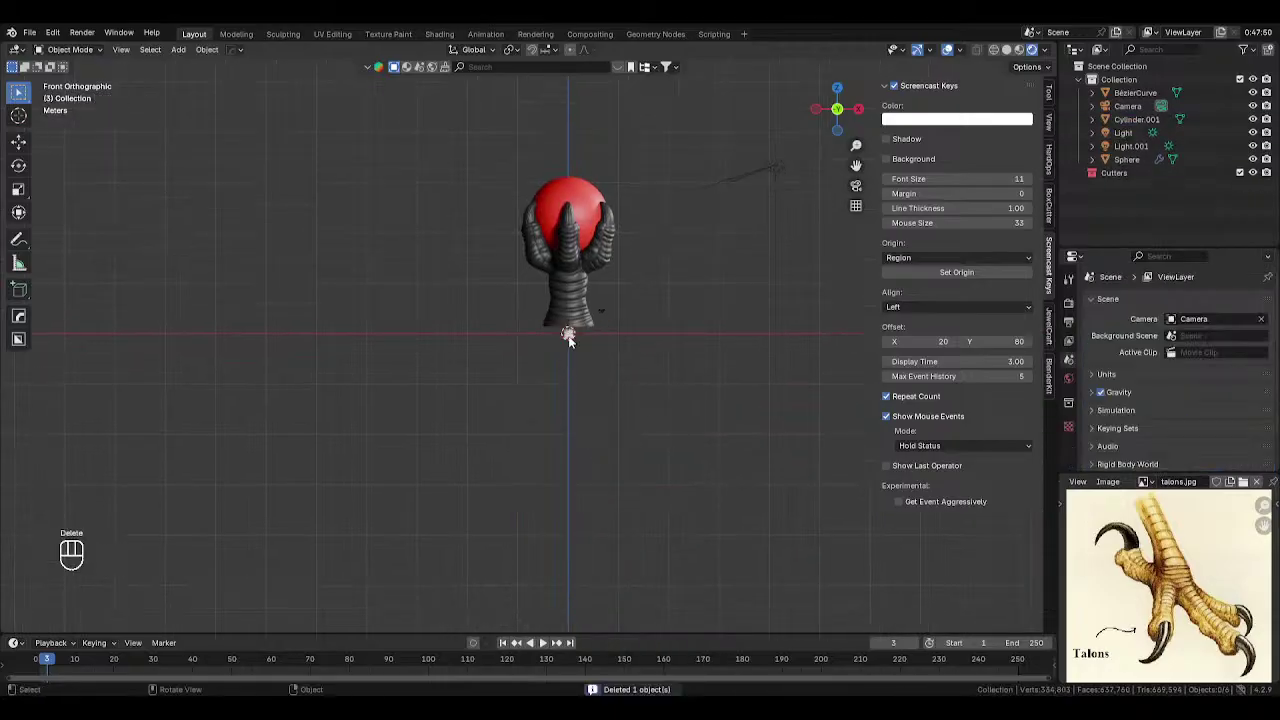
key(ctrl+z)
- Switch to Solid shading, pick out the small new cylinder through X-ray and move it clear of the column
key(alt+z)
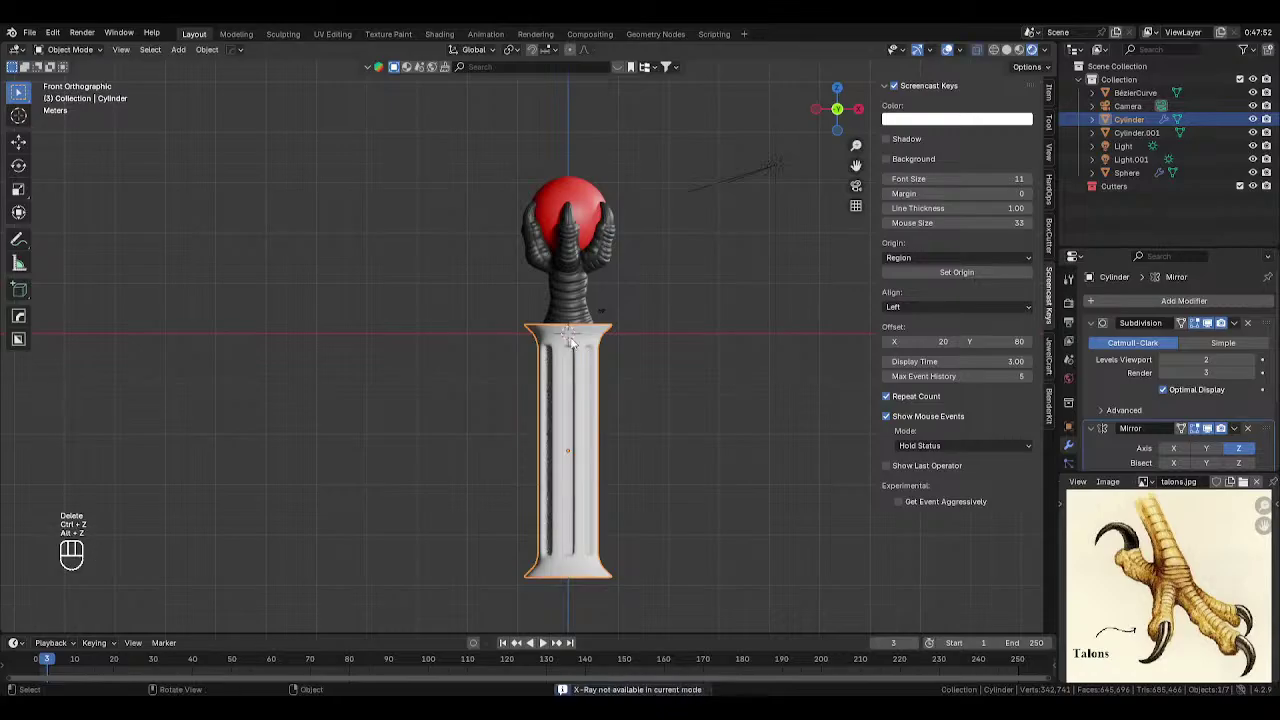
key(z)
key(alt+z)
click(569, 340)
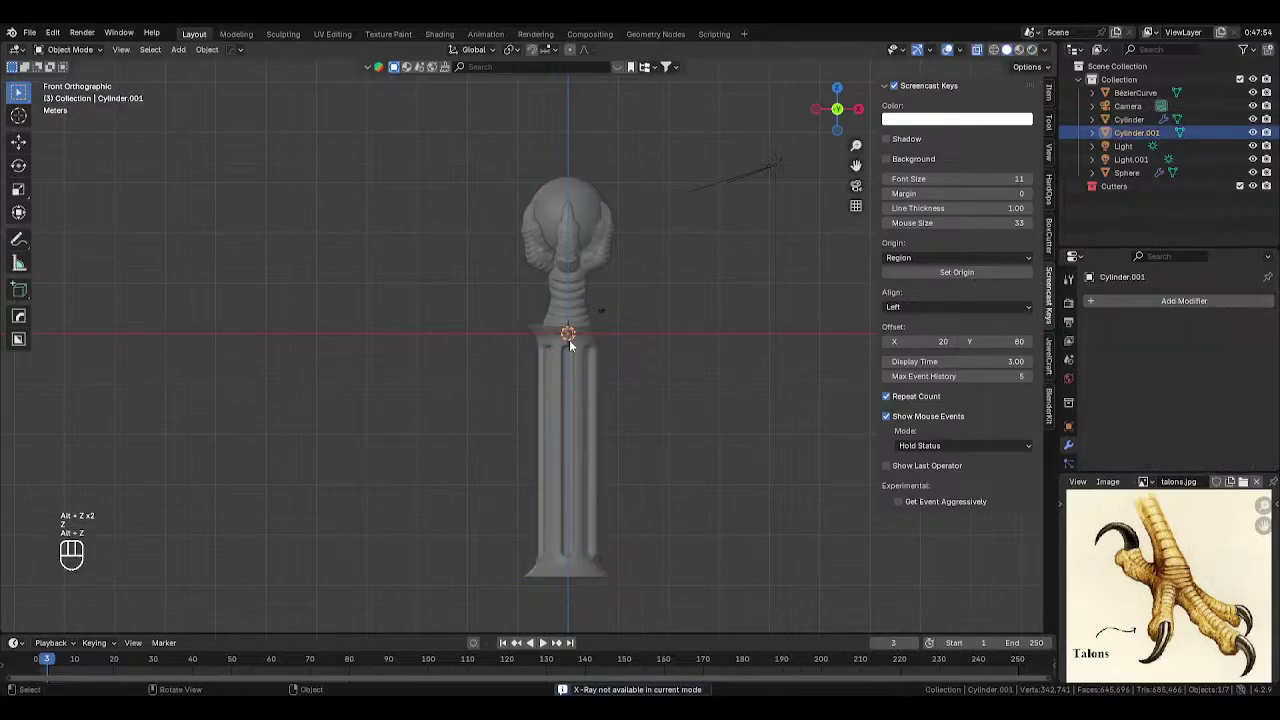
key(alt+z)
key(g)
click(508, 410)
- Try to move the column's vertices at the mirror seam along Z
click(557, 490)
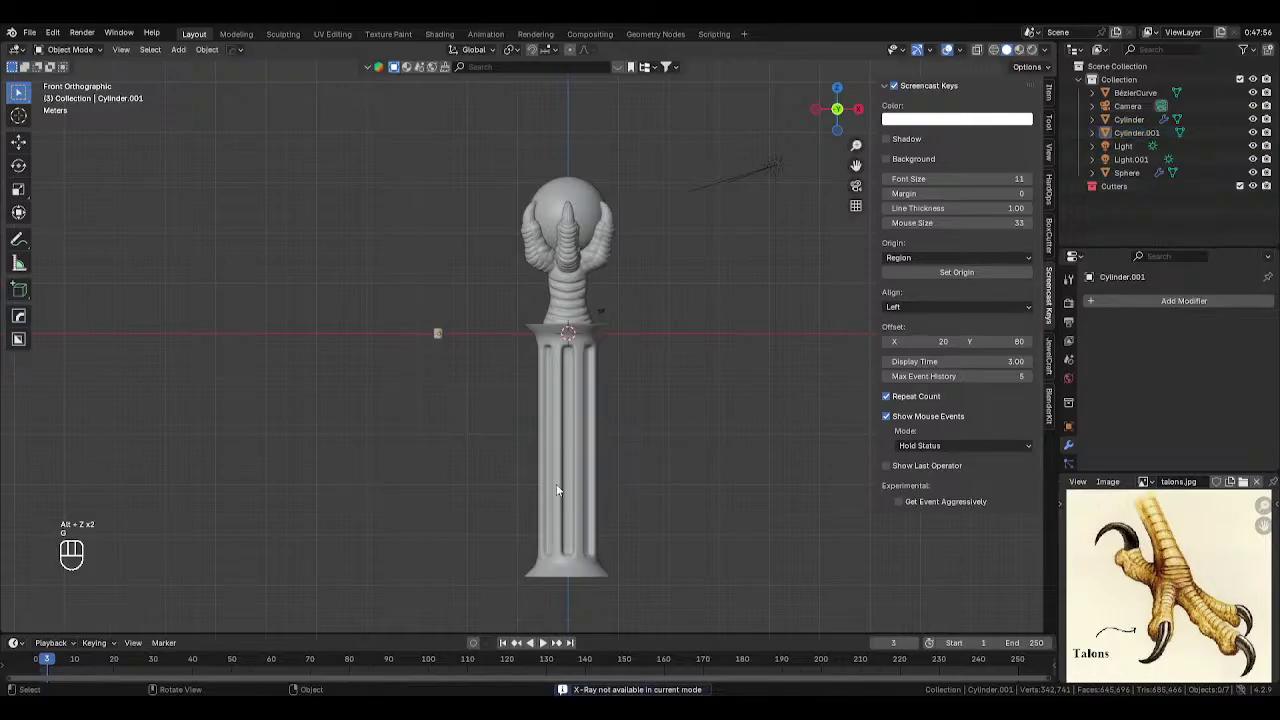
key(Tab)
key(z)
key(Escape)
drag(482, 424, 679, 499)
key(g)
key(z)
click(684, 461)
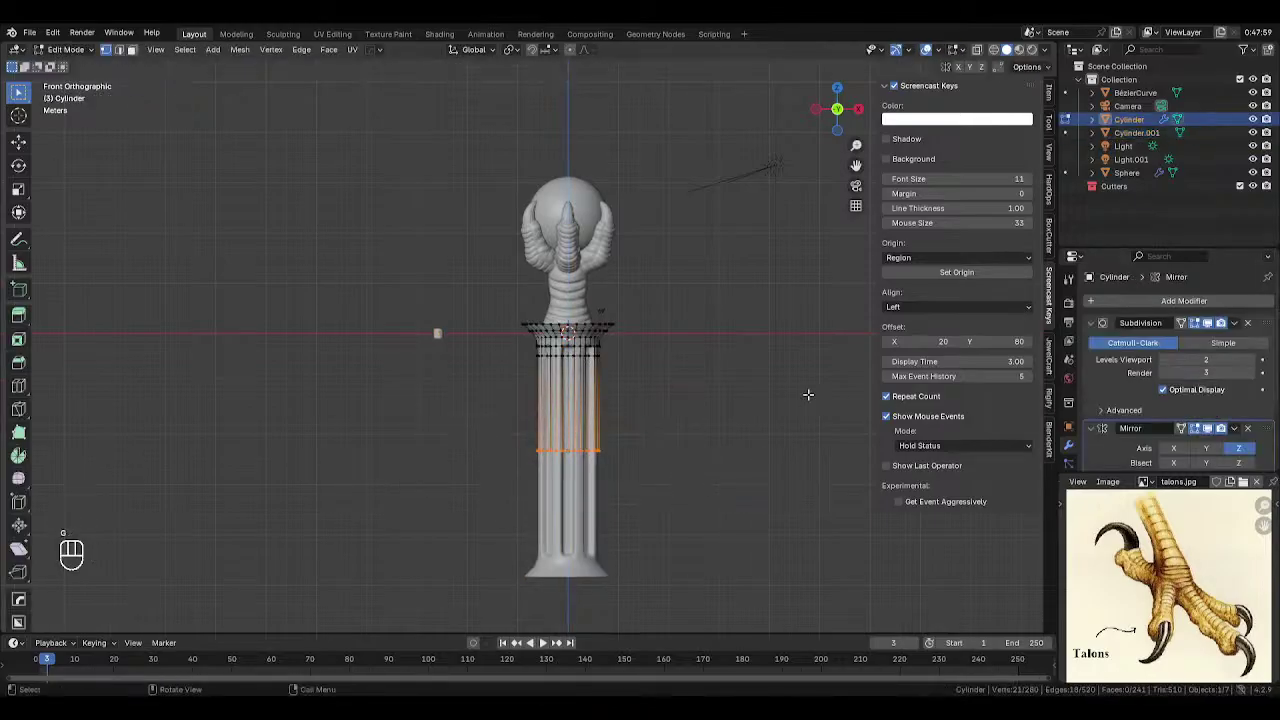
- Shorten the column by moving its whole mesh down against the clipped mirror plane, and raise the object to the talon leg
scroll(602, 430, down, 1)
key(Tab)
key(Tab)
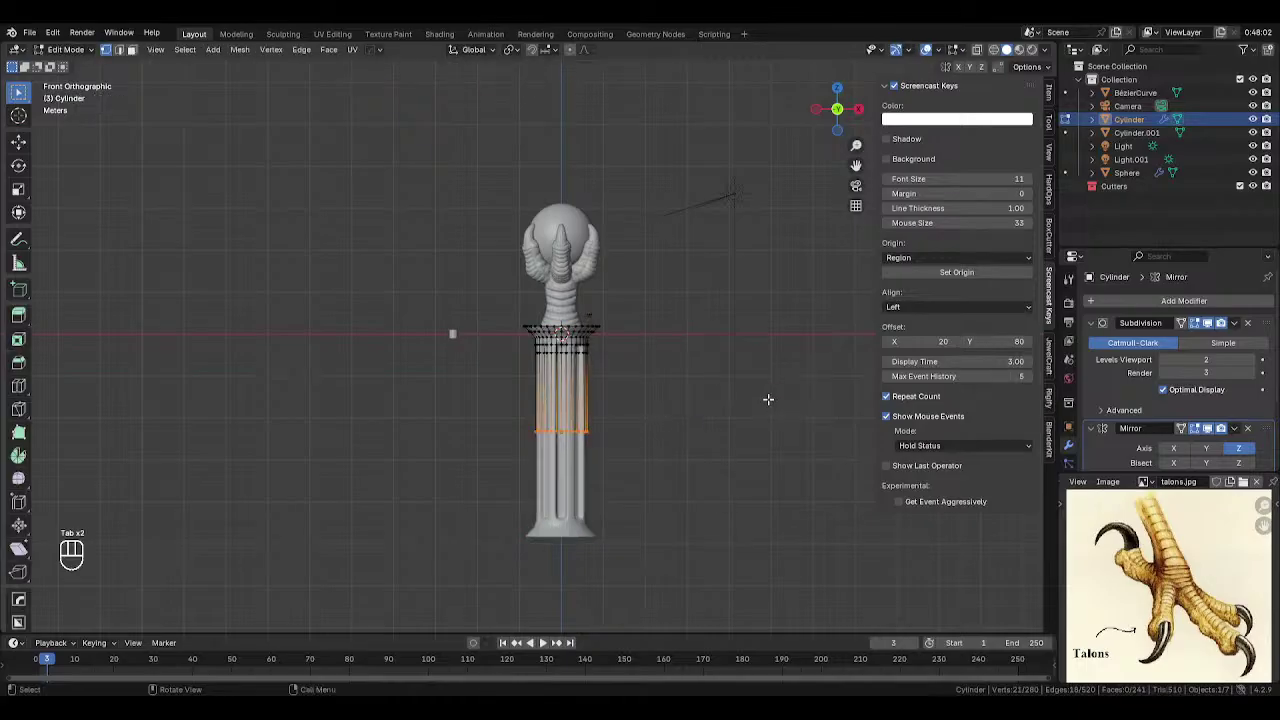
key(a)
key(g)
click(767, 424)
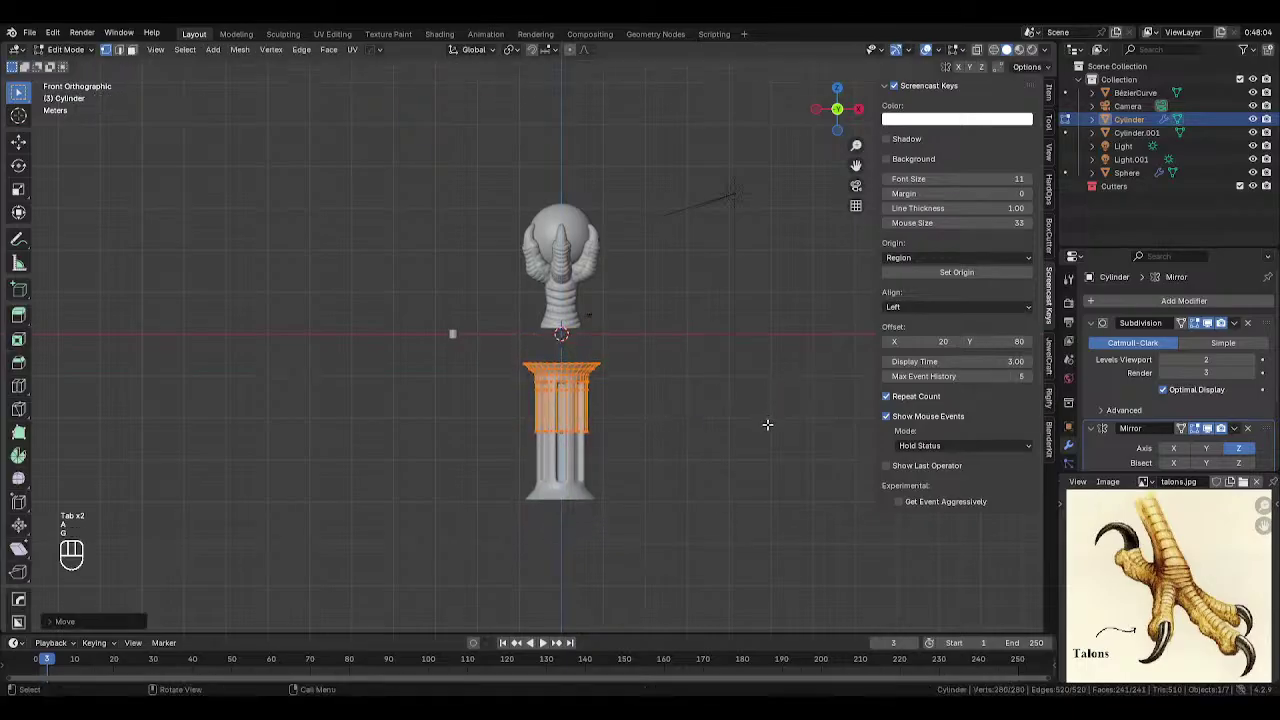
key(Tab)
key(g)
click(718, 397)
click(683, 407)
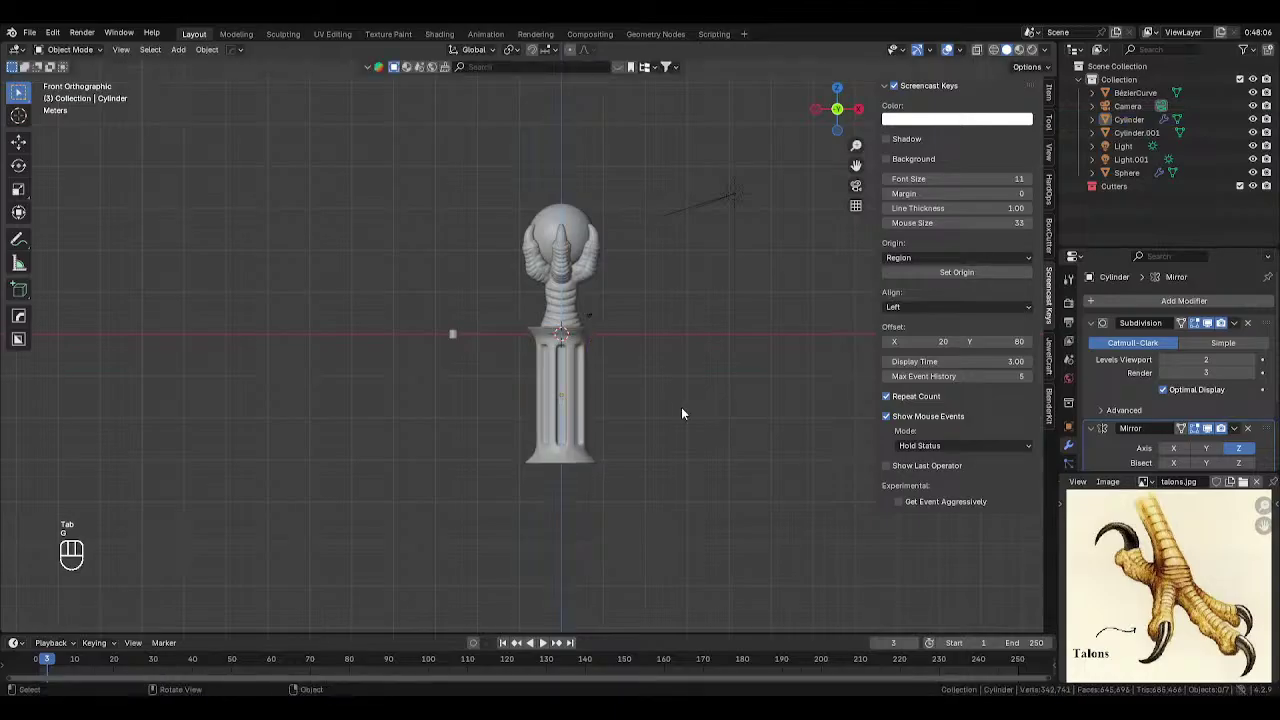
- Scale up the small cylinder beside the column, stretch it along Z and delete it
click(453, 333)
key(s)
click(868, 388)
key(s)
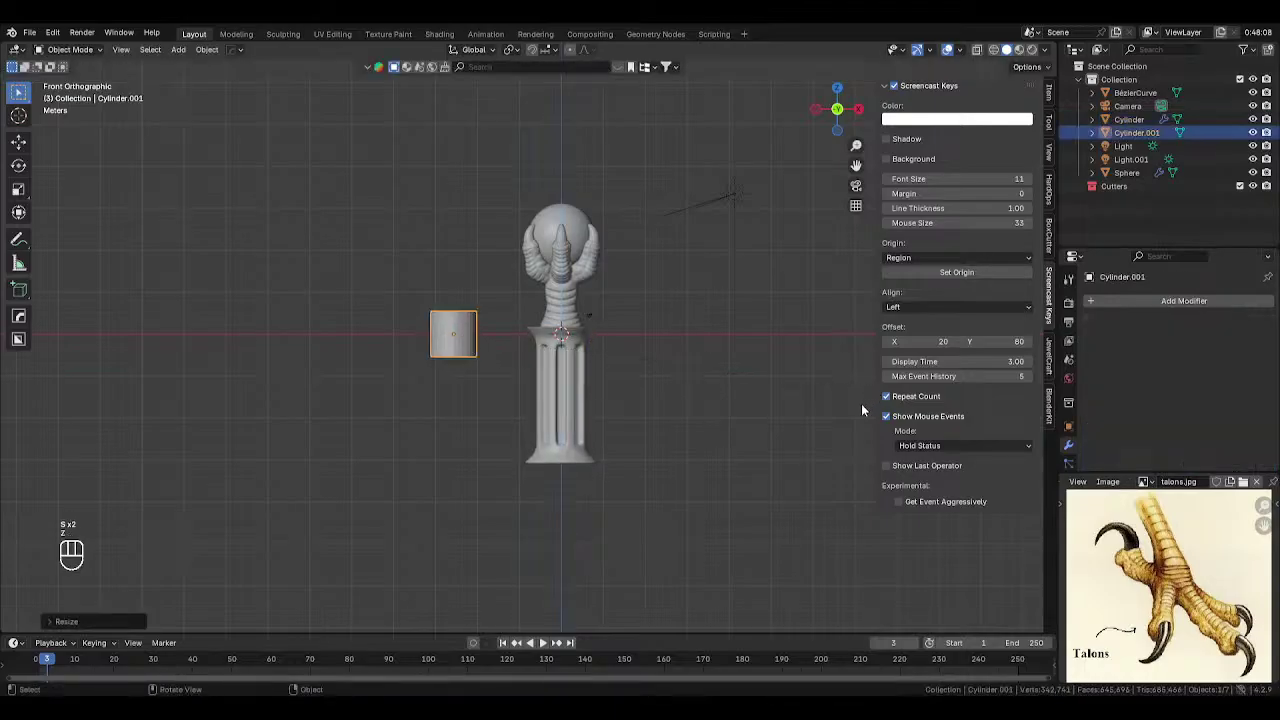
key(z)
click(462, 407)
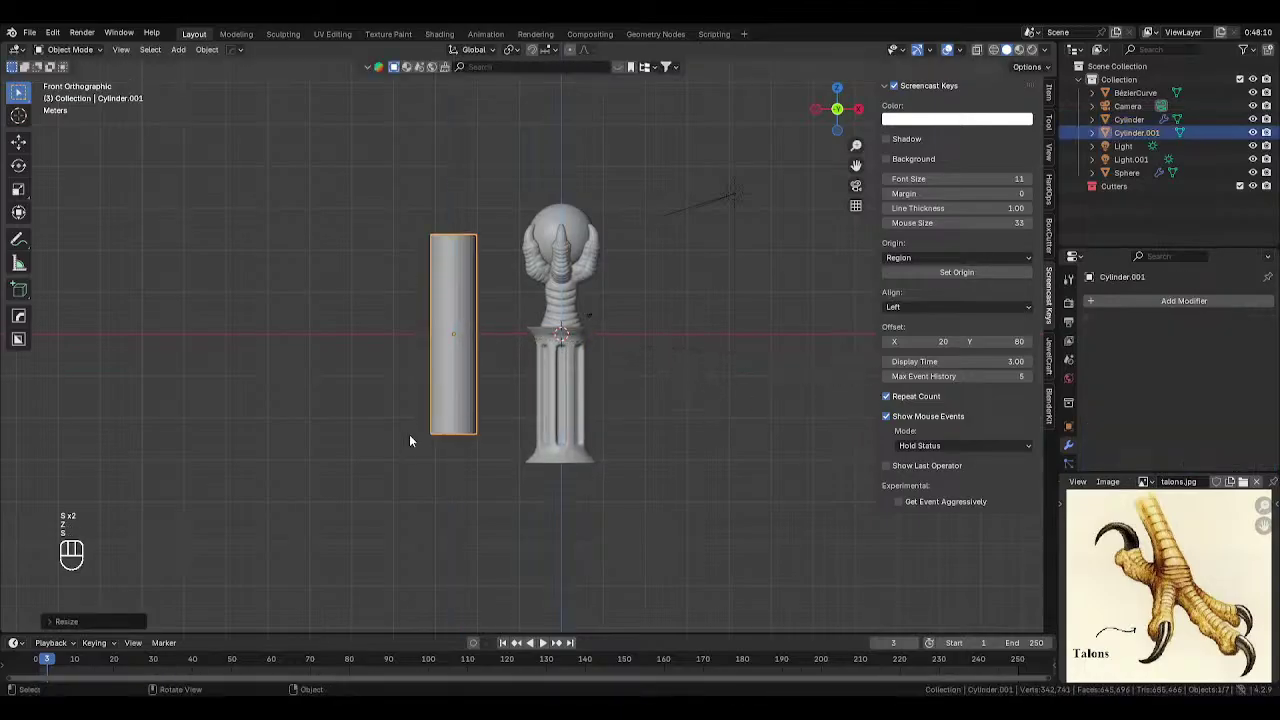
key(Delete)
- Switch to Rendered shading with the whole talon orb and pedestal in view, and save the file
middle_drag(722, 451, 641, 457)
key(z)
click(643, 420)
scroll(711, 436, up, 2)
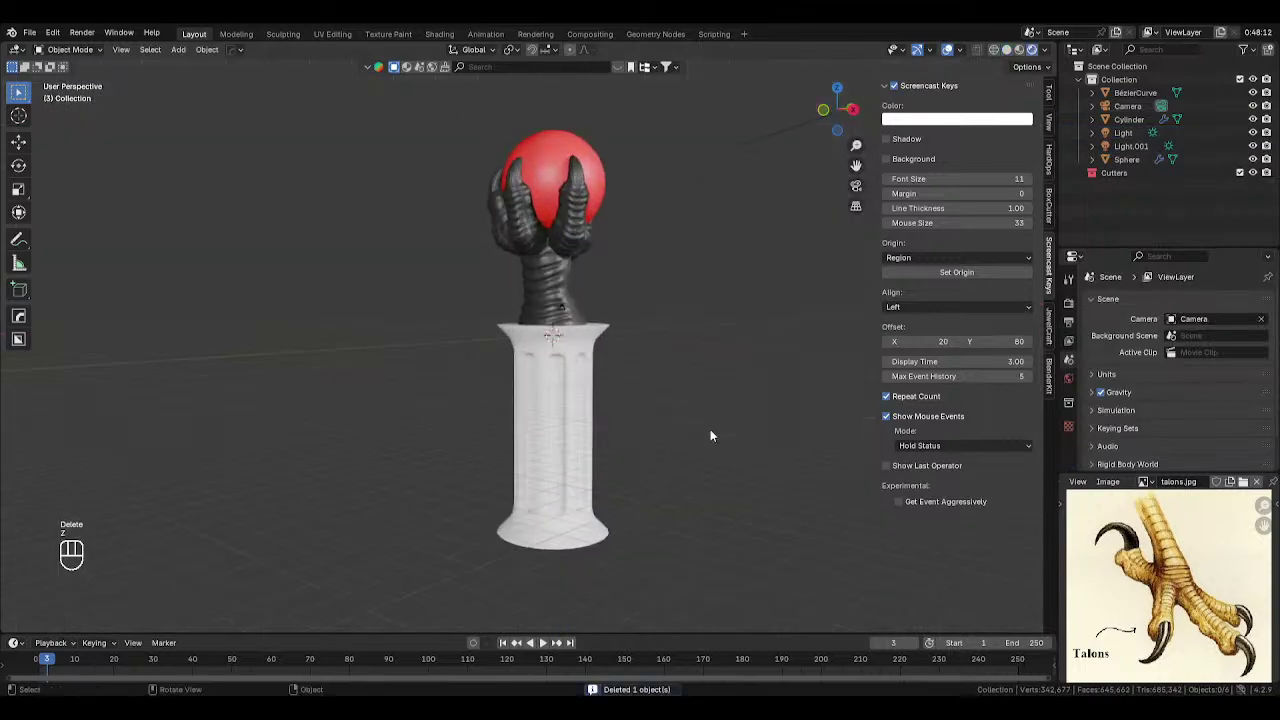
middle_drag(710, 436, 650, 439)
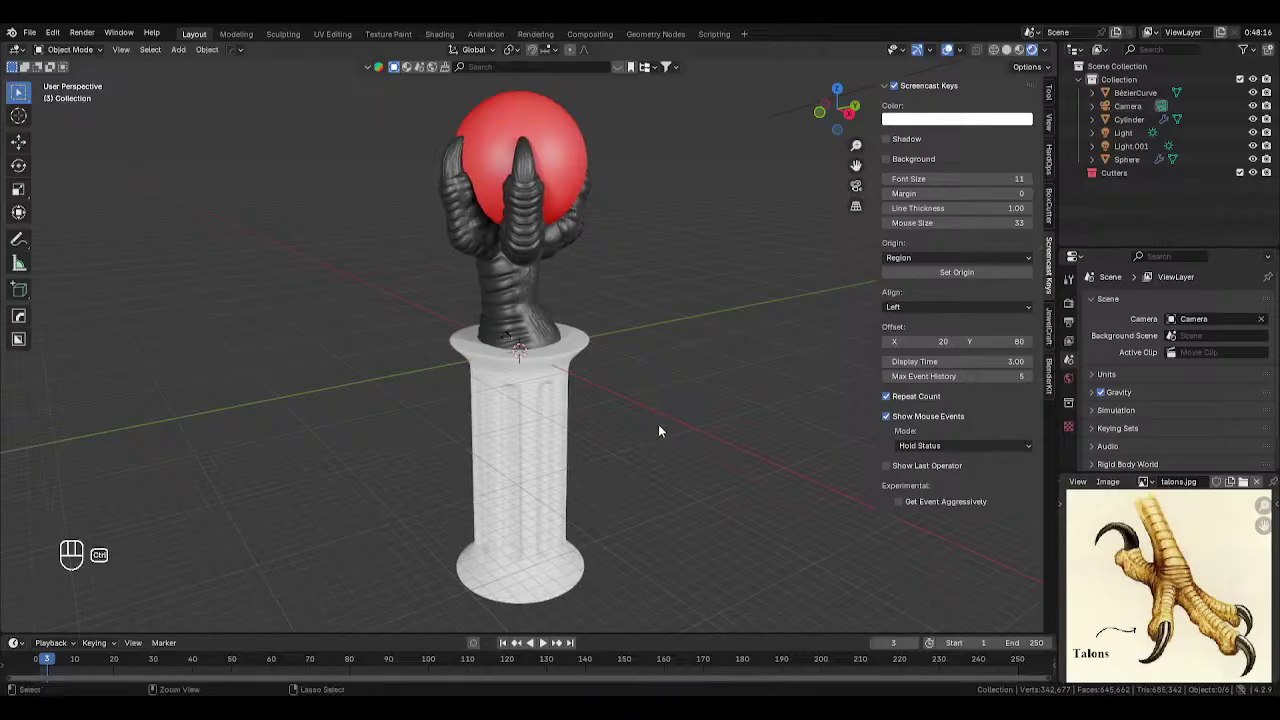
key(ctrl+s)
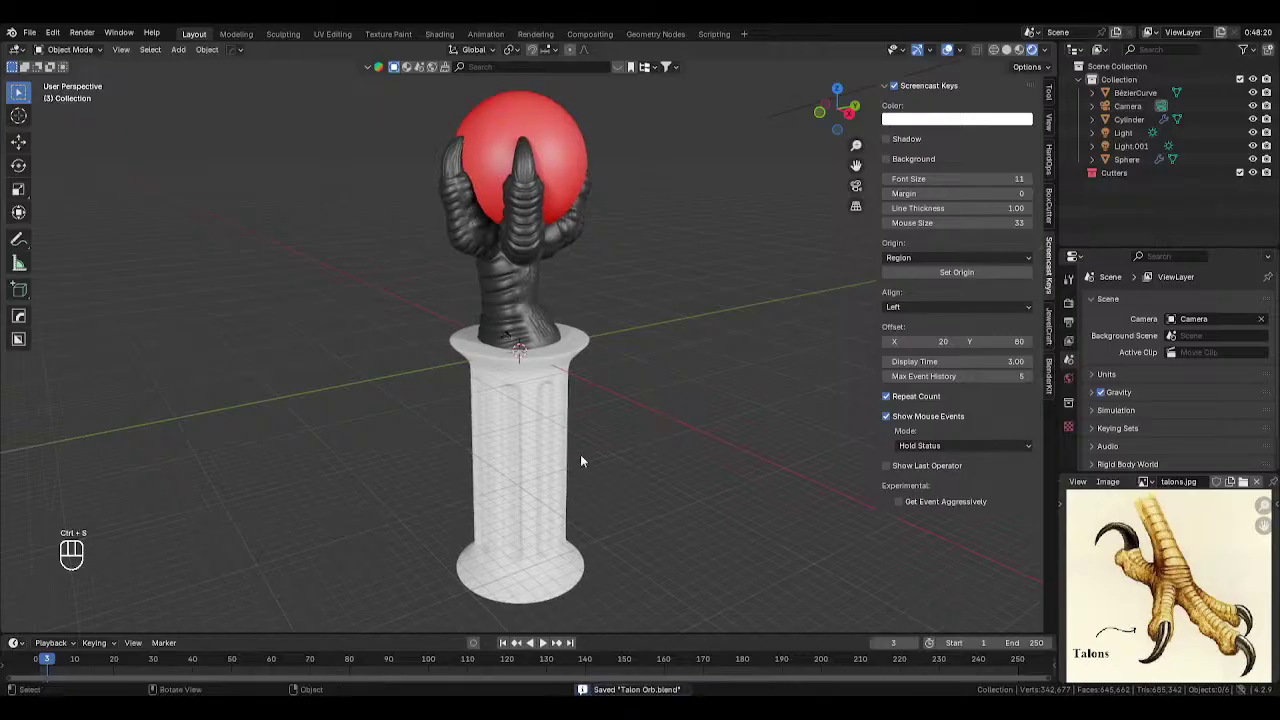
middle_drag(534, 307, 690, 347)
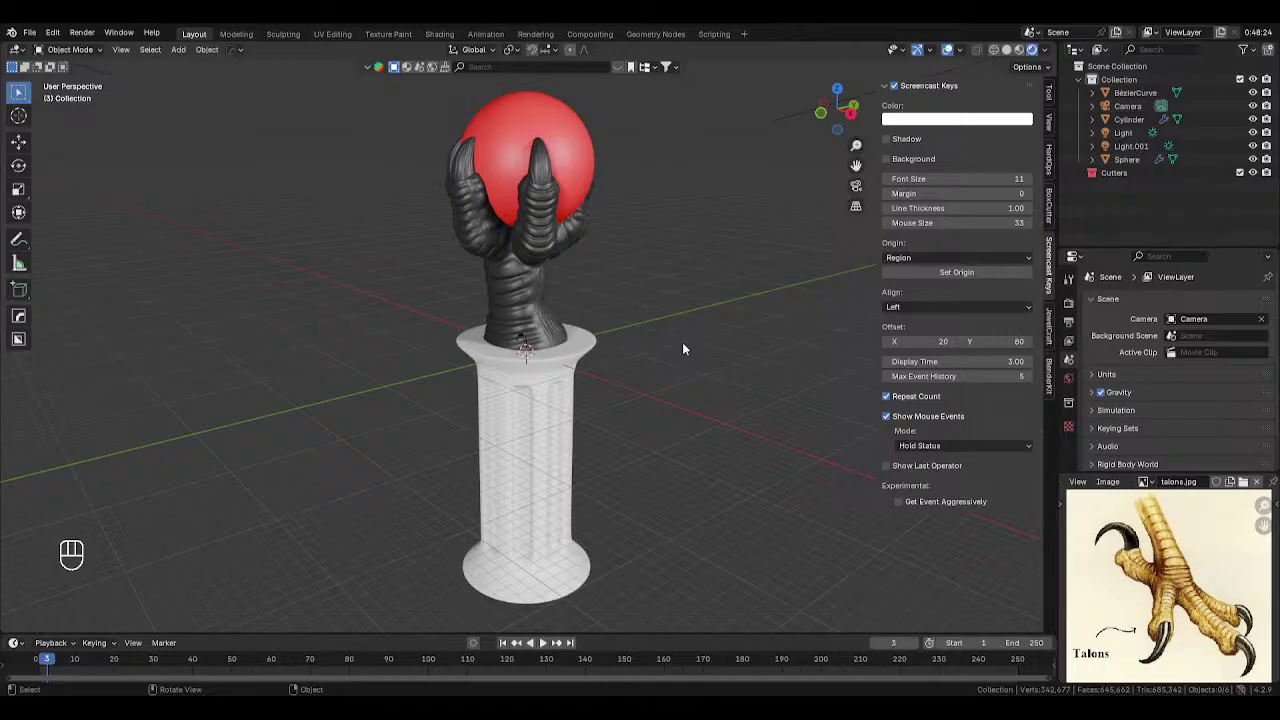
scroll(674, 388, up, 1)
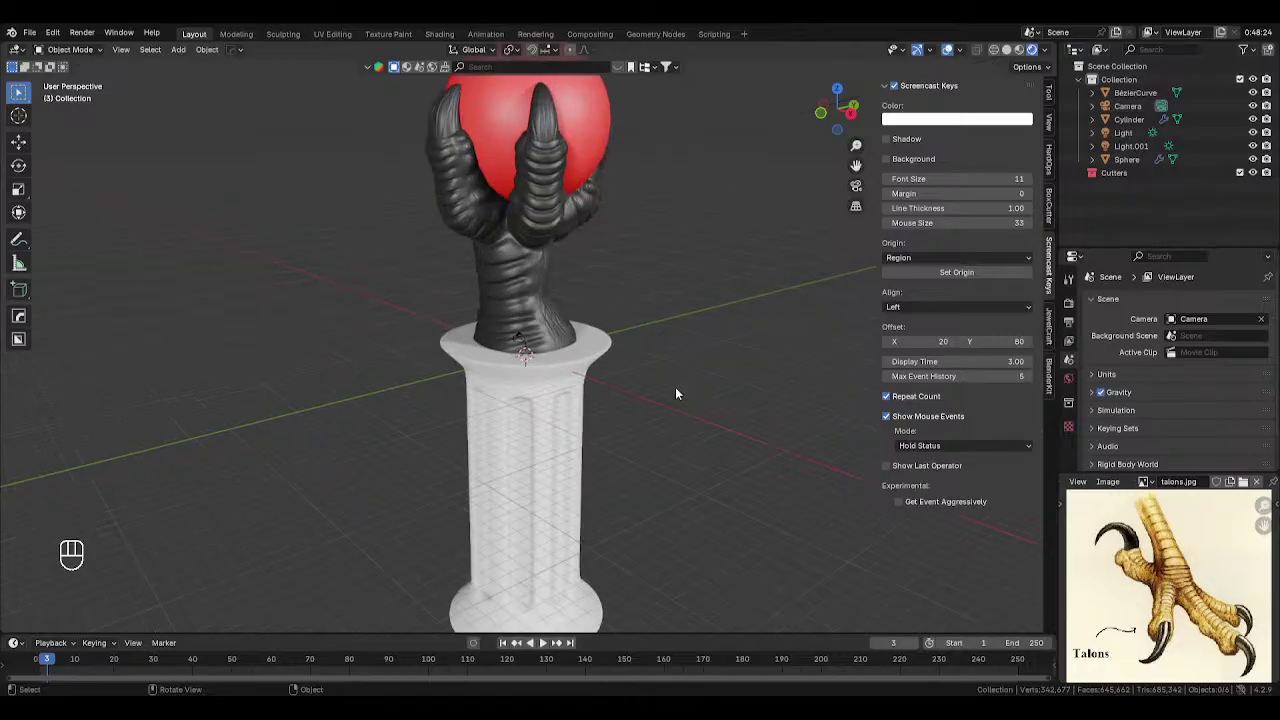
scroll(675, 388, down, 1)
shift+middle_drag(675, 391, 680, 413)
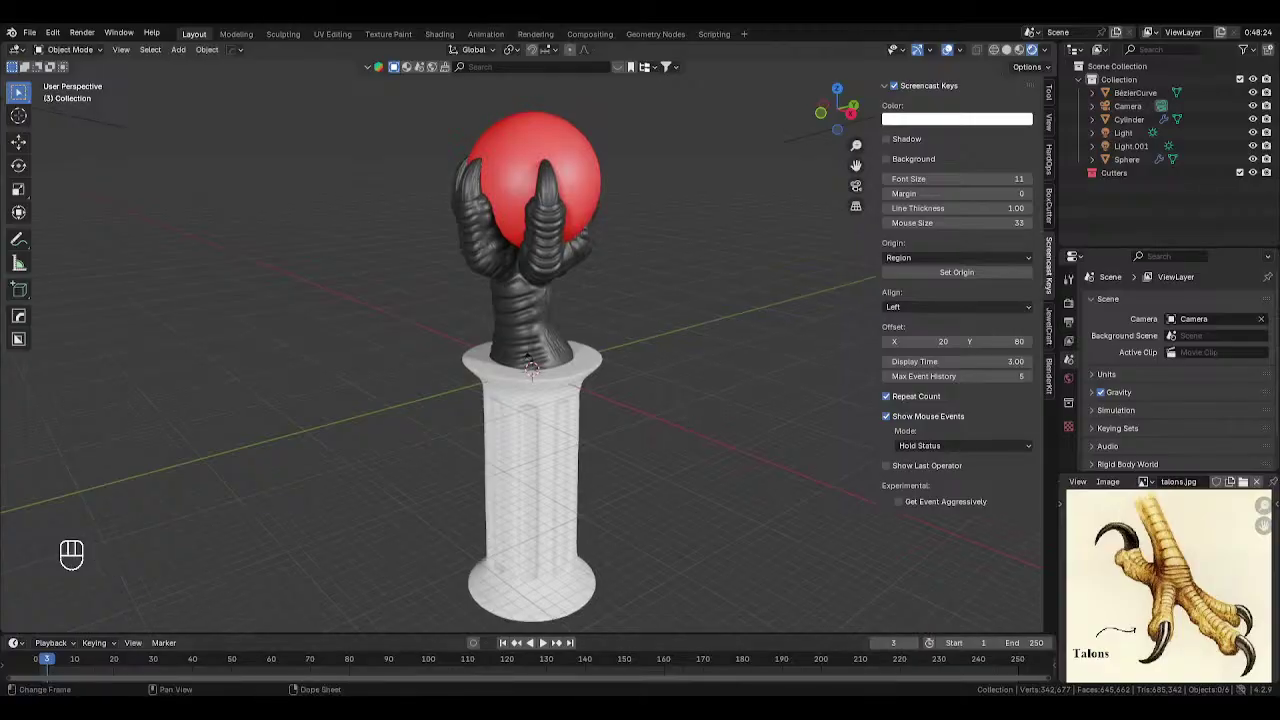